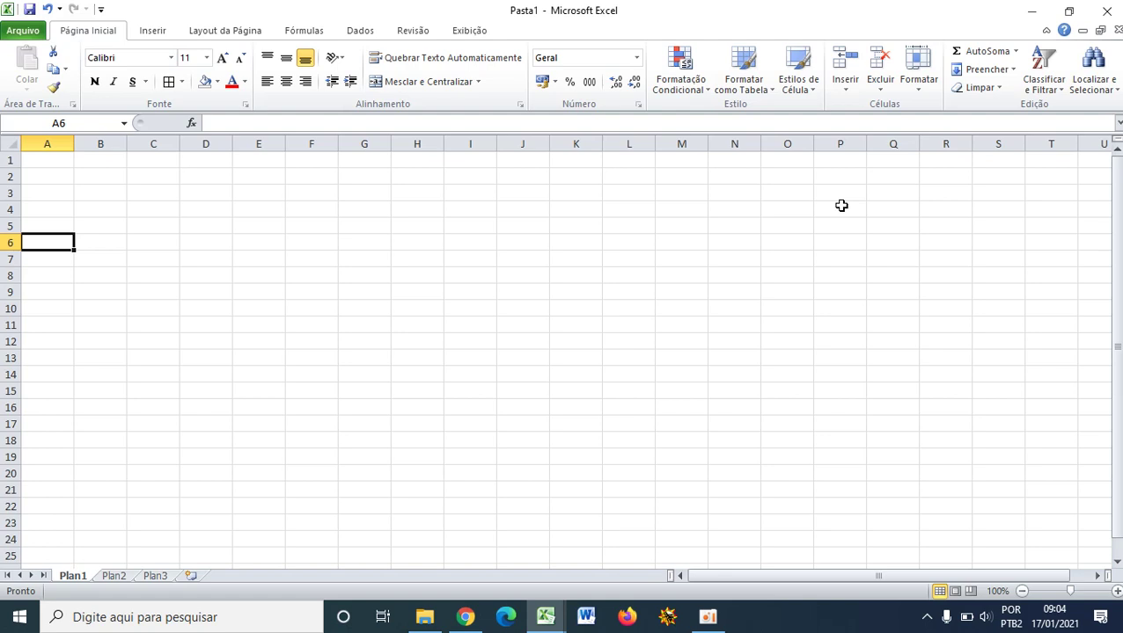
# - Zoom the empty Plan1 worksheet in to 130%
pyautogui.click(269, 239)
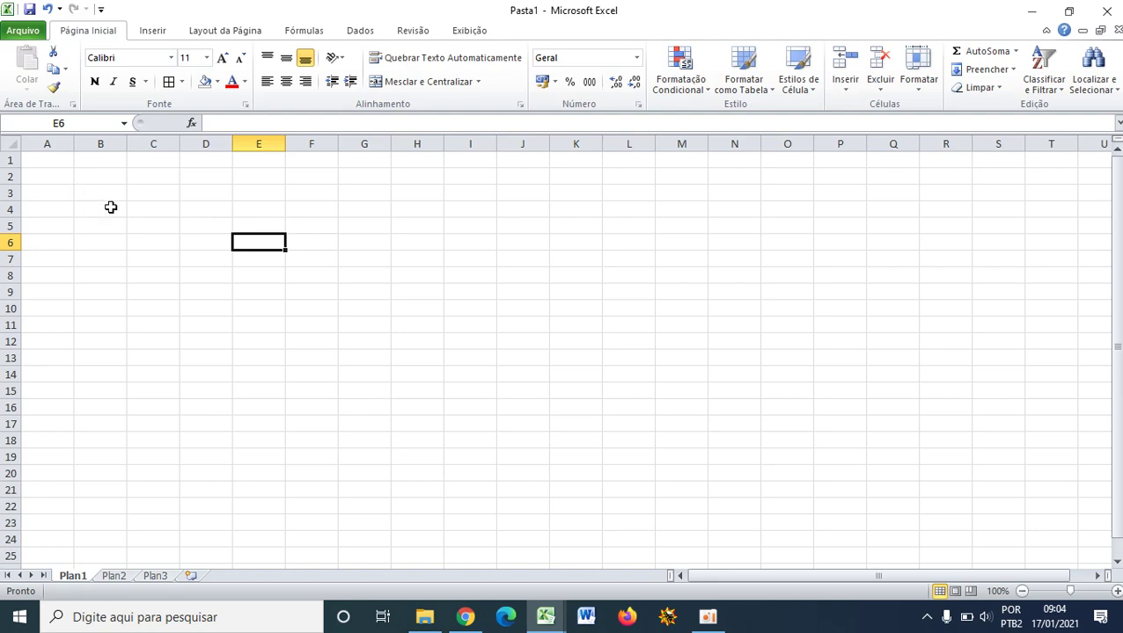
pyautogui.click(1116, 591)
pyautogui.click(1116, 591)
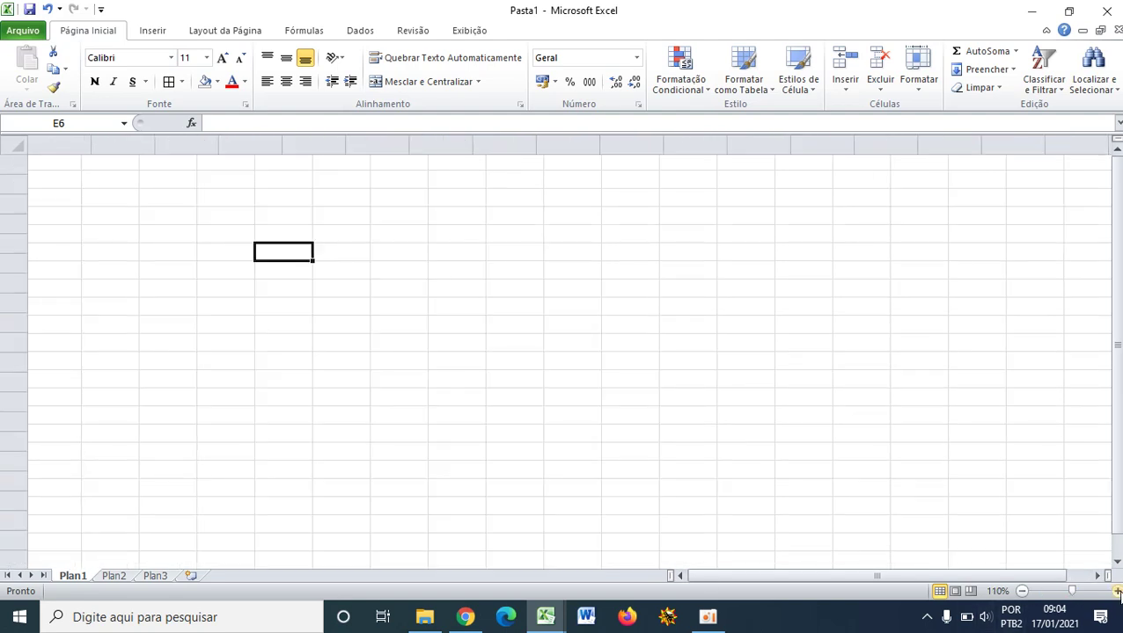
pyautogui.click(1115, 592)
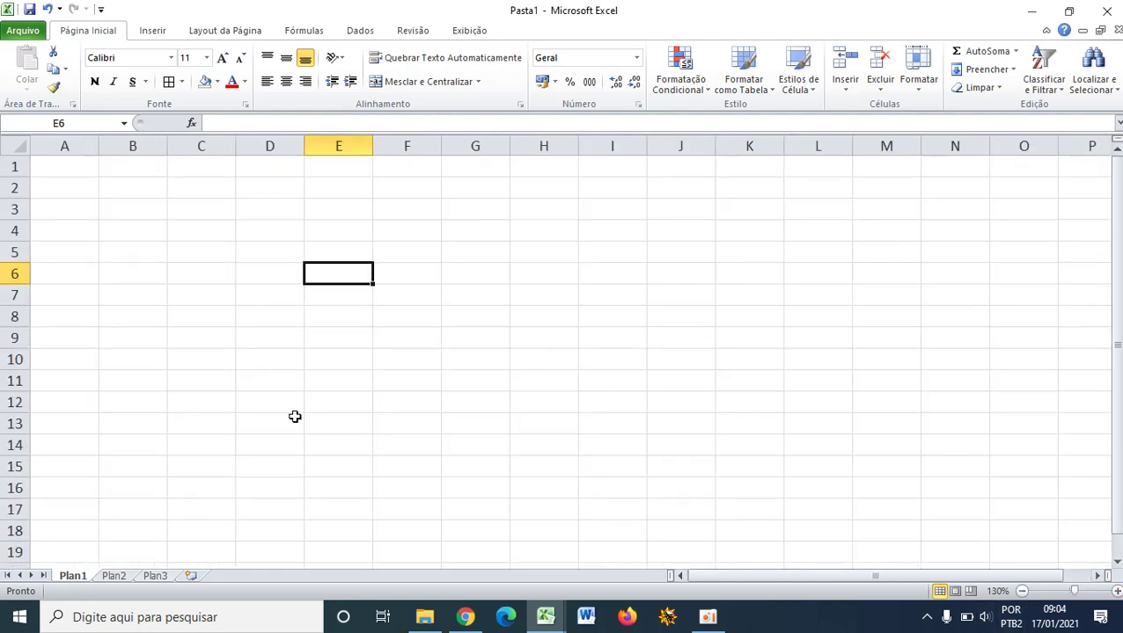
# - Enter the text TABELA in cell C3 and the number 0,12223 in cell D3
pyautogui.click(204, 258)
pyautogui.click(188, 210)
pyautogui.click(189, 244)
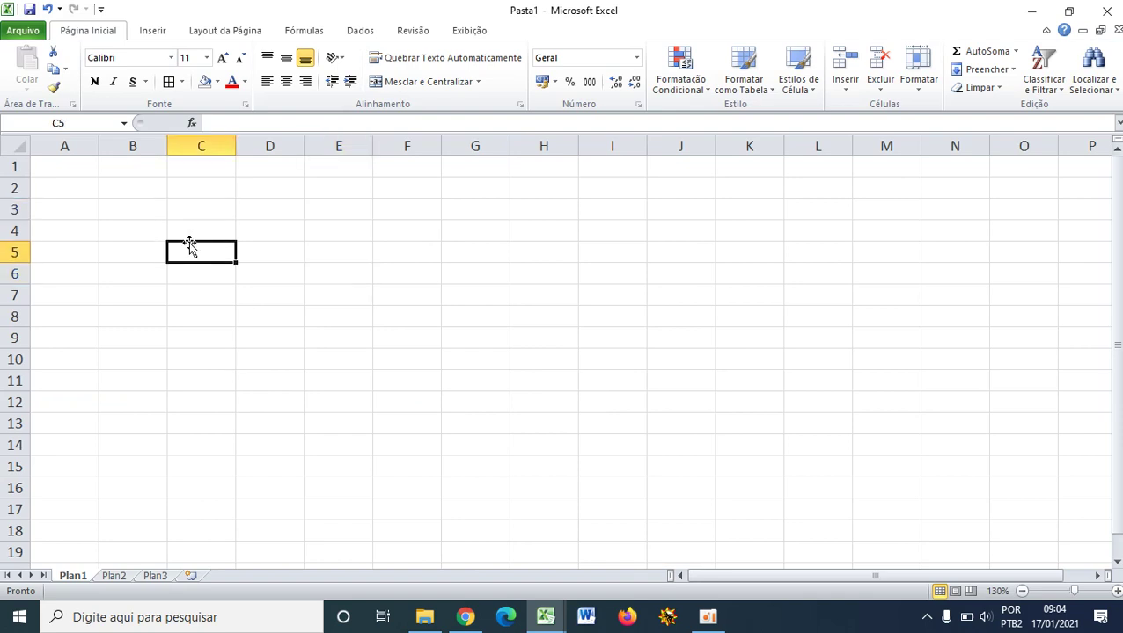
pyautogui.click(195, 215)
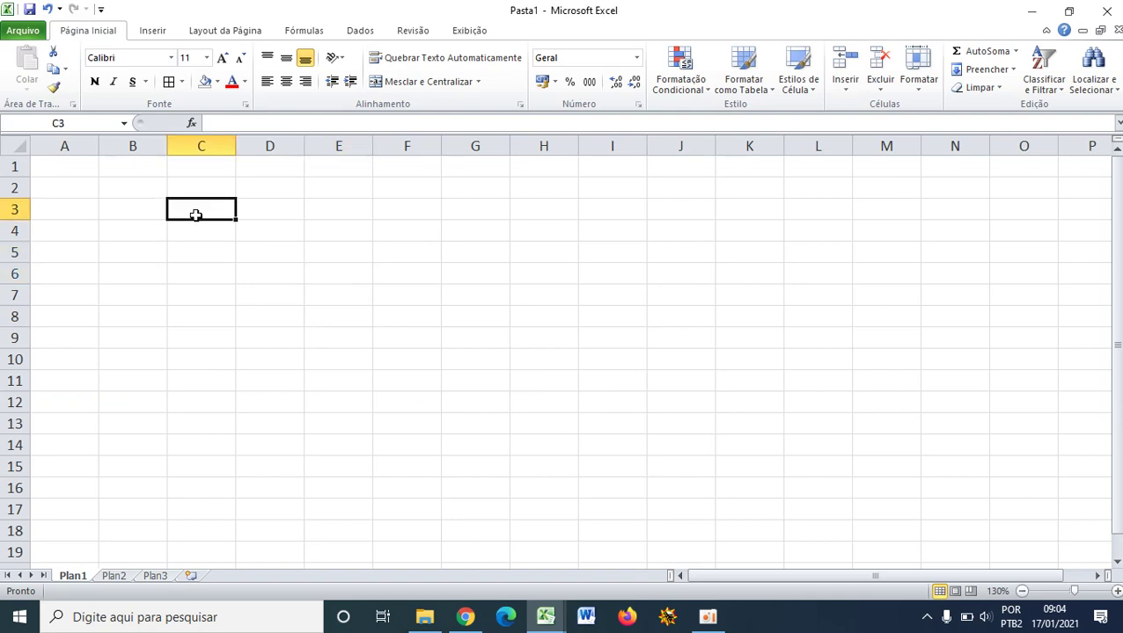
pyautogui.write('TABELA')
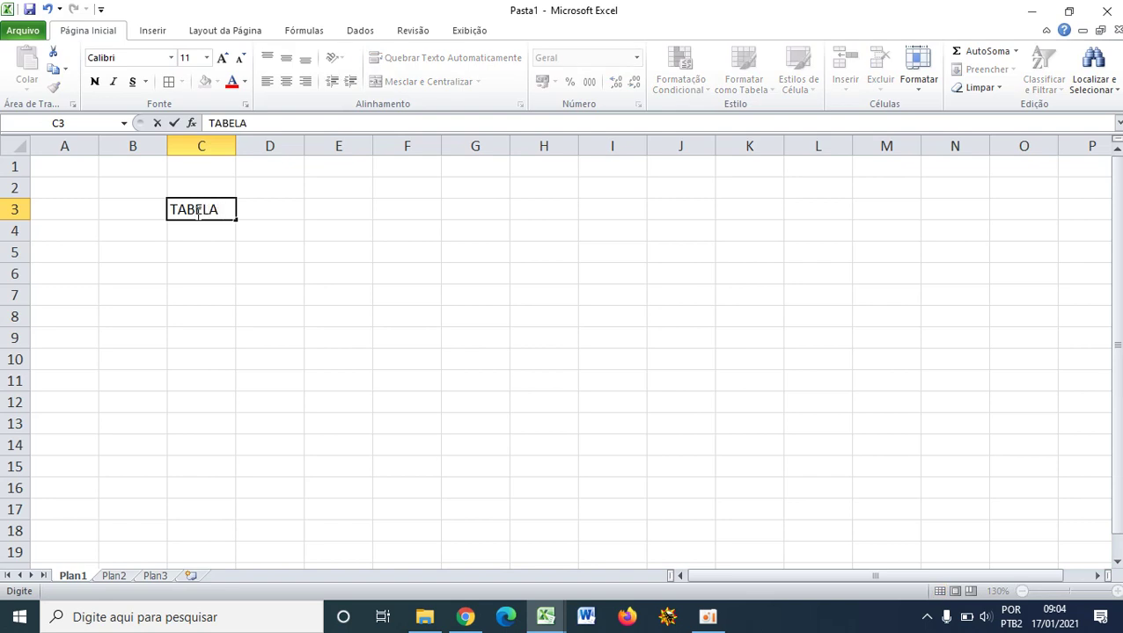
pyautogui.click(278, 208)
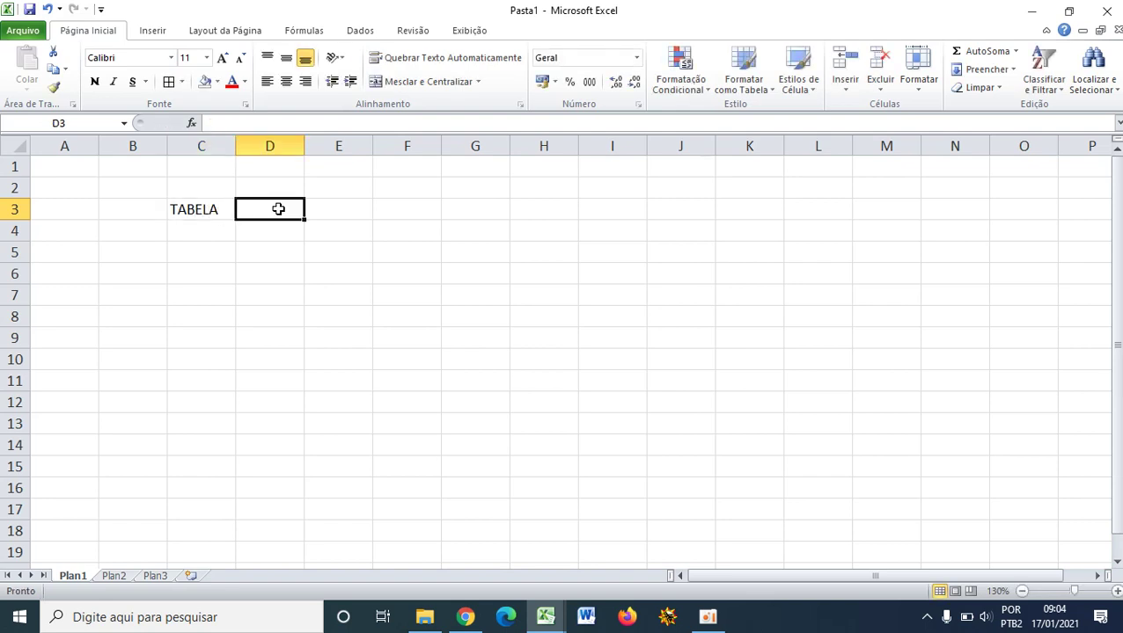
pyautogui.write('0,12223')
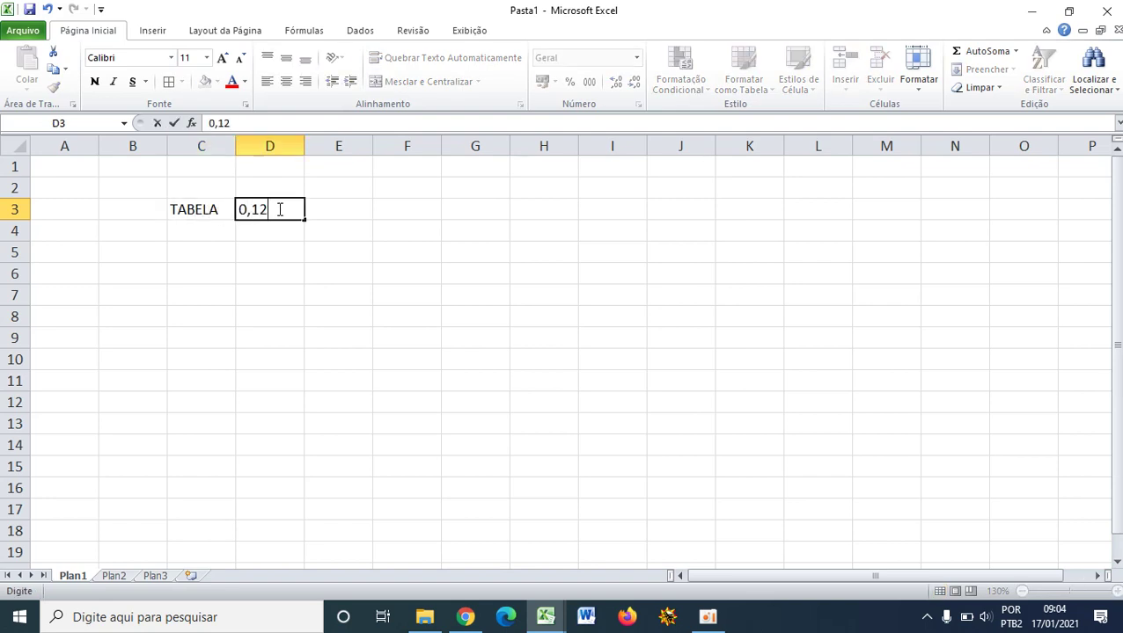
pyautogui.click(289, 249)
pyautogui.click(243, 230)
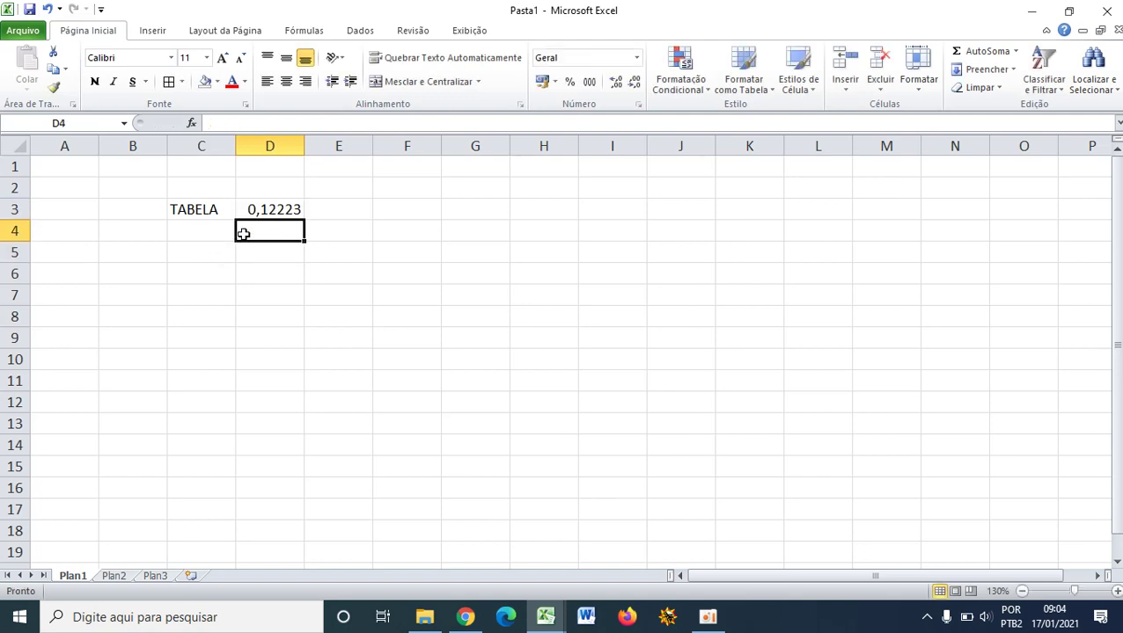
# - Clear the contents of cells C3 and D3
pyautogui.click(238, 210)
pyautogui.click(183, 211)
pyautogui.click(293, 211)
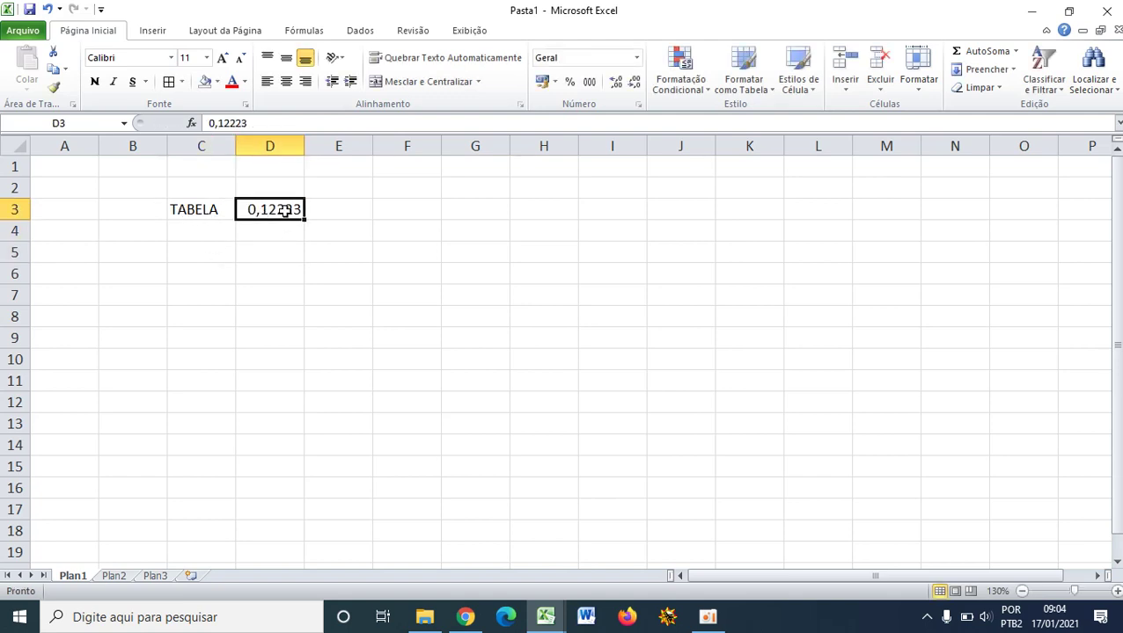
pyautogui.click(222, 211)
pyautogui.press('Delete')
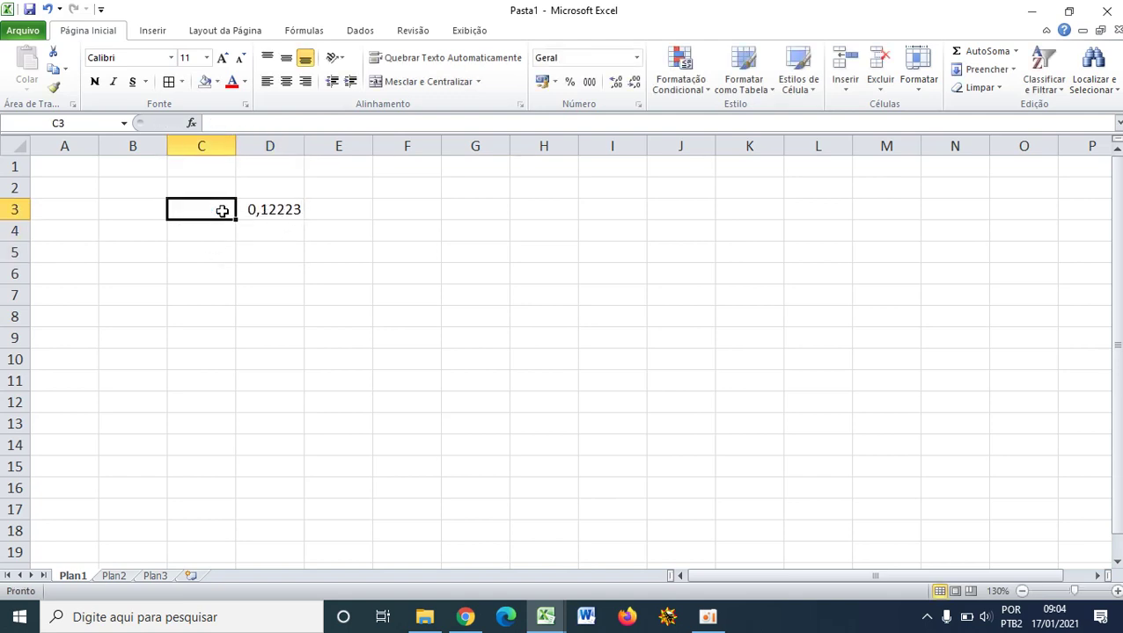
pyautogui.click(243, 208)
pyautogui.press('Delete')
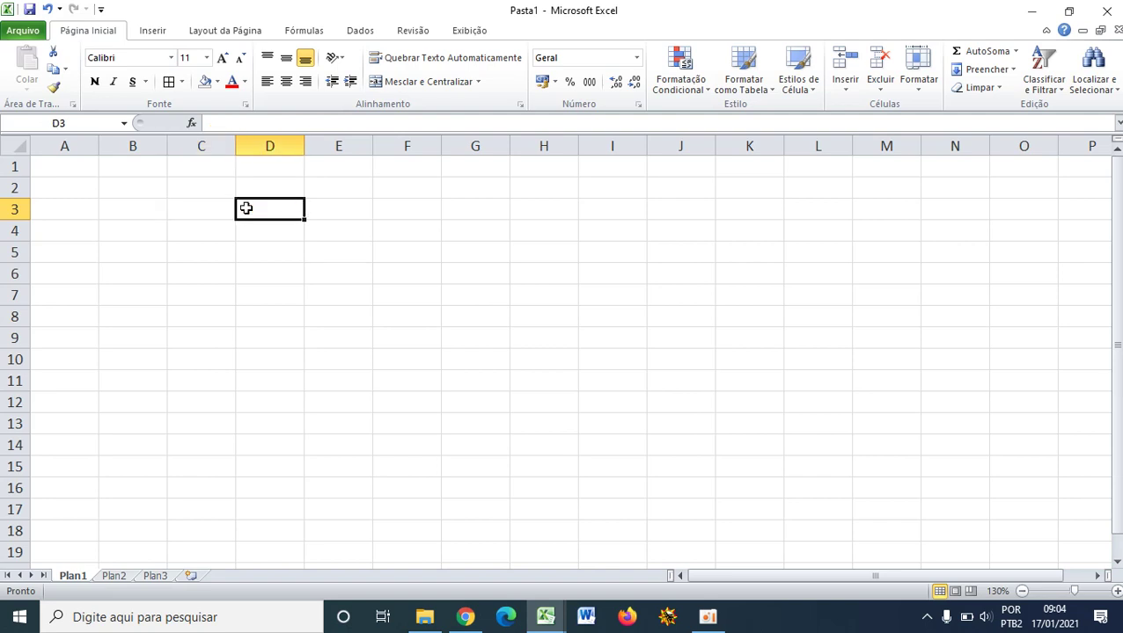
# - Examine the column lettering by moving cell by cell along row 3 from A3 to V3
pyautogui.click(227, 213)
pyautogui.click(39, 217)
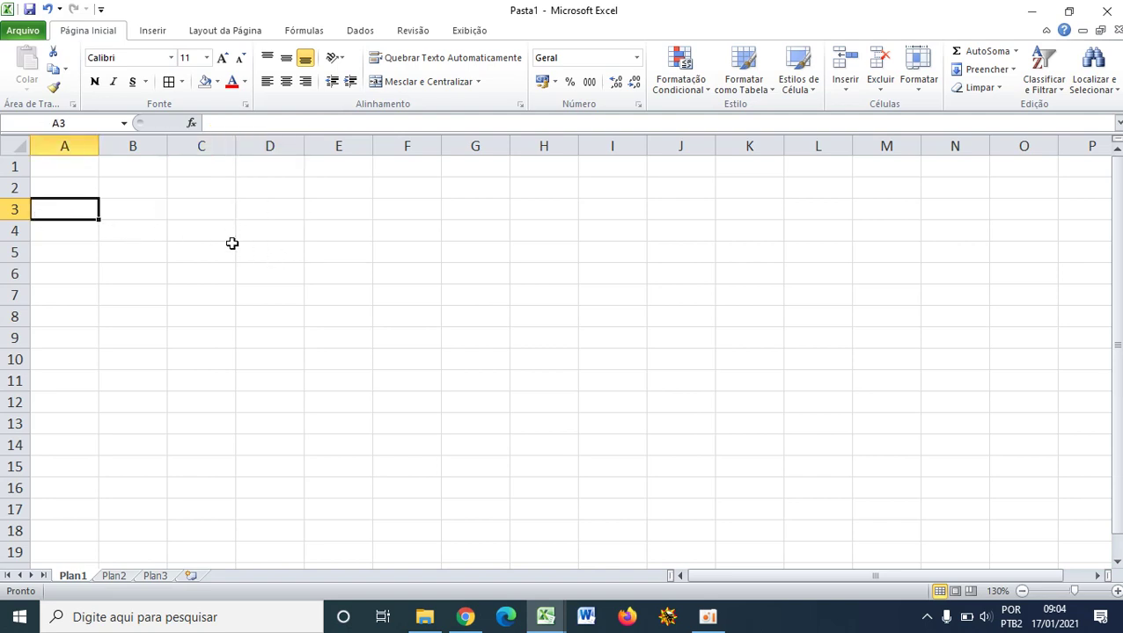
pyautogui.press('Right')
pyautogui.press('Right')
pyautogui.press('Right')
pyautogui.press('Right')
pyautogui.press('Right')
pyautogui.press('Right')
pyautogui.press('Right')
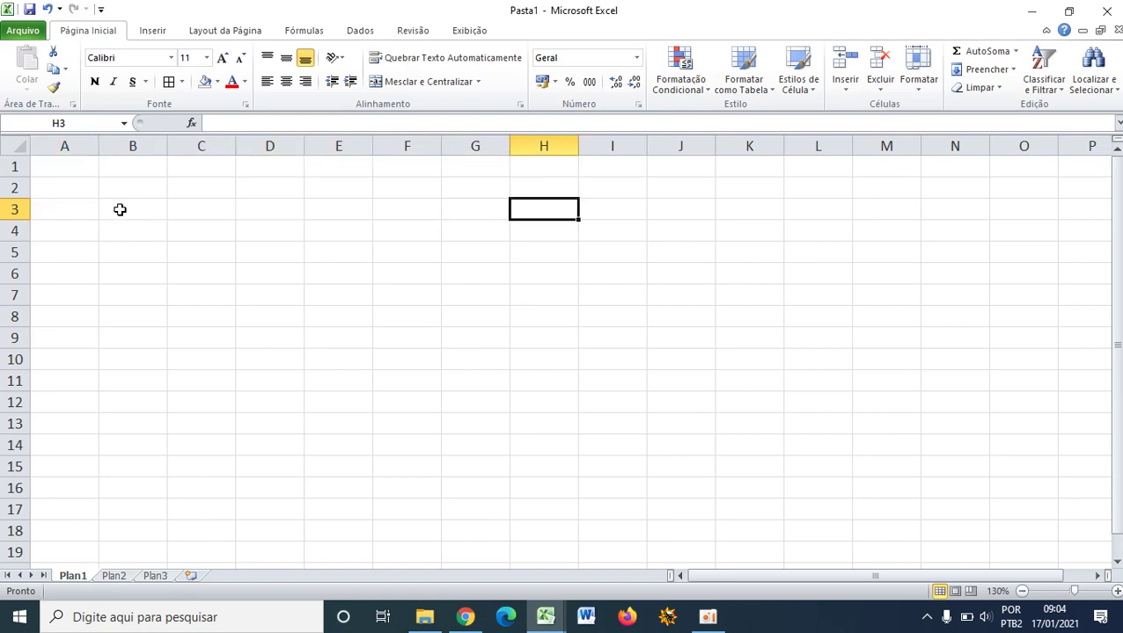
pyautogui.press('Right')
pyautogui.press('Right')
pyautogui.press('Right')
pyautogui.press('Right')
pyautogui.press('Right')
pyautogui.press('Right')
pyautogui.press('Right')
pyautogui.press('Right')
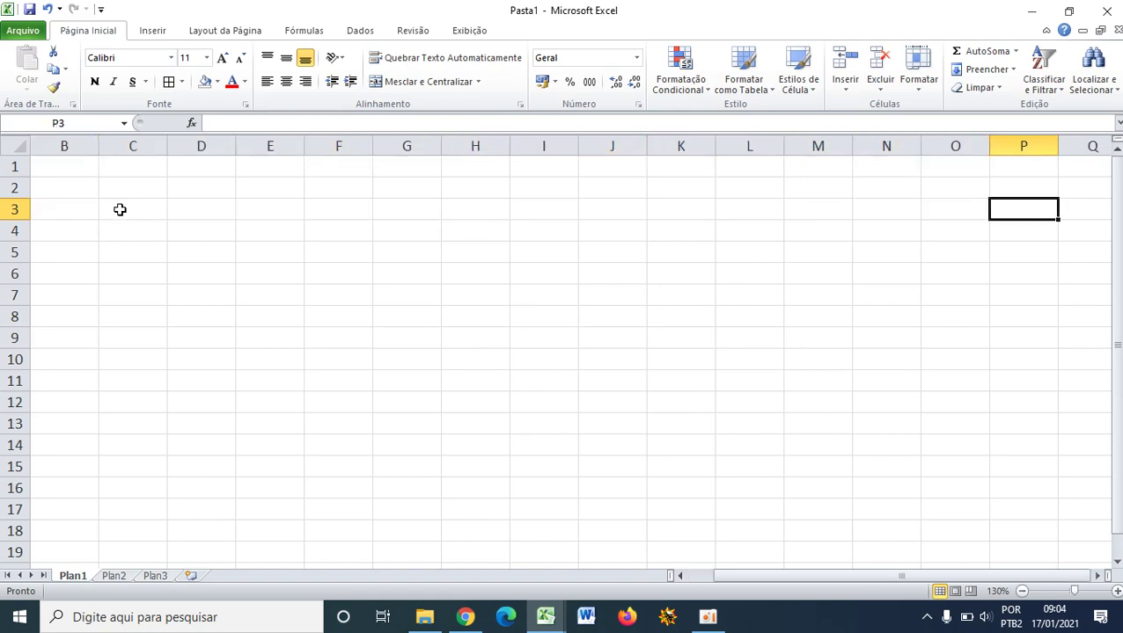
pyautogui.press('Right')
pyautogui.press('Right')
pyautogui.press('Right')
pyautogui.press('Right')
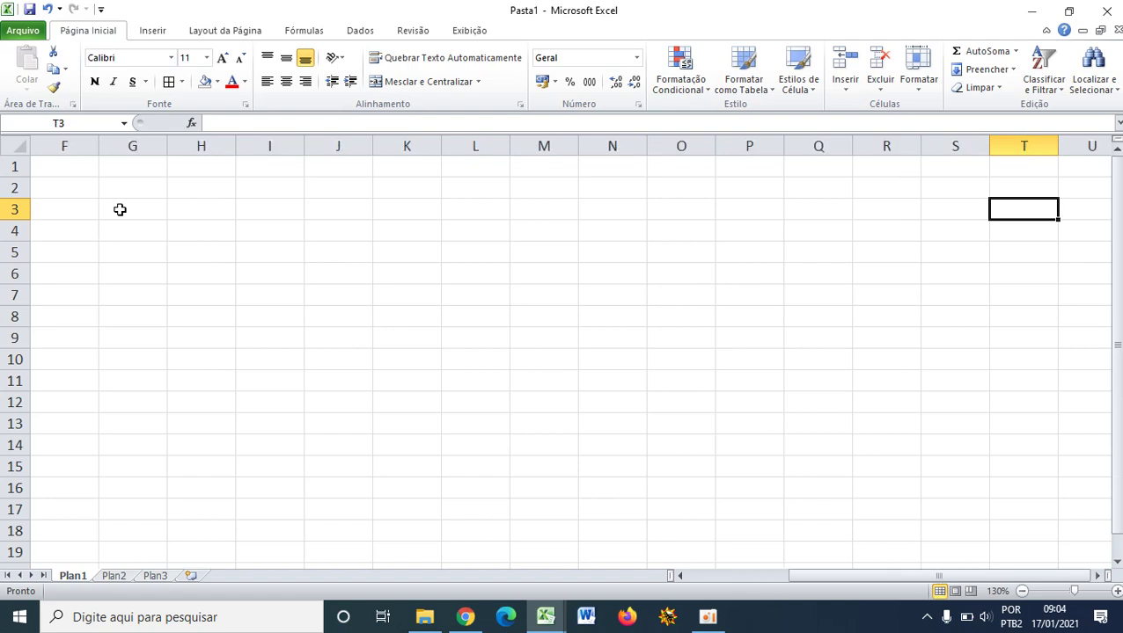
pyautogui.press('Right')
pyautogui.press('Right')
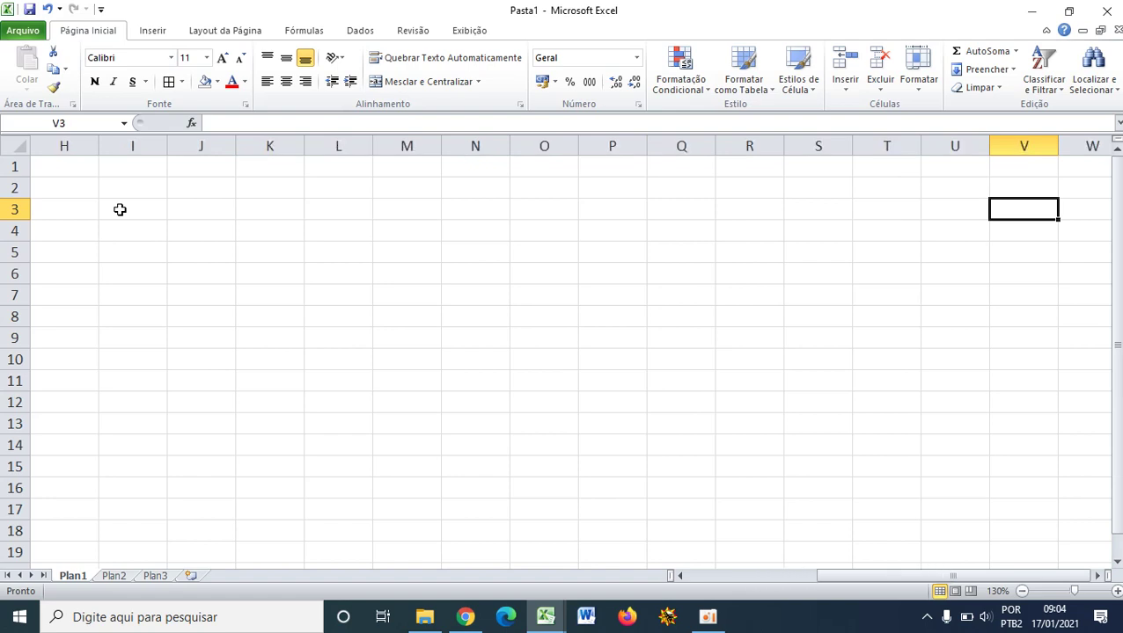
# - Return the active cell along row 3 to A3
pyautogui.press('Left')
pyautogui.press('Left')
pyautogui.press('Left')
pyautogui.press('Left')
pyautogui.press('Left')
pyautogui.press('Left')
pyautogui.press('Left')
pyautogui.press('Left')
pyautogui.press('Left')
pyautogui.press('Left')
pyautogui.press('Left')
pyautogui.press('Left')
pyautogui.press('Left')
pyautogui.press('Left')
pyautogui.press('Left')
pyautogui.press('Left')
pyautogui.press('Left')
pyautogui.press('Left')
pyautogui.press('Left')
pyautogui.press('Left')
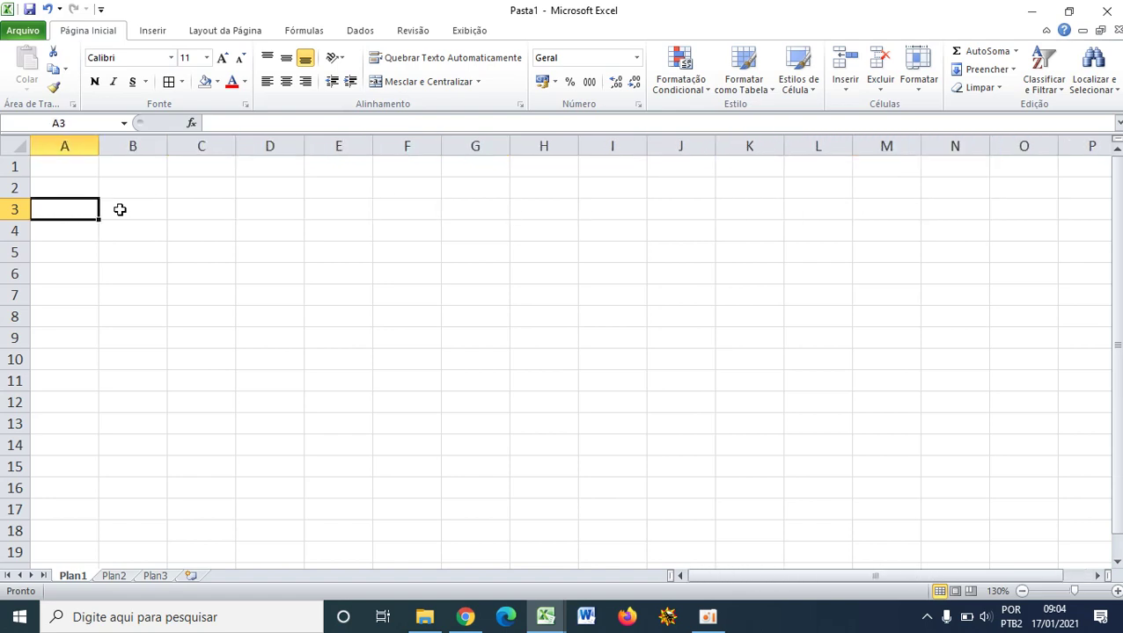
# - Examine the row numbering by moving cell by cell down column A past row 100
pyautogui.press('Down')
pyautogui.press('Down')
pyautogui.press('Down')
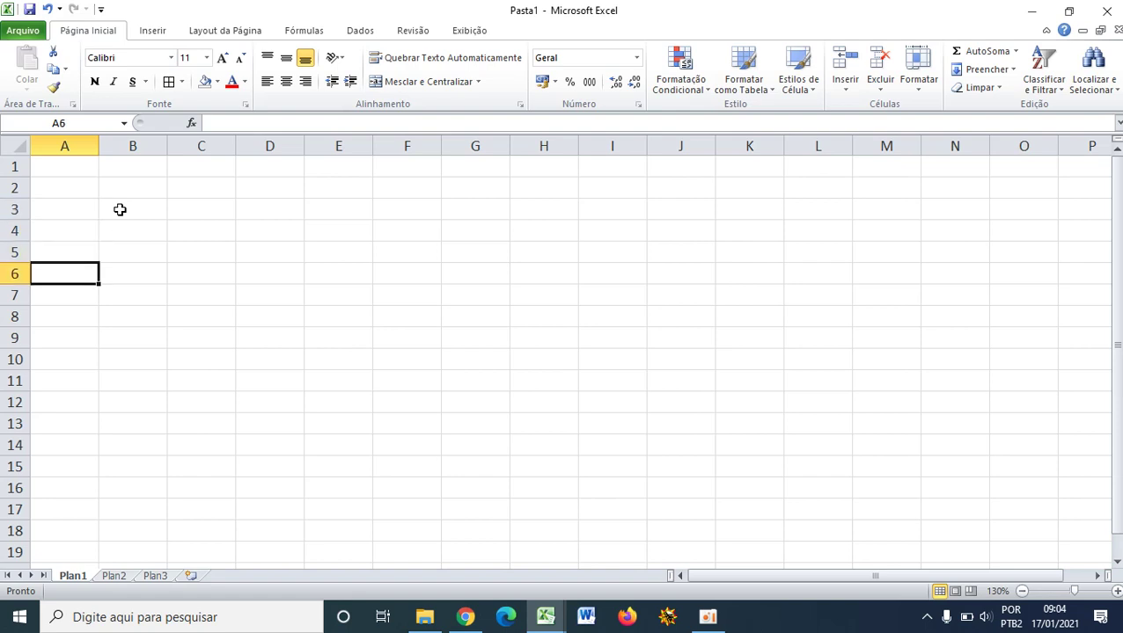
pyautogui.press('Up')
pyautogui.press('Up')
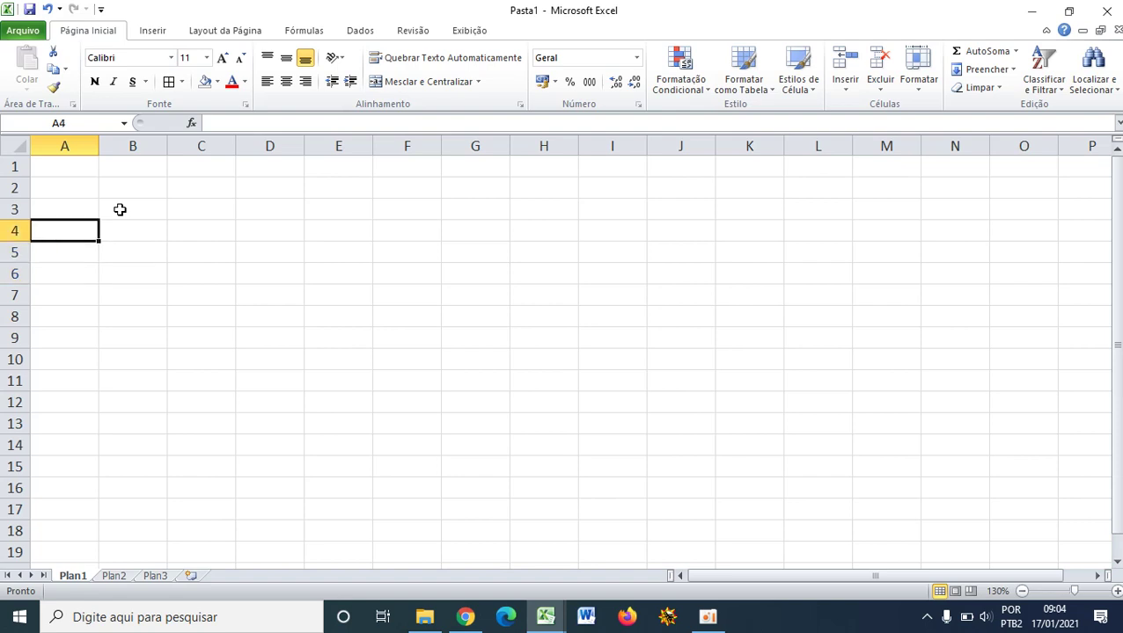
pyautogui.press('Down')
pyautogui.press('Down')
pyautogui.press('Down')
pyautogui.press('Down')
pyautogui.press('Down')
pyautogui.press('Down')
pyautogui.press('Down')
pyautogui.press('Down')
pyautogui.press('Down')
pyautogui.press('Down')
pyautogui.press('Down')
pyautogui.press('Down')
pyautogui.press('Down')
pyautogui.press('Down')
pyautogui.press('Down')
pyautogui.press('Down')
pyautogui.press('Down')
pyautogui.press('Down')
pyautogui.press('Down')
pyautogui.press('Down')
pyautogui.press('Down')
pyautogui.press('Down')
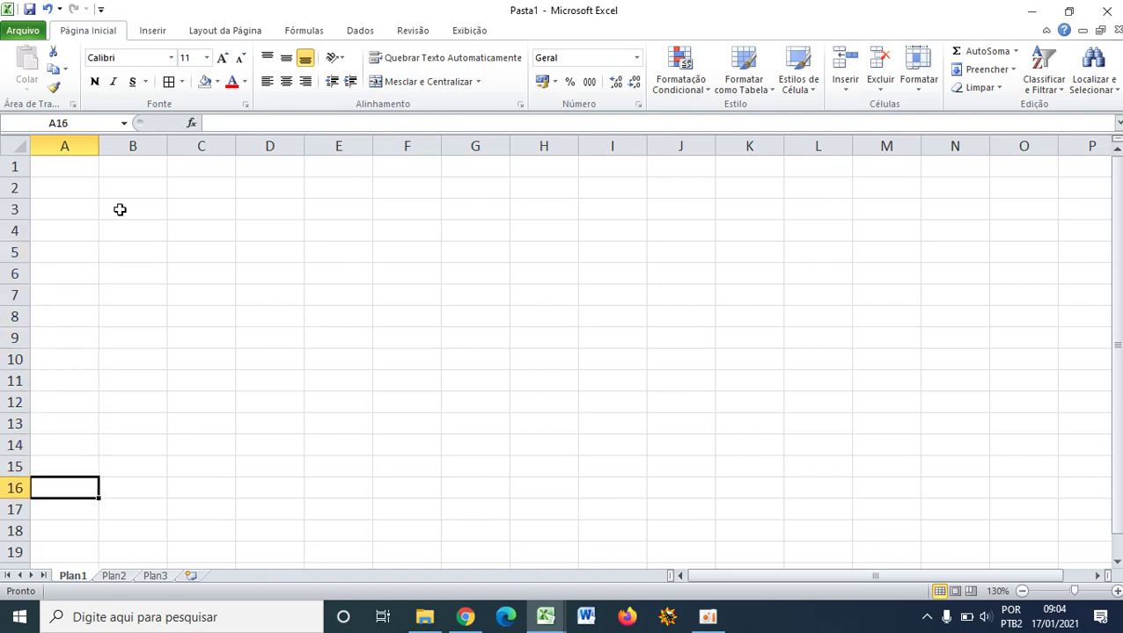
pyautogui.press('Down')
pyautogui.press('Down')
pyautogui.press('Down')
pyautogui.press('Down')
pyautogui.press('Down')
pyautogui.press('Down')
pyautogui.press('Down')
pyautogui.press('Down')
pyautogui.press('Down')
pyautogui.press('Down')
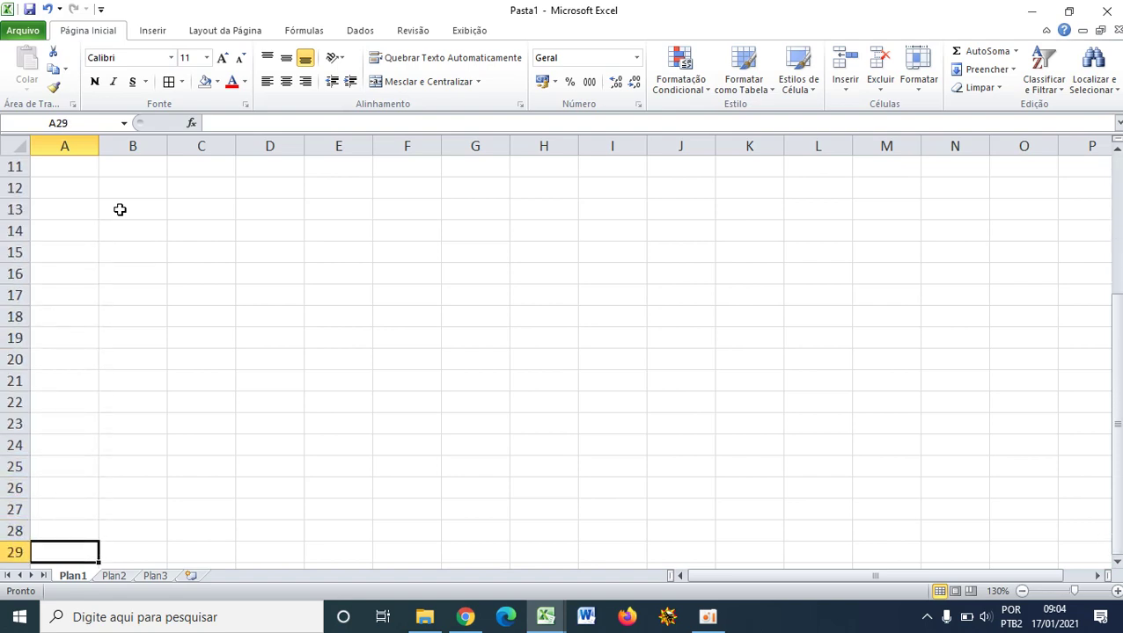
pyautogui.press('Down')
pyautogui.press('Down')
pyautogui.press('Down')
pyautogui.press('Down')
pyautogui.press('Down')
pyautogui.press('Down')
pyautogui.press('Down')
pyautogui.press('Down')
pyautogui.press('Down')
pyautogui.press('Down')
pyautogui.press('Down')
pyautogui.press('Down')
pyautogui.press('Down')
pyautogui.press('Down')
pyautogui.press('Down')
pyautogui.press('Down')
pyautogui.press('Down')
pyautogui.press('Down')
pyautogui.press('Down')
pyautogui.press('Down')
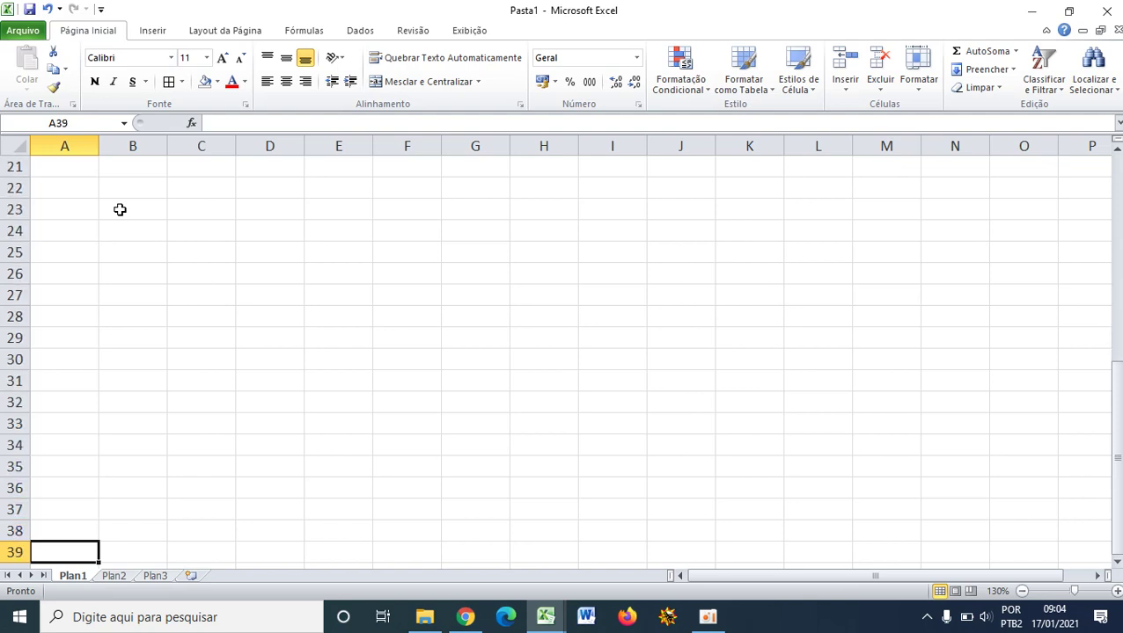
pyautogui.press('Down')
pyautogui.press('Down')
pyautogui.press('Down')
pyautogui.press('Down')
pyautogui.press('Down')
pyautogui.press('Down')
pyautogui.press('Down')
pyautogui.press('Down')
pyautogui.press('Down')
pyautogui.press('Down')
pyautogui.press('Down')
pyautogui.press('Down')
pyautogui.press('Down')
pyautogui.press('Down')
pyautogui.press('Down')
pyautogui.press('Down')
pyautogui.press('Down')
pyautogui.press('Down')
pyautogui.press('Down')
pyautogui.press('Down')
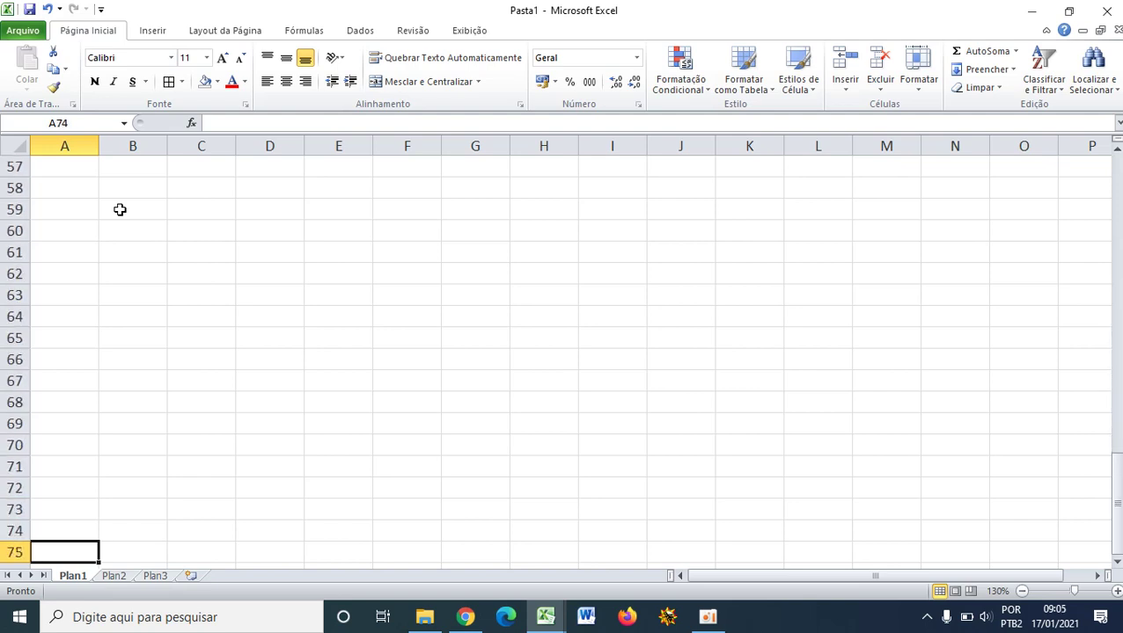
# - Return the active cell up column A to A1
pyautogui.press('Up')
pyautogui.press('Up')
pyautogui.press('Up')
pyautogui.press('Up')
pyautogui.press('Up')
pyautogui.press('Up')
pyautogui.press('Up')
pyautogui.press('Up')
pyautogui.press('Up')
pyautogui.press('Up')
pyautogui.press('Up')
pyautogui.press('Up')
pyautogui.press('Up')
pyautogui.press('Up')
pyautogui.press('Up')
pyautogui.press('Up')
pyautogui.press('Up')
pyautogui.press('Up')
pyautogui.press('Up')
pyautogui.press('Up')
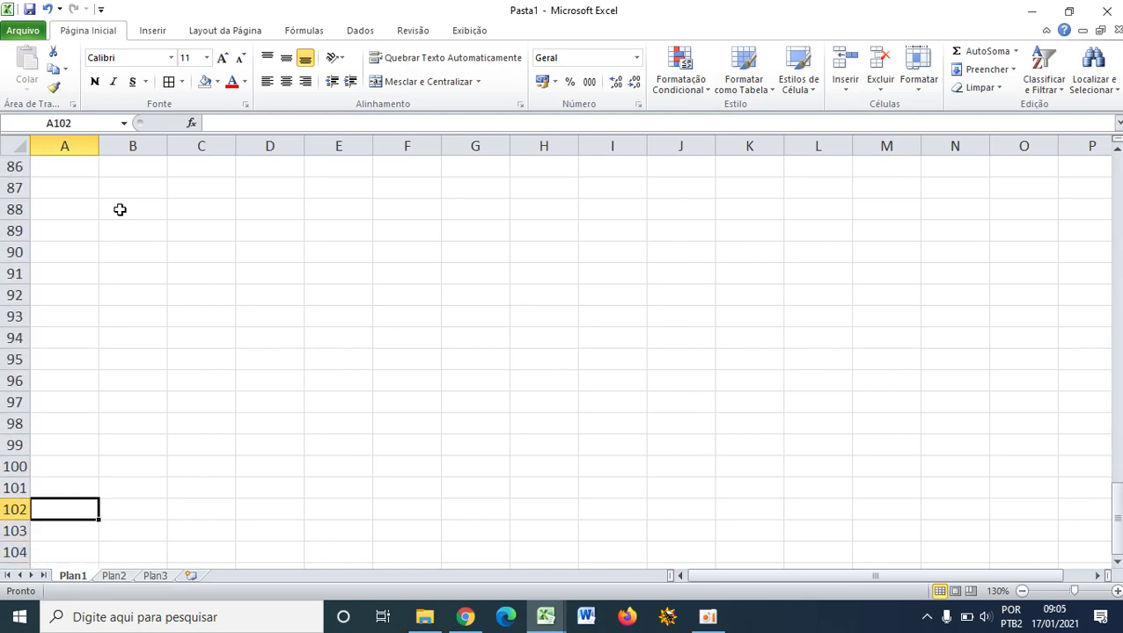
pyautogui.press('Up')
pyautogui.press('Up')
pyautogui.press('Up')
pyautogui.press('Up')
pyautogui.press('Up')
pyautogui.press('Up')
pyautogui.press('Up')
pyautogui.press('Up')
pyautogui.press('Up')
pyautogui.press('Up')
pyautogui.press('Up')
pyautogui.press('Up')
pyautogui.press('Up')
pyautogui.press('Up')
pyautogui.press('Up')
pyautogui.press('Up')
pyautogui.press('Up')
pyautogui.press('Up')
pyautogui.press('Up')
pyautogui.press('Up')
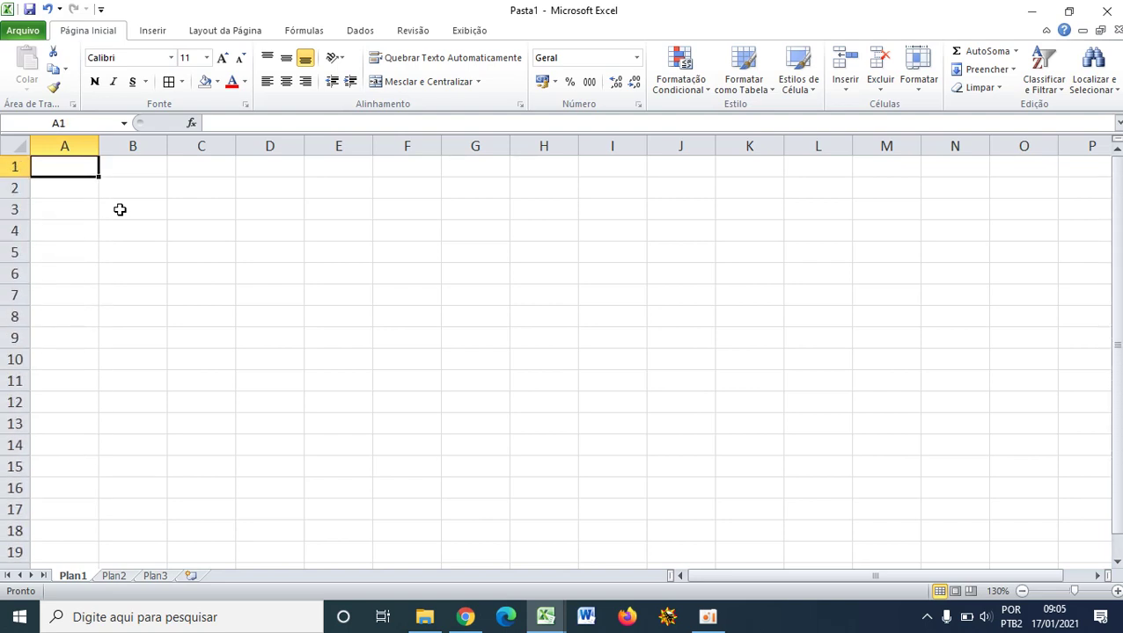
# - Make B3 the active cell and enlarge the worksheet zoom to 180%
pyautogui.click(135, 203)
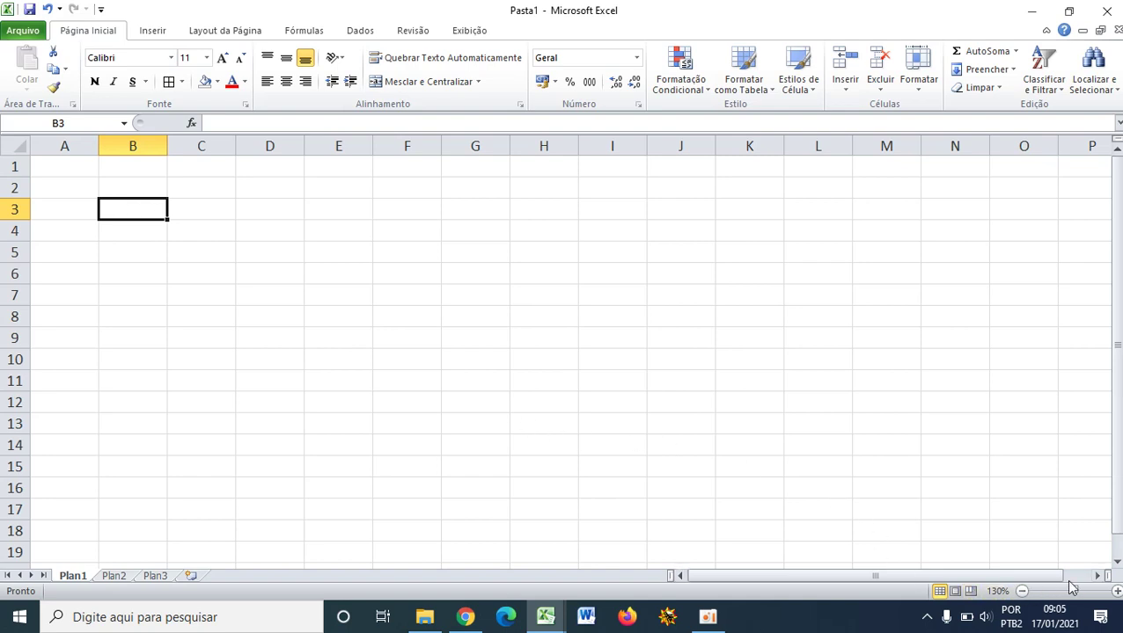
pyautogui.click(1116, 592)
pyautogui.click(1116, 591)
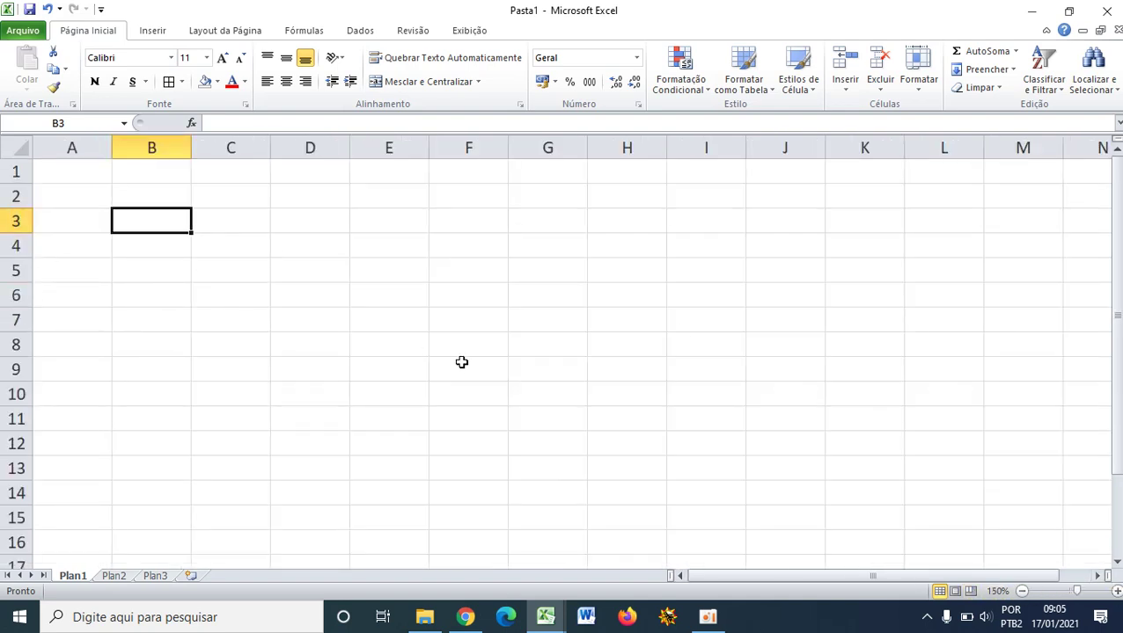
pyautogui.click(1115, 591)
pyautogui.click(1115, 591)
pyautogui.click(1115, 592)
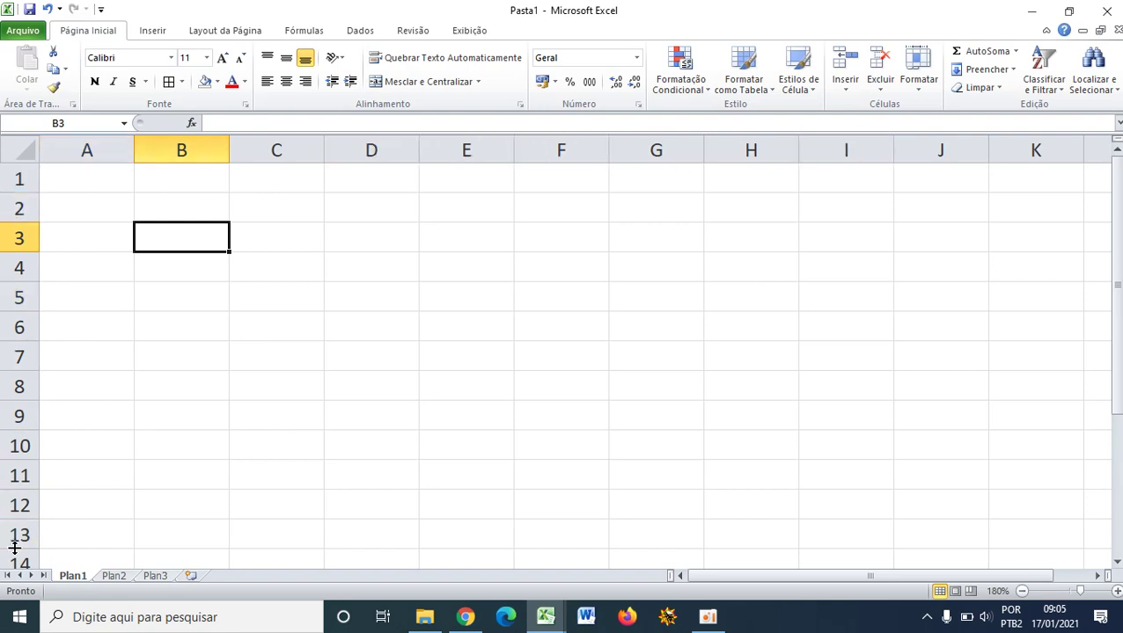
# - Examine how the cell reference and formula bar respond to different active cells, including C7, D4, E7 and D8
pyautogui.click(257, 351)
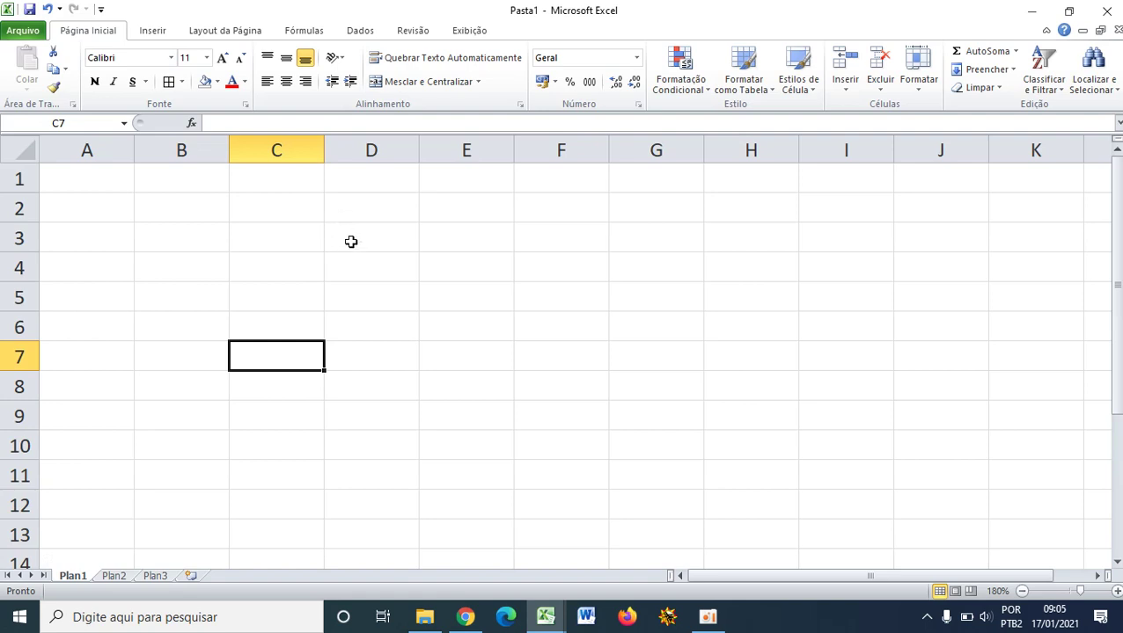
pyautogui.click(367, 264)
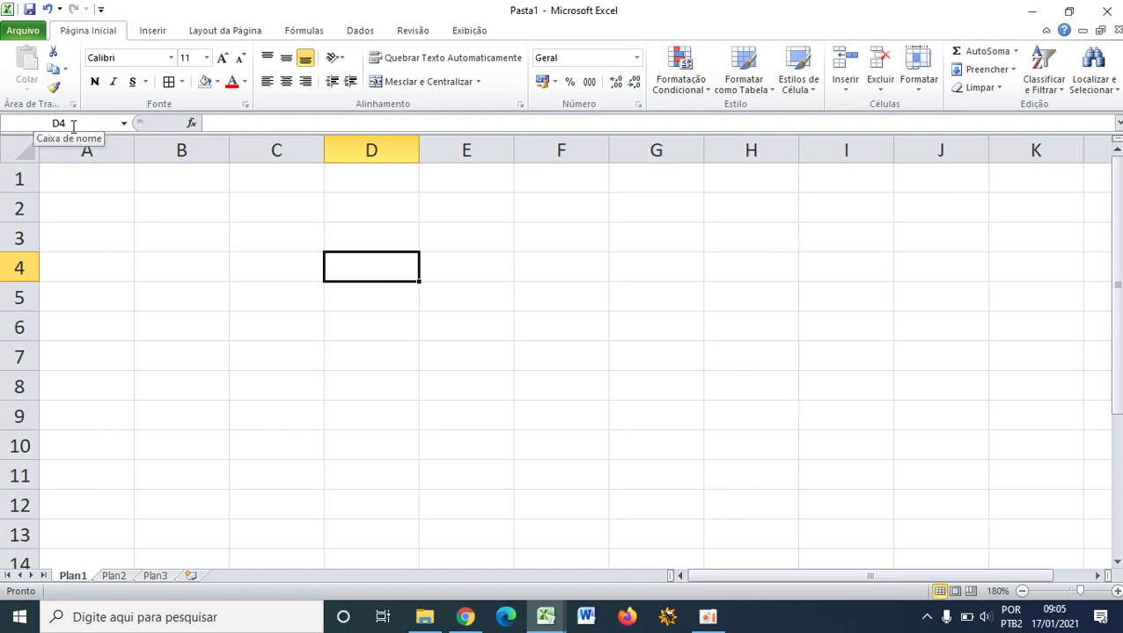
pyautogui.click(489, 363)
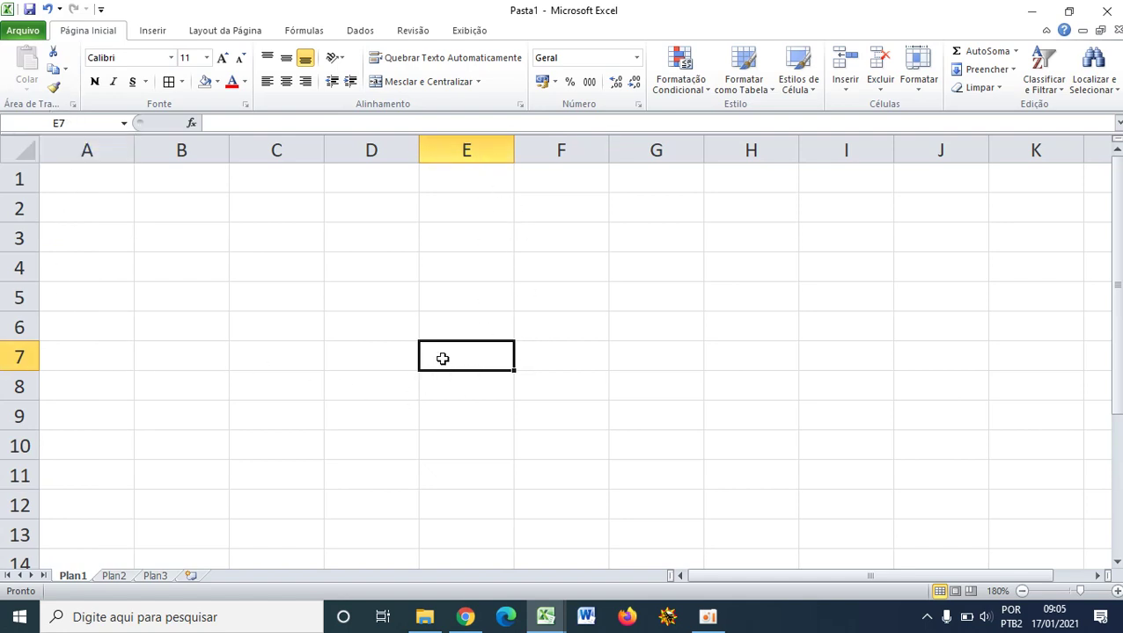
pyautogui.click(252, 124)
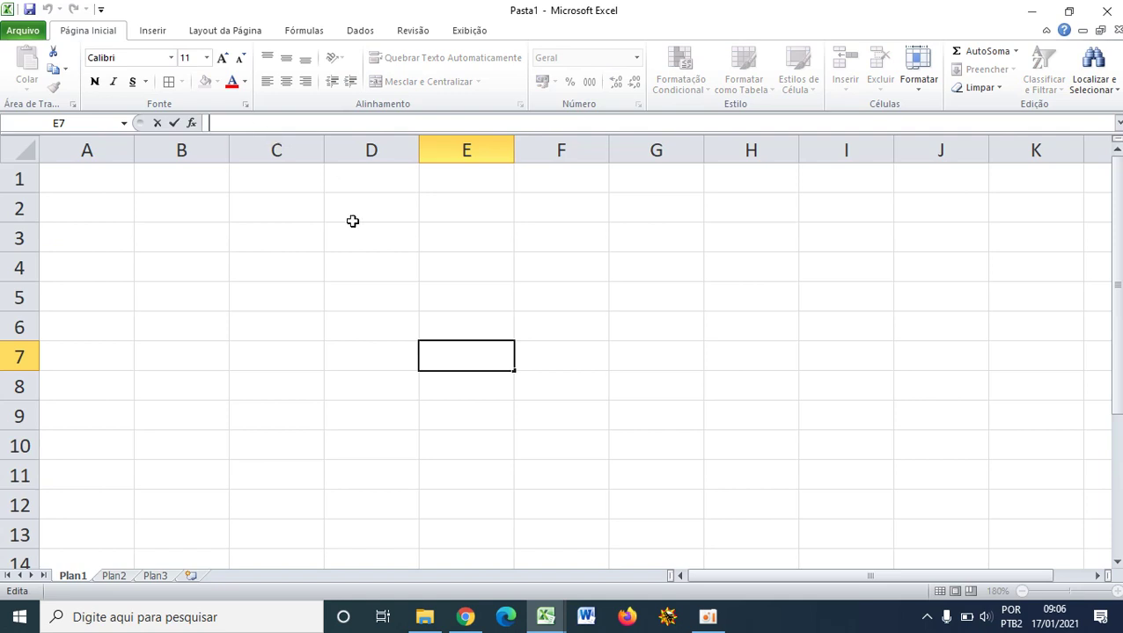
pyautogui.click(402, 400)
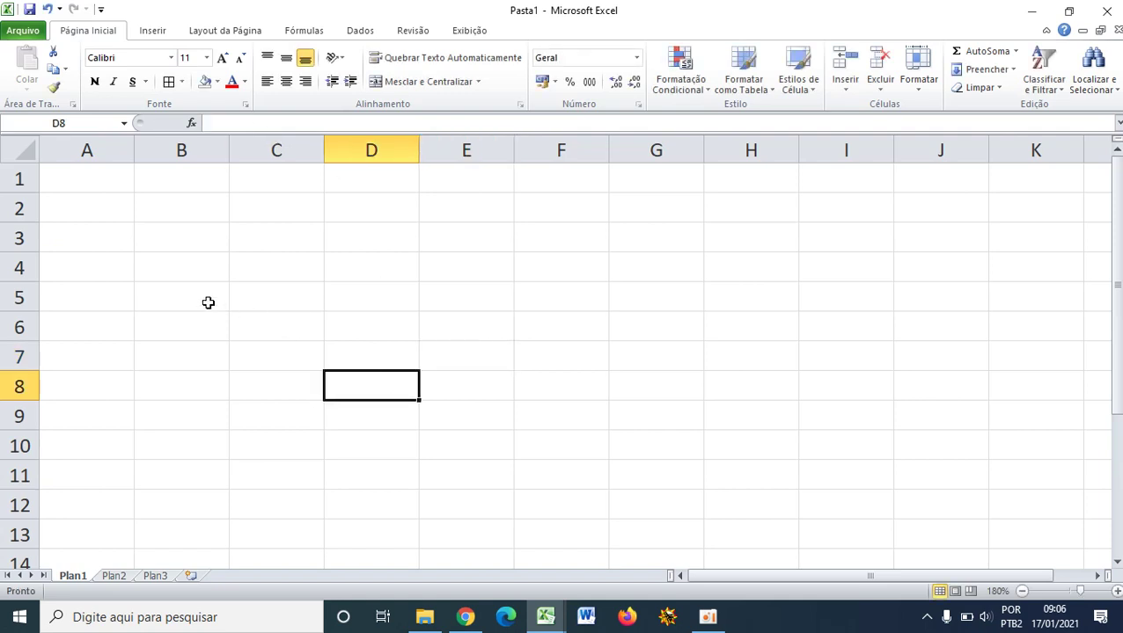
# - Apply borders around every cell in the range B2:G12
pyautogui.click(199, 219)
pyautogui.moveTo(199, 219); pyautogui.dragTo(630, 491)
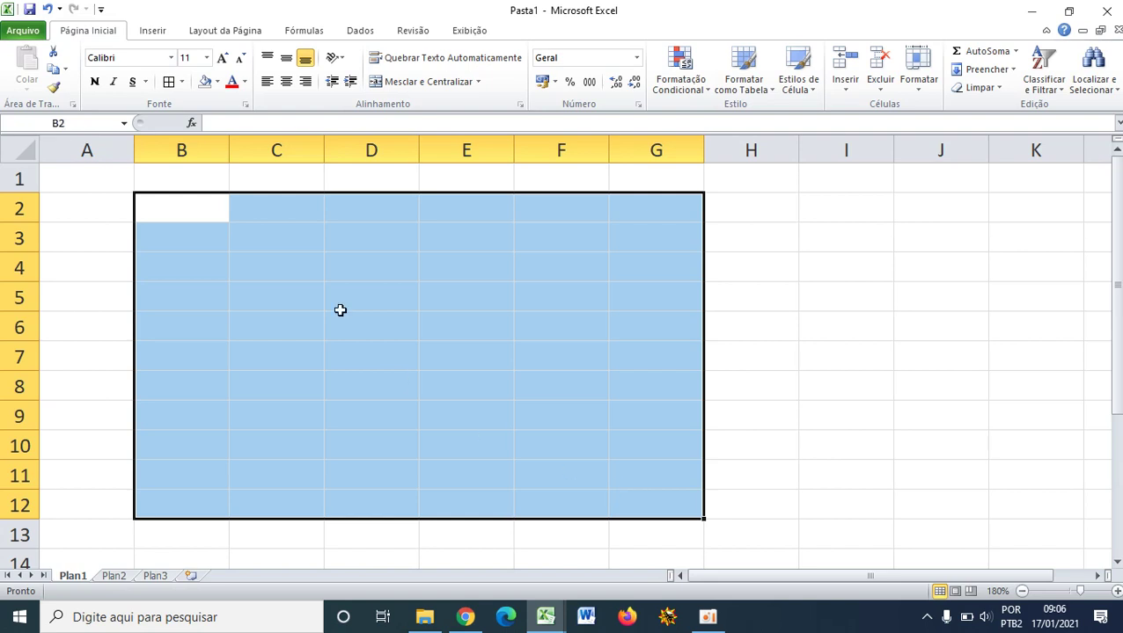
pyautogui.click(170, 83)
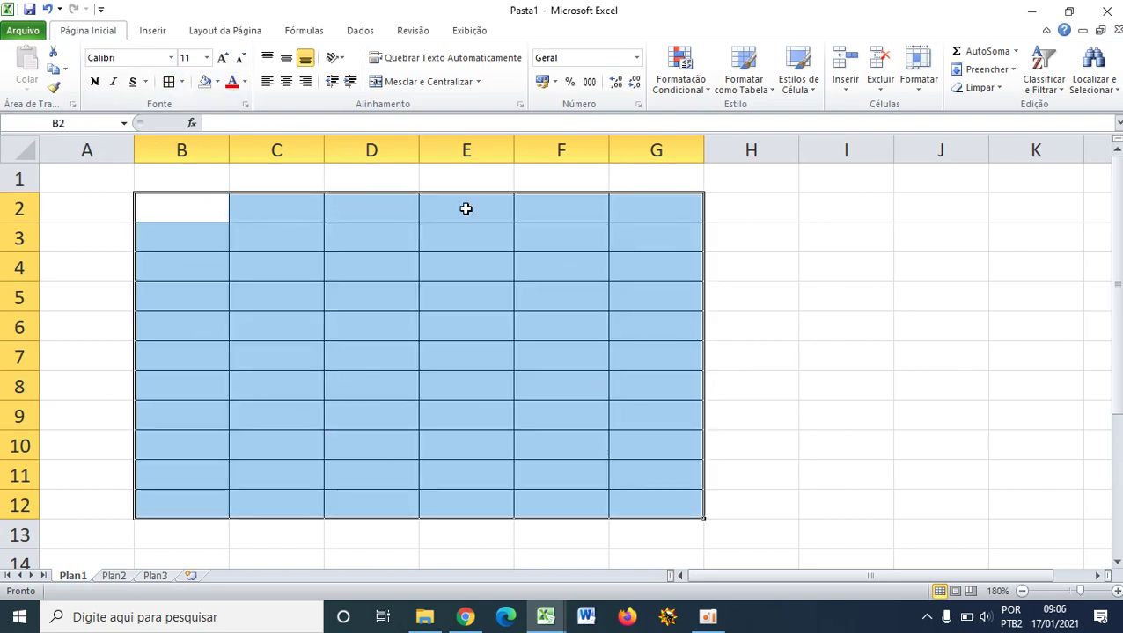
pyautogui.click(173, 256)
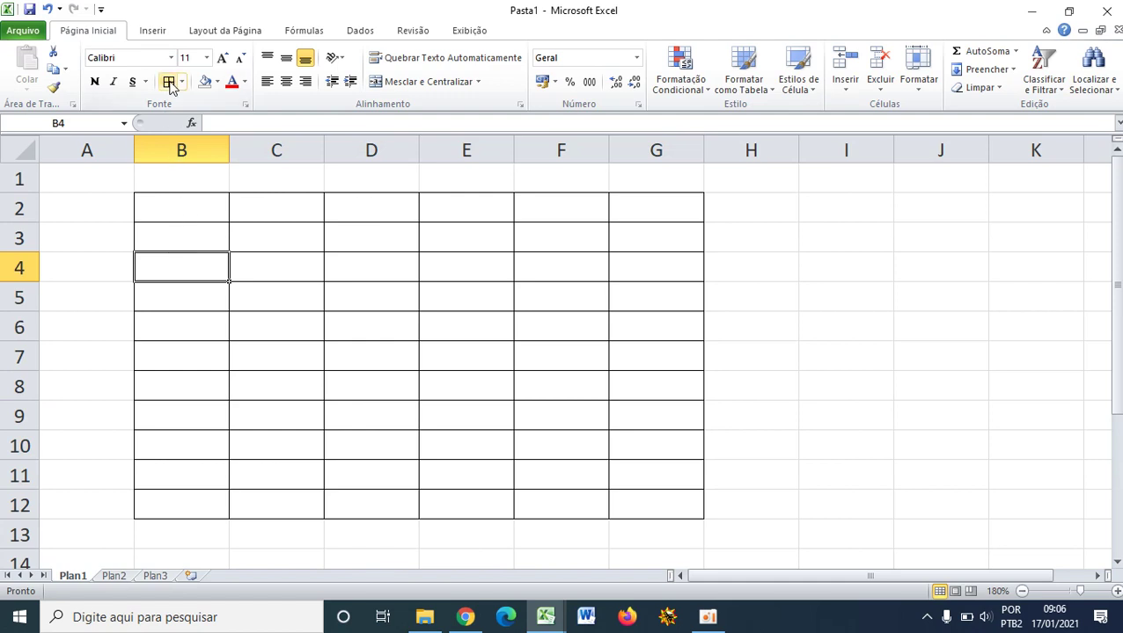
# - Remove the borders from the range B2:G12 with the Sem borda option
pyautogui.moveTo(170, 202); pyautogui.dragTo(616, 493)
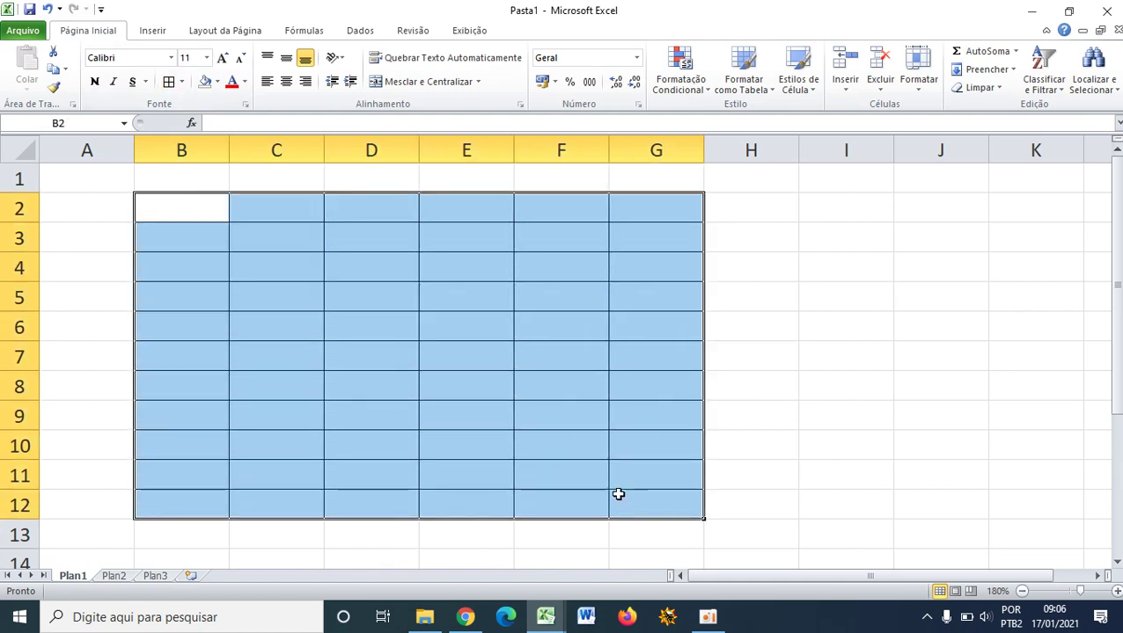
pyautogui.click(181, 83)
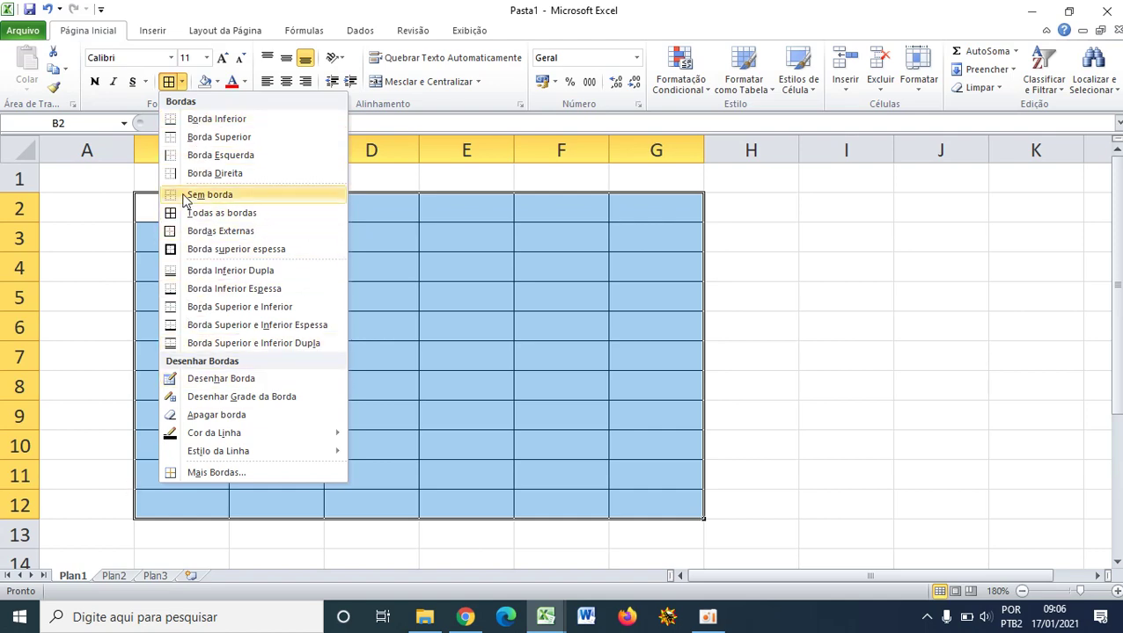
pyautogui.click(224, 195)
pyautogui.click(241, 272)
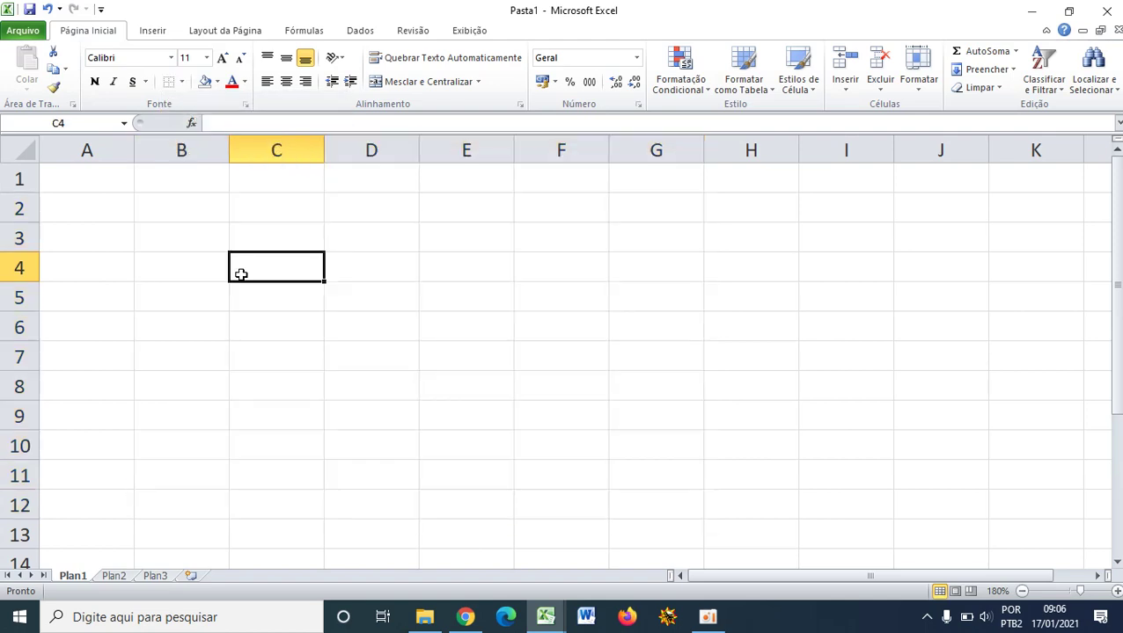
# - Apply the Todas as bordas option to the range B2:G12
pyautogui.moveTo(156, 205); pyautogui.dragTo(612, 493)
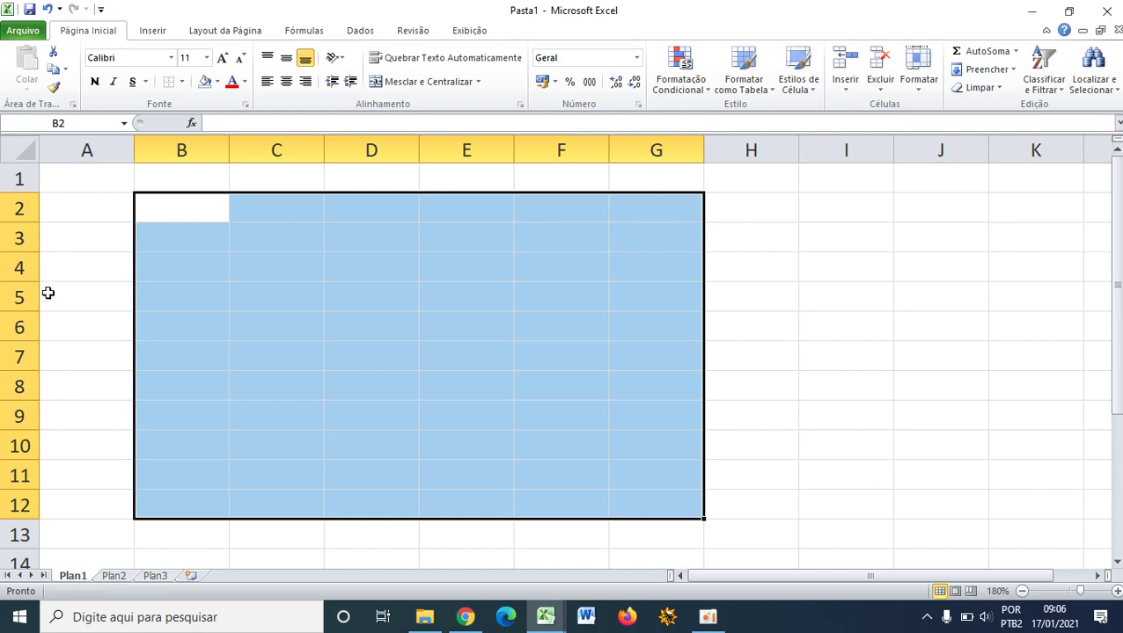
pyautogui.click(183, 82)
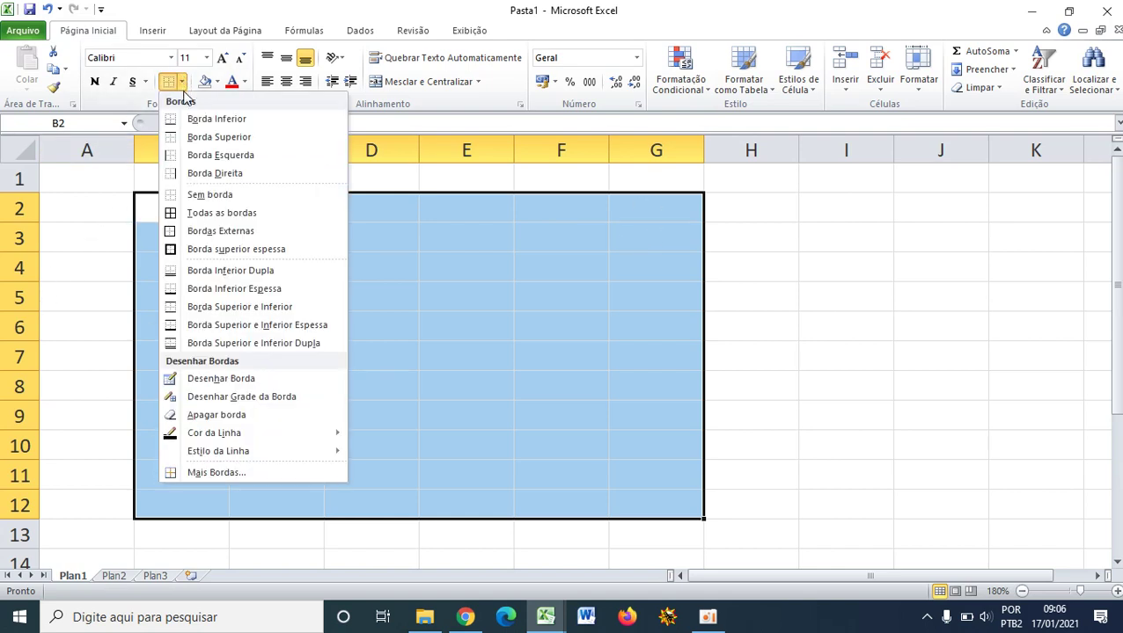
pyautogui.click(204, 214)
pyautogui.click(222, 248)
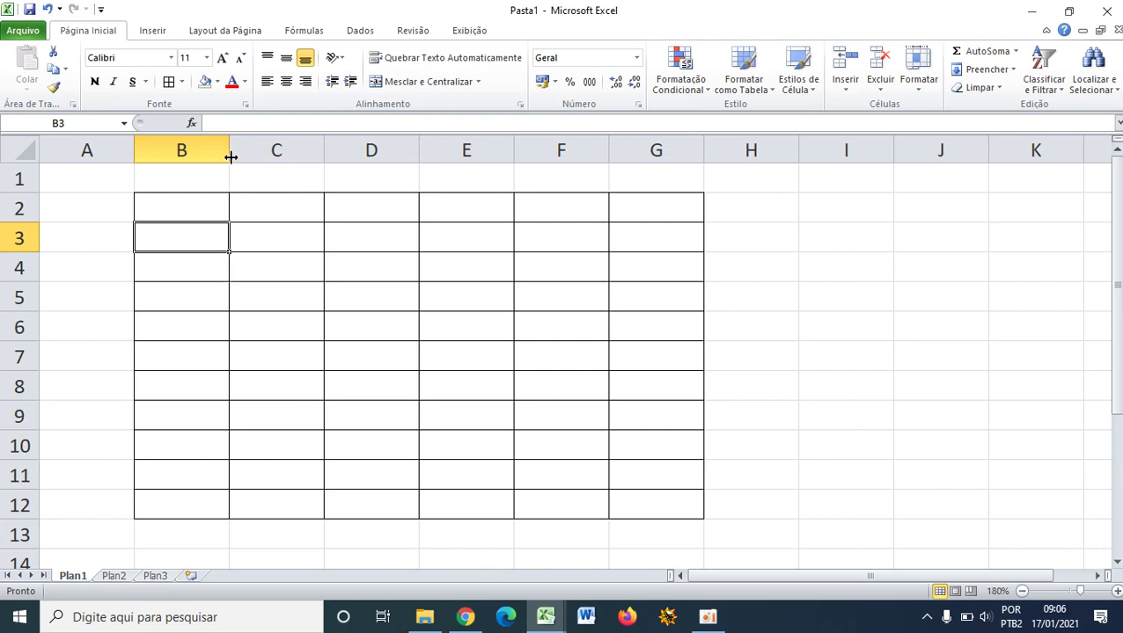
# - Widen column B to nearly twice its default width and make row 2 slightly taller
pyautogui.moveTo(228, 154); pyautogui.dragTo(270, 154)
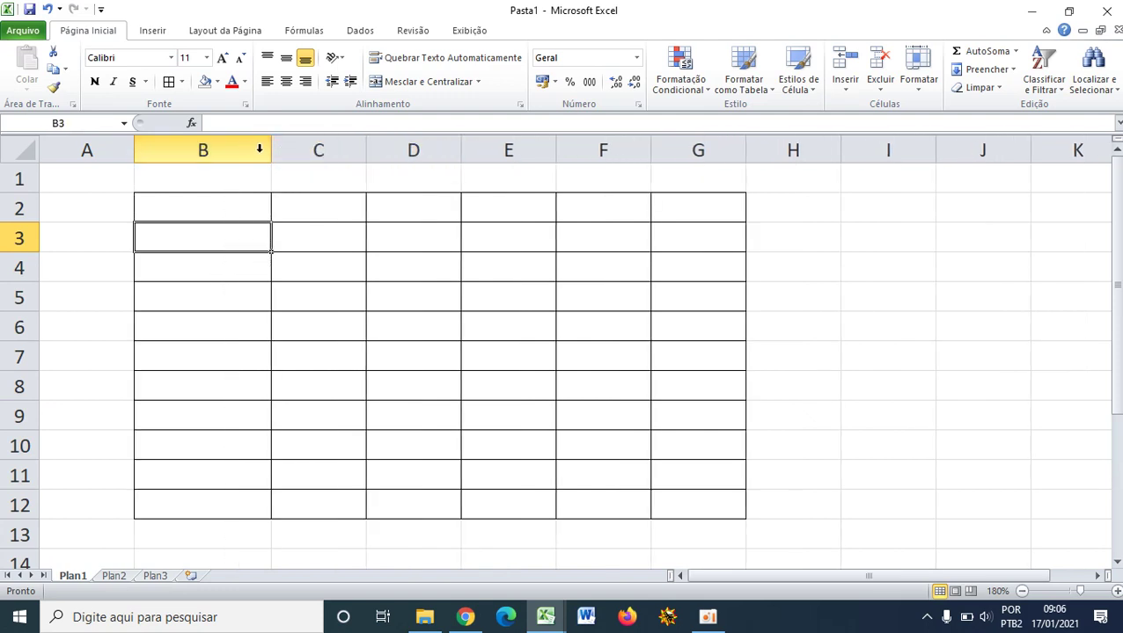
pyautogui.moveTo(270, 150); pyautogui.dragTo(385, 168)
pyautogui.moveTo(385, 154); pyautogui.dragTo(299, 161)
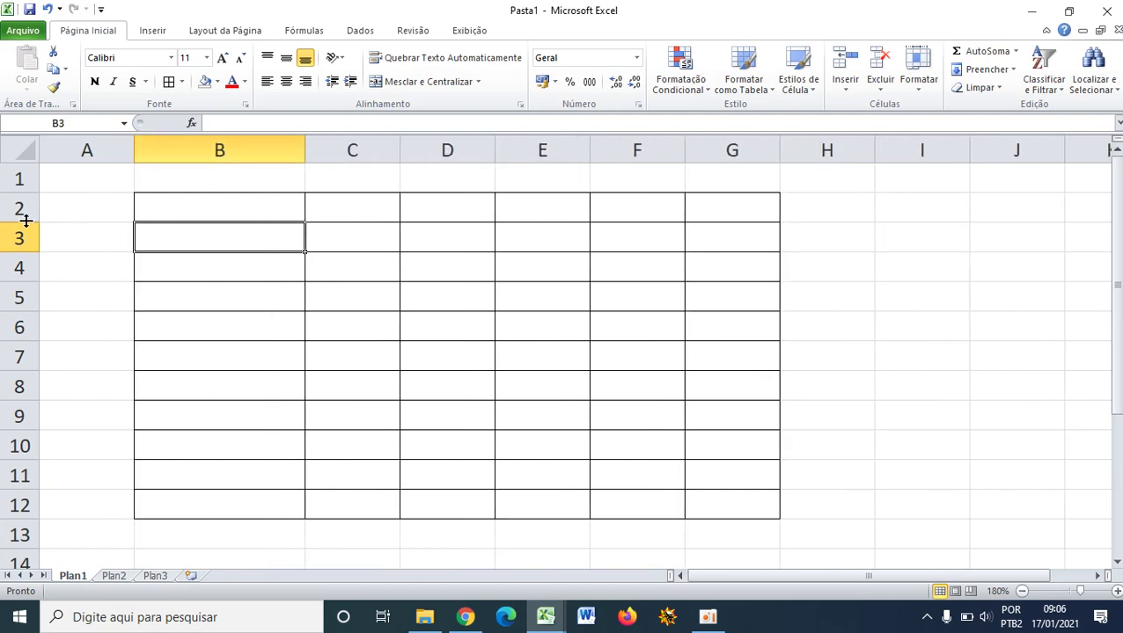
pyautogui.moveTo(26, 222)
pyautogui.mouseDown()
pyautogui.moveTo(20, 312)
pyautogui.moveTo(38, 223)
pyautogui.moveTo(36, 232)
pyautogui.mouseUp()
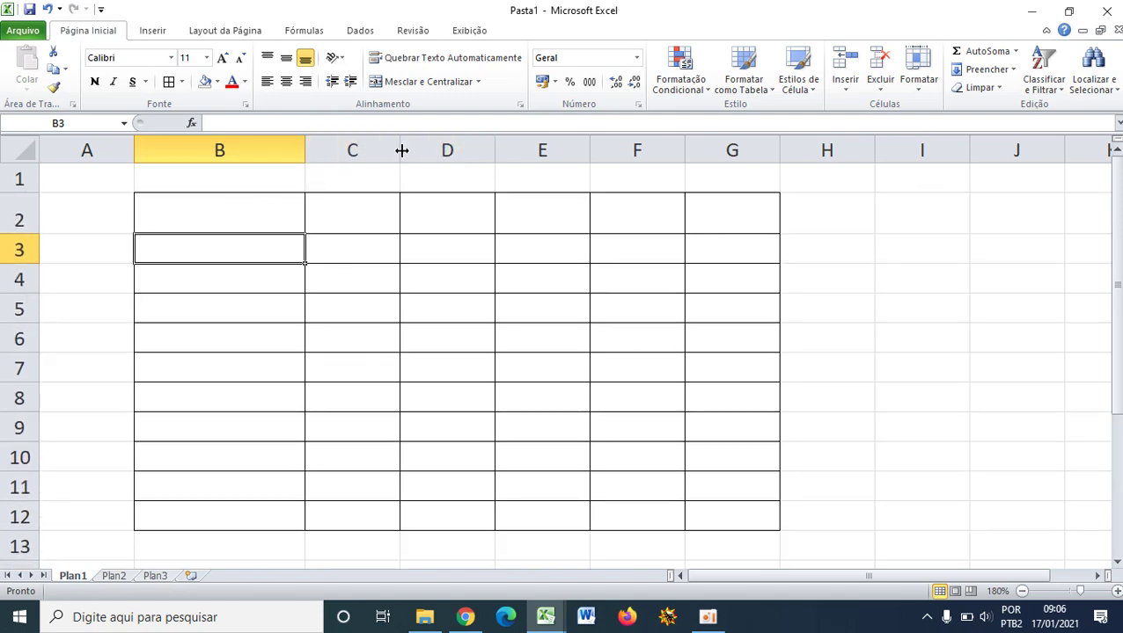
# - Widen column B further, make column C slightly wider than default, and narrow column A to less than half its width
pyautogui.moveTo(401, 150); pyautogui.dragTo(377, 151)
pyautogui.moveTo(308, 151); pyautogui.dragTo(361, 151)
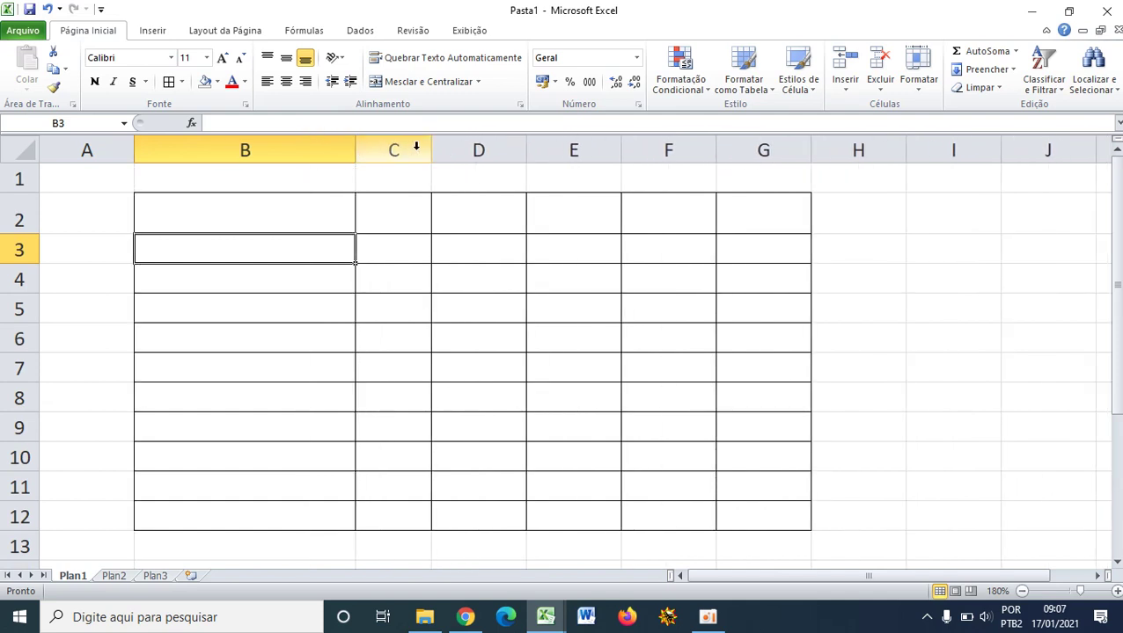
pyautogui.moveTo(432, 150); pyautogui.dragTo(459, 148)
pyautogui.moveTo(135, 151); pyautogui.dragTo(80, 150)
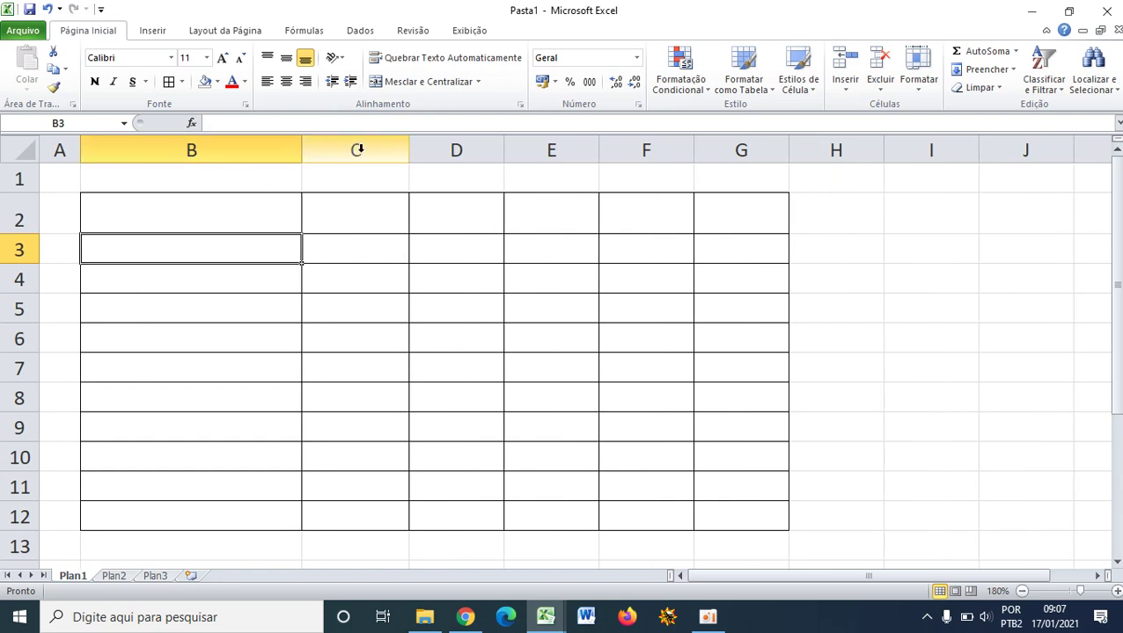
# - Enter the heading DETALHAMENTO in cell B2
pyautogui.click(261, 223)
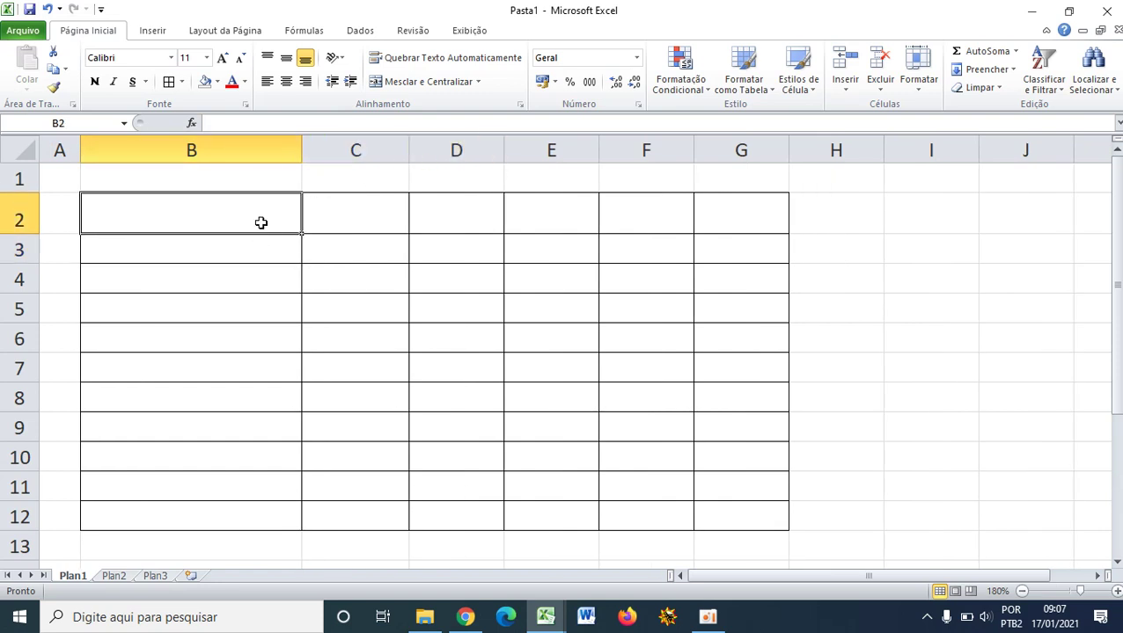
pyautogui.write('de')
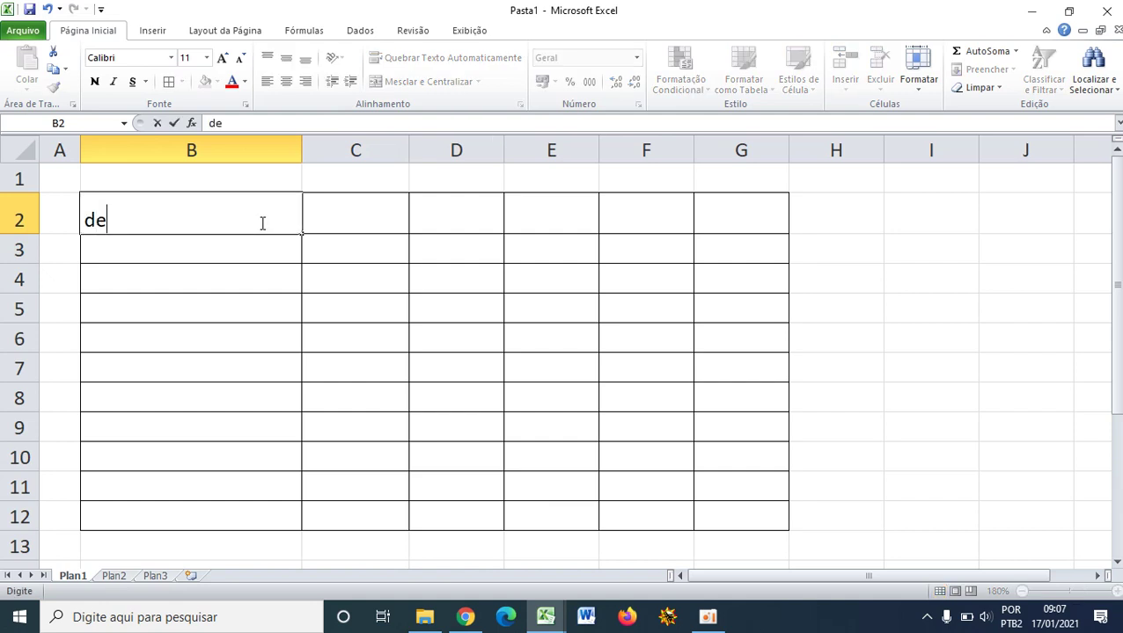
pyautogui.press('BackSpace')
pyautogui.press('BackSpace')
pyautogui.write('DETALHAMN')
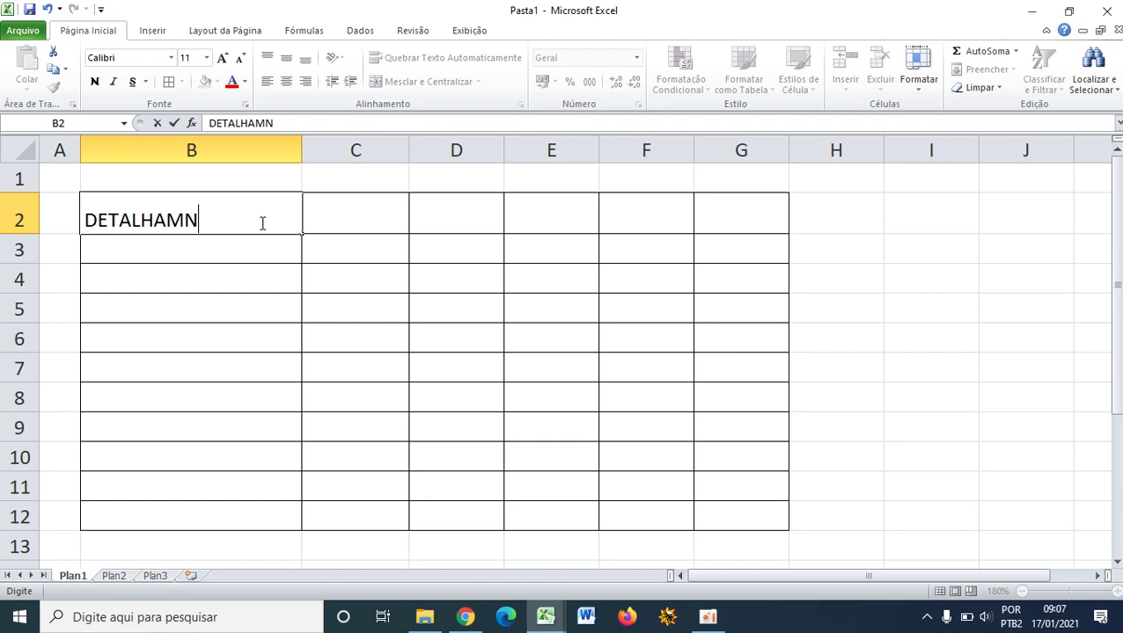
pyautogui.press('BackSpace')
pyautogui.write('ENTO')
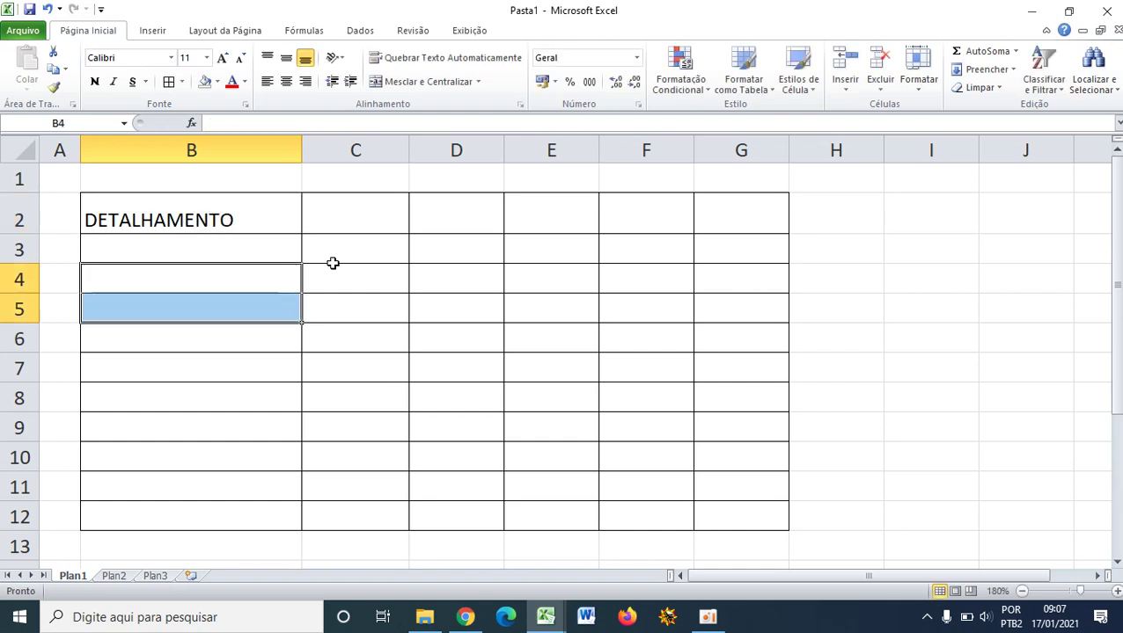
# - Widen columns C, D and E of the bordered table, making C the widest of the three
pyautogui.click(376, 205)
pyautogui.moveTo(406, 153); pyautogui.dragTo(473, 150)
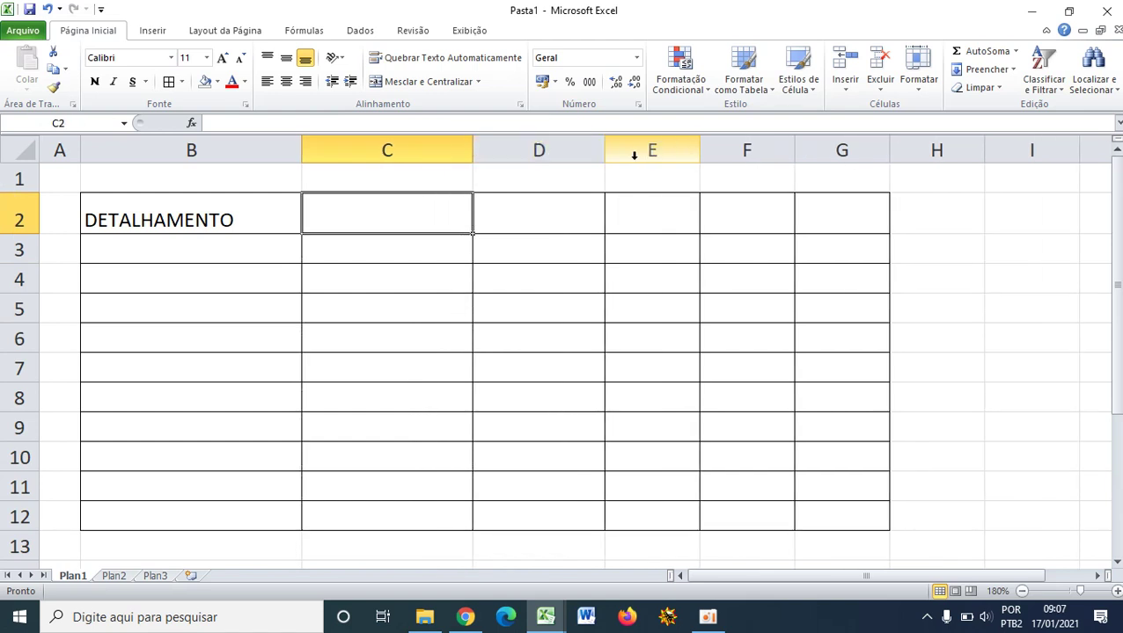
pyautogui.moveTo(701, 150); pyautogui.dragTo(722, 151)
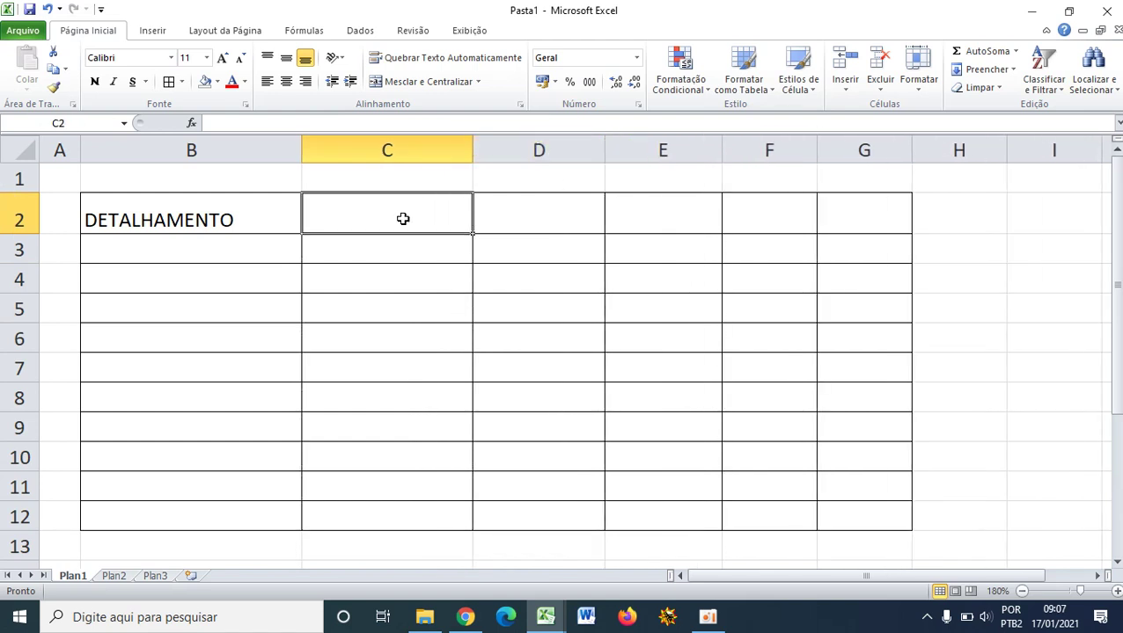
# - Enter the heading FEVEREIRO in cell C2 and widen column D slightly
pyautogui.write('FE')
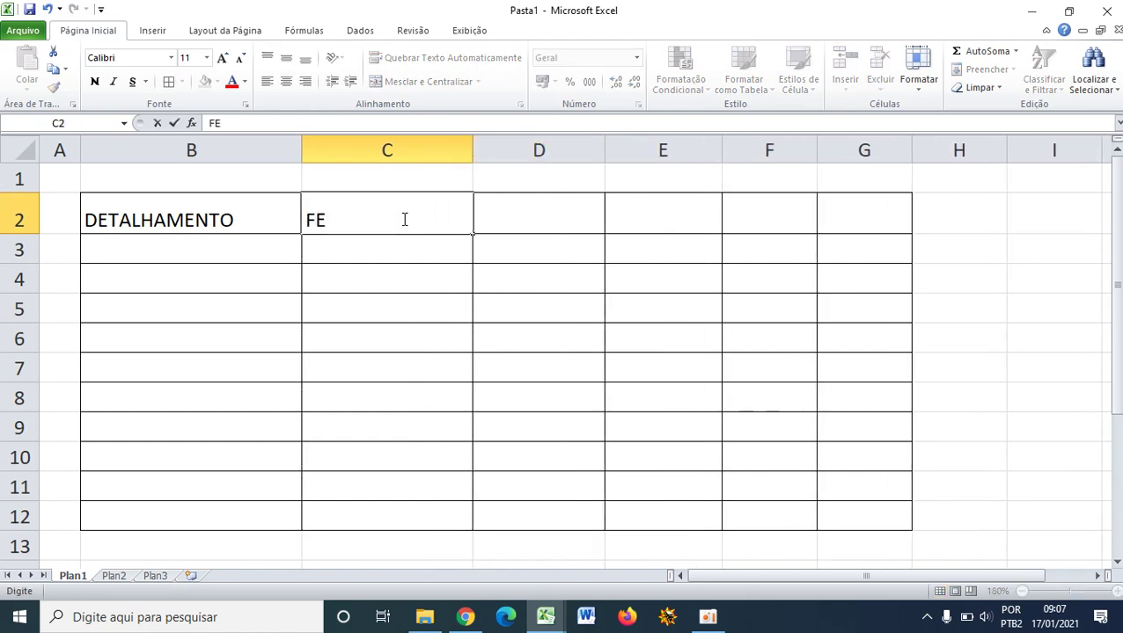
pyautogui.write('VEREIRO')
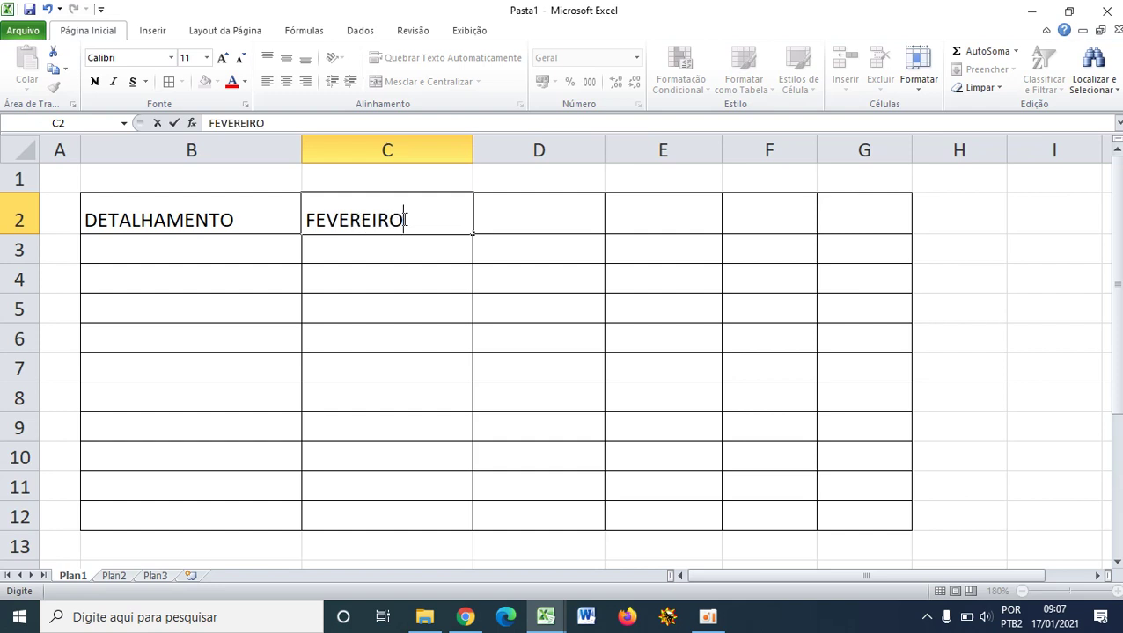
pyautogui.press('Return')
pyautogui.press('Return')
pyautogui.moveTo(605, 153); pyautogui.dragTo(614, 153)
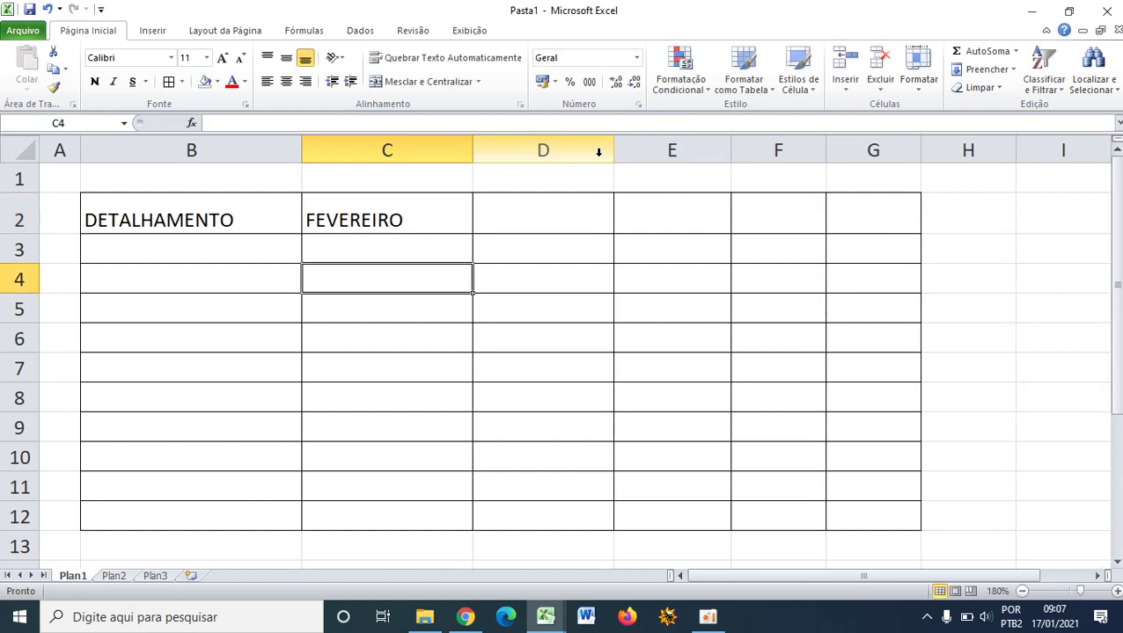
# - Insert a new row above row 1 to shift the bordered table down by one row
pyautogui.click(14, 175)
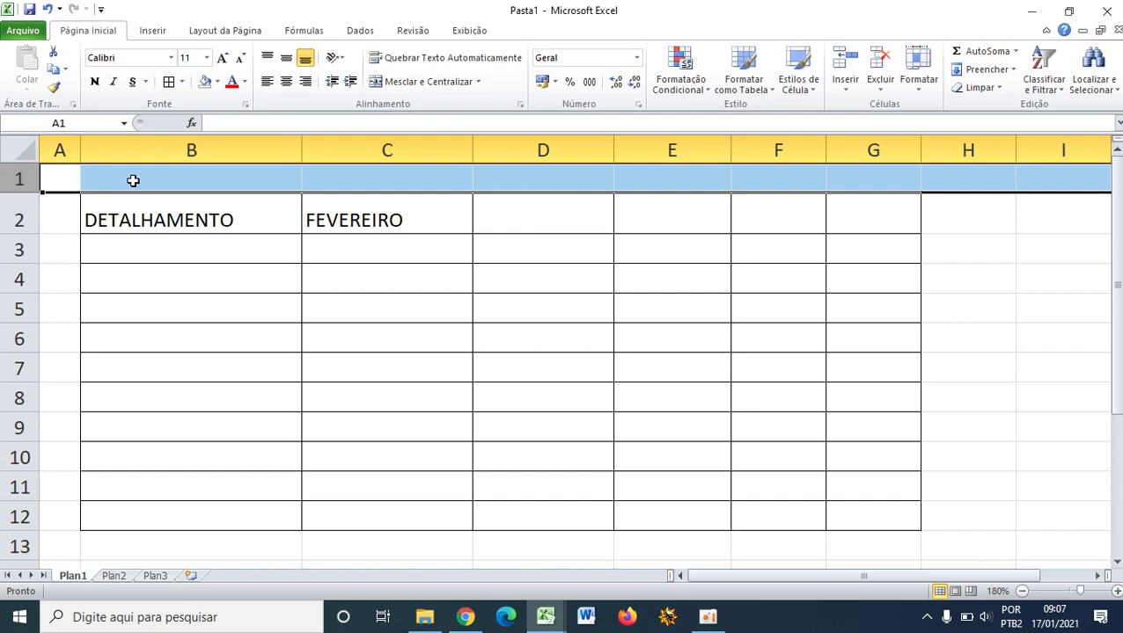
pyautogui.rightClick(131, 180)
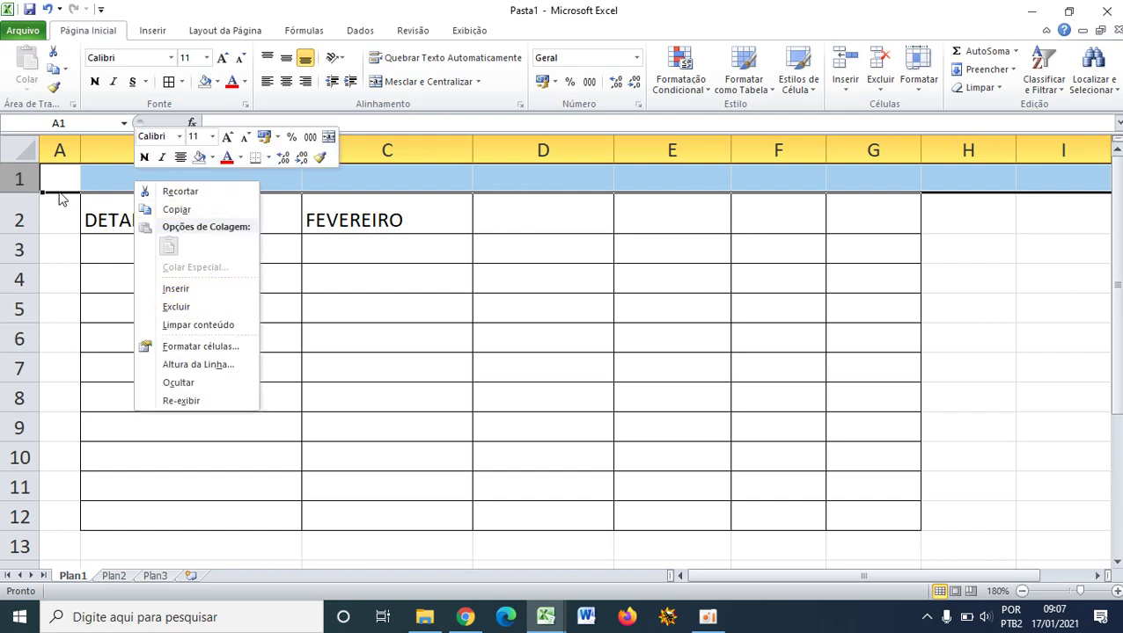
pyautogui.click(100, 193)
pyautogui.click(88, 270)
pyautogui.click(19, 181)
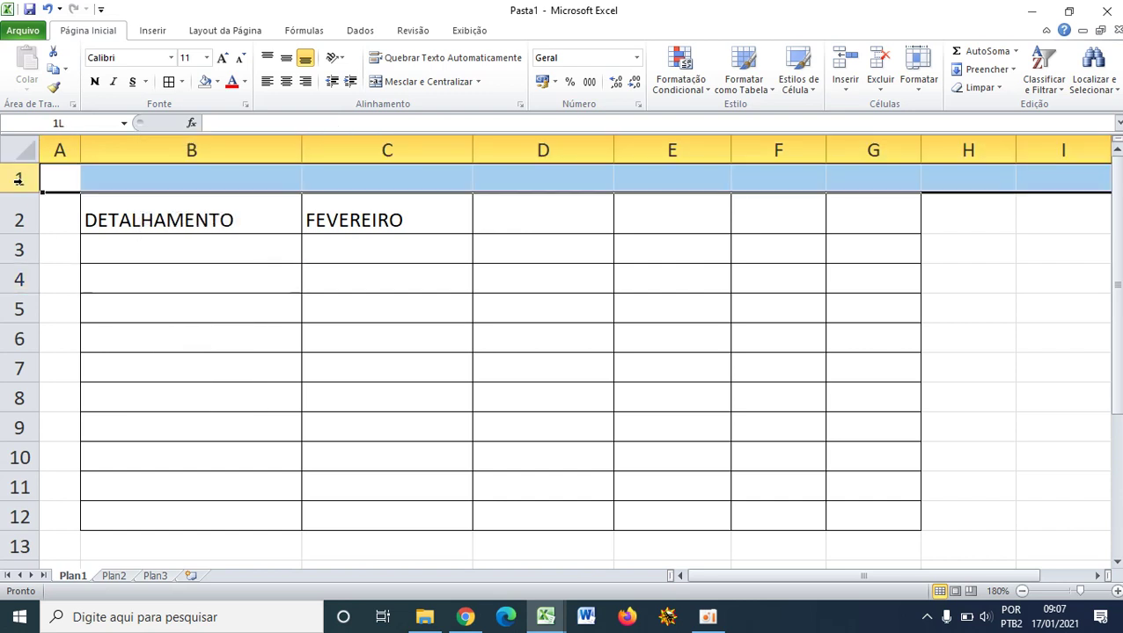
pyautogui.rightClick(147, 180)
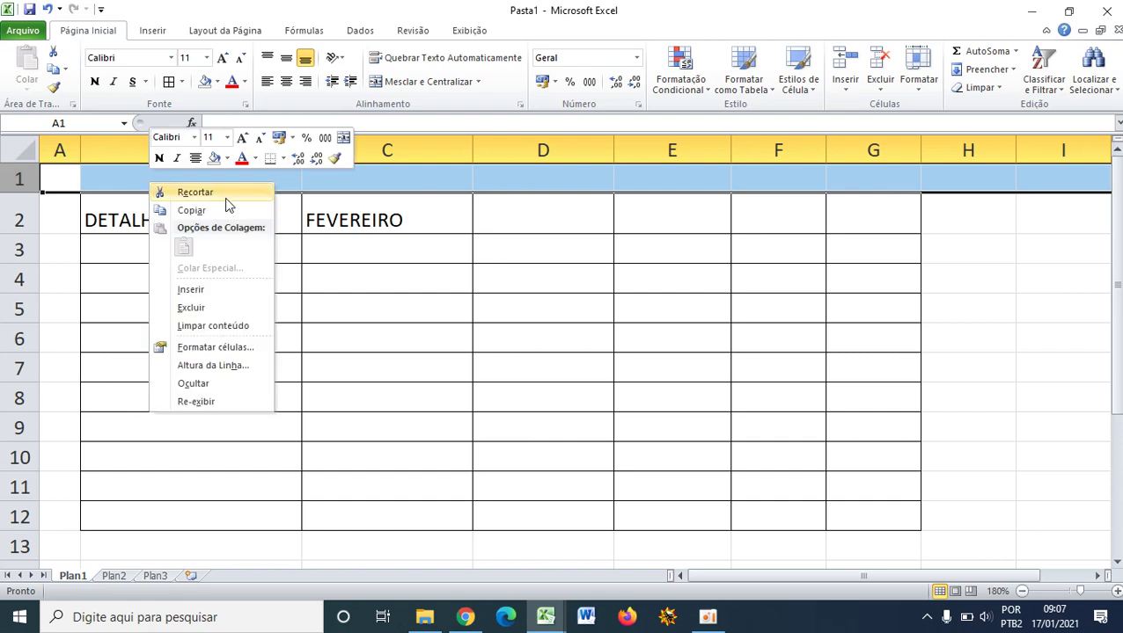
pyautogui.click(224, 295)
pyautogui.click(415, 330)
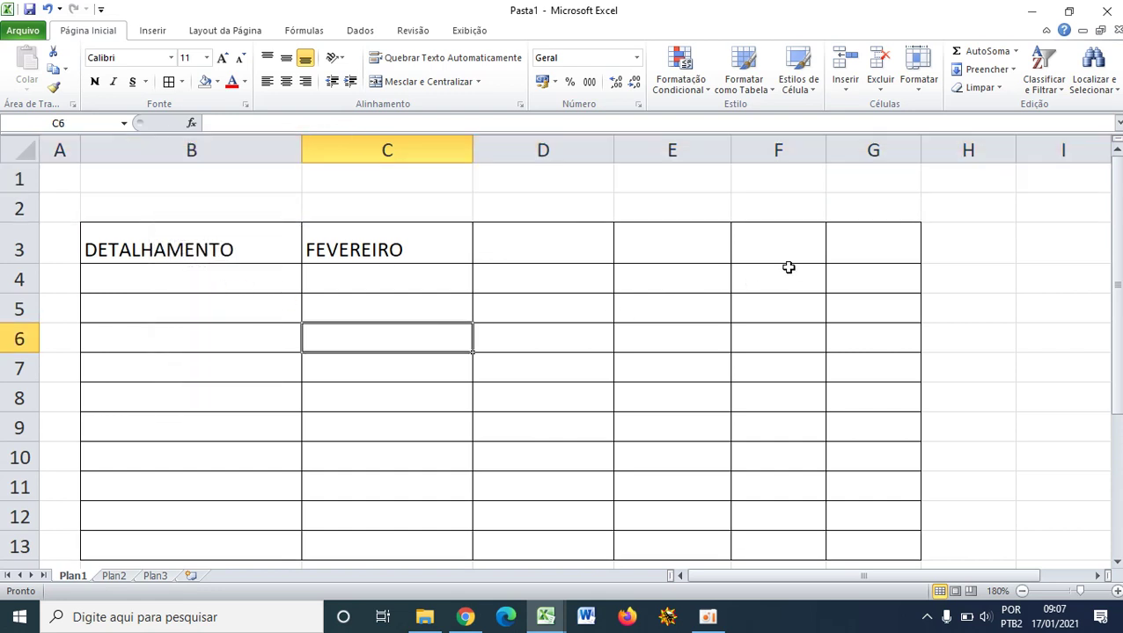
# - Apply all borders to cells B2 through G2 above the heading row
pyautogui.click(583, 200)
pyautogui.moveTo(885, 207); pyautogui.dragTo(275, 211)
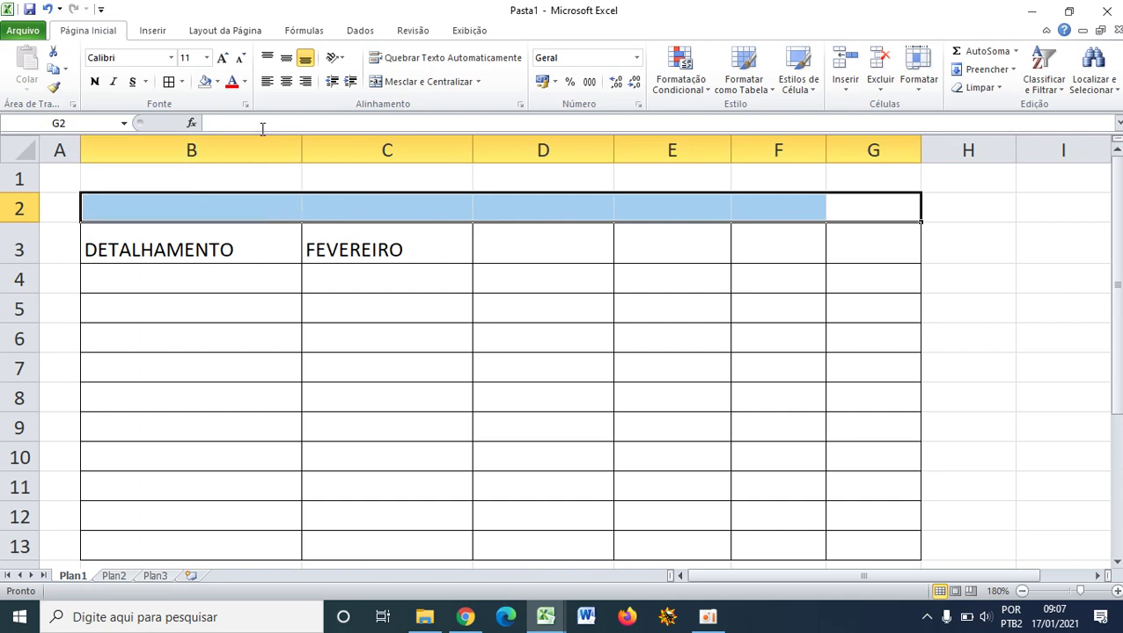
pyautogui.click(170, 81)
pyautogui.click(483, 327)
pyautogui.click(772, 230)
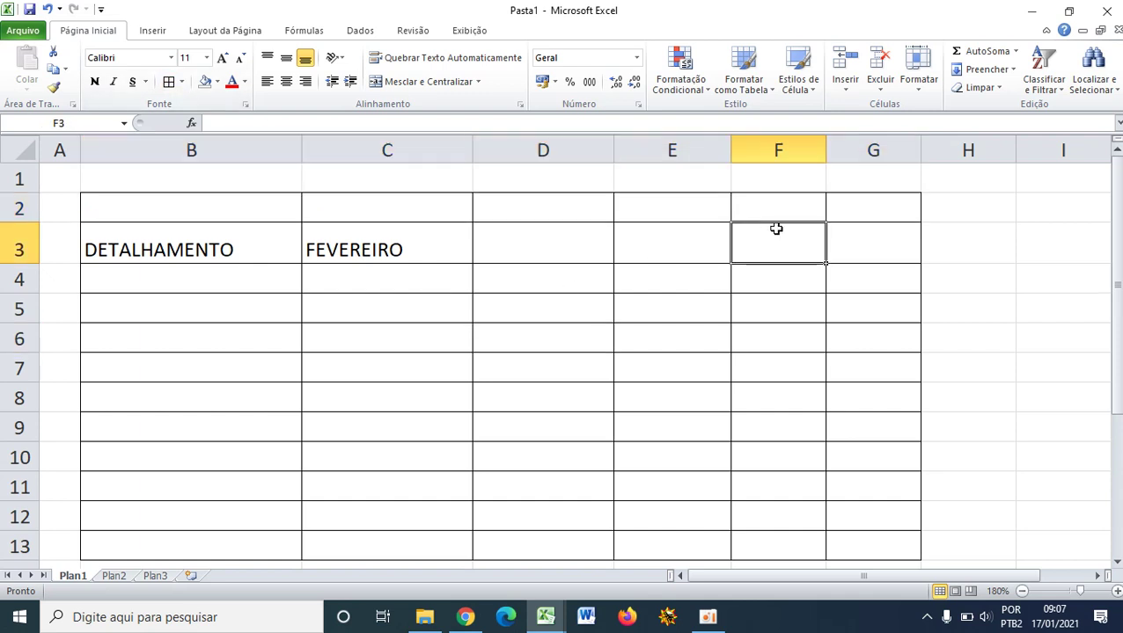
# - Widen column E very slightly, column F a little more, and column G the most
pyautogui.moveTo(884, 215); pyautogui.dragTo(409, 218)
pyautogui.click(730, 288)
pyautogui.moveTo(730, 145); pyautogui.dragTo(736, 145)
pyautogui.moveTo(833, 144); pyautogui.dragTo(851, 144)
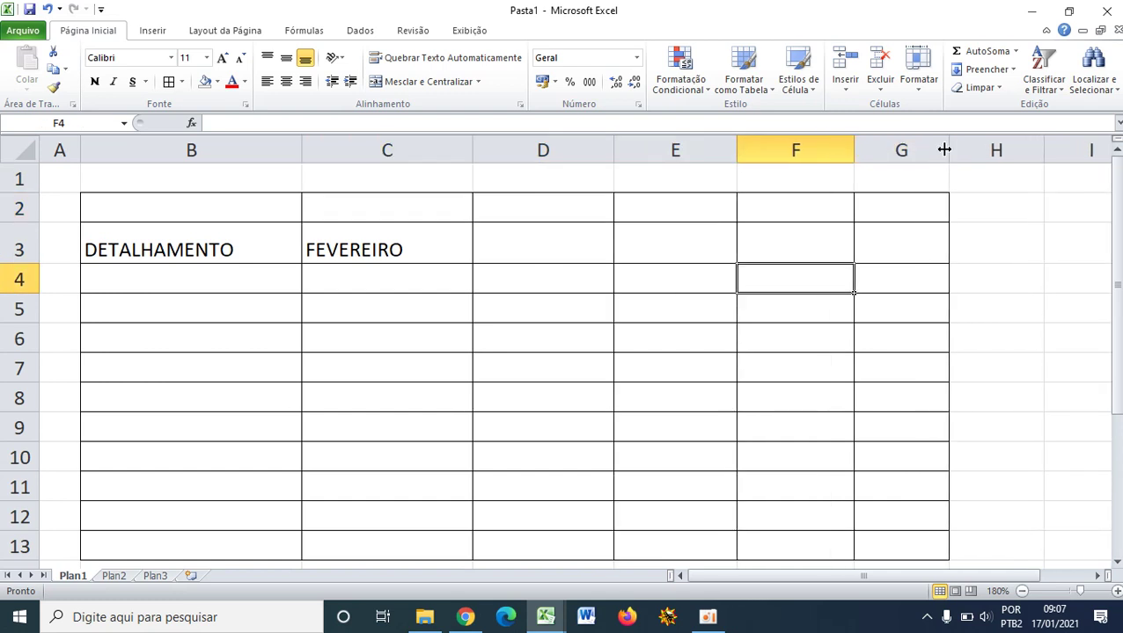
pyautogui.moveTo(946, 146); pyautogui.dragTo(982, 149)
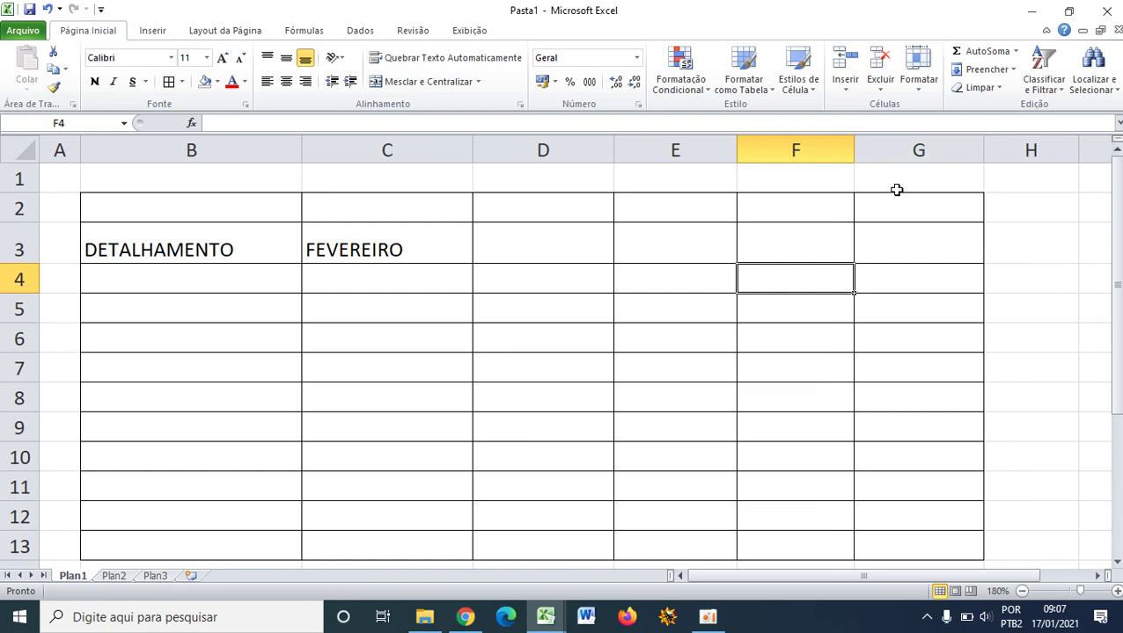
# - Merge and center cells C2 through G2 into one cell above the month columns
pyautogui.click(651, 245)
pyautogui.moveTo(924, 206); pyautogui.dragTo(429, 211)
pyautogui.click(461, 236)
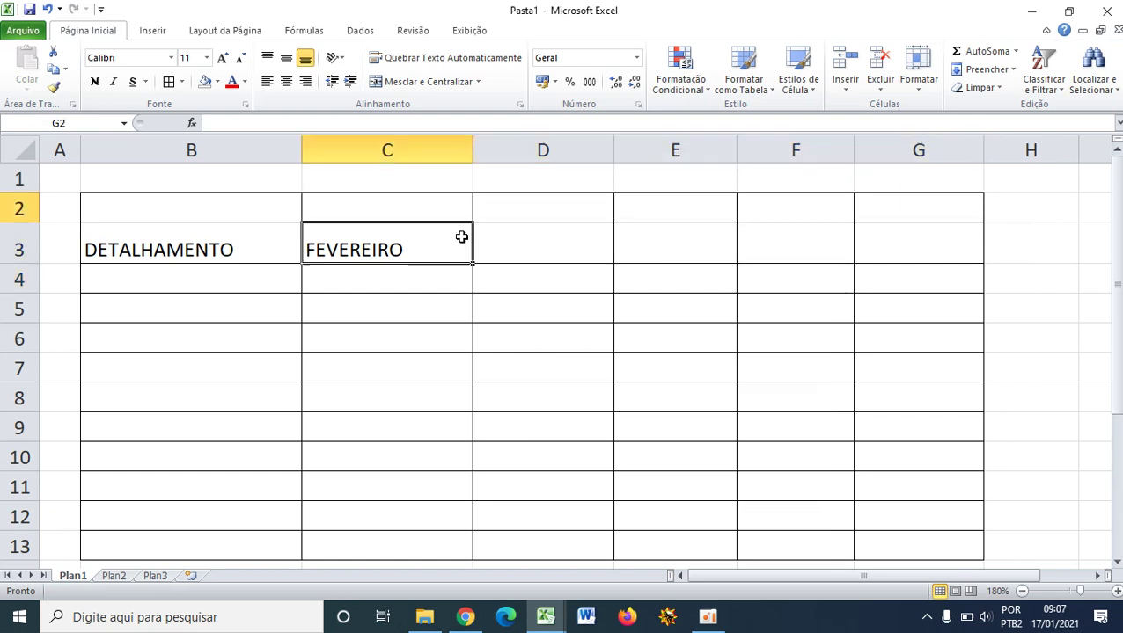
pyautogui.moveTo(887, 205); pyautogui.dragTo(448, 212)
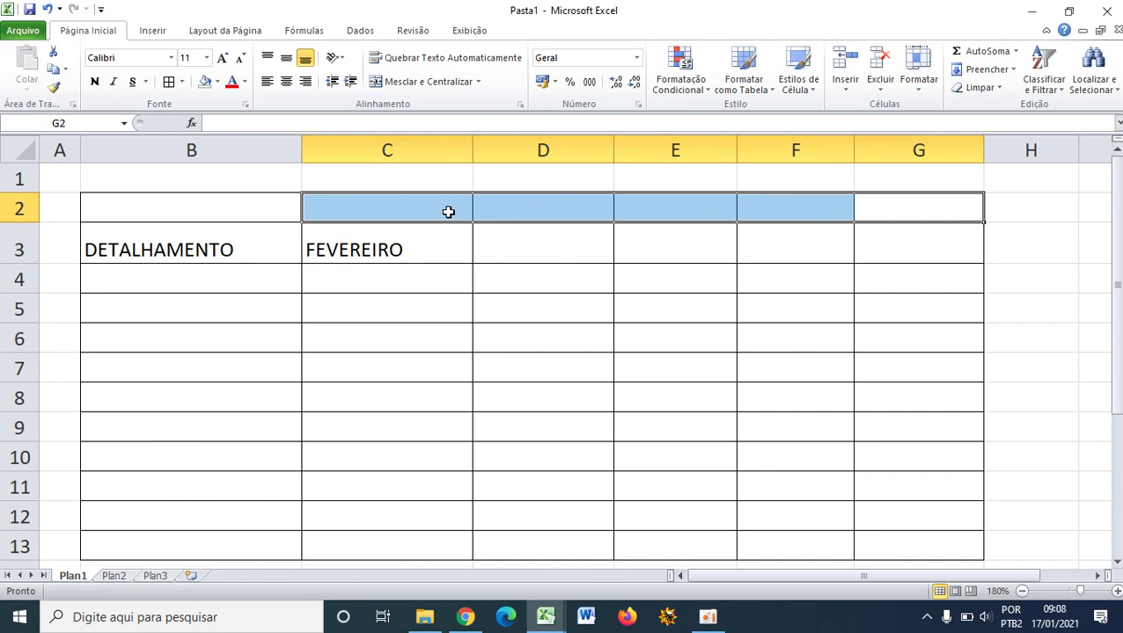
pyautogui.click(398, 82)
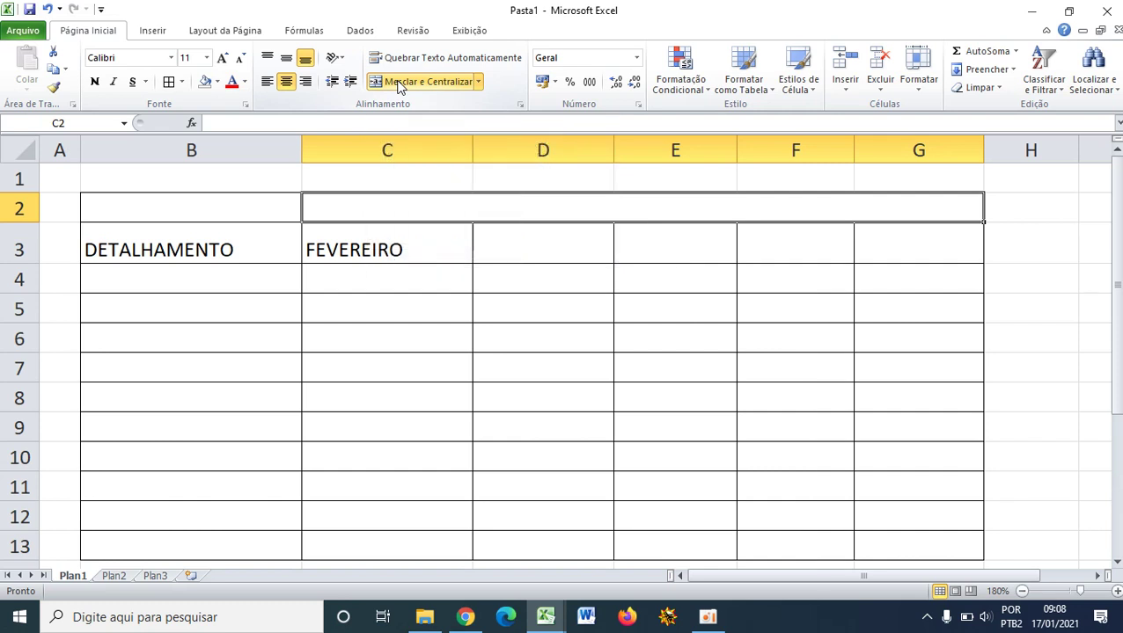
pyautogui.click(547, 226)
pyautogui.click(776, 216)
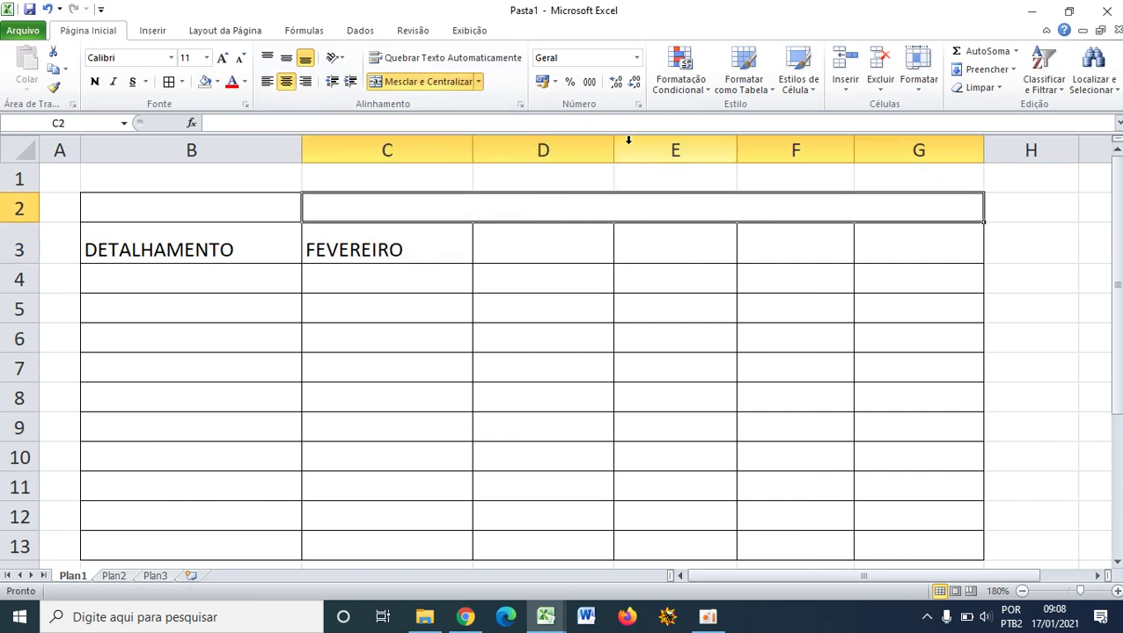
# - Enter the heading MARÇO in uppercase in cell D3
pyautogui.click(534, 248)
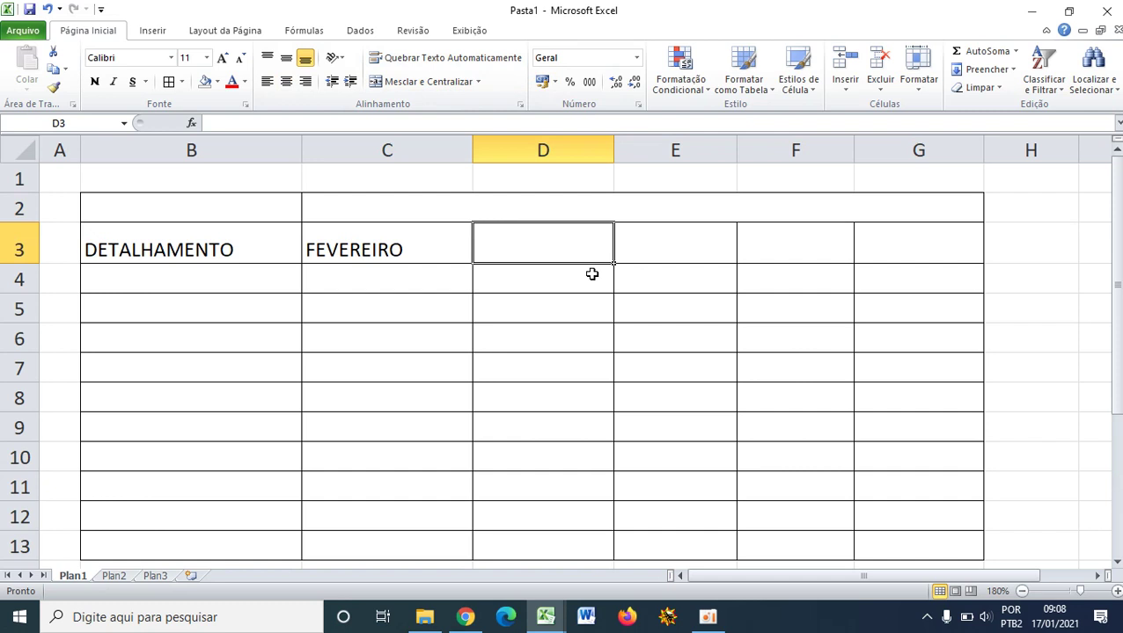
pyautogui.write('mar')
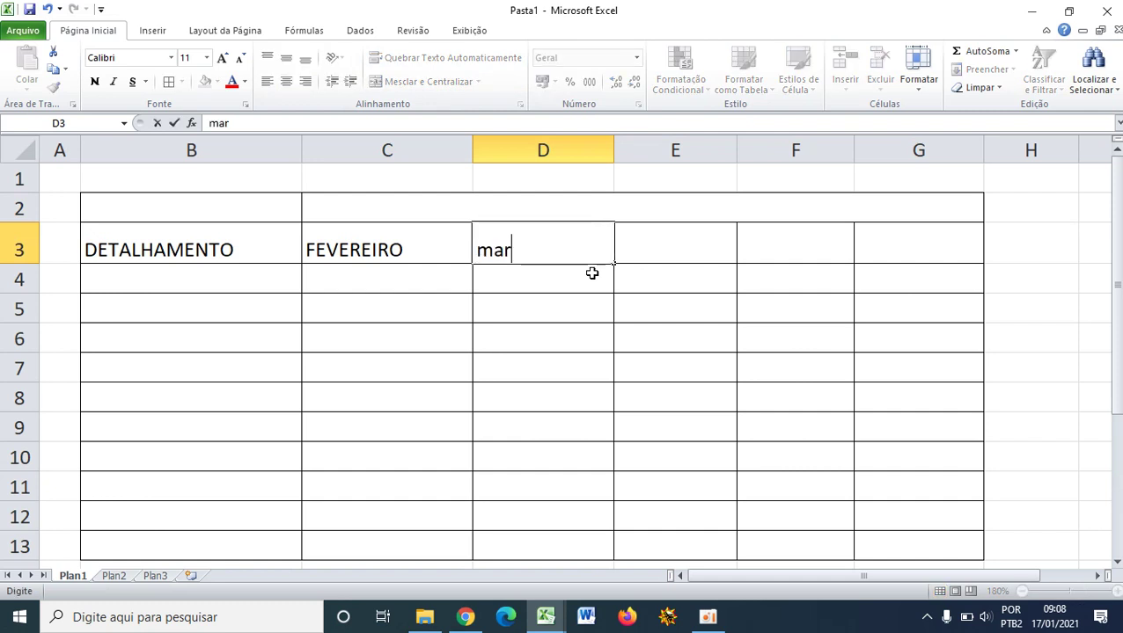
pyautogui.press('BackSpace')
pyautogui.press('BackSpace')
pyautogui.press('BackSpace')
pyautogui.write('MAR')
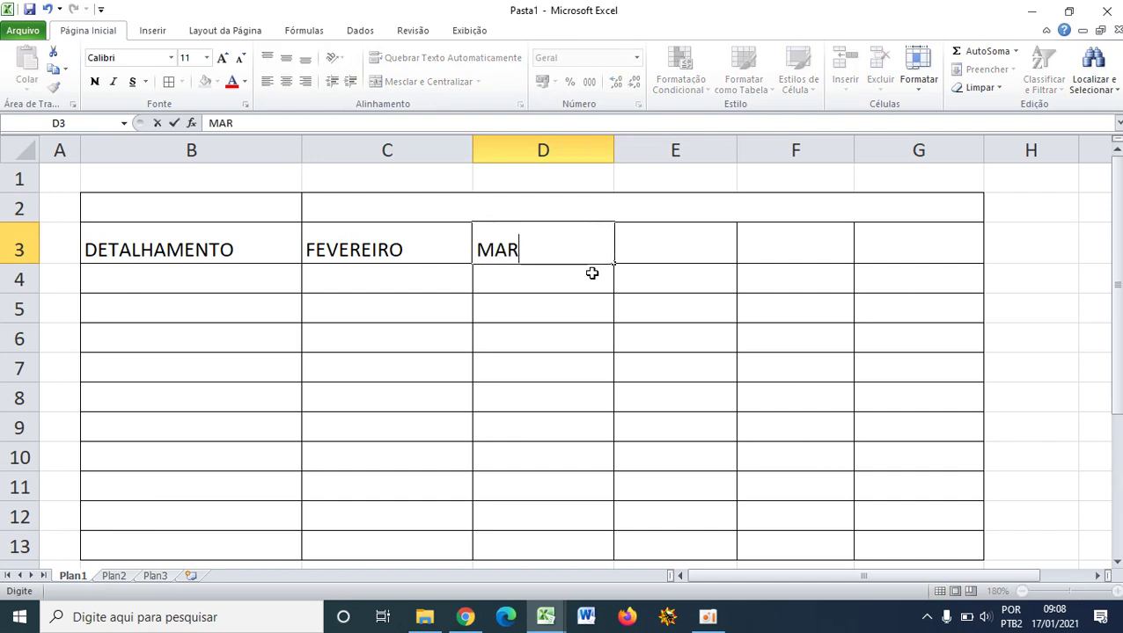
pyautogui.write('ÇO')
pyautogui.press('Tab')
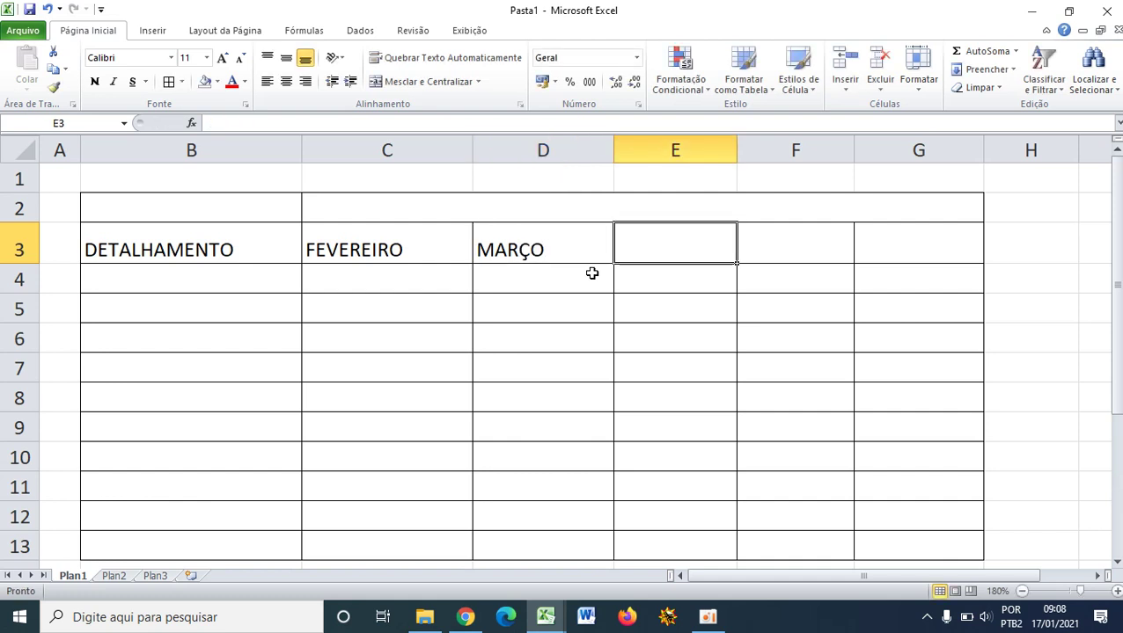
# - Enter the headings ABRIL, MAIO and JUNHO in cells E3, F3 and G3
pyautogui.write('ABRIL')
pyautogui.press('Tab')
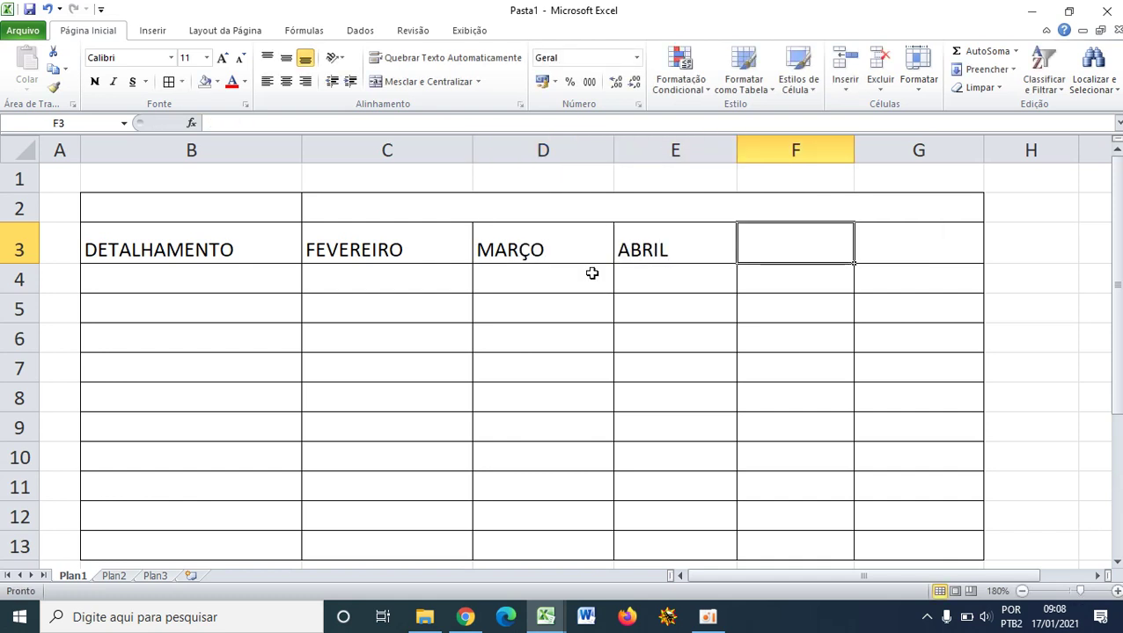
pyautogui.write('MAIO')
pyautogui.press('Tab')
pyautogui.write('H')
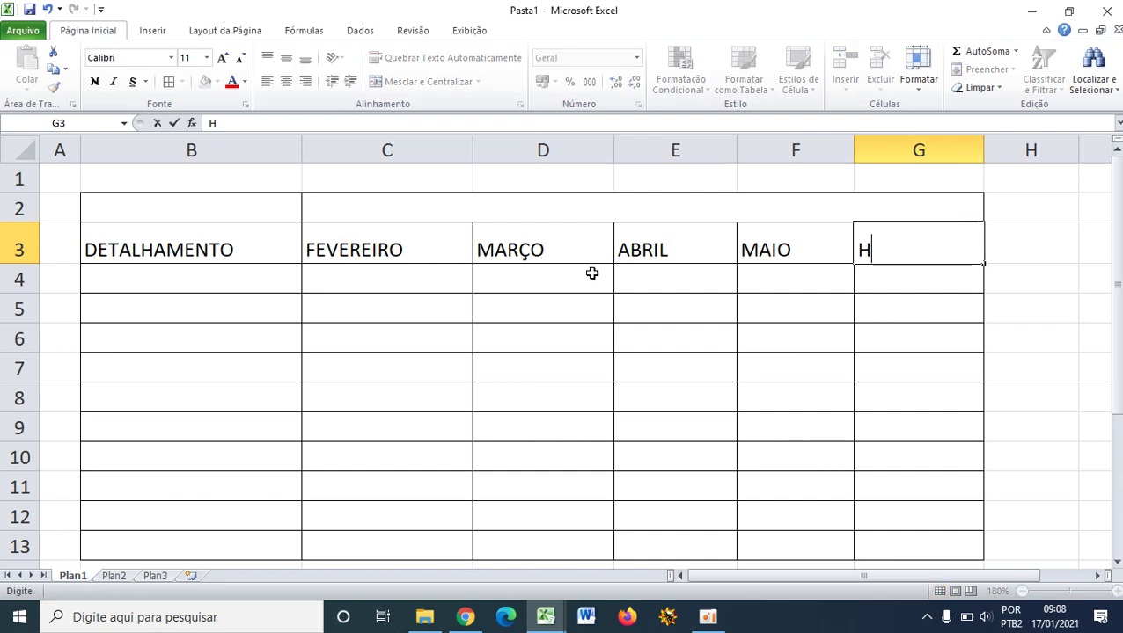
pyautogui.press('BackSpace')
pyautogui.write('JUNHO')
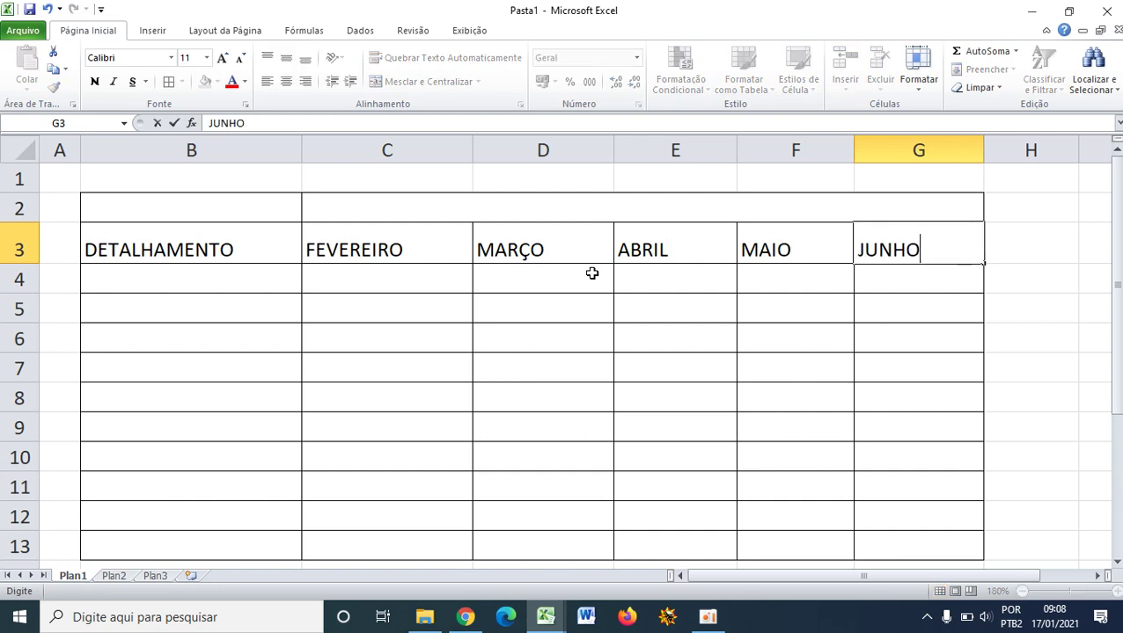
pyautogui.click(672, 301)
# - Enter 2021 in the merged cell above the month headings
pyautogui.click(744, 186)
pyautogui.click(727, 216)
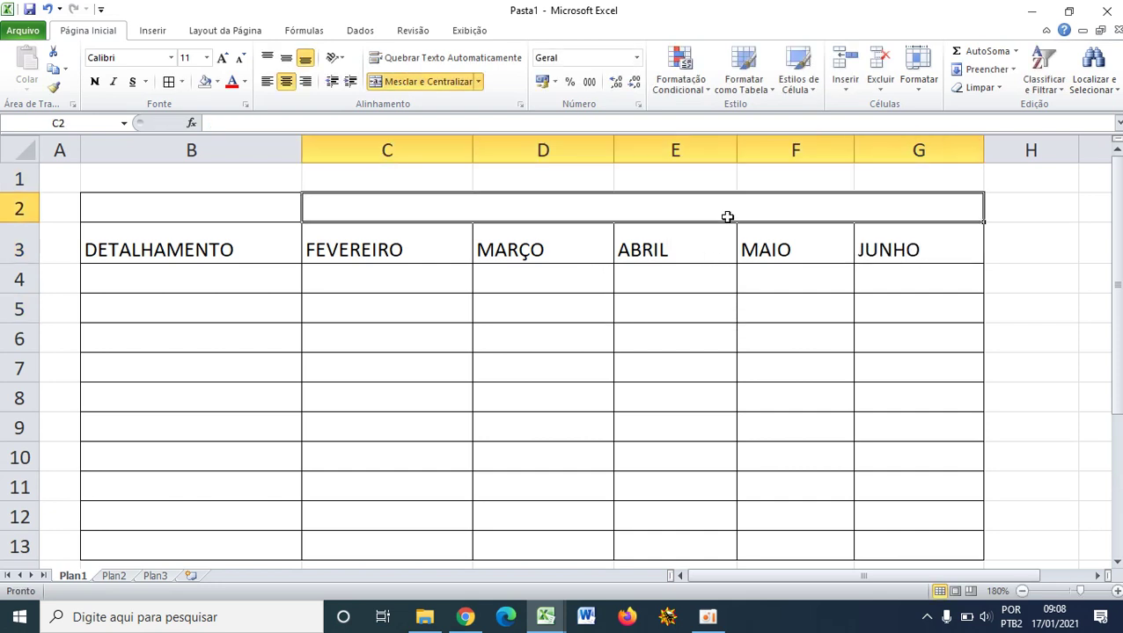
pyautogui.write('2021')
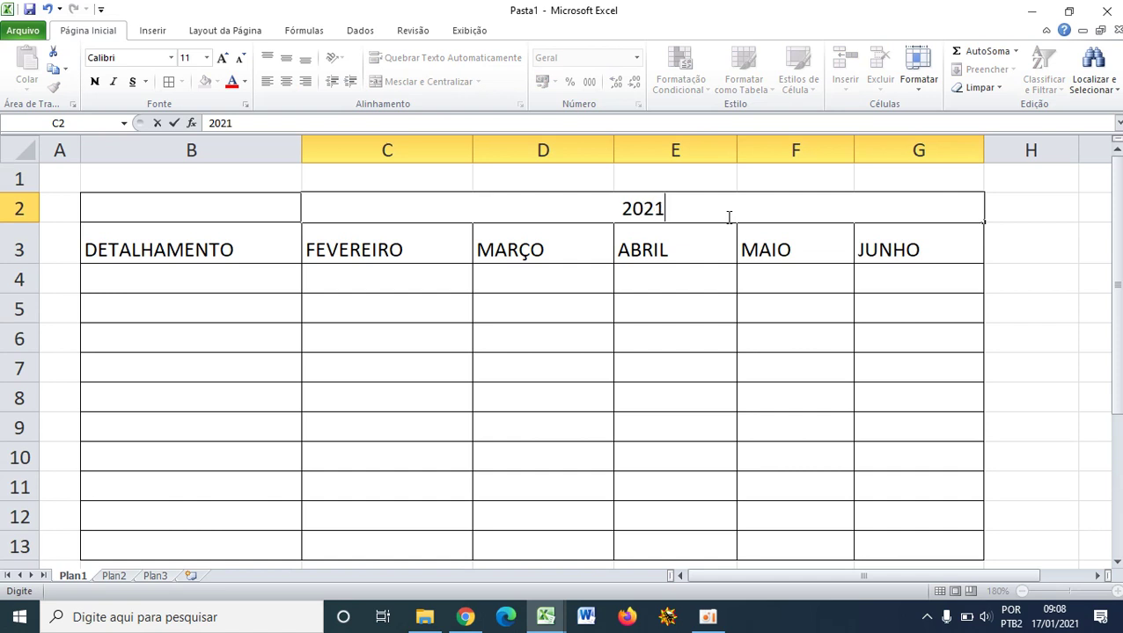
pyautogui.click(512, 401)
# - Merge and center cells B2 and B3 for the DETALHAMENTO heading
pyautogui.moveTo(248, 220); pyautogui.dragTo(248, 237)
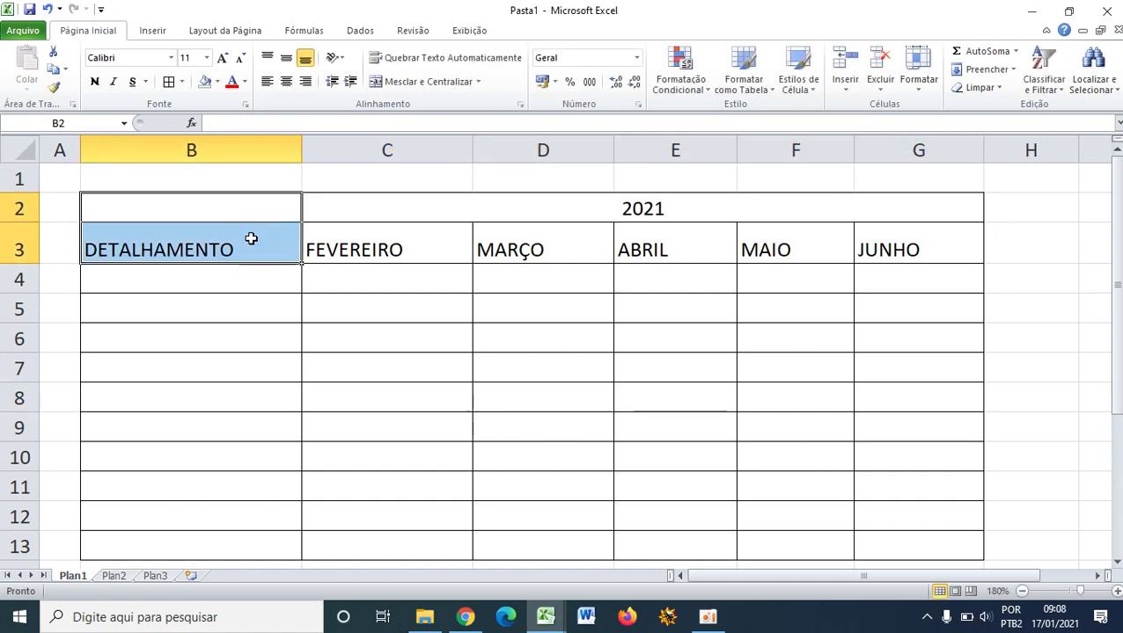
pyautogui.click(429, 83)
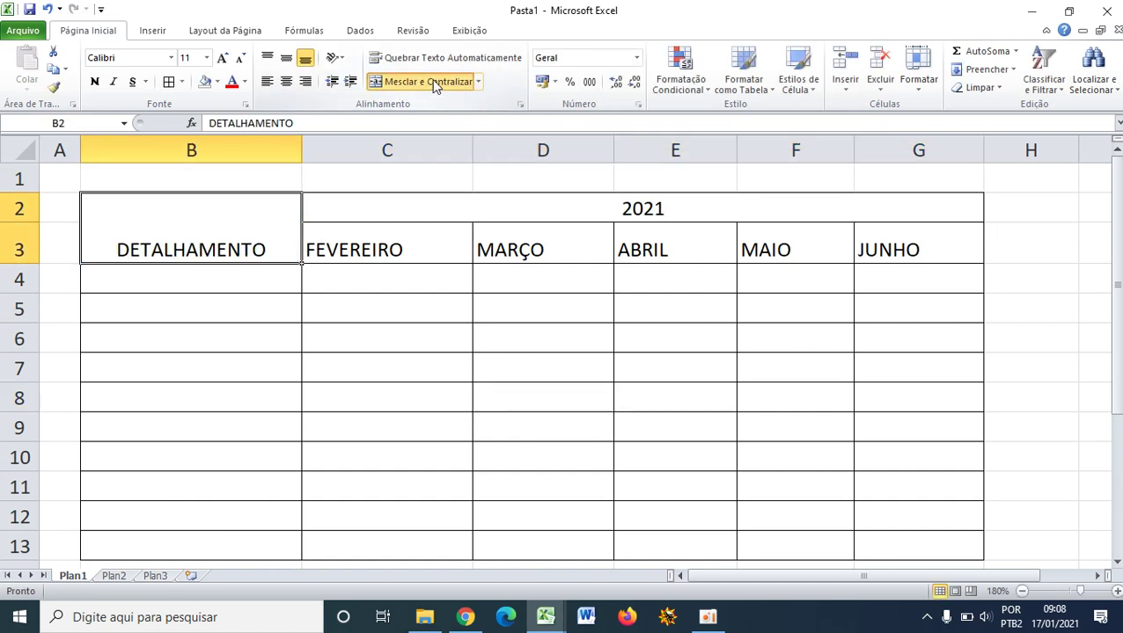
pyautogui.click(355, 369)
# - Try left alignment on the header cells B2:G3, then center their text horizontally
pyautogui.moveTo(247, 224); pyautogui.dragTo(726, 231)
pyautogui.click(534, 293)
pyautogui.moveTo(230, 190); pyautogui.dragTo(797, 229)
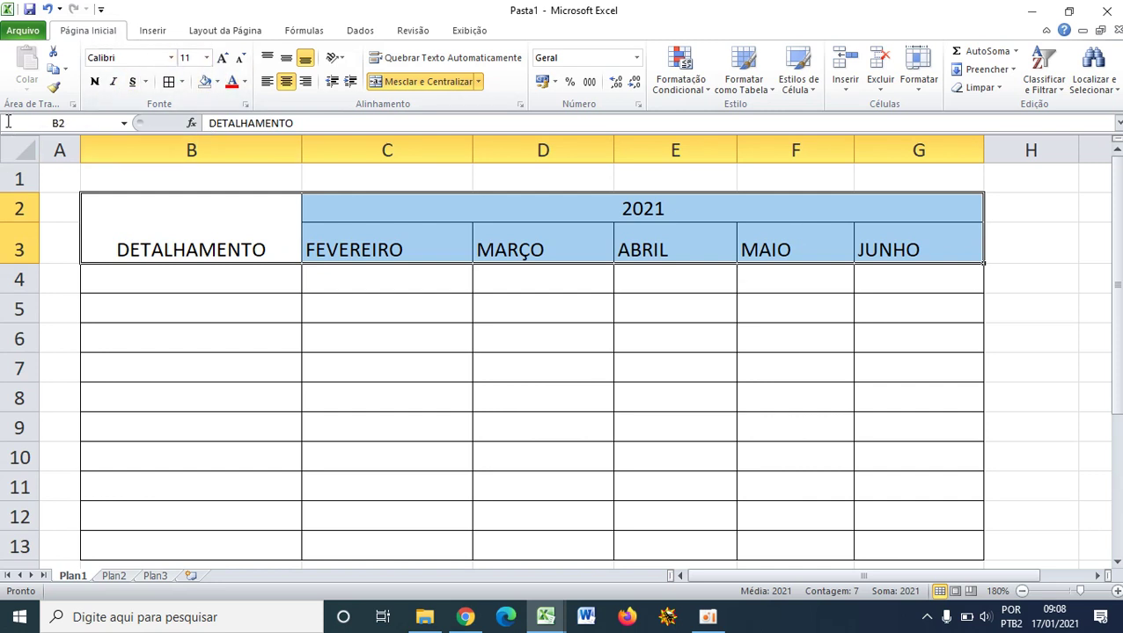
pyautogui.click(269, 80)
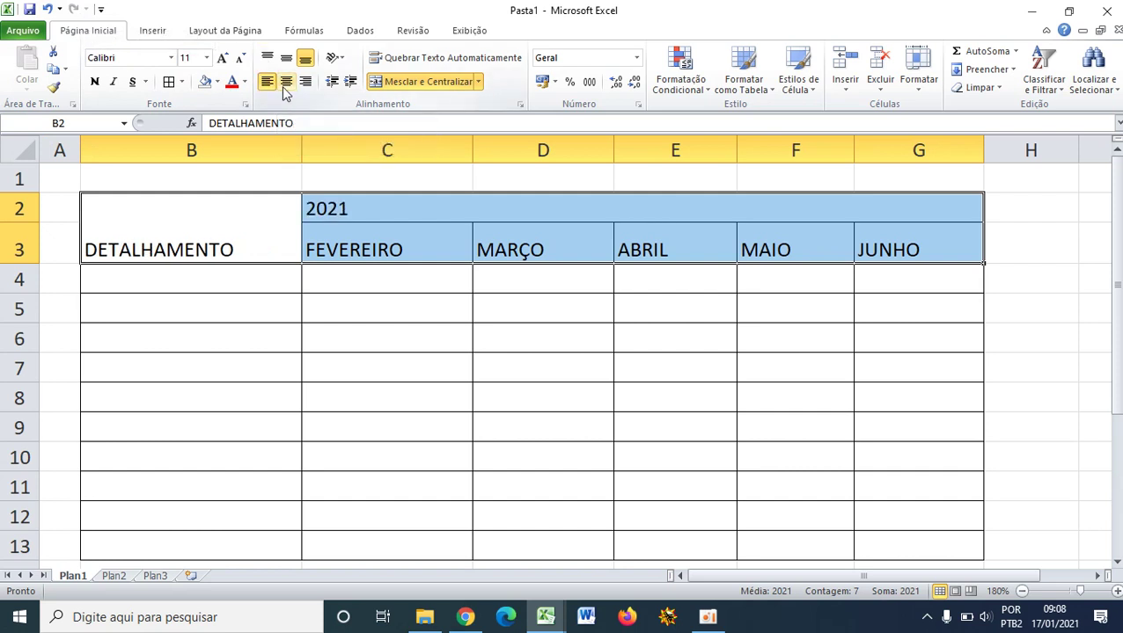
pyautogui.click(289, 82)
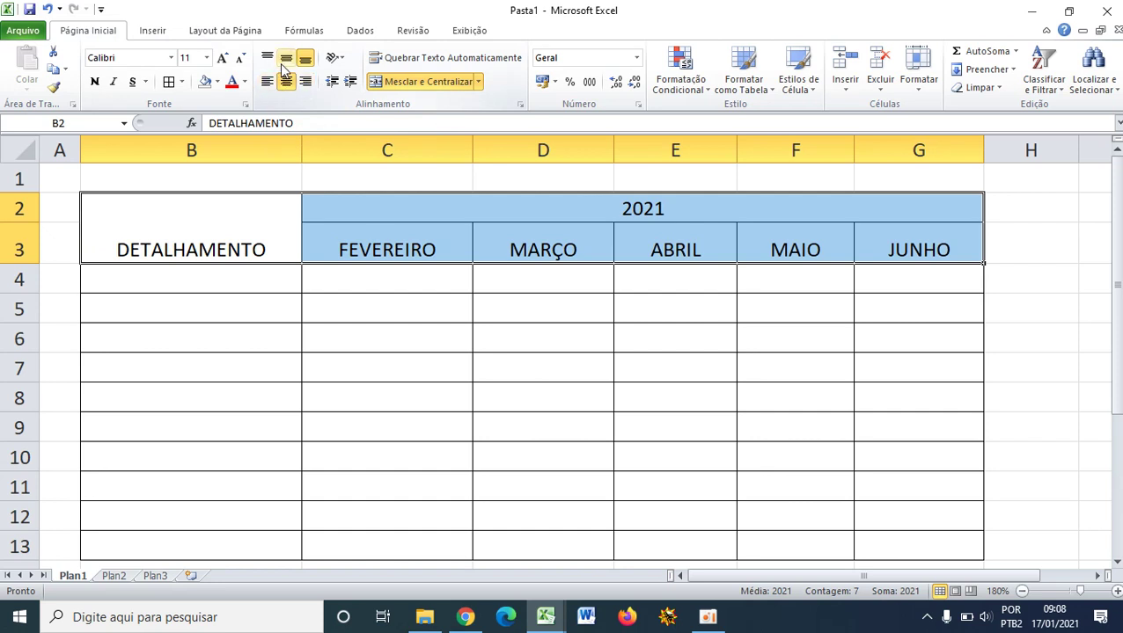
# - Try top and bottom vertical alignment on the header cells B2:G3, finishing with middle alignment
pyautogui.click(286, 59)
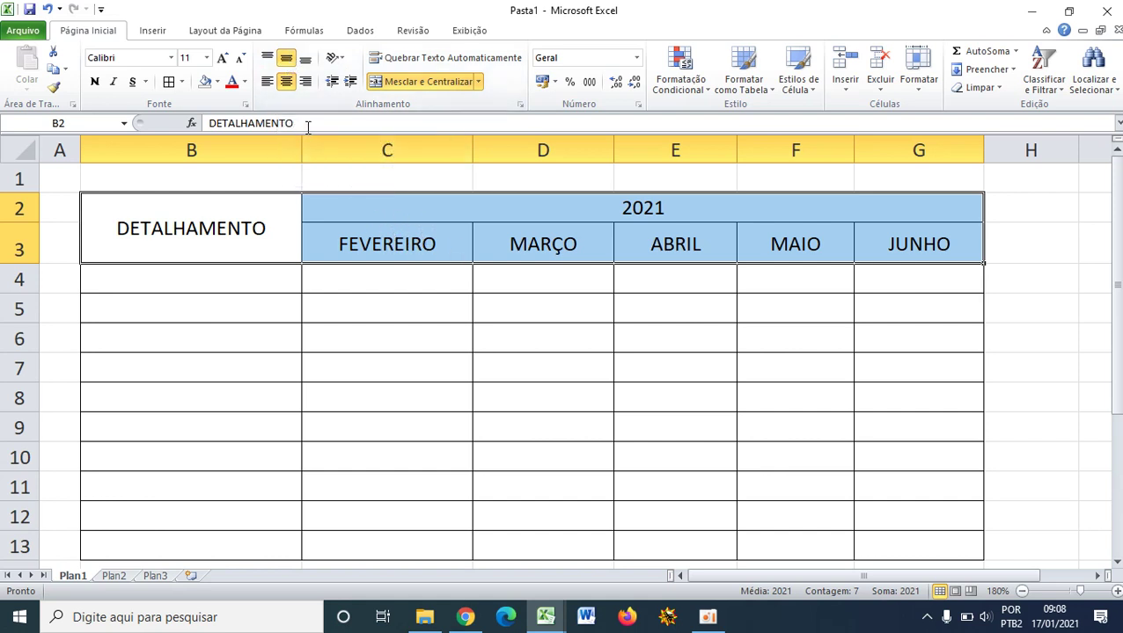
pyautogui.click(269, 59)
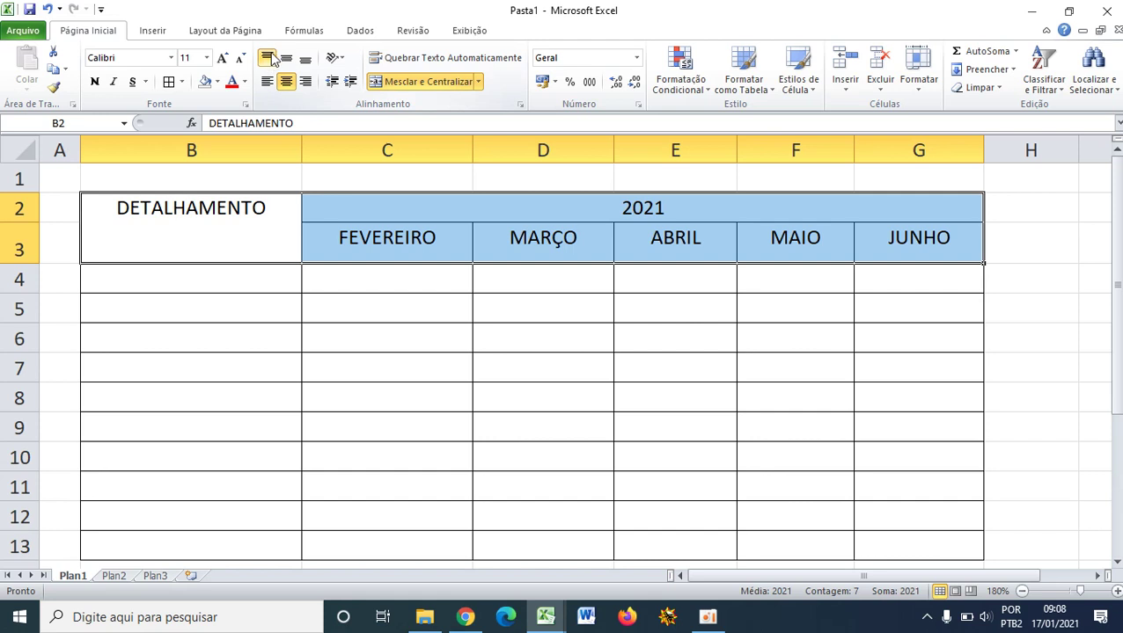
pyautogui.click(286, 58)
pyautogui.click(305, 59)
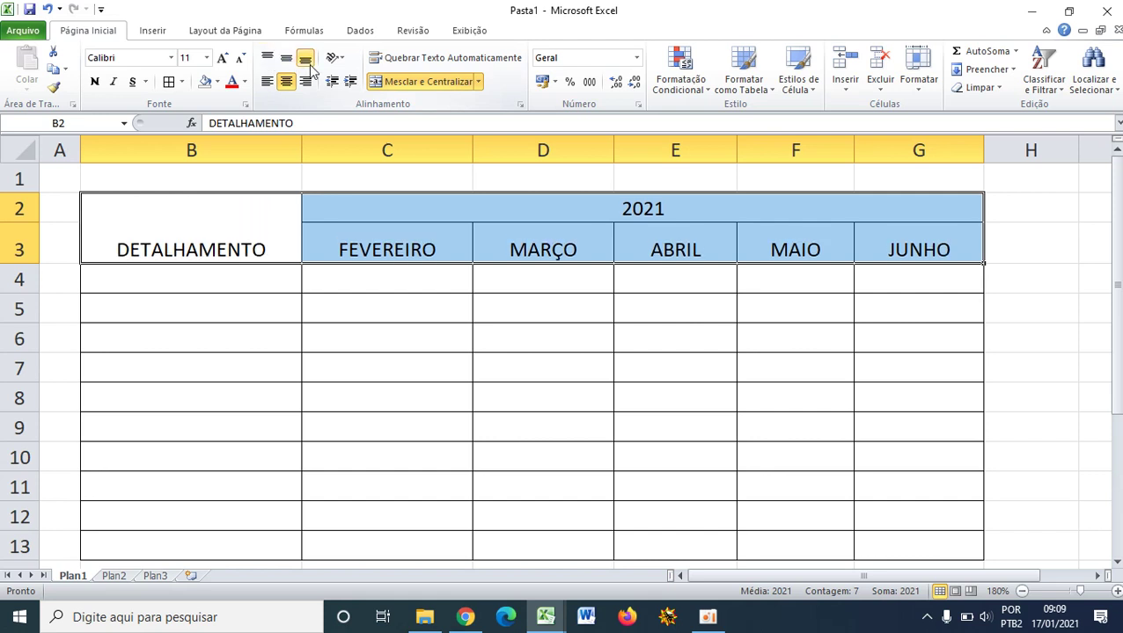
pyautogui.click(287, 58)
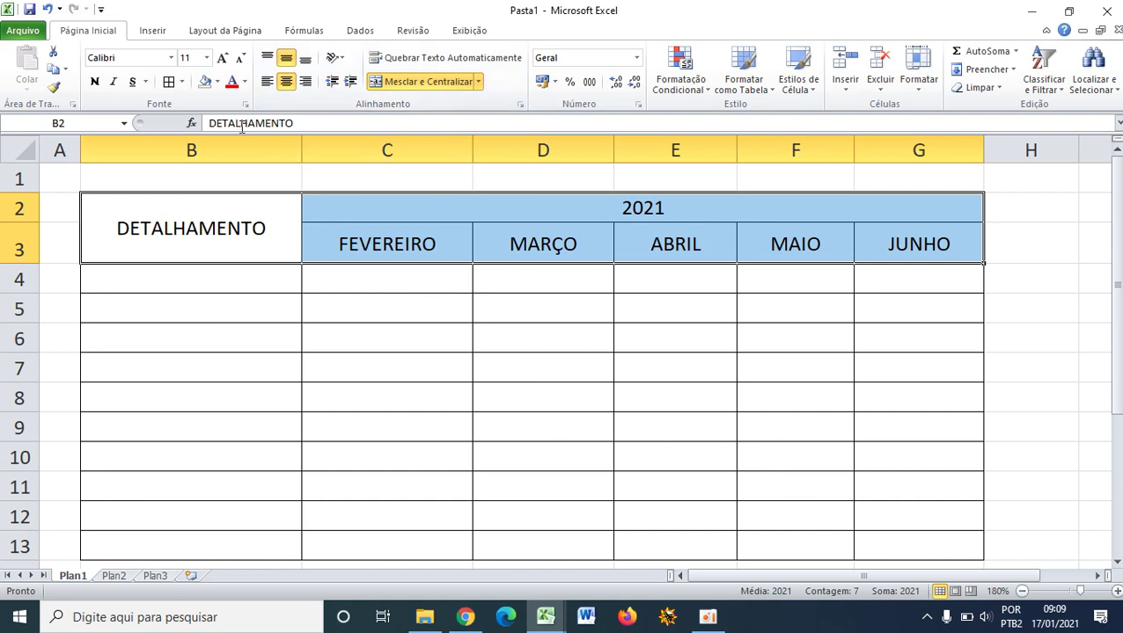
# - Fill the table's header cells B2:G3 with a light orange theme color
pyautogui.click(218, 83)
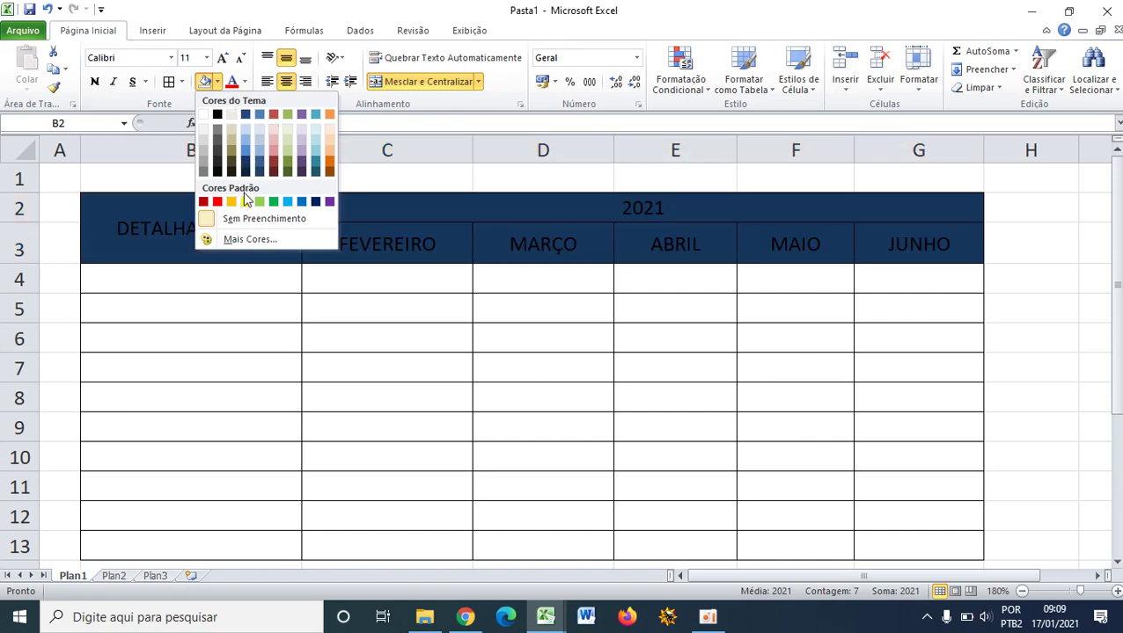
pyautogui.click(326, 150)
pyautogui.click(343, 289)
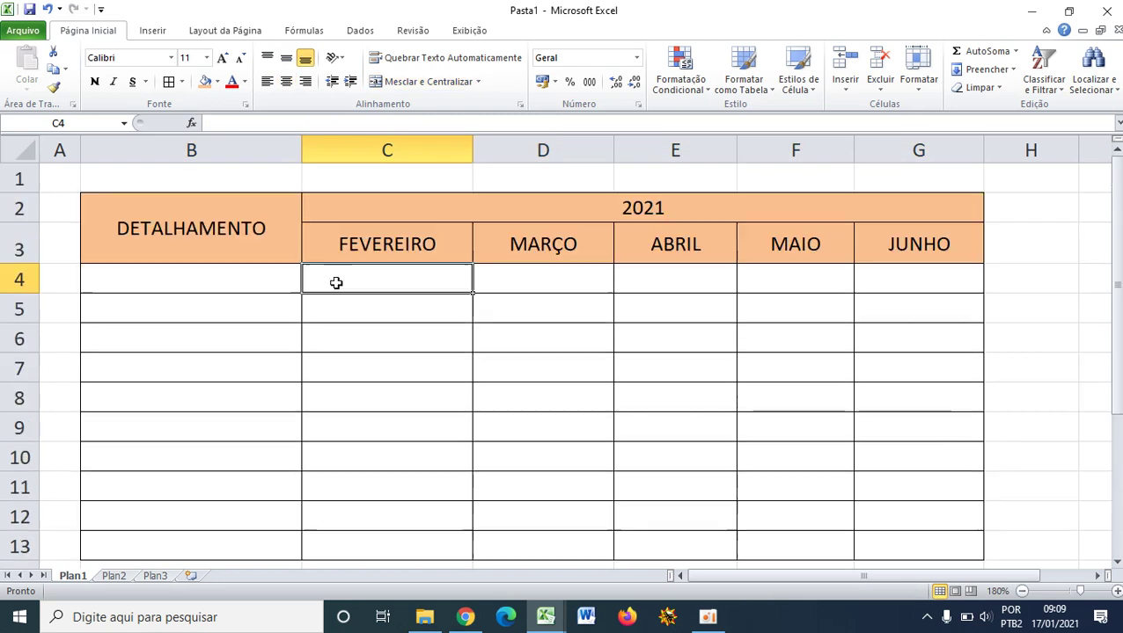
# - Enter the expense labels CASA, CARRO and SUPERMECADO in cells B4 to B6
pyautogui.click(255, 293)
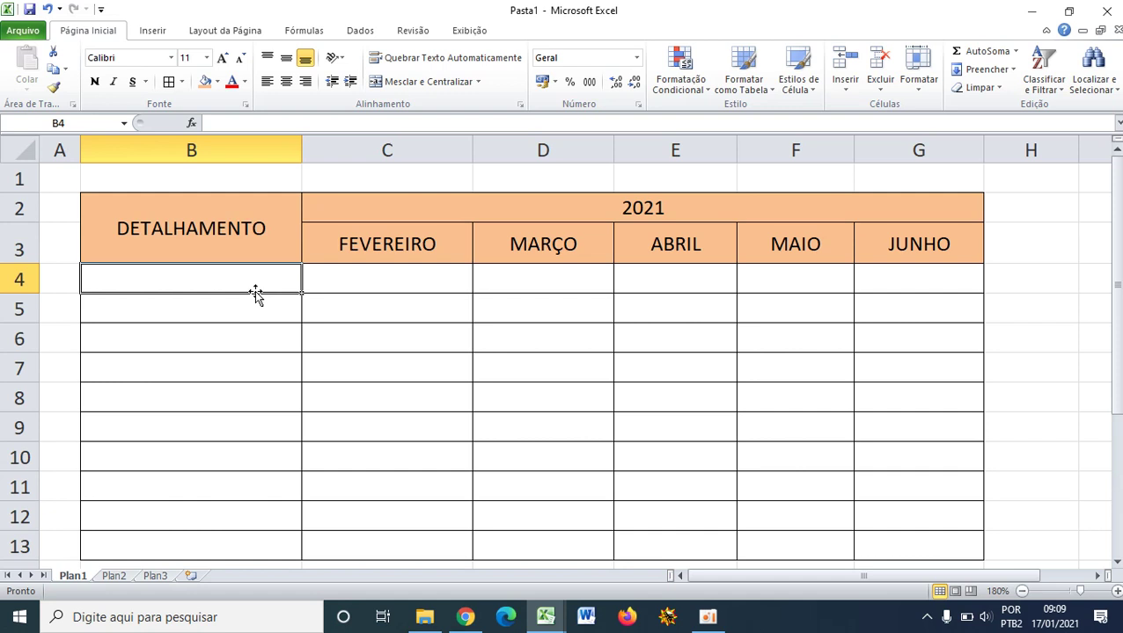
pyautogui.write('F')
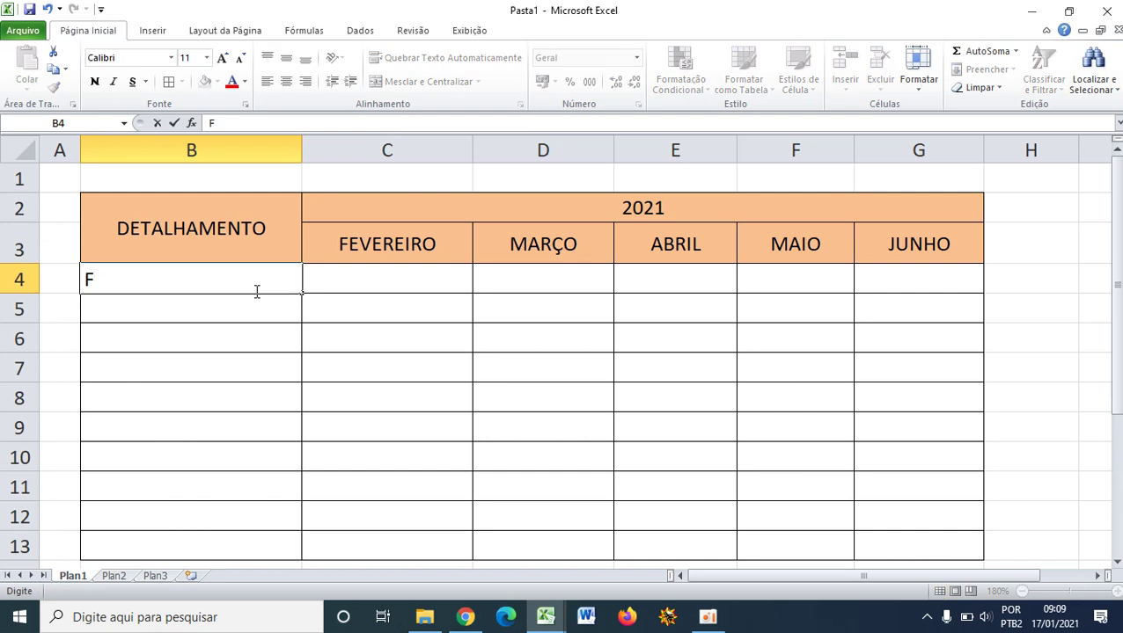
pyautogui.press('BackSpace')
pyautogui.write('CASA')
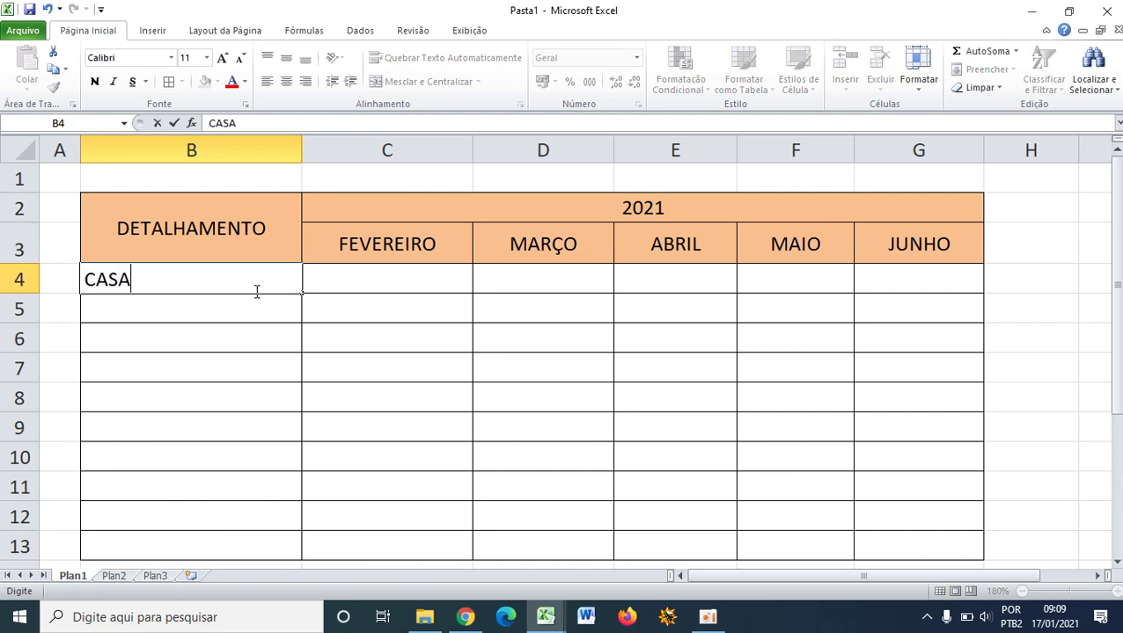
pyautogui.press('Return')
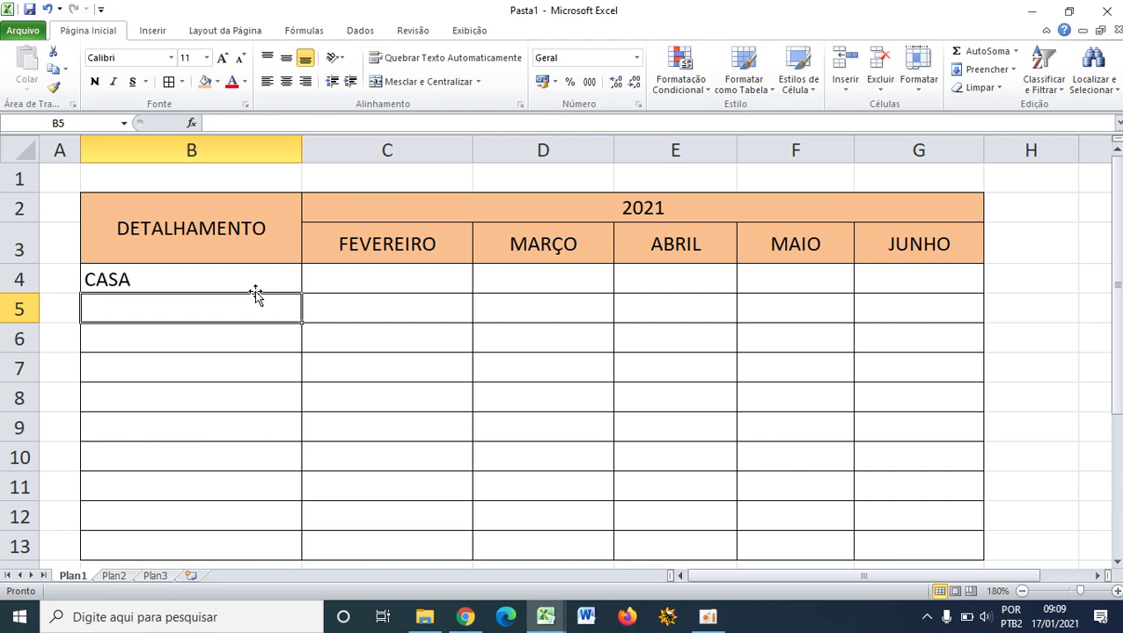
pyautogui.write('CARRO')
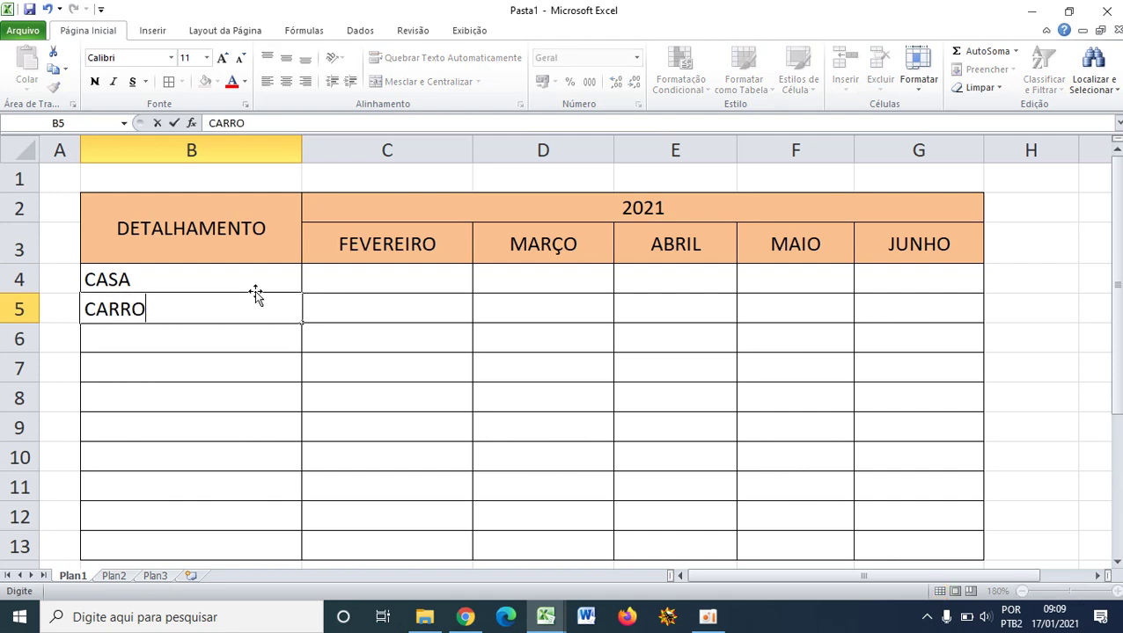
pyautogui.press('Return')
pyautogui.write('S')
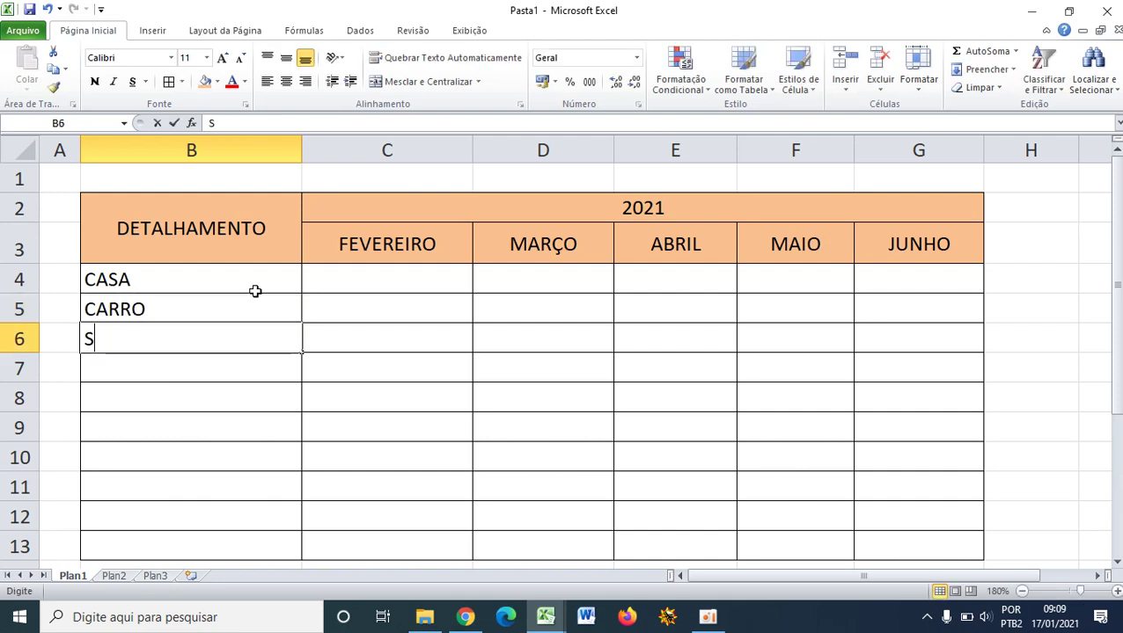
pyautogui.write('UPERMECADO')
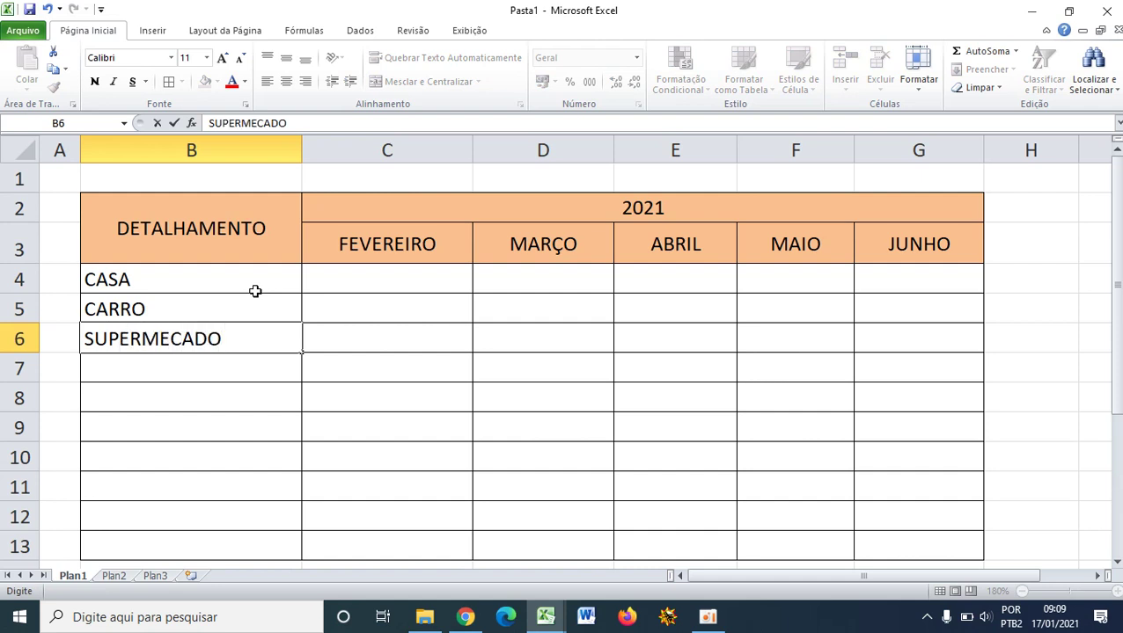
pyautogui.press('Return')
# - Enter the expense labels ESCOLA, LUZ and PLANO DE SAUDE in cells B7 to B9
pyautogui.write('ESCOLA')
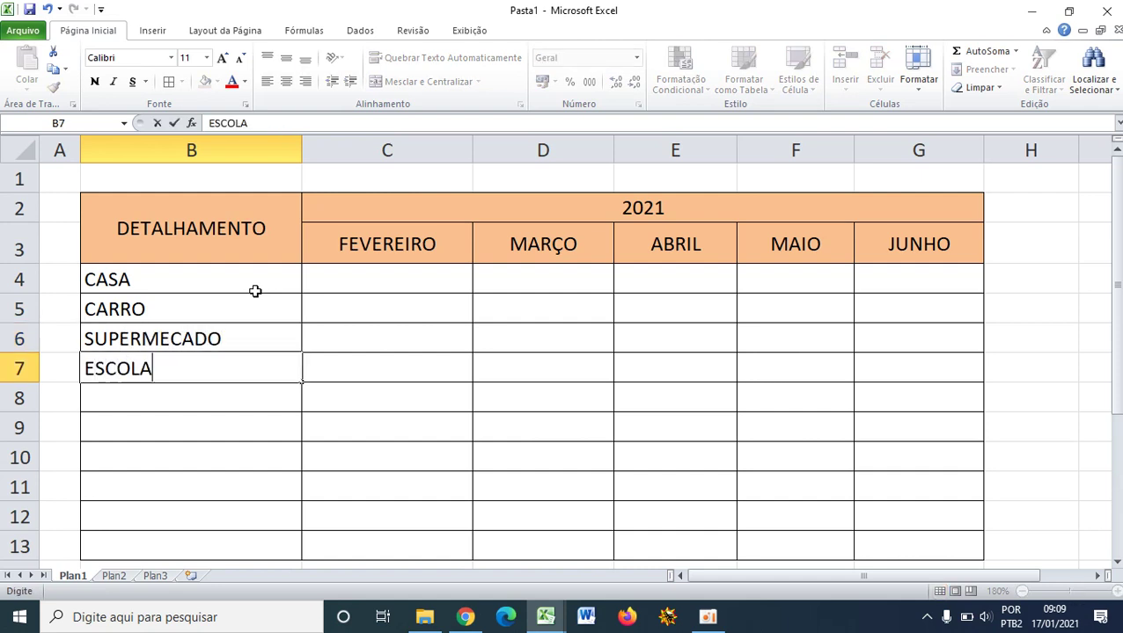
pyautogui.press('Return')
pyautogui.write('LUZ')
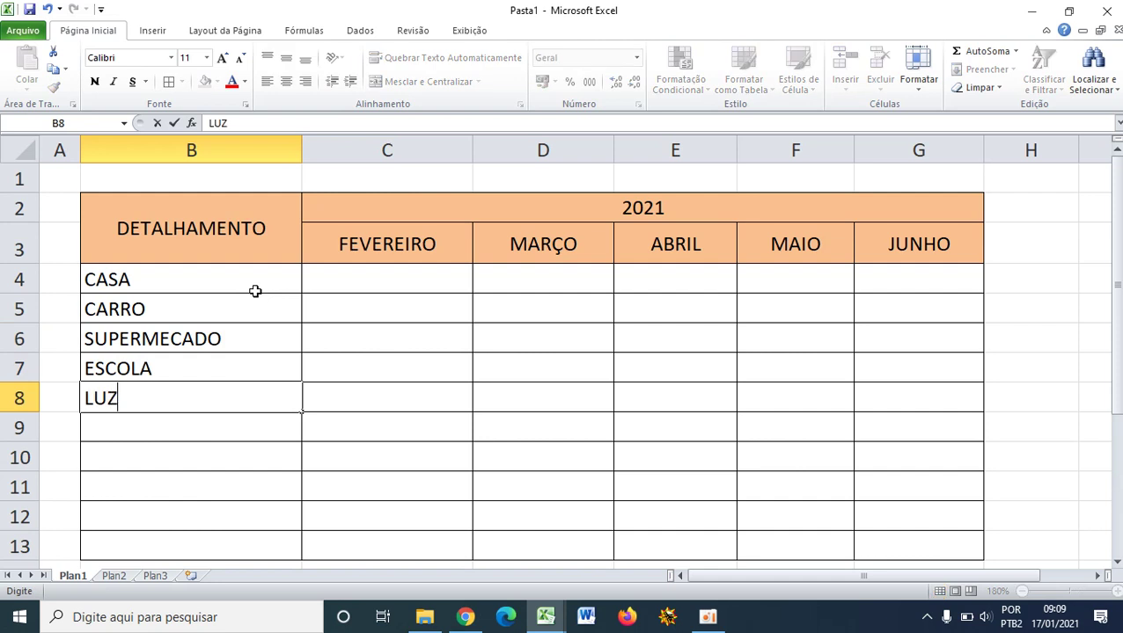
pyautogui.press('Return')
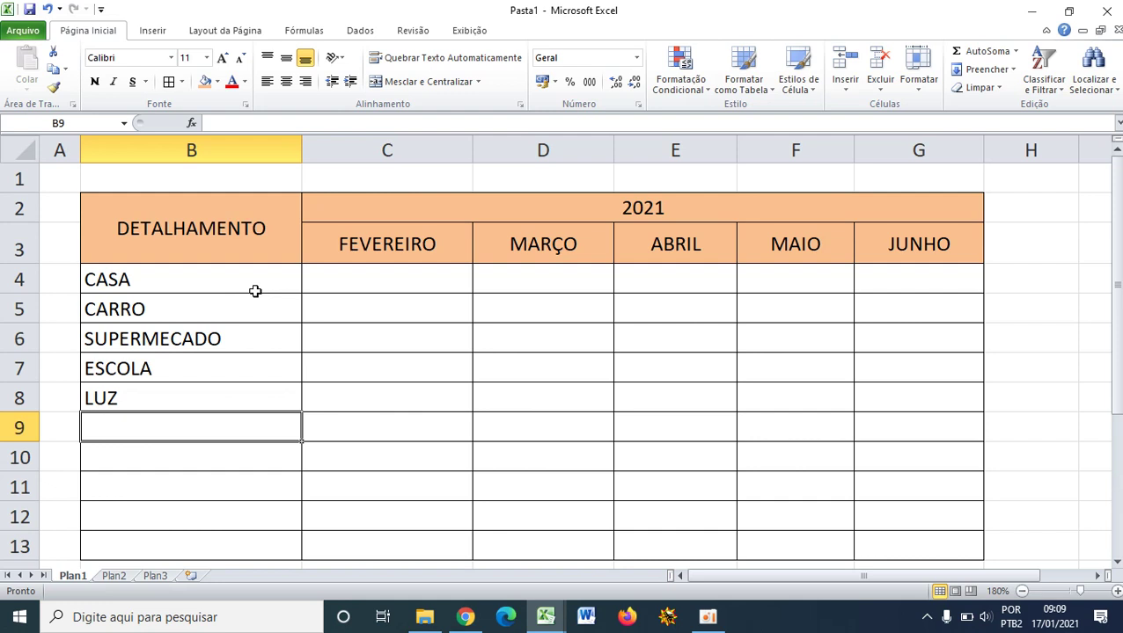
pyautogui.write('P')
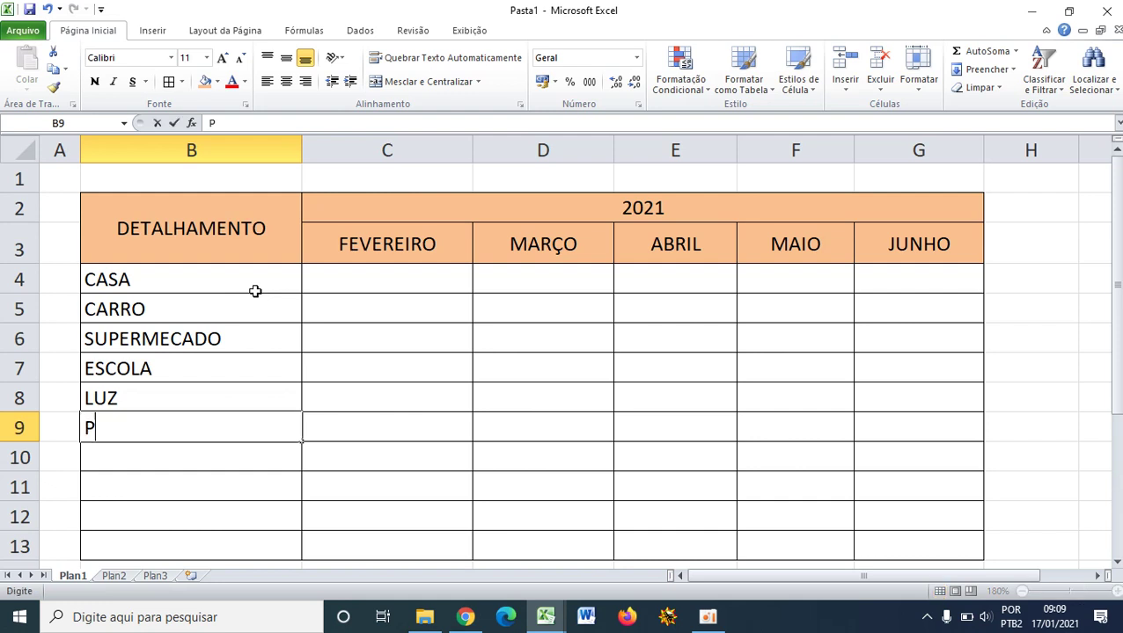
pyautogui.write('LANO DE SAUDE')
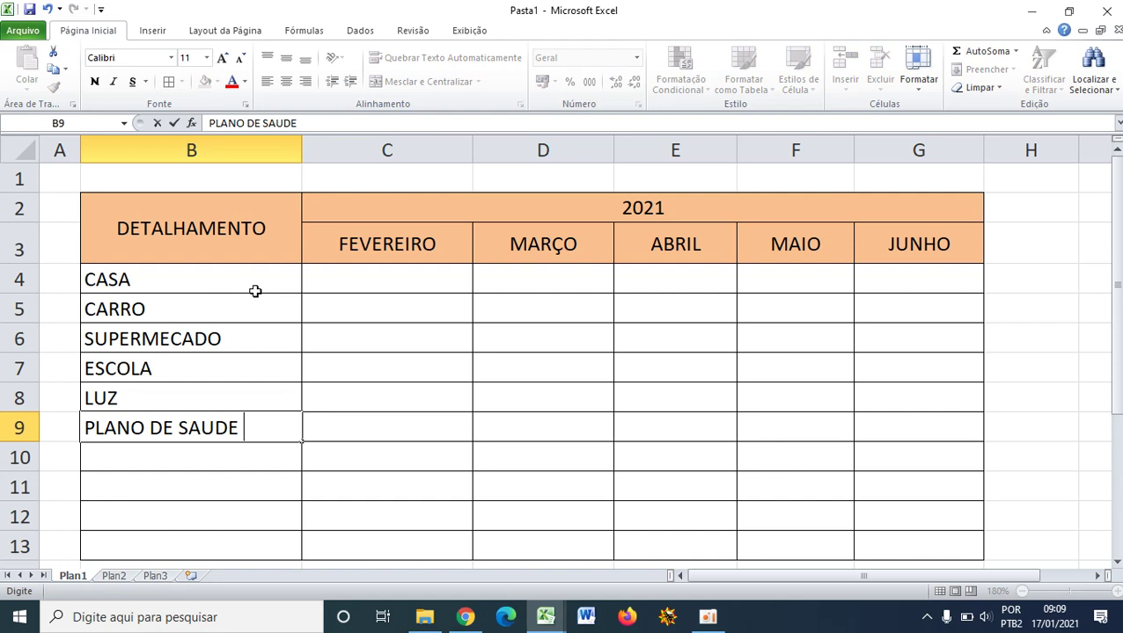
pyautogui.press('Return')
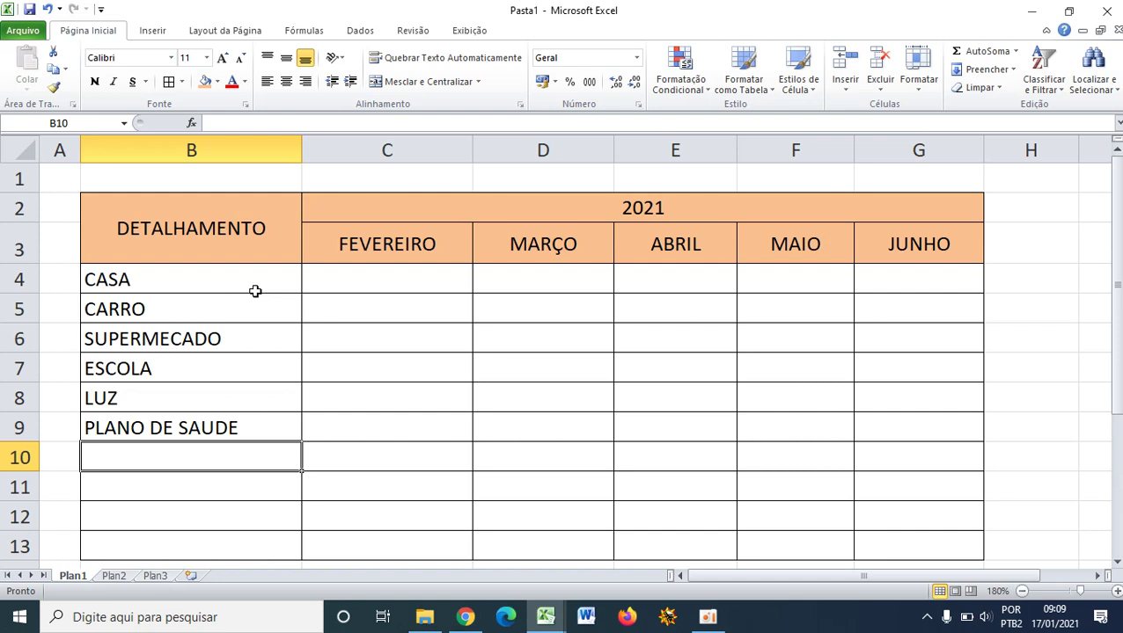
# - Enter the expense labels CARTÃO 1 and CARTAO 2 in cells B10 and B11
pyautogui.write('CART')
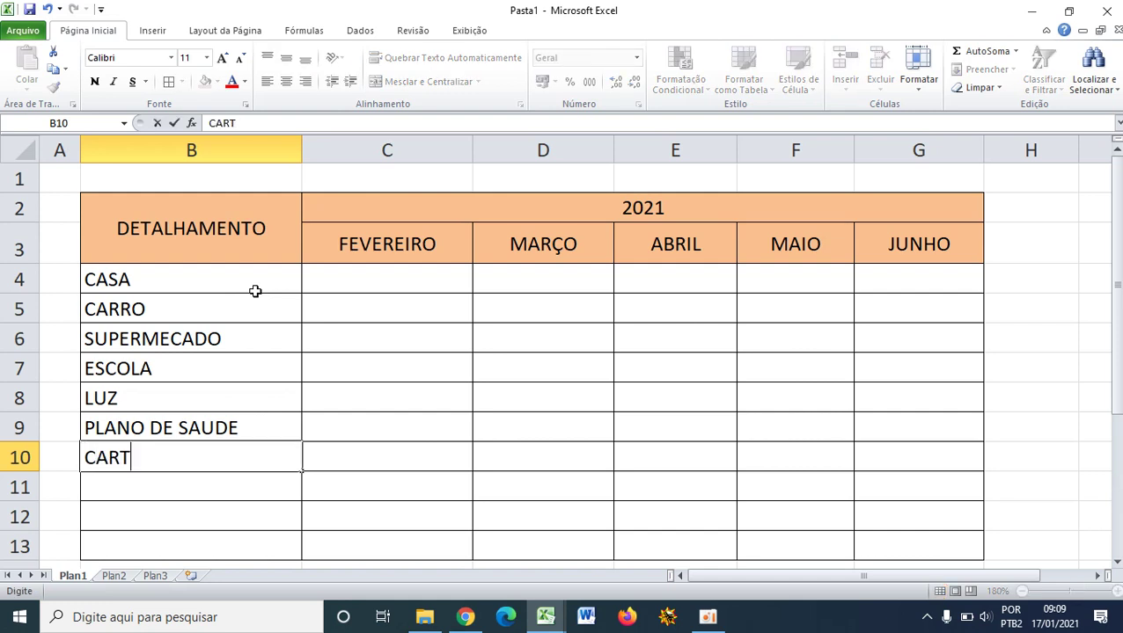
pyautogui.write('ÃO')
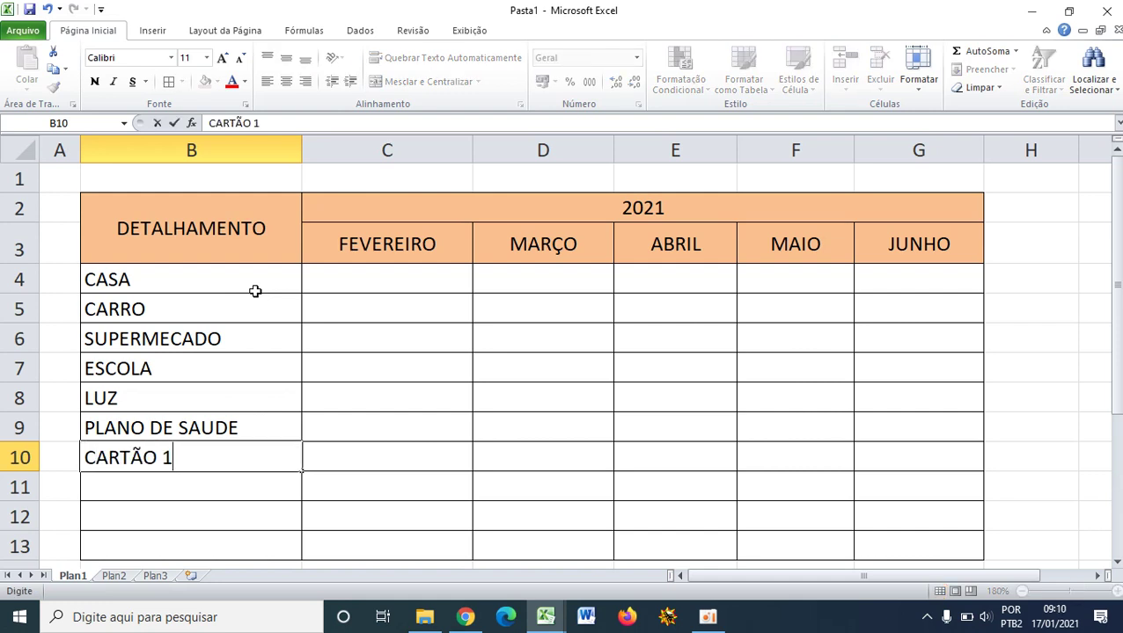
pyautogui.write(' 1')
pyautogui.press('Return')
pyautogui.write('C')
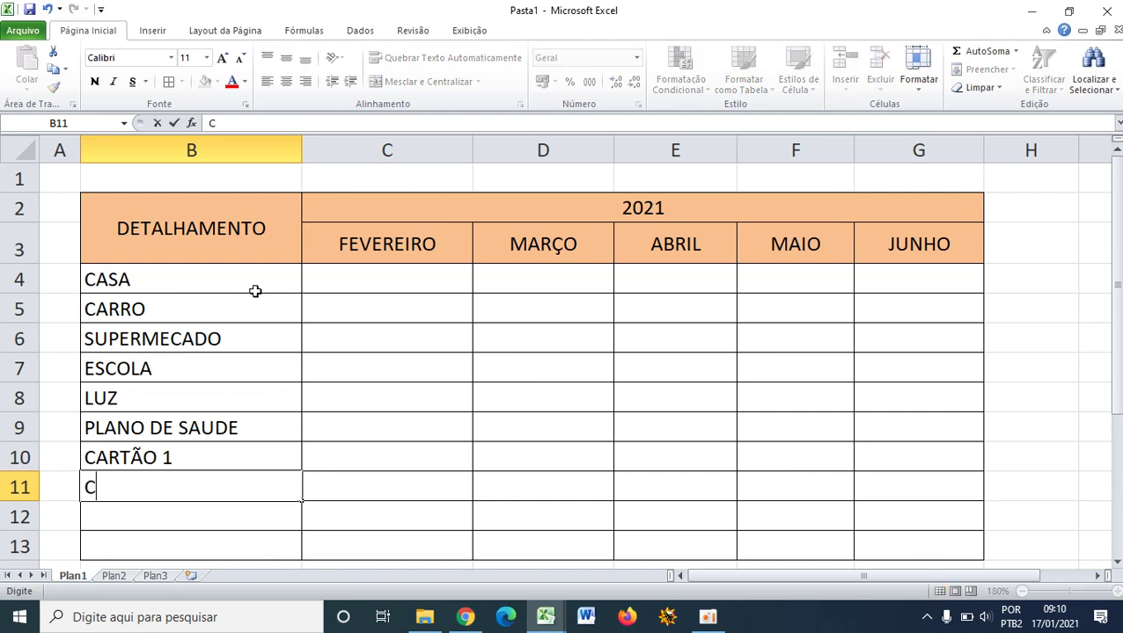
pyautogui.write('ARTAO 2')
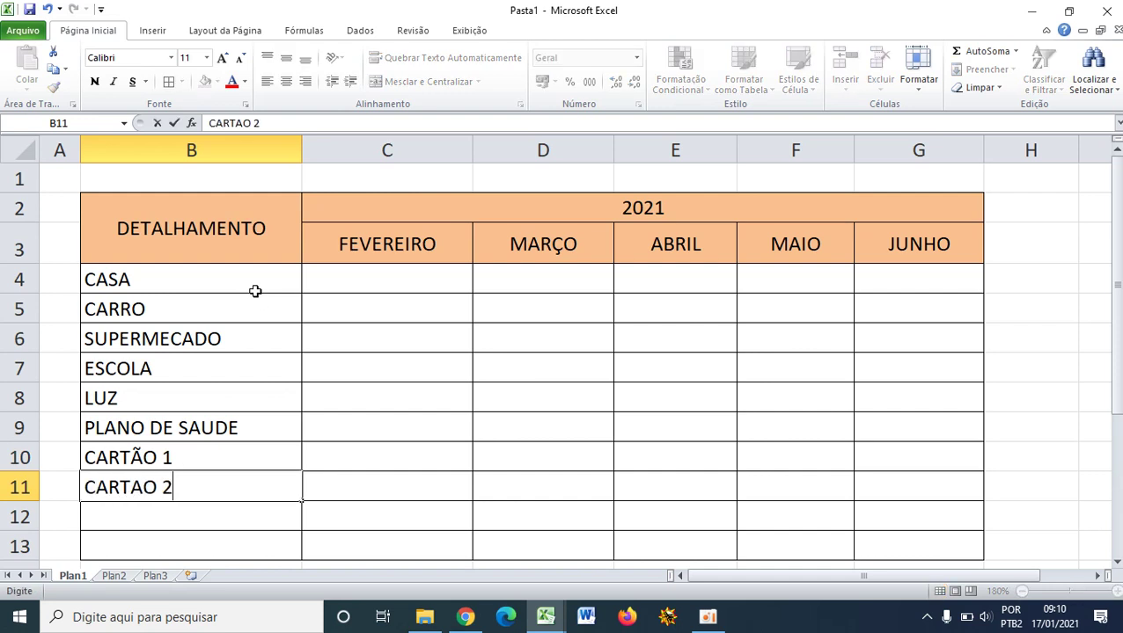
# - Enter TOTAL in cell B13, the last row of the bordered table
pyautogui.scroll(-1, 255, 292)
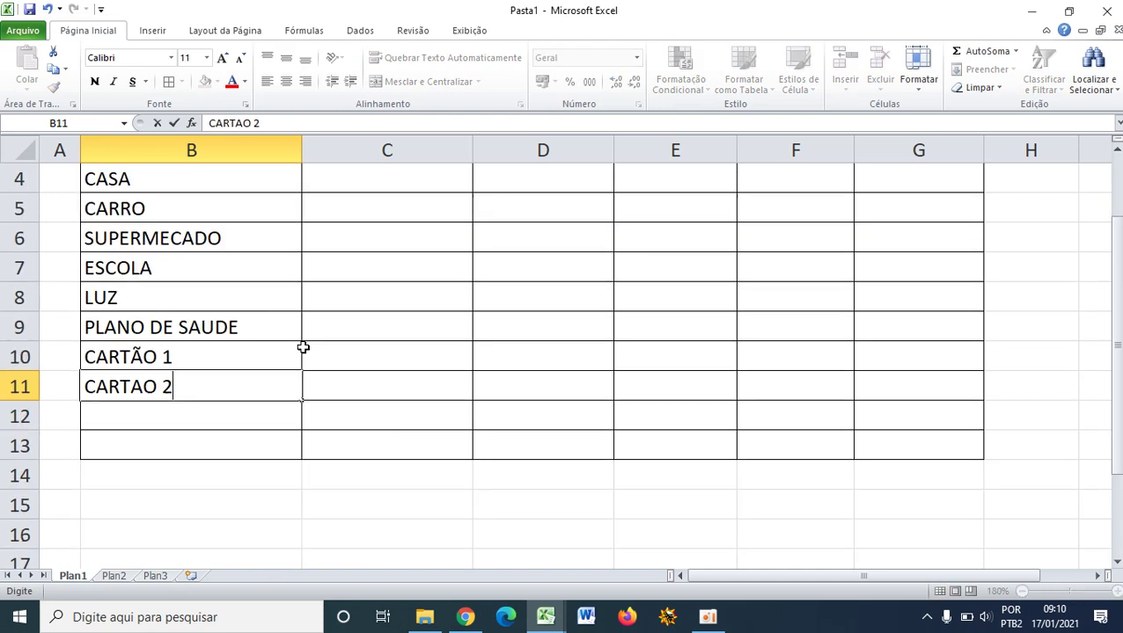
pyautogui.click(197, 445)
pyautogui.write('TOTAL')
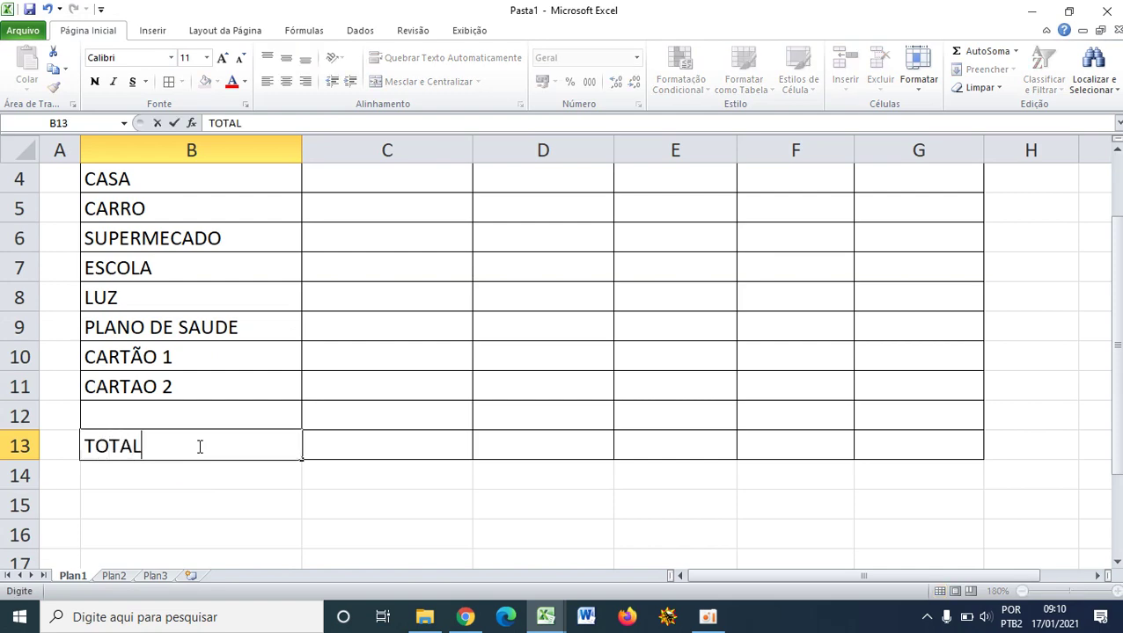
pyautogui.scroll(1, 205, 370)
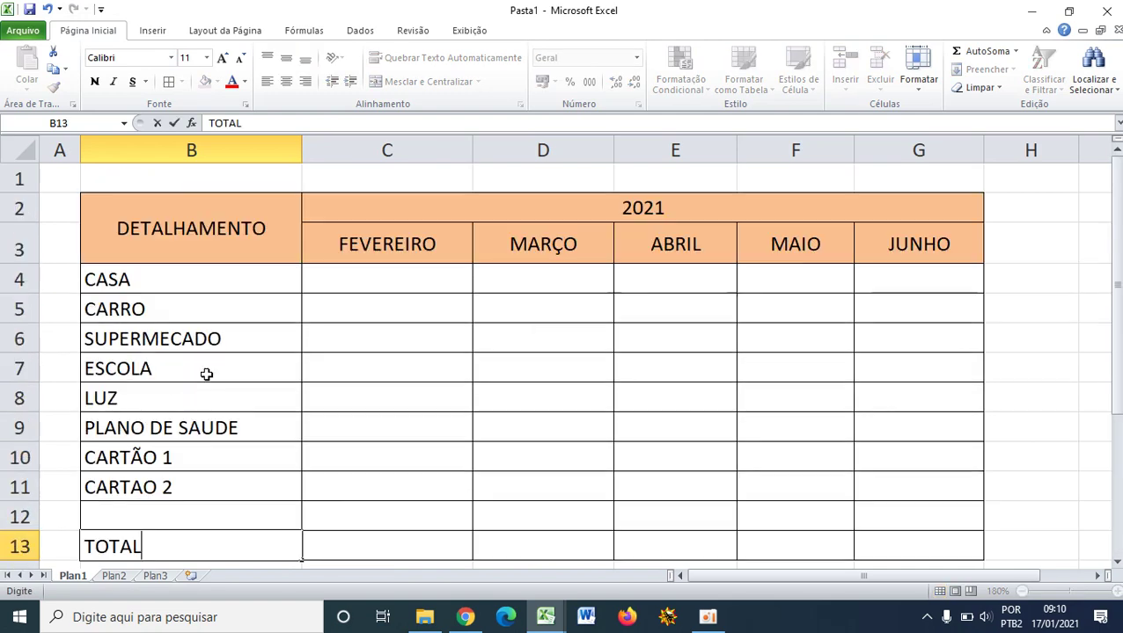
# - Fill the TOTAL row, cells B13:G13, with the same light orange color as the header cells
pyautogui.scroll(-1, 160, 330)
pyautogui.moveTo(860, 544); pyautogui.dragTo(215, 542)
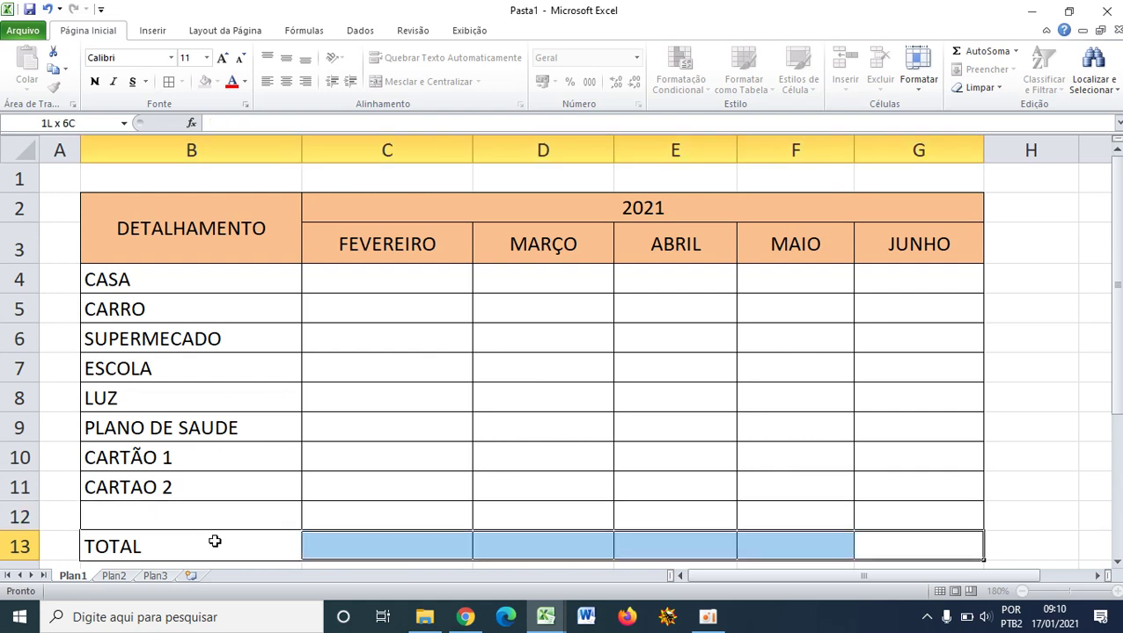
pyautogui.click(204, 81)
pyautogui.click(284, 250)
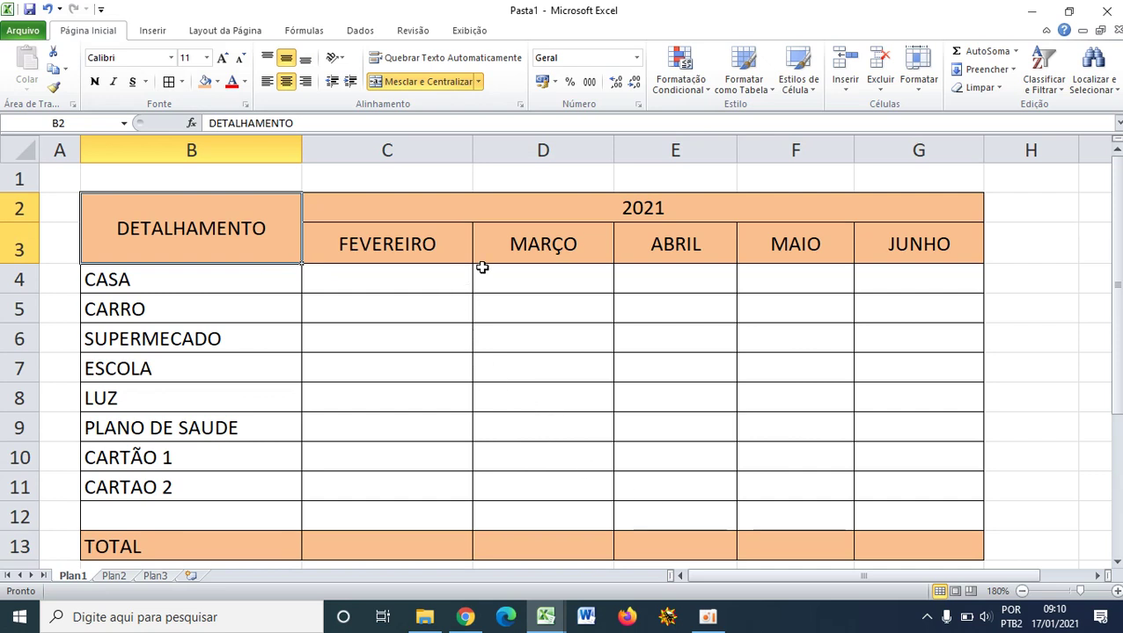
pyautogui.click(446, 305)
pyautogui.click(446, 271)
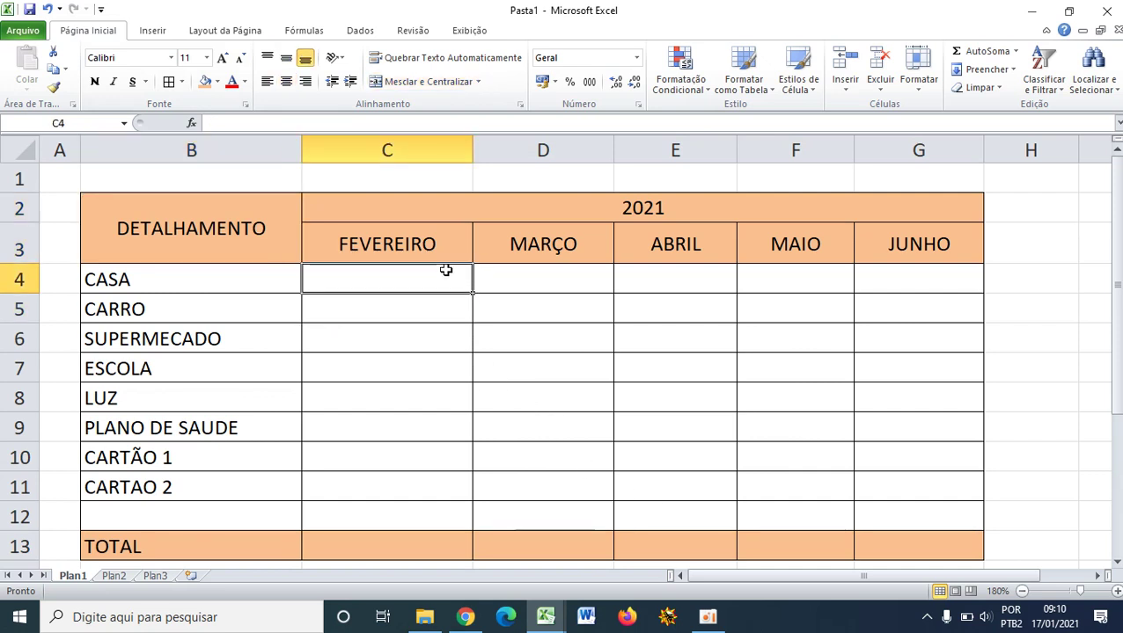
# - Enter EXTRA in the empty cell B12 above the TOTAL row
pyautogui.scroll(-2, 371, 396)
pyautogui.moveTo(175, 358); pyautogui.dragTo(269, 342)
pyautogui.click(175, 389)
pyautogui.click(209, 414)
pyautogui.click(181, 351)
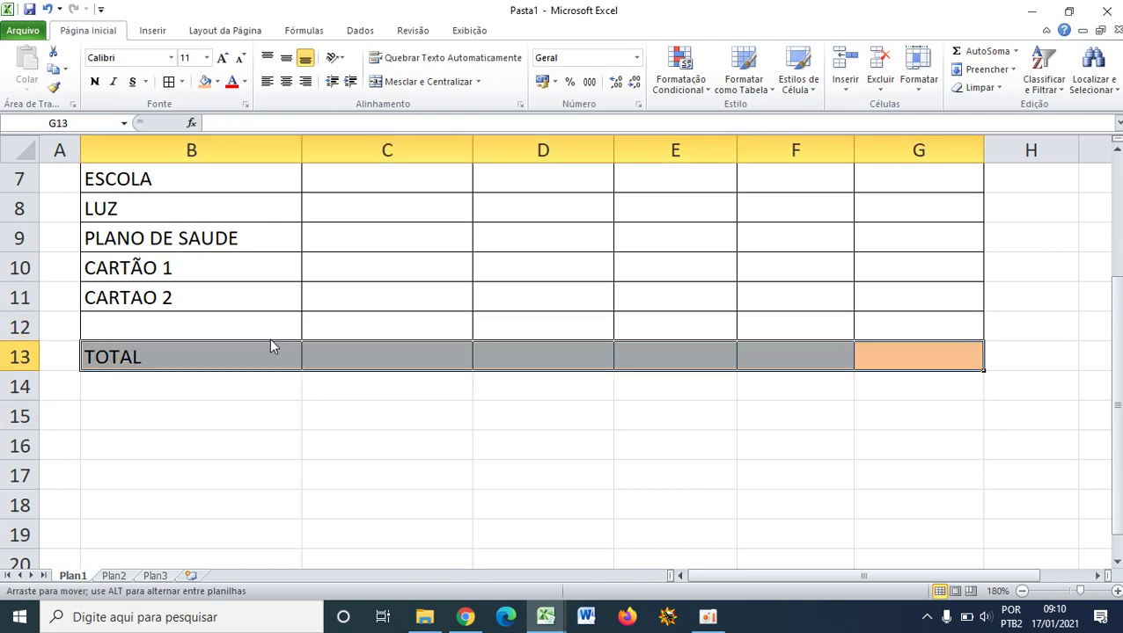
pyautogui.click(258, 332)
pyautogui.write('EXTRA')
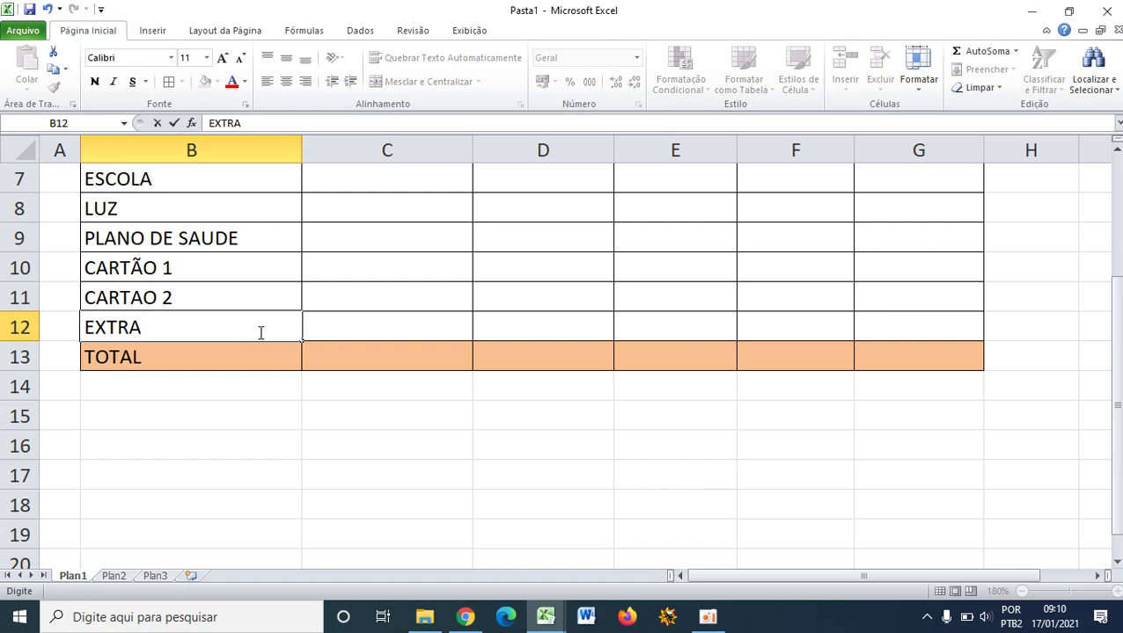
pyautogui.click(219, 406)
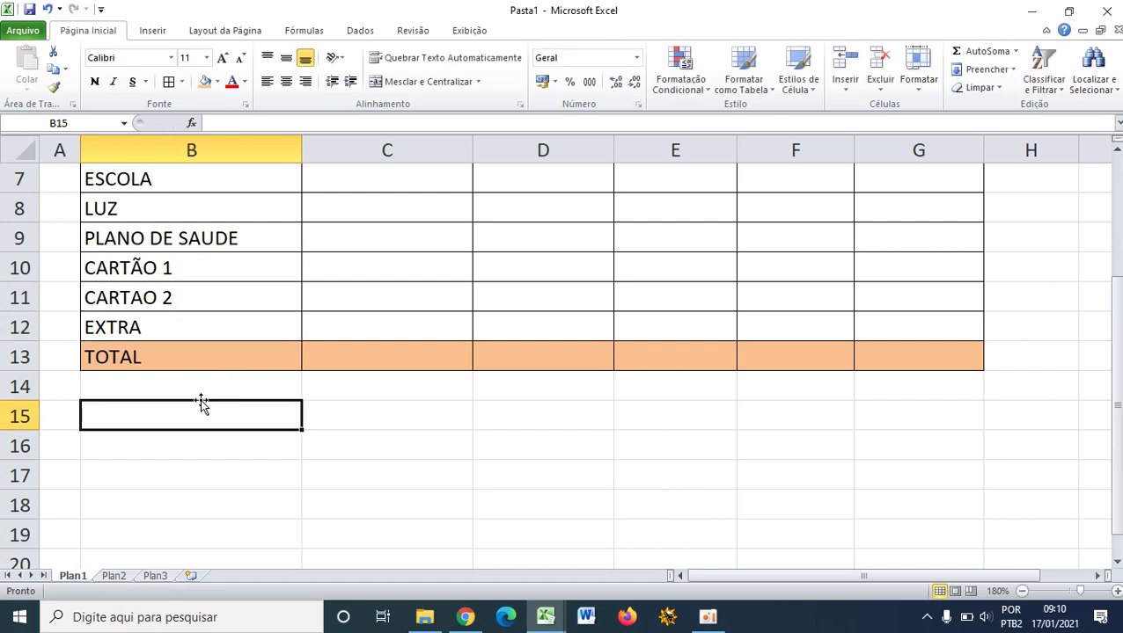
# - Enter the income label ENTRADA 1 in cell B14, directly below the TOTAL row
pyautogui.write('E')
pyautogui.press('BackSpace')
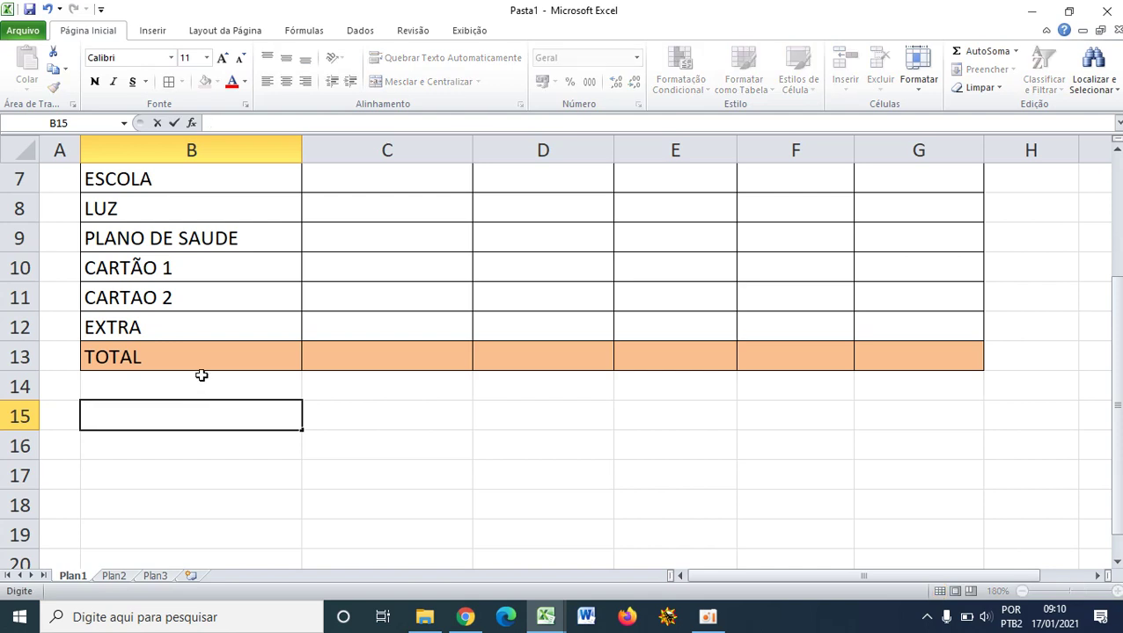
pyautogui.click(211, 380)
pyautogui.write('ENTR')
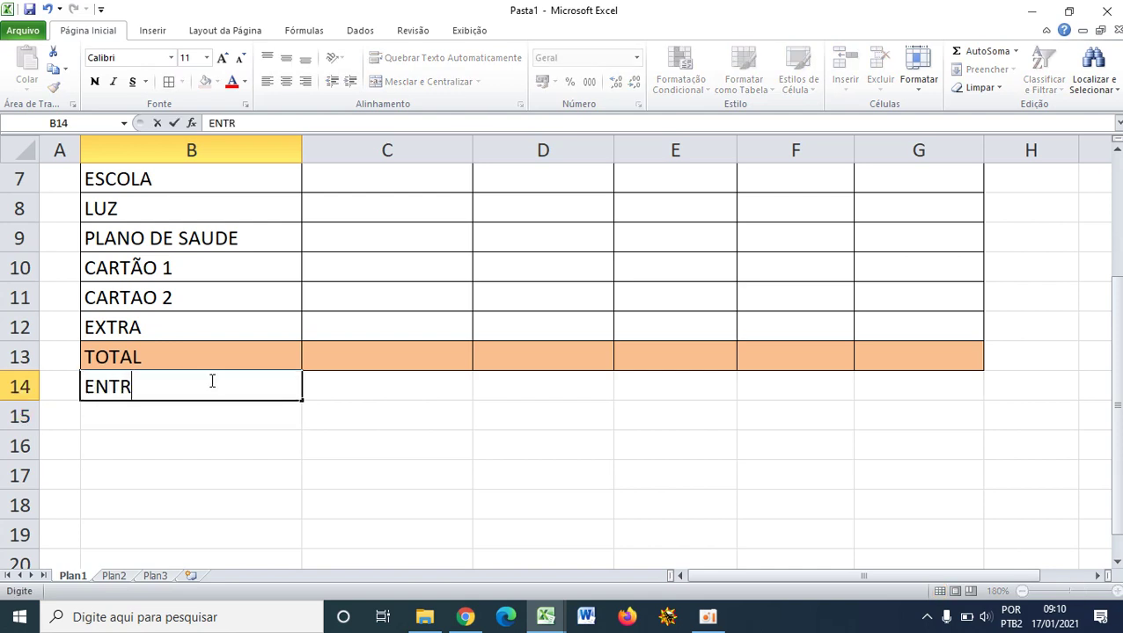
pyautogui.write('ADA')
pyautogui.press('Return')
pyautogui.press('Return')
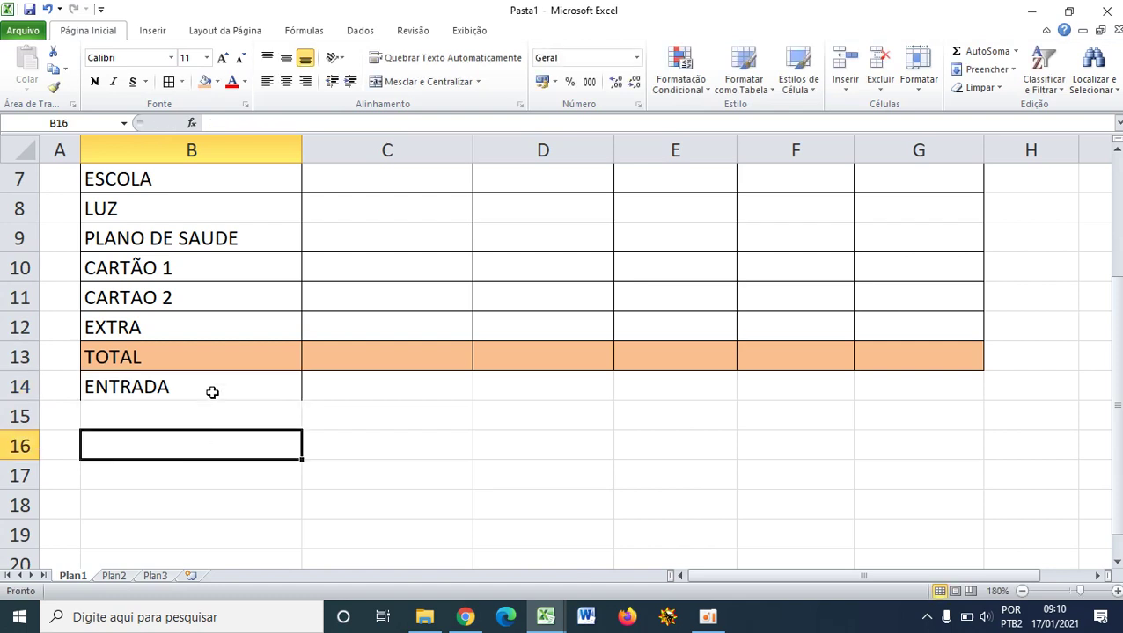
pyautogui.click(211, 390)
pyautogui.click(303, 122)
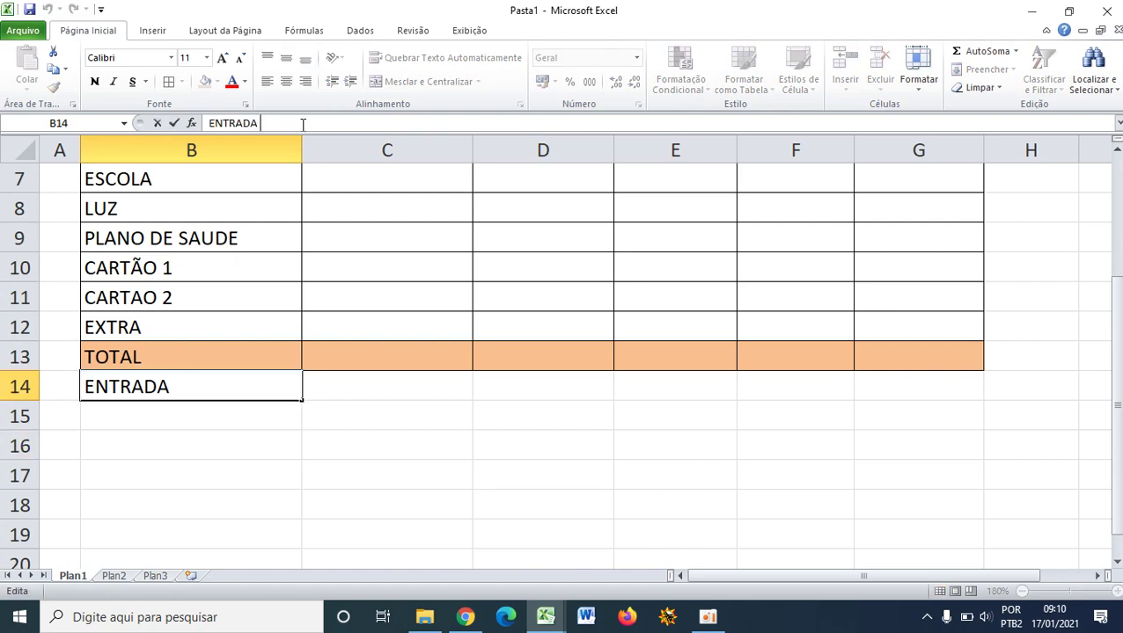
pyautogui.click(189, 413)
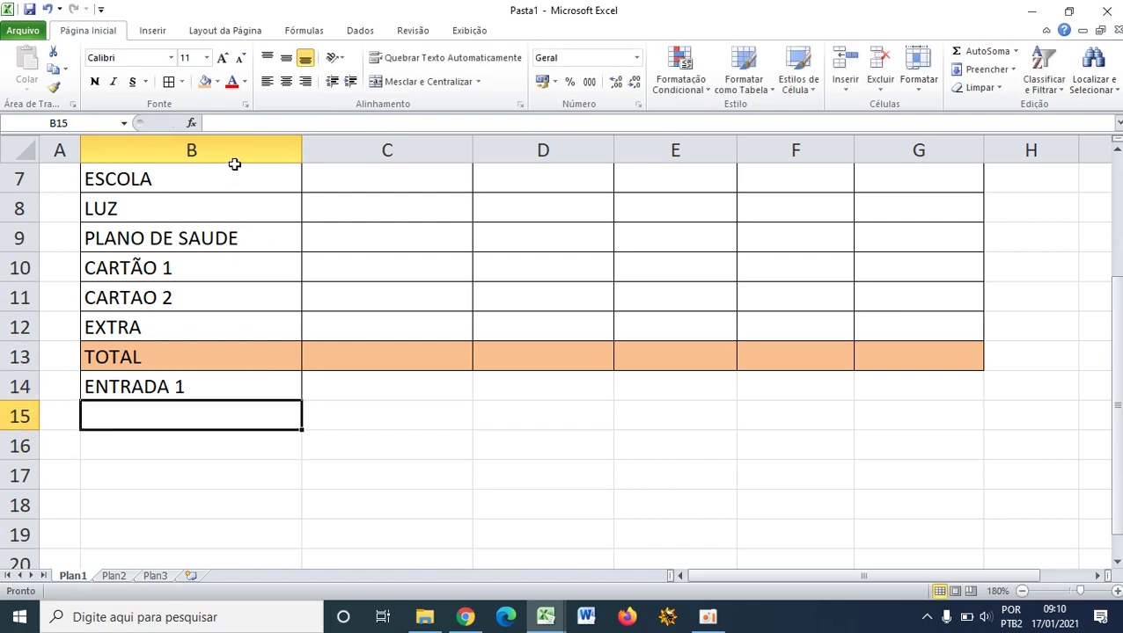
# - Enter the second income label ENTRADA 2 in cell B15
pyautogui.click(243, 123)
pyautogui.write('ENTRADA 2')
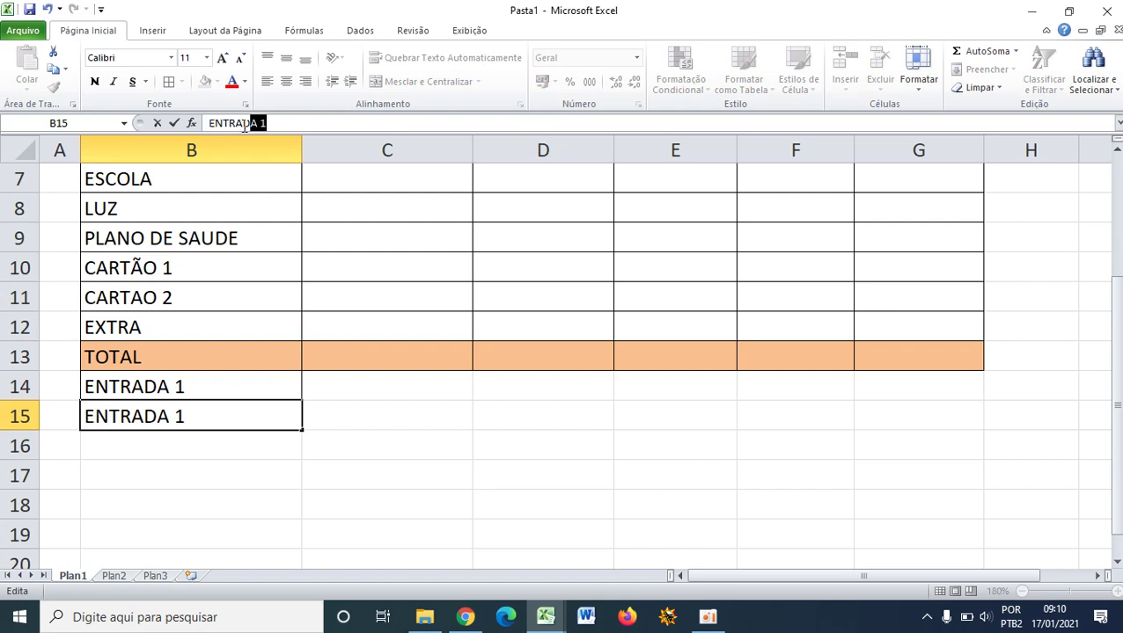
pyautogui.click(299, 508)
pyautogui.click(245, 446)
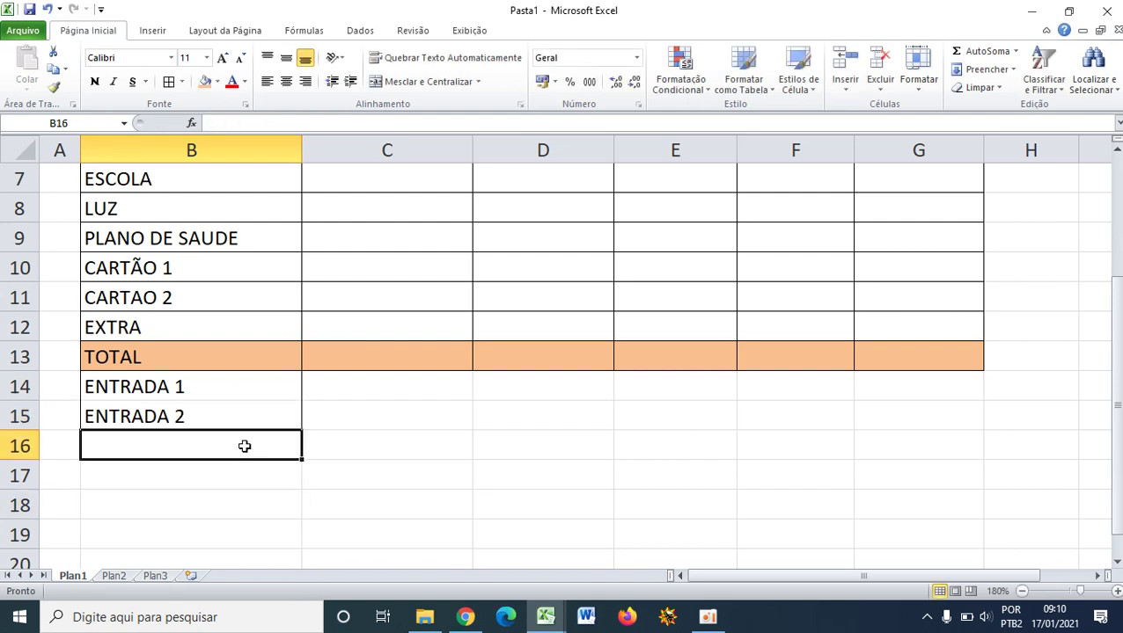
# - Enter TOTAL in cell B16 and SALDO in cell B17 to complete the income labels
pyautogui.write('TOTAL')
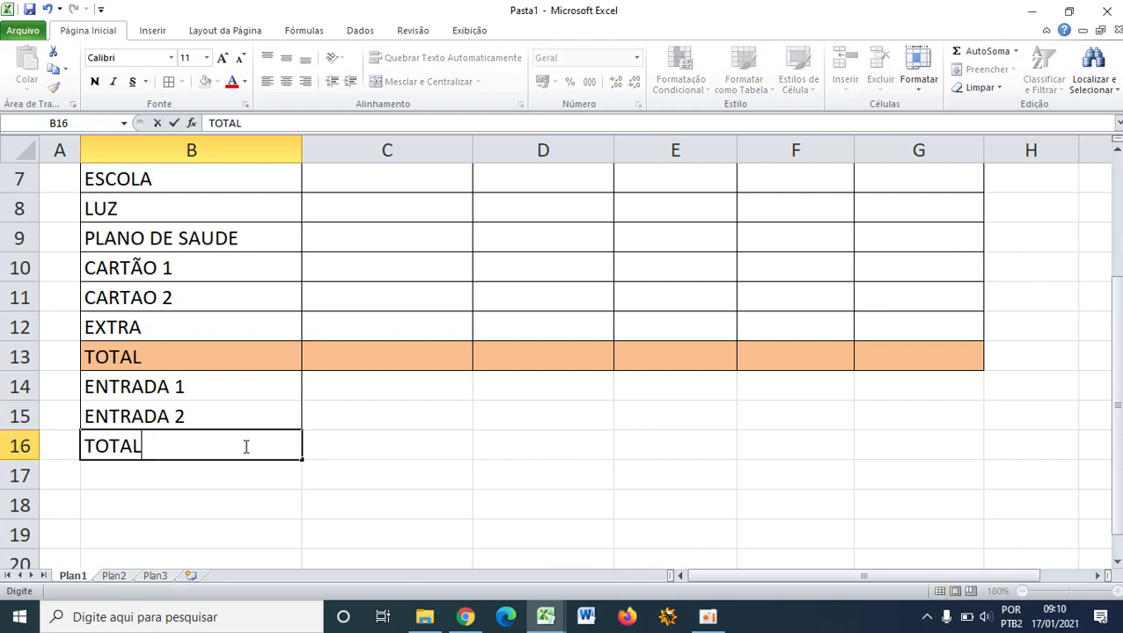
pyautogui.click(222, 468)
pyautogui.write('SALDO')
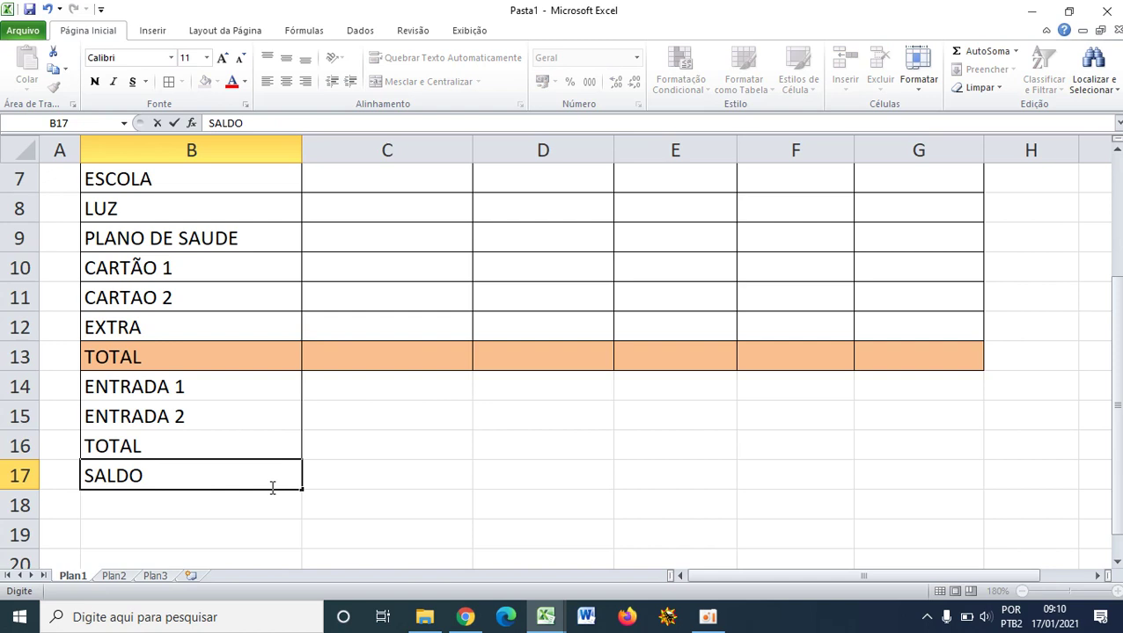
# - Apply all borders to the income and balance rows, range B14:G17
pyautogui.hotkey('ctrl', 'Return')
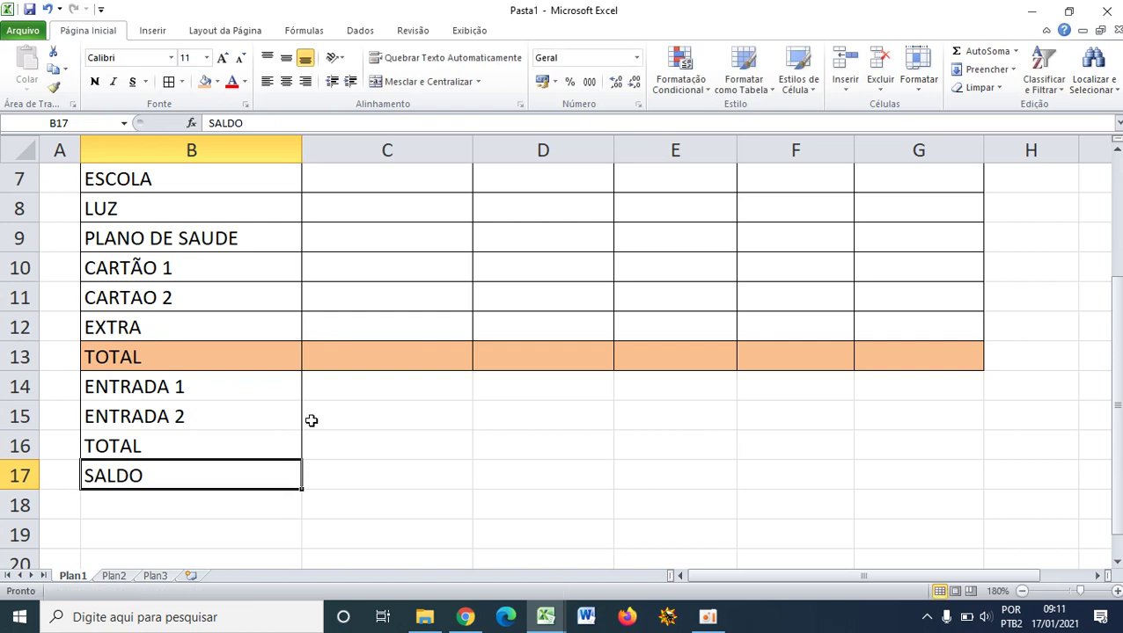
pyautogui.click(308, 421)
pyautogui.moveTo(243, 396); pyautogui.dragTo(910, 471)
pyautogui.click(170, 82)
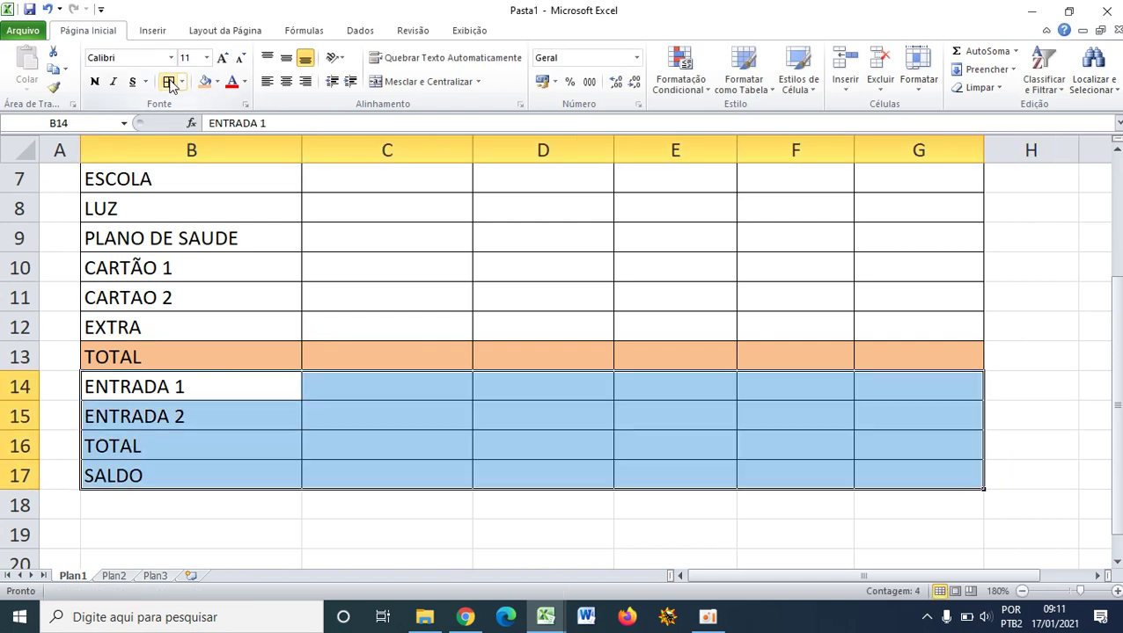
pyautogui.click(288, 420)
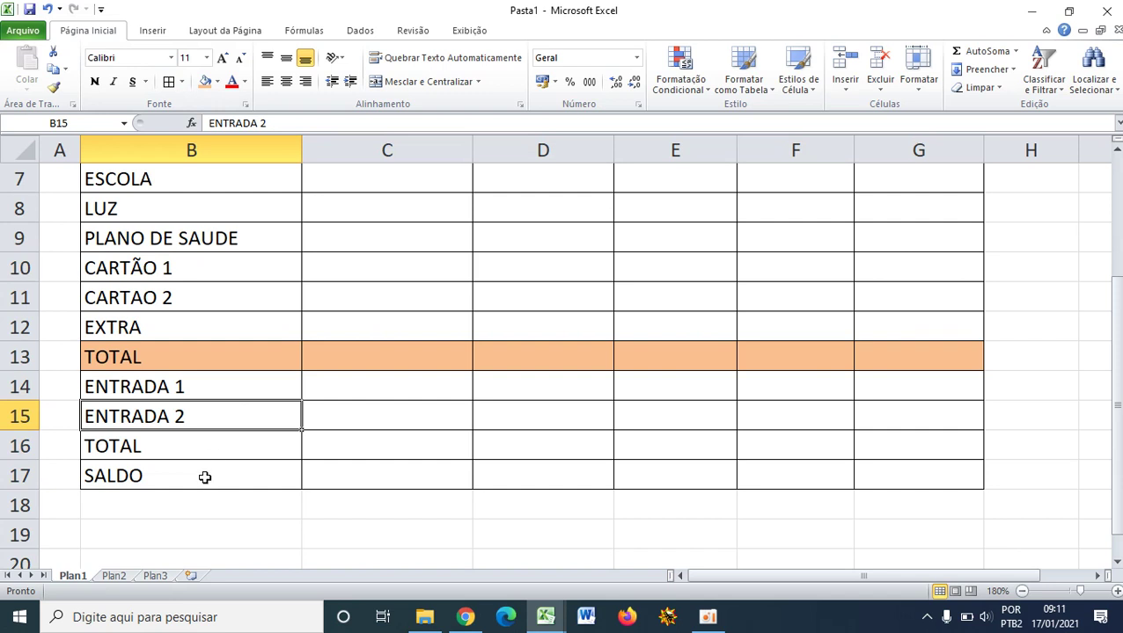
# - Fill the SALDO row, cells B17 to G17, with the standard yellow colour
pyautogui.click(204, 476)
pyautogui.moveTo(886, 466); pyautogui.dragTo(188, 466)
pyautogui.click(219, 82)
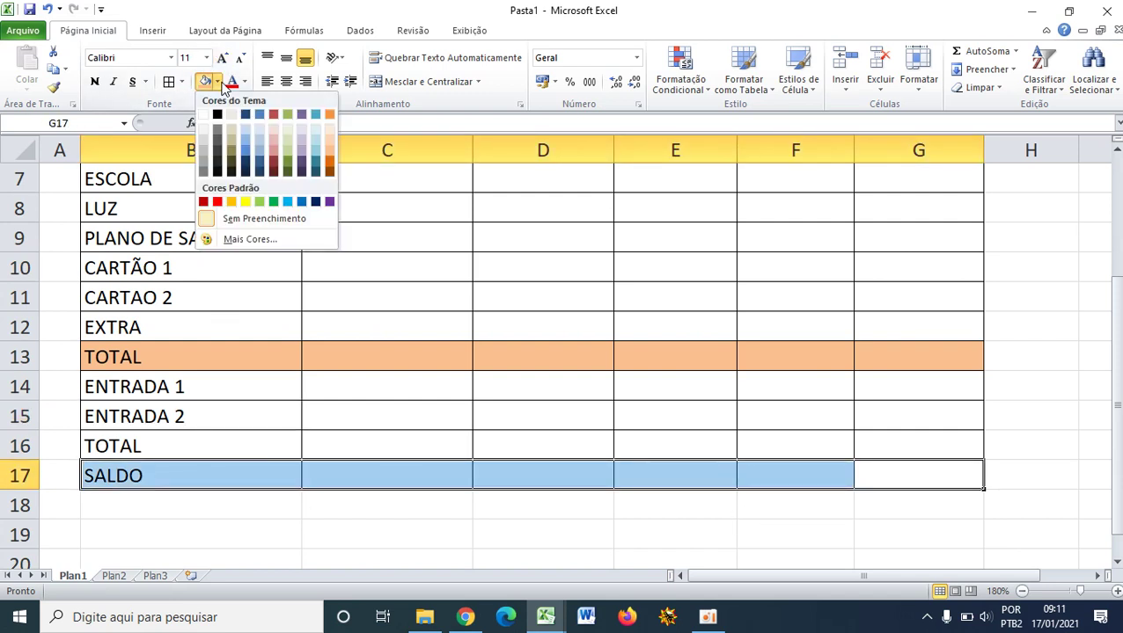
pyautogui.click(246, 201)
pyautogui.click(240, 476)
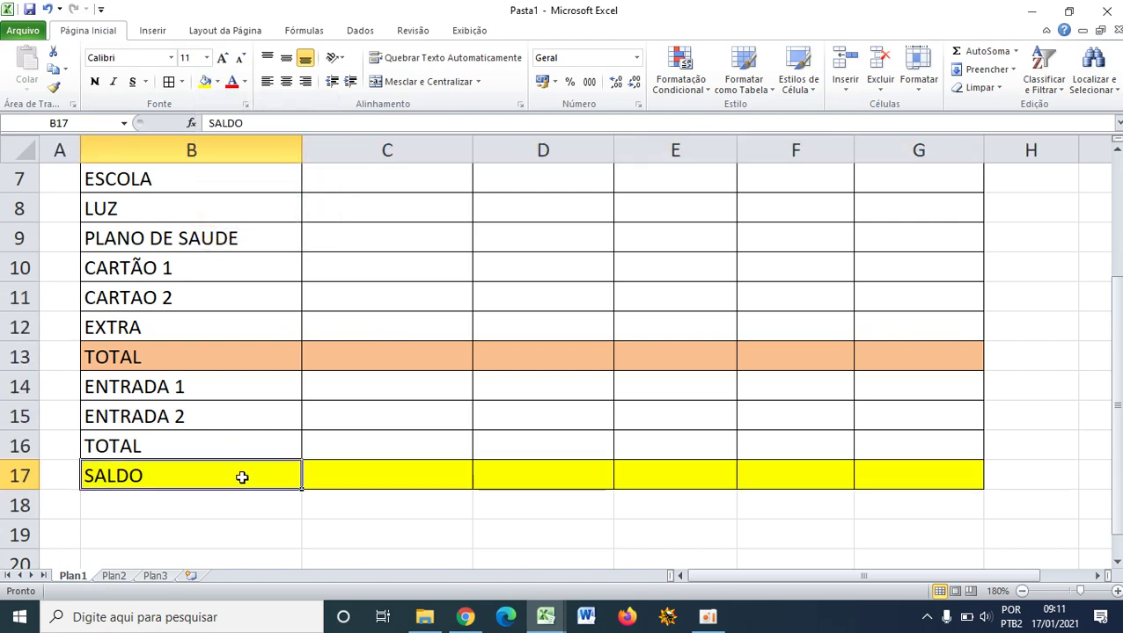
# - Fill the income TOTAL row, cells B16 to G16, with a light orange lighter than the expense TOTAL row
pyautogui.moveTo(872, 443); pyautogui.dragTo(175, 433)
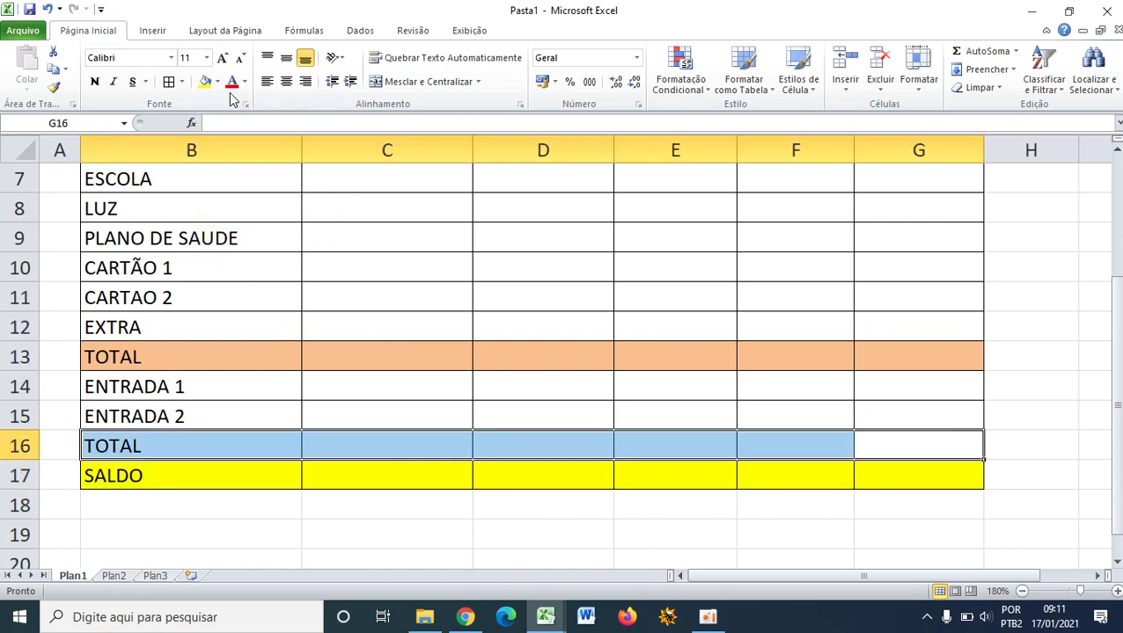
pyautogui.click(219, 82)
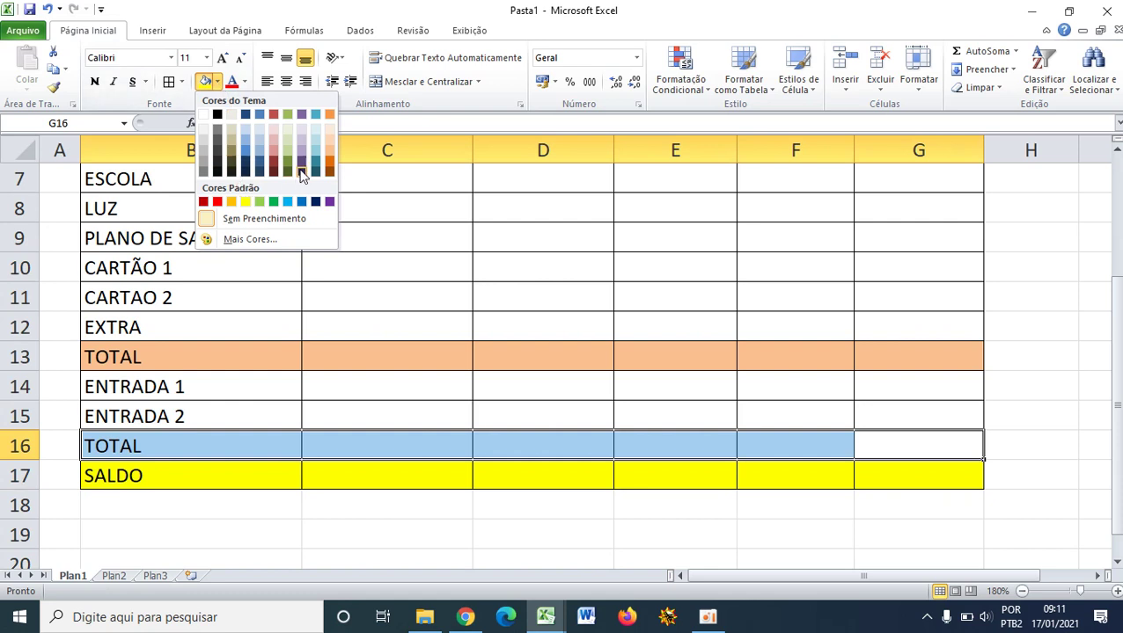
pyautogui.click(329, 143)
pyautogui.click(312, 350)
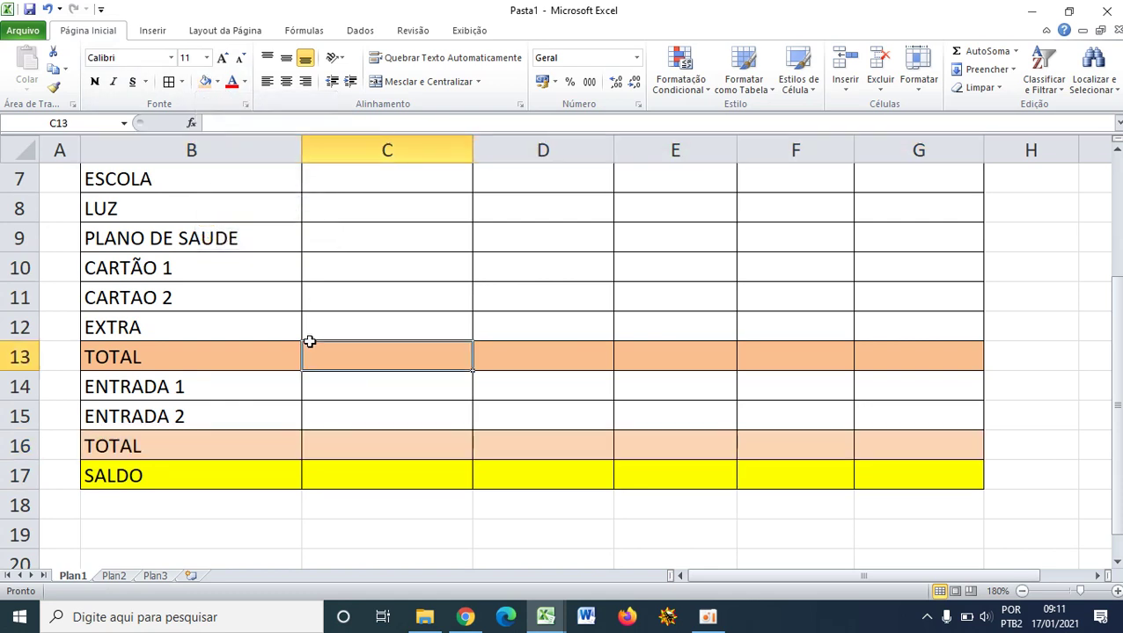
pyautogui.click(181, 387)
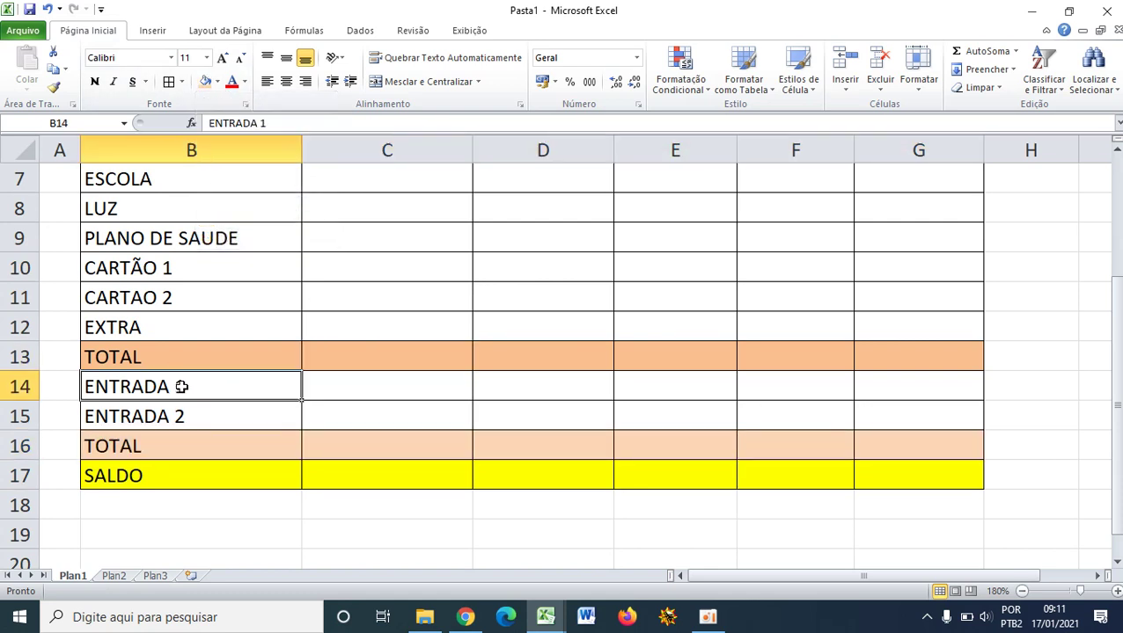
pyautogui.click(365, 350)
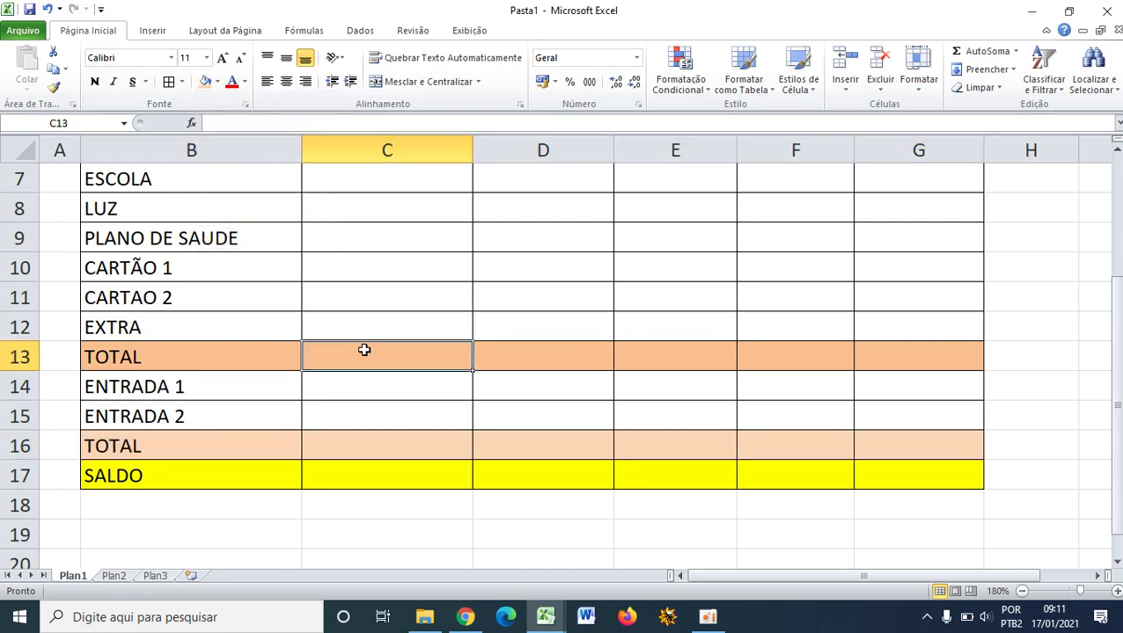
pyautogui.click(357, 446)
pyautogui.click(347, 468)
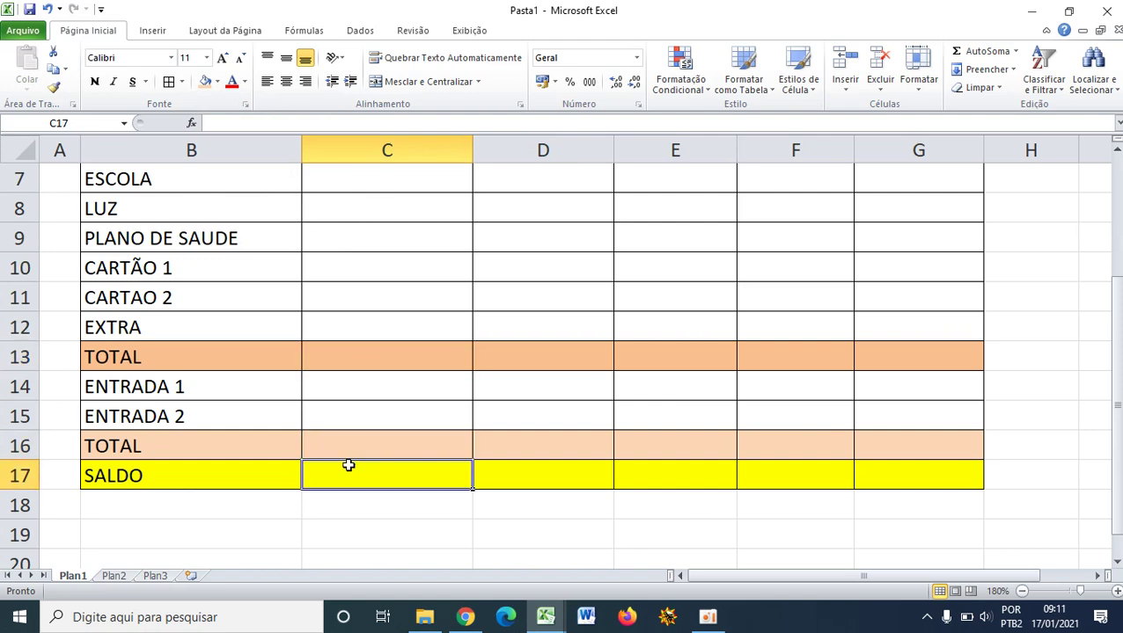
# - Enter the FEVEREIRO amounts 1200 for CASA in C4 and 800 for CARRO in C5
pyautogui.scroll(2, 361, 439)
pyautogui.click(371, 281)
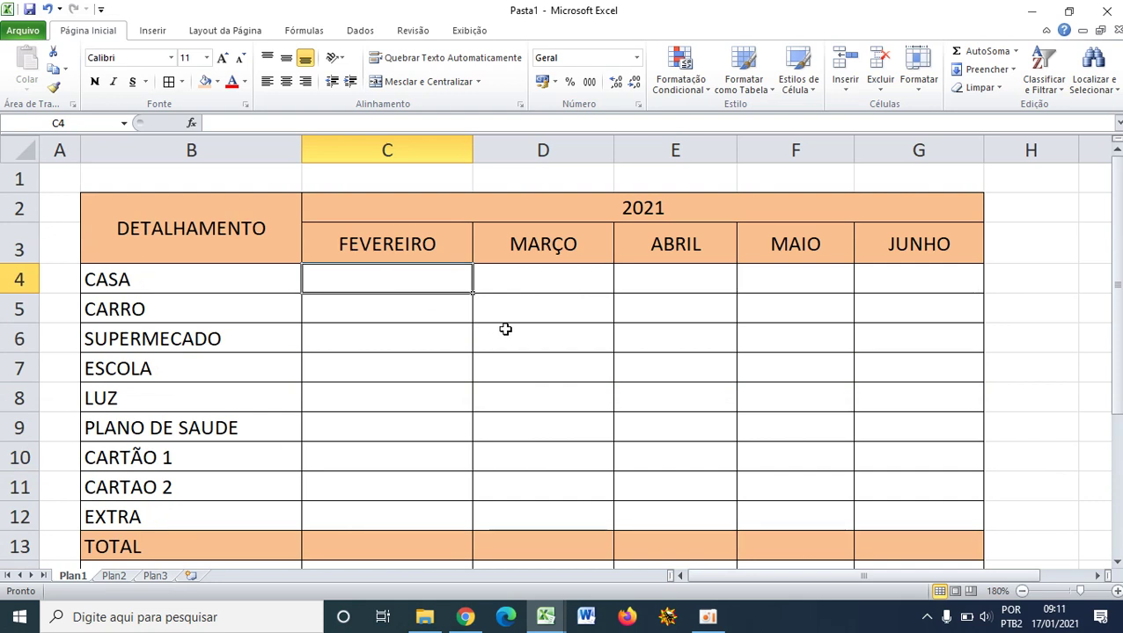
pyautogui.write('1')
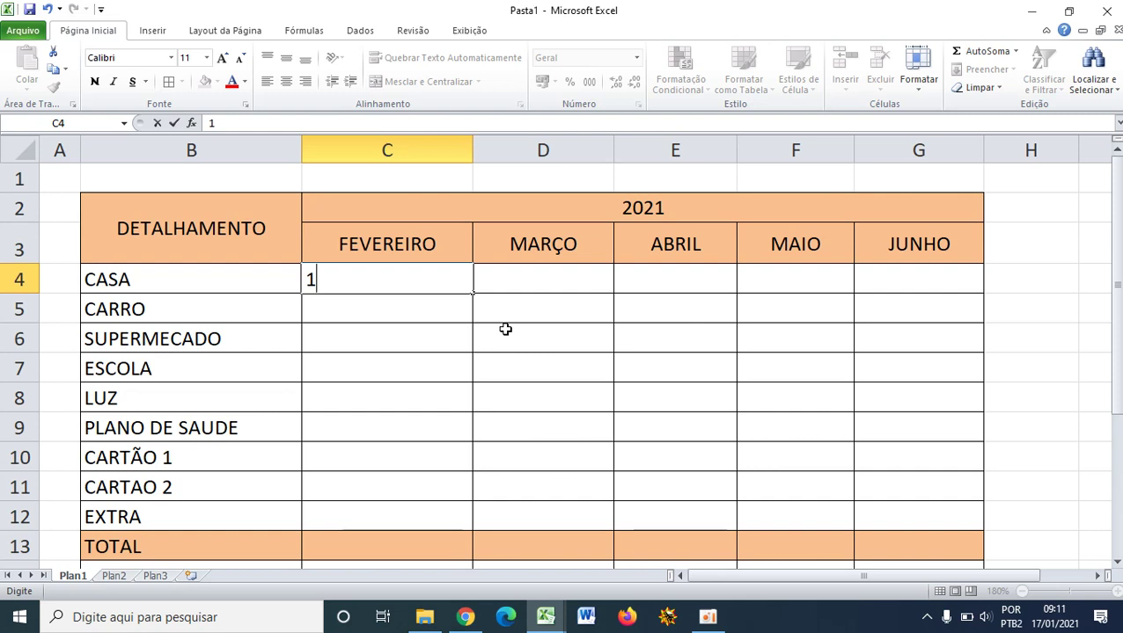
pyautogui.write('200')
pyautogui.press('Return')
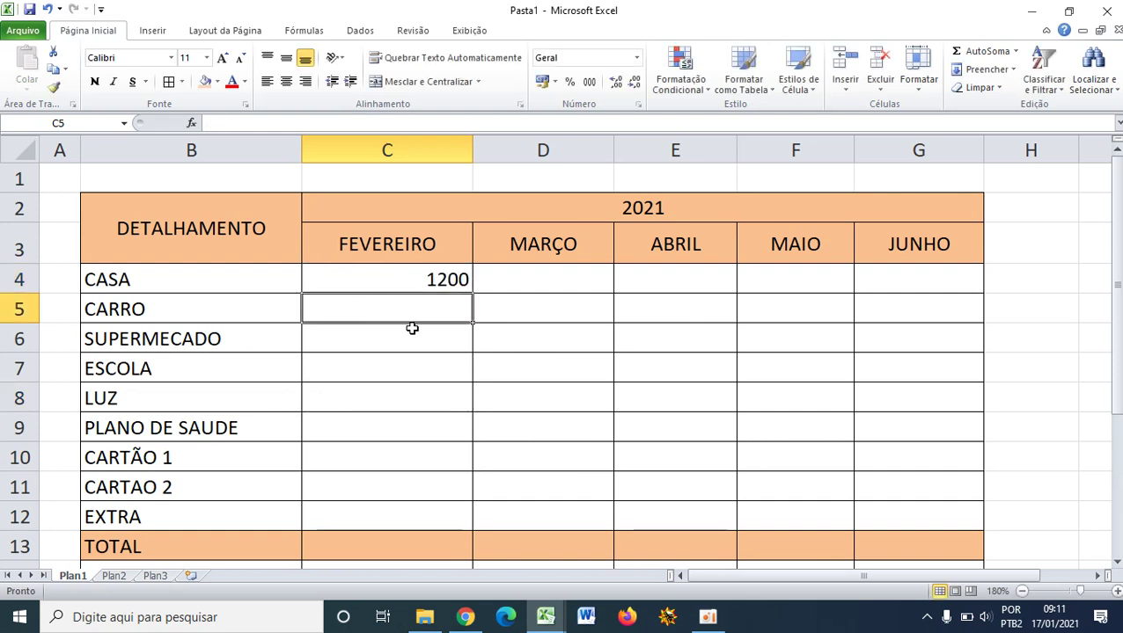
pyautogui.write('800')
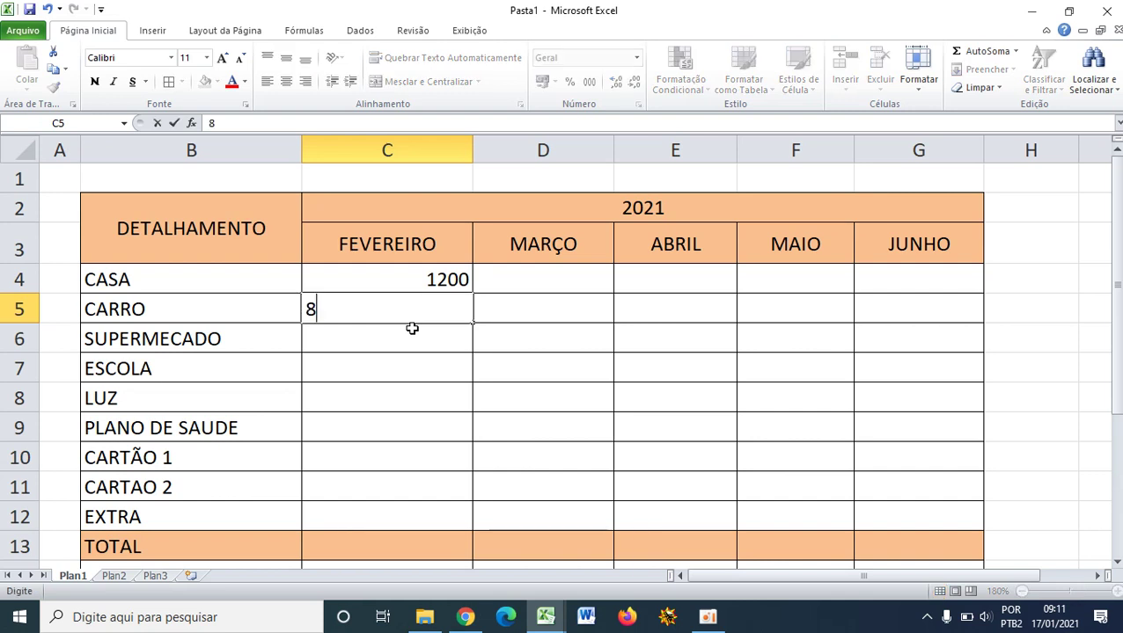
pyautogui.press('Return')
pyautogui.press('Return')
# - Enter the FEVEREIRO amounts 1000 for SUPERMECADO in C6 and 600 for ESCOLA in C7
pyautogui.click(417, 341)
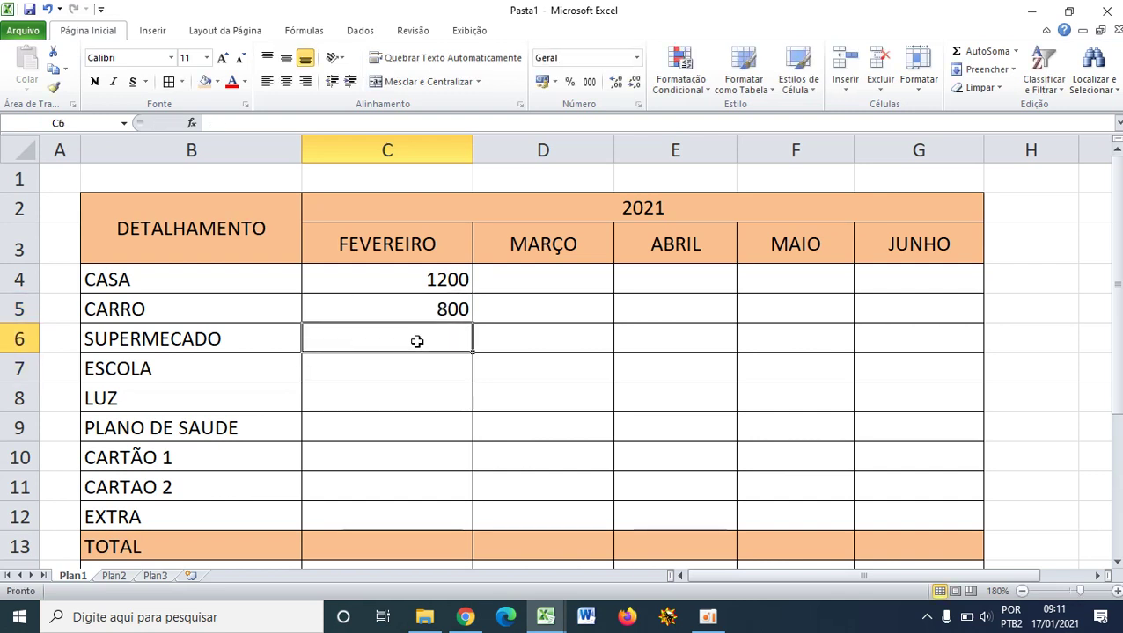
pyautogui.write('1000')
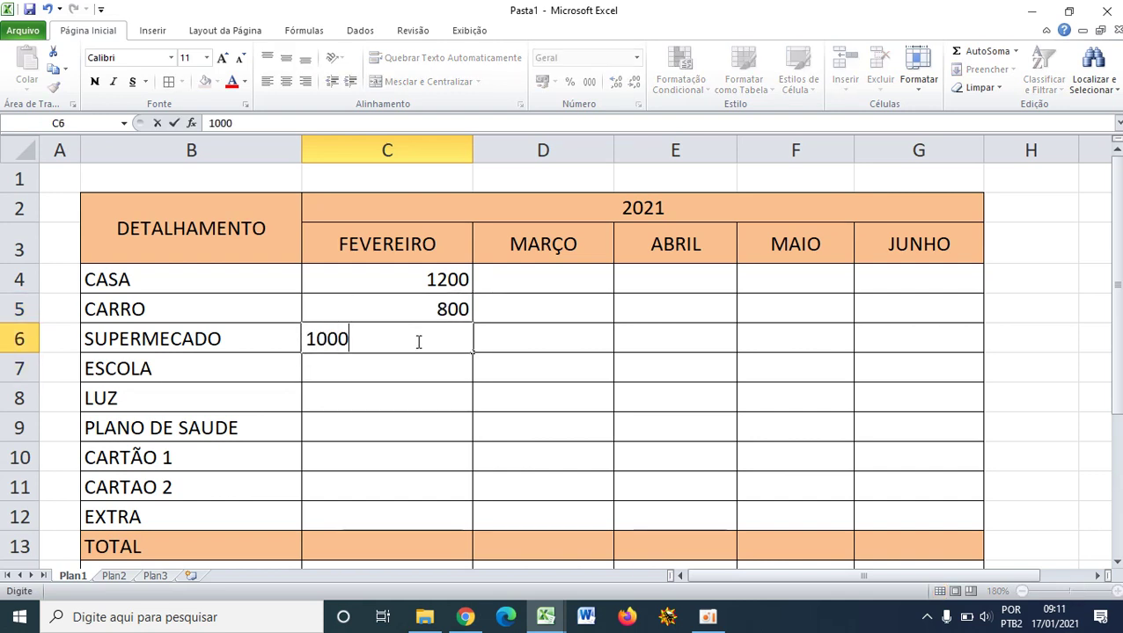
pyautogui.press('Return')
pyautogui.press('Return')
pyautogui.click(406, 372)
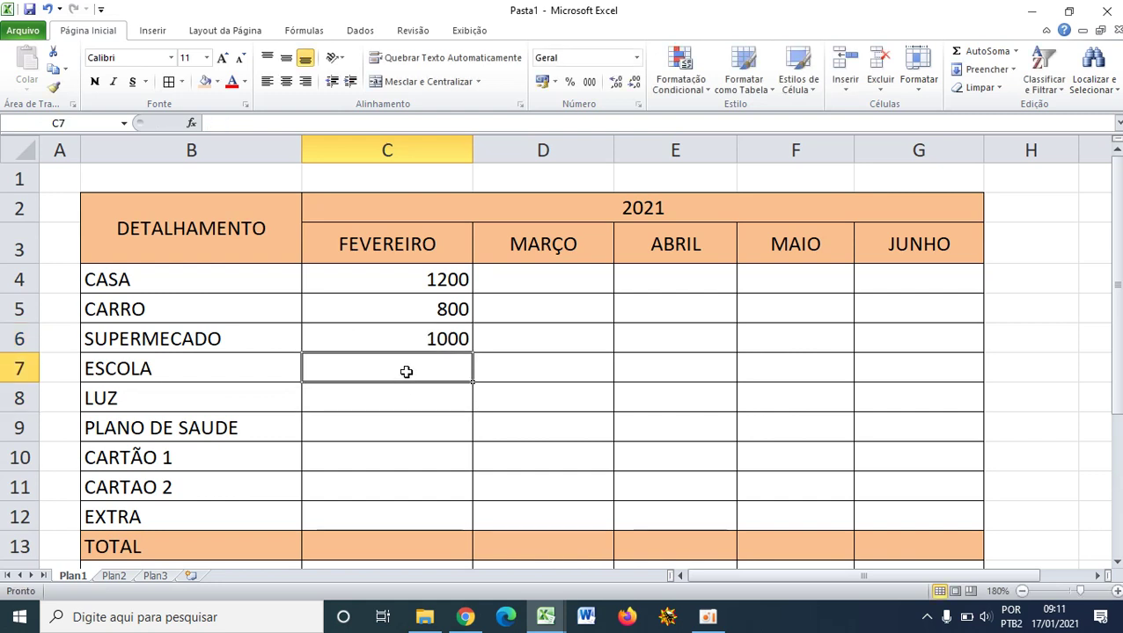
pyautogui.write('600')
pyautogui.press('Return')
pyautogui.press('Return')
pyautogui.press('Return')
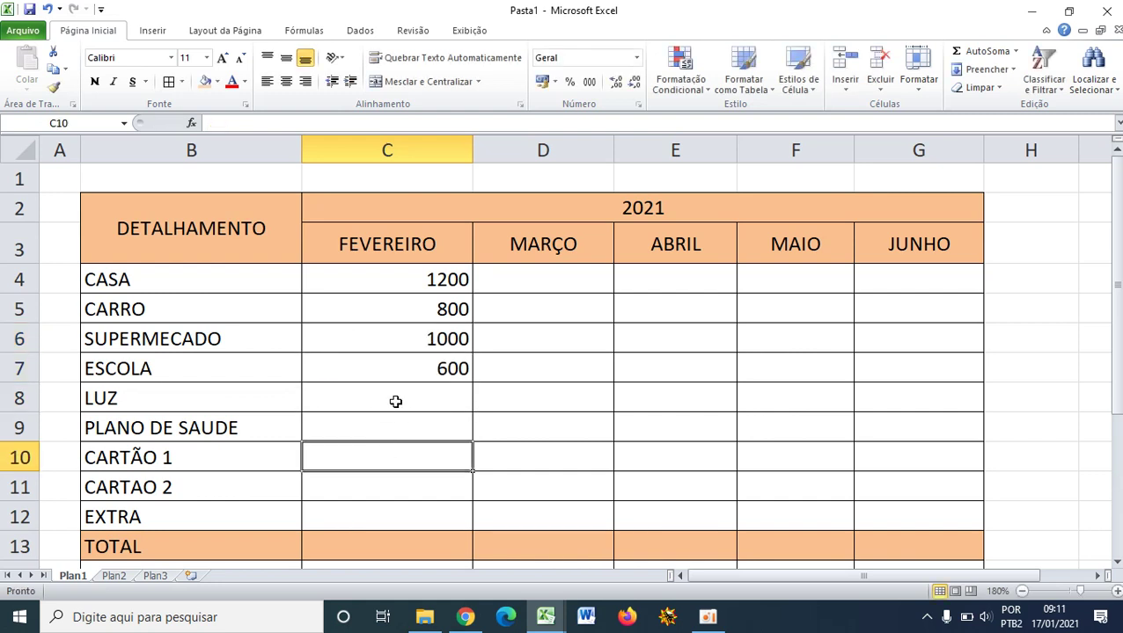
# - Enter the FEVEREIRO amounts 300 for LUZ in C8 and 400 for PLANO DE SAUDE in C9
pyautogui.click(395, 401)
pyautogui.write('300')
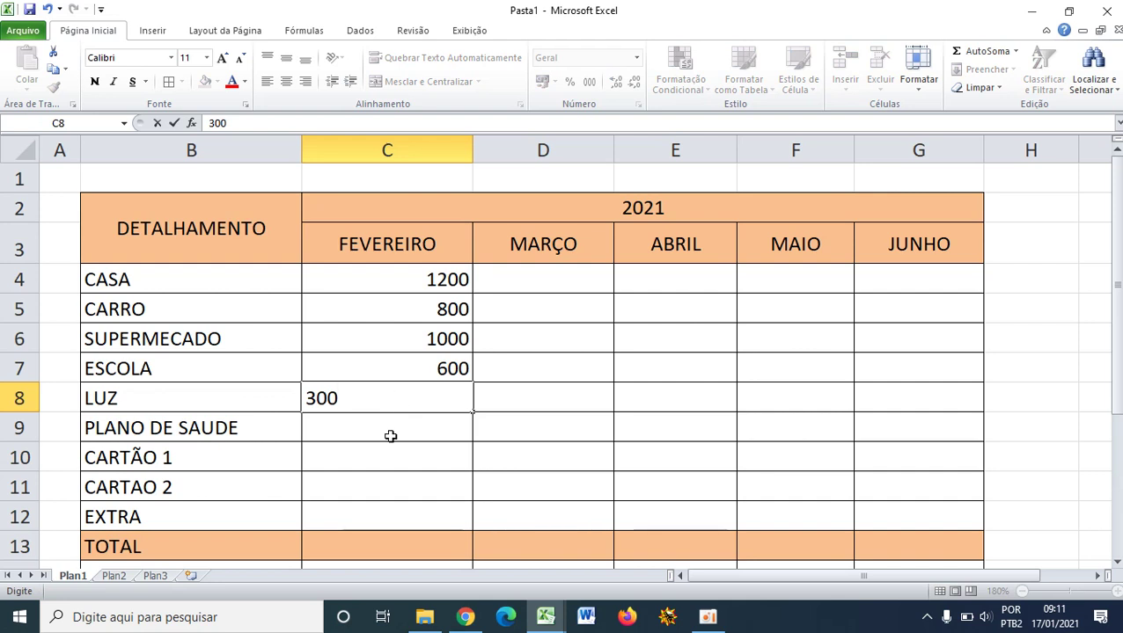
pyautogui.press('Return')
pyautogui.press('Return')
pyautogui.press('Return')
pyautogui.click(381, 433)
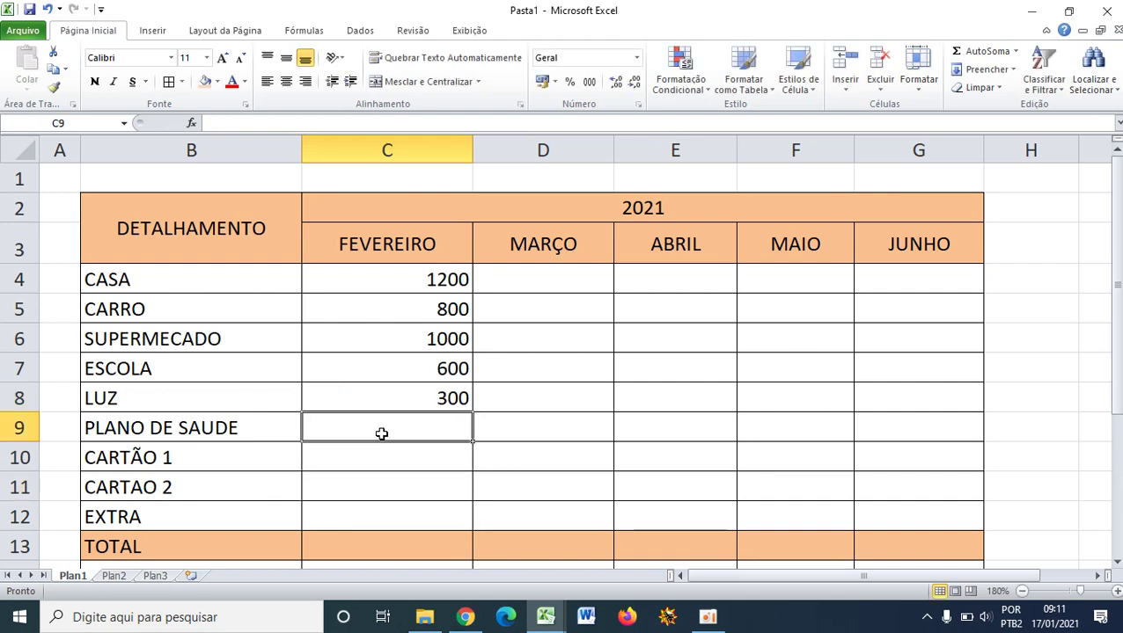
pyautogui.write('400')
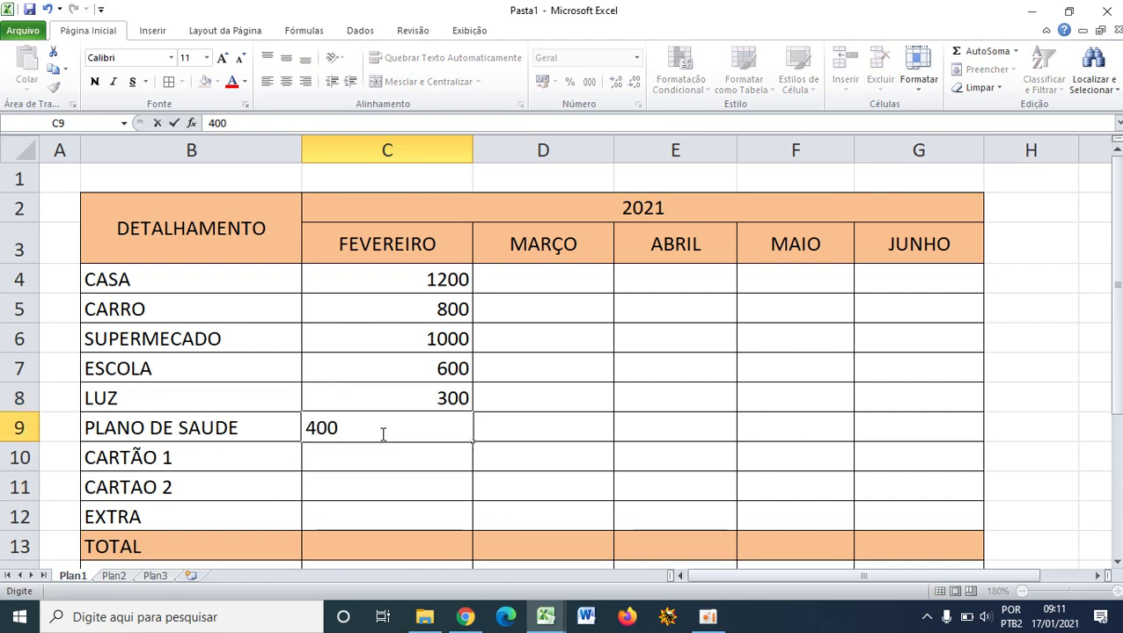
pyautogui.press('Return')
pyautogui.press('Return')
# - Enter the FEVEREIRO amounts 500 for CARTÃO 1 in C10 and 600 for CARTAO 2 in C11
pyautogui.click(371, 458)
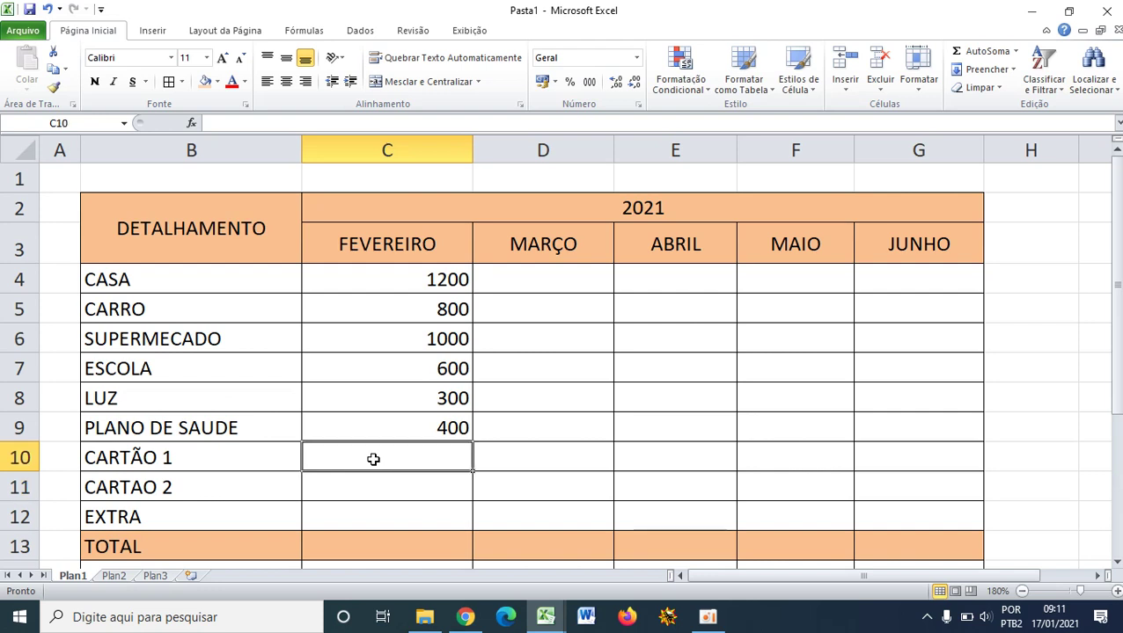
pyautogui.write('500')
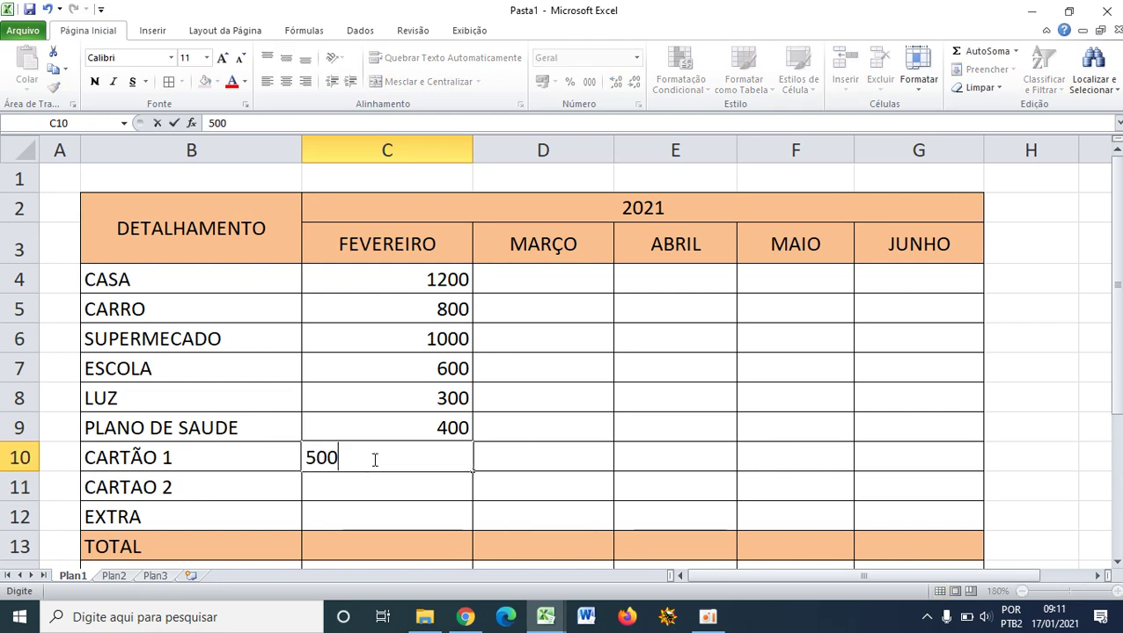
pyautogui.click(356, 506)
pyautogui.click(358, 484)
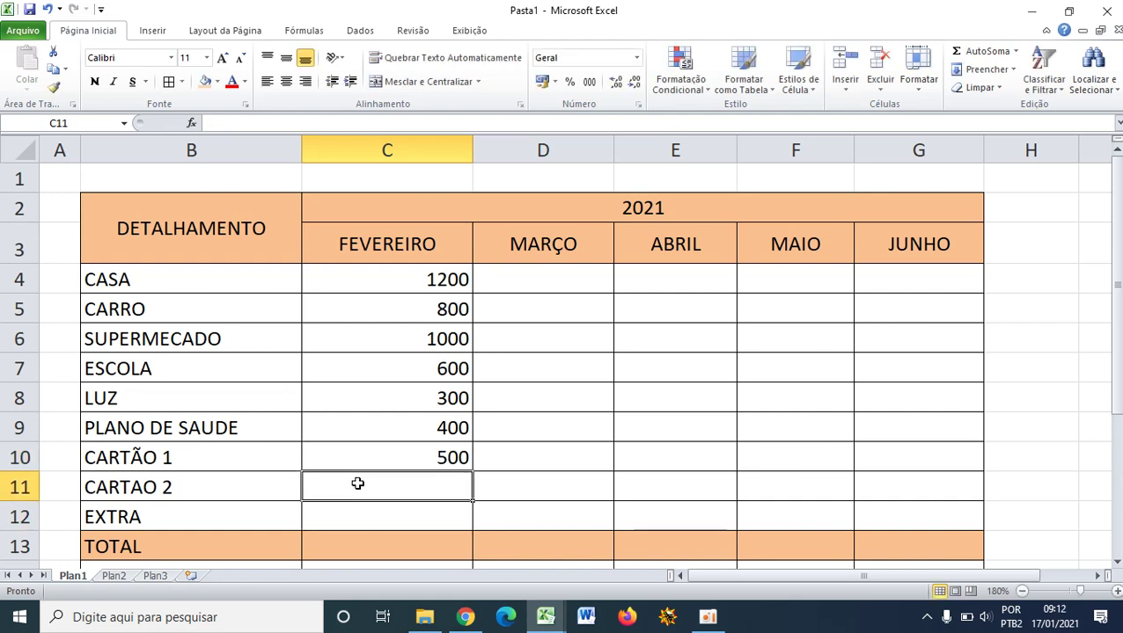
pyautogui.write('600')
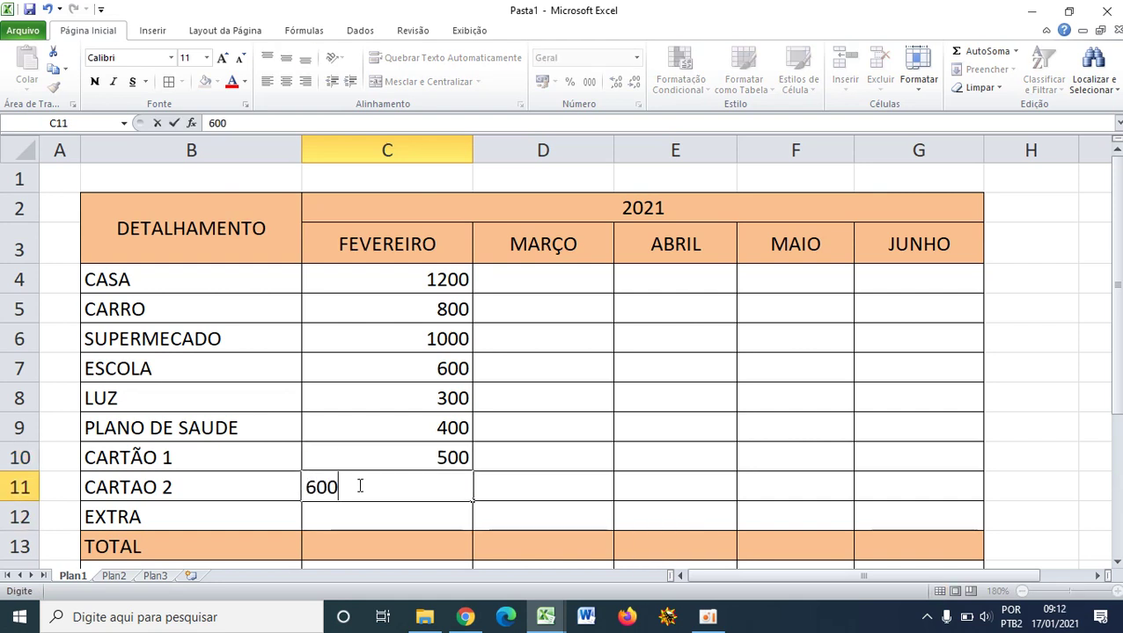
pyautogui.press('Return')
pyautogui.press('Return')
# - Enter 200 as the FEVEREIRO amount for EXTRA in cell C12
pyautogui.click(375, 517)
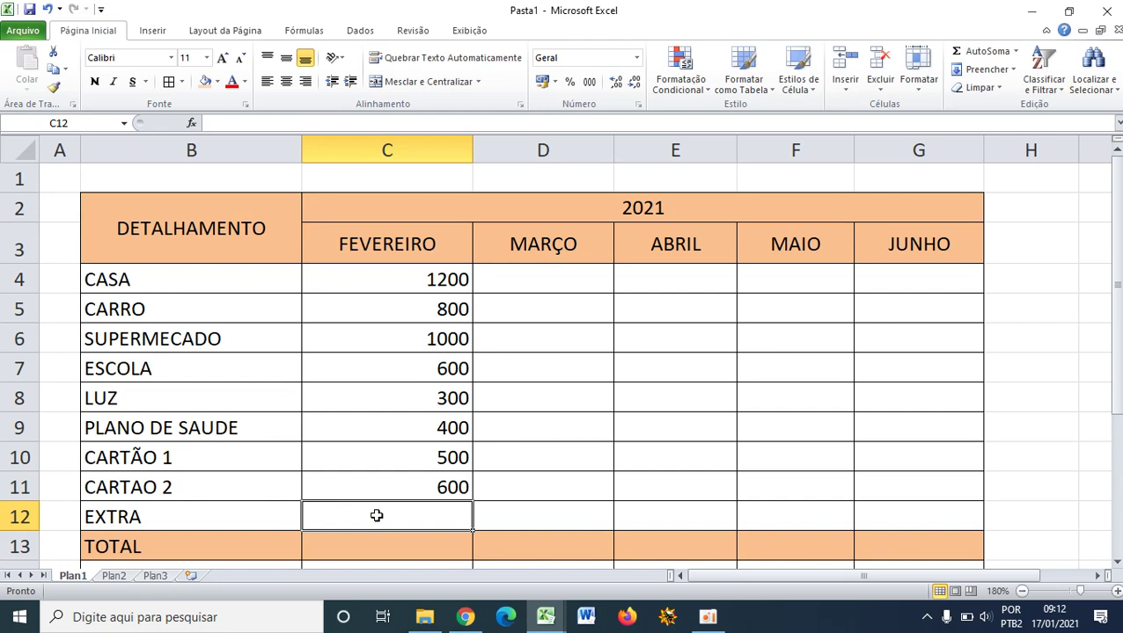
pyautogui.write('200')
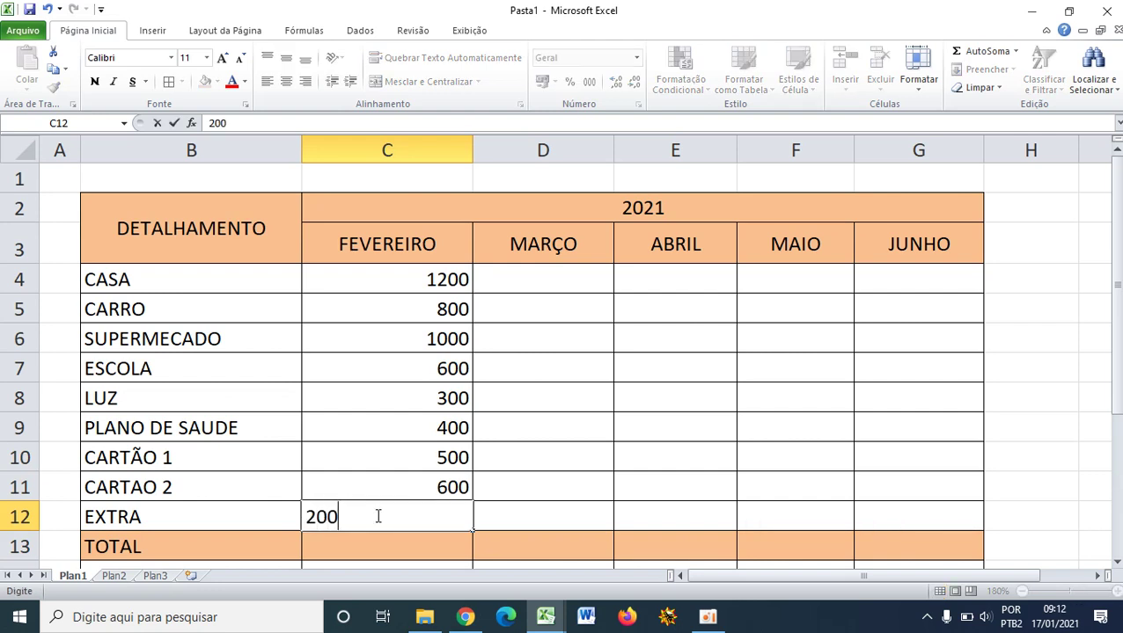
pyautogui.click(386, 459)
# - Format the FEVEREIRO expense amounts in C4:C12 with the accounting format R$ Português (Brasil)
pyautogui.scroll(-2, 388, 446)
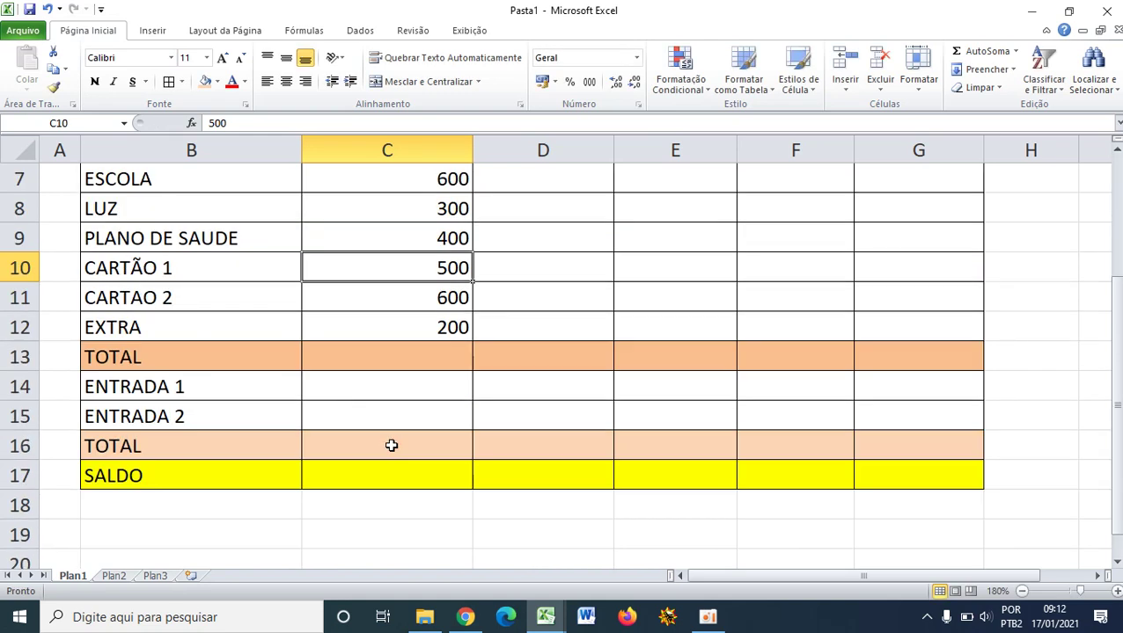
pyautogui.scroll(1, 439, 395)
pyautogui.scroll(1, 444, 394)
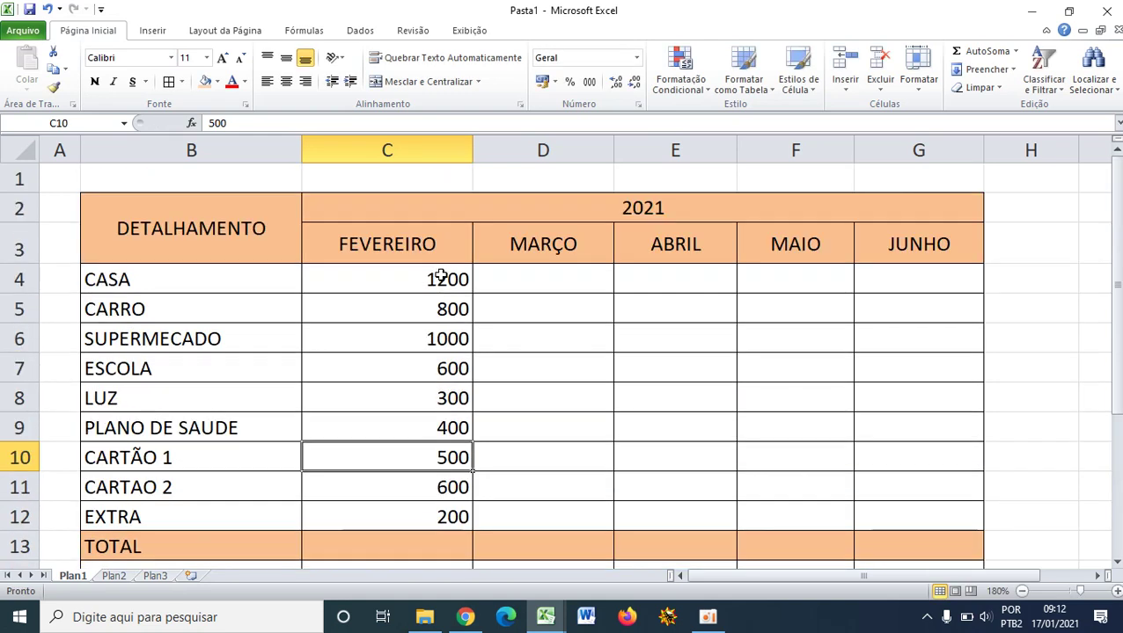
pyautogui.moveTo(441, 277); pyautogui.dragTo(452, 519)
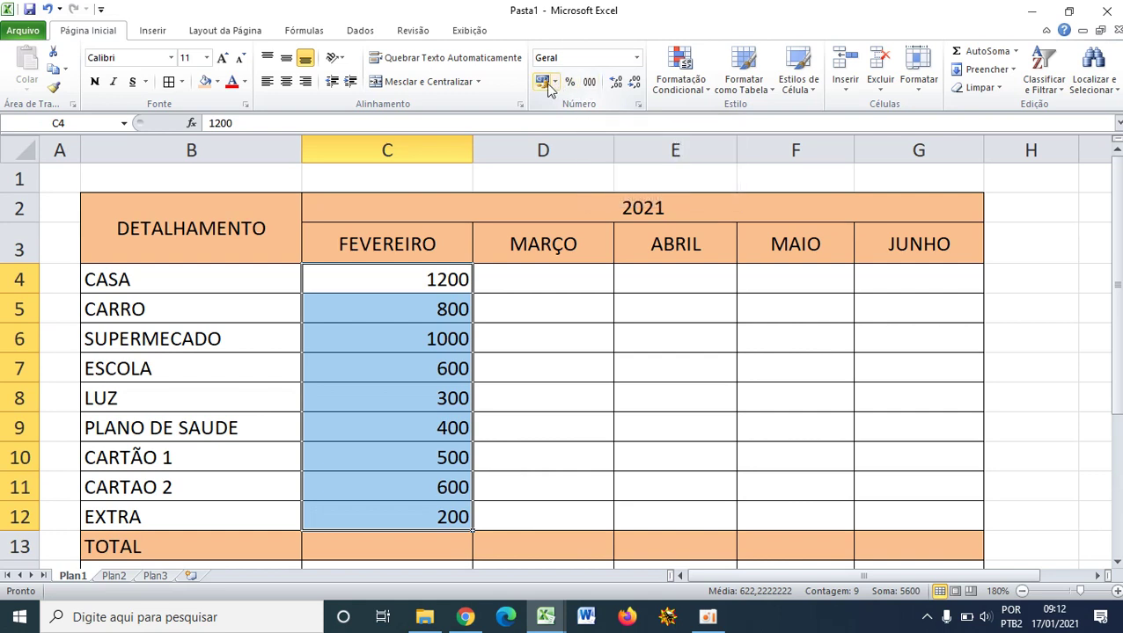
pyautogui.click(556, 82)
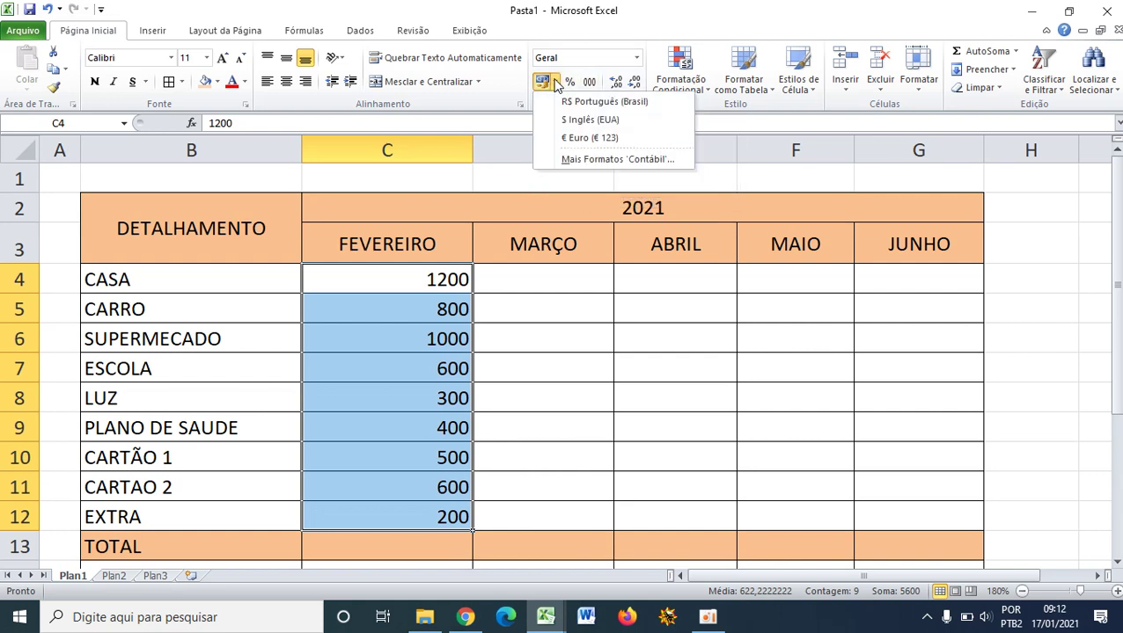
pyautogui.click(558, 102)
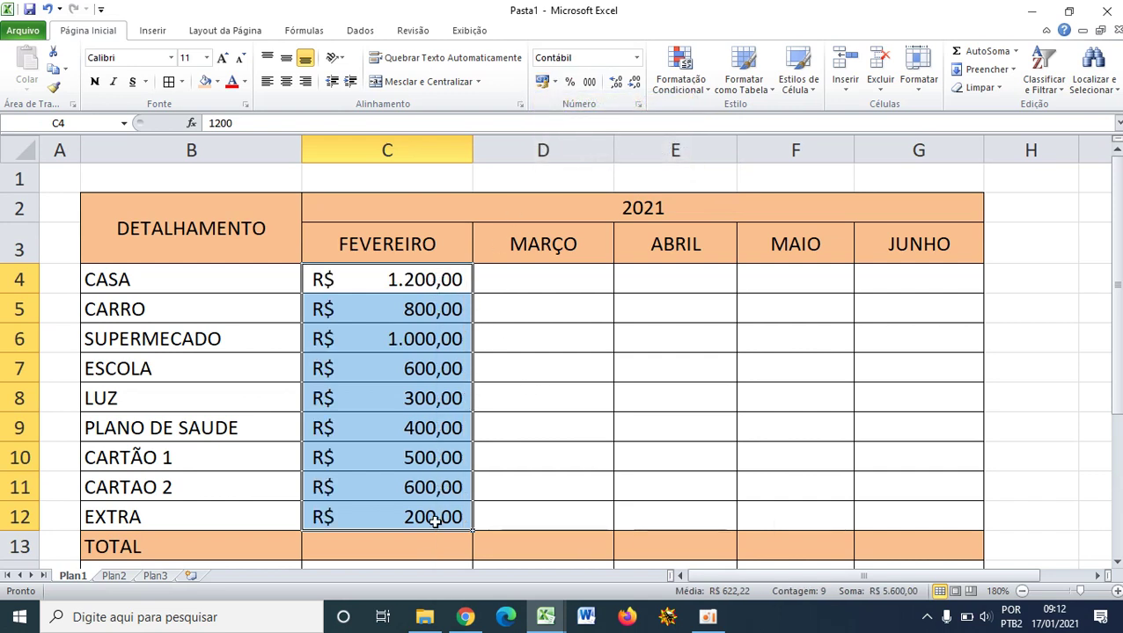
pyautogui.click(486, 364)
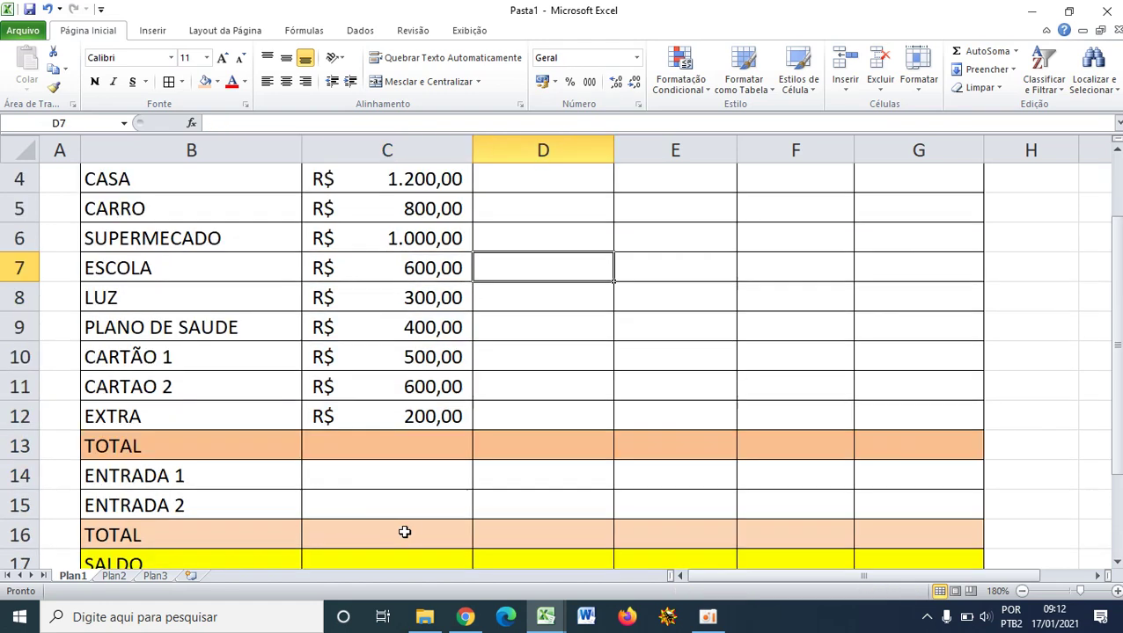
pyautogui.scroll(-1, 405, 533)
pyautogui.moveTo(402, 434); pyautogui.dragTo(401, 281)
pyautogui.click(494, 451)
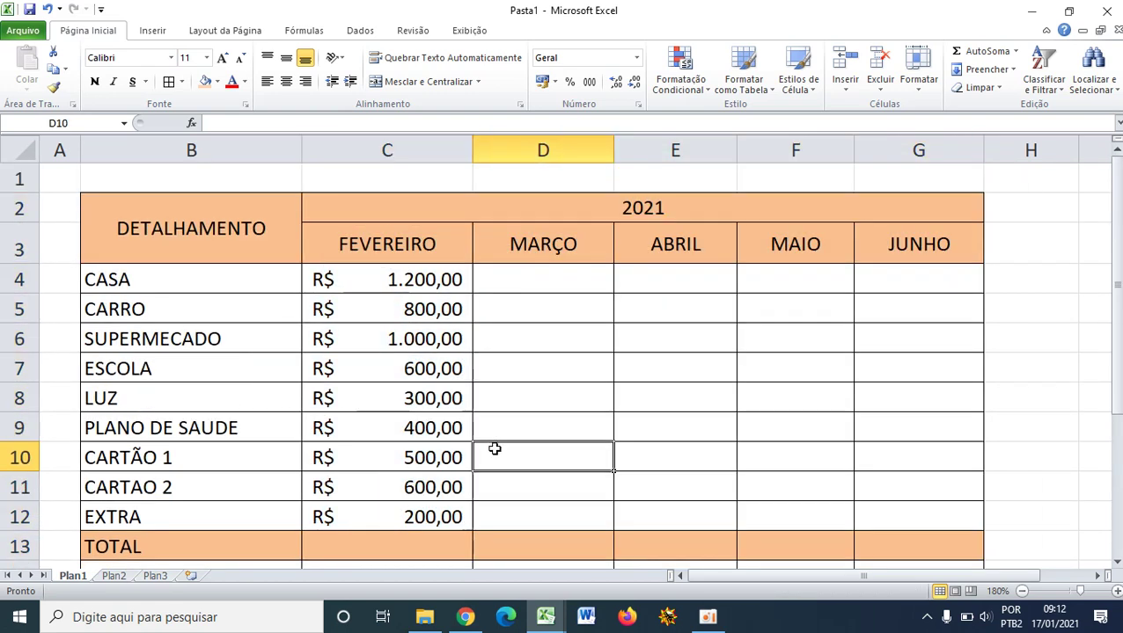
# - Sum the FEVEREIRO expenses C4:C12 with AutoSum into the TOTAL cell C13 and check the resulting formula
pyautogui.click(409, 550)
pyautogui.moveTo(409, 549); pyautogui.dragTo(427, 280)
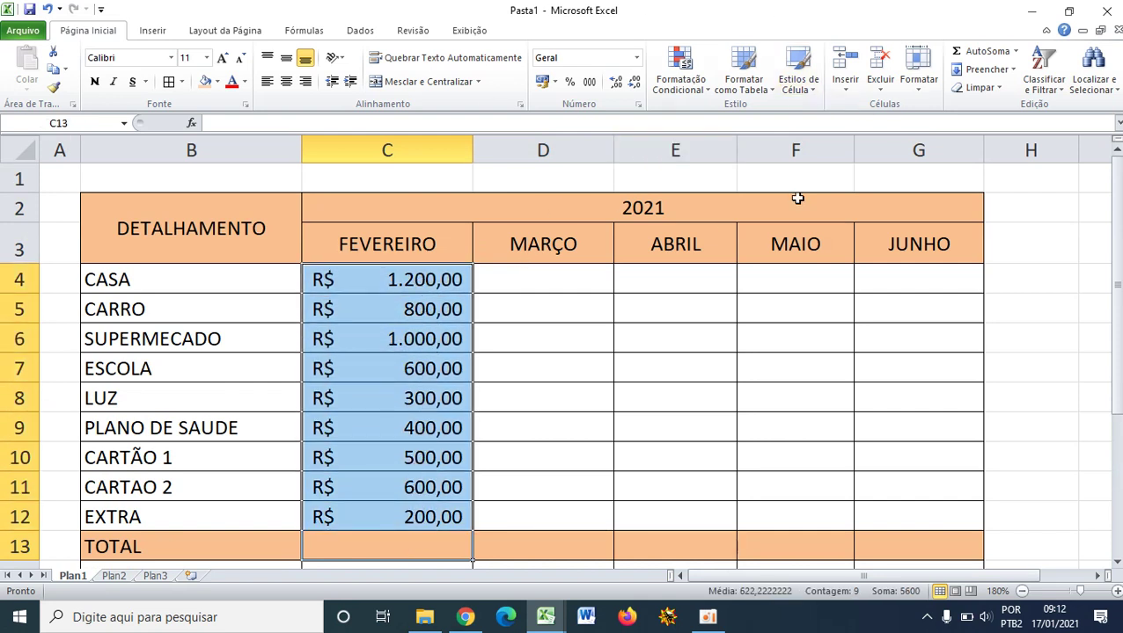
pyautogui.click(976, 53)
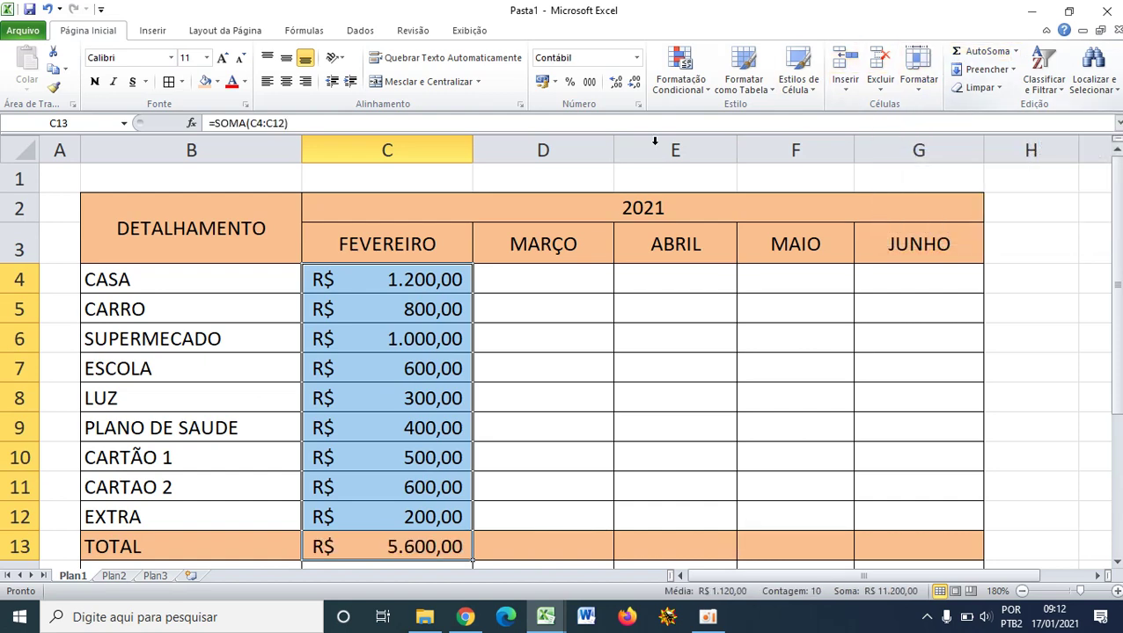
pyautogui.click(528, 418)
pyautogui.scroll(-1, 524, 414)
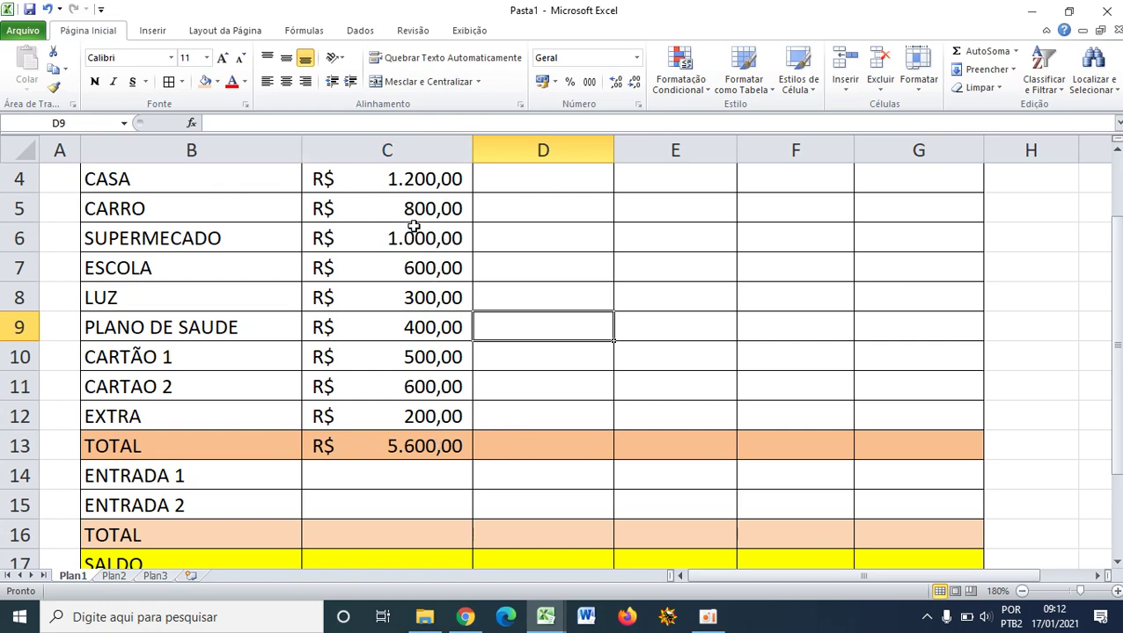
pyautogui.scroll(1, 526, 363)
pyautogui.scroll(-1, 525, 365)
pyautogui.click(422, 446)
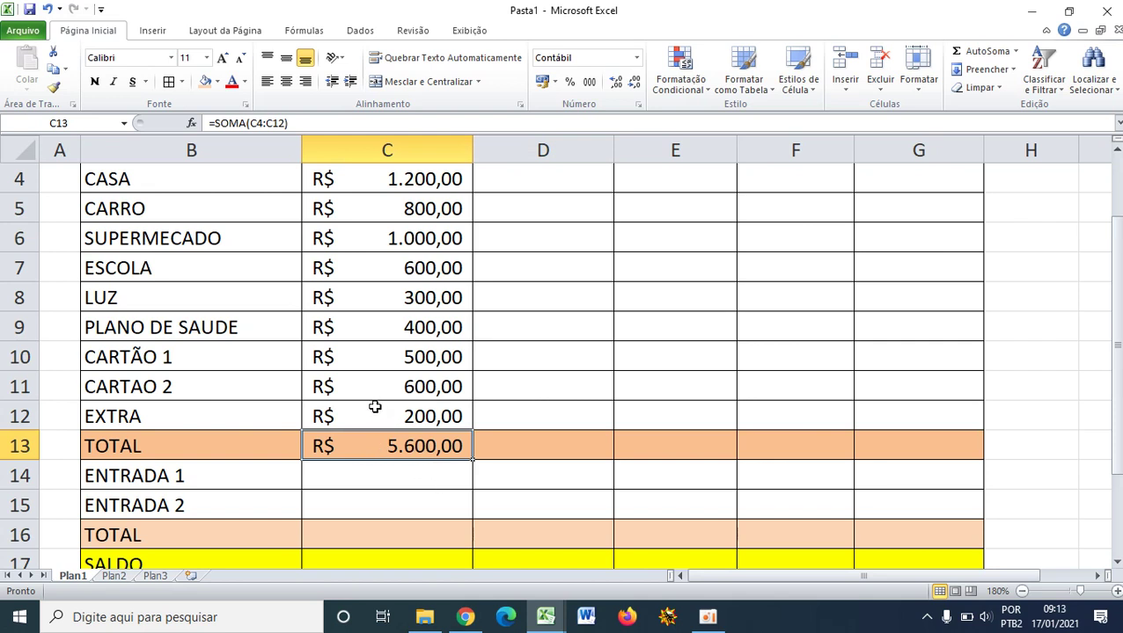
pyautogui.scroll(1, 378, 387)
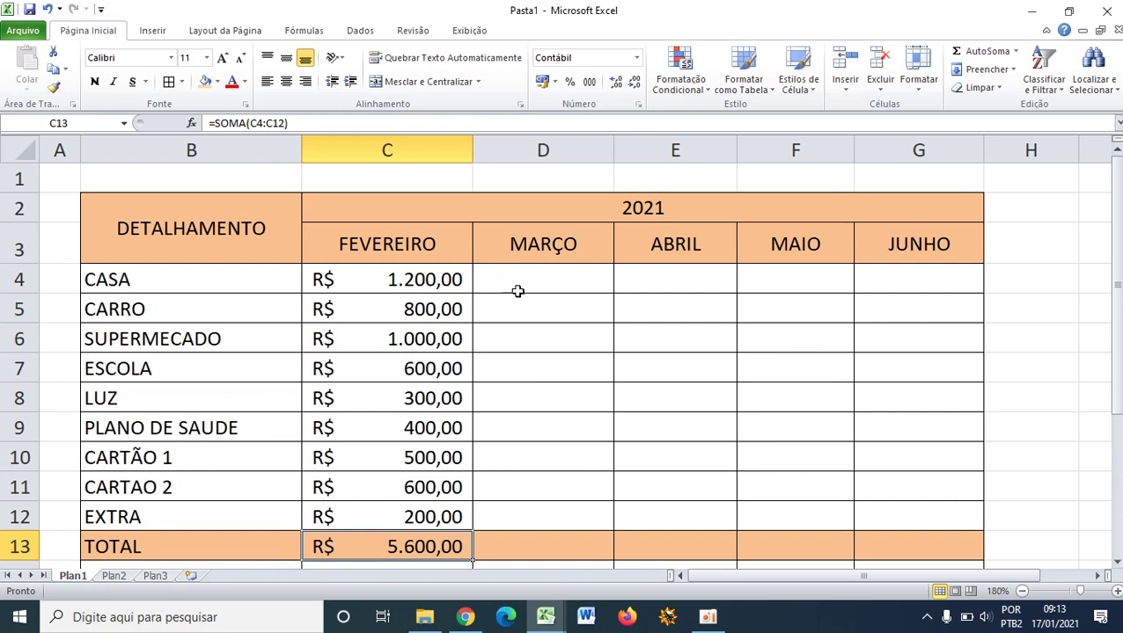
# - Enter 5000 as the FEVEREIRO amount for ENTRADA 1 in cell C14
pyautogui.scroll(-1, 512, 299)
pyautogui.click(394, 496)
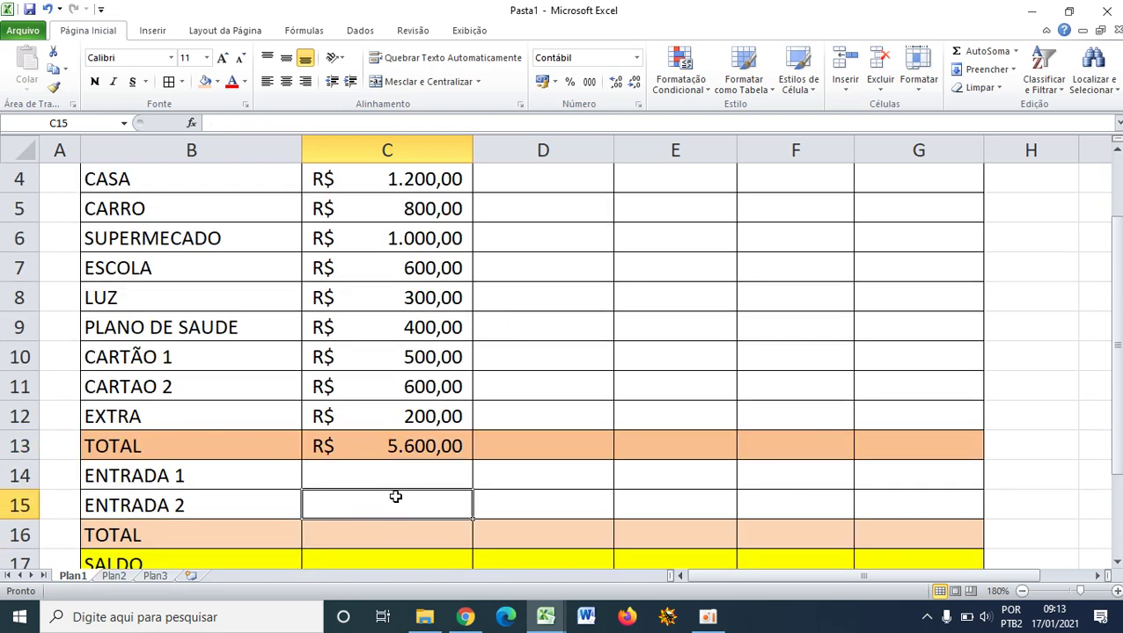
pyautogui.click(390, 472)
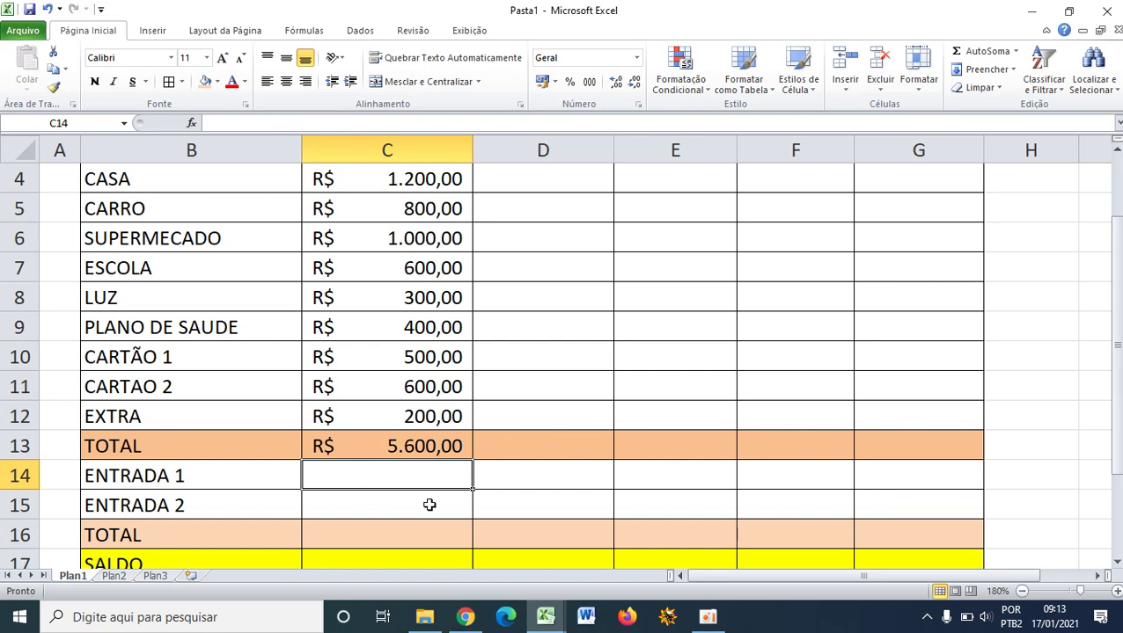
pyautogui.write('6')
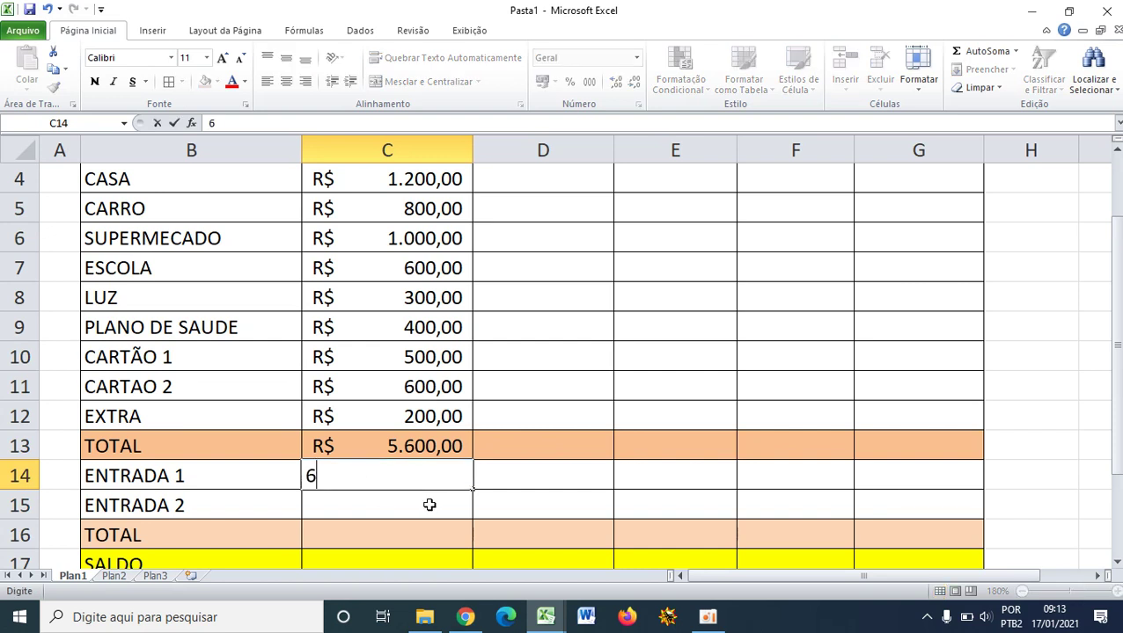
pyautogui.write('000')
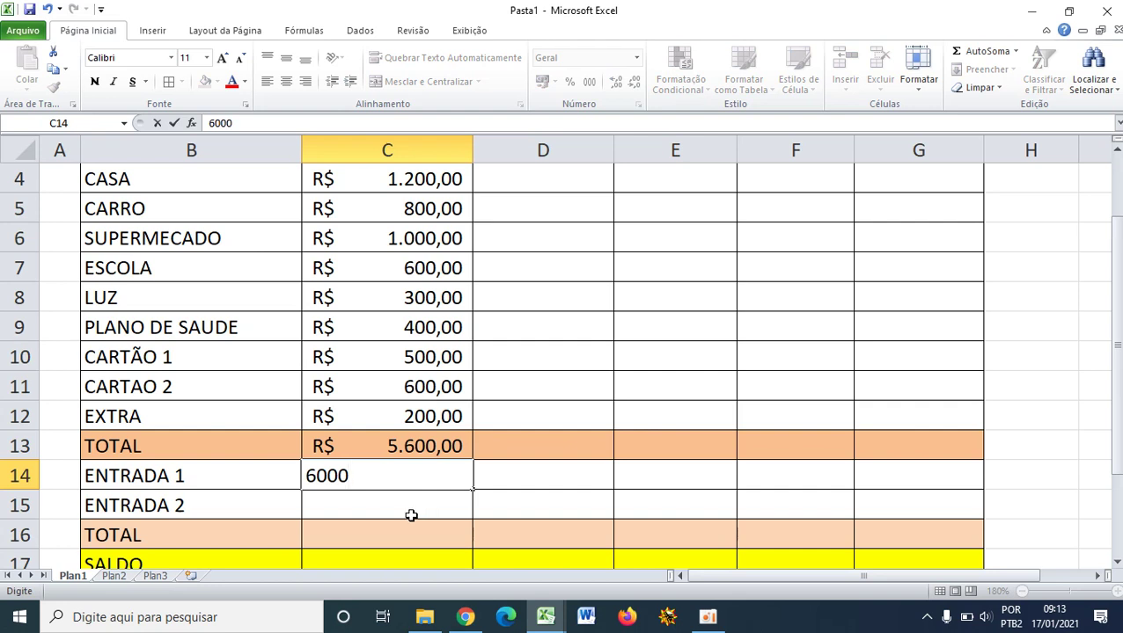
pyautogui.press('BackSpace')
pyautogui.press('BackSpace')
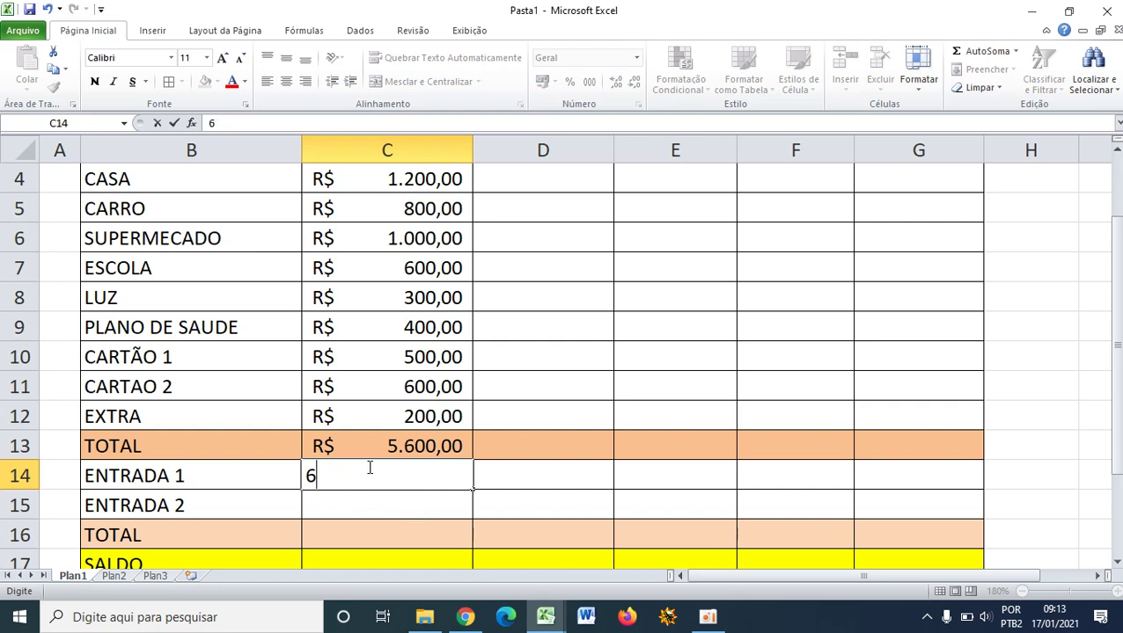
pyautogui.write('5000')
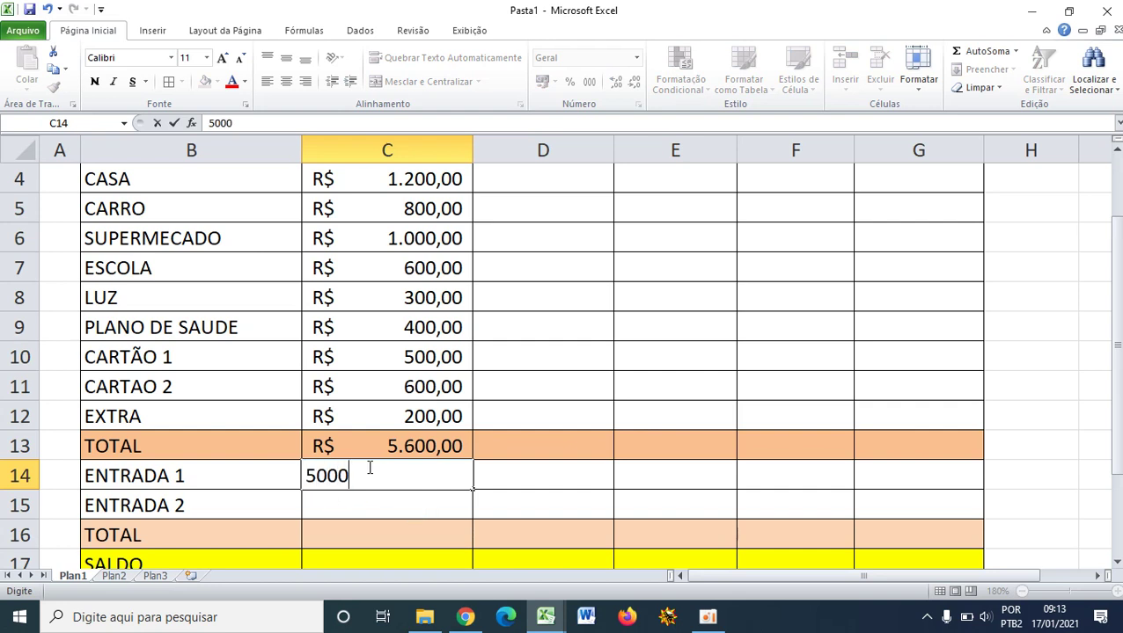
# - Enter 1000 as the FEVEREIRO amount for ENTRADA 2 in cell C15
pyautogui.click(373, 500)
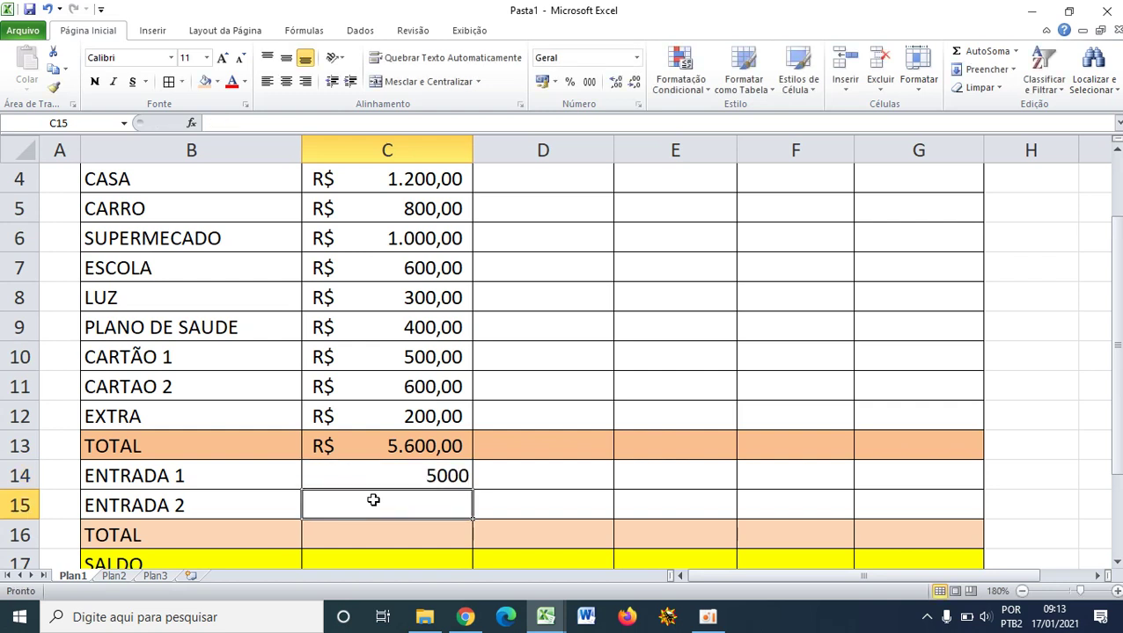
pyautogui.write('10')
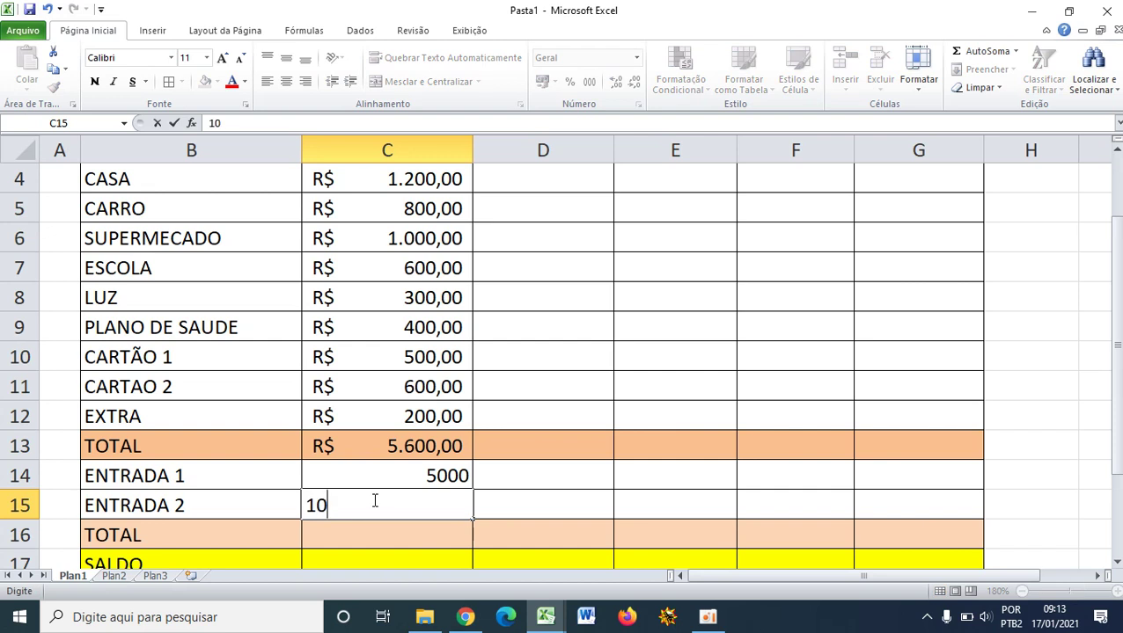
pyautogui.write('00')
pyautogui.click(516, 521)
# - Sum the FEVEREIRO income entries C14:C15 with AutoSum into the income TOTAL cell C16
pyautogui.scroll(-1, 466, 502)
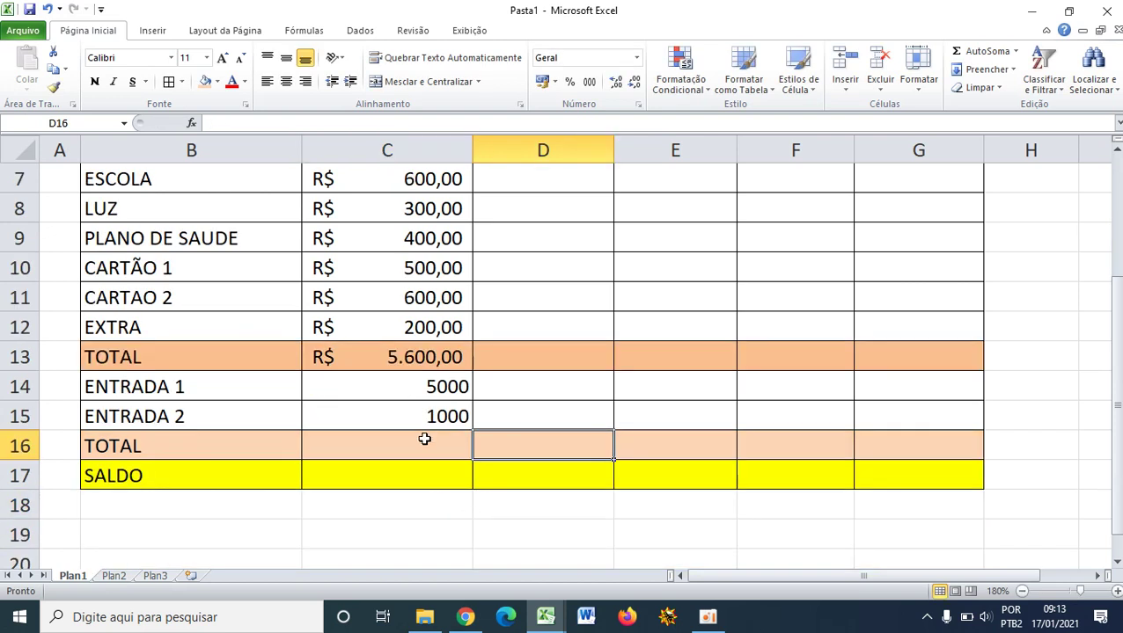
pyautogui.moveTo(424, 439); pyautogui.dragTo(421, 386)
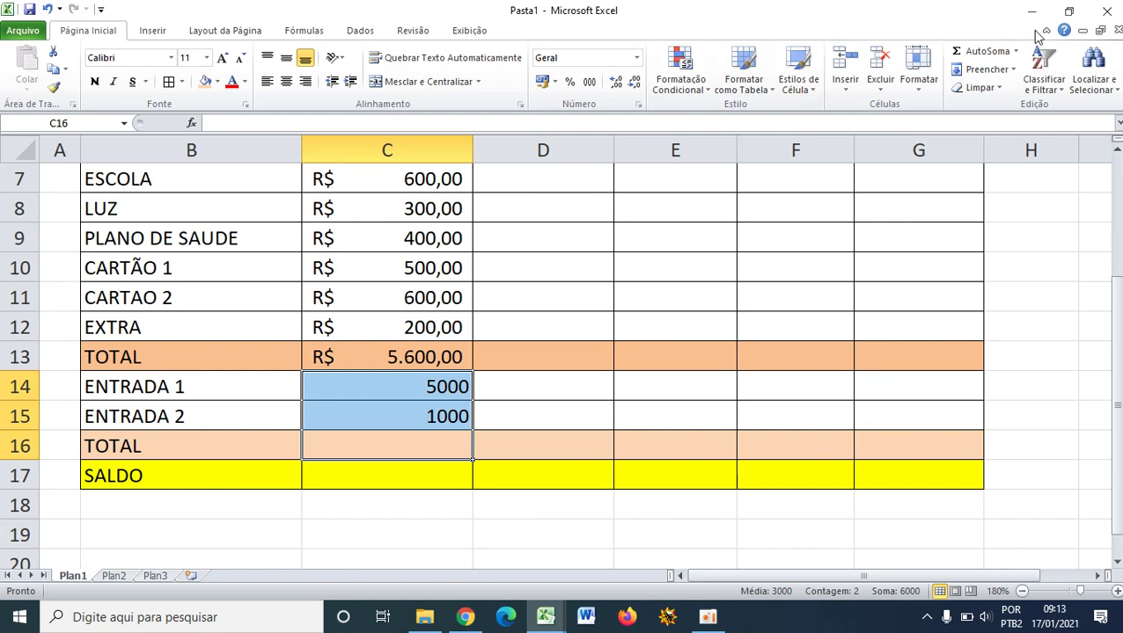
pyautogui.click(980, 51)
pyautogui.click(457, 453)
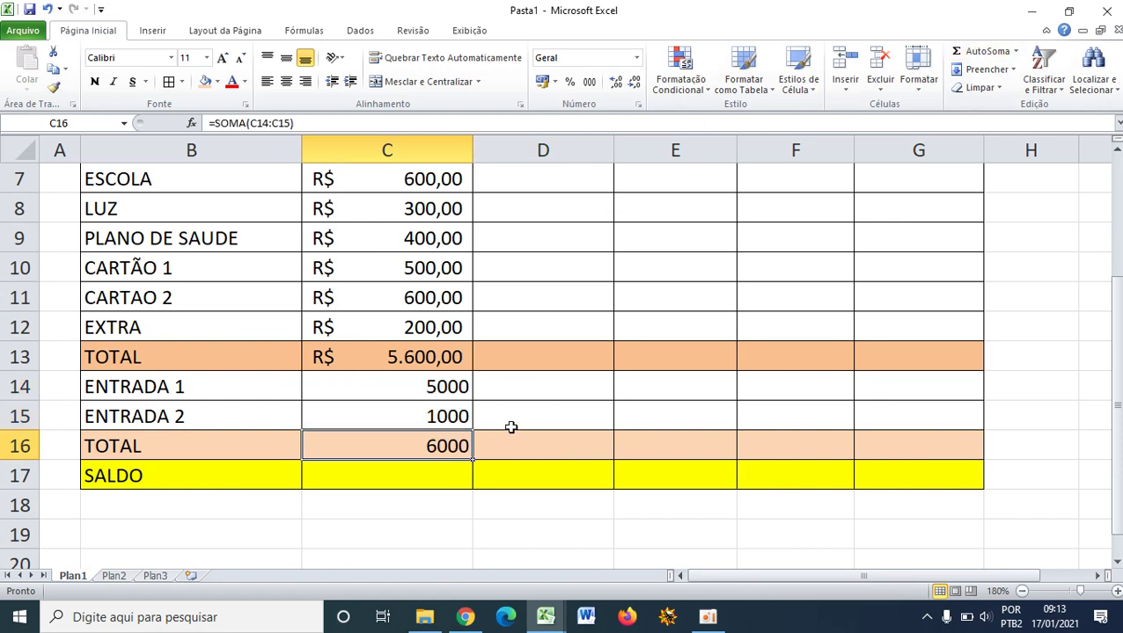
# - Format the FEVEREIRO income amounts and their total in C14:C16 with the accounting format R$ Português (Brasil)
pyautogui.moveTo(441, 393); pyautogui.dragTo(446, 440)
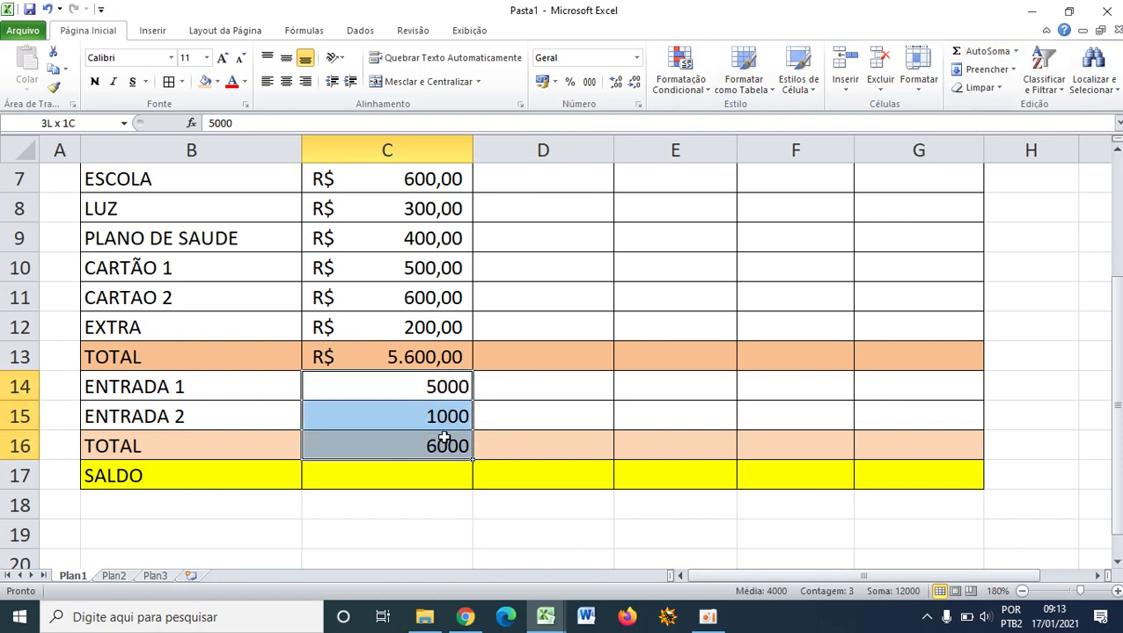
pyautogui.click(554, 80)
pyautogui.click(564, 103)
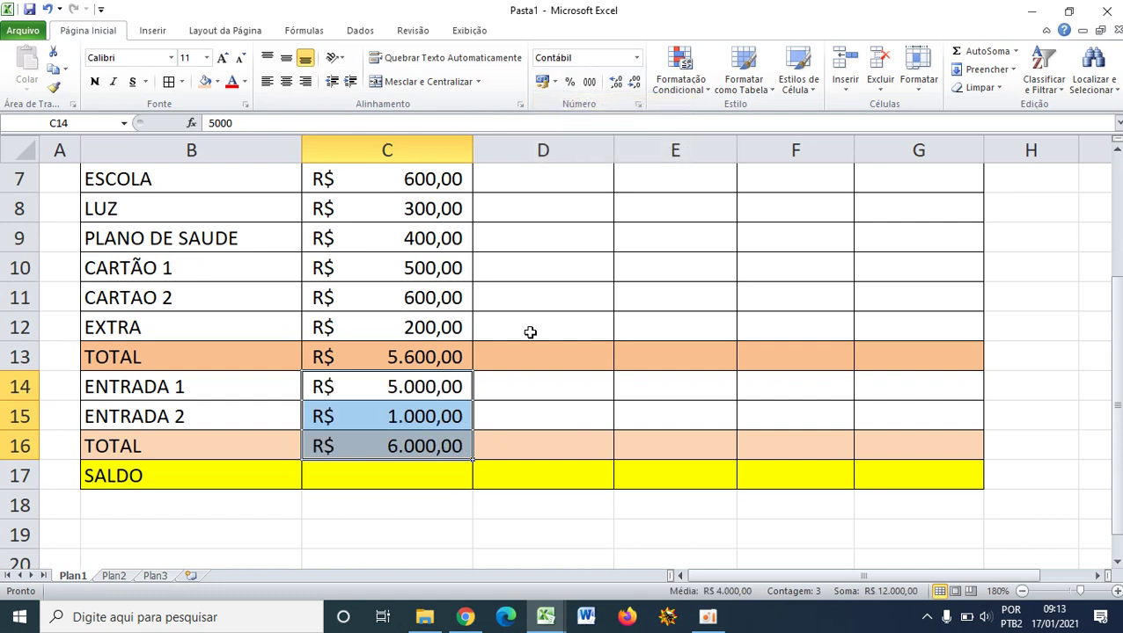
pyautogui.click(536, 381)
# - Calculate the FEVEREIRO SALDO in cell C17 as income total minus expense total with the formula =C16-C13
pyautogui.click(422, 472)
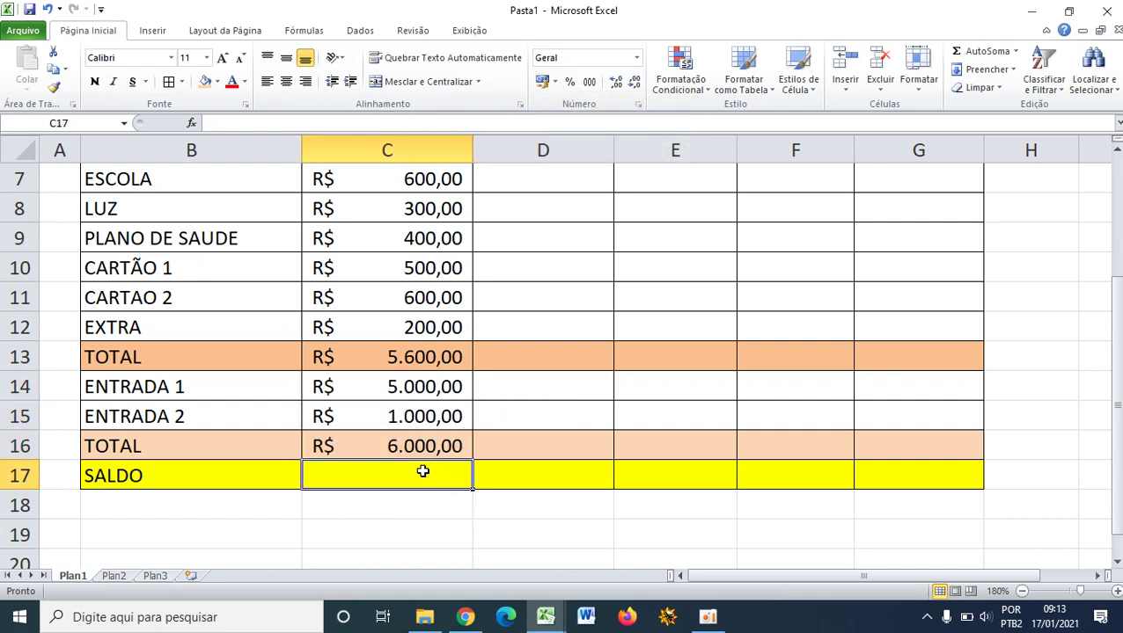
pyautogui.click(395, 339)
pyautogui.click(395, 446)
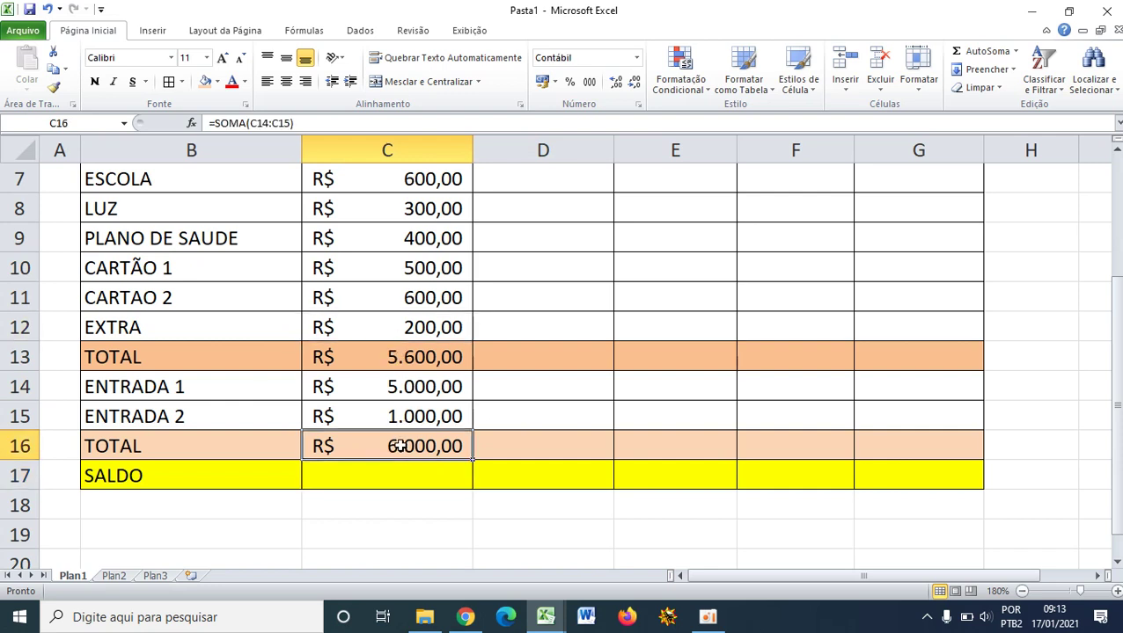
pyautogui.click(389, 365)
pyautogui.click(391, 451)
pyautogui.click(386, 476)
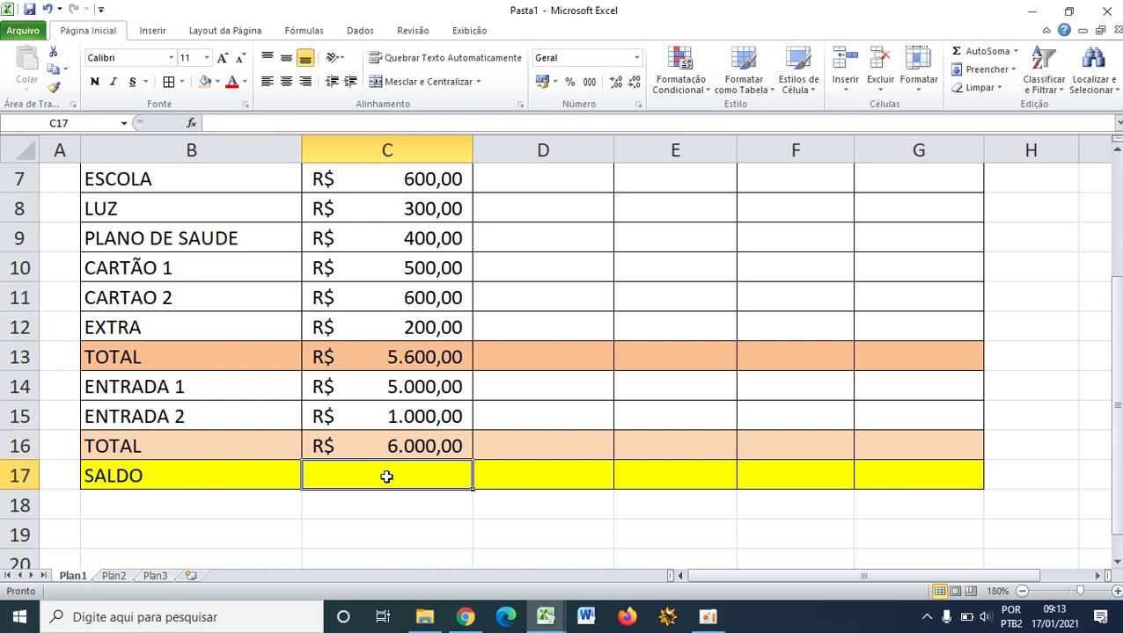
pyautogui.click(315, 119)
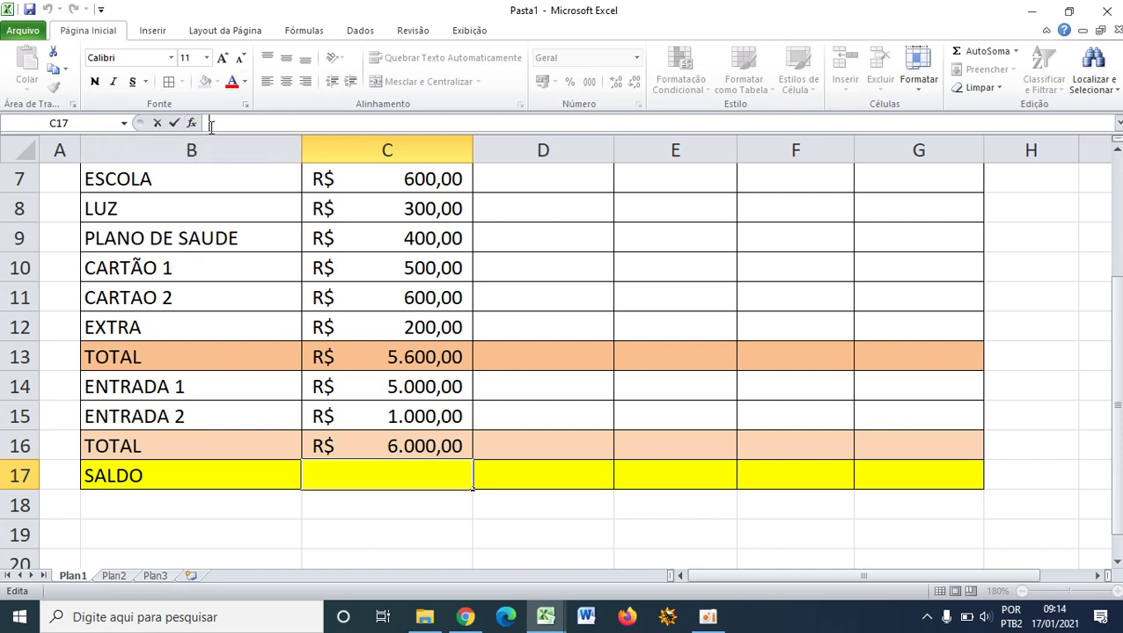
pyautogui.write('=')
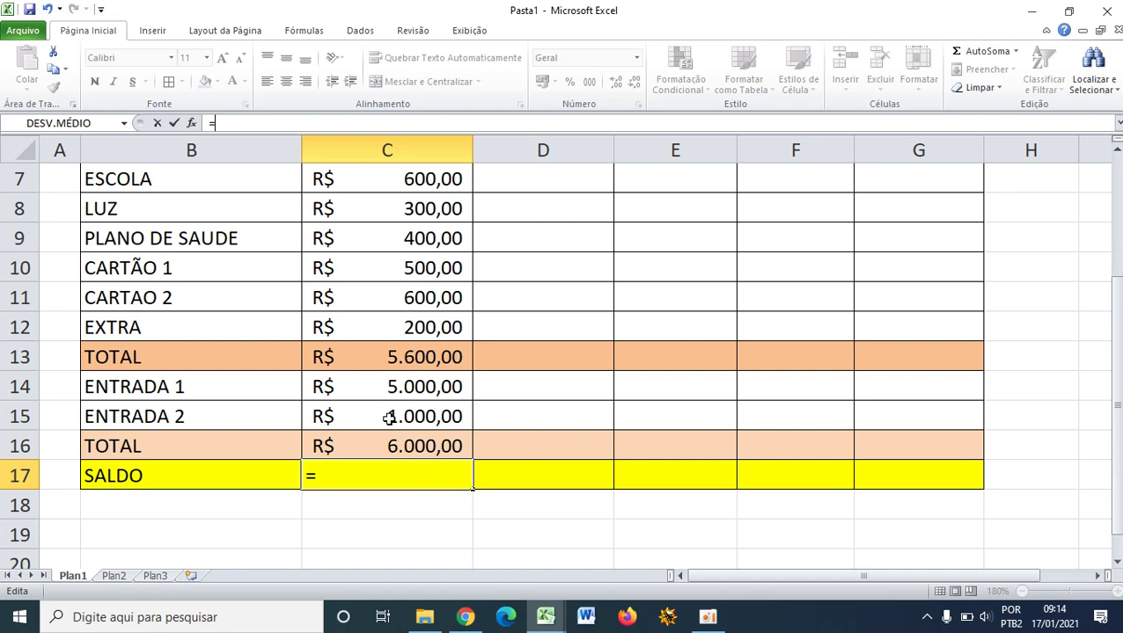
pyautogui.click(400, 444)
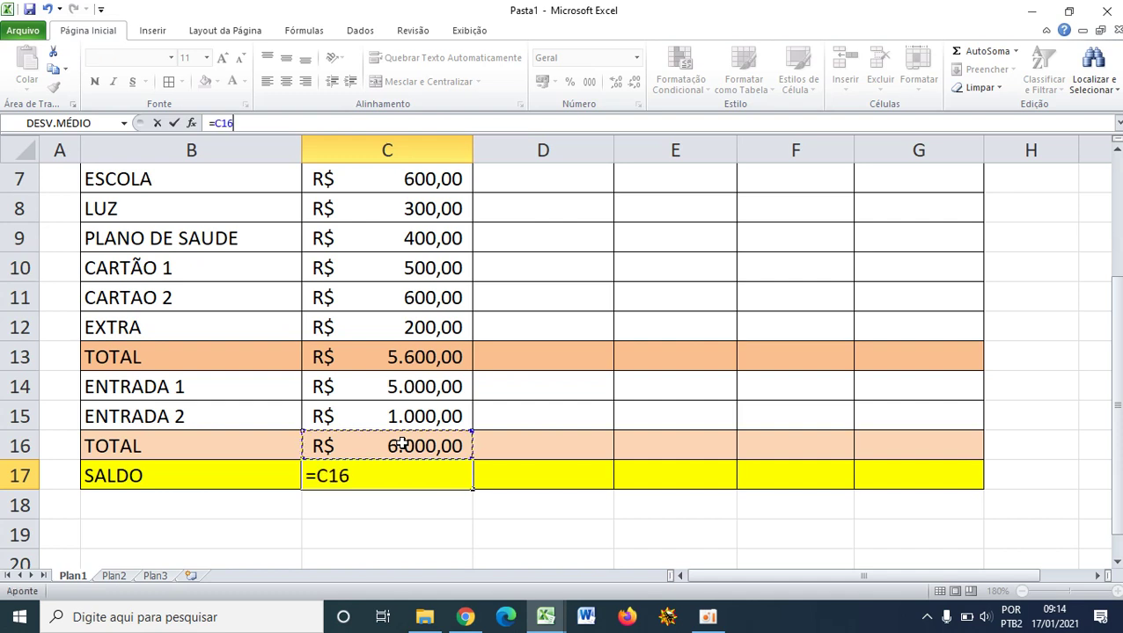
pyautogui.write('-')
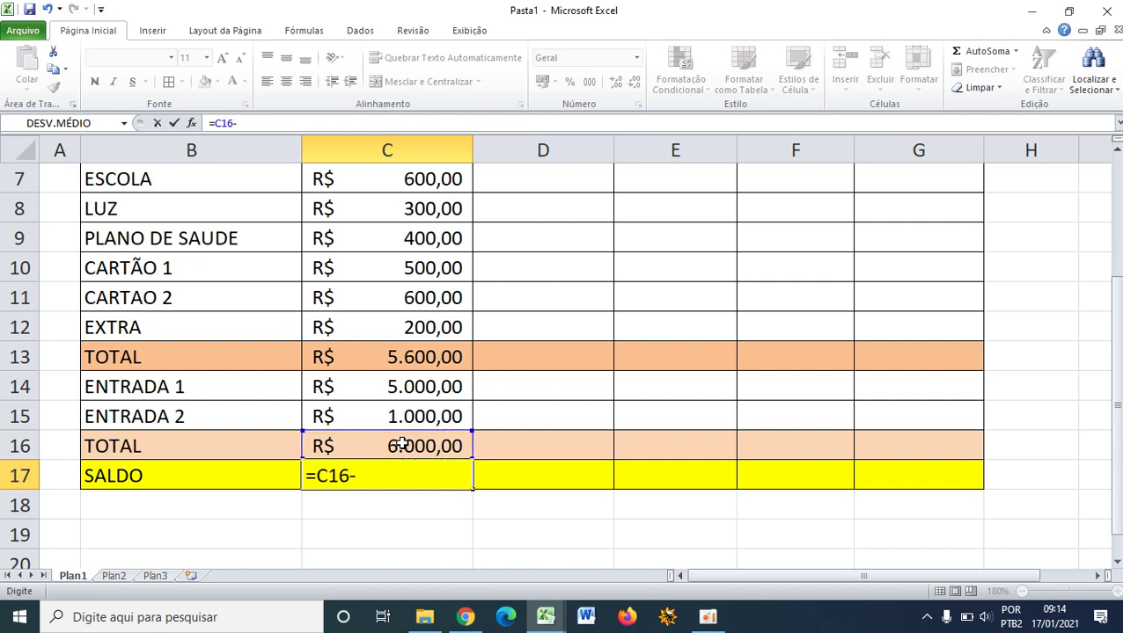
pyautogui.click(440, 354)
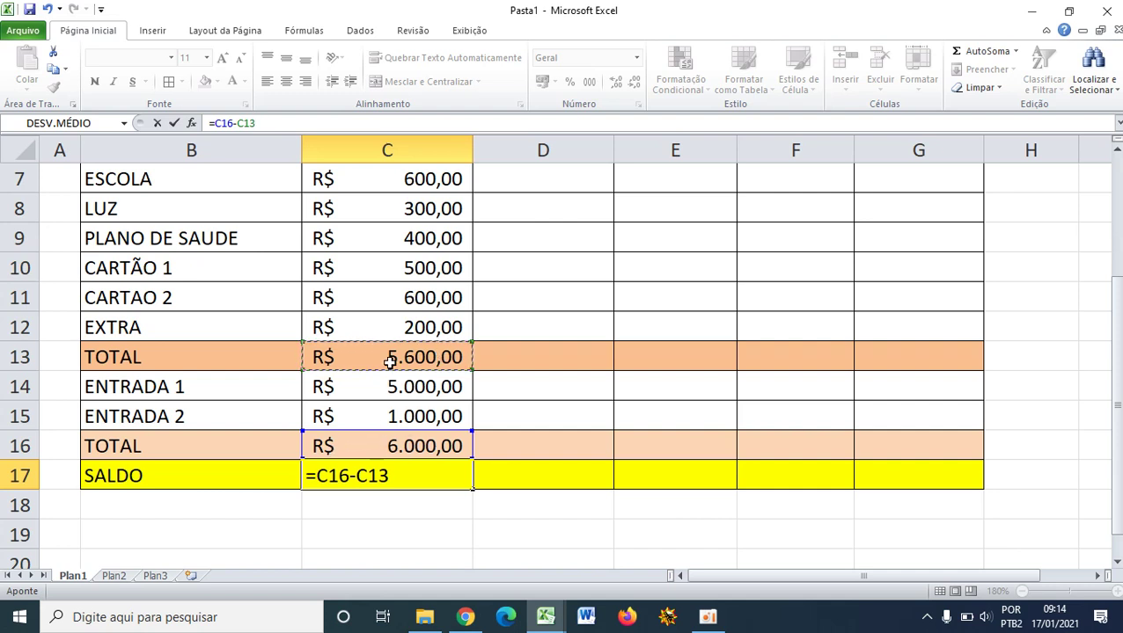
pyautogui.press('Return')
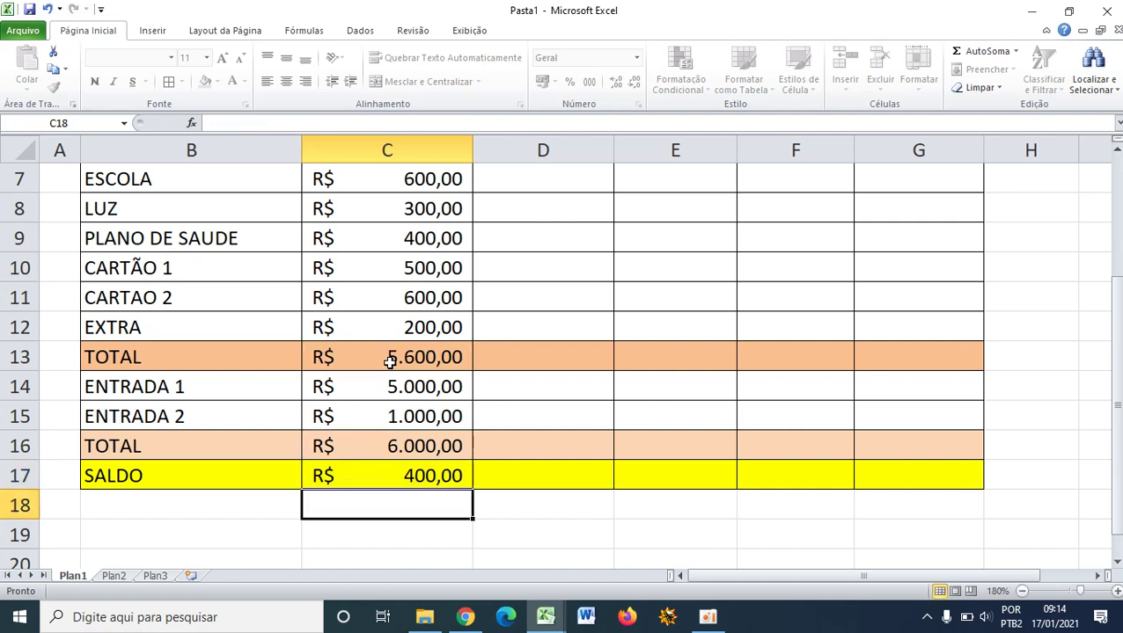
# - Examine the FEVEREIRO SALDO formula in C17 against the income total in C16 and the expense total in C13
pyautogui.click(424, 529)
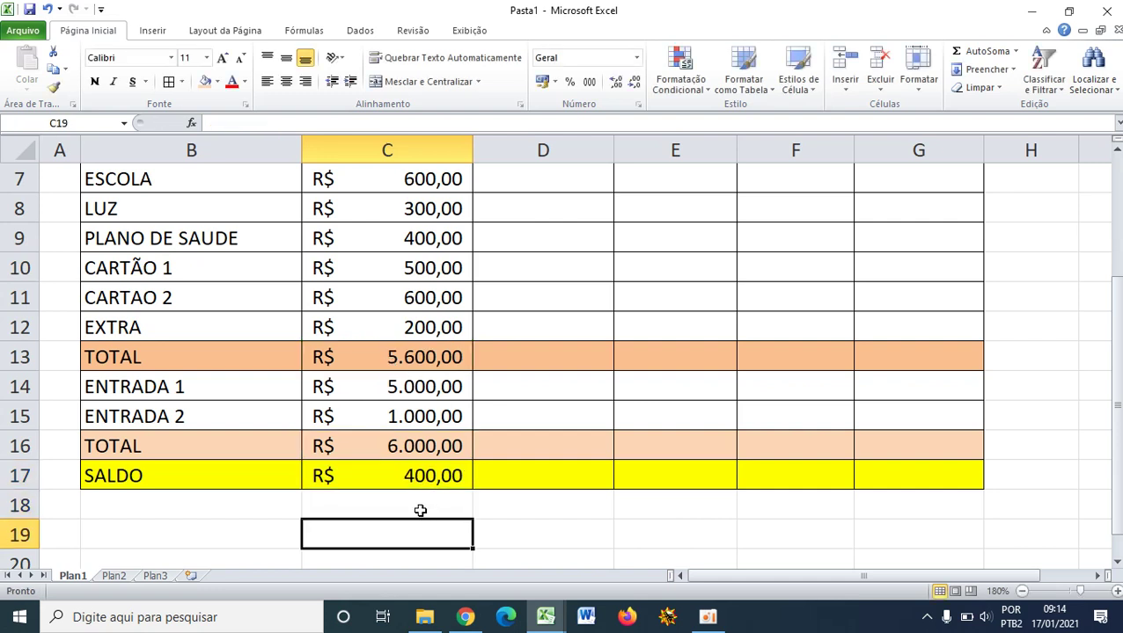
pyautogui.click(407, 454)
pyautogui.click(407, 482)
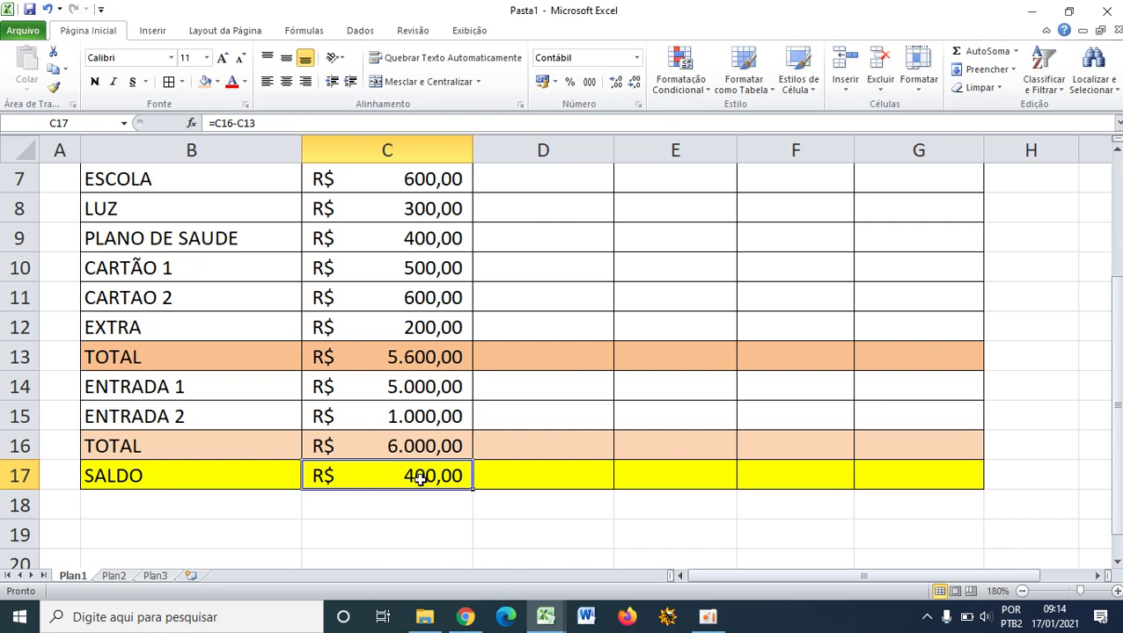
pyautogui.press('Down')
pyautogui.press('Down')
pyautogui.click(417, 480)
pyautogui.click(408, 450)
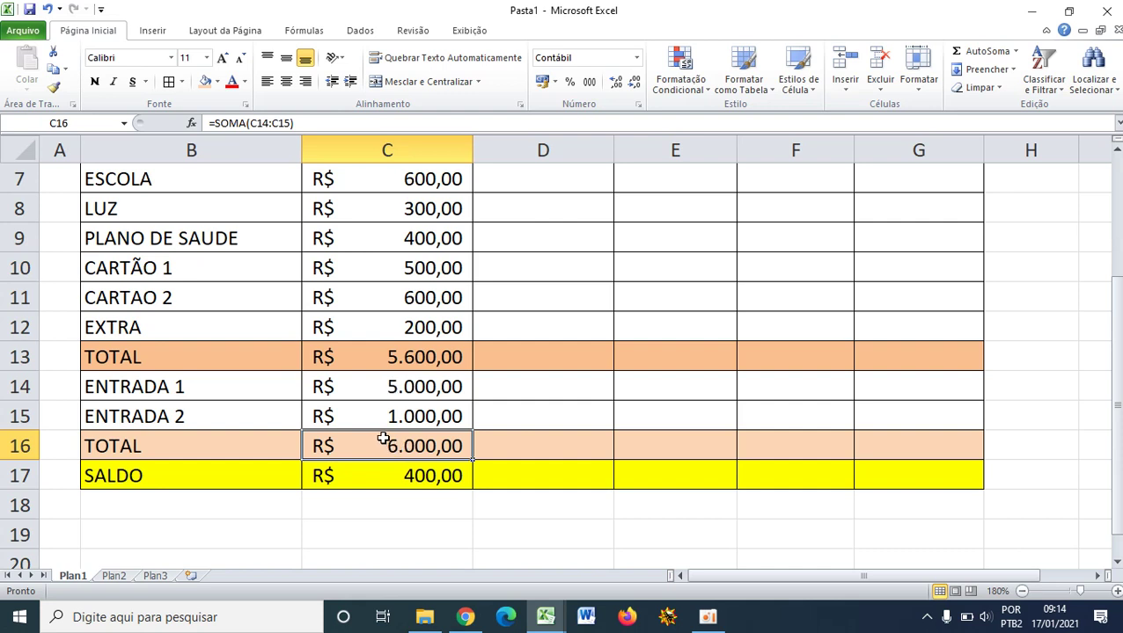
pyautogui.click(390, 360)
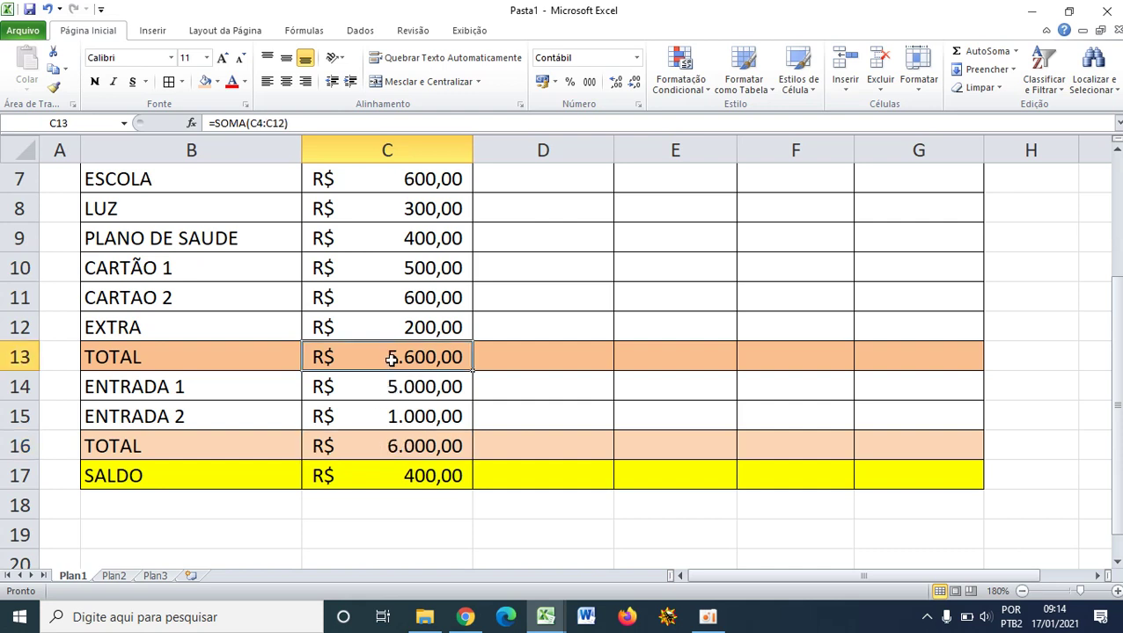
pyautogui.click(408, 444)
pyautogui.click(412, 465)
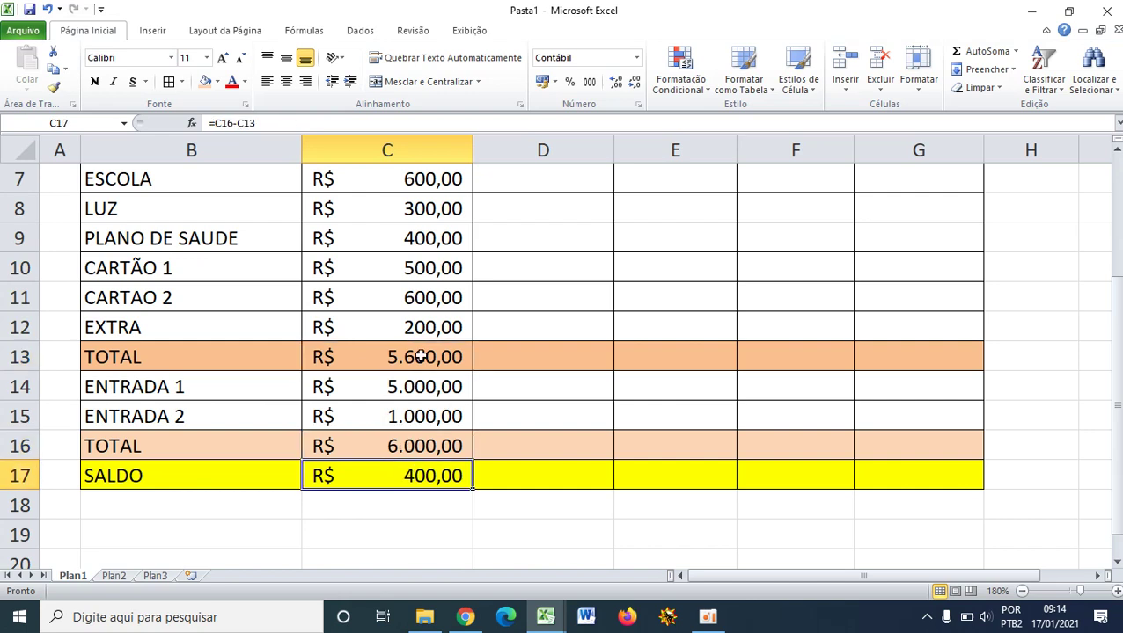
# - Copy the FEVEREIRO expense amounts in C4:C12 into the MARÇO column, starting at cell D4
pyautogui.scroll(1, 422, 356)
pyautogui.scroll(1, 445, 363)
pyautogui.moveTo(427, 279); pyautogui.dragTo(441, 517)
pyautogui.hotkey('ctrl', 'c')
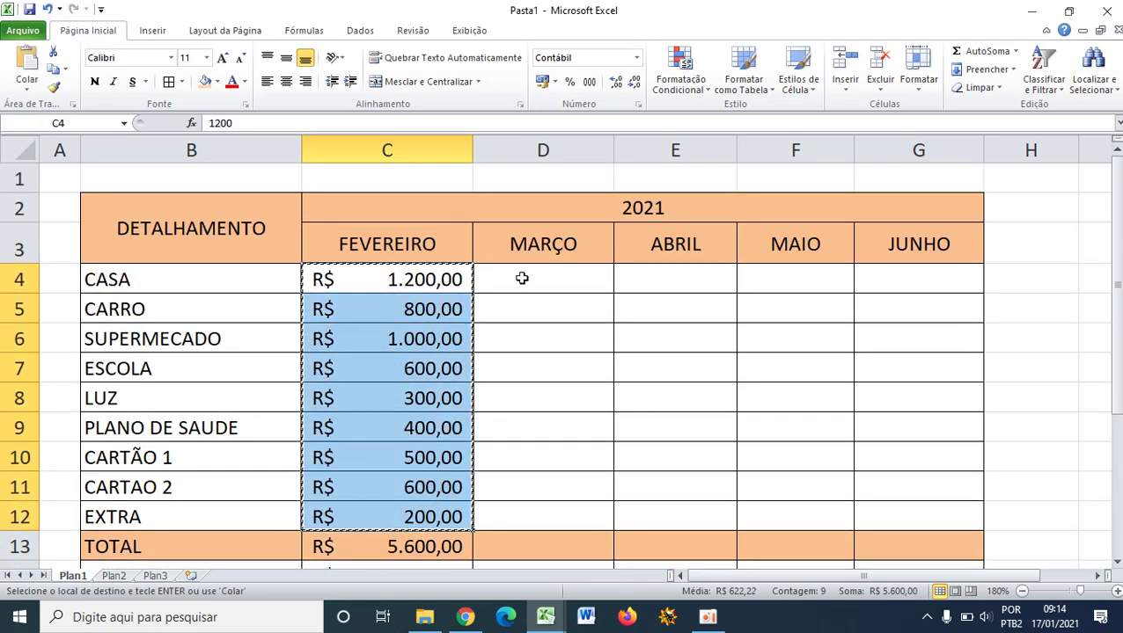
pyautogui.click(522, 278)
pyautogui.hotkey('ctrl', 'v')
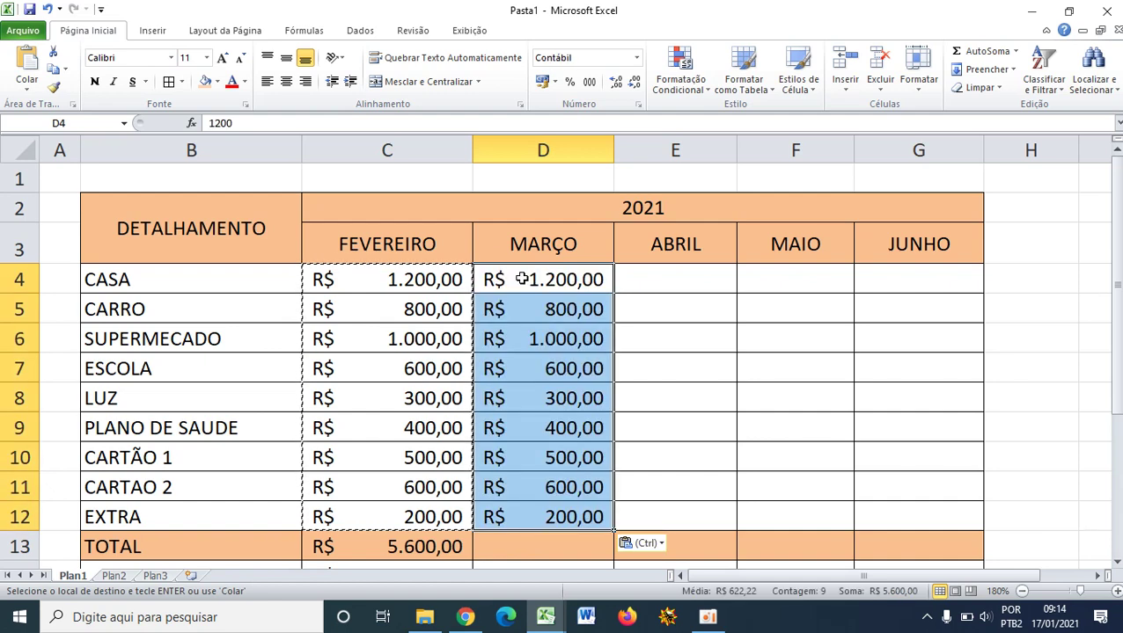
pyautogui.click(639, 282)
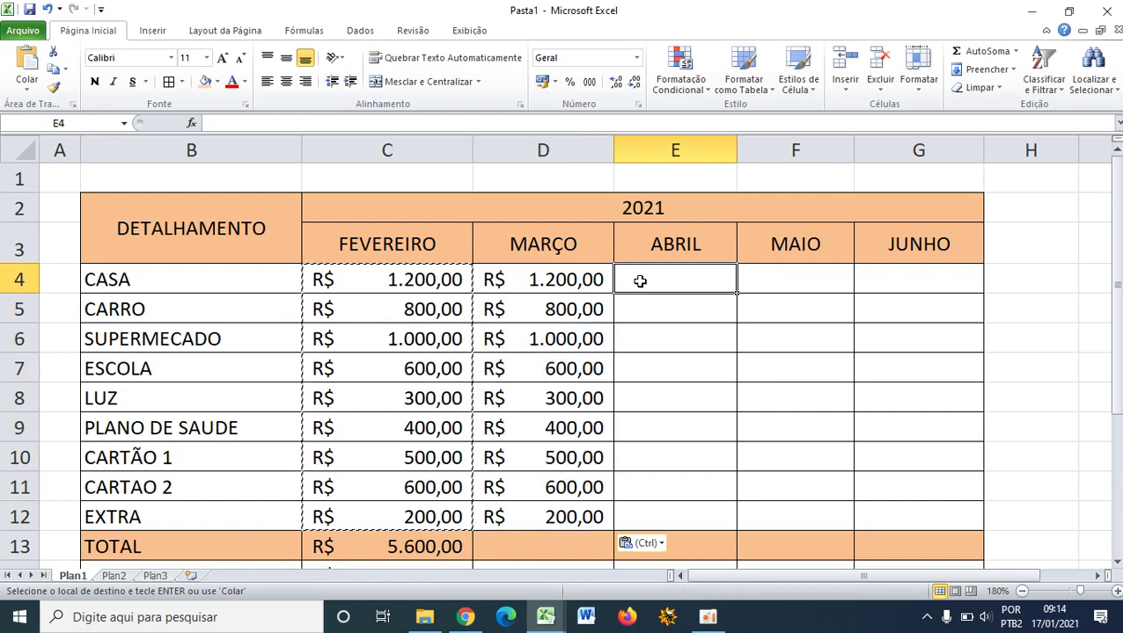
# - Paste the copied FEVEREIRO expense amounts into the ABRIL, MAIO and JUNHO columns from row 4, and widen column F to fit its amounts
pyautogui.hotkey('ctrl', 'v')
pyautogui.click(761, 279)
pyautogui.hotkey('ctrl', 'v')
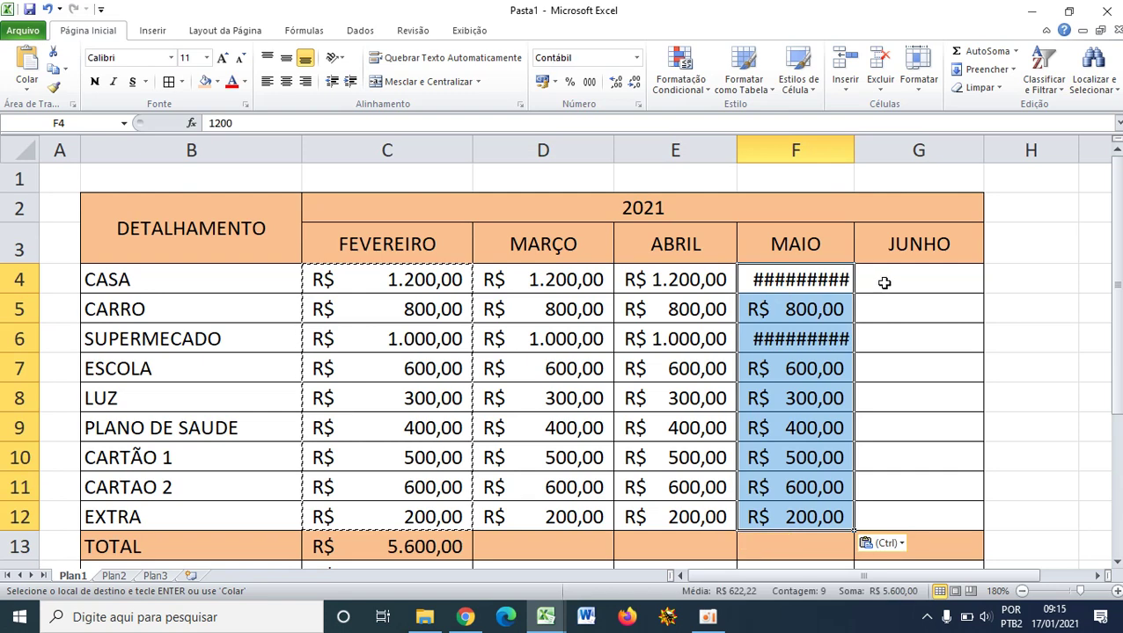
pyautogui.click(881, 281)
pyautogui.hotkey('ctrl', 'v')
pyautogui.moveTo(853, 150)
pyautogui.mouseDown()
pyautogui.moveTo(867, 143)
pyautogui.moveTo(868, 164)
pyautogui.mouseUp()
pyautogui.click(792, 359)
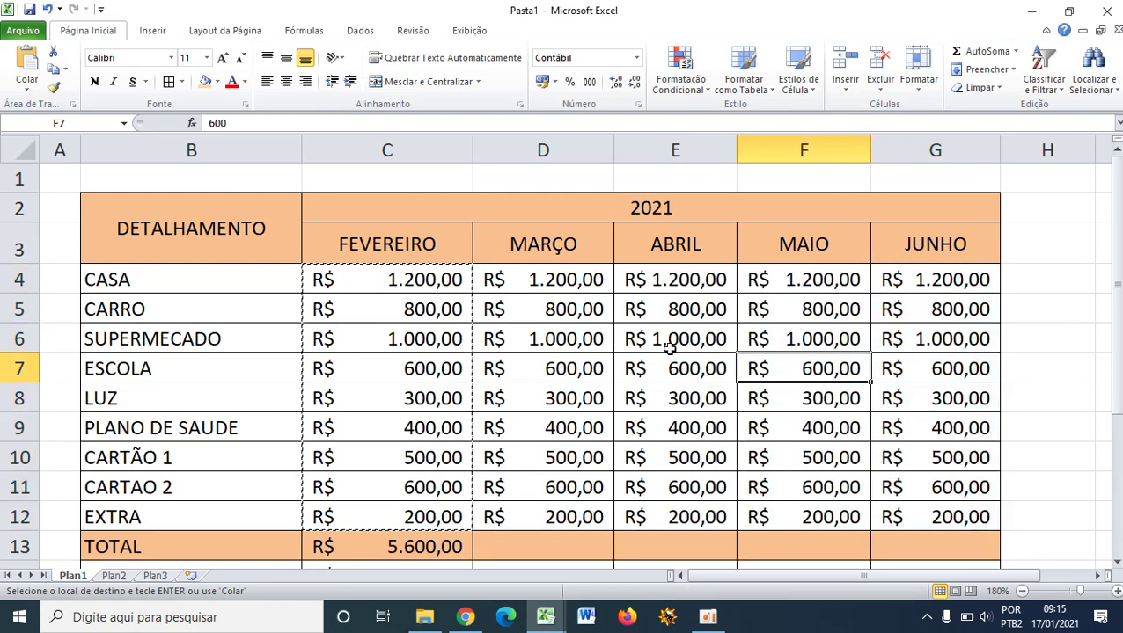
# - Set the MARÇO SUPERMECADO amount in cell D6 to 900
pyautogui.click(552, 315)
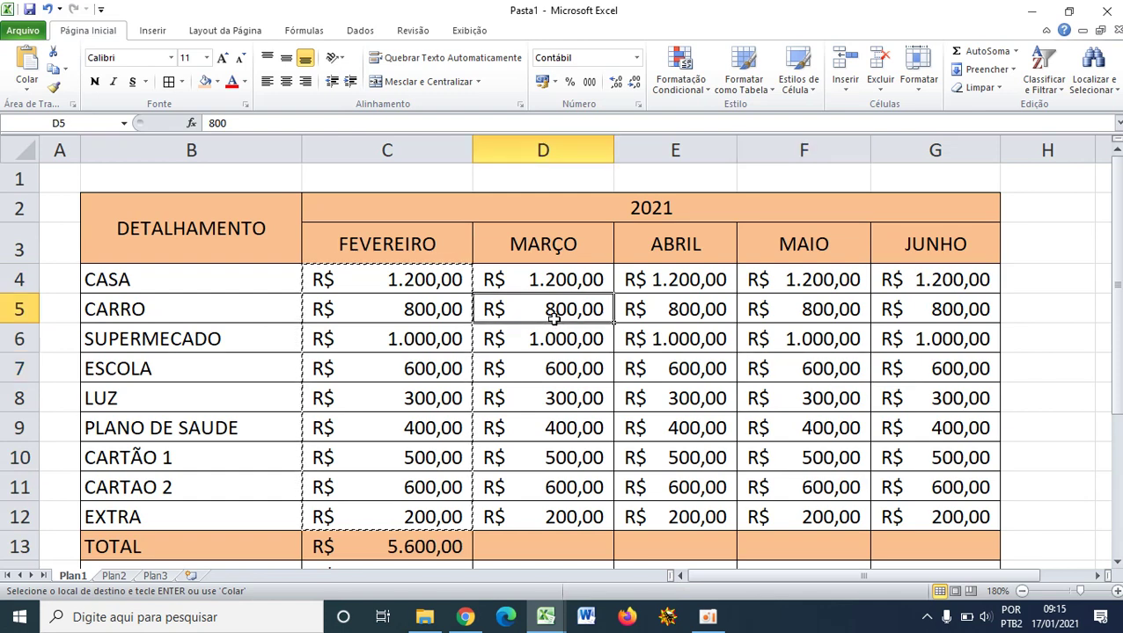
pyautogui.moveTo(586, 378); pyautogui.dragTo(581, 400)
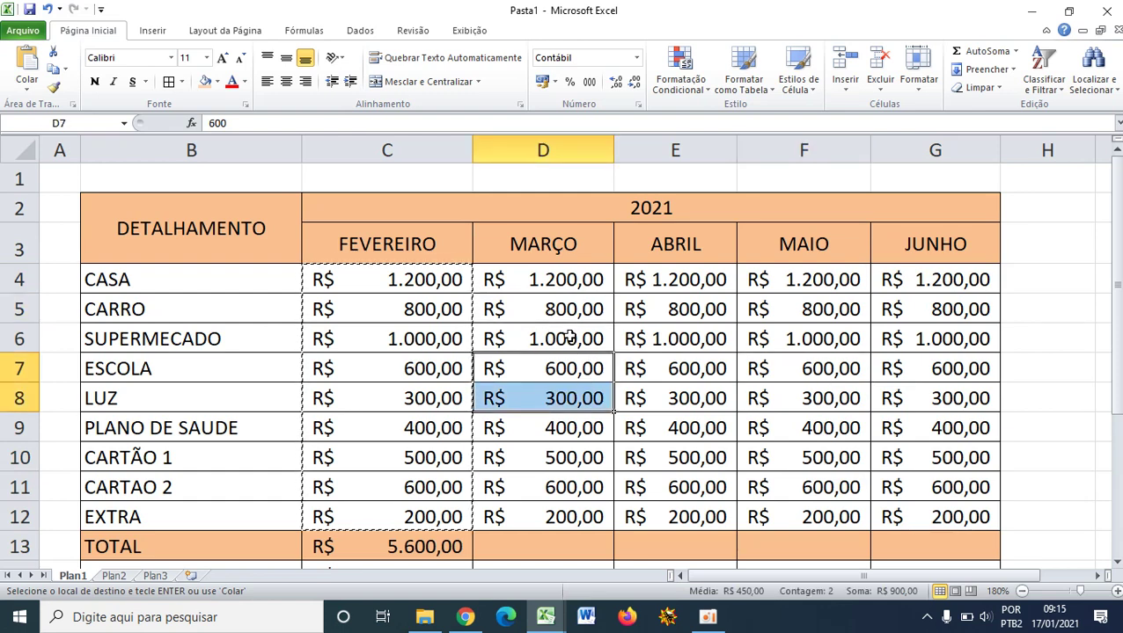
pyautogui.click(570, 337)
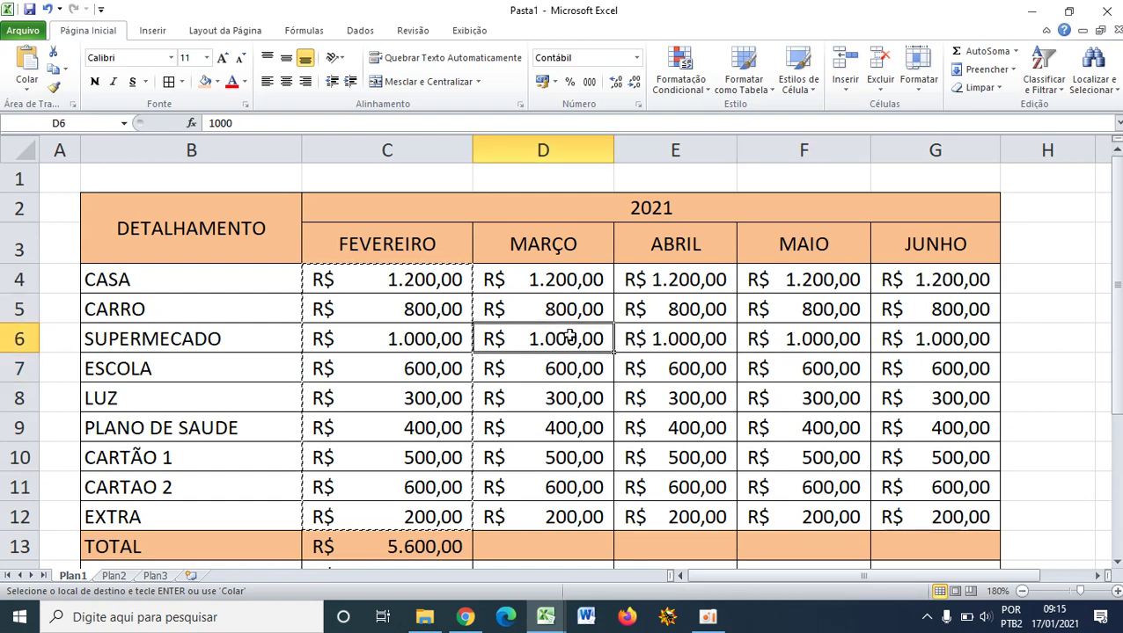
pyautogui.write('900')
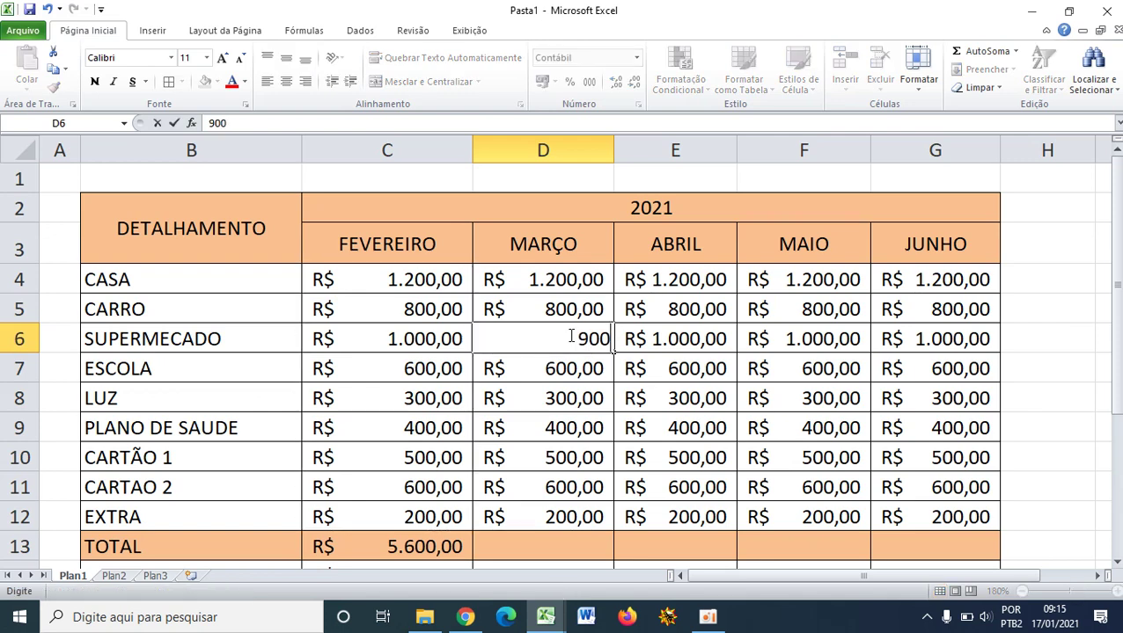
pyautogui.click(560, 419)
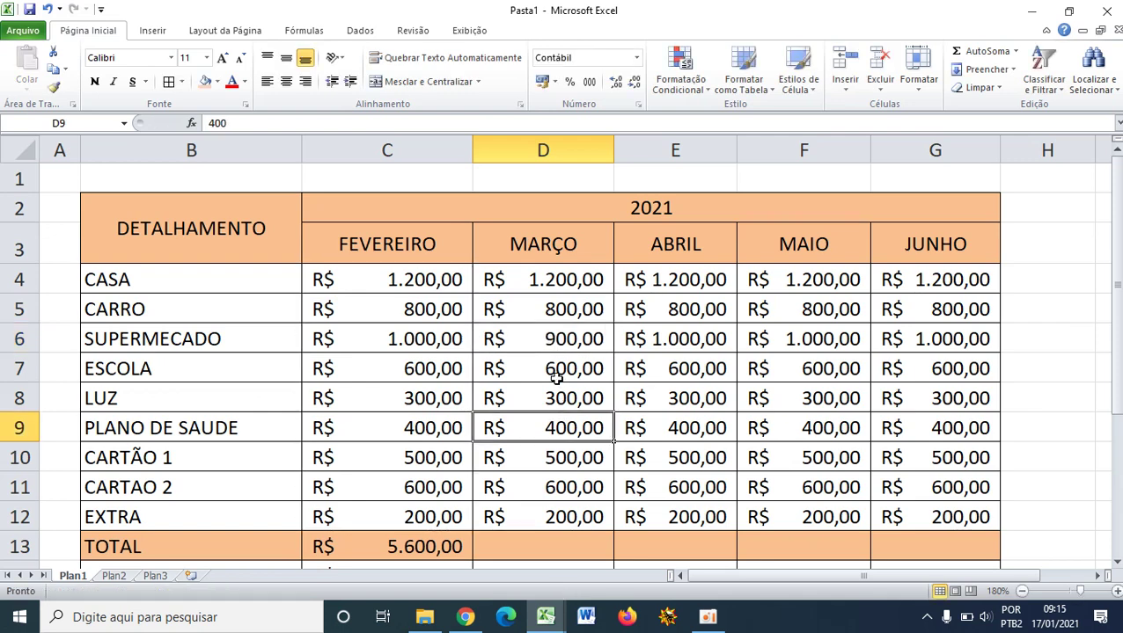
# - Set the MARÇO amounts for LUZ in D8 to 350 and PLANO DE SAUDE in D9 to 450
pyautogui.click(580, 398)
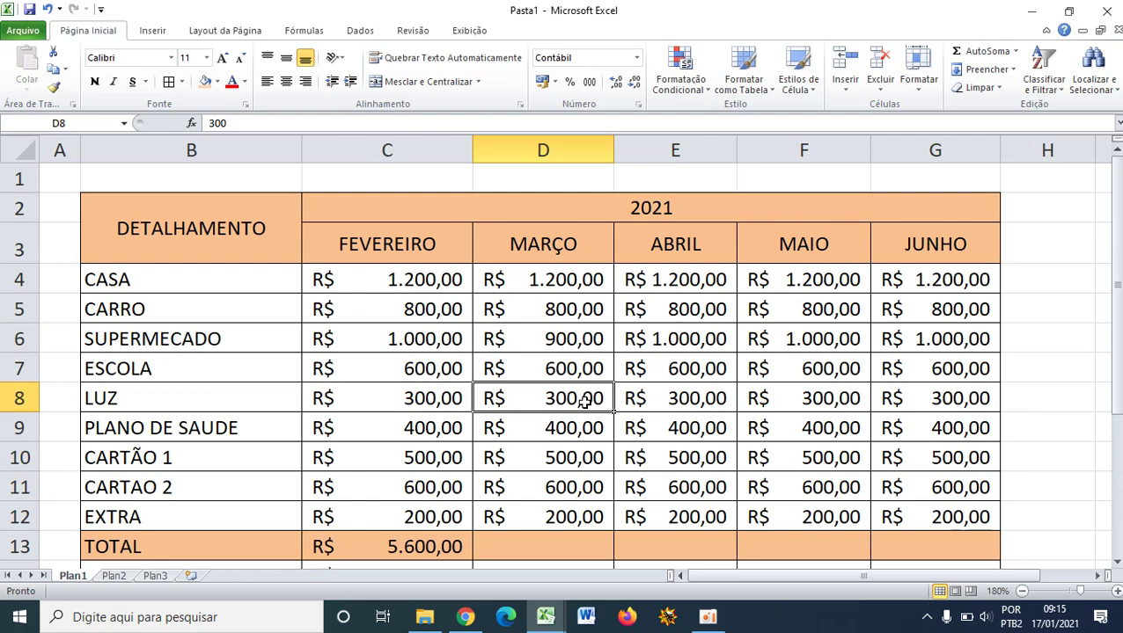
pyautogui.write('35')
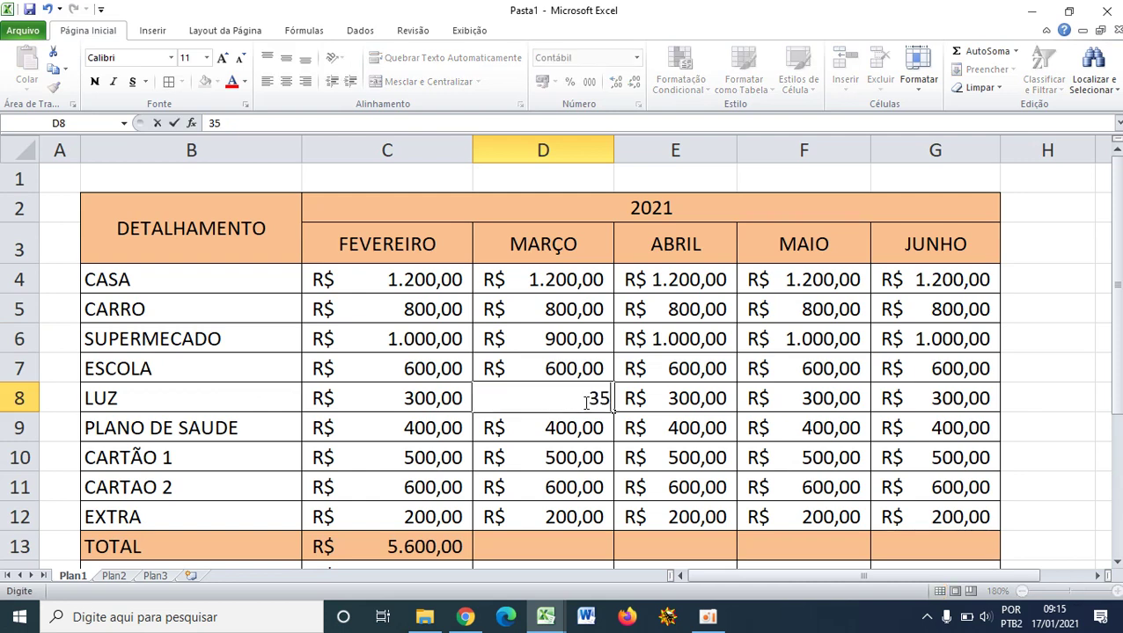
pyautogui.write('0')
pyautogui.click(577, 474)
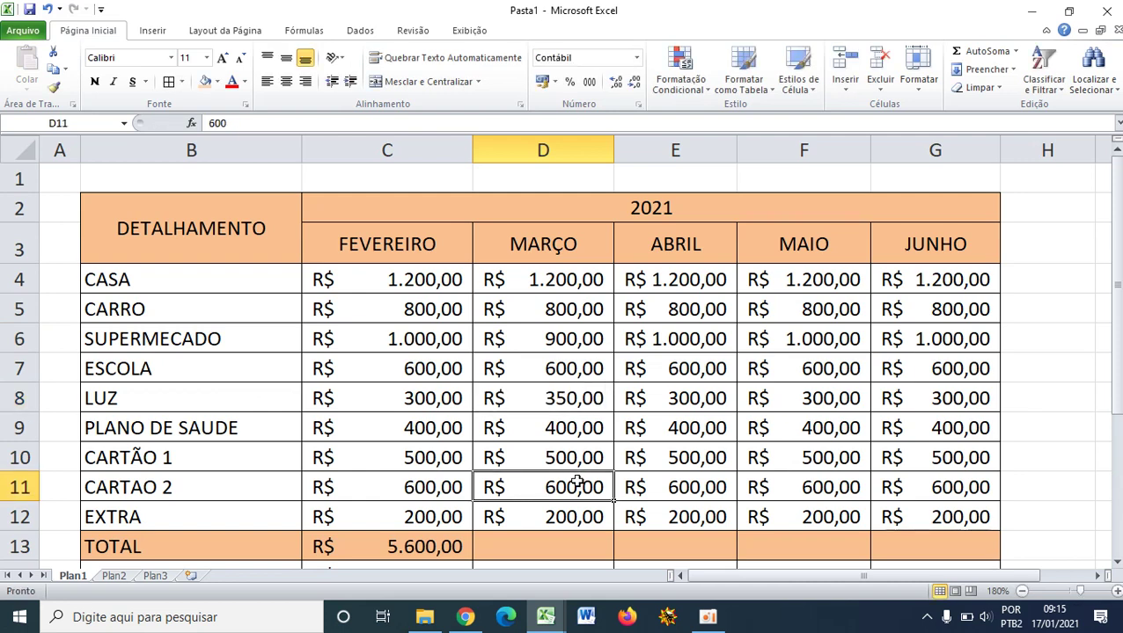
pyautogui.click(571, 426)
pyautogui.write('450')
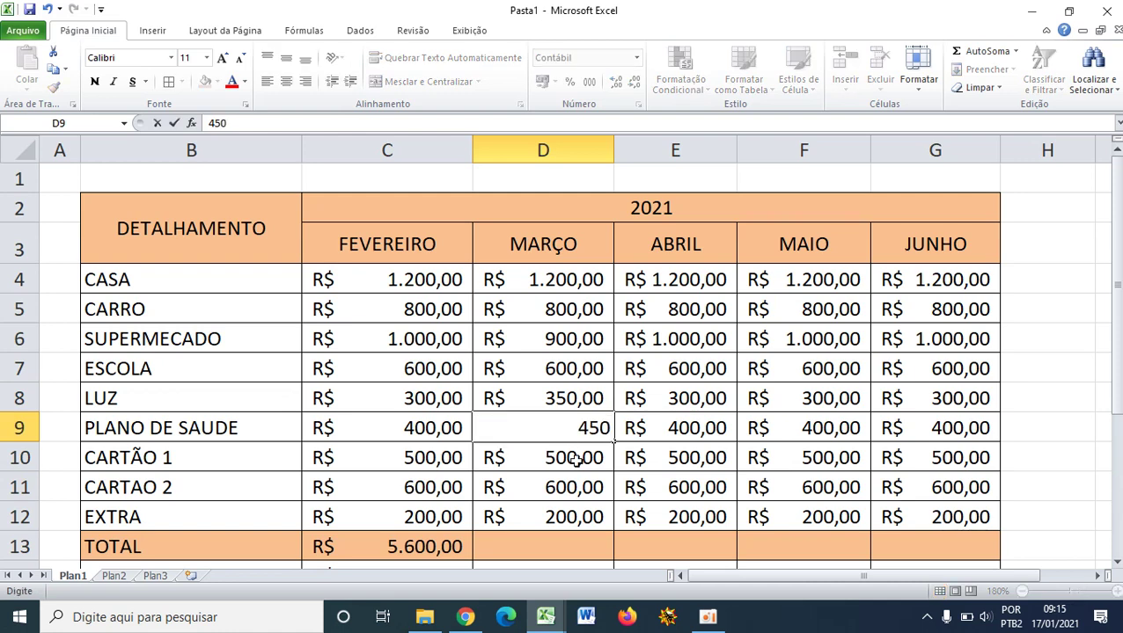
pyautogui.click(572, 511)
# - Set the MARÇO amounts for CARTÃO 1 in D10 to 600 and CARTAO 2 in D11 to 700
pyautogui.click(575, 457)
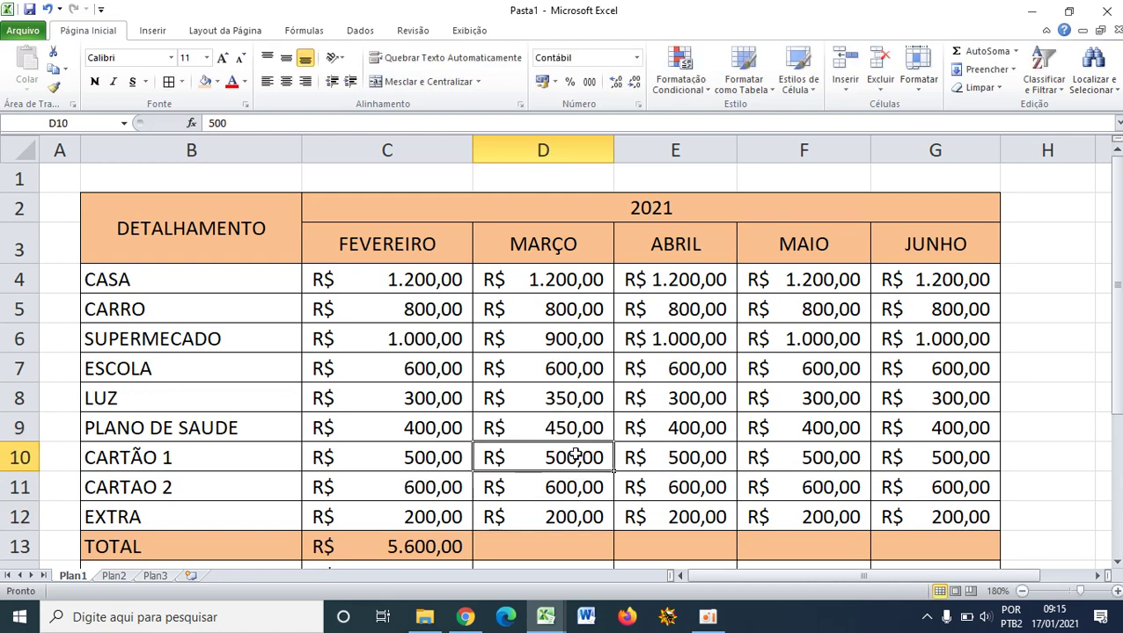
pyautogui.write('600')
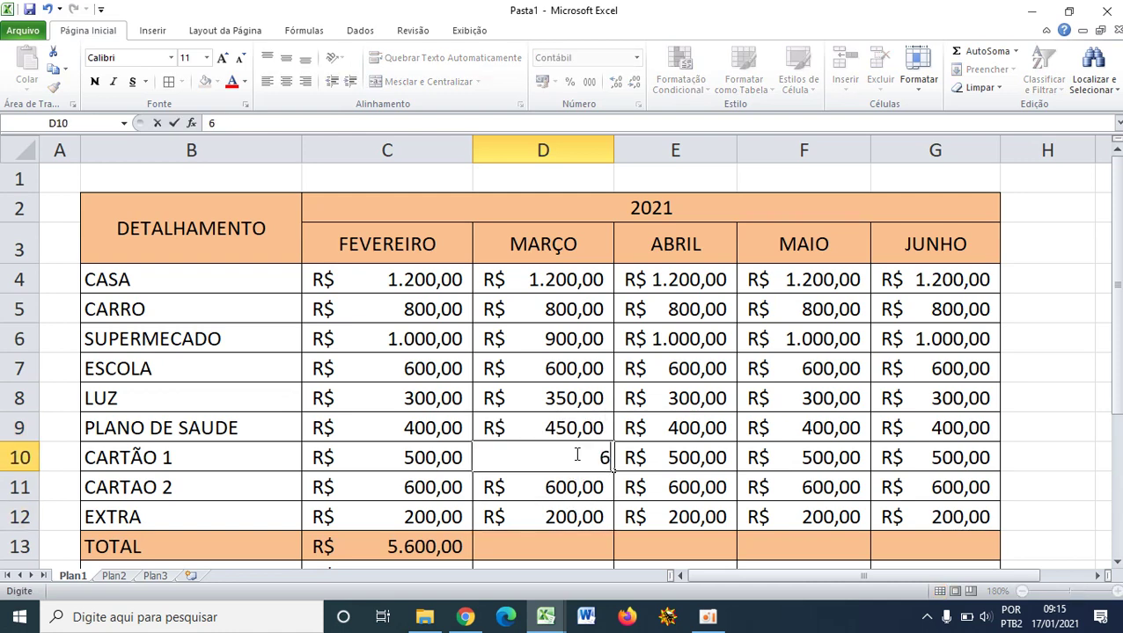
pyautogui.click(561, 486)
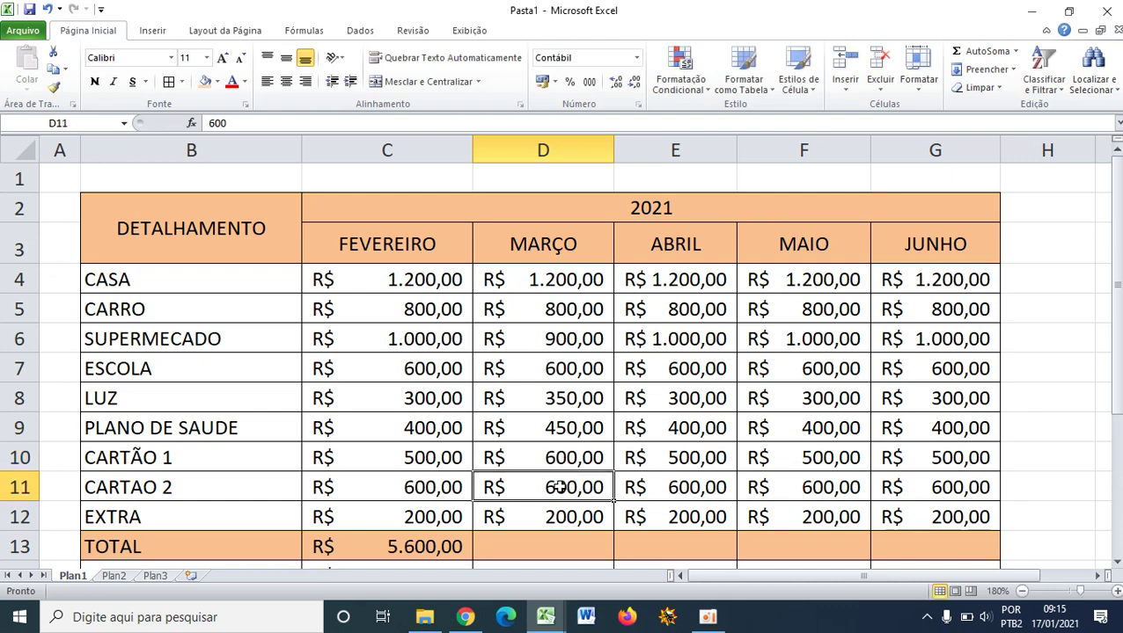
pyautogui.write('700')
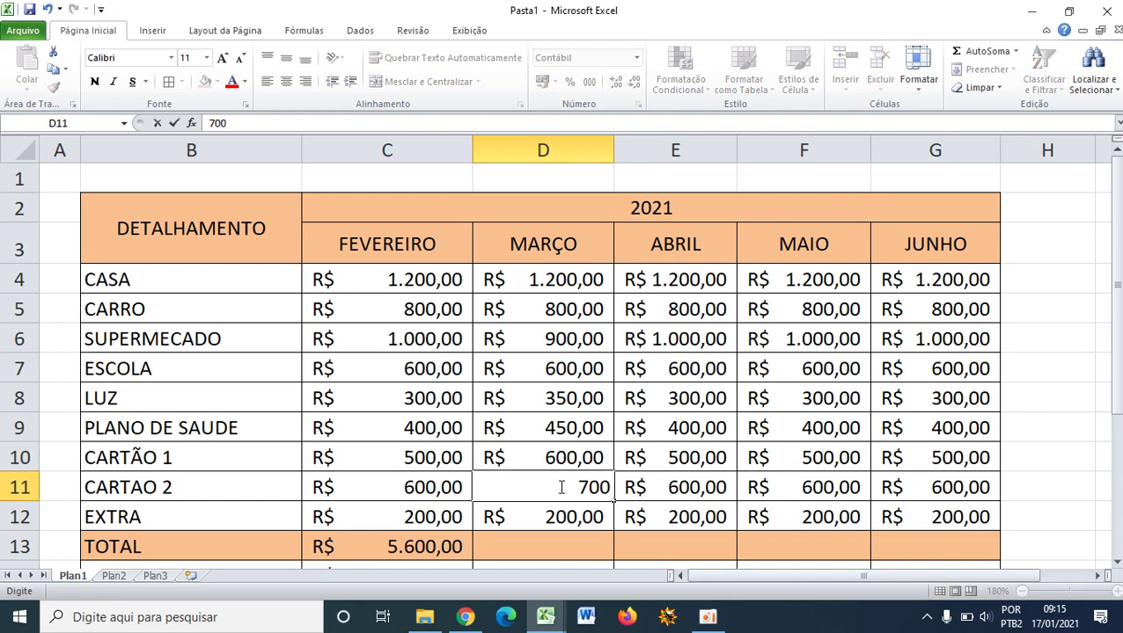
pyautogui.click(596, 453)
# - Set the MARÇO EXTRA amount in cell D12 to 400
pyautogui.scroll(-1, 601, 450)
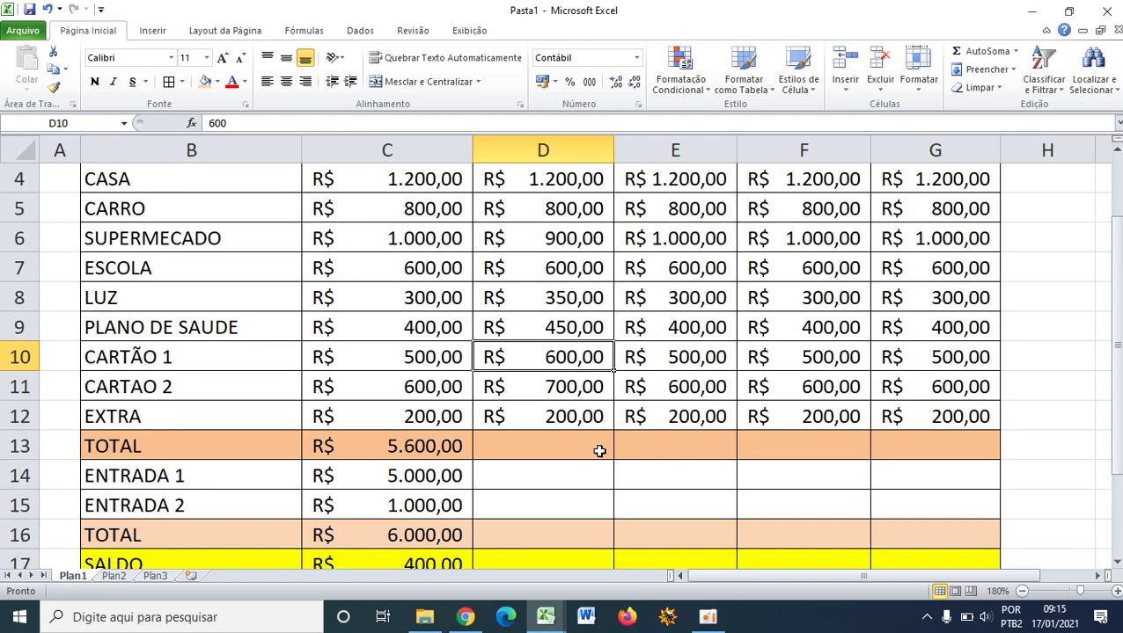
pyautogui.click(593, 414)
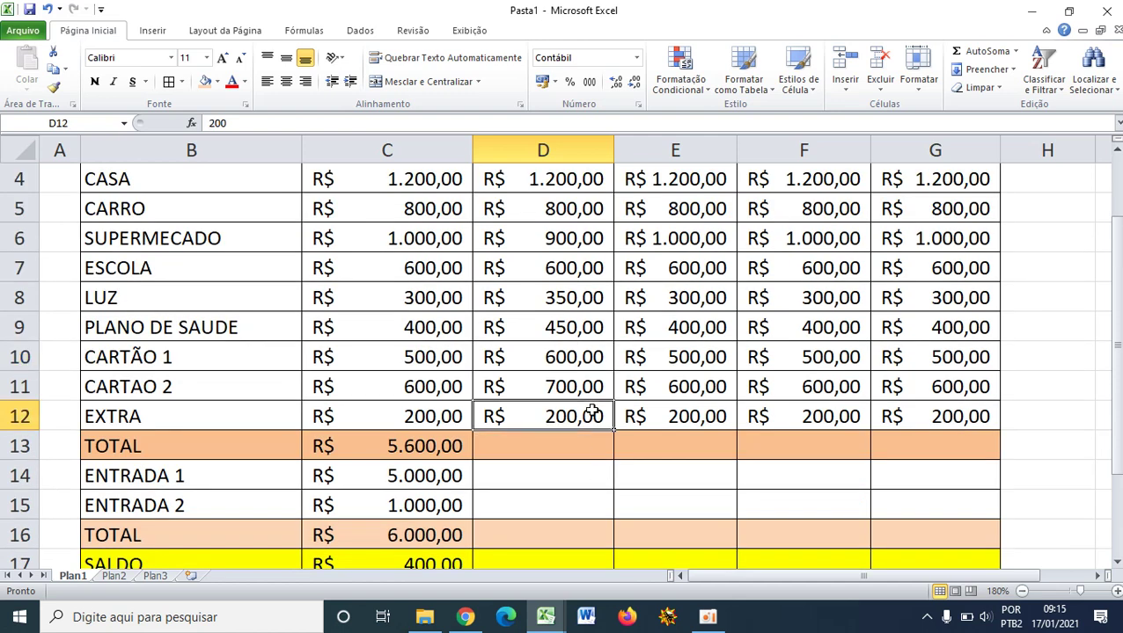
pyautogui.write('400')
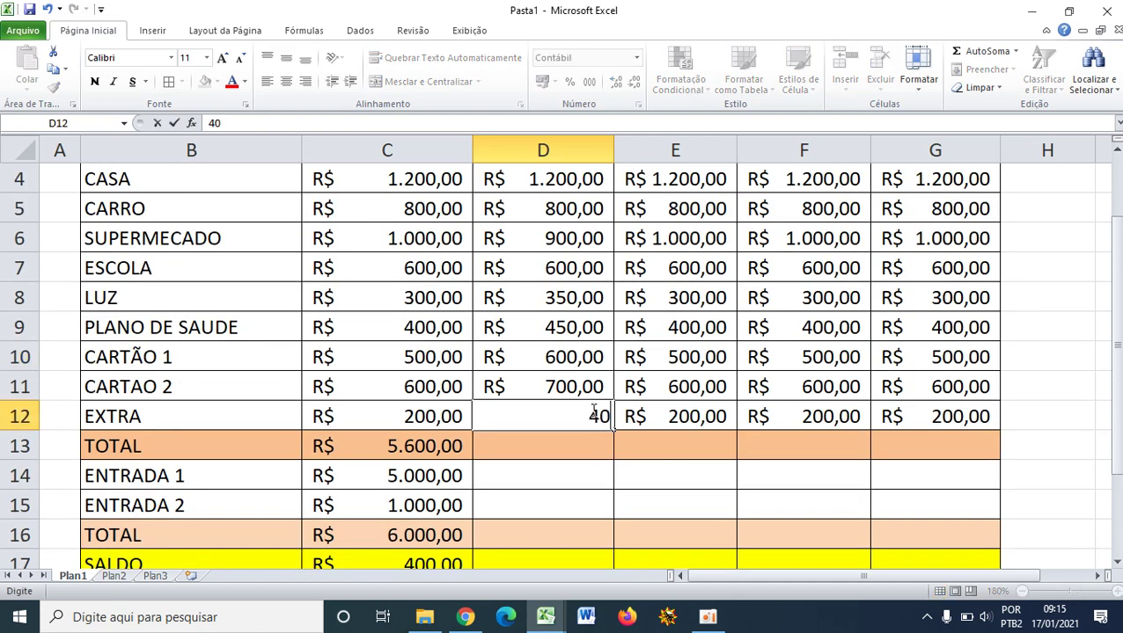
pyautogui.click(621, 406)
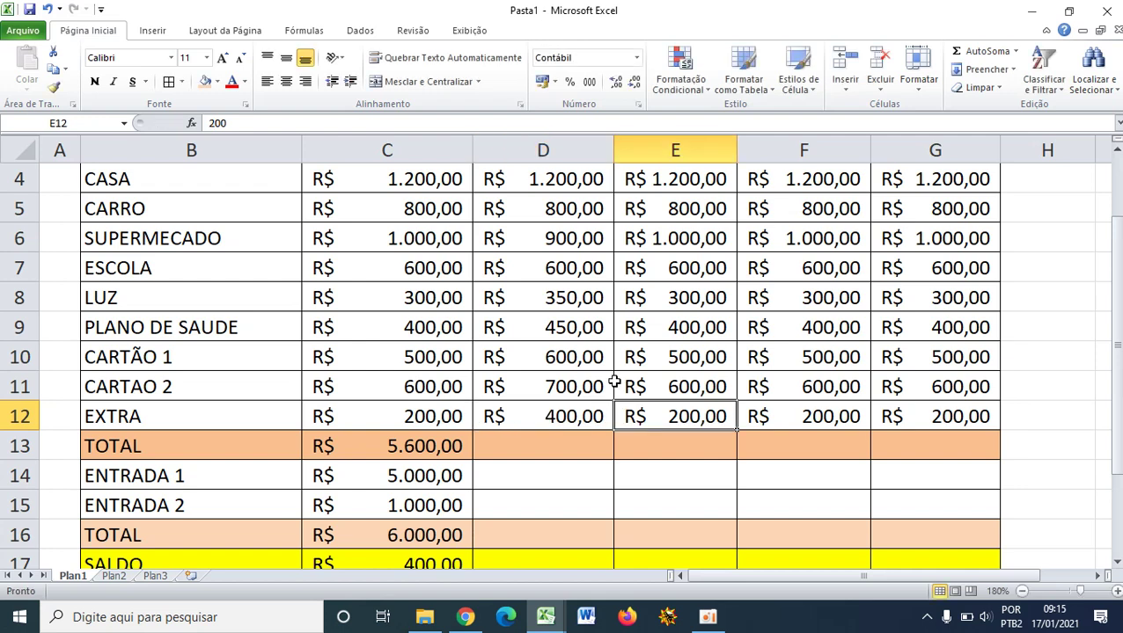
pyautogui.scroll(-1, 604, 382)
pyautogui.click(569, 350)
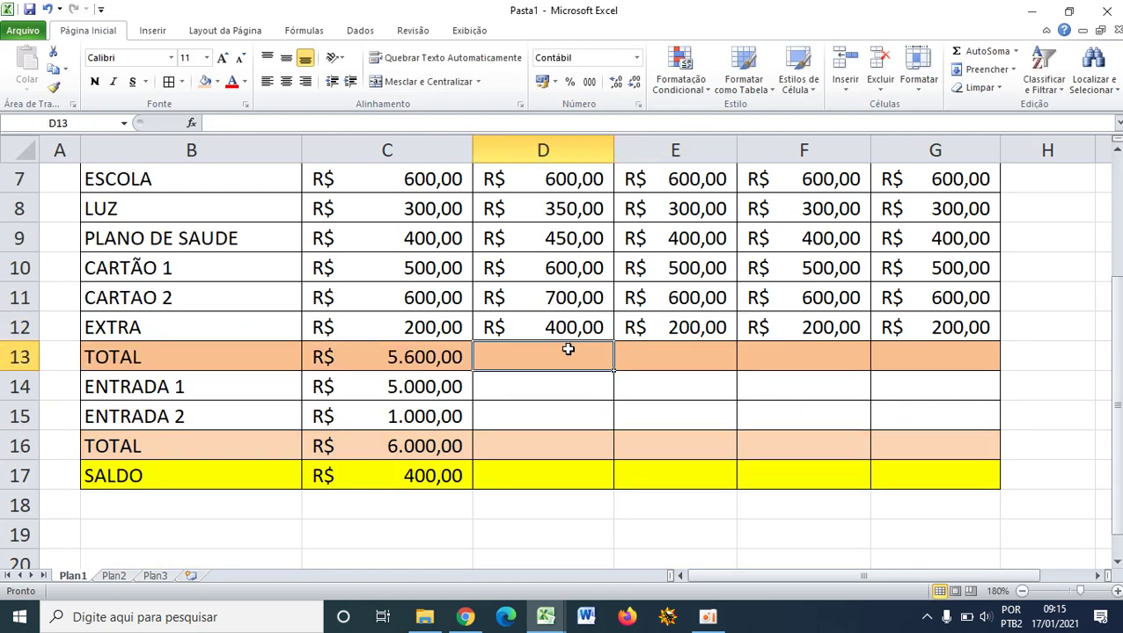
pyautogui.scroll(2, 554, 338)
pyautogui.scroll(-1, 546, 332)
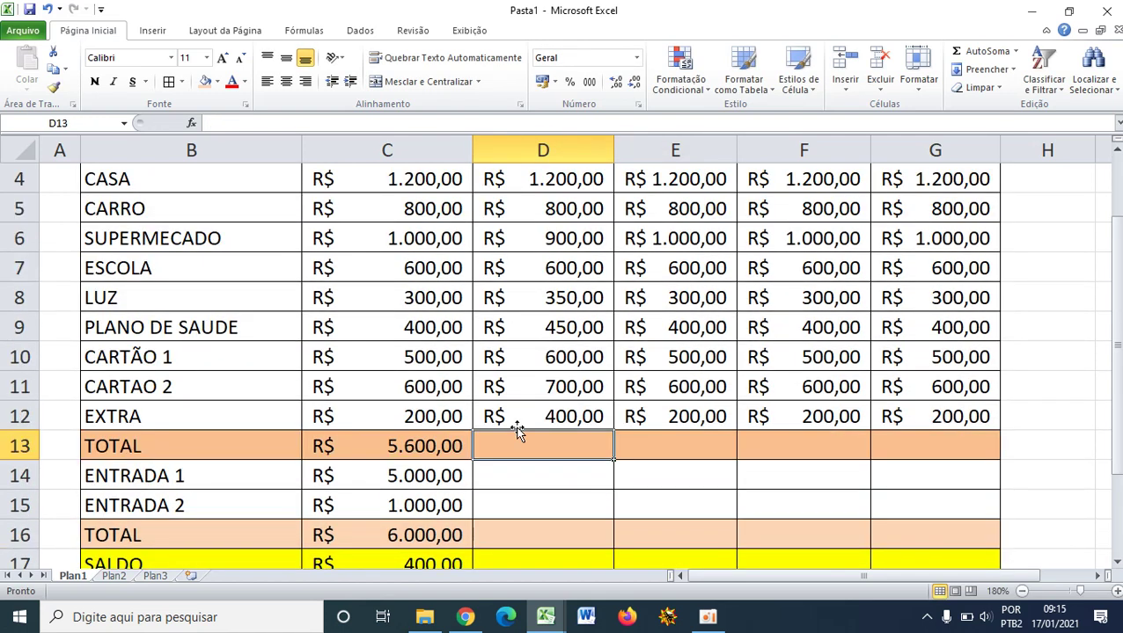
pyautogui.moveTo(519, 438); pyautogui.dragTo(535, 281)
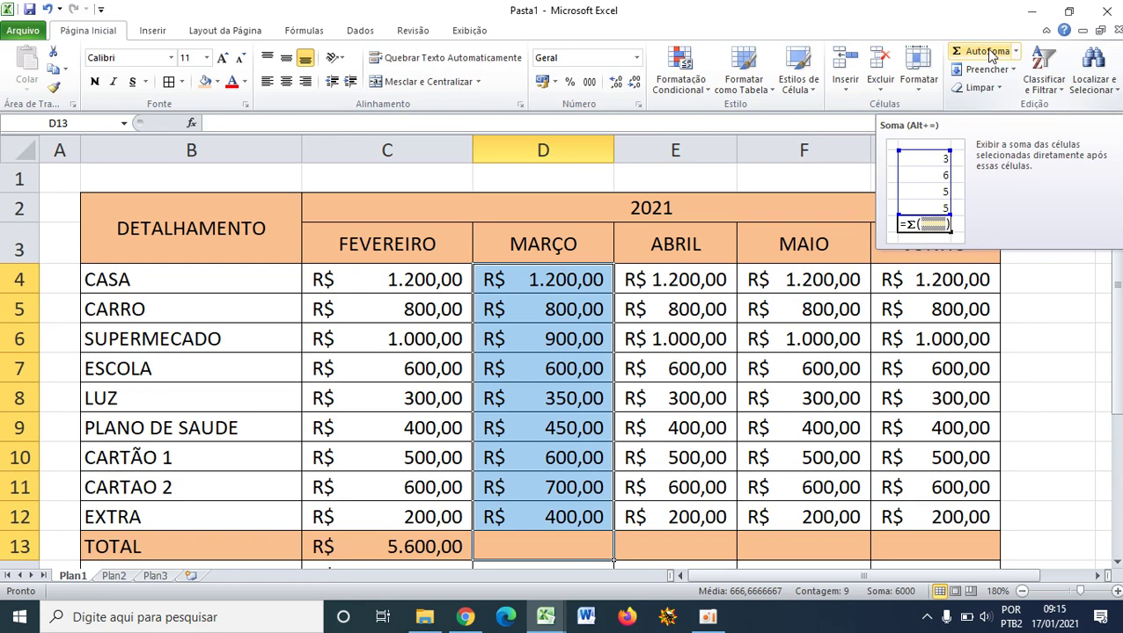
pyautogui.click(774, 369)
# - Total the MARÇO expenses in cell D13 with the manually entered formula =SOMA(D4:D12)
pyautogui.click(505, 538)
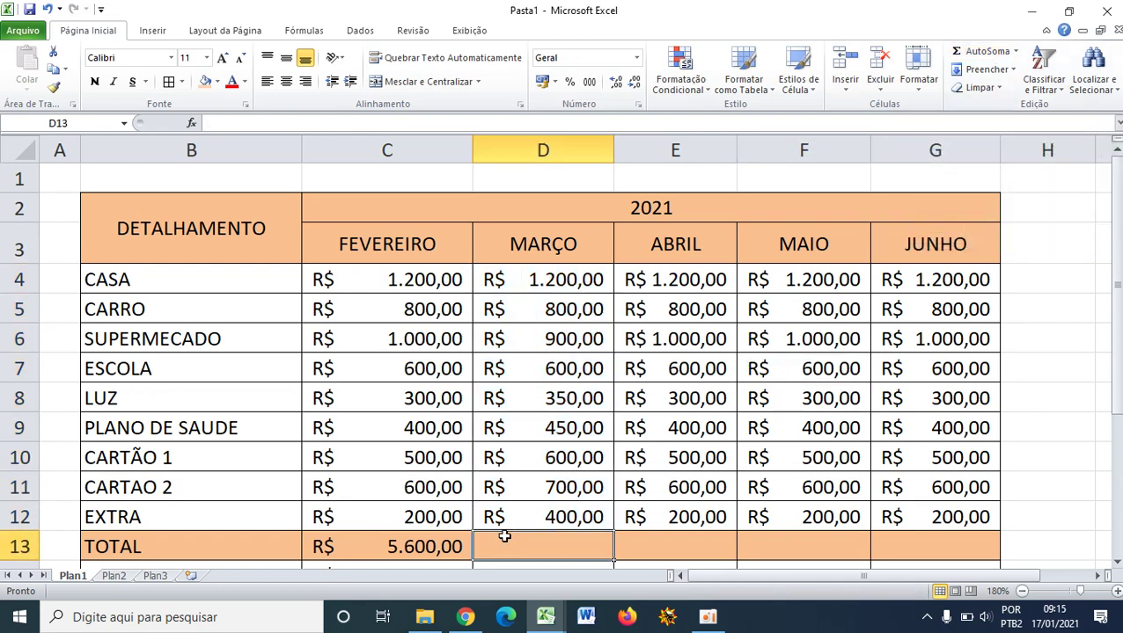
pyautogui.click(269, 123)
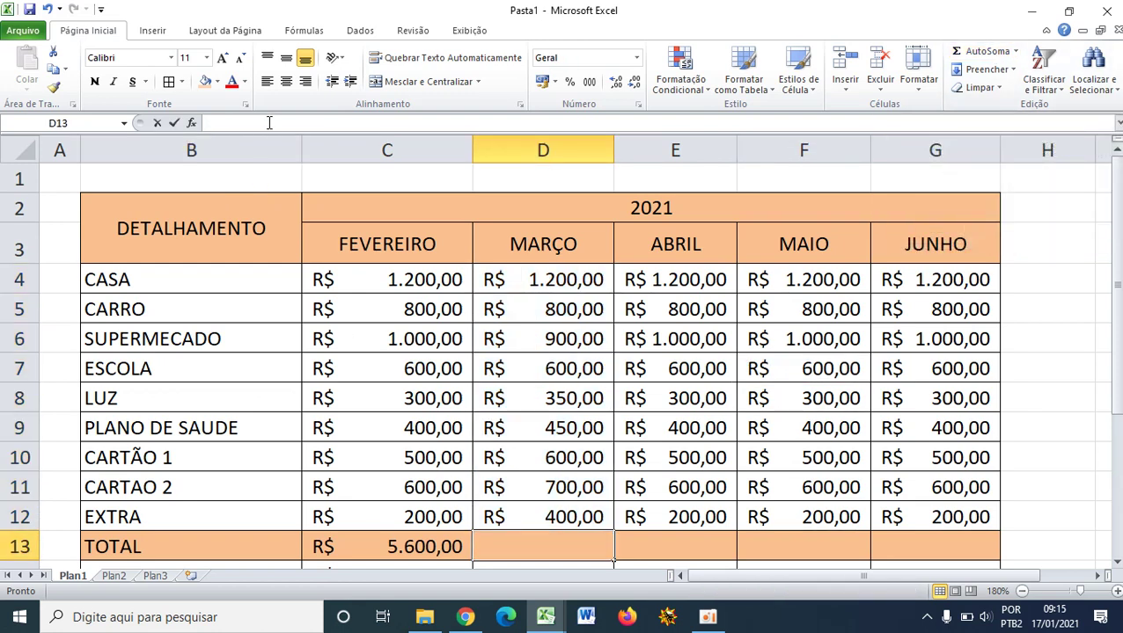
pyautogui.write('=')
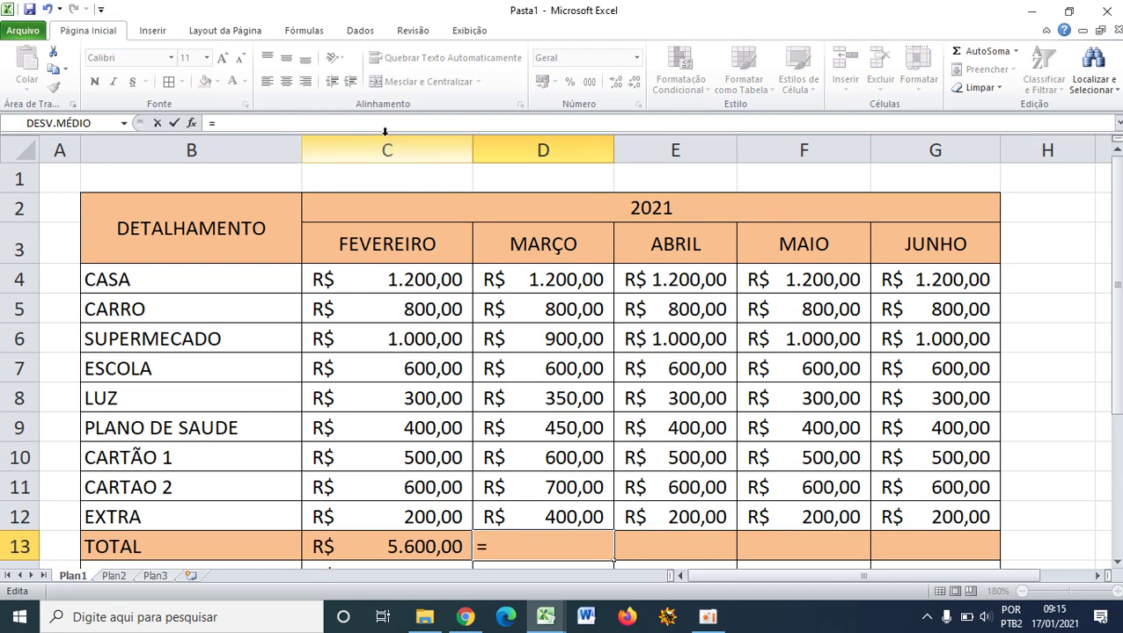
pyautogui.write('SOM')
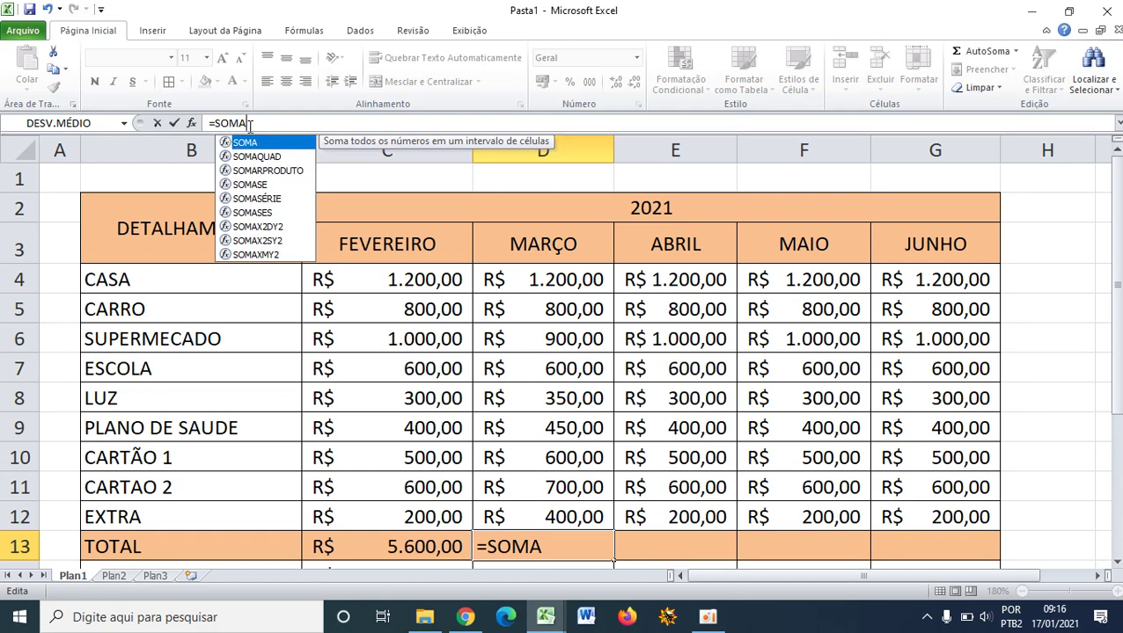
pyautogui.write('A(')
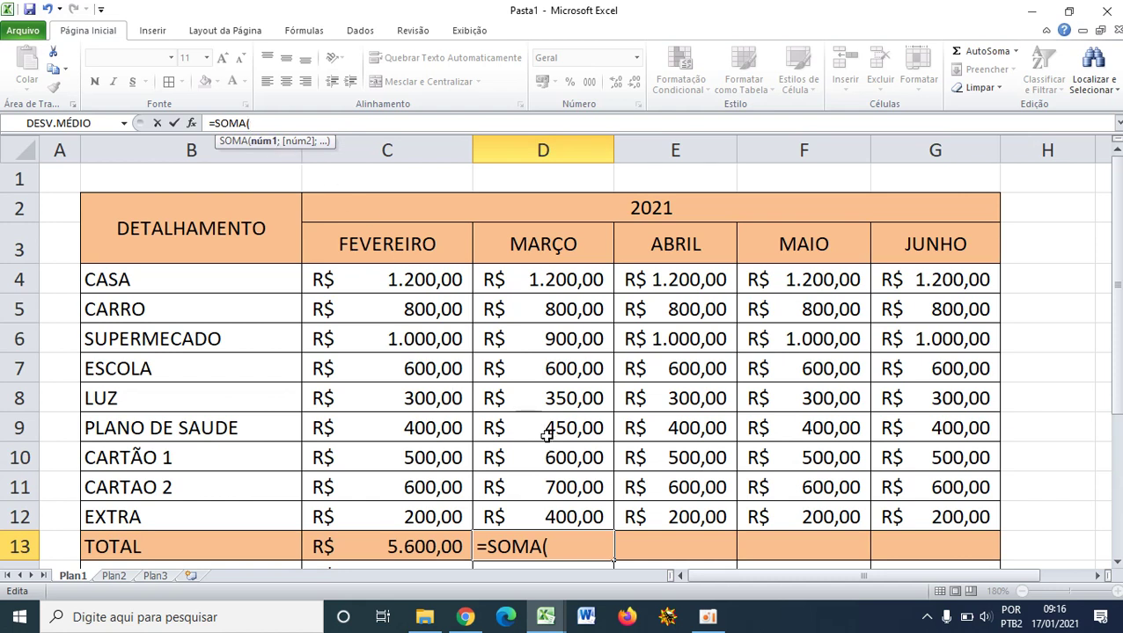
pyautogui.moveTo(556, 510); pyautogui.dragTo(561, 278)
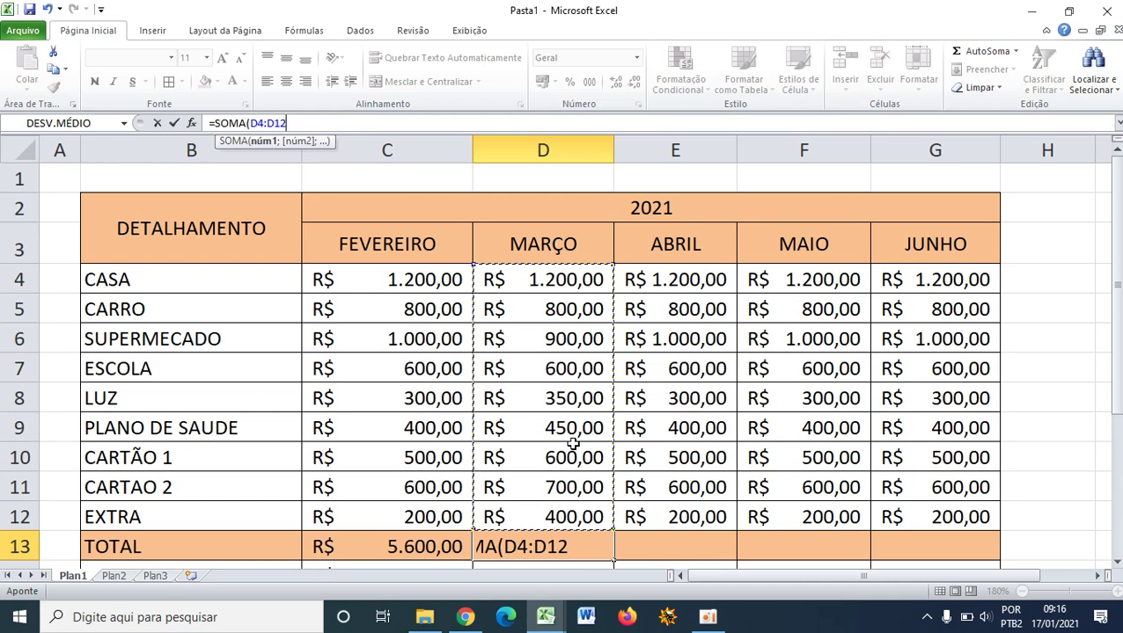
pyautogui.press('BackSpace')
pyautogui.press('BackSpace')
pyautogui.press('BackSpace')
pyautogui.press('BackSpace')
pyautogui.press('BackSpace')
pyautogui.press('BackSpace')
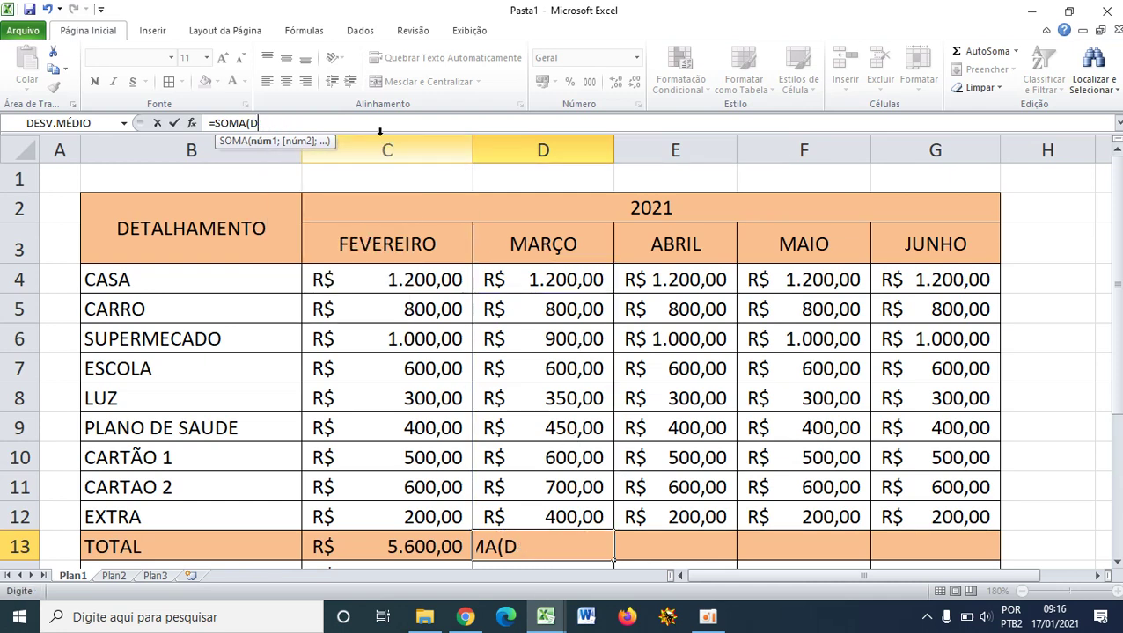
pyautogui.moveTo(576, 283); pyautogui.dragTo(572, 517)
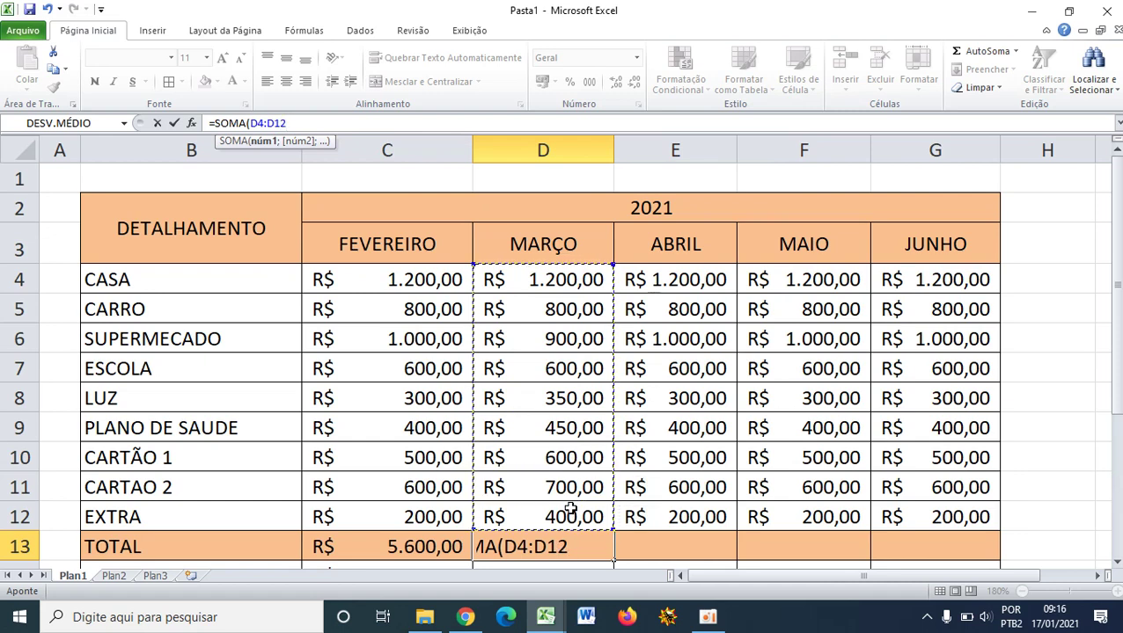
pyautogui.write(')')
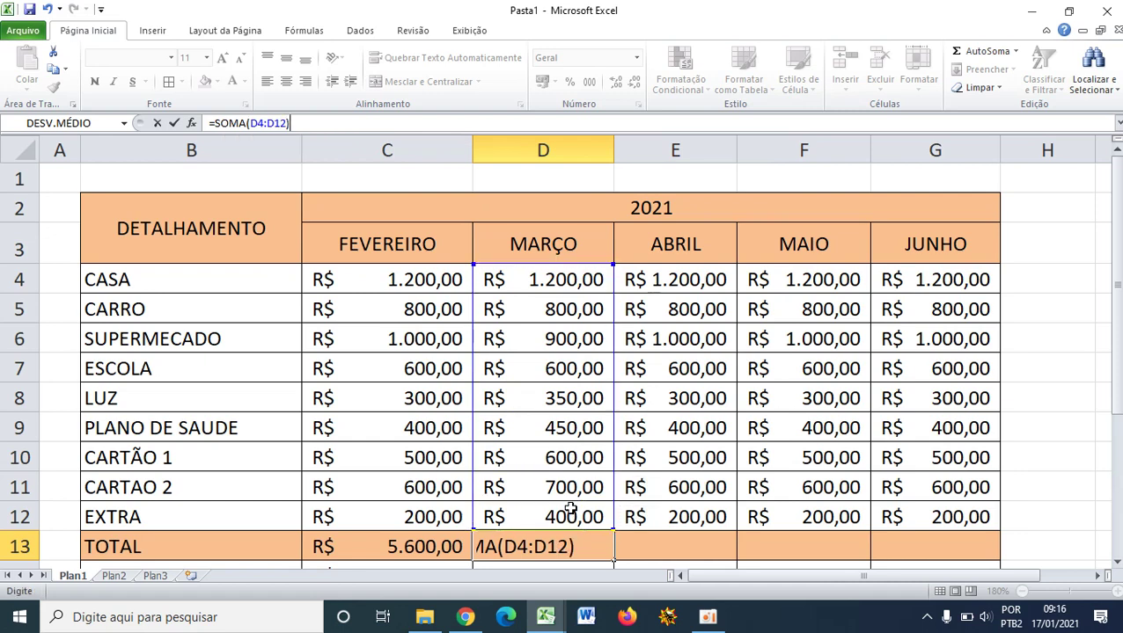
pyautogui.press('Return')
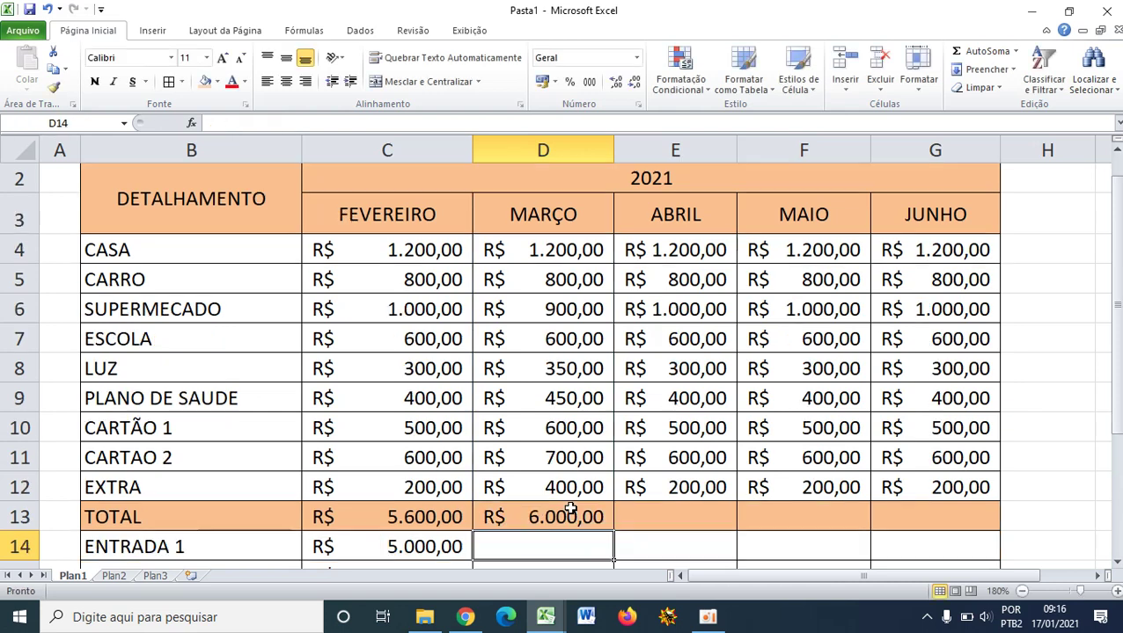
# - Review the SOMA formula in the MARÇO expense TOTAL cell D13
pyautogui.click(684, 549)
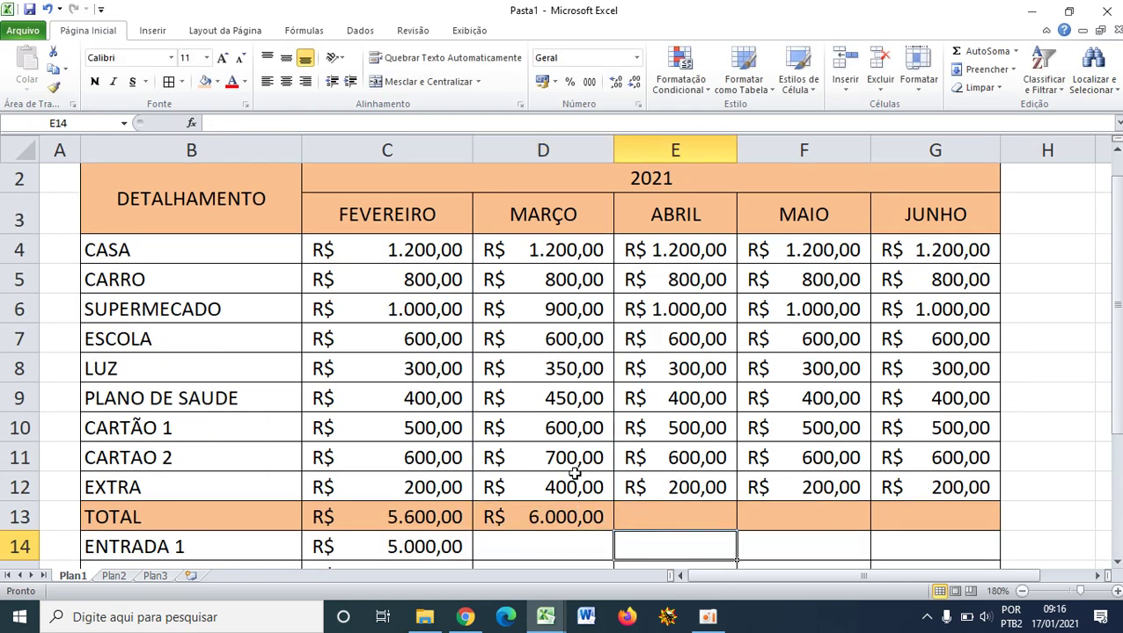
pyautogui.click(550, 518)
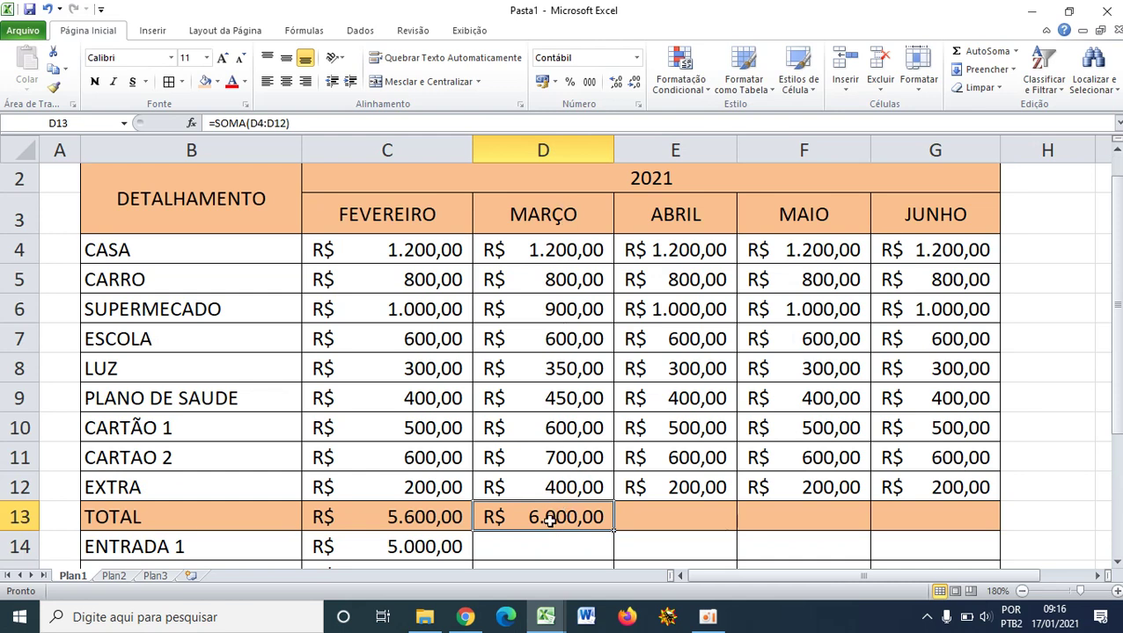
pyautogui.scroll(-2, 582, 380)
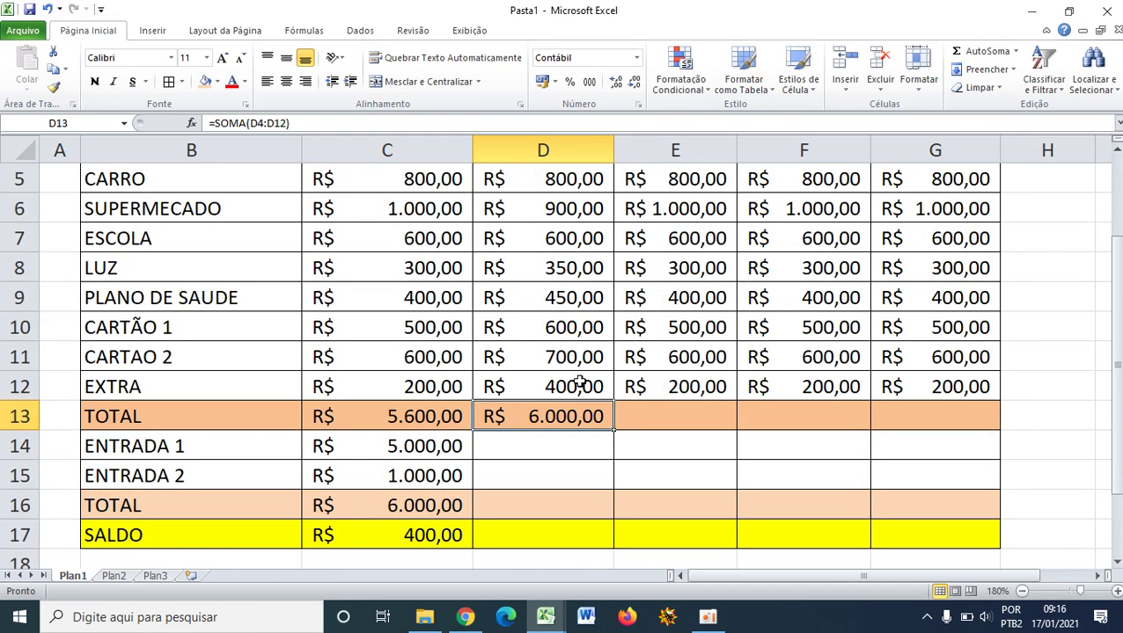
# - Copy the FEVEREIRO ENTRADA 1 and ENTRADA 2 amounts from C14:C15 into the MARÇO, ABRIL, MAIO and JUNHO columns
pyautogui.click(552, 393)
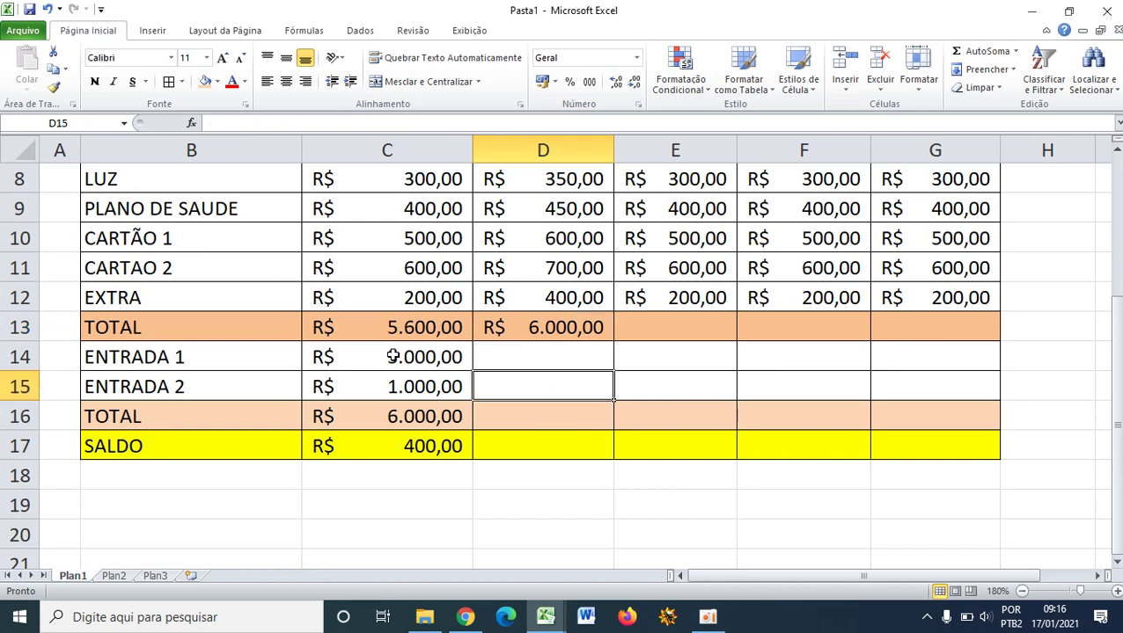
pyautogui.moveTo(393, 355); pyautogui.dragTo(395, 385)
pyautogui.hotkey('ctrl', 'c')
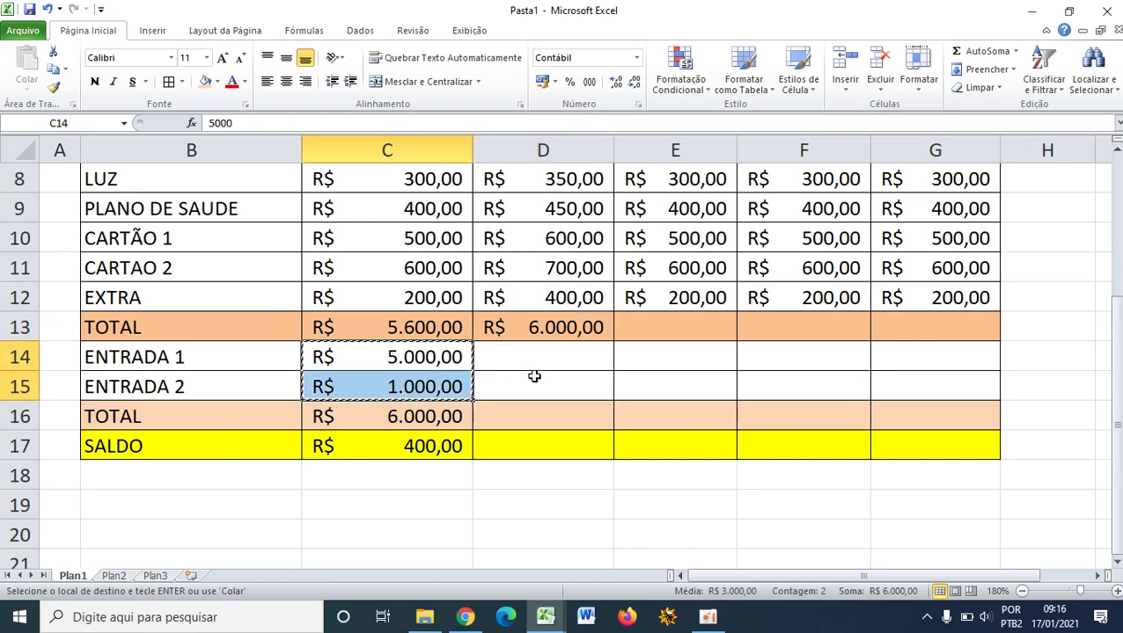
pyautogui.click(532, 364)
pyautogui.hotkey('ctrl', 'v')
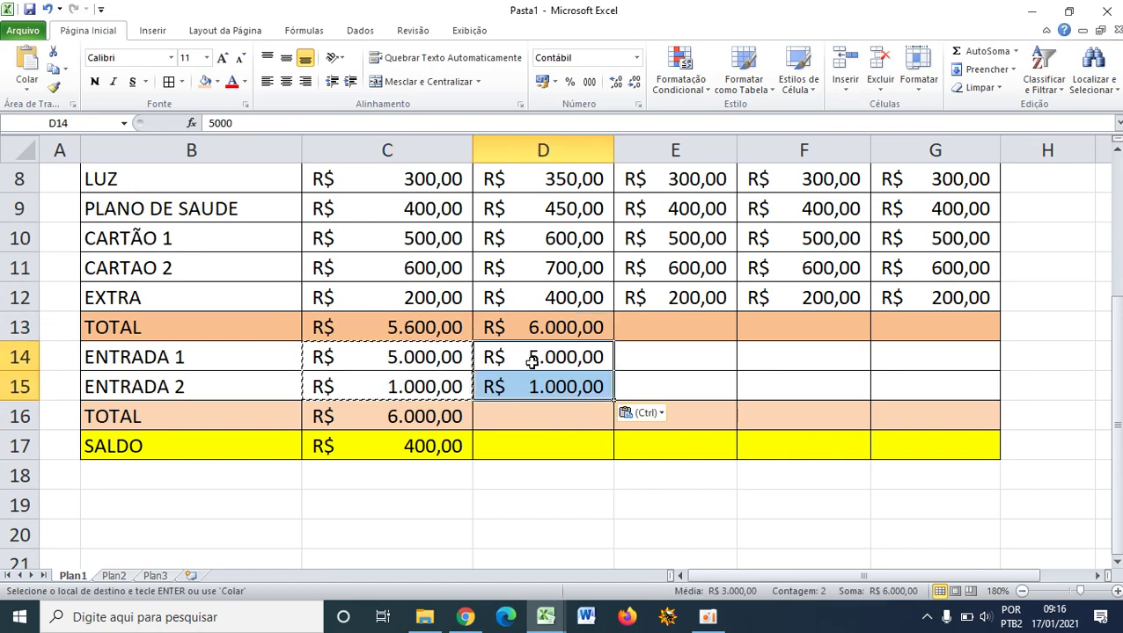
pyautogui.click(649, 356)
pyautogui.hotkey('ctrl', 'v')
pyautogui.click(786, 351)
pyautogui.hotkey('ctrl', 'v')
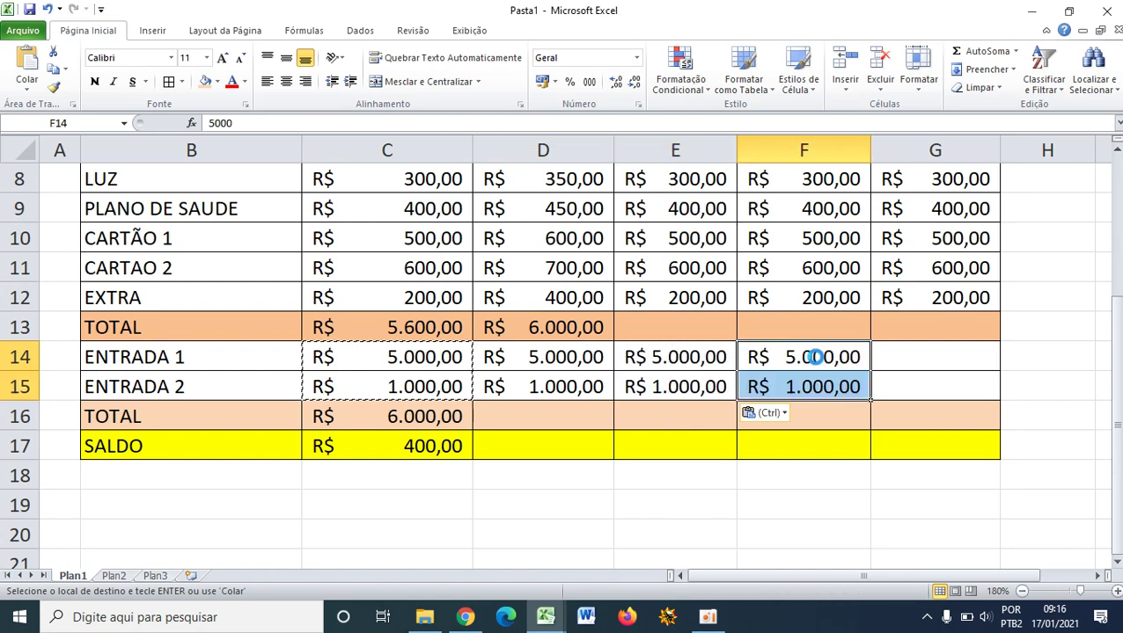
pyautogui.click(903, 354)
pyautogui.hotkey('ctrl', 'v')
pyautogui.click(697, 426)
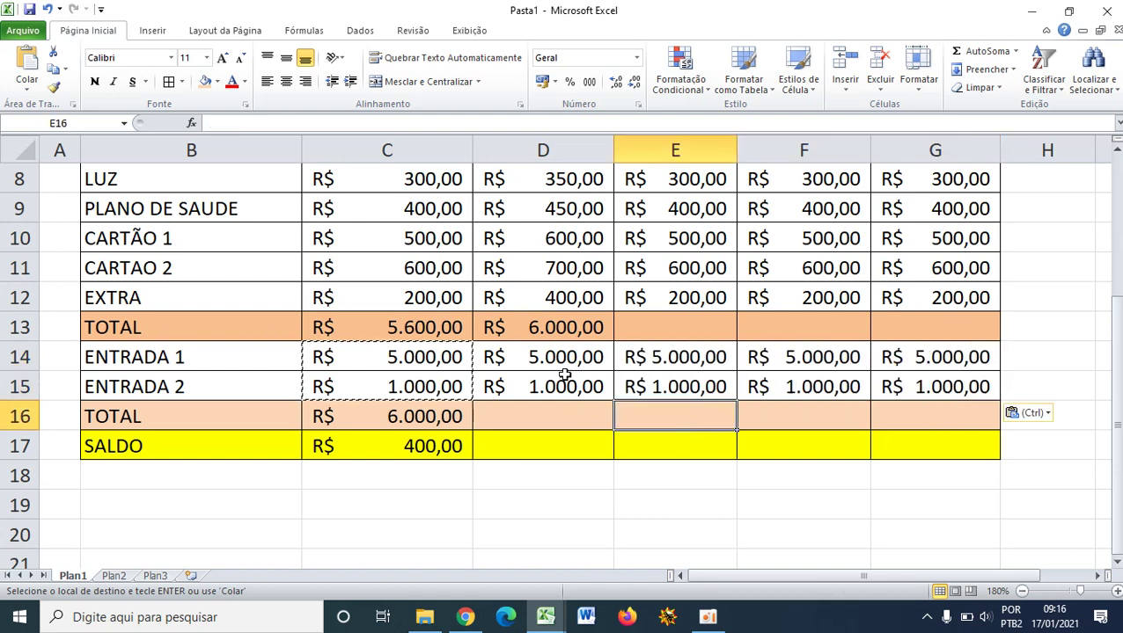
# - Total the MARÇO income in cell D16 with the manually entered formula =SOMA(D14:D15)
pyautogui.click(535, 331)
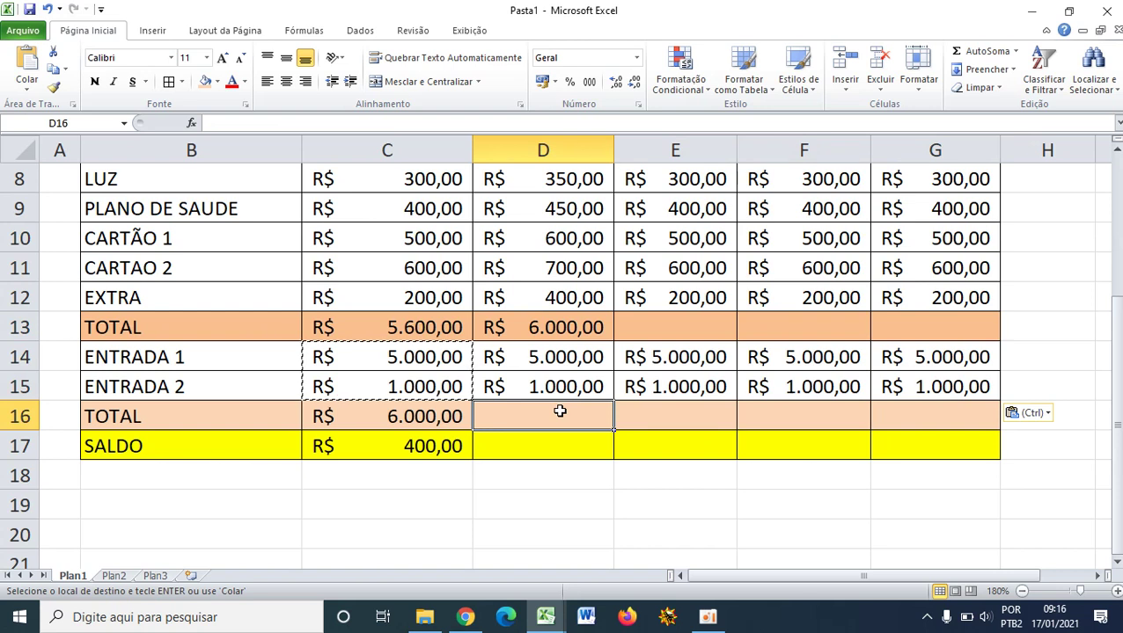
pyautogui.moveTo(560, 411); pyautogui.dragTo(552, 359)
pyautogui.click(561, 467)
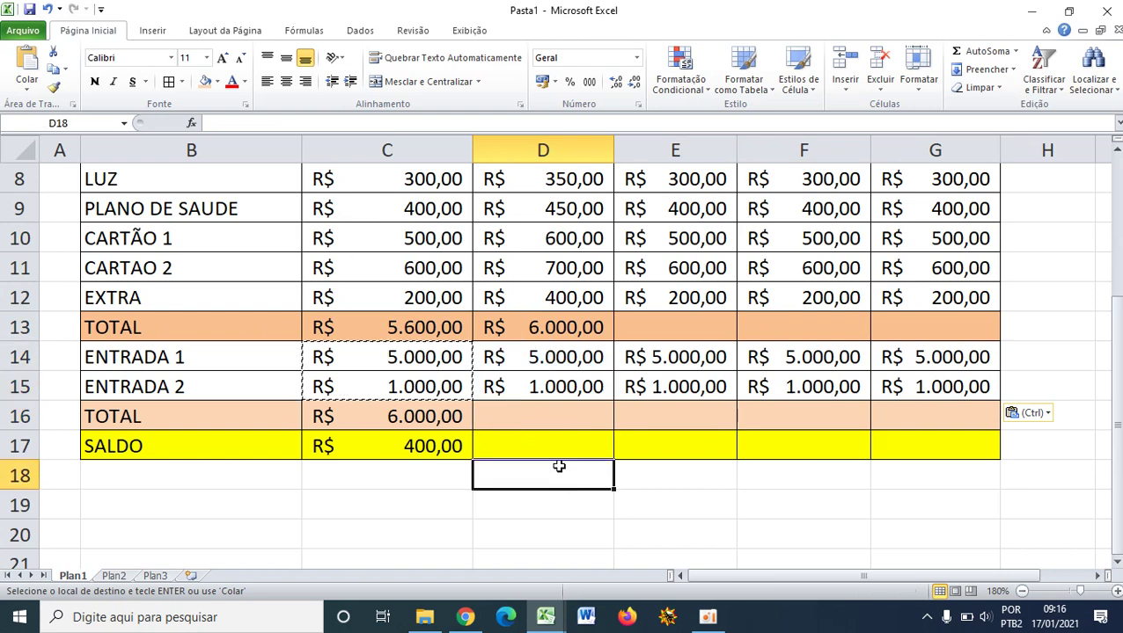
pyautogui.click(571, 413)
pyautogui.click(302, 125)
pyautogui.click(302, 126)
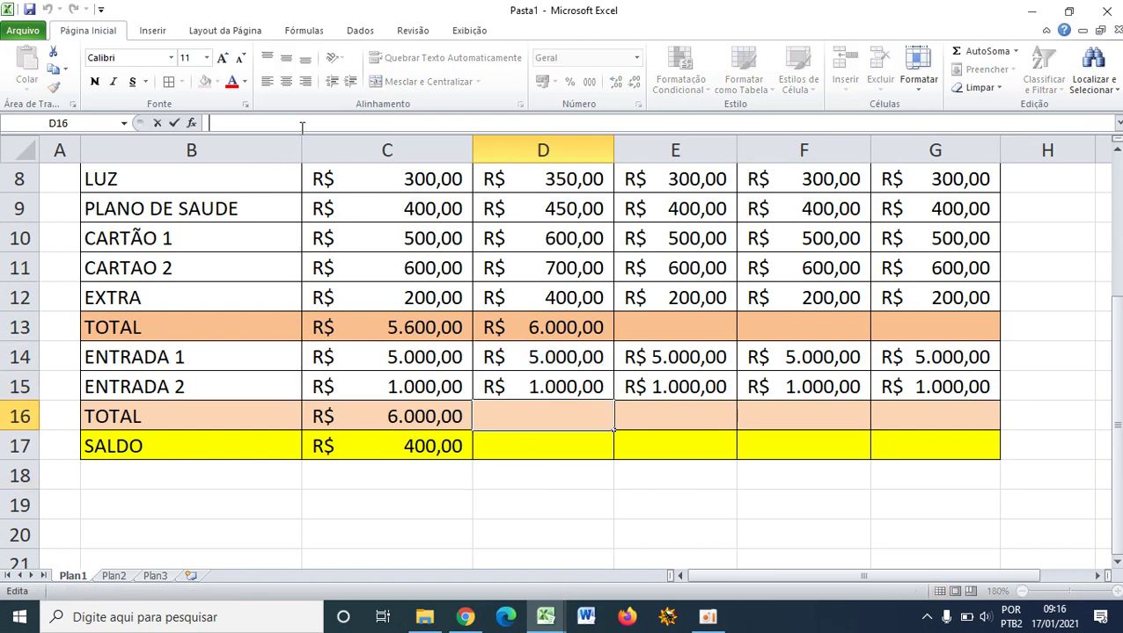
pyautogui.write('=SOMA')
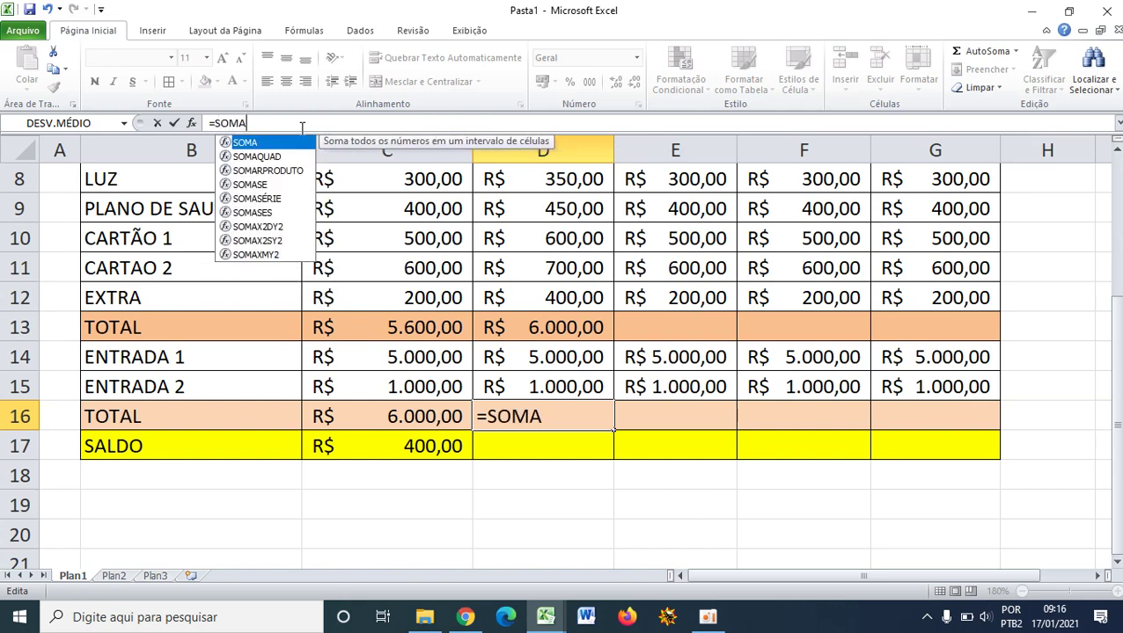
pyautogui.write('(')
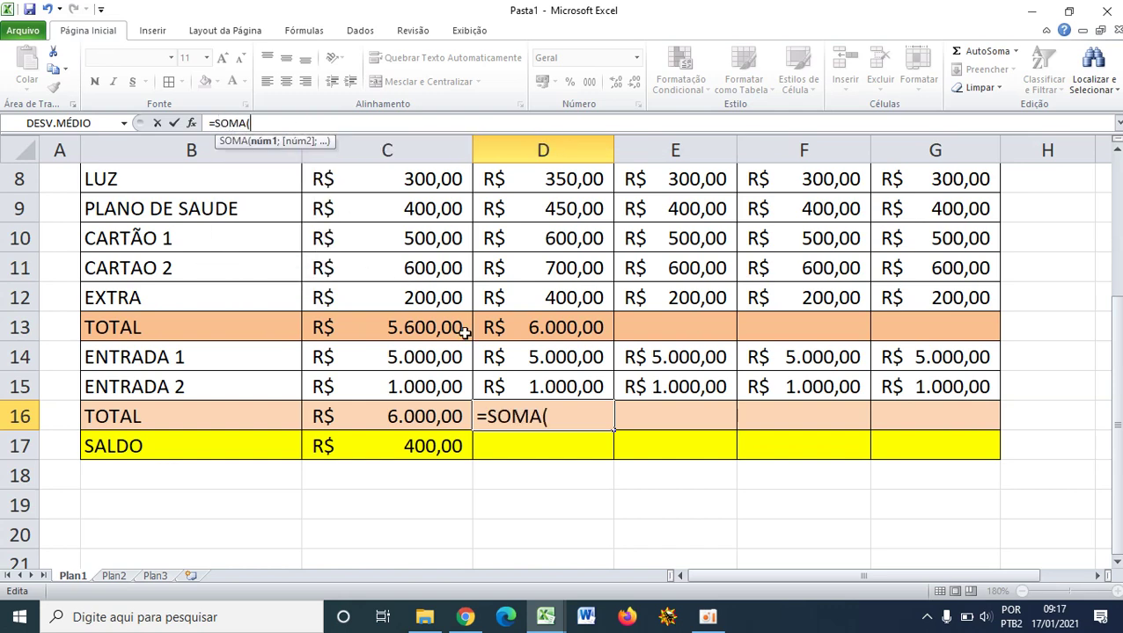
pyautogui.moveTo(525, 355); pyautogui.dragTo(527, 376)
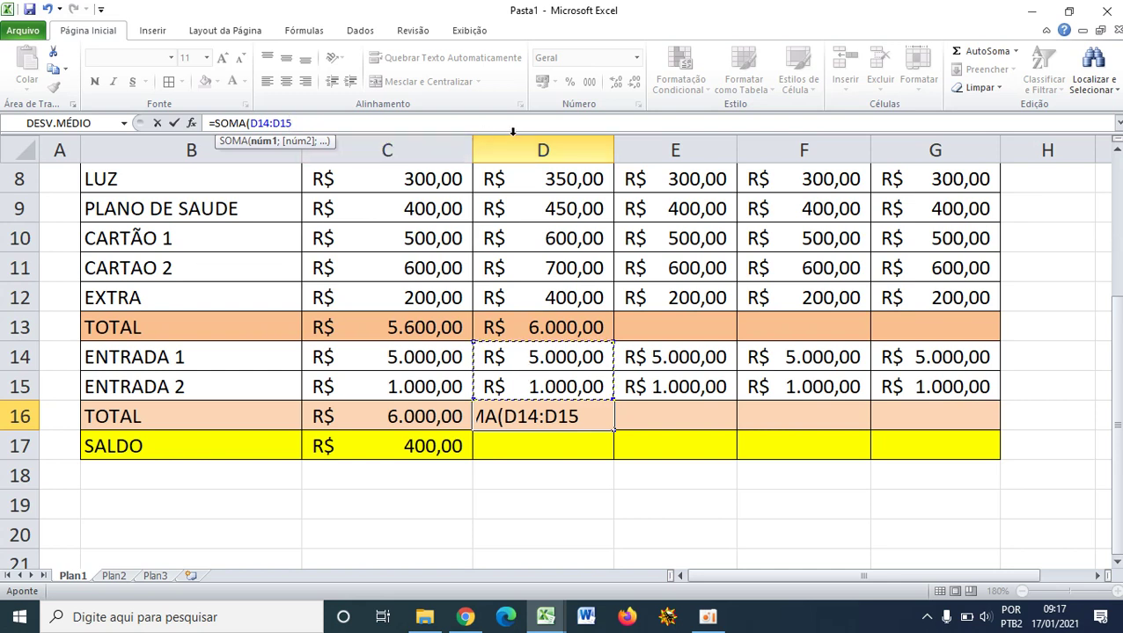
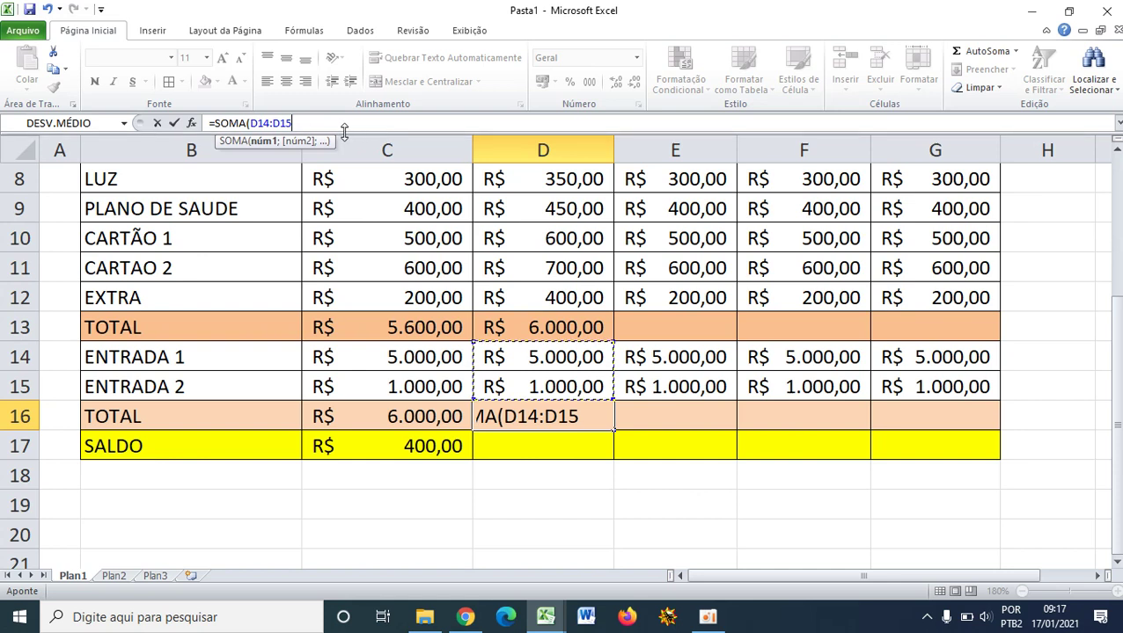
pyautogui.write(')')
pyautogui.press('Return')
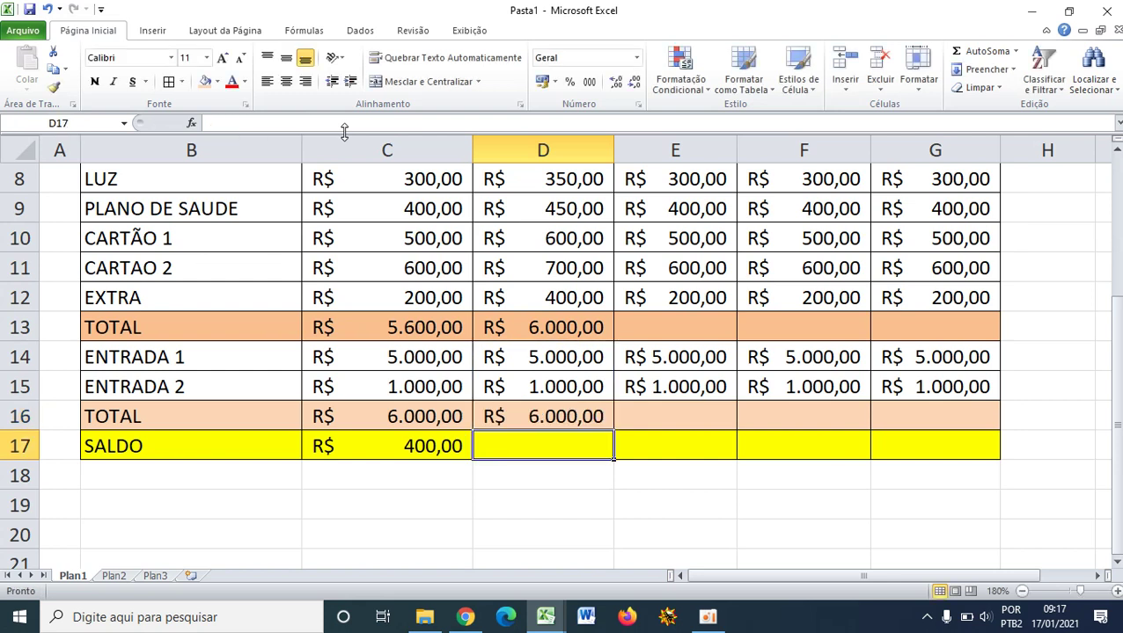
# - Calculate the MARÇO SALDO in cell D17 by subtracting the expense total from the income total with =D16-D13
pyautogui.click(585, 420)
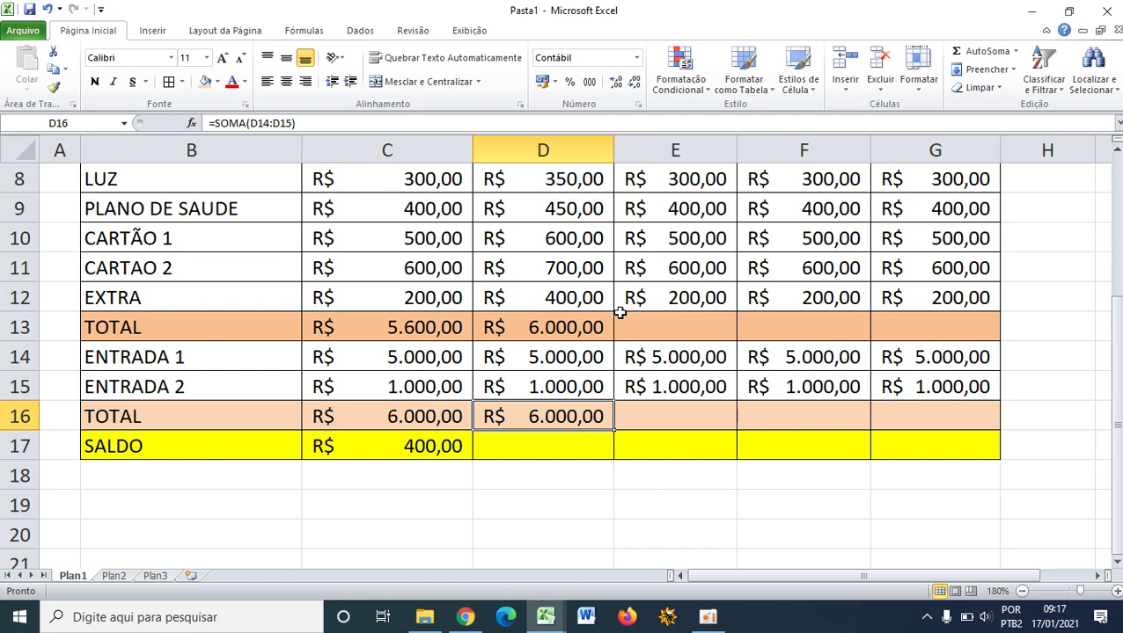
pyautogui.click(591, 387)
pyautogui.click(576, 325)
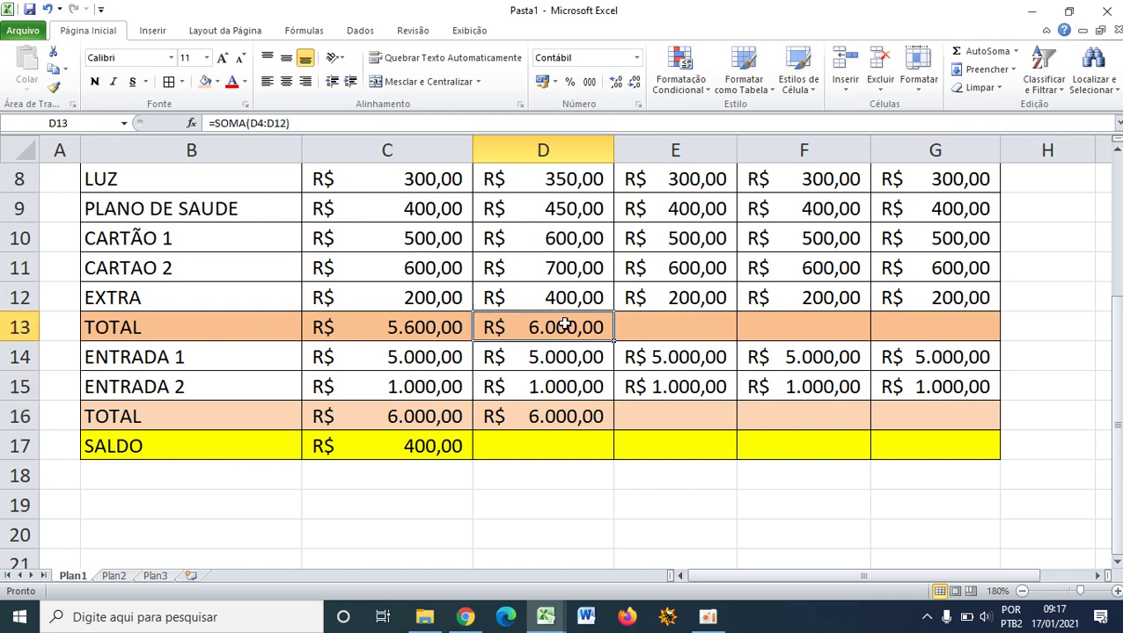
pyautogui.click(563, 418)
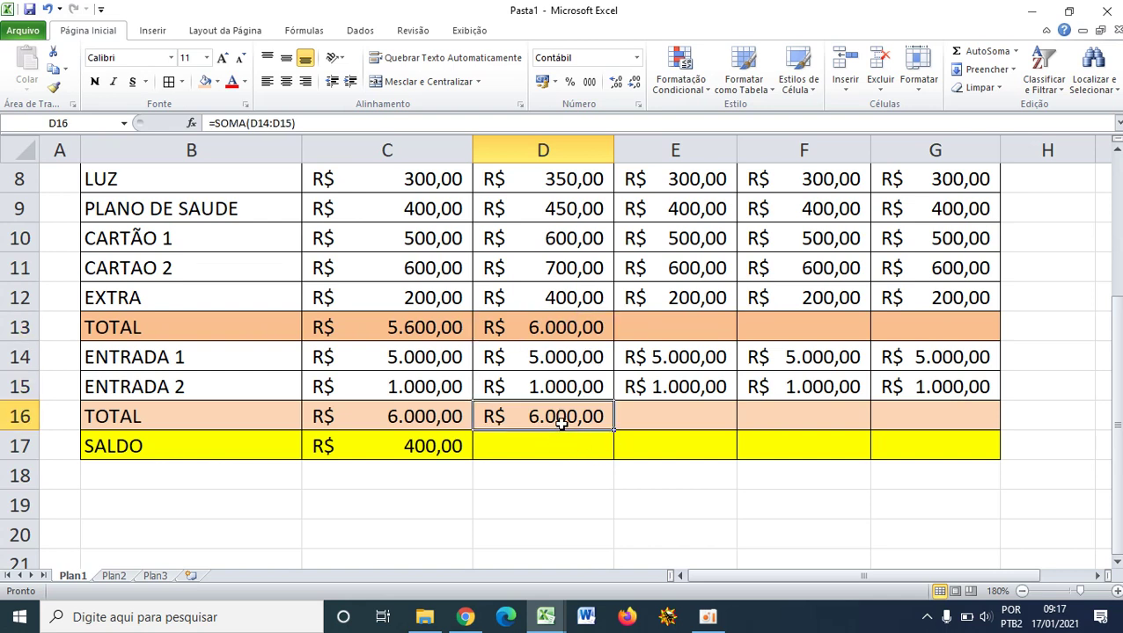
pyautogui.click(560, 446)
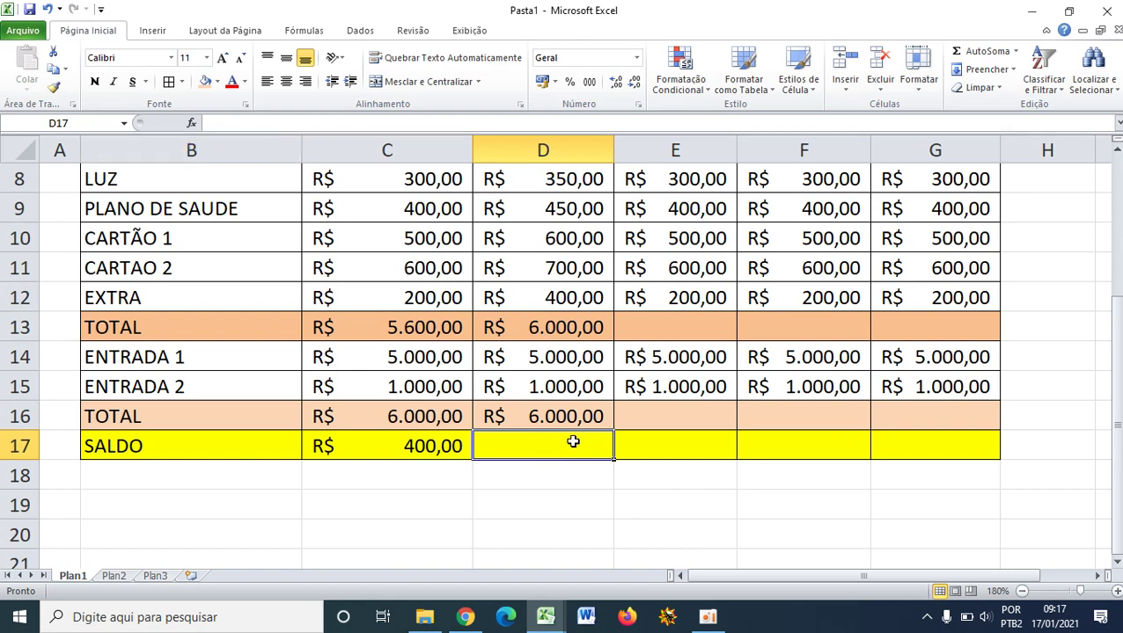
pyautogui.click(289, 122)
pyautogui.write('=')
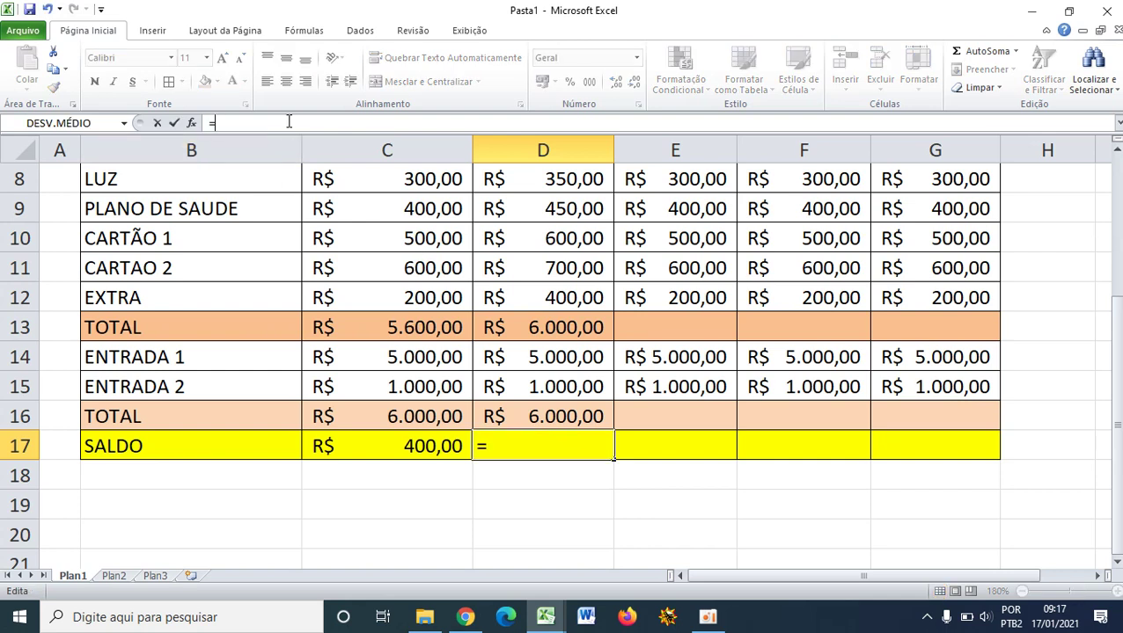
pyautogui.click(553, 416)
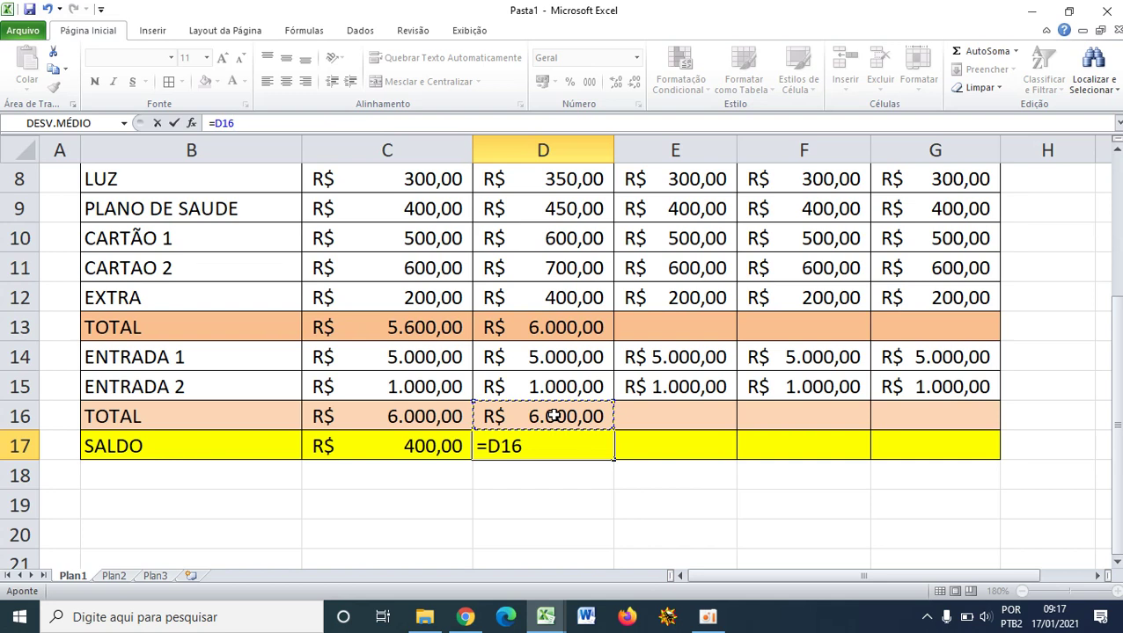
pyautogui.write('-')
pyautogui.click(588, 328)
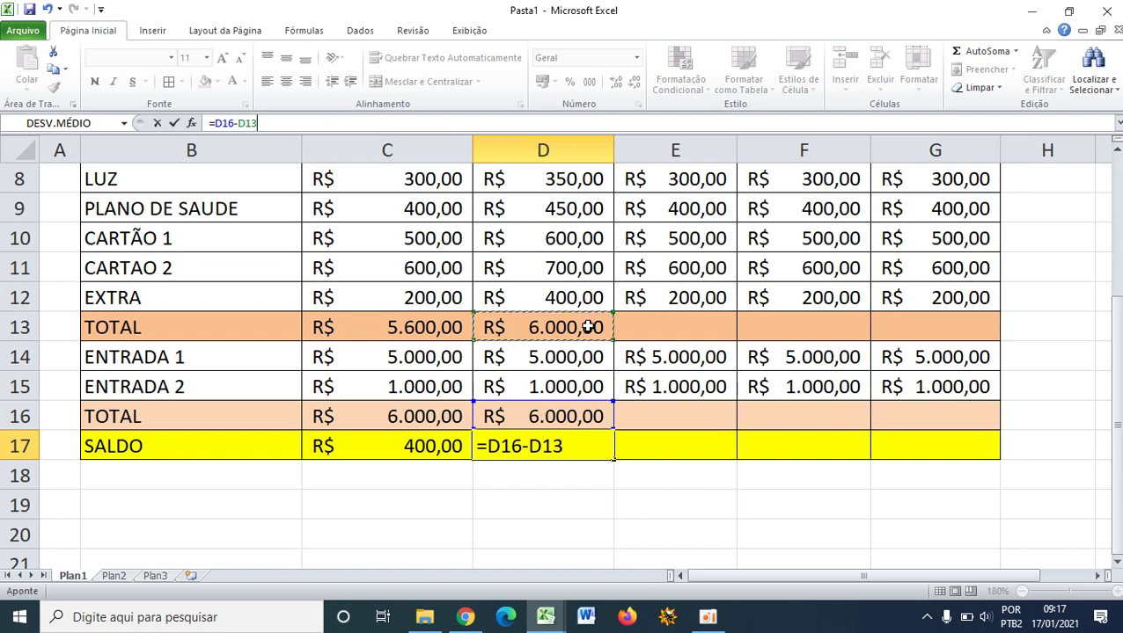
pyautogui.press('Return')
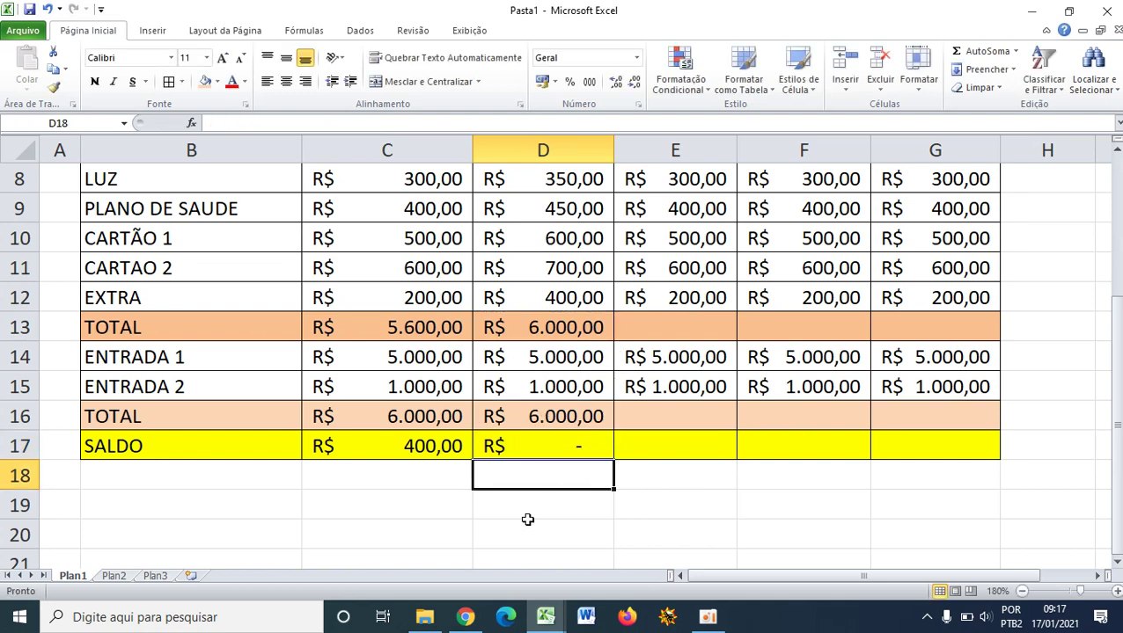
# - Review the MARÇO SALDO formula in D17 against the income total in D16 and the expense total in D13
pyautogui.click(532, 554)
pyautogui.click(576, 443)
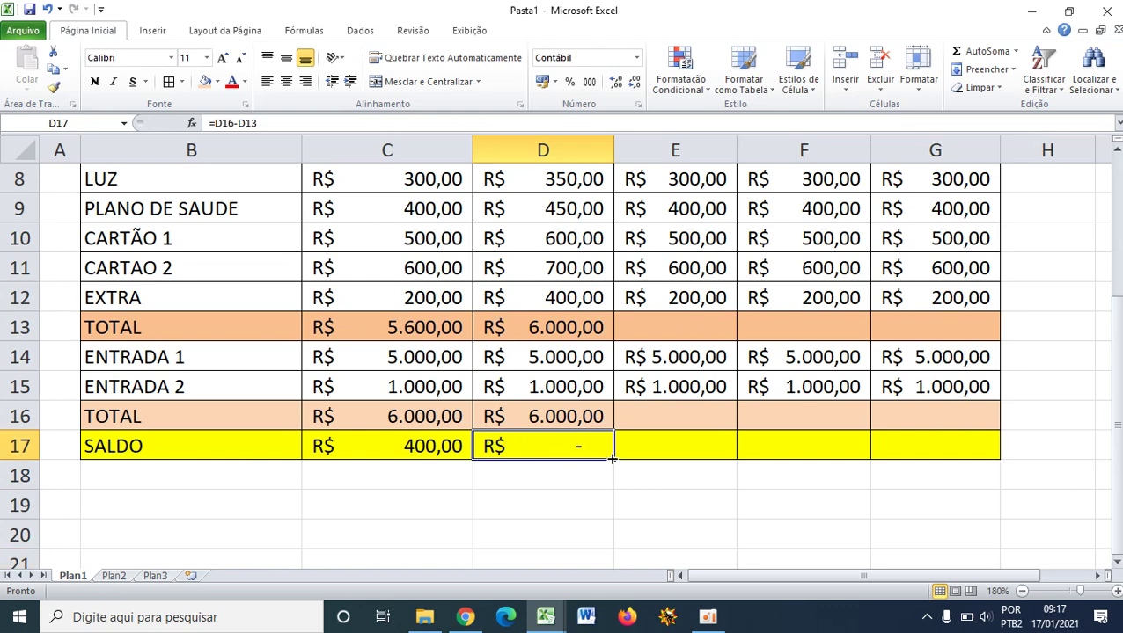
pyautogui.scroll(2, 546, 280)
pyautogui.scroll(-1, 556, 268)
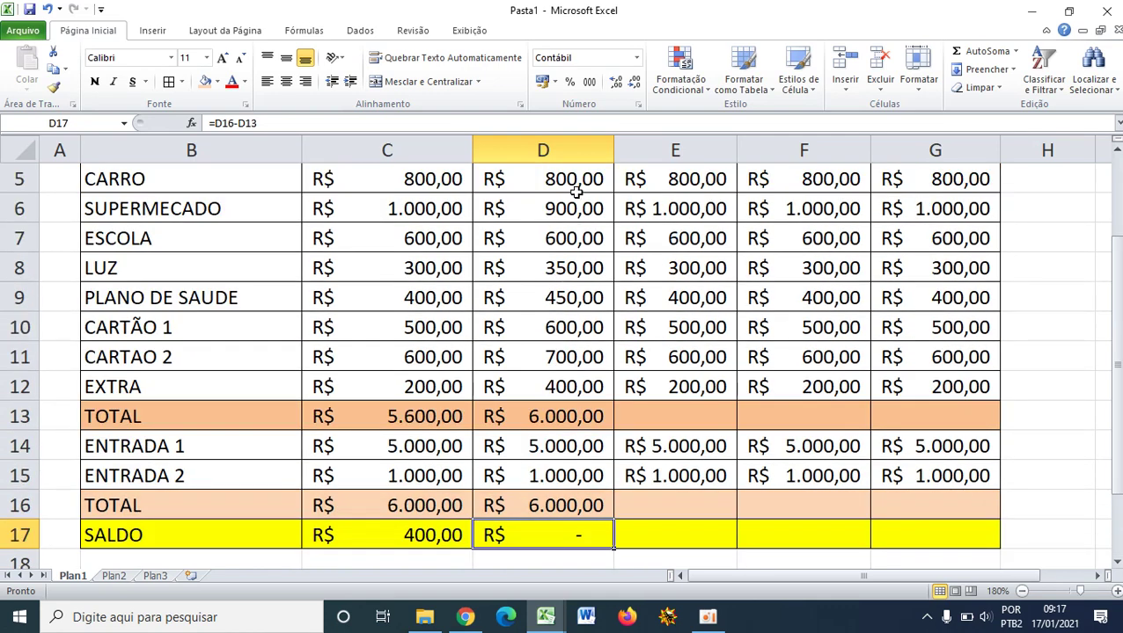
pyautogui.scroll(-1, 556, 264)
pyautogui.click(573, 412)
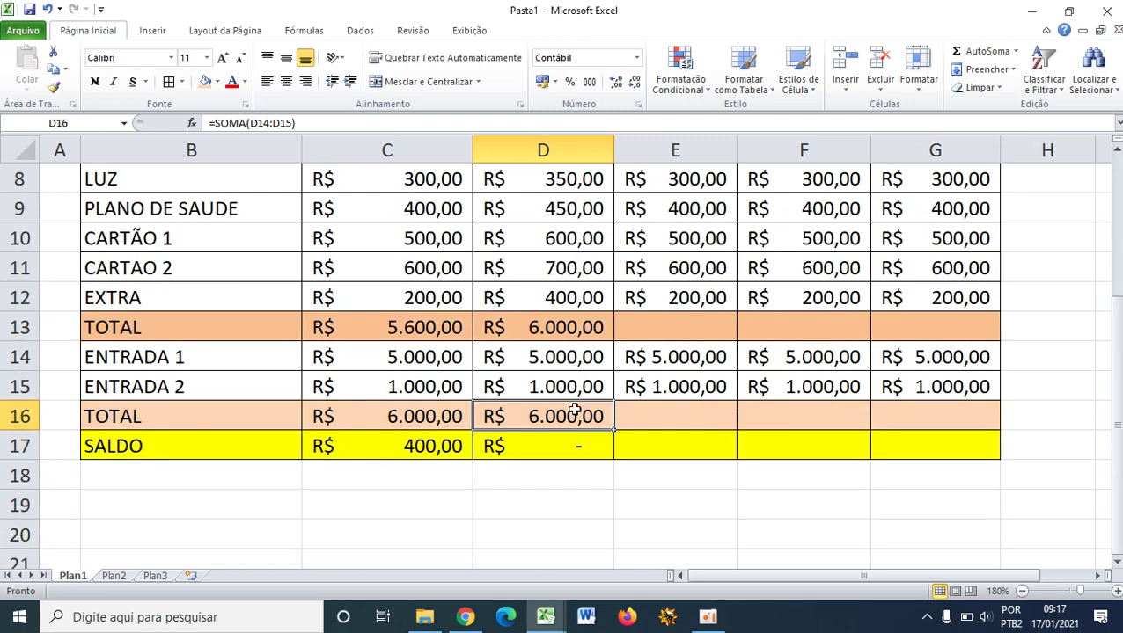
pyautogui.click(567, 331)
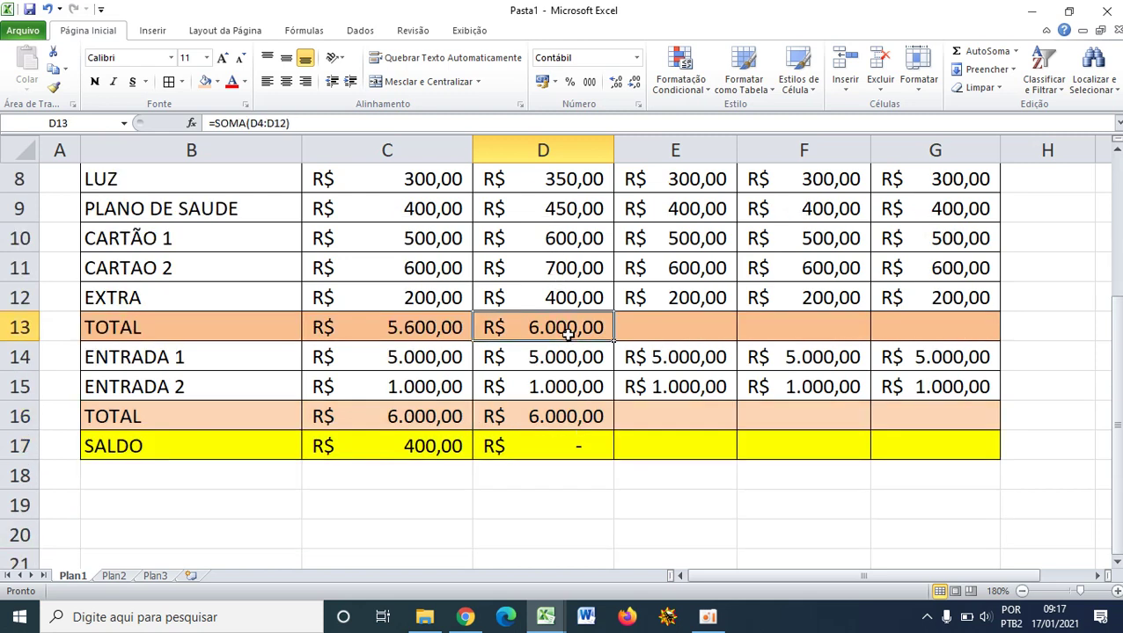
# - Set the ABRIL amount for CARTÃO 1 in cell E10 to 650
pyautogui.click(641, 319)
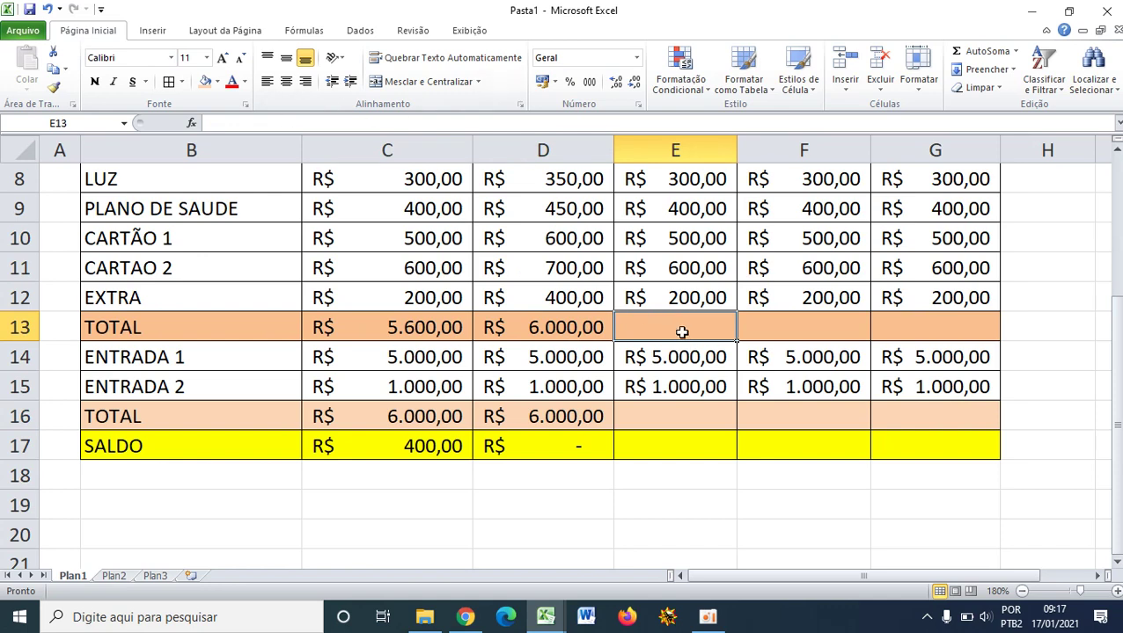
pyautogui.scroll(2, 683, 263)
pyautogui.scroll(-1, 682, 295)
pyautogui.scroll(1, 693, 301)
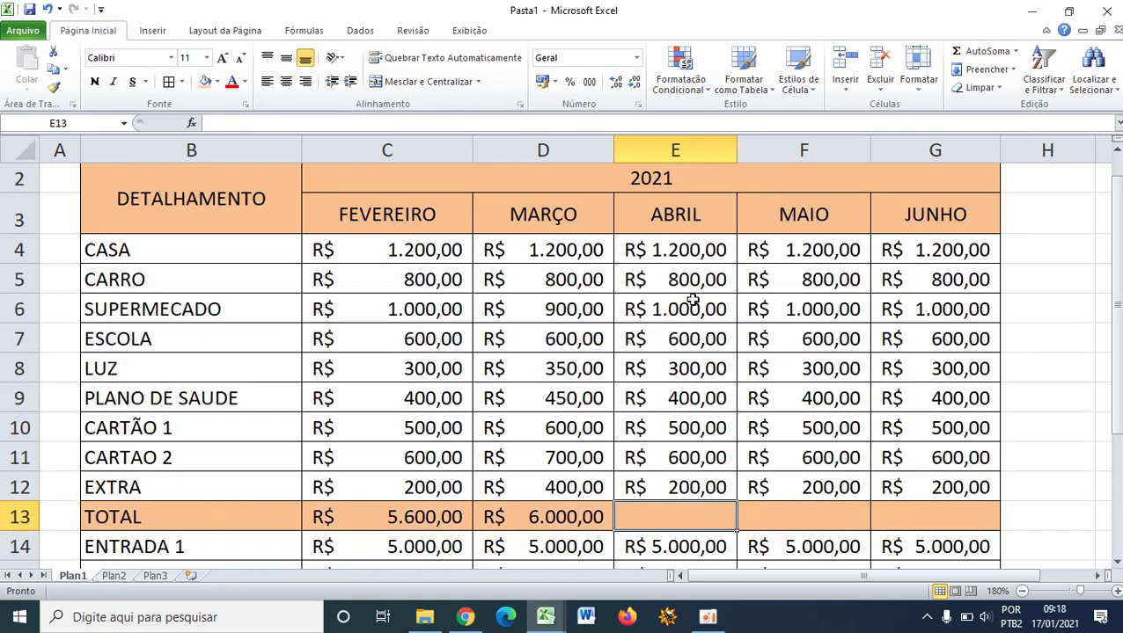
pyautogui.click(686, 393)
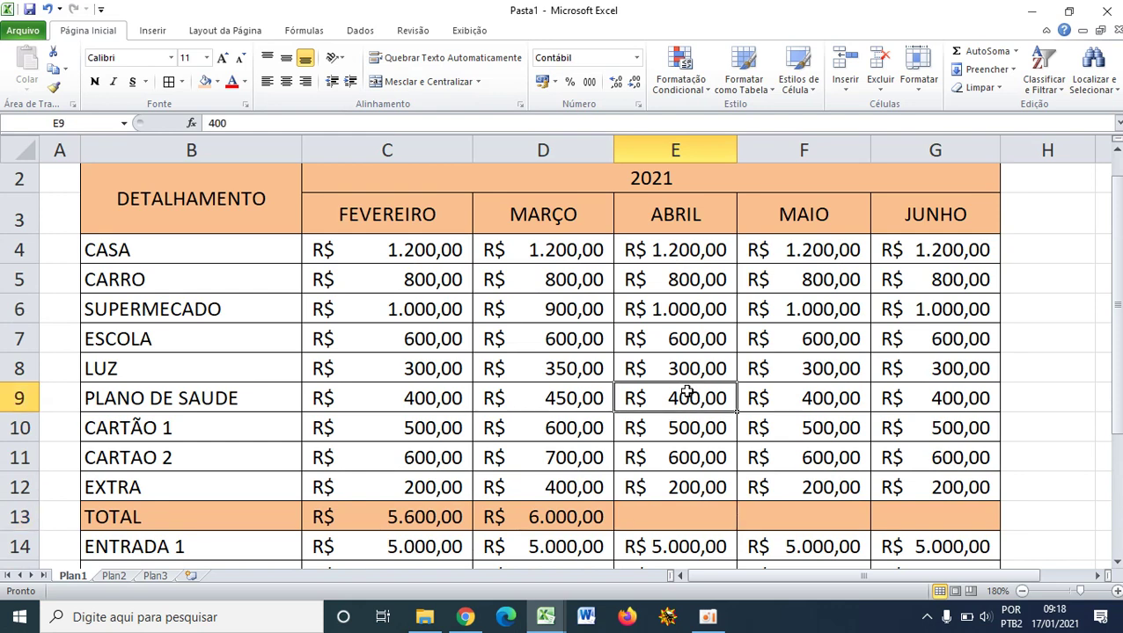
pyautogui.click(716, 429)
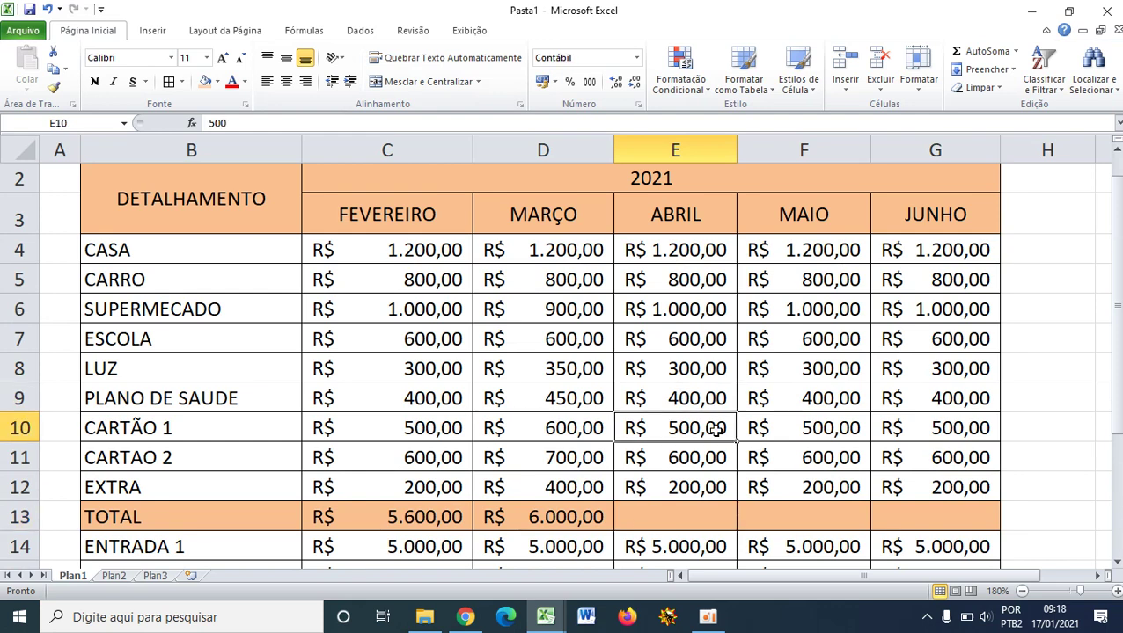
pyautogui.write('65')
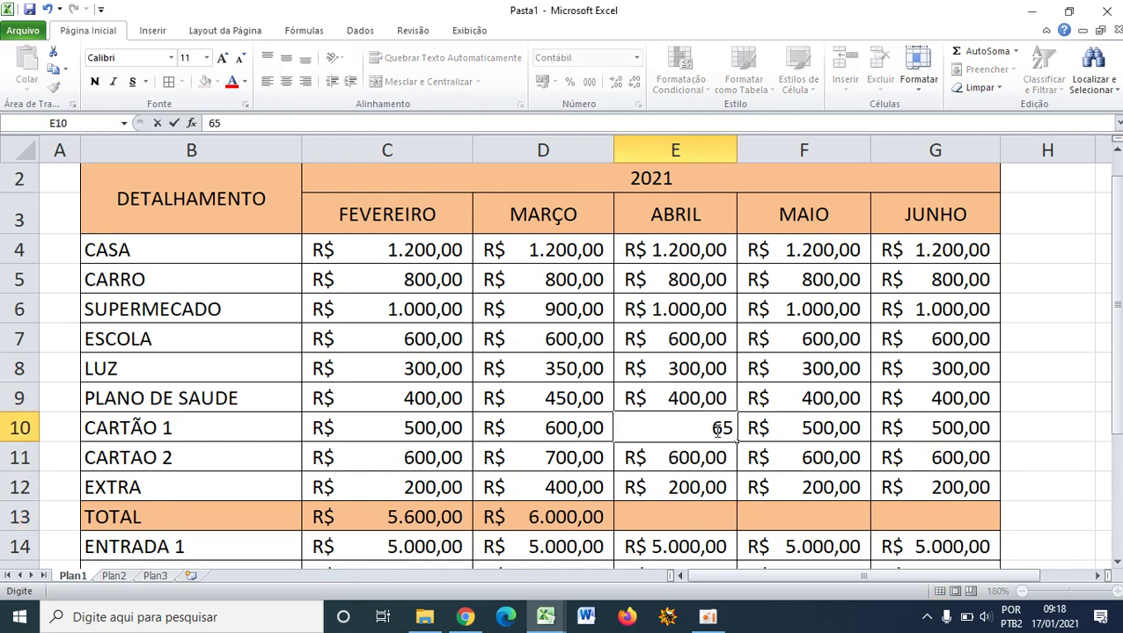
pyautogui.write('0')
# - Set the ABRIL amounts for CARTAO 2 in E11 to 640 and EXTRA in E12 to 450
pyautogui.click(698, 457)
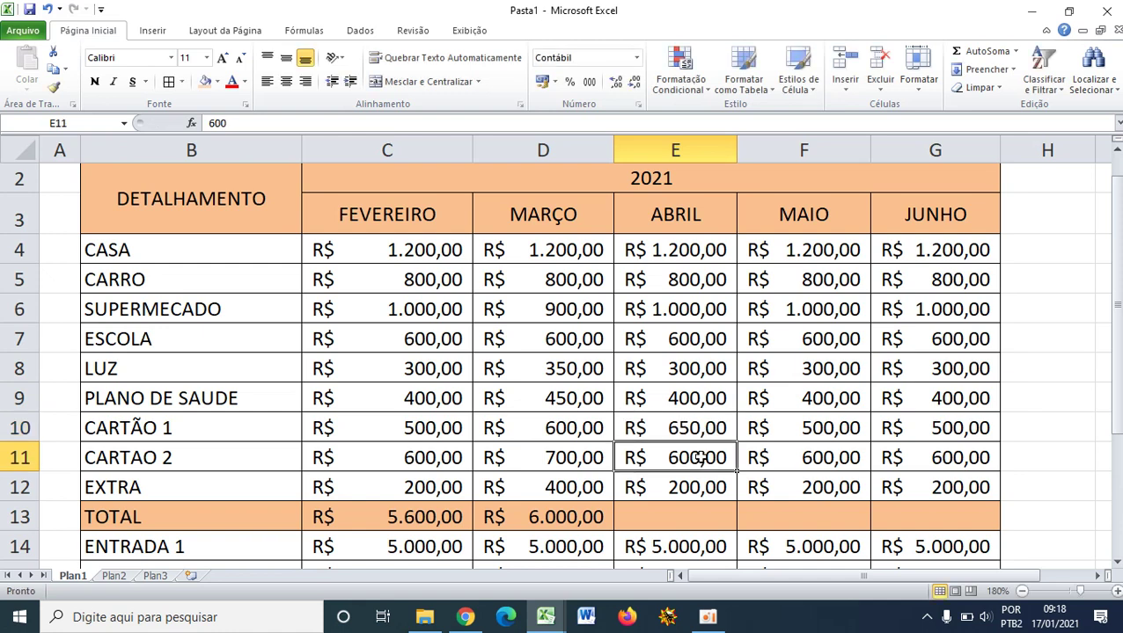
pyautogui.write('640')
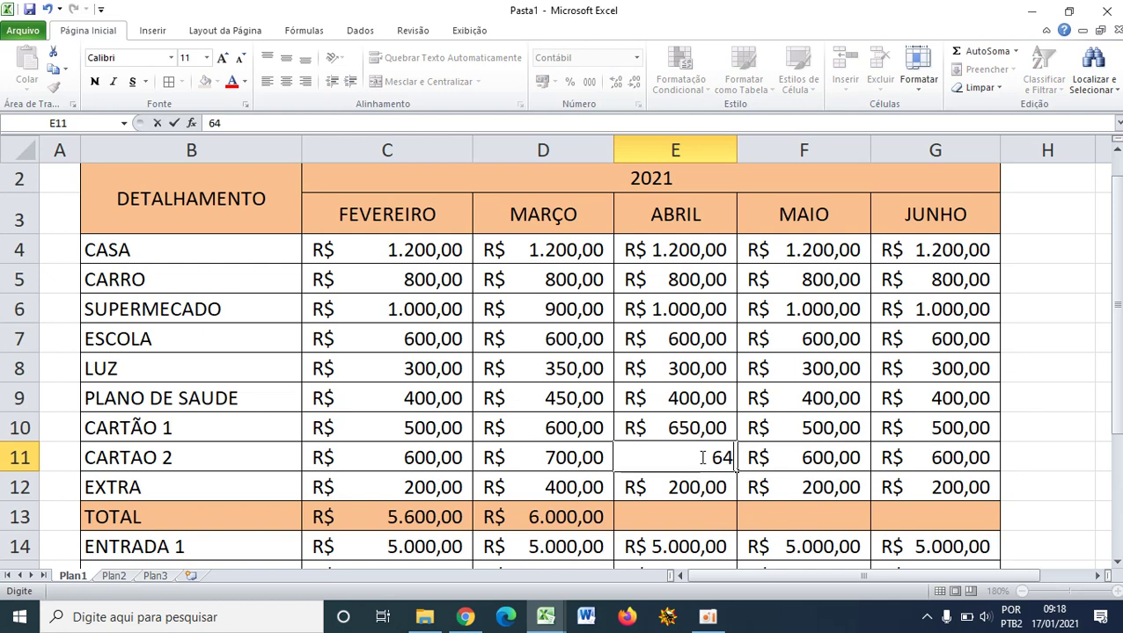
pyautogui.click(643, 479)
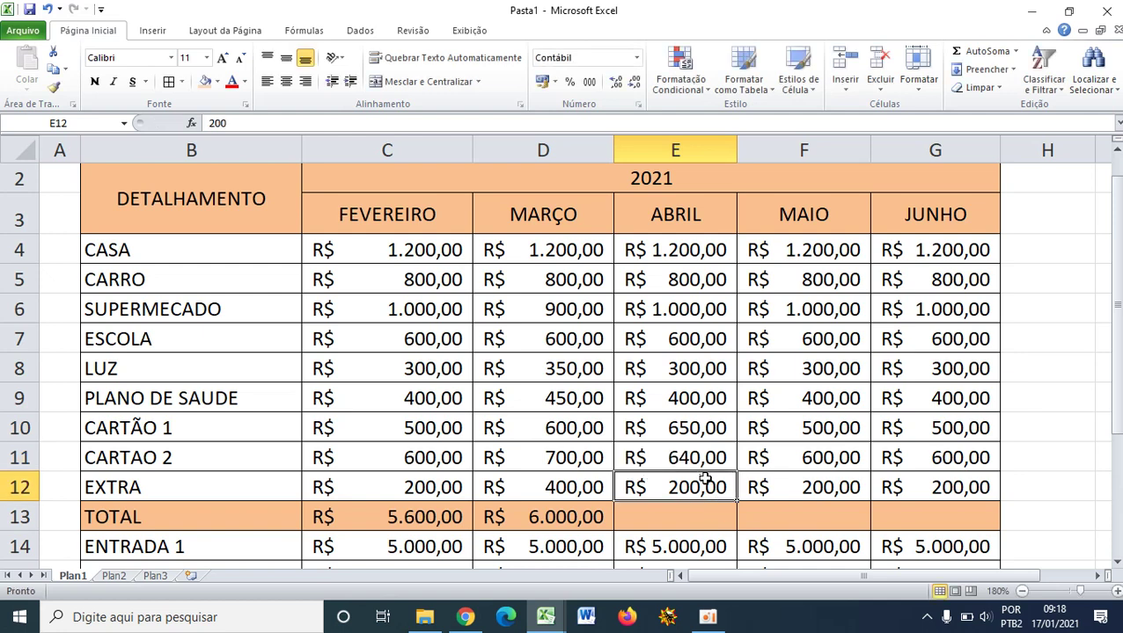
pyautogui.write('450')
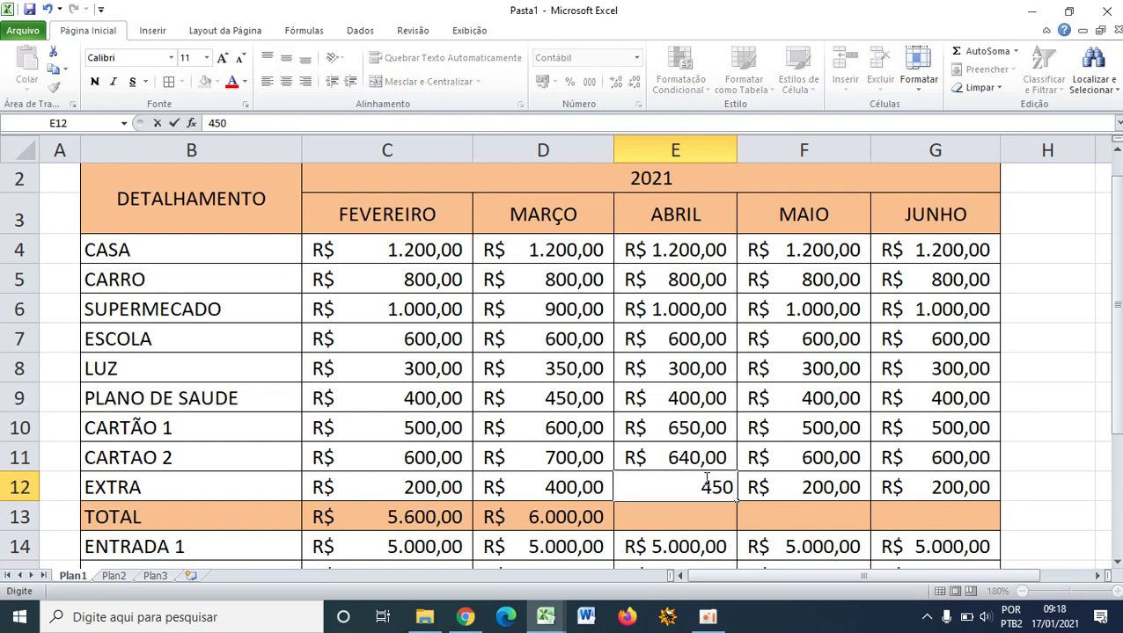
pyautogui.click(778, 438)
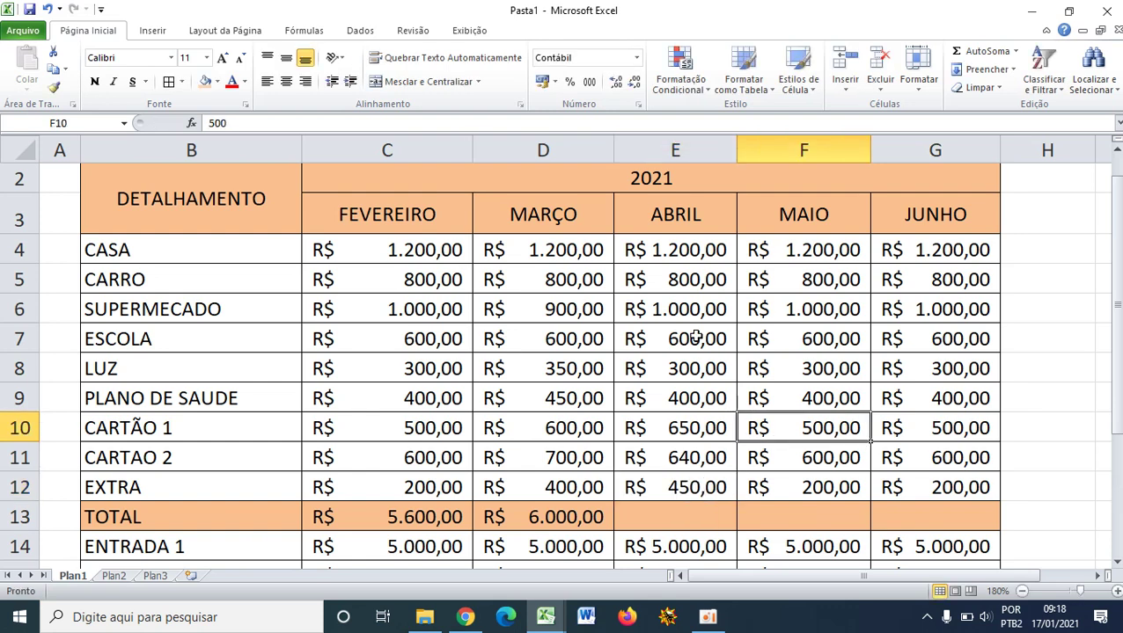
# - Calculate the ABRIL expense total in cell E13 with =SOMA(E4:E12)
pyautogui.scroll(-1, 695, 338)
pyautogui.click(685, 418)
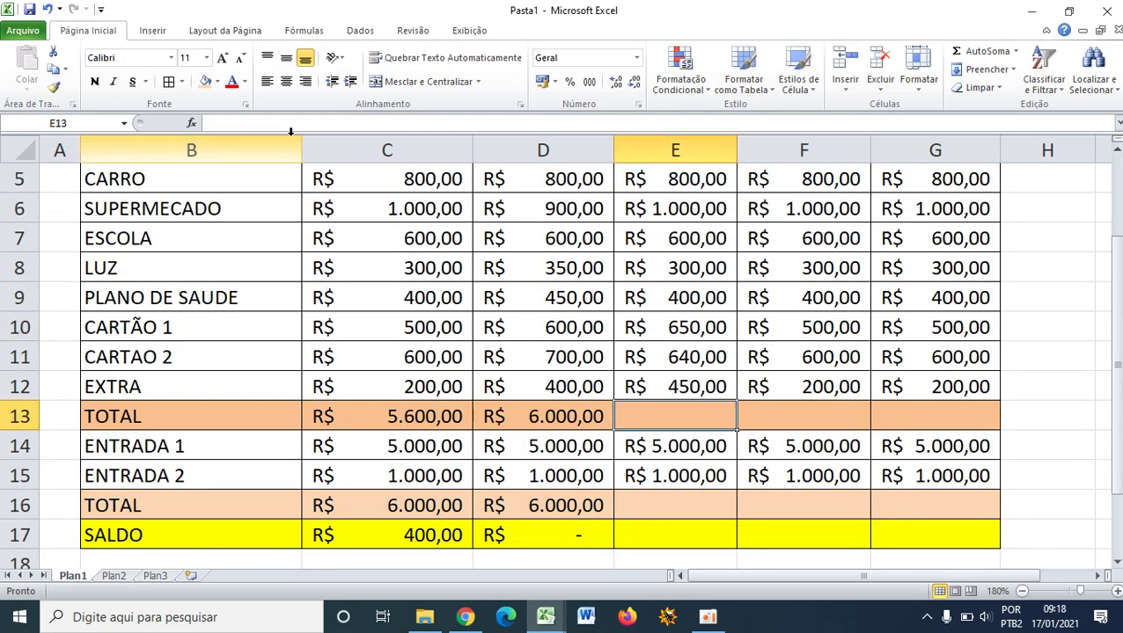
pyautogui.scroll(1, 647, 319)
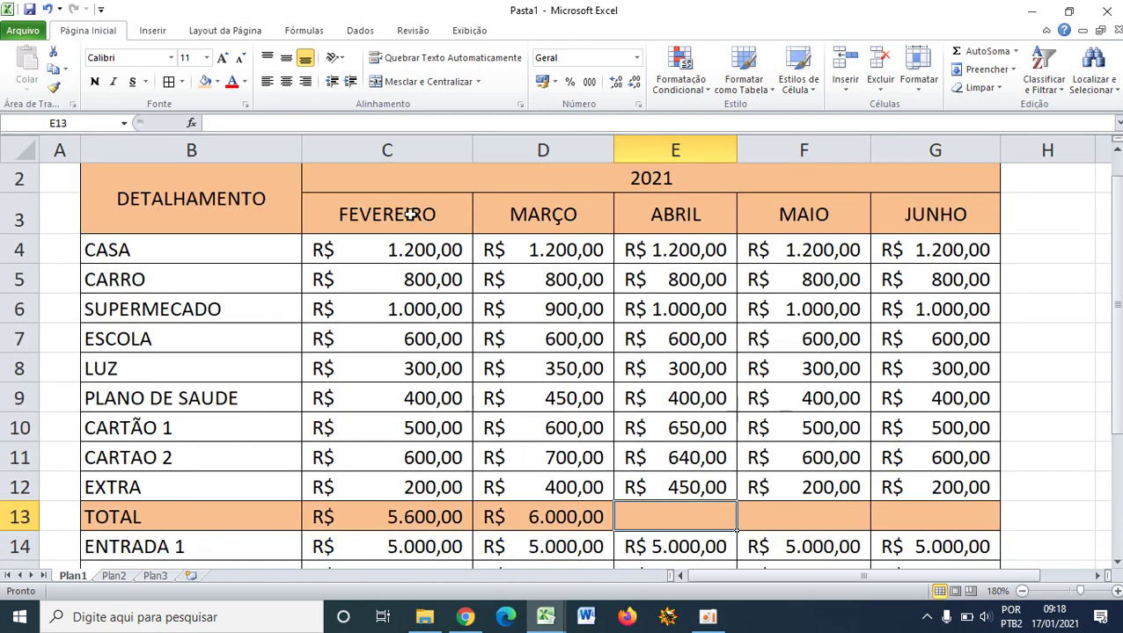
pyautogui.click(357, 125)
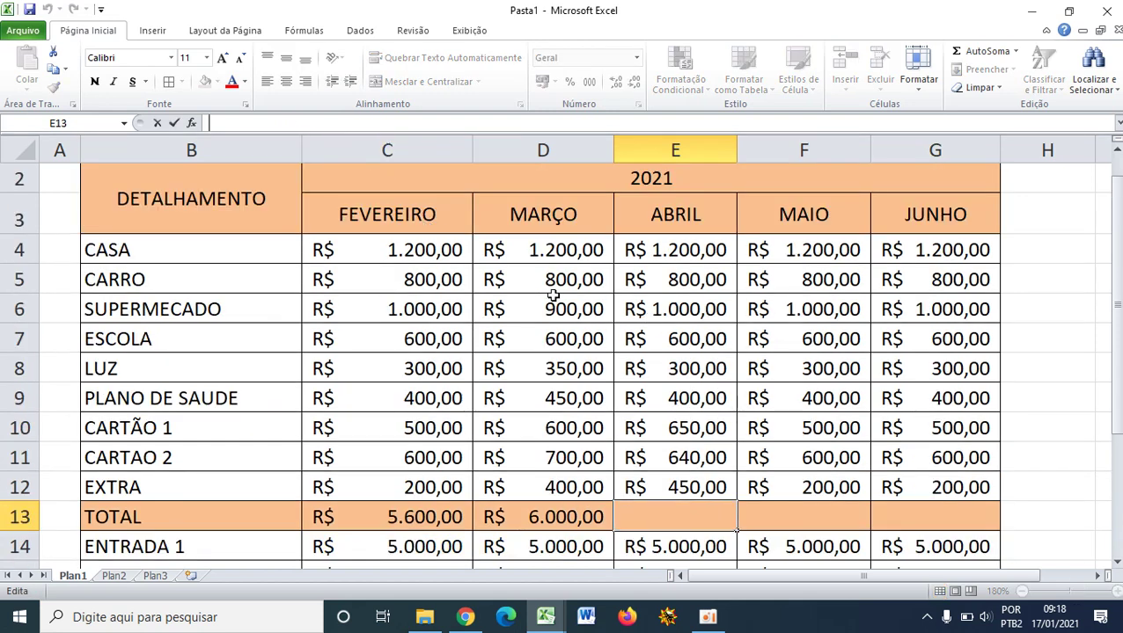
pyautogui.click(808, 525)
pyautogui.click(692, 512)
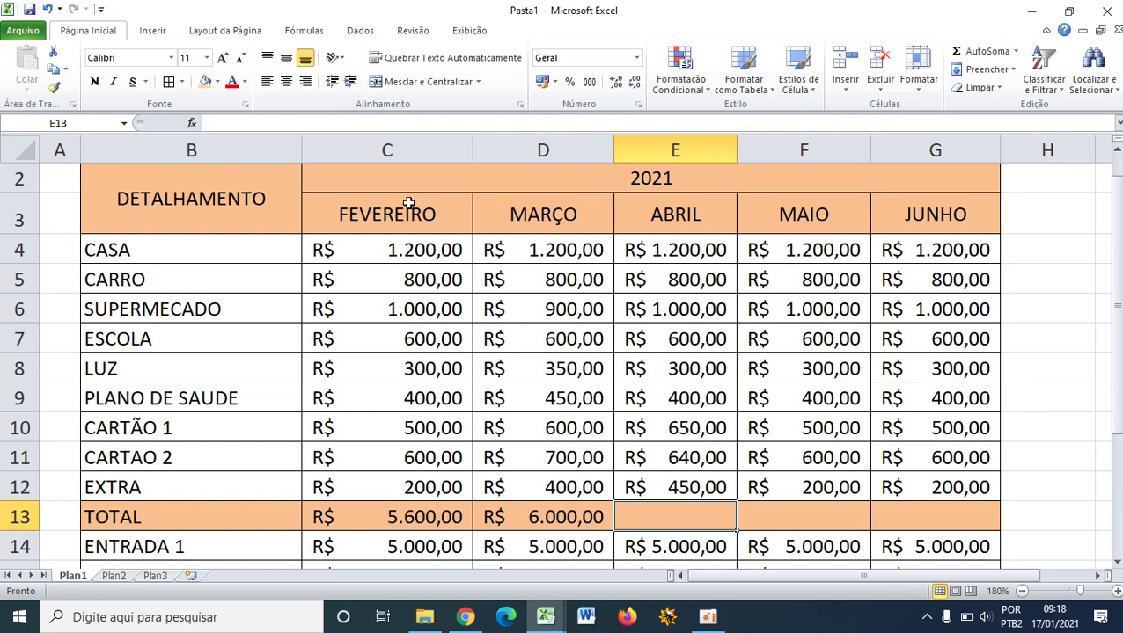
pyautogui.click(358, 124)
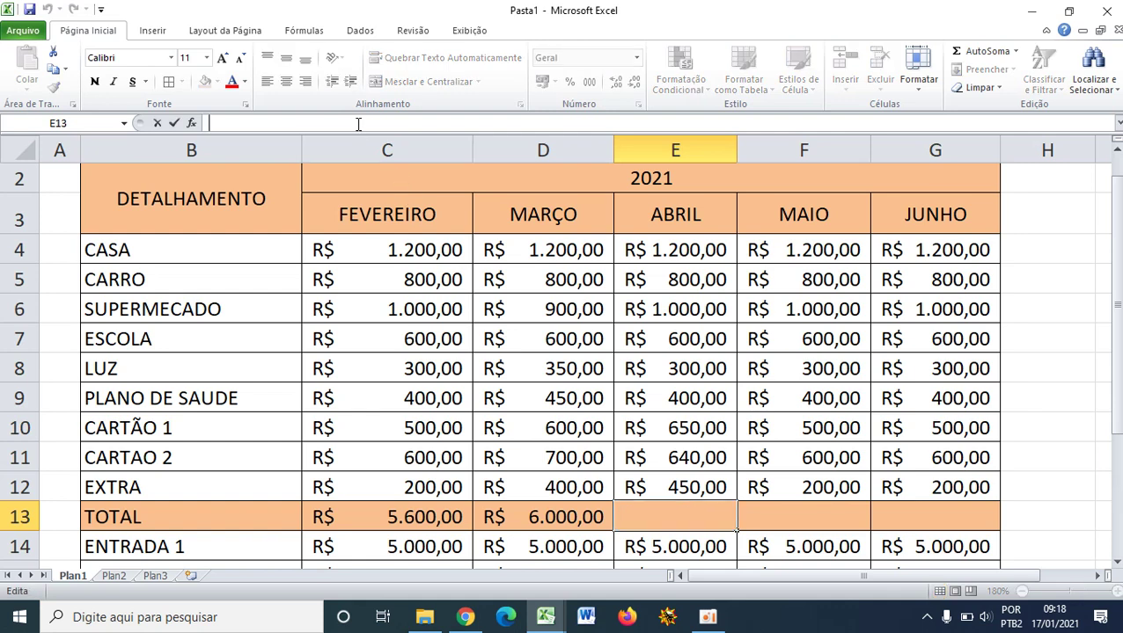
pyautogui.write('=SO')
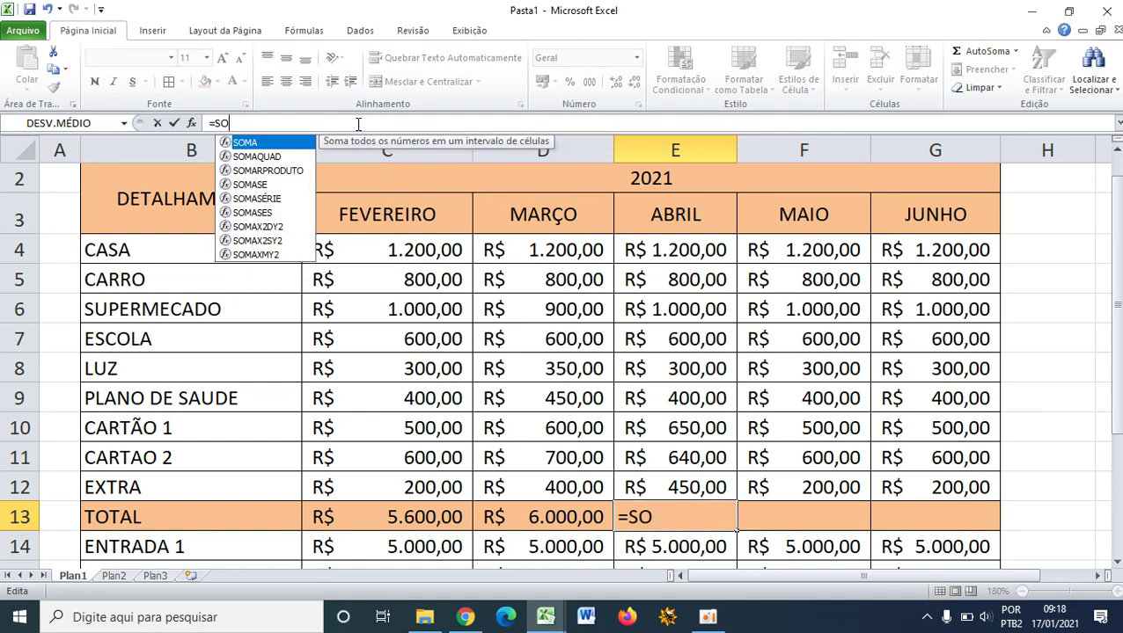
pyautogui.write('MA(')
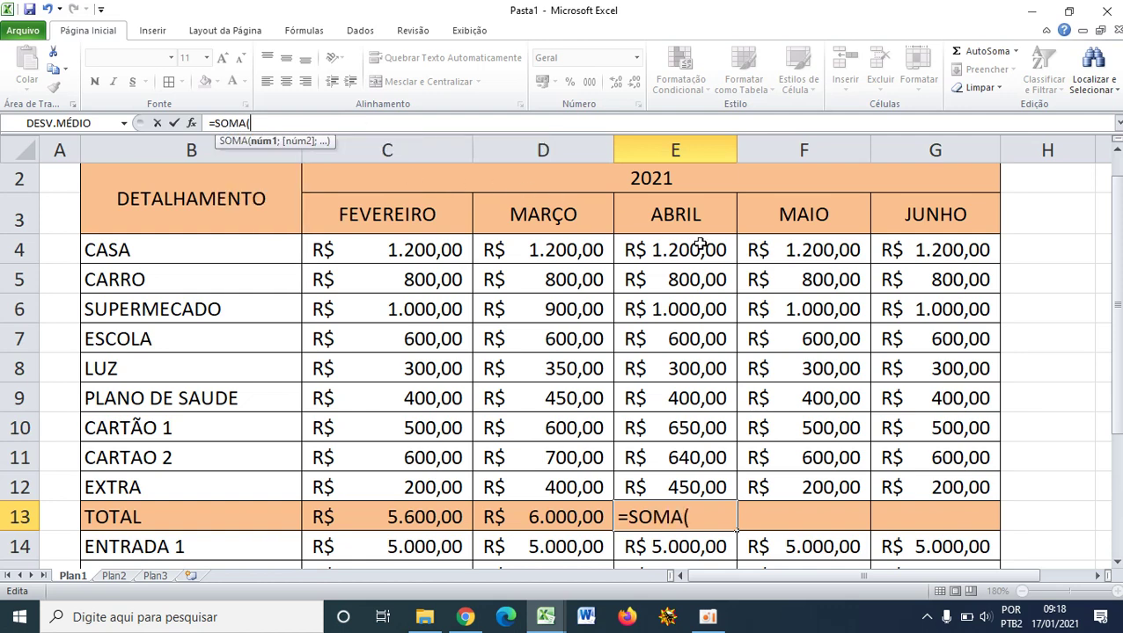
pyautogui.moveTo(695, 248); pyautogui.dragTo(685, 487)
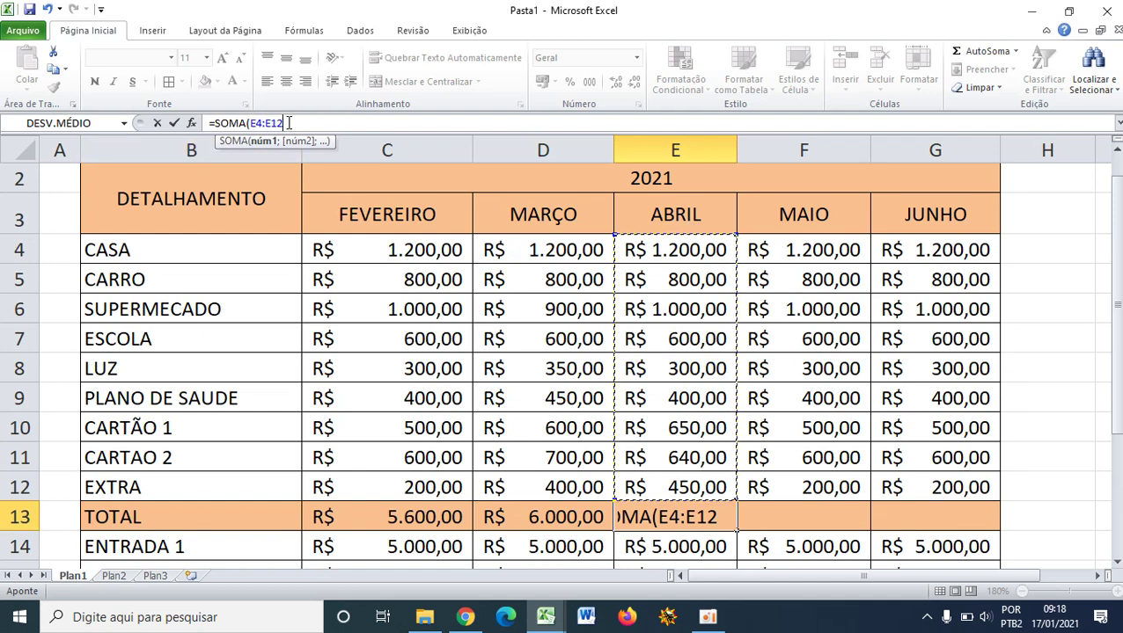
pyautogui.write(')')
pyautogui.press('Return')
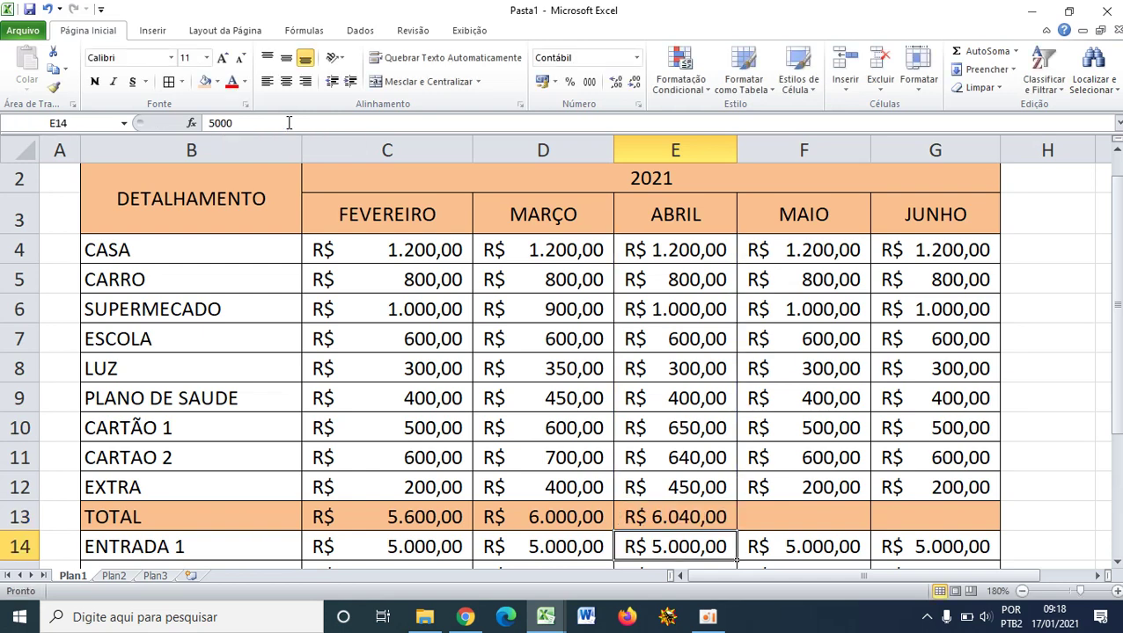
# - Total the ABRIL income entries E14:E15 in cell E16 with AutoSoma
pyautogui.scroll(-3, 616, 351)
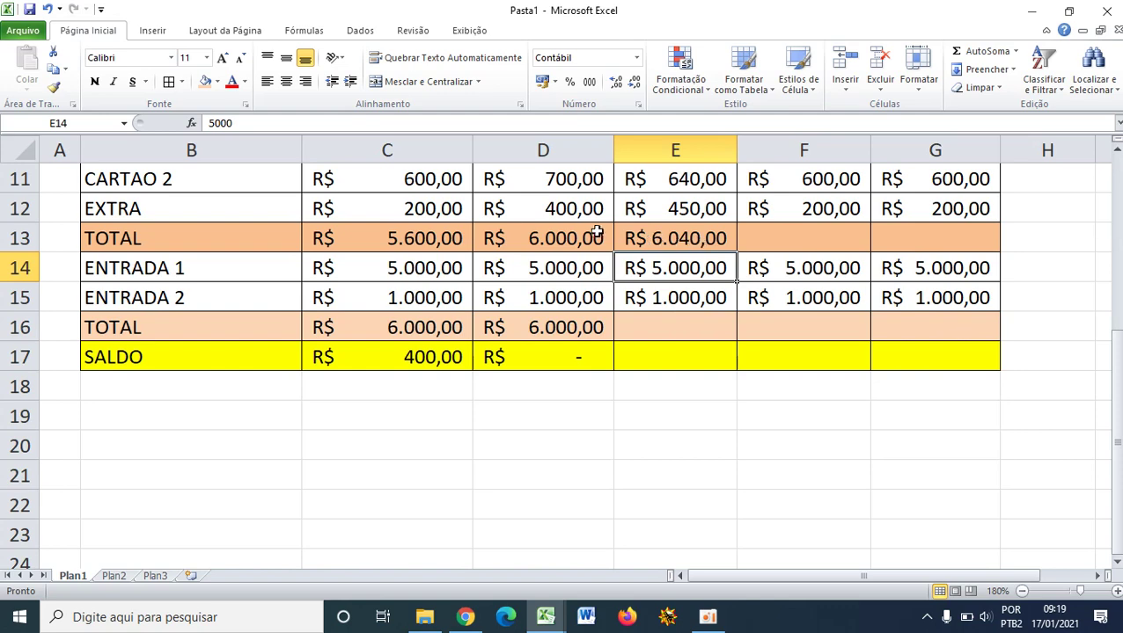
pyautogui.scroll(1, 590, 226)
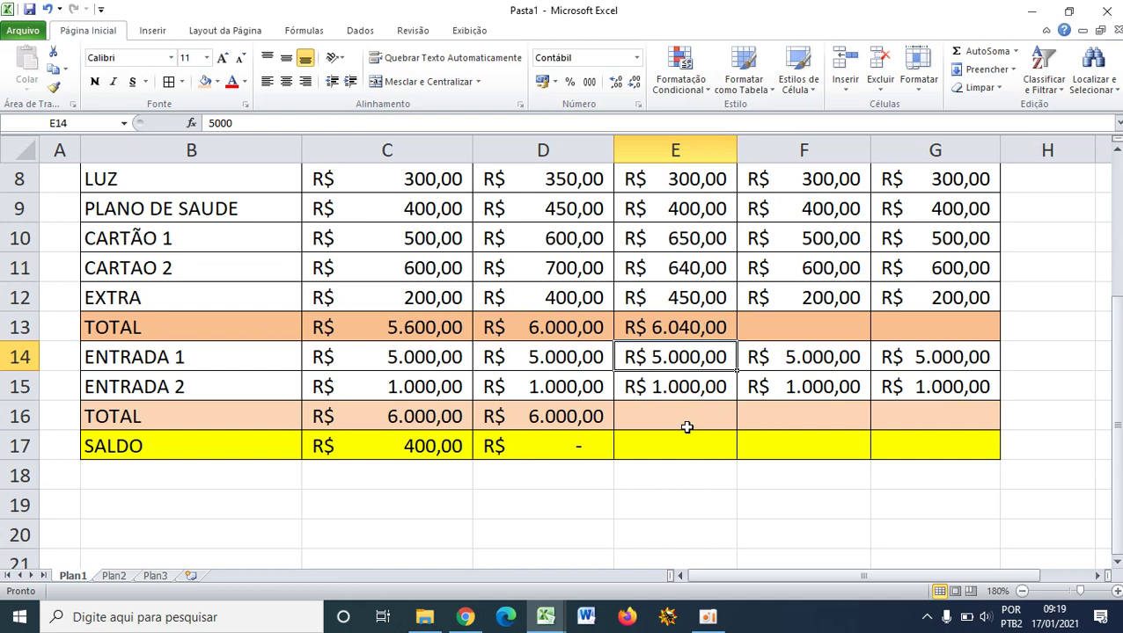
pyautogui.moveTo(686, 422); pyautogui.dragTo(692, 361)
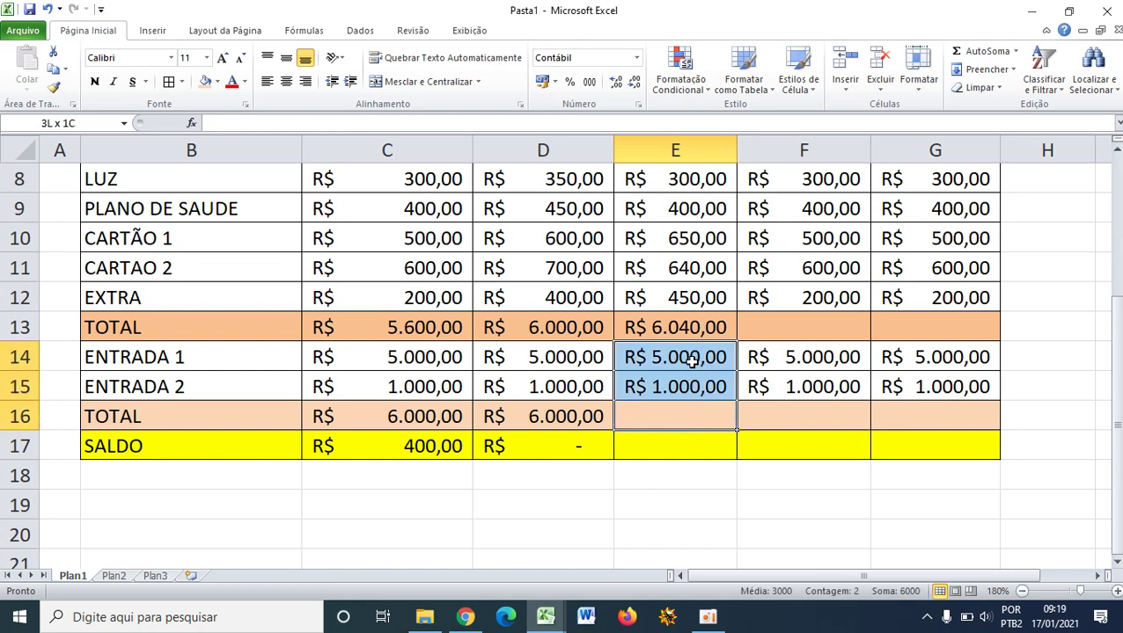
pyautogui.click(978, 51)
# - Calculate the ABRIL SALDO in cell E17 by subtracting the expense total from the income total with =E16-E13
pyautogui.click(667, 445)
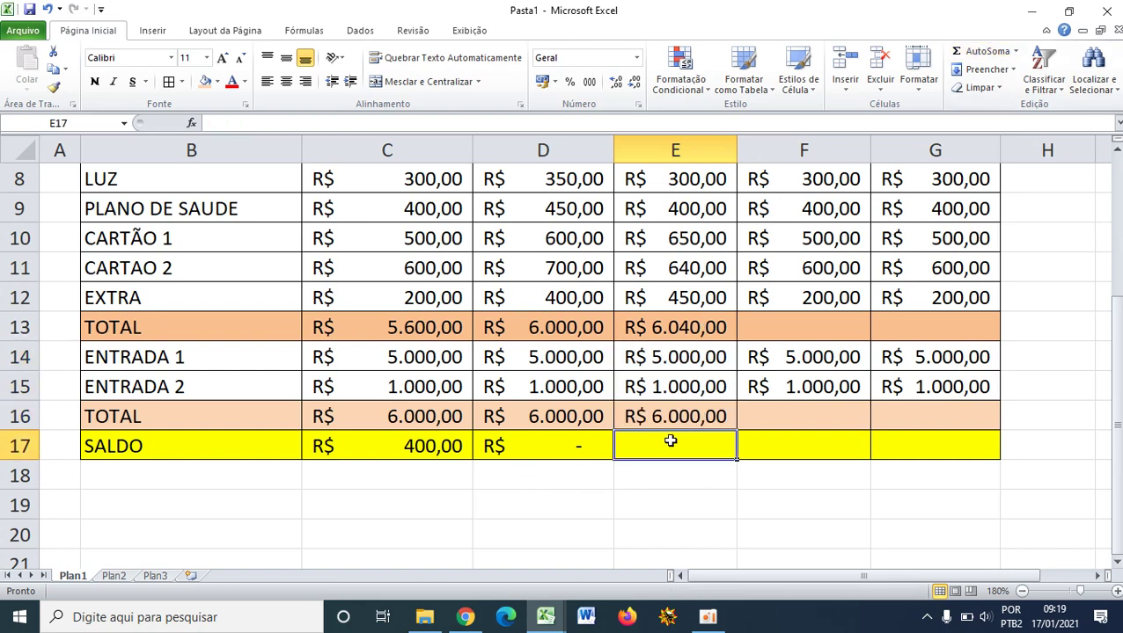
pyautogui.click(276, 124)
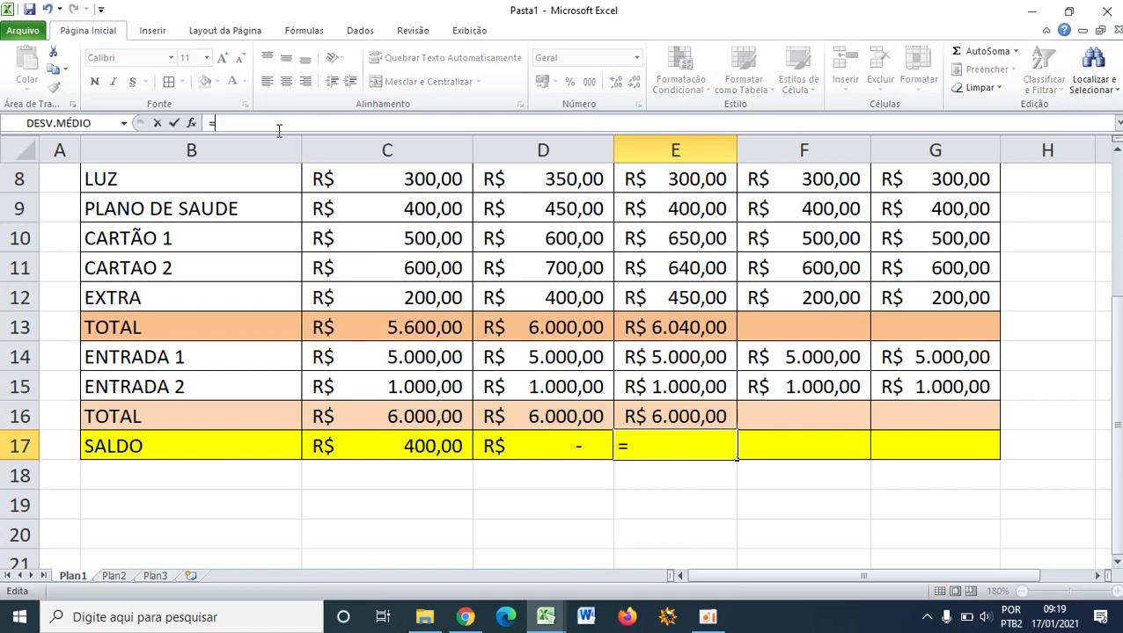
pyautogui.click(658, 415)
pyautogui.write('-')
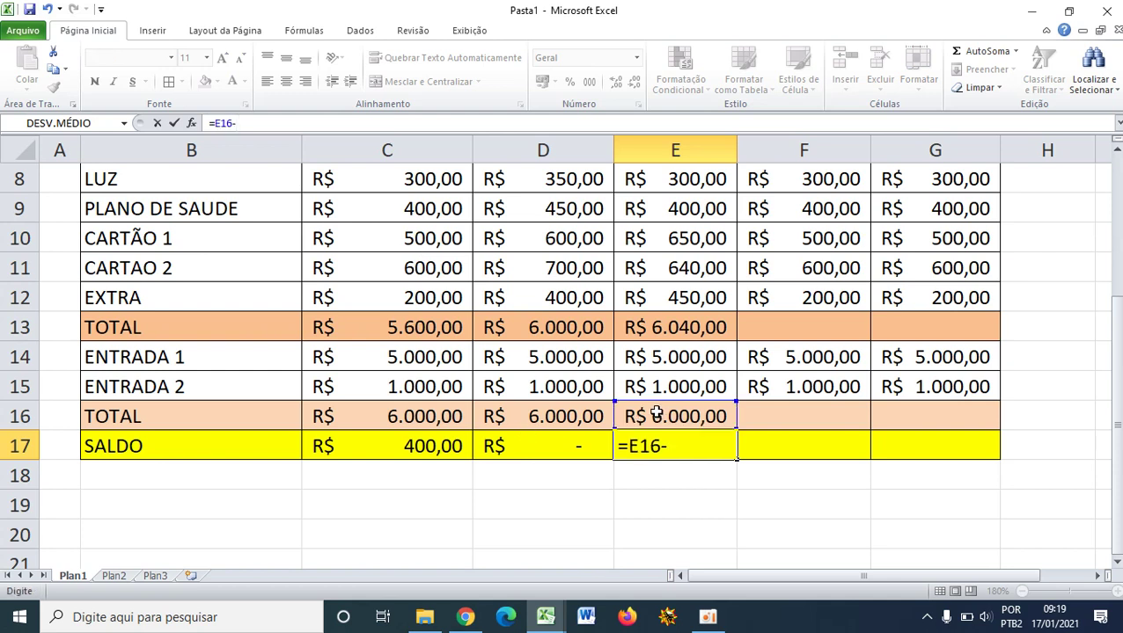
pyautogui.click(673, 328)
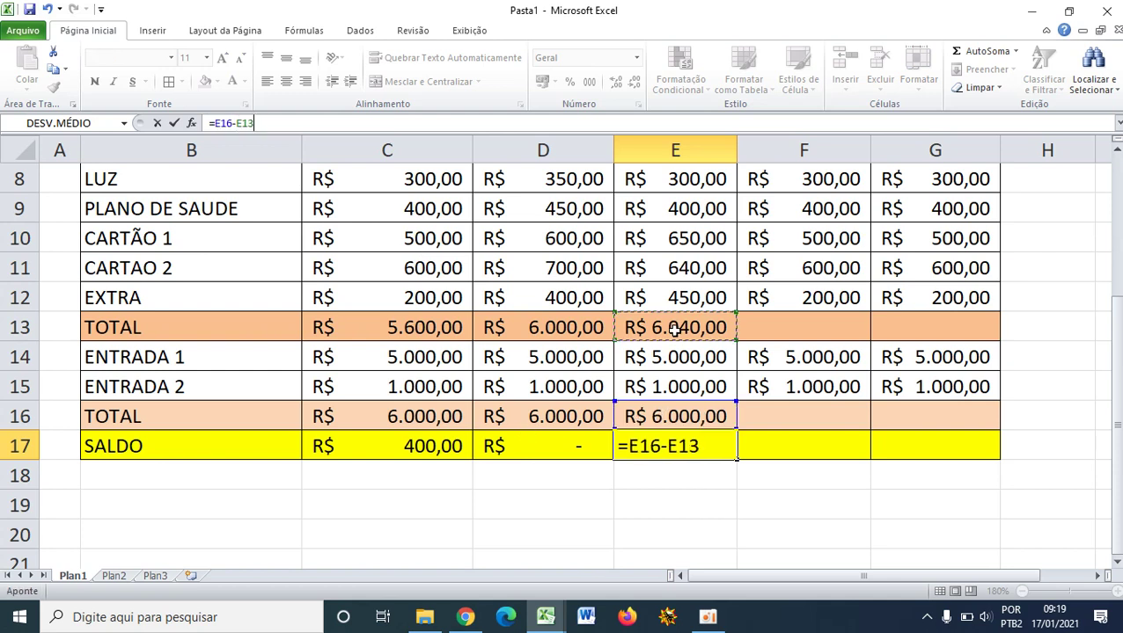
pyautogui.press('Return')
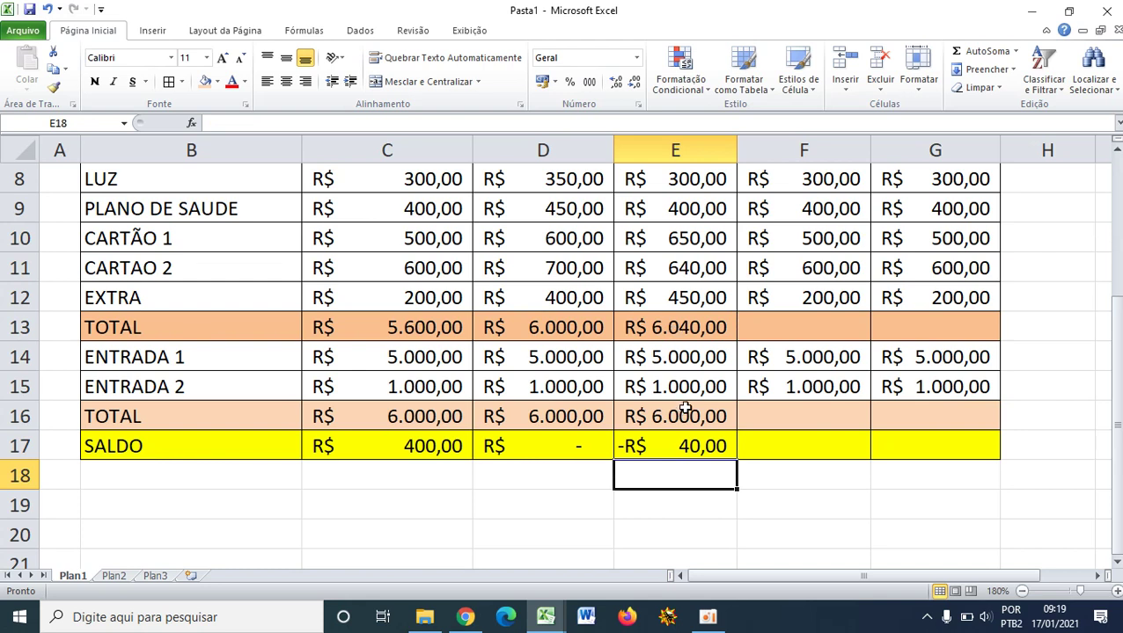
# - Colour the text of the negative ABRIL SALDO in cell E17 red
pyautogui.click(685, 445)
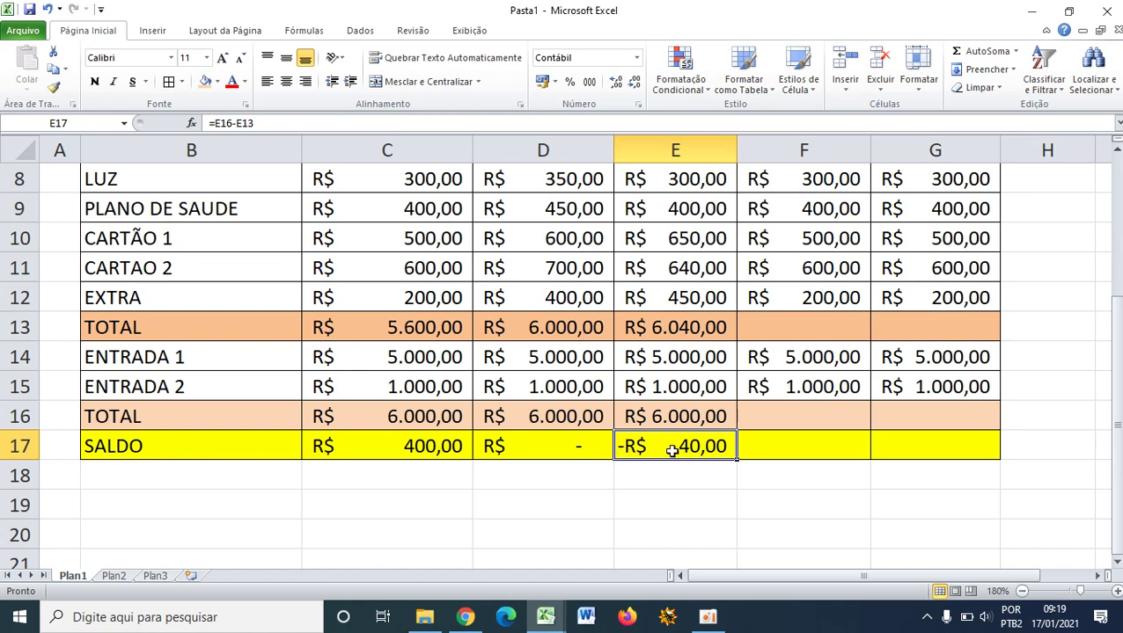
pyautogui.click(656, 475)
pyautogui.click(670, 445)
pyautogui.click(710, 479)
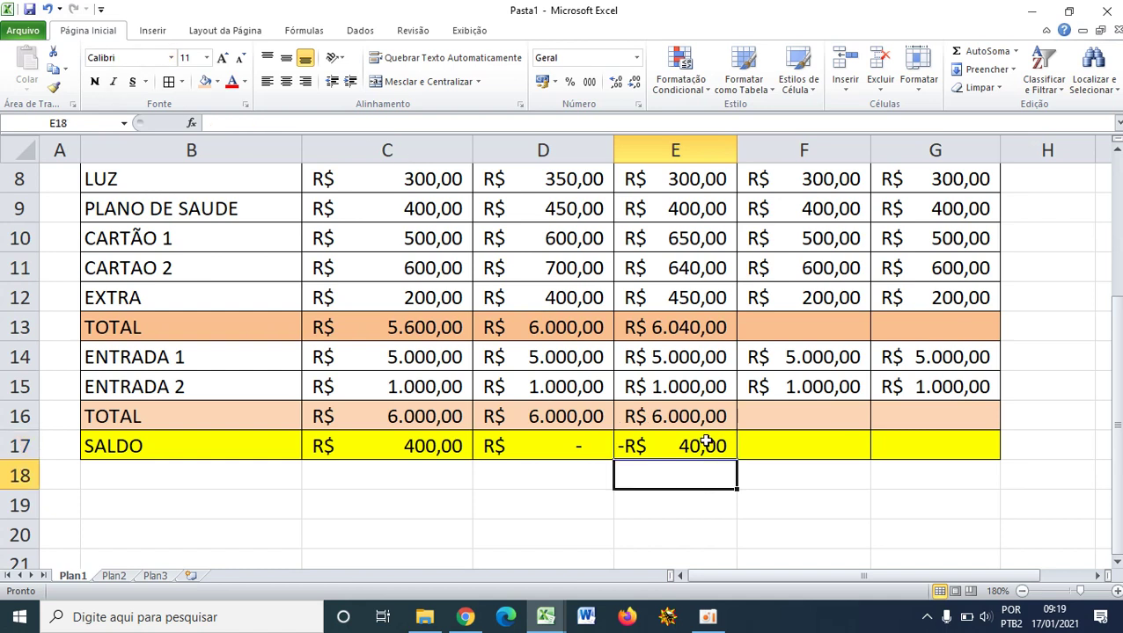
pyautogui.click(713, 441)
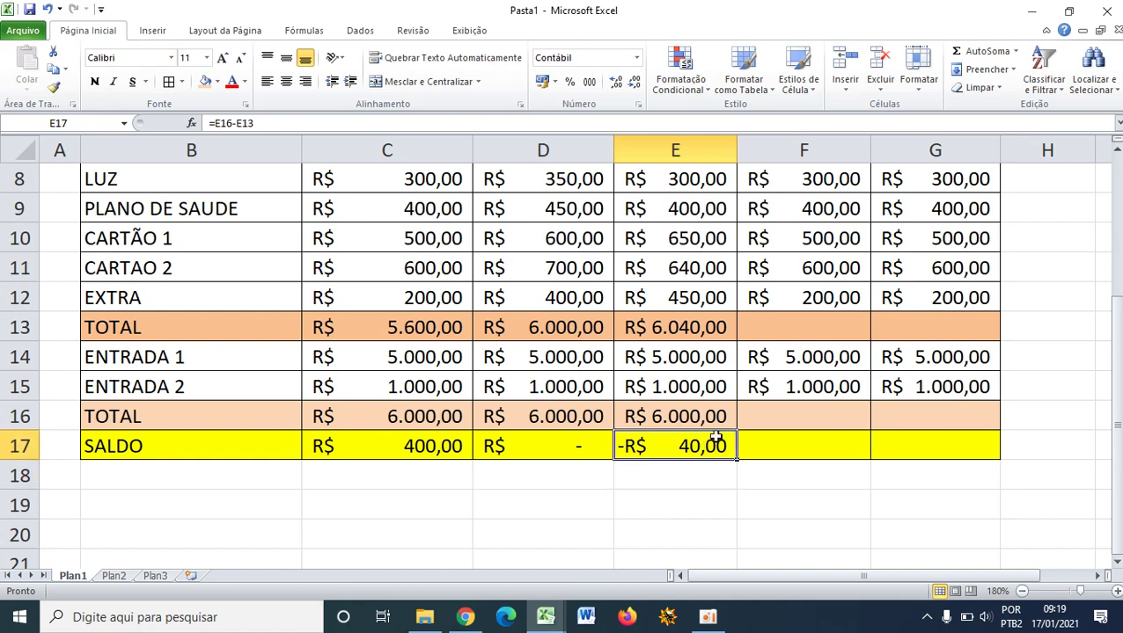
pyautogui.click(232, 81)
pyautogui.click(639, 524)
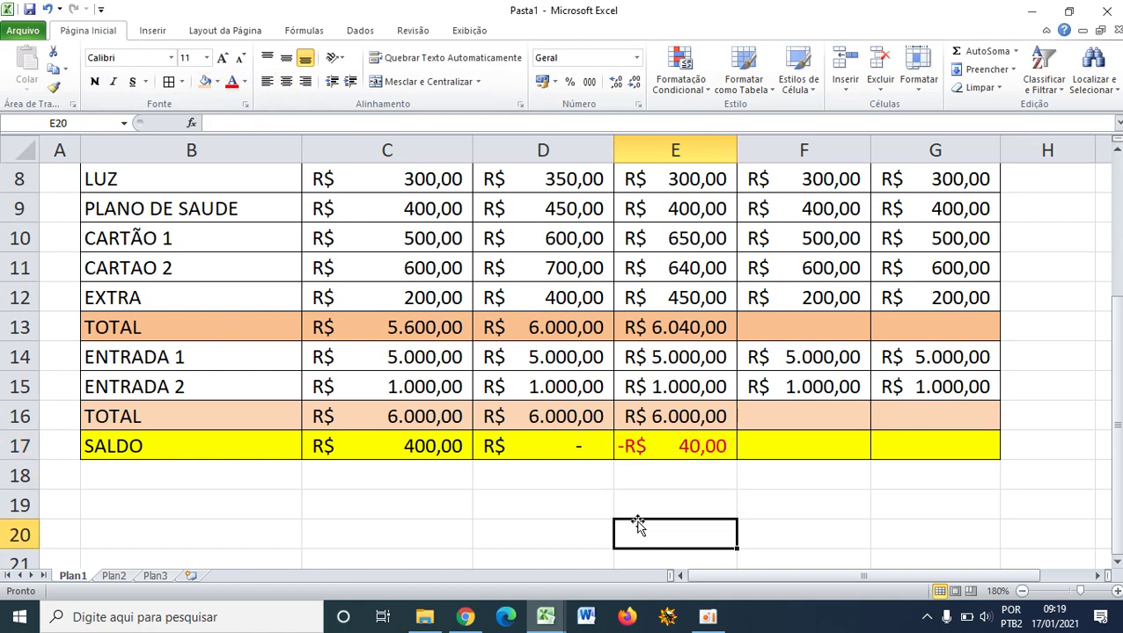
# - Set the MAIO amounts for CARTÃO 1 in F10 to 600 and CARTAO 2 in F11 to 700
pyautogui.scroll(2, 656, 360)
pyautogui.scroll(-1, 668, 363)
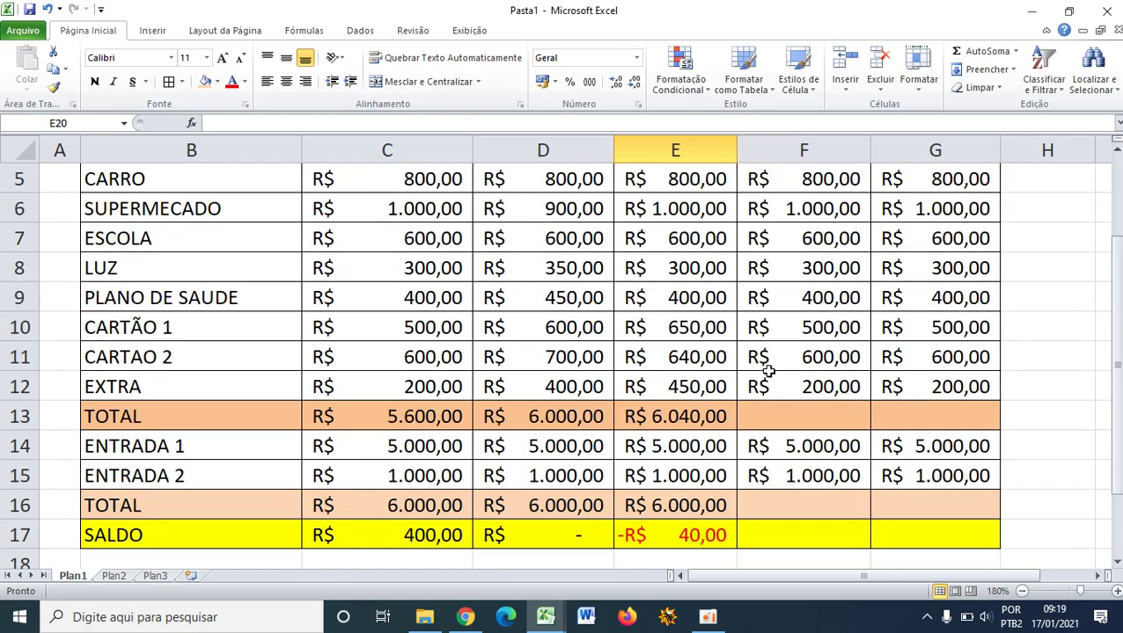
pyautogui.click(804, 352)
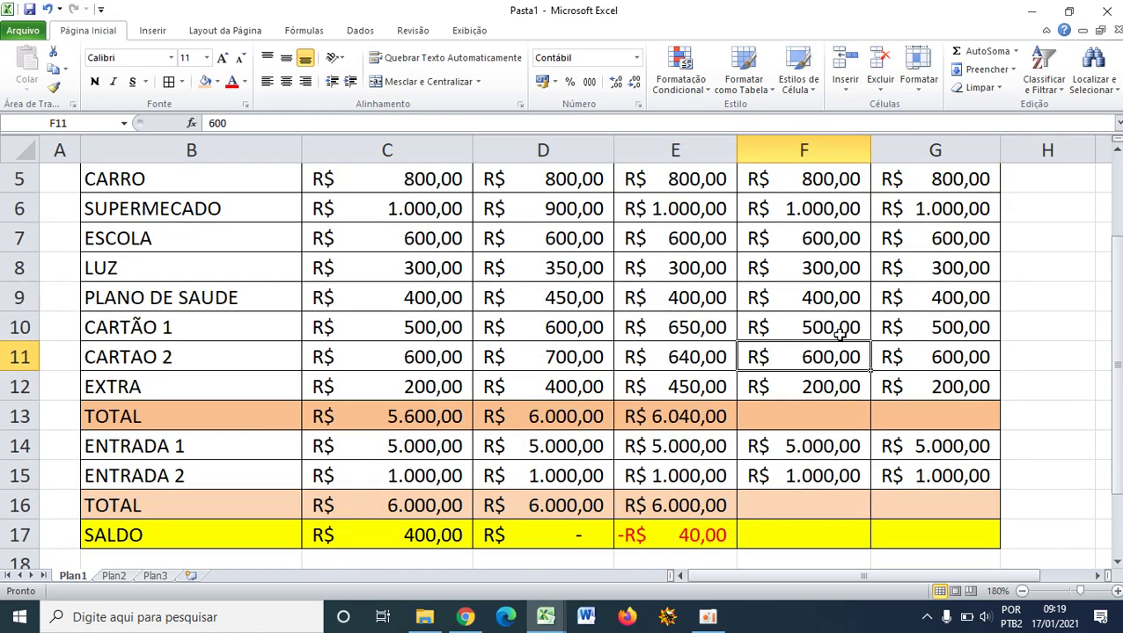
pyautogui.click(832, 330)
pyautogui.write('60')
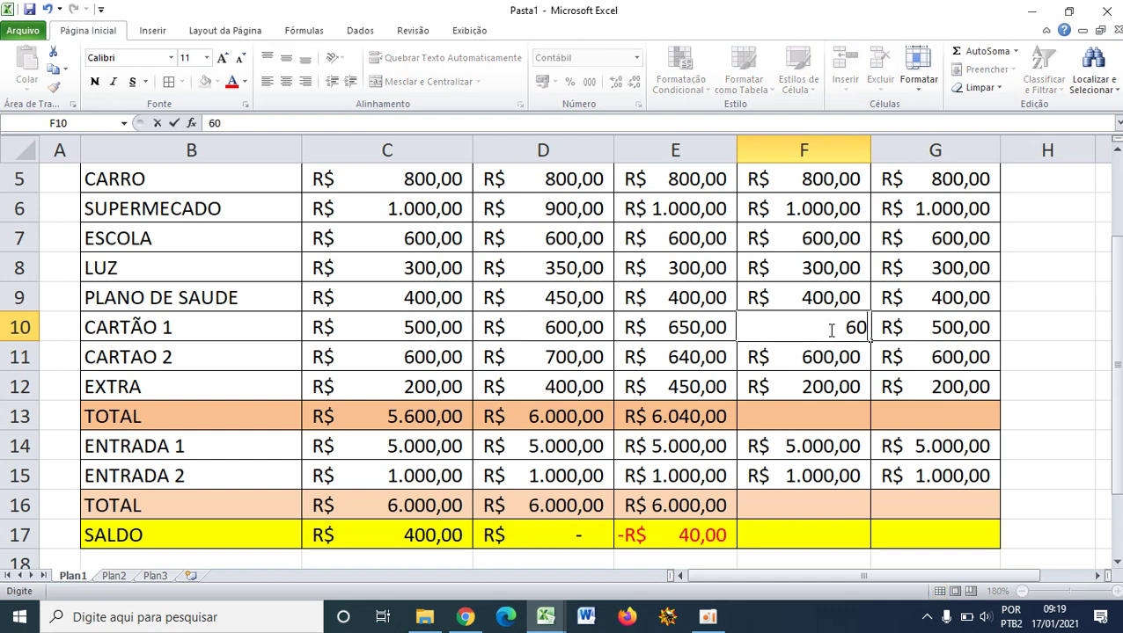
pyautogui.write('0')
pyautogui.click(811, 366)
pyautogui.write('700')
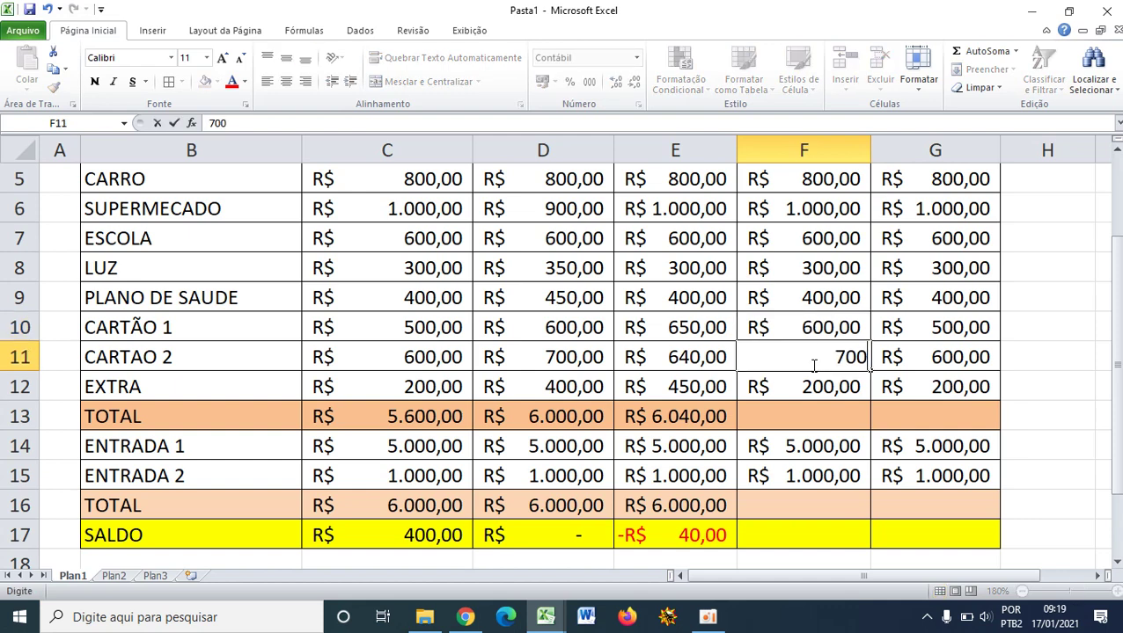
# - Set the JUNHO amount for PLANO DE SAUDE in cell G9 to 450
pyautogui.click(956, 299)
pyautogui.click(954, 325)
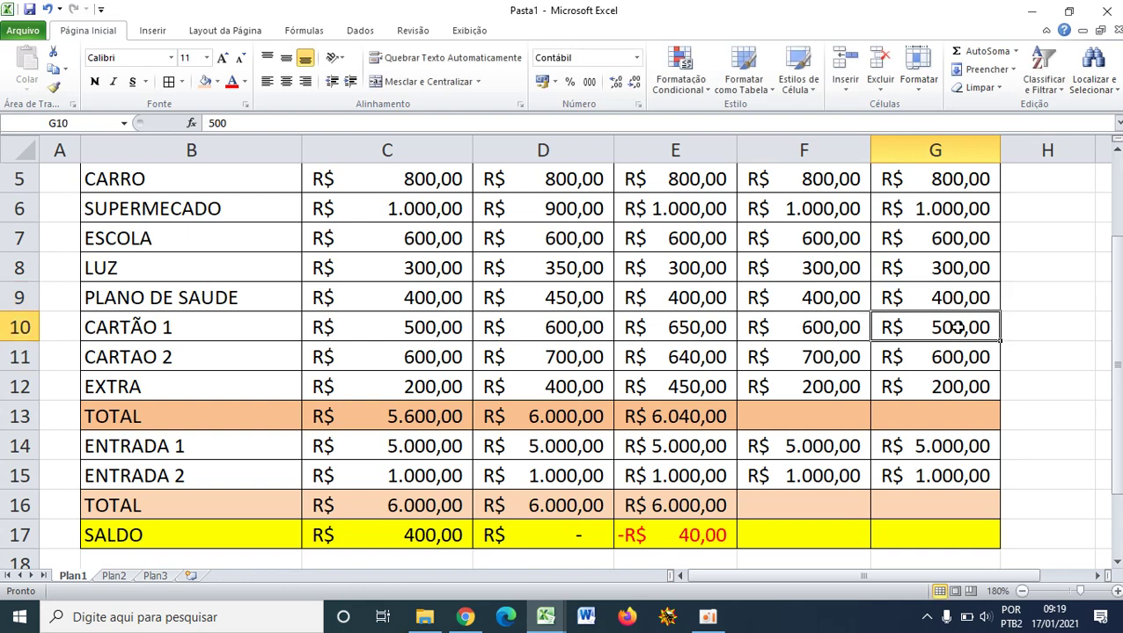
pyautogui.click(960, 302)
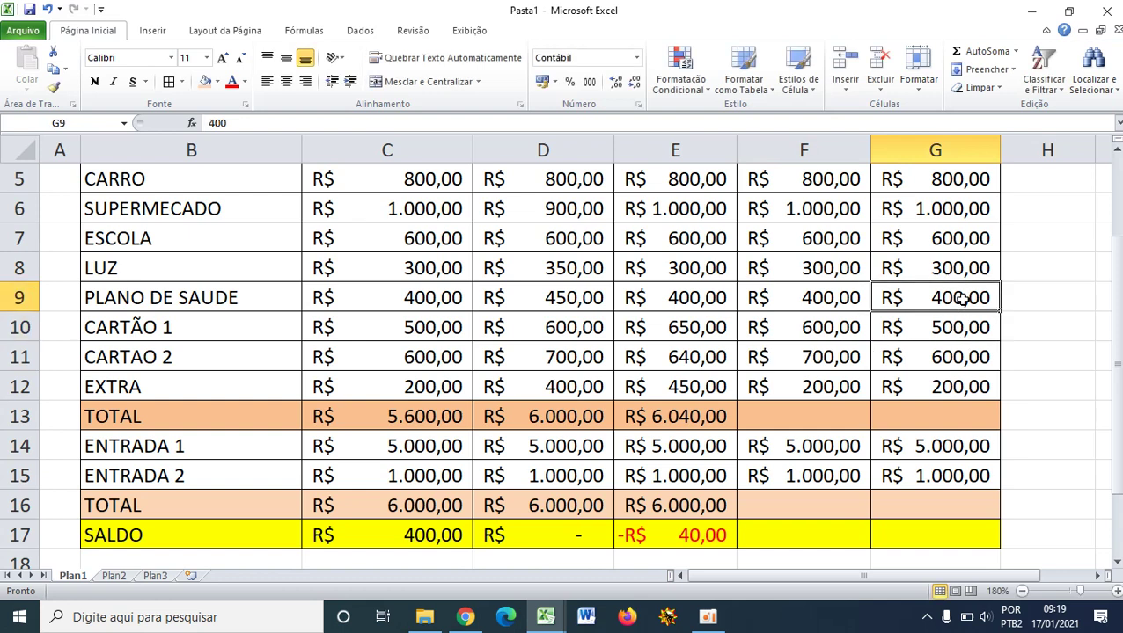
pyautogui.write('5')
pyautogui.press('BackSpace')
pyautogui.write('450')
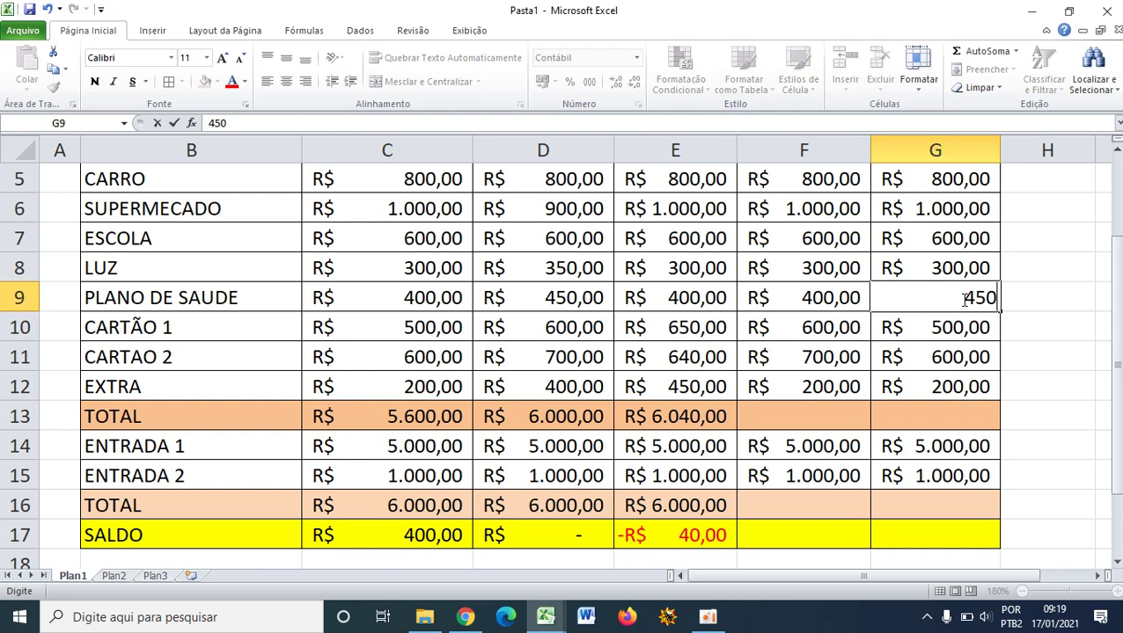
pyautogui.click(858, 384)
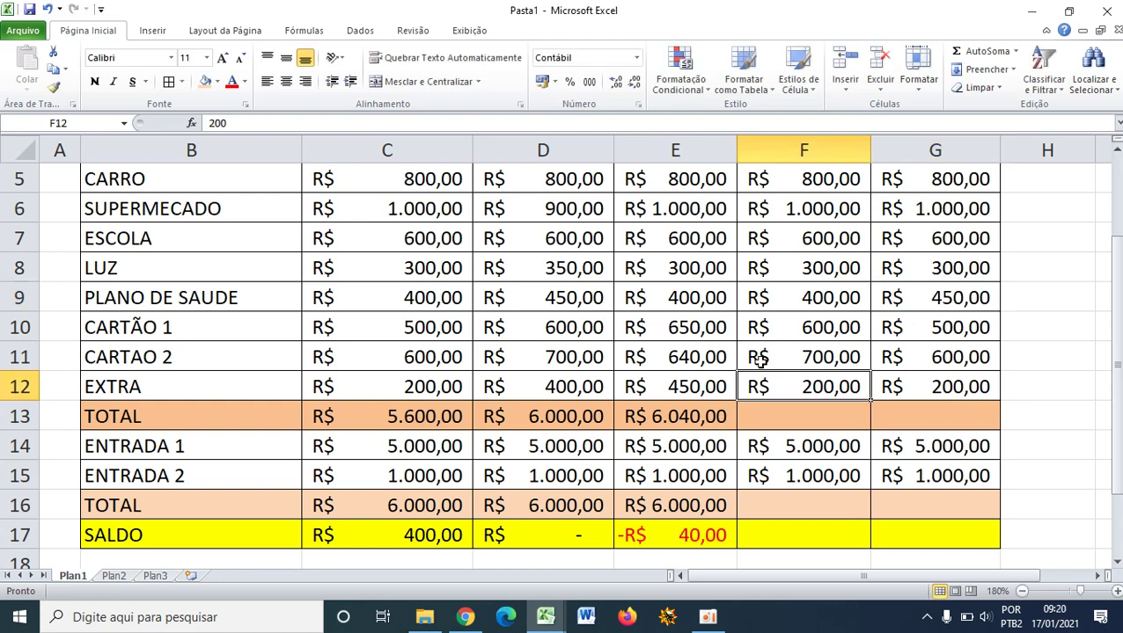
# - Fill the ABRIL expense total formula from E13 across to MAIO and JUNHO in F13:G13
pyautogui.click(696, 415)
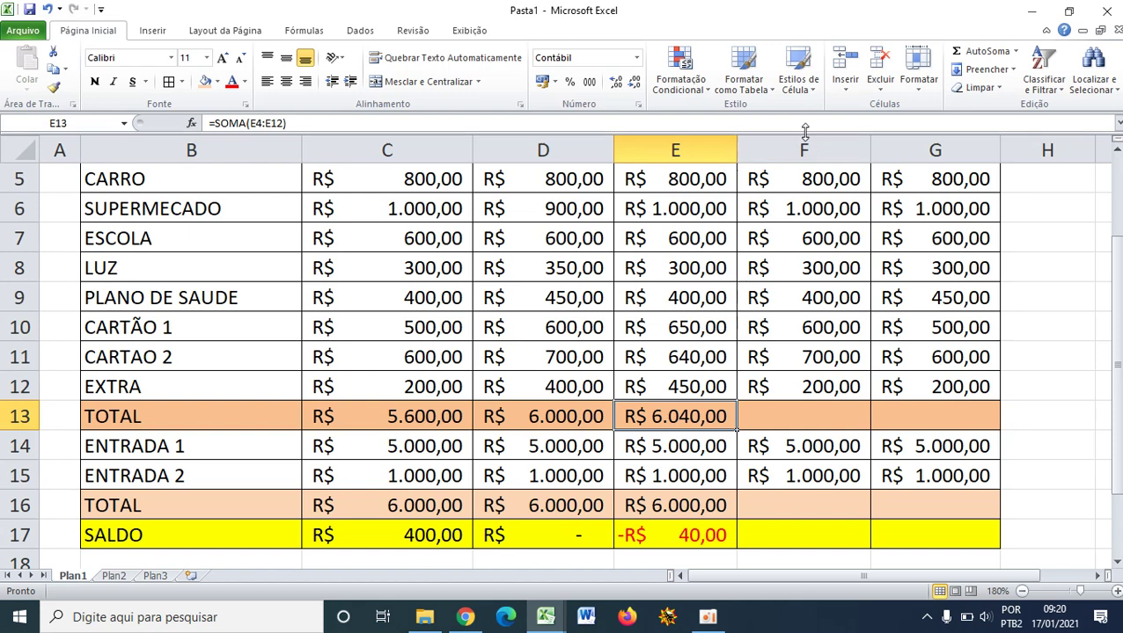
pyautogui.moveTo(735, 428); pyautogui.dragTo(954, 421)
pyautogui.click(832, 463)
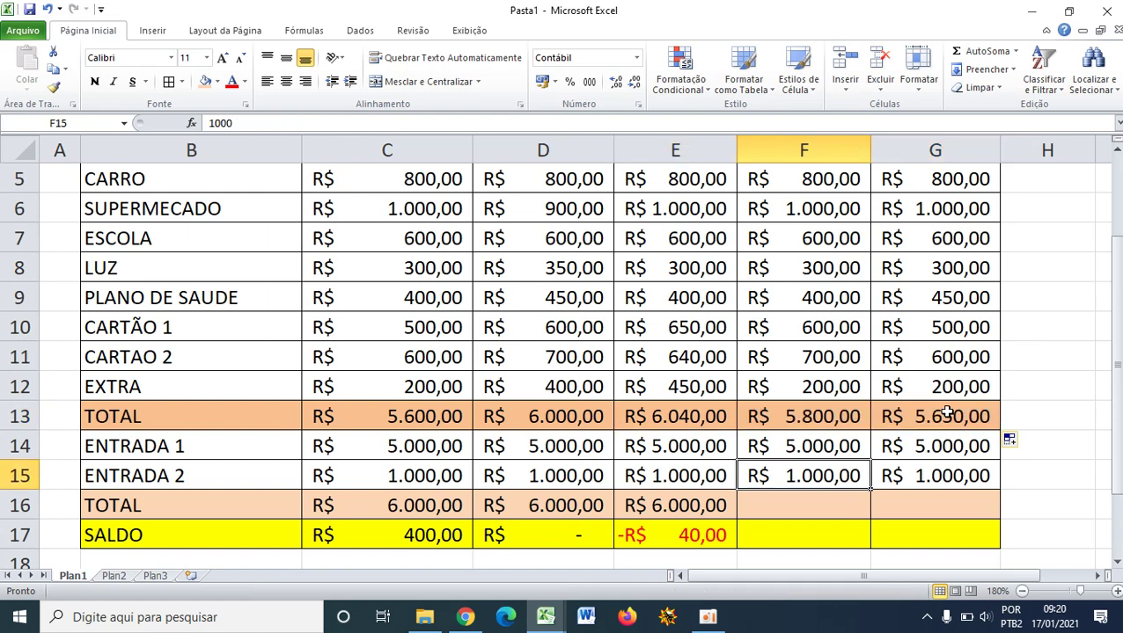
# - Fill the ABRIL income total formula from E16 across to MAIO and JUNHO in F16:G16
pyautogui.scroll(-1, 646, 369)
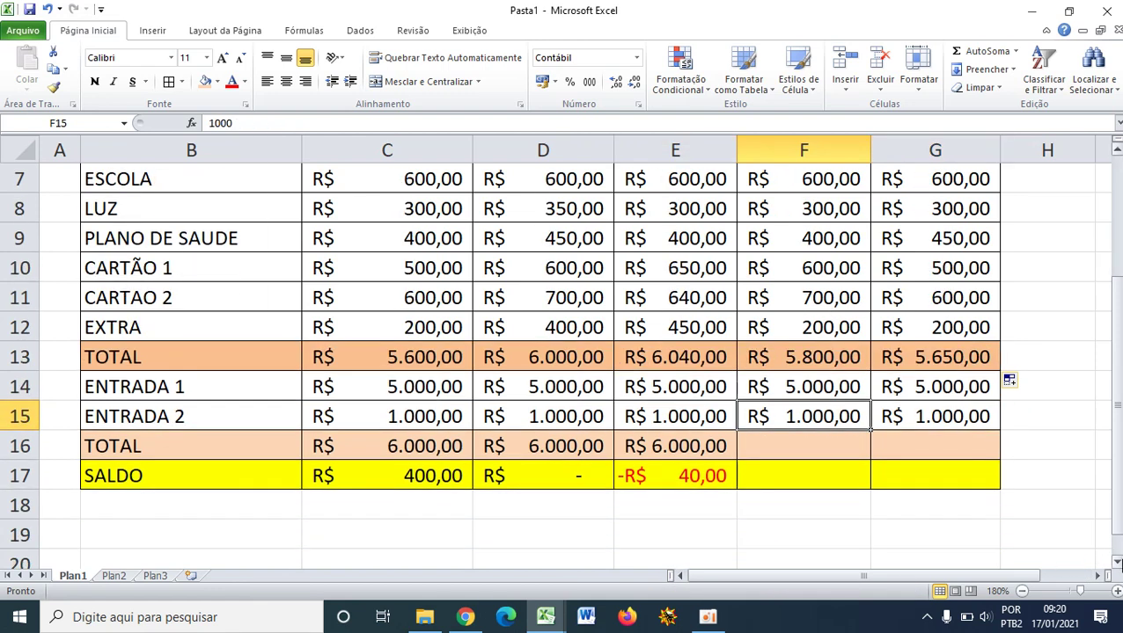
pyautogui.click(677, 440)
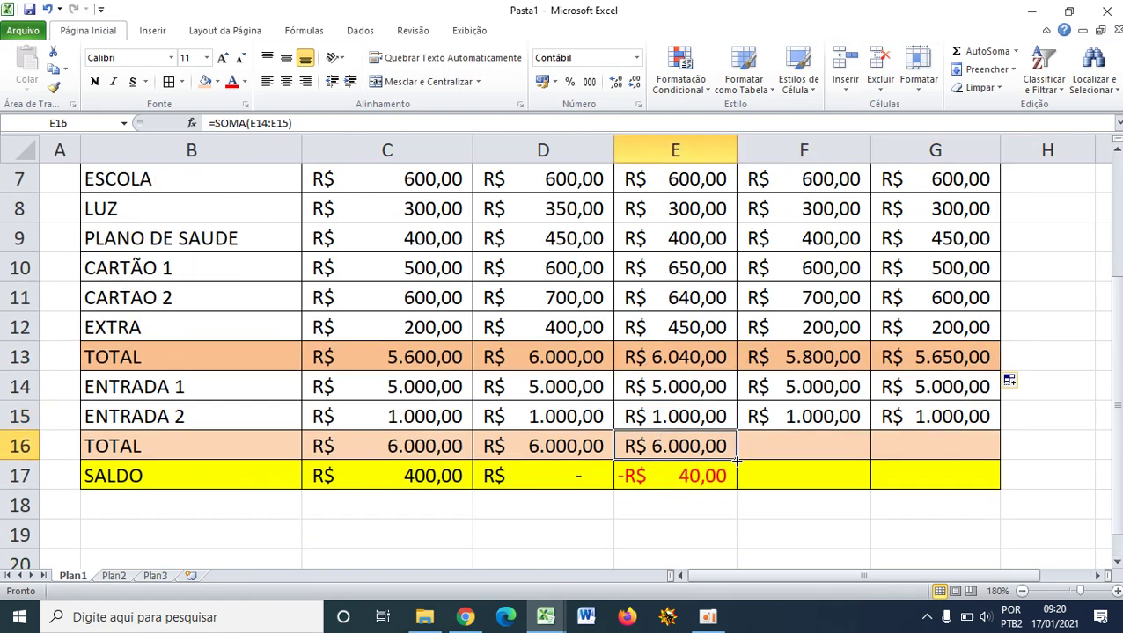
pyautogui.moveTo(737, 460); pyautogui.dragTo(824, 458)
pyautogui.moveTo(895, 454); pyautogui.dragTo(965, 456)
# - Fill the ABRIL SALDO formula from E17 across to MAIO and JUNHO in F17:G17
pyautogui.click(757, 476)
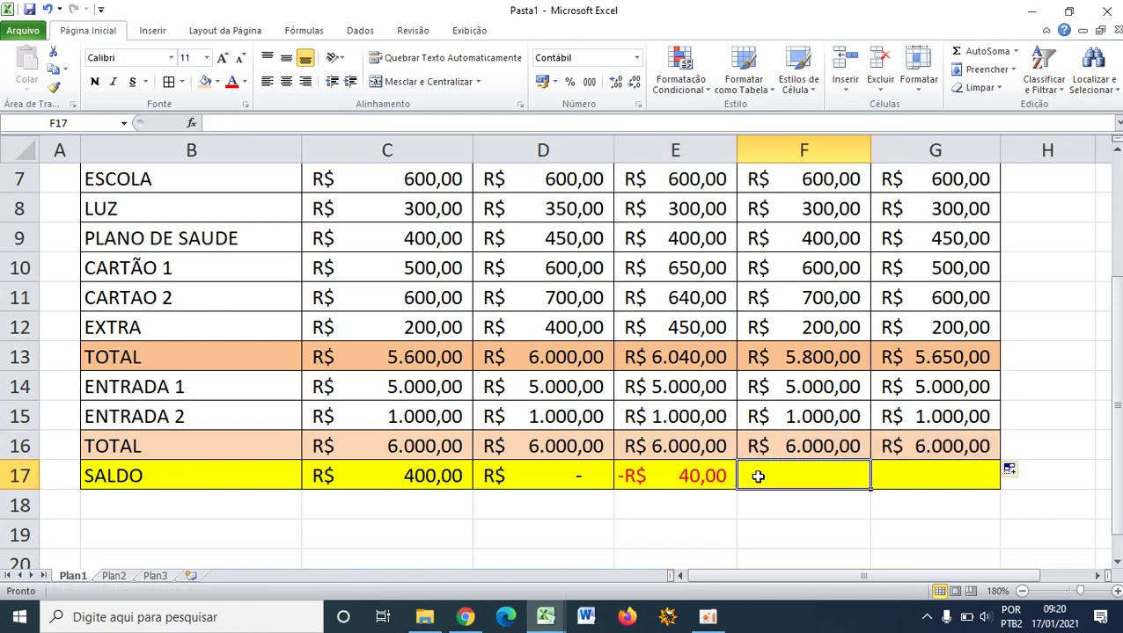
pyautogui.click(707, 470)
pyautogui.moveTo(736, 489); pyautogui.dragTo(931, 483)
pyautogui.click(810, 524)
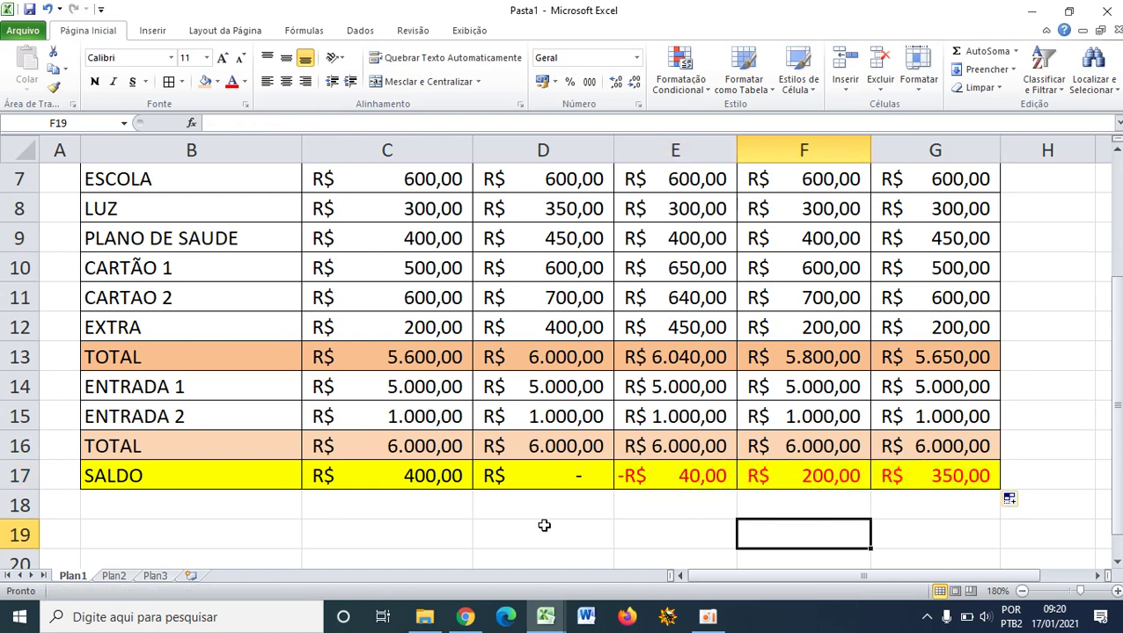
# - Set the font colour of the MAIO and JUNHO SALDO values in F17:G17 to black
pyautogui.click(651, 480)
pyautogui.moveTo(964, 478); pyautogui.dragTo(802, 480)
pyautogui.click(245, 81)
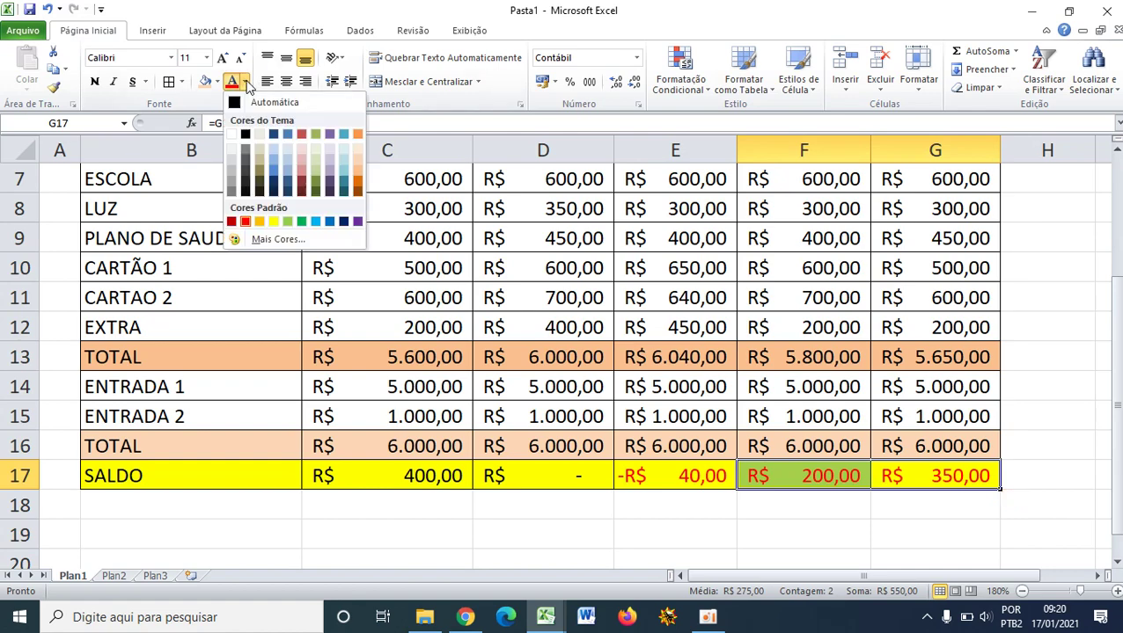
pyautogui.click(246, 137)
pyautogui.click(674, 416)
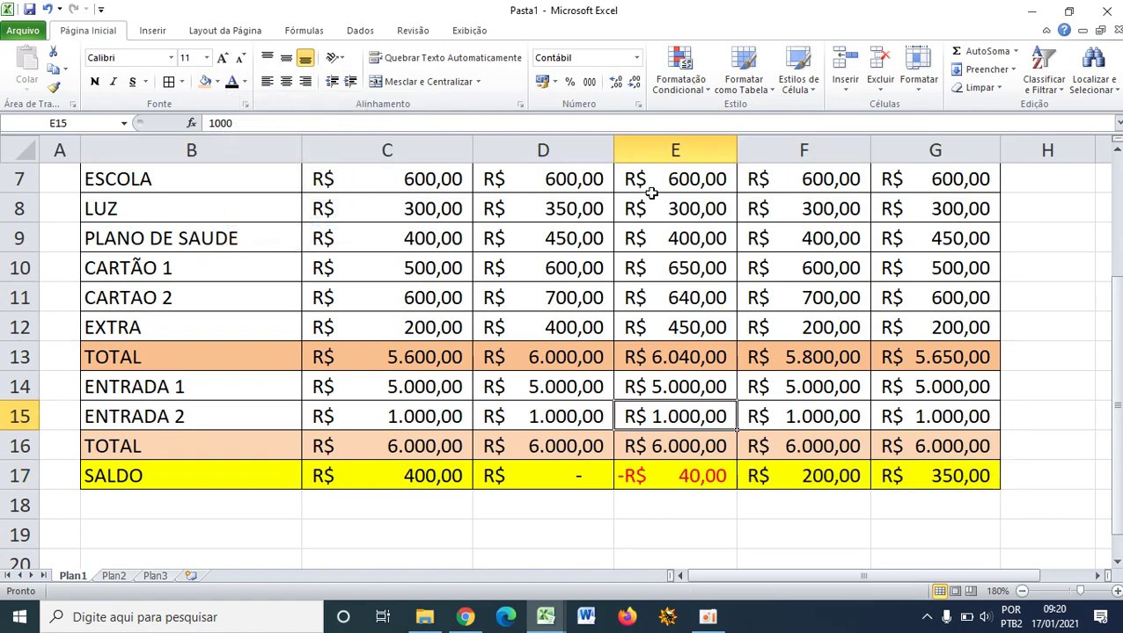
# - Review the SALDO formulas for ABRIL, MAIO and JUNHO in row 17 against their month columns
pyautogui.scroll(2, 691, 231)
pyautogui.scroll(-2, 692, 230)
pyautogui.click(707, 484)
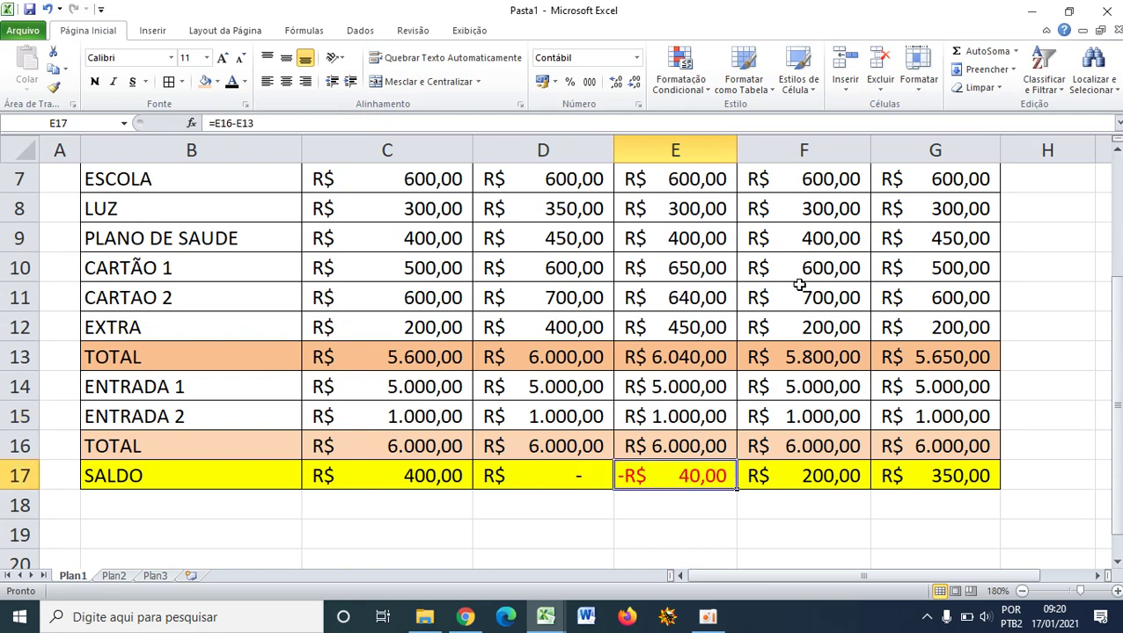
pyautogui.click(818, 472)
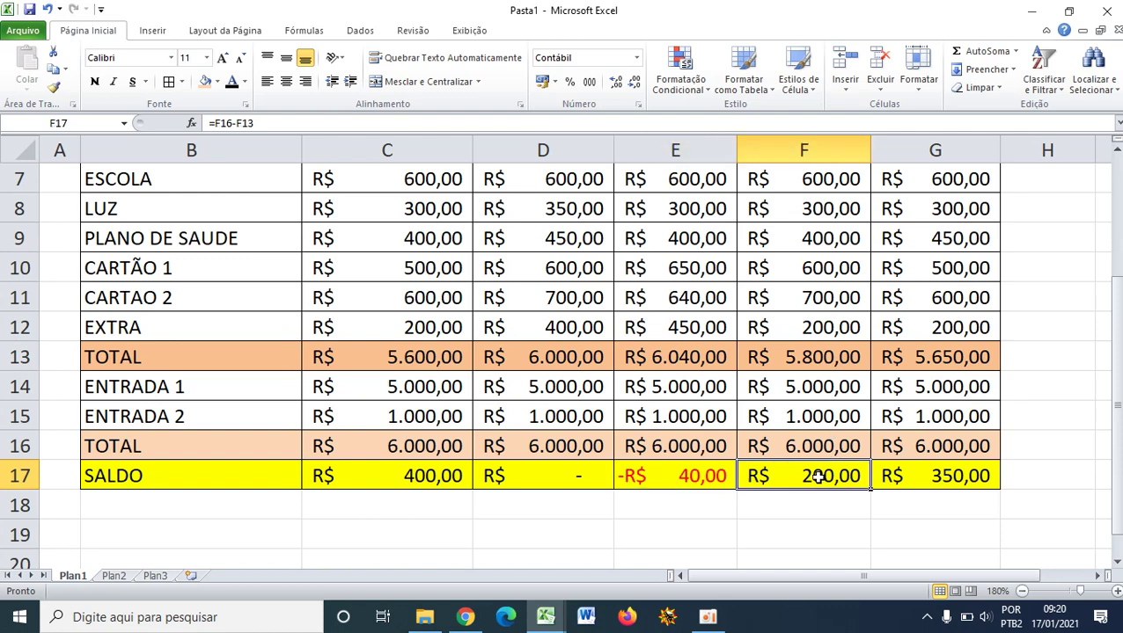
pyautogui.moveTo(933, 469)
pyautogui.mouseDown()
pyautogui.moveTo(807, 476)
pyautogui.moveTo(933, 473)
pyautogui.mouseUp()
pyautogui.click(801, 534)
pyautogui.scroll(2, 853, 277)
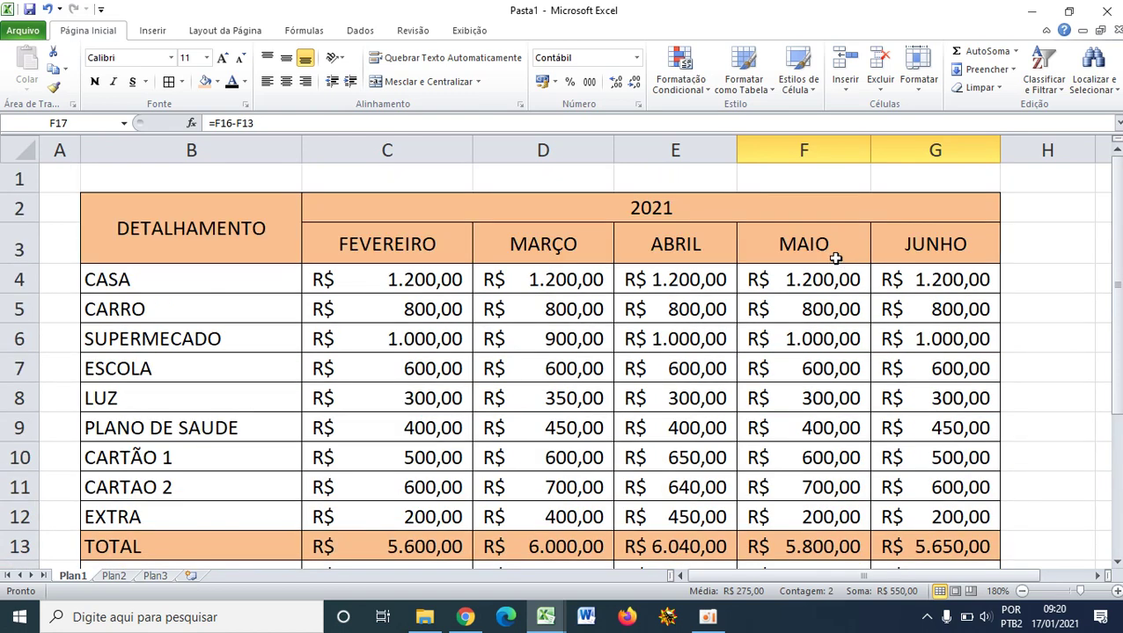
pyautogui.scroll(-2, 832, 259)
pyautogui.click(864, 526)
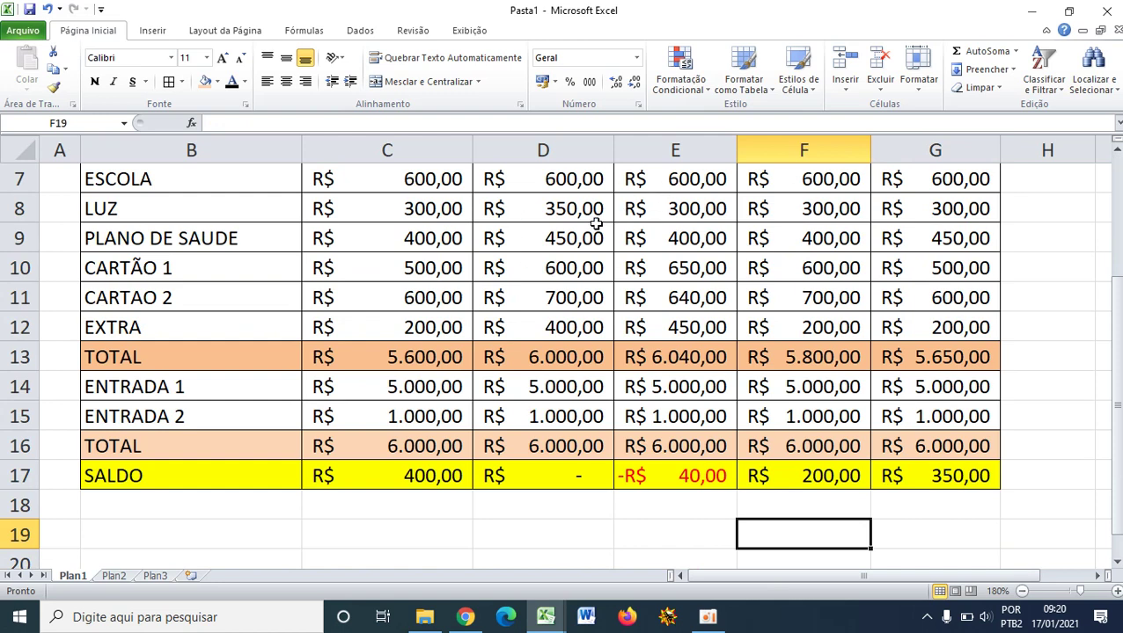
# - Examine how the ABRIL expenses and income totals lead to the SALDO in E17, comparing them with the other months
pyautogui.scroll(1, 648, 257)
pyautogui.scroll(-1, 648, 262)
pyautogui.moveTo(690, 365); pyautogui.dragTo(695, 392)
pyautogui.click(696, 476)
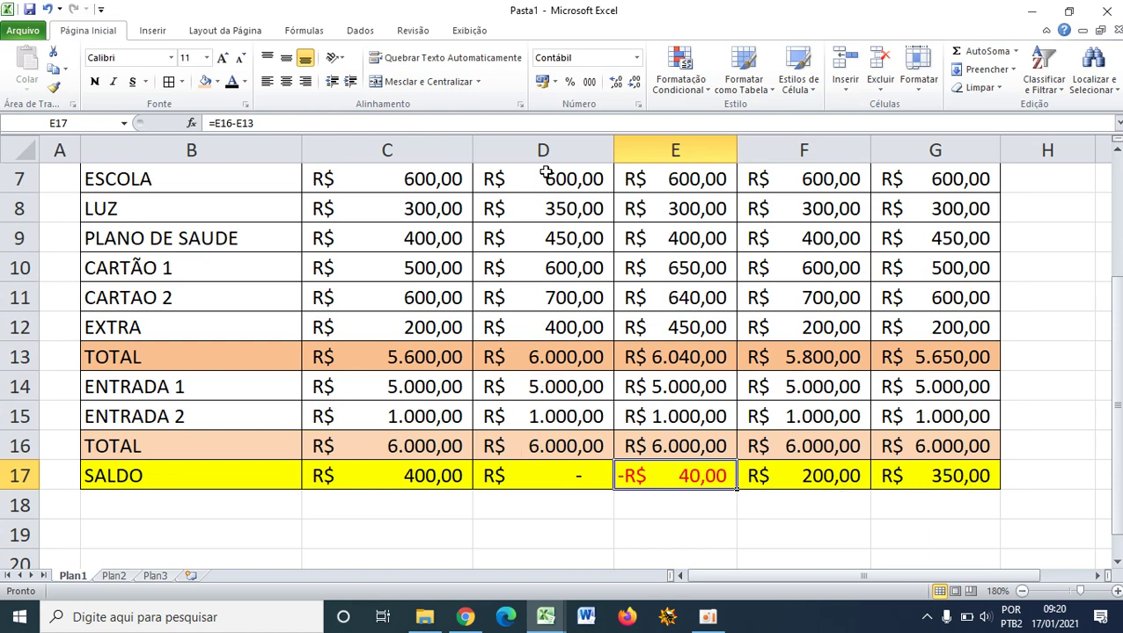
pyautogui.click(577, 428)
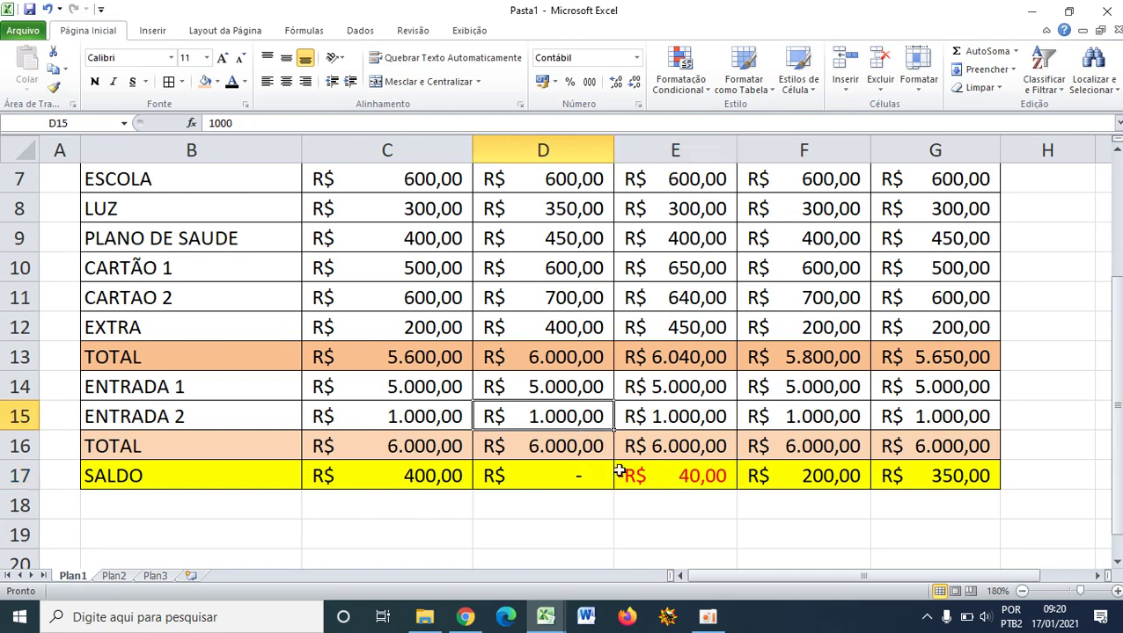
pyautogui.click(649, 475)
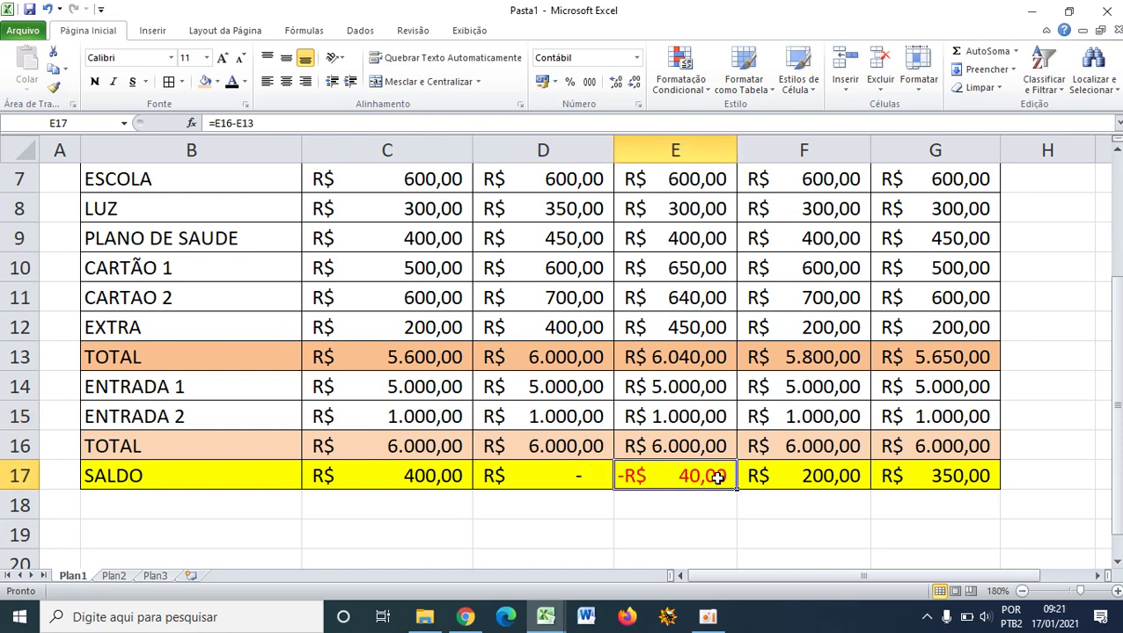
pyautogui.scroll(2, 675, 457)
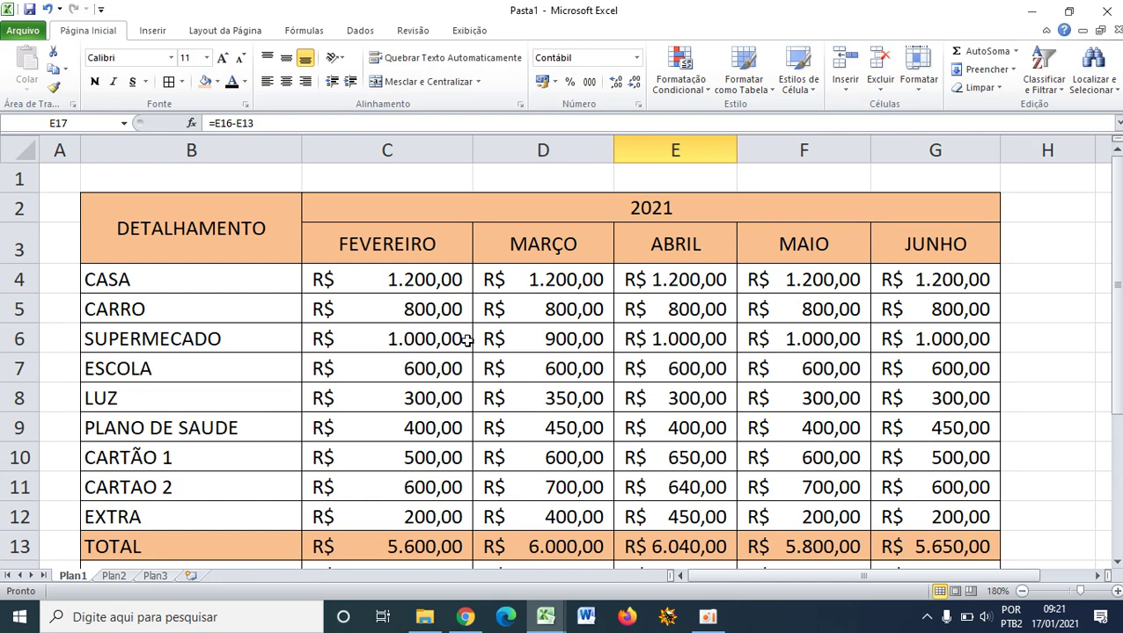
pyautogui.scroll(-1, 448, 327)
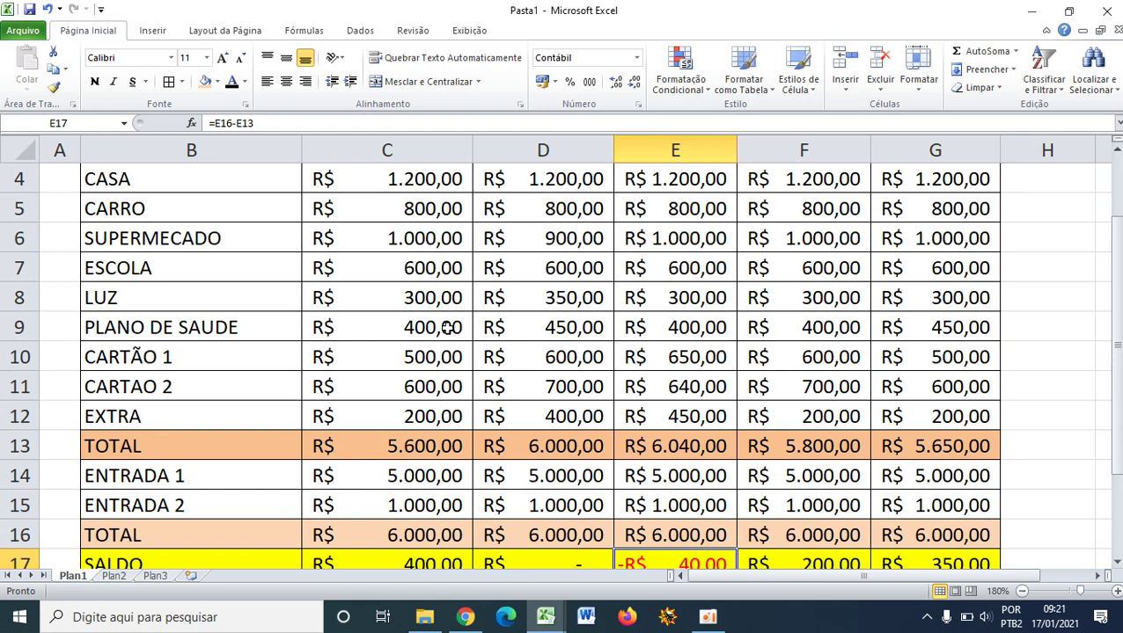
pyautogui.scroll(-1, 461, 212)
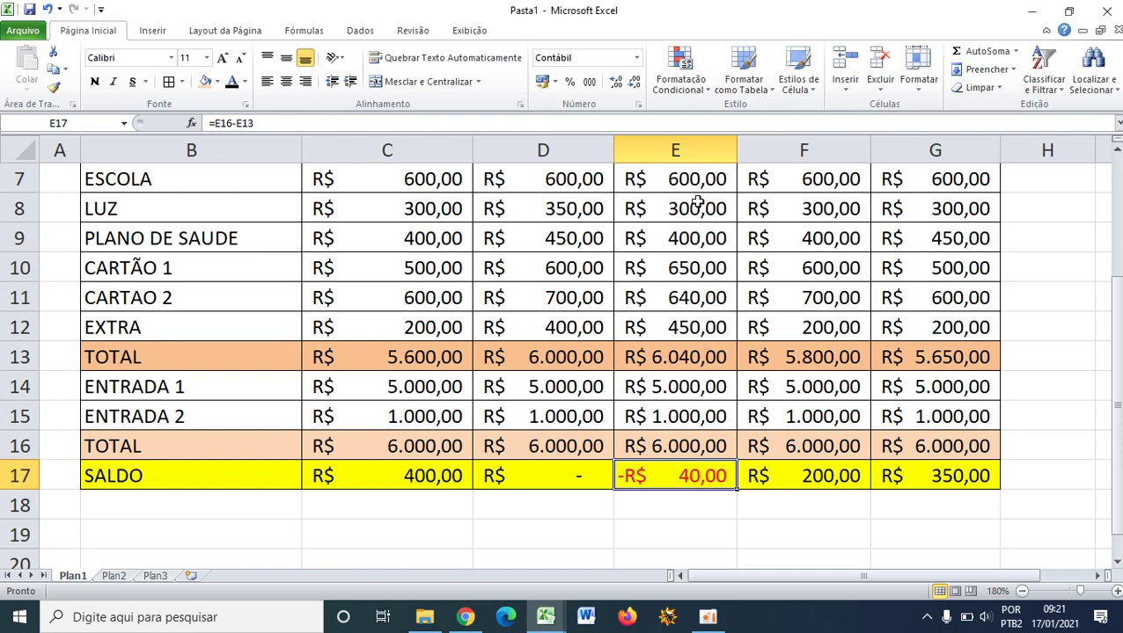
# - Switch to the open workbook "taxa de aprovação colegio integrado" and enlarge its 2017 approval table to 160% zoom
pyautogui.click(545, 621)
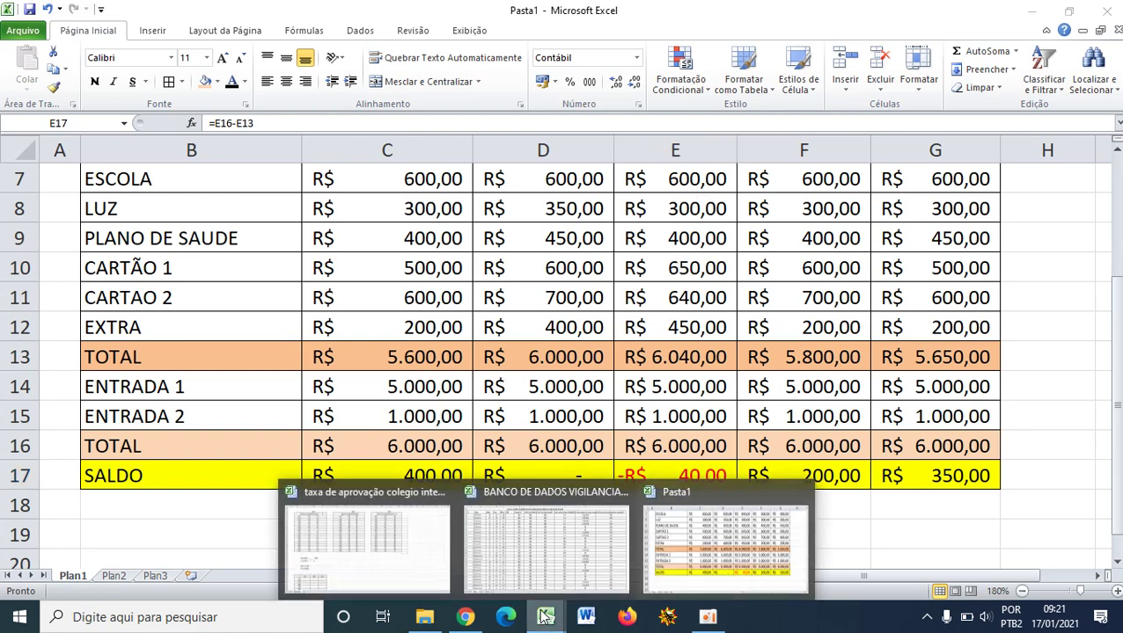
pyautogui.click(404, 536)
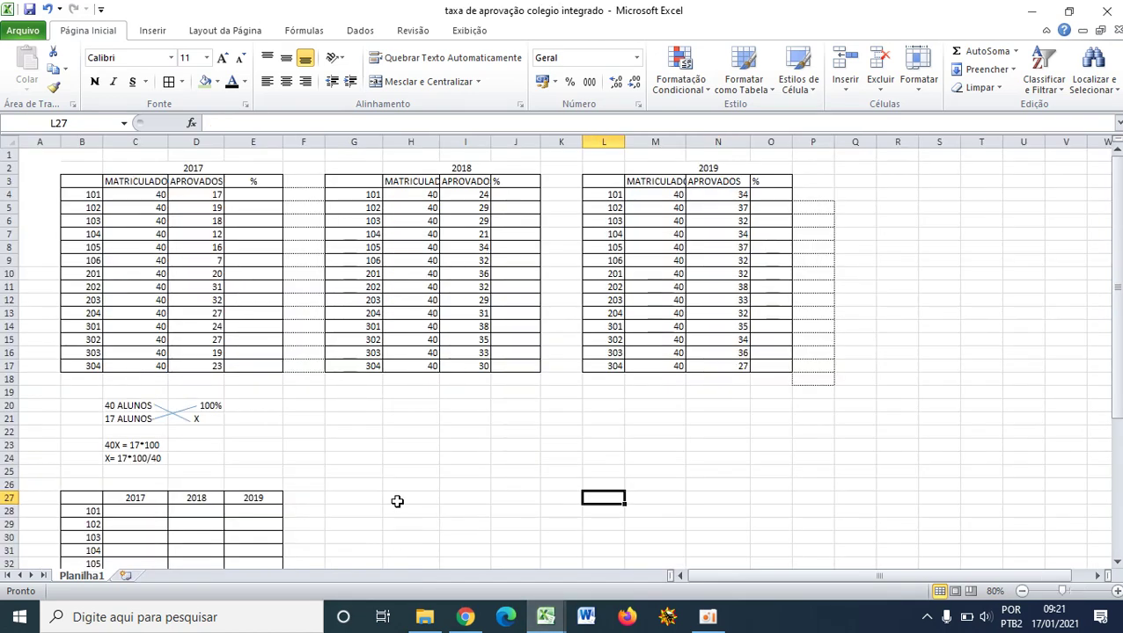
pyautogui.click(1114, 591)
pyautogui.click(1114, 591)
pyautogui.click(1115, 591)
pyautogui.click(1114, 591)
pyautogui.click(1114, 592)
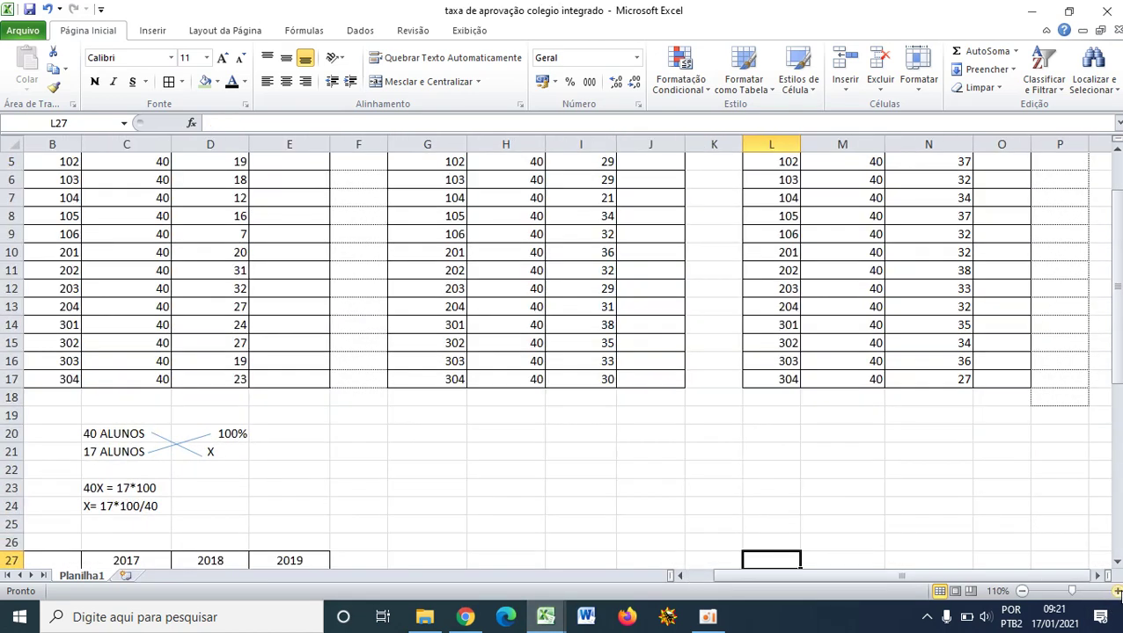
pyautogui.scroll(3, 656, 454)
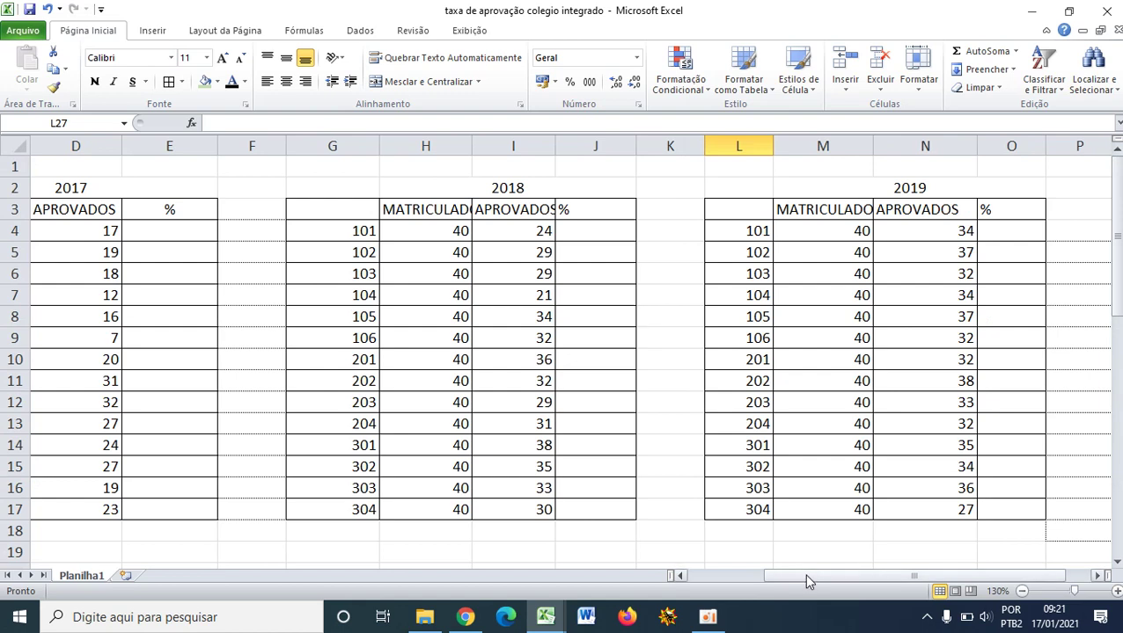
pyautogui.moveTo(804, 576); pyautogui.dragTo(731, 578)
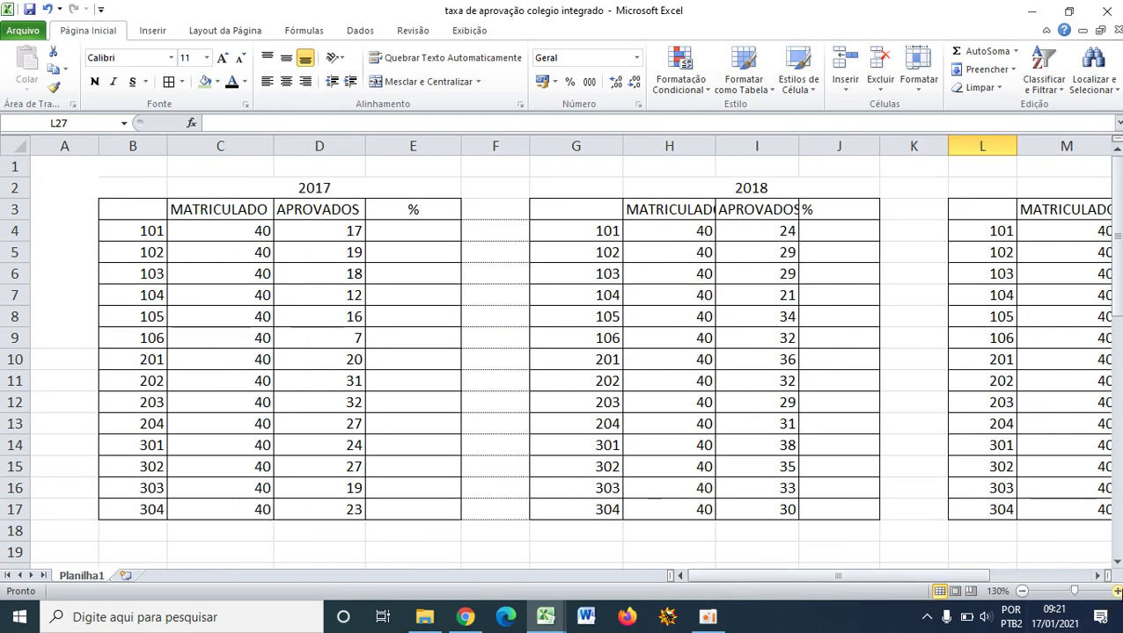
pyautogui.click(1115, 591)
pyautogui.click(1115, 591)
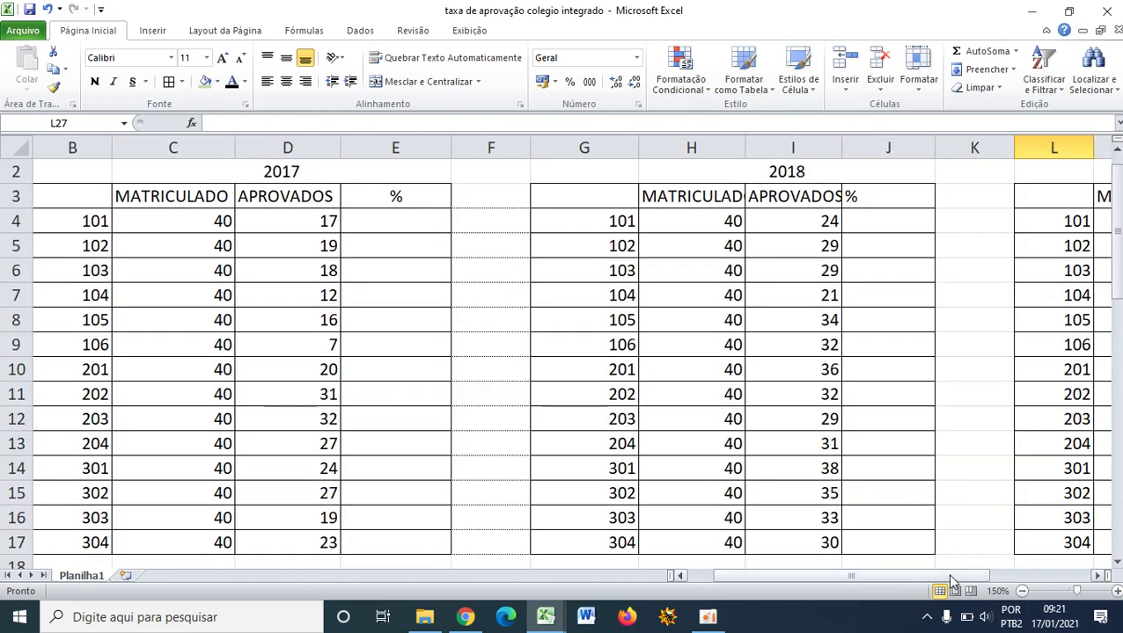
pyautogui.moveTo(947, 577); pyautogui.dragTo(846, 573)
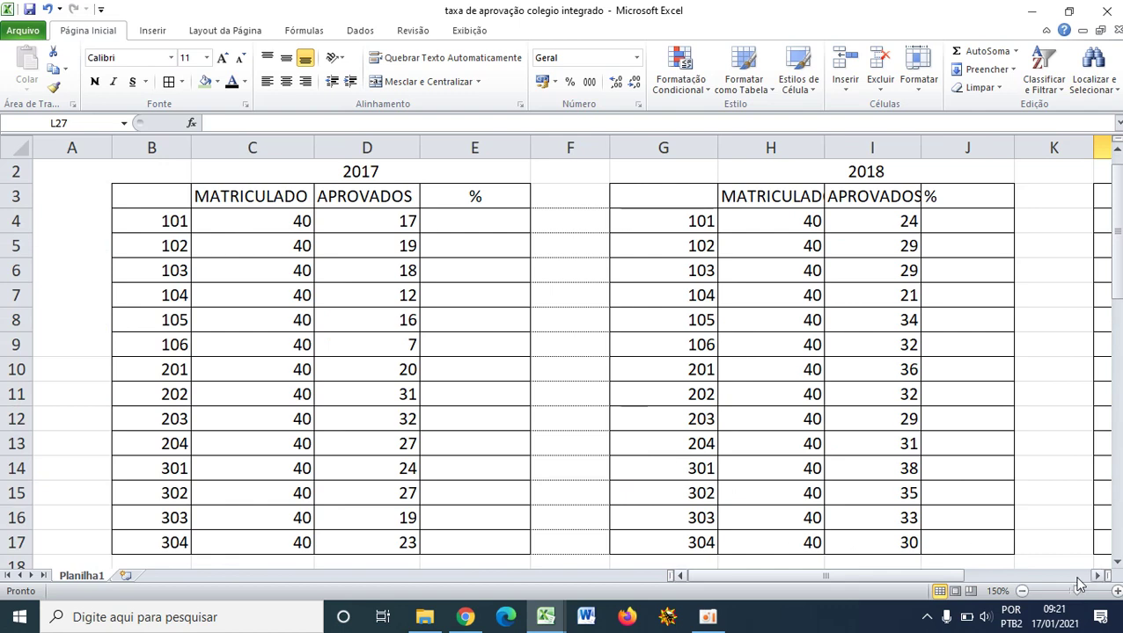
pyautogui.click(1115, 591)
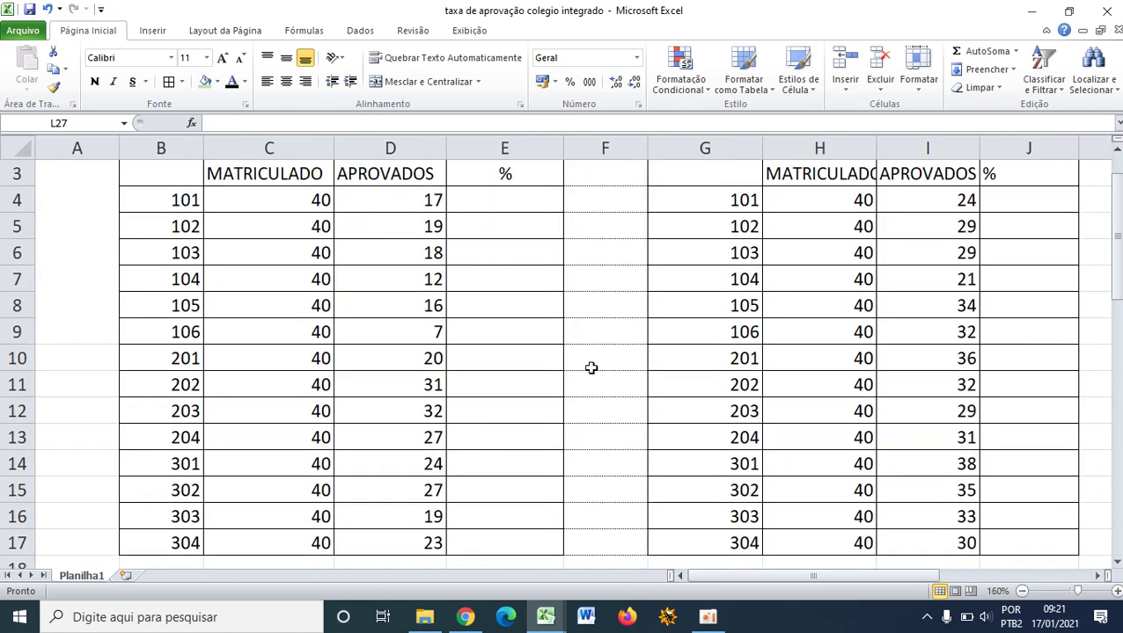
# - Examine the 2017 table's class rows with their MATRICULADO and APROVADOS figures and the empty % column starting at E4
pyautogui.scroll(-1, 544, 352)
pyautogui.scroll(2, 544, 352)
pyautogui.scroll(-1, 543, 351)
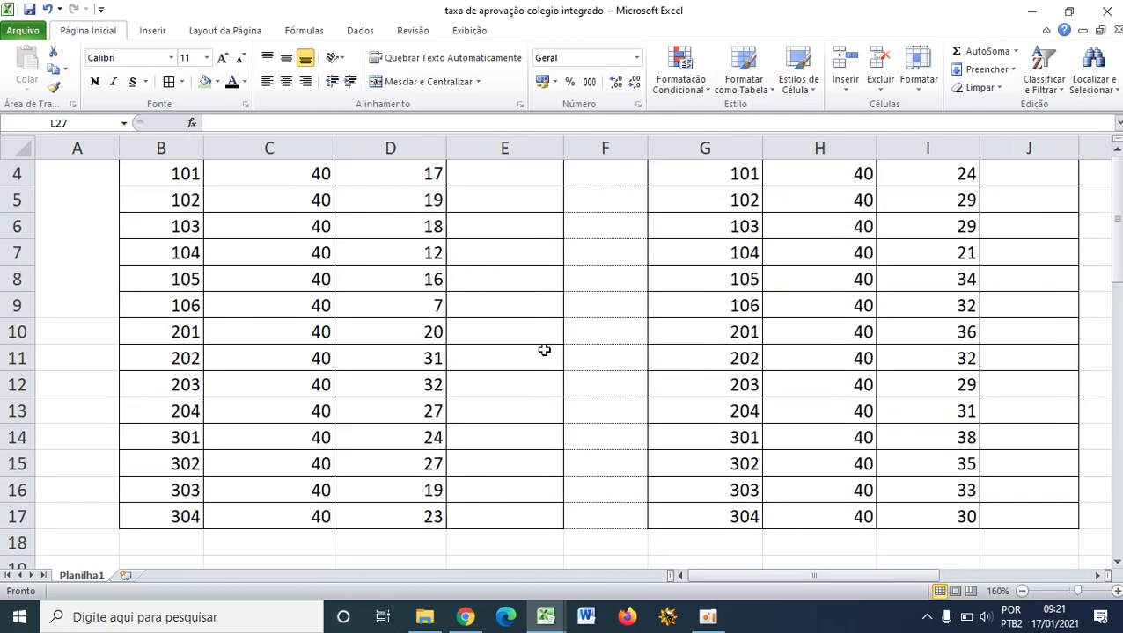
pyautogui.click(1116, 150)
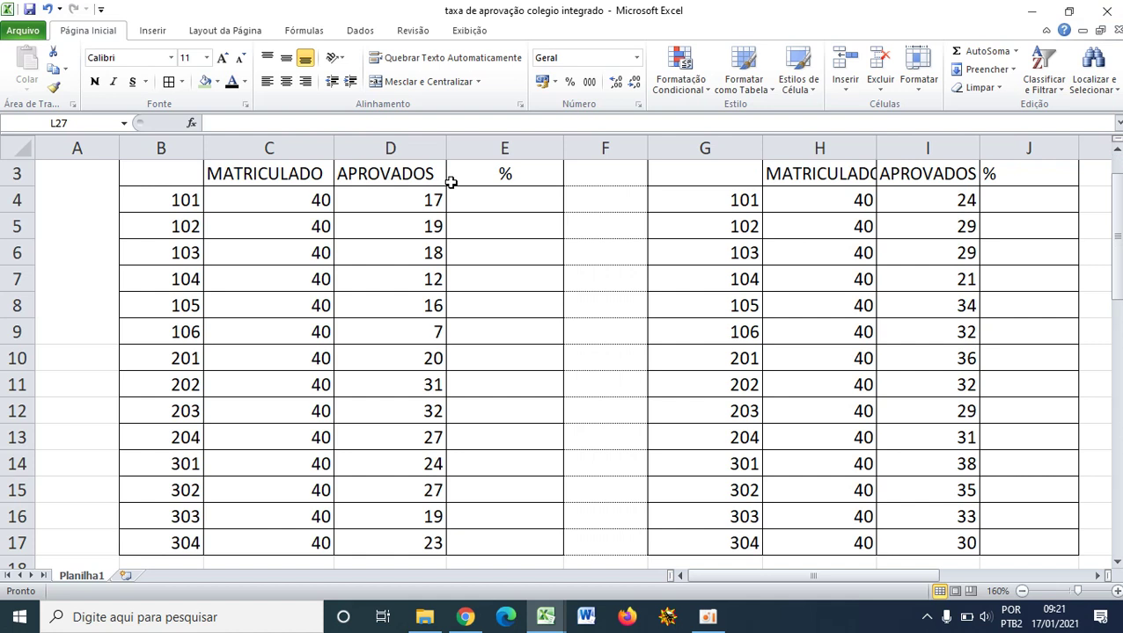
pyautogui.scroll(1, 531, 196)
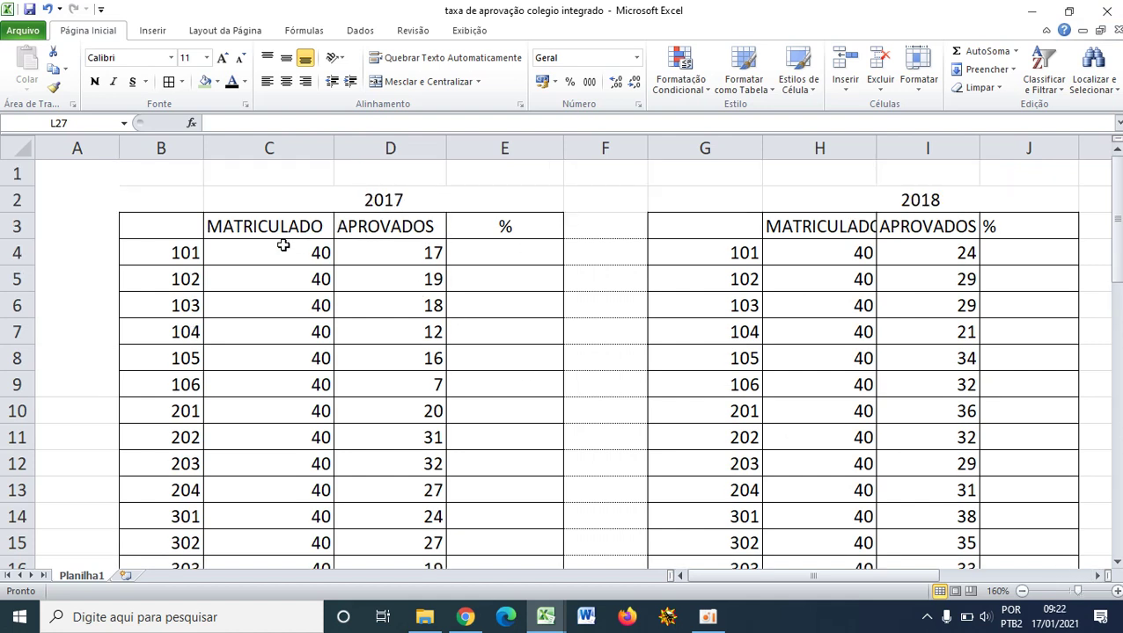
pyautogui.click(173, 253)
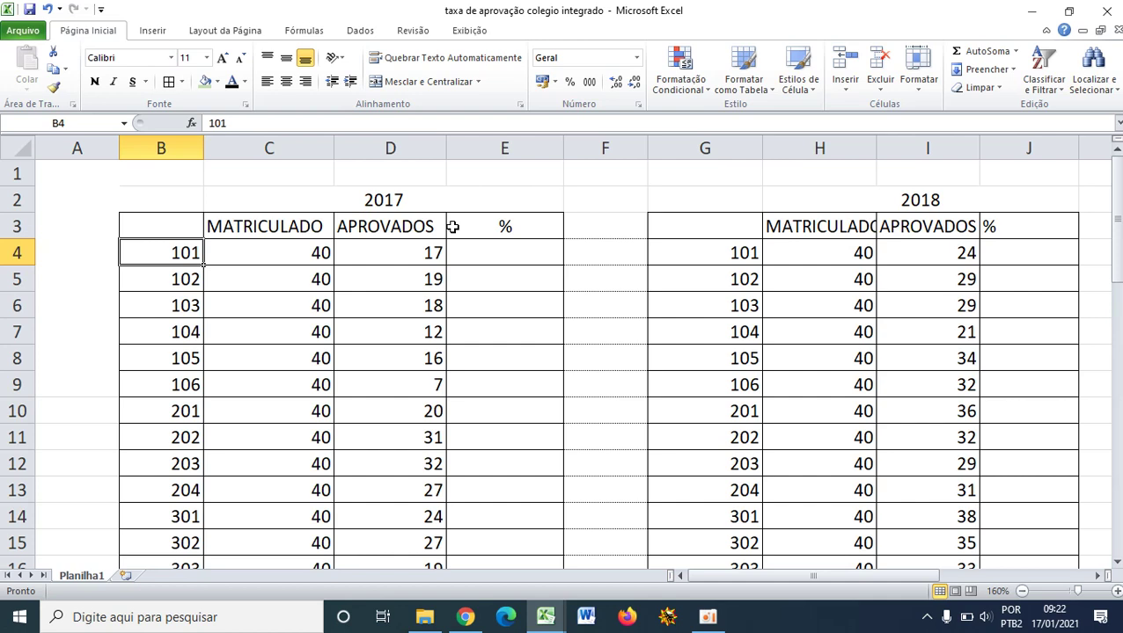
pyautogui.scroll(-1, 449, 276)
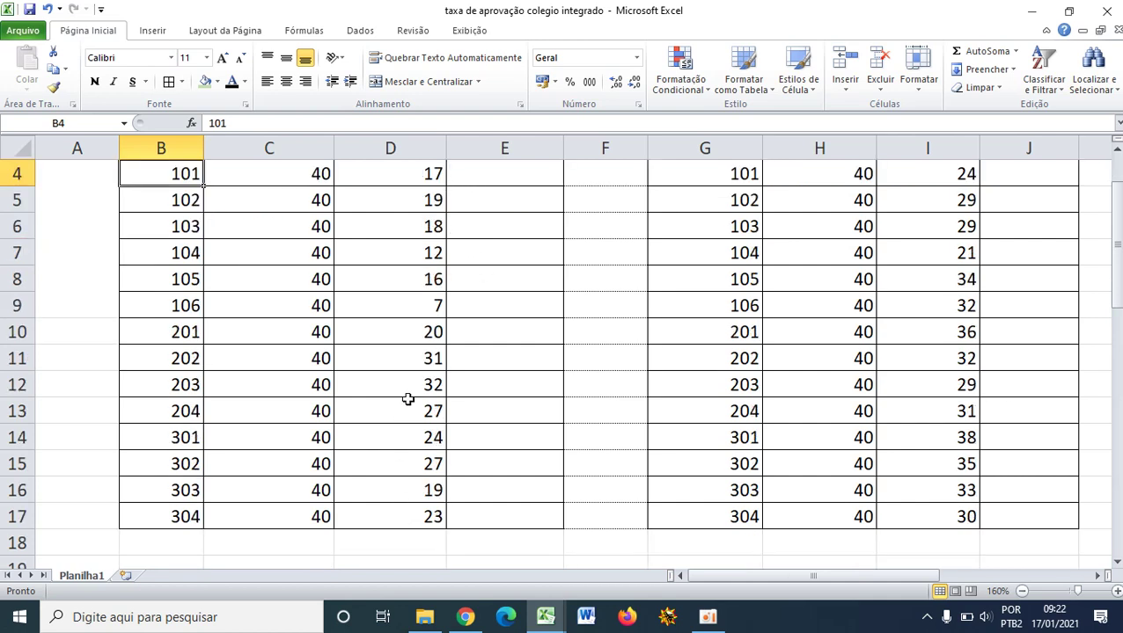
pyautogui.scroll(1, 427, 298)
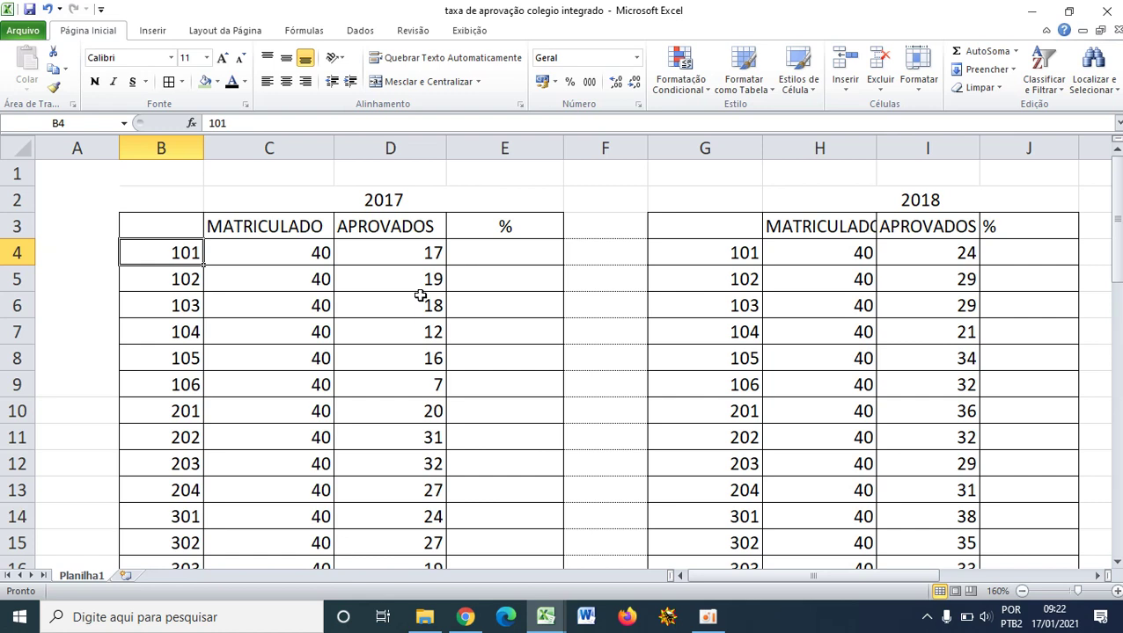
pyautogui.click(421, 281)
pyautogui.click(463, 257)
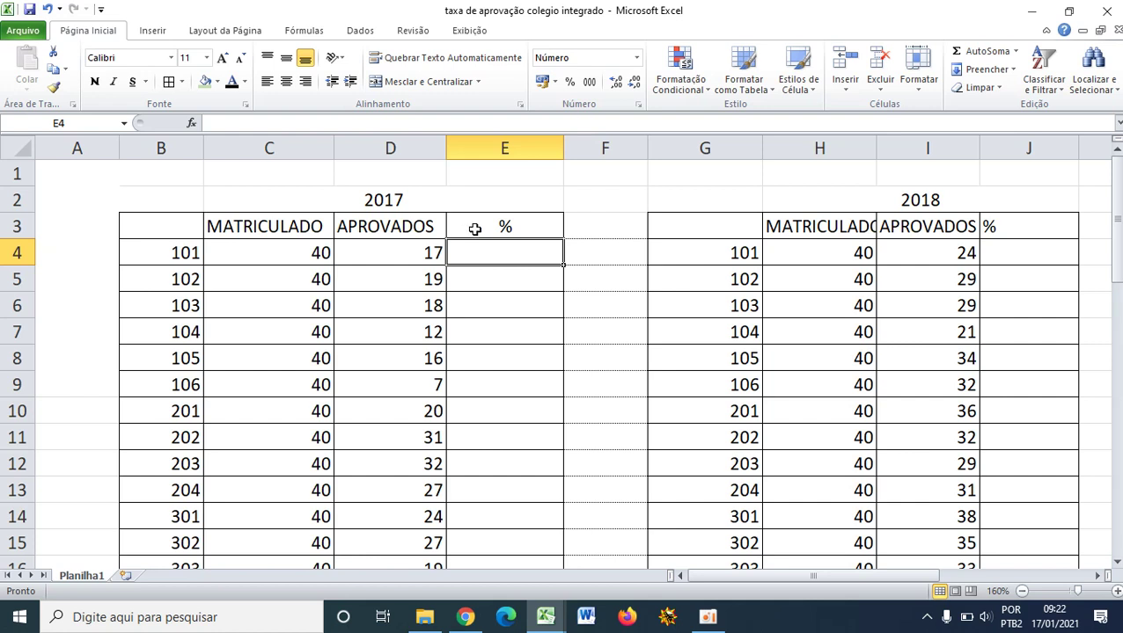
pyautogui.click(487, 283)
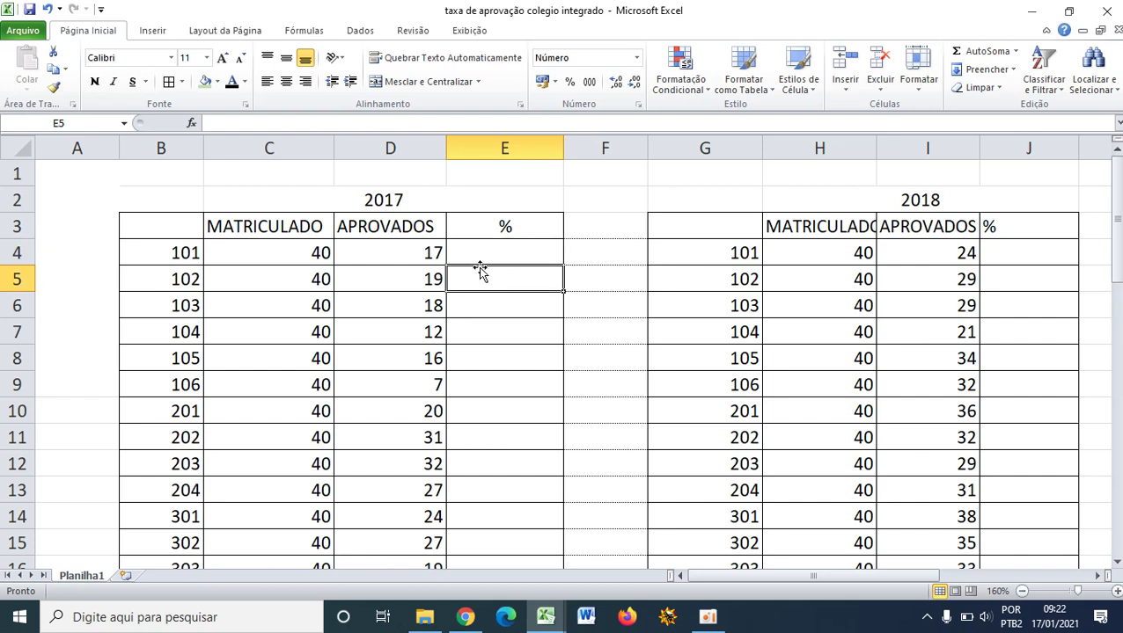
pyautogui.click(499, 249)
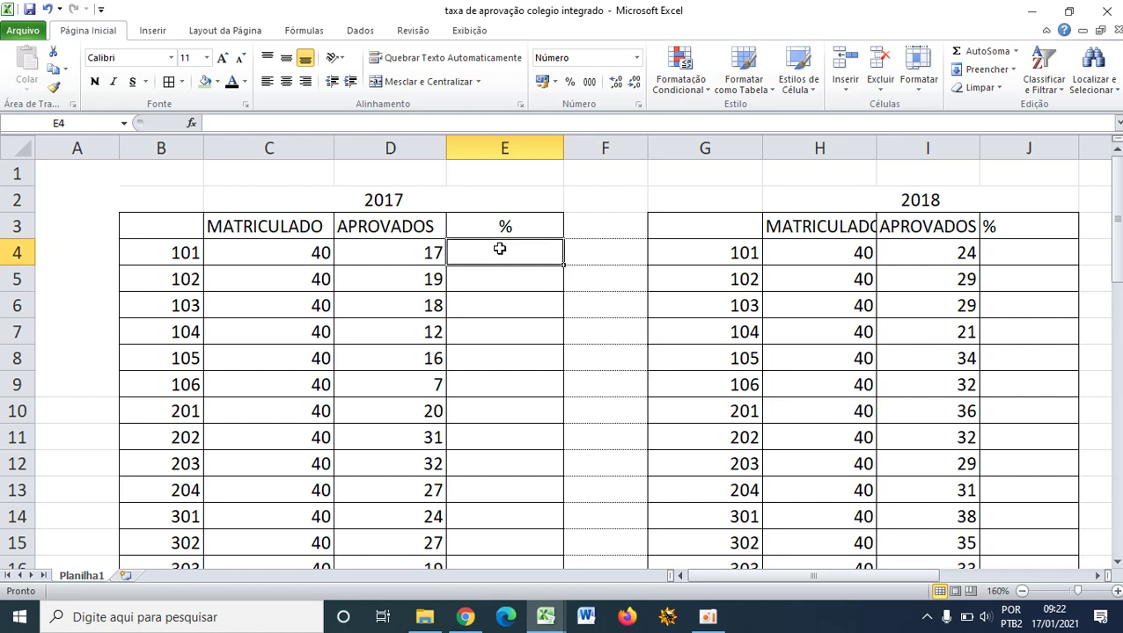
pyautogui.click(524, 223)
pyautogui.click(518, 252)
# - Examine the rule-of-three working in C20:D24 that derives the approval percentage for 17 of 40 ALUNOS
pyautogui.scroll(-5, 538, 223)
pyautogui.click(407, 333)
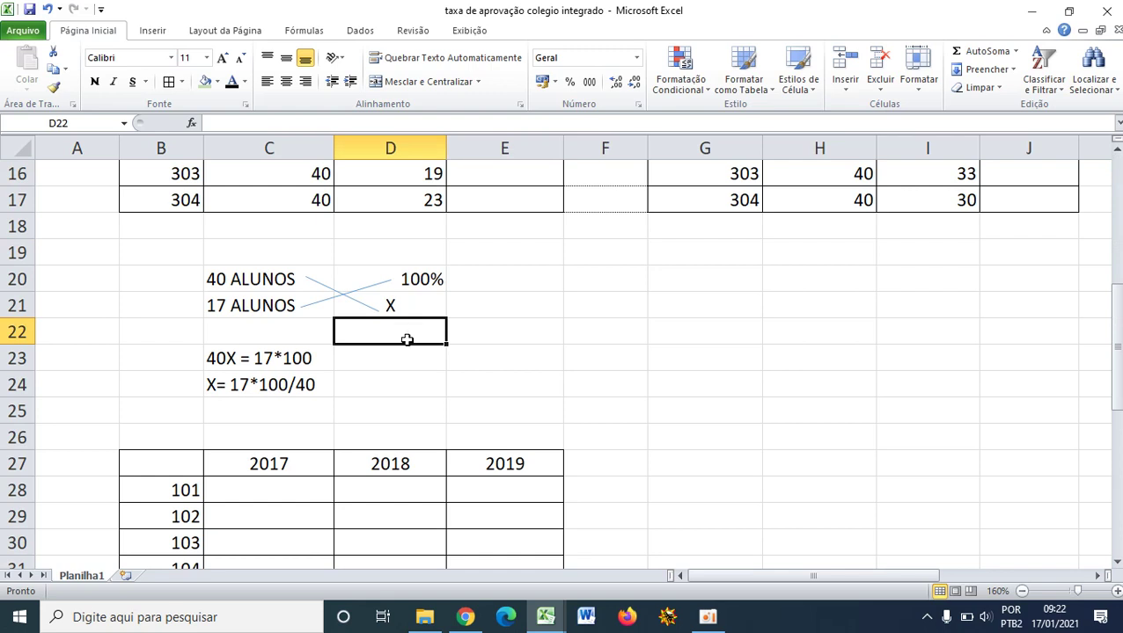
pyautogui.click(278, 278)
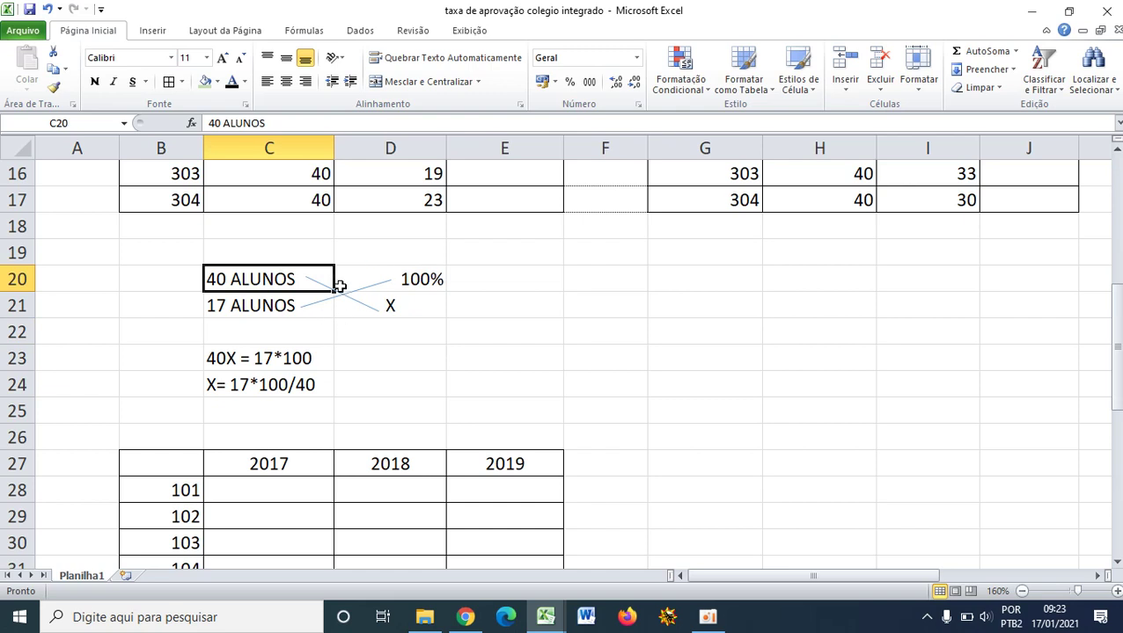
pyautogui.click(377, 350)
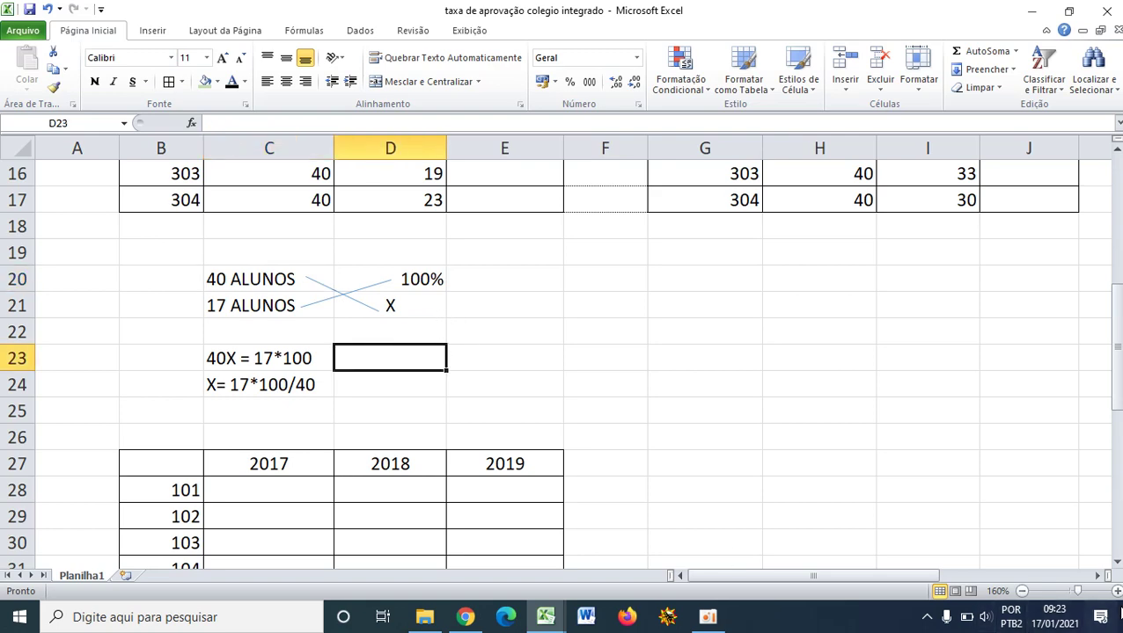
pyautogui.keyDown('ctrl'); pyautogui.scroll(5, 842, 580); pyautogui.keyUp('ctrl')
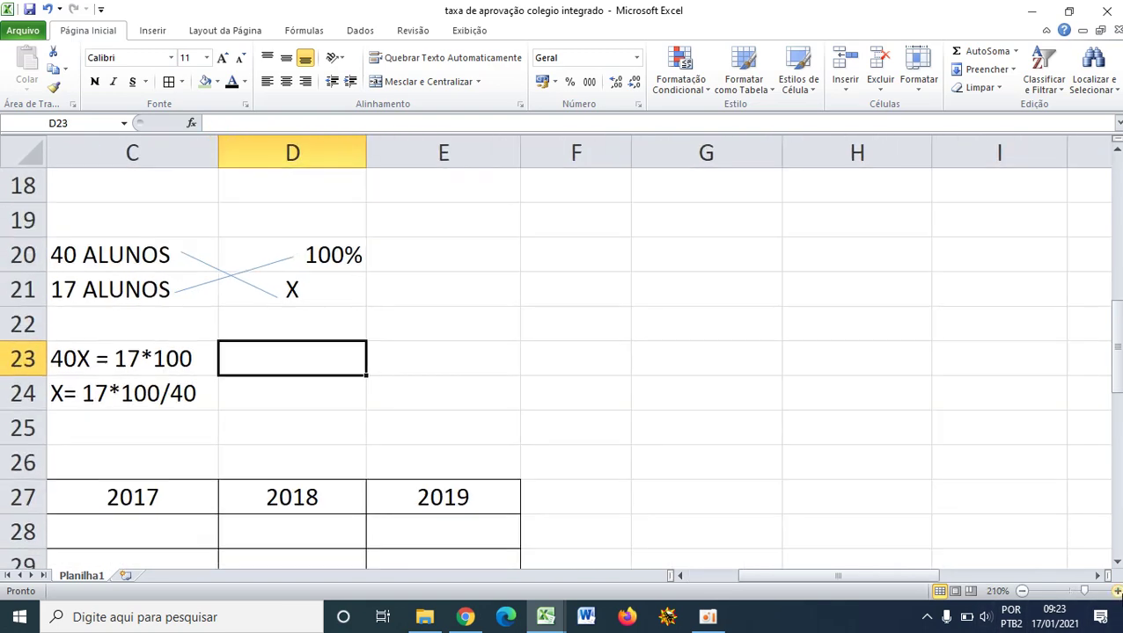
pyautogui.click(849, 563)
pyautogui.moveTo(827, 578); pyautogui.dragTo(777, 578)
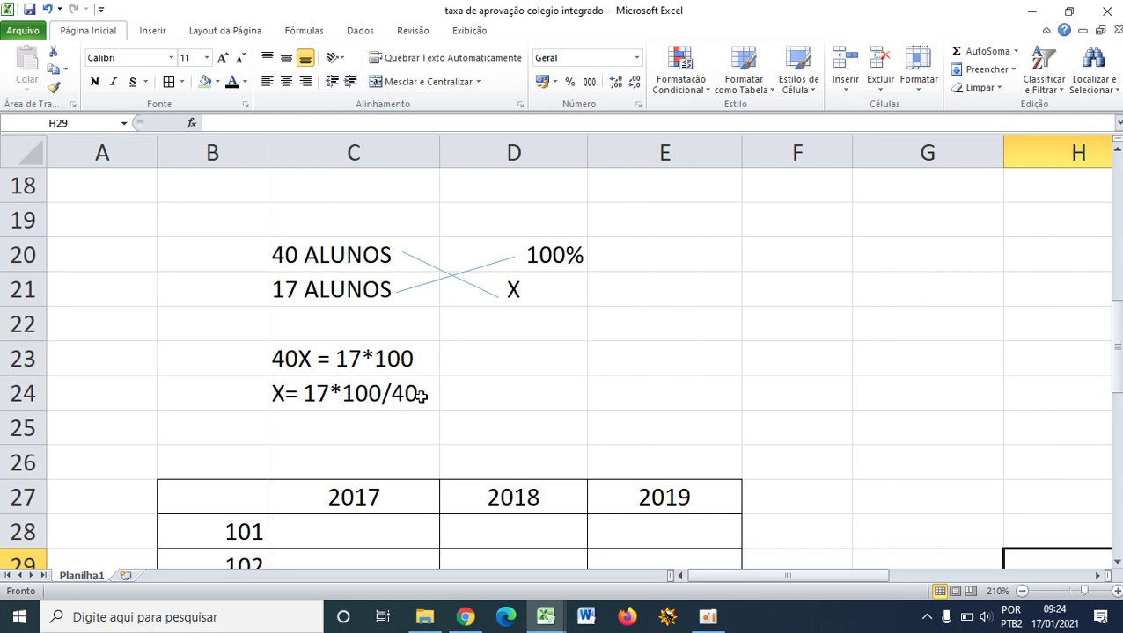
pyautogui.click(287, 400)
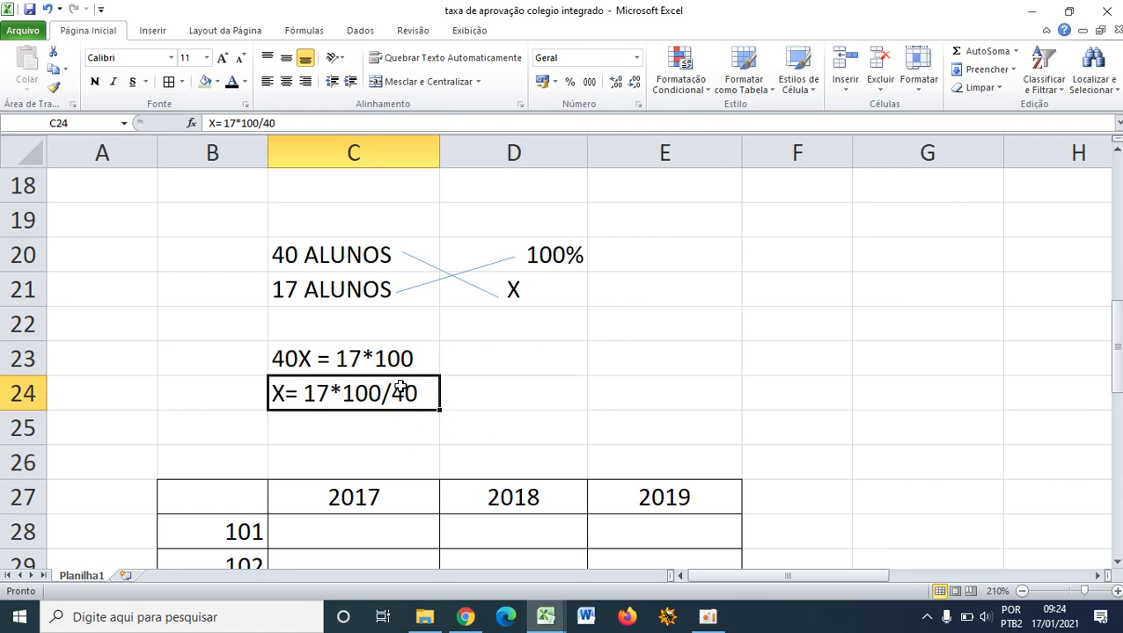
# - Enter the formula =D4*100/C4 in E4 to calculate the 2017 approval percentage for class 101
pyautogui.scroll(6, 501, 400)
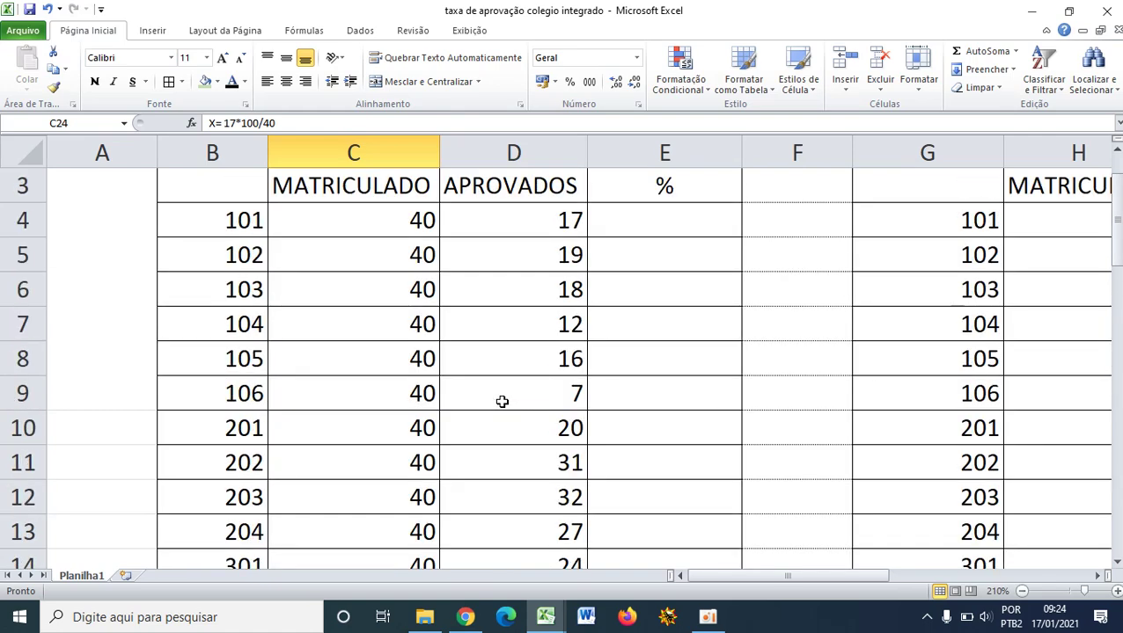
pyautogui.click(620, 288)
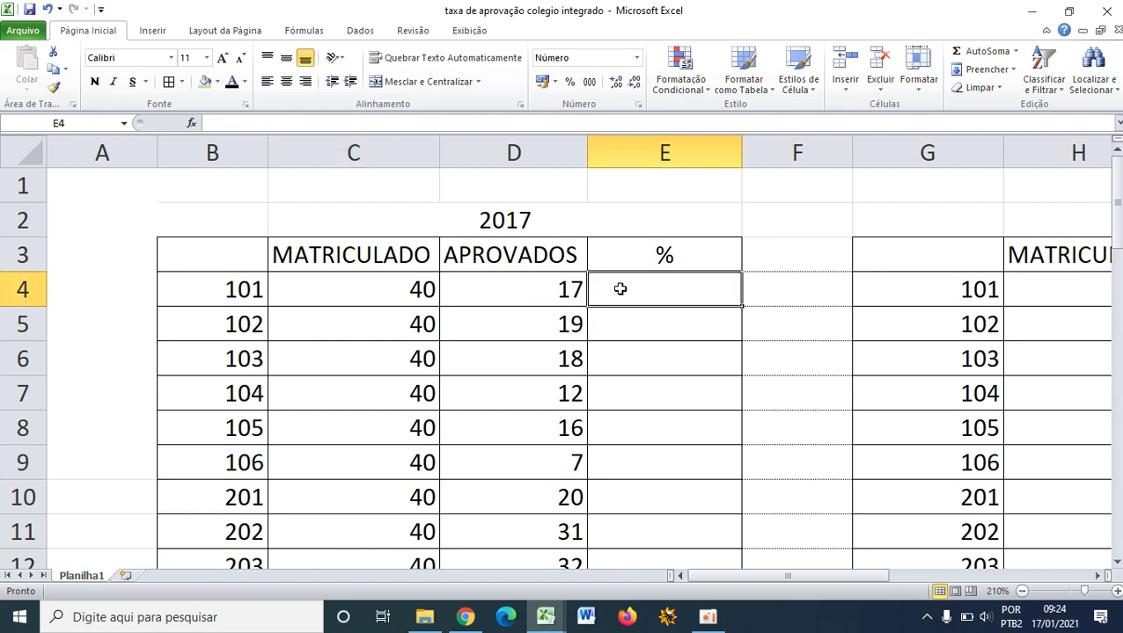
pyautogui.click(379, 123)
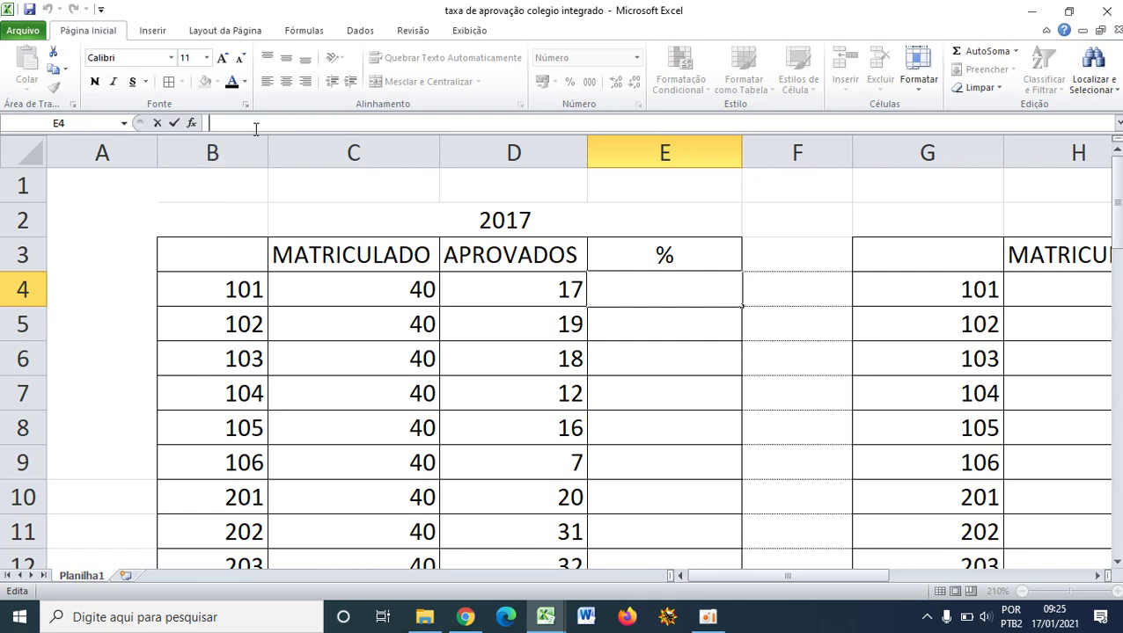
pyautogui.write('=')
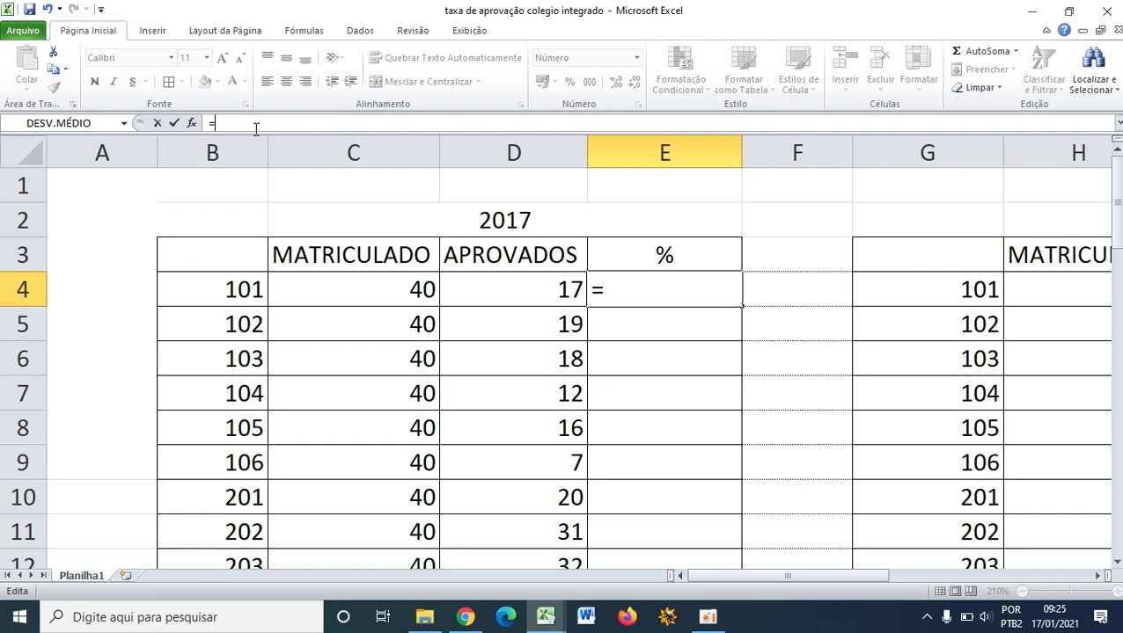
pyautogui.click(499, 291)
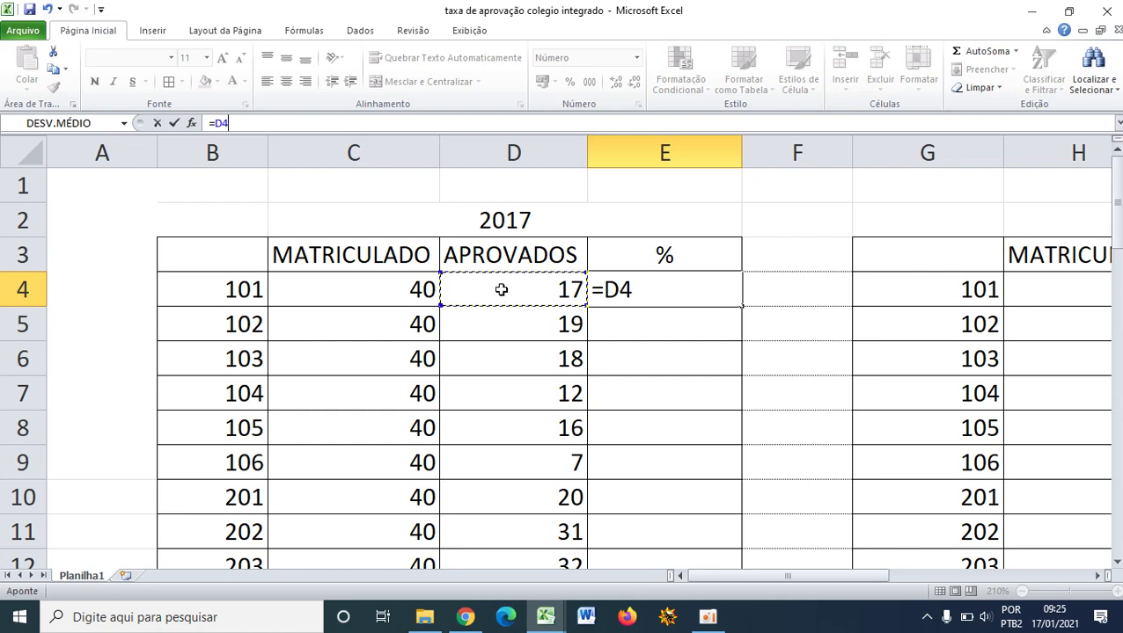
pyautogui.write('*100')
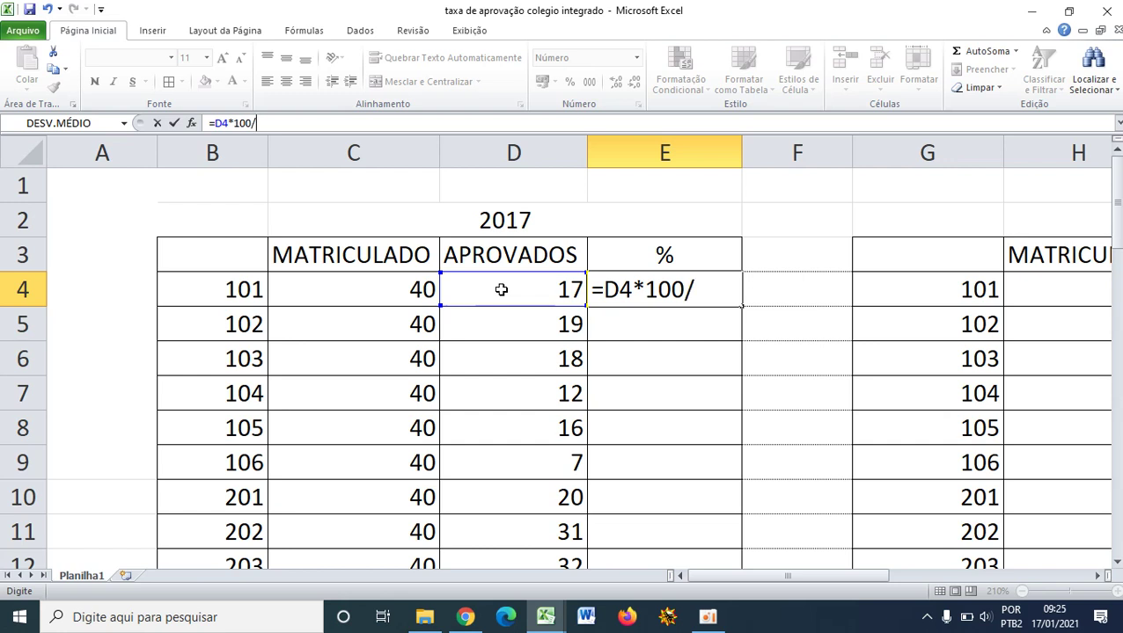
pyautogui.write('/')
pyautogui.click(406, 285)
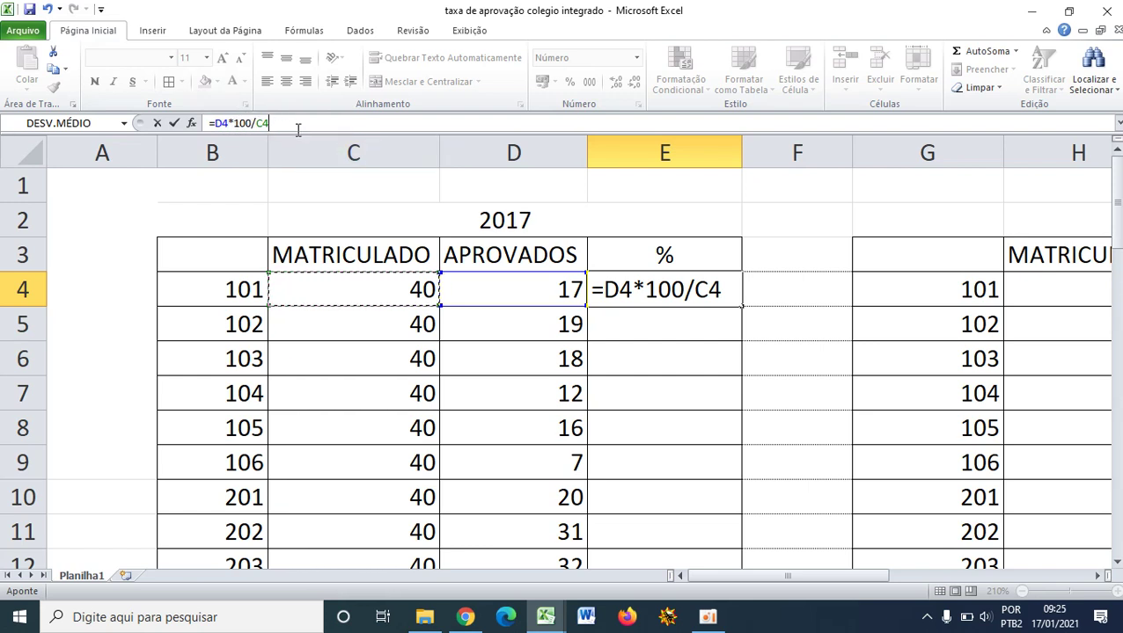
pyautogui.press('Return')
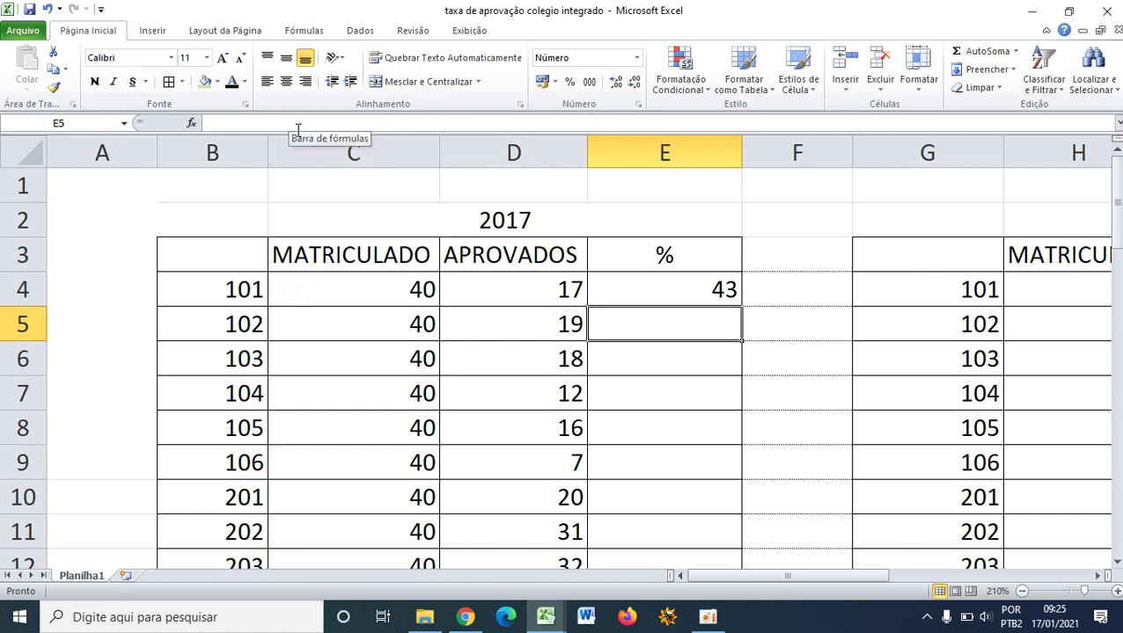
# - Examine the percentage formula in E4 against its APROVADOS value in D4 and the empty cell E5
pyautogui.click(682, 279)
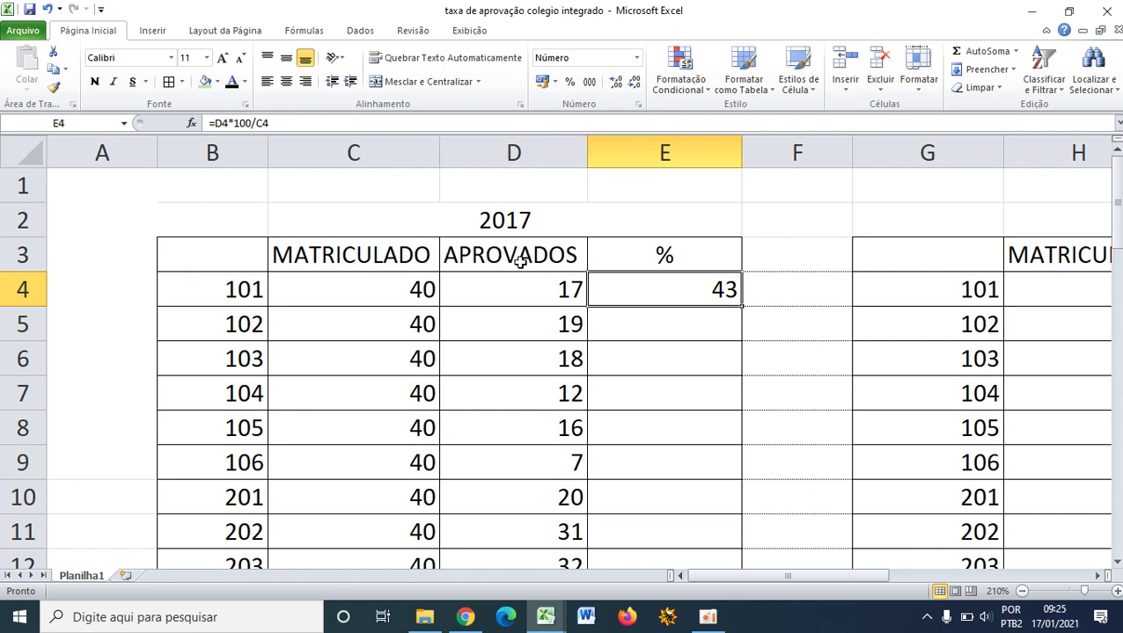
pyautogui.click(503, 290)
pyautogui.click(658, 299)
pyautogui.click(658, 315)
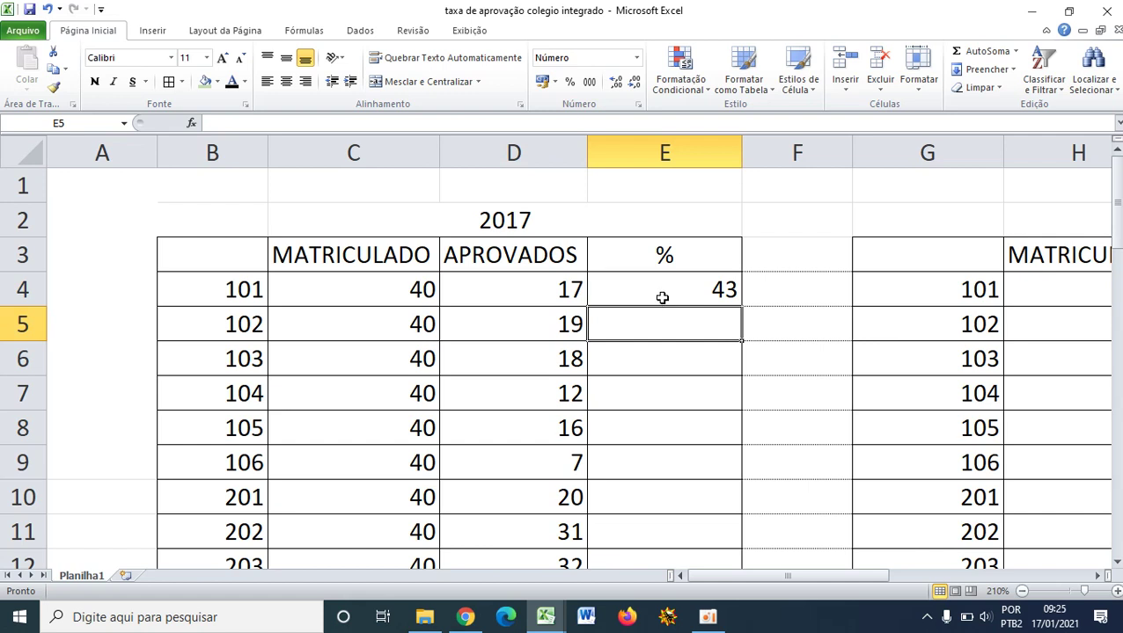
pyautogui.click(637, 352)
pyautogui.click(638, 334)
pyautogui.click(293, 120)
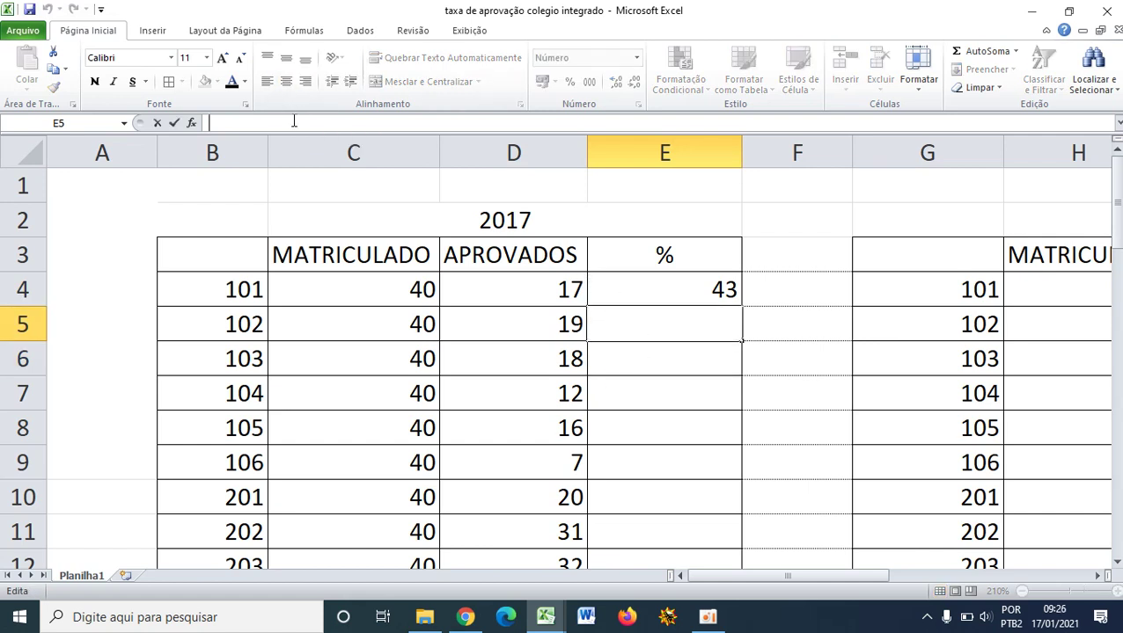
# - Replace the 2017 APROVADOS value of class 102 in D5 with the reference =D7
pyautogui.click(562, 325)
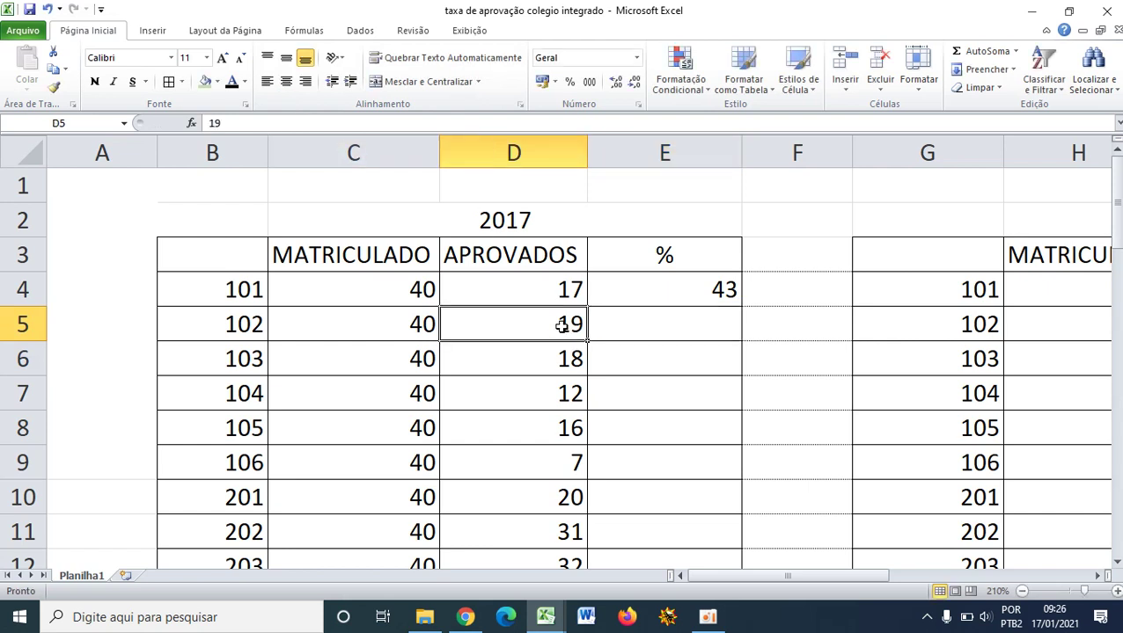
pyautogui.press('BackSpace')
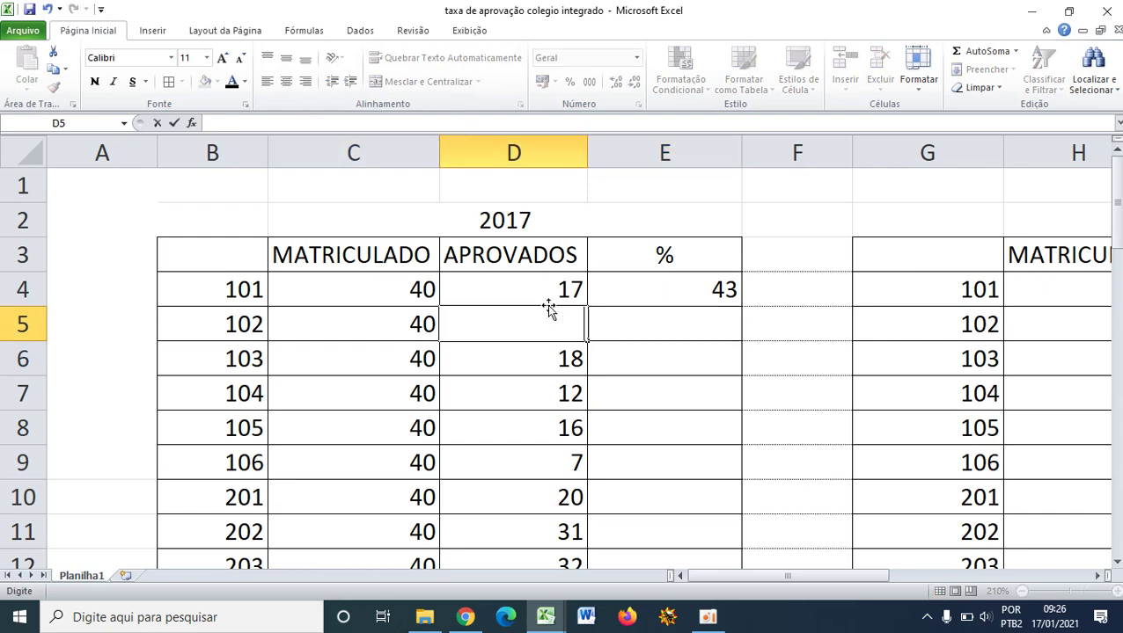
pyautogui.write('=')
pyautogui.click(570, 384)
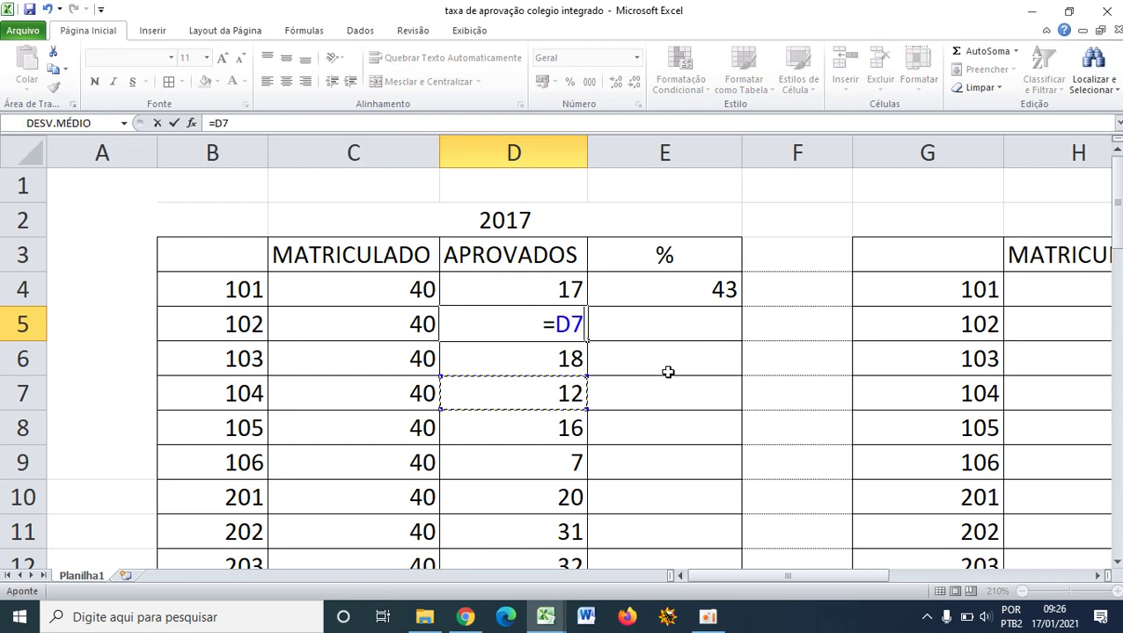
pyautogui.press('BackSpace')
pyautogui.press('BackSpace')
pyautogui.press('Down')
pyautogui.press('Down')
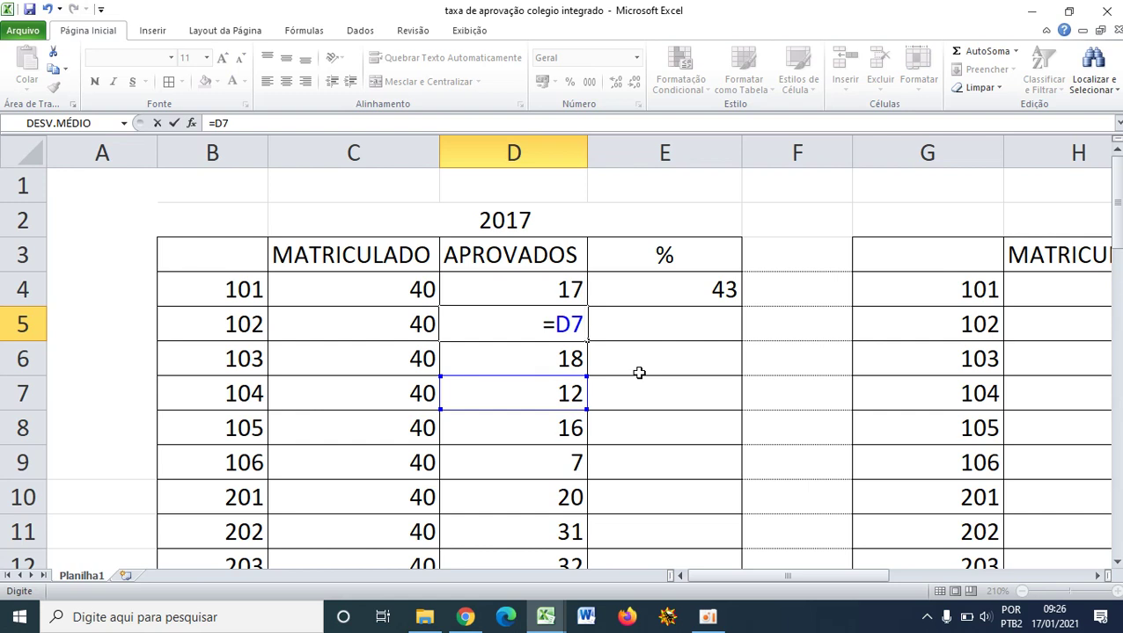
pyautogui.press('BackSpace')
pyautogui.press('BackSpace')
pyautogui.press('Down')
pyautogui.press('Down')
pyautogui.press('BackSpace')
pyautogui.press('BackSpace')
pyautogui.press('Down')
pyautogui.press('Down')
# - Enter the formula =D5*100/C5 in E5 to calculate the 2017 approval percentage for class 102
pyautogui.click(659, 326)
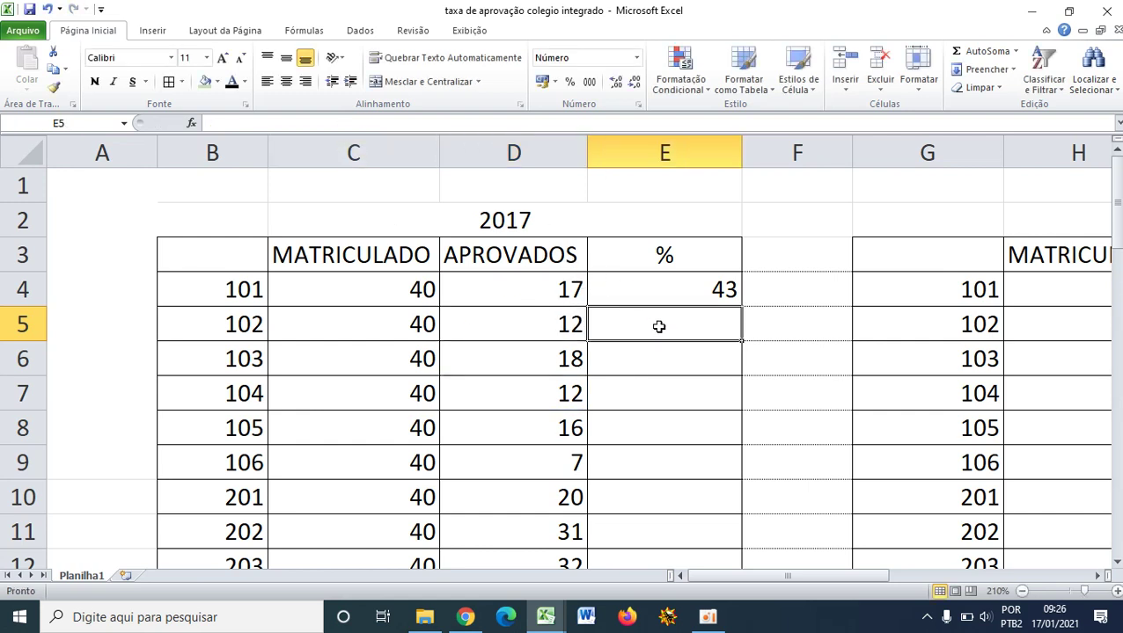
pyautogui.click(276, 125)
pyautogui.write('=')
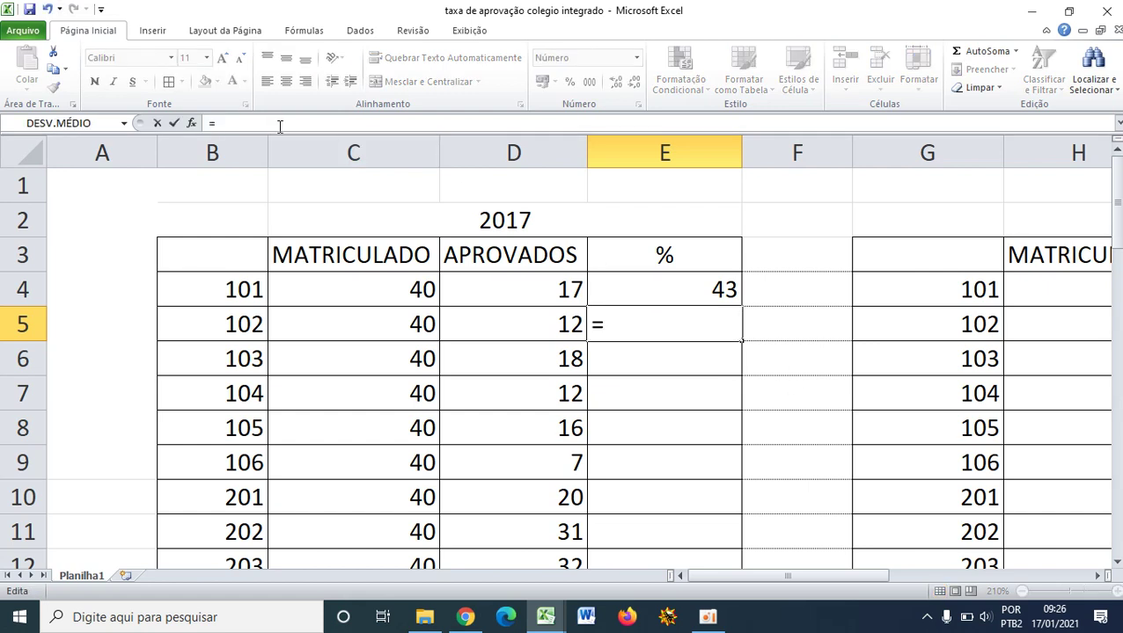
pyautogui.click(518, 318)
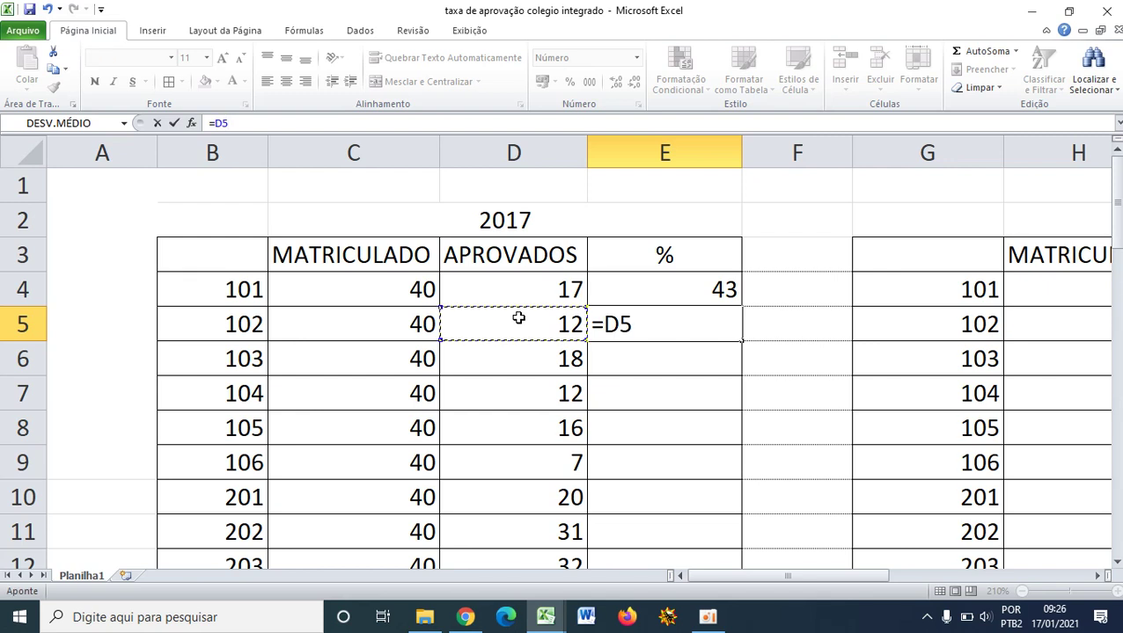
pyautogui.write('*100/')
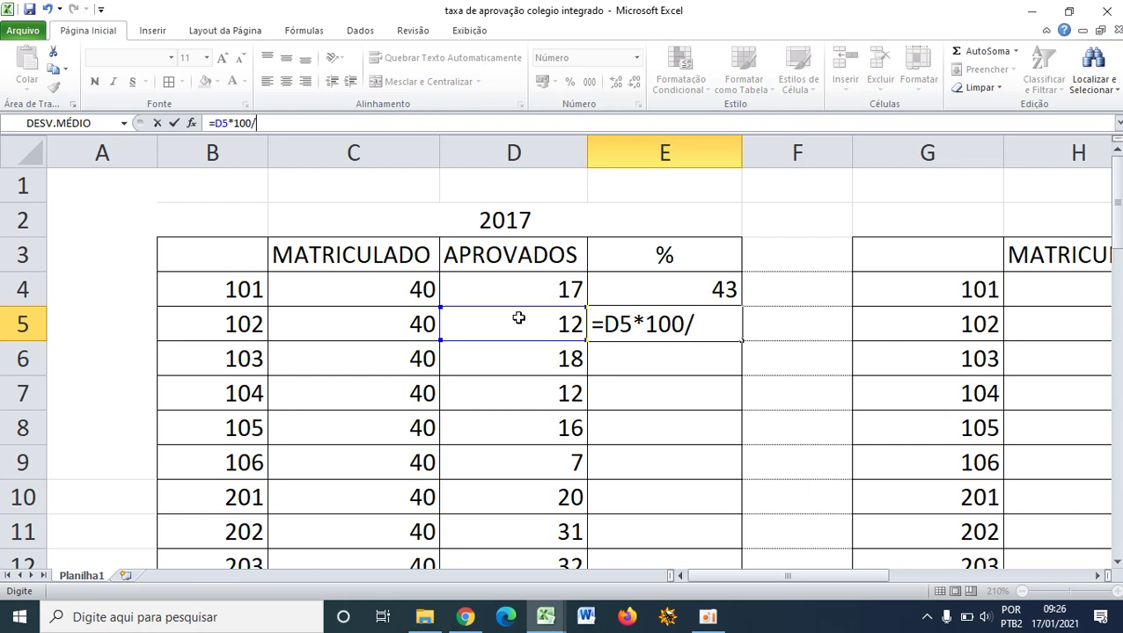
pyautogui.click(382, 320)
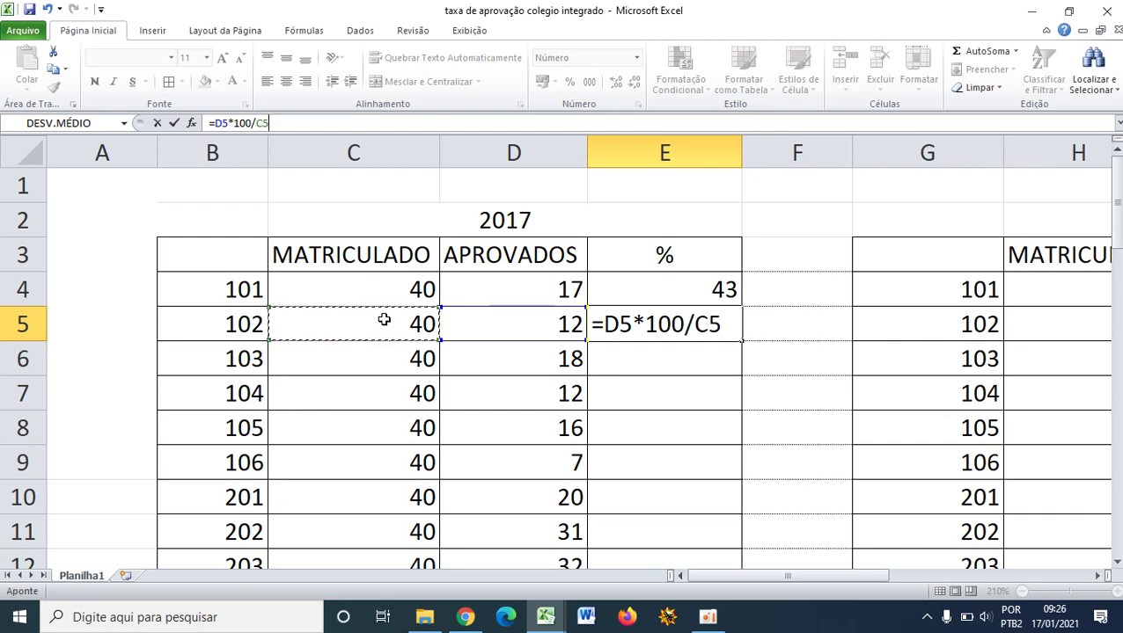
pyautogui.press('Return')
# - Fill the percentage formula from E5 down the % column for the remaining 2017 classes
pyautogui.click(648, 429)
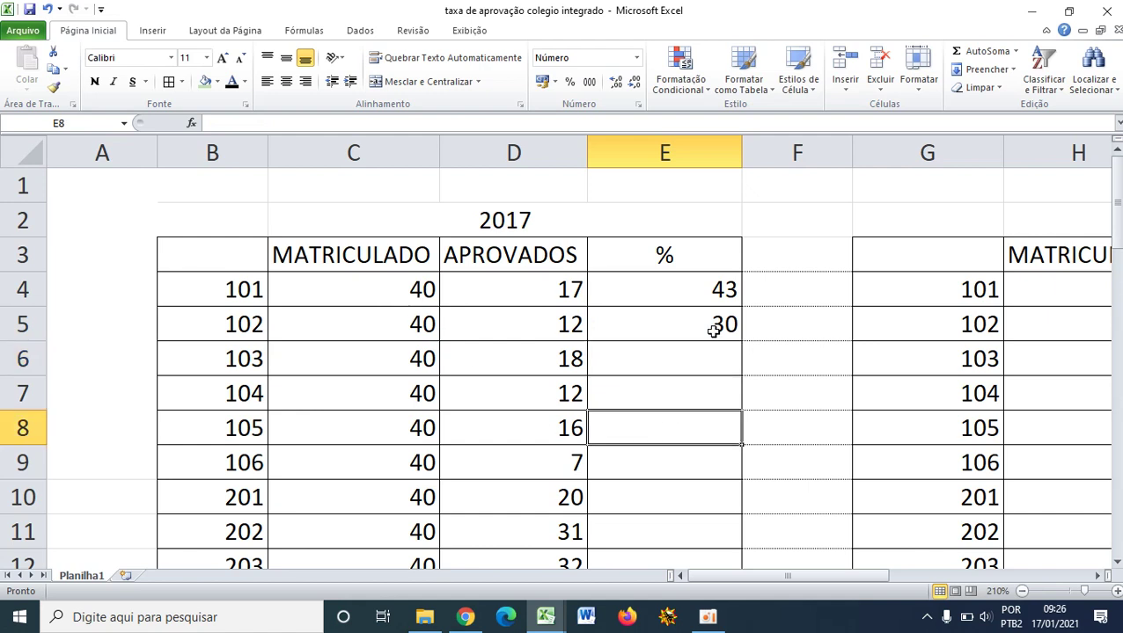
pyautogui.click(667, 381)
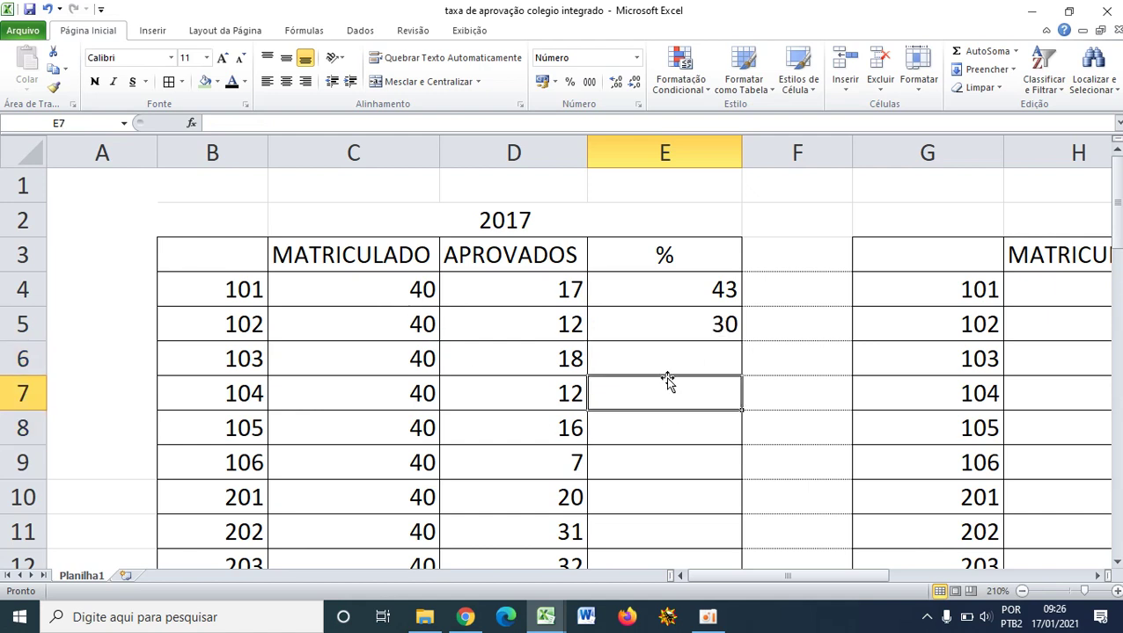
pyautogui.click(703, 318)
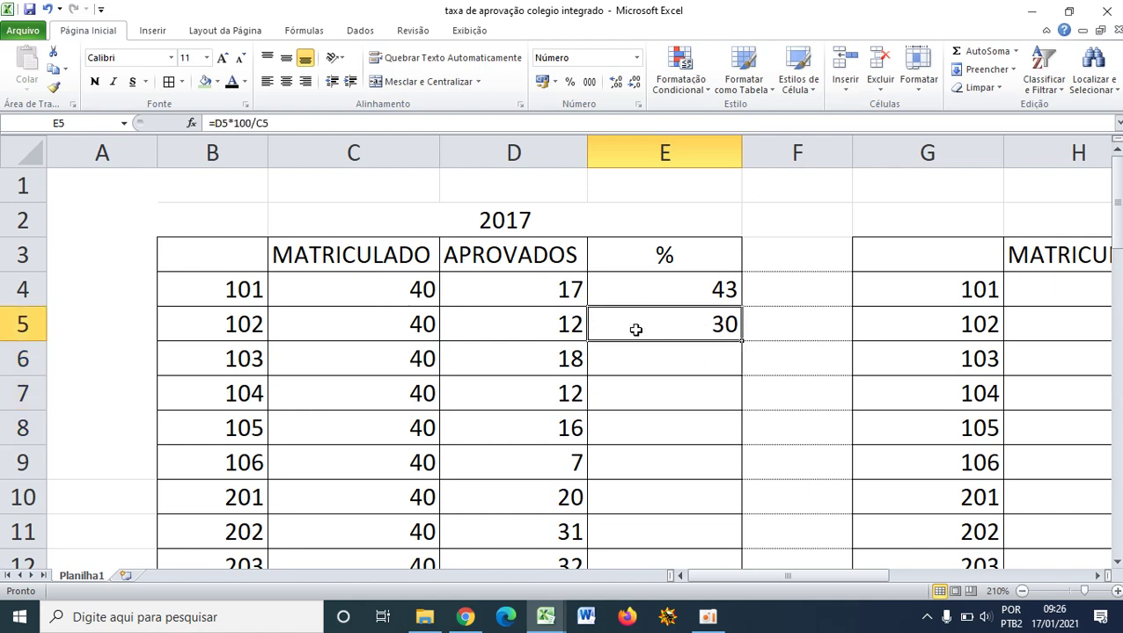
pyautogui.click(640, 357)
pyautogui.click(675, 321)
pyautogui.click(645, 366)
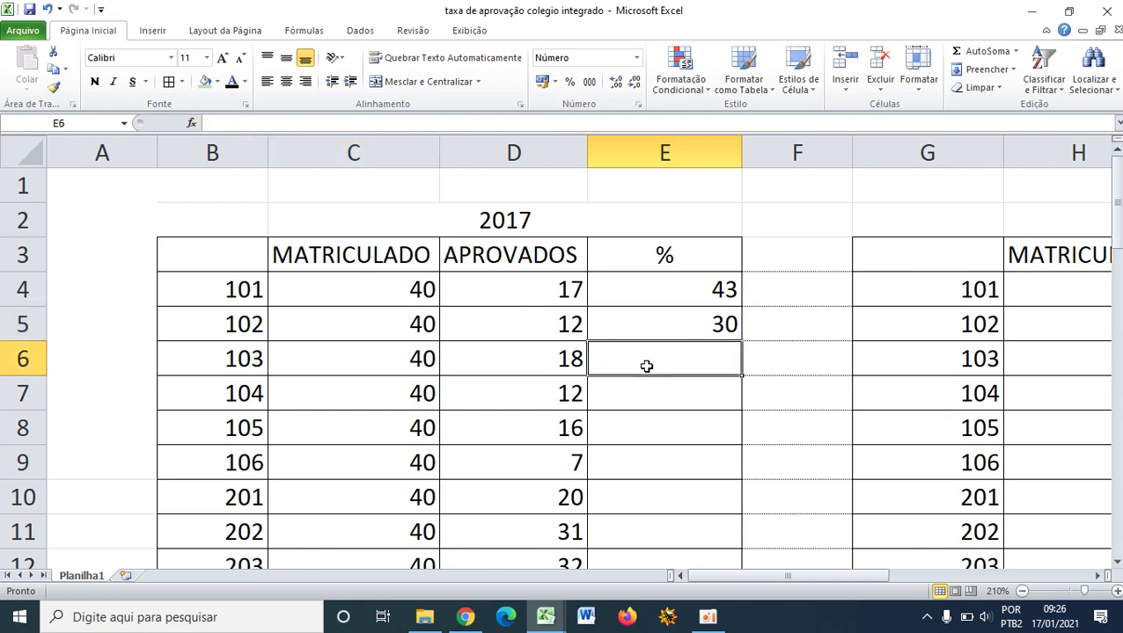
pyautogui.click(666, 325)
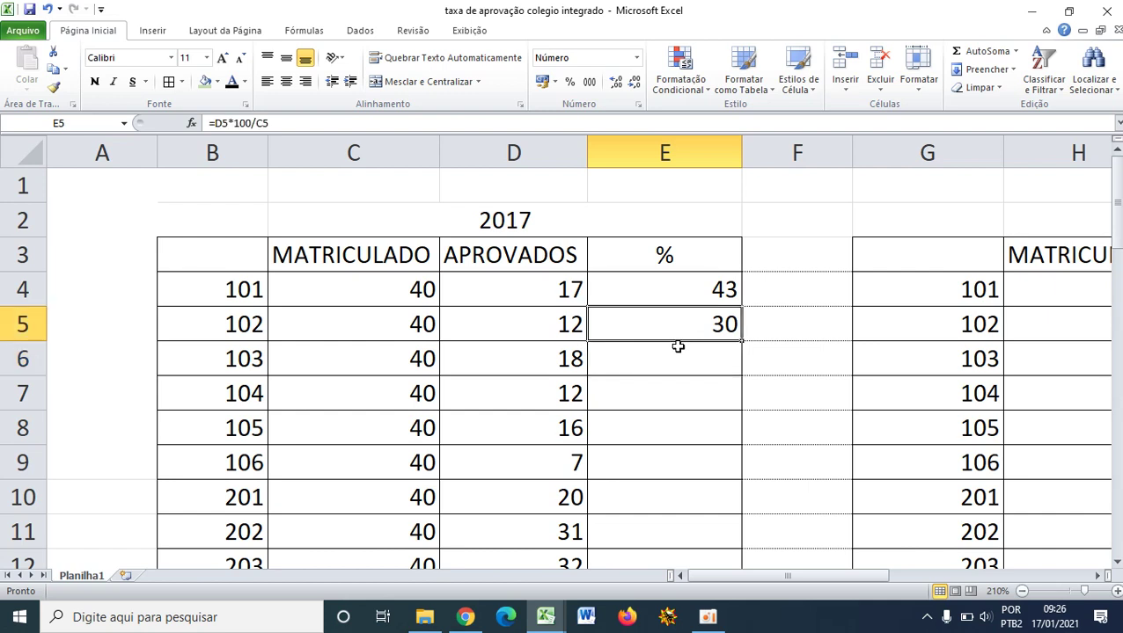
pyautogui.click(674, 359)
pyautogui.click(728, 327)
pyautogui.moveTo(742, 344); pyautogui.dragTo(711, 514)
pyautogui.moveTo(698, 539); pyautogui.dragTo(699, 511)
pyautogui.click(792, 358)
# - Compare the copied percentage formula in E6 with the original formula in E5
pyautogui.scroll(1, 746, 356)
pyautogui.scroll(2, 745, 357)
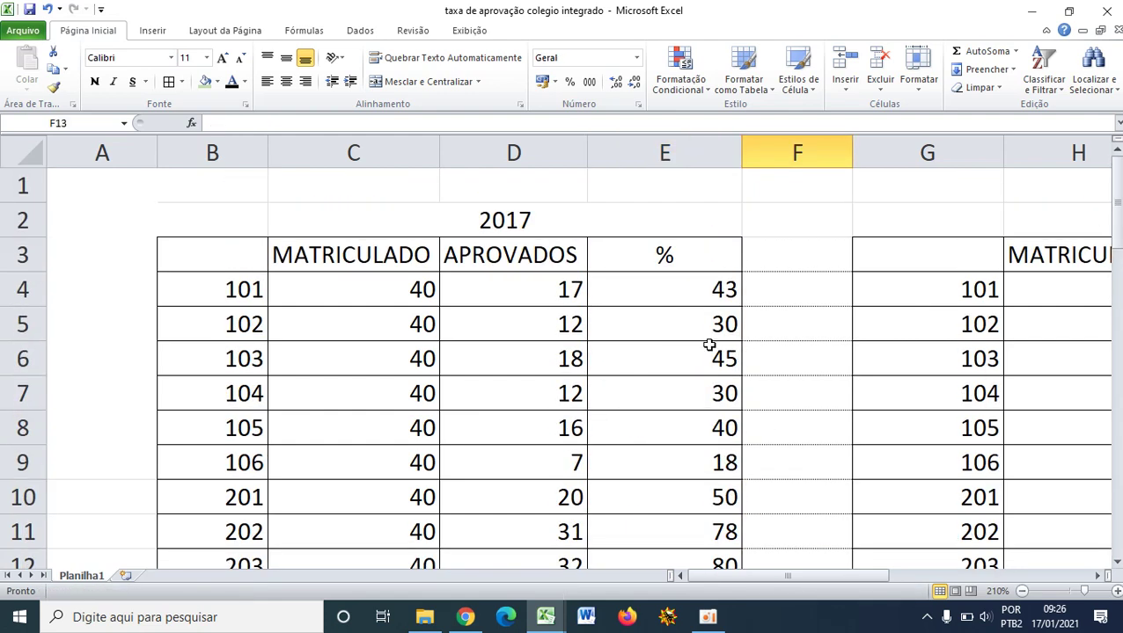
pyautogui.click(714, 345)
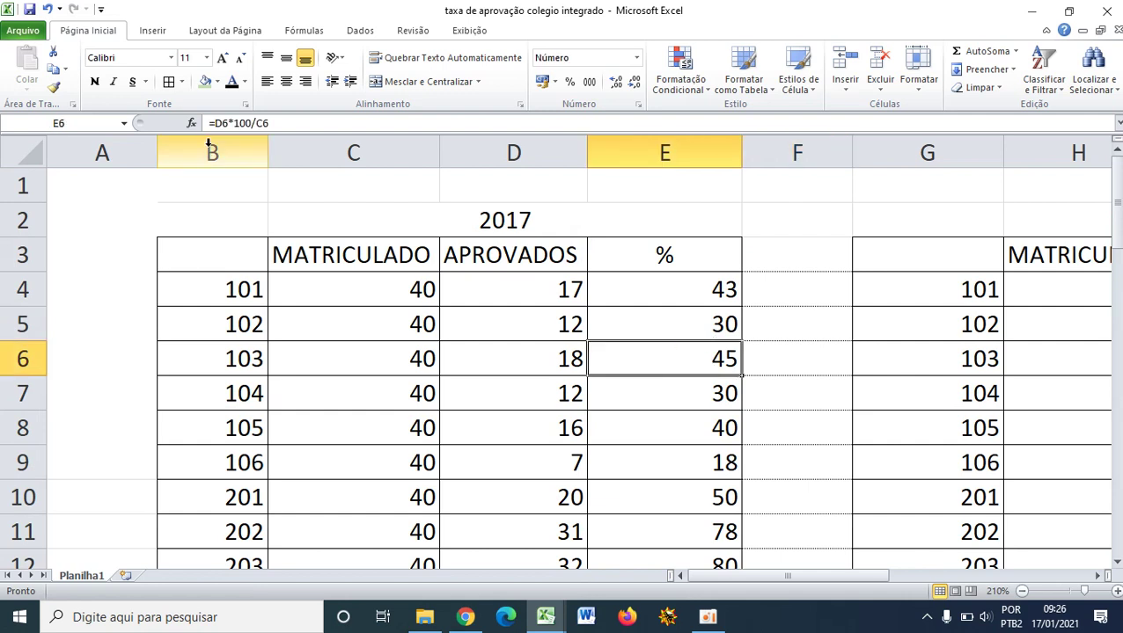
pyautogui.click(665, 326)
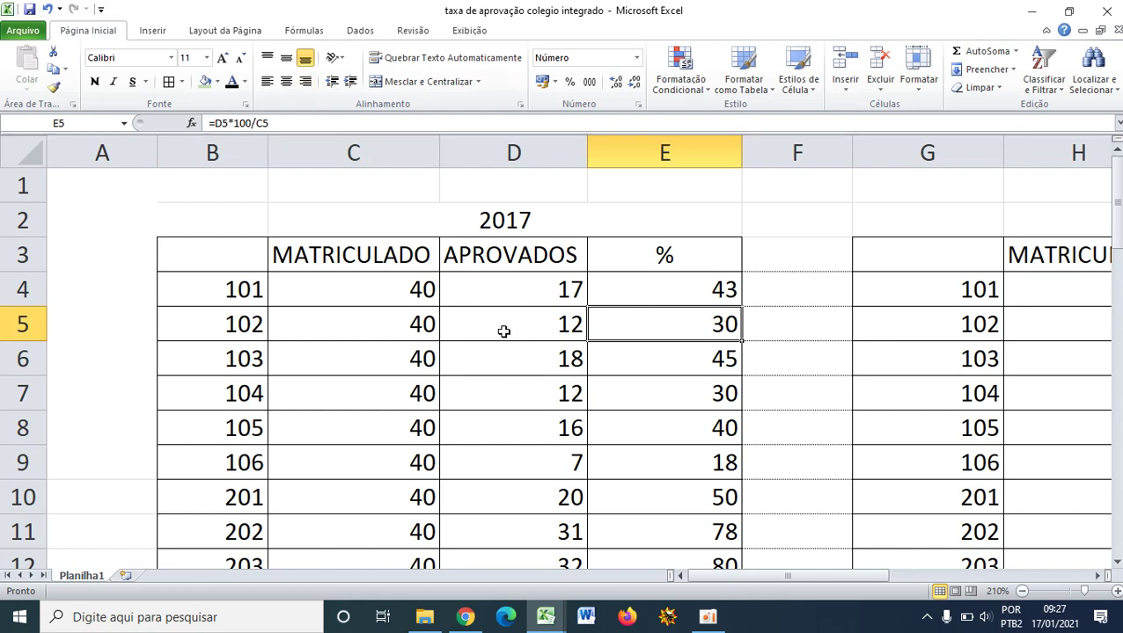
# - Check the percentage formulas in the 2017 table's % column against the enrolled and approved numbers, down to class 304
pyautogui.click(396, 330)
pyautogui.click(679, 385)
pyautogui.click(672, 357)
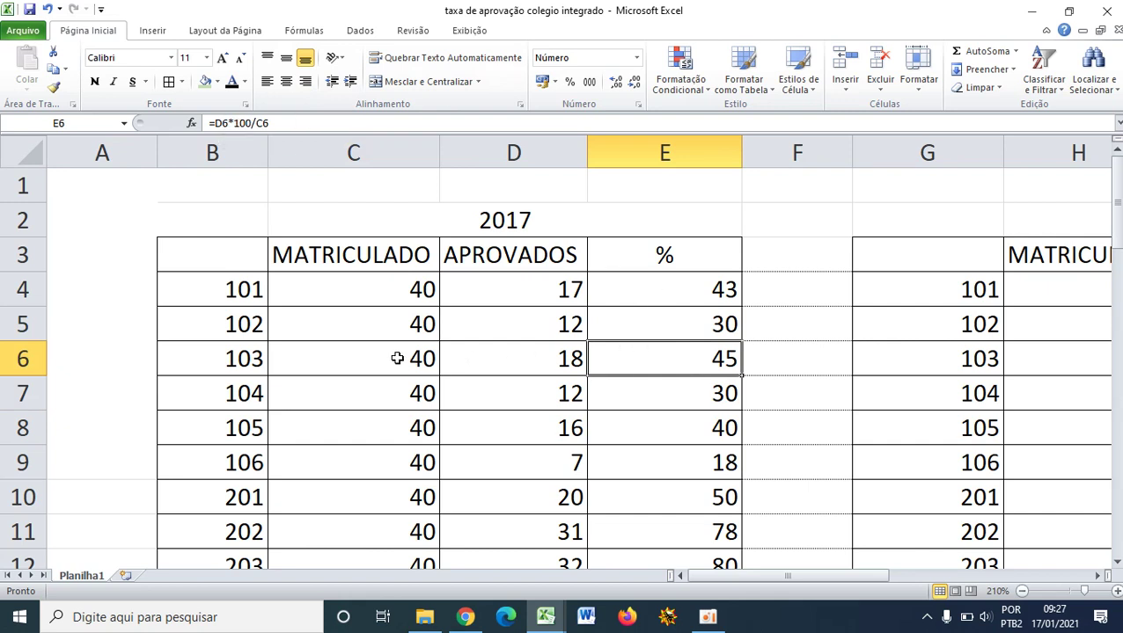
pyautogui.click(618, 394)
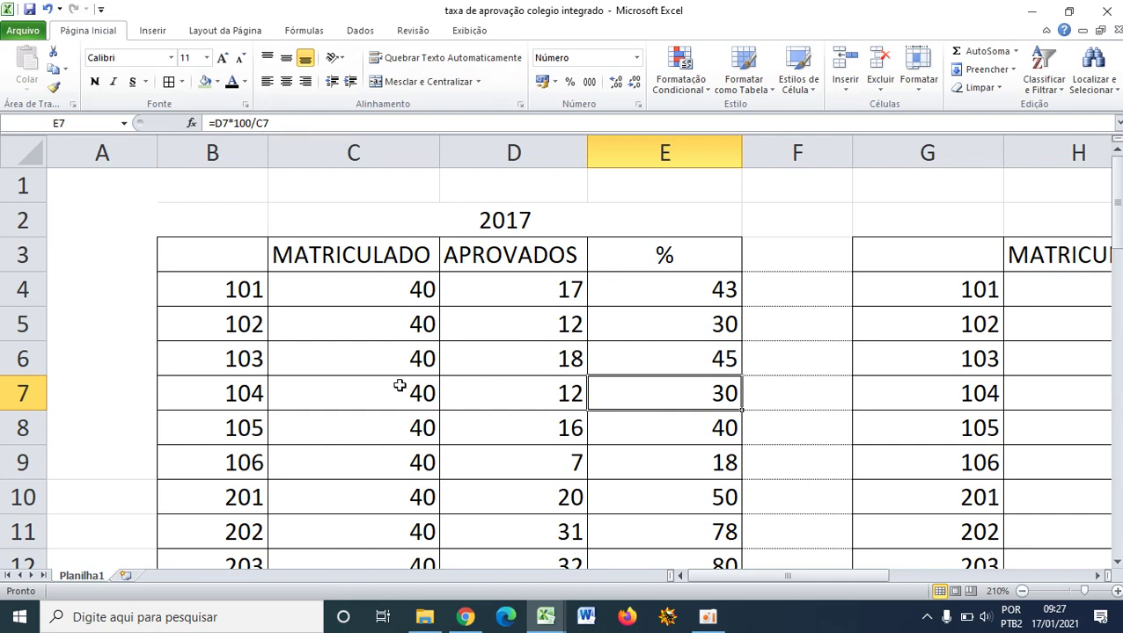
pyautogui.click(689, 426)
pyautogui.click(684, 457)
pyautogui.scroll(-1, 684, 466)
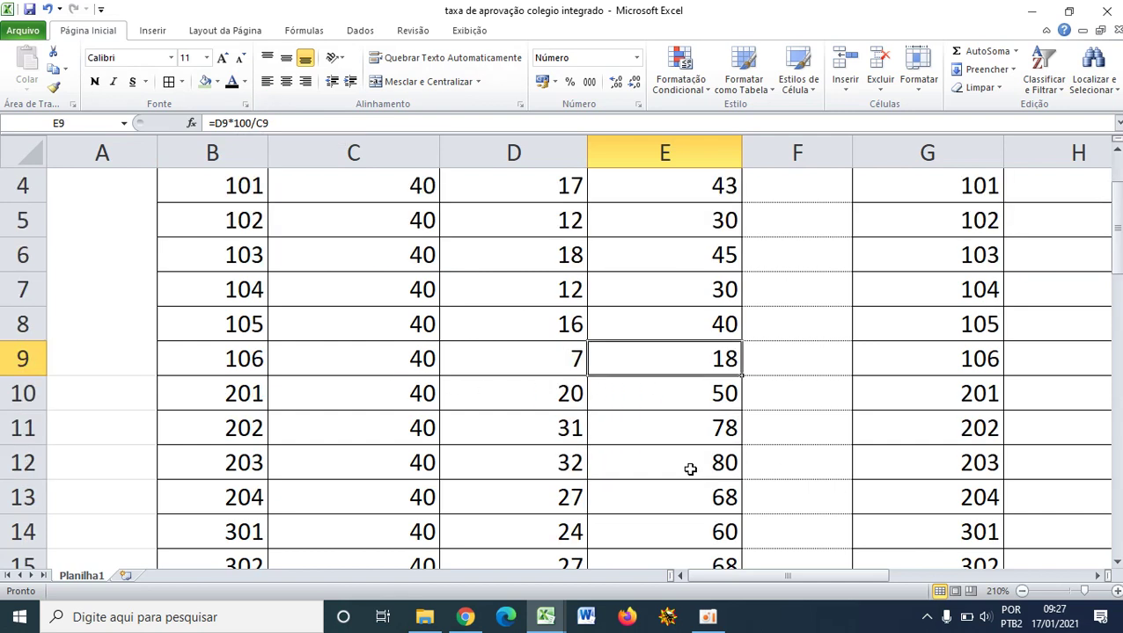
pyautogui.click(689, 462)
pyautogui.click(688, 435)
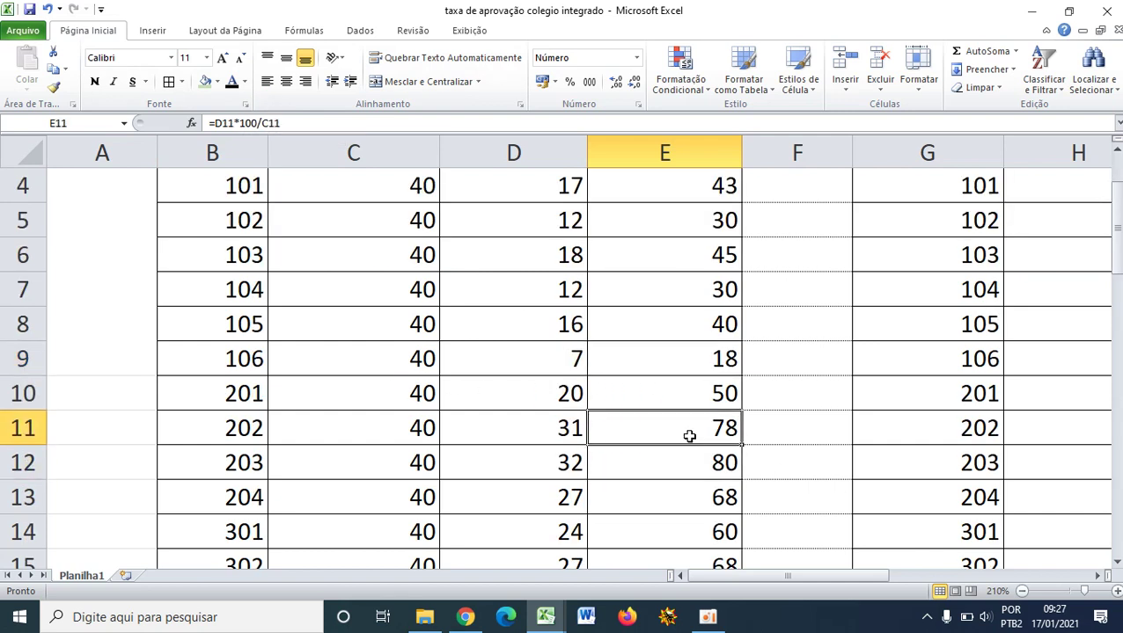
pyautogui.click(684, 324)
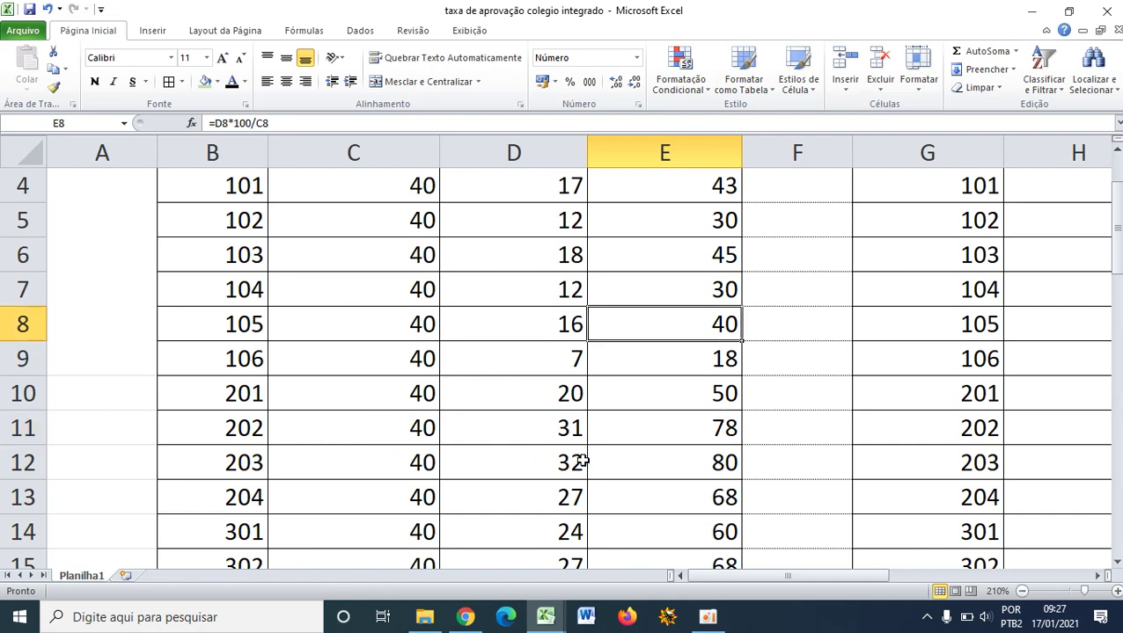
pyautogui.scroll(-2, 671, 476)
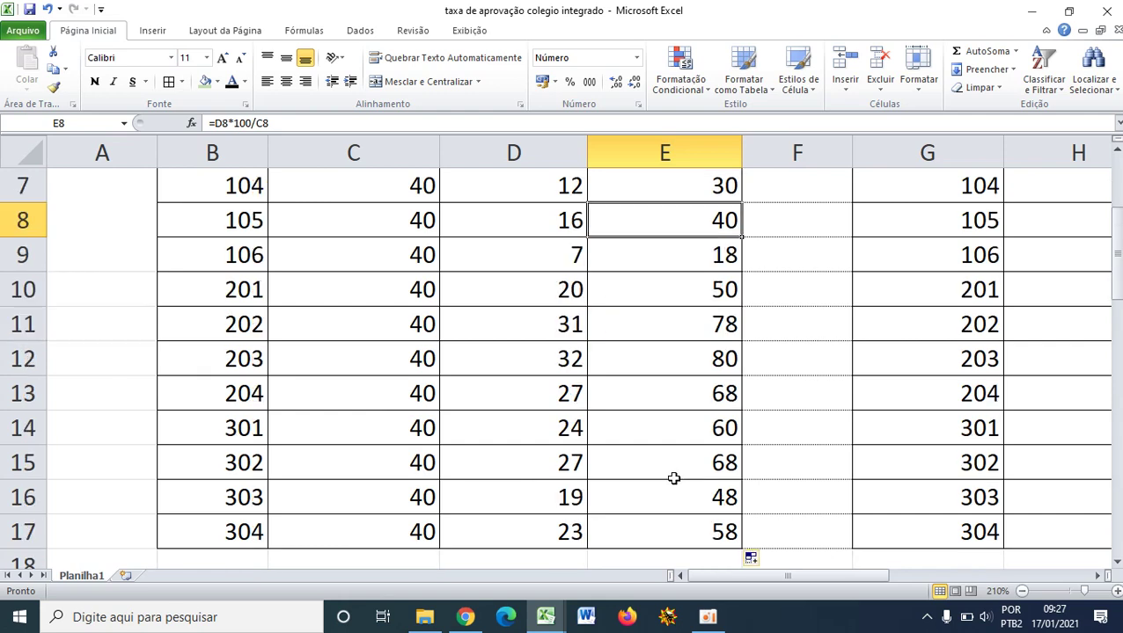
pyautogui.click(694, 440)
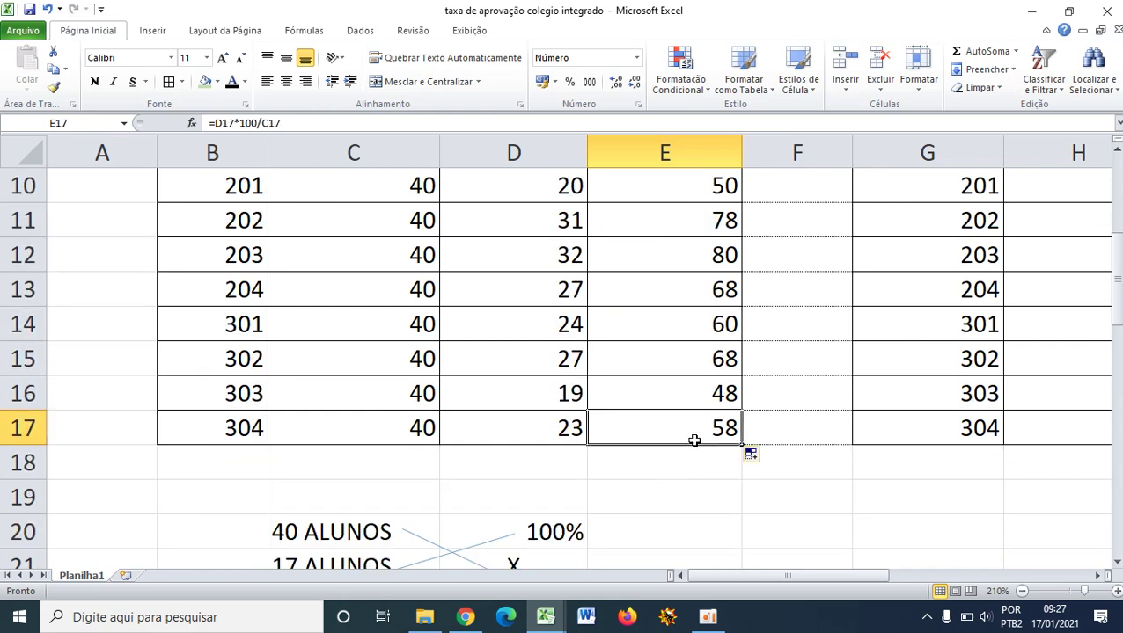
# - Center the 2017 table's % column, cells E3 to E17
pyautogui.scroll(3, 694, 440)
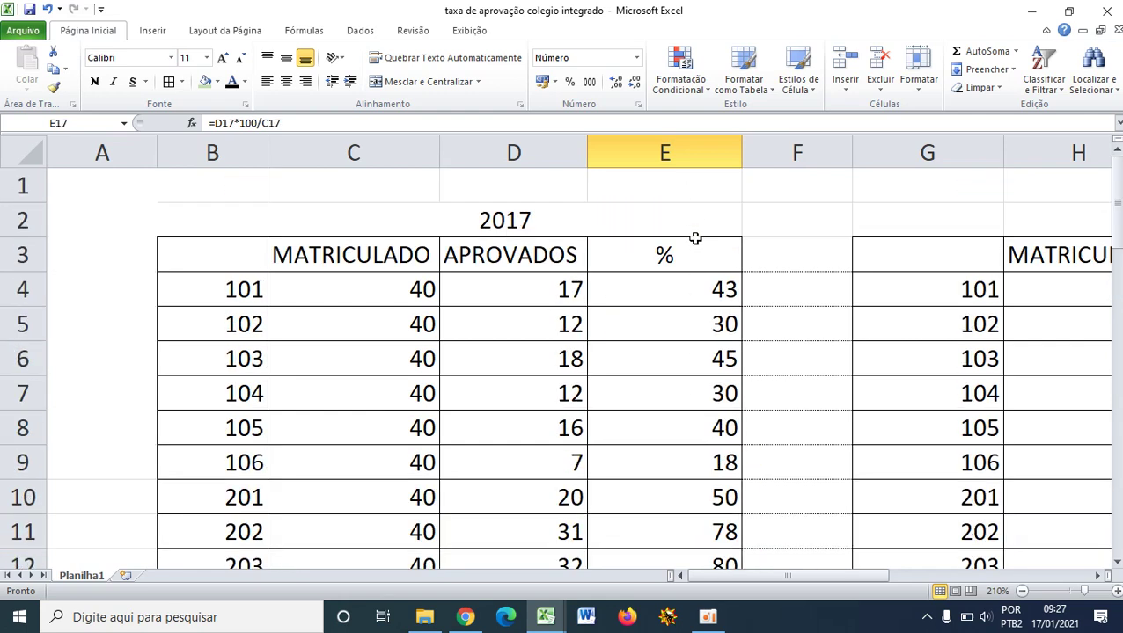
pyautogui.moveTo(694, 239); pyautogui.dragTo(694, 499)
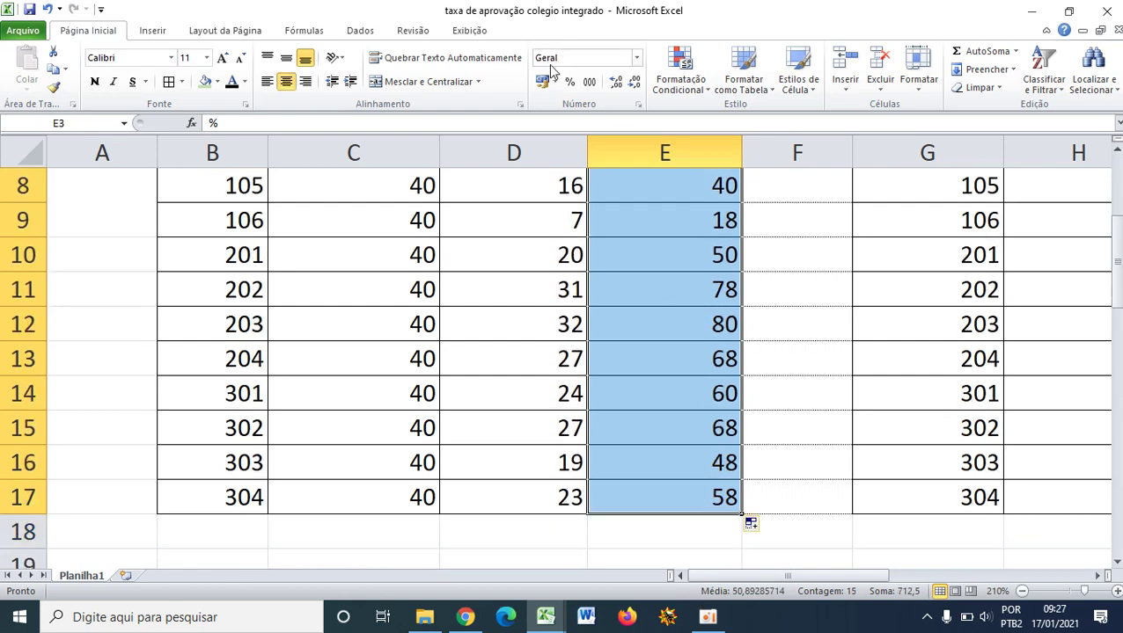
pyautogui.click(286, 81)
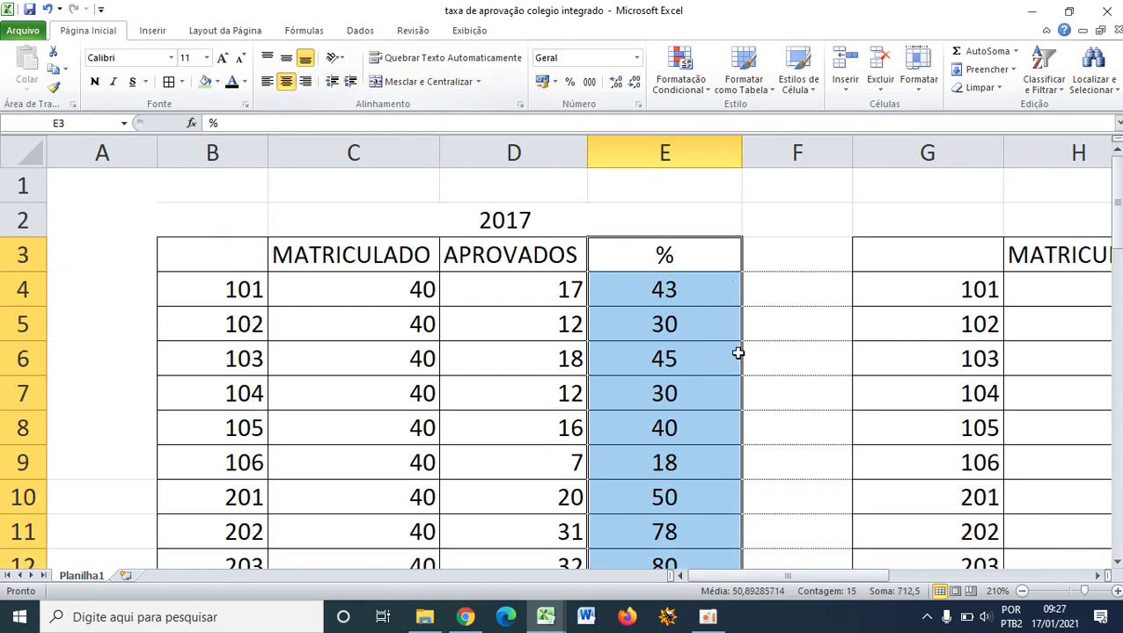
pyautogui.click(717, 349)
# - Review the 2017 approval percentages by class, including the one for class 202
pyautogui.scroll(-2, 717, 356)
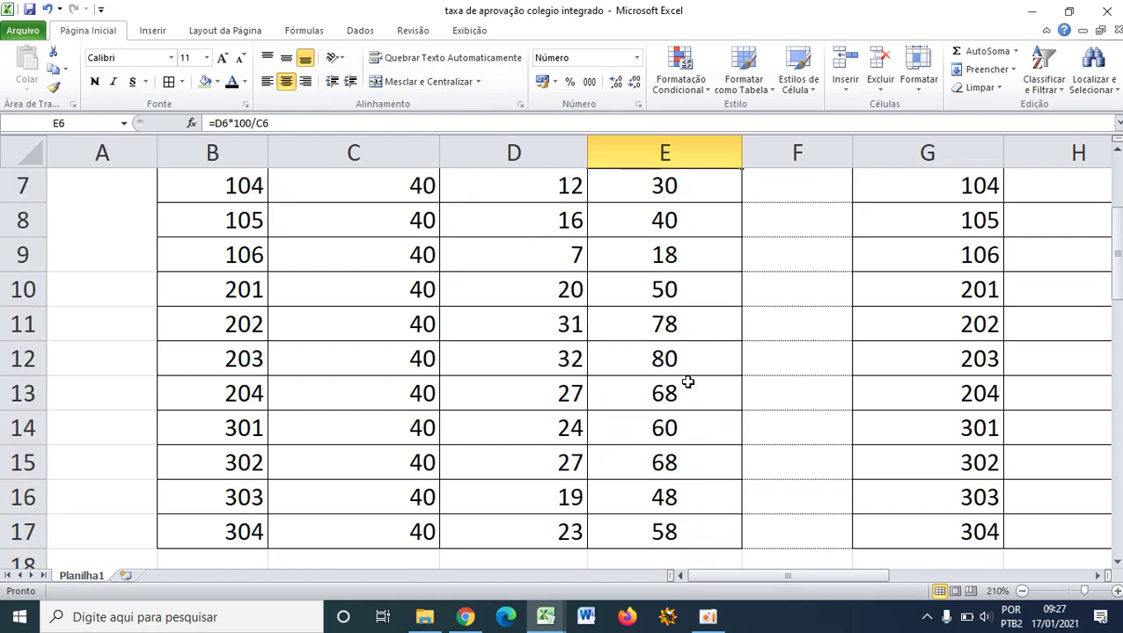
pyautogui.click(673, 327)
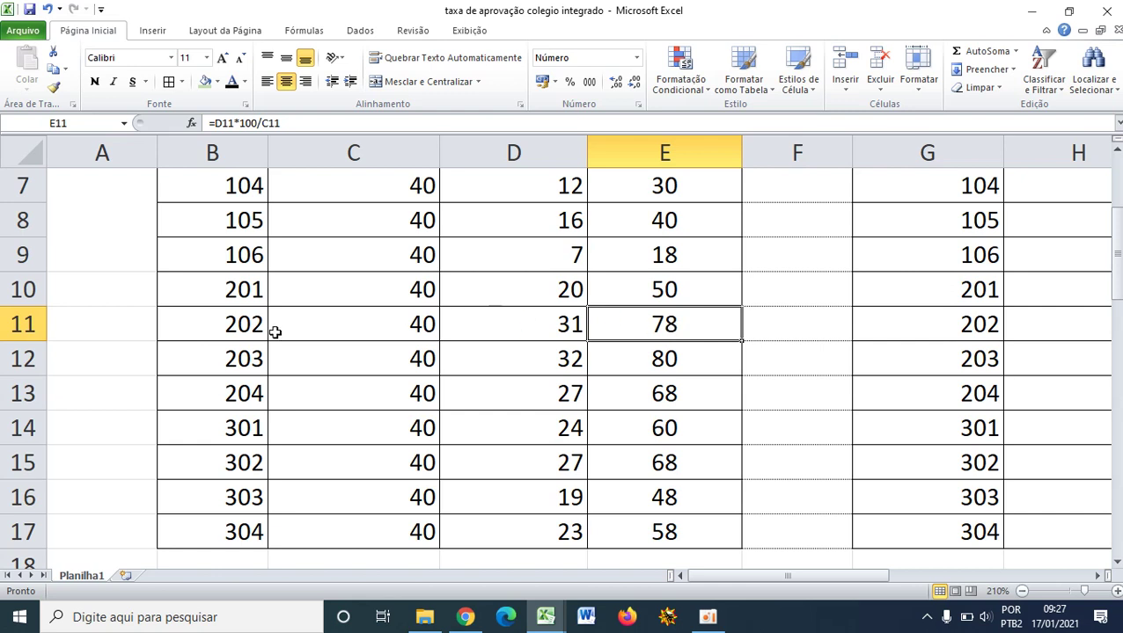
pyautogui.click(211, 329)
pyautogui.click(638, 325)
pyautogui.scroll(2, 705, 289)
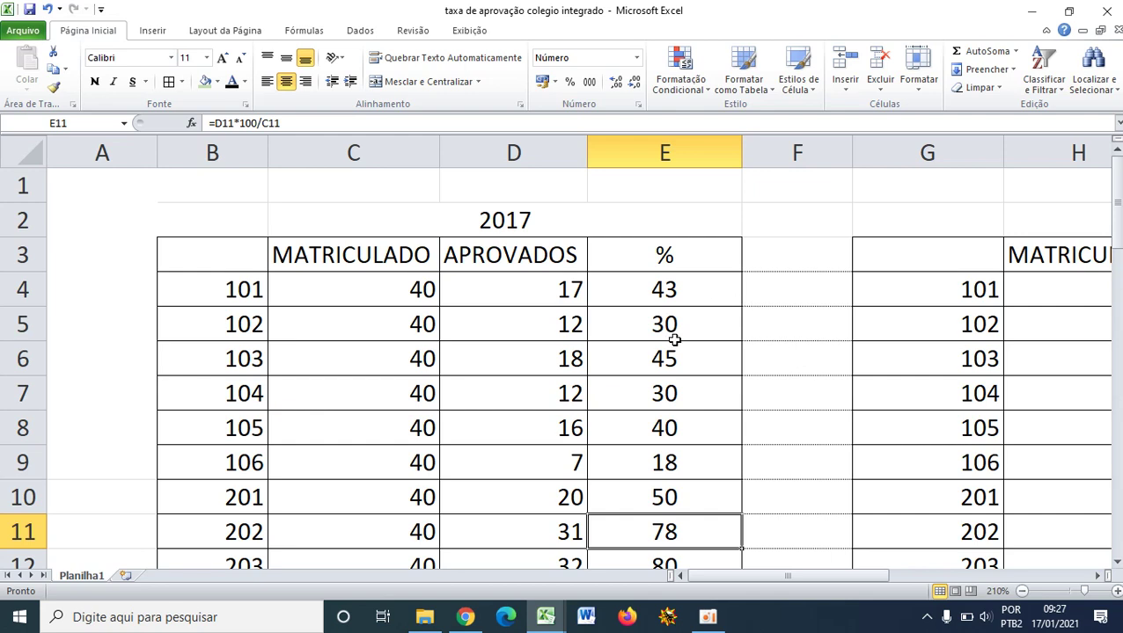
pyautogui.scroll(-2, 674, 339)
# - Widen the 2018 table's APROVADOS column slightly to fit its header, and center the % header in J3
pyautogui.moveTo(759, 576); pyautogui.dragTo(879, 589)
pyautogui.scroll(2, 777, 468)
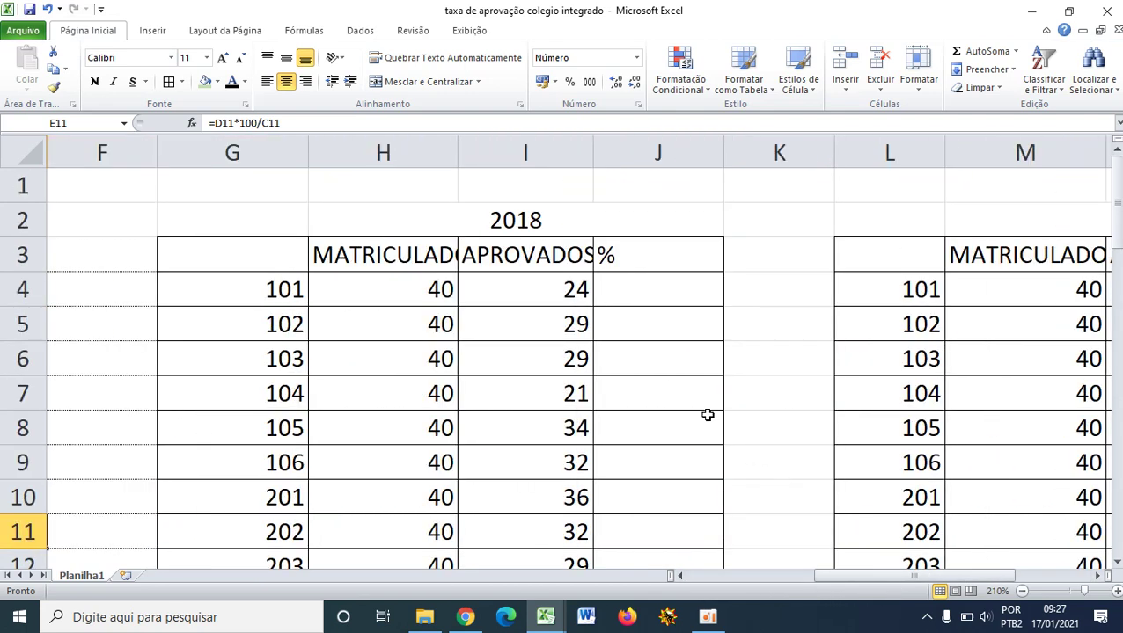
pyautogui.moveTo(594, 138); pyautogui.dragTo(603, 141)
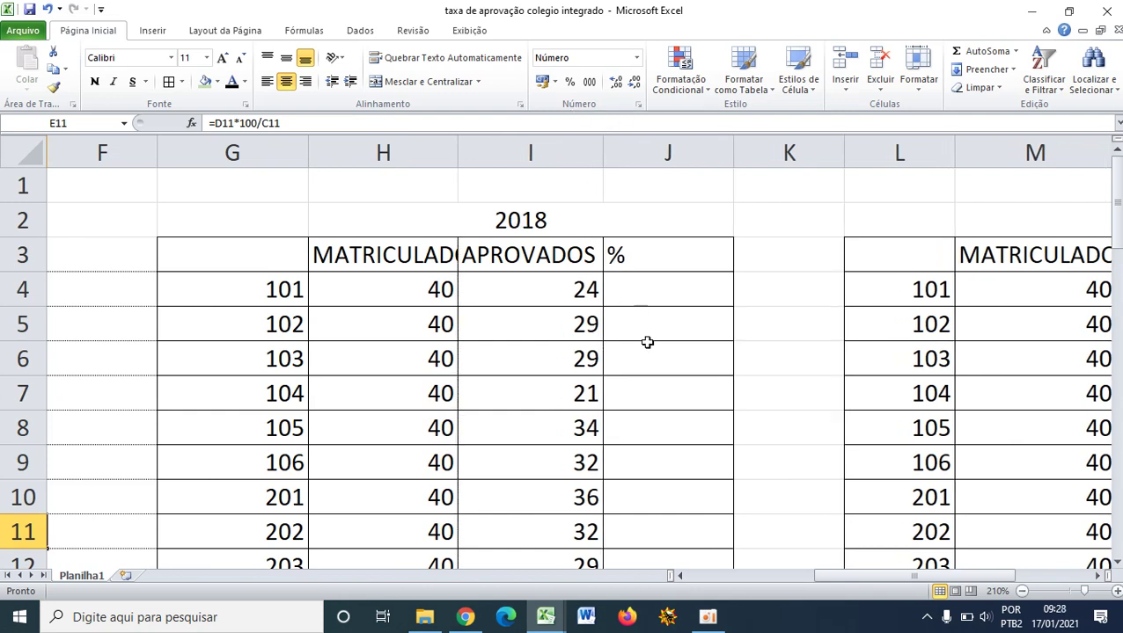
pyautogui.click(651, 359)
pyautogui.click(651, 269)
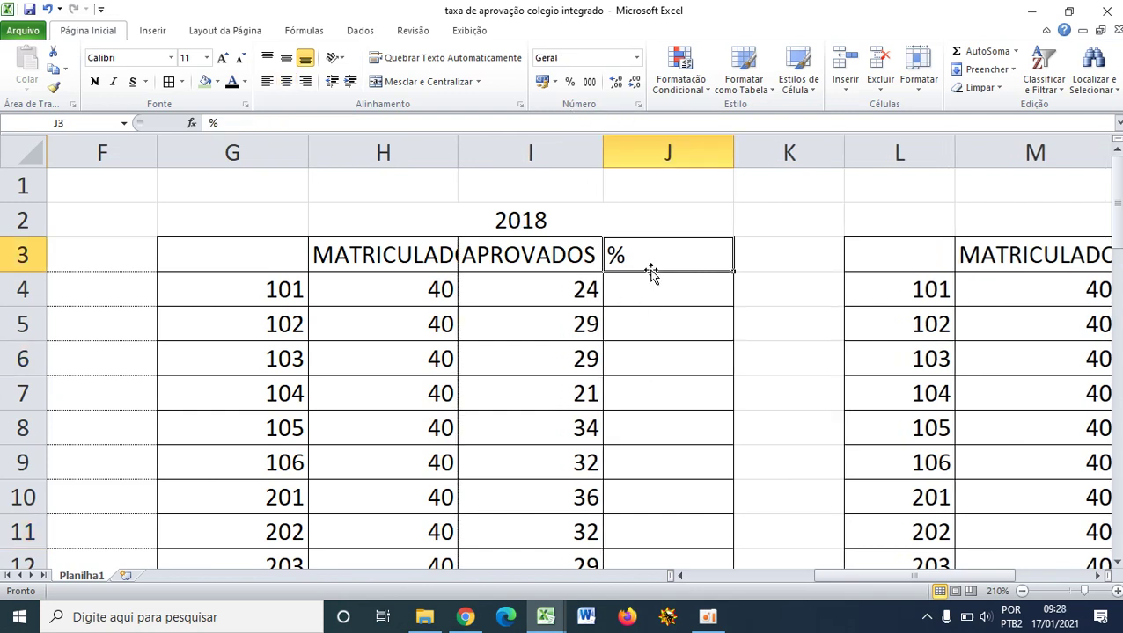
pyautogui.click(286, 81)
# - Enter the formula =I4*100/H4 in J4 to calculate class 101's 2018 approval percentage
pyautogui.click(677, 289)
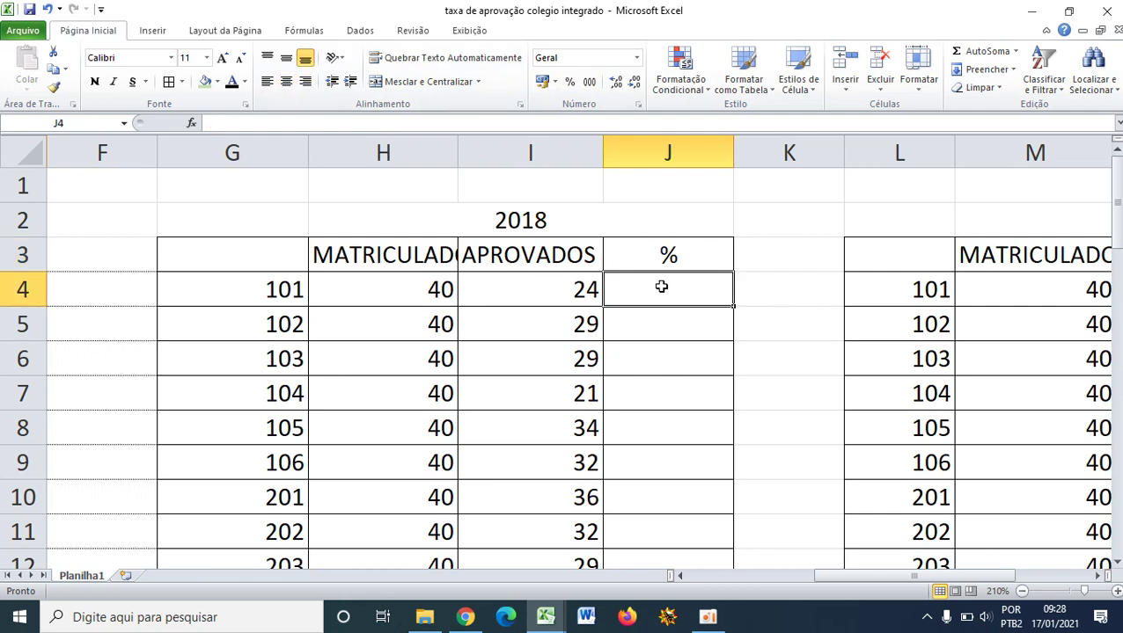
pyautogui.click(293, 123)
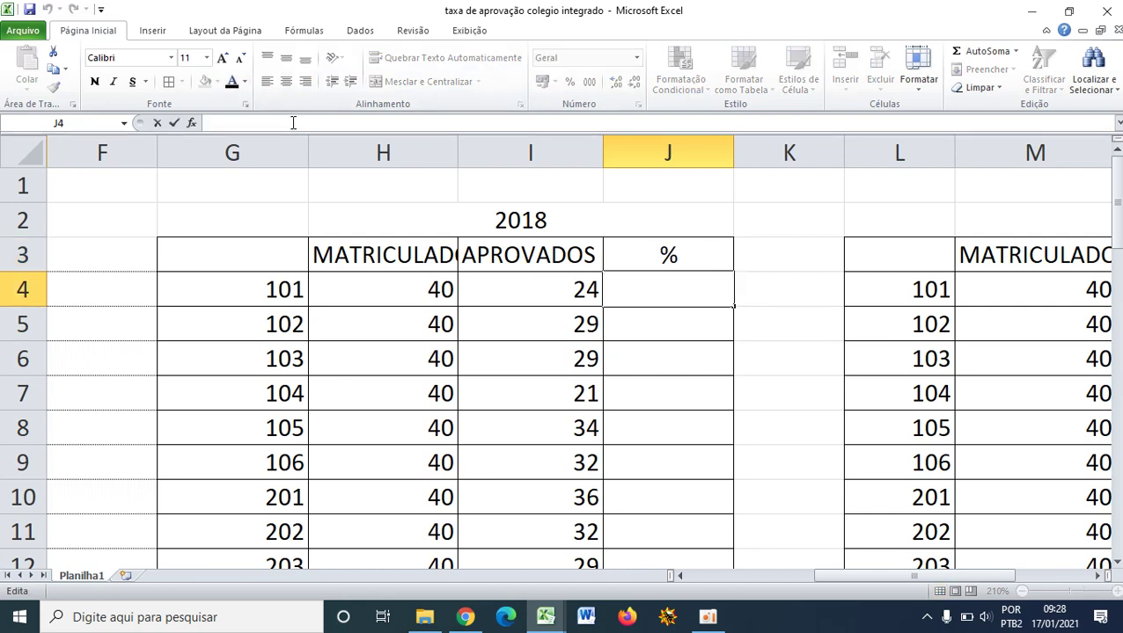
pyautogui.write('=')
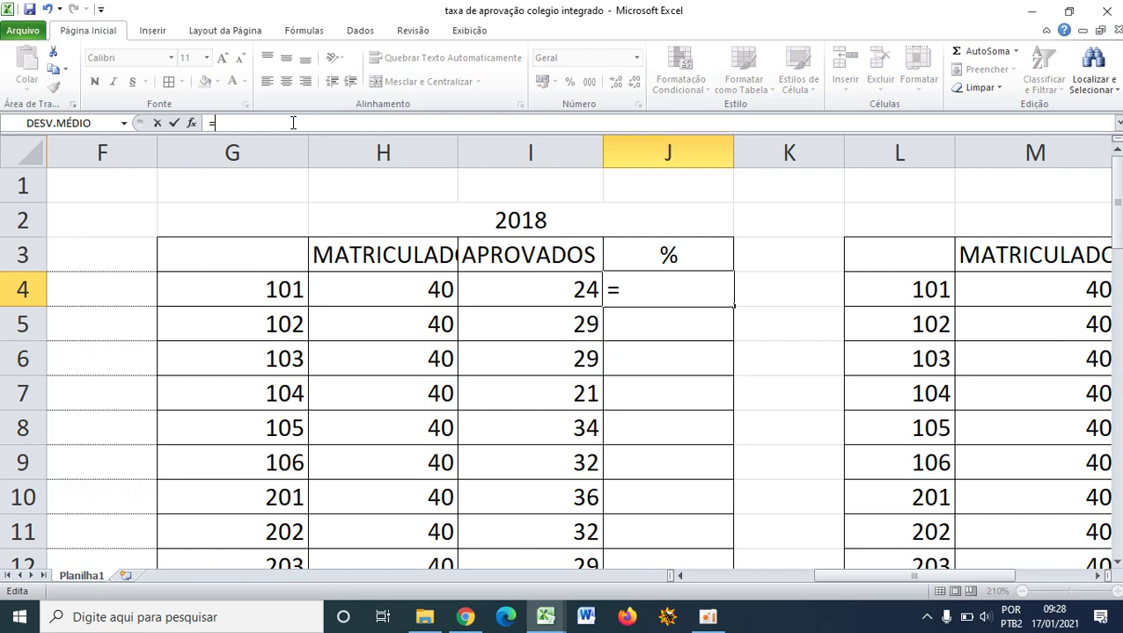
pyautogui.click(518, 284)
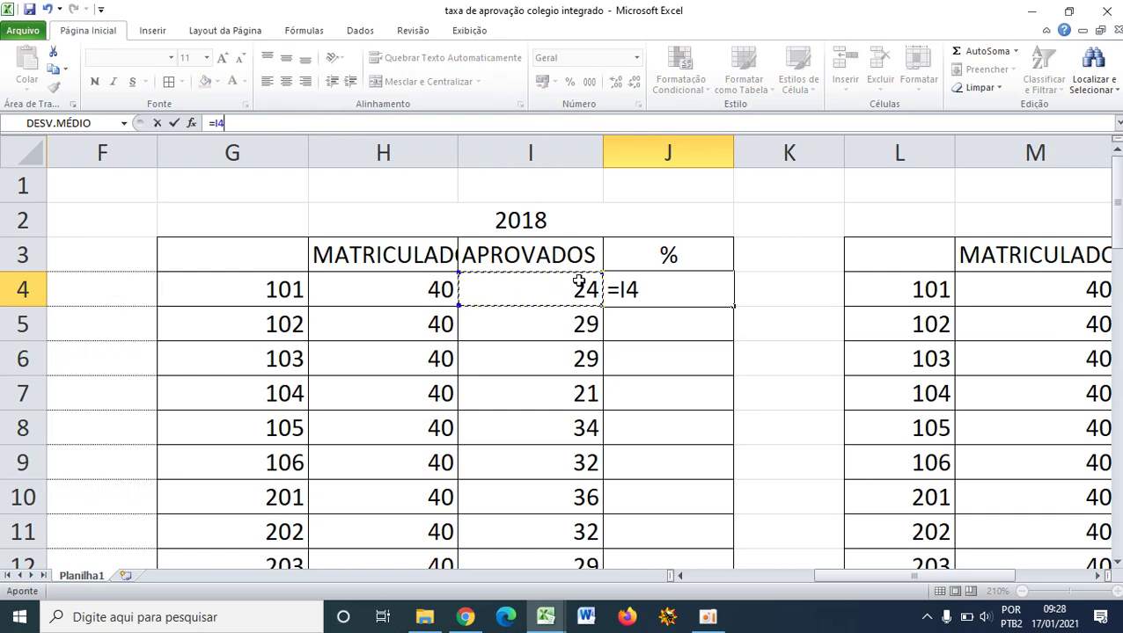
pyautogui.write('*1')
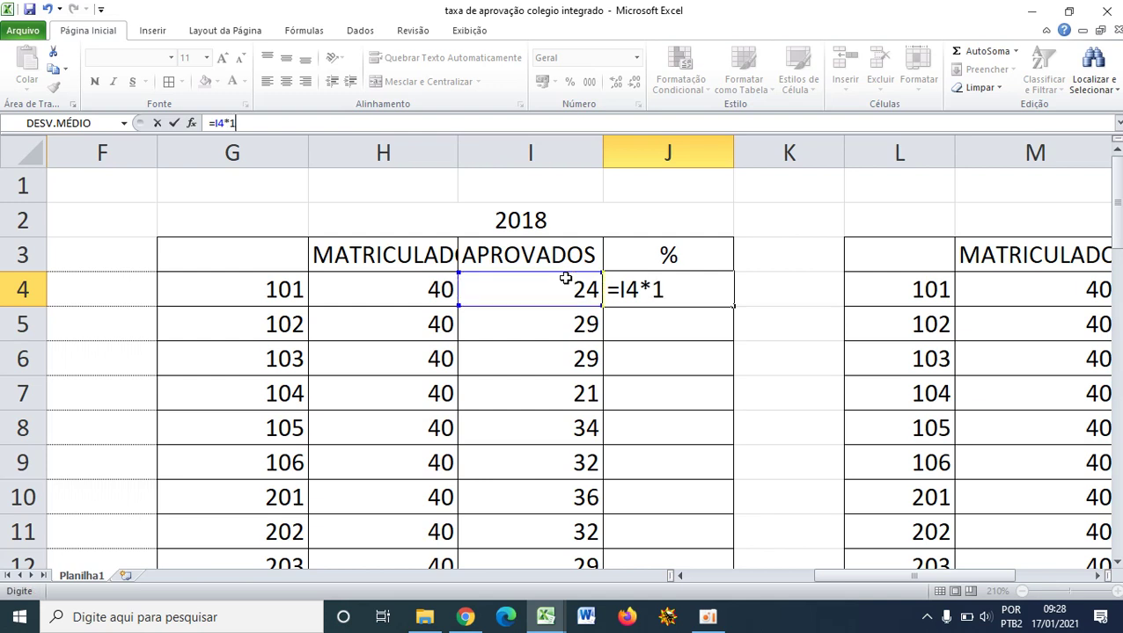
pyautogui.write('00/')
pyautogui.click(392, 292)
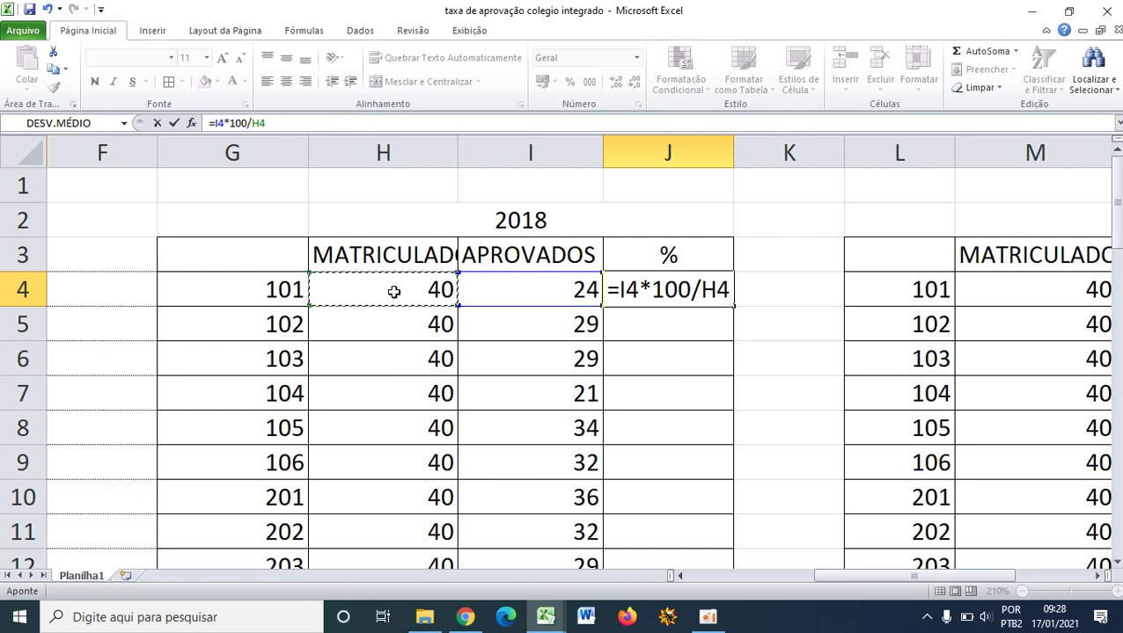
pyautogui.press('Return')
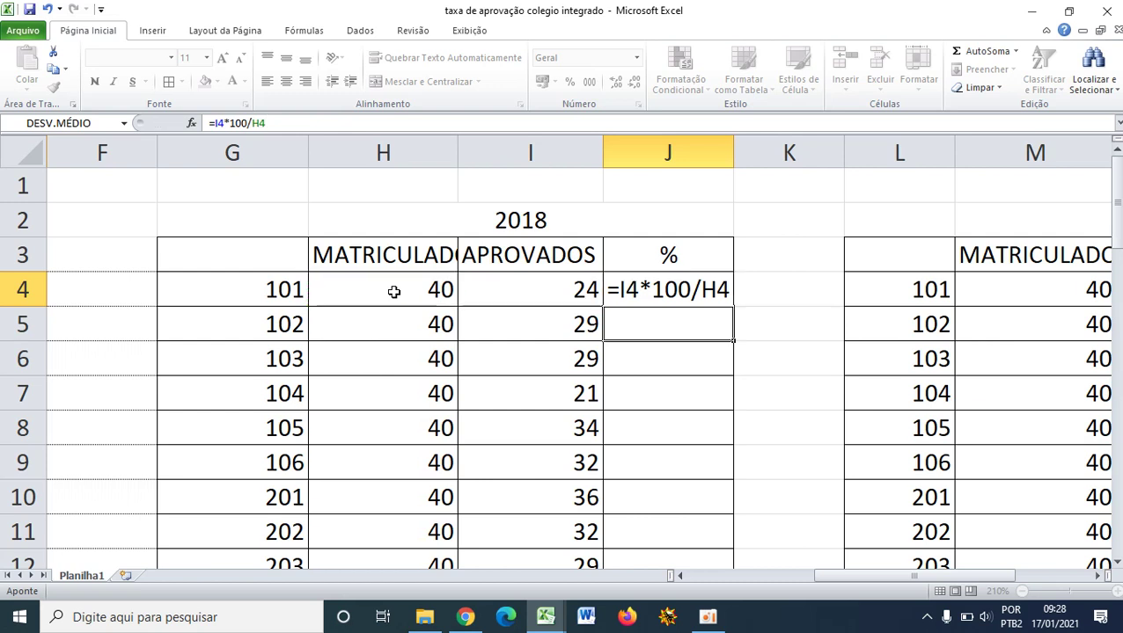
# - Fill the percentage formula from J4 down through J17 for the remaining 2018 classes
pyautogui.click(541, 368)
pyautogui.click(666, 303)
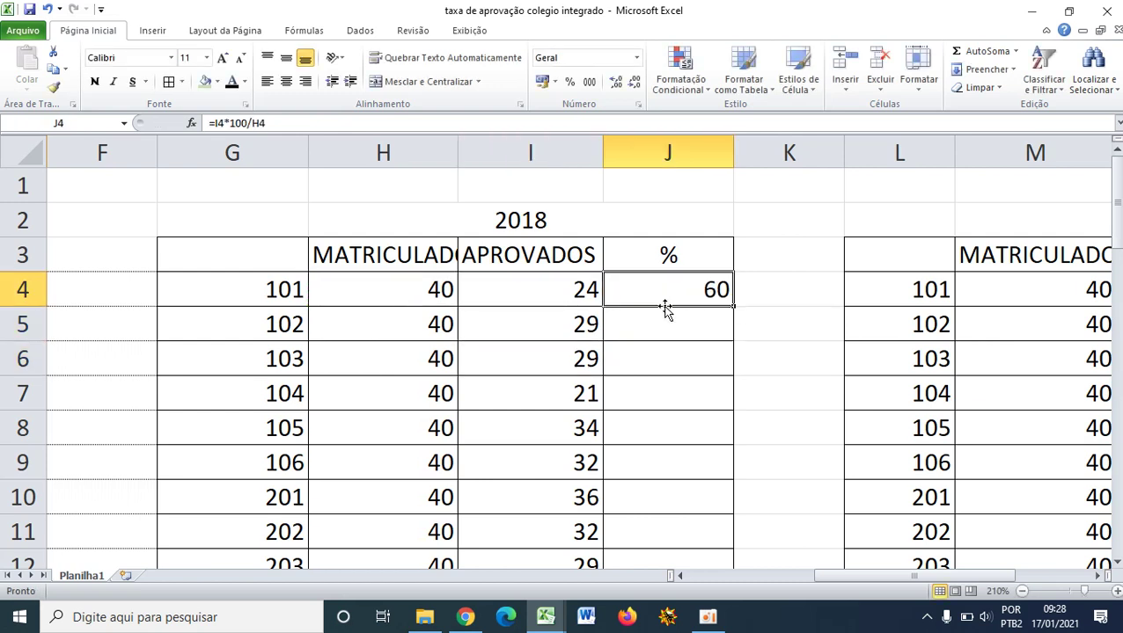
pyautogui.click(693, 313)
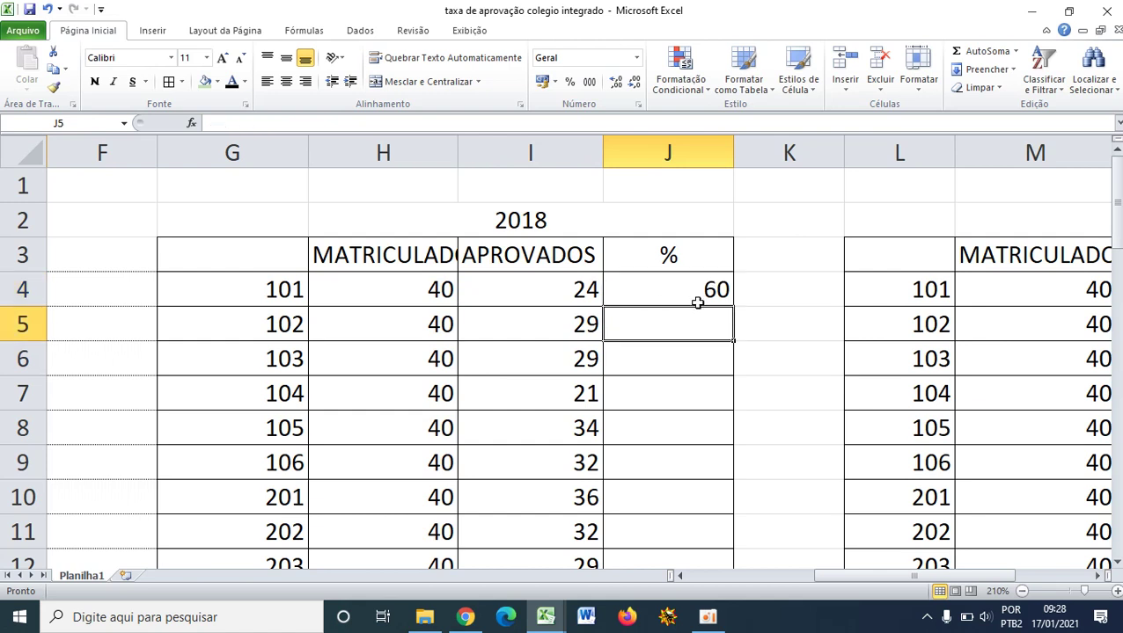
pyautogui.click(696, 295)
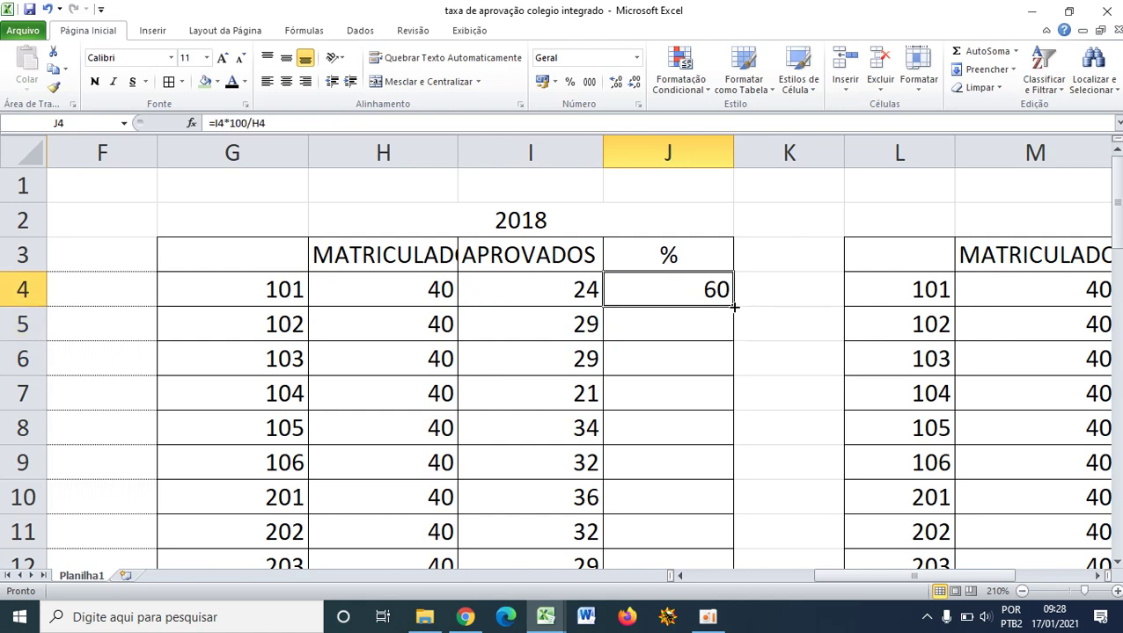
pyautogui.moveTo(733, 307); pyautogui.dragTo(692, 504)
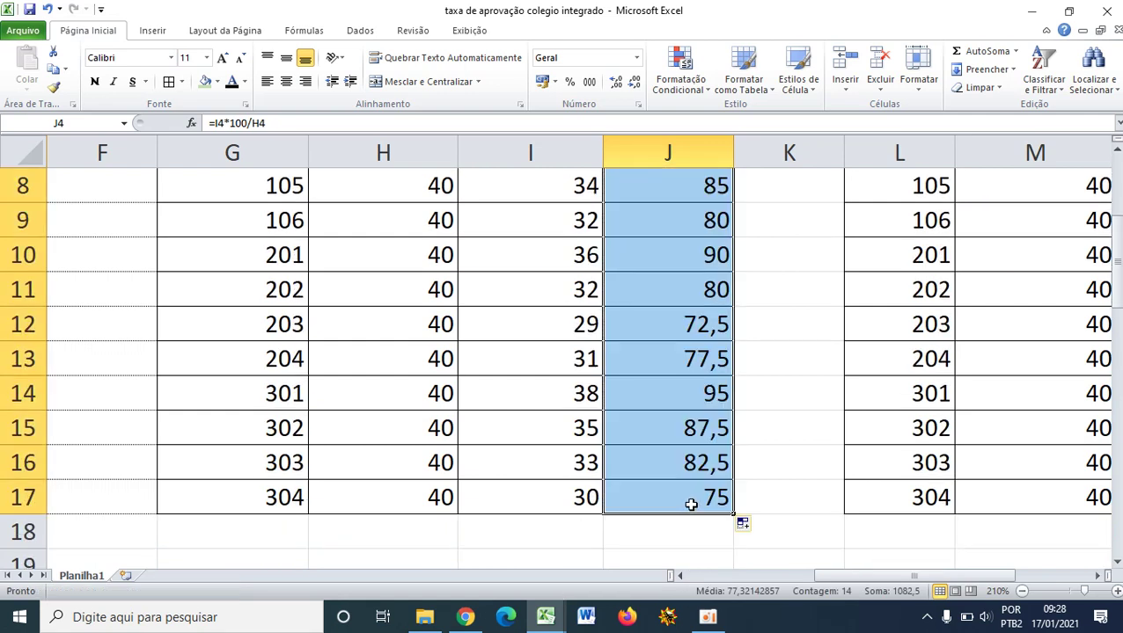
# - Center the 2018 percentage values in J4 to J17
pyautogui.scroll(3, 639, 381)
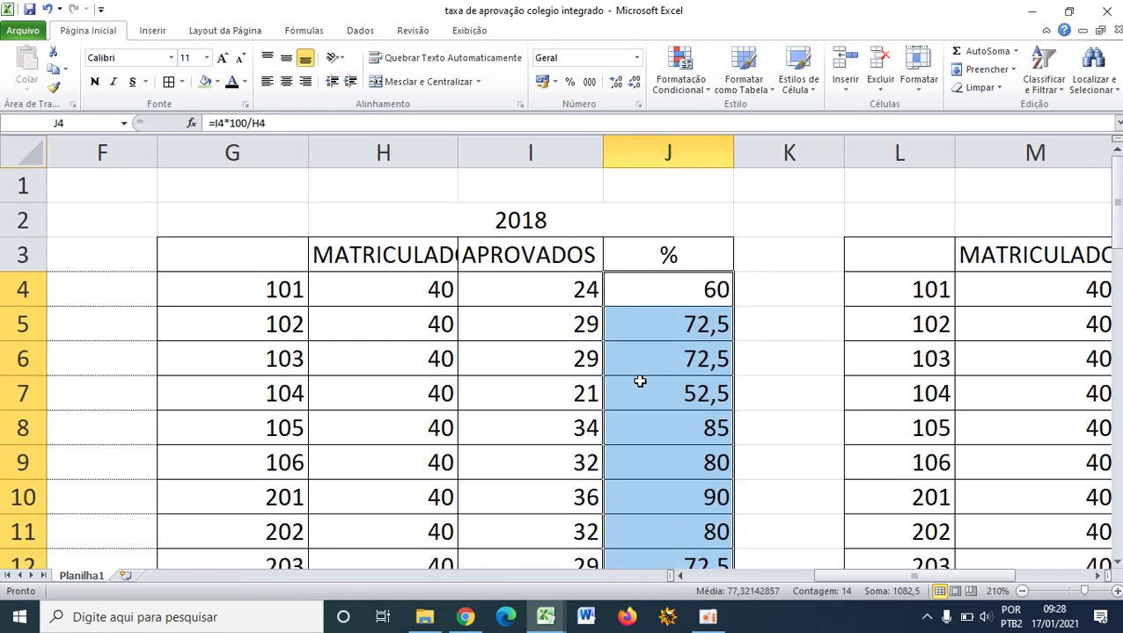
pyautogui.click(286, 80)
pyautogui.click(625, 343)
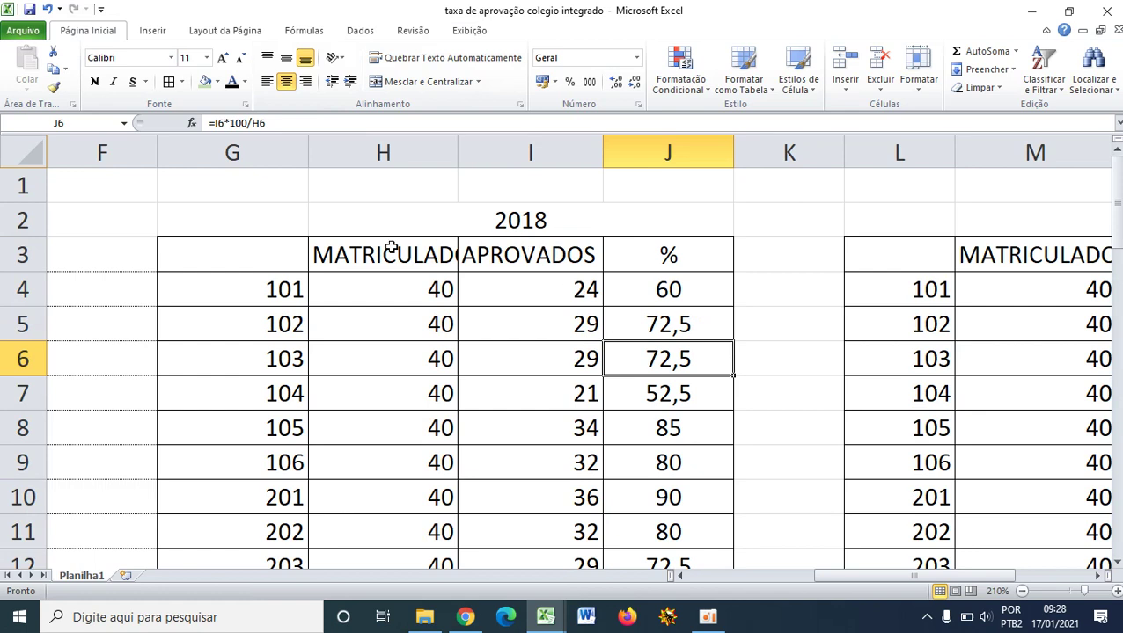
# - Center the 2018 table's MATRICULADO, APROVADOS and % columns, cells H3 to J17
pyautogui.moveTo(387, 243); pyautogui.dragTo(611, 485)
pyautogui.click(285, 81)
pyautogui.scroll(3, 368, 207)
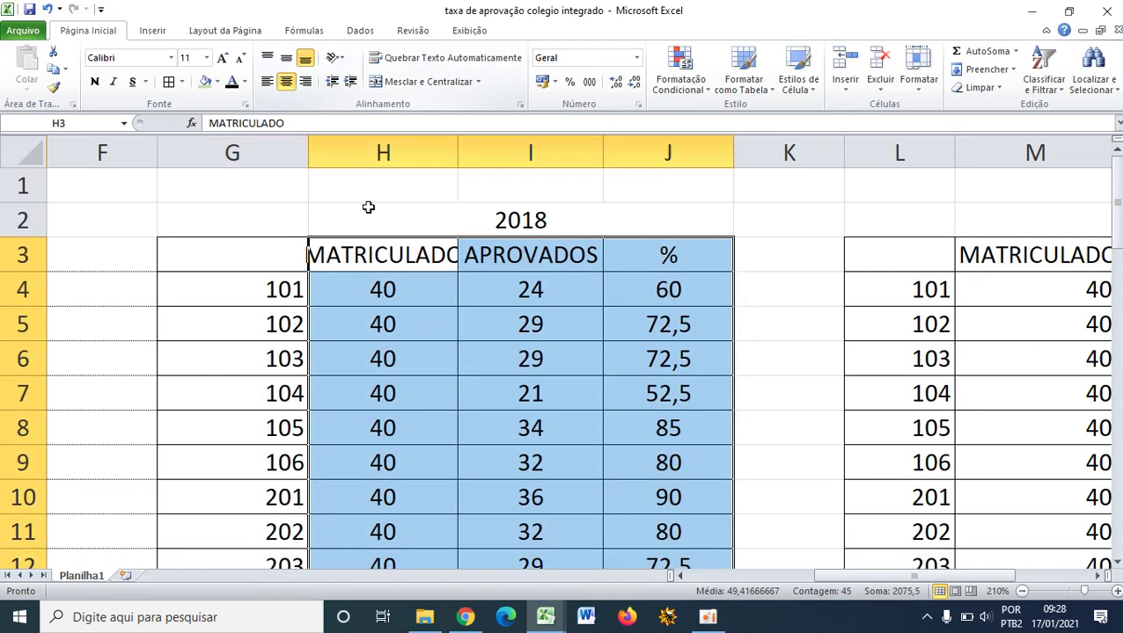
pyautogui.click(440, 336)
# - Review the 2018 approval percentages by class, including the one for class 201
pyautogui.click(680, 297)
pyautogui.scroll(-1, 682, 295)
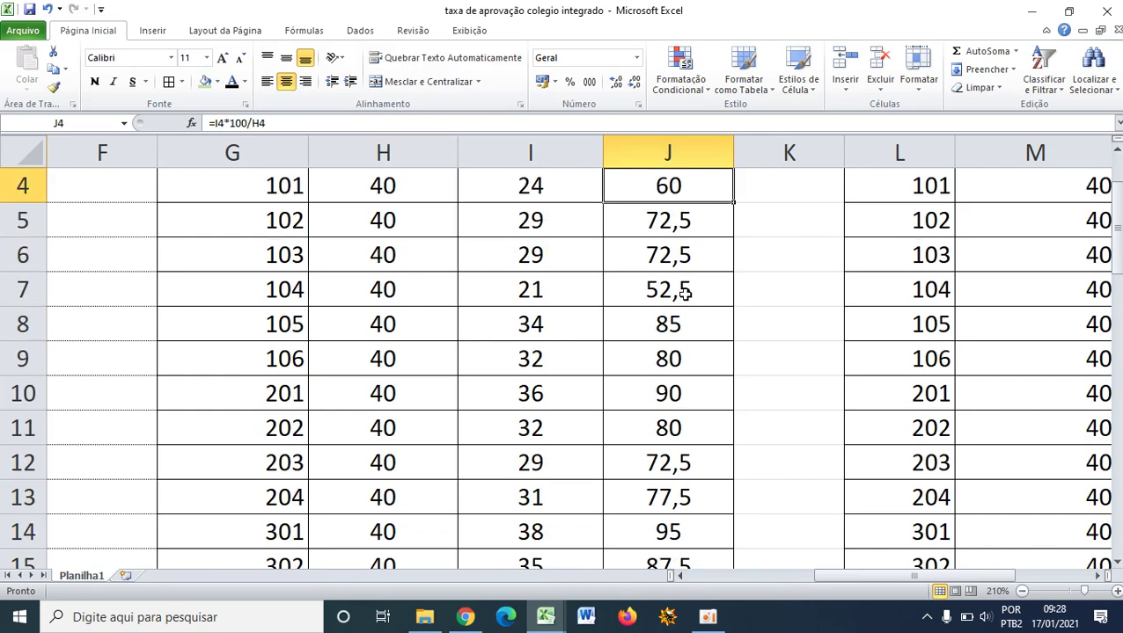
pyautogui.scroll(-1, 682, 289)
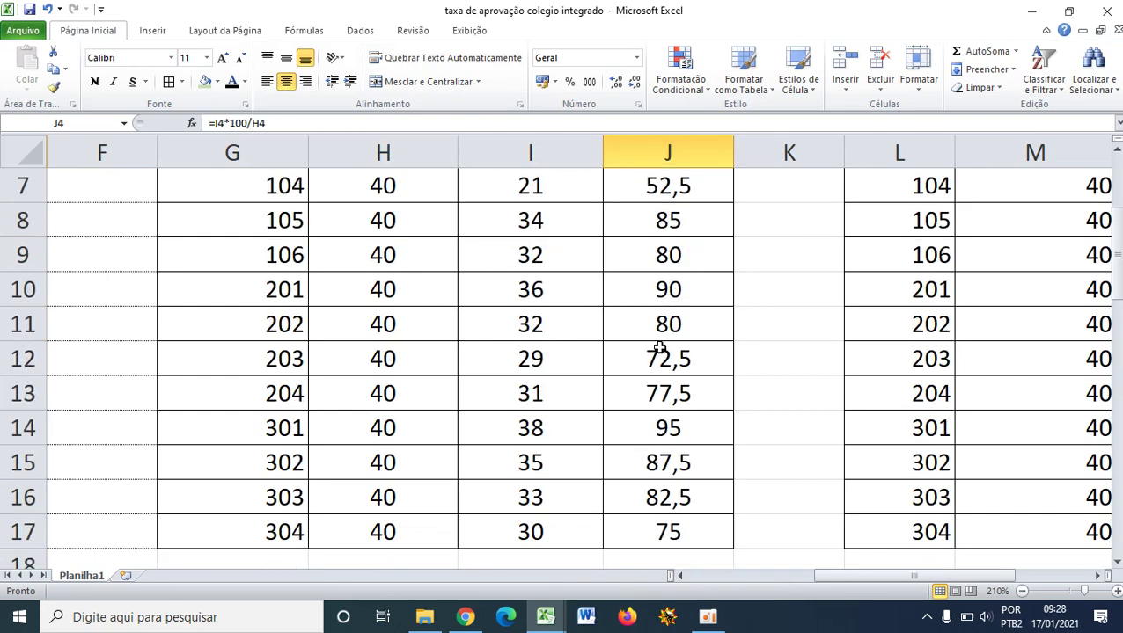
pyautogui.scroll(2, 658, 348)
pyautogui.scroll(-1, 590, 339)
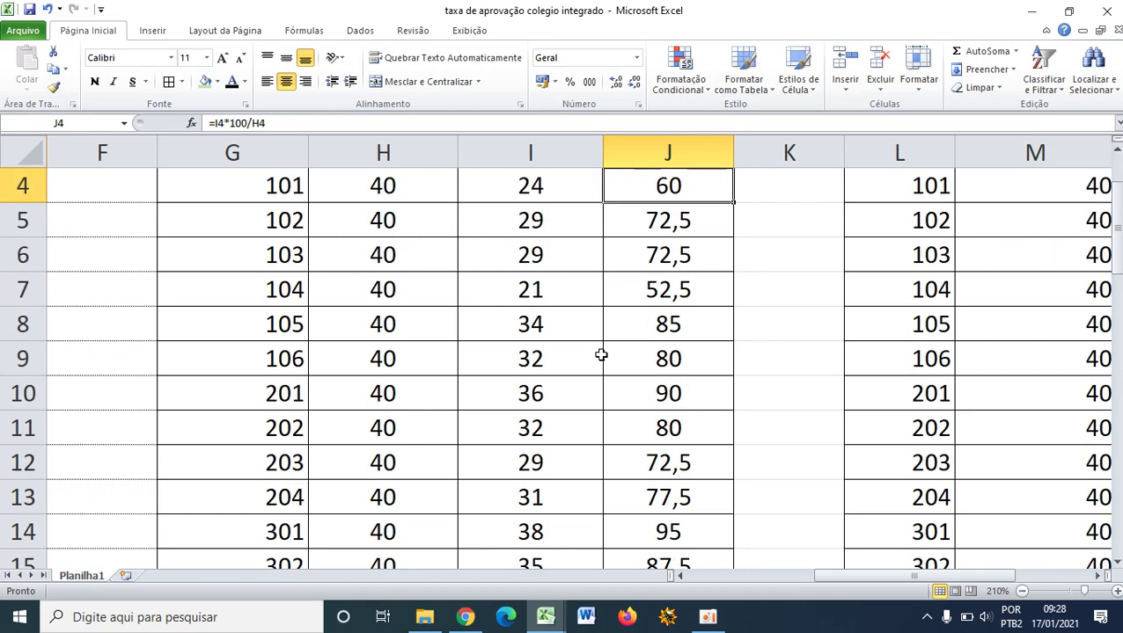
pyautogui.click(676, 396)
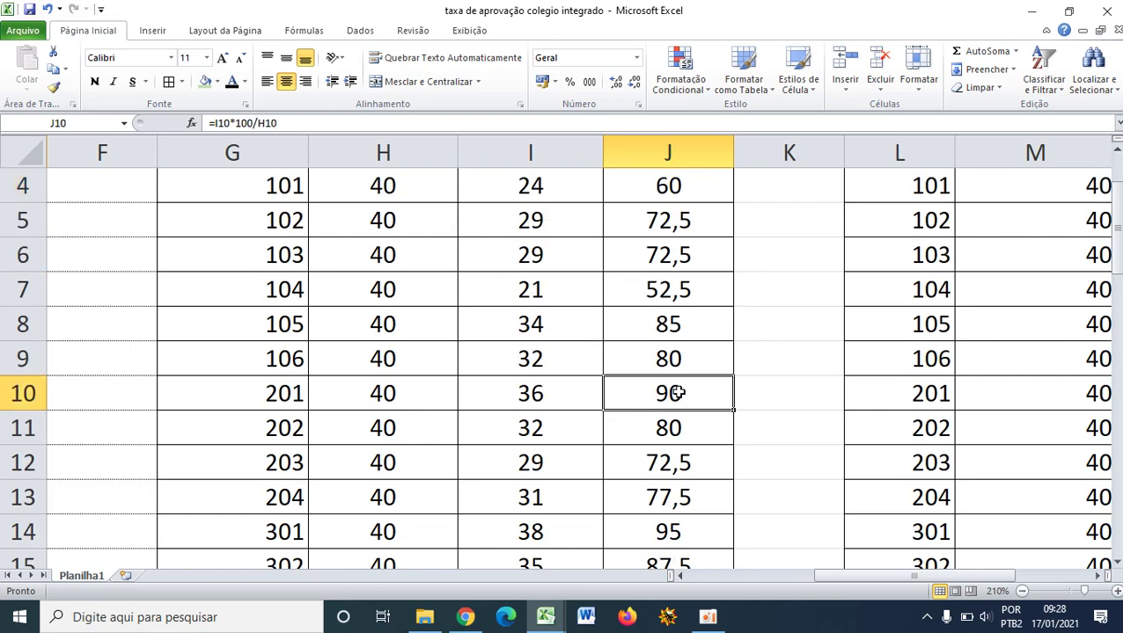
pyautogui.scroll(-1, 692, 362)
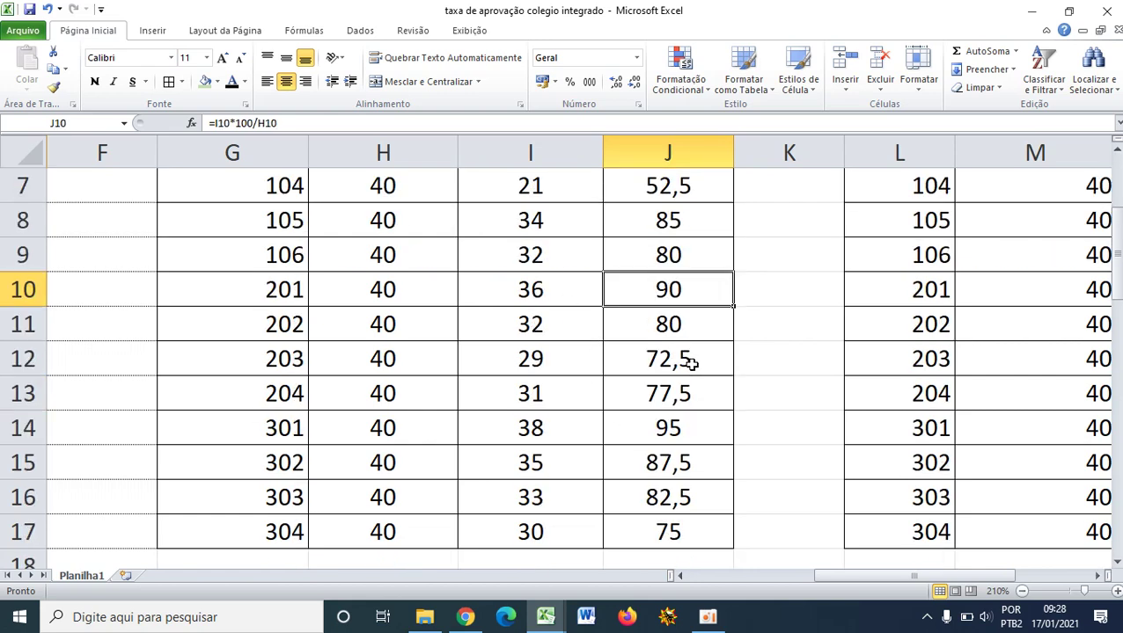
# - Narrow the 2019 table's APROVADOS column N and center its MATRICULADO, APROVADOS and % columns
pyautogui.click(672, 427)
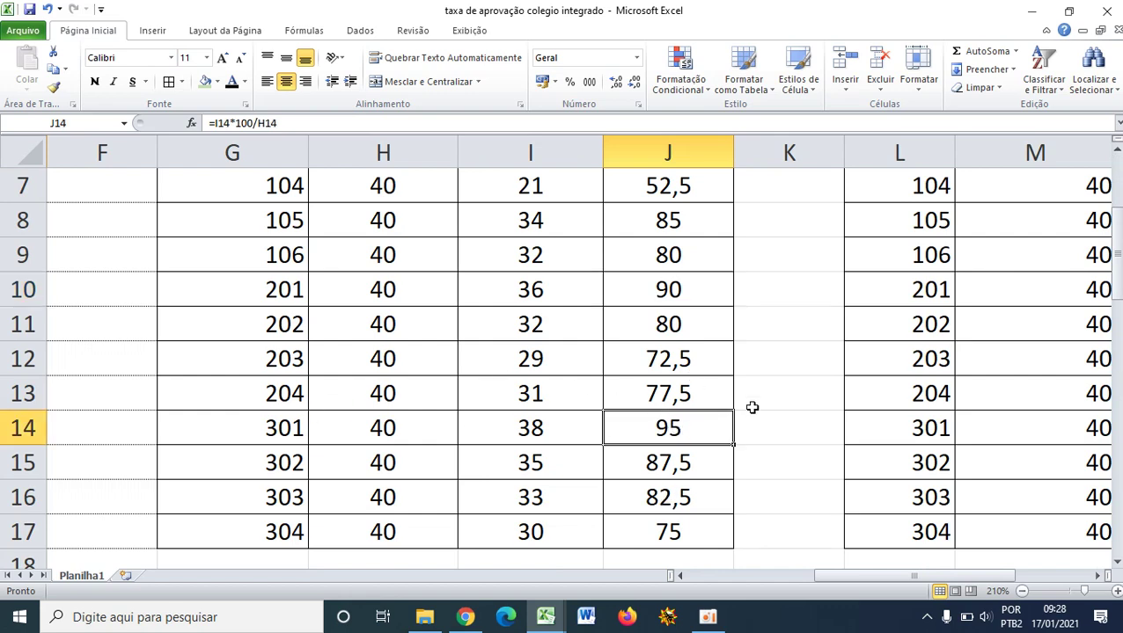
pyautogui.scroll(2, 822, 307)
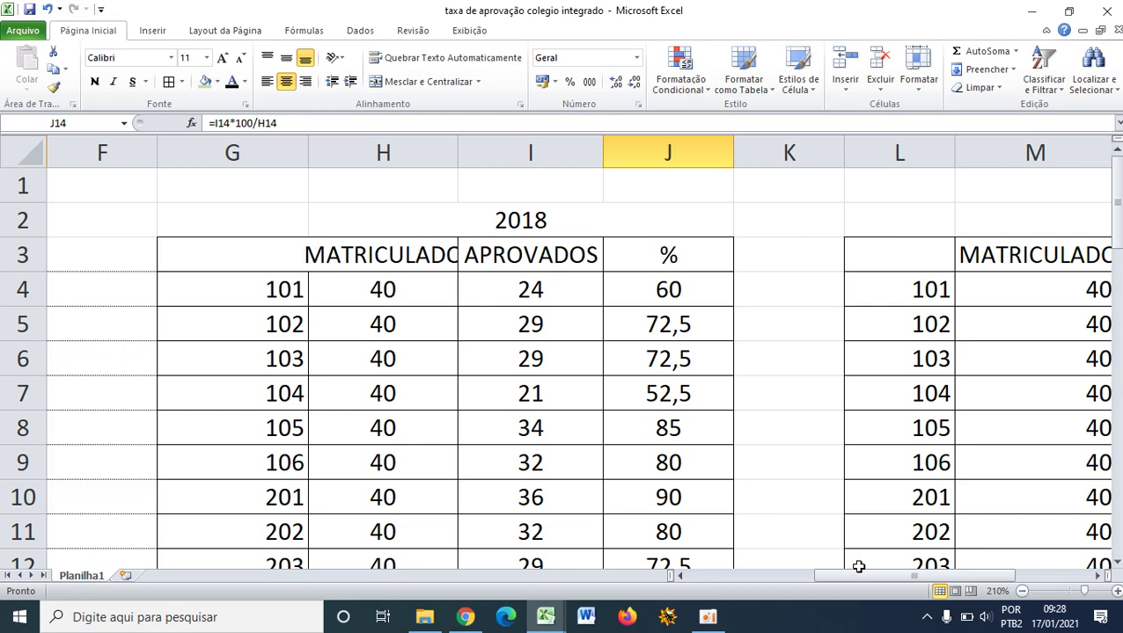
pyautogui.moveTo(852, 578); pyautogui.dragTo(944, 574)
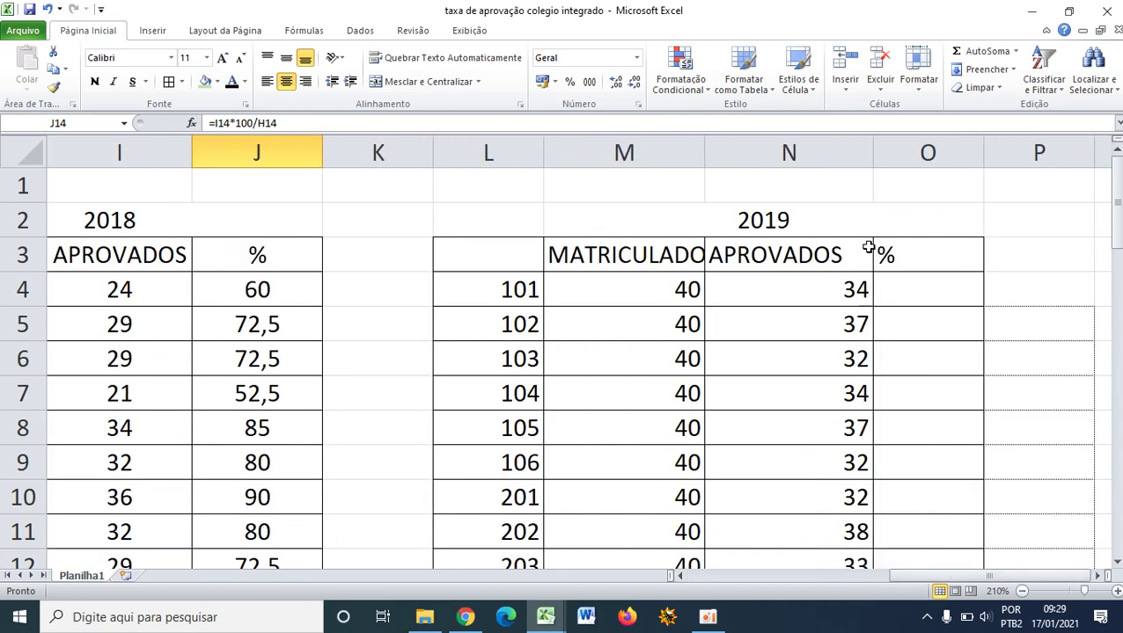
pyautogui.moveTo(870, 153); pyautogui.dragTo(850, 155)
pyautogui.moveTo(691, 268); pyautogui.dragTo(902, 499)
pyautogui.click(286, 81)
pyautogui.click(689, 348)
# - Enter the formula =N4*100/M4 in O4 to calculate class 101's 2019 approval percentage
pyautogui.moveTo(844, 300); pyautogui.dragTo(865, 293)
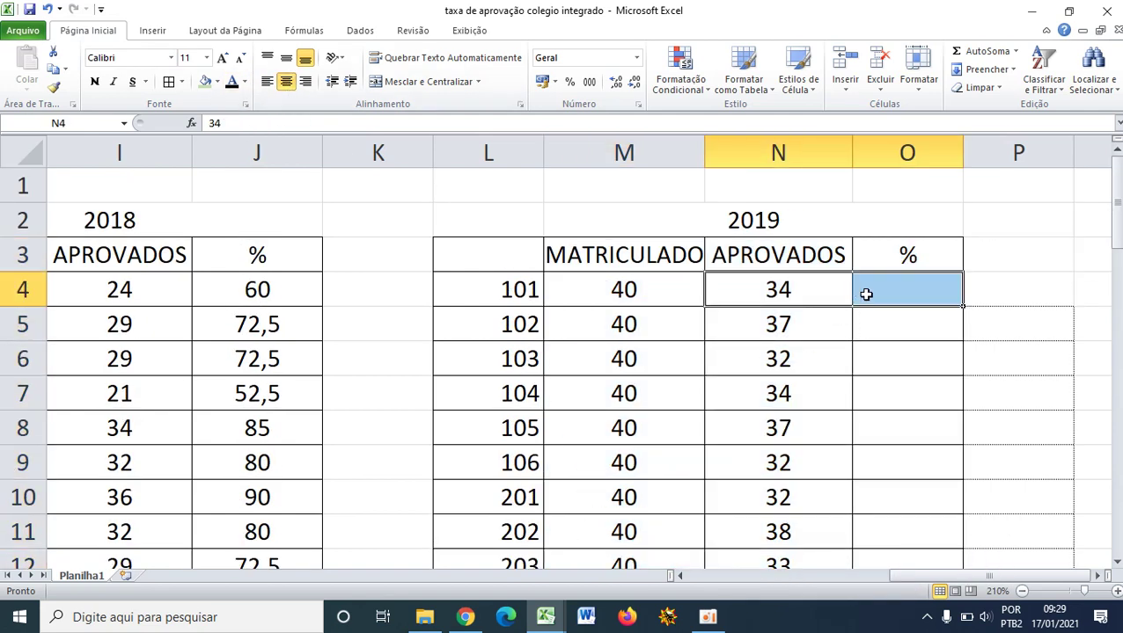
pyautogui.click(893, 357)
pyautogui.click(884, 298)
pyautogui.click(262, 125)
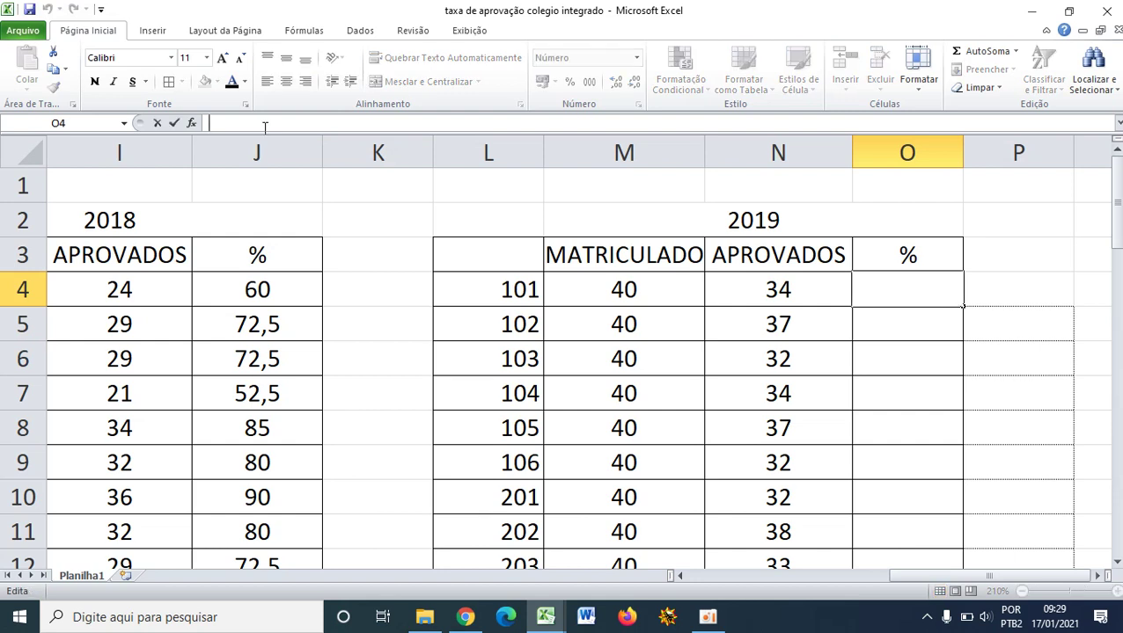
pyautogui.write('=')
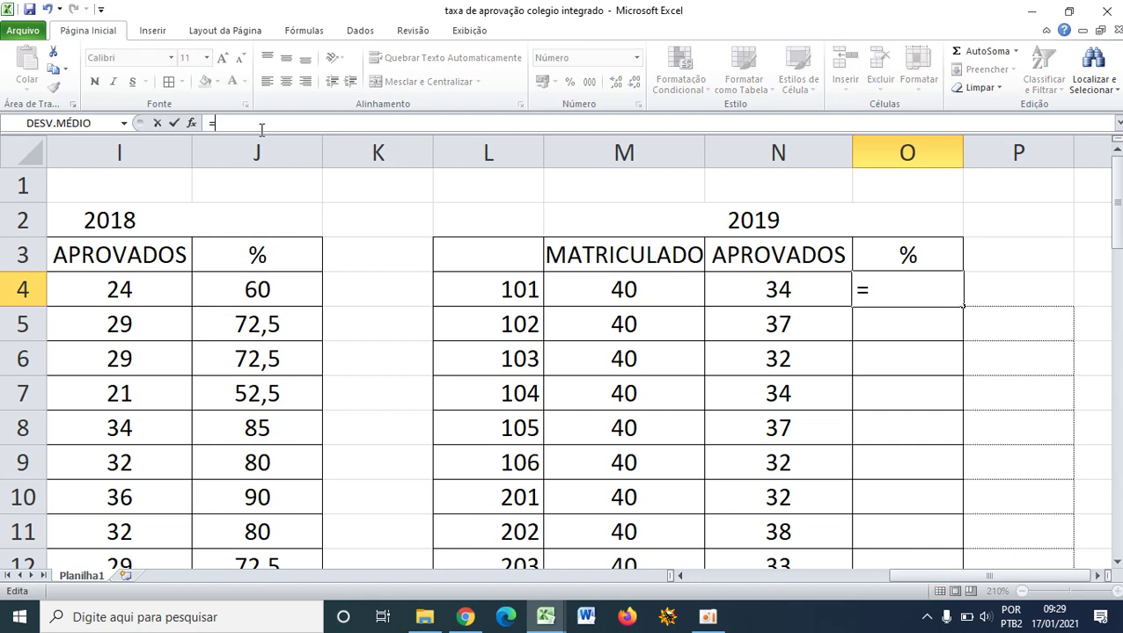
pyautogui.click(754, 293)
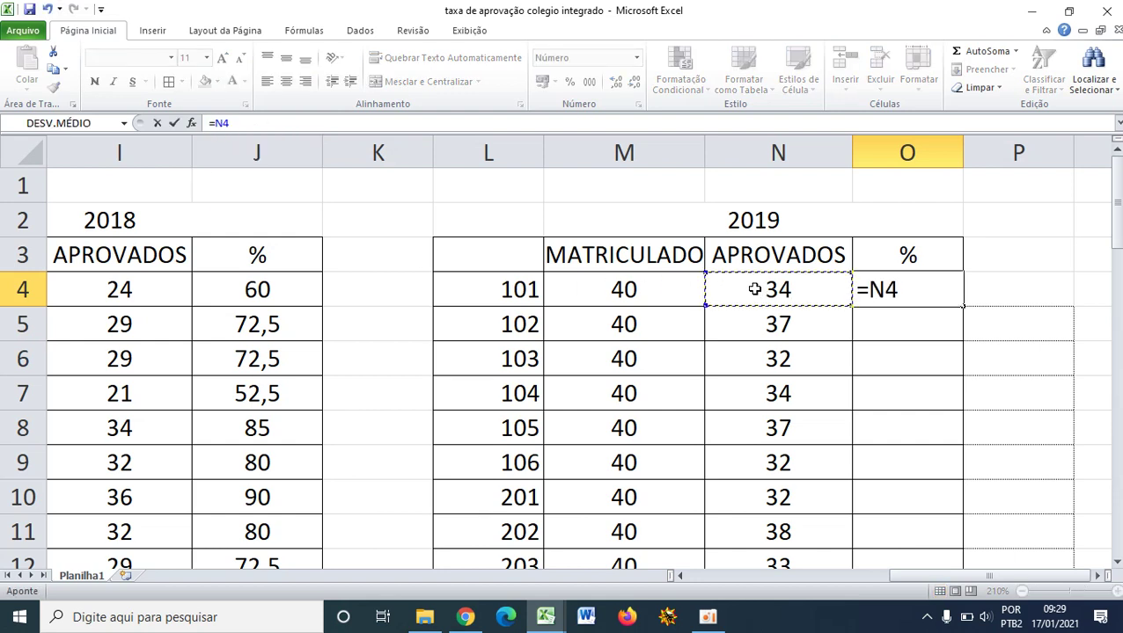
pyautogui.write('*100/')
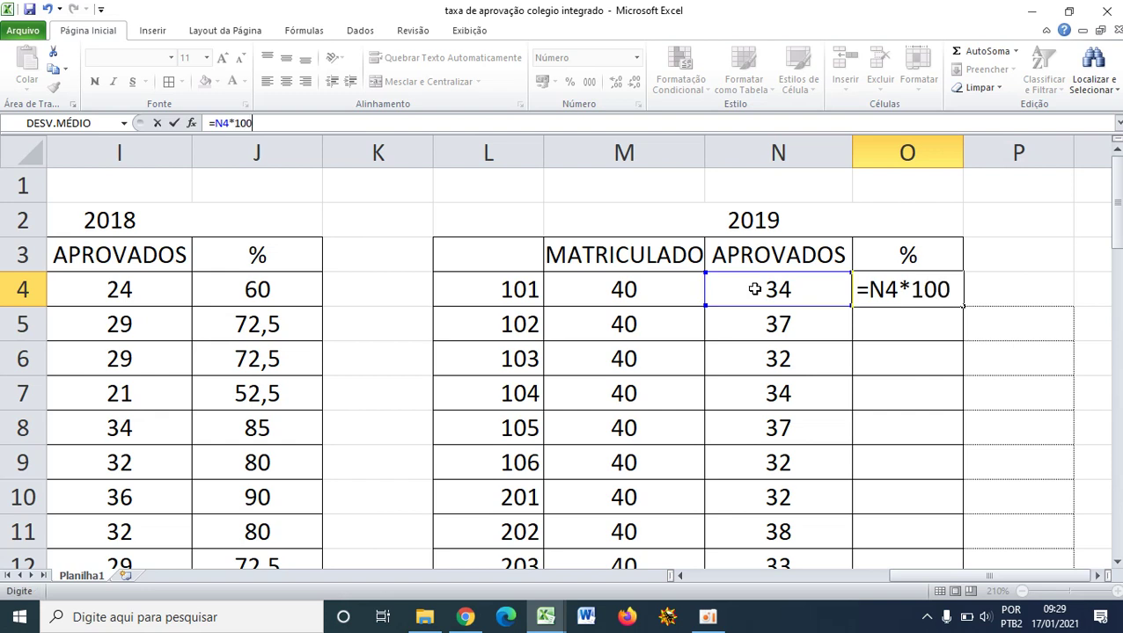
pyautogui.click(624, 278)
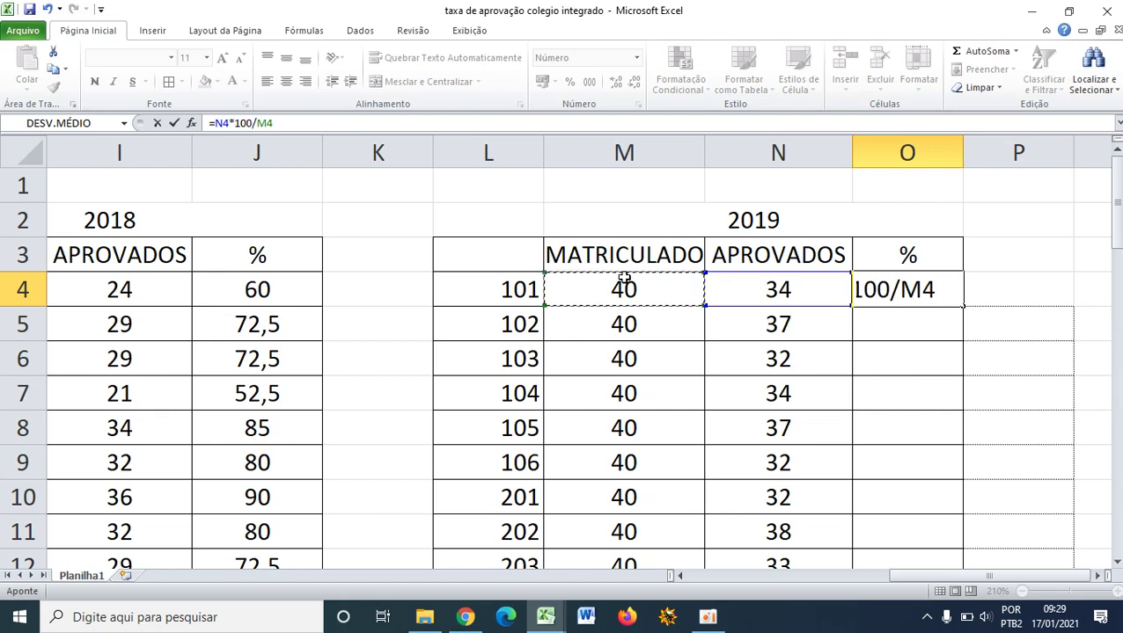
pyautogui.press('Return')
# - Fill the percentage formula from O4 down through O17 for the remaining 2019 classes
pyautogui.click(862, 394)
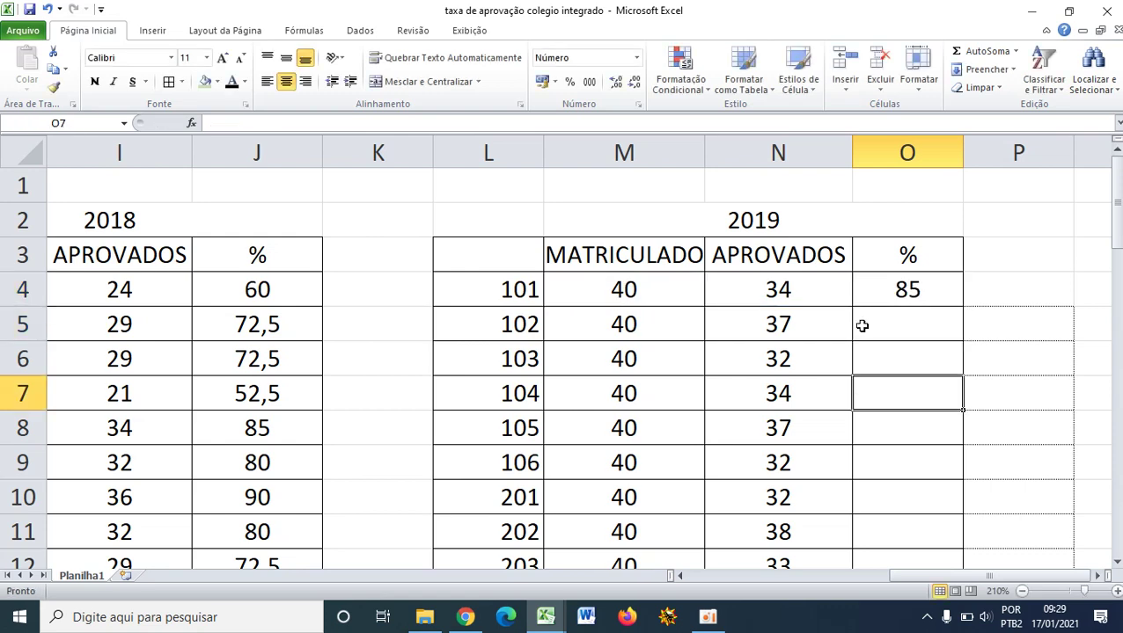
pyautogui.click(902, 298)
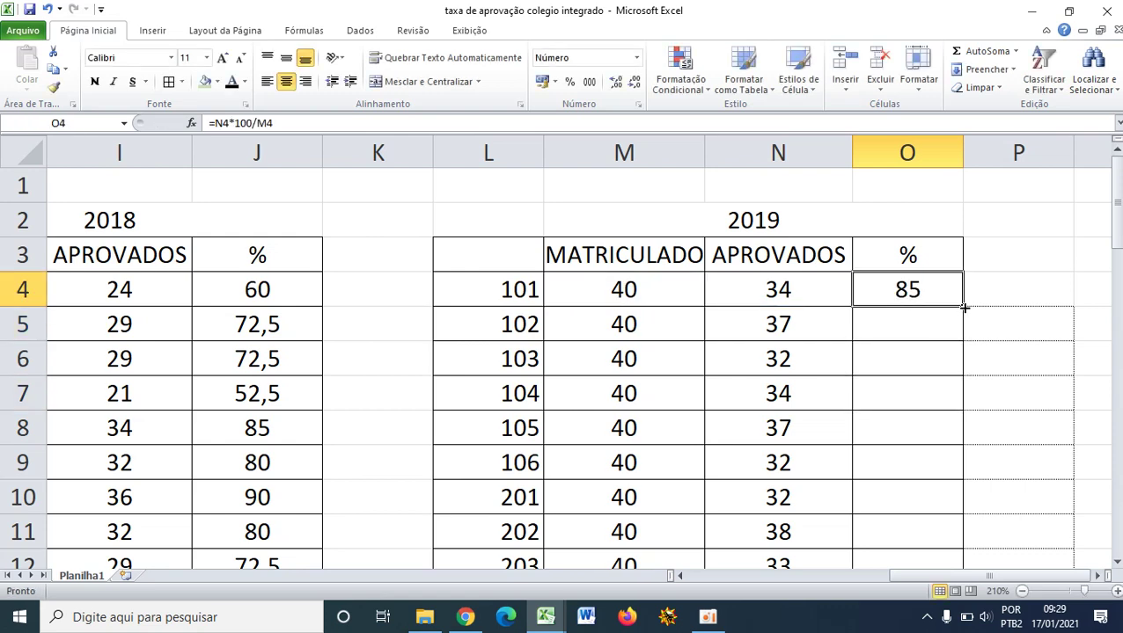
pyautogui.moveTo(964, 308); pyautogui.dragTo(922, 509)
pyautogui.click(837, 416)
pyautogui.scroll(2, 863, 378)
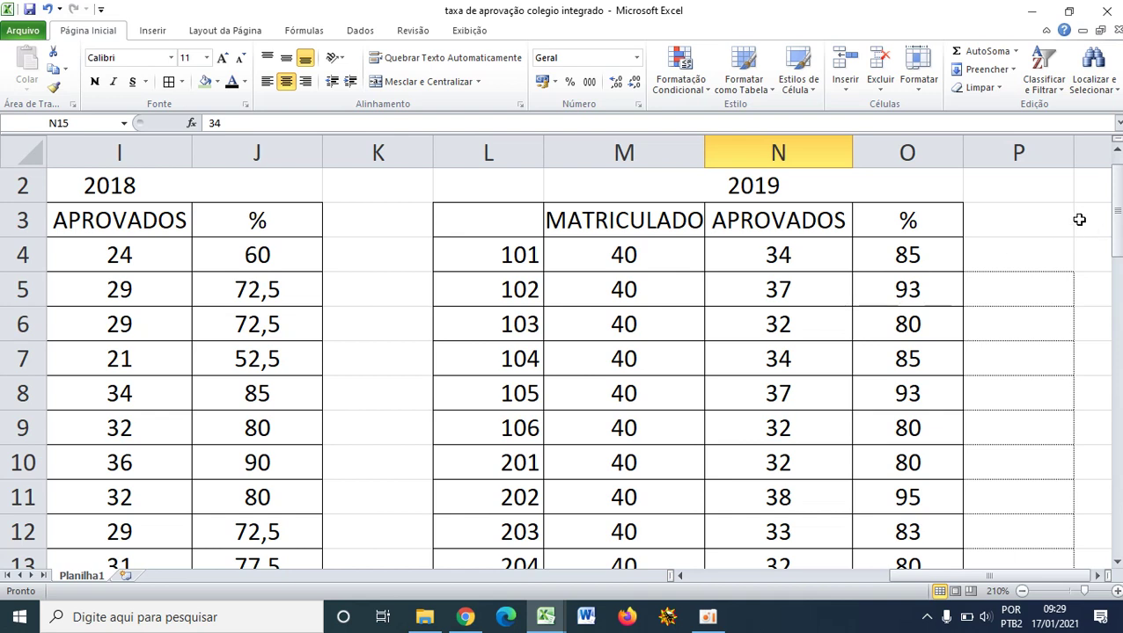
# - Review the 2019 approval percentages by class and the formulas behind them
pyautogui.click(926, 283)
pyautogui.click(910, 327)
pyautogui.click(908, 394)
pyautogui.click(908, 431)
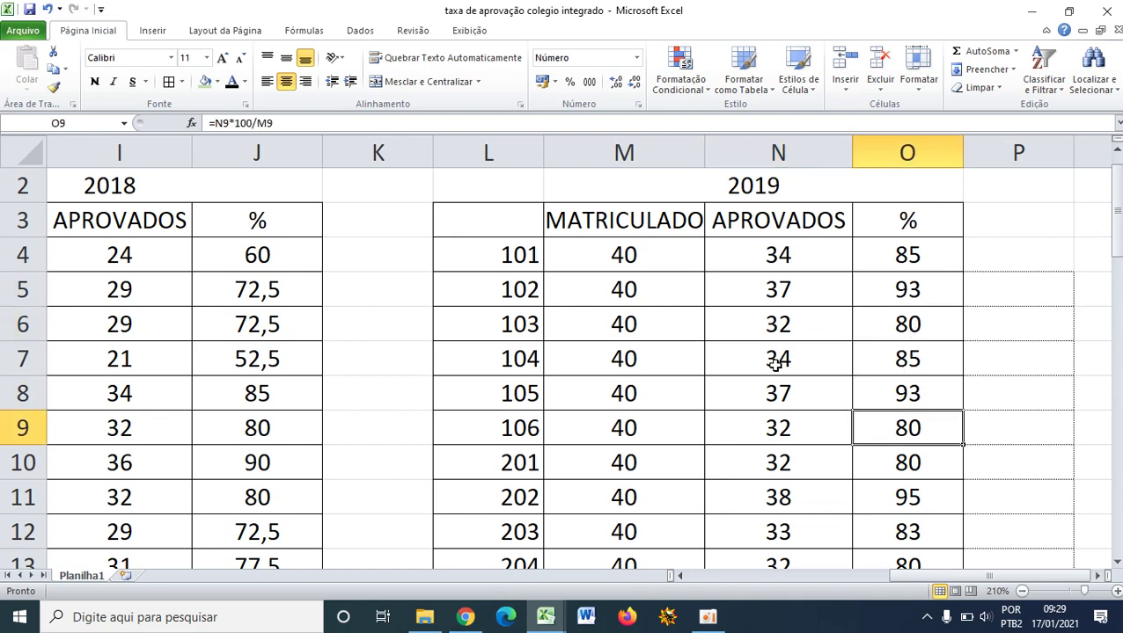
pyautogui.click(771, 364)
pyautogui.scroll(-1, 968, 396)
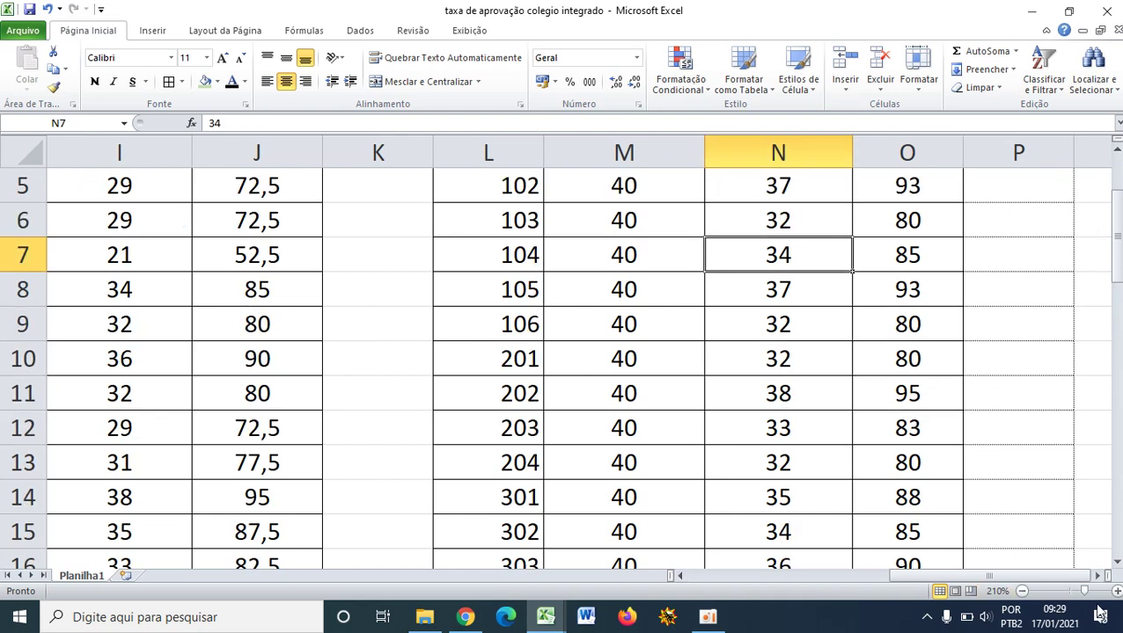
# - Zoom the sheet out to 120% and look over the 2017, 2018 and 2019 tables side by side
pyautogui.click(1021, 592)
pyautogui.click(1020, 591)
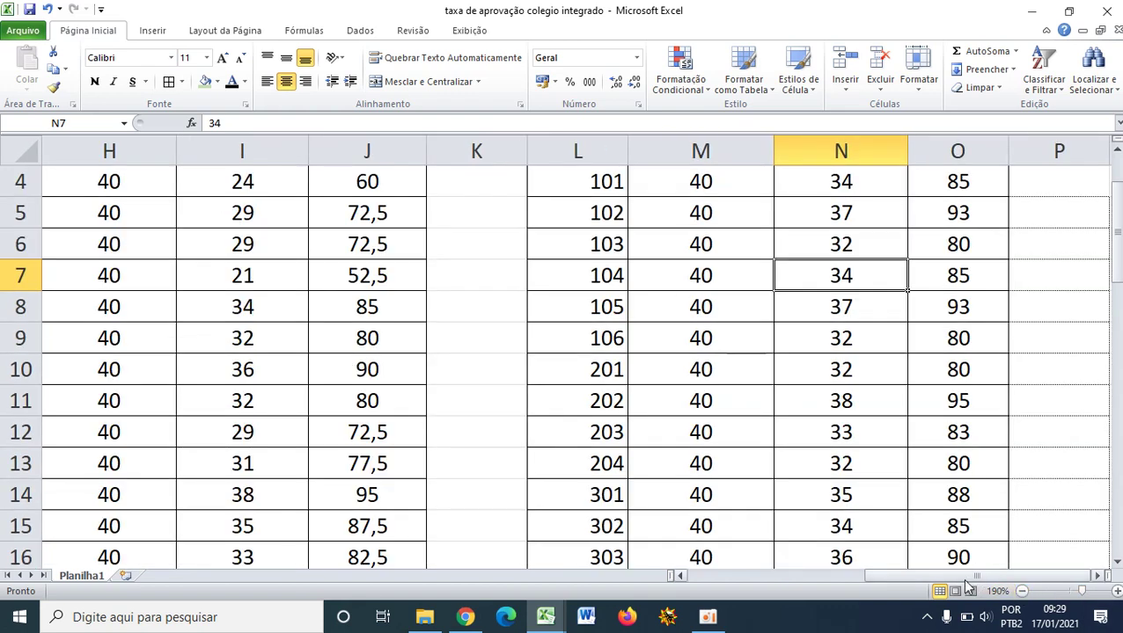
pyautogui.moveTo(962, 578); pyautogui.dragTo(834, 569)
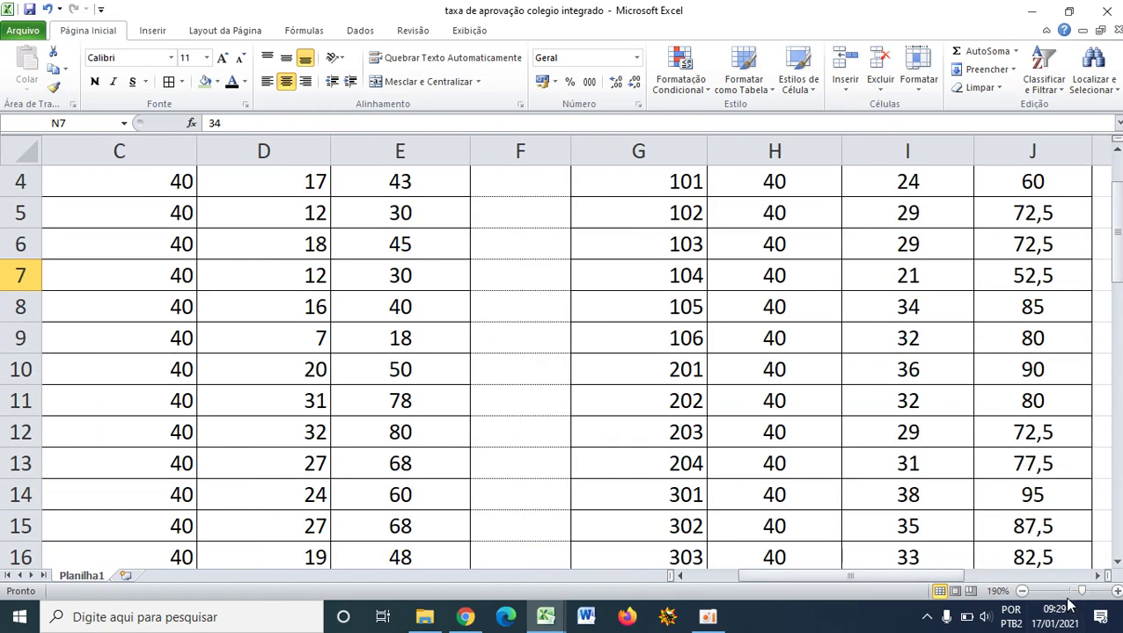
pyautogui.click(1021, 591)
pyautogui.click(1020, 591)
pyautogui.click(1021, 592)
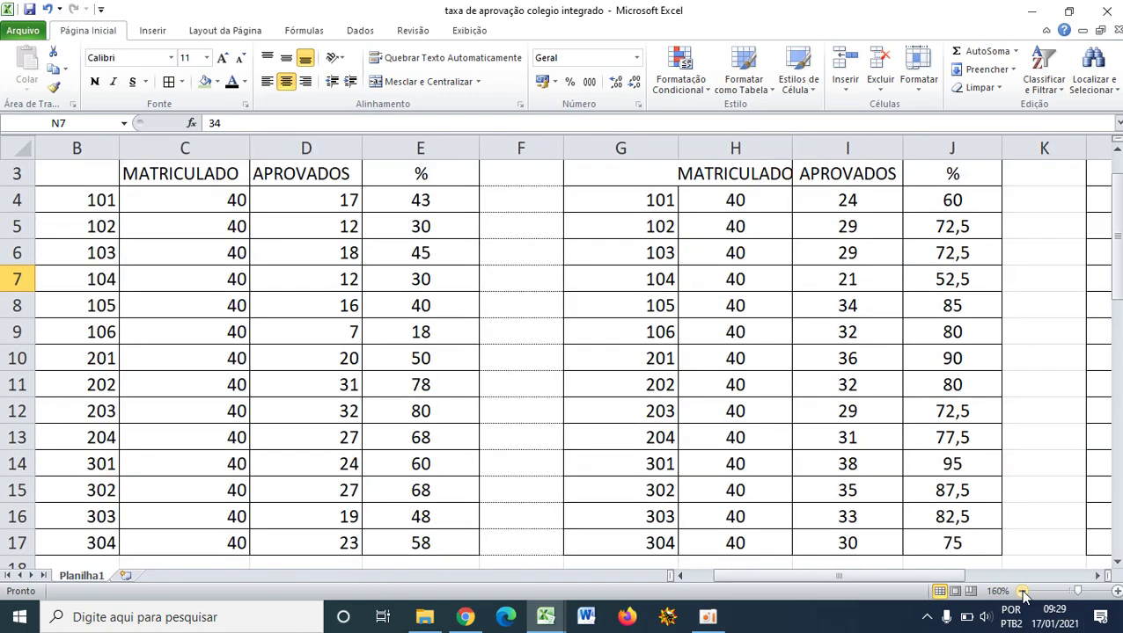
pyautogui.click(1020, 591)
pyautogui.click(1021, 592)
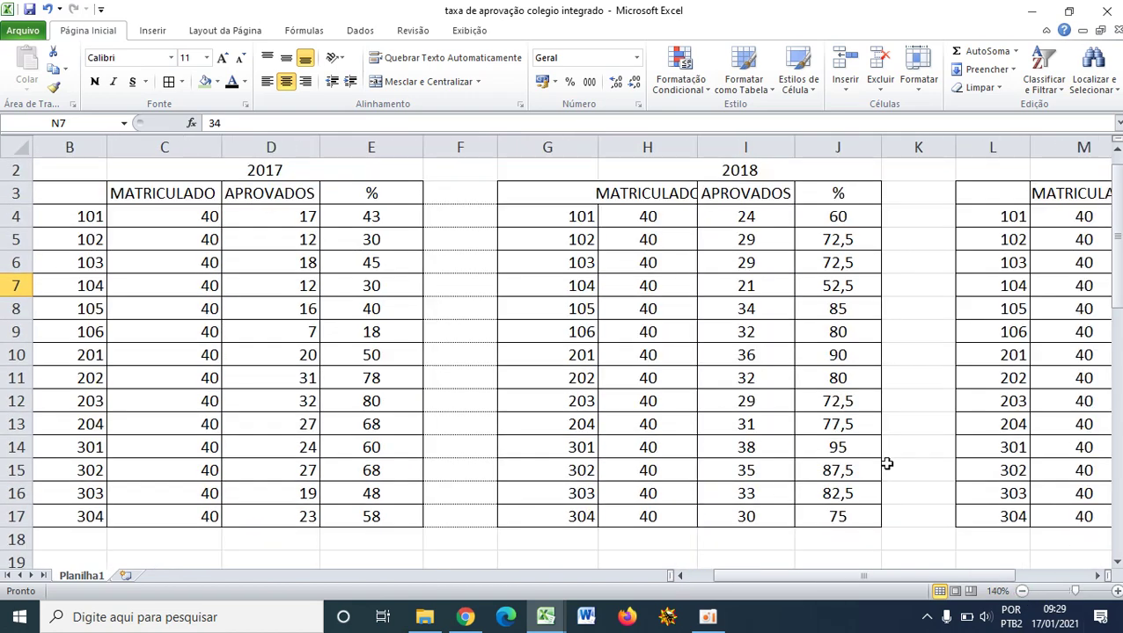
pyautogui.click(1021, 591)
pyautogui.click(1021, 591)
pyautogui.hscroll(3, 925, 369)
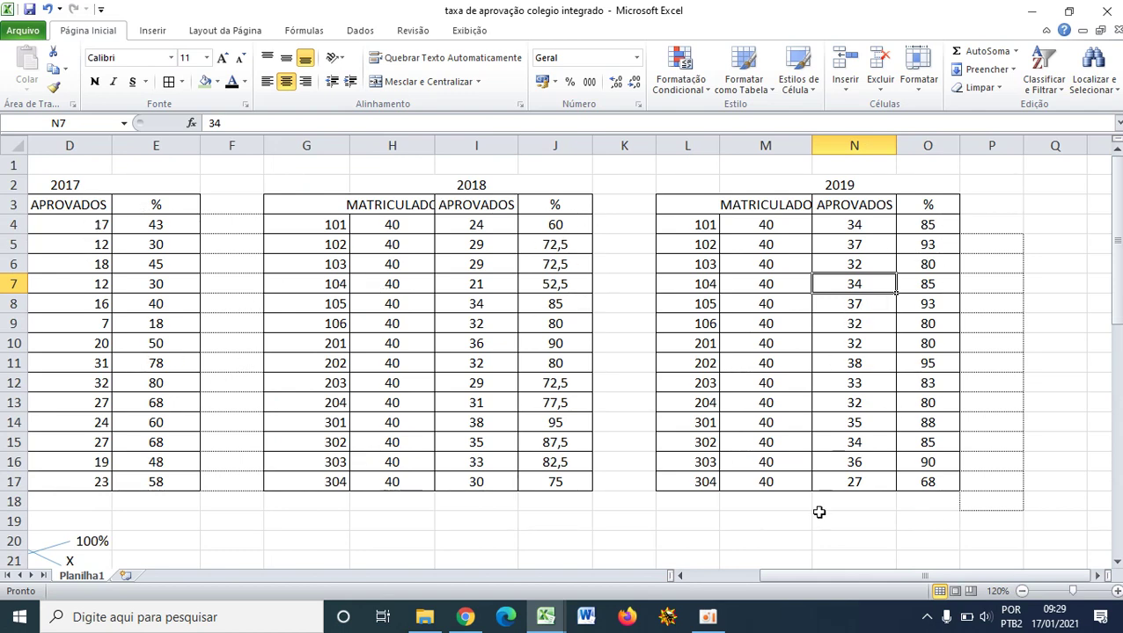
# - Try to copy the 2017 percentages E4 to E17 with a regular paste into the summary table's 2017 column from C28
pyautogui.moveTo(830, 576); pyautogui.dragTo(746, 580)
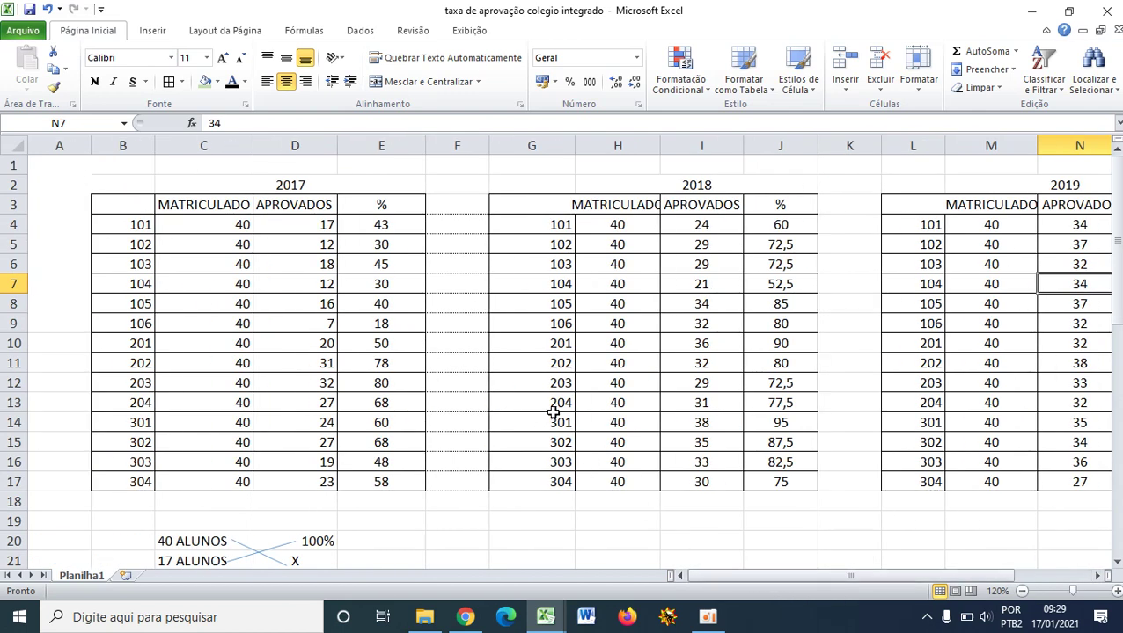
pyautogui.moveTo(379, 220); pyautogui.dragTo(376, 482)
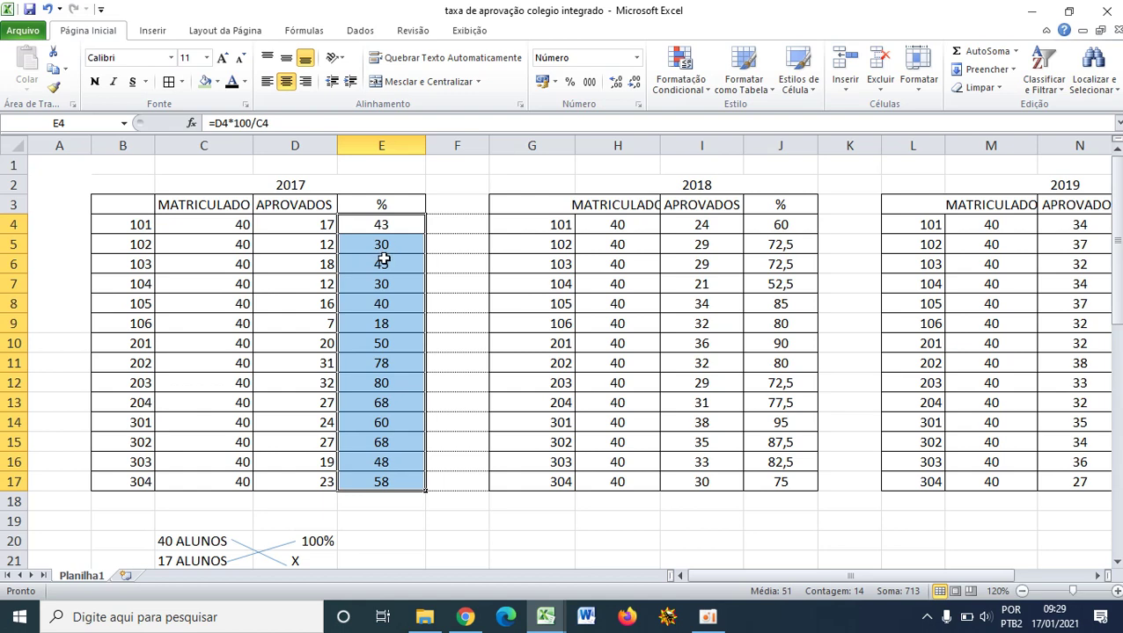
pyautogui.hotkey('ctrl', 'c')
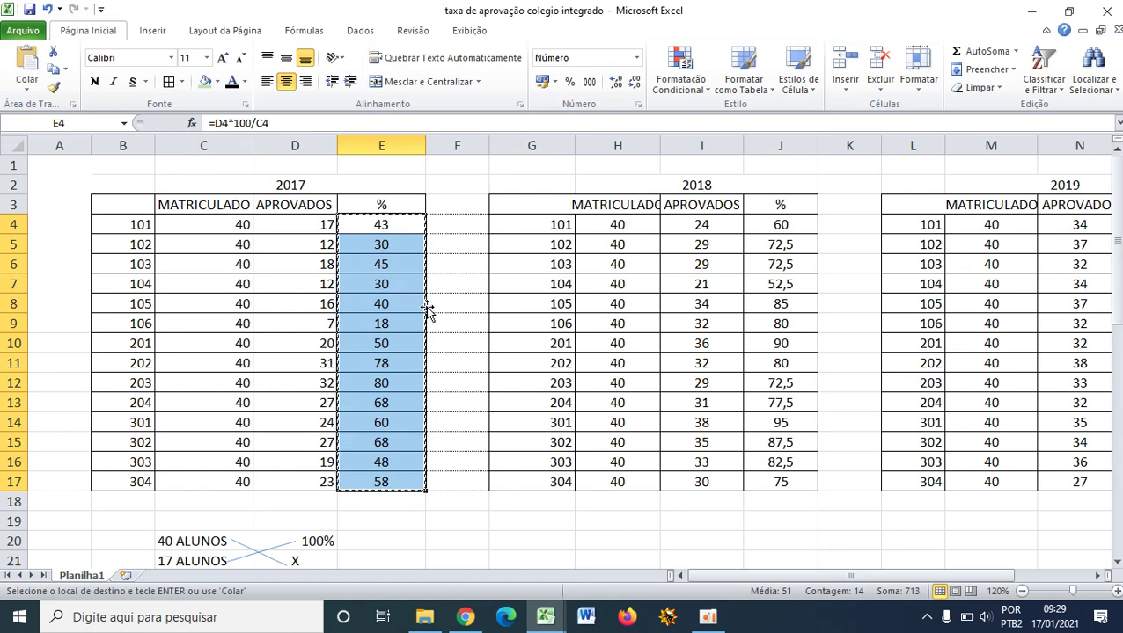
pyautogui.scroll(-7, 427, 308)
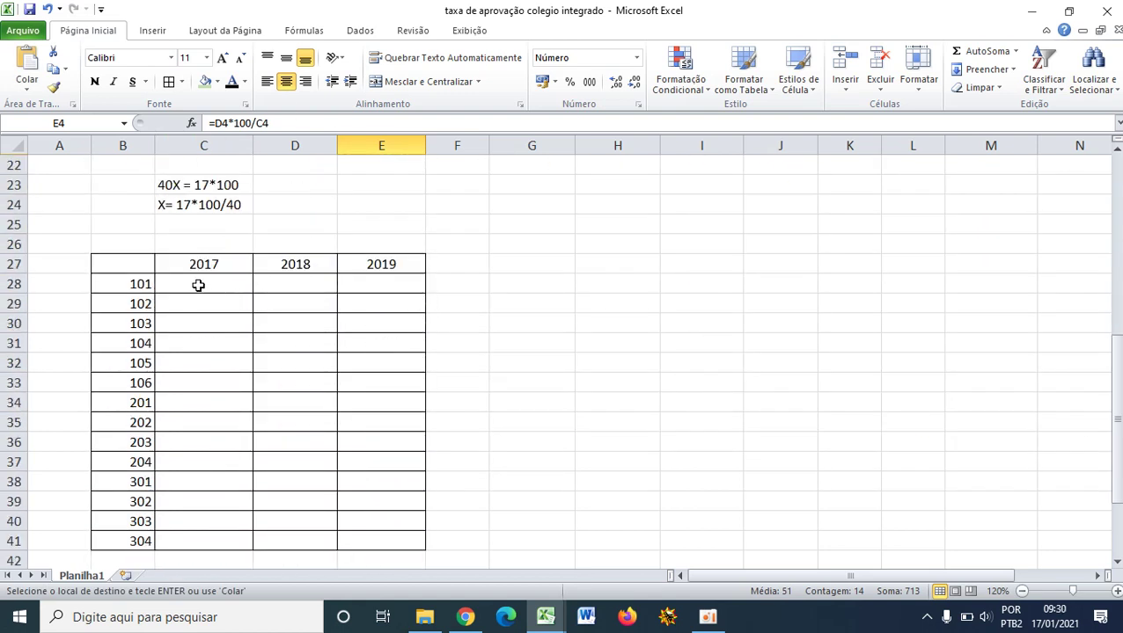
pyautogui.click(199, 284)
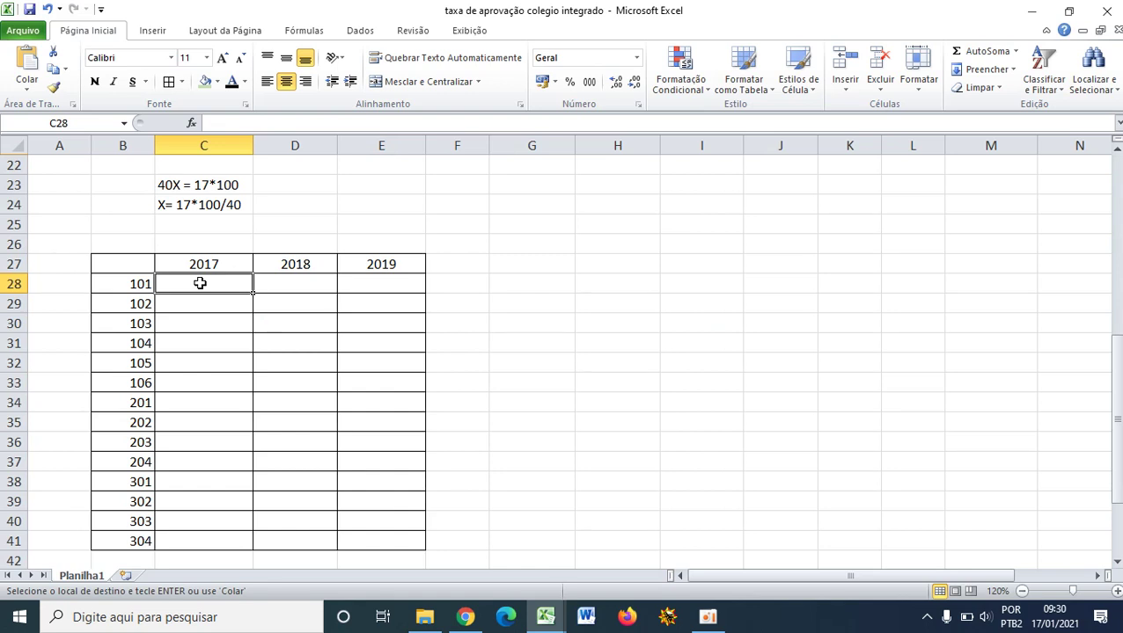
pyautogui.rightClick(201, 285)
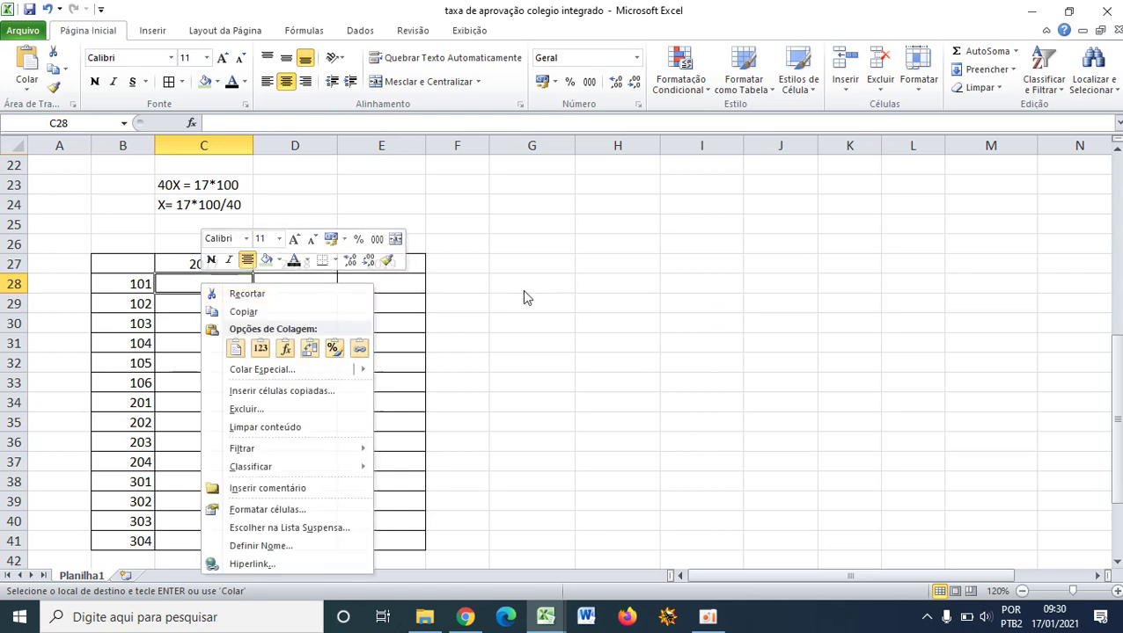
pyautogui.click(208, 326)
pyautogui.click(214, 286)
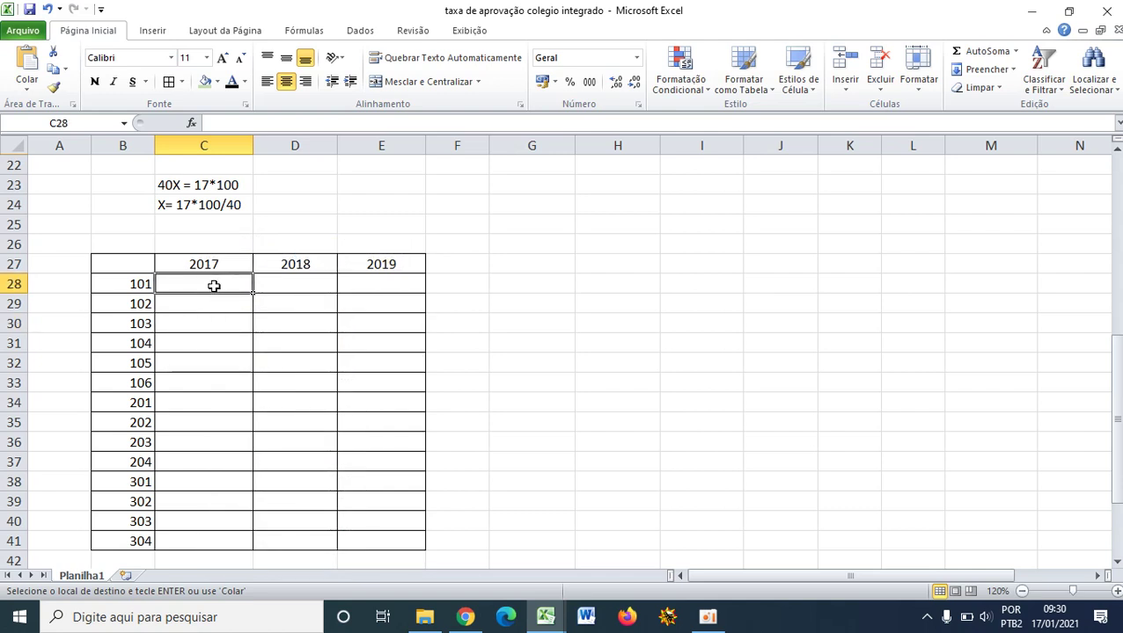
pyautogui.hotkey('ctrl', 'v')
pyautogui.click(290, 345)
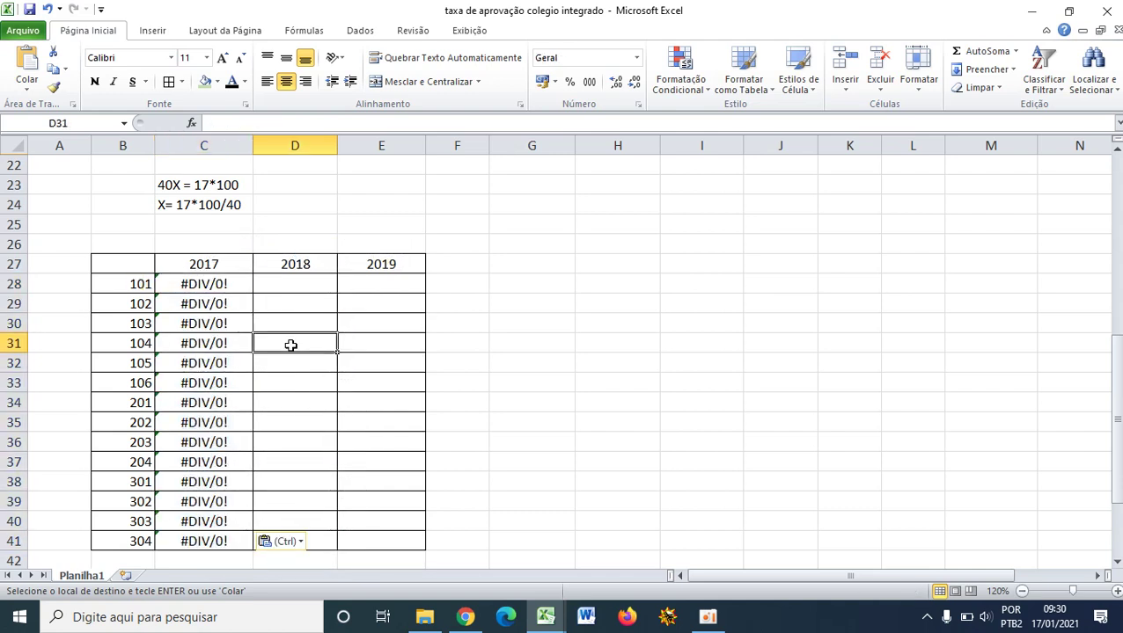
# - Clear the pasted formulas from cells C28 to C41 in the summary table's 2017 column
pyautogui.moveTo(202, 331); pyautogui.dragTo(198, 531)
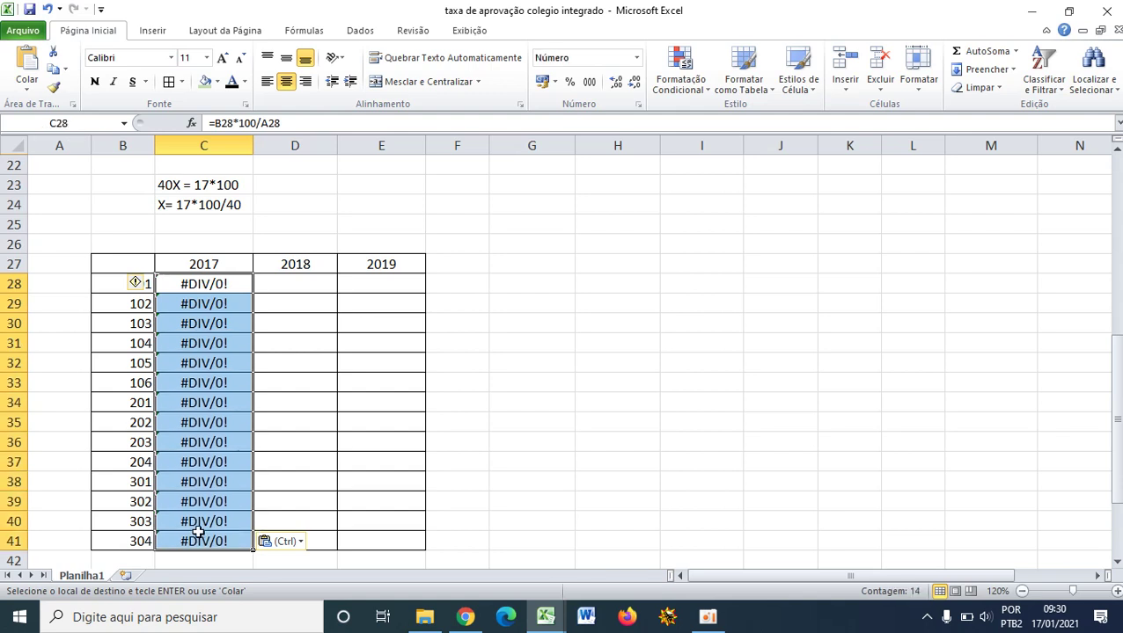
pyautogui.press('Delete')
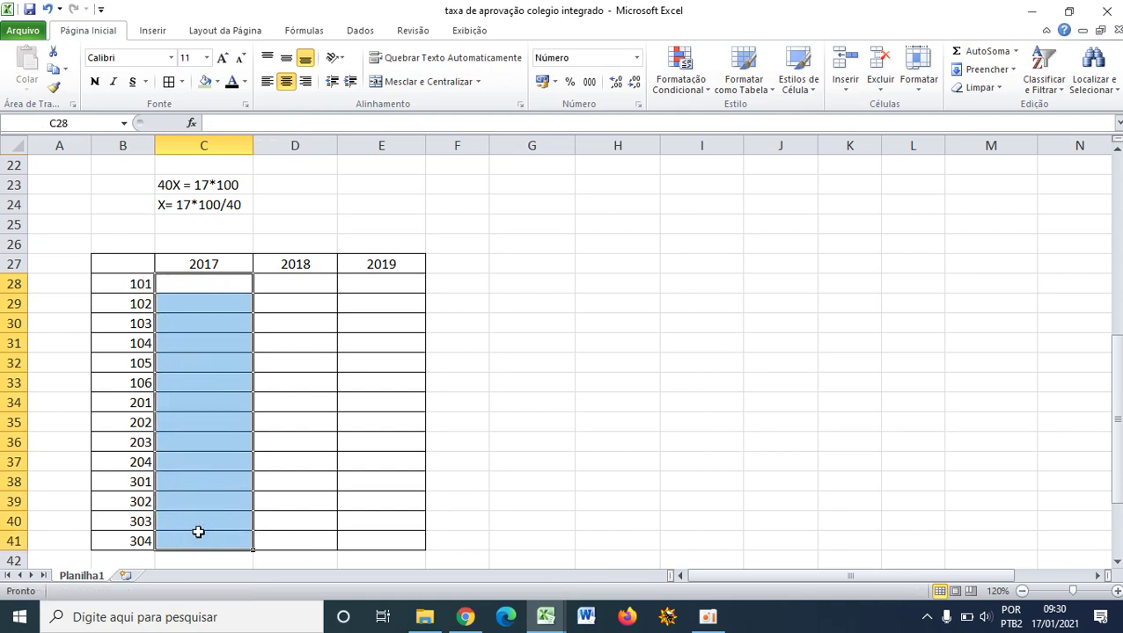
pyautogui.click(290, 440)
pyautogui.click(233, 279)
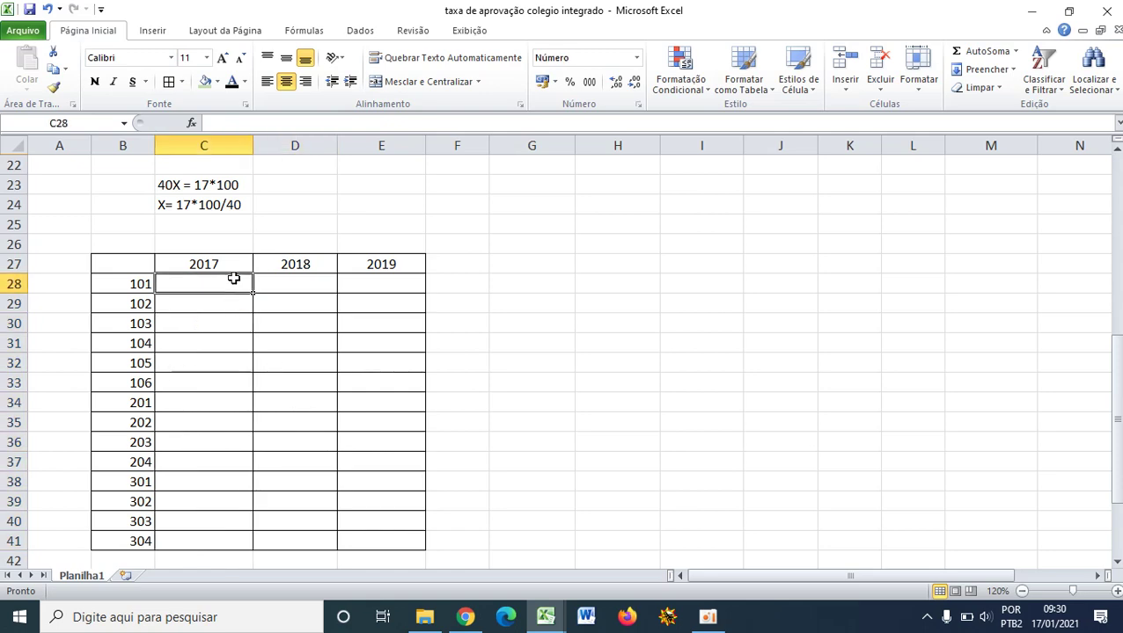
# - Copy the 2017 percentages E4 to E17 and paste them as values only into the summary table's 2017 column from C28
pyautogui.scroll(7, 233, 280)
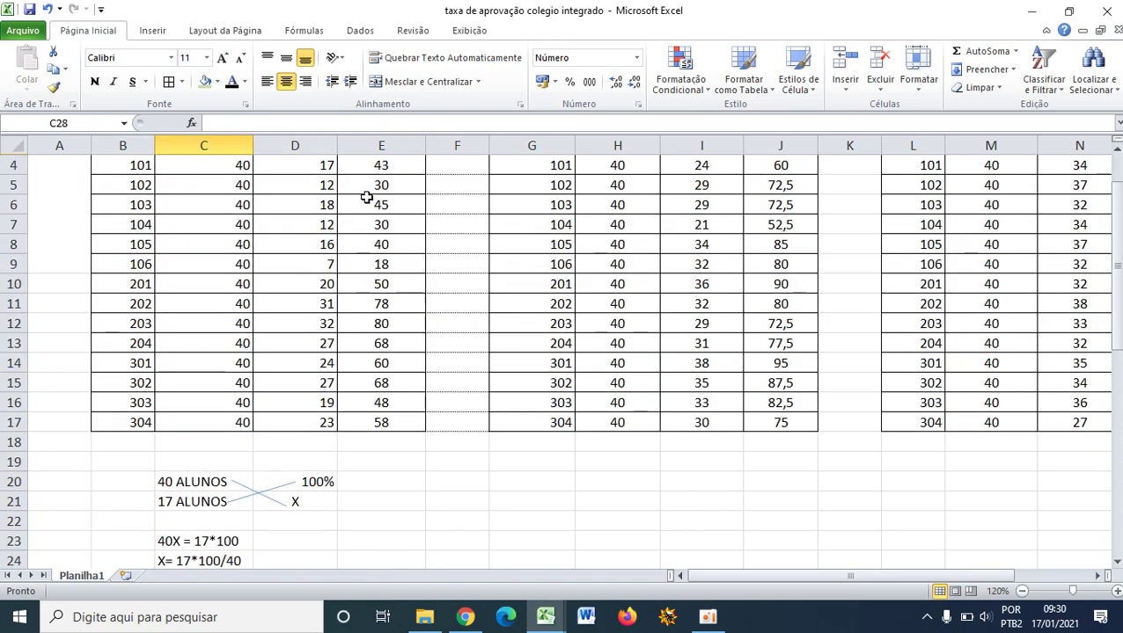
pyautogui.moveTo(390, 224); pyautogui.dragTo(381, 478)
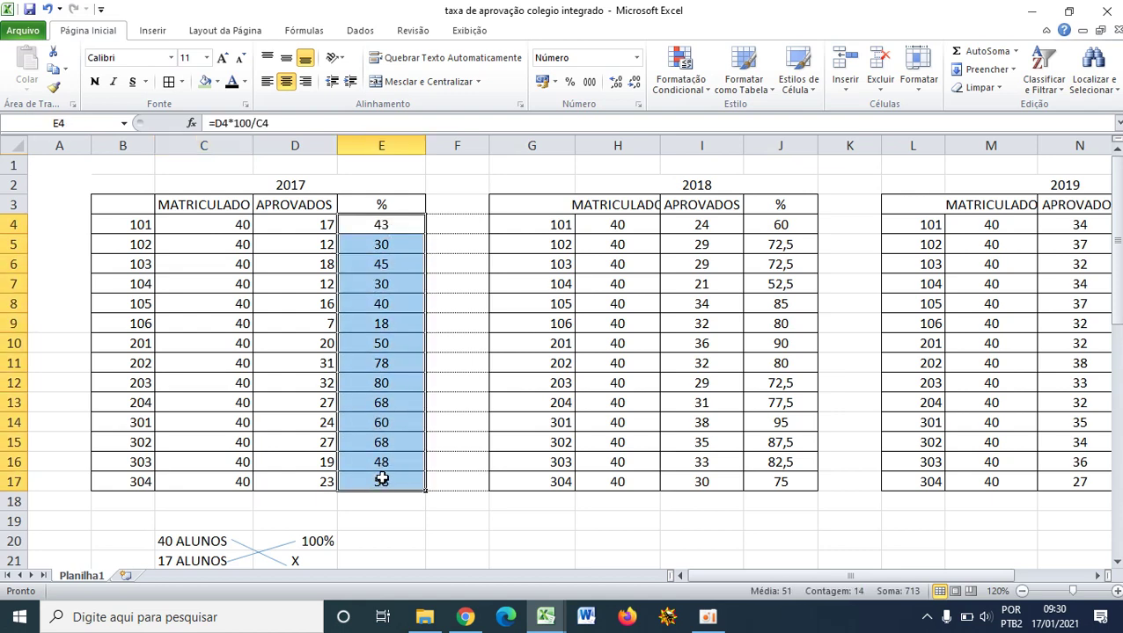
pyautogui.rightClick(390, 273)
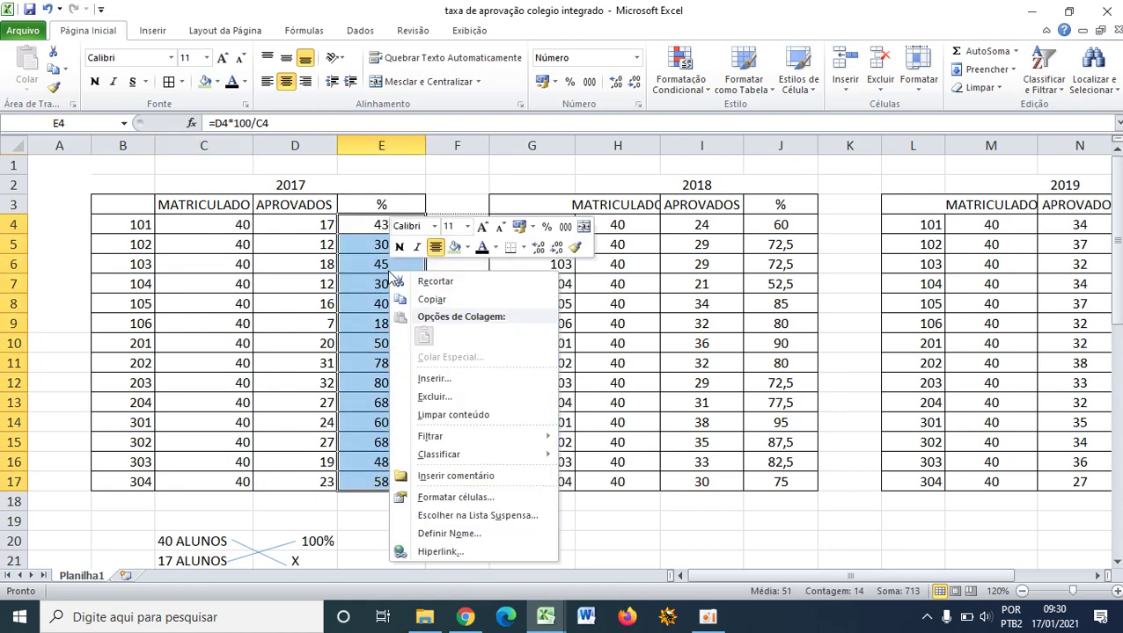
pyautogui.click(431, 299)
pyautogui.scroll(-7, 280, 364)
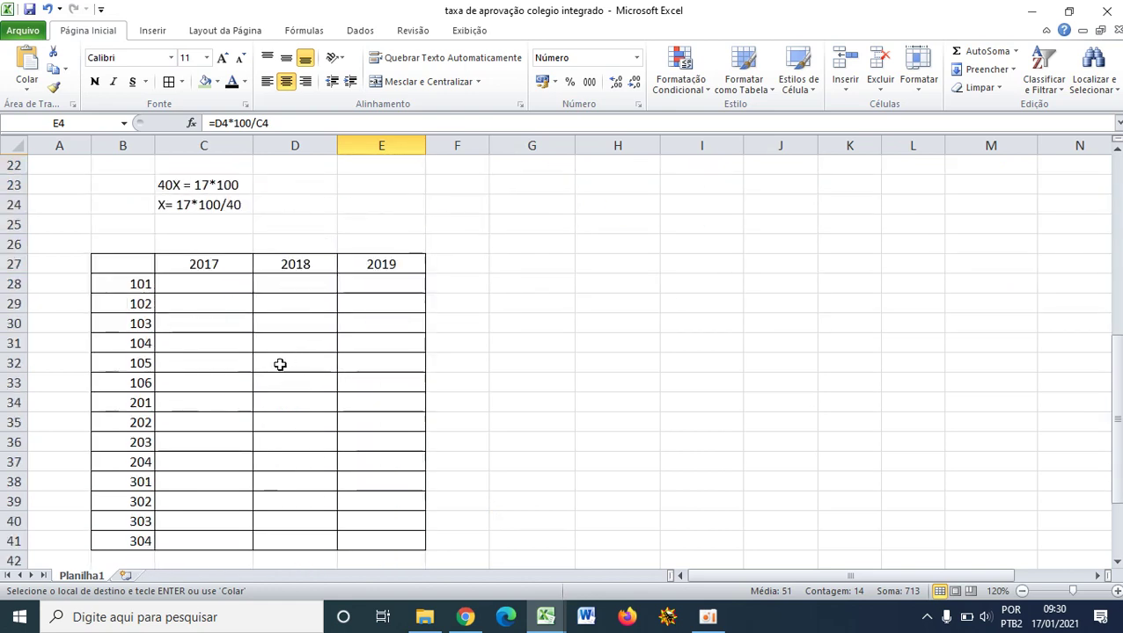
pyautogui.click(211, 284)
pyautogui.rightClick(210, 284)
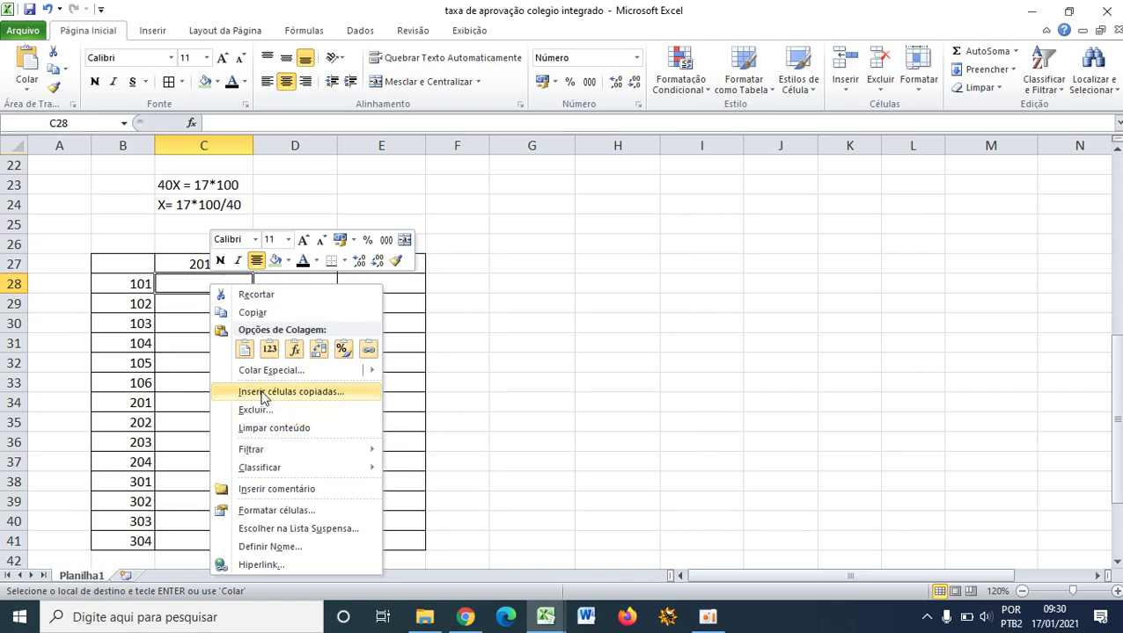
pyautogui.click(272, 356)
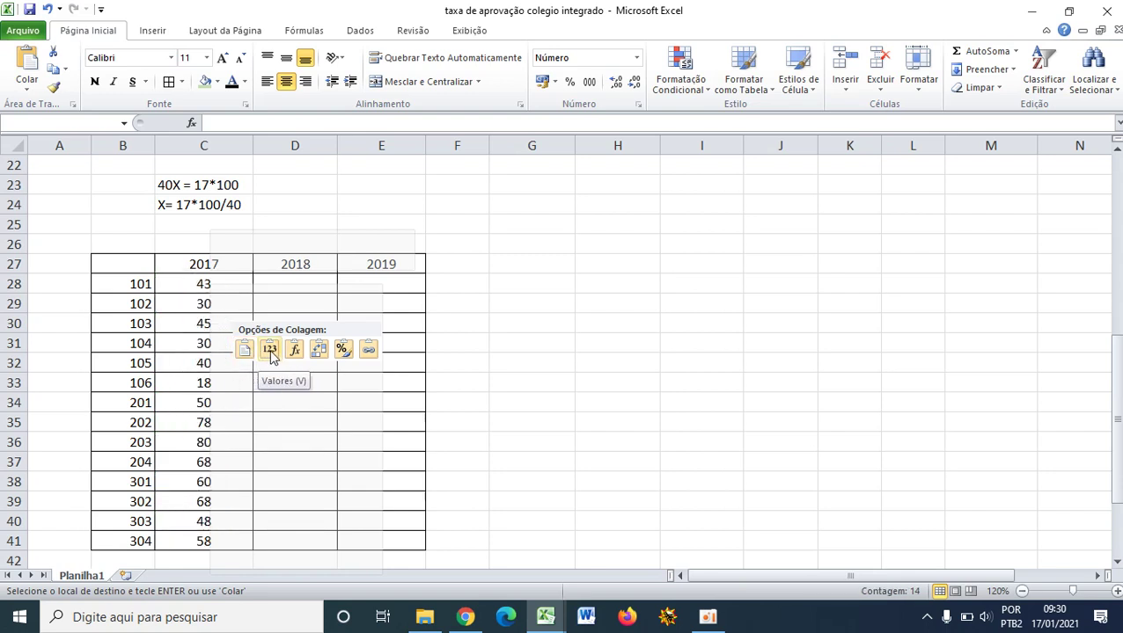
pyautogui.click(271, 350)
pyautogui.click(296, 356)
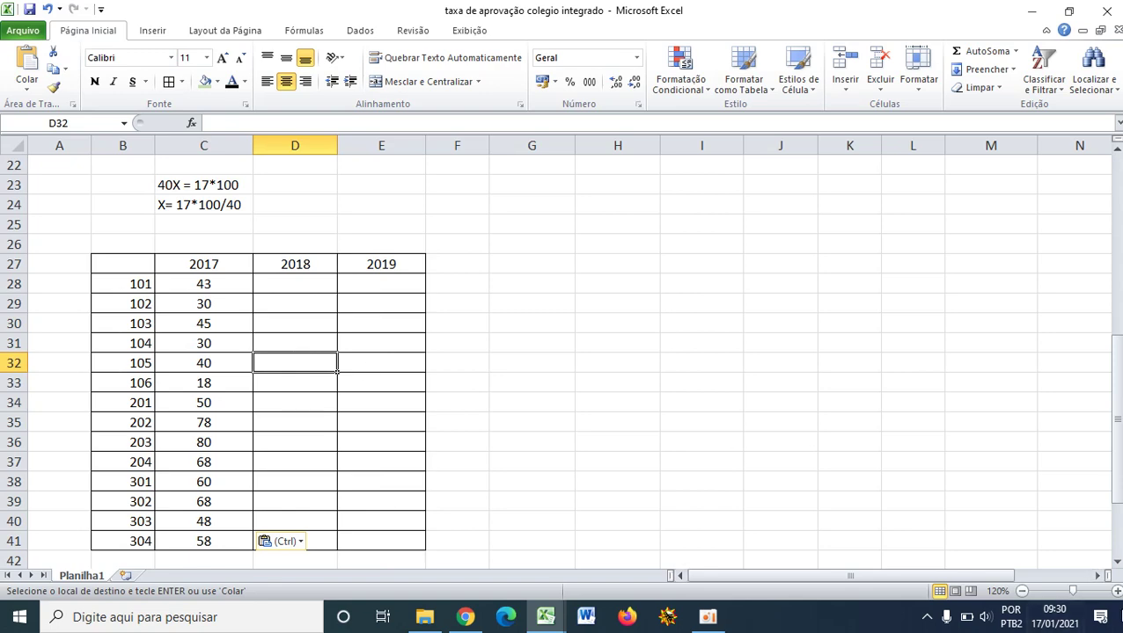
# - Copy the 2018 percentages J4 to J17 and paste them as values only into the summary table's 2018 column from D28
pyautogui.click(1114, 592)
pyautogui.click(1115, 592)
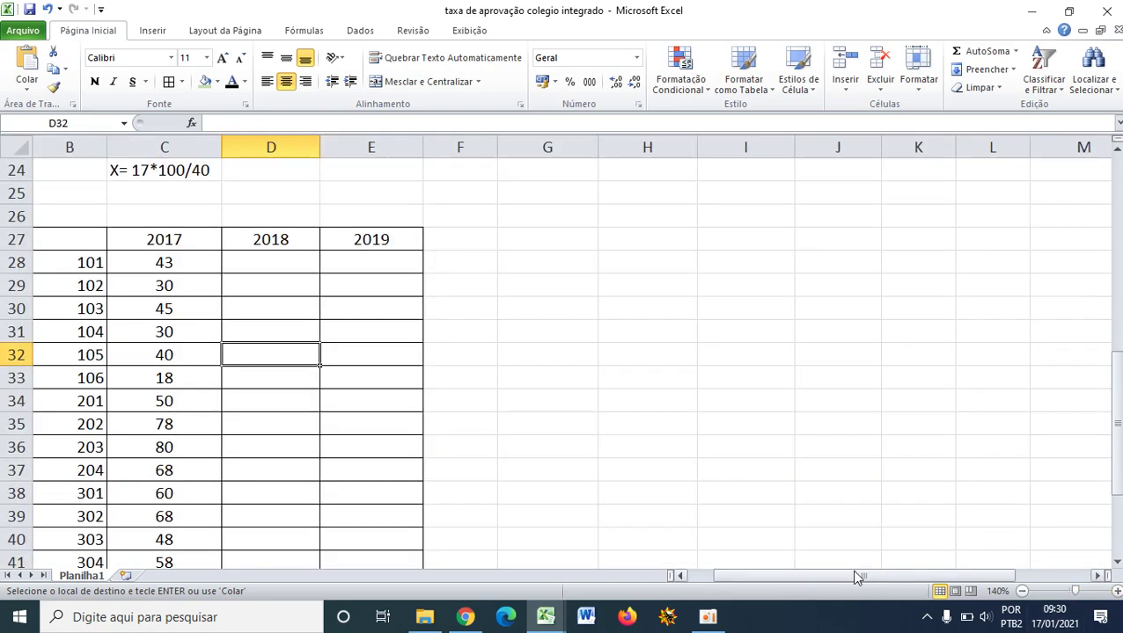
pyautogui.moveTo(858, 576)
pyautogui.mouseDown()
pyautogui.moveTo(842, 568)
pyautogui.moveTo(894, 573)
pyautogui.moveTo(846, 571)
pyautogui.mouseUp()
pyautogui.scroll(2, 834, 505)
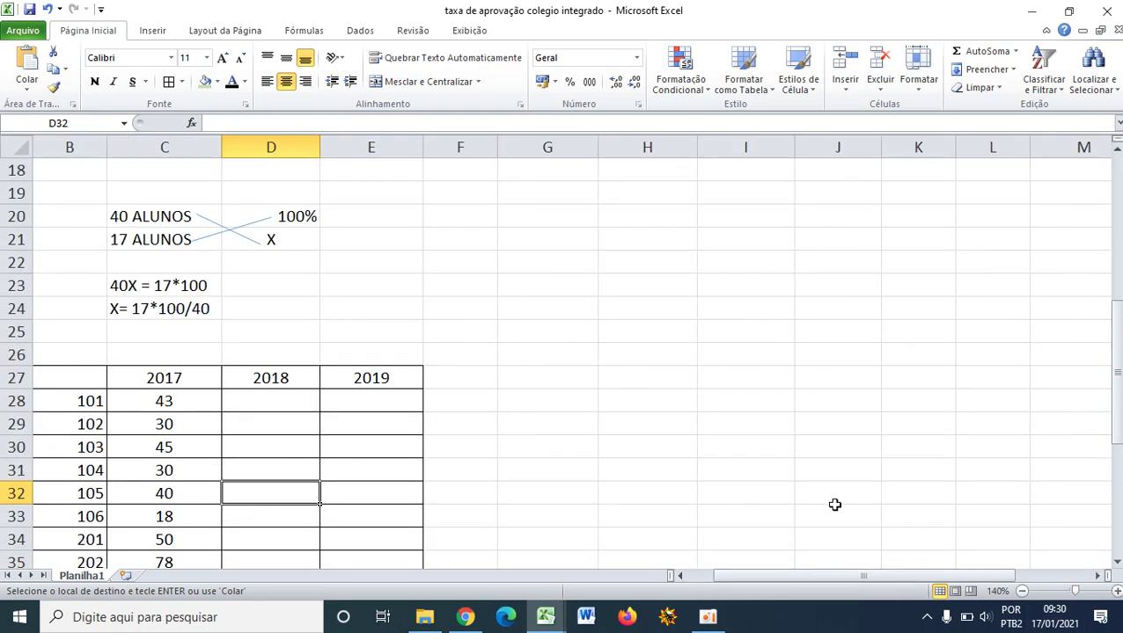
pyautogui.scroll(6, 834, 504)
pyautogui.moveTo(837, 240); pyautogui.dragTo(852, 530)
pyautogui.hotkey('ctrl', 'c')
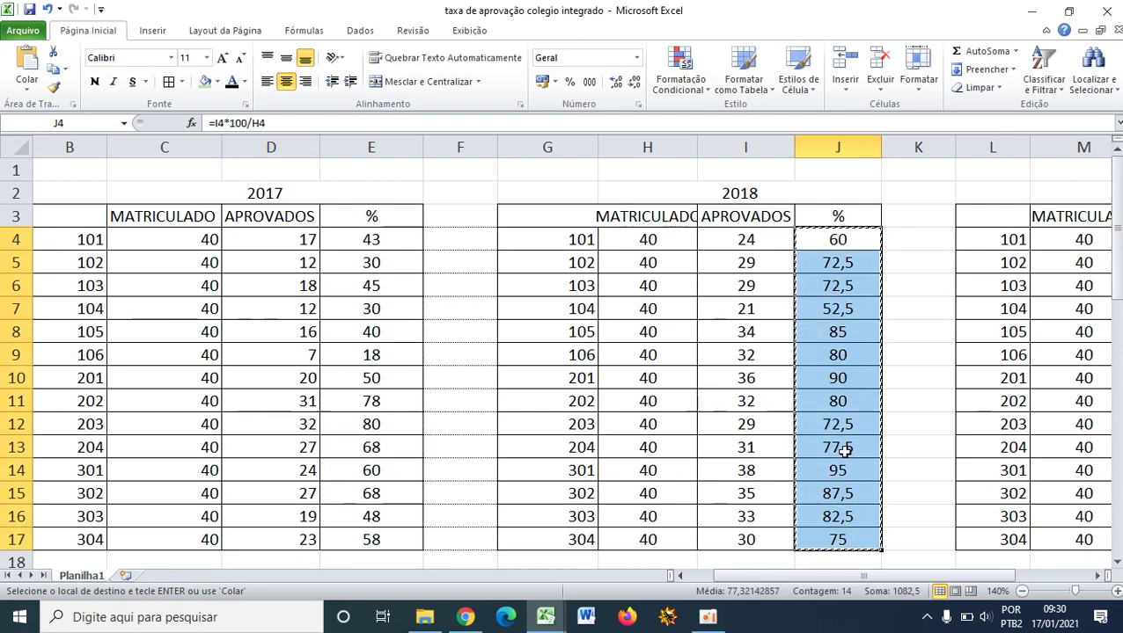
pyautogui.scroll(-9, 438, 519)
pyautogui.scroll(1, 284, 318)
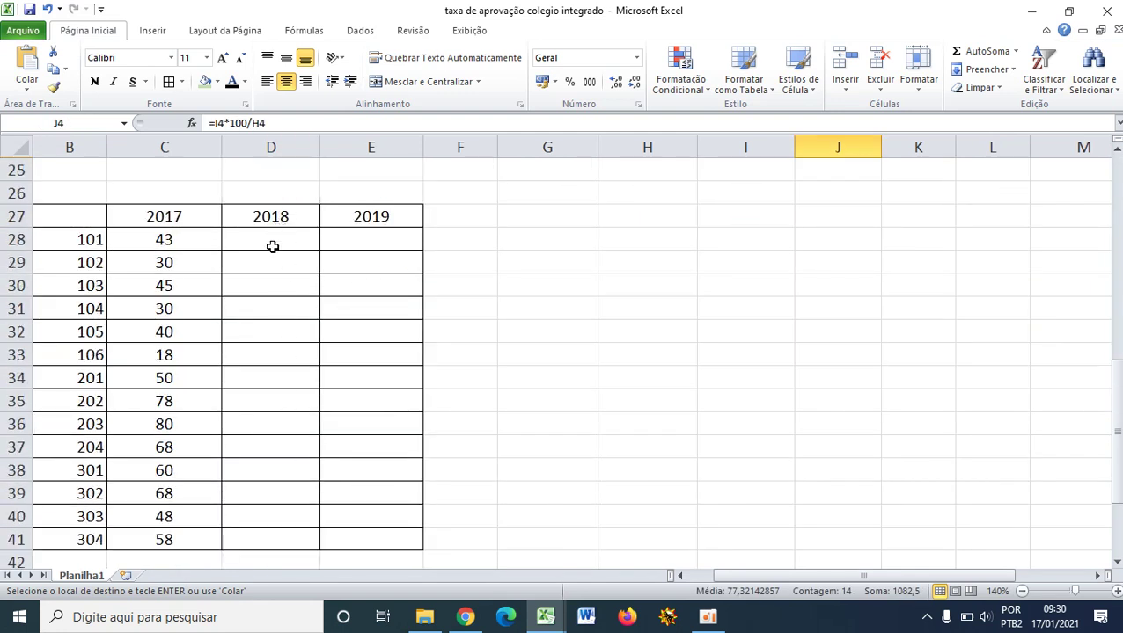
pyautogui.click(272, 246)
pyautogui.rightClick(273, 246)
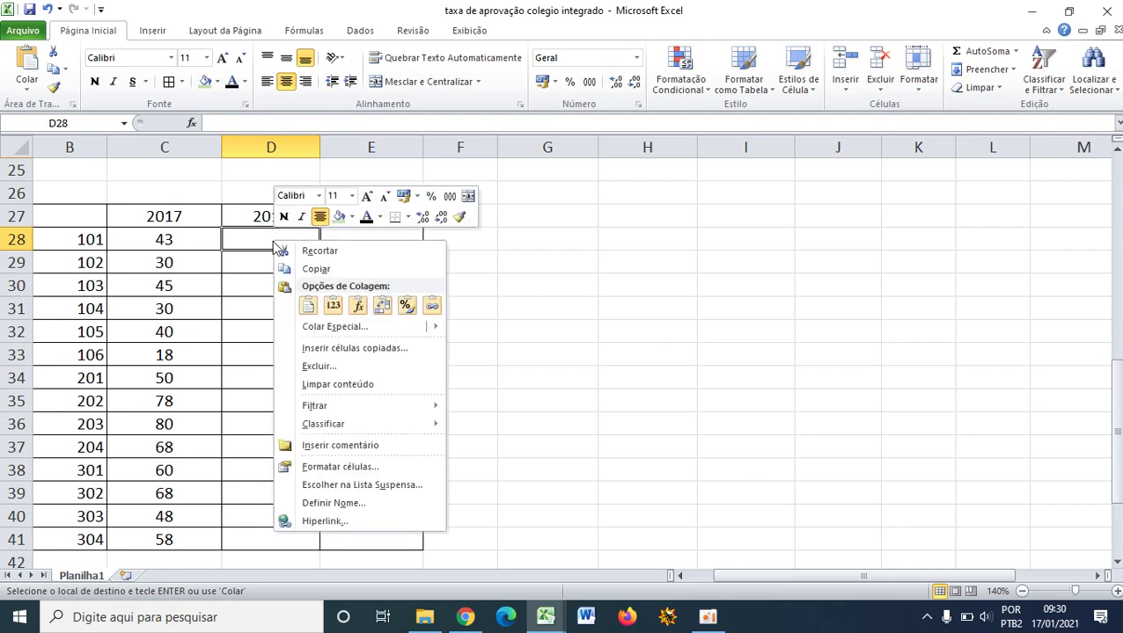
pyautogui.click(333, 307)
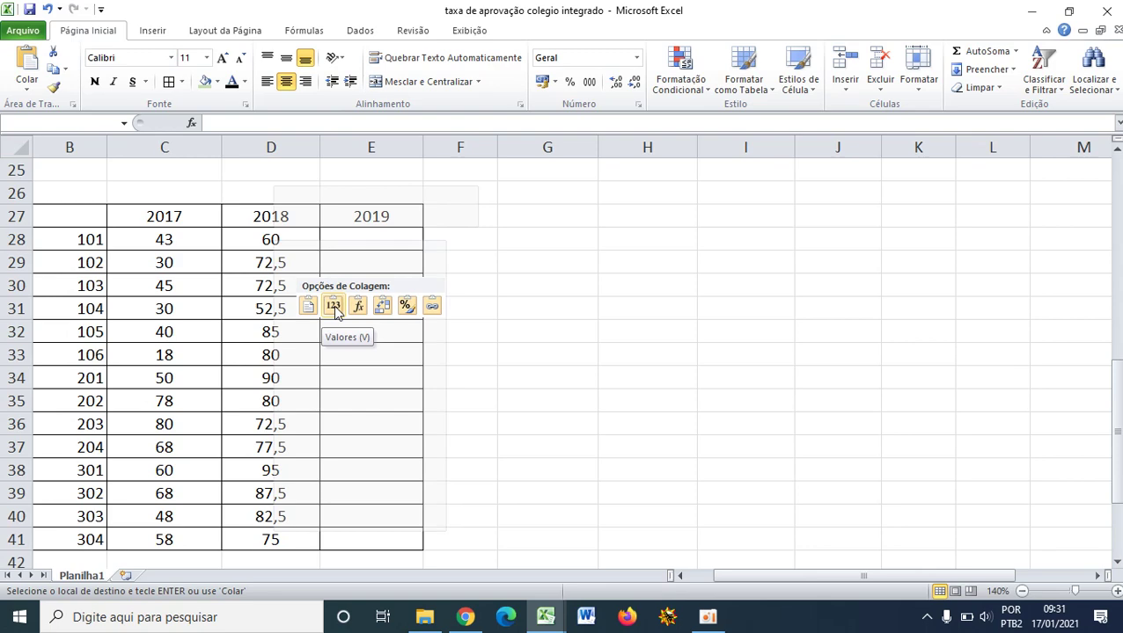
pyautogui.click(397, 314)
# - Copy the 2019 percentages O4 to O17 as values only into the summary table's 2019 column from E28 and center them
pyautogui.scroll(1, 717, 370)
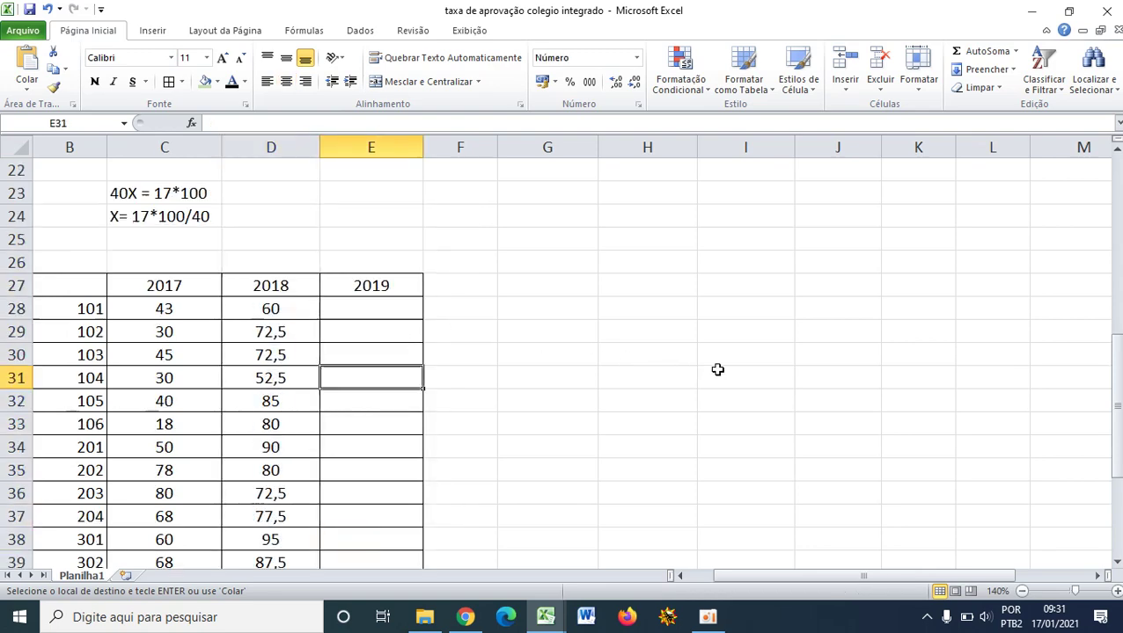
pyautogui.scroll(7, 999, 394)
pyautogui.moveTo(908, 581); pyautogui.dragTo(919, 579)
pyautogui.moveTo(984, 239); pyautogui.dragTo(997, 540)
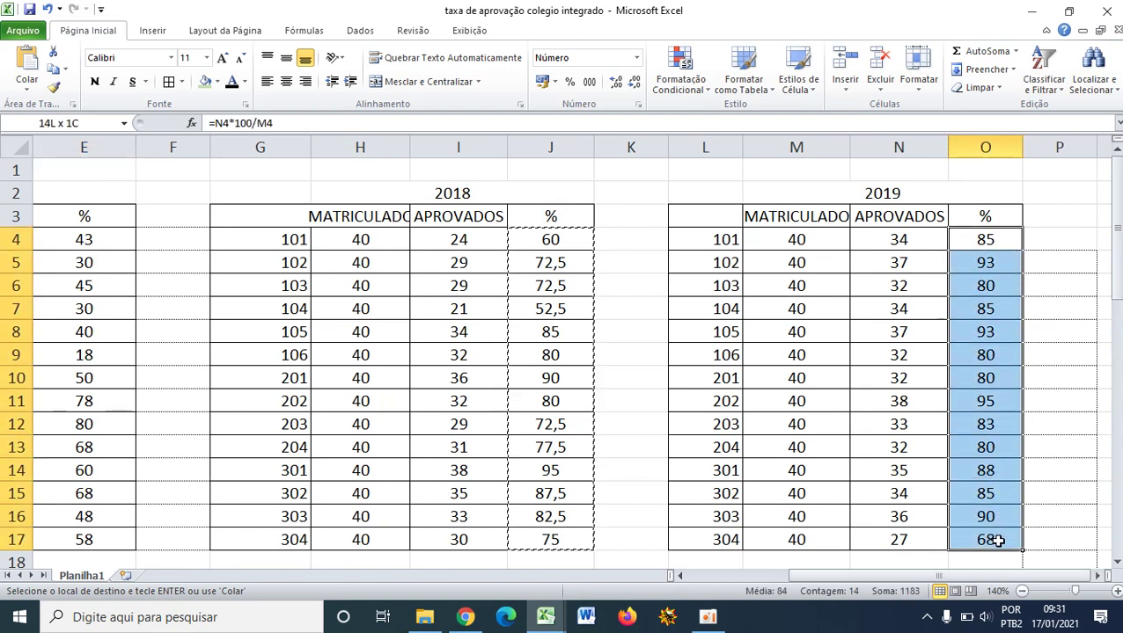
pyautogui.scroll(-6, 276, 534)
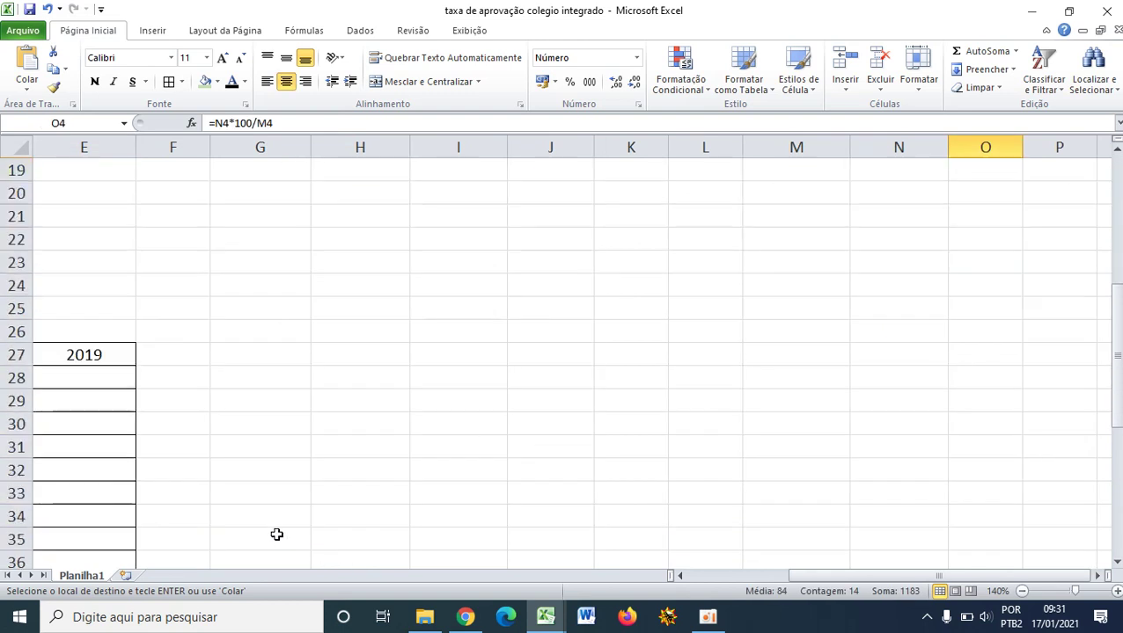
pyautogui.scroll(-1, 276, 534)
pyautogui.moveTo(808, 579); pyautogui.dragTo(707, 579)
pyautogui.click(454, 312)
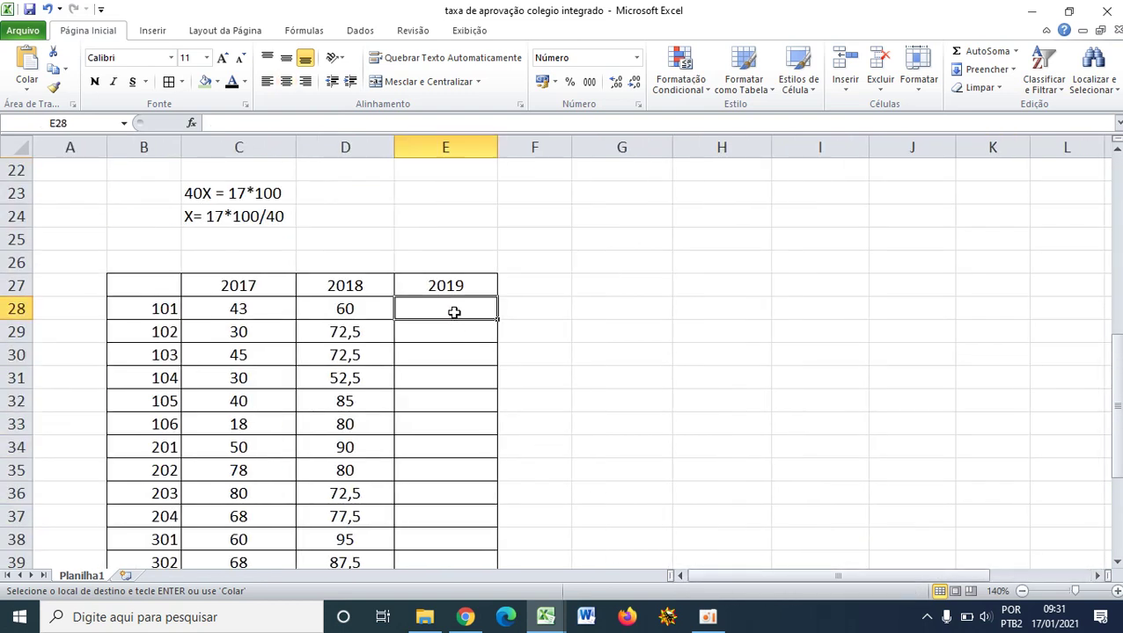
pyautogui.rightClick(452, 315)
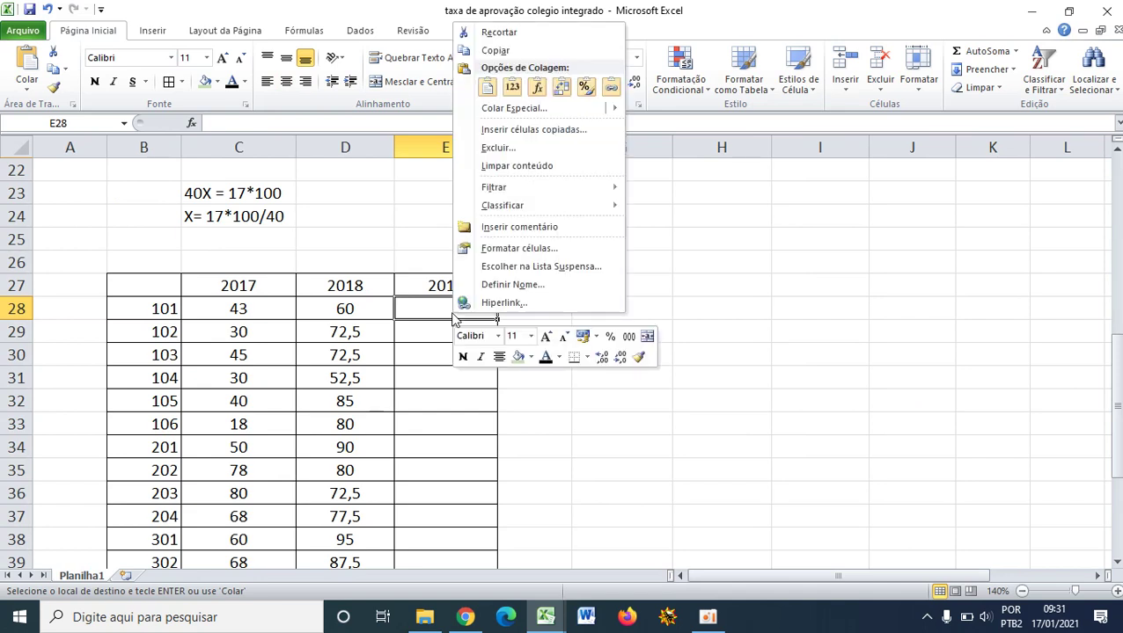
pyautogui.click(512, 87)
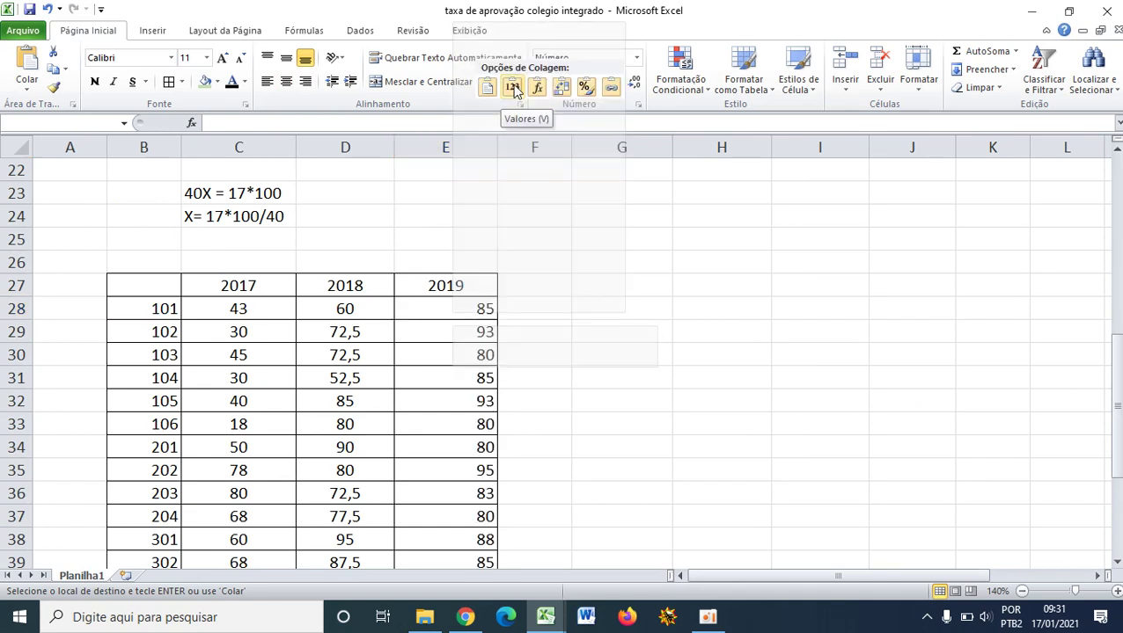
pyautogui.click(287, 81)
pyautogui.click(620, 282)
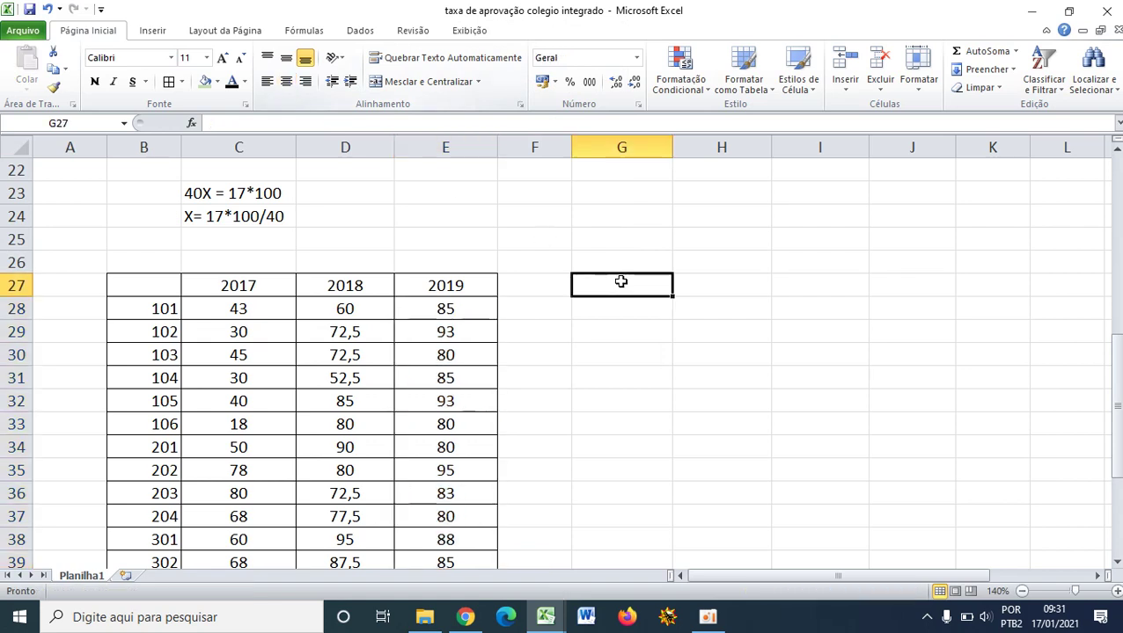
# - Zoom the sheet to 160% and compare class 101's percentages for 2017, 2018 and 2019 in the summary table
pyautogui.scroll(-1, 382, 334)
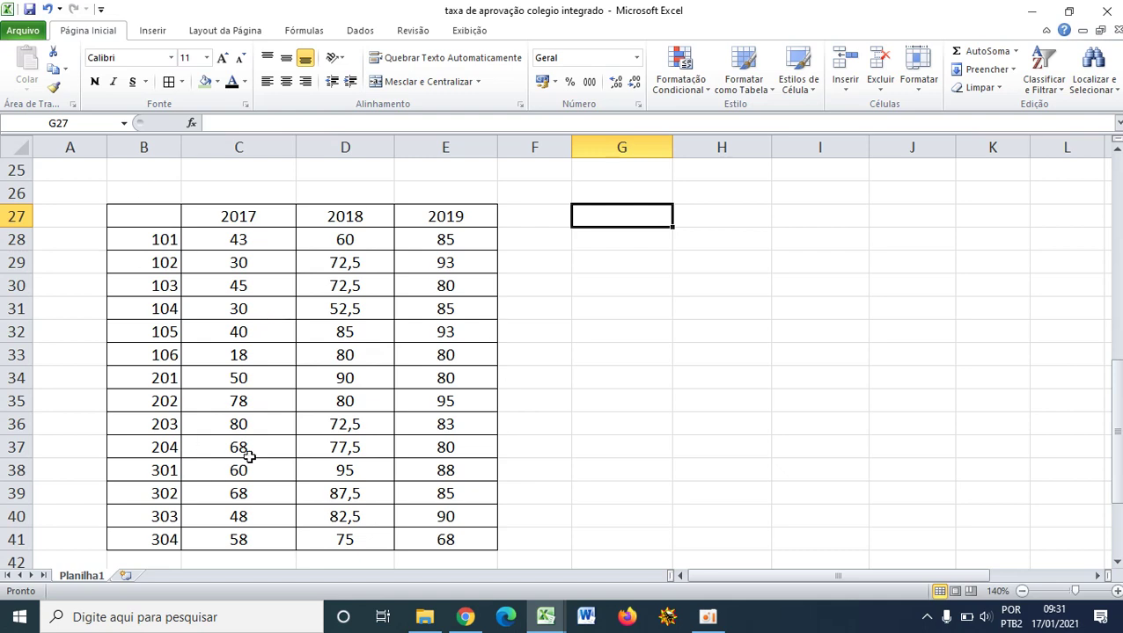
pyautogui.click(255, 236)
pyautogui.hotkey('shift', 'Right')
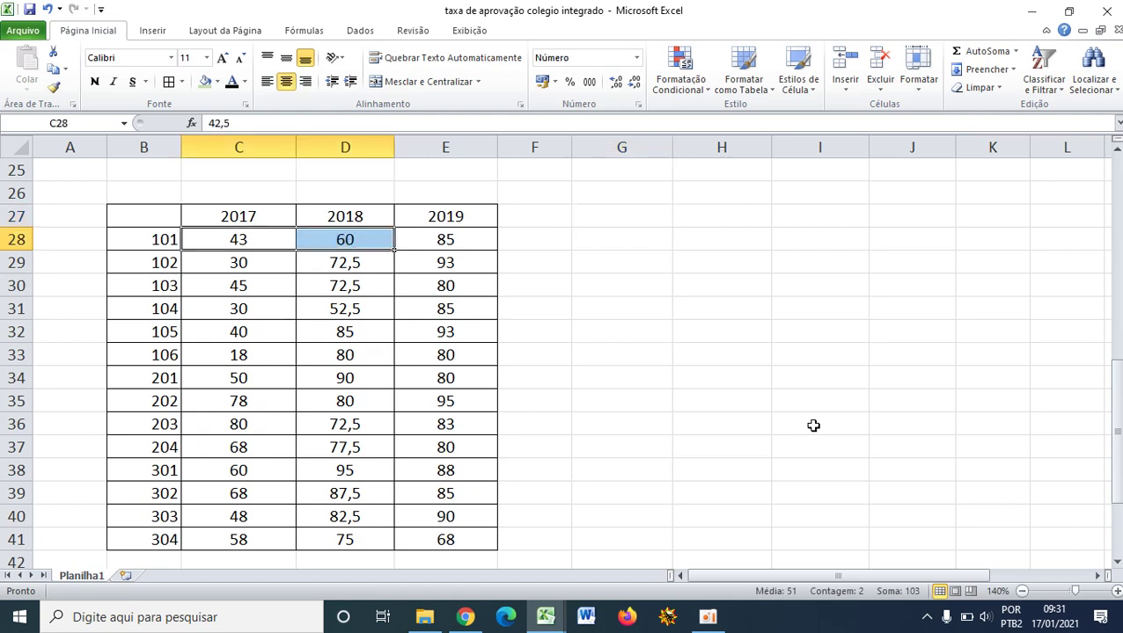
pyautogui.click(1107, 592)
pyautogui.click(1108, 591)
pyautogui.click(505, 384)
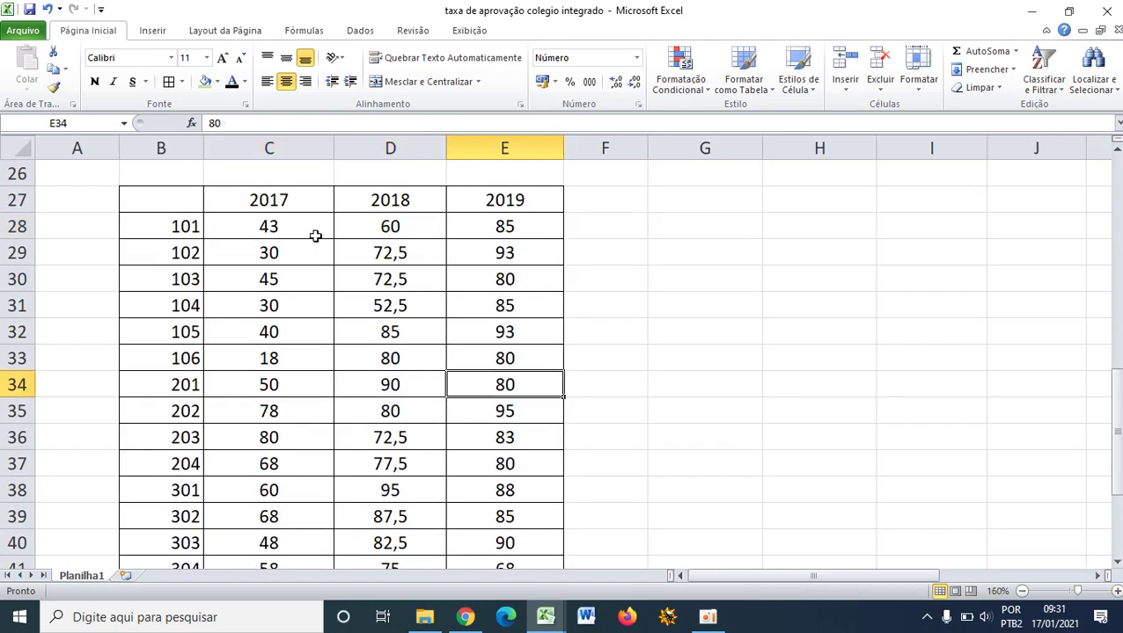
pyautogui.moveTo(316, 238); pyautogui.dragTo(503, 225)
pyautogui.click(187, 230)
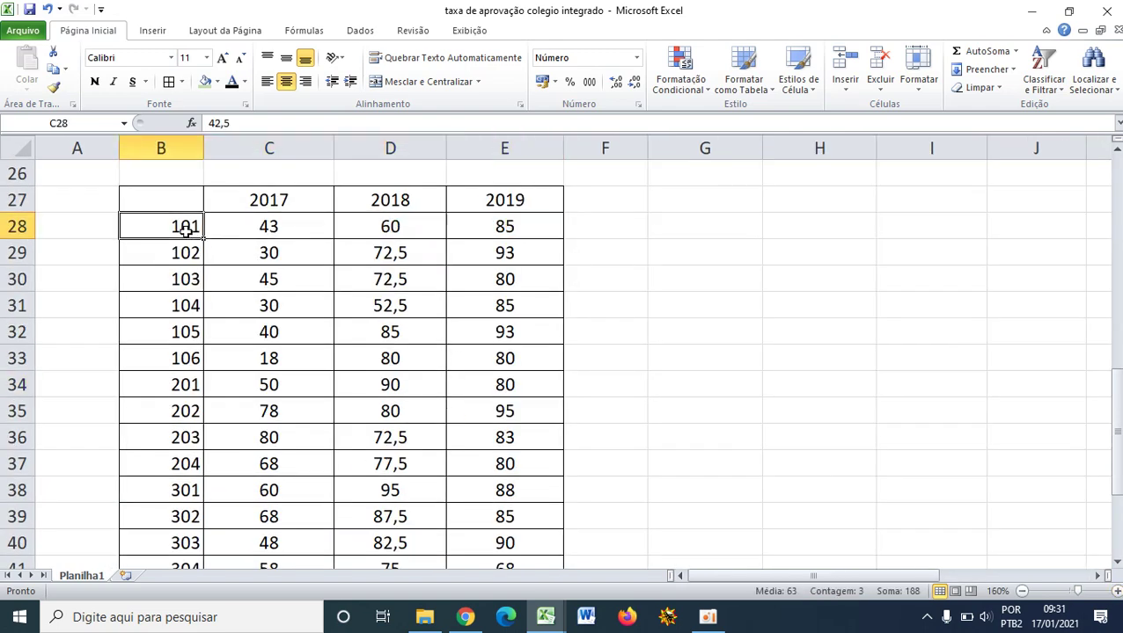
pyautogui.click(275, 232)
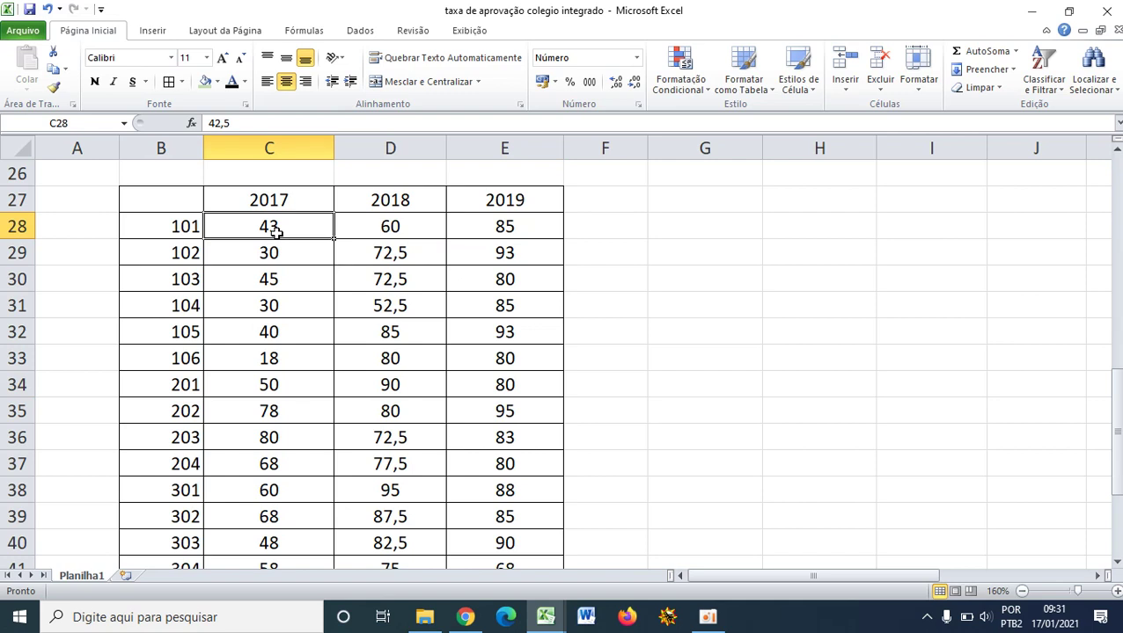
pyautogui.click(384, 223)
pyautogui.click(504, 227)
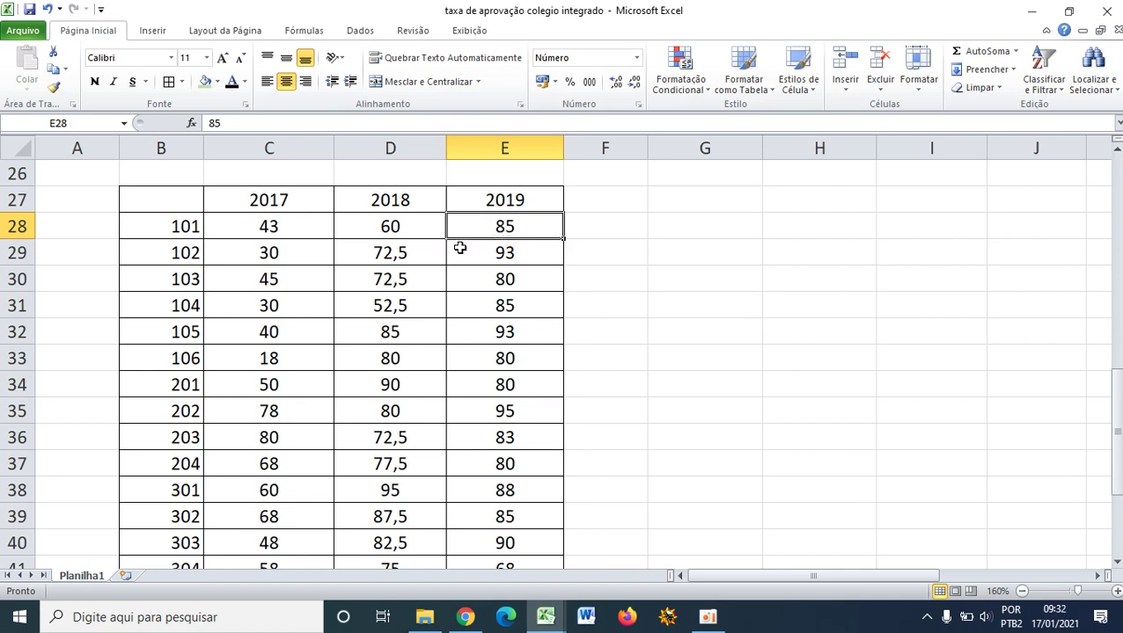
# - Insert a 2D clustered column chart from the whole summary table, cells B27 to E41
pyautogui.scroll(-1, 283, 208)
pyautogui.scroll(1, 315, 213)
pyautogui.moveTo(158, 192); pyautogui.dragTo(505, 510)
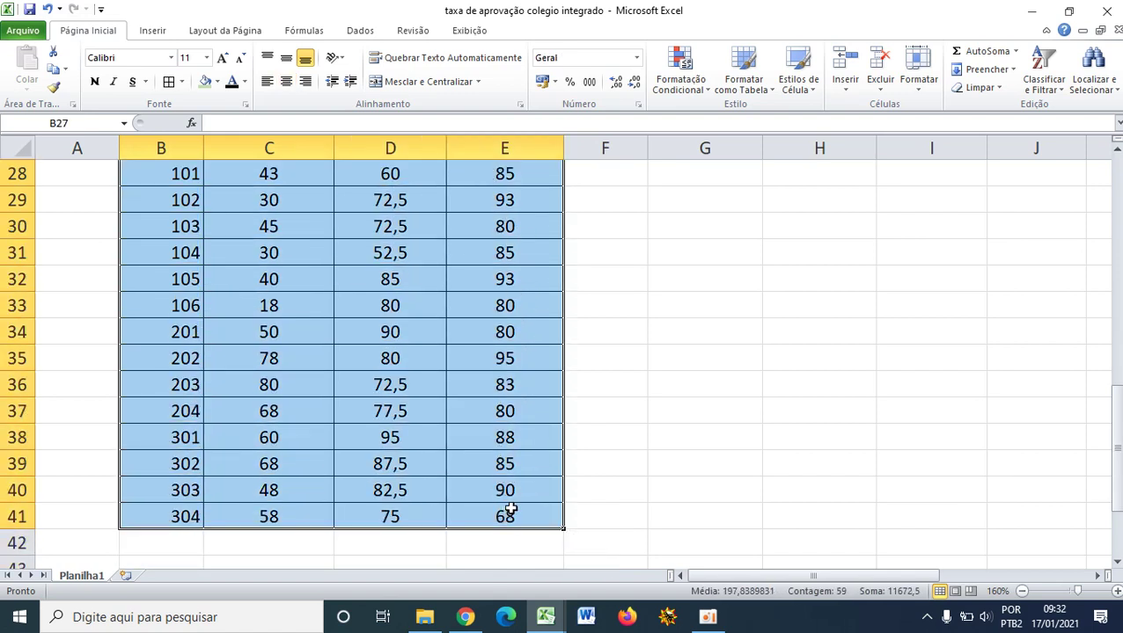
pyautogui.click(154, 35)
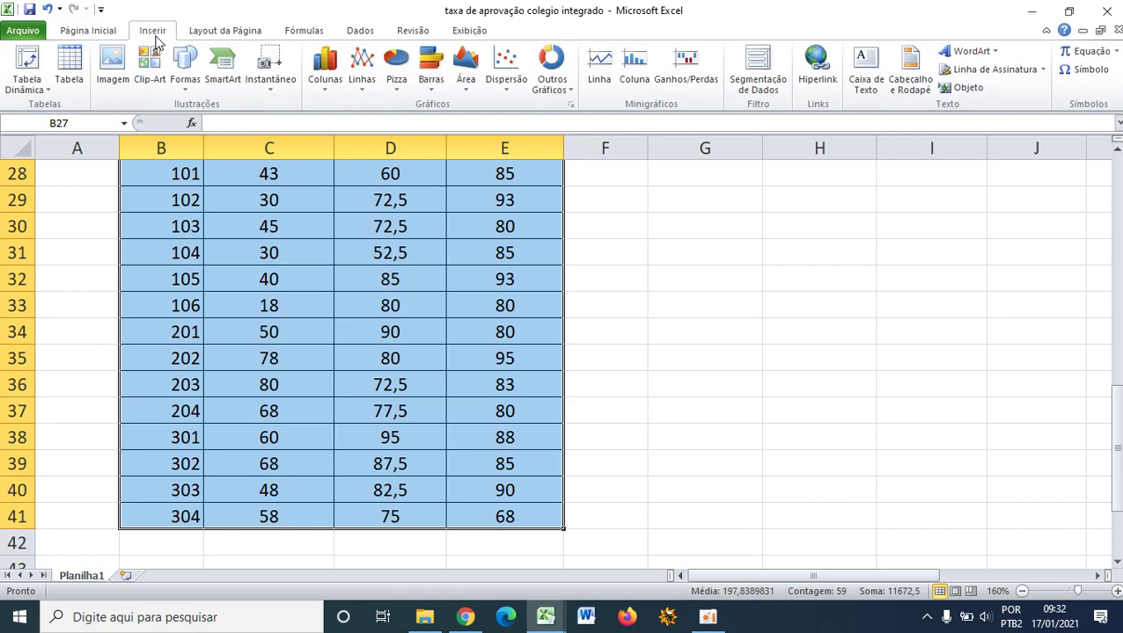
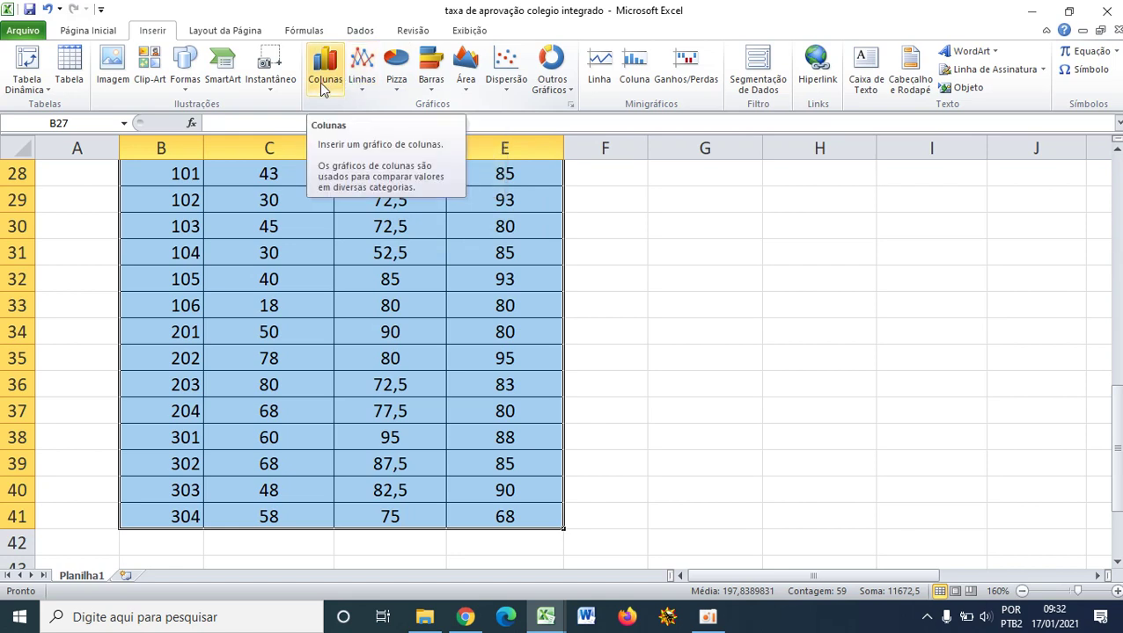
pyautogui.click(323, 84)
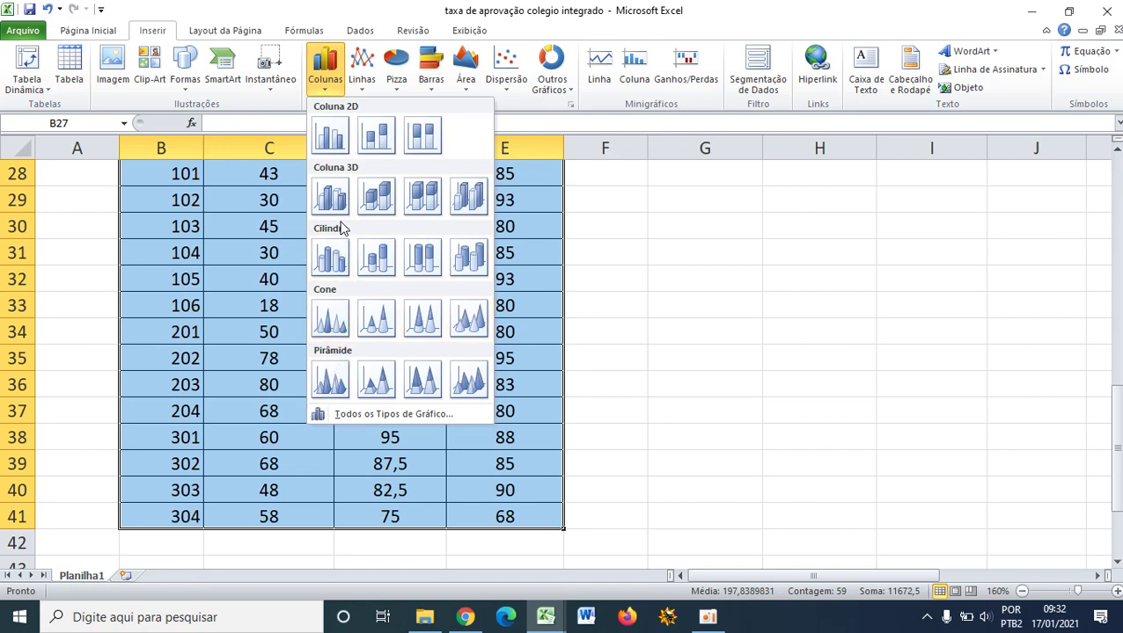
pyautogui.click(330, 138)
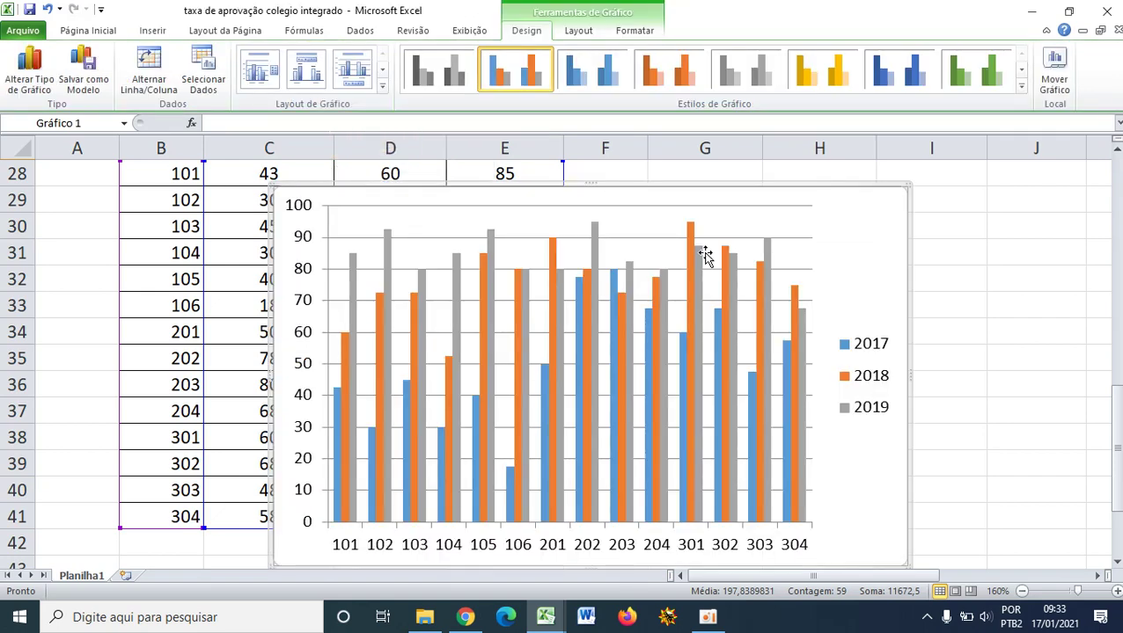
# - Move the column chart over the summary table so it spans columns B to H from about row 30, and select its horizontal gridlines
pyautogui.moveTo(1118, 442)
pyautogui.mouseDown()
pyautogui.moveTo(1117, 475)
pyautogui.moveTo(1120, 457)
pyautogui.mouseUp()
pyautogui.moveTo(789, 483)
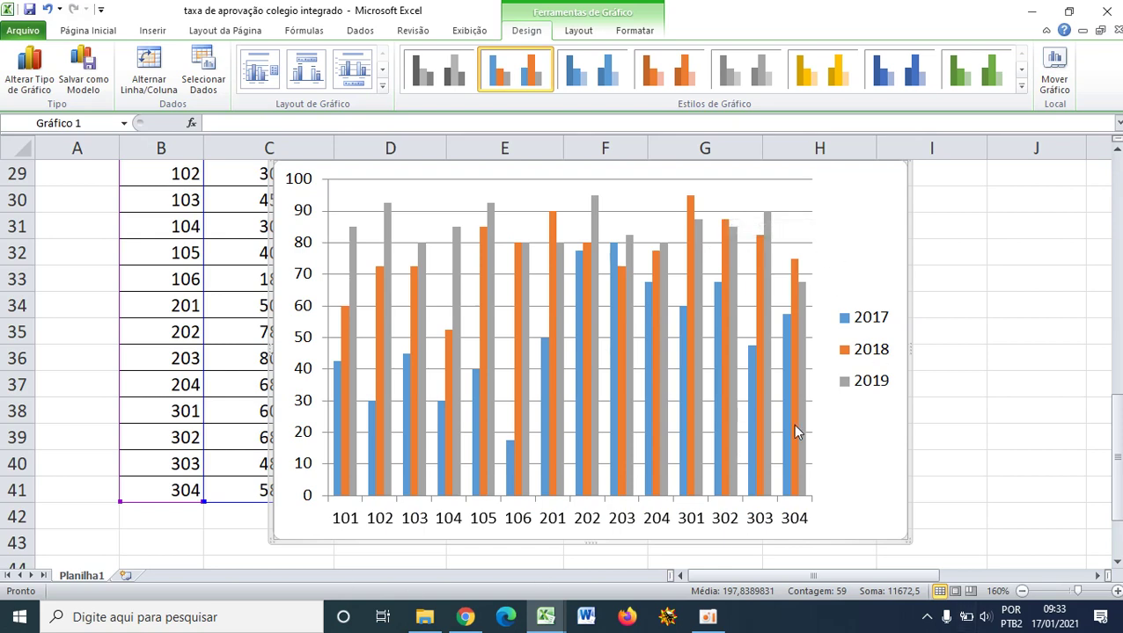
pyautogui.moveTo(909, 221); pyautogui.dragTo(812, 254)
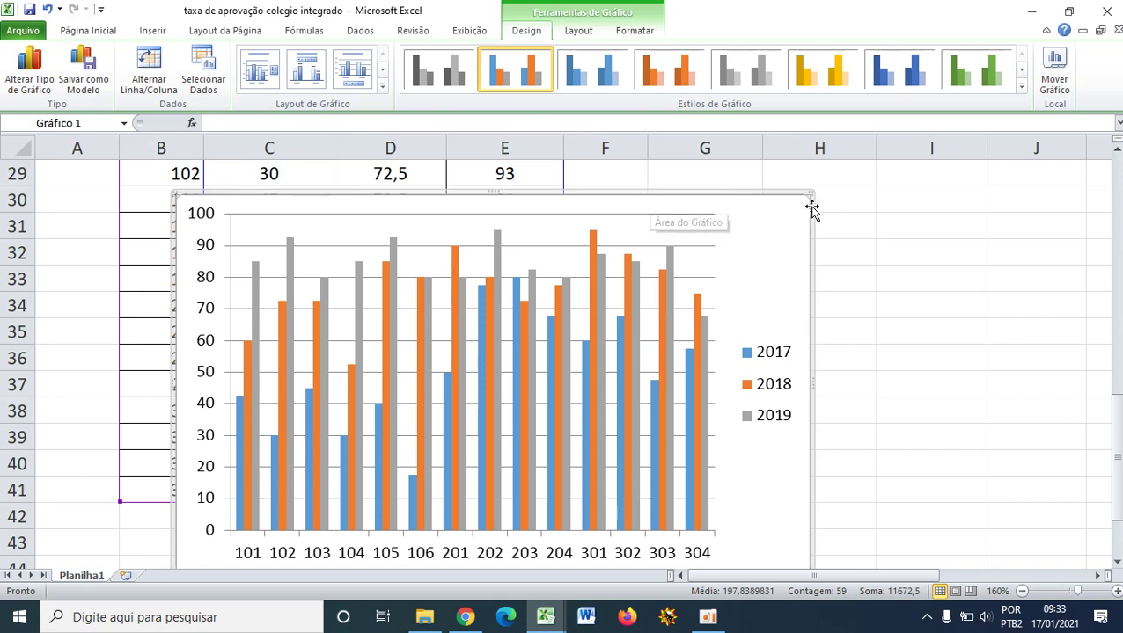
pyautogui.moveTo(1112, 501); pyautogui.dragTo(1113, 512)
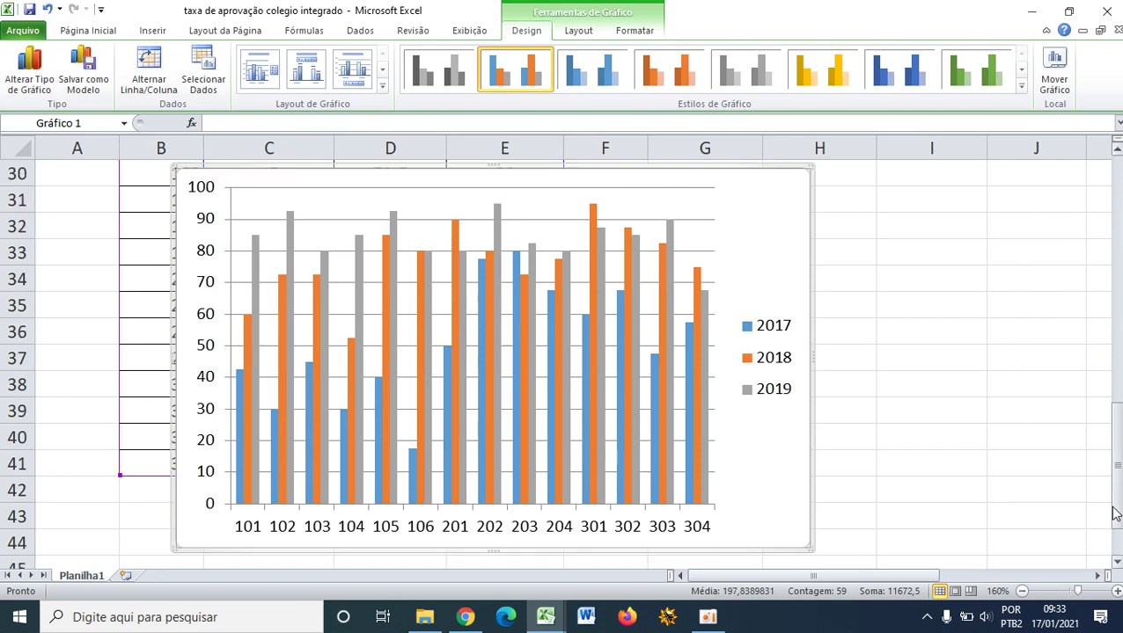
pyautogui.click(822, 278)
pyautogui.click(629, 226)
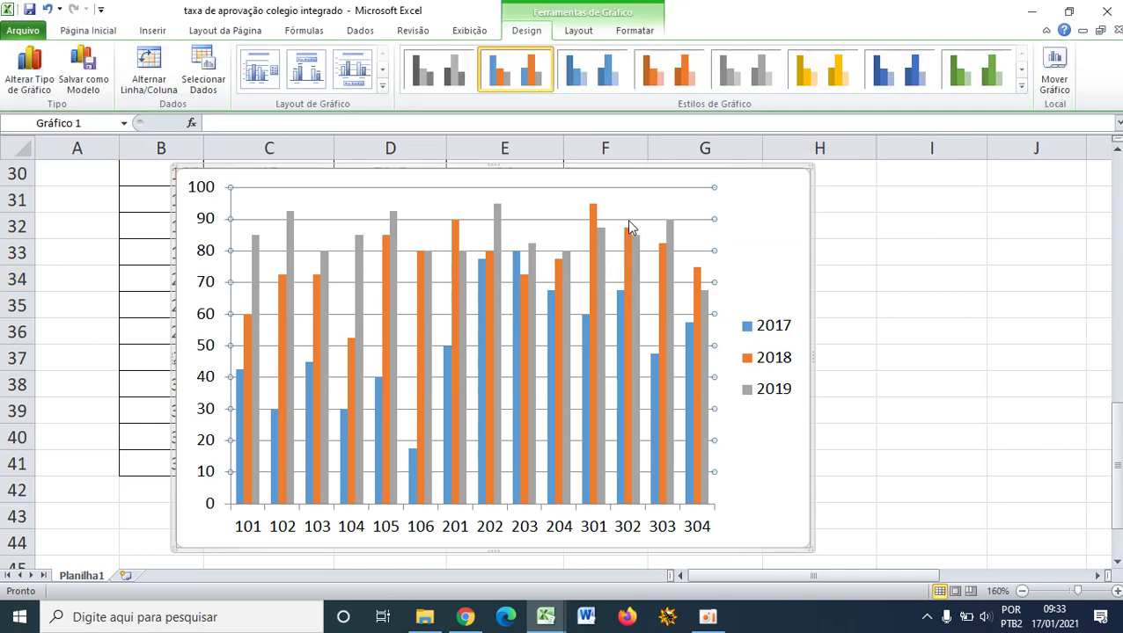
# - Remove the horizontal gridlines from the column chart
pyautogui.click(671, 222)
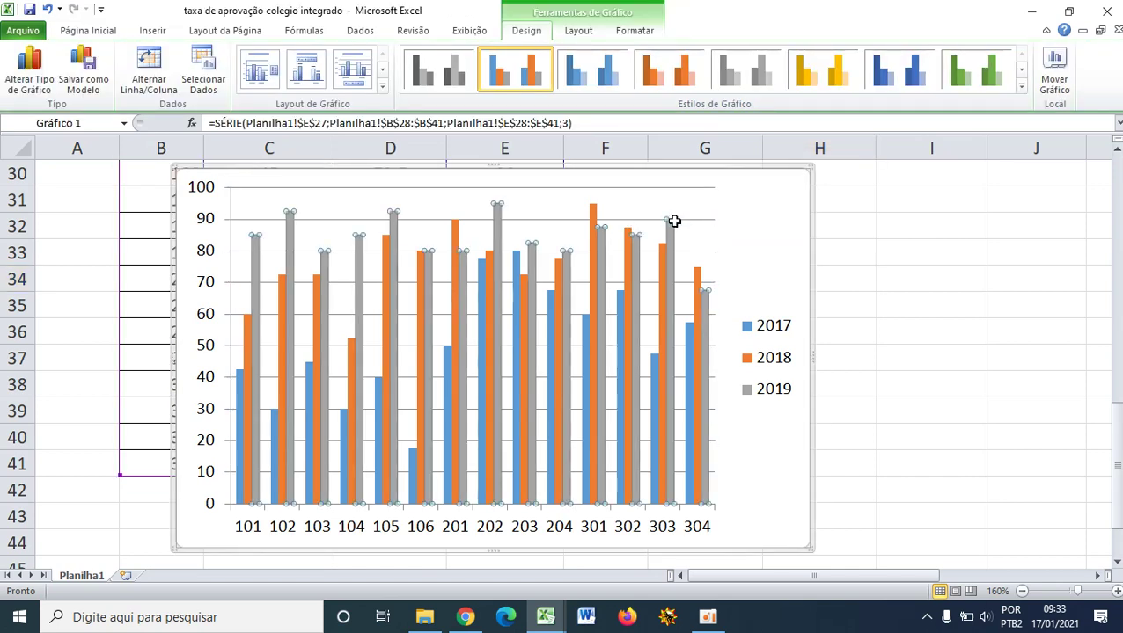
pyautogui.click(634, 224)
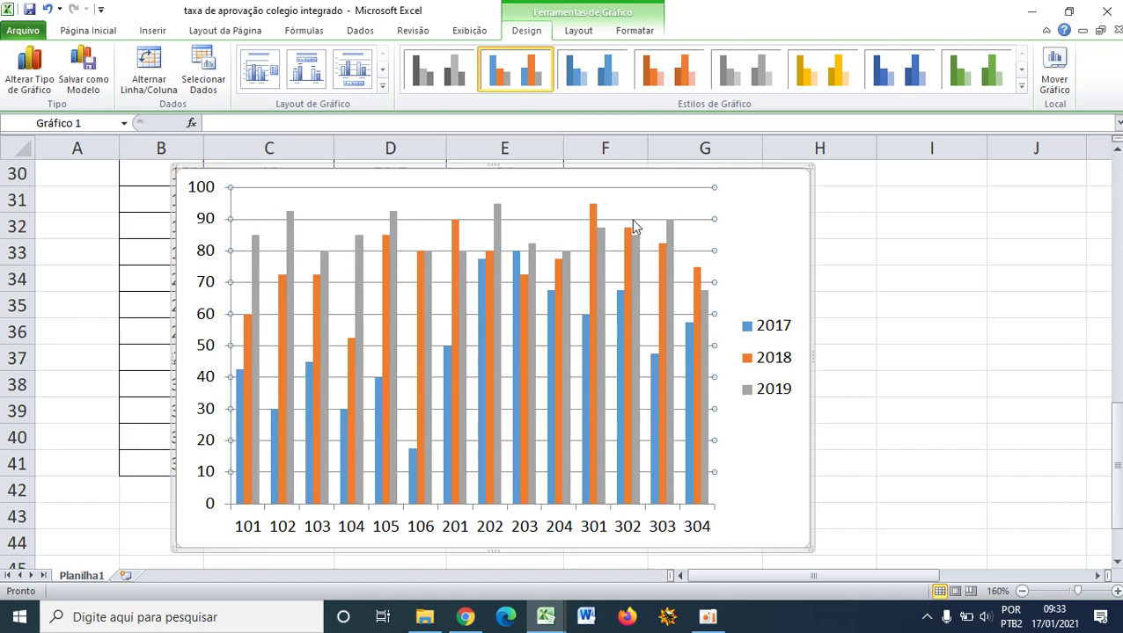
pyautogui.press('Escape')
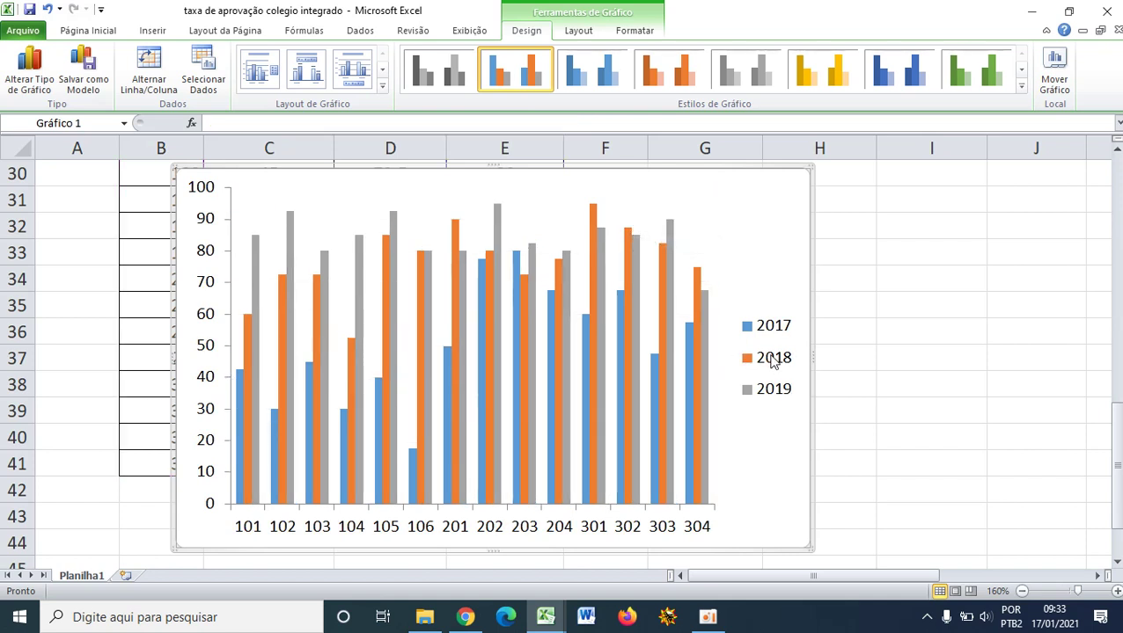
# - Shrink the chart's plot area slightly from its upper, left and lower edges to leave more margin inside the chart
pyautogui.click(362, 210)
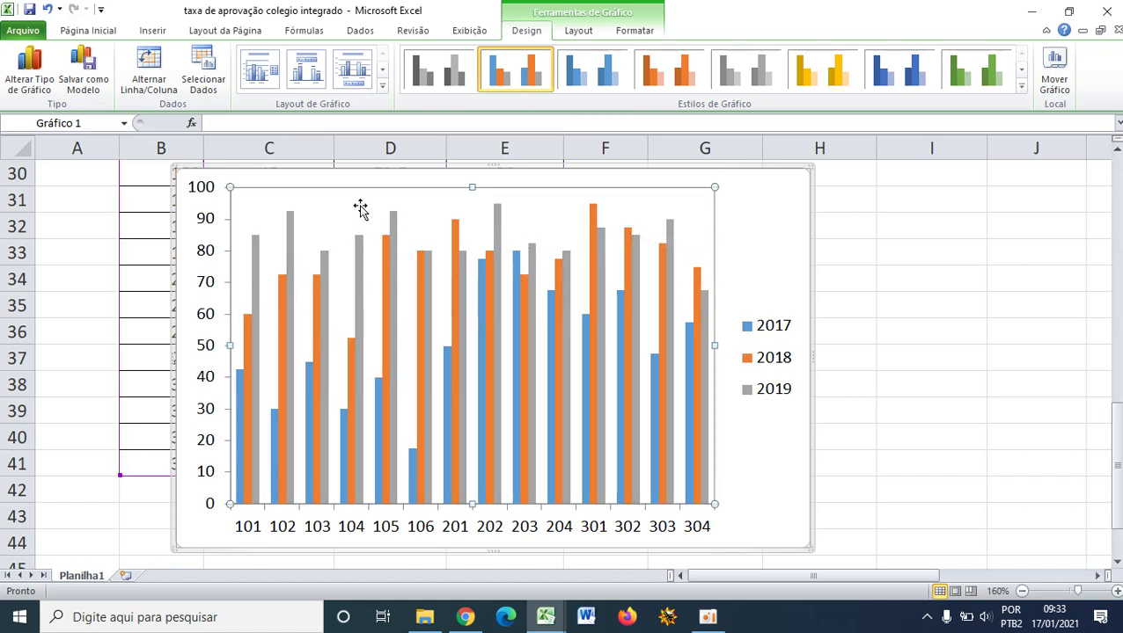
pyautogui.moveTo(469, 183); pyautogui.dragTo(467, 208)
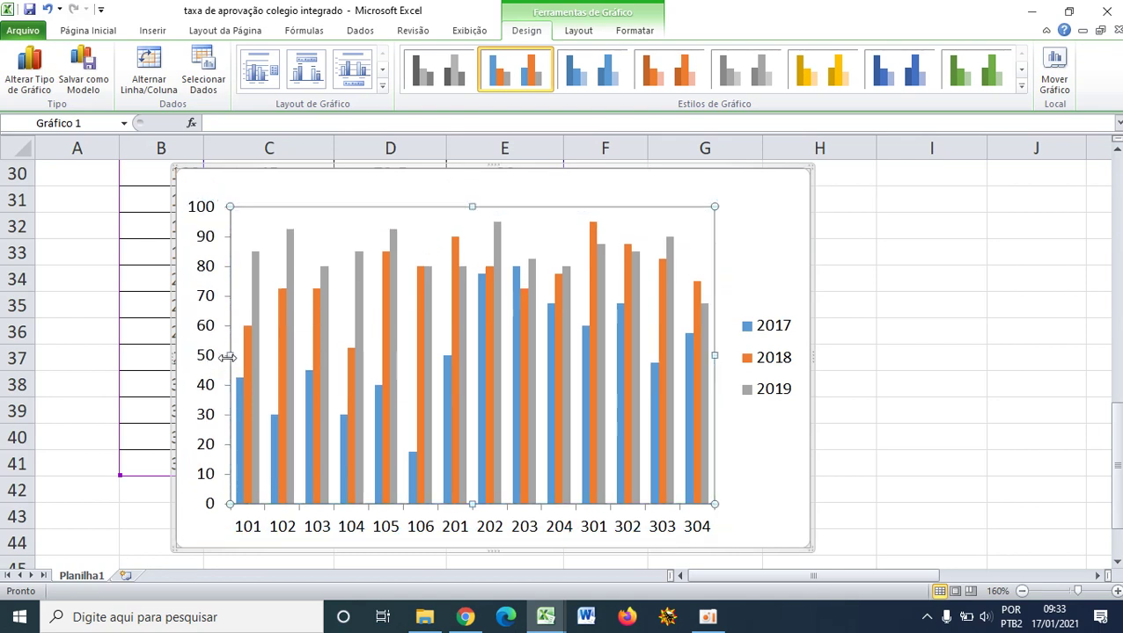
pyautogui.moveTo(250, 359); pyautogui.dragTo(250, 359)
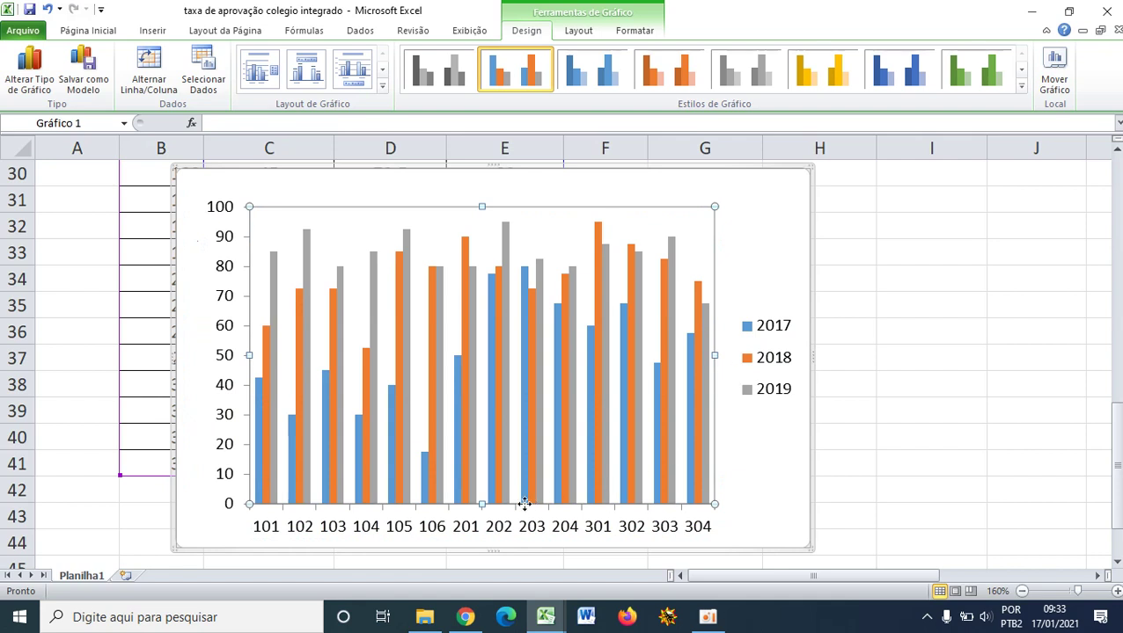
pyautogui.moveTo(480, 503); pyautogui.dragTo(479, 492)
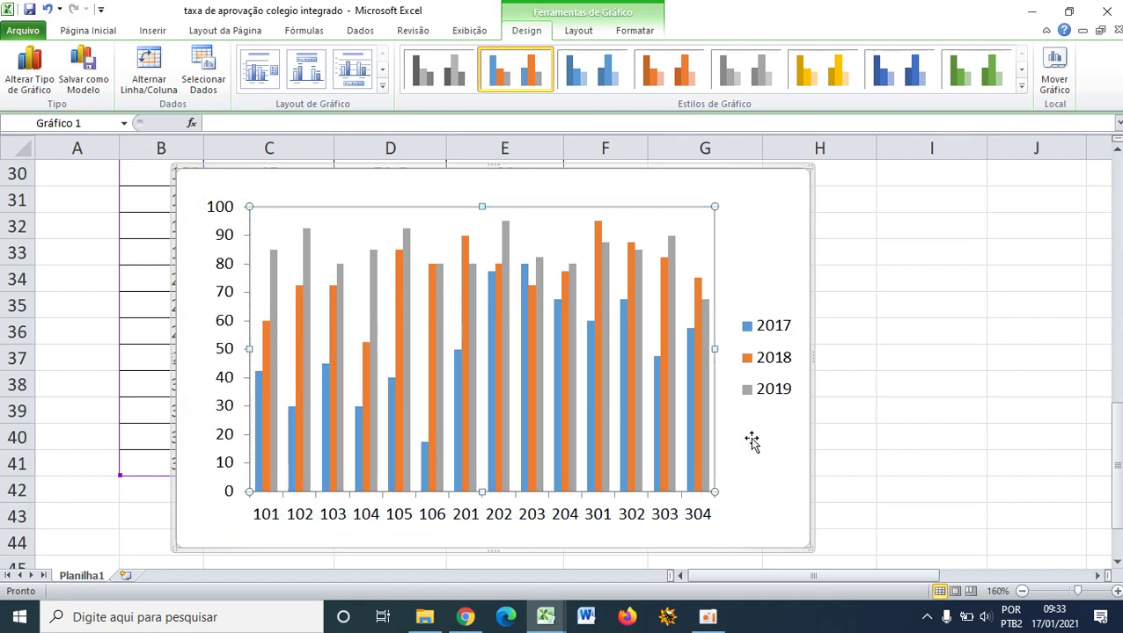
# - Fill the chart's 2019 column series with the standard yellow color
pyautogui.click(767, 378)
pyautogui.click(262, 385)
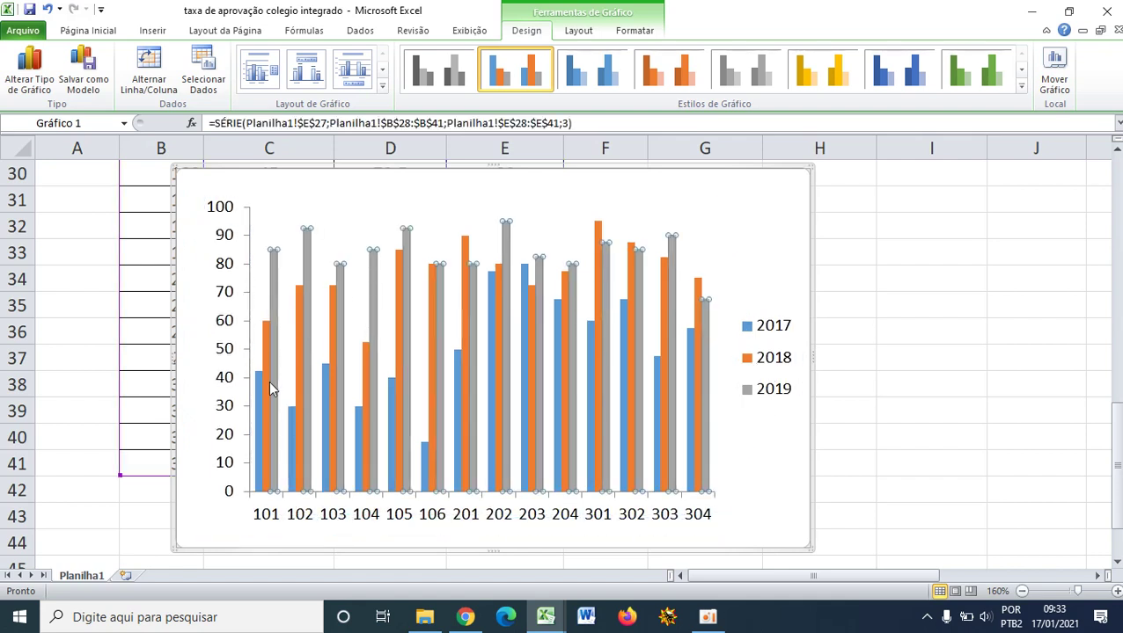
pyautogui.click(274, 334)
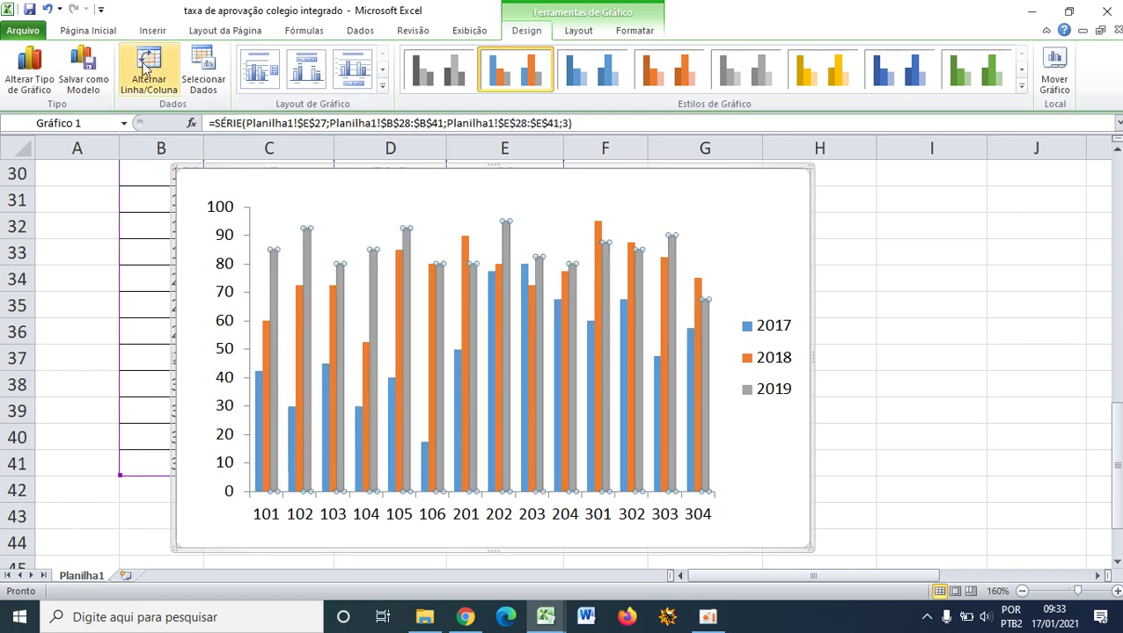
pyautogui.click(95, 33)
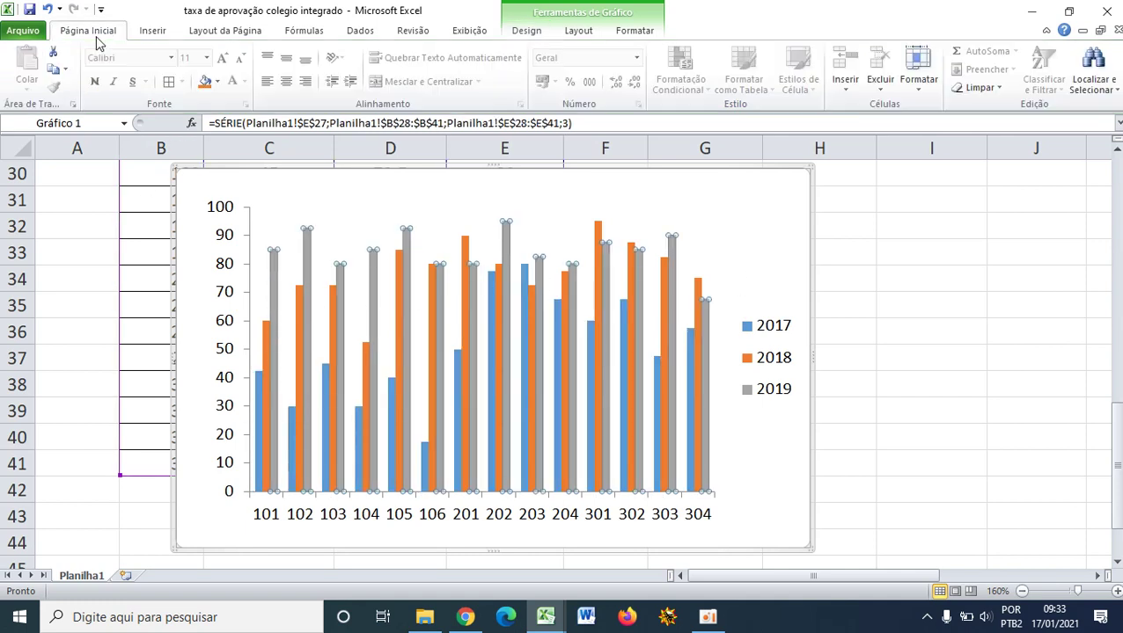
pyautogui.click(216, 81)
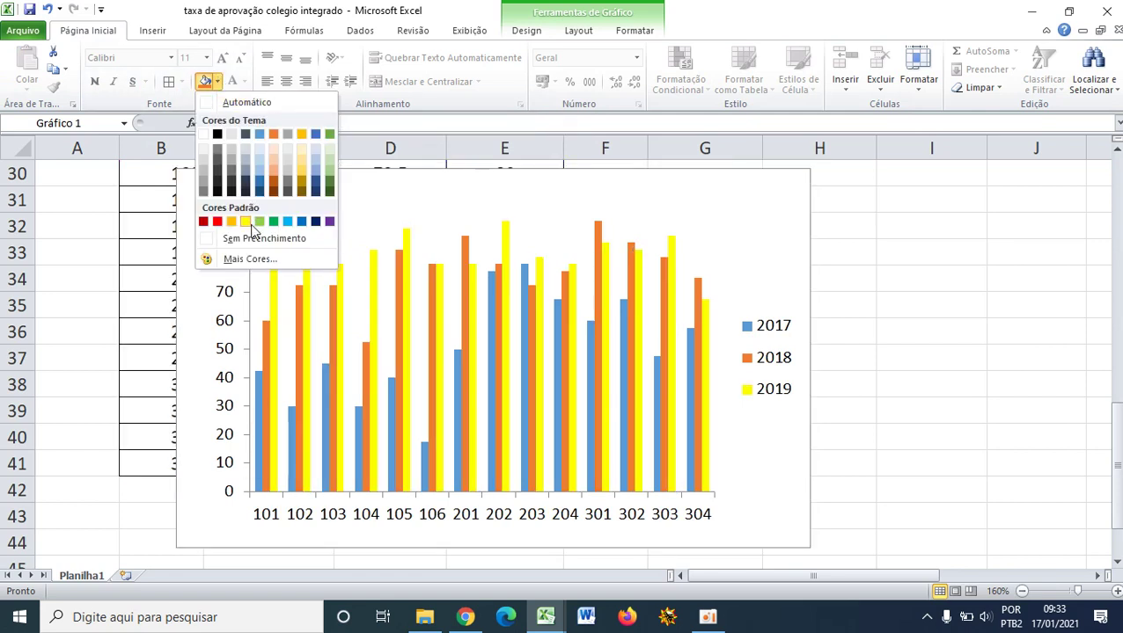
pyautogui.click(247, 221)
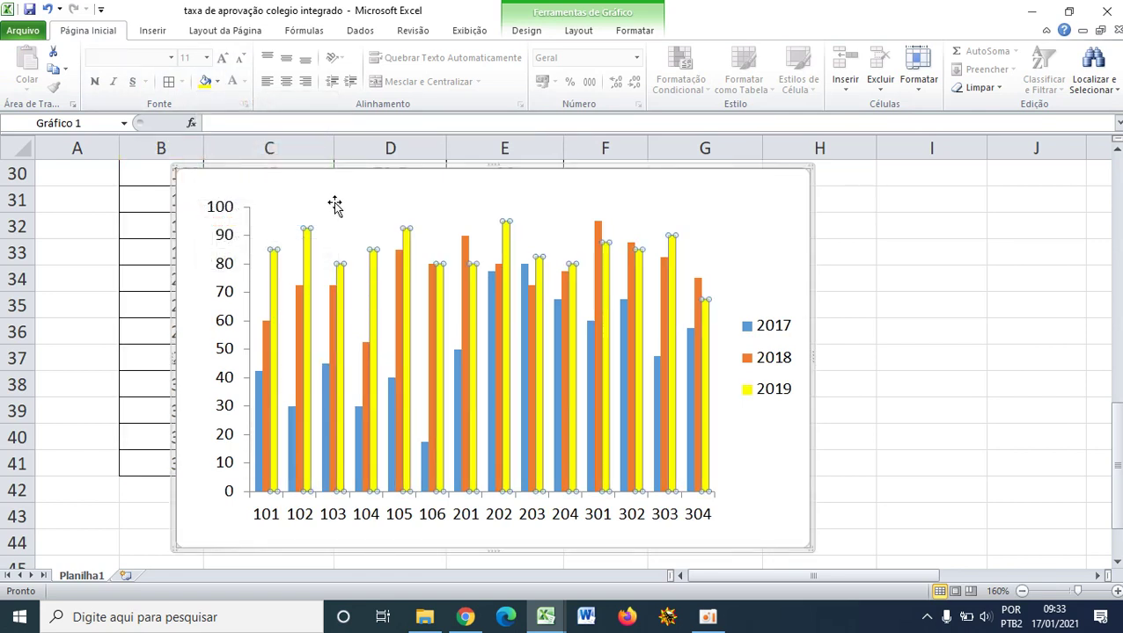
pyautogui.click(379, 245)
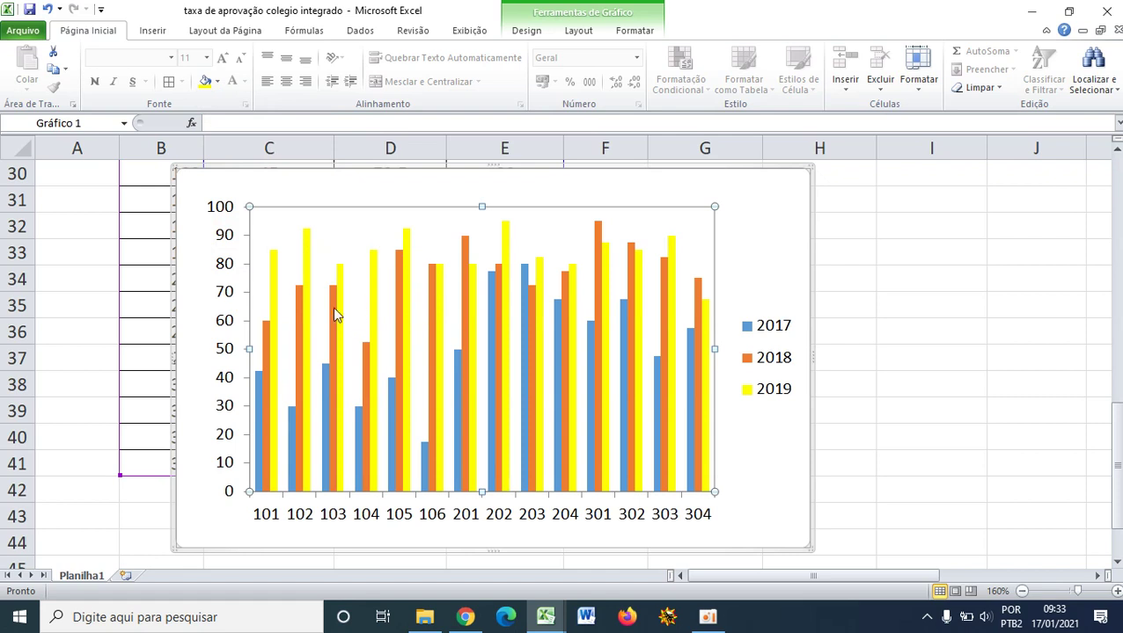
# - Give the chart's 2017 column series a dark gray shape outline
pyautogui.click(259, 400)
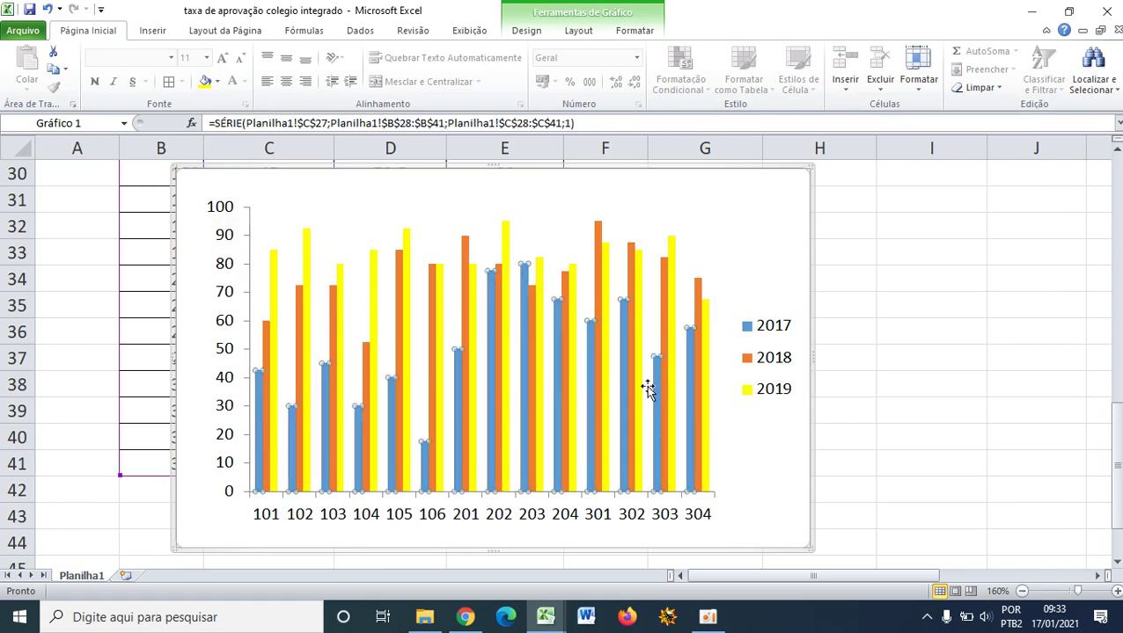
pyautogui.click(577, 32)
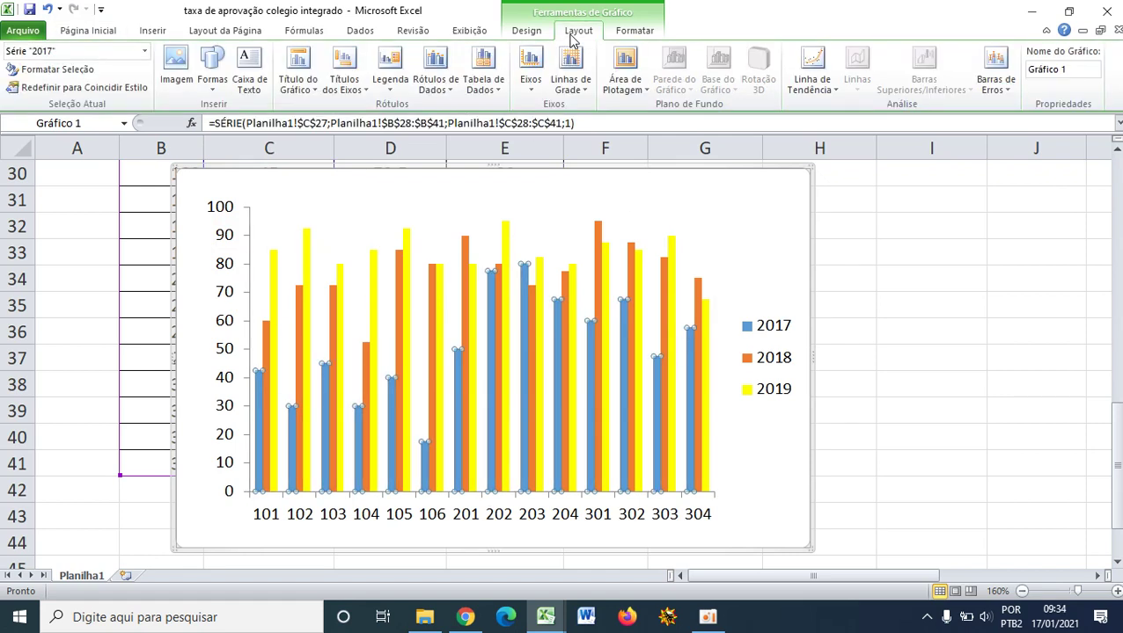
pyautogui.click(628, 33)
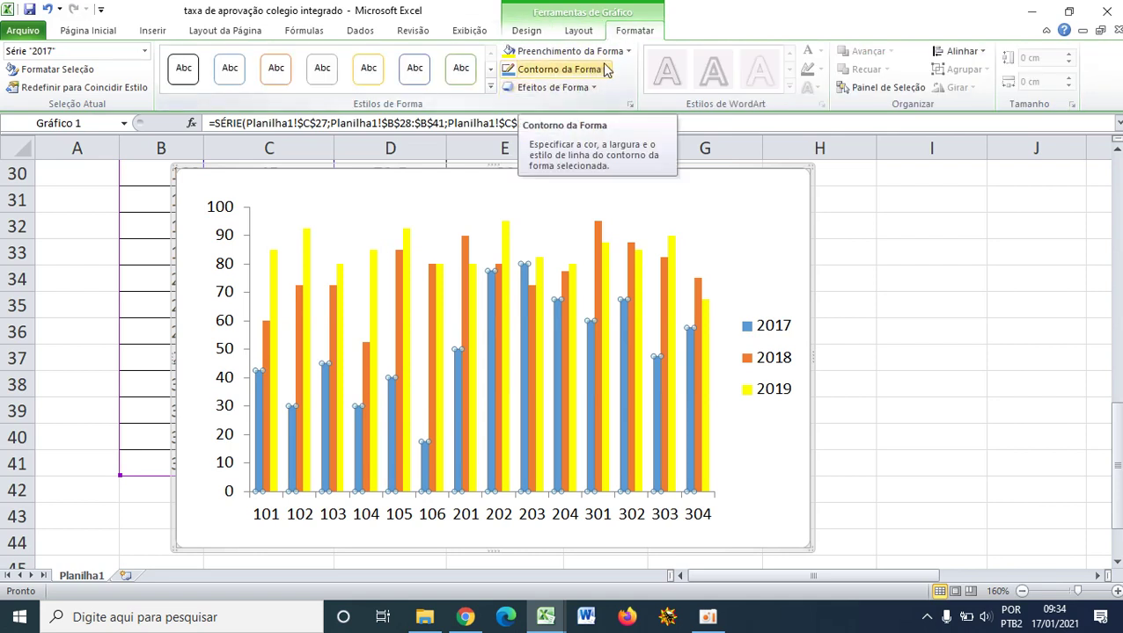
pyautogui.click(605, 70)
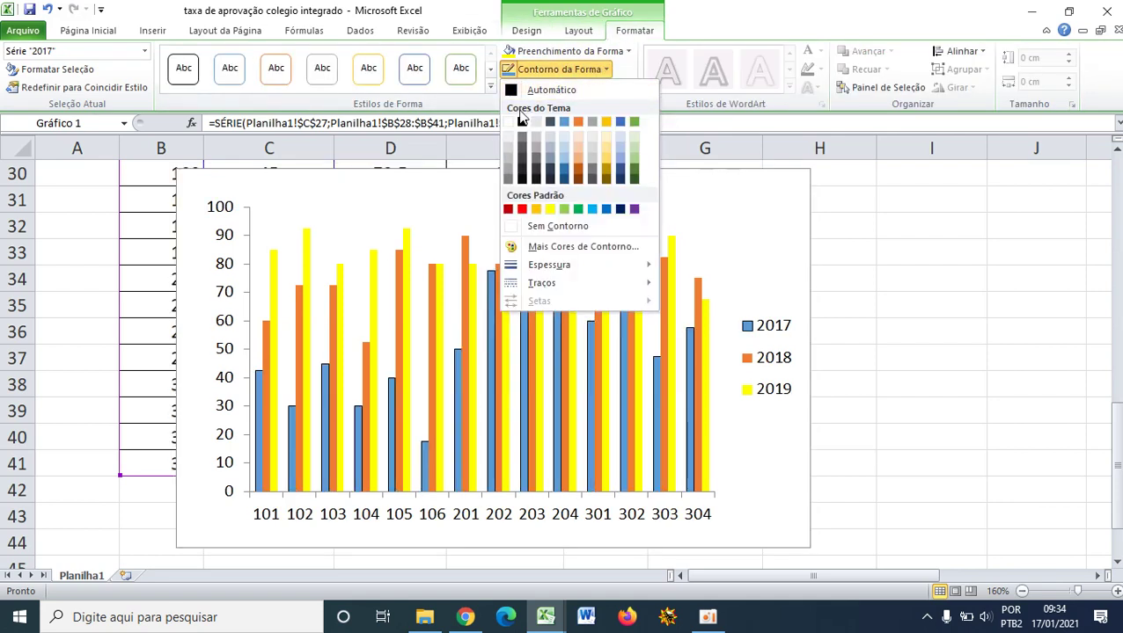
pyautogui.click(535, 154)
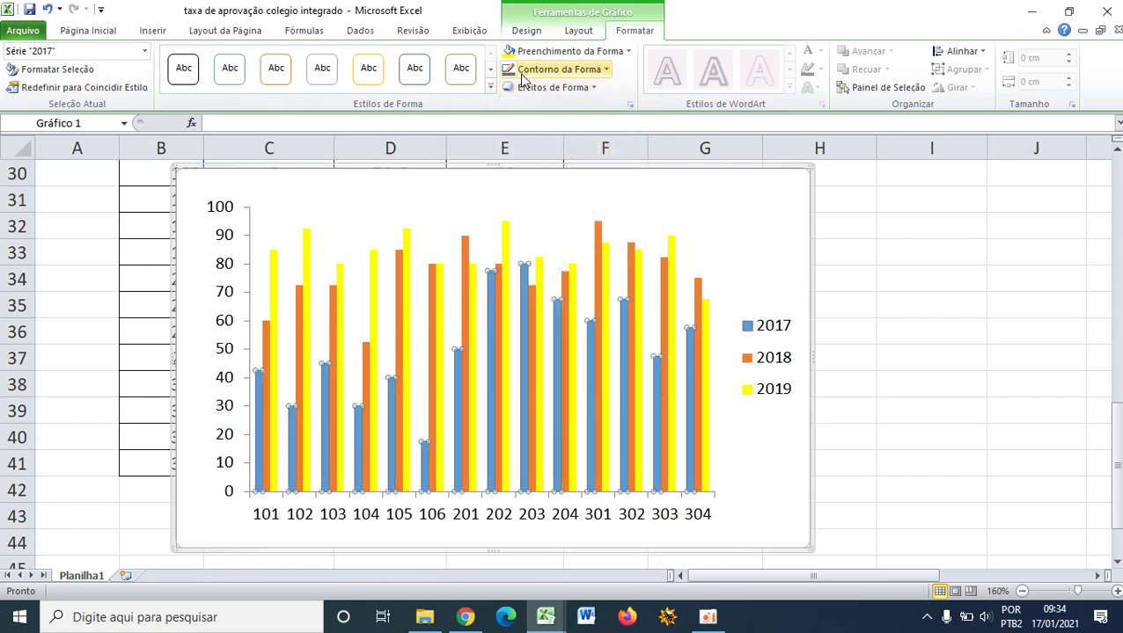
# - Apply the same dark gray shape outline to the 2019 and 2018 column series and deselect the chart
pyautogui.click(272, 309)
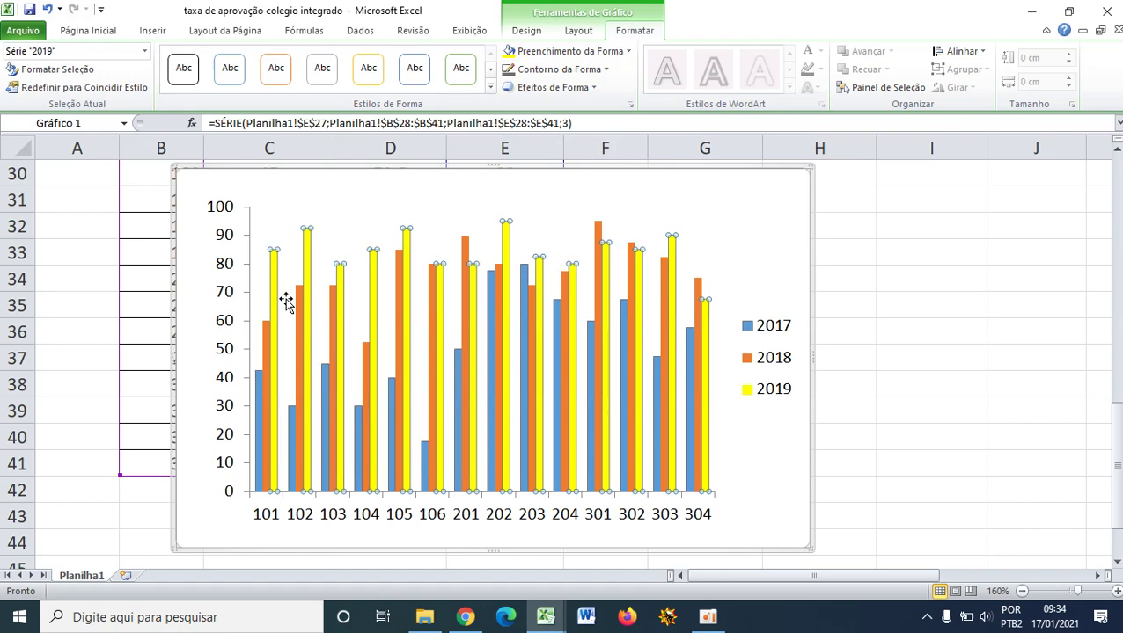
pyautogui.click(549, 70)
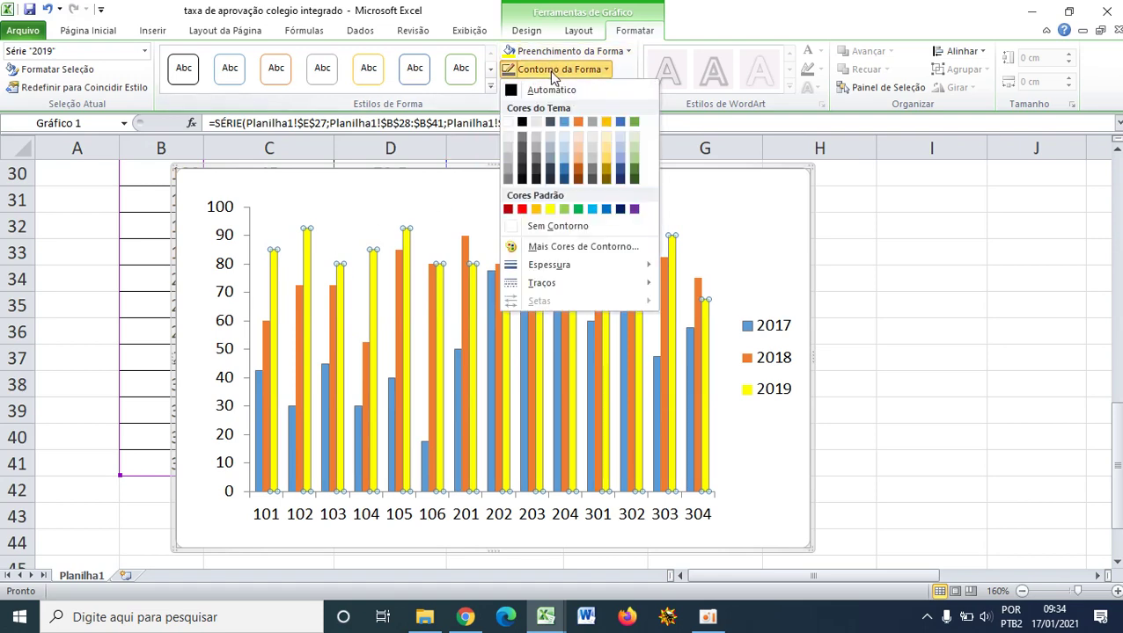
pyautogui.click(533, 155)
pyautogui.click(268, 390)
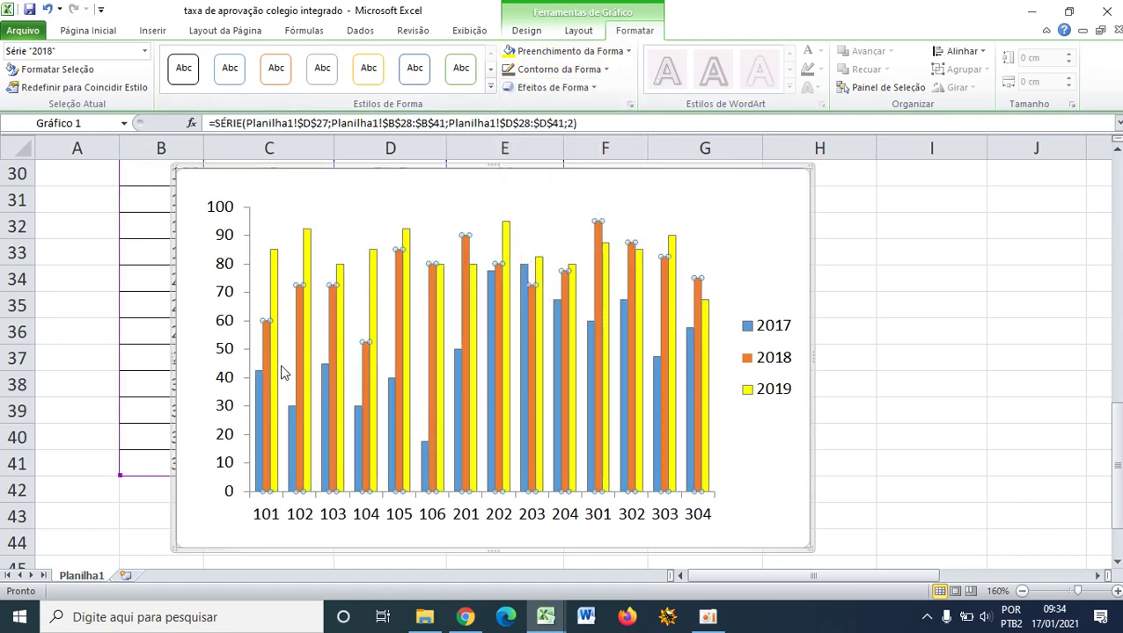
pyautogui.click(259, 394)
pyautogui.click(269, 377)
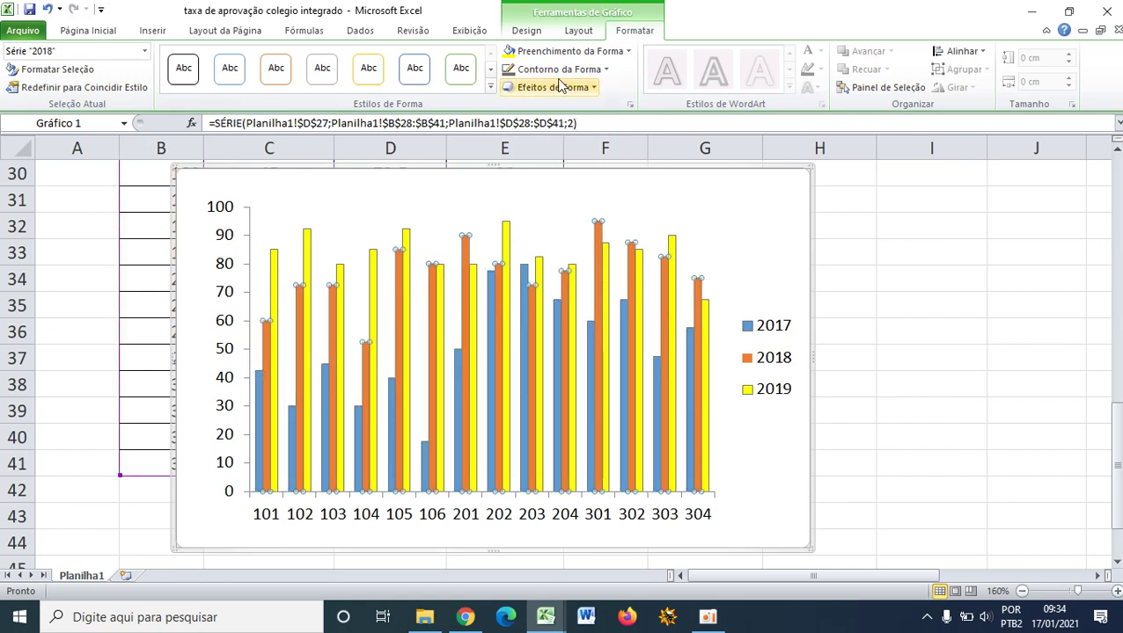
pyautogui.click(920, 359)
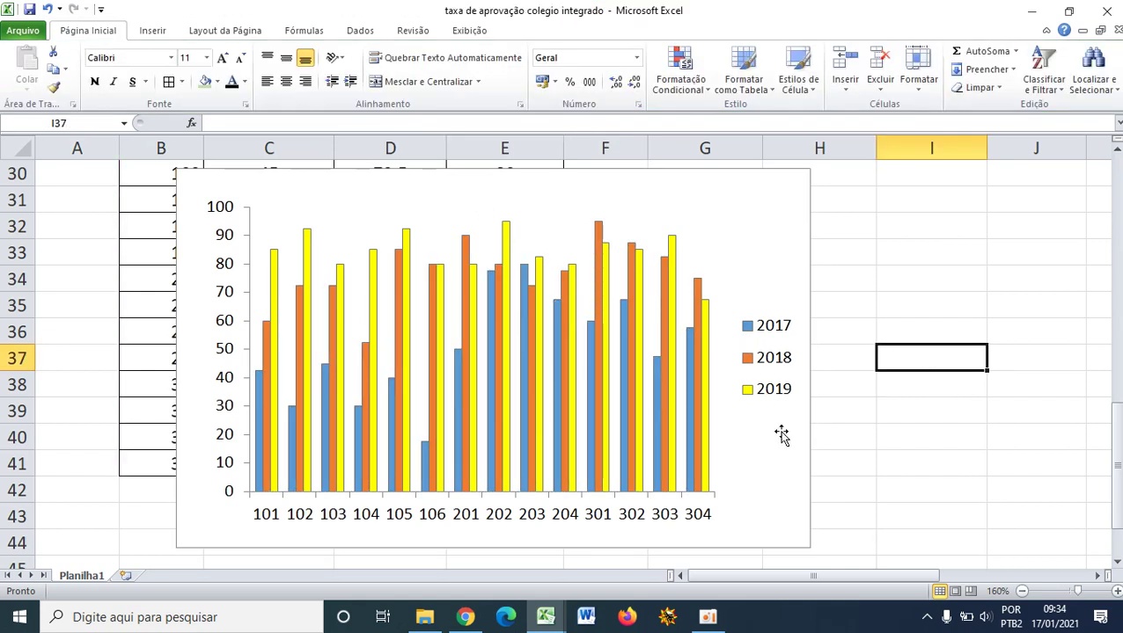
# - Widen the chart to about 13.78 cm across column H and lower the plot area's upper edge to free space above the columns
pyautogui.click(621, 280)
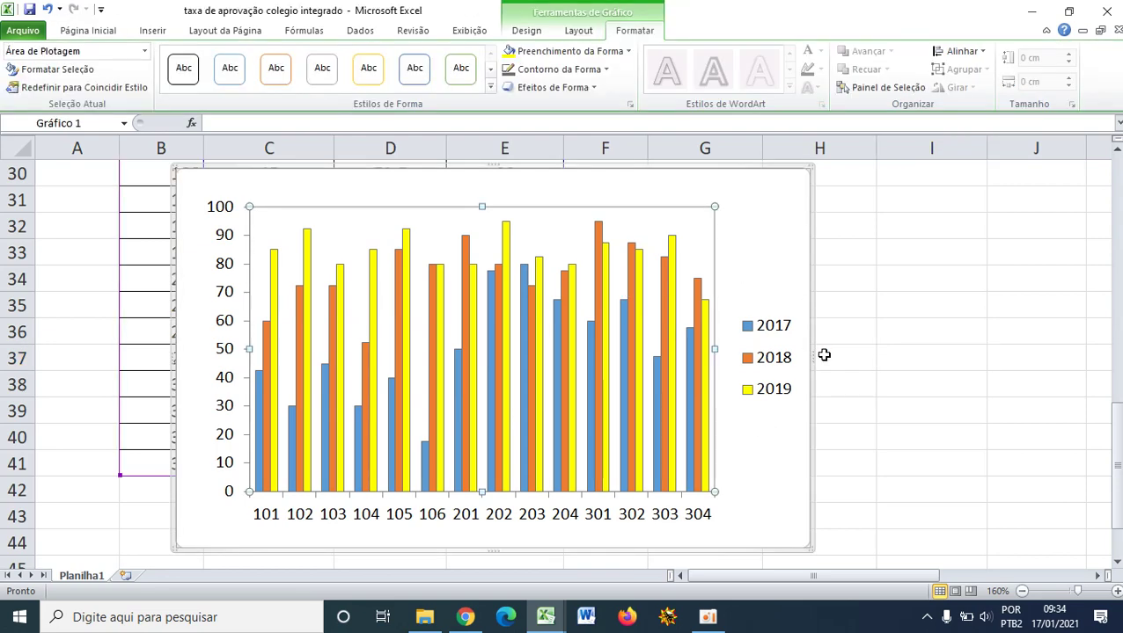
pyautogui.moveTo(809, 358); pyautogui.dragTo(866, 358)
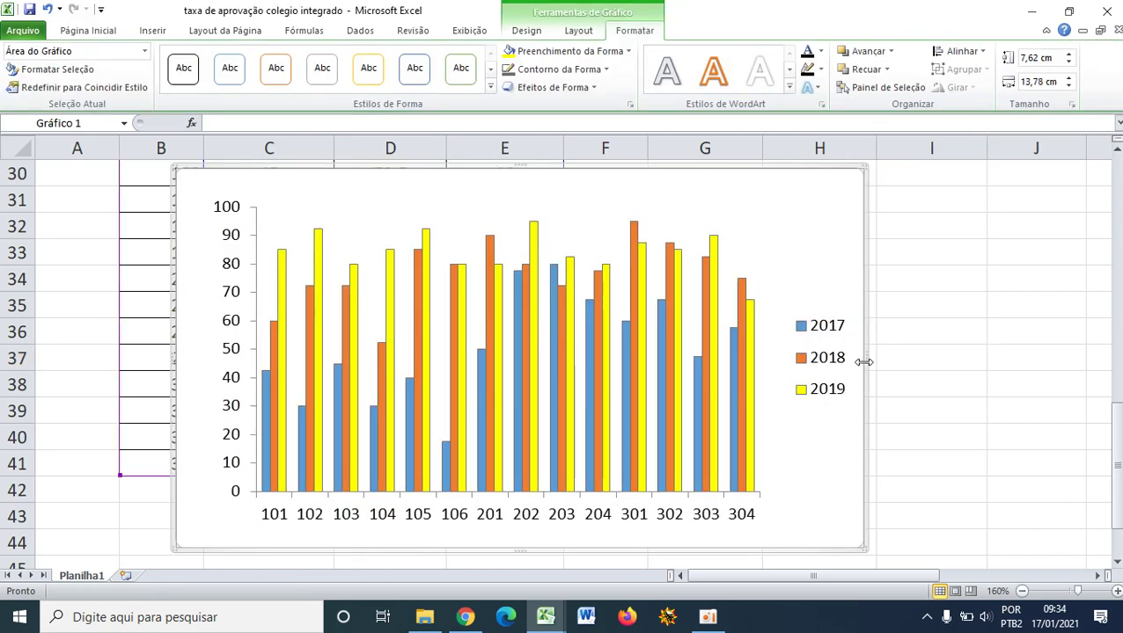
pyautogui.click(831, 380)
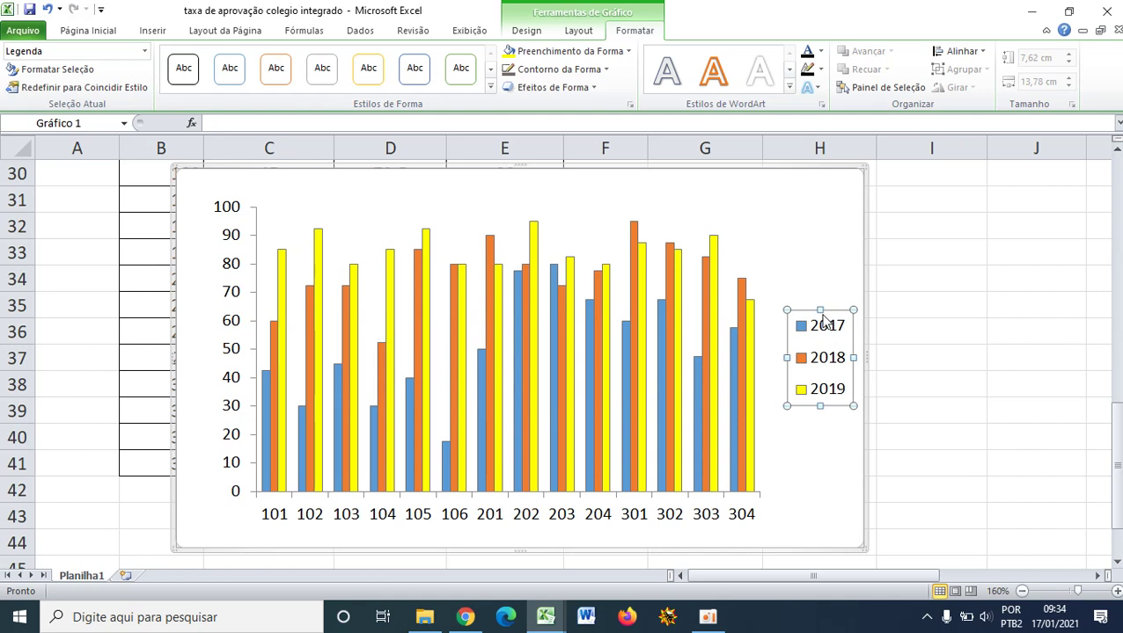
pyautogui.click(593, 205)
pyautogui.click(570, 230)
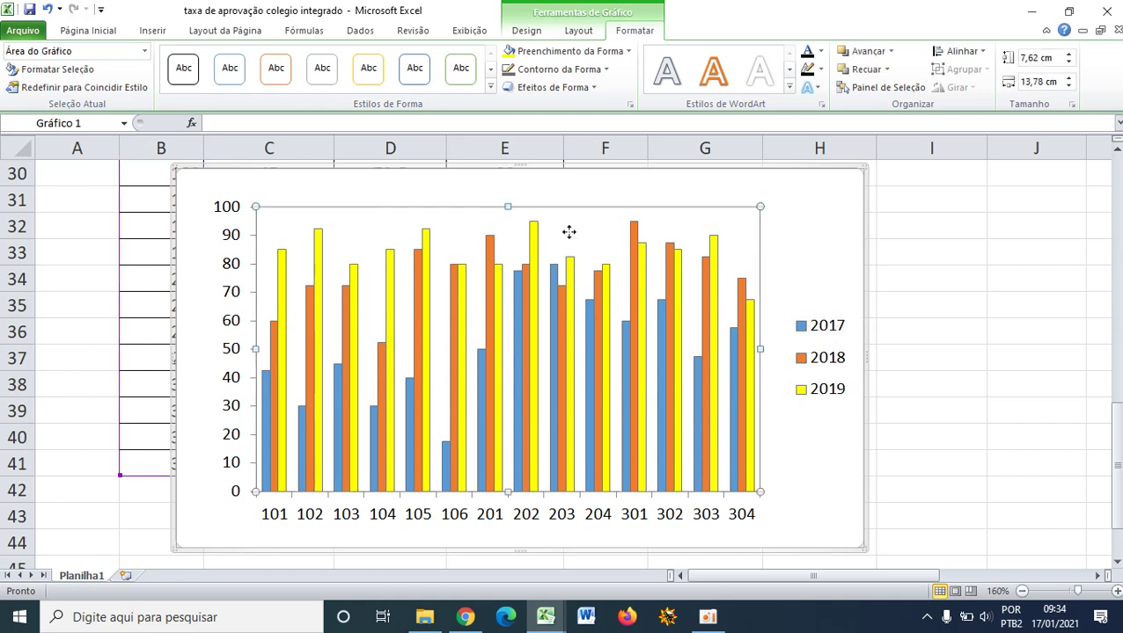
pyautogui.moveTo(509, 209); pyautogui.dragTo(509, 247)
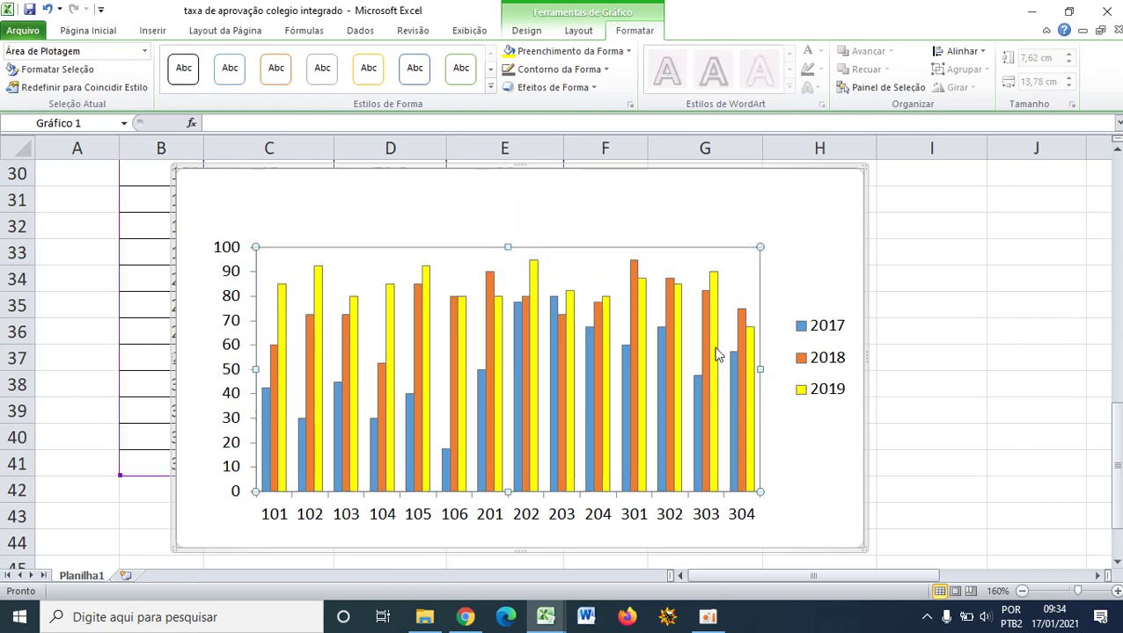
# - Move the legend above the plot area at the chart's upper right and resize it into a single low row
pyautogui.click(835, 361)
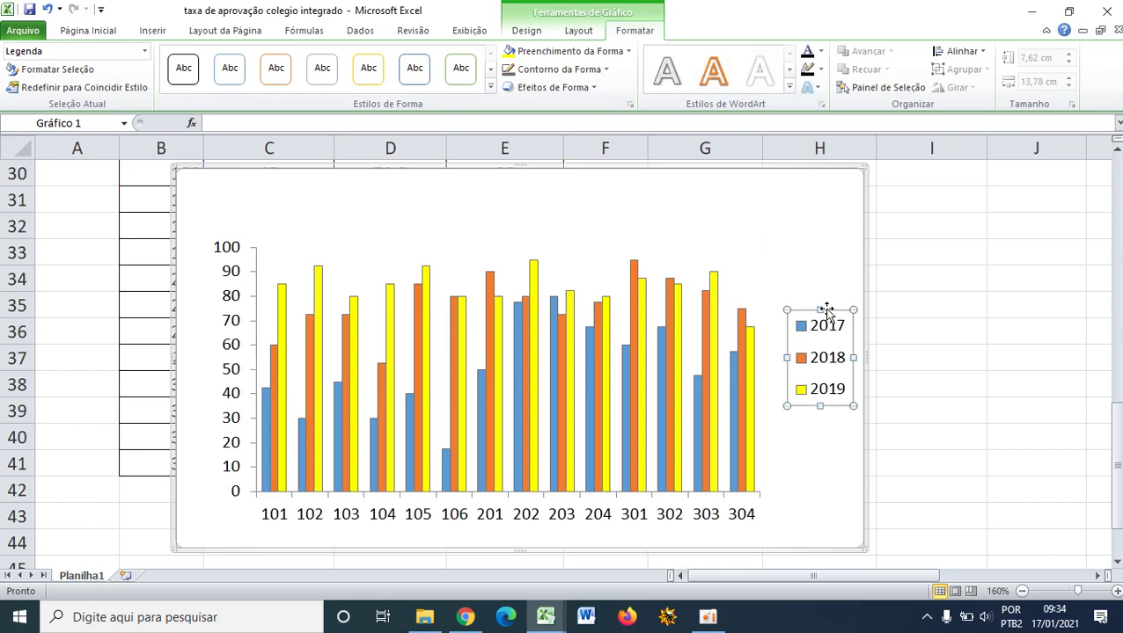
pyautogui.moveTo(827, 313); pyautogui.dragTo(694, 203)
pyautogui.moveTo(721, 253); pyautogui.dragTo(828, 248)
pyautogui.moveTo(653, 246); pyautogui.dragTo(492, 244)
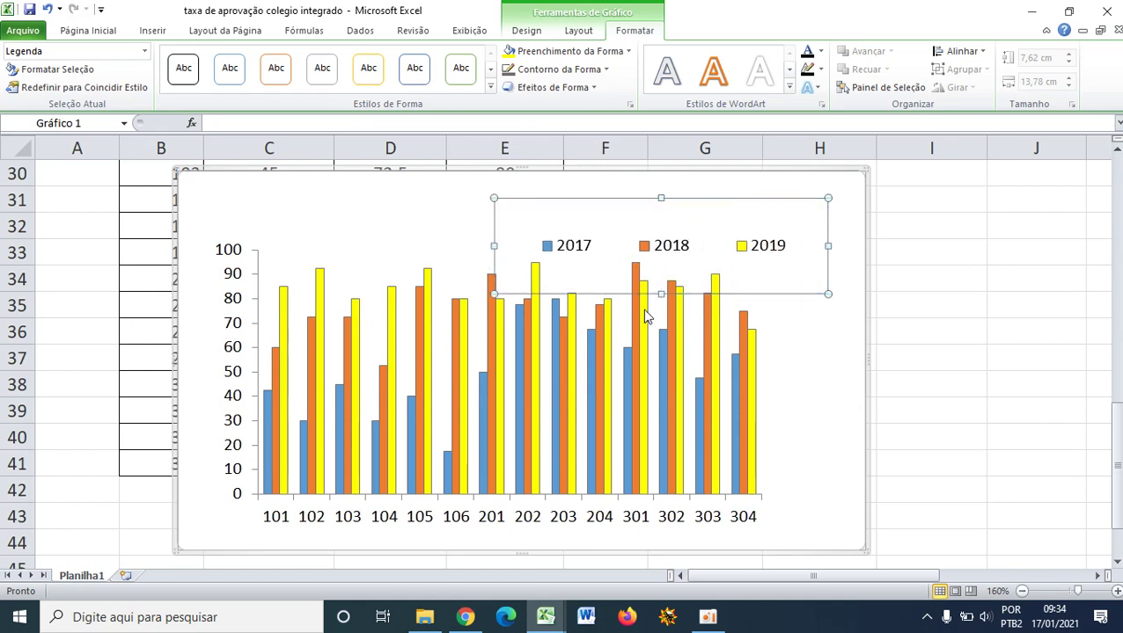
pyautogui.moveTo(661, 294); pyautogui.dragTo(662, 223)
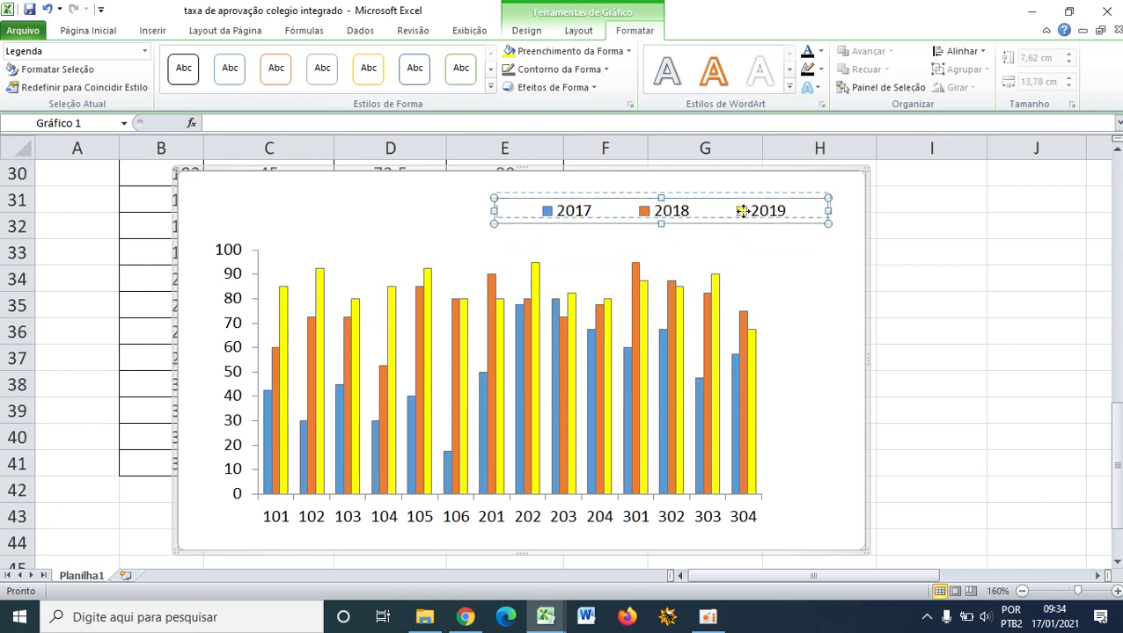
pyautogui.moveTo(743, 211); pyautogui.dragTo(750, 199)
# - Widen the plot area to near the chart's right edge and raise its upper edge to just below the legend
pyautogui.click(746, 301)
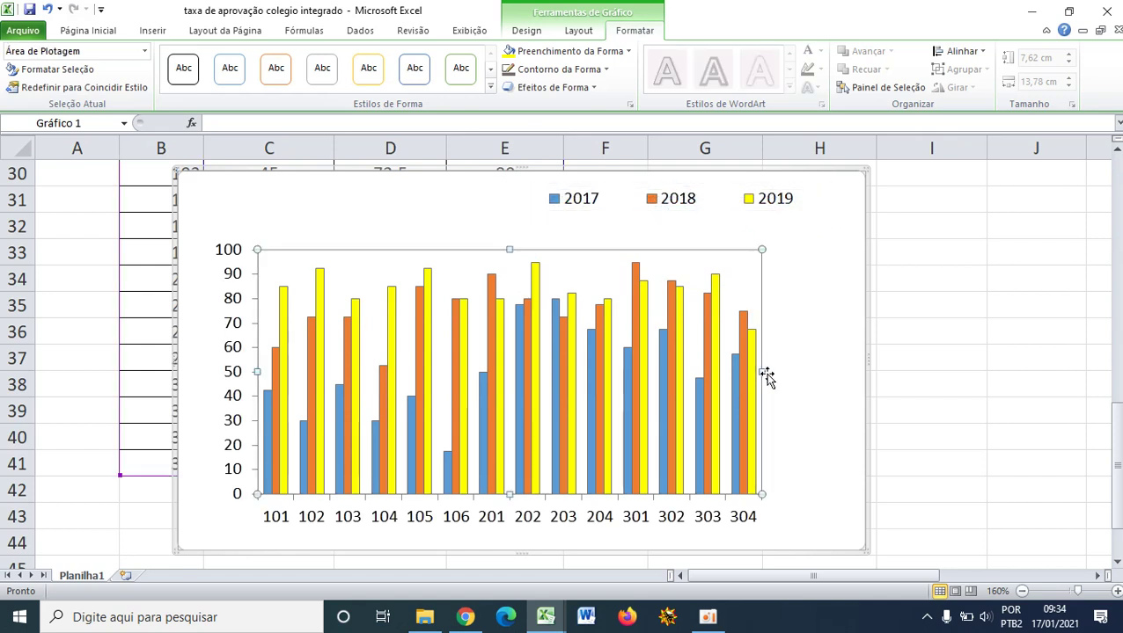
pyautogui.moveTo(762, 371); pyautogui.dragTo(834, 372)
pyautogui.click(899, 393)
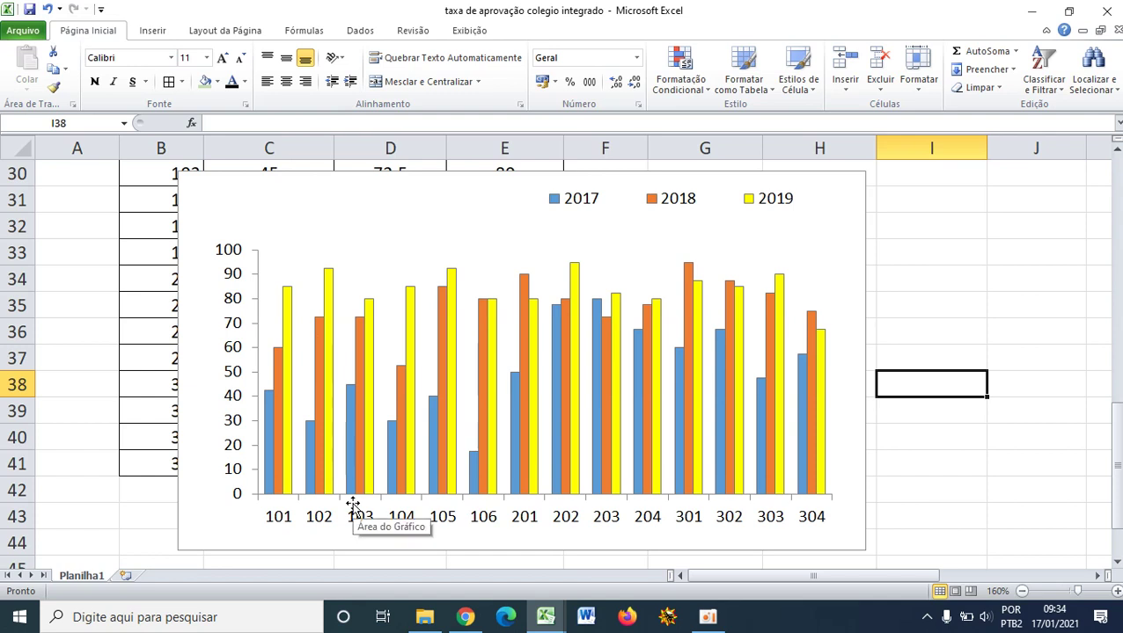
pyautogui.click(263, 222)
pyautogui.click(321, 265)
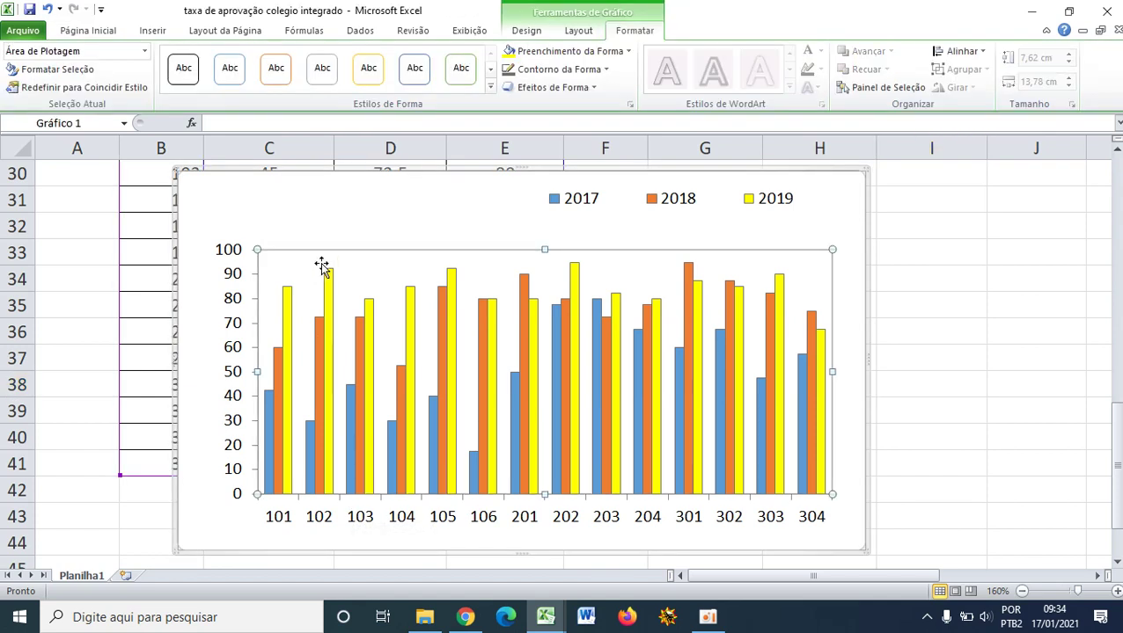
pyautogui.moveTo(545, 250); pyautogui.dragTo(544, 227)
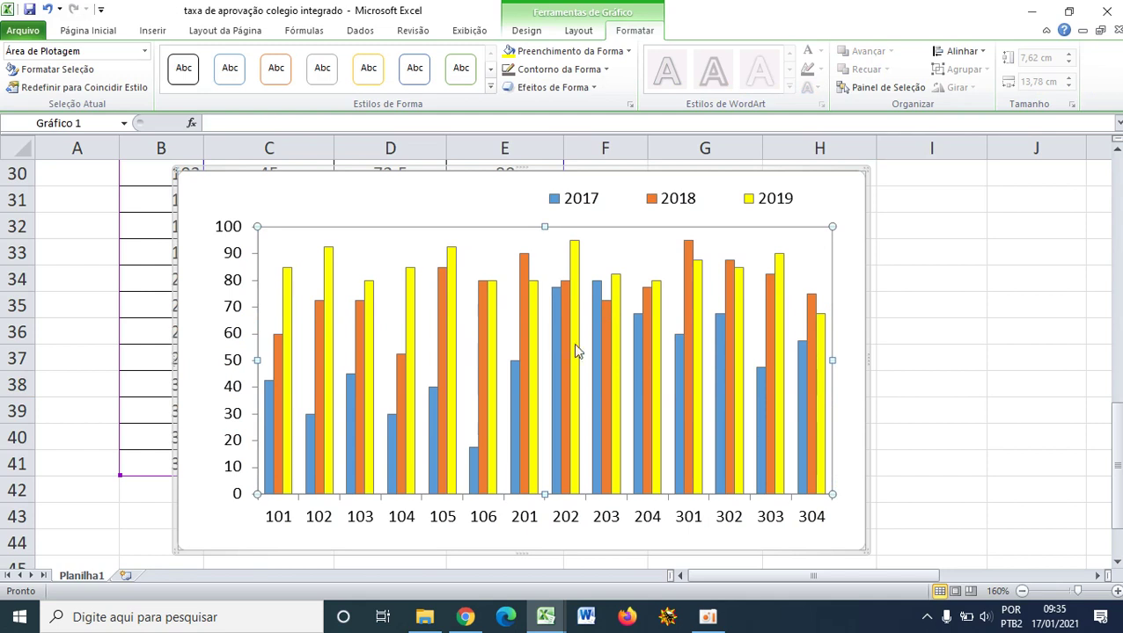
pyautogui.click(735, 382)
pyautogui.click(950, 411)
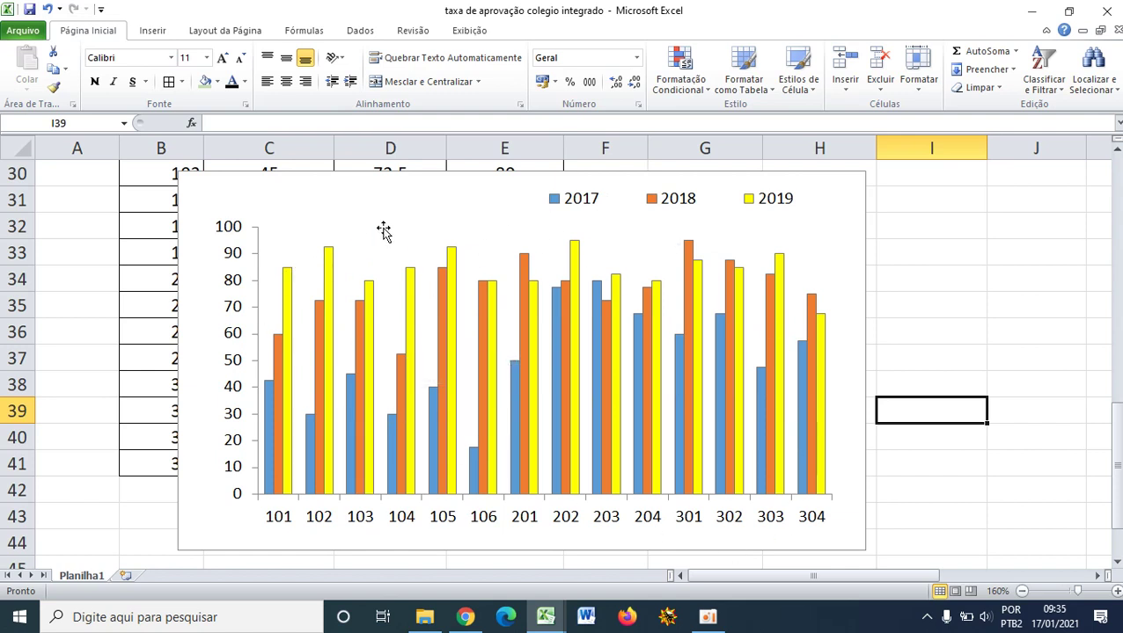
pyautogui.click(812, 251)
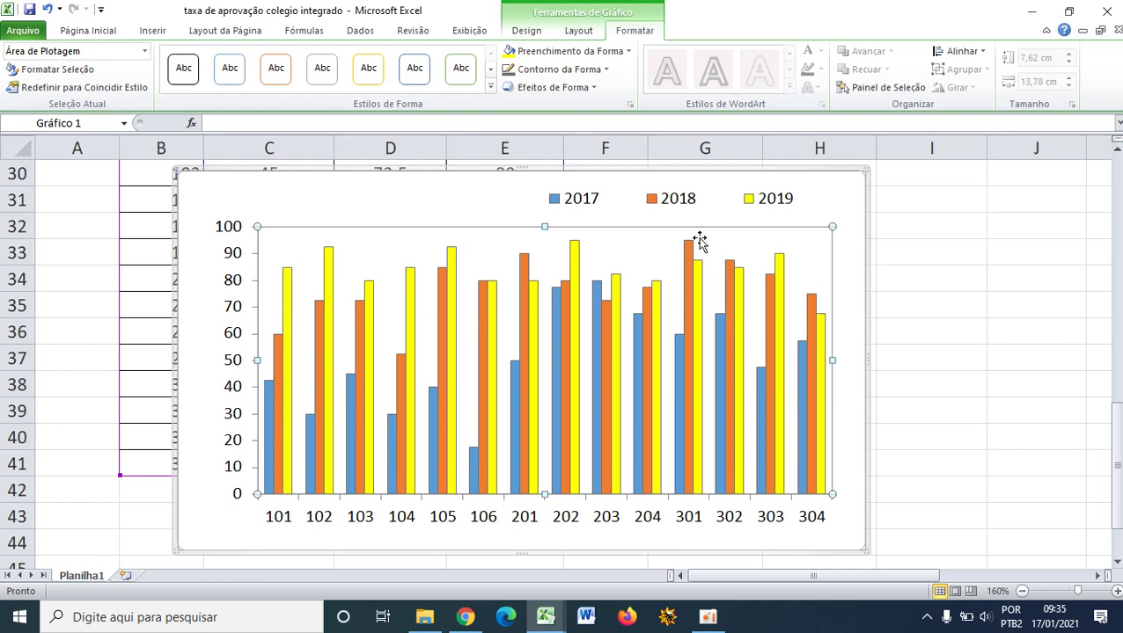
# - Add a centered overlay title to the chart
pyautogui.click(451, 211)
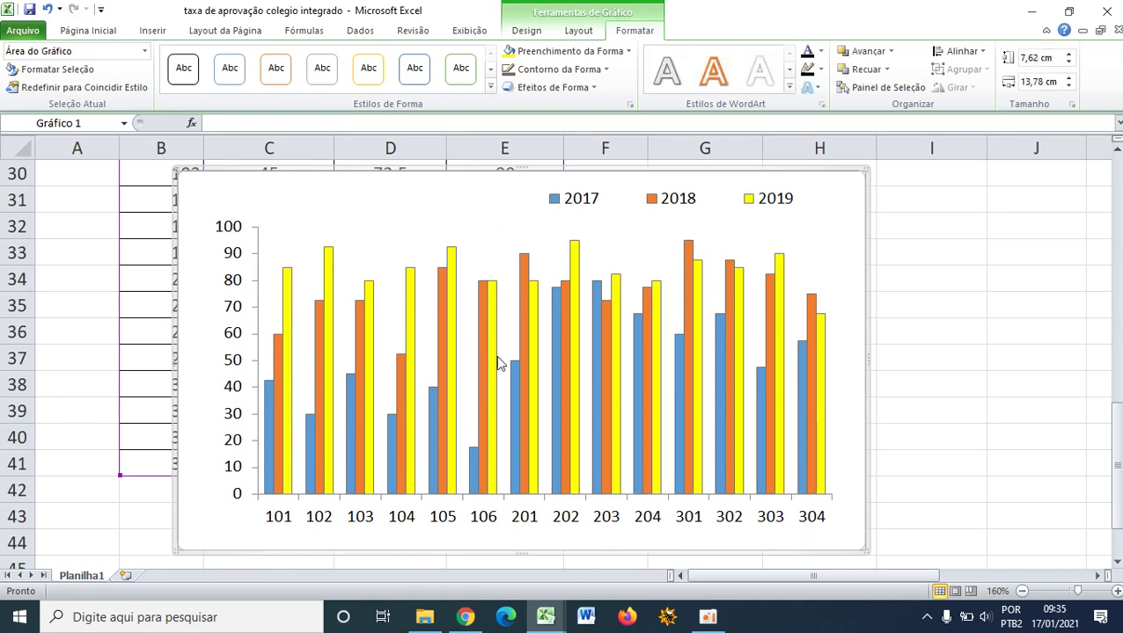
pyautogui.click(578, 31)
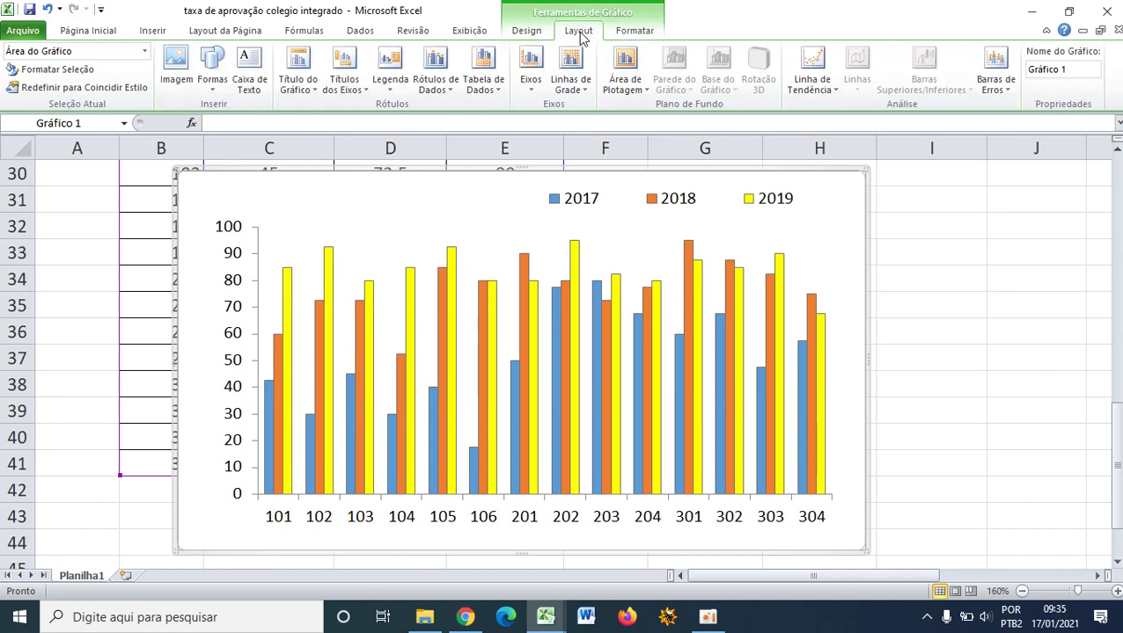
pyautogui.click(299, 80)
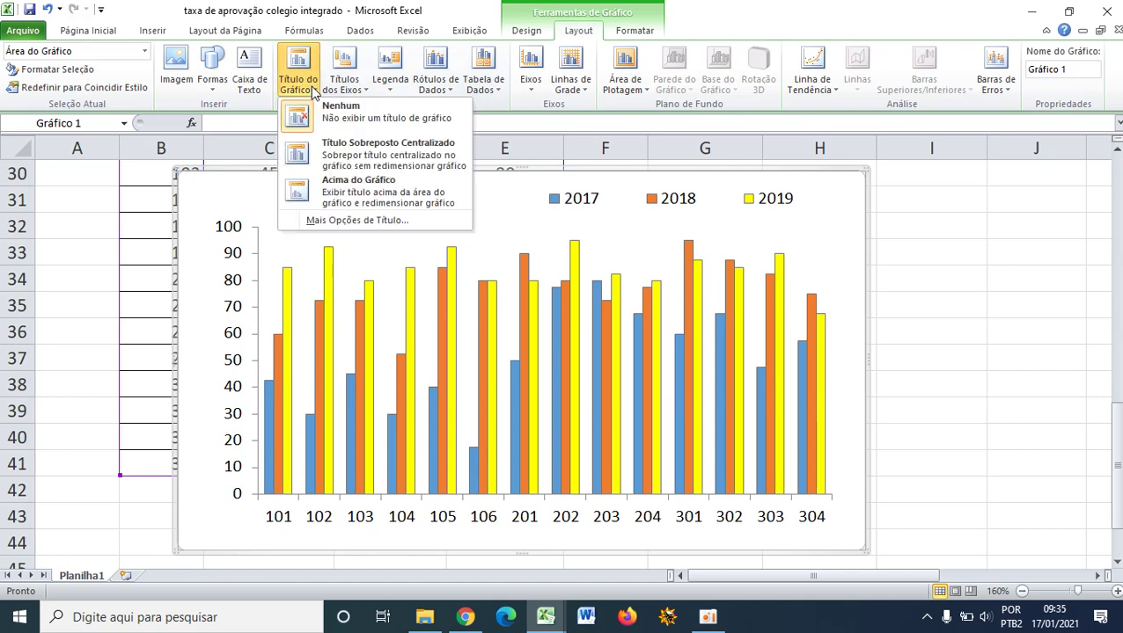
pyautogui.click(351, 159)
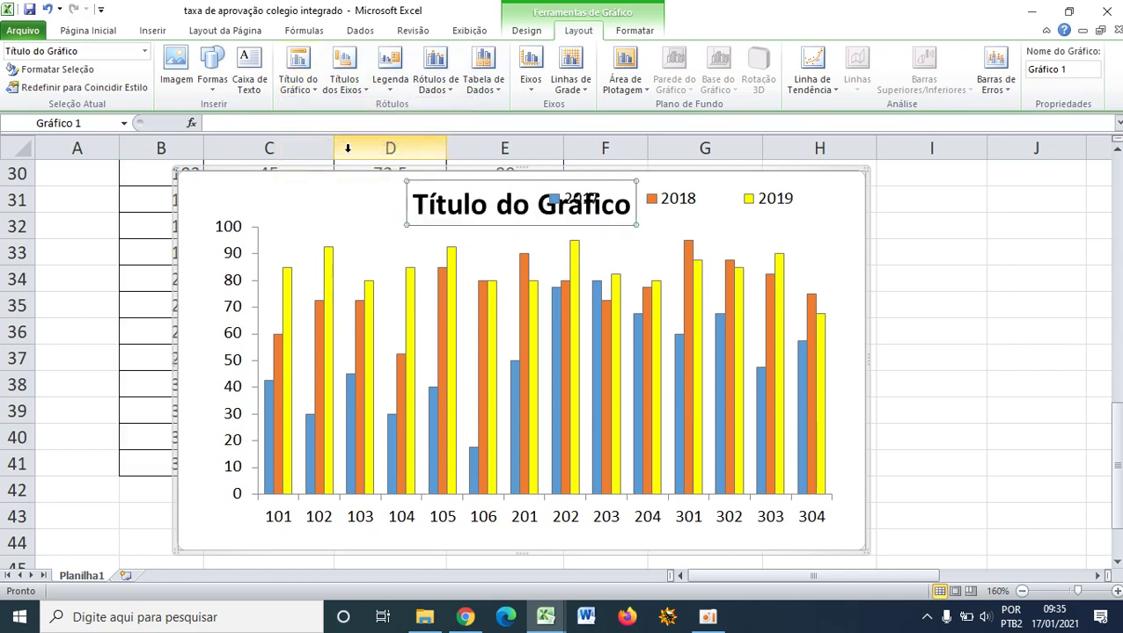
# - Move the legend below the columns and raise the plot area's lower edge so the class labels clear it
pyautogui.click(710, 201)
pyautogui.moveTo(748, 212); pyautogui.dragTo(630, 539)
pyautogui.click(596, 483)
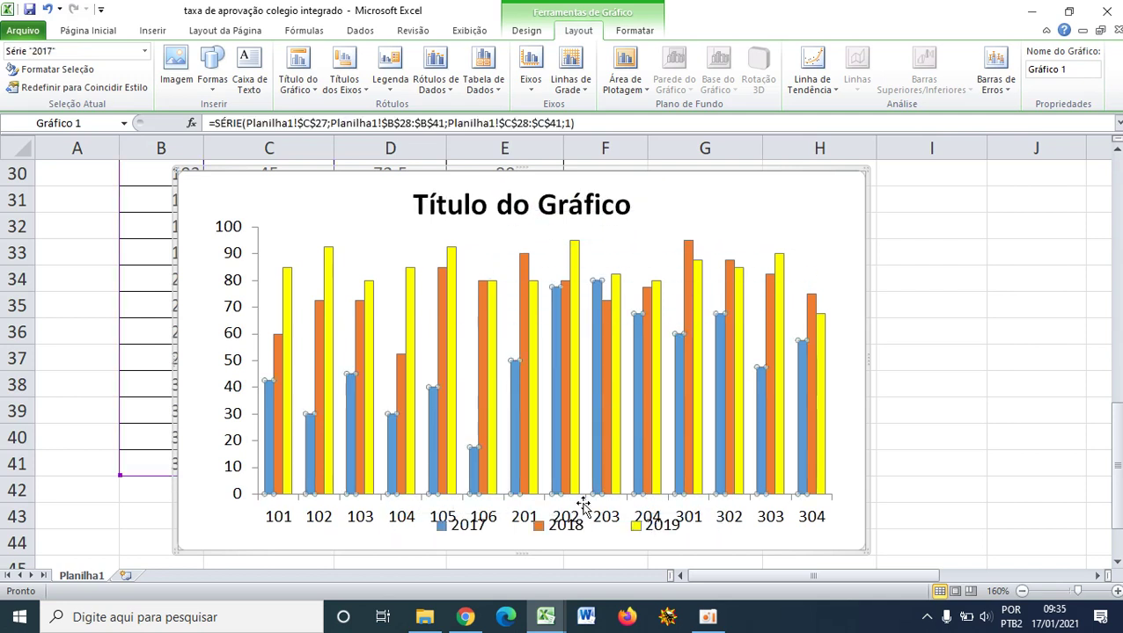
pyautogui.click(608, 507)
pyautogui.click(825, 478)
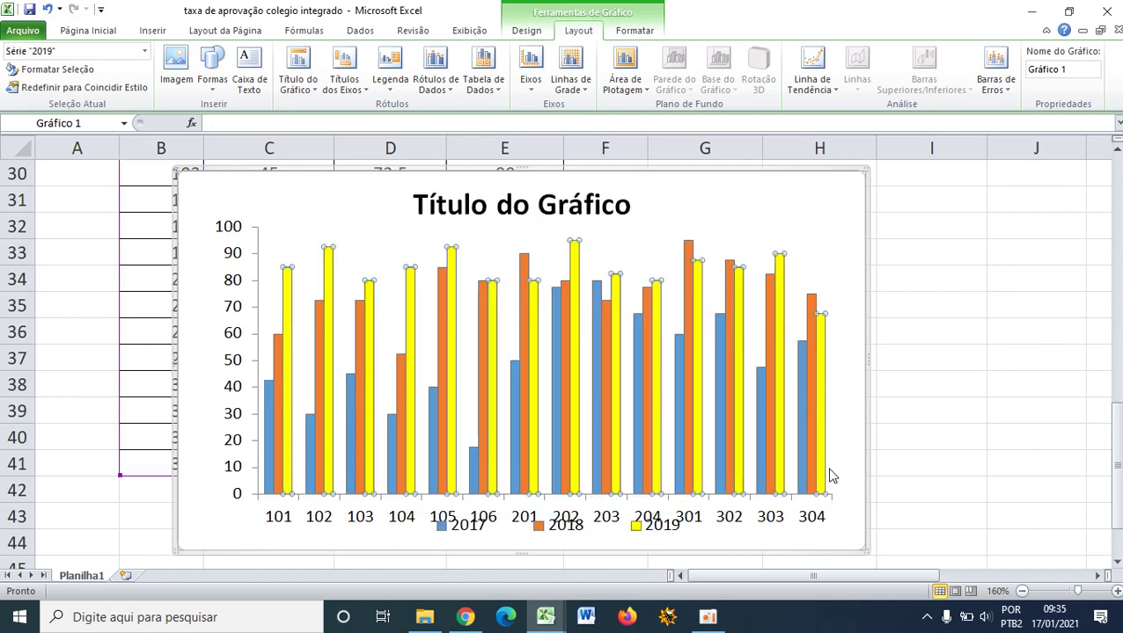
pyautogui.click(842, 448)
pyautogui.click(814, 252)
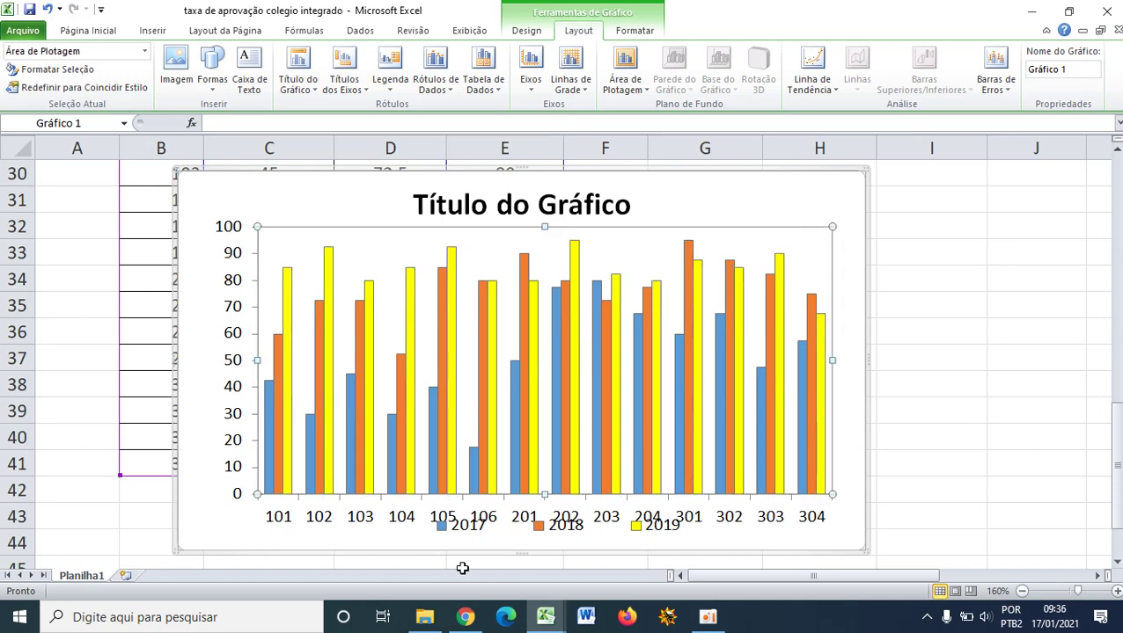
pyautogui.moveTo(543, 491); pyautogui.dragTo(544, 468)
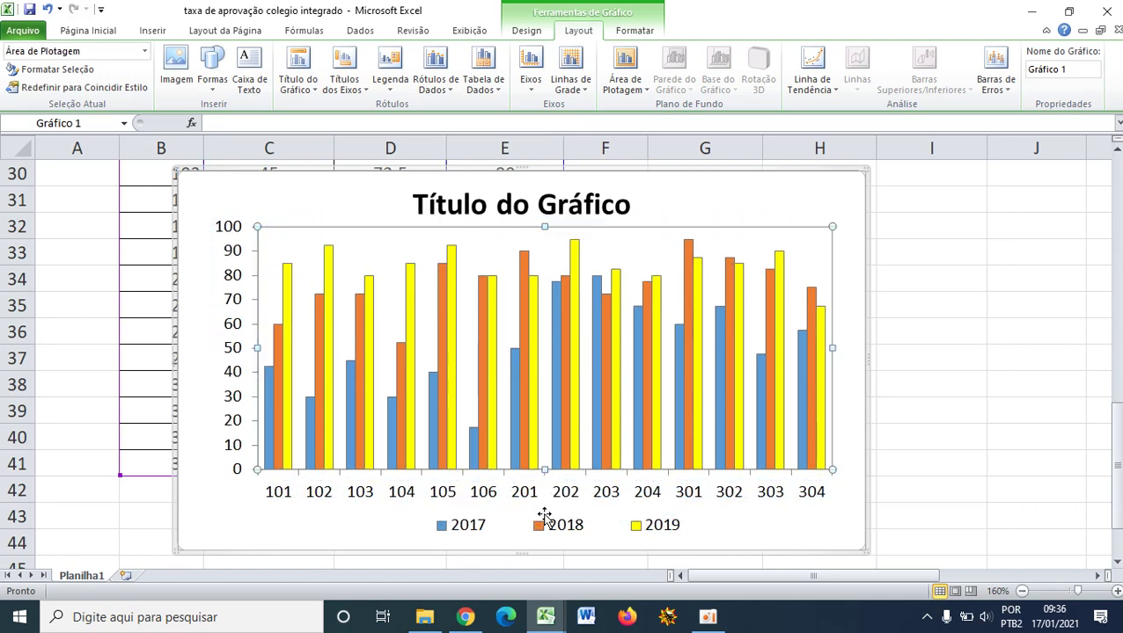
# - Place the legend as a narrowed single row beside the title at the chart's upper right and extend the plot area's lower edge downward
pyautogui.click(554, 539)
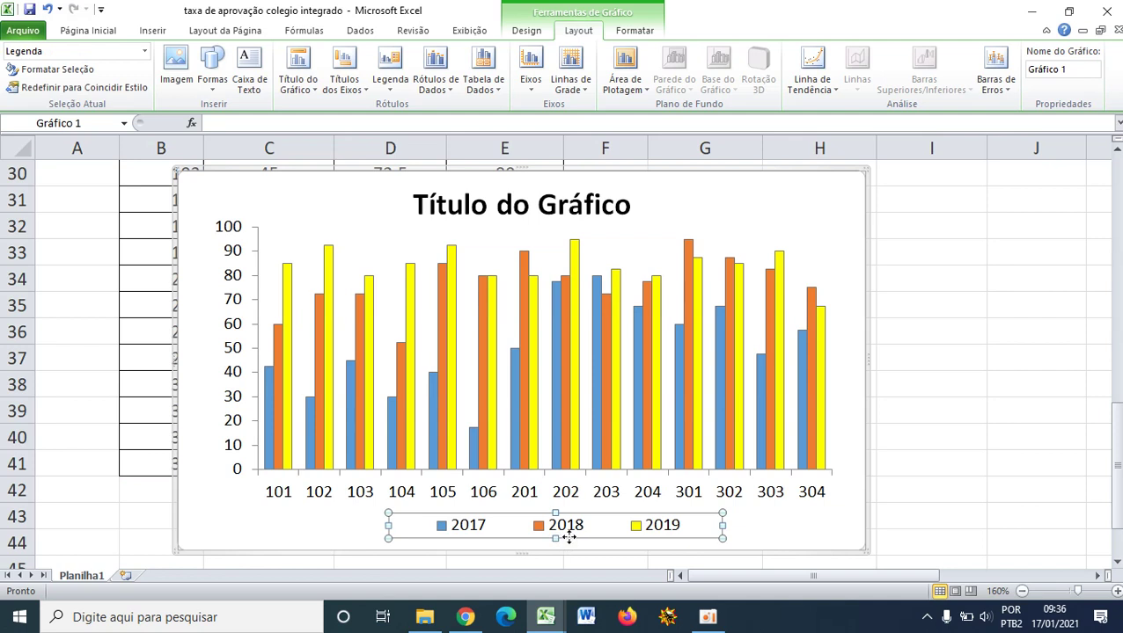
pyautogui.moveTo(554, 547); pyautogui.dragTo(713, 209)
pyautogui.moveTo(547, 201); pyautogui.dragTo(666, 199)
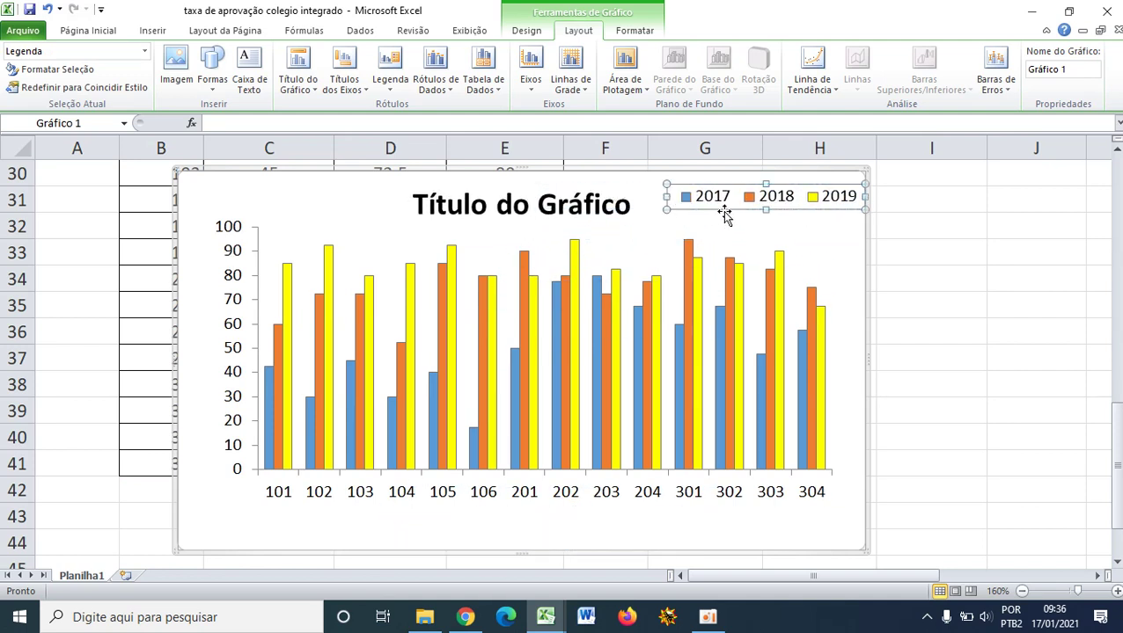
pyautogui.click(547, 251)
pyautogui.moveTo(544, 471); pyautogui.dragTo(545, 488)
# - Replace the chart title's placeholder text with "Taxa de Aprovação do Colegio Integrado"
pyautogui.click(526, 206)
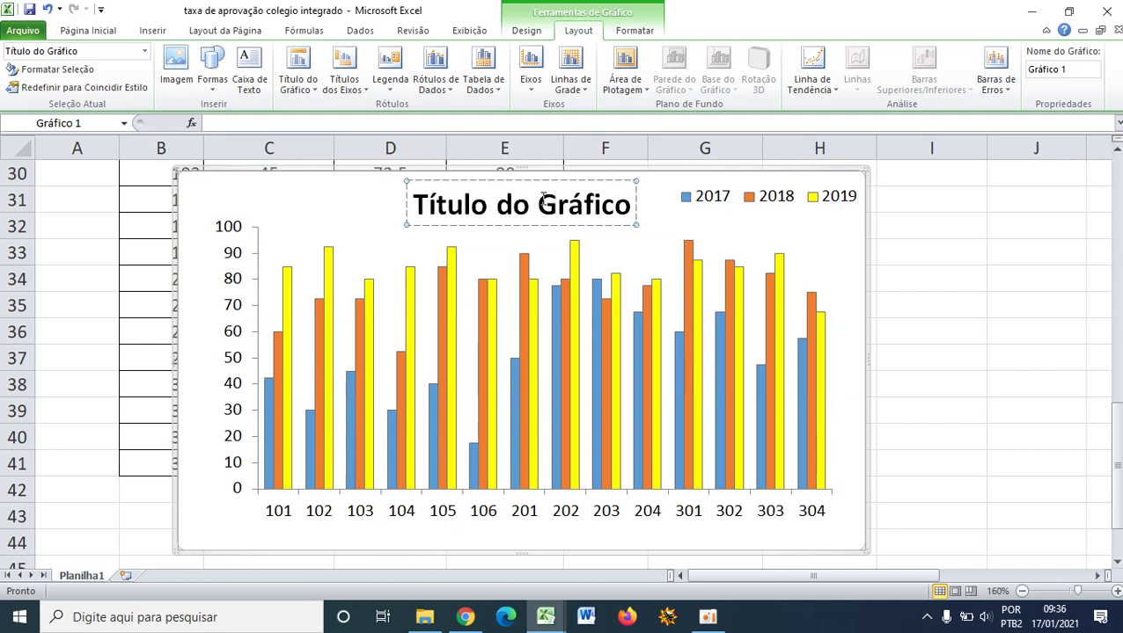
pyautogui.press('Delete')
pyautogui.press('Delete')
pyautogui.press('Delete')
pyautogui.press('Delete')
pyautogui.press('Delete')
pyautogui.press('Delete')
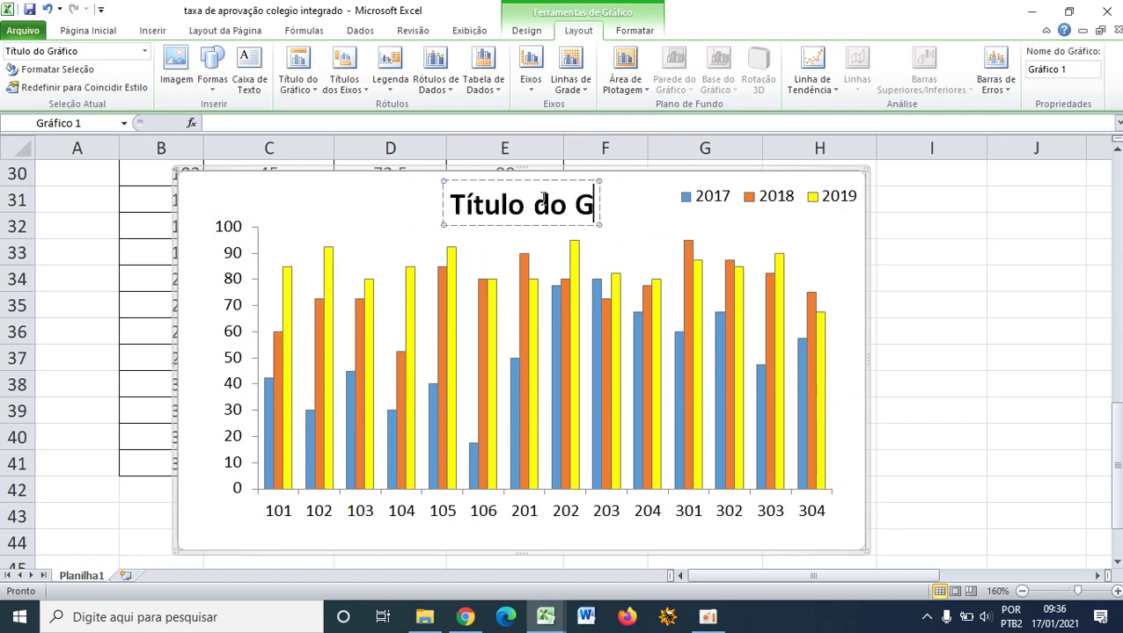
pyautogui.press('BackSpace')
pyautogui.press('BackSpace')
pyautogui.press('BackSpace')
pyautogui.press('BackSpace')
pyautogui.press('BackSpace')
pyautogui.press('BackSpace')
pyautogui.press('BackSpace')
pyautogui.press('BackSpace')
pyautogui.press('BackSpace')
pyautogui.press('BackSpace')
pyautogui.press('BackSpace')
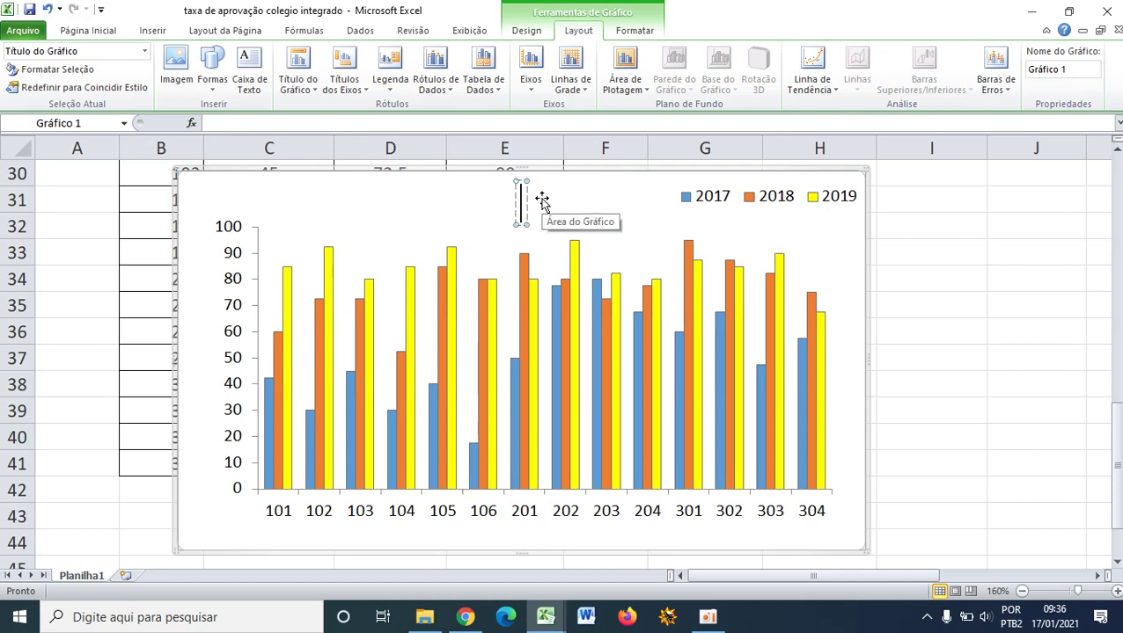
pyautogui.write('Taxa')
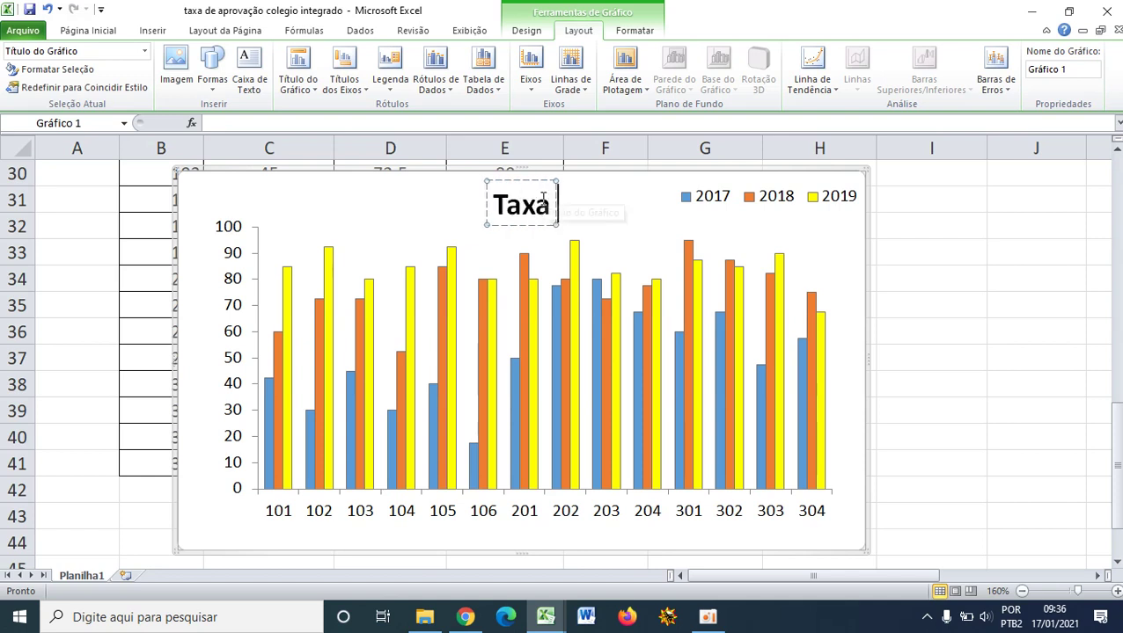
pyautogui.write(' de Ap')
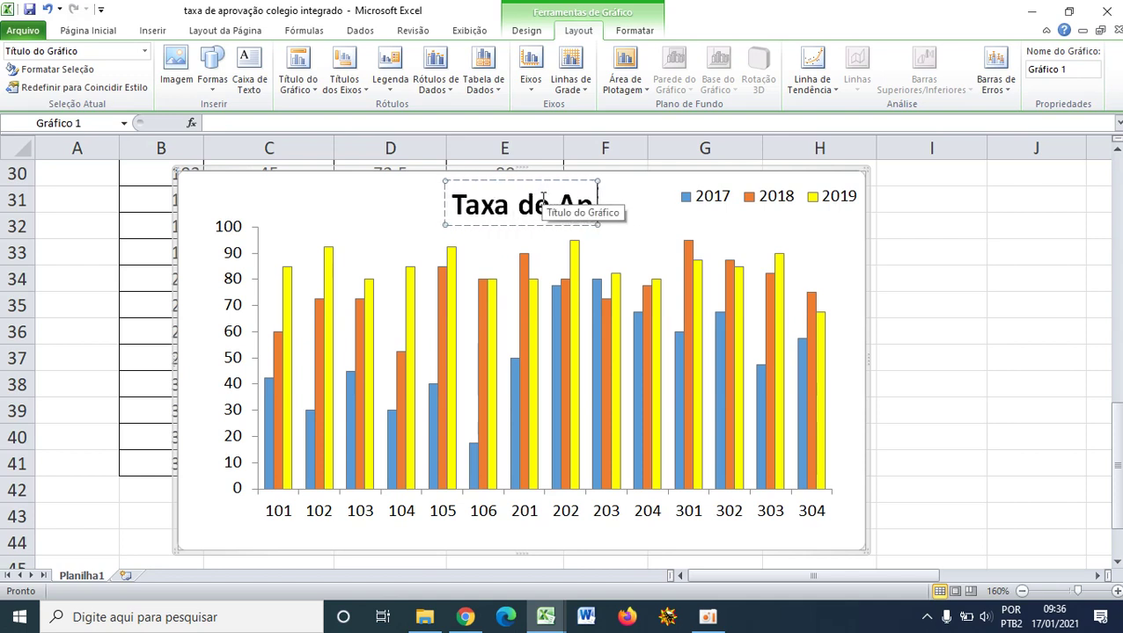
pyautogui.write('rovação')
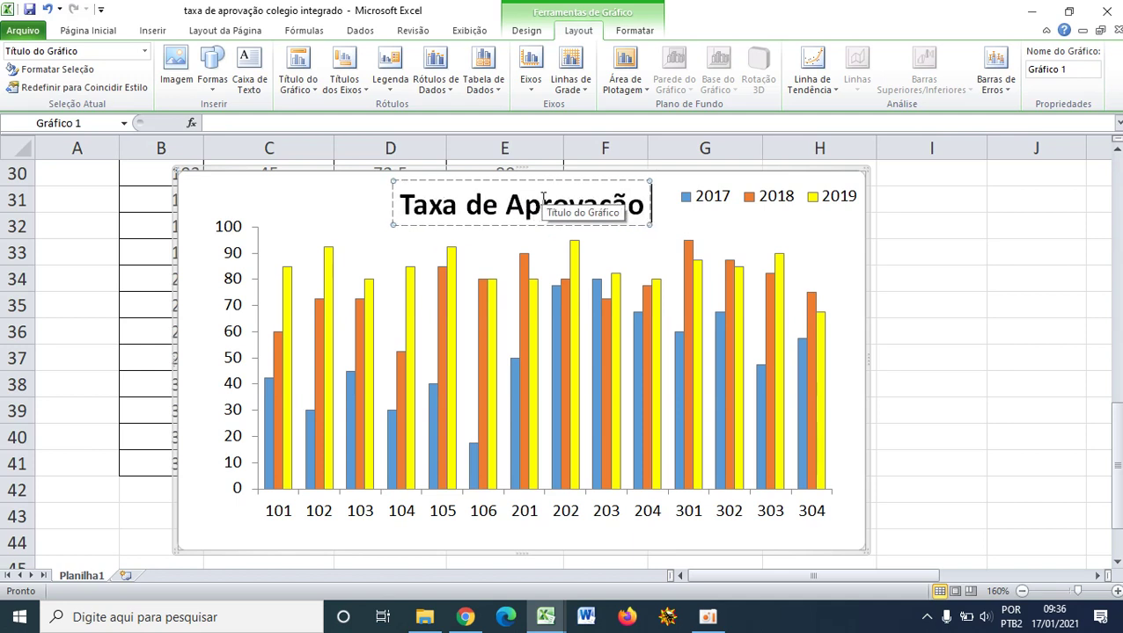
pyautogui.write(' d')
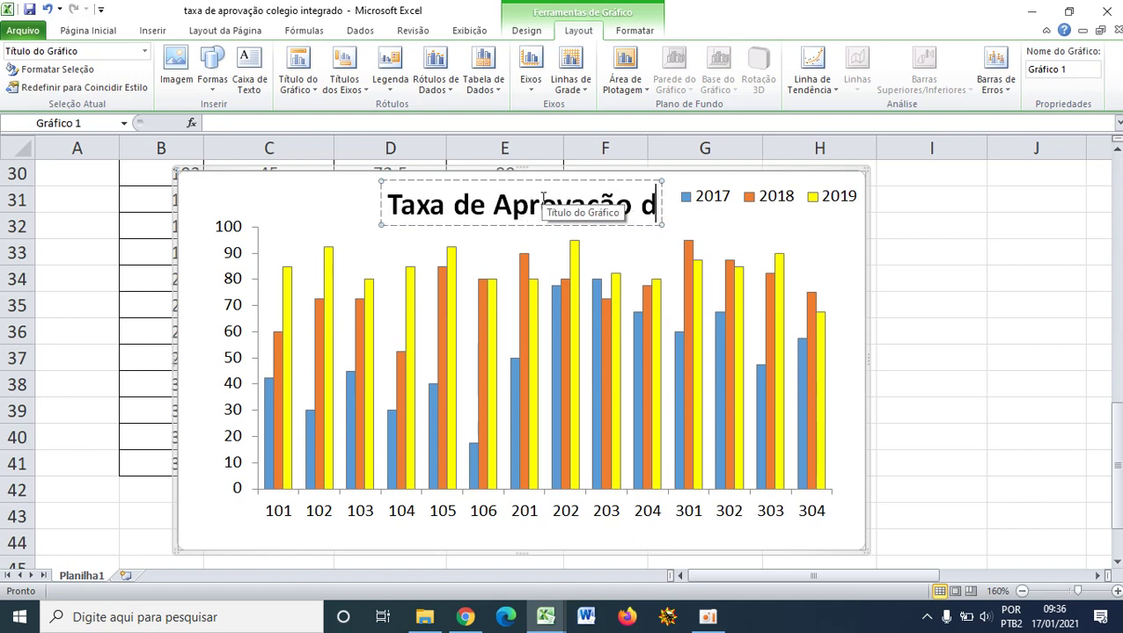
pyautogui.write('o')
pyautogui.write(' Co')
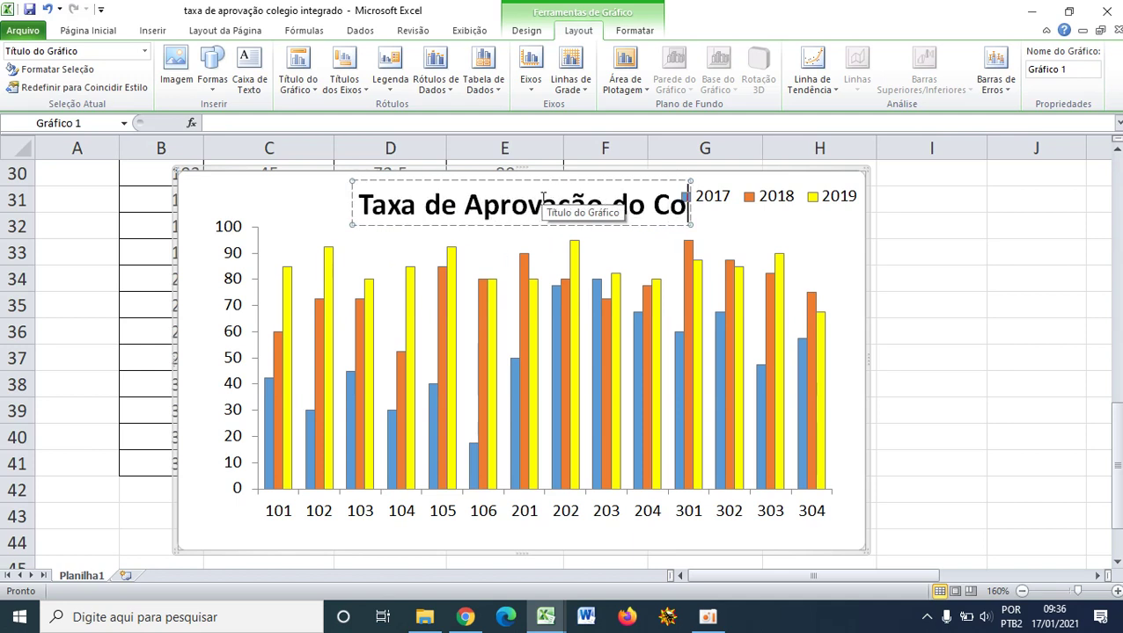
pyautogui.write('legio Int')
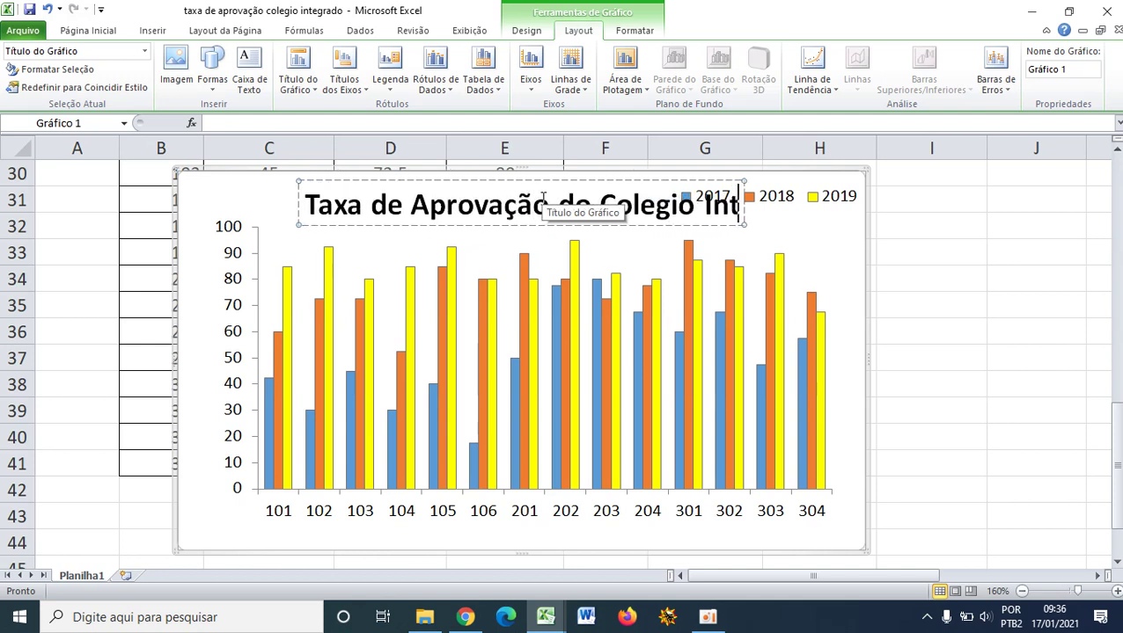
pyautogui.write('egrado')
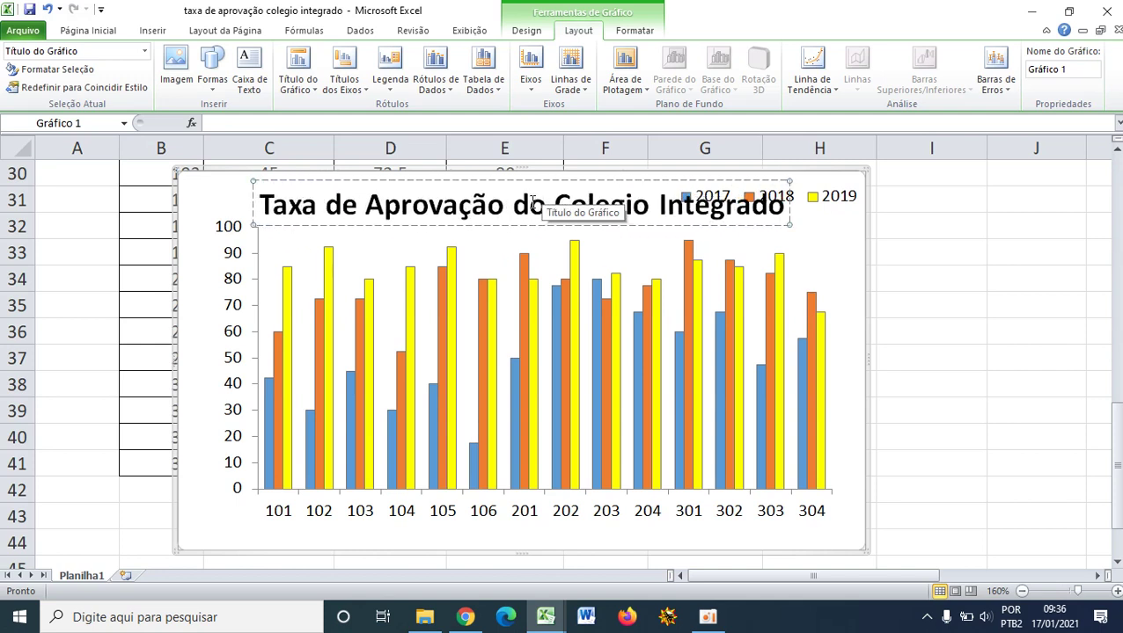
# - Set the chart title's font size to 12
pyautogui.click(626, 227)
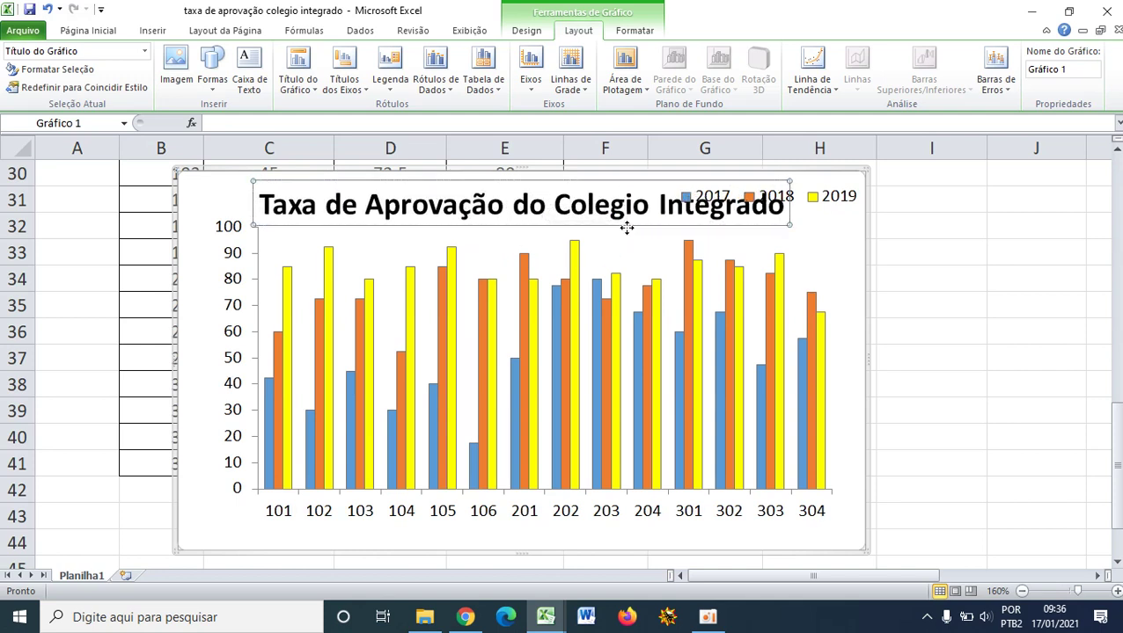
pyautogui.click(88, 30)
pyautogui.click(207, 57)
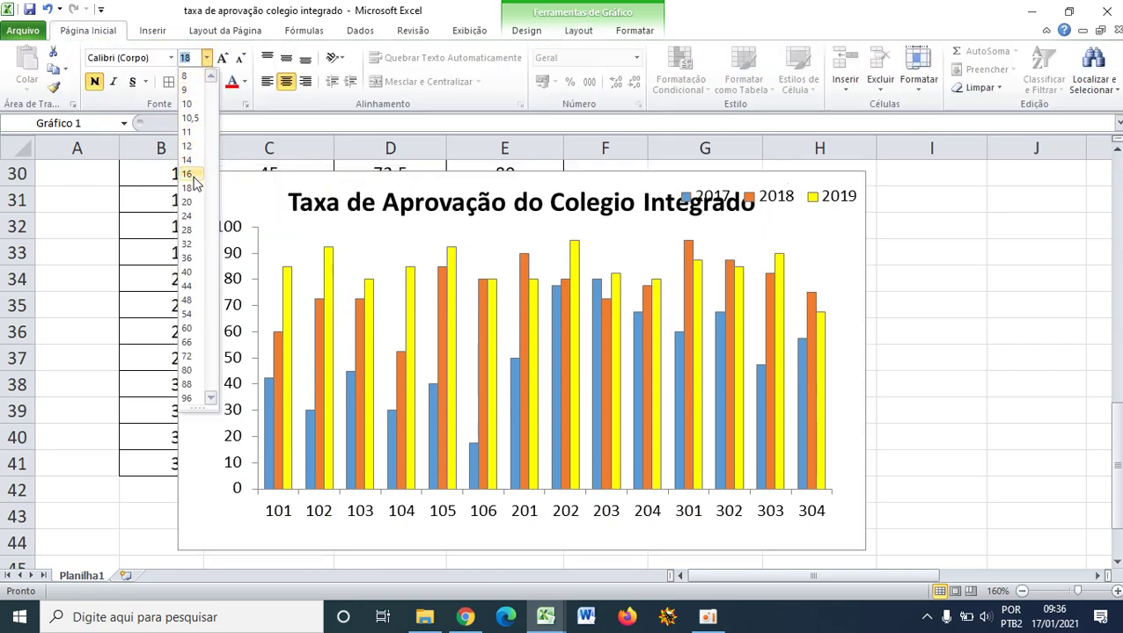
pyautogui.click(186, 174)
pyautogui.click(206, 58)
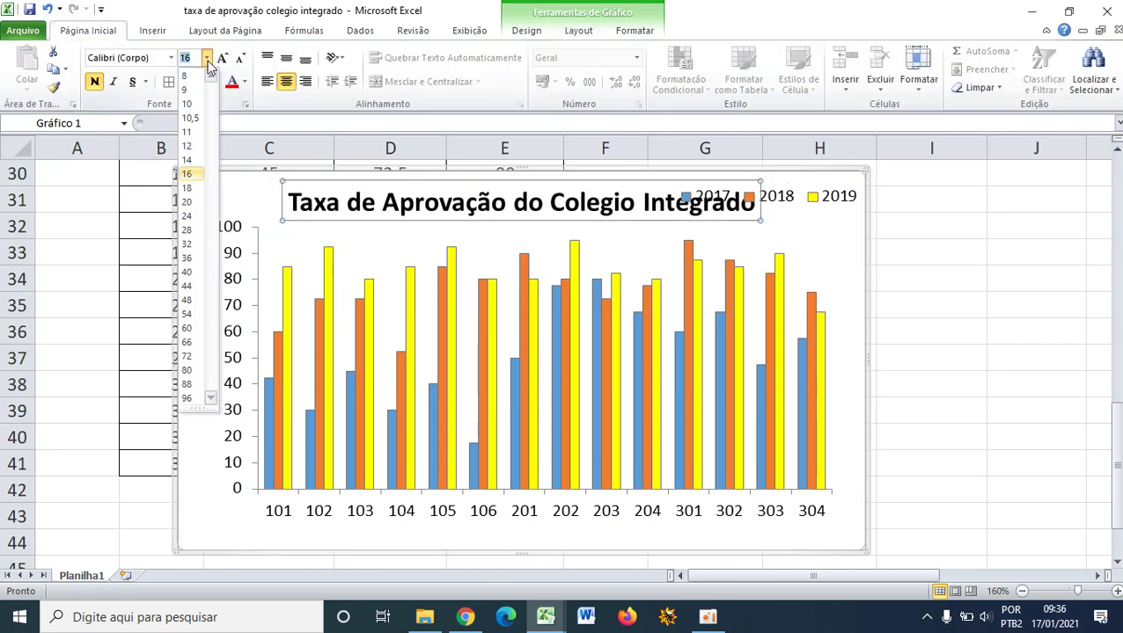
pyautogui.click(187, 148)
# - Resize the legend into a narrow vertical stack of three entries and place it in the chart's upper right corner
pyautogui.click(771, 210)
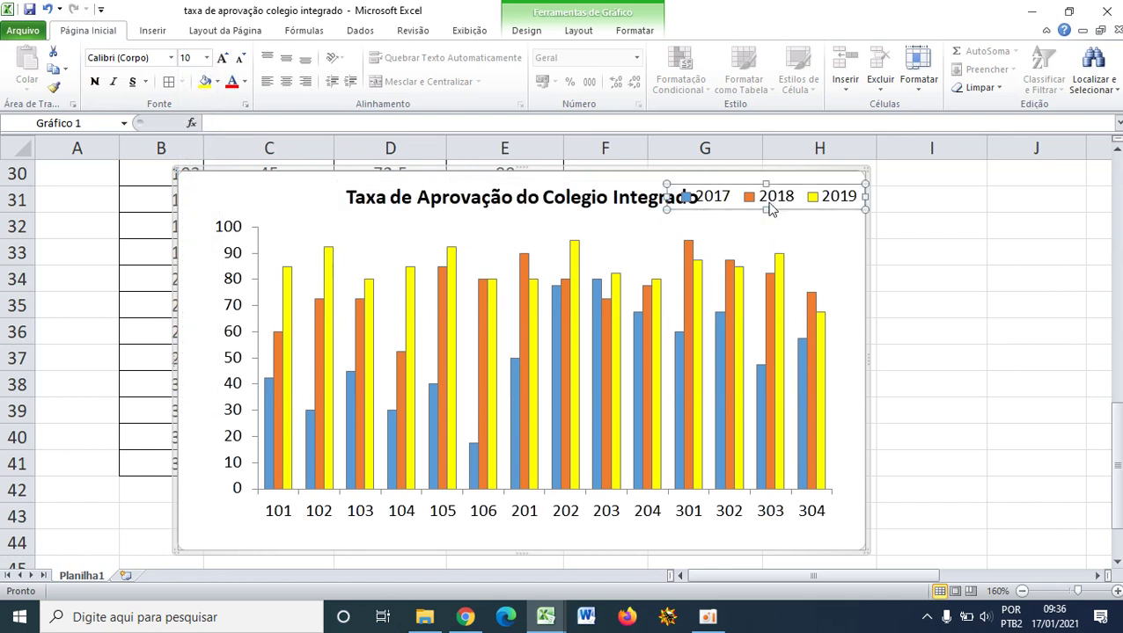
pyautogui.moveTo(660, 198); pyautogui.dragTo(799, 251)
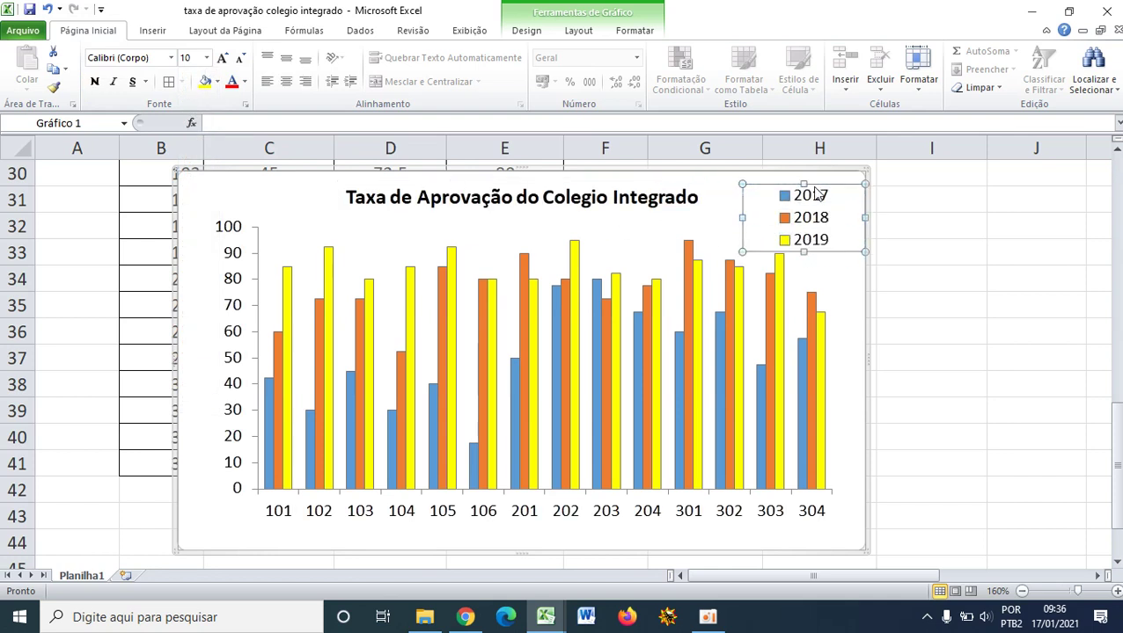
pyautogui.click(819, 193)
pyautogui.click(843, 212)
pyautogui.moveTo(751, 220); pyautogui.dragTo(776, 220)
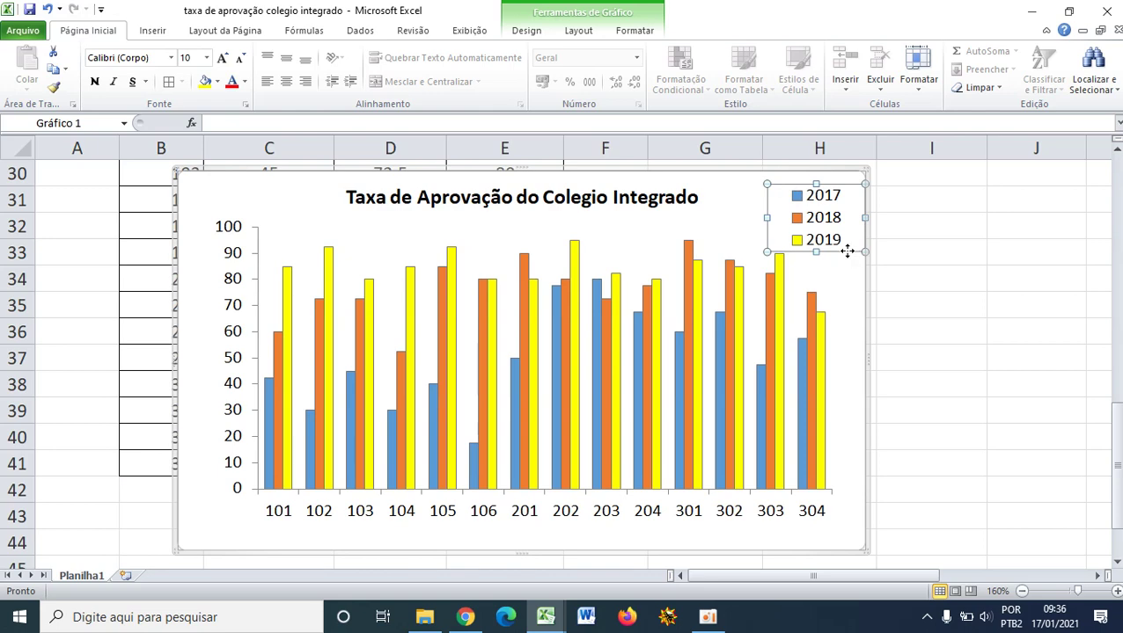
pyautogui.moveTo(828, 240); pyautogui.dragTo(827, 238)
pyautogui.click(828, 252)
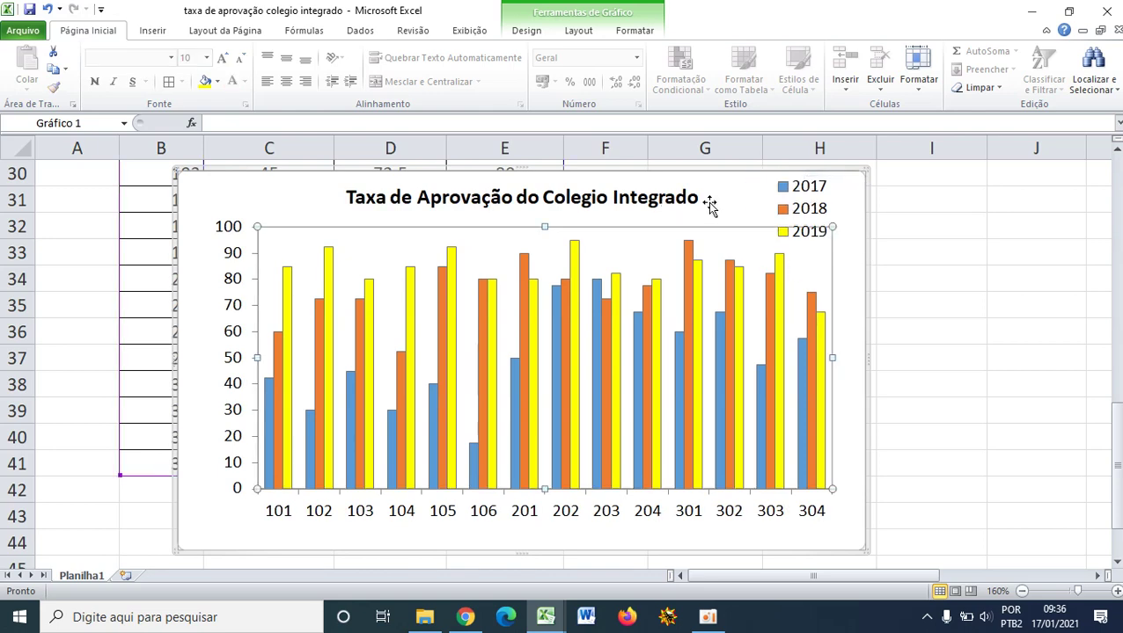
# - Nudge the whole chart slightly upward and shift the plot area a little down within it
pyautogui.click(659, 204)
pyautogui.moveTo(220, 364); pyautogui.dragTo(220, 358)
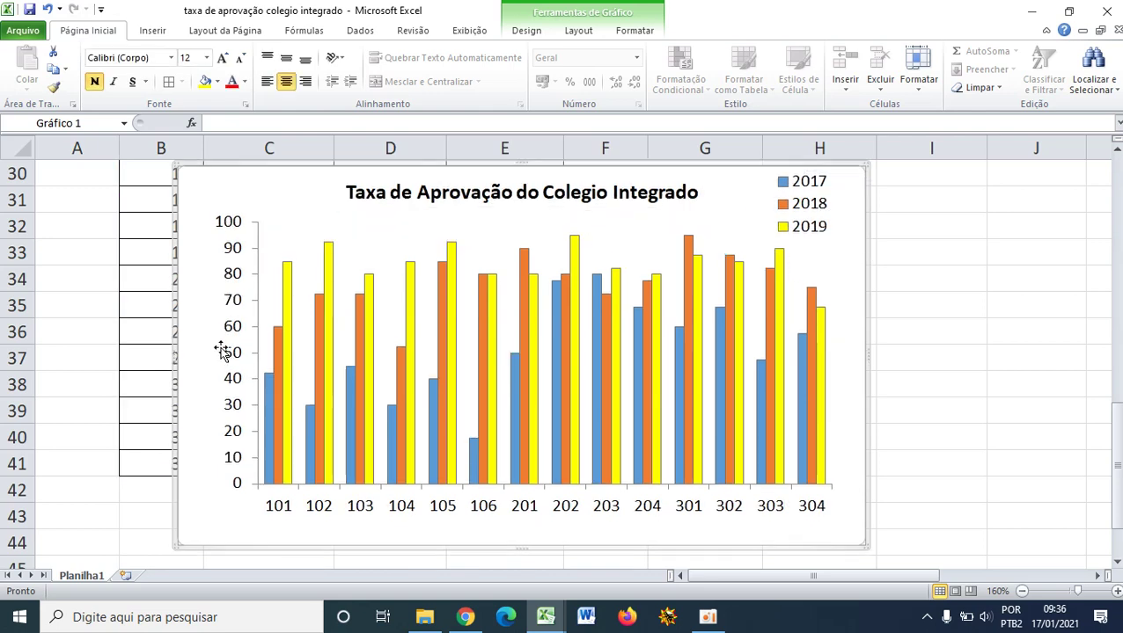
pyautogui.click(590, 222)
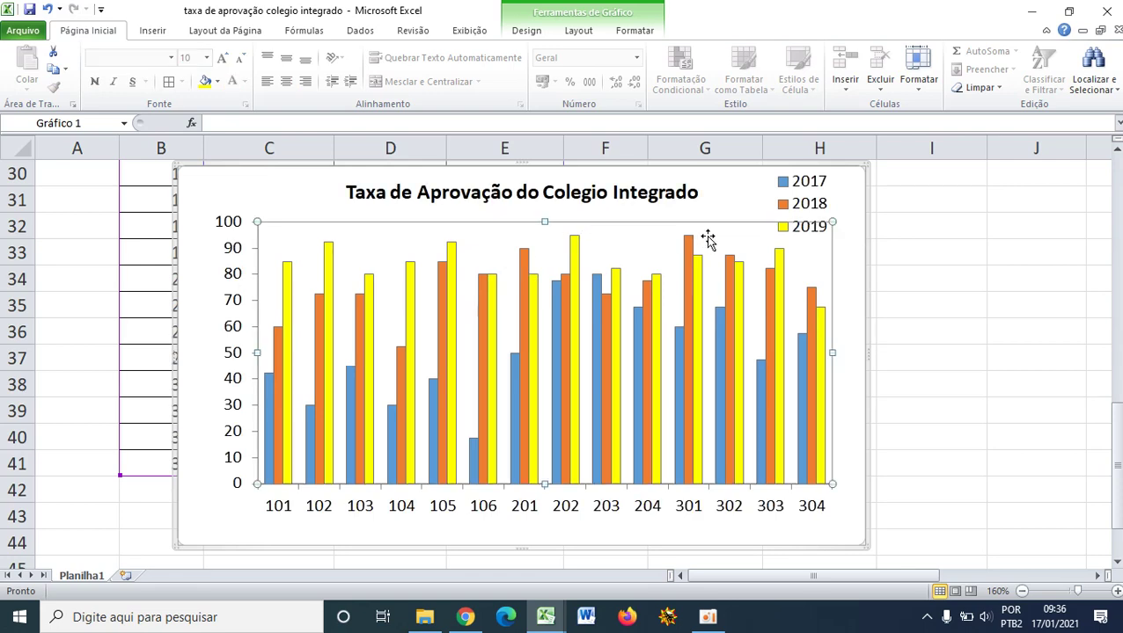
pyautogui.moveTo(685, 223); pyautogui.dragTo(688, 231)
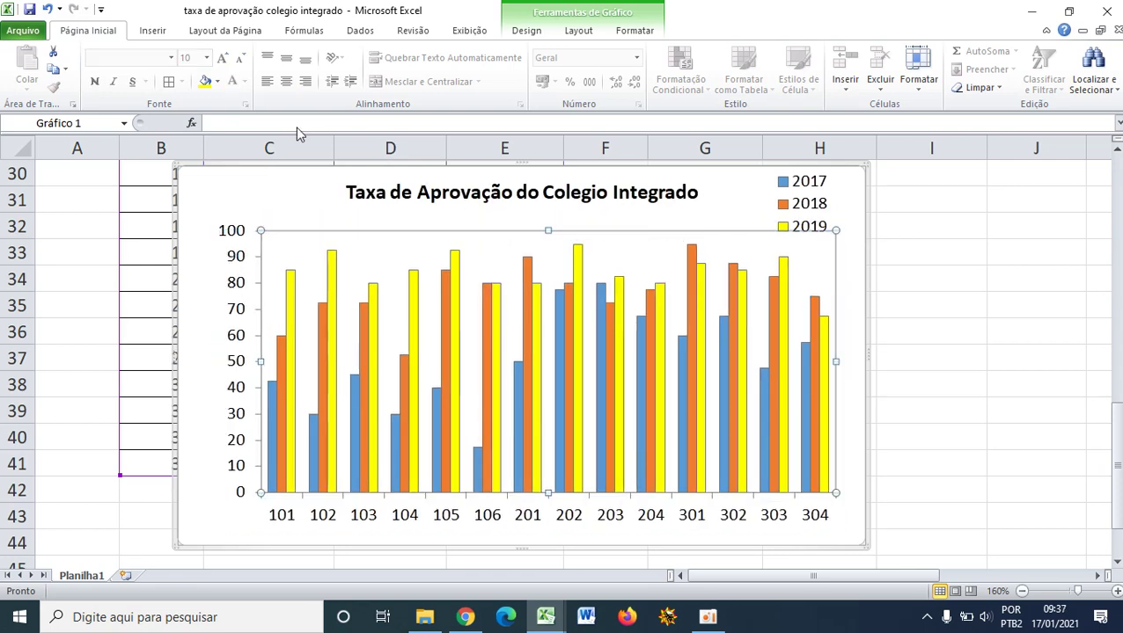
# - Add a primary horizontal axis title below the axis
pyautogui.click(578, 31)
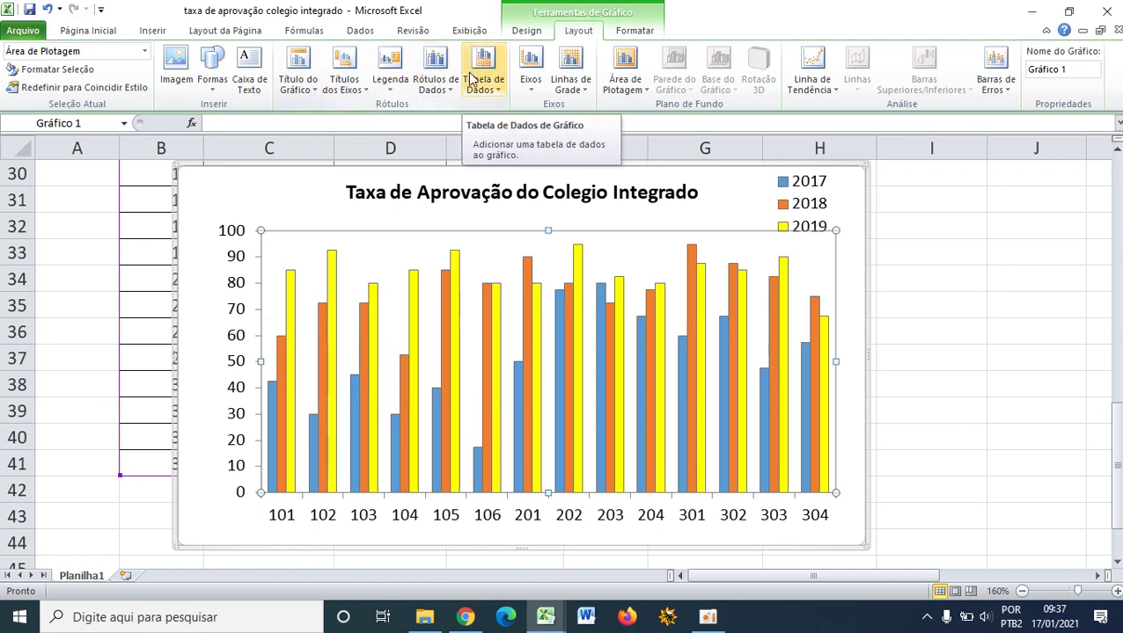
pyautogui.click(348, 92)
pyautogui.moveTo(363, 109)
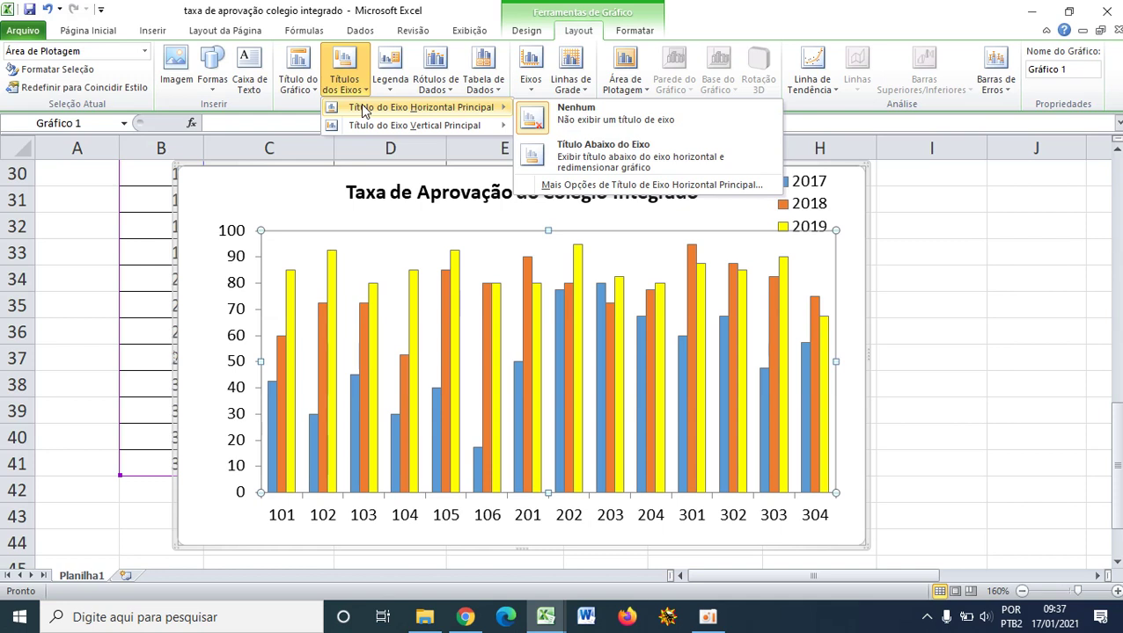
pyautogui.click(596, 160)
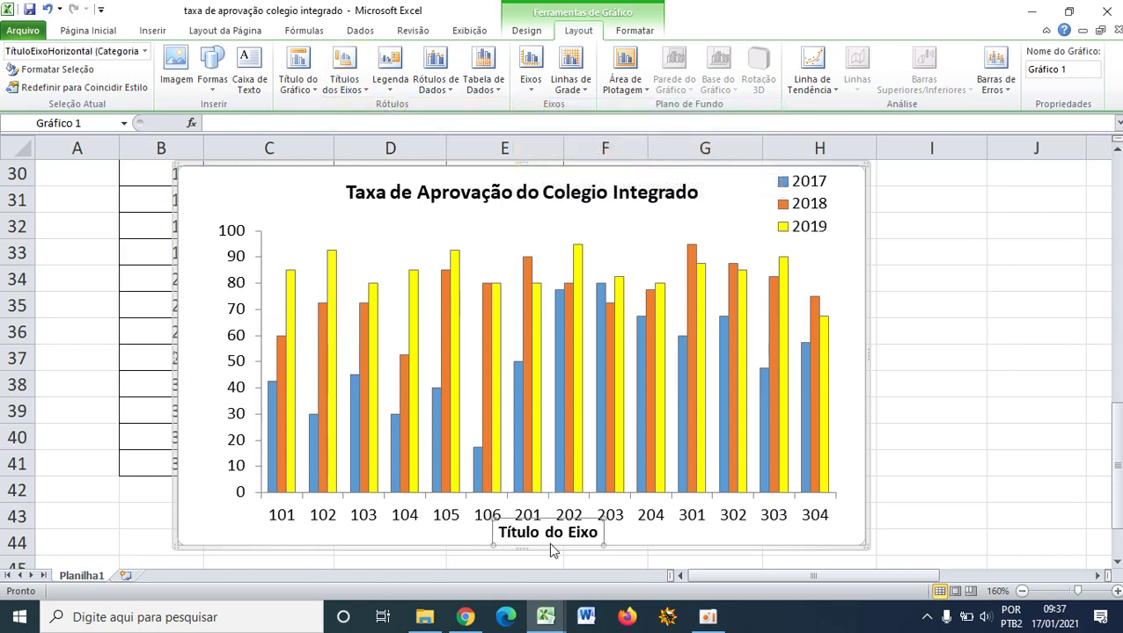
# - Replace the horizontal axis title's placeholder text with "Turma do Ensino Medio Regular"
pyautogui.click(556, 534)
pyautogui.press('BackSpace')
pyautogui.press('BackSpace')
pyautogui.press('BackSpace')
pyautogui.press('BackSpace')
pyautogui.press('BackSpace')
pyautogui.press('BackSpace')
pyautogui.press('BackSpace')
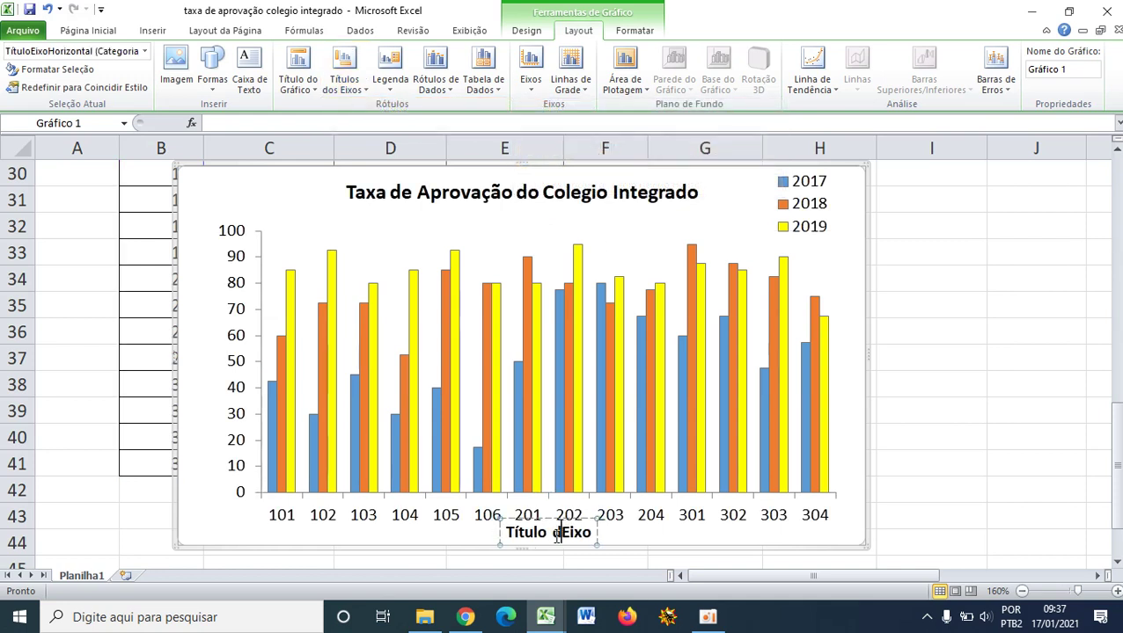
pyautogui.press('BackSpace')
pyautogui.press('BackSpace')
pyautogui.press('BackSpace')
pyautogui.press('BackSpace')
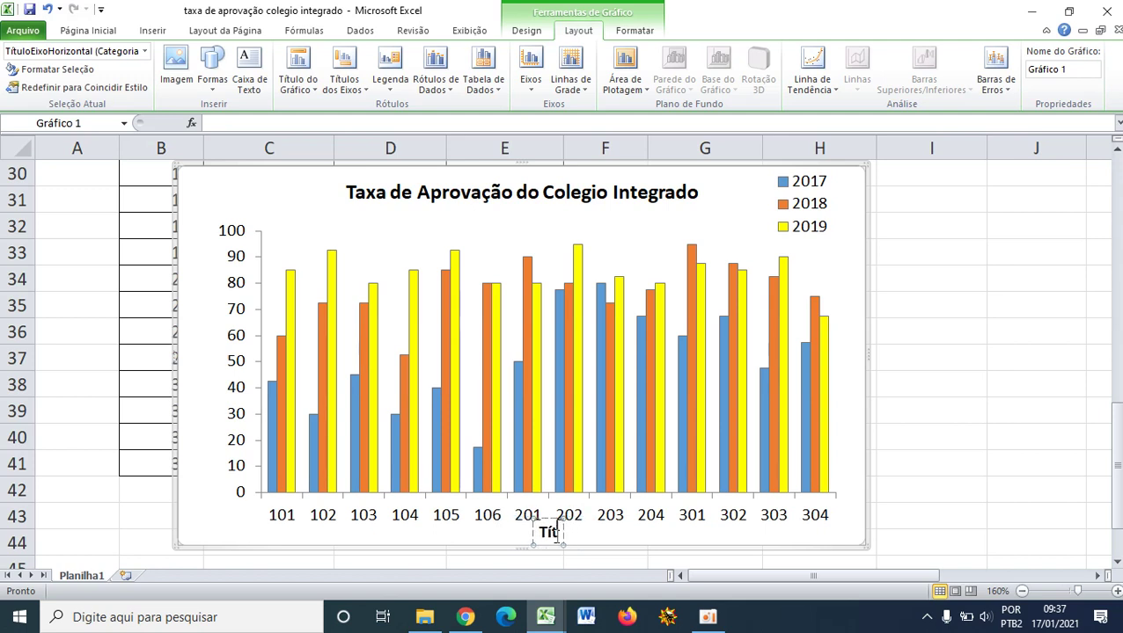
pyautogui.press('BackSpace')
pyautogui.press('BackSpace')
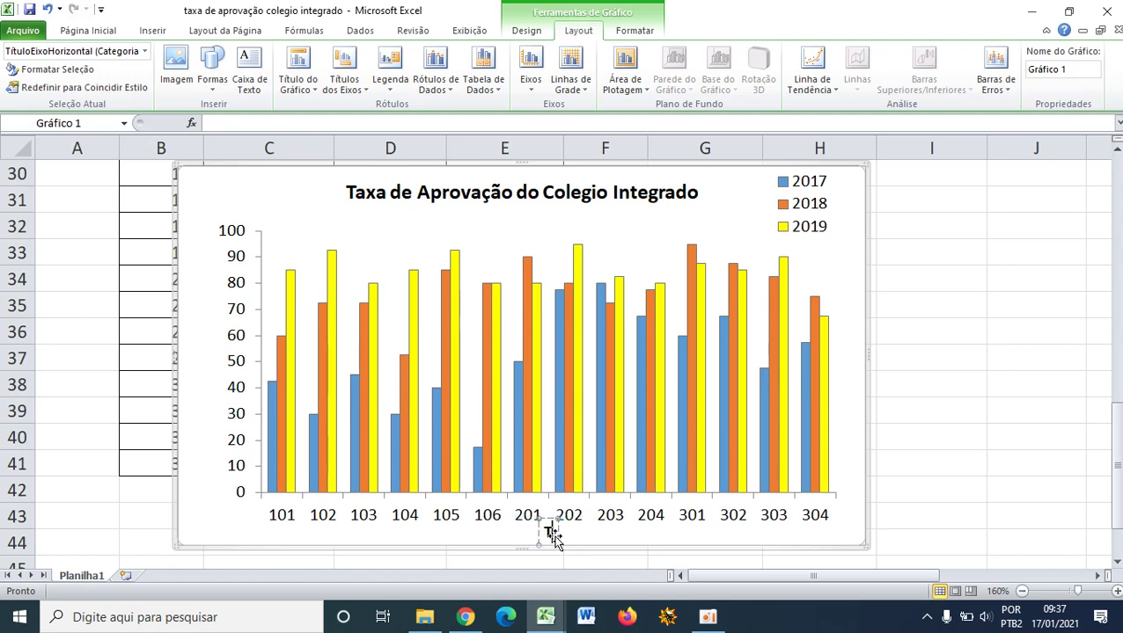
pyautogui.write('urma')
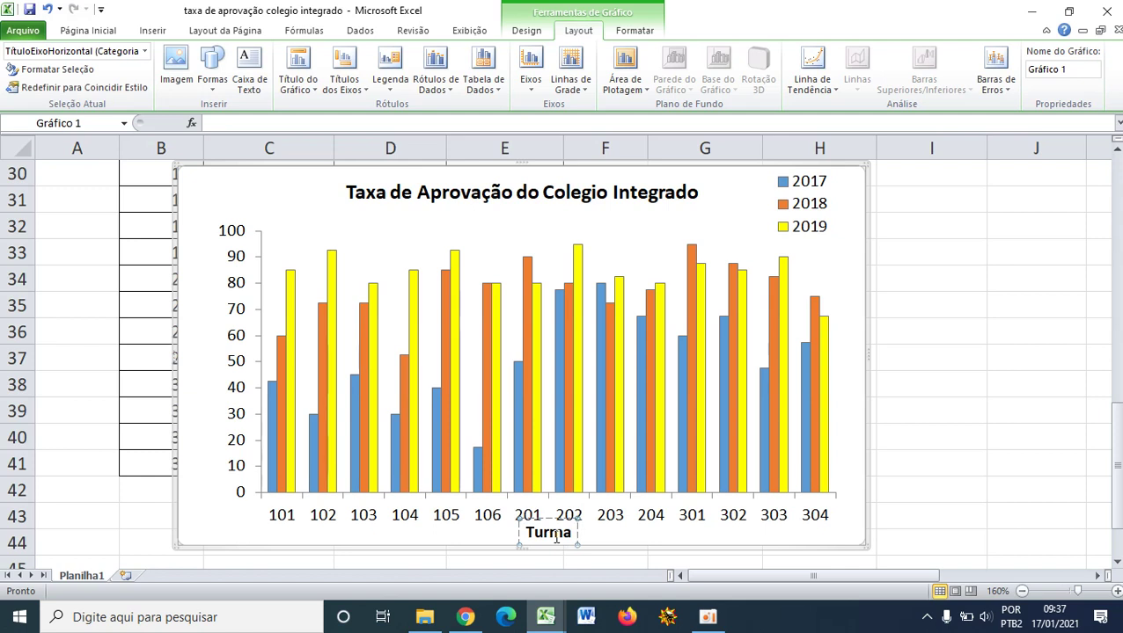
pyautogui.write(' do ')
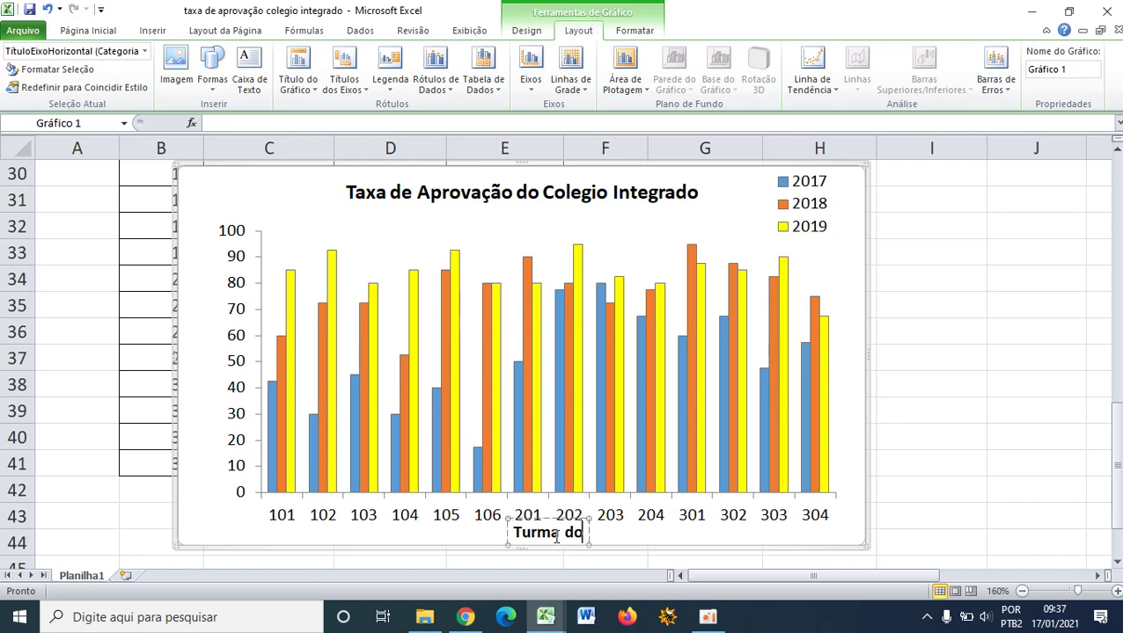
pyautogui.write('Ensino')
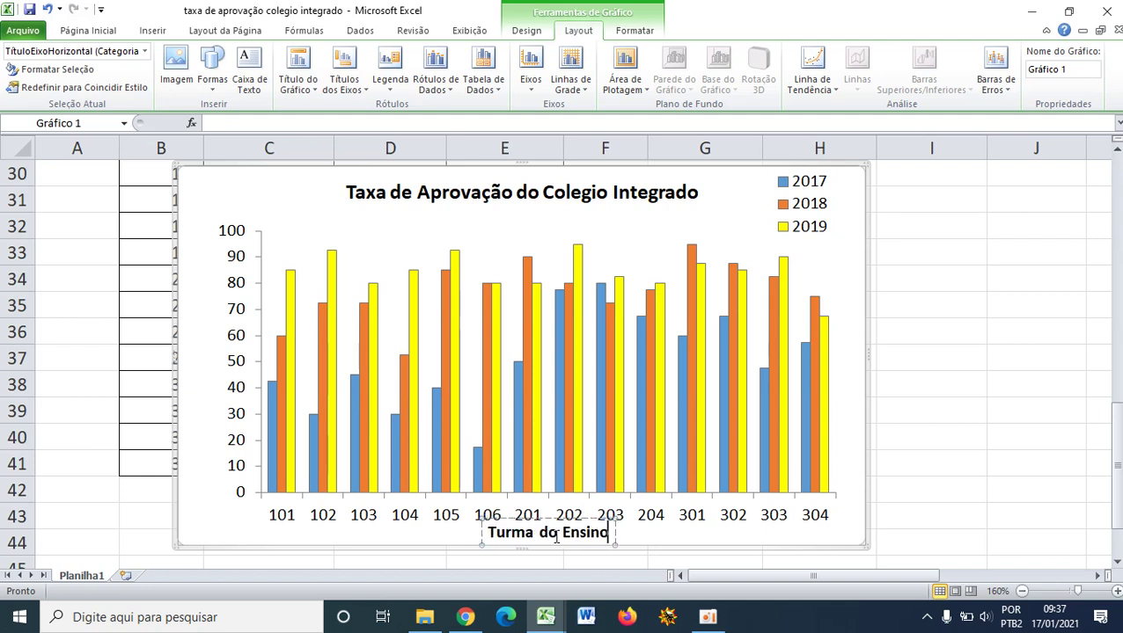
pyautogui.write(' Medio Re')
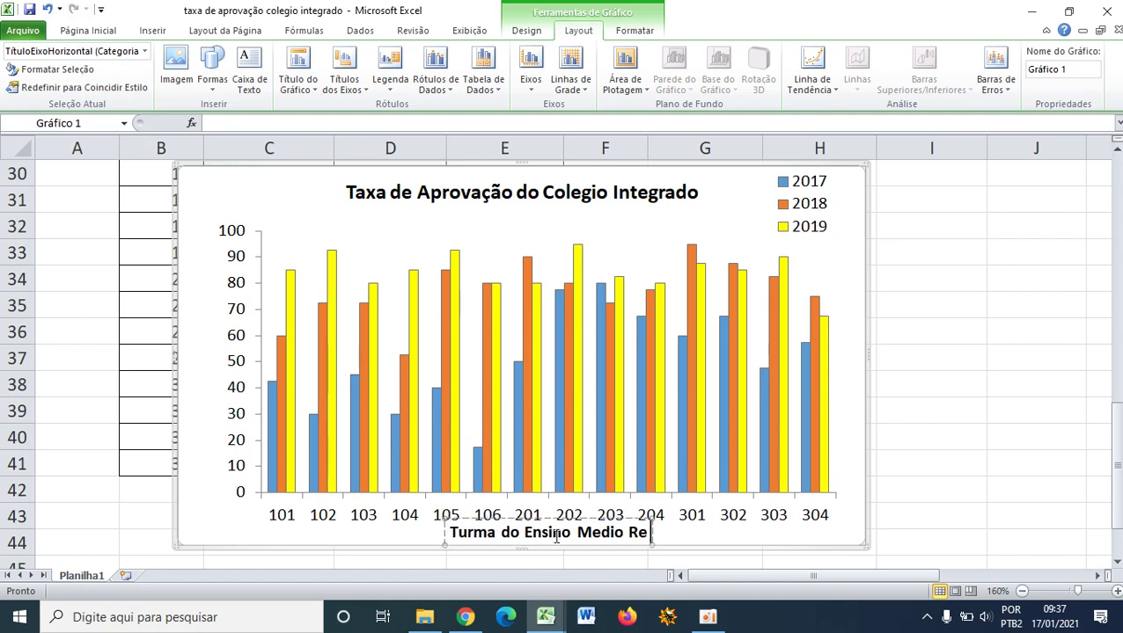
pyautogui.write('gular')
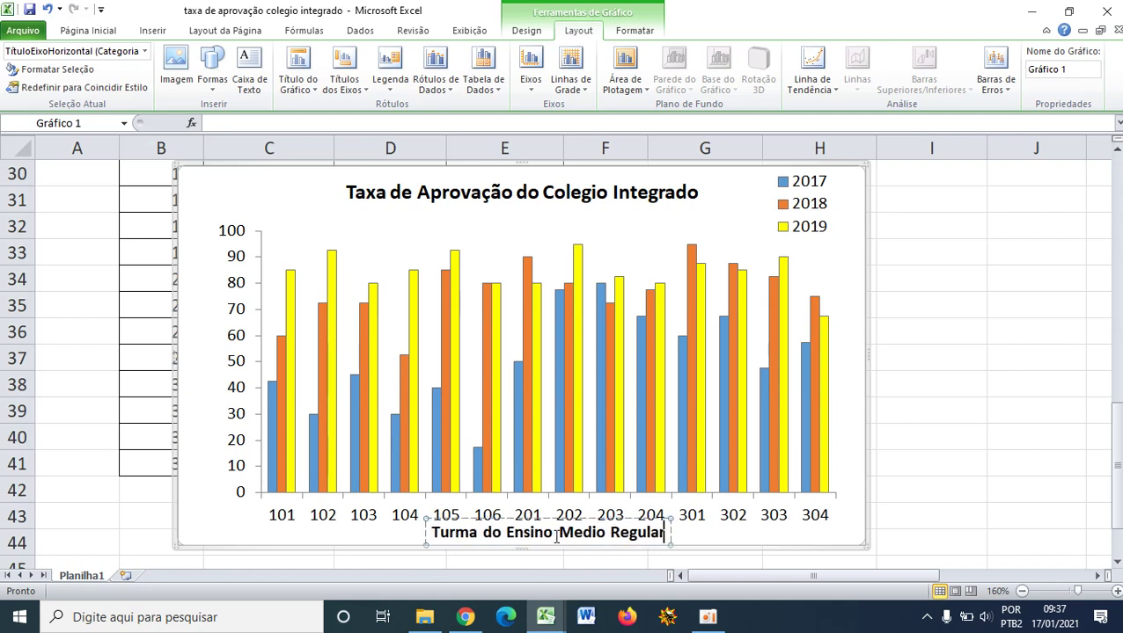
# - Shorten the plot area slightly from its lower edge to leave space between the class labels and the horizontal axis title
pyautogui.click(602, 450)
pyautogui.click(695, 302)
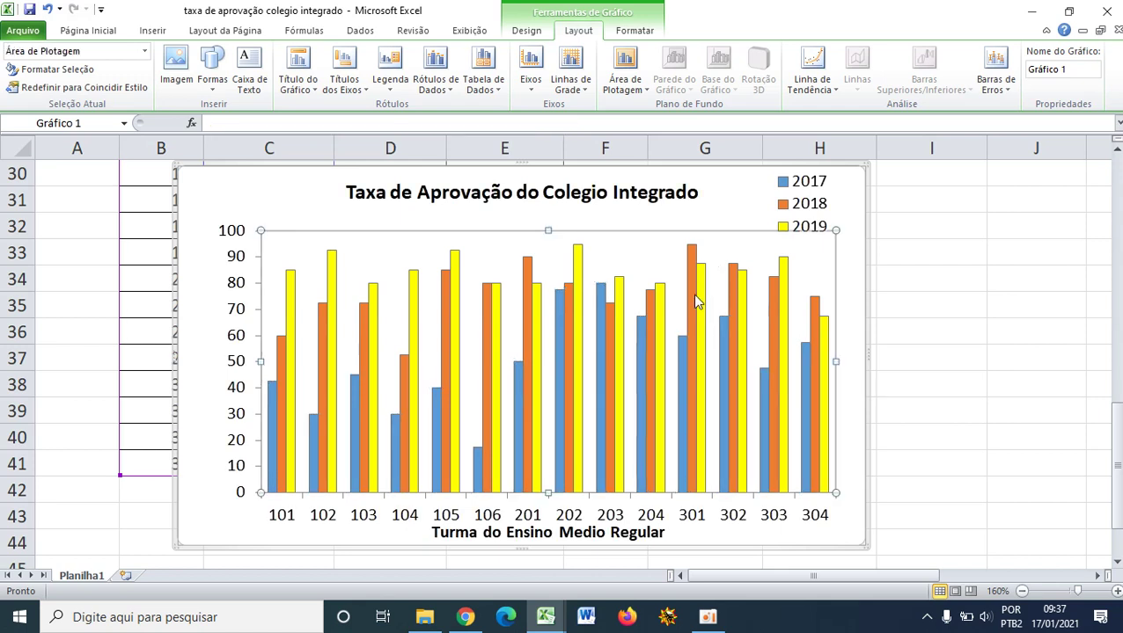
pyautogui.moveTo(547, 494); pyautogui.dragTo(549, 479)
pyautogui.click(700, 519)
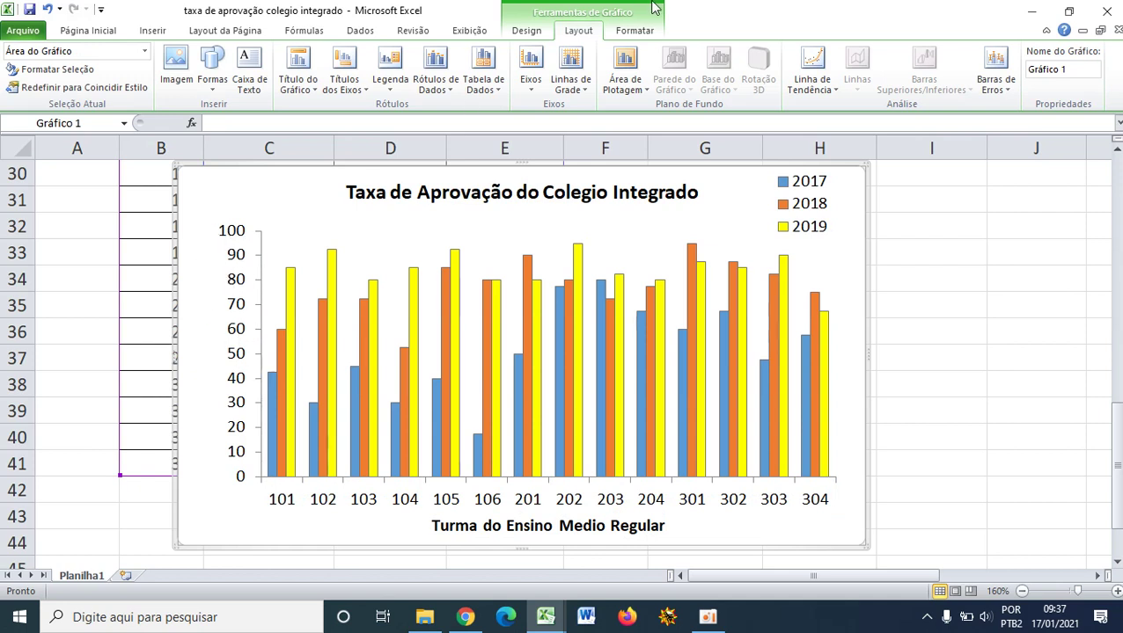
# - Add a rotated title to the chart's primary vertical axis
pyautogui.click(356, 78)
pyautogui.moveTo(403, 126)
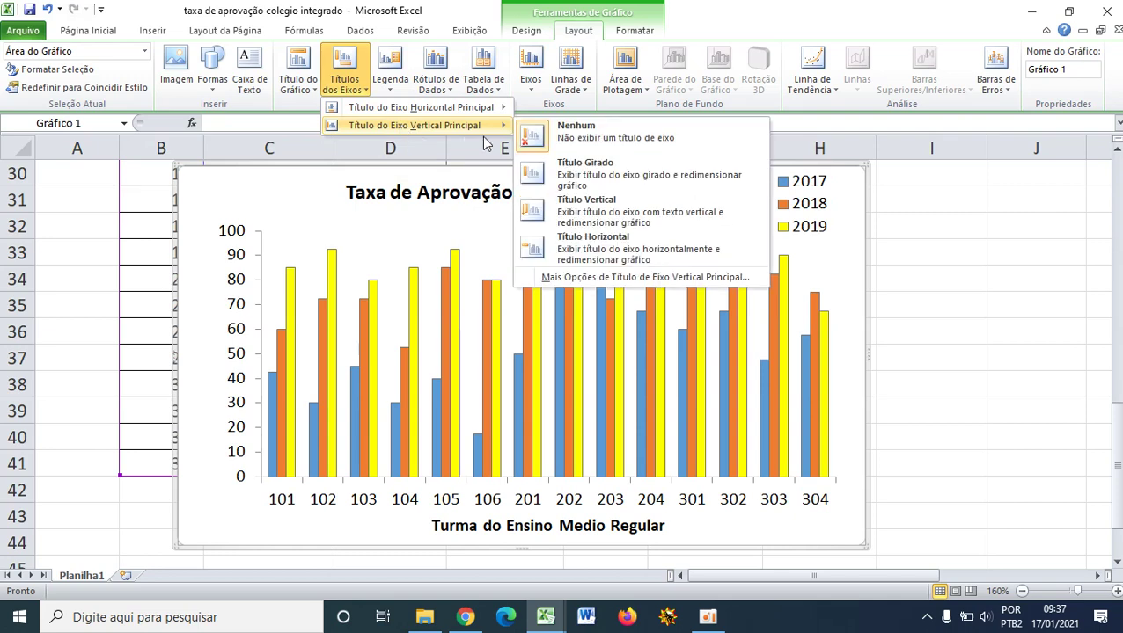
pyautogui.click(561, 174)
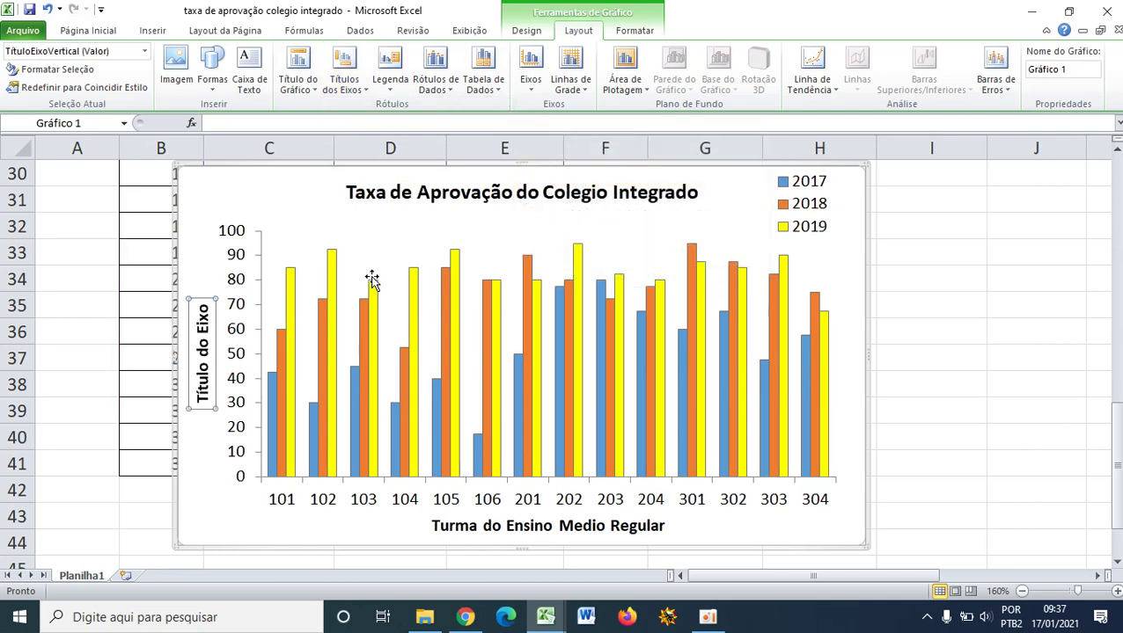
# - Replace the vertical axis title's placeholder text with "Número de alunos aprovados (%)"
pyautogui.click(202, 370)
pyautogui.press('Delete')
pyautogui.press('Delete')
pyautogui.press('Delete')
pyautogui.press('Delete')
pyautogui.press('Delete')
pyautogui.press('Delete')
pyautogui.press('Delete')
pyautogui.press('Delete')
pyautogui.press('Delete')
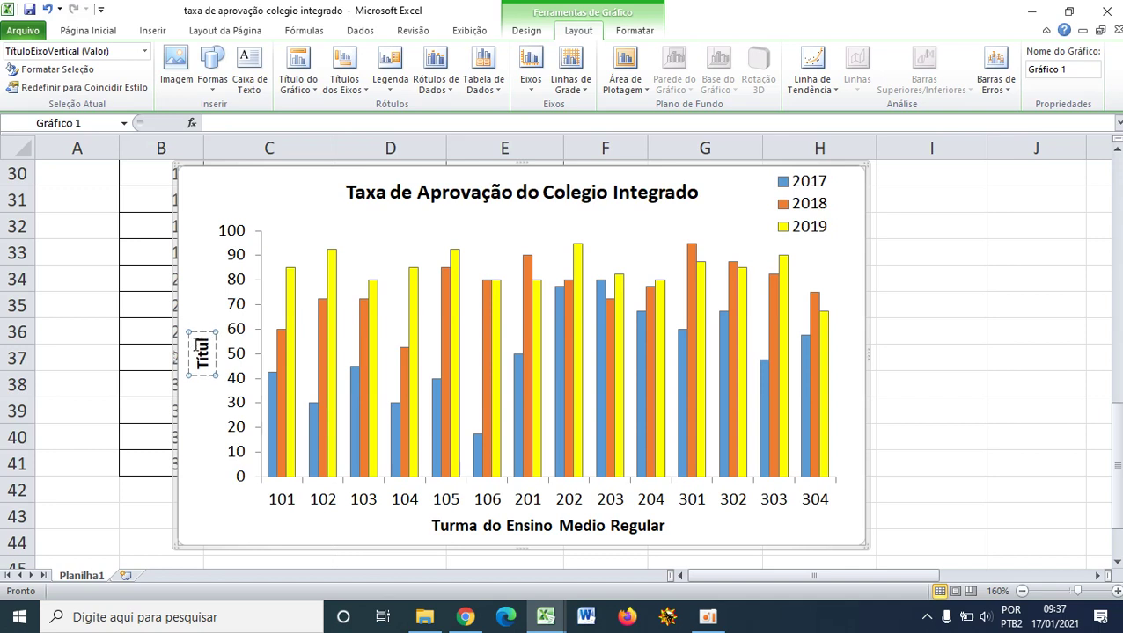
pyautogui.press('BackSpace')
pyautogui.press('BackSpace')
pyautogui.press('BackSpace')
pyautogui.press('BackSpace')
pyautogui.press('BackSpace')
pyautogui.write('N')
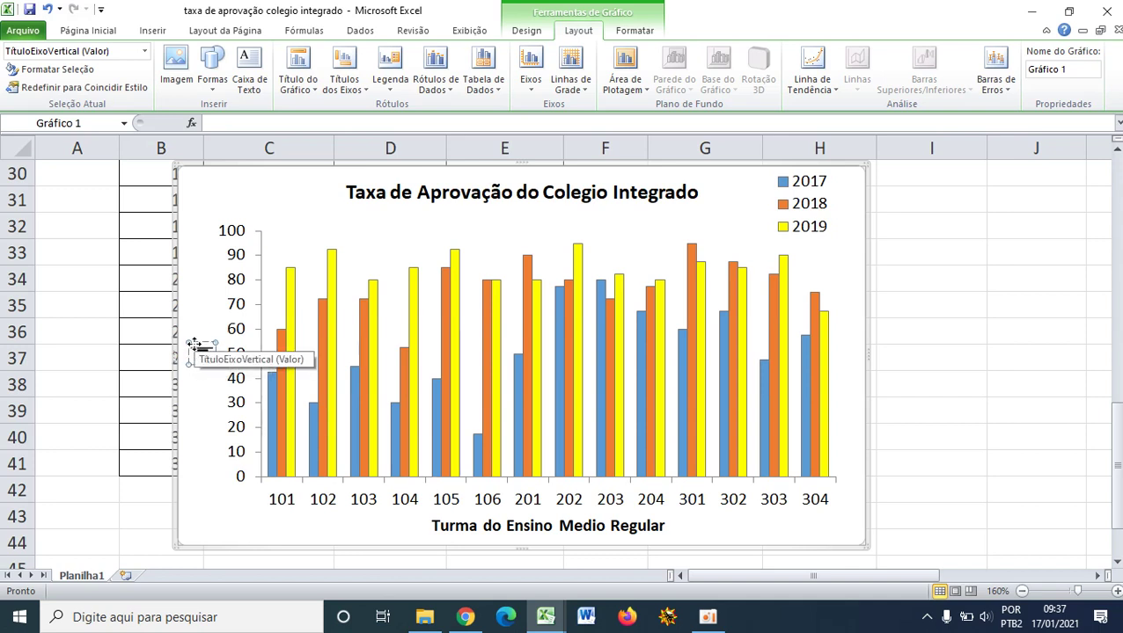
pyautogui.write('úmero de')
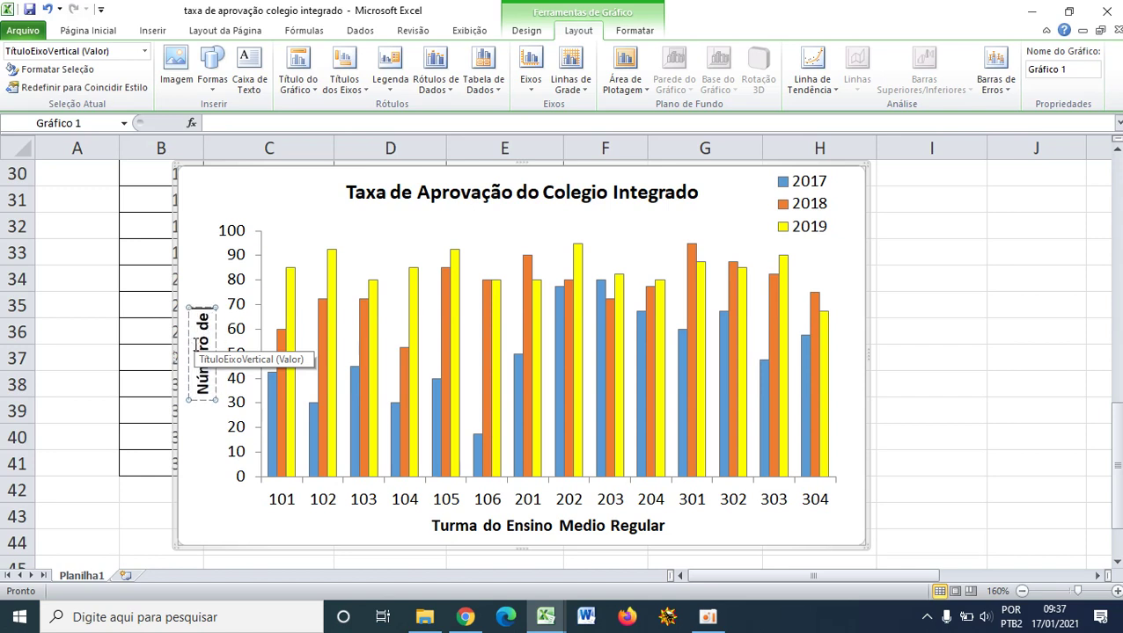
pyautogui.write(' alunos aprovados')
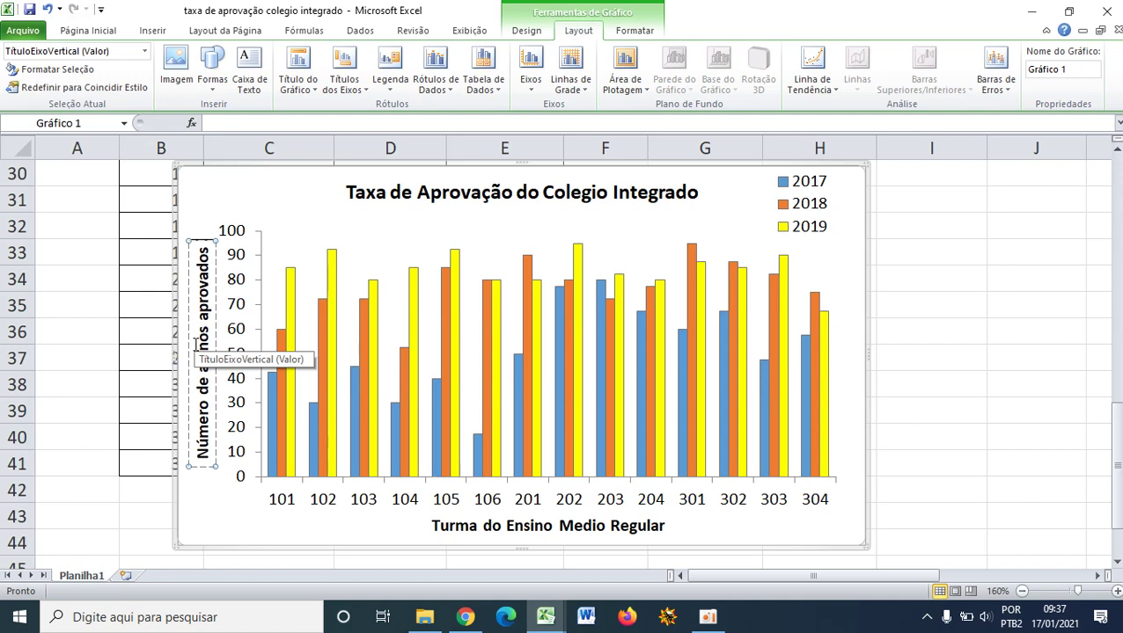
pyautogui.write(' (%')
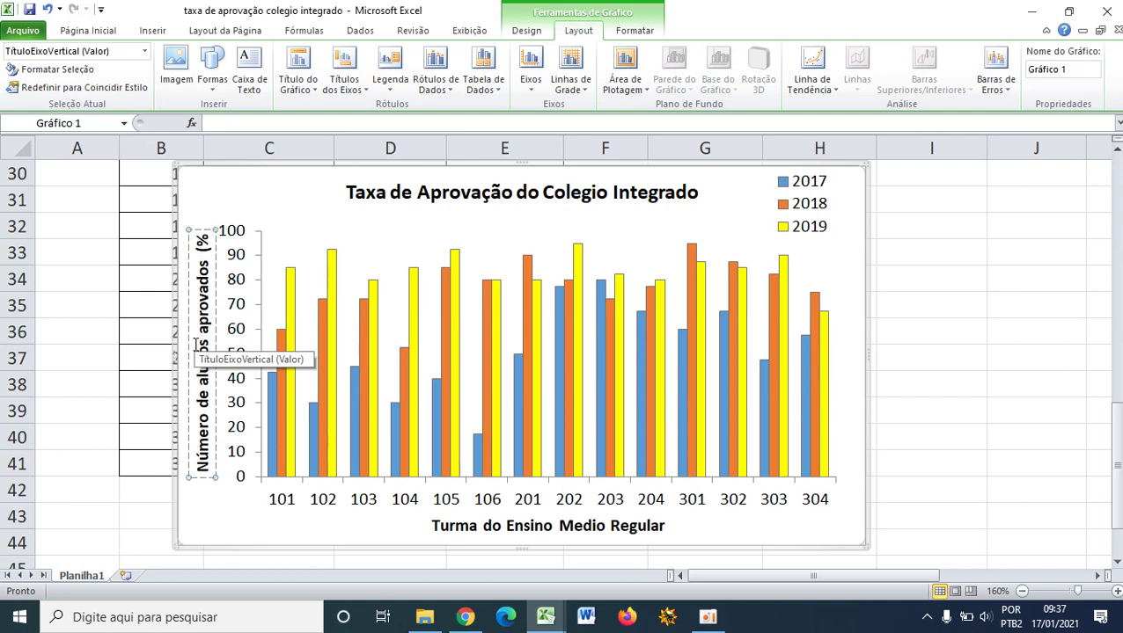
pyautogui.write(')')
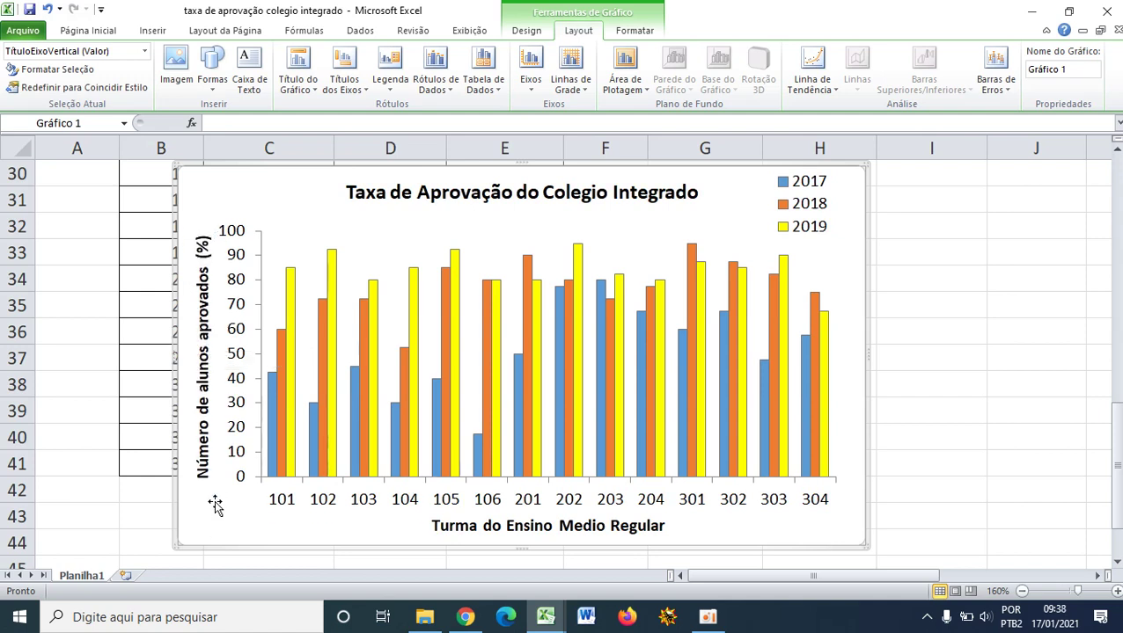
# - Set the font size of both the vertical and the horizontal axis titles to 9
pyautogui.click(213, 494)
pyautogui.click(214, 428)
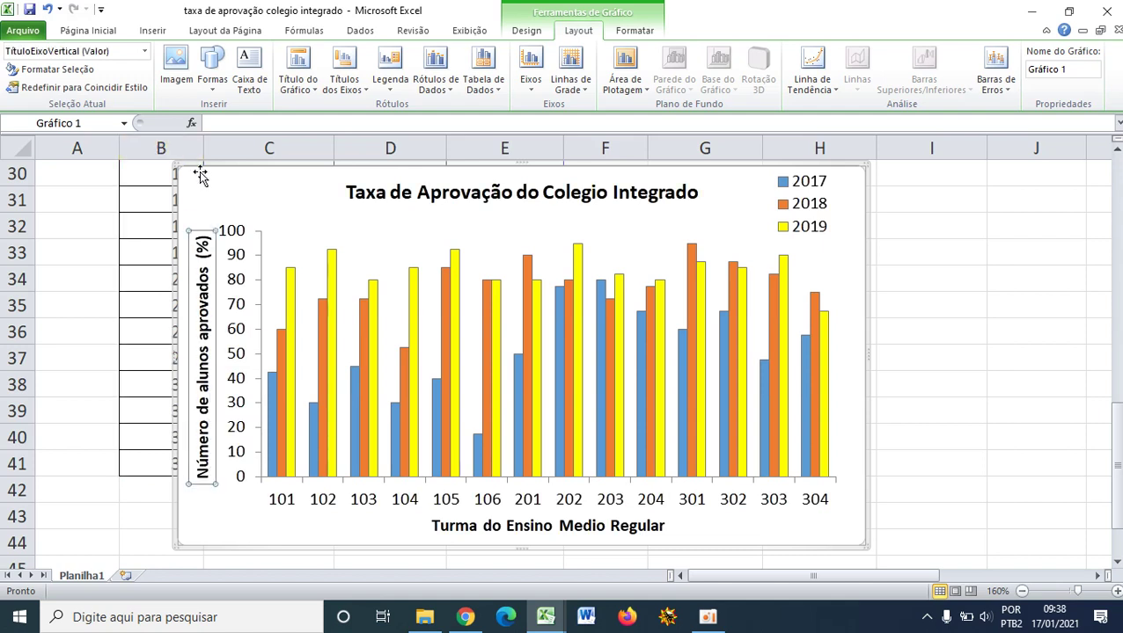
pyautogui.click(101, 30)
pyautogui.click(206, 57)
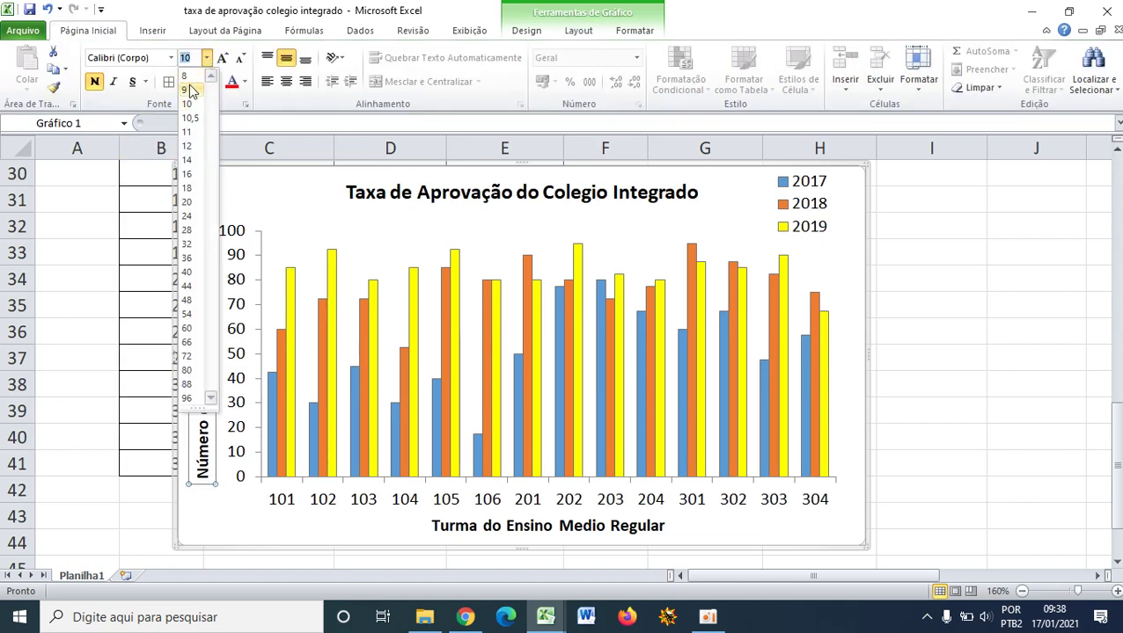
pyautogui.click(185, 88)
pyautogui.click(462, 526)
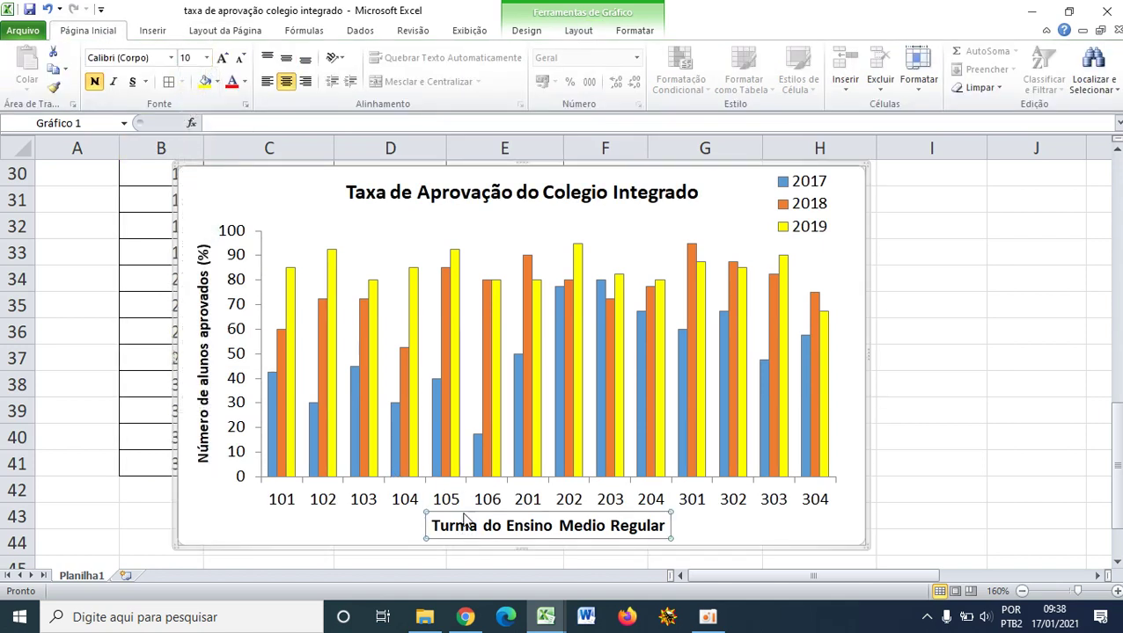
pyautogui.click(206, 58)
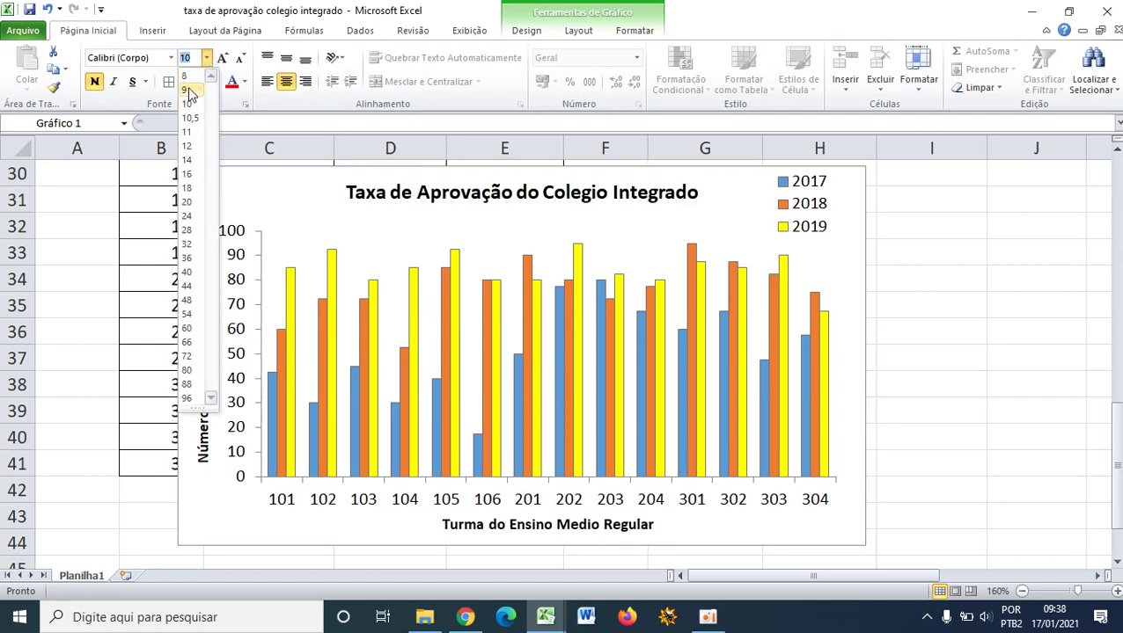
pyautogui.click(185, 89)
pyautogui.click(201, 377)
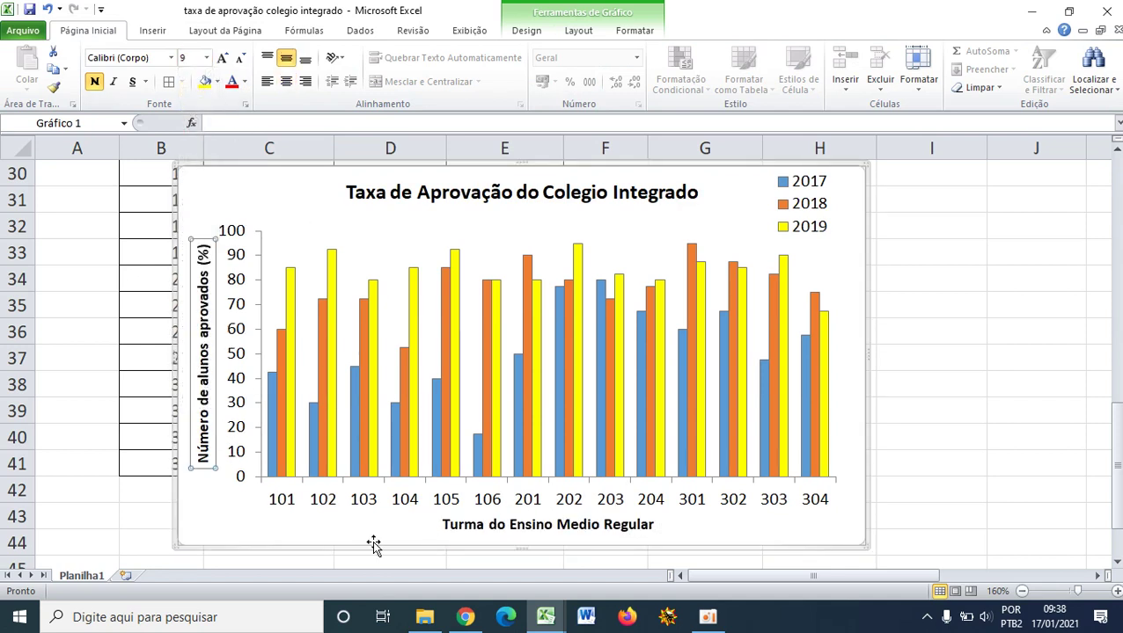
pyautogui.click(843, 526)
pyautogui.click(811, 509)
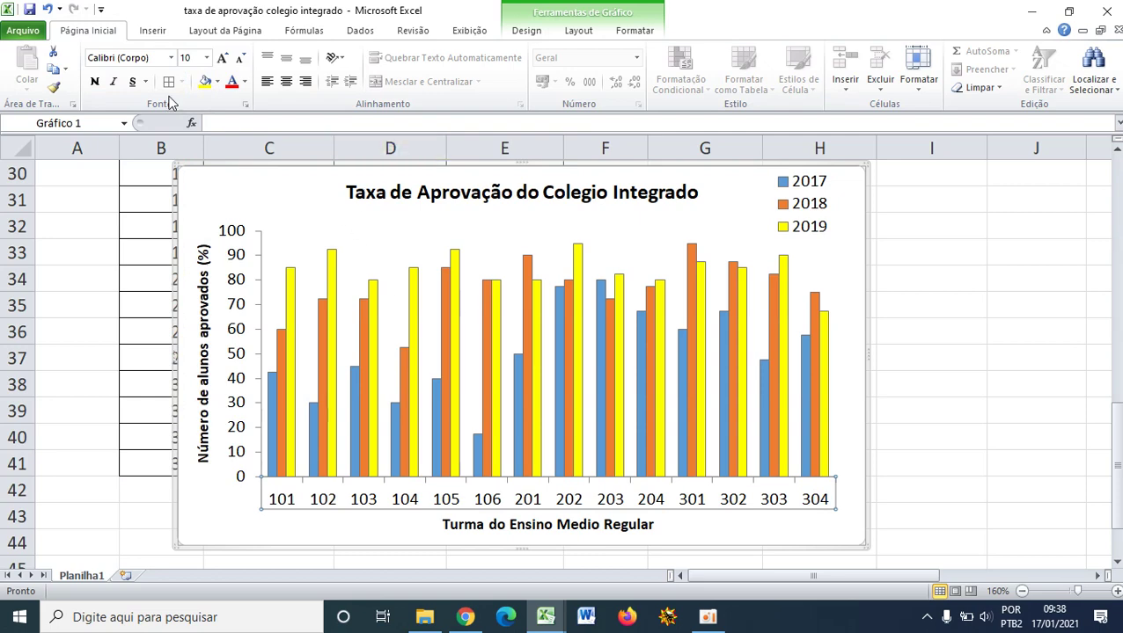
pyautogui.click(171, 57)
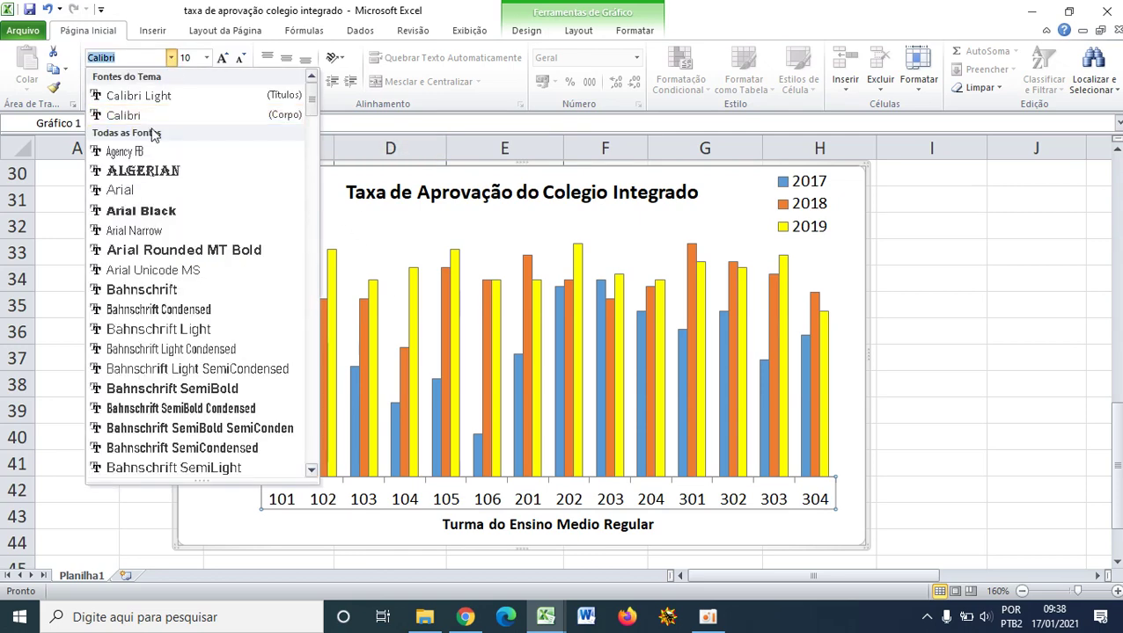
pyautogui.click(965, 405)
pyautogui.click(939, 340)
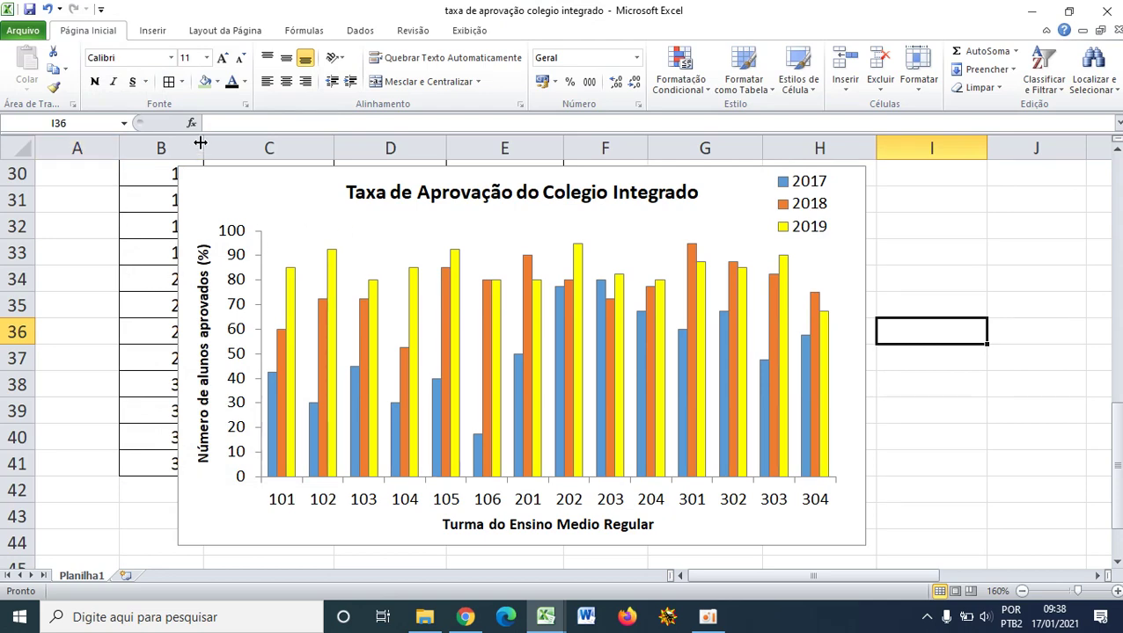
# - Try Arial and Times New Roman as the font for all of the chart's text
pyautogui.click(192, 178)
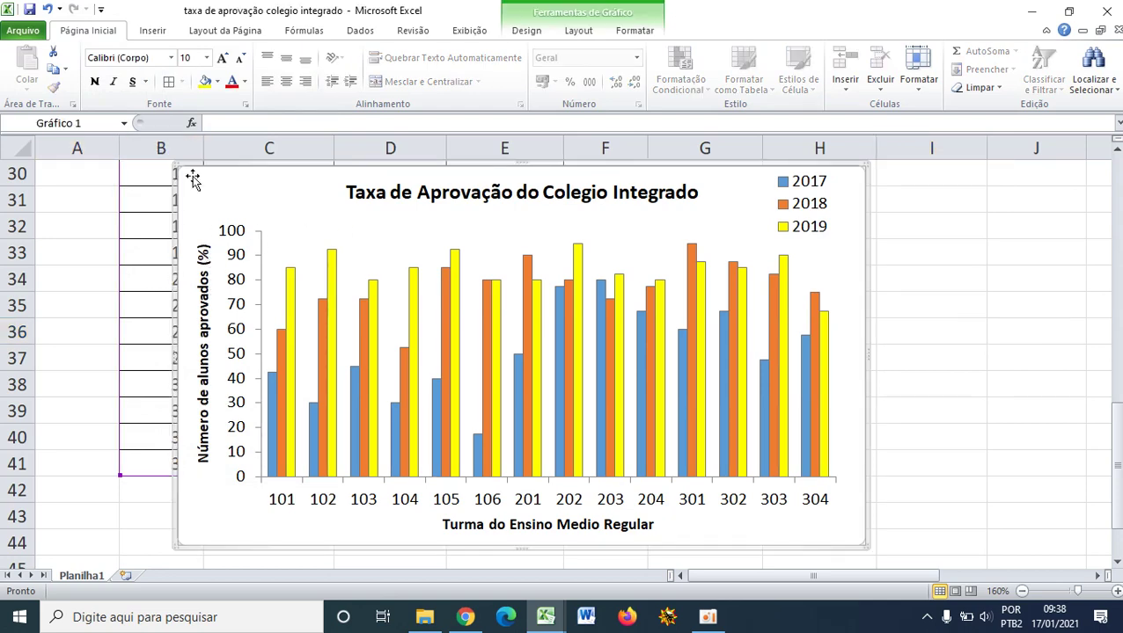
pyautogui.click(170, 57)
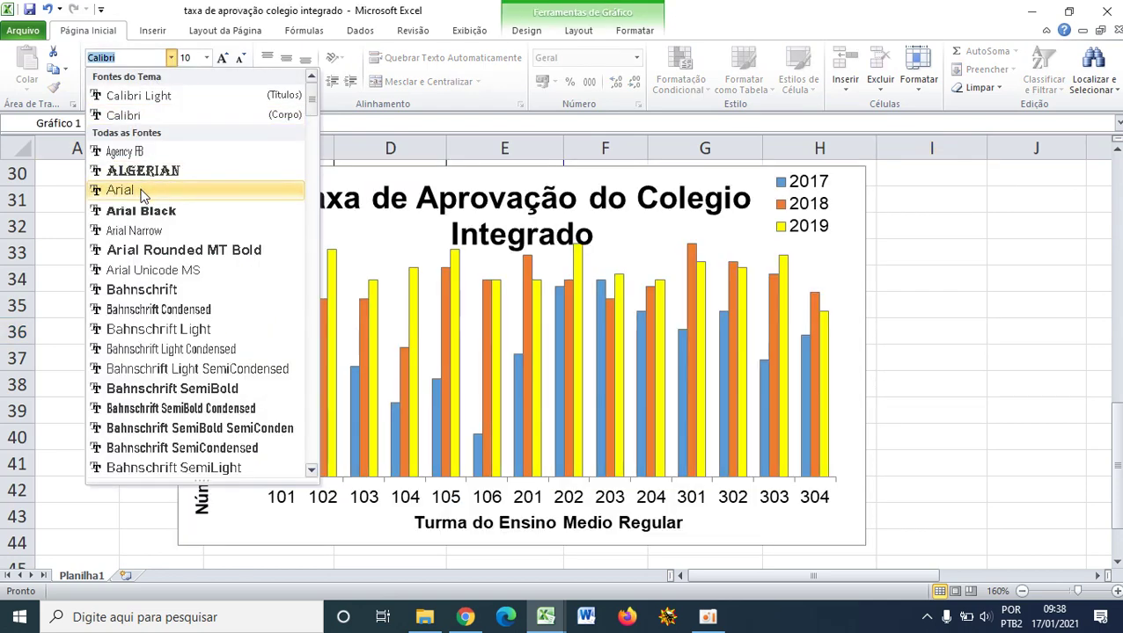
pyautogui.click(140, 188)
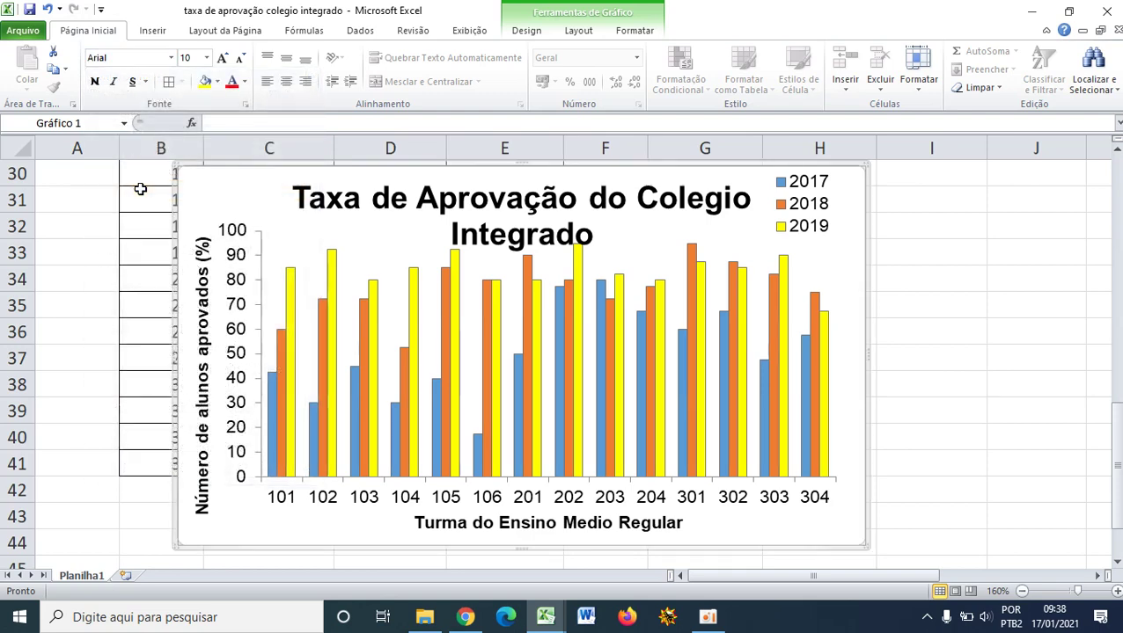
pyautogui.click(172, 58)
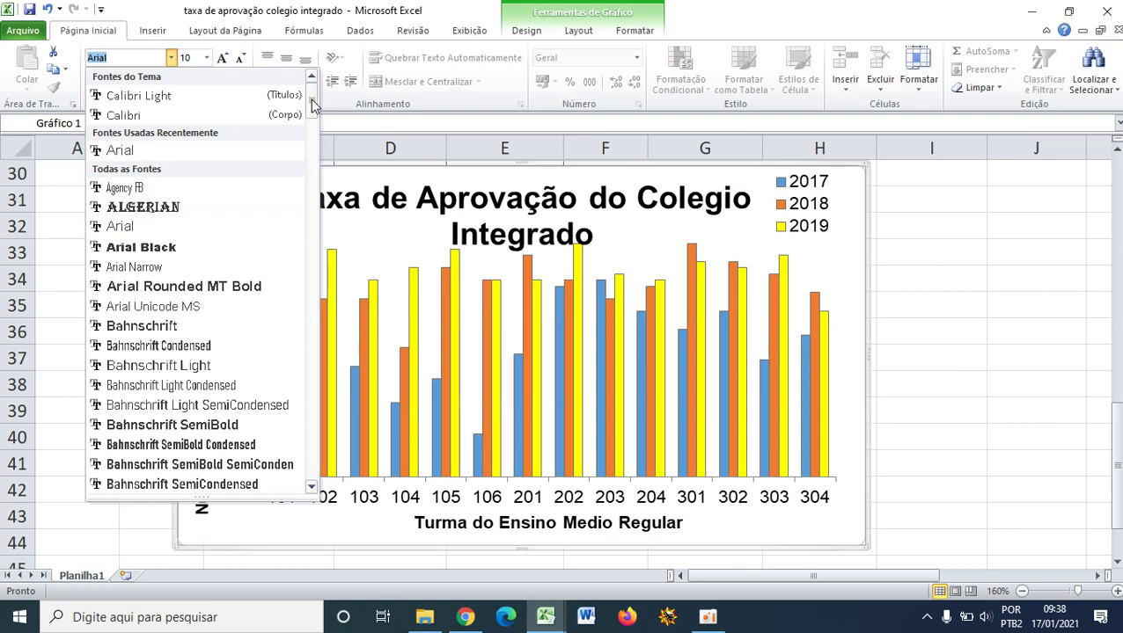
pyautogui.moveTo(311, 102); pyautogui.dragTo(312, 487)
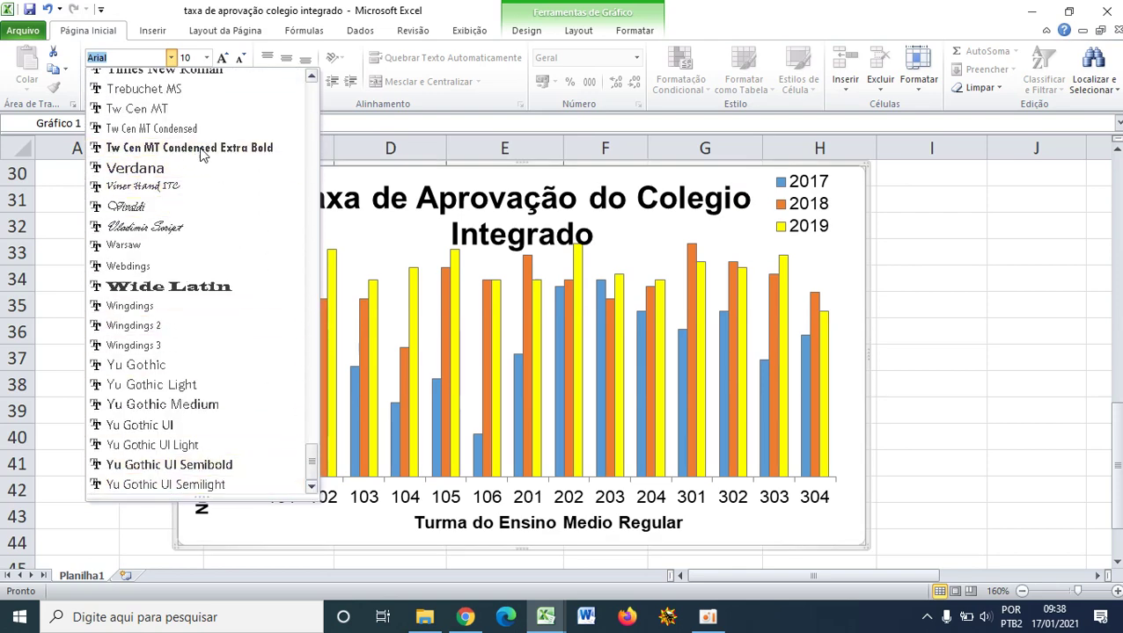
pyautogui.click(200, 74)
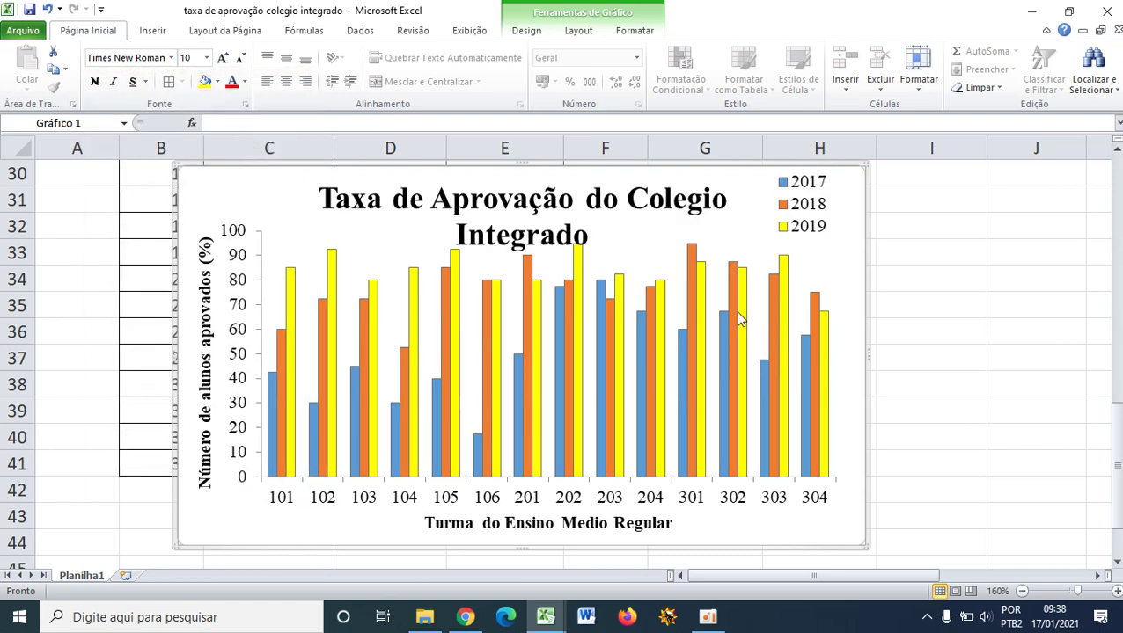
# - Set all of the chart's text to the Calibri body font at size 9
pyautogui.click(171, 57)
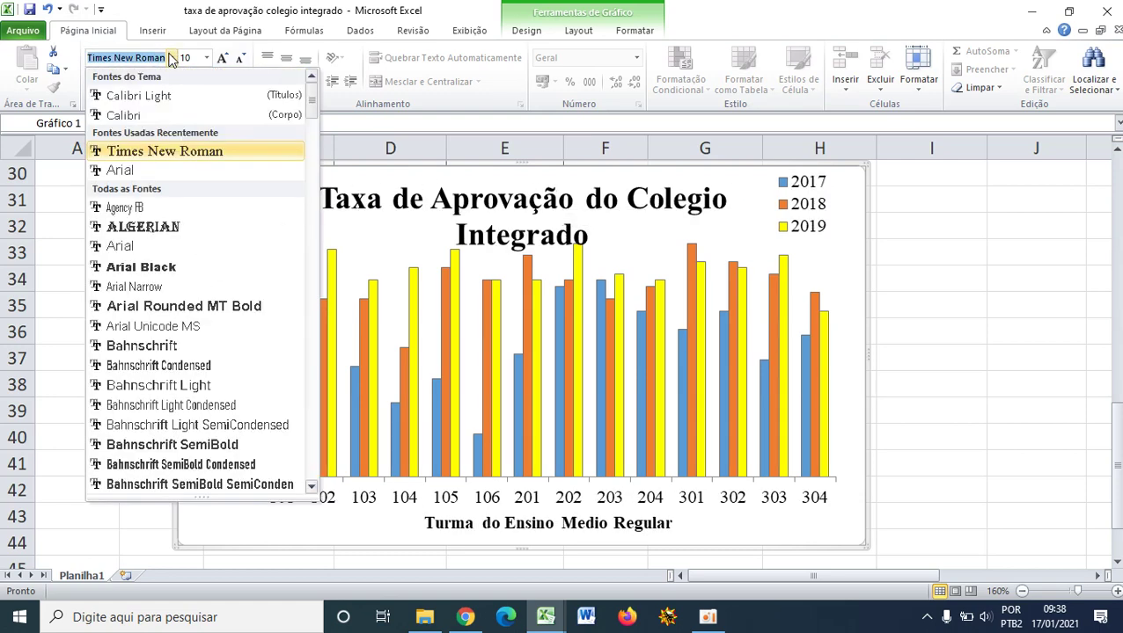
pyautogui.click(163, 116)
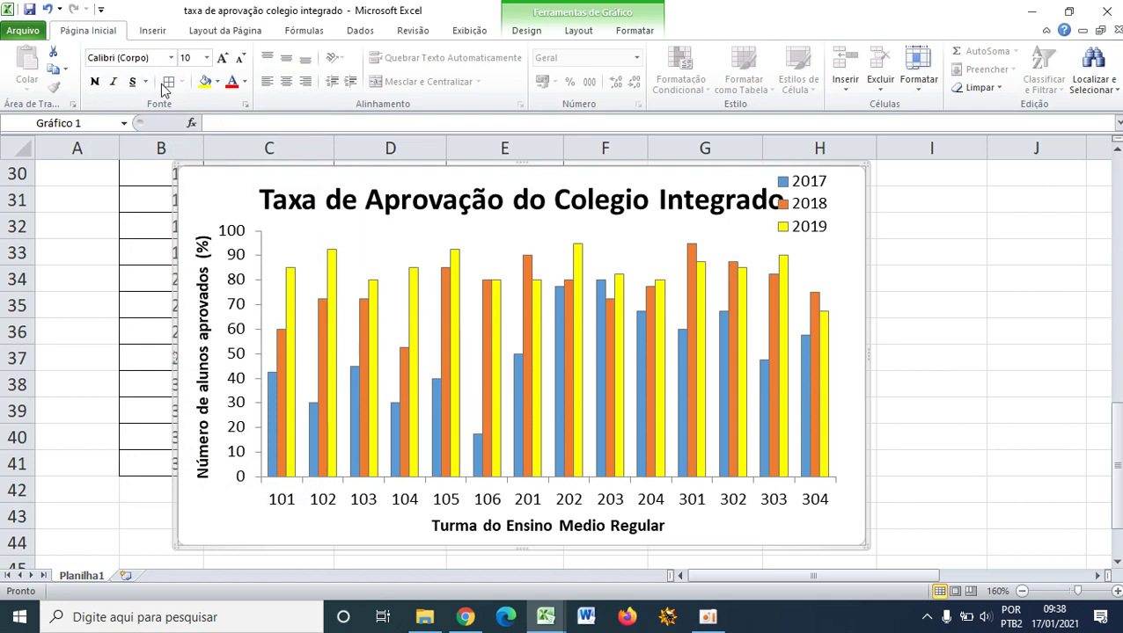
pyautogui.click(206, 58)
pyautogui.click(192, 106)
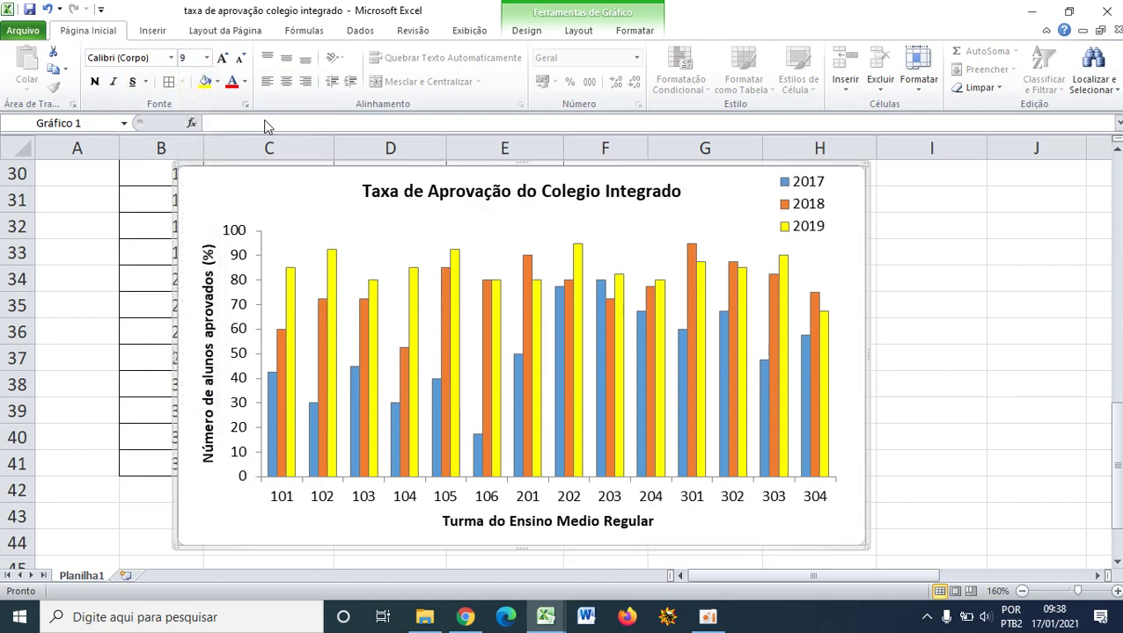
pyautogui.click(901, 306)
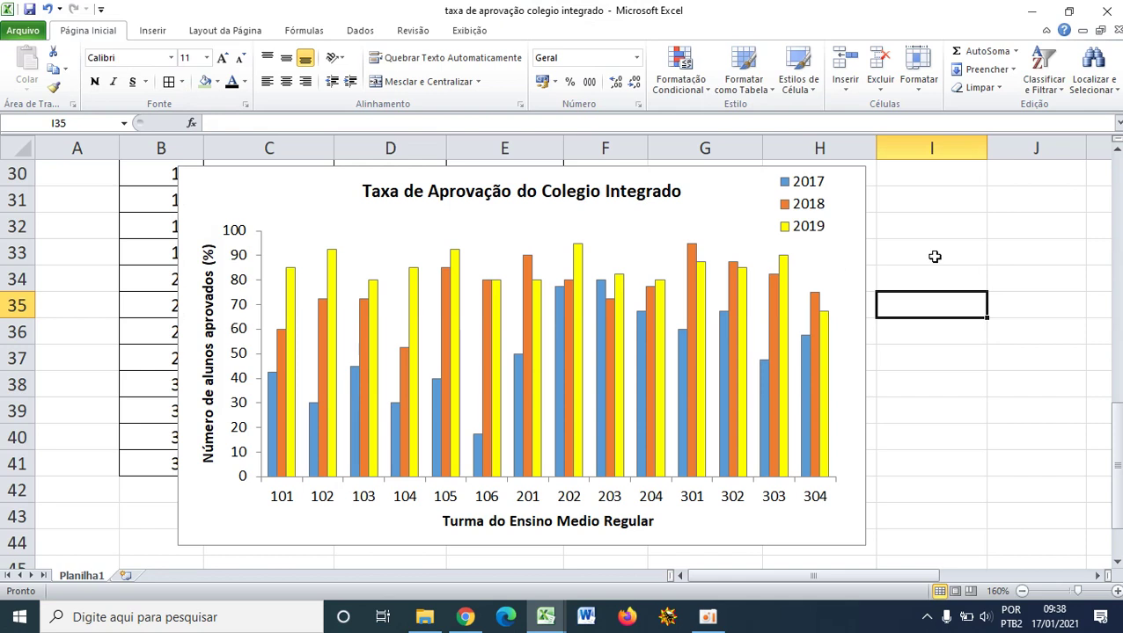
pyautogui.moveTo(917, 424); pyautogui.dragTo(915, 423)
pyautogui.click(857, 294)
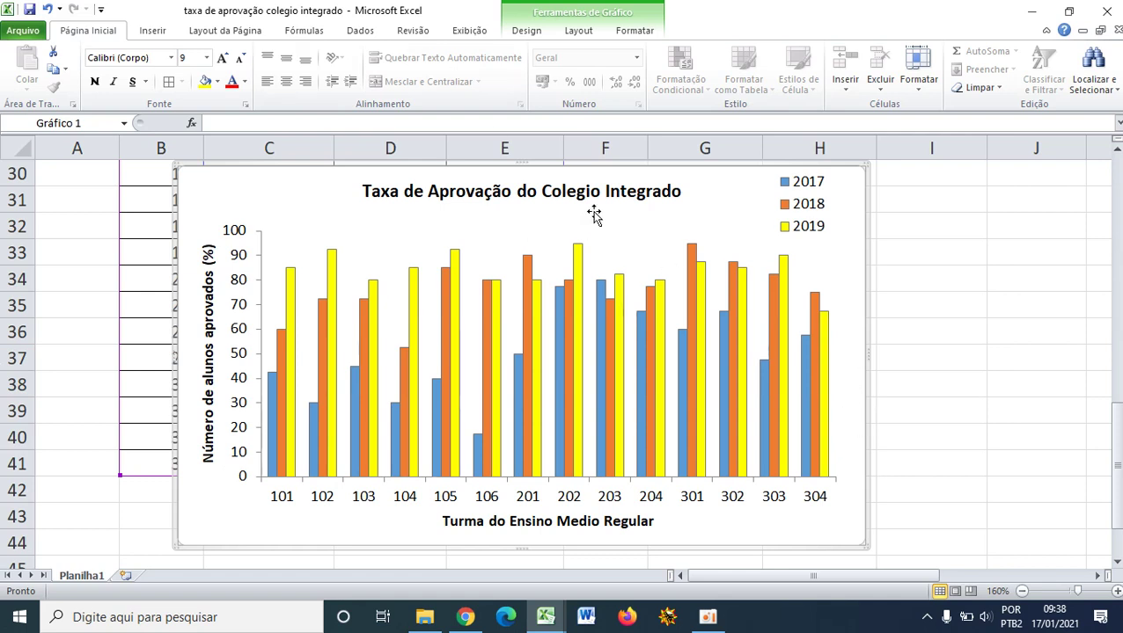
pyautogui.click(867, 252)
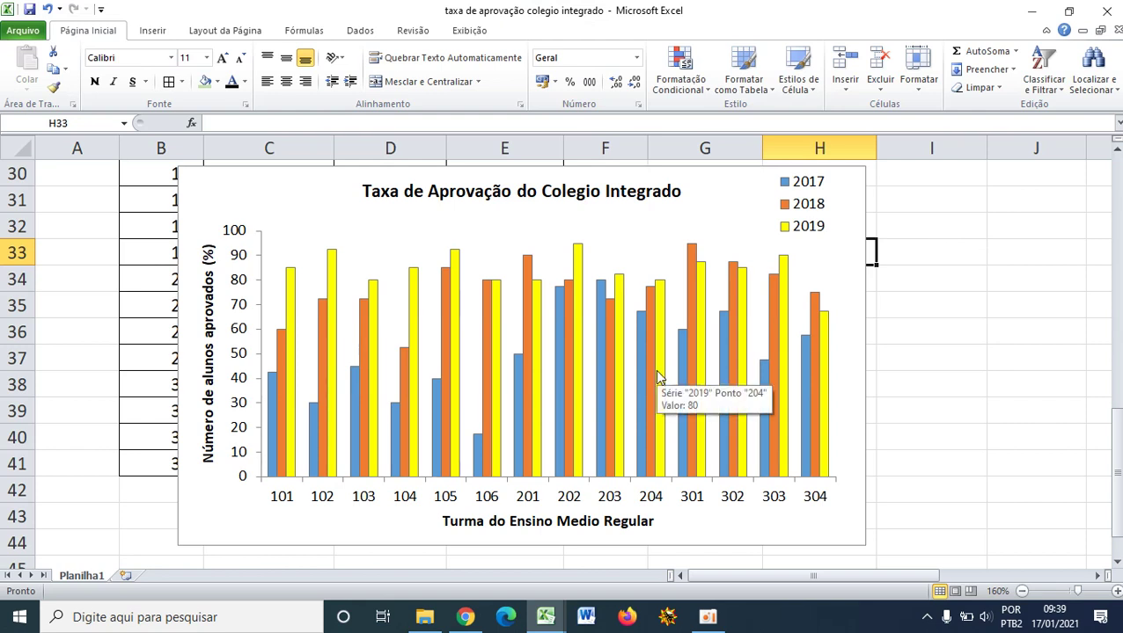
pyautogui.moveTo(551, 623)
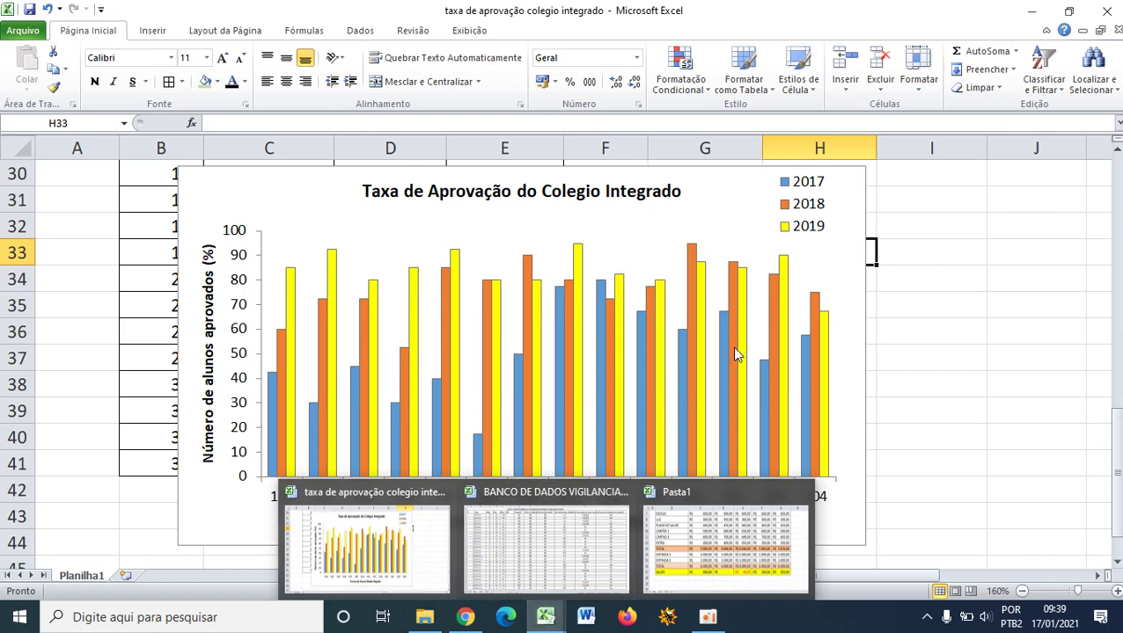
pyautogui.click(911, 359)
pyautogui.click(701, 231)
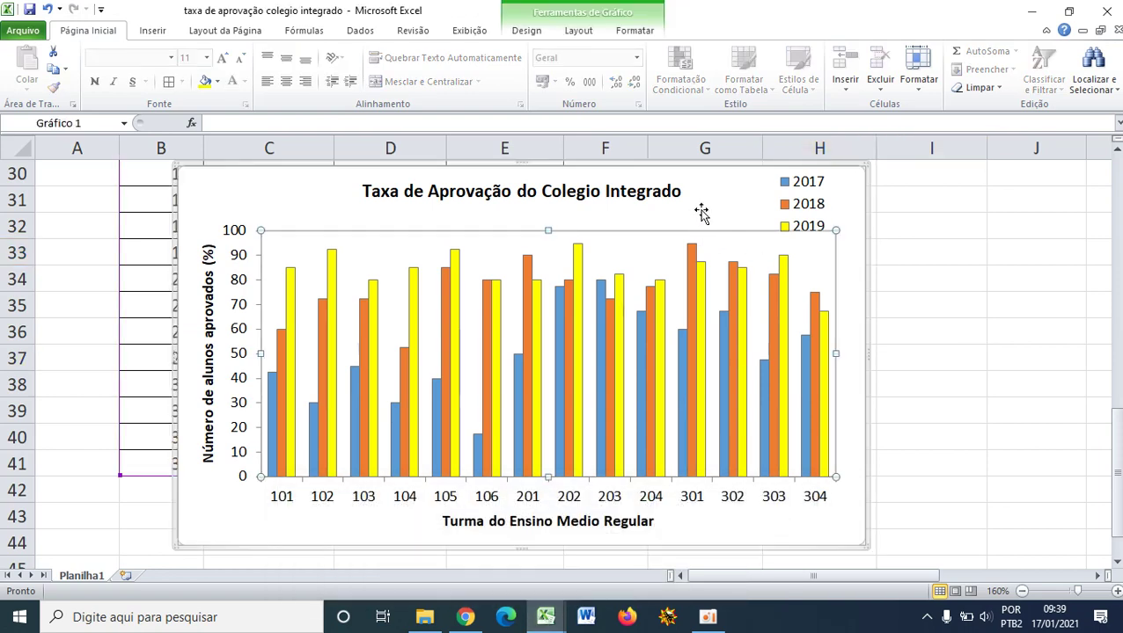
# - Try the plain 2D line and the stacked line with markers as chart types for the approval chart
pyautogui.click(713, 180)
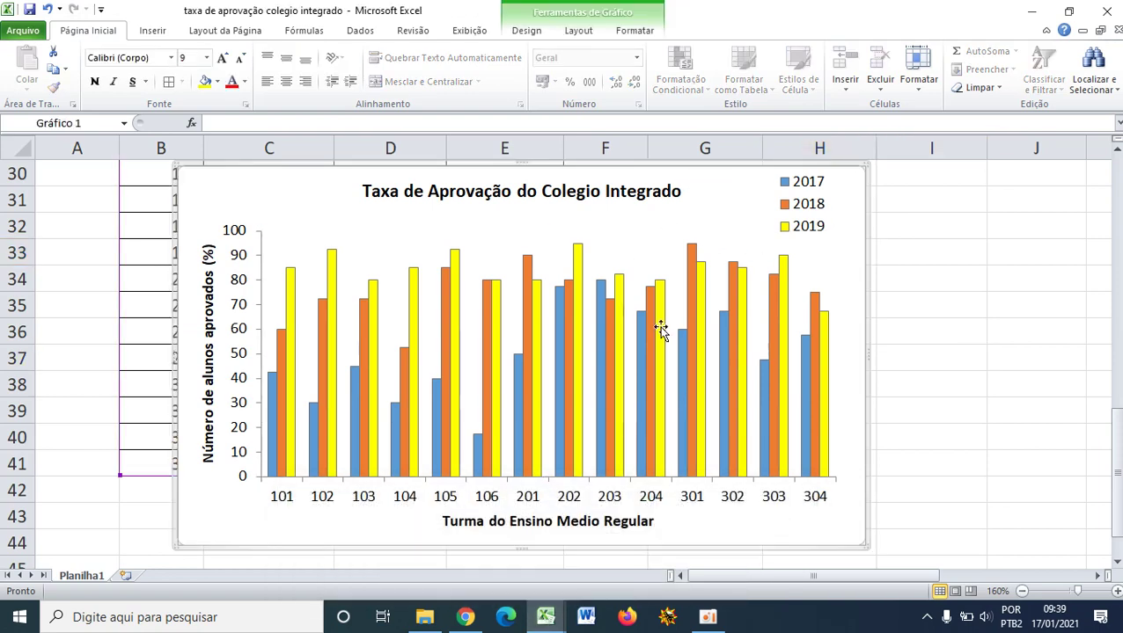
pyautogui.moveTo(689, 438)
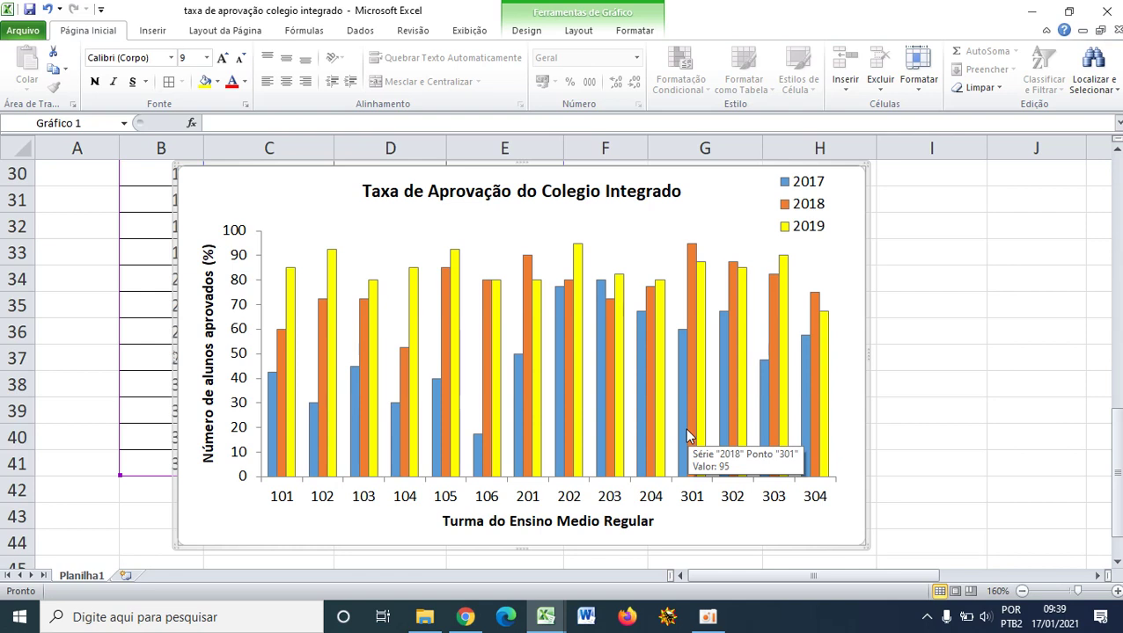
pyautogui.click(153, 32)
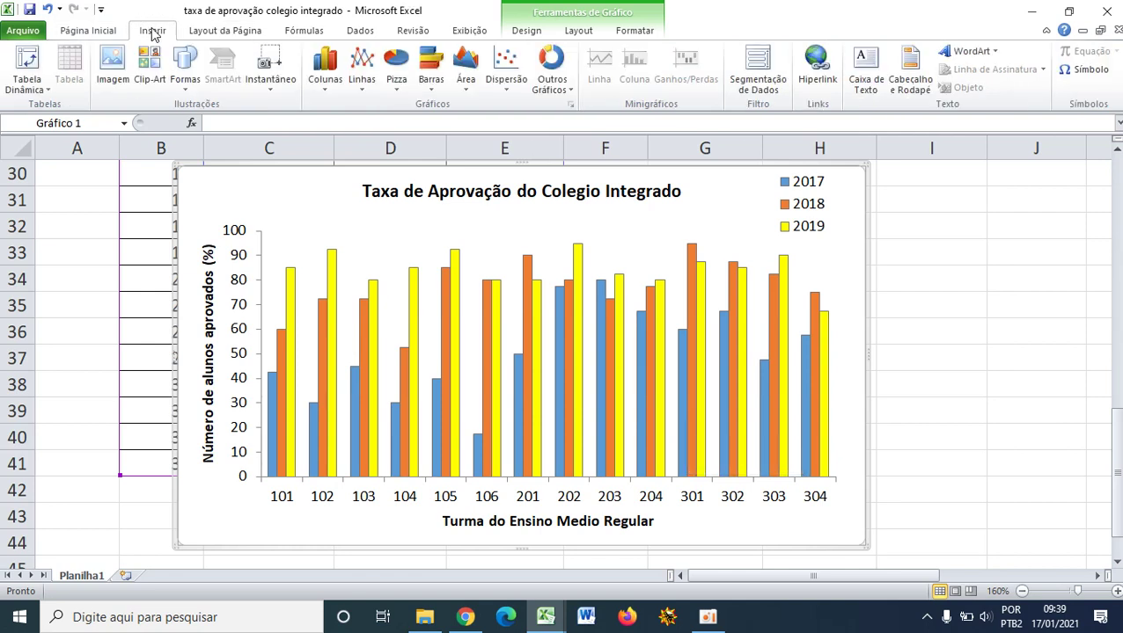
pyautogui.click(360, 87)
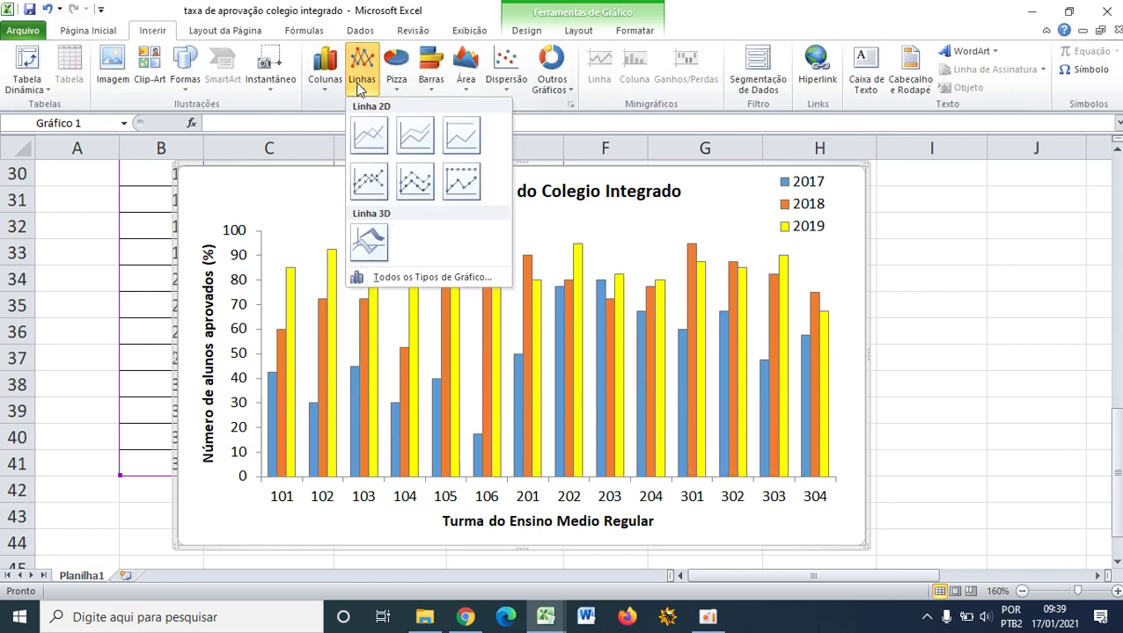
pyautogui.click(370, 141)
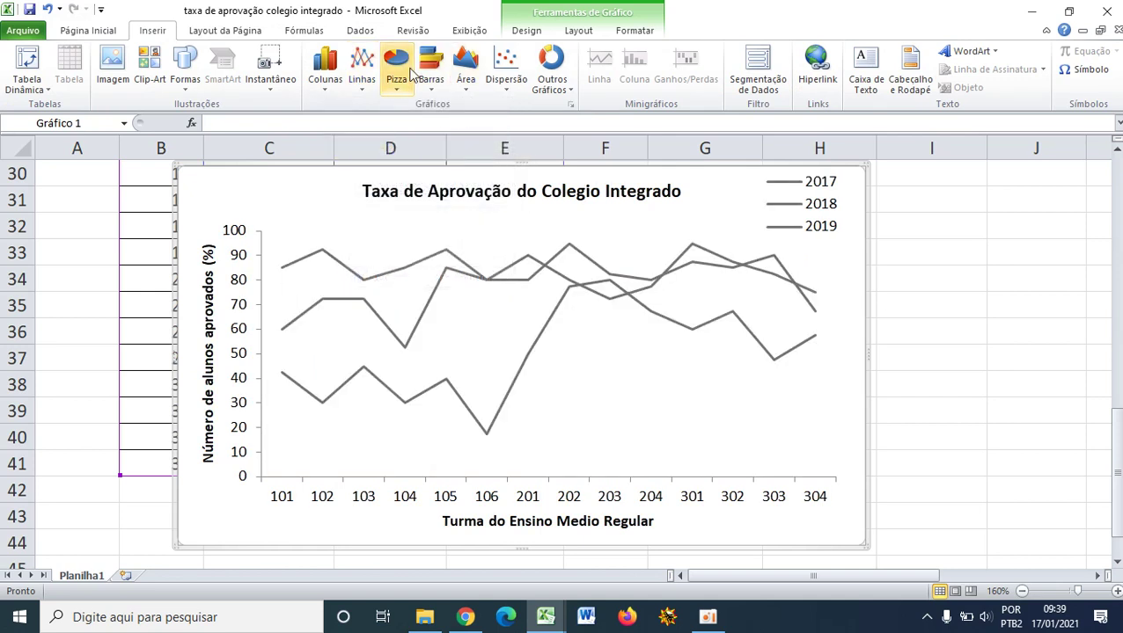
pyautogui.click(368, 88)
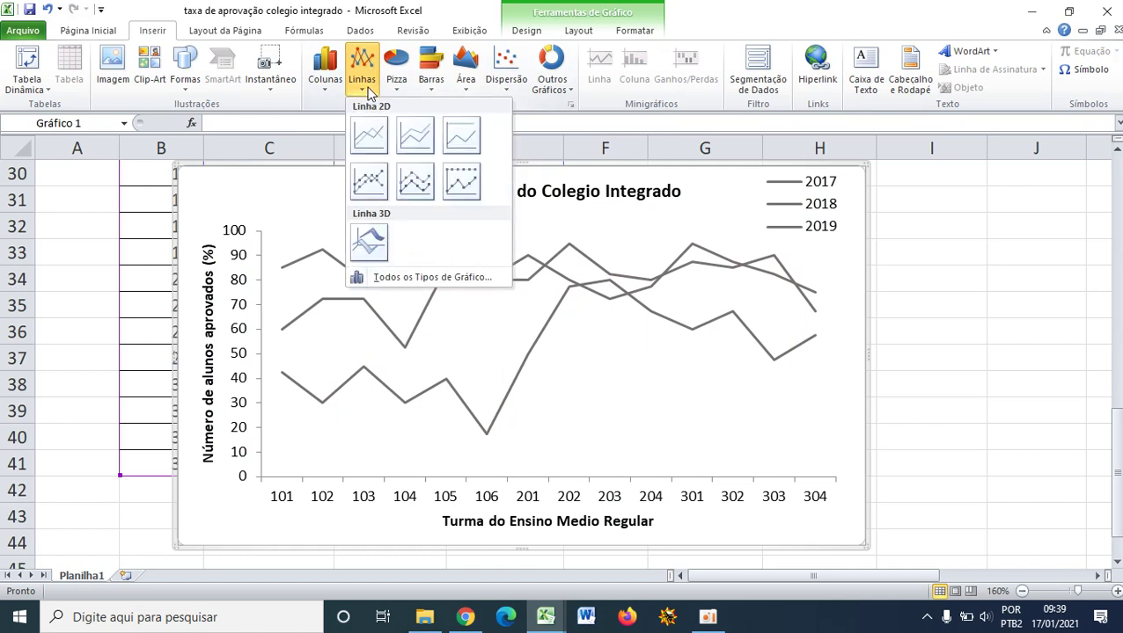
pyautogui.click(413, 181)
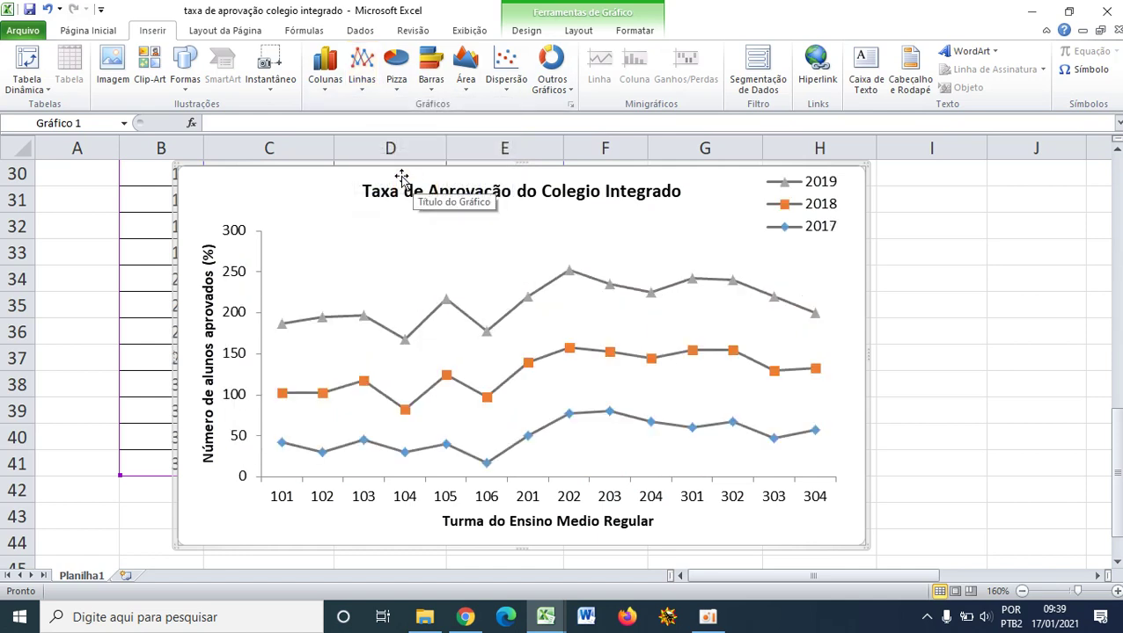
# - Change the approval chart to a 2D line chart with markers, comparing it with the stacked version with markers
pyautogui.click(362, 69)
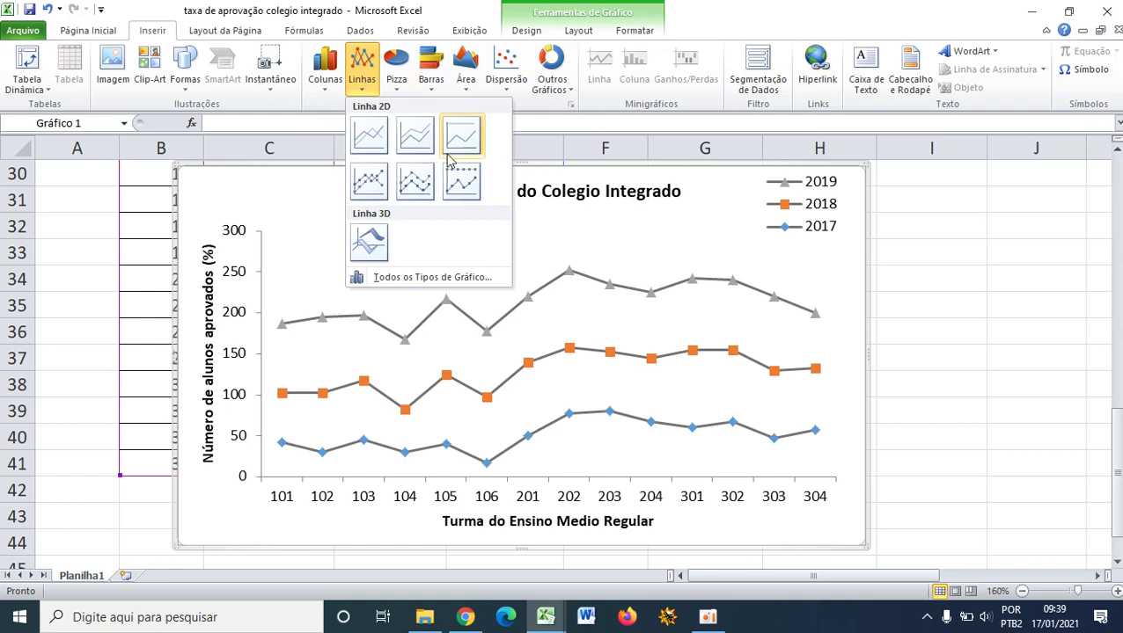
pyautogui.click(378, 182)
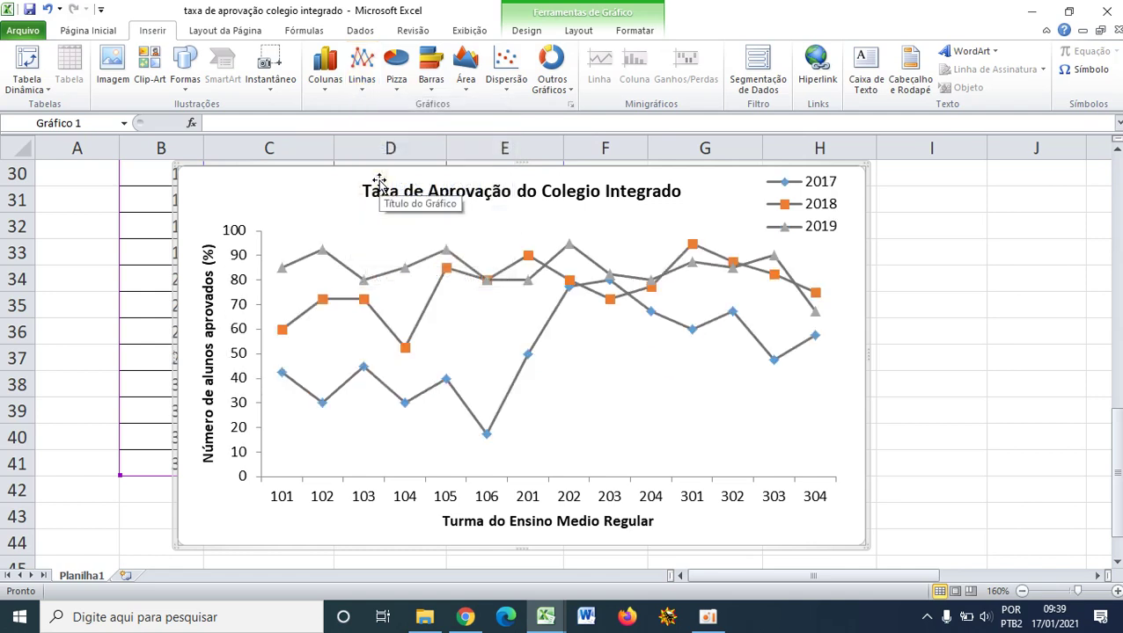
pyautogui.click(362, 68)
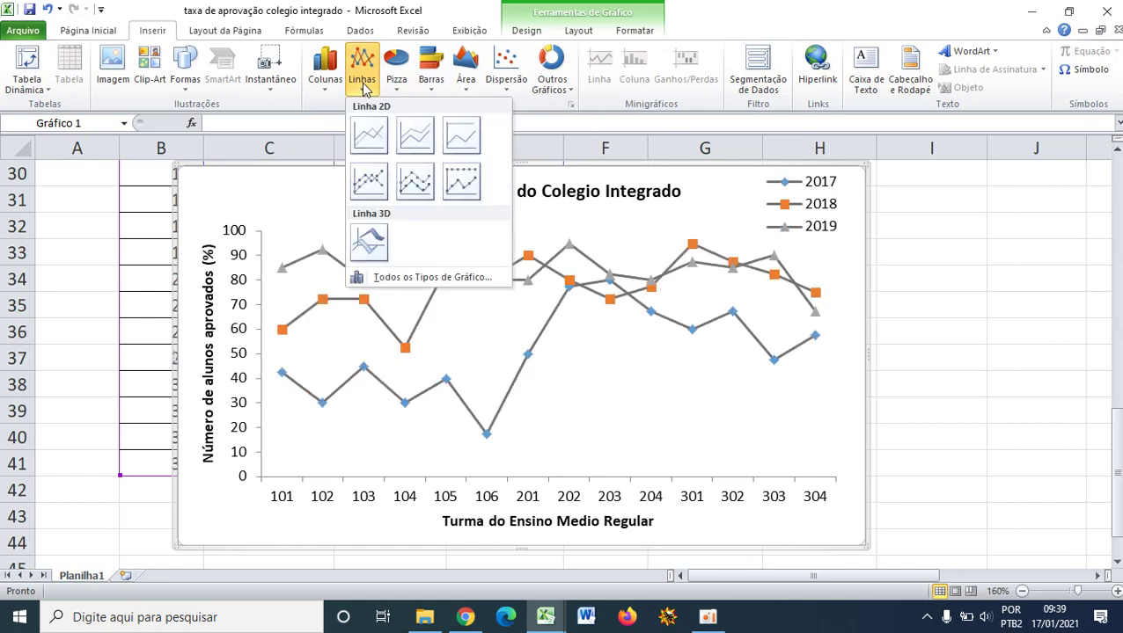
pyautogui.click(409, 172)
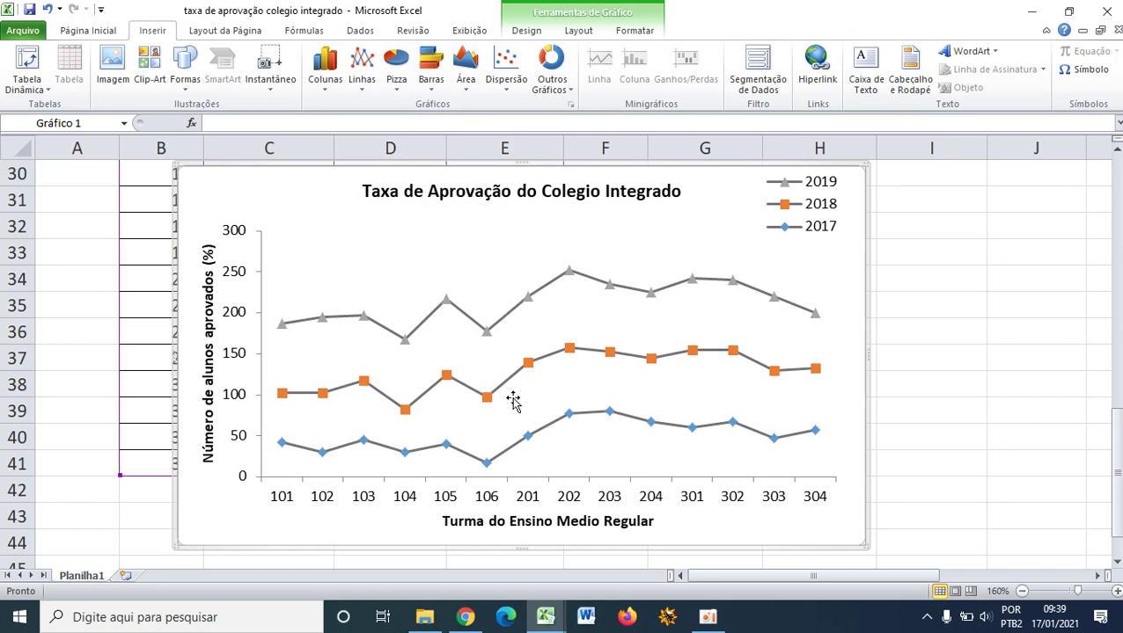
pyautogui.click(362, 70)
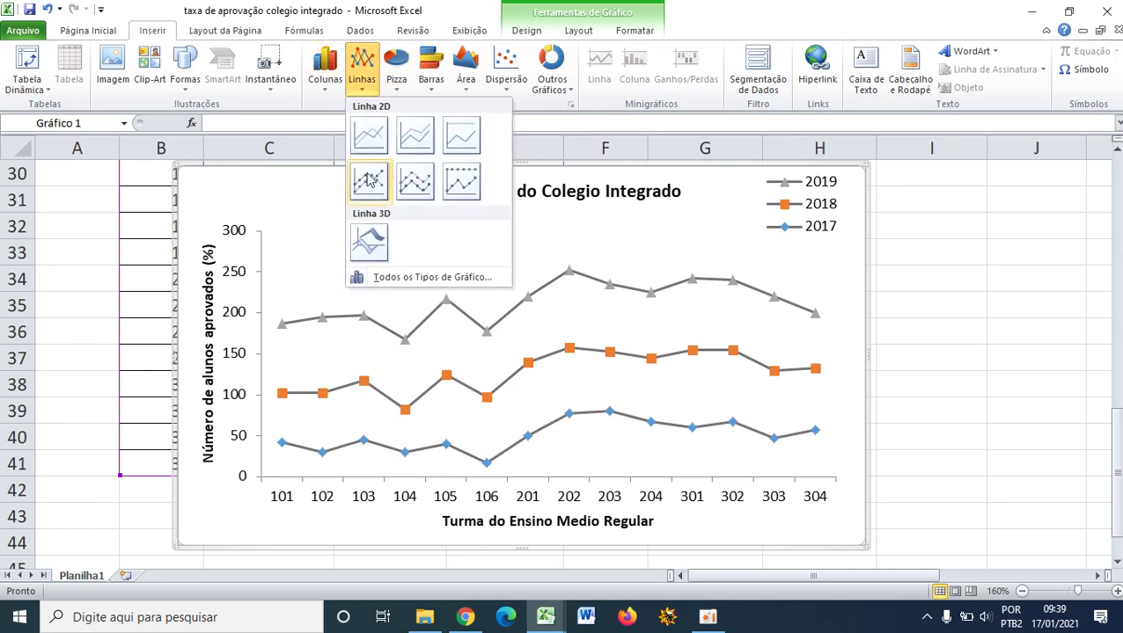
pyautogui.click(369, 184)
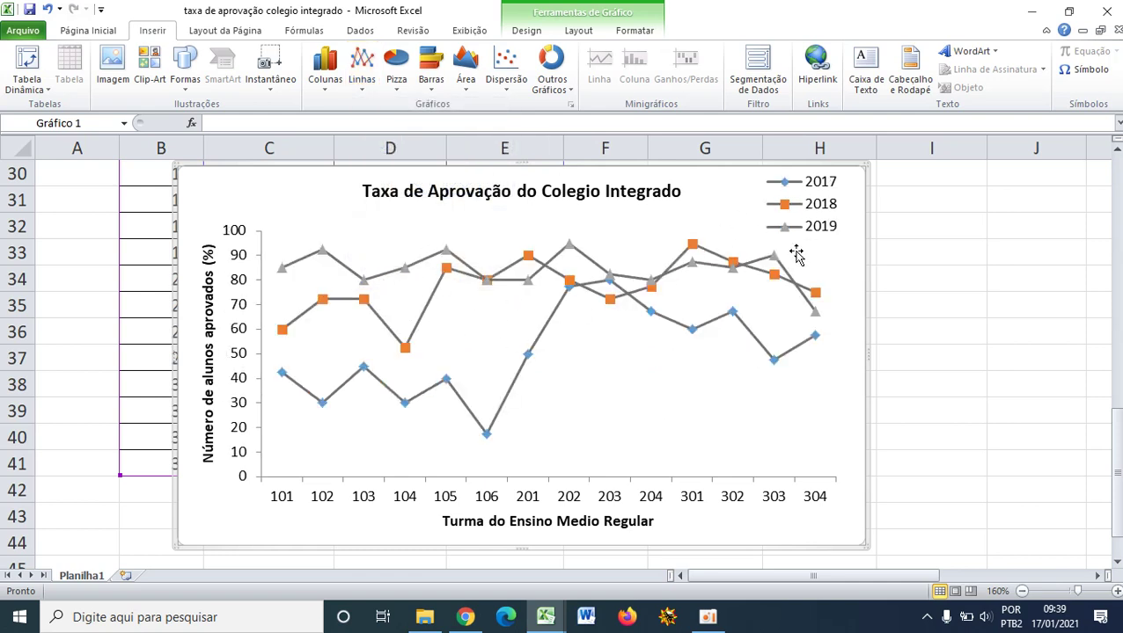
# - Set the line colour of the 2017 series to the standard red through its legend entry
pyautogui.click(784, 184)
pyautogui.click(786, 187)
pyautogui.rightClick(785, 188)
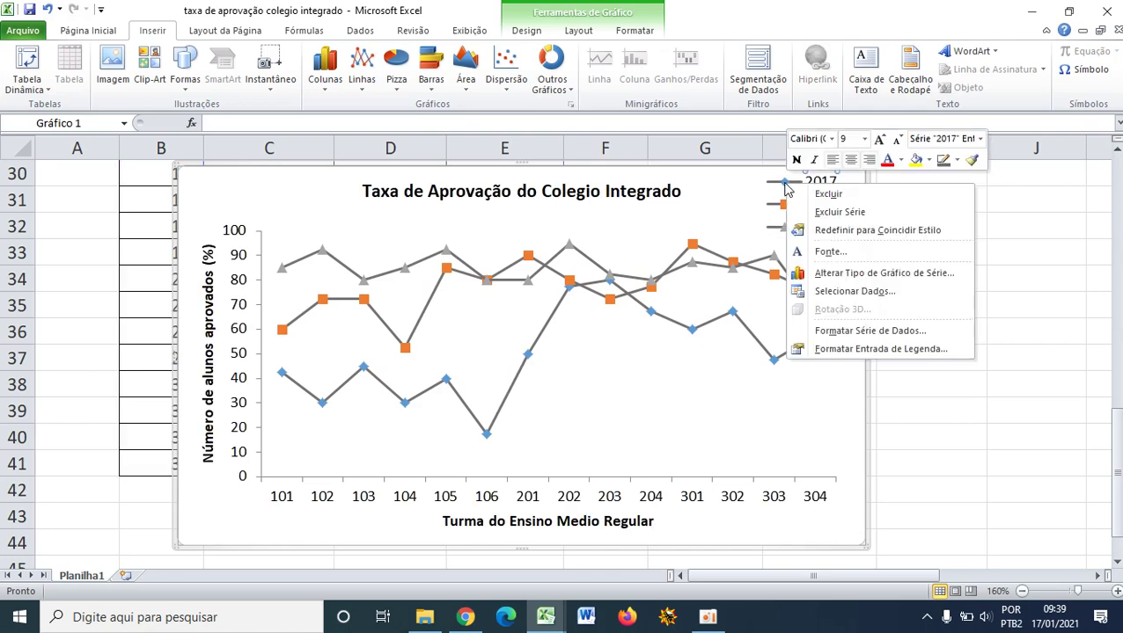
pyautogui.click(819, 349)
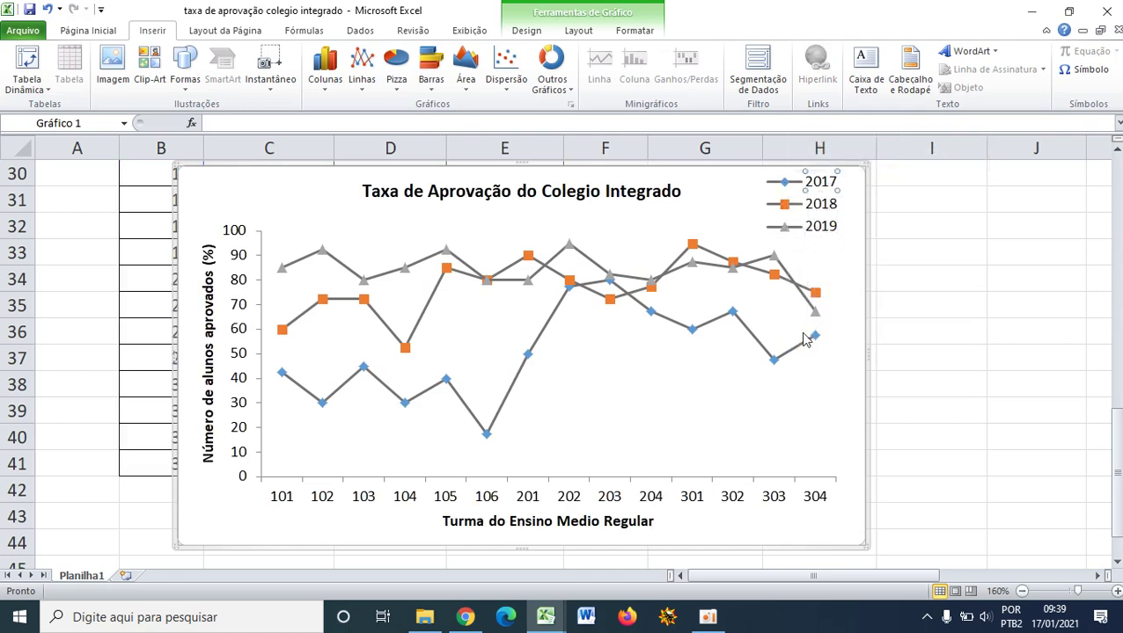
pyautogui.click(360, 141)
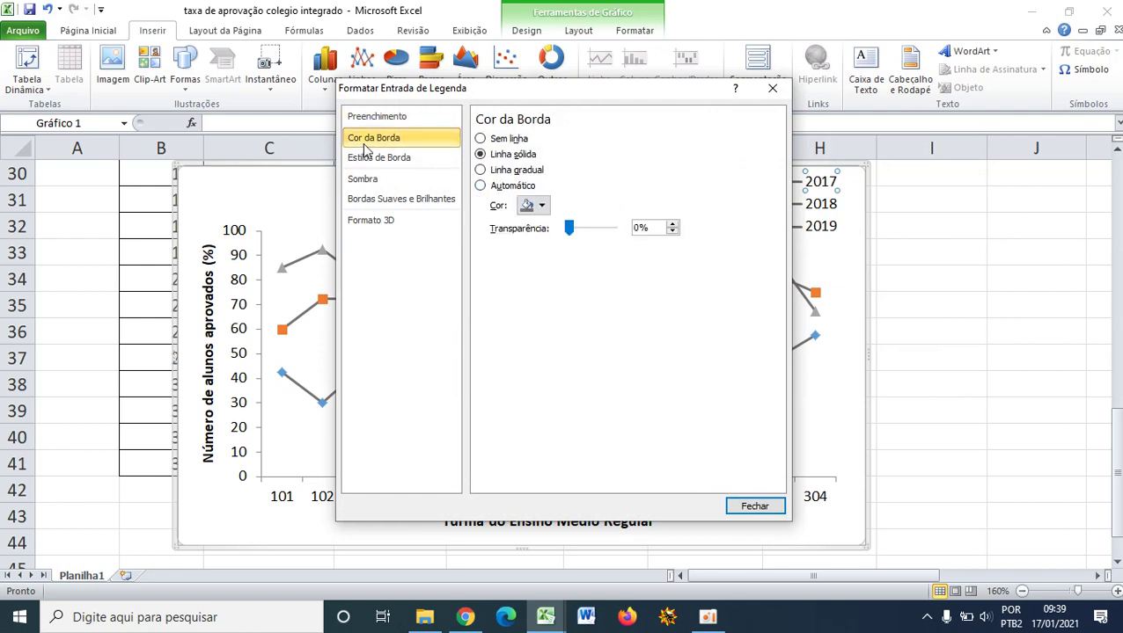
pyautogui.click(543, 205)
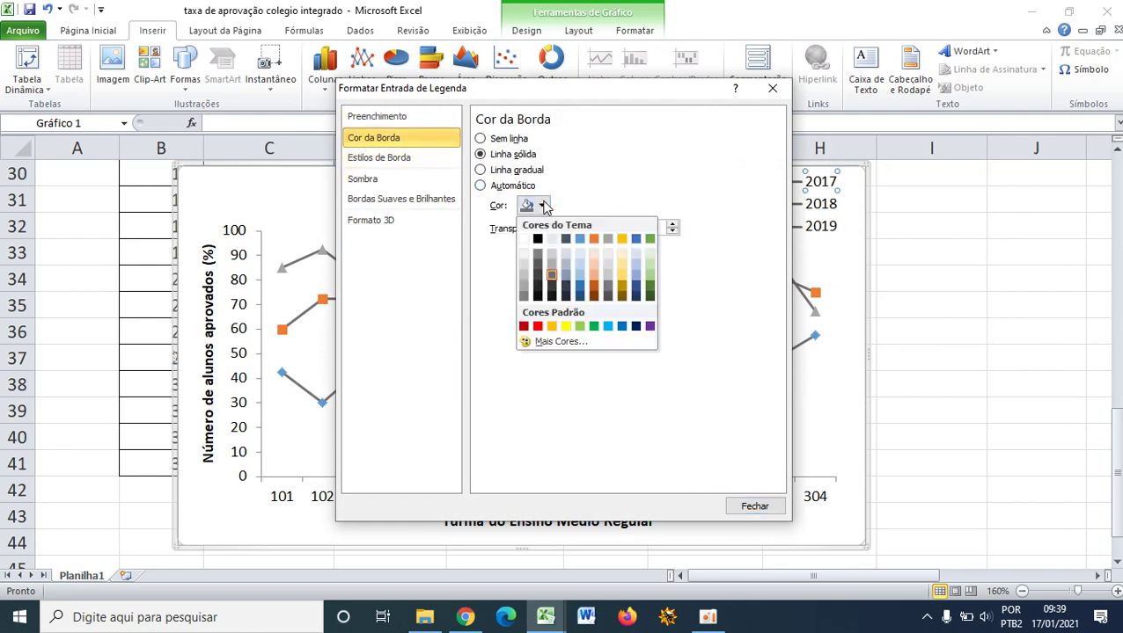
pyautogui.click(536, 327)
pyautogui.click(758, 507)
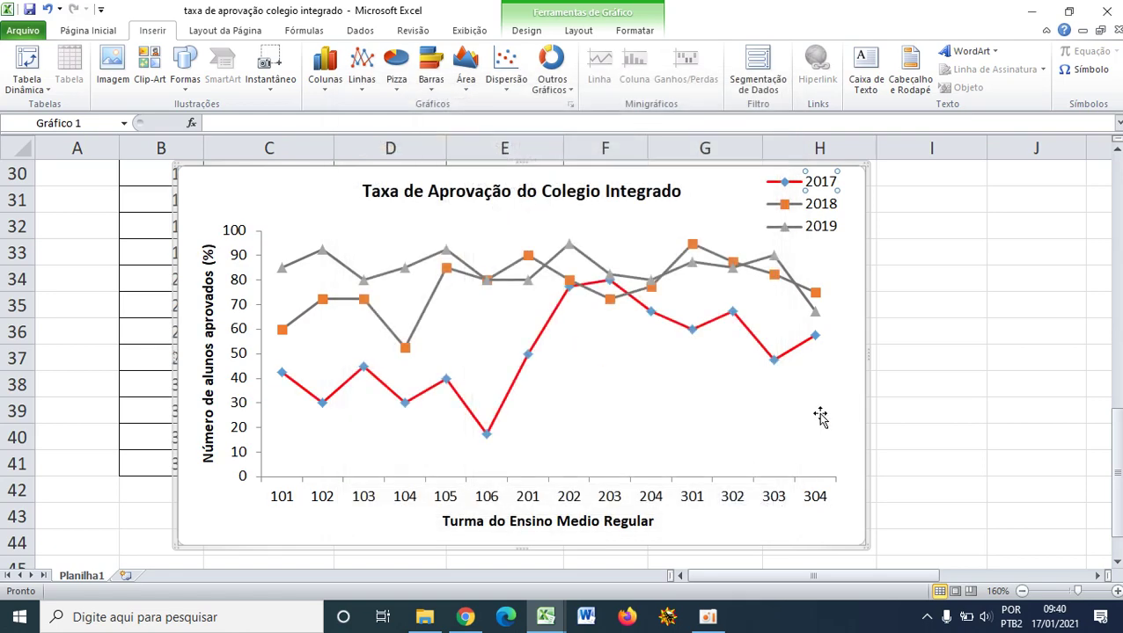
pyautogui.rightClick(796, 209)
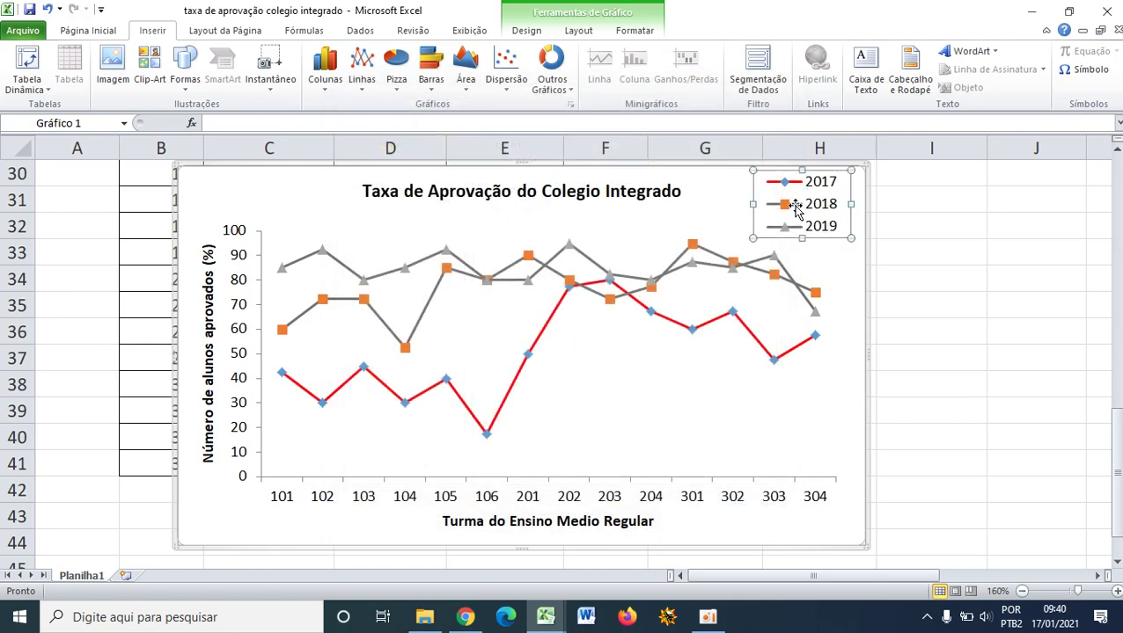
pyautogui.click(849, 334)
pyautogui.click(393, 160)
pyautogui.click(407, 138)
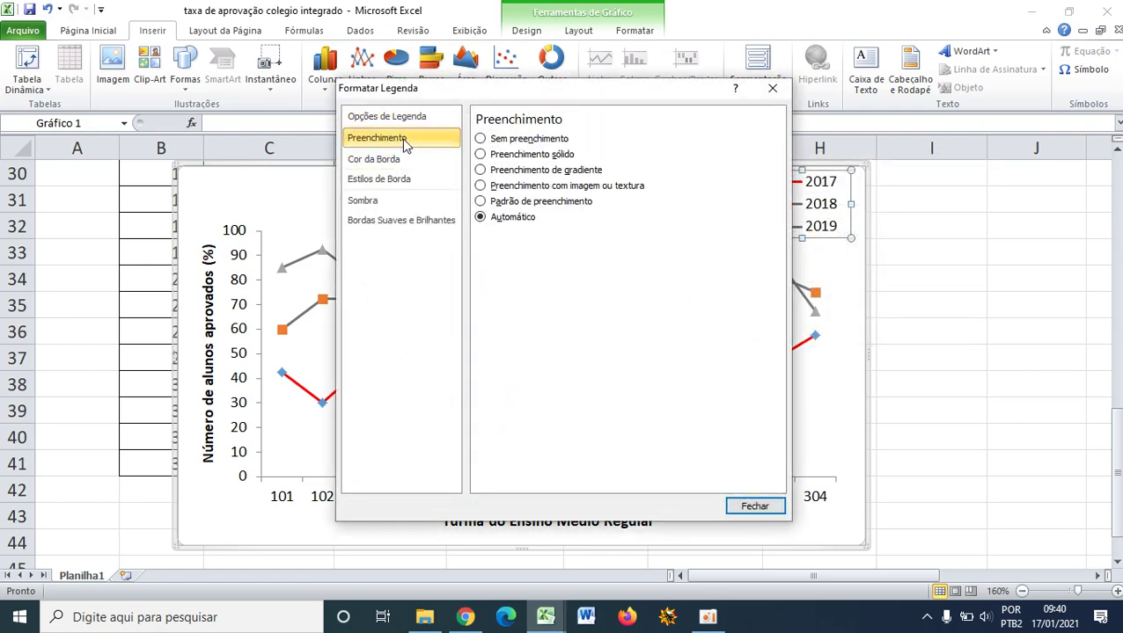
pyautogui.click(752, 508)
# - Set the line colour of the 2018 series to the darkest theme green through its legend entry
pyautogui.click(783, 207)
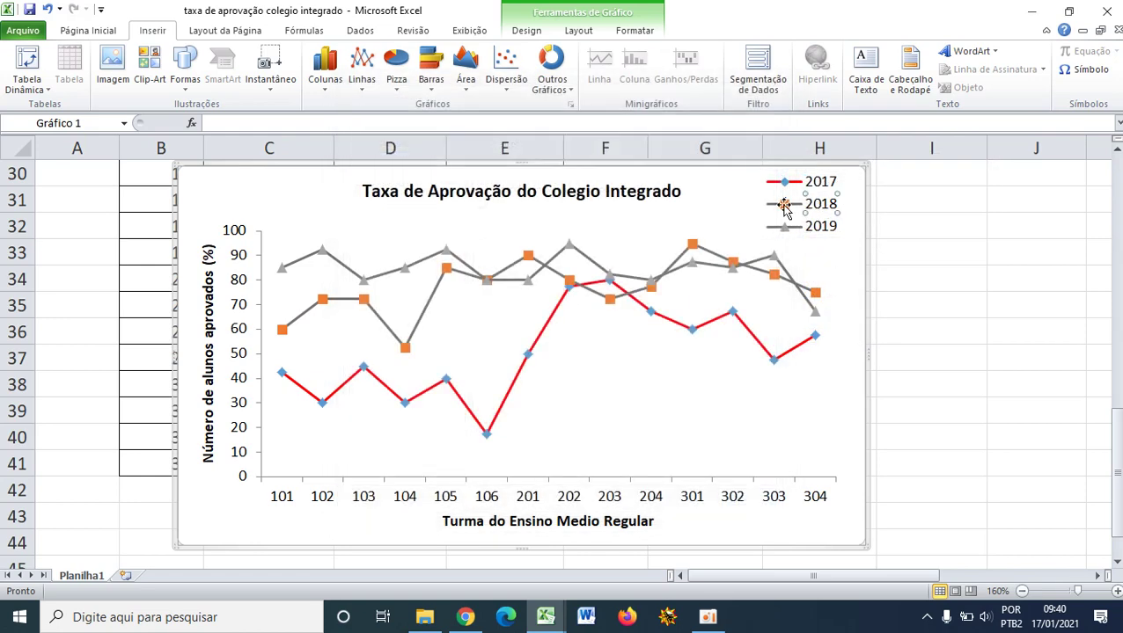
pyautogui.click(781, 206)
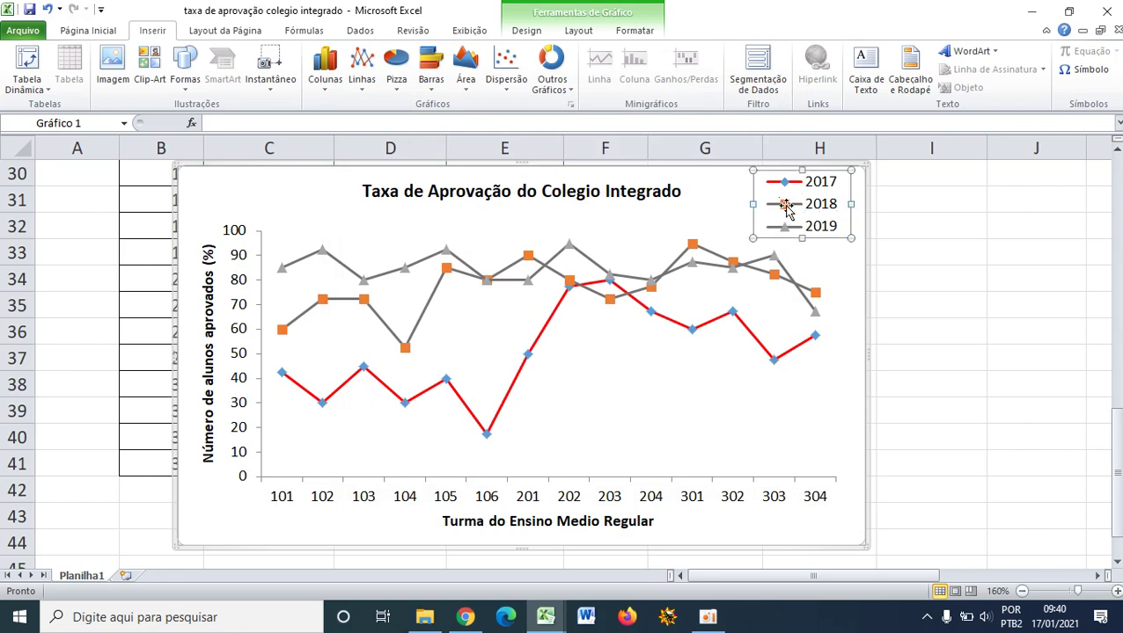
pyautogui.click(786, 210)
pyautogui.doubleClick(787, 210)
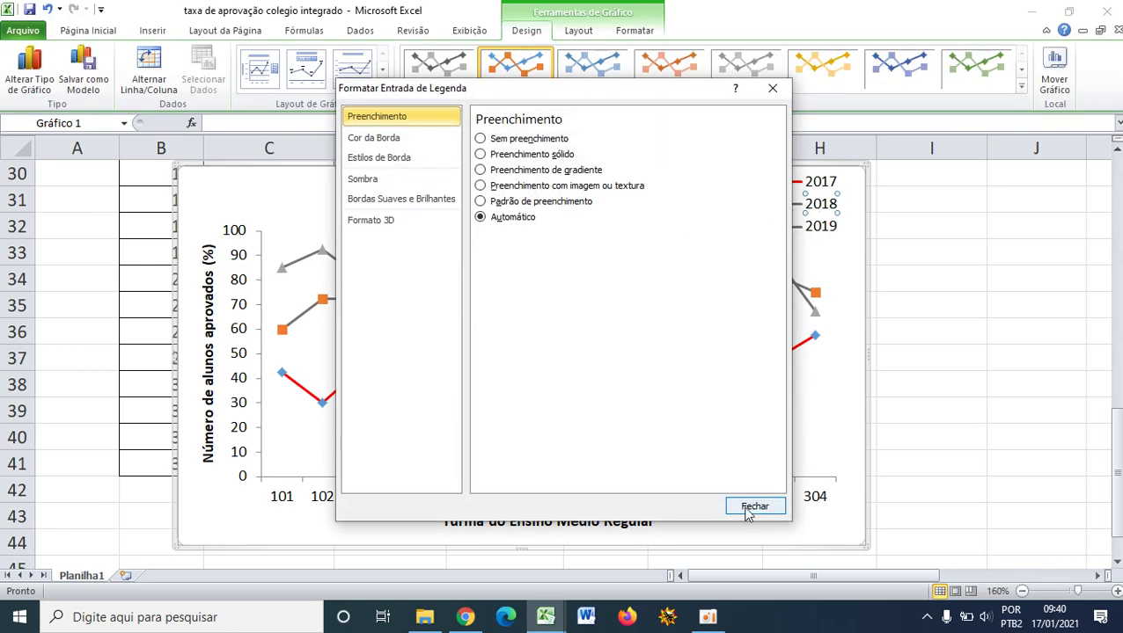
pyautogui.click(403, 141)
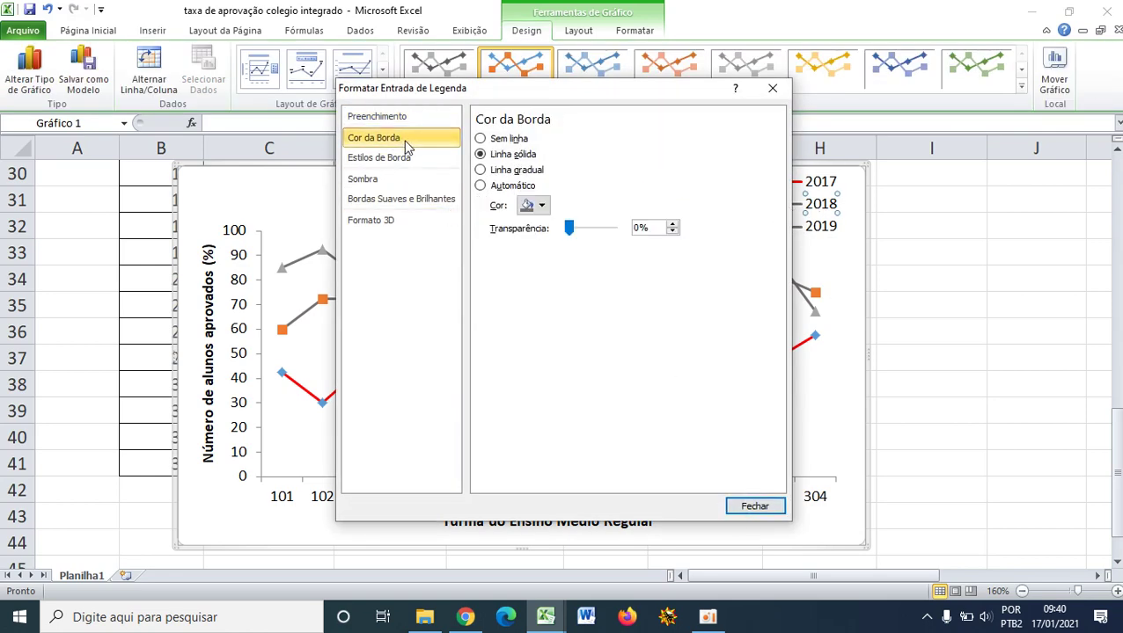
pyautogui.click(534, 206)
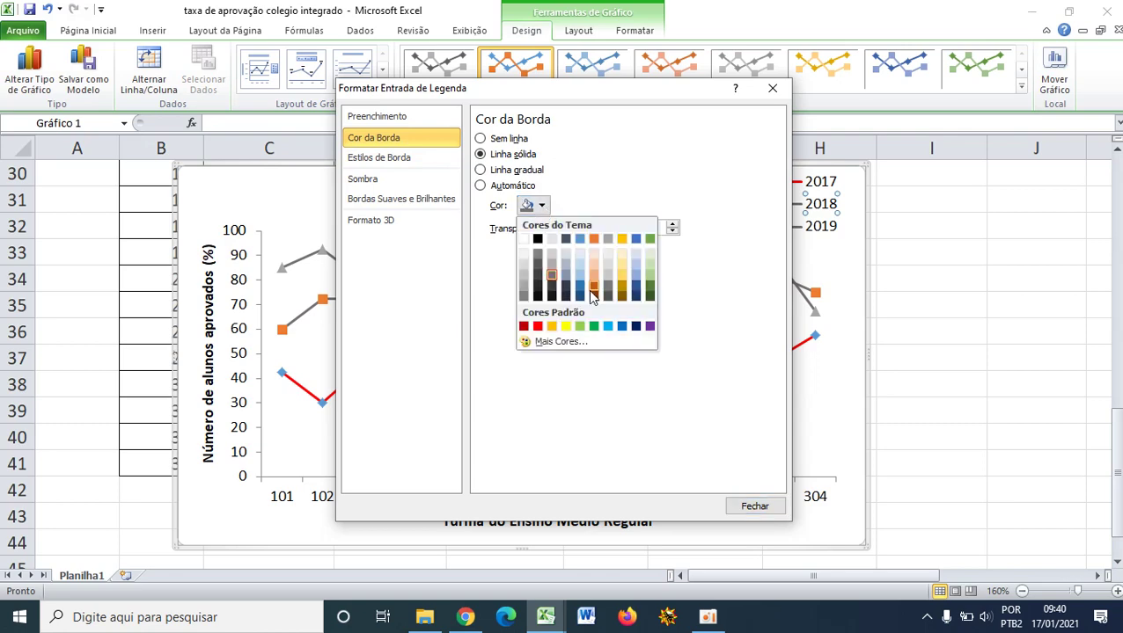
pyautogui.click(649, 298)
pyautogui.click(754, 505)
pyautogui.click(969, 387)
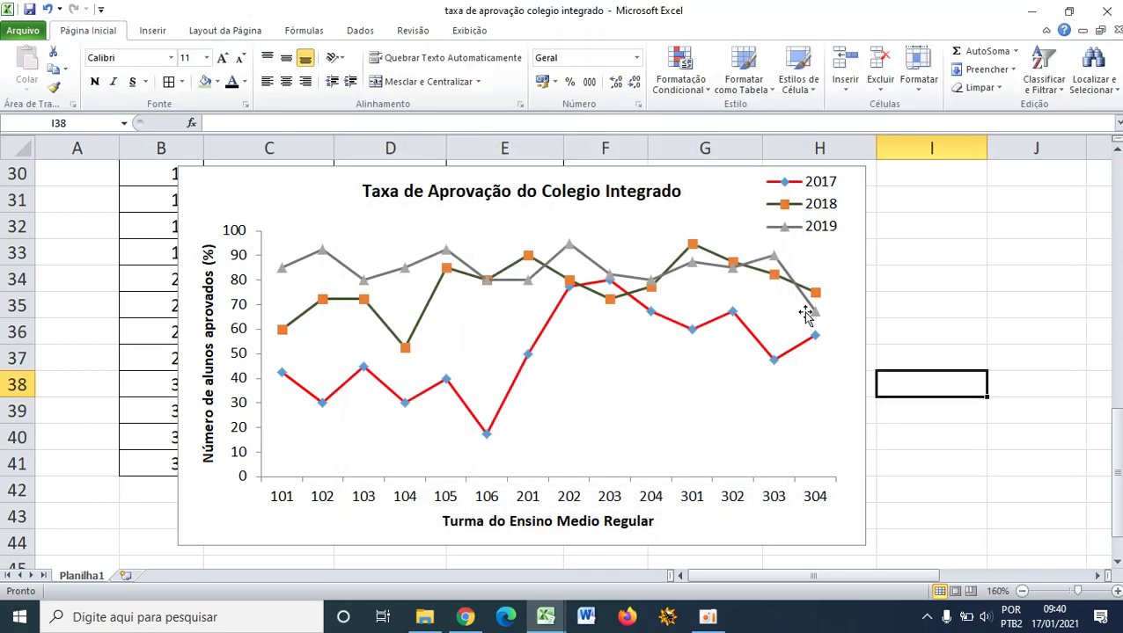
# - Set the line colour of the 2019 data series to the standard yellow
pyautogui.click(587, 259)
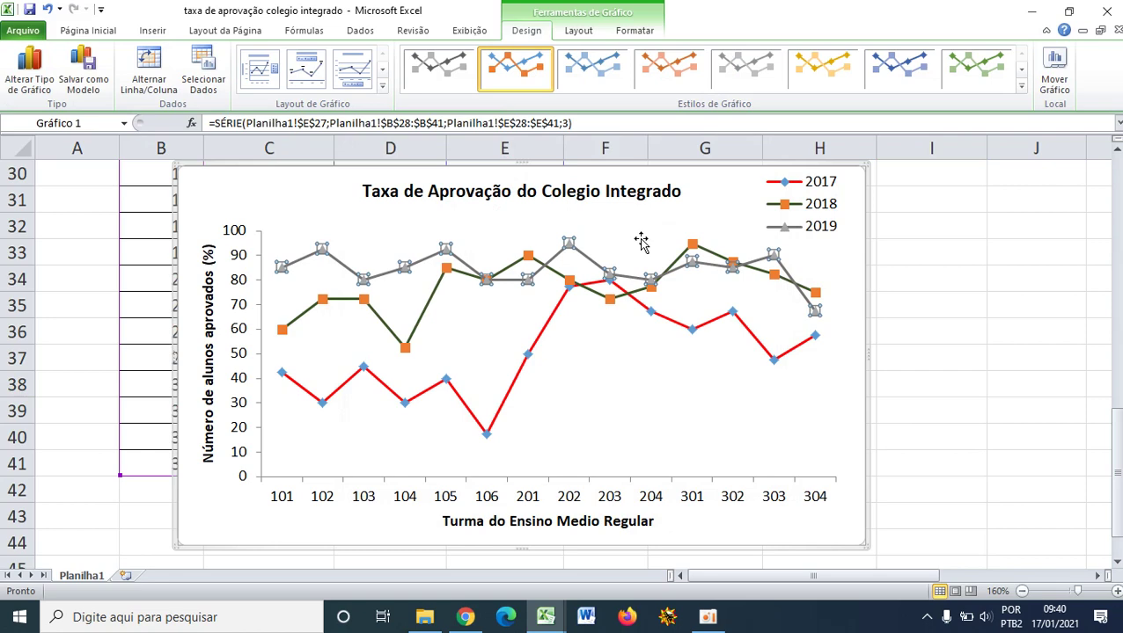
pyautogui.rightClick(578, 256)
pyautogui.click(650, 396)
pyautogui.click(411, 183)
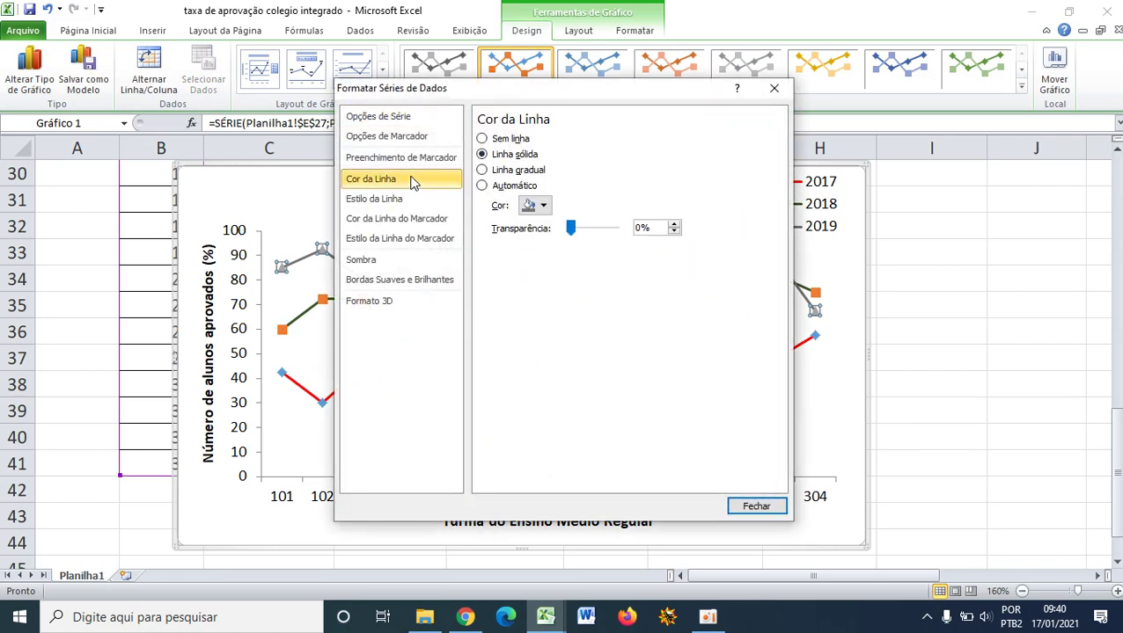
pyautogui.click(544, 205)
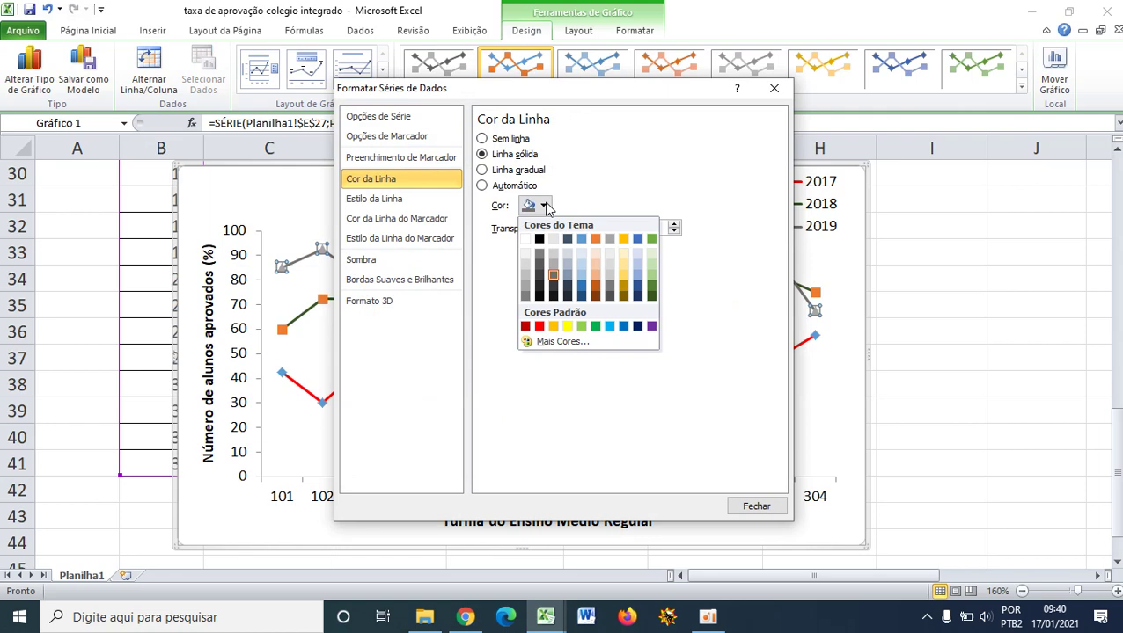
pyautogui.click(568, 326)
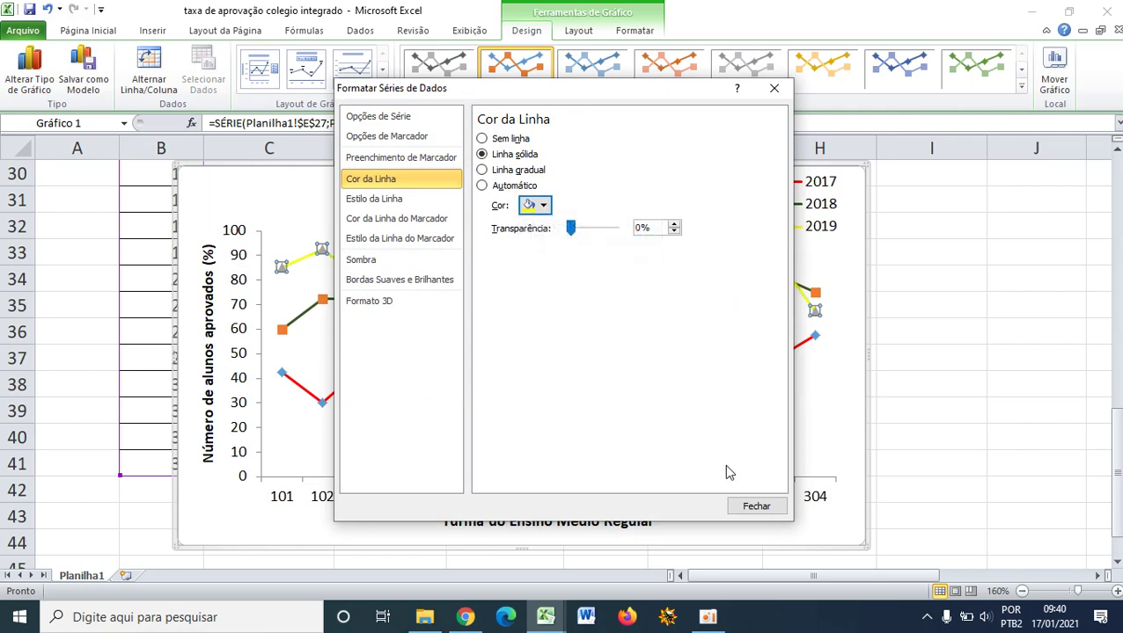
# - Fill the markers of the 2019 series with the standard yellow
pyautogui.click(754, 506)
pyautogui.click(951, 391)
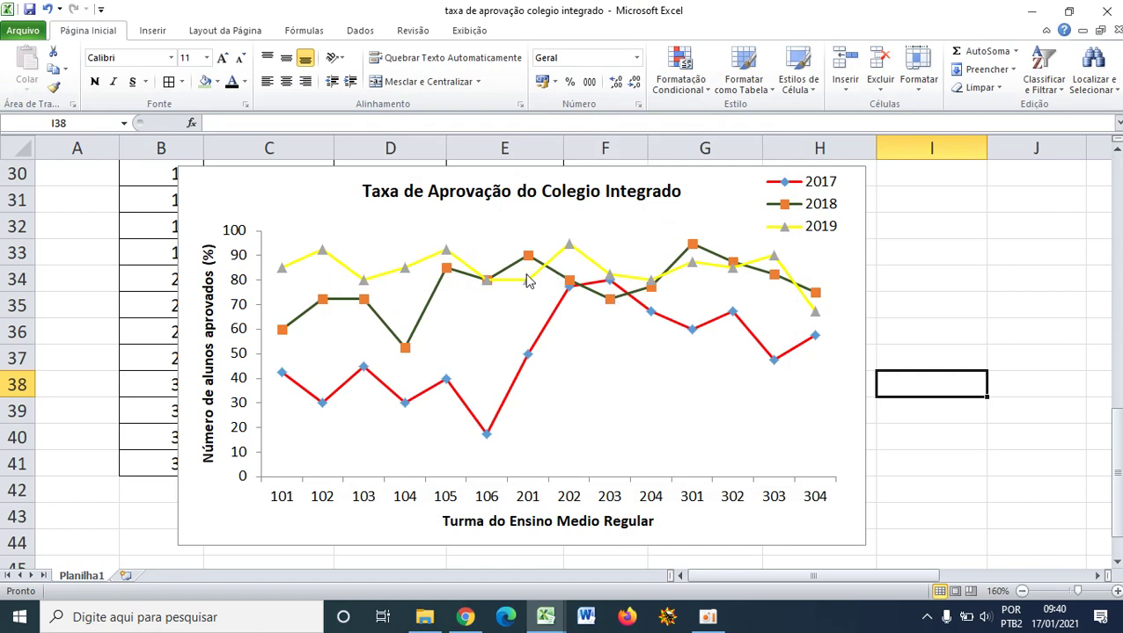
pyautogui.click(444, 253)
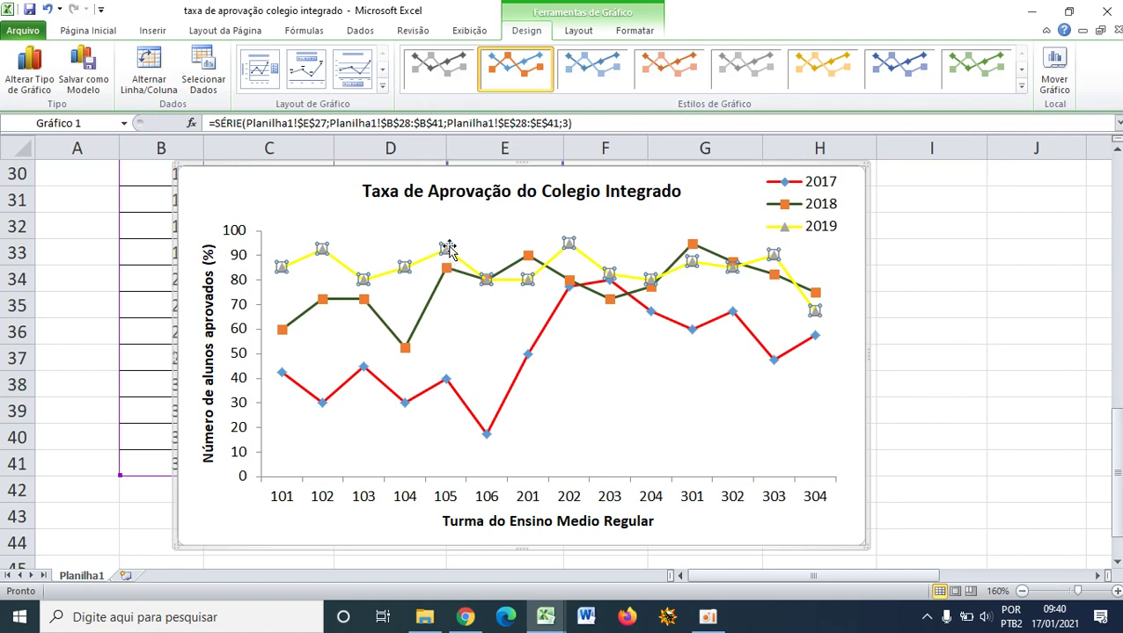
pyautogui.click(88, 30)
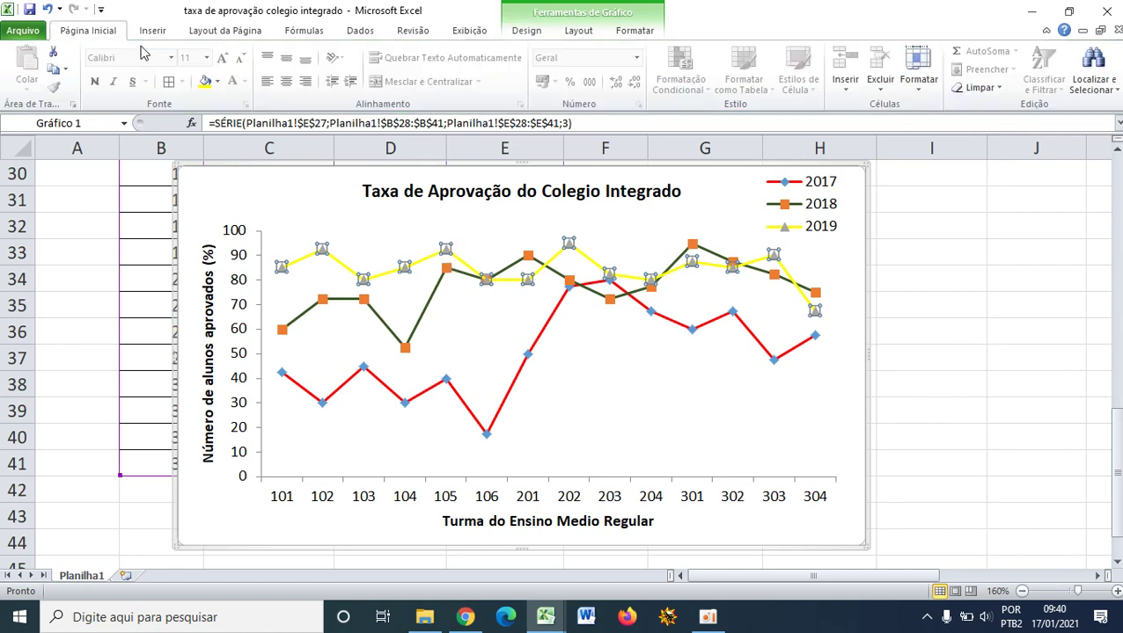
pyautogui.click(217, 81)
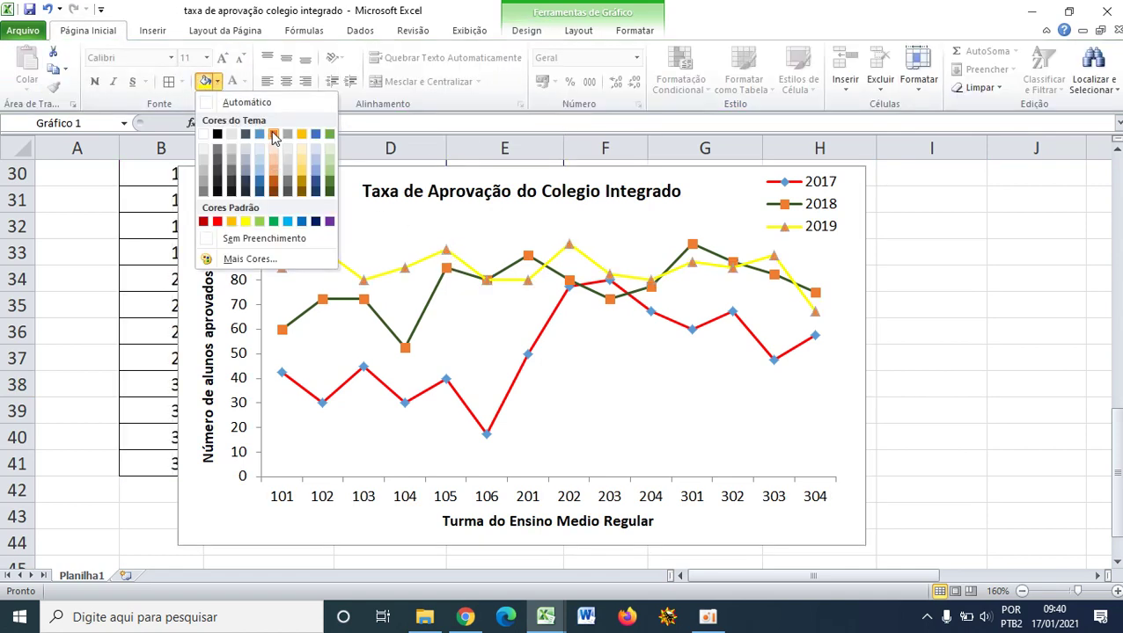
pyautogui.click(246, 220)
# - Fill the markers of the 2018 series with the second-darkest theme green
pyautogui.click(486, 283)
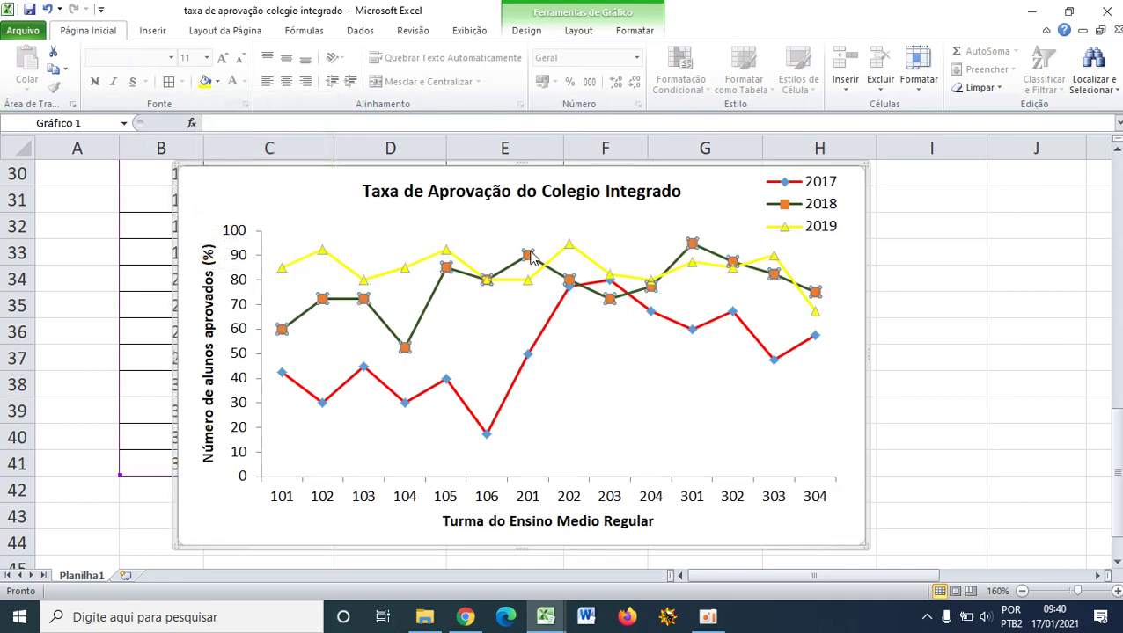
pyautogui.click(217, 81)
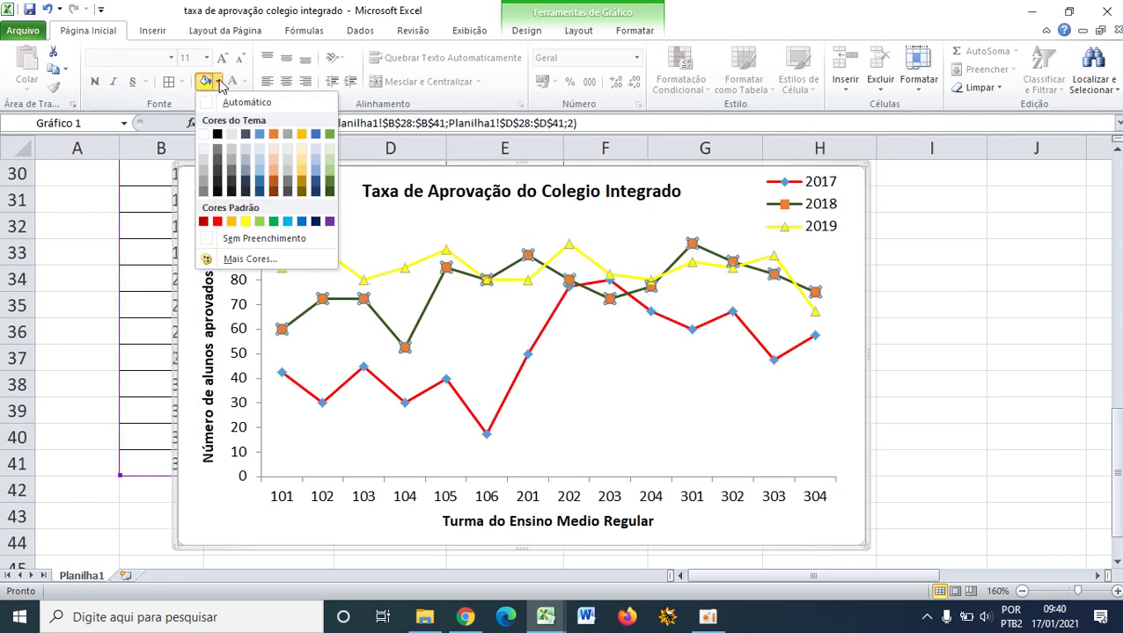
pyautogui.click(329, 188)
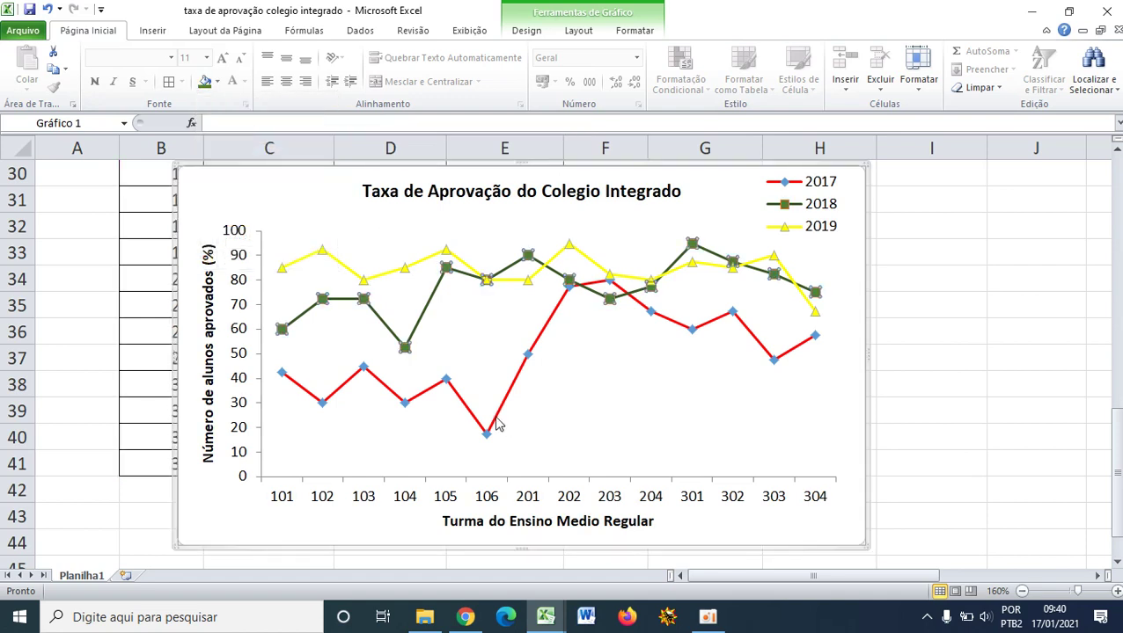
# - Fill the markers of the 2017 series with the standard red
pyautogui.click(446, 388)
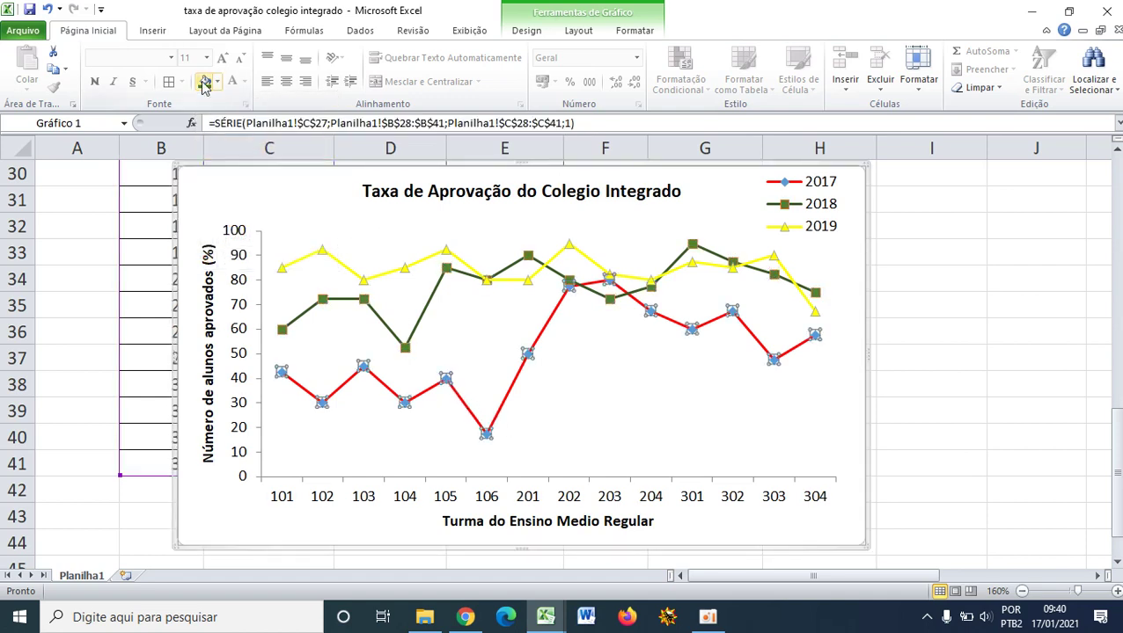
pyautogui.click(637, 428)
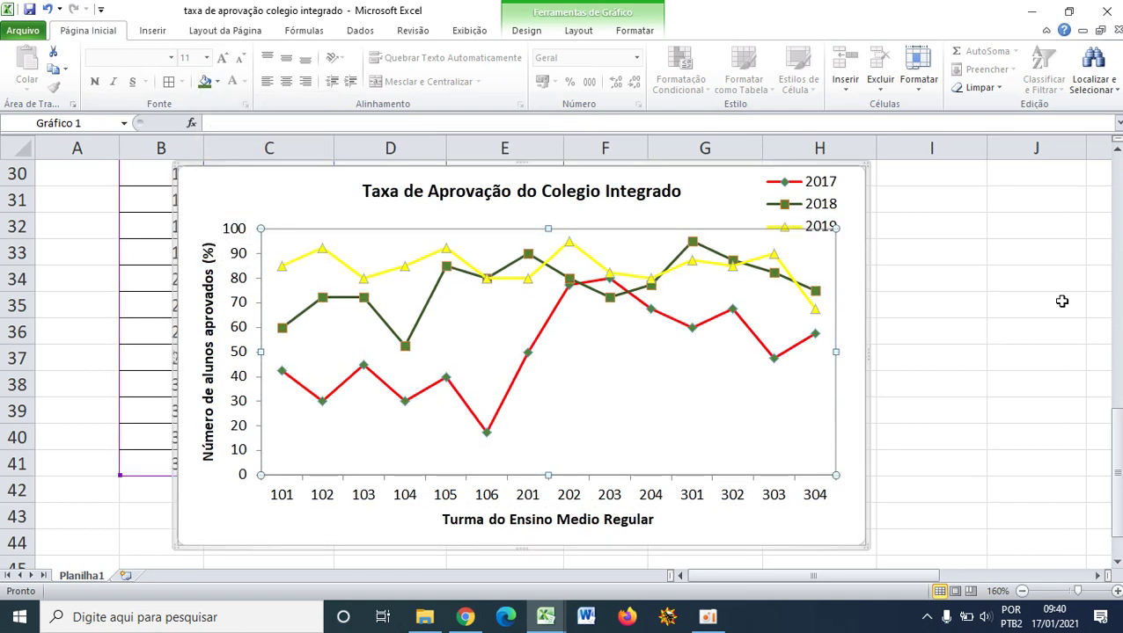
pyautogui.click(450, 379)
pyautogui.click(217, 81)
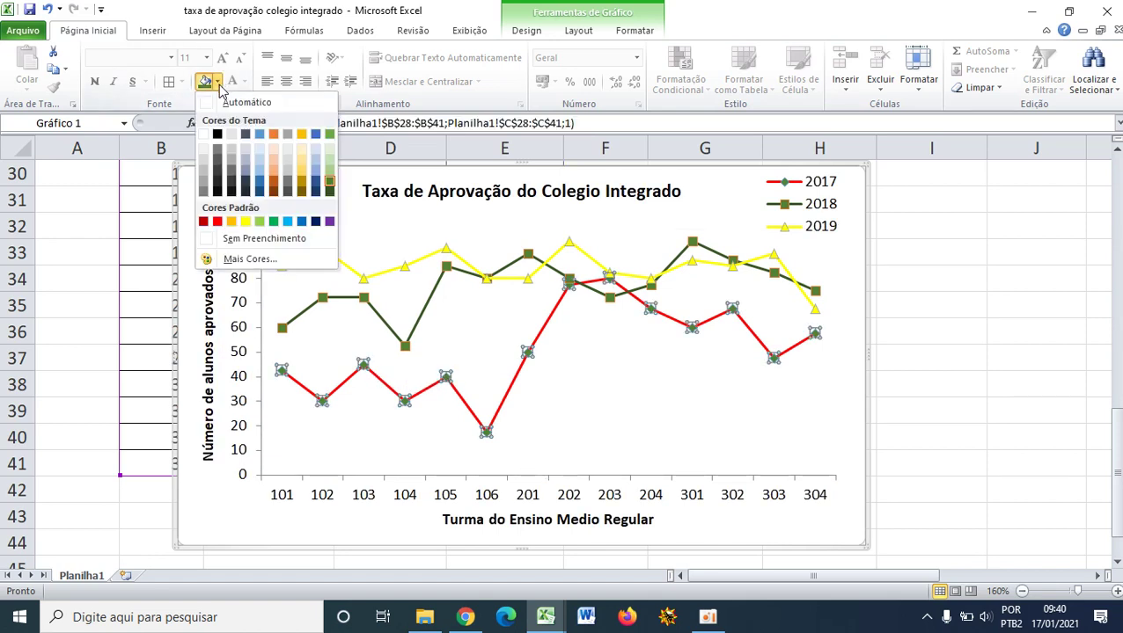
pyautogui.click(217, 221)
pyautogui.click(1060, 376)
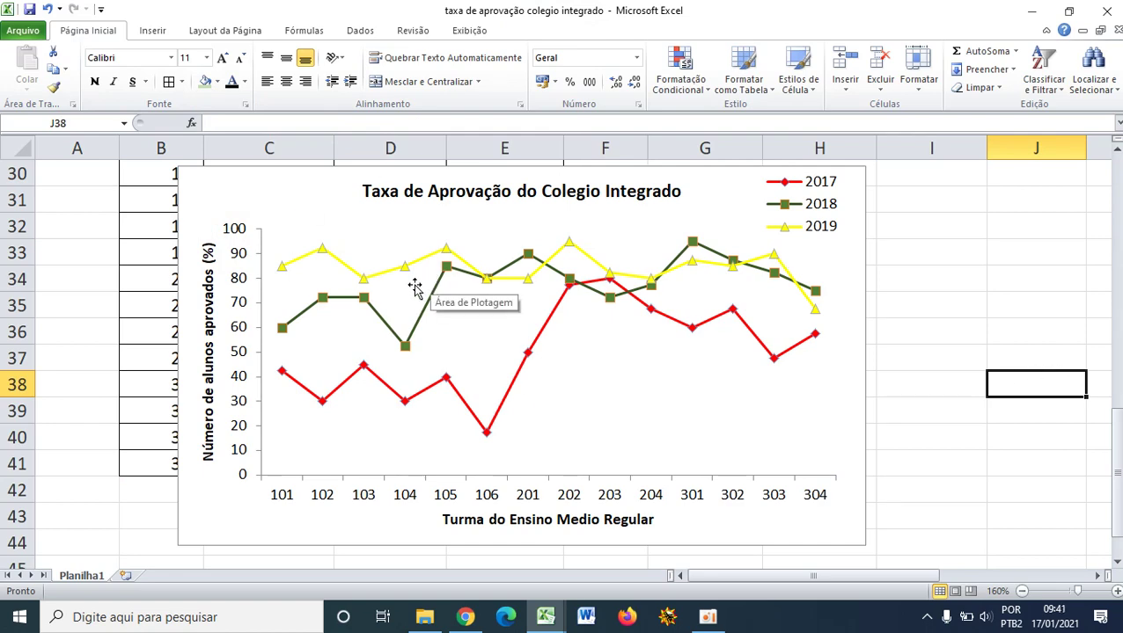
# - Try to change the chart to 2D clustered columns with only the 2018 series selected, and undo it
pyautogui.click(312, 307)
pyautogui.click(226, 33)
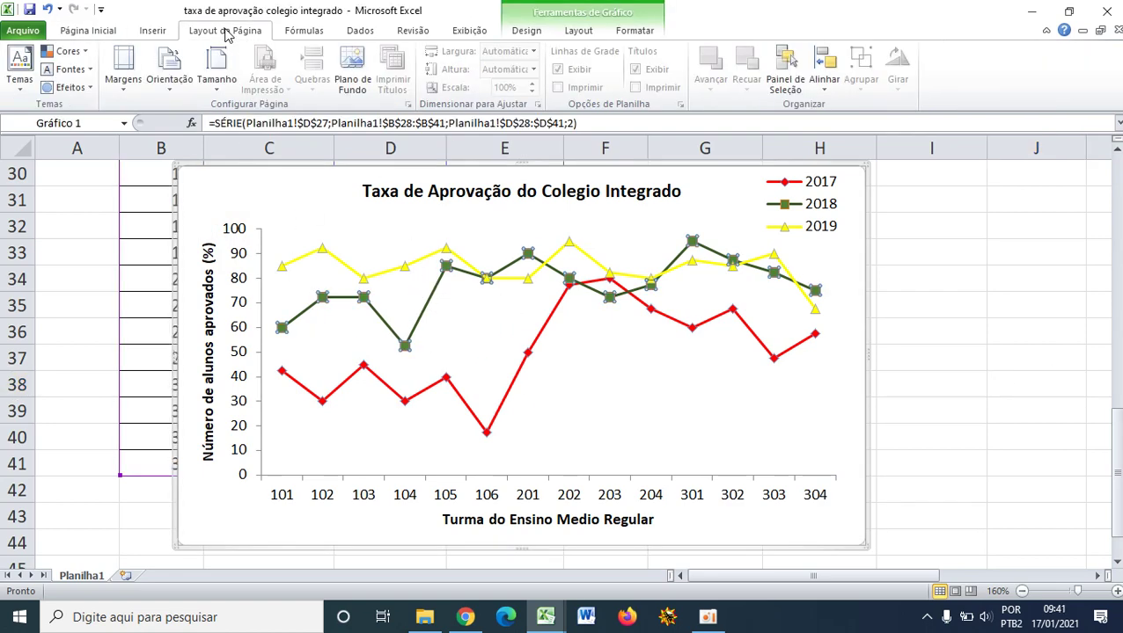
pyautogui.click(153, 31)
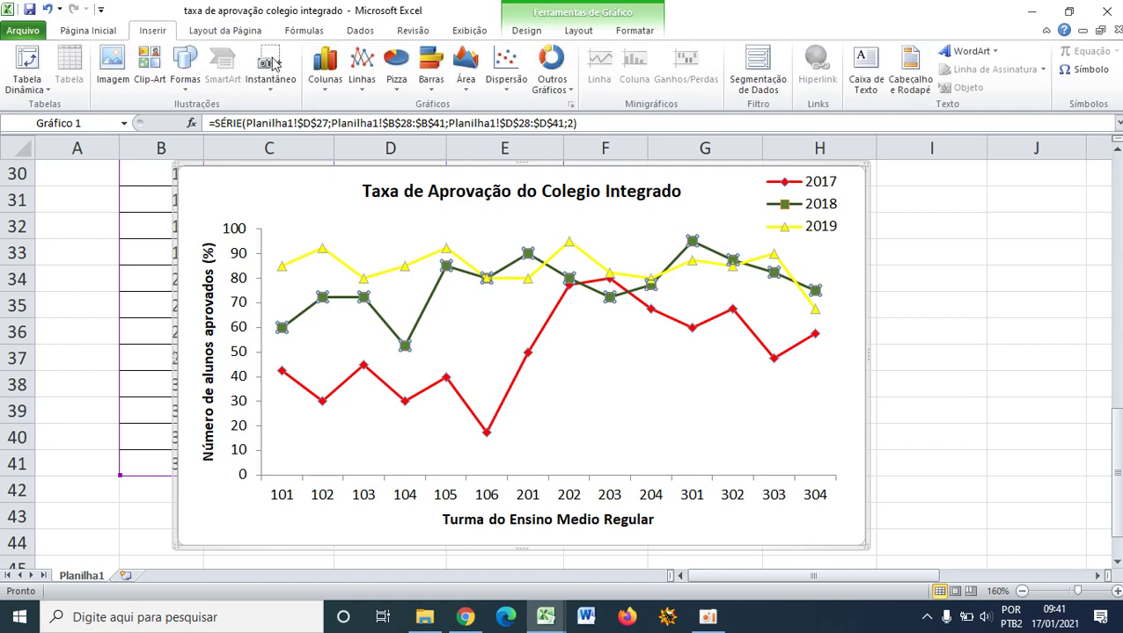
pyautogui.click(329, 70)
pyautogui.click(330, 136)
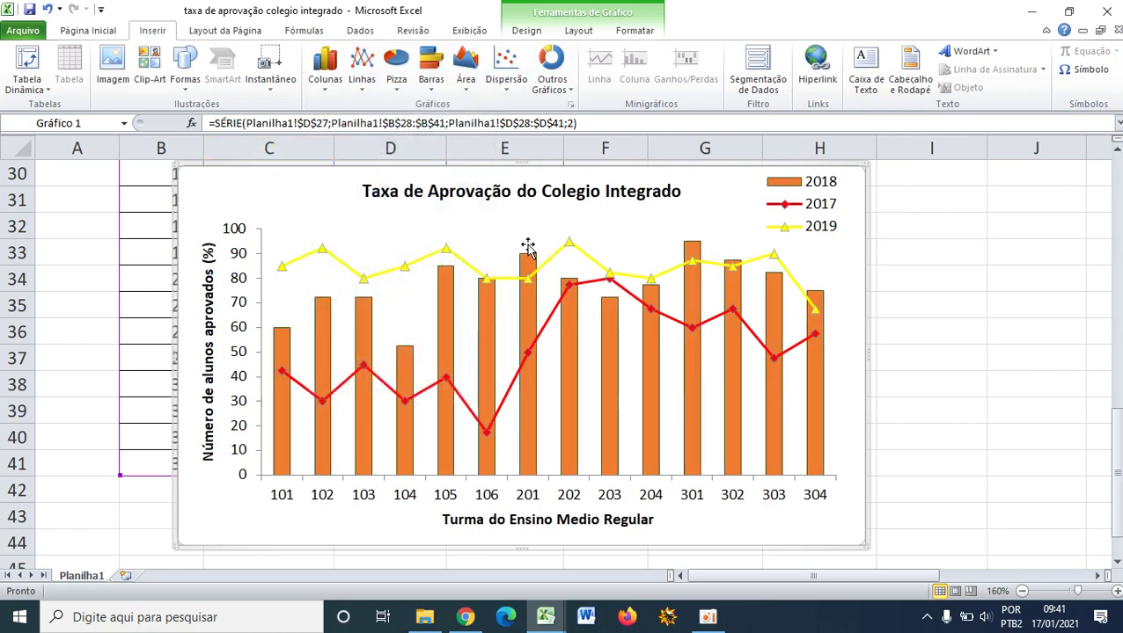
pyautogui.hotkey('ctrl', 'z')
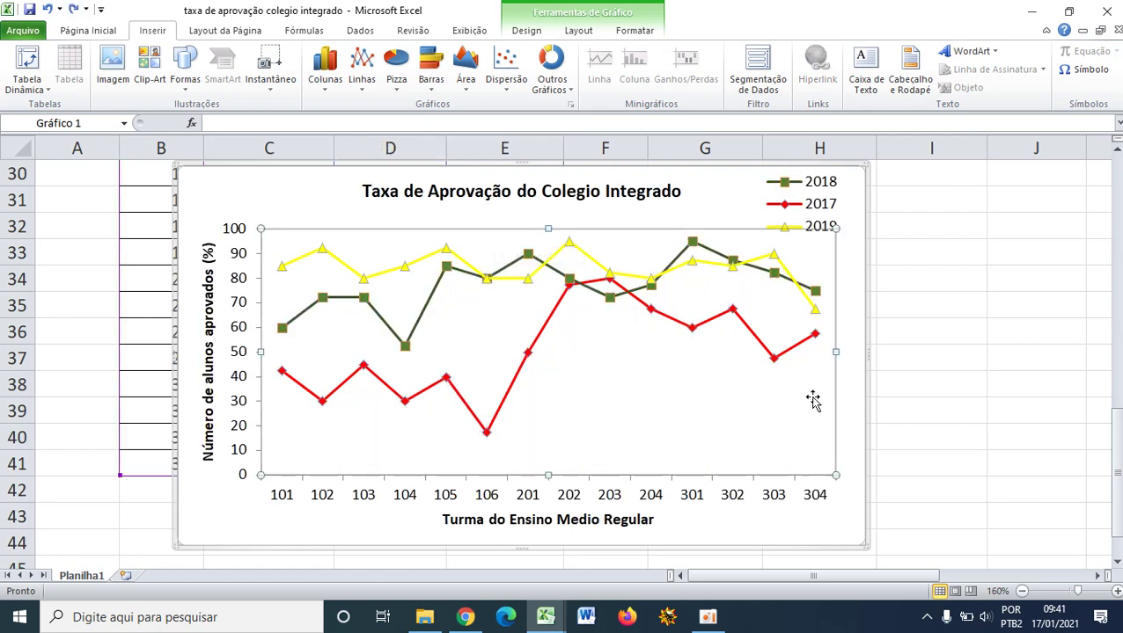
# - Change the whole approval chart to 2D clustered columns
pyautogui.click(325, 70)
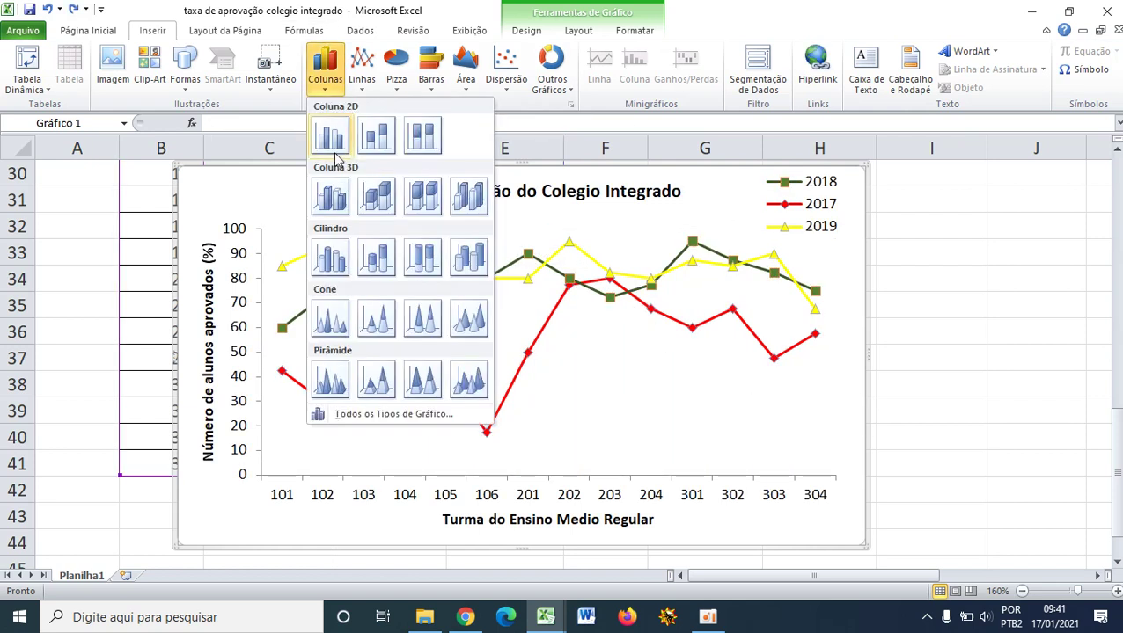
pyautogui.click(330, 141)
pyautogui.click(927, 274)
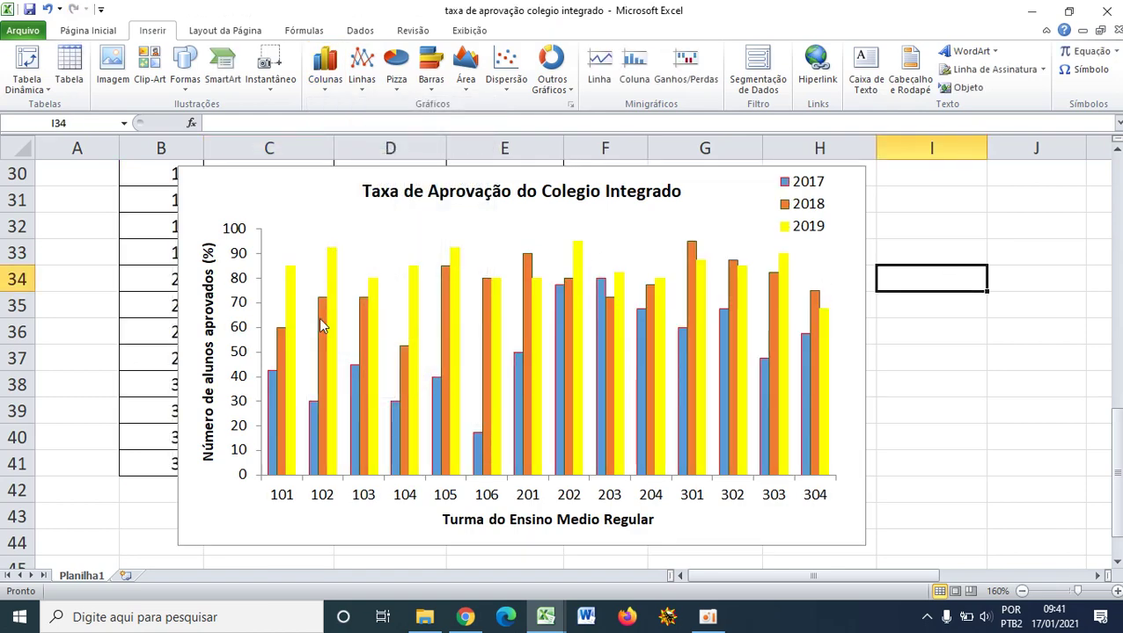
# - Give the columns of the 2019 series a thin dark outline
pyautogui.click(704, 303)
pyautogui.click(96, 31)
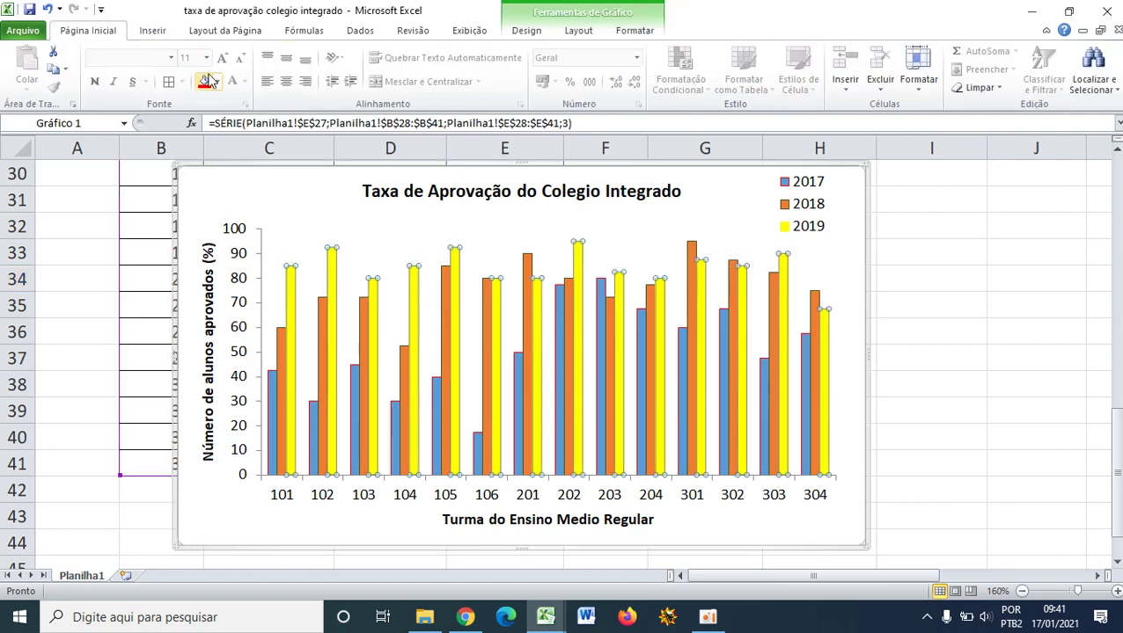
pyautogui.click(578, 31)
pyautogui.click(627, 32)
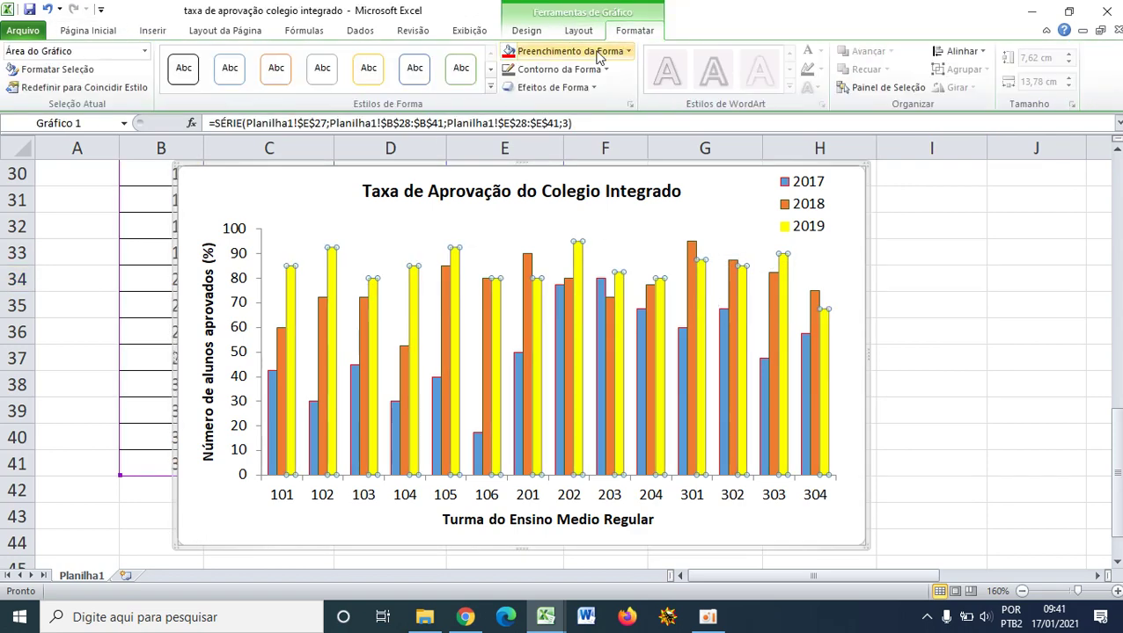
pyautogui.click(914, 337)
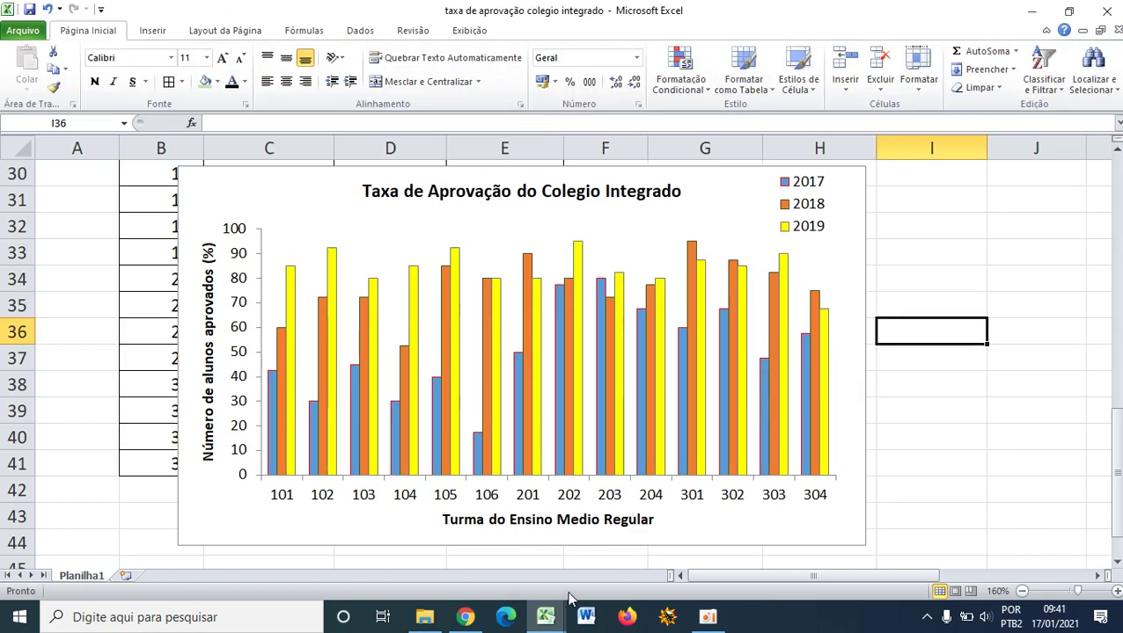
# - Switch to the BANCO DE DADOS VIGILANCIA 1 workbook and enlarge the Plan1 sheet to 120%
pyautogui.moveTo(545, 616)
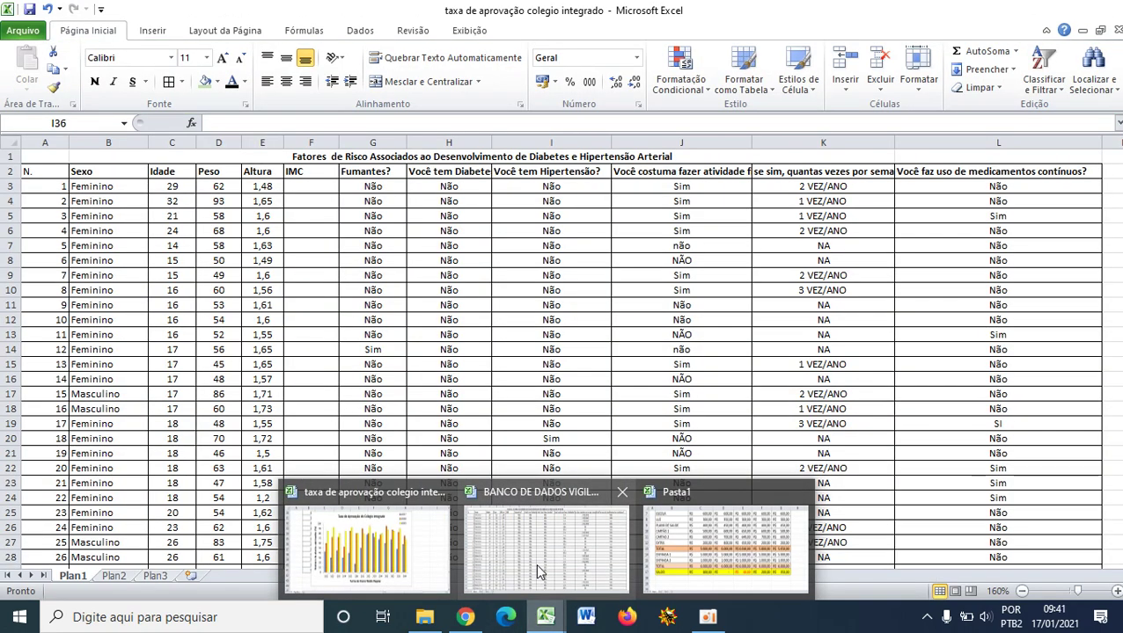
pyautogui.click(538, 570)
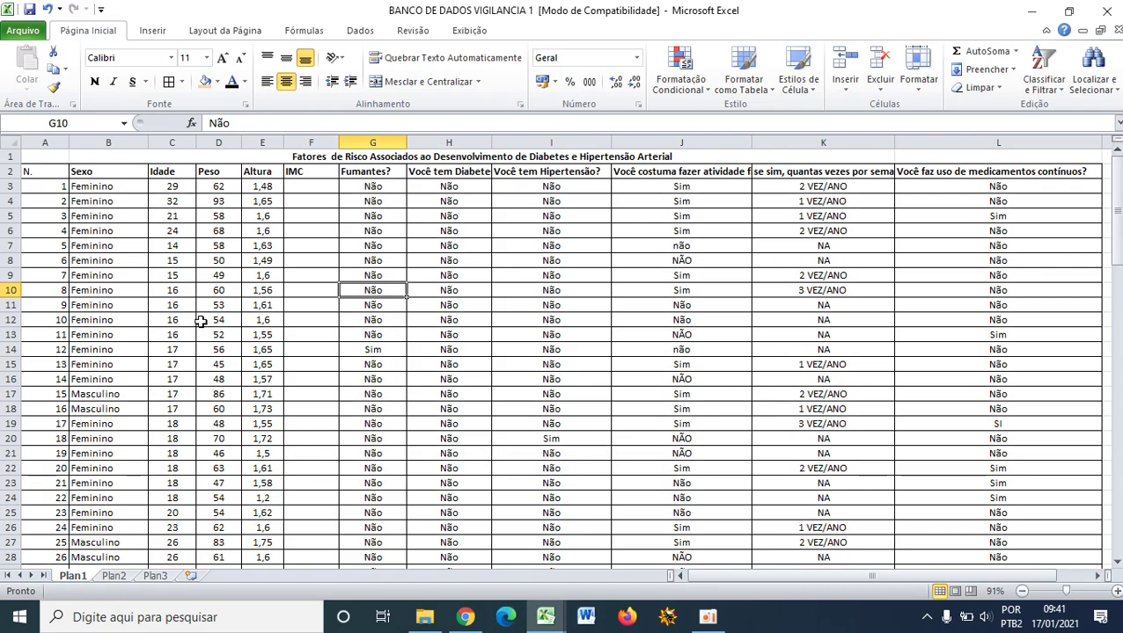
pyautogui.click(1109, 591)
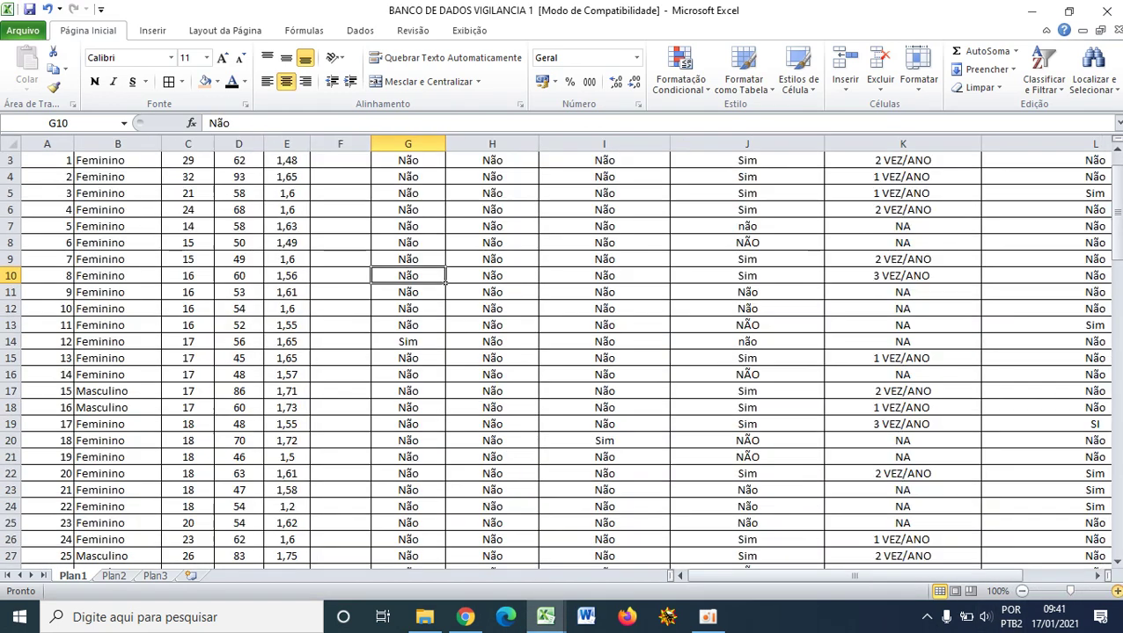
pyautogui.click(1109, 591)
pyautogui.click(1110, 591)
pyautogui.moveTo(873, 570); pyautogui.dragTo(836, 570)
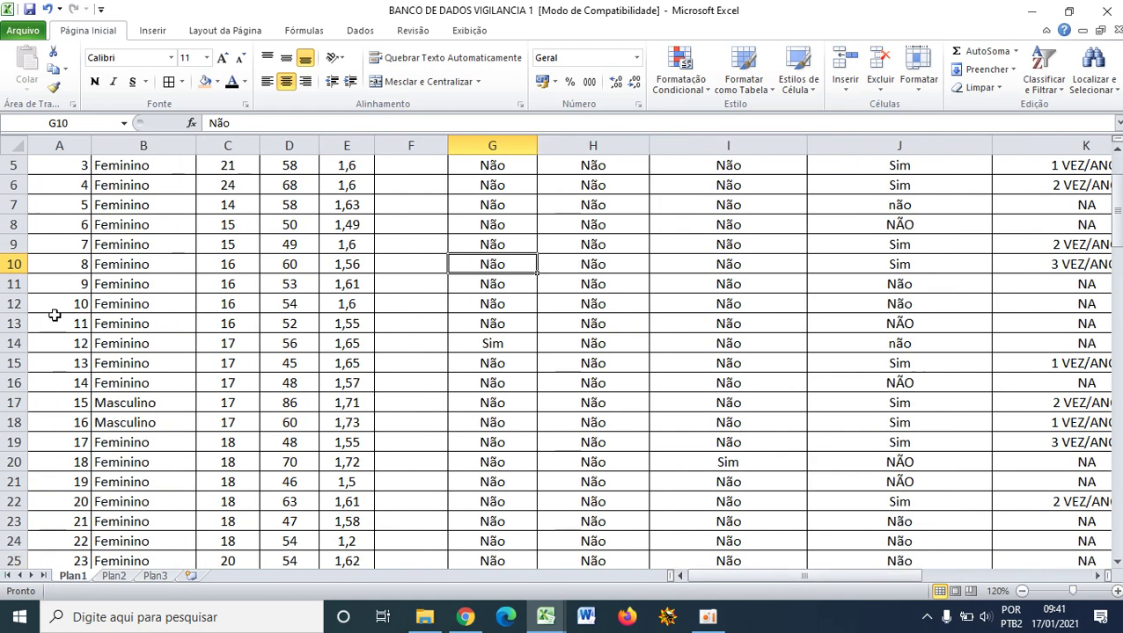
# - Look through the Plan2 and Plan3 sheets and return to the data on Plan1
pyautogui.click(118, 581)
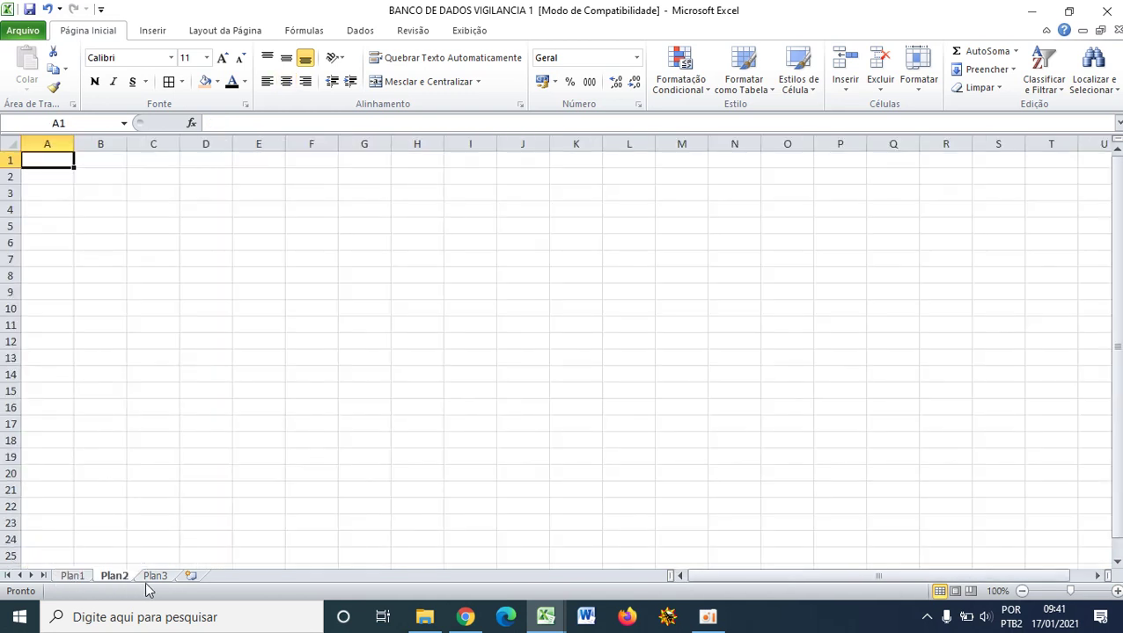
pyautogui.click(154, 577)
pyautogui.click(112, 577)
pyautogui.click(75, 576)
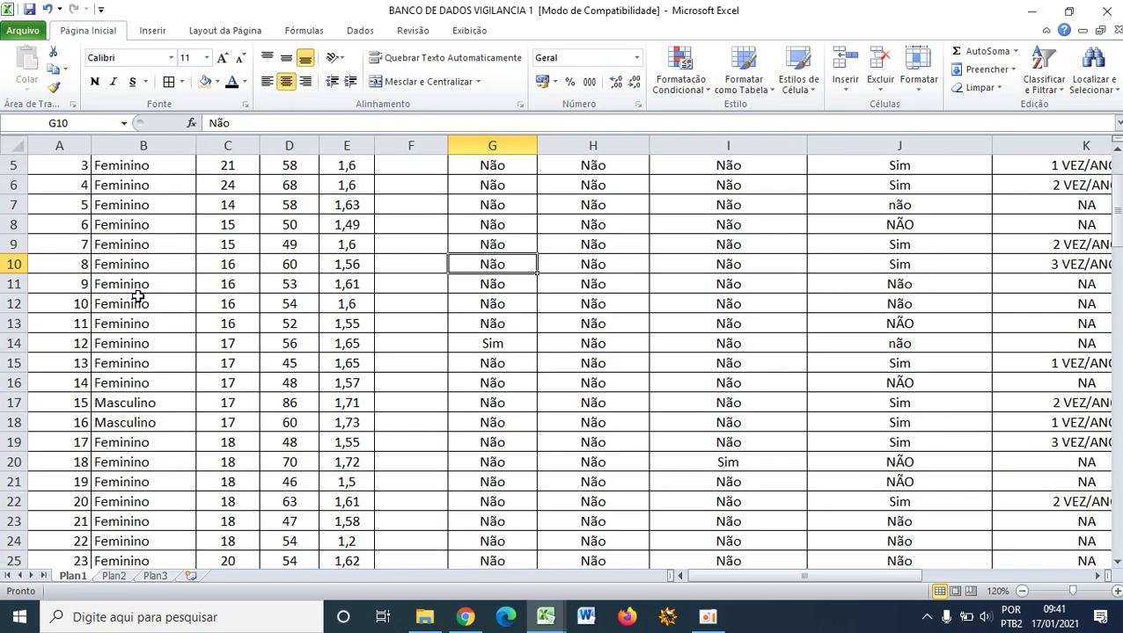
# - Add two new blank worksheets after Plan3 in the workbook
pyautogui.click(113, 577)
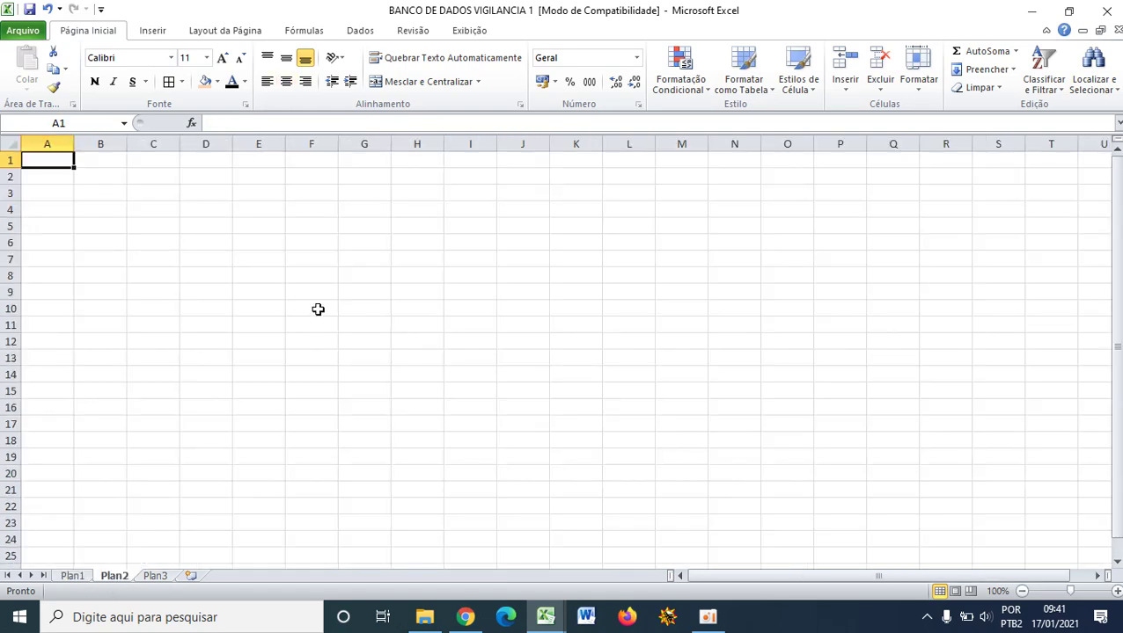
pyautogui.click(191, 576)
pyautogui.click(231, 576)
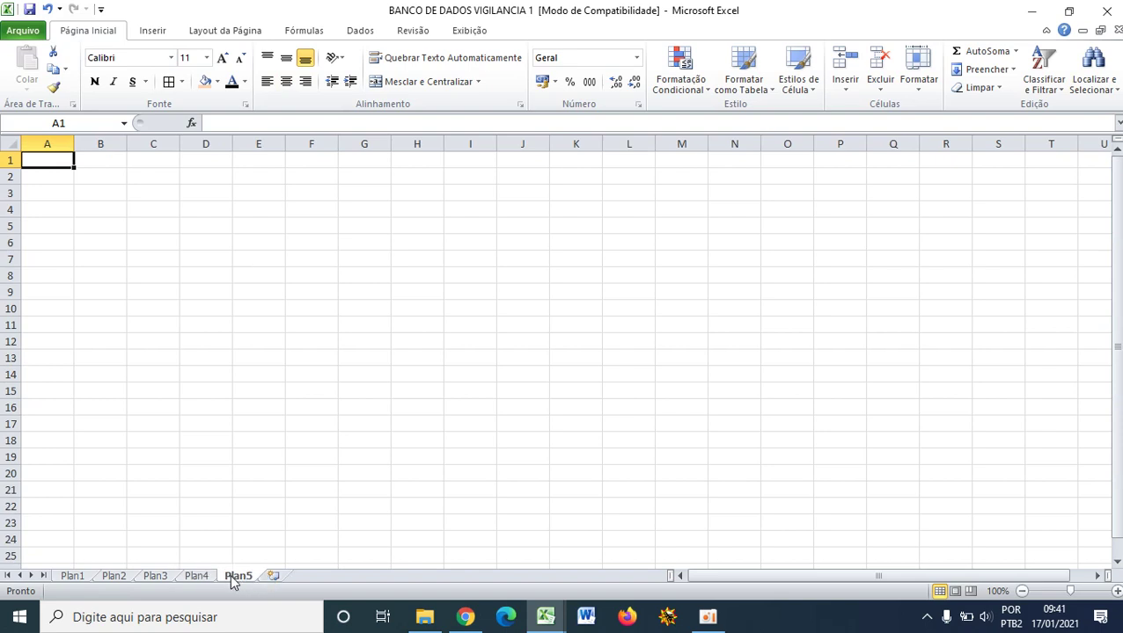
pyautogui.click(77, 205)
# - Rename the Plan1 sheet containing the risk-factor data as DADOS 1
pyautogui.click(151, 577)
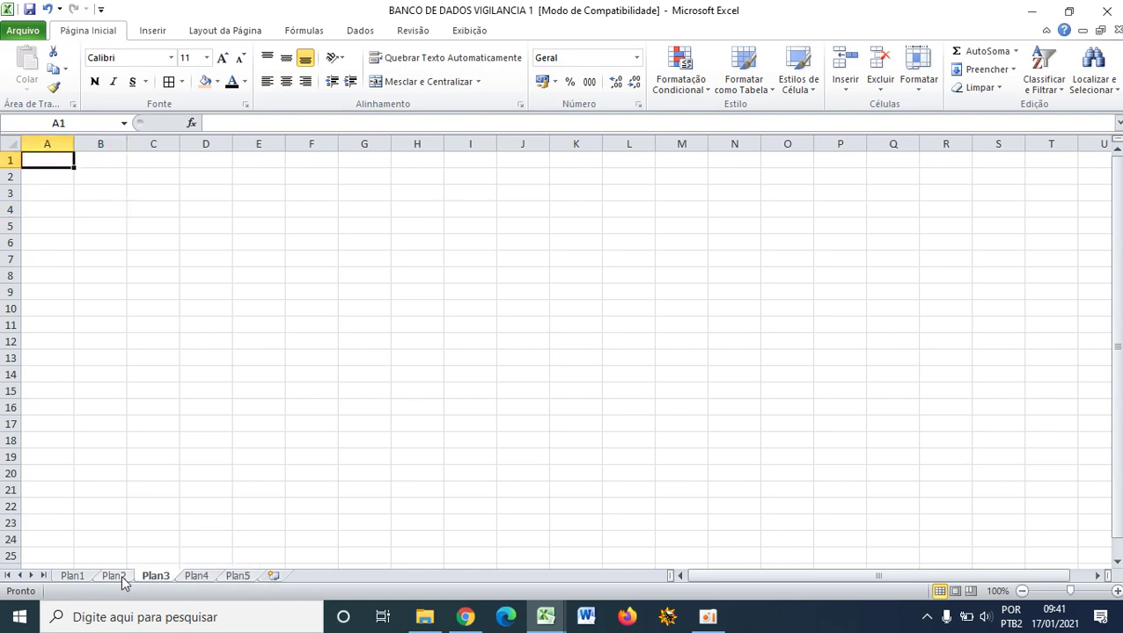
pyautogui.click(115, 577)
pyautogui.click(76, 576)
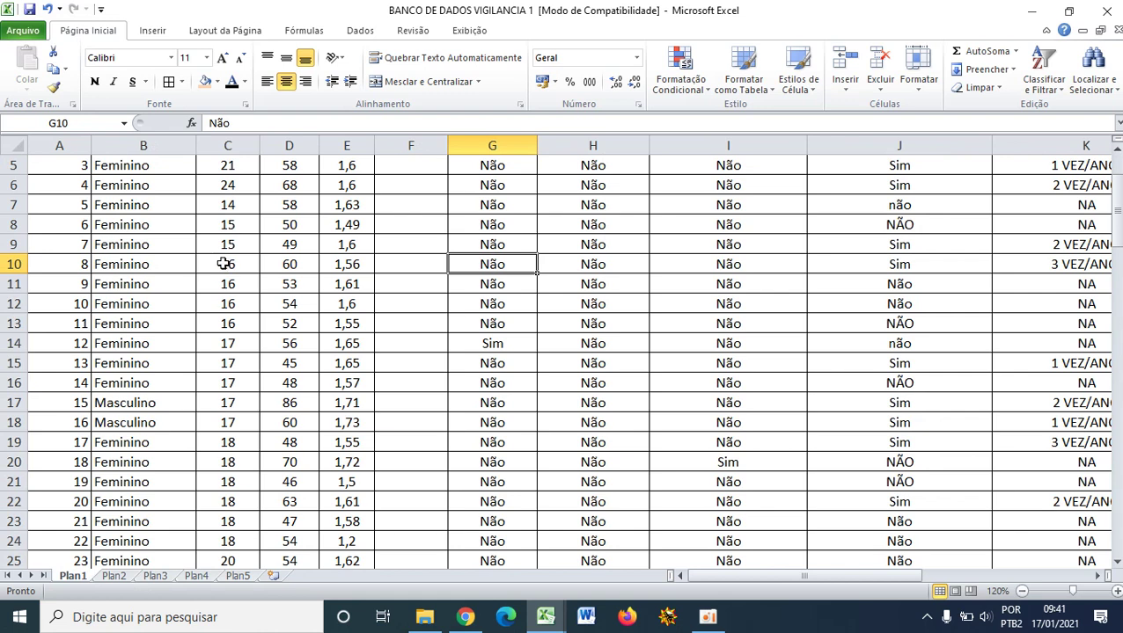
pyautogui.scroll(2, 203, 292)
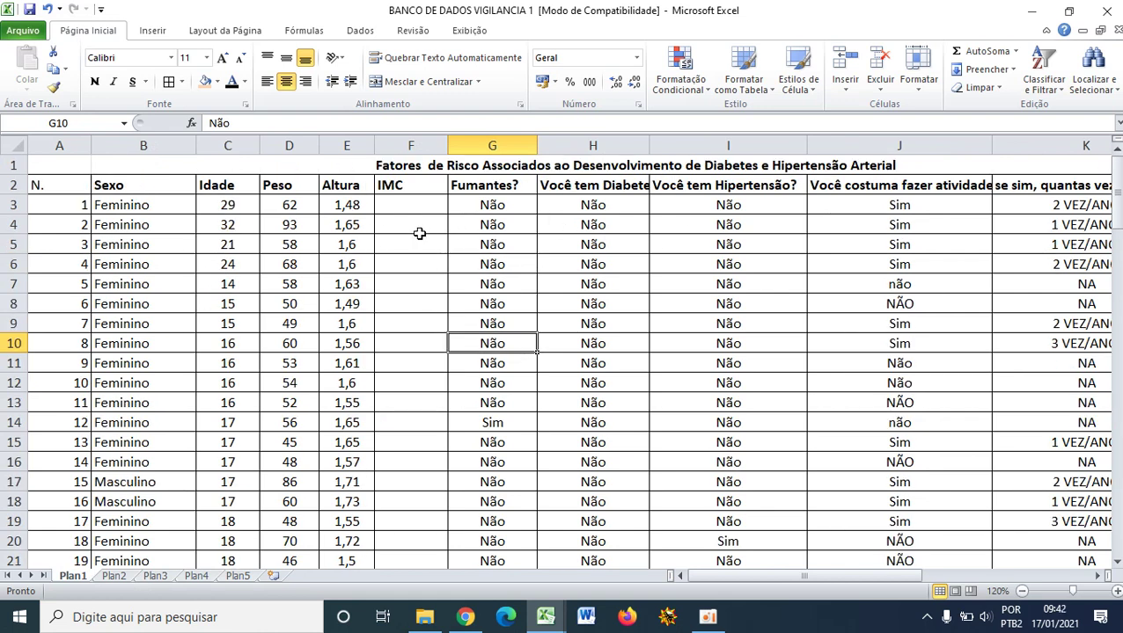
pyautogui.rightClick(77, 581)
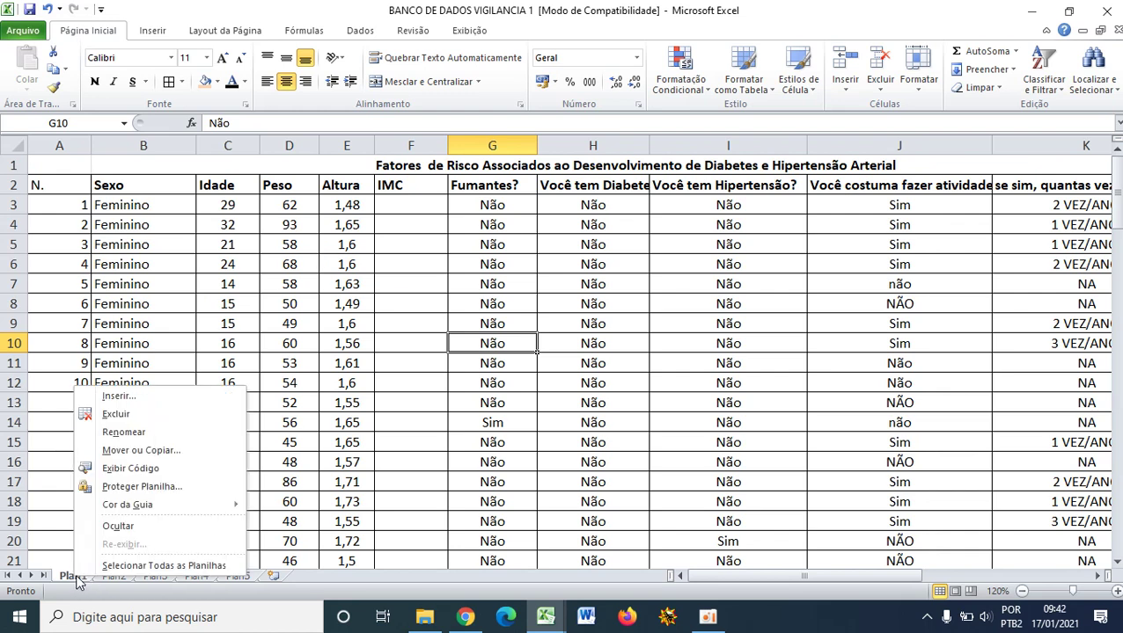
pyautogui.click(123, 432)
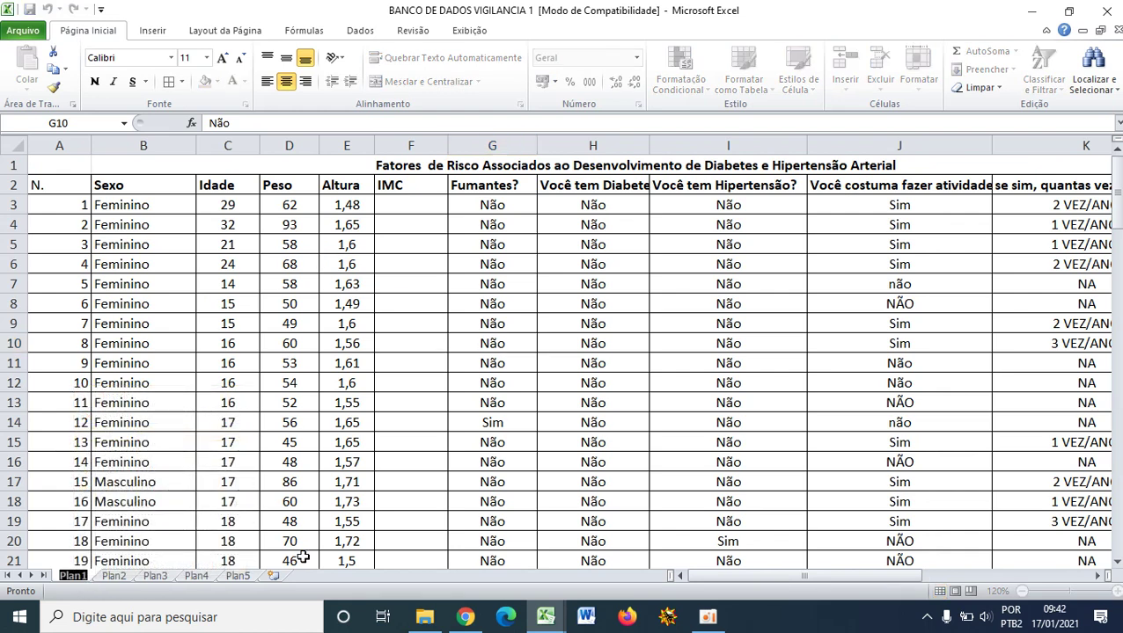
pyautogui.write('DADOS')
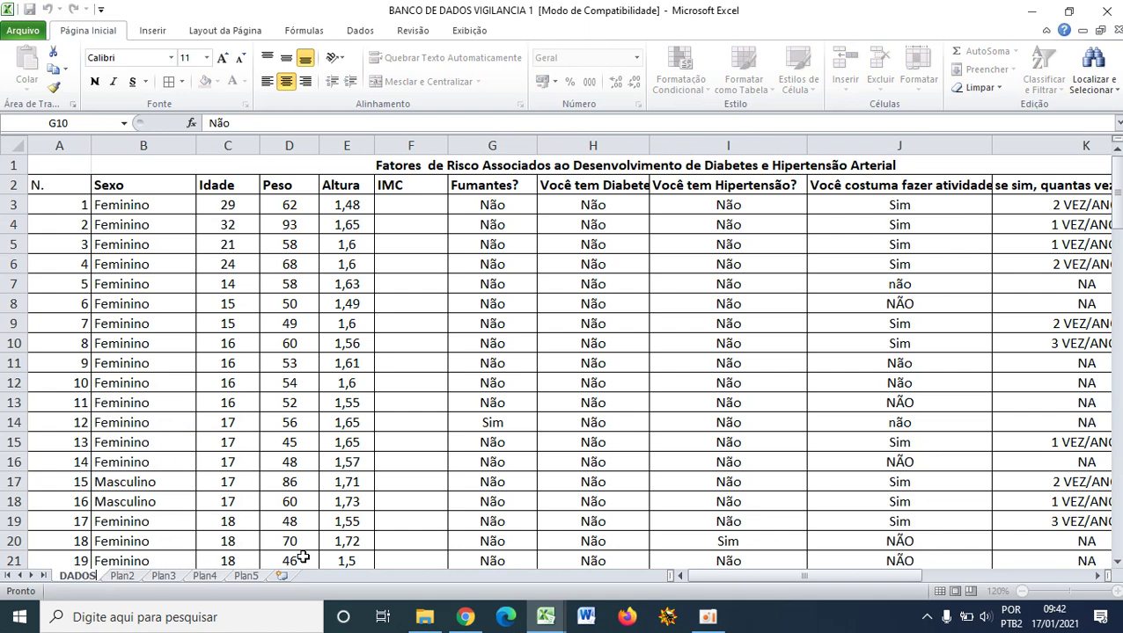
pyautogui.write(' 1')
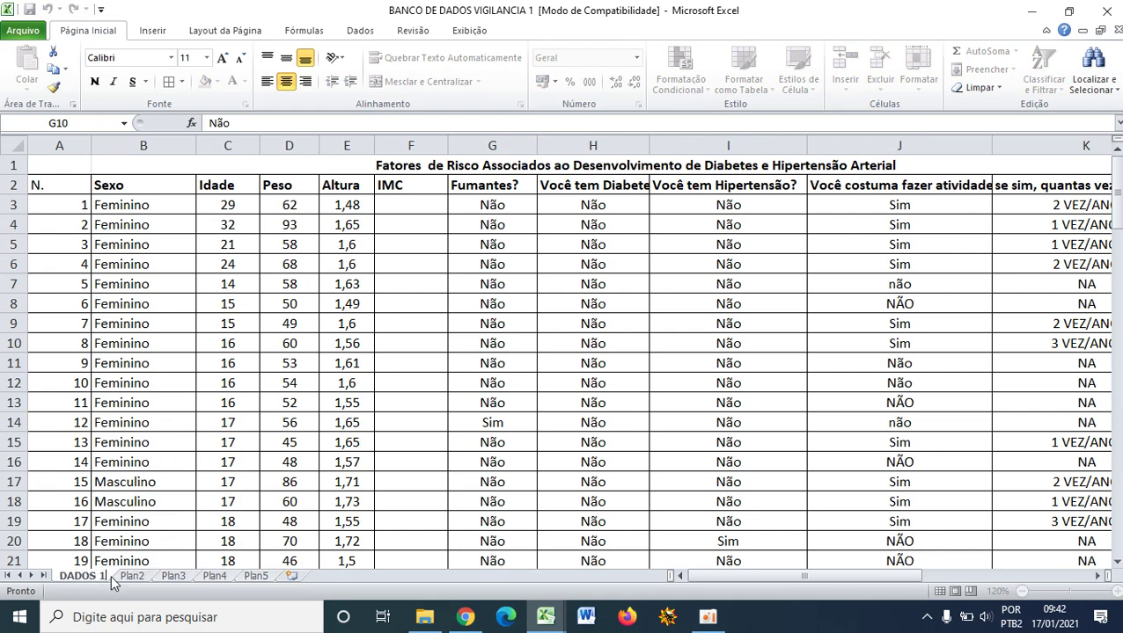
# - Rename the blank Plan2 sheet as DADOS 2
pyautogui.click(134, 576)
pyautogui.rightClick(136, 577)
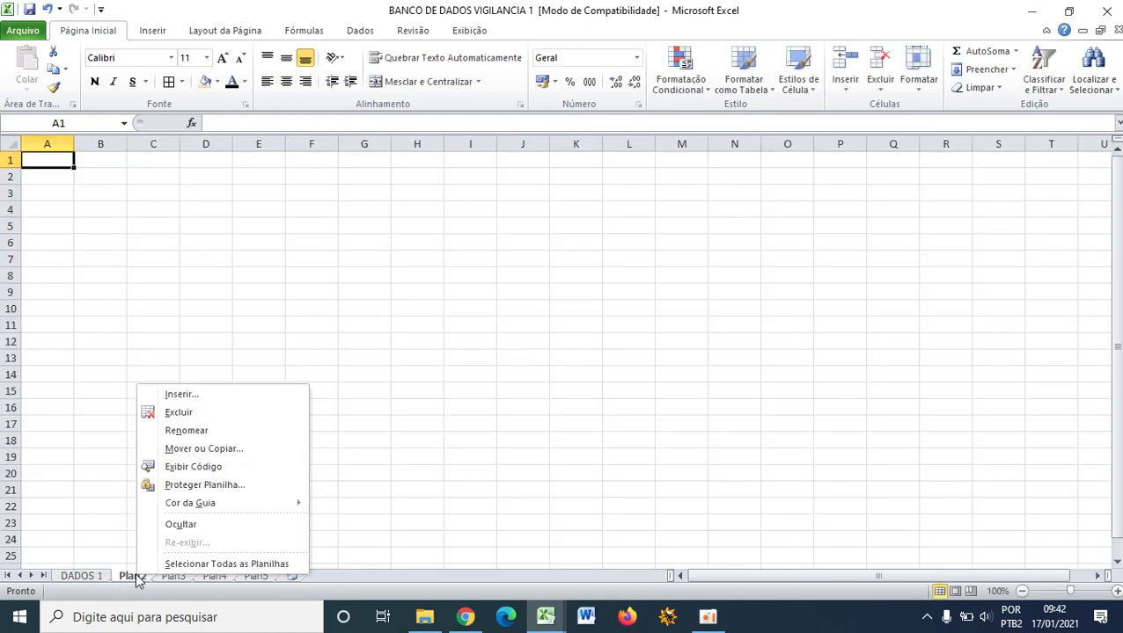
pyautogui.click(187, 430)
pyautogui.write('DADOS 2')
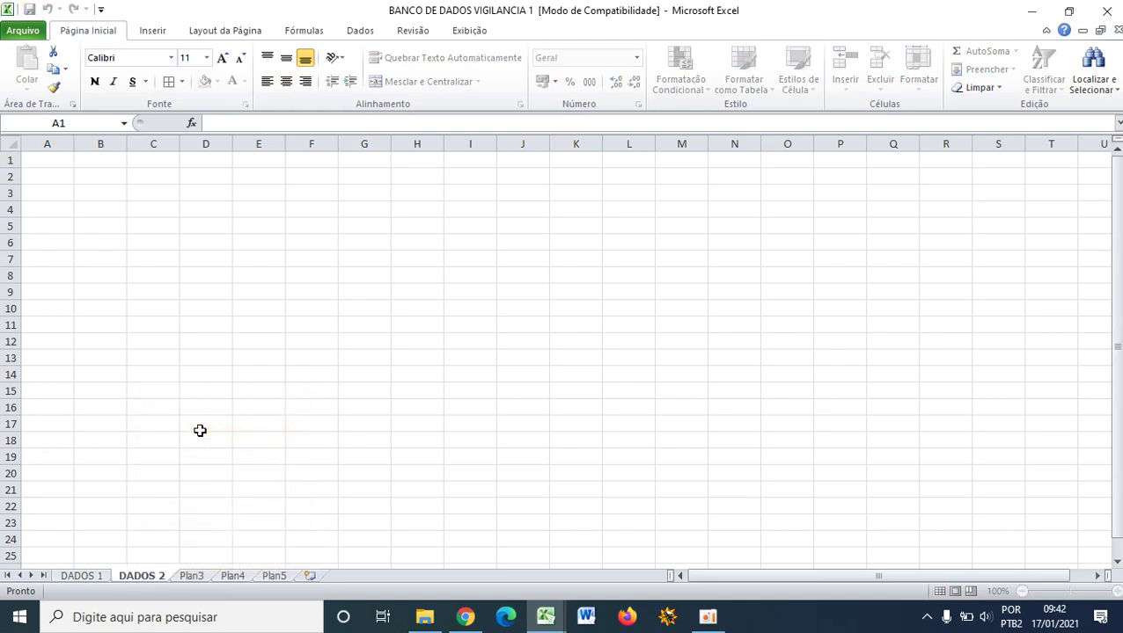
pyautogui.click(201, 436)
# - Check the Plan3, DADOS 2 and DADOS 1 sheets in turn and return to the data on DADOS 1
pyautogui.click(192, 578)
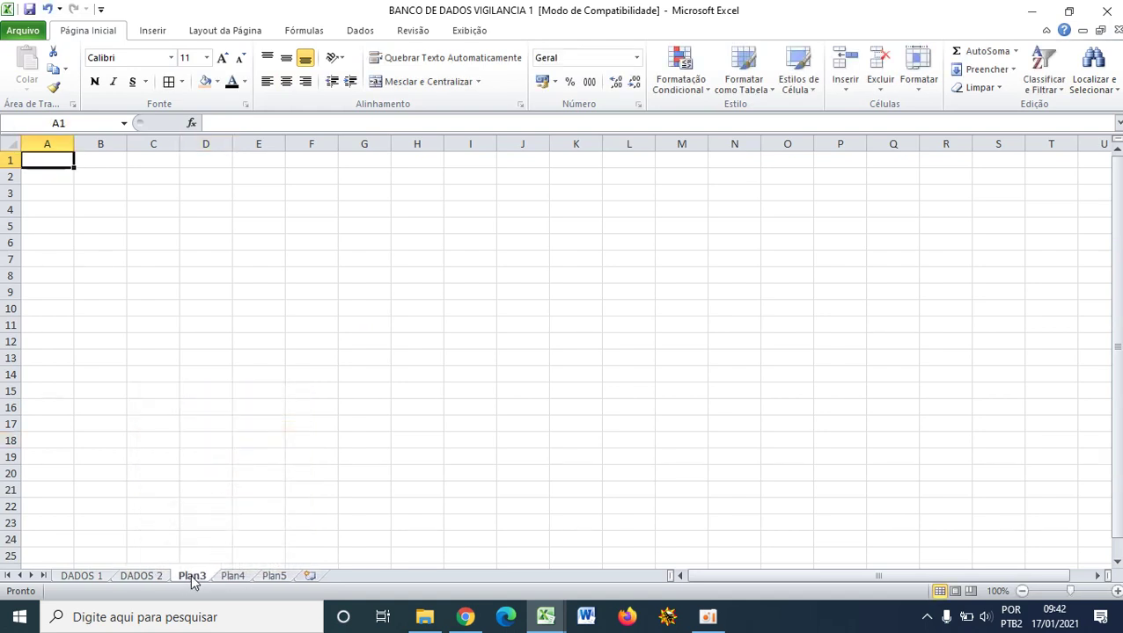
pyautogui.click(132, 576)
pyautogui.click(85, 577)
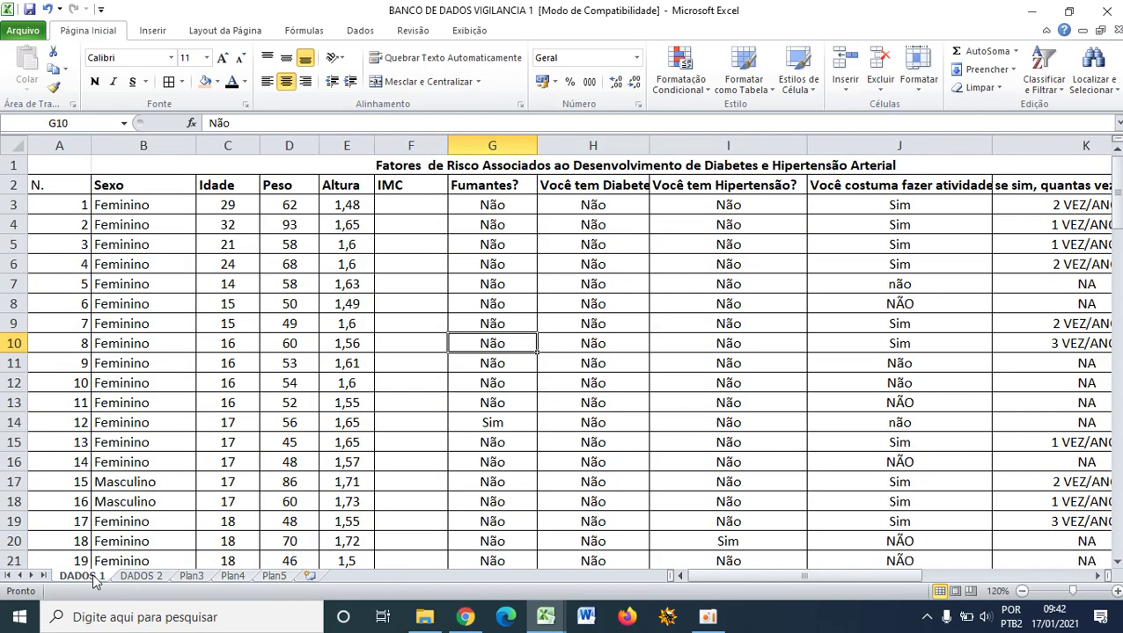
pyautogui.click(146, 577)
pyautogui.click(191, 579)
pyautogui.click(156, 581)
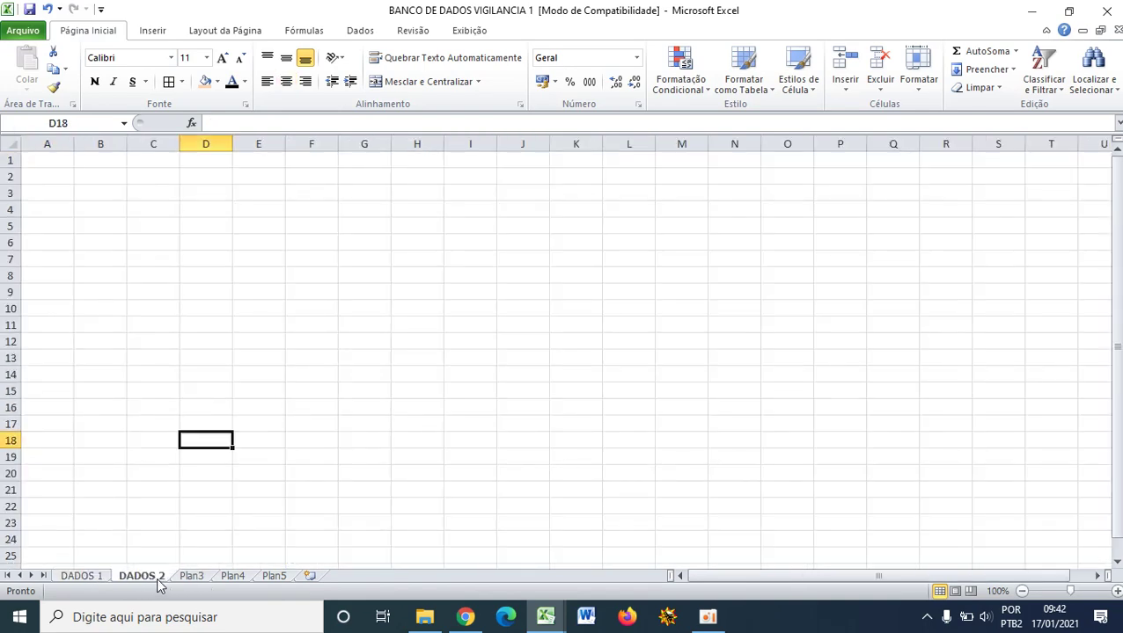
pyautogui.click(99, 576)
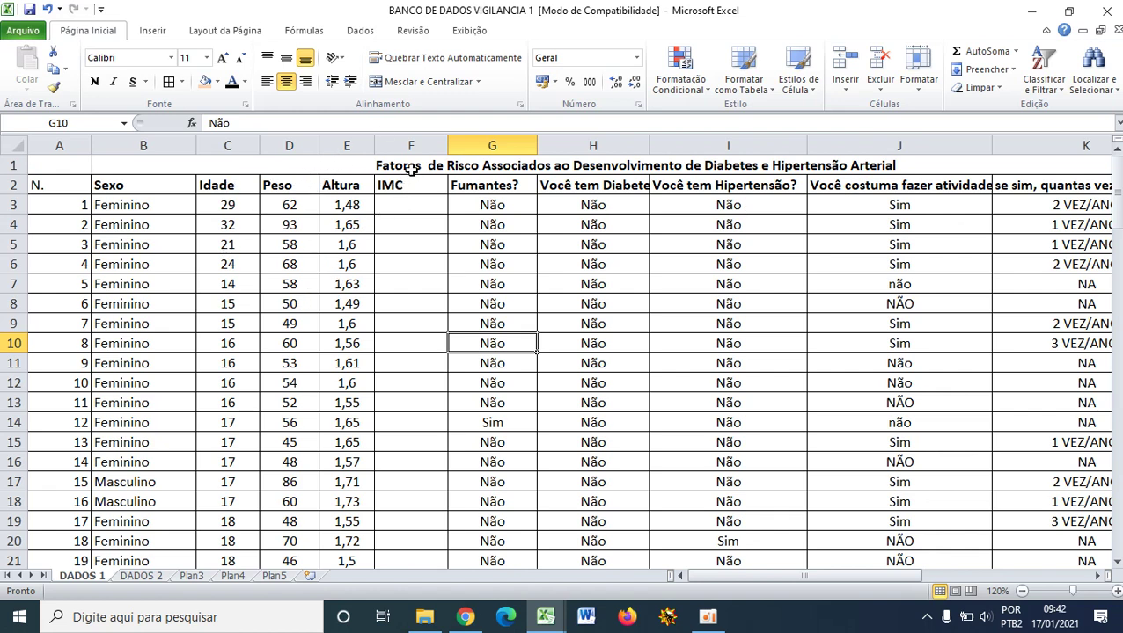
# - Examine the IMC, smoking, diabetes, hypertension and physical-activity columns of the data table, including the columns beyond them
pyautogui.click(419, 204)
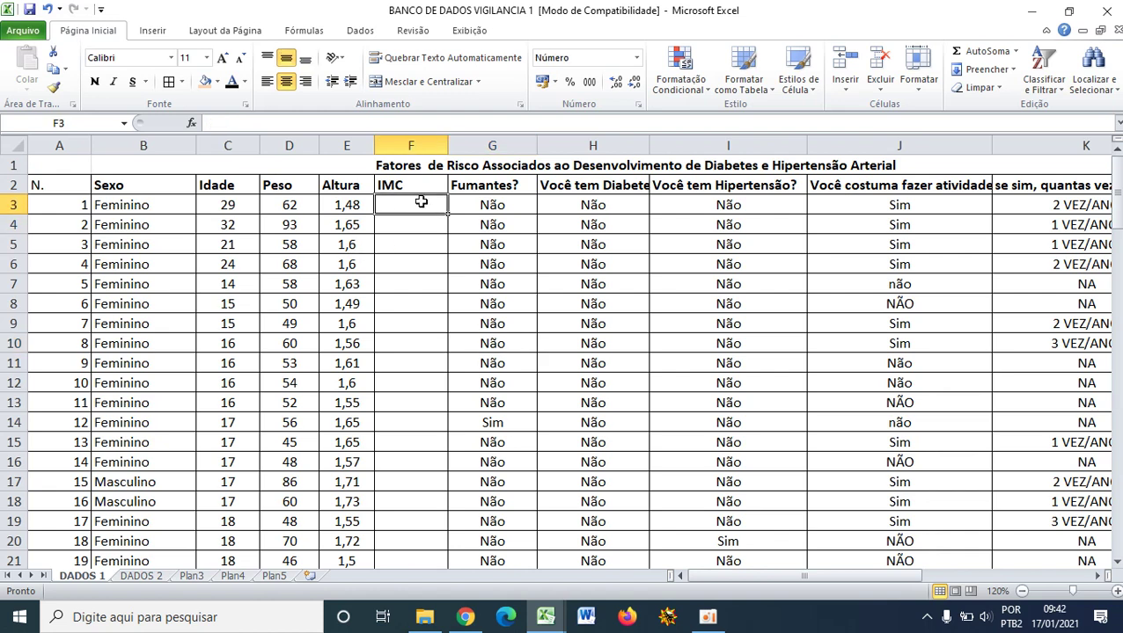
pyautogui.click(501, 203)
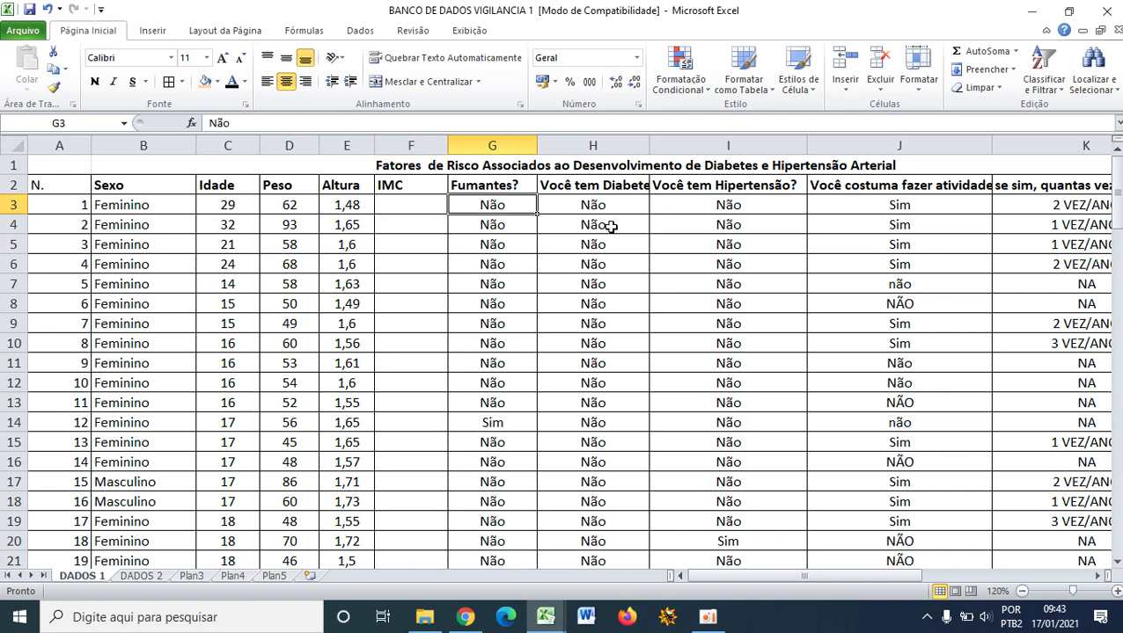
pyautogui.click(610, 226)
pyautogui.click(711, 222)
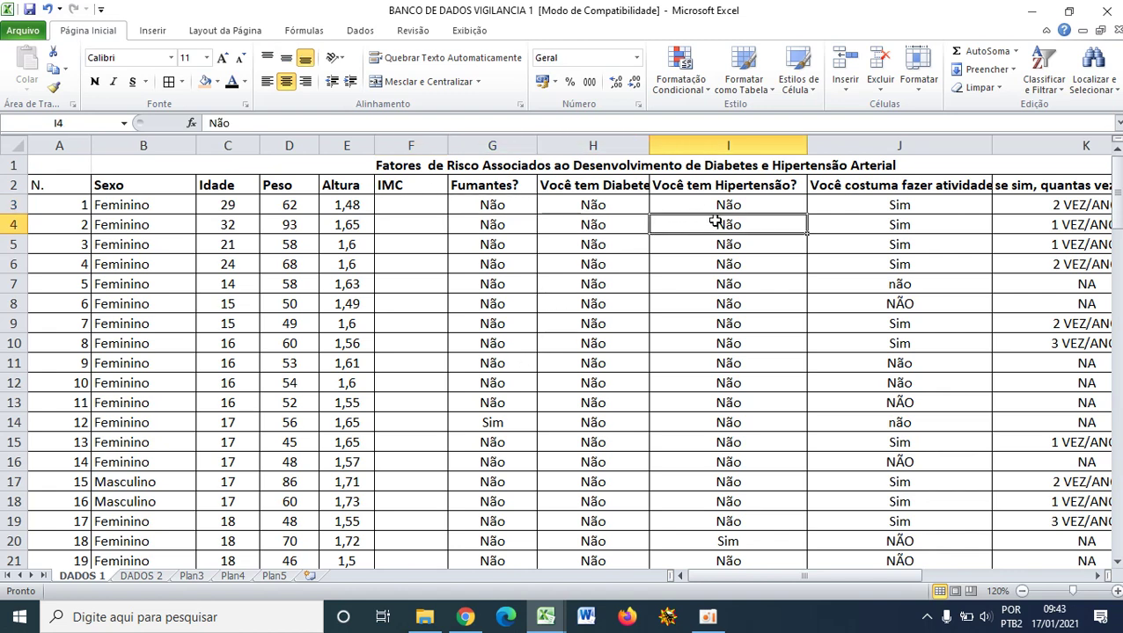
pyautogui.click(771, 264)
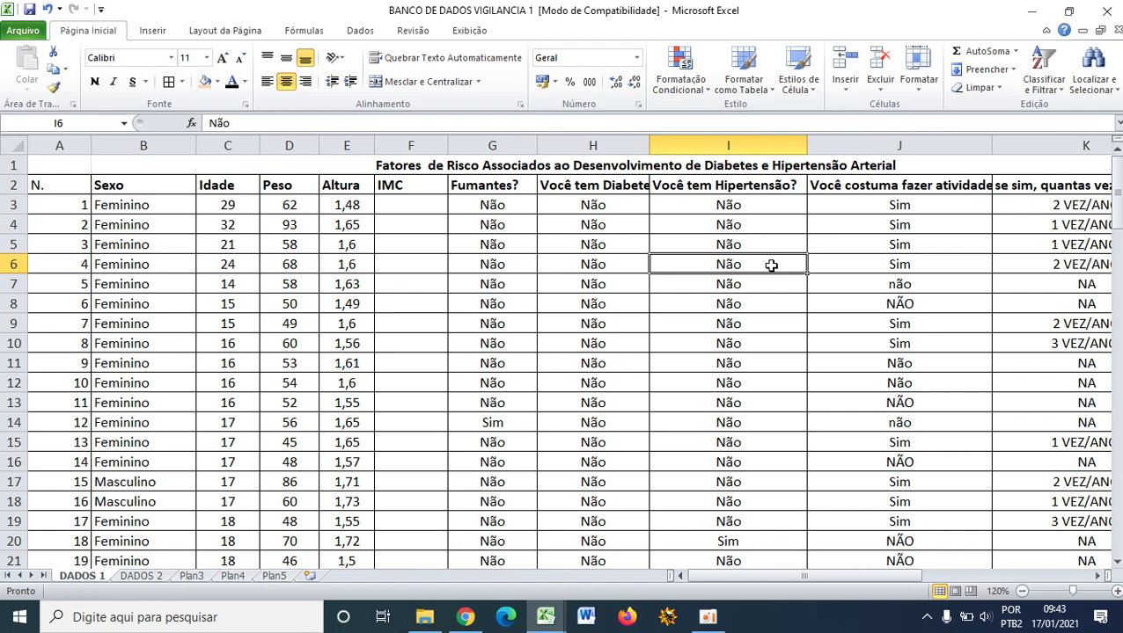
pyautogui.click(890, 205)
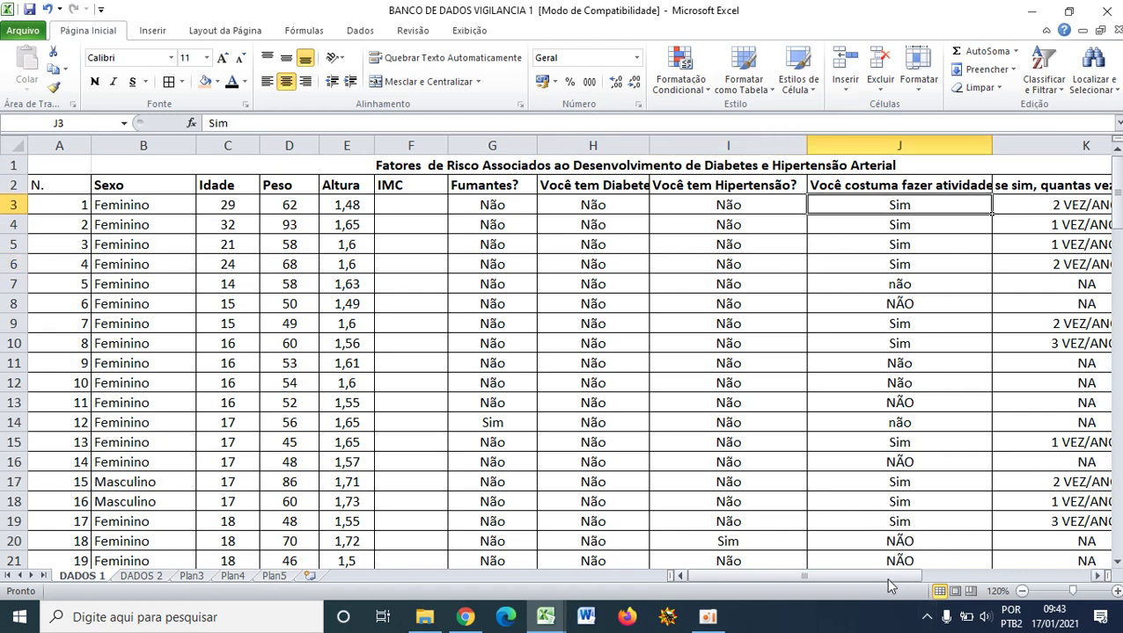
pyautogui.moveTo(885, 577); pyautogui.dragTo(587, 393)
# - Narrow column A slightly, where the respondents are numbered, on the DADOS 1 sheet
pyautogui.click(157, 301)
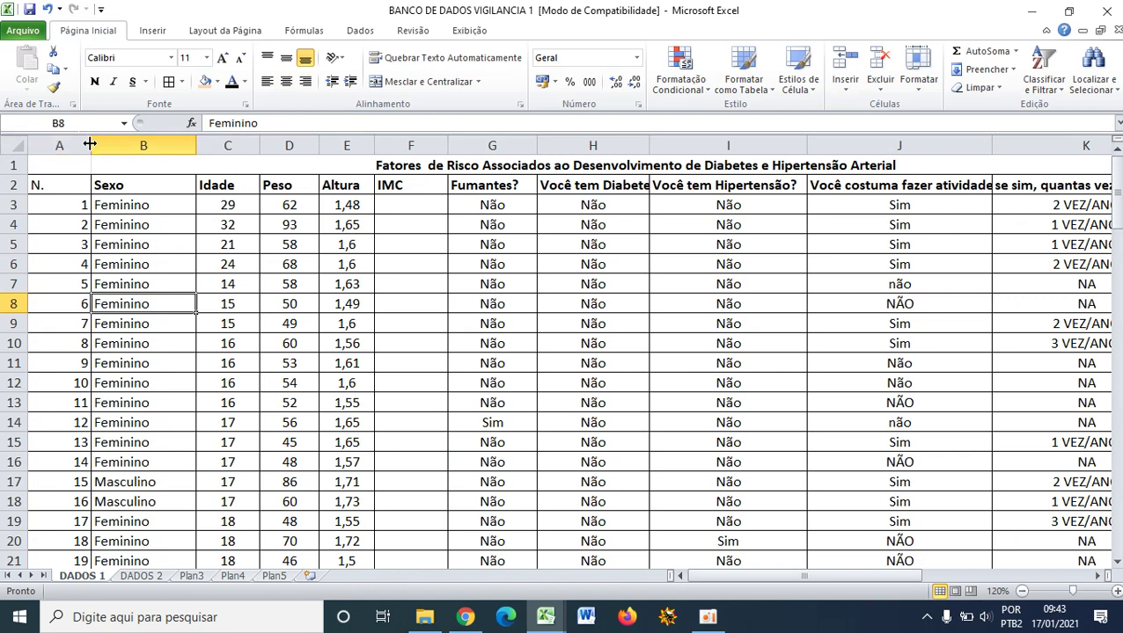
pyautogui.moveTo(91, 145)
pyautogui.mouseDown()
pyautogui.moveTo(70, 145)
pyautogui.moveTo(81, 150)
pyautogui.mouseUp()
pyautogui.click(53, 210)
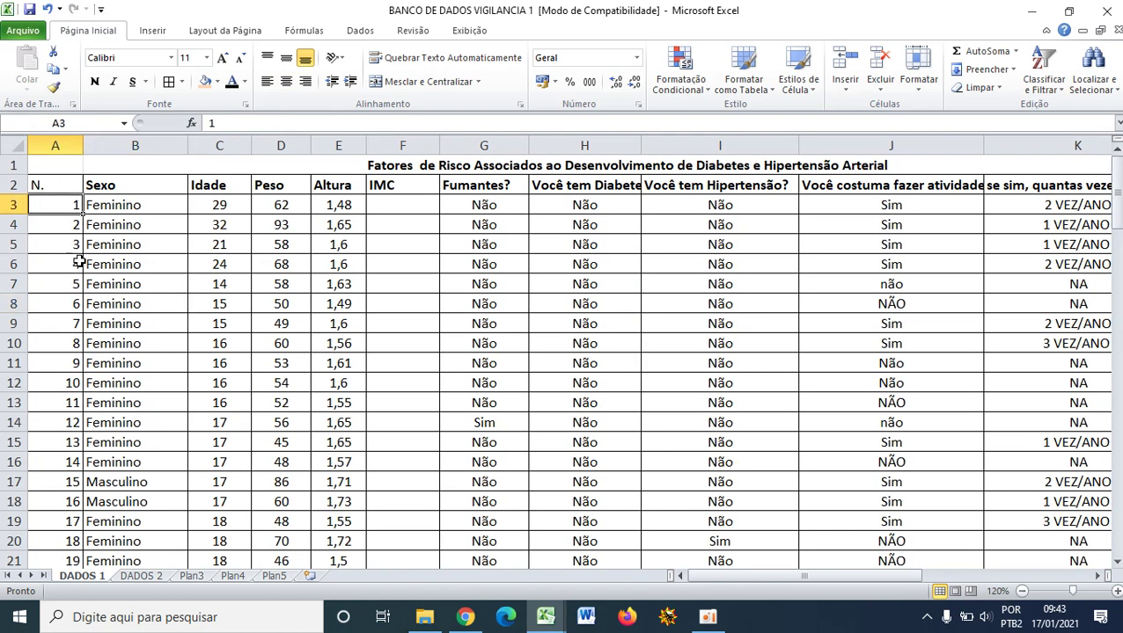
pyautogui.click(78, 262)
pyautogui.click(61, 241)
pyautogui.click(60, 190)
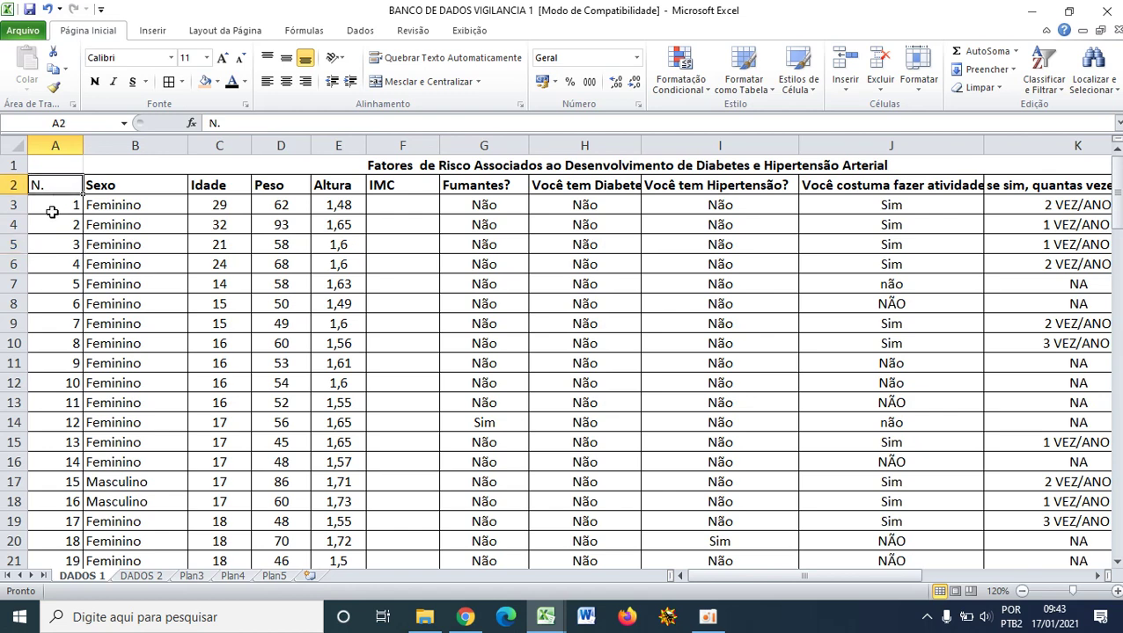
pyautogui.click(52, 205)
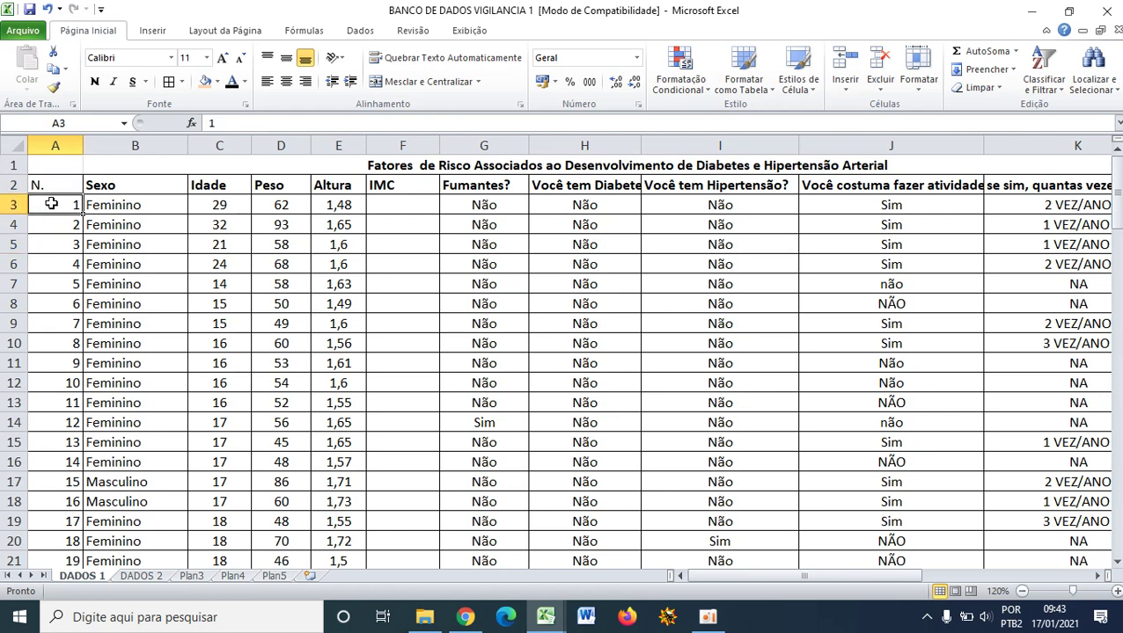
# - Go through the first respondent's record across the columns, from number, sex, age, weight and height to the questionnaire answers
pyautogui.click(136, 222)
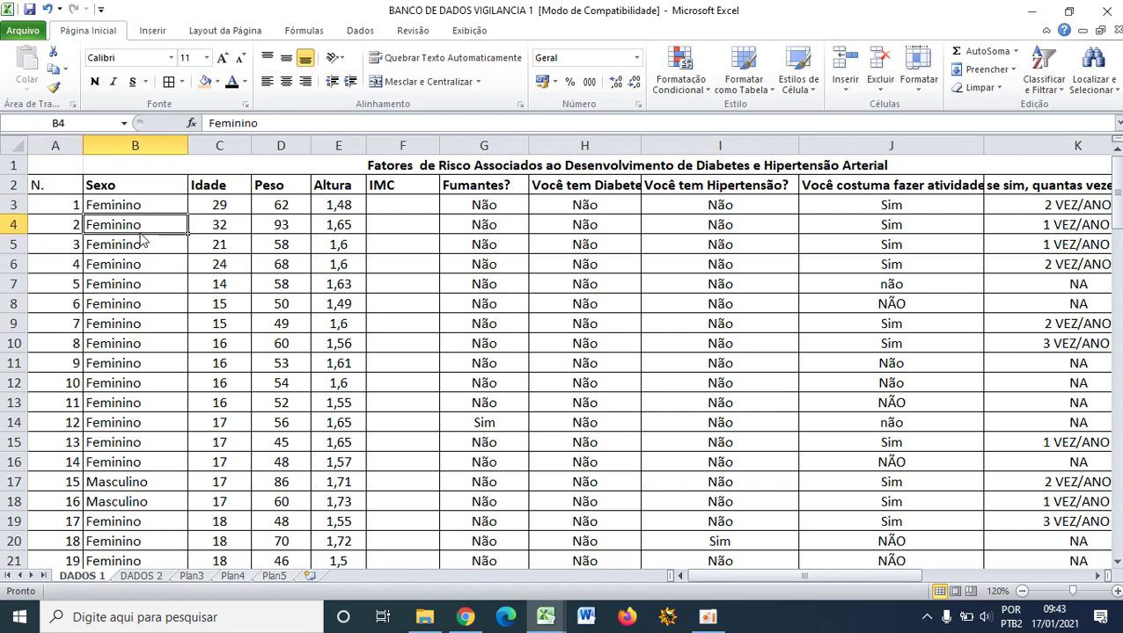
pyautogui.click(56, 204)
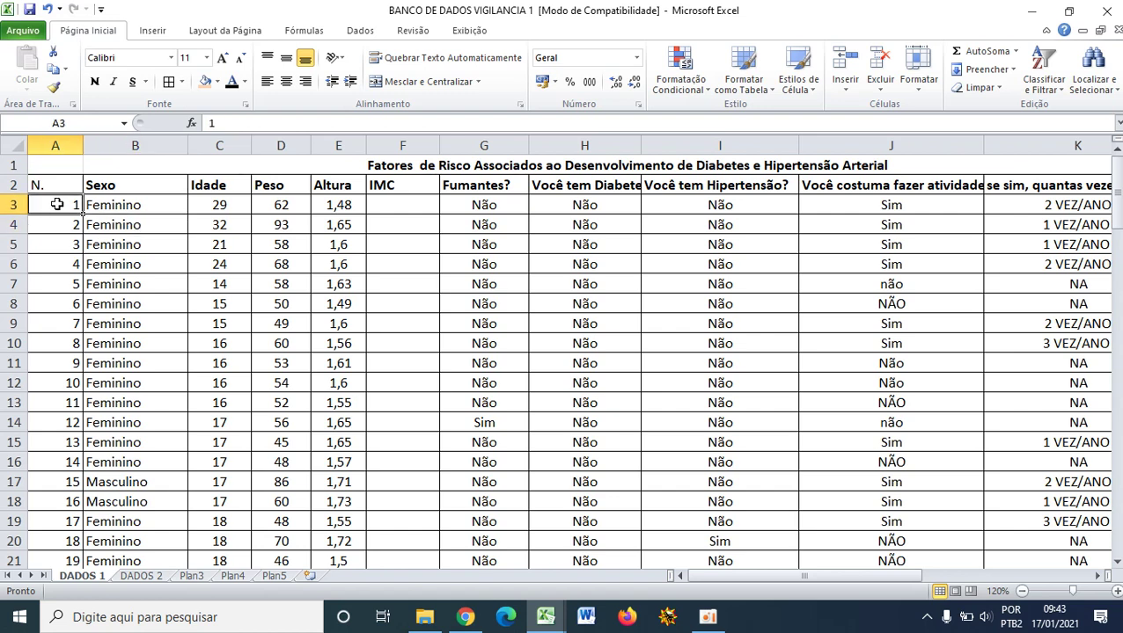
pyautogui.click(143, 205)
pyautogui.click(206, 206)
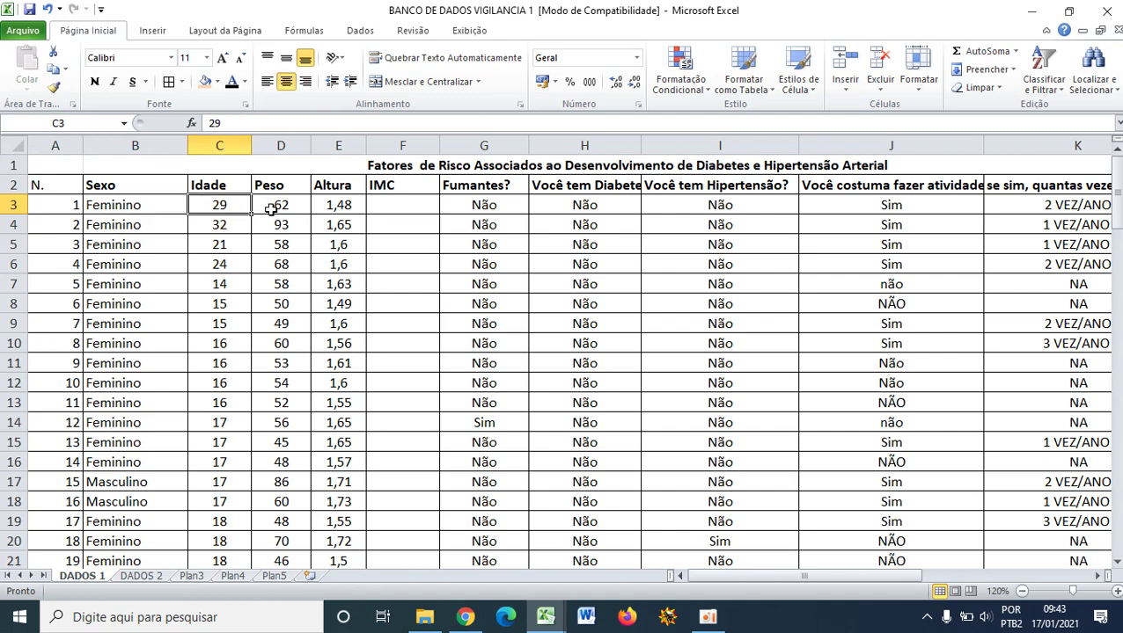
pyautogui.click(275, 212)
pyautogui.click(333, 212)
pyautogui.moveTo(515, 208); pyautogui.dragTo(604, 213)
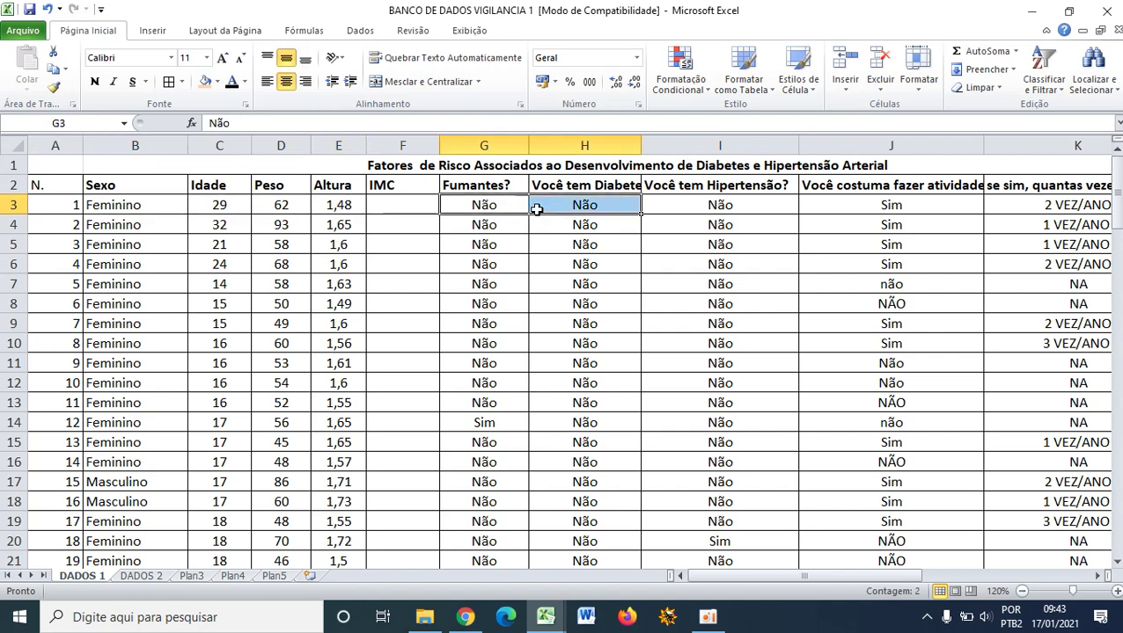
pyautogui.moveTo(899, 577); pyautogui.dragTo(733, 577)
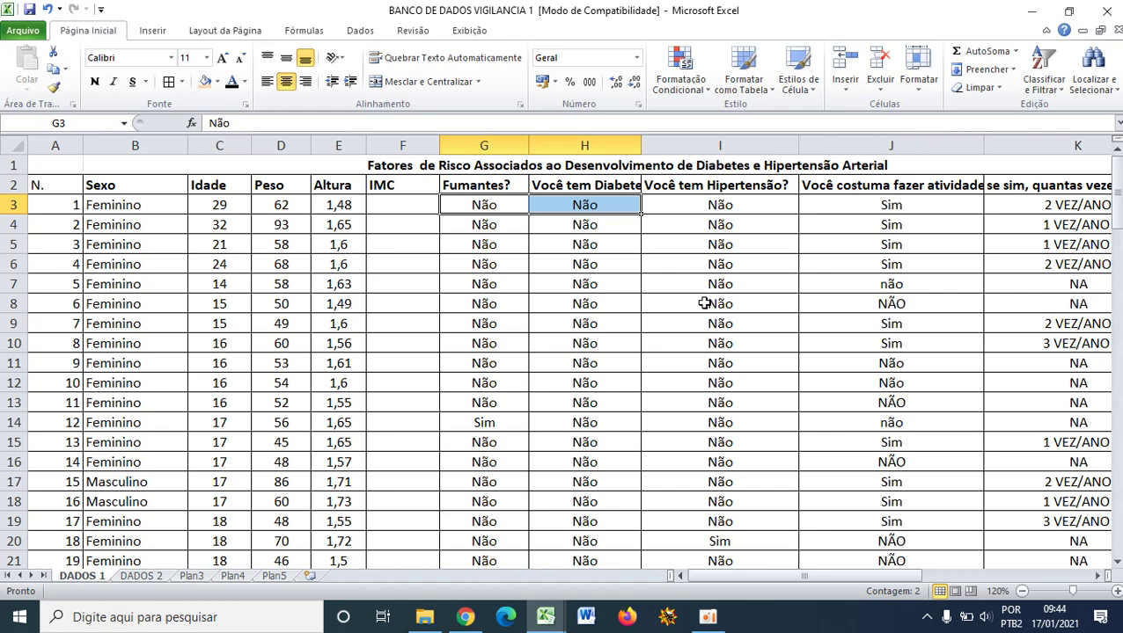
# - Review the respondent records down to the last row, and return to the IMC column and the first respondent's sex
pyautogui.scroll(-9, 651, 301)
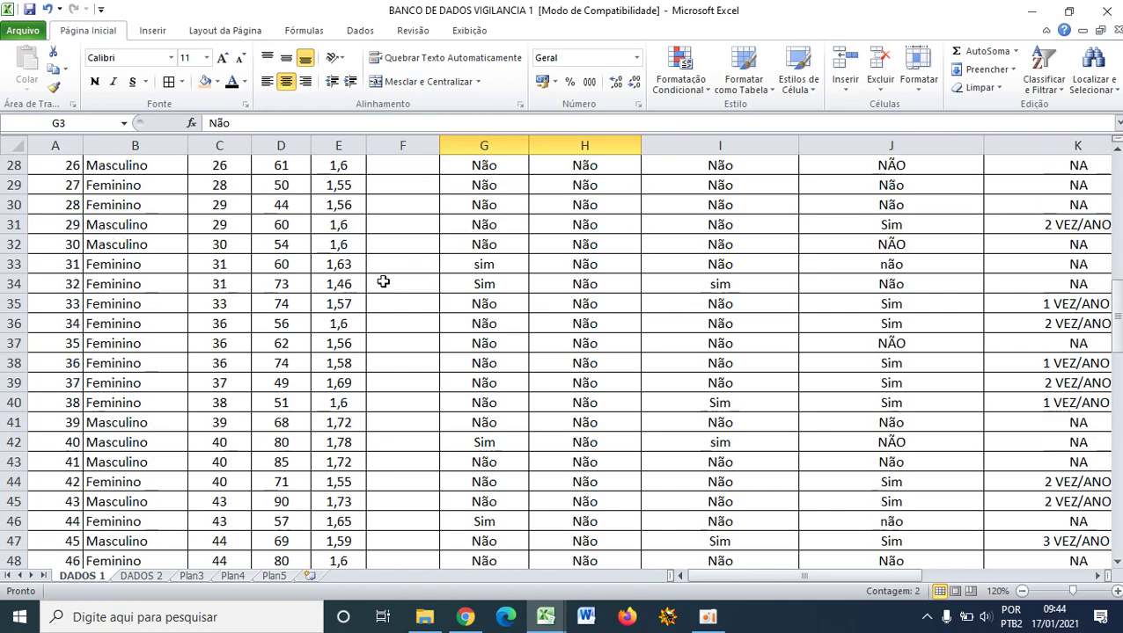
pyautogui.scroll(-9, 383, 282)
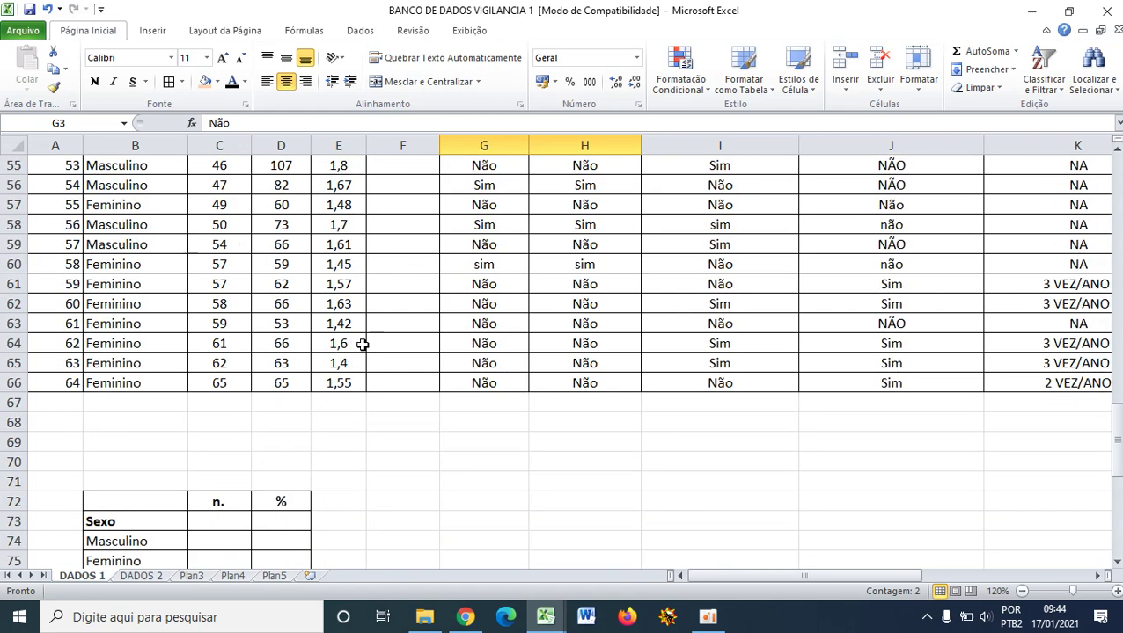
pyautogui.click(113, 382)
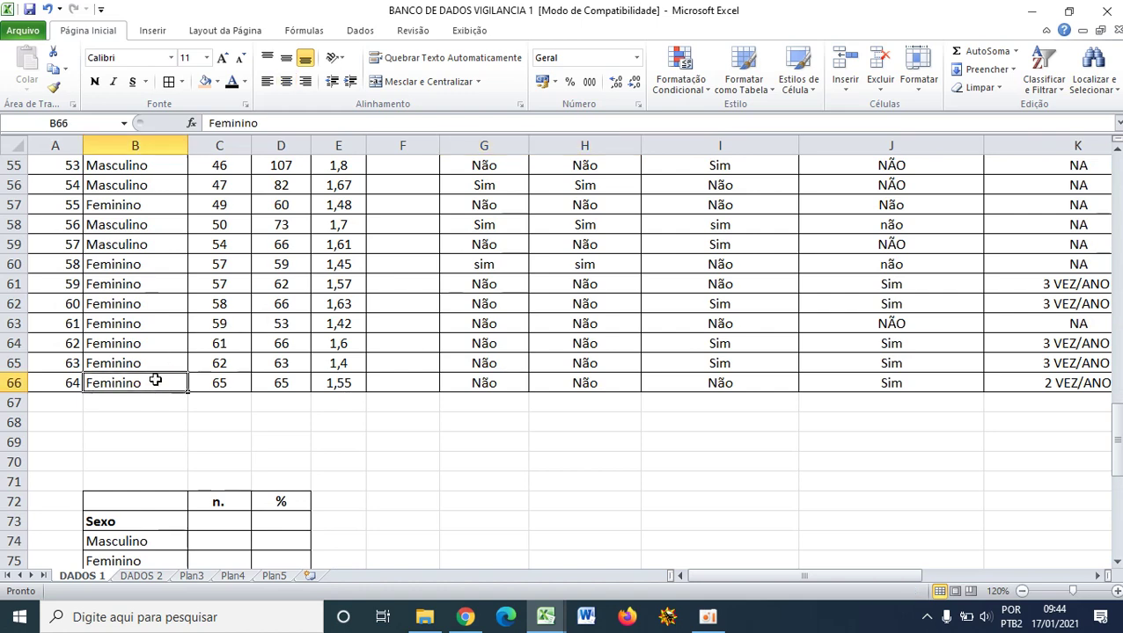
pyautogui.click(60, 379)
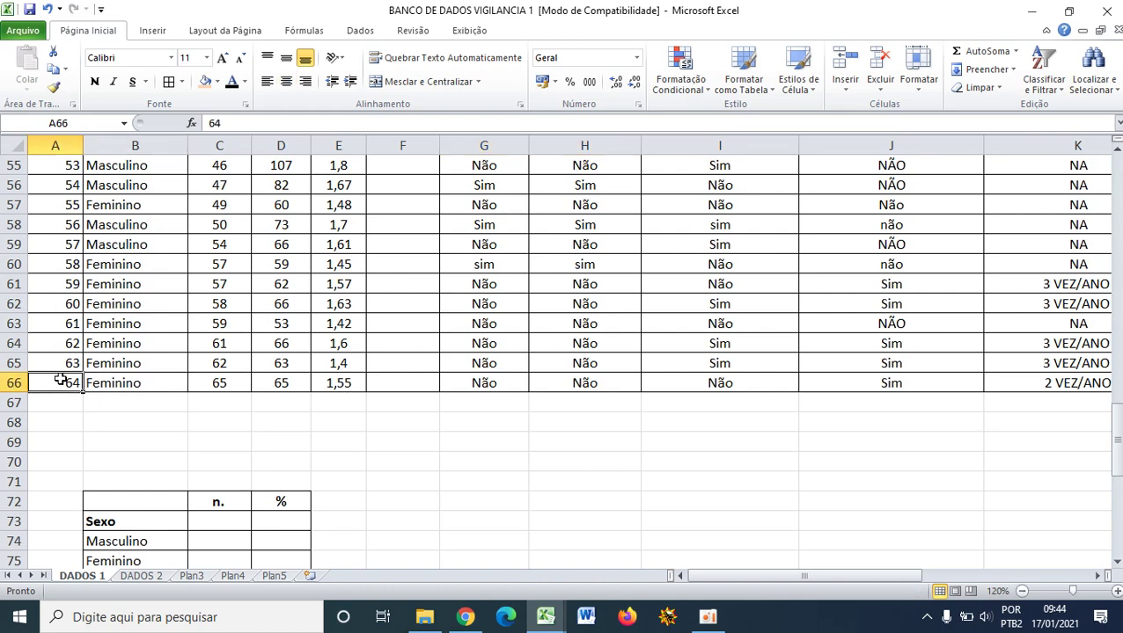
pyautogui.scroll(13, 60, 380)
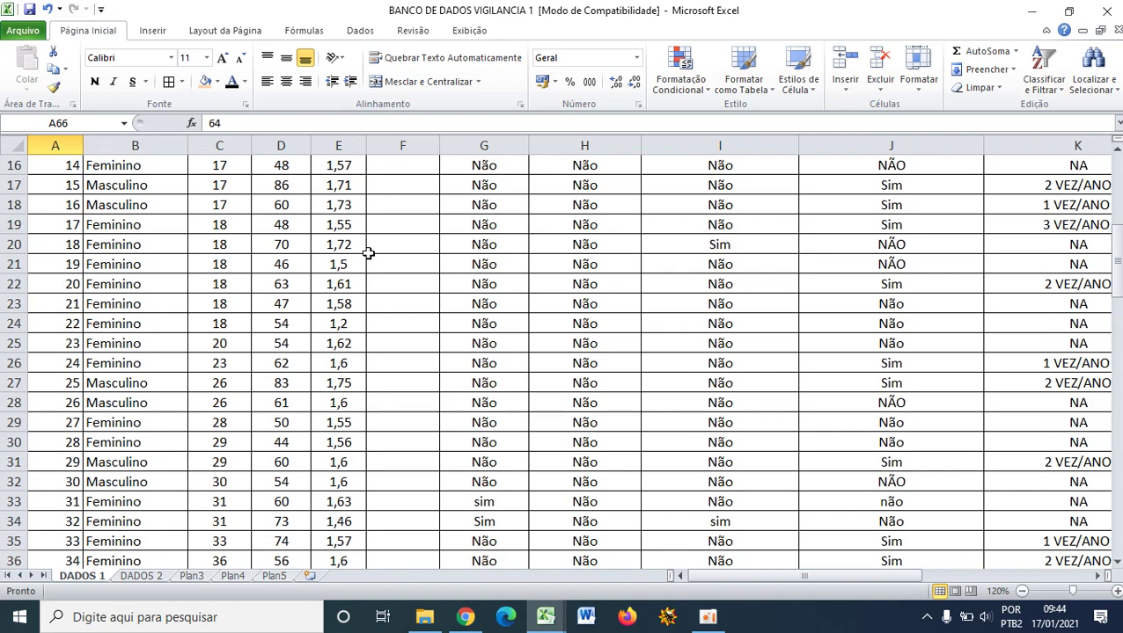
pyautogui.scroll(4, 368, 254)
pyautogui.scroll(1, 368, 253)
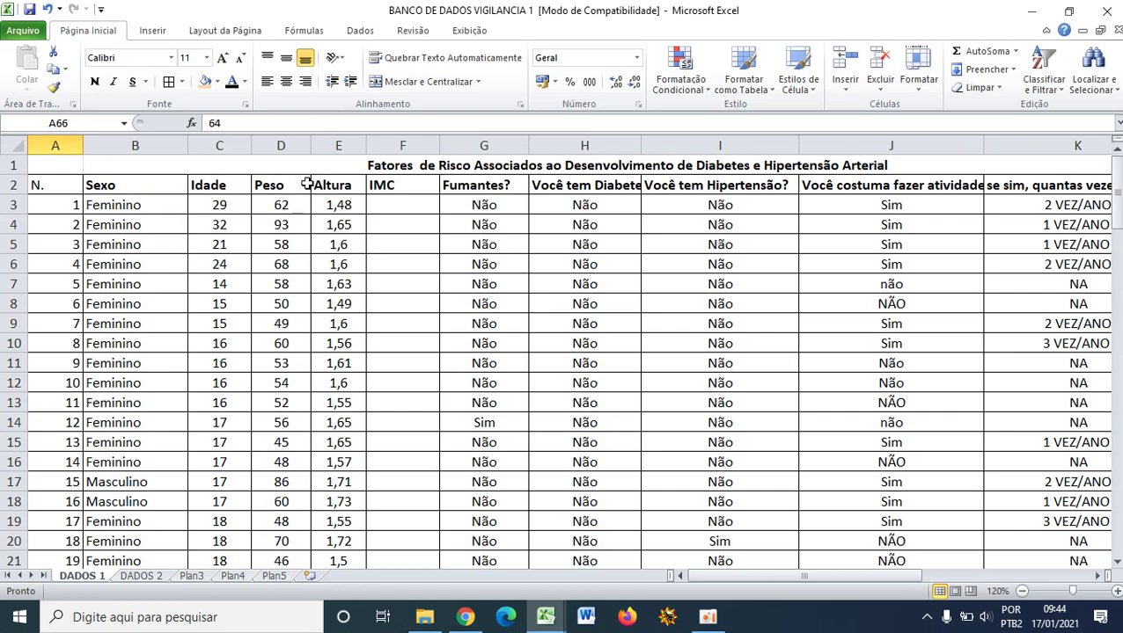
pyautogui.click(393, 199)
pyautogui.click(398, 264)
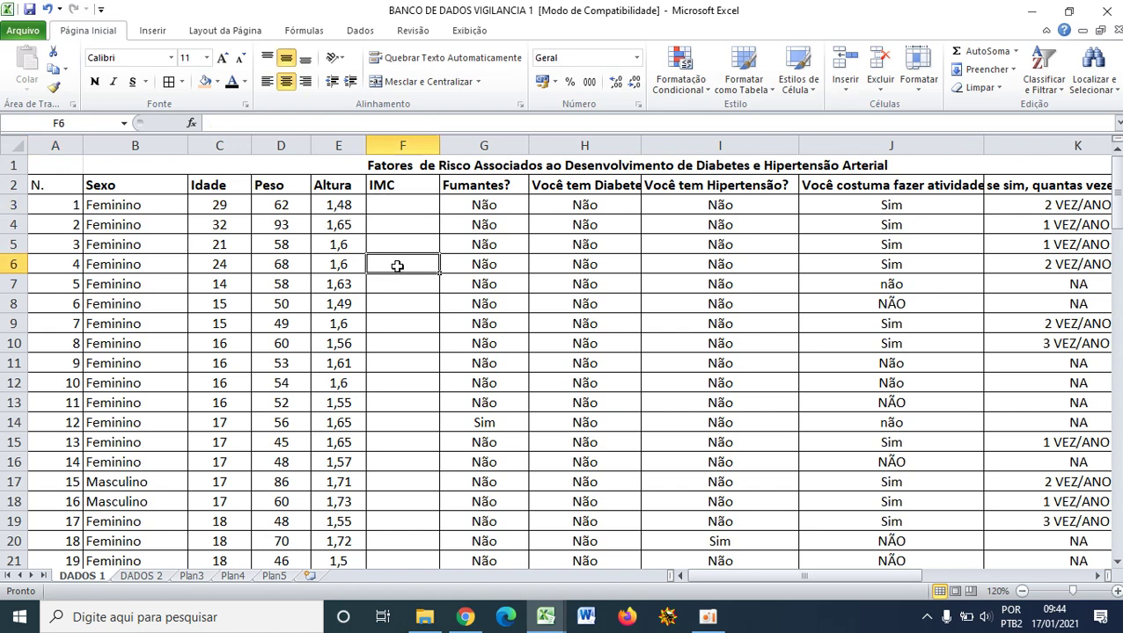
pyautogui.click(134, 205)
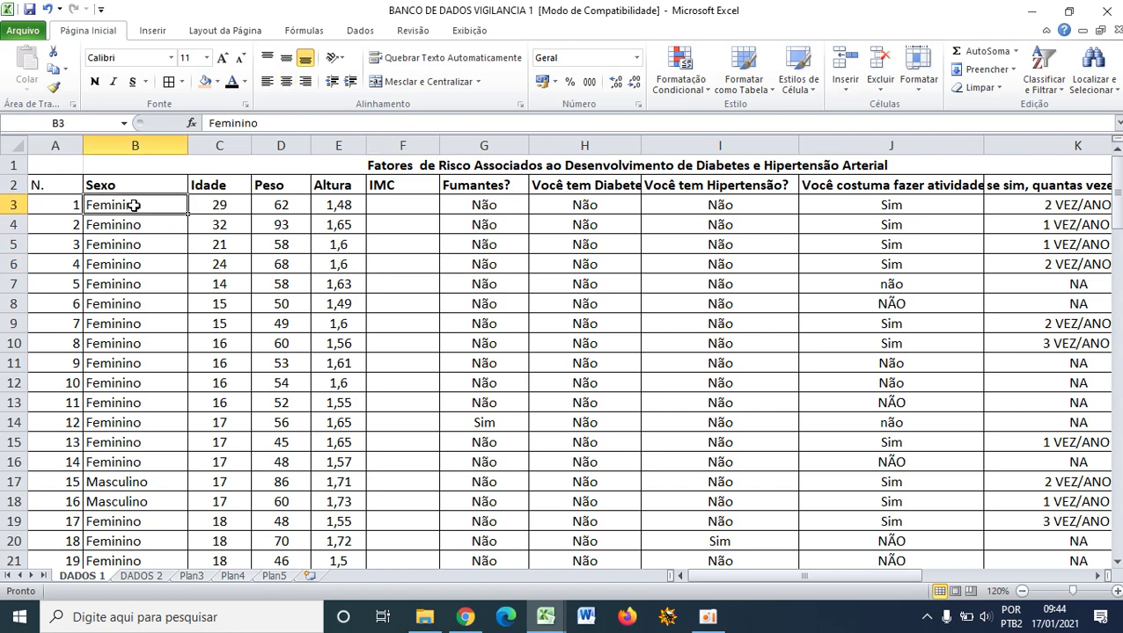
# - Review the sex entries in column B down to the last respondent and the empty Sexo summary table beneath the records
pyautogui.click(141, 362)
pyautogui.scroll(-5, 143, 363)
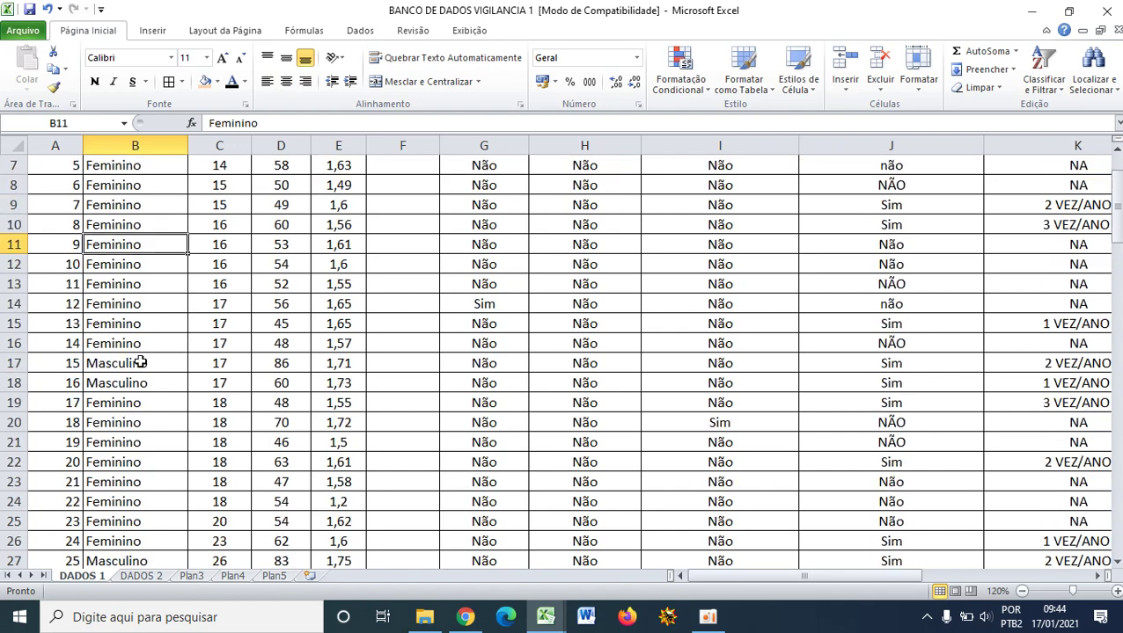
pyautogui.scroll(-10, 143, 366)
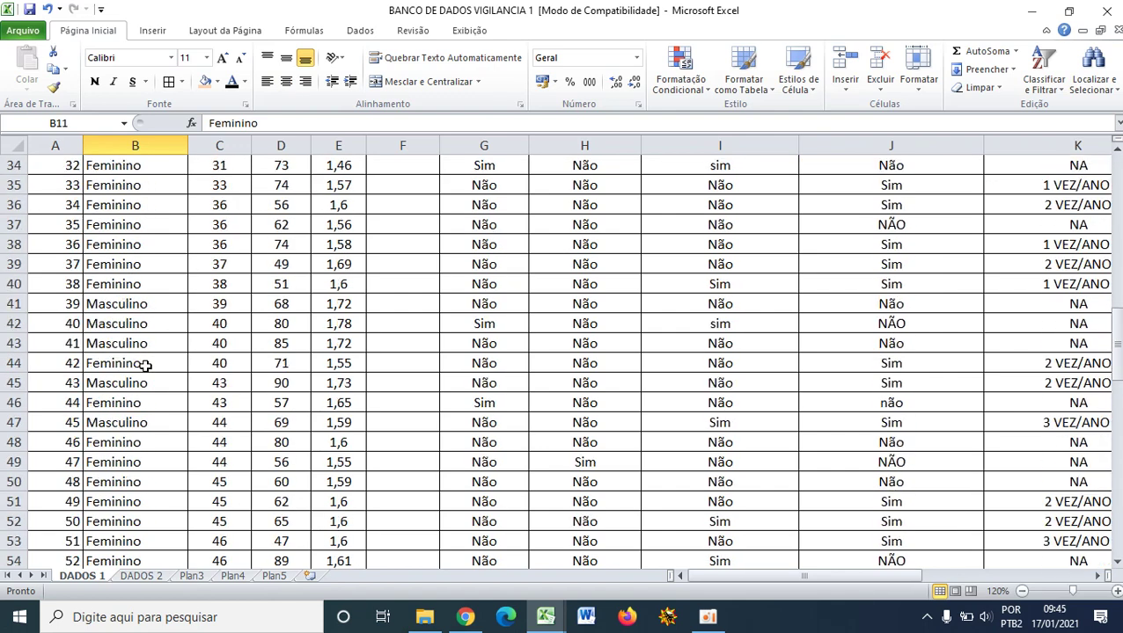
pyautogui.scroll(-4, 142, 376)
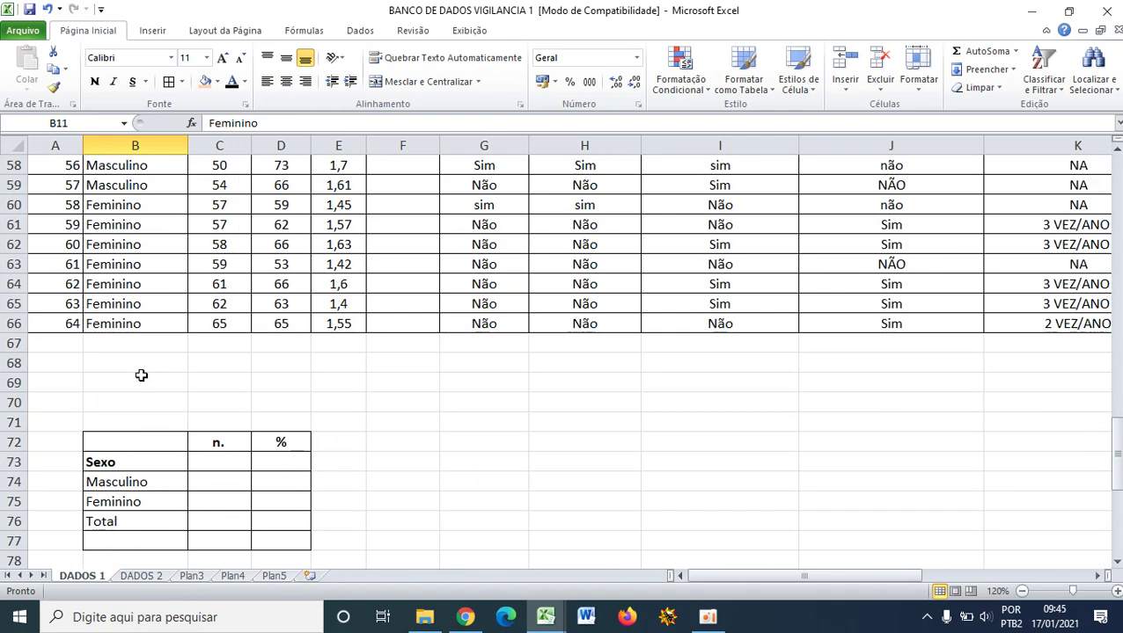
pyautogui.click(115, 322)
pyautogui.click(115, 305)
pyautogui.click(118, 283)
pyautogui.click(127, 262)
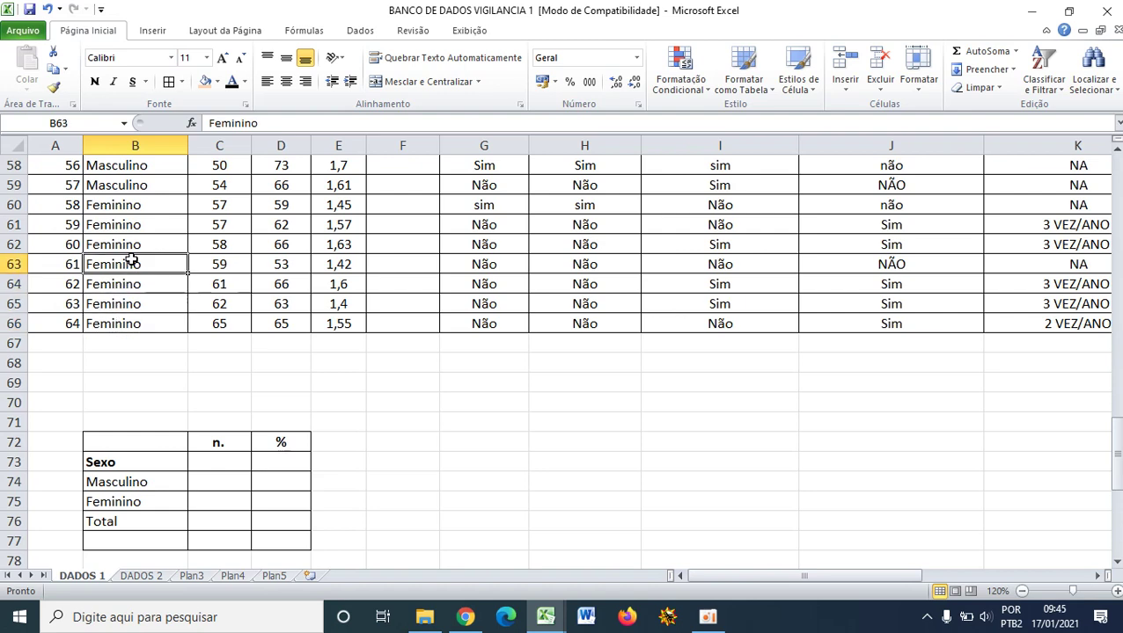
pyautogui.scroll(2, 249, 204)
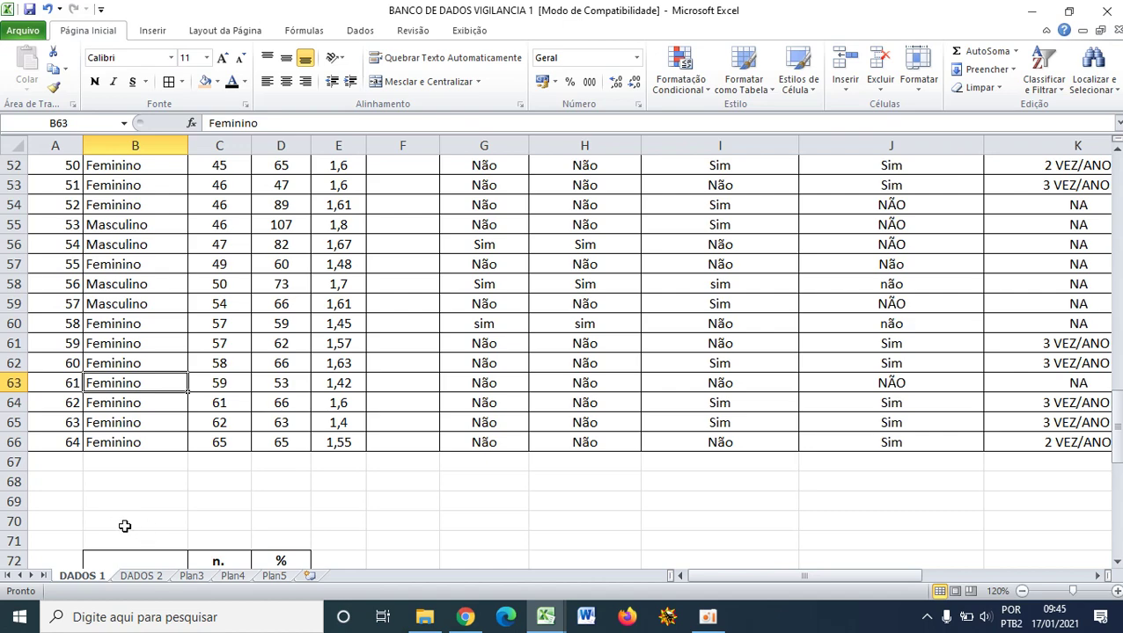
pyautogui.scroll(16, 189, 278)
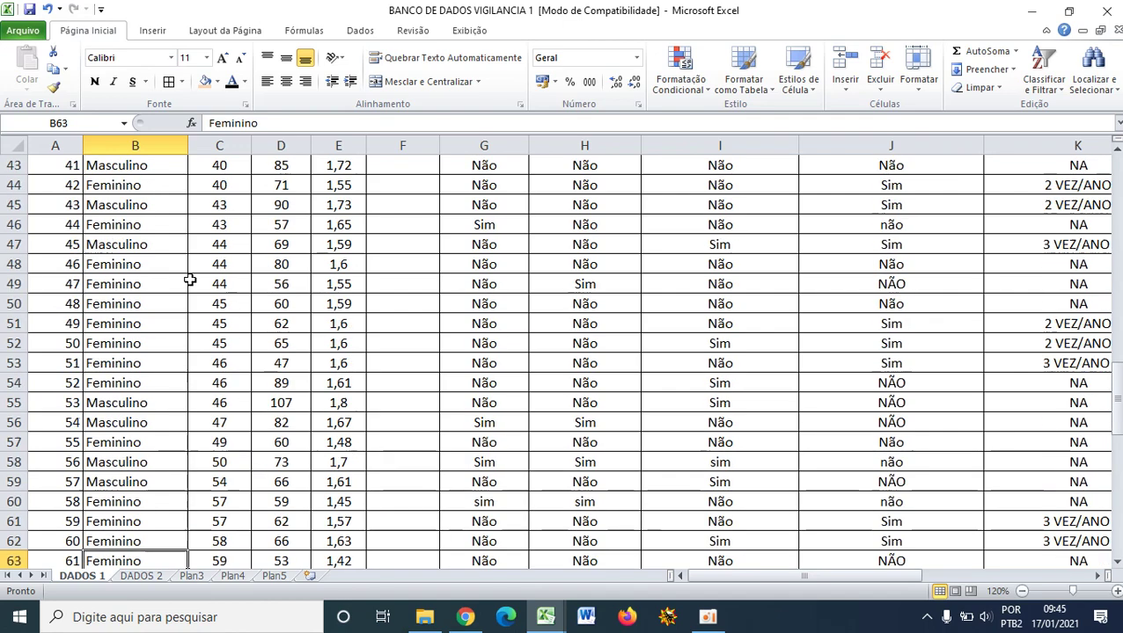
pyautogui.scroll(1, 188, 279)
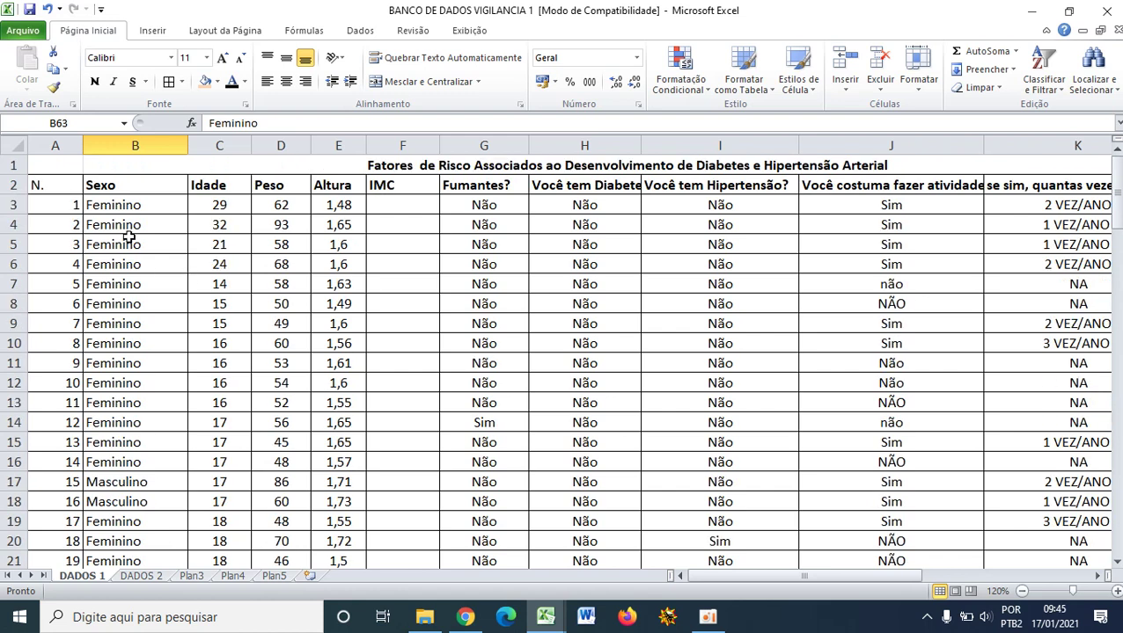
# - Add filters to the header row (row 2) of the data table and check the values offered for Sexo
pyautogui.click(9, 183)
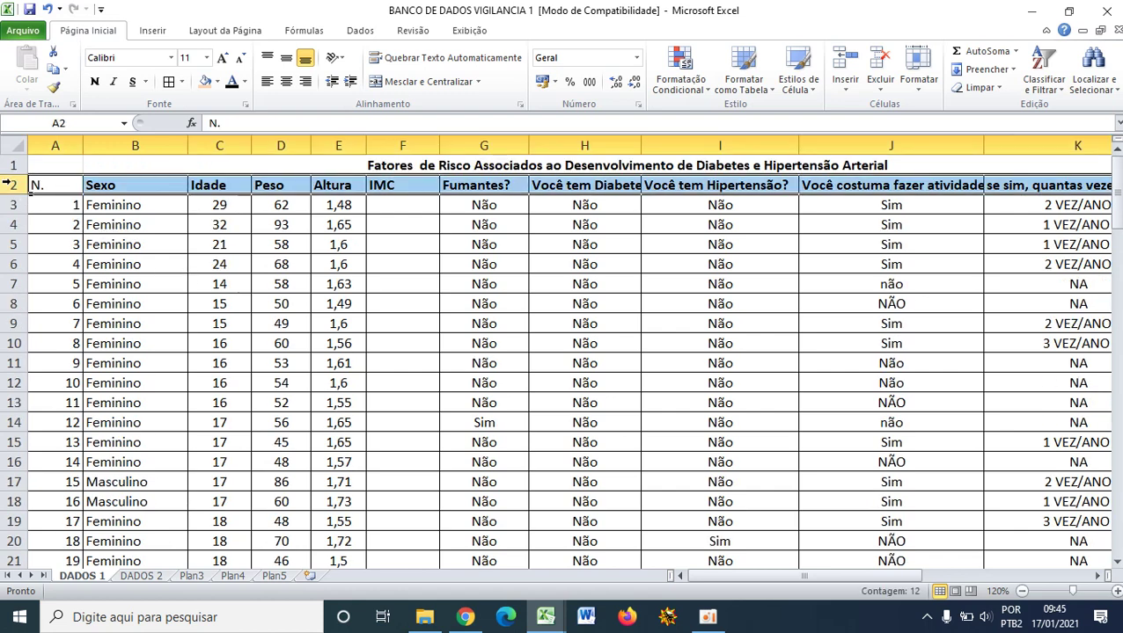
pyautogui.click(1051, 91)
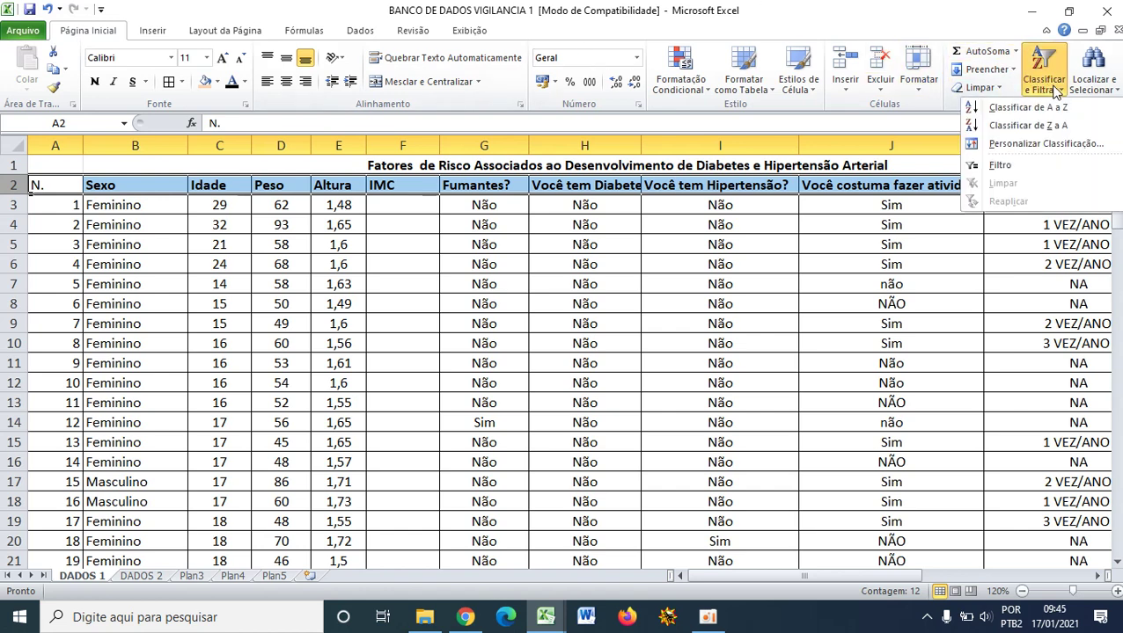
pyautogui.click(1001, 165)
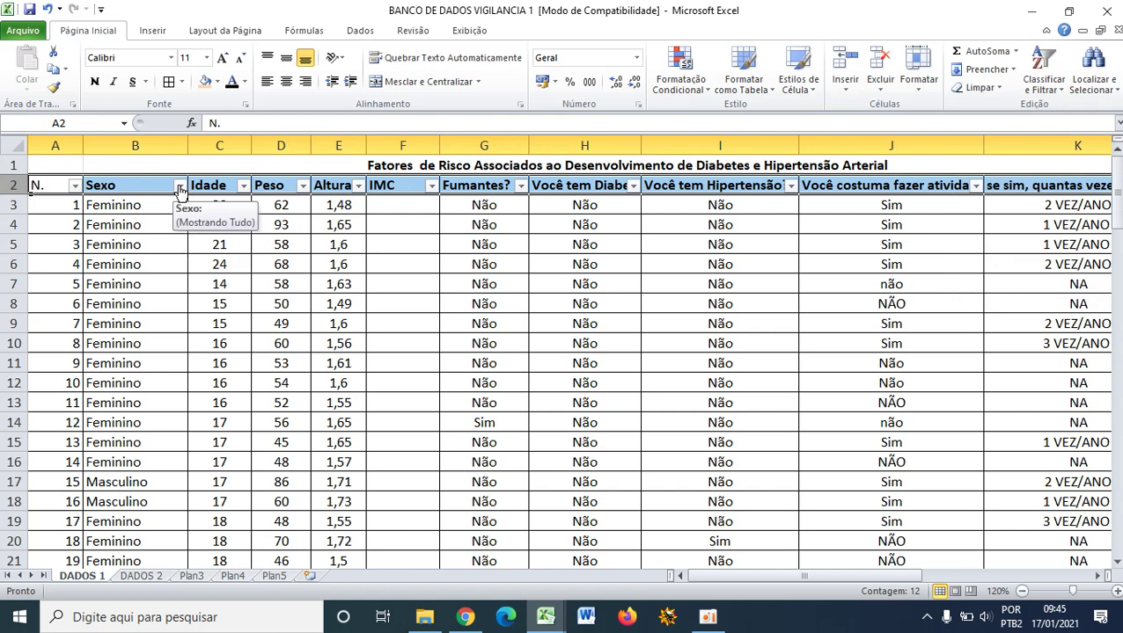
pyautogui.click(219, 222)
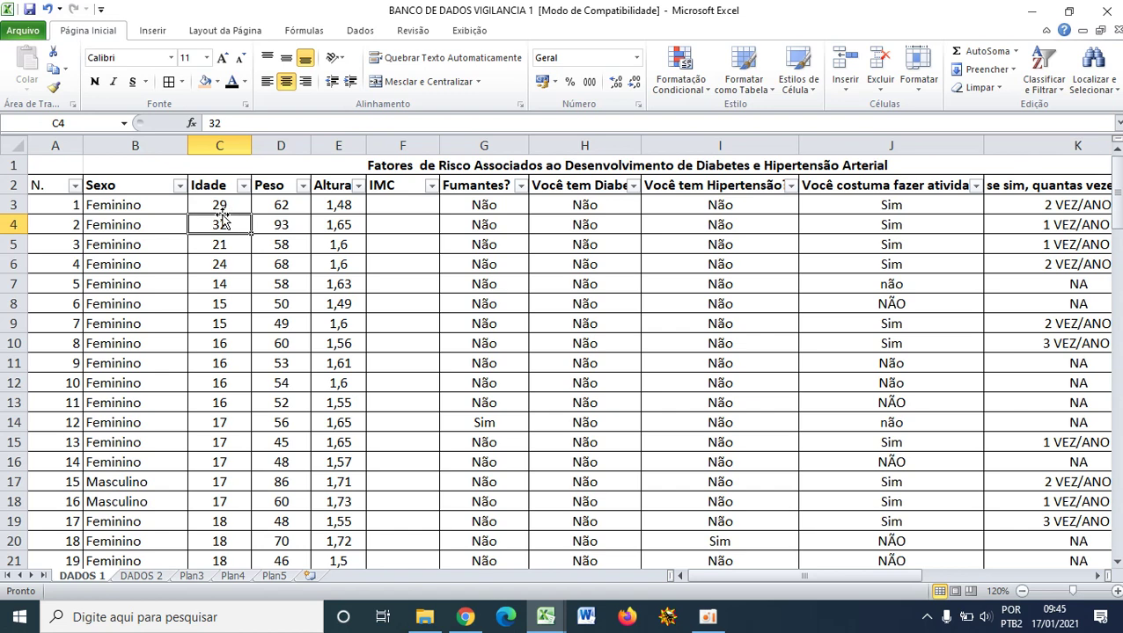
pyautogui.click(180, 186)
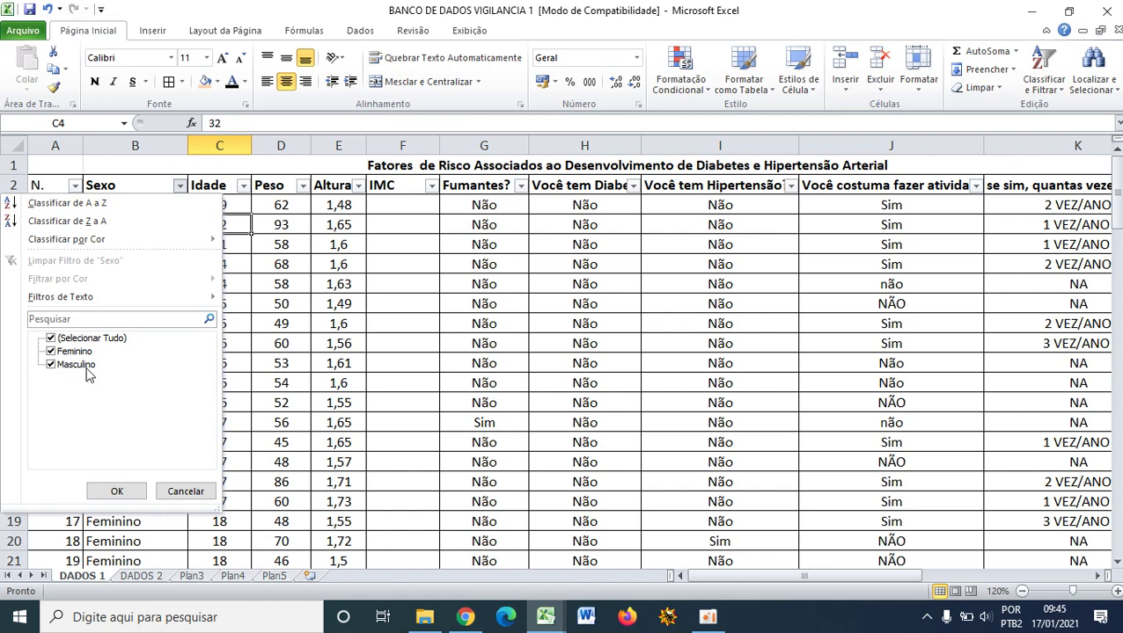
pyautogui.click(116, 491)
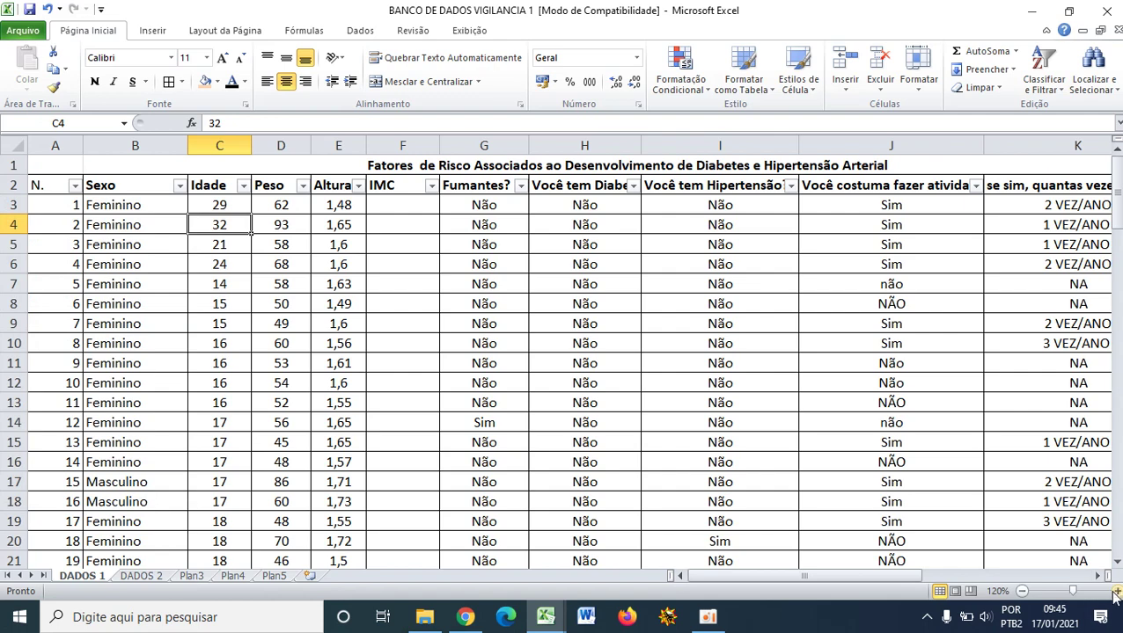
# - Filter the Sexo column to show only the Feminino respondents
pyautogui.click(1115, 591)
pyautogui.click(1116, 591)
pyautogui.click(1116, 591)
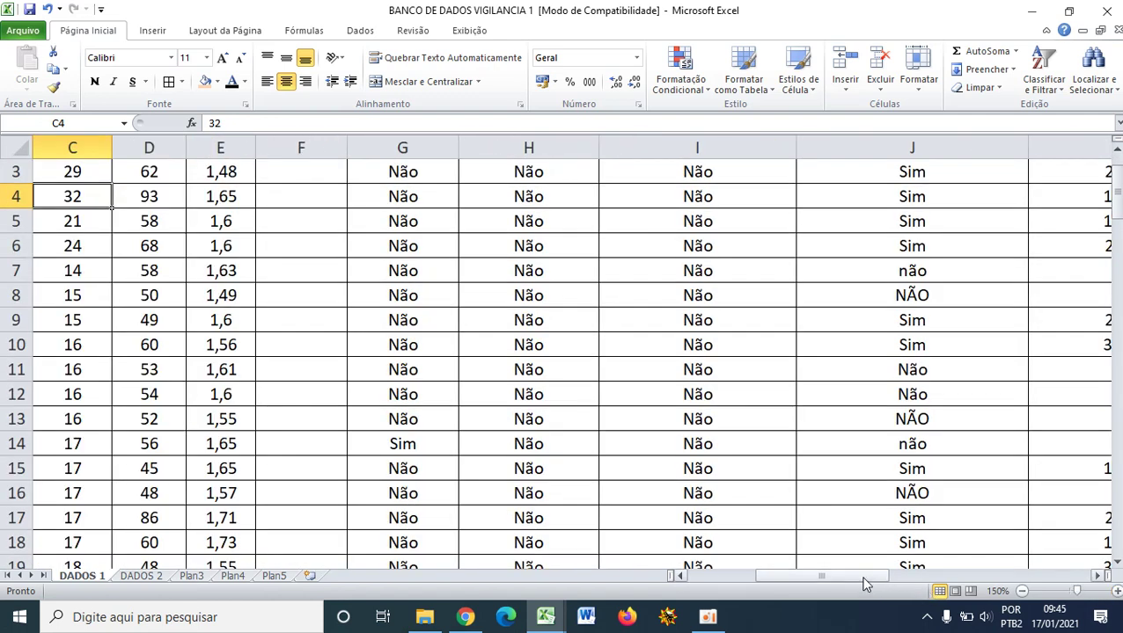
pyautogui.moveTo(865, 584); pyautogui.dragTo(763, 579)
pyautogui.scroll(1, 887, 493)
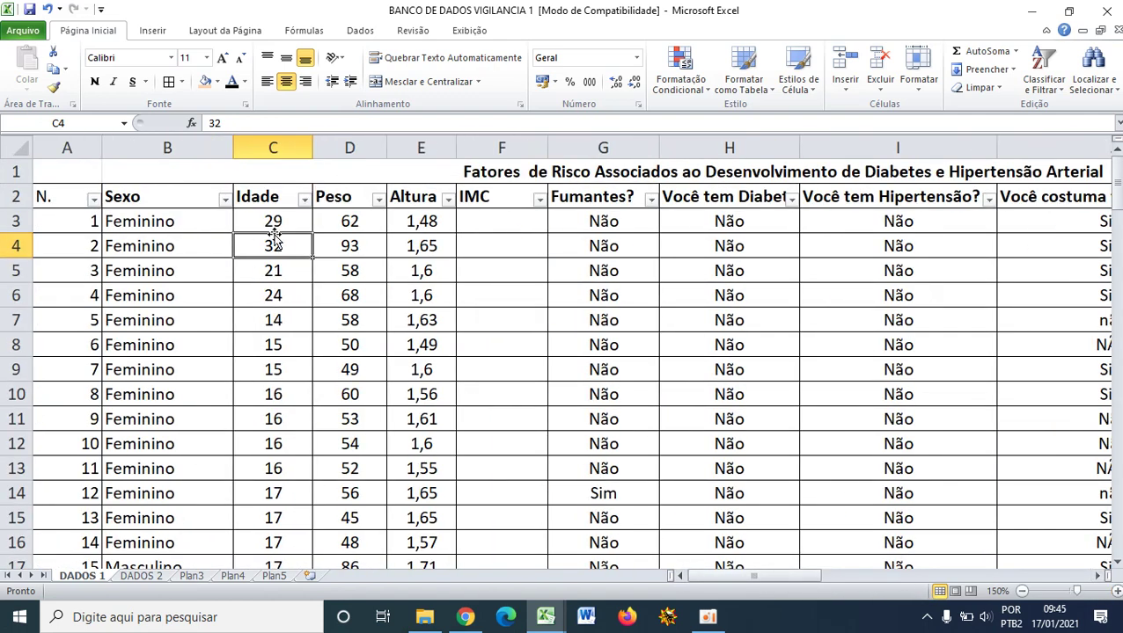
pyautogui.click(304, 201)
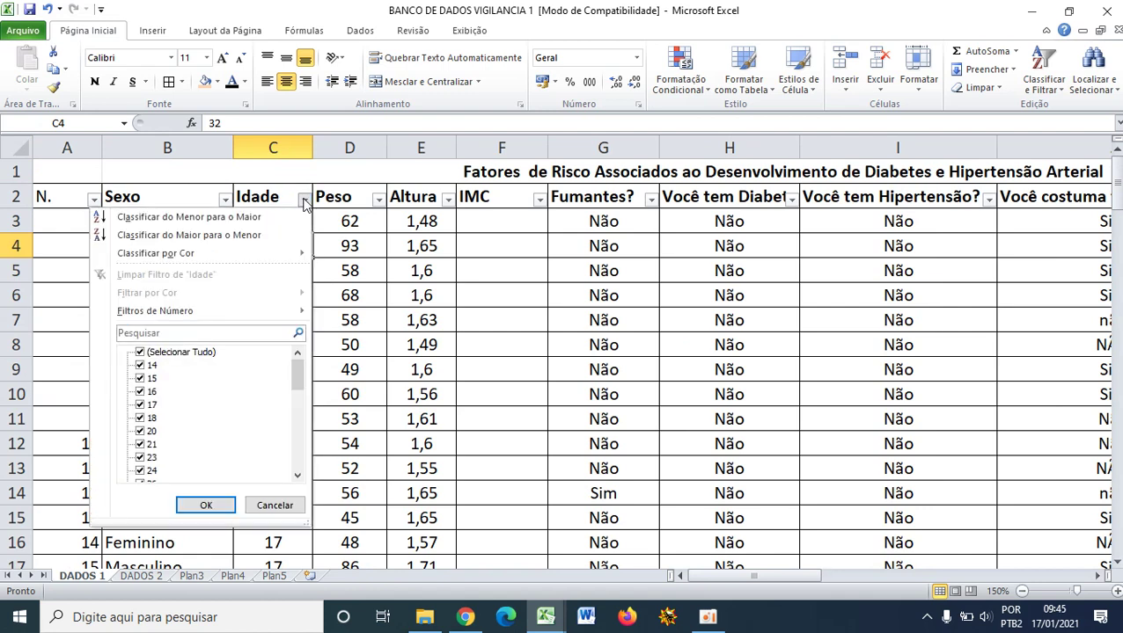
pyautogui.click(226, 201)
pyautogui.click(226, 201)
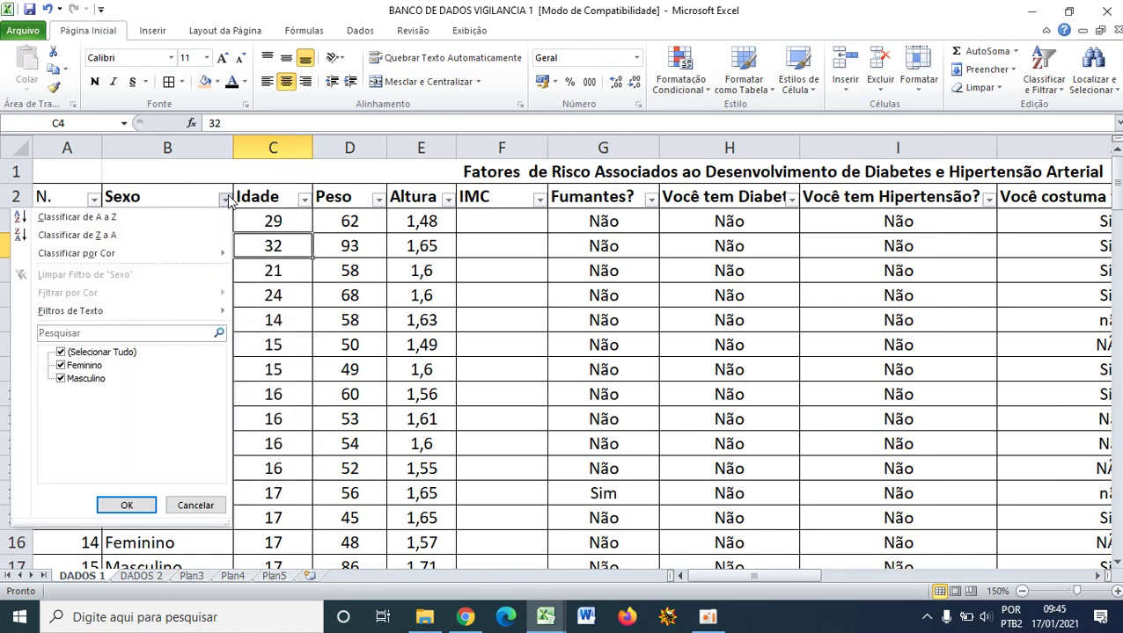
pyautogui.click(61, 353)
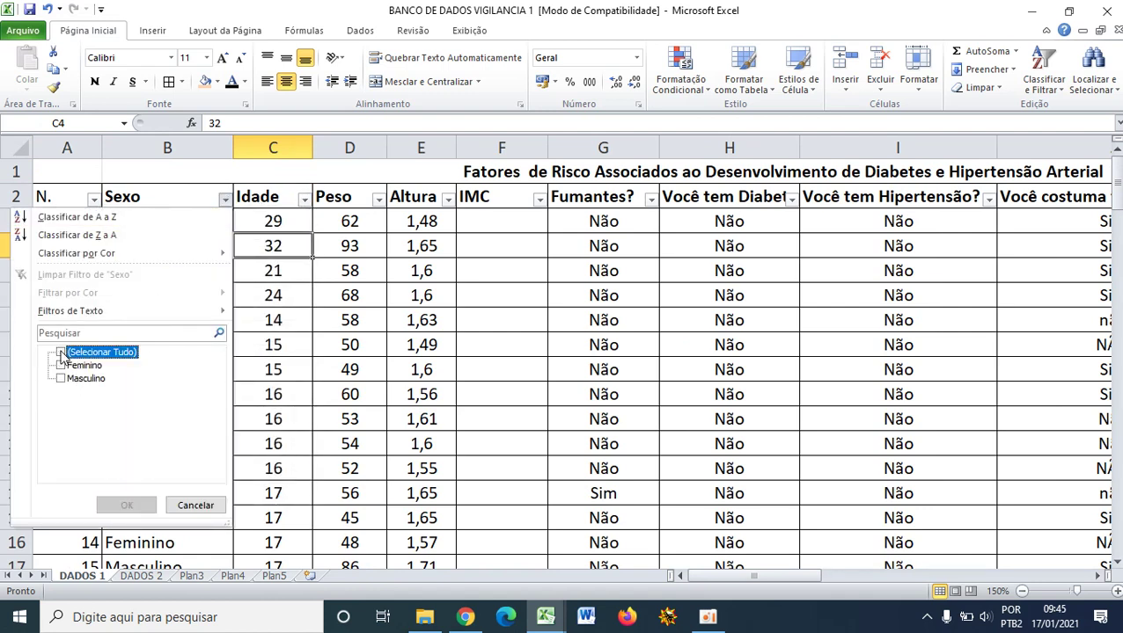
pyautogui.click(61, 365)
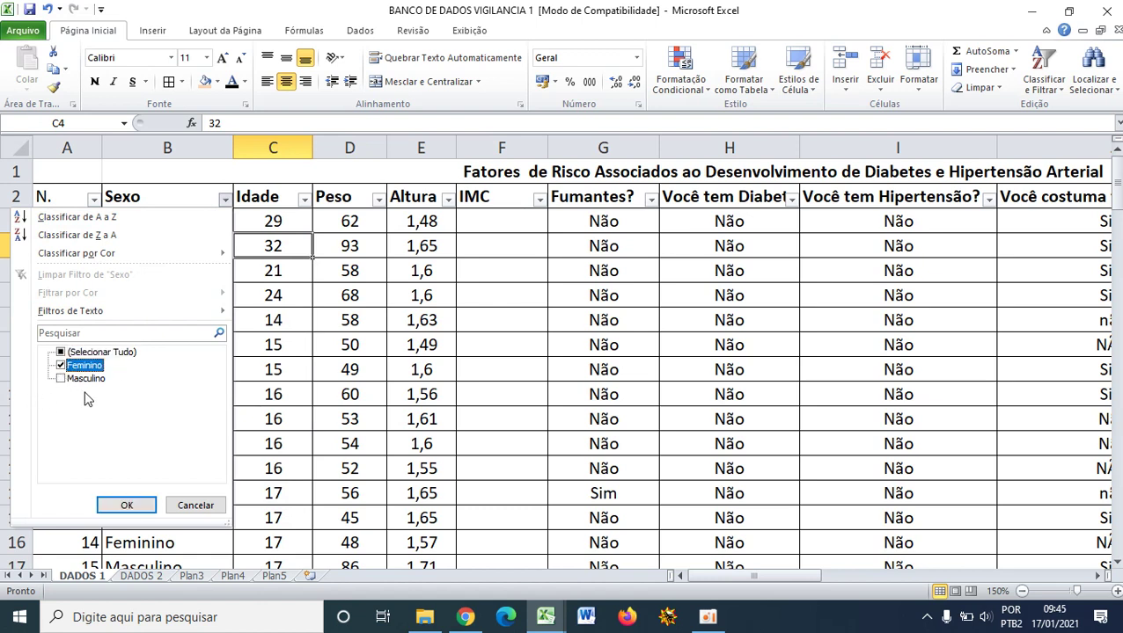
pyautogui.click(126, 508)
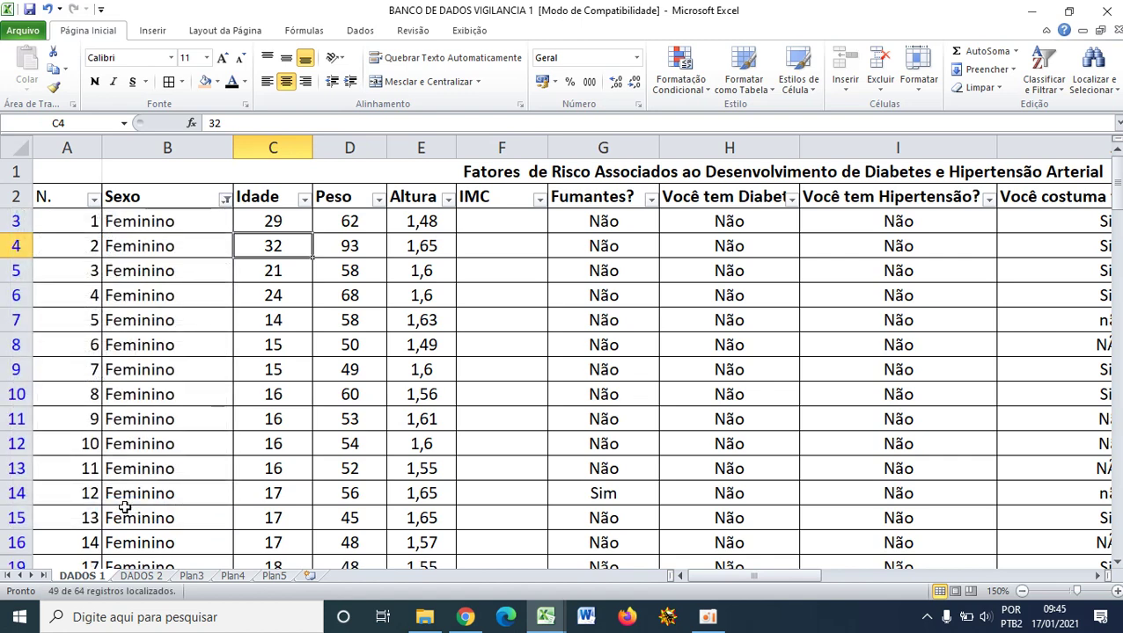
# - Look through the filtered Feminino records down to the last one and check how many records were found
pyautogui.scroll(-13, 272, 319)
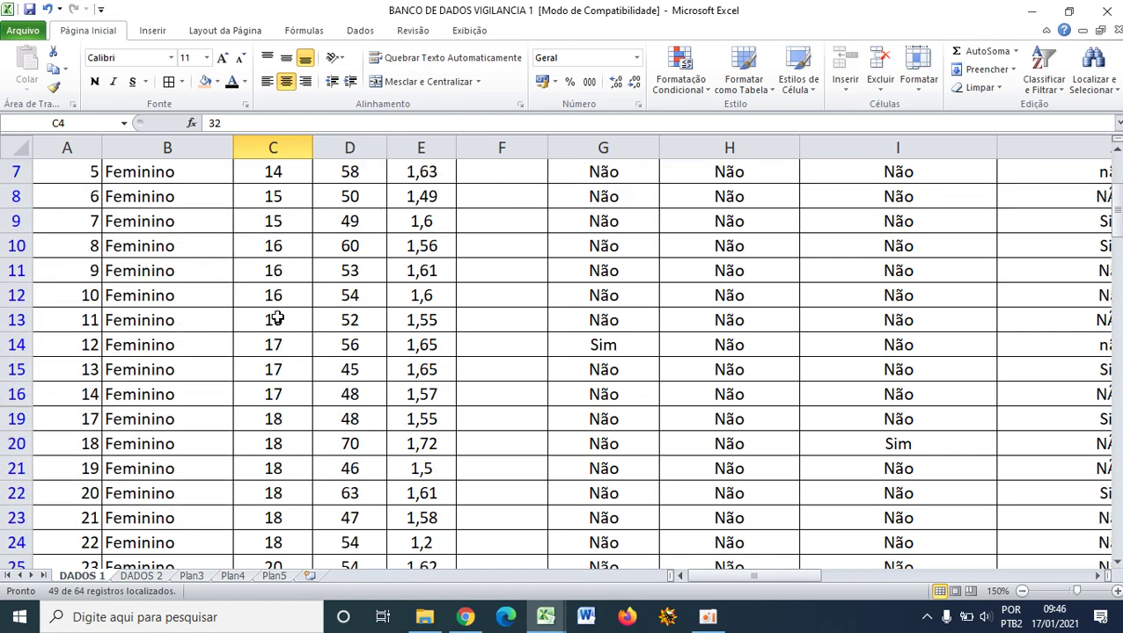
pyautogui.scroll(-3, 273, 319)
pyautogui.scroll(12, 270, 319)
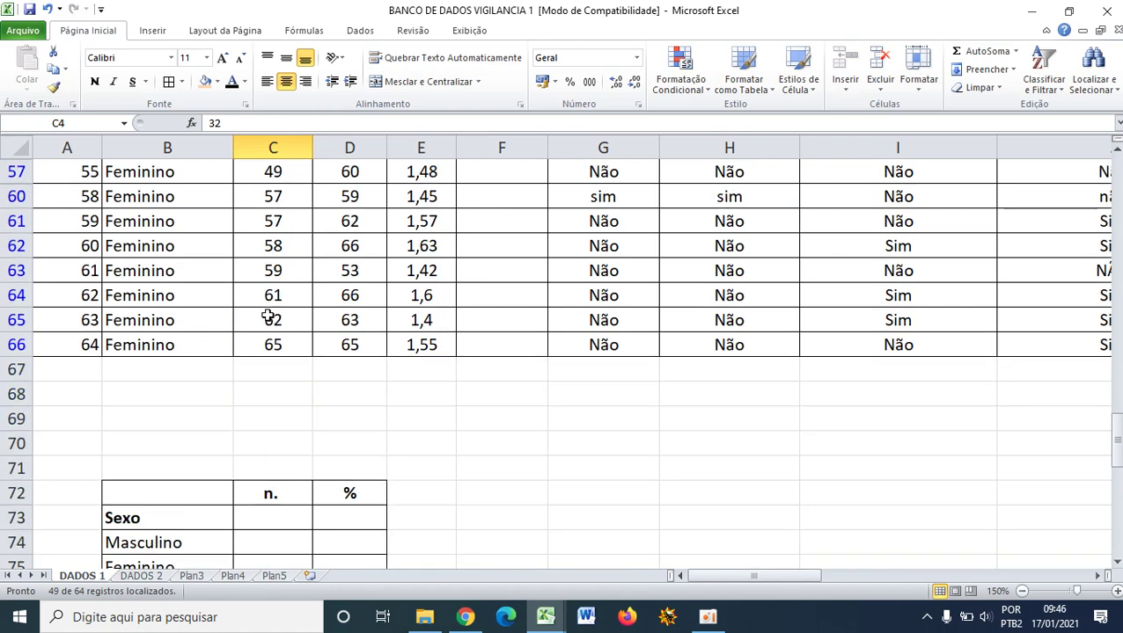
pyautogui.scroll(4, 269, 318)
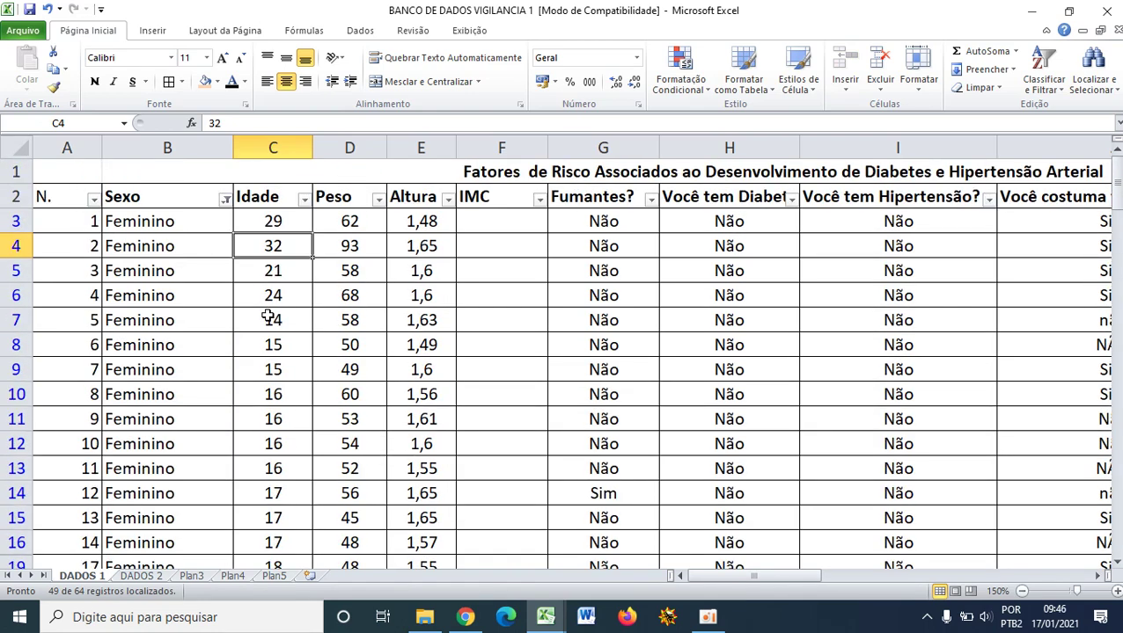
pyautogui.scroll(-7, 268, 319)
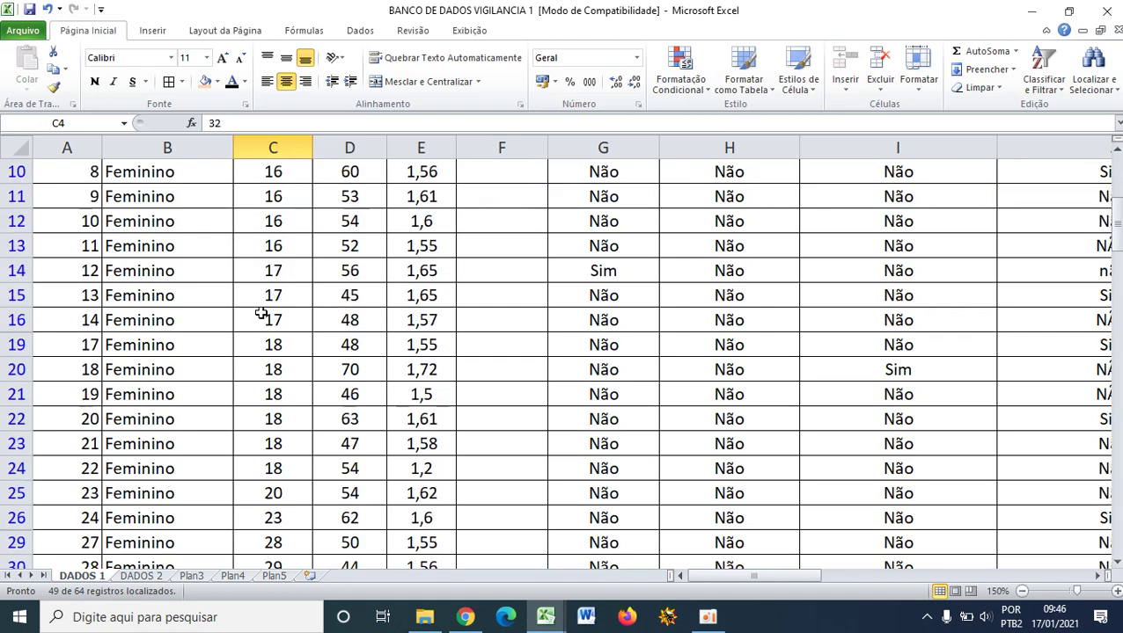
pyautogui.scroll(-3, 261, 318)
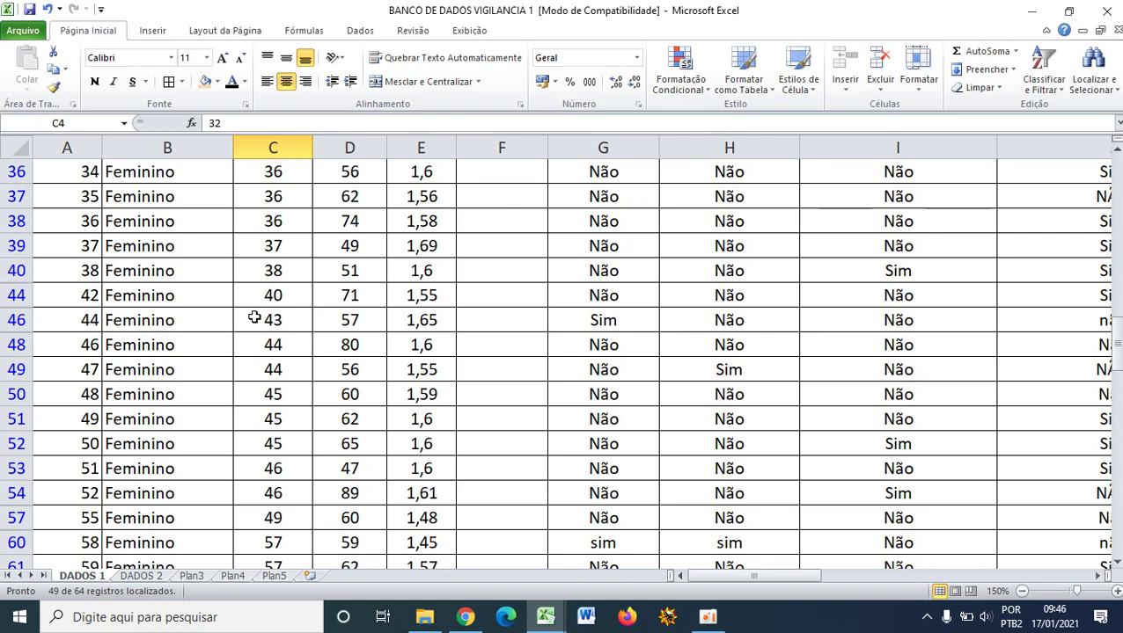
pyautogui.scroll(-3, 350, 401)
pyautogui.scroll(1, 288, 412)
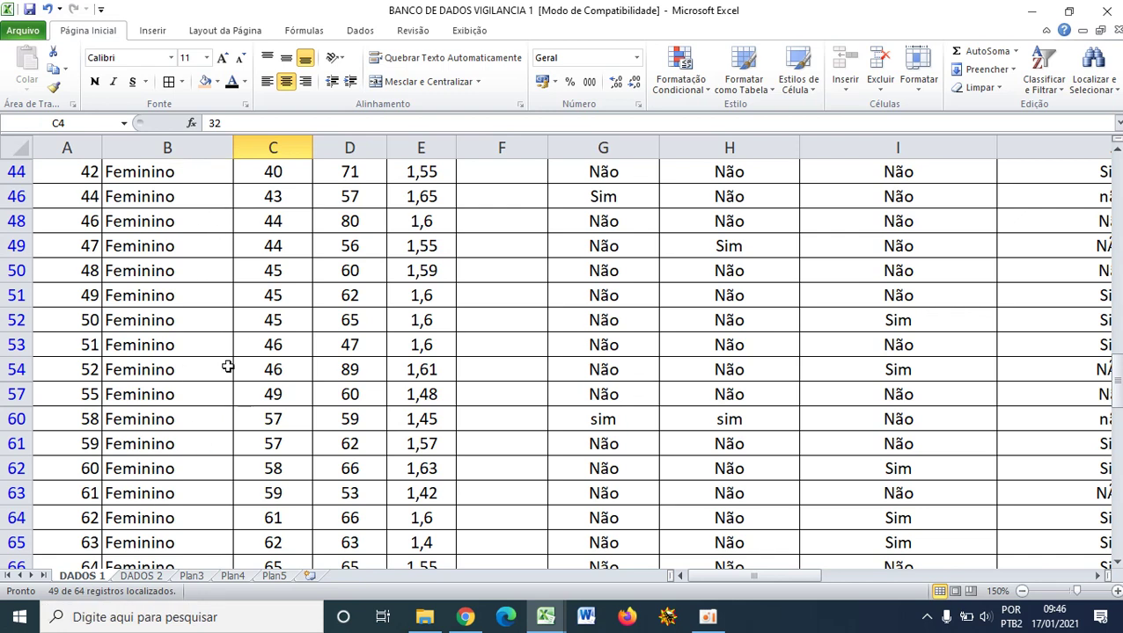
pyautogui.scroll(-3, 123, 463)
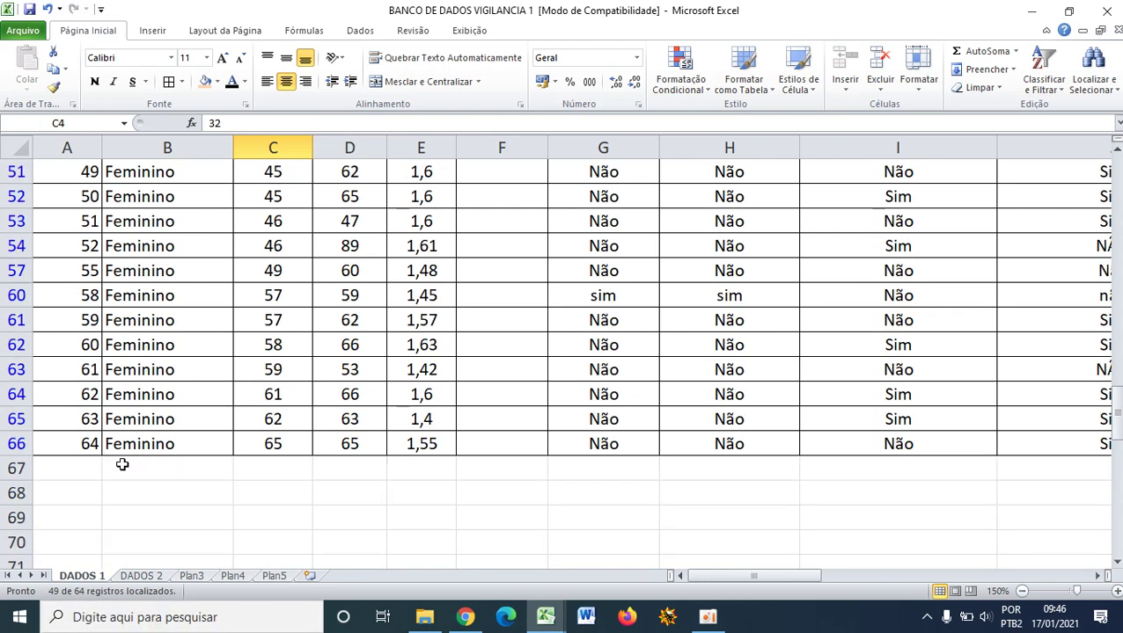
# - Enter 49 as the n. value for Feminino in the Sexo summary table
pyautogui.scroll(-4, 132, 467)
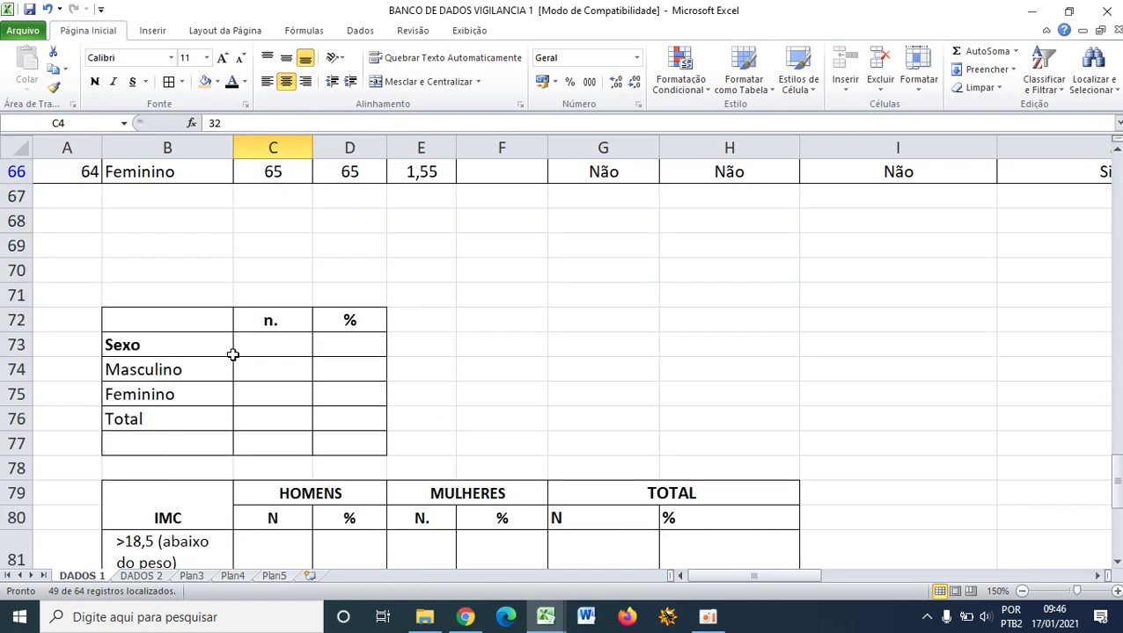
pyautogui.click(232, 354)
pyautogui.click(268, 394)
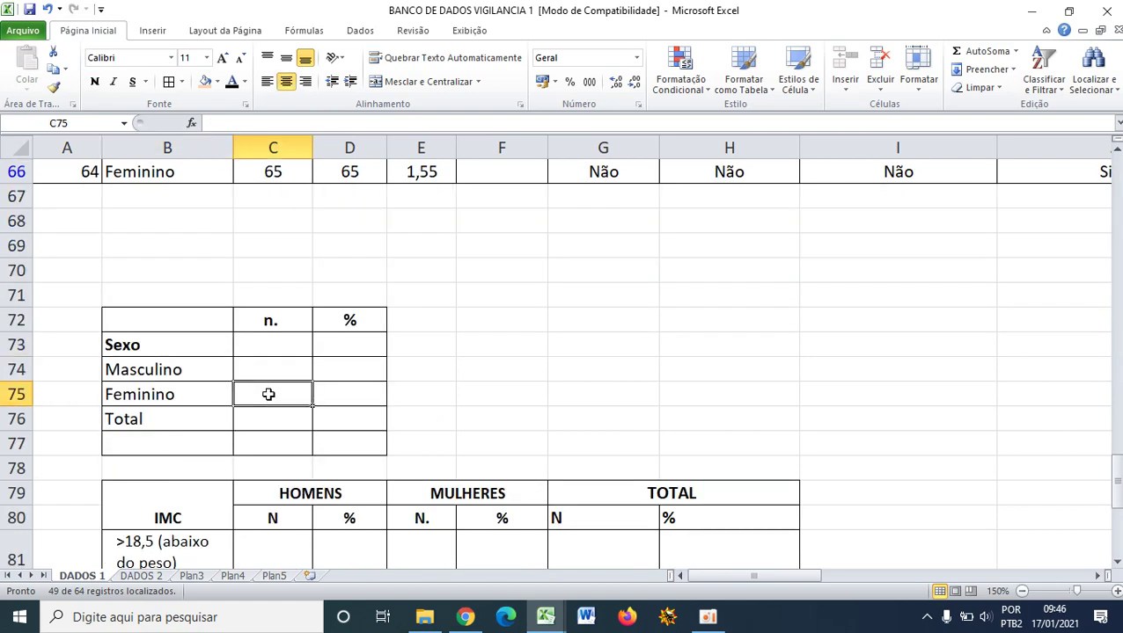
pyautogui.write('49')
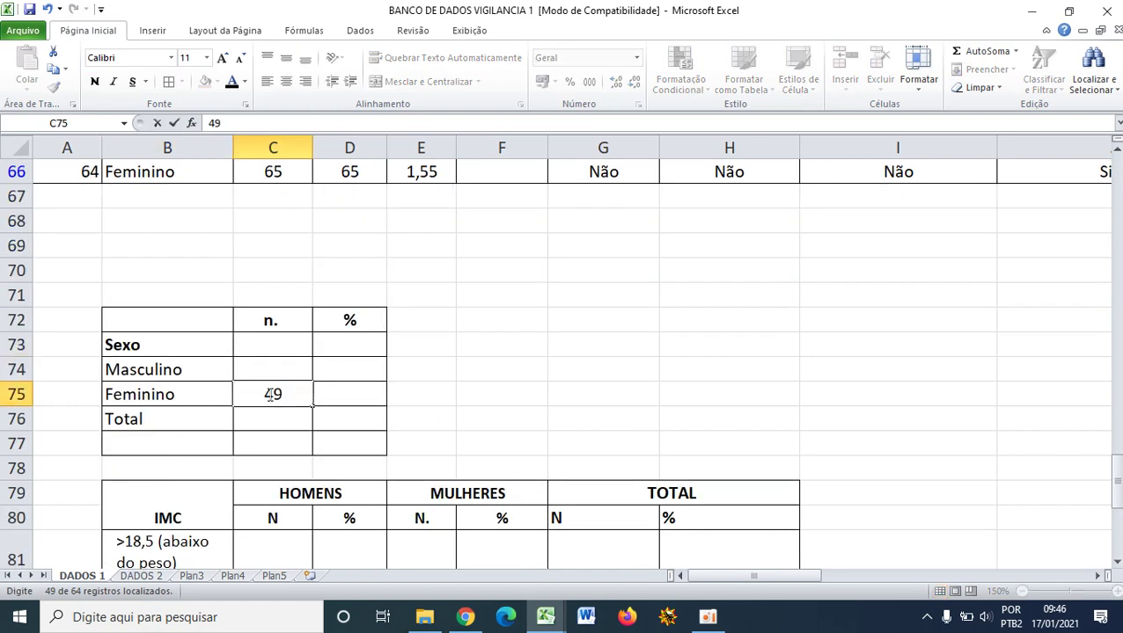
pyautogui.click(341, 396)
pyautogui.click(275, 398)
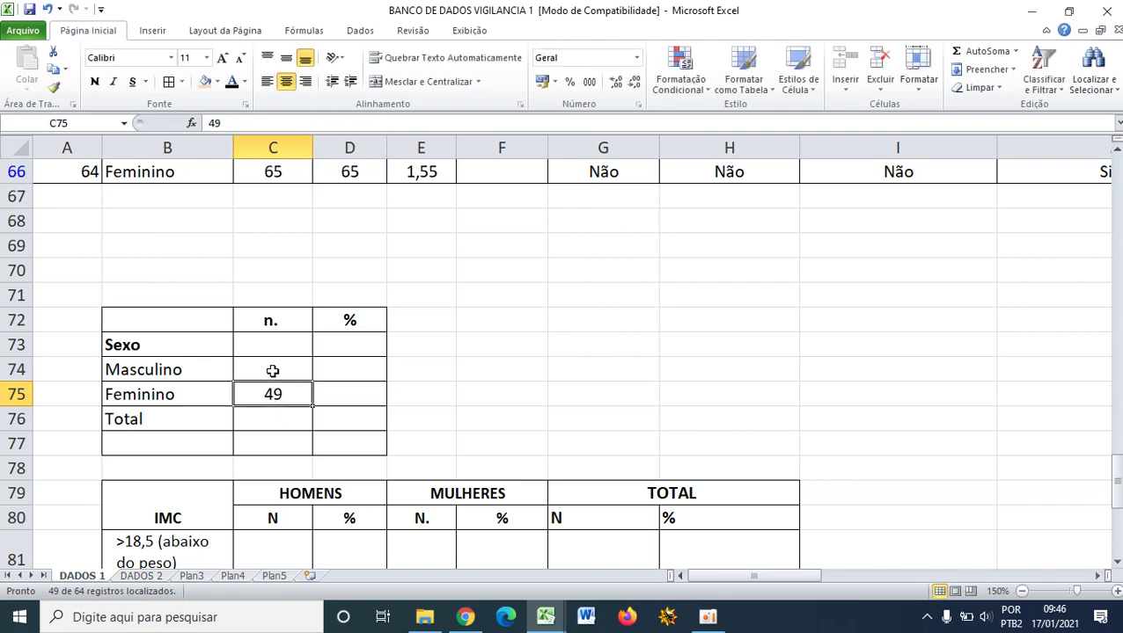
# - Switch the Sexo column filter from Feminino to Masculino only
pyautogui.click(271, 371)
pyautogui.scroll(5, 273, 369)
pyautogui.scroll(15, 273, 369)
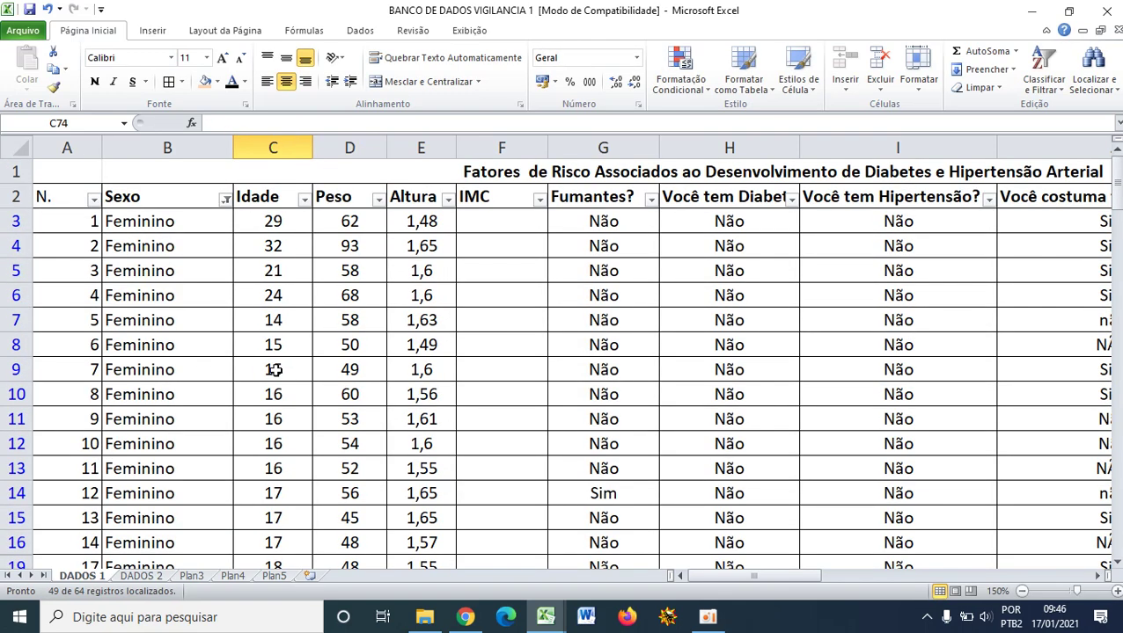
pyautogui.click(225, 200)
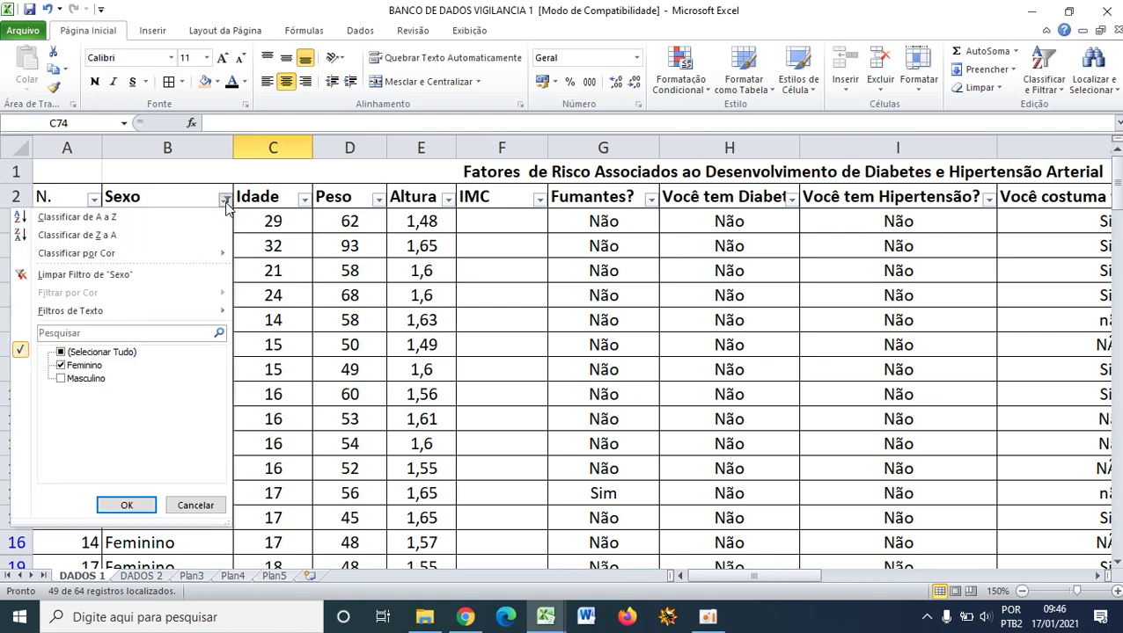
pyautogui.click(97, 367)
pyautogui.click(89, 380)
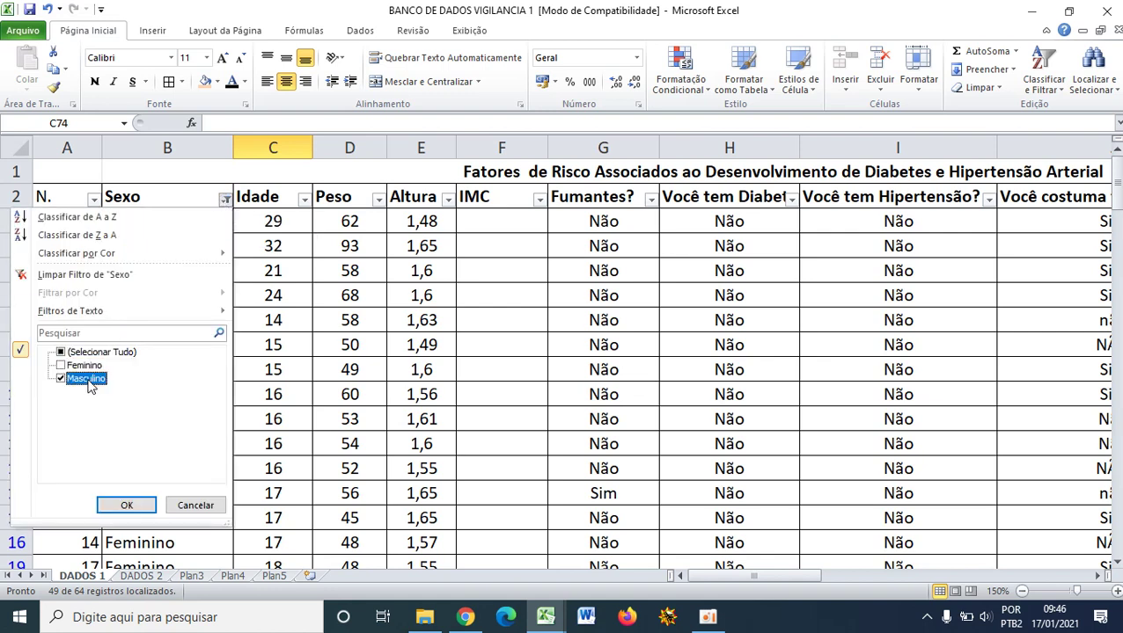
pyautogui.click(132, 505)
pyautogui.scroll(-3, 150, 370)
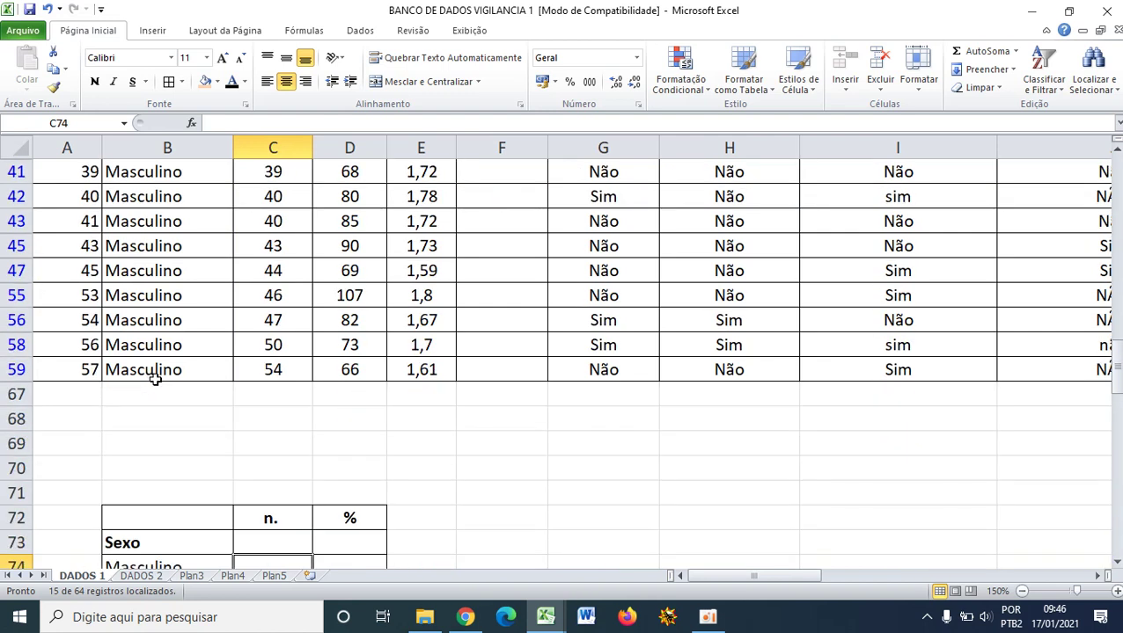
# - Check the number of filtered Masculino records and enter 15 as the n. value for Masculino in the Sexo summary table
pyautogui.scroll(1, 176, 431)
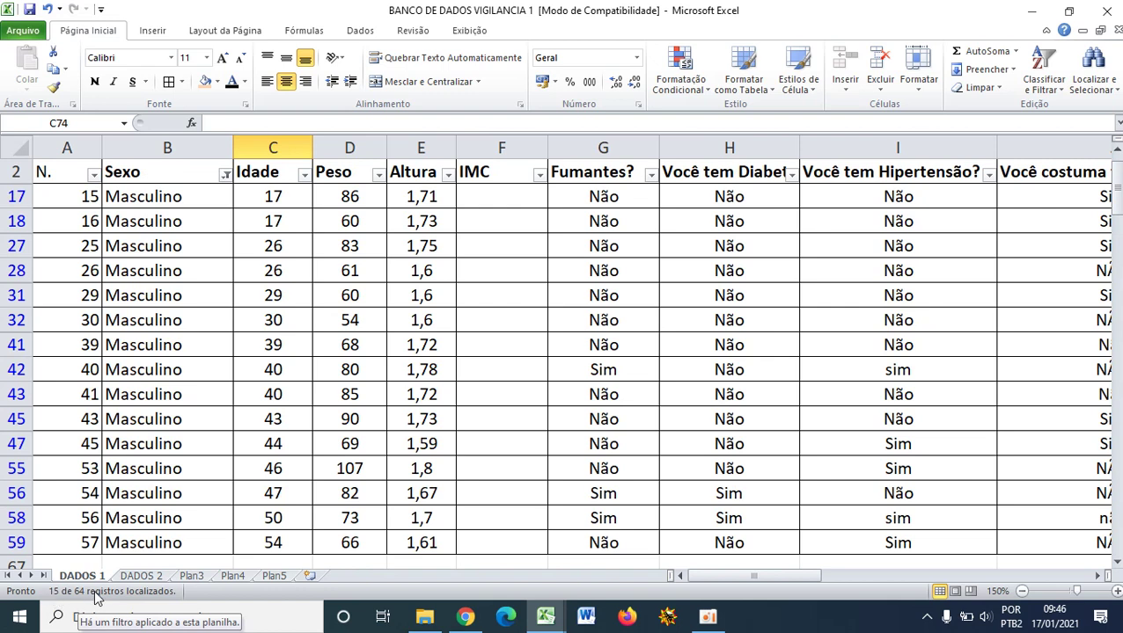
pyautogui.scroll(-5, 158, 395)
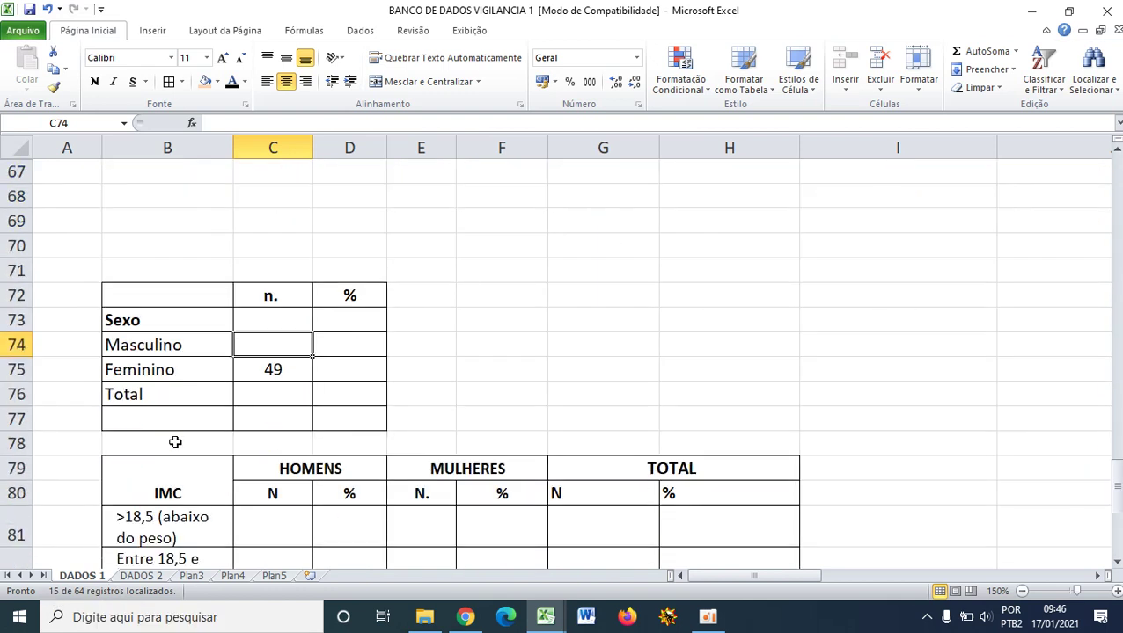
pyautogui.write('15')
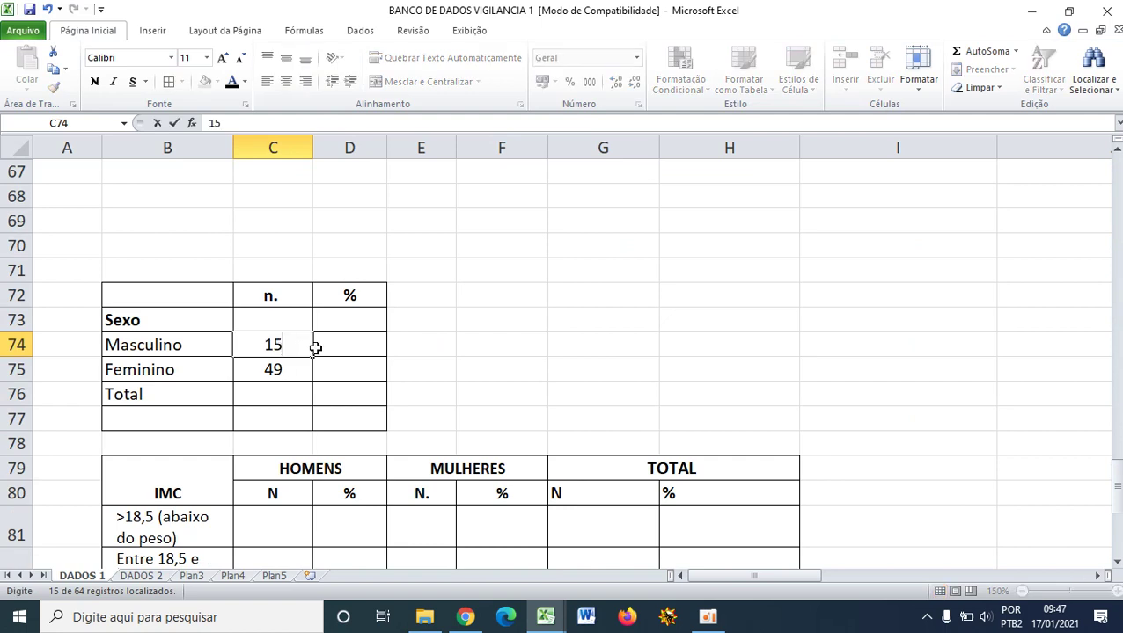
pyautogui.click(315, 347)
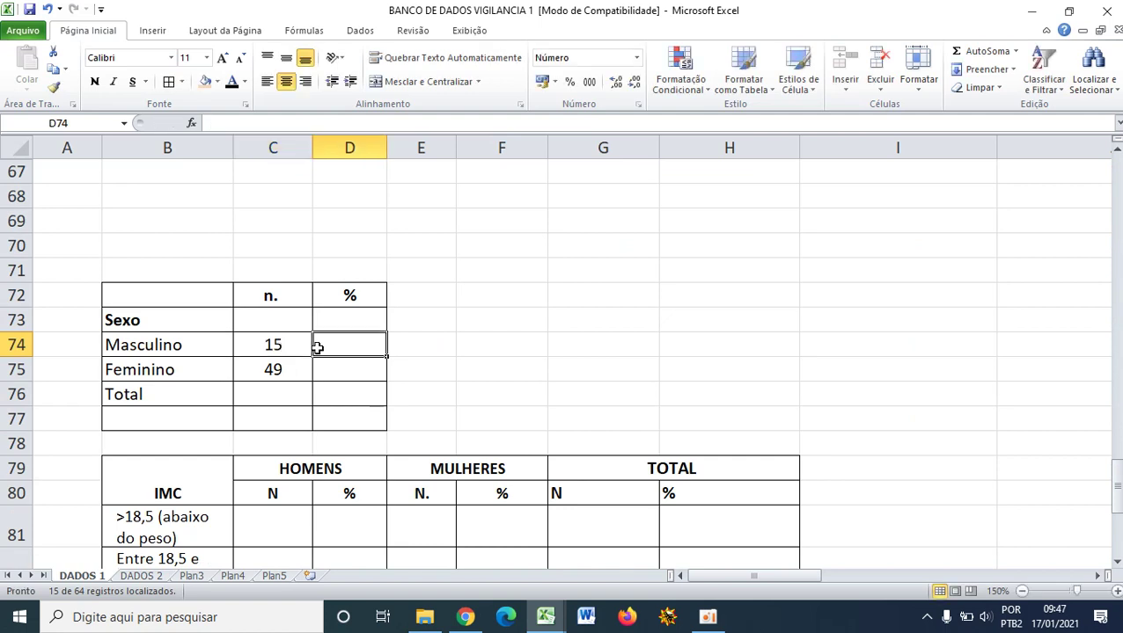
# - Sum the Masculino and Feminino counts into the n. cell of the Total row with AutoSum
pyautogui.moveTo(264, 387); pyautogui.dragTo(271, 345)
pyautogui.click(968, 56)
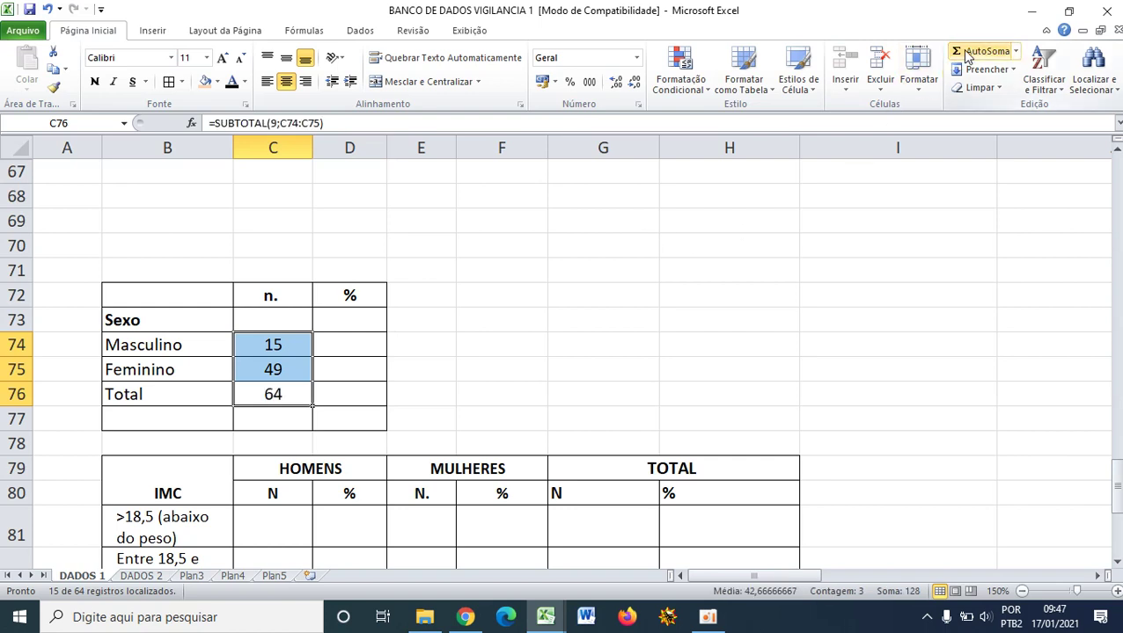
pyautogui.click(359, 310)
pyautogui.click(260, 387)
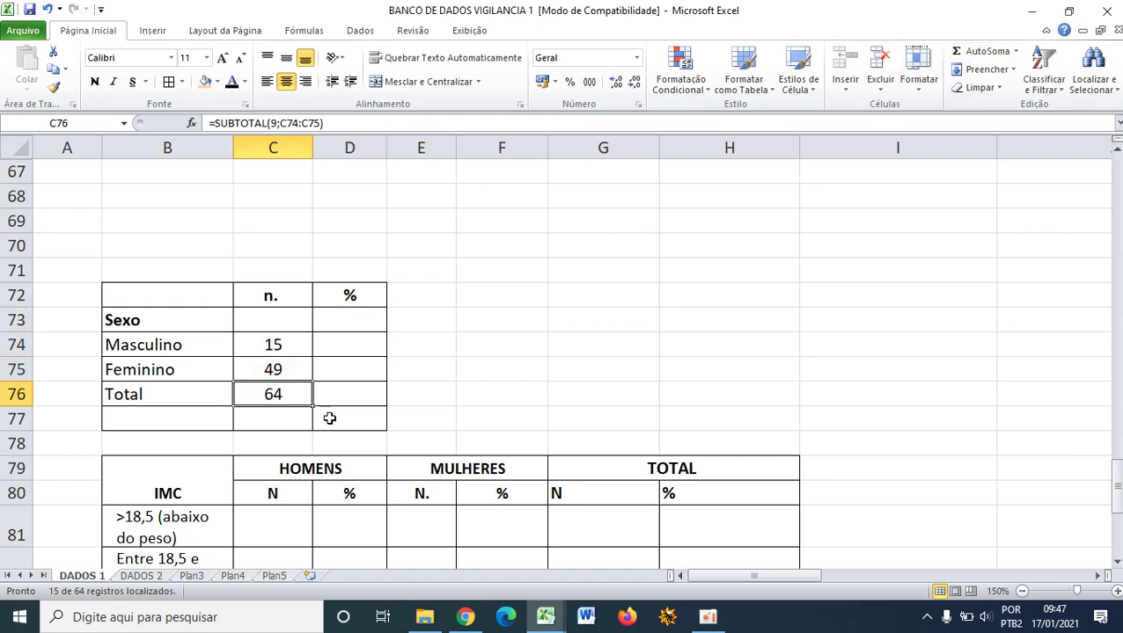
# - Remove the borders from the empty row below Total in the Sexo table and apply all borders to the Total row
pyautogui.moveTo(370, 417); pyautogui.dragTo(176, 417)
pyautogui.click(181, 82)
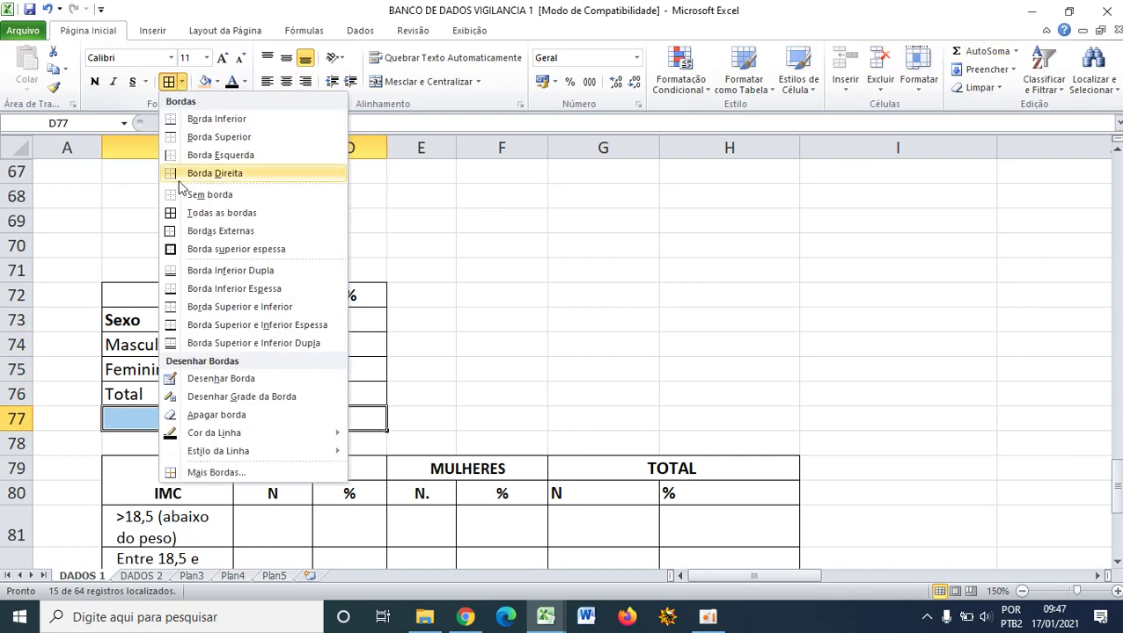
pyautogui.click(189, 192)
pyautogui.click(553, 288)
pyautogui.moveTo(335, 397); pyautogui.dragTo(205, 393)
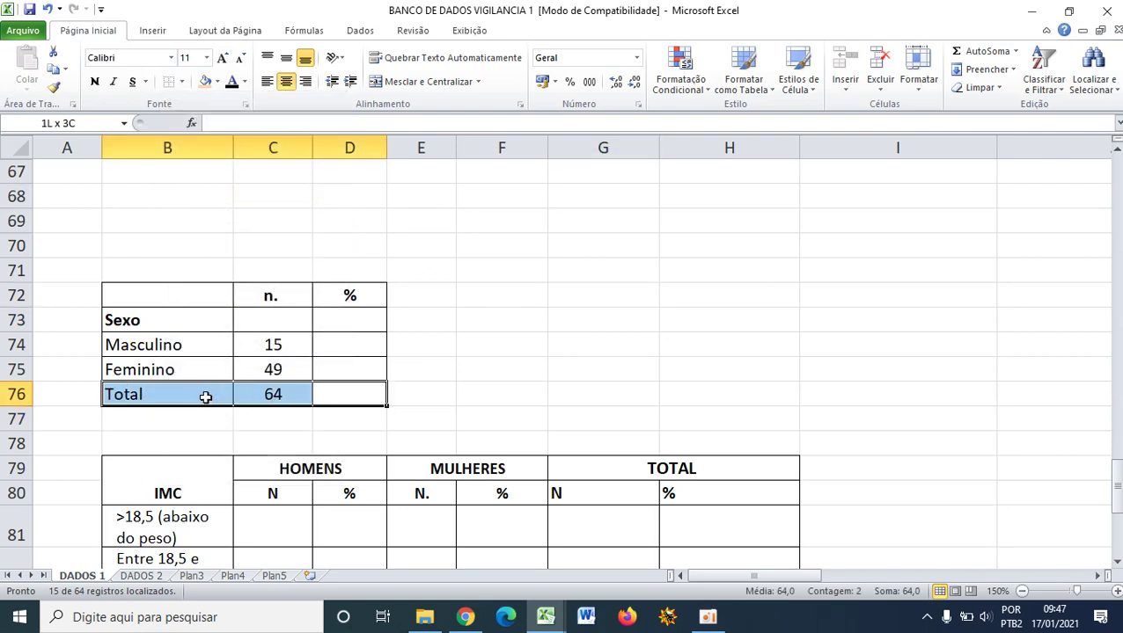
pyautogui.click(183, 81)
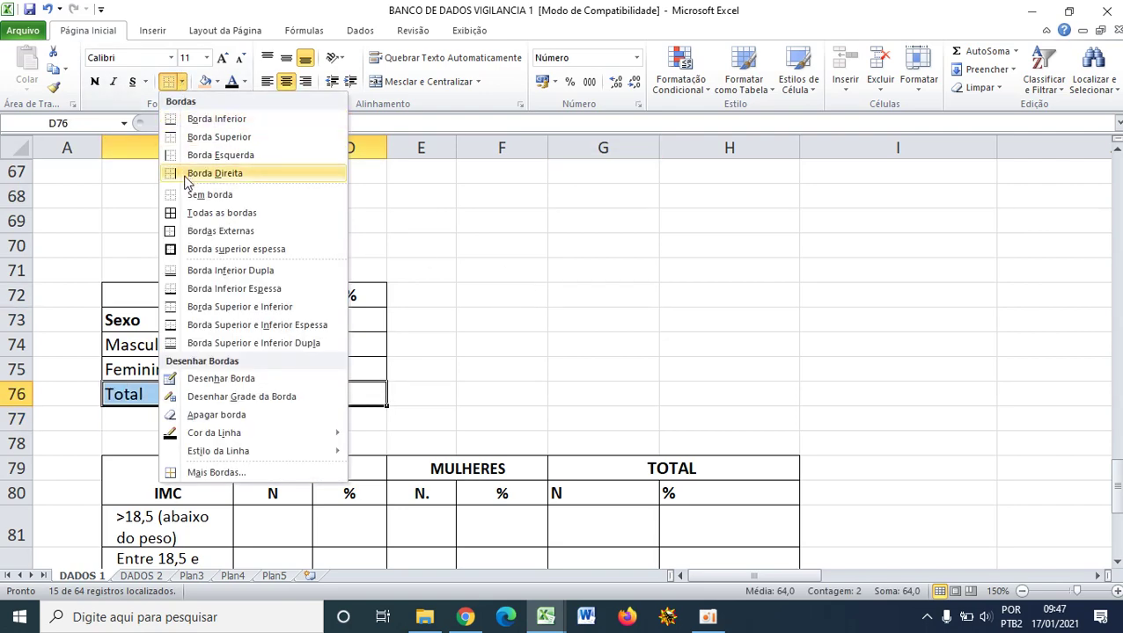
pyautogui.click(183, 210)
pyautogui.click(401, 326)
pyautogui.click(348, 392)
pyautogui.click(282, 377)
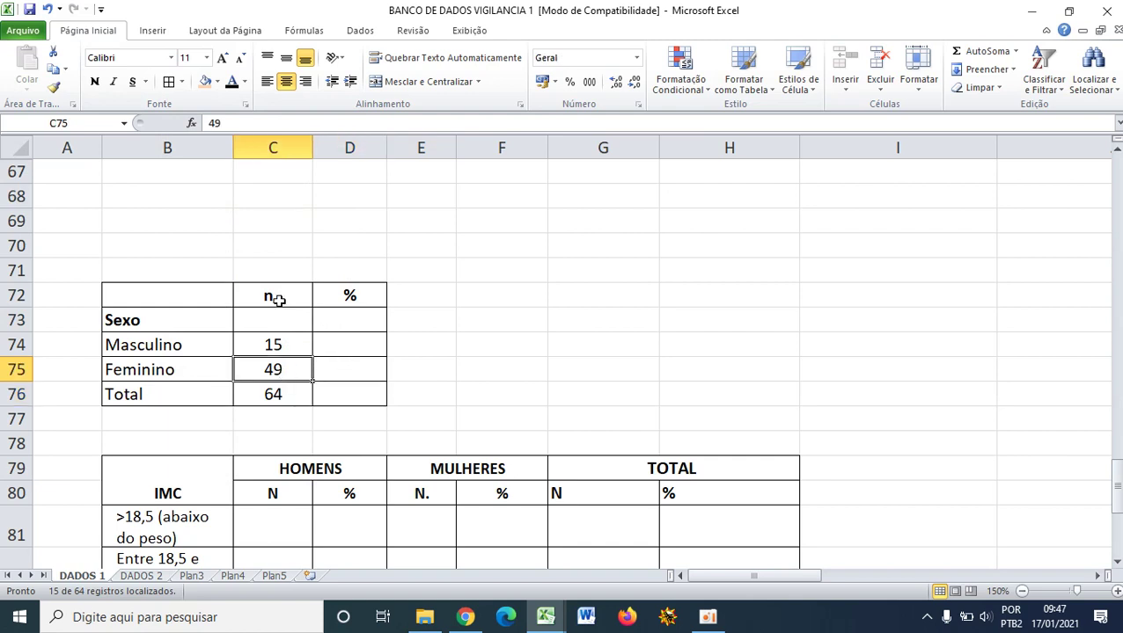
# - Move the n. and % headings down into the Sexo row, and merge and center the two emptied cells above them
pyautogui.moveTo(278, 300)
pyautogui.mouseDown()
pyautogui.moveTo(321, 296)
pyautogui.moveTo(322, 352)
pyautogui.moveTo(322, 322)
pyautogui.moveTo(299, 296)
pyautogui.mouseUp()
pyautogui.click(457, 296)
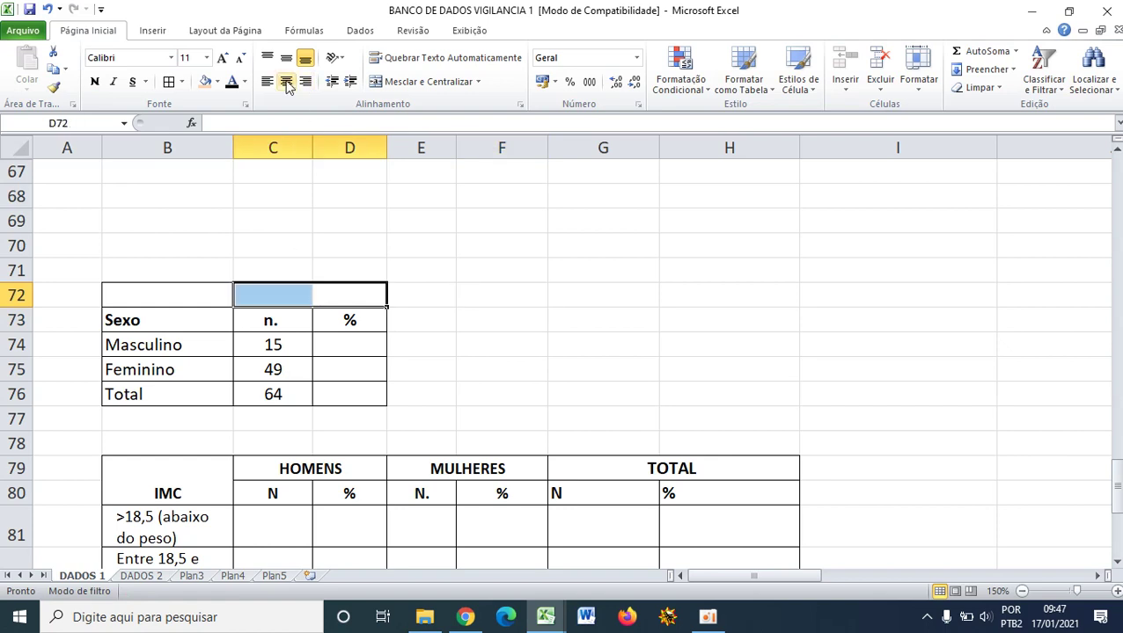
pyautogui.click(410, 81)
pyautogui.click(556, 295)
# - Enter TOTAL as the heading in the merged cell above n. and % in the Sexo table
pyautogui.click(356, 299)
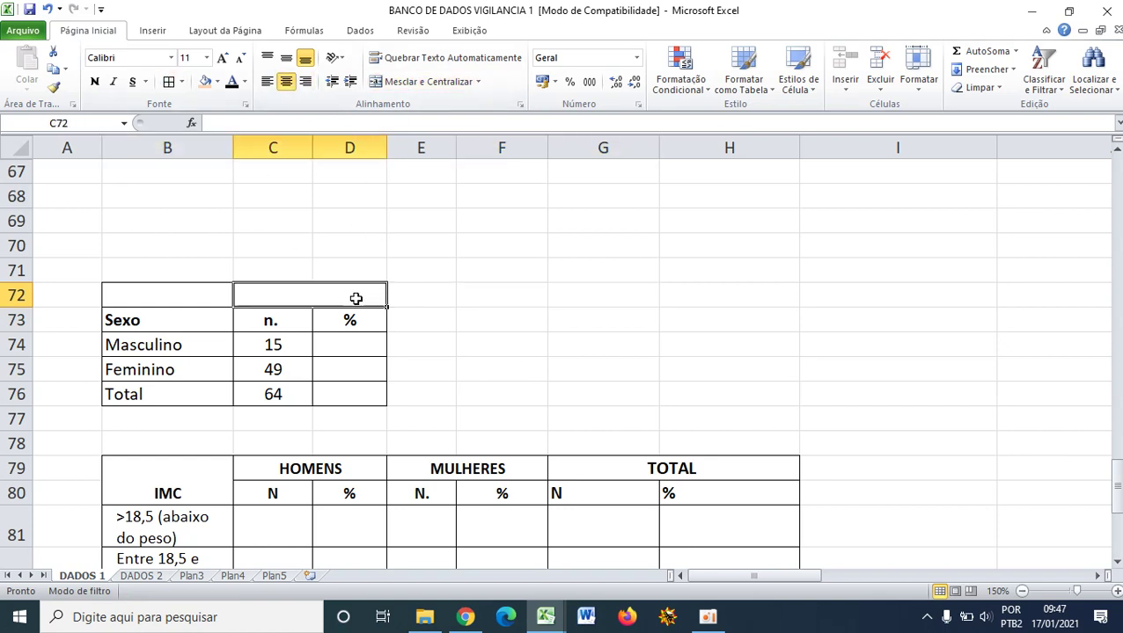
pyautogui.write('TOTA')
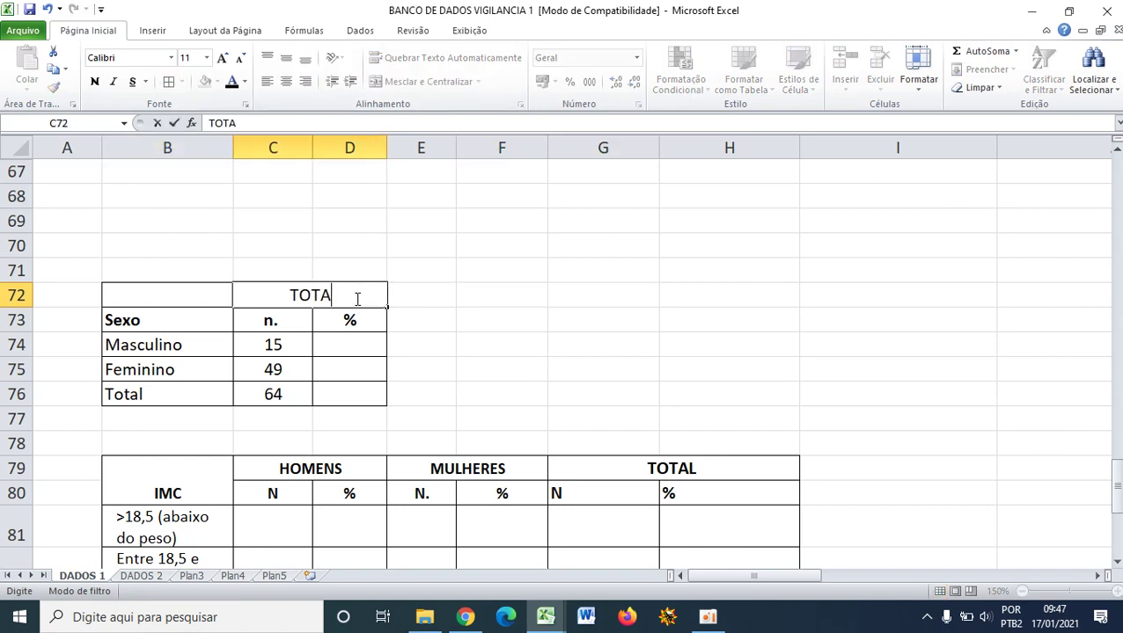
pyautogui.write('L')
pyautogui.click(498, 326)
# - Build the formula =C74*100/C76 in the Masculino % cell, D74, of the Sexo table
pyautogui.click(381, 343)
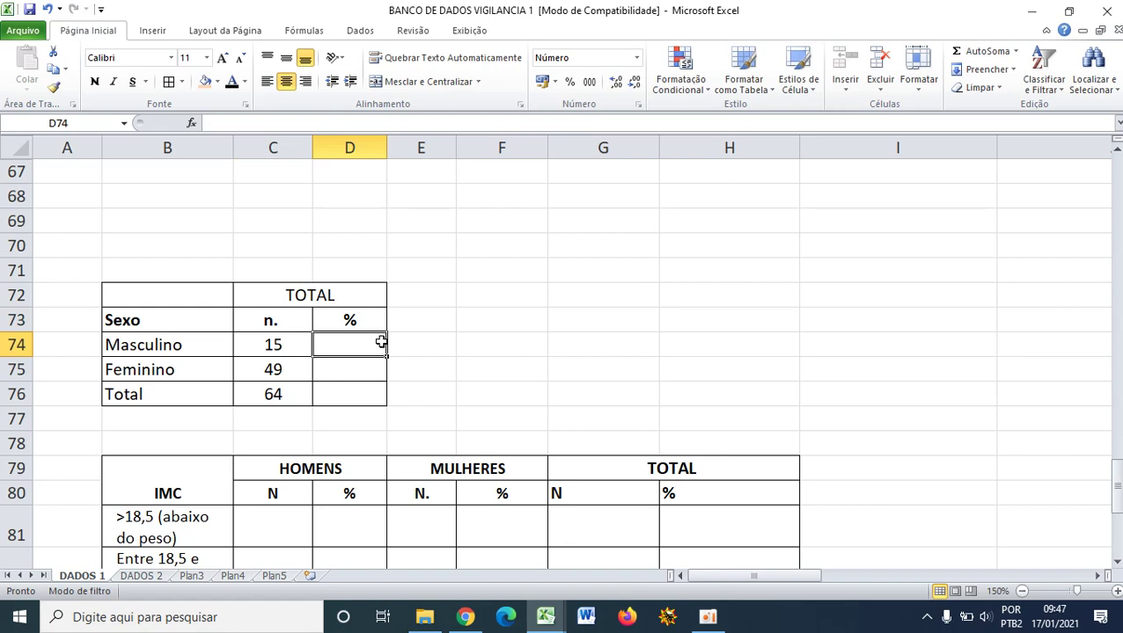
pyautogui.click(355, 371)
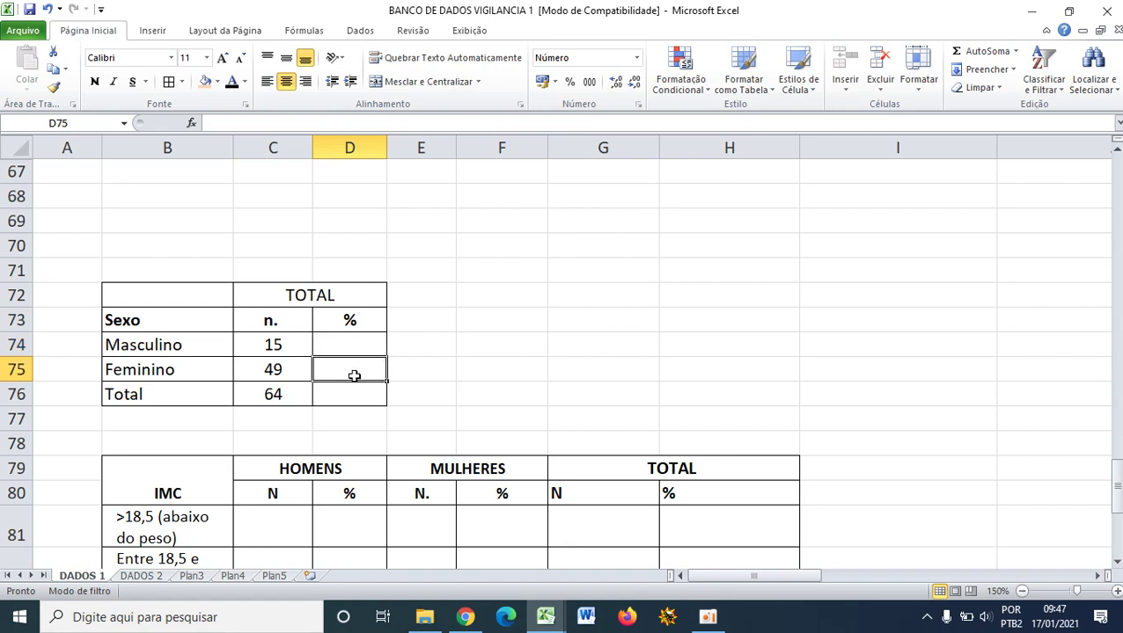
pyautogui.click(354, 352)
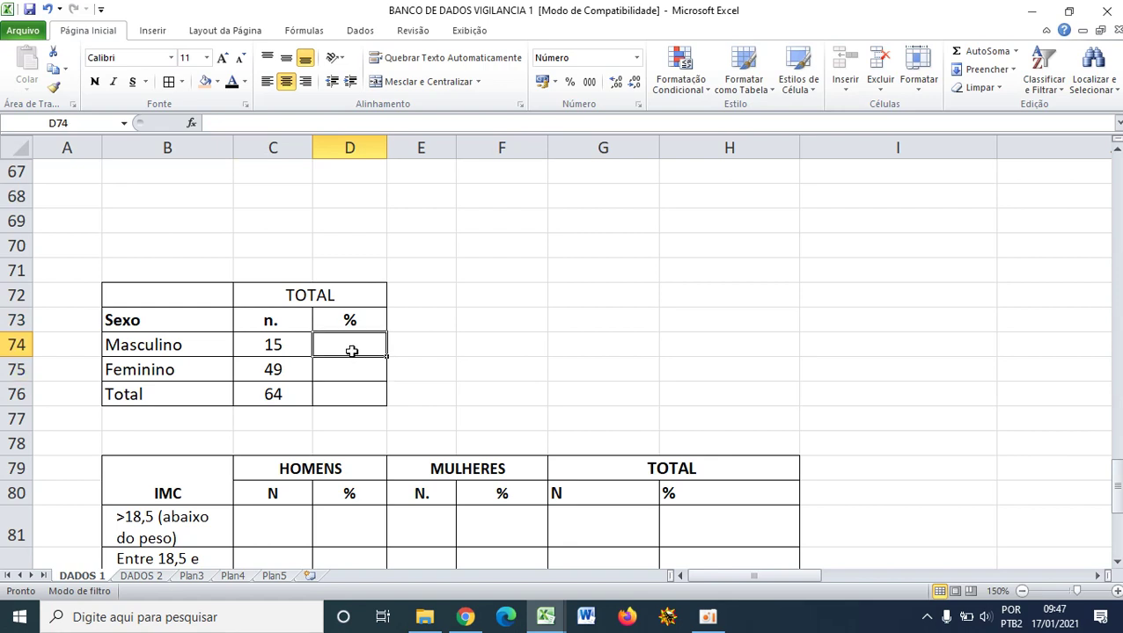
pyautogui.click(300, 346)
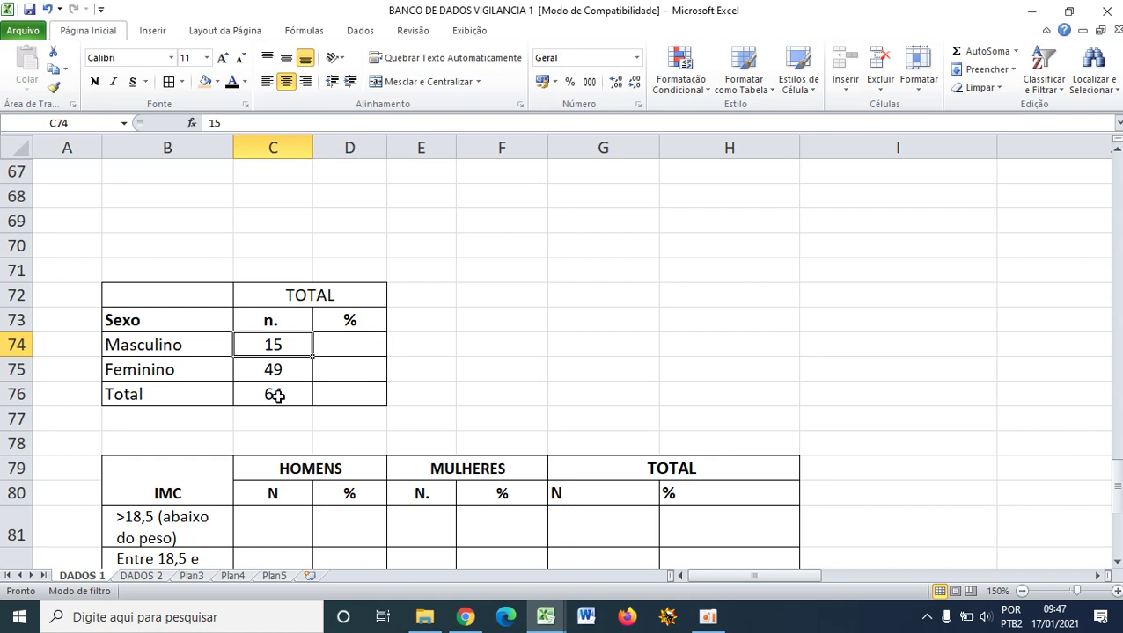
pyautogui.click(370, 342)
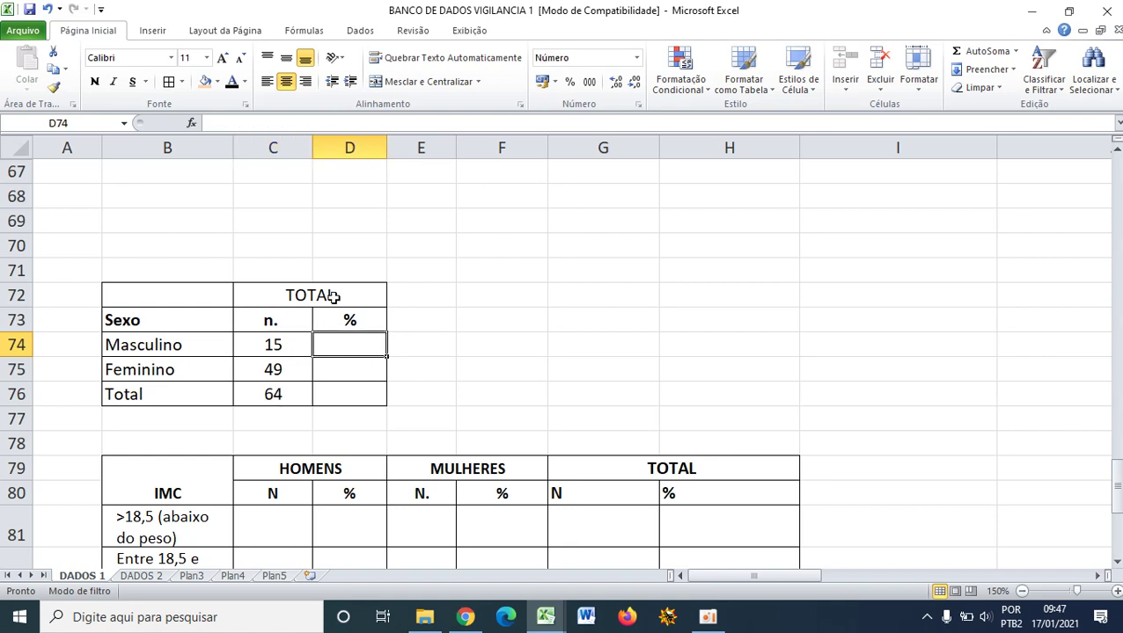
pyautogui.click(327, 125)
pyautogui.write('=')
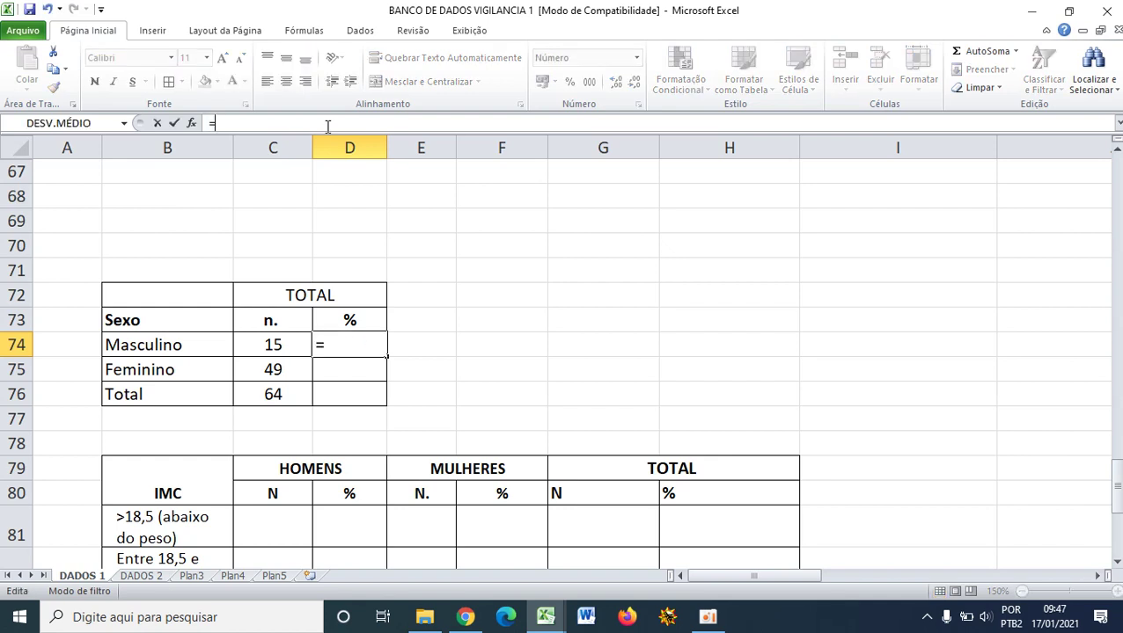
pyautogui.click(279, 346)
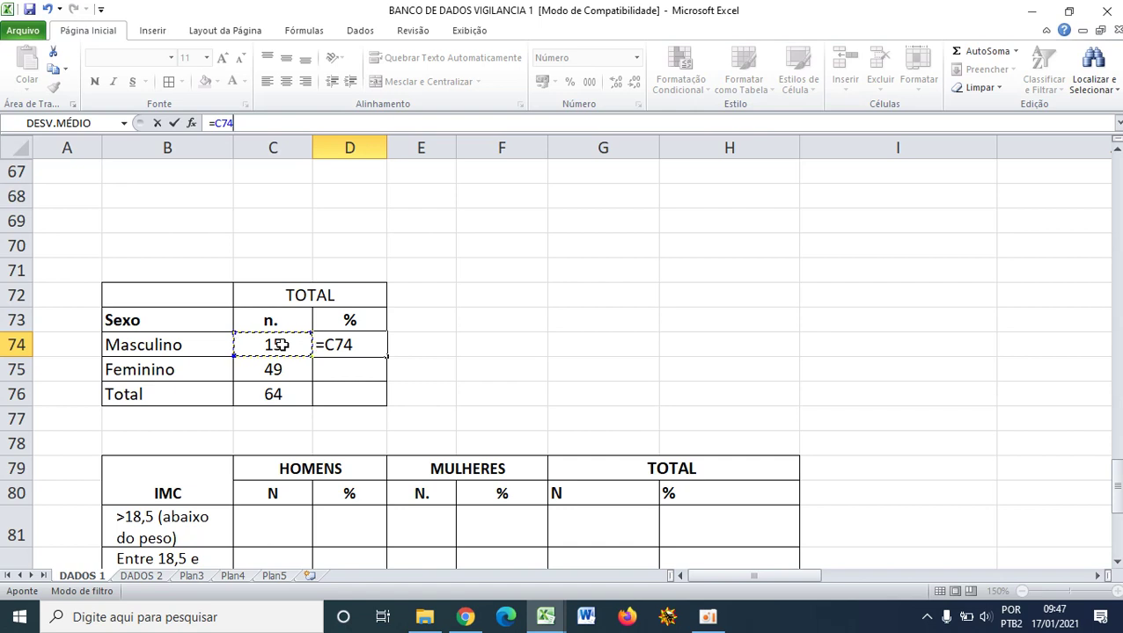
pyautogui.write('8')
pyautogui.press('BackSpace')
pyautogui.write('*10')
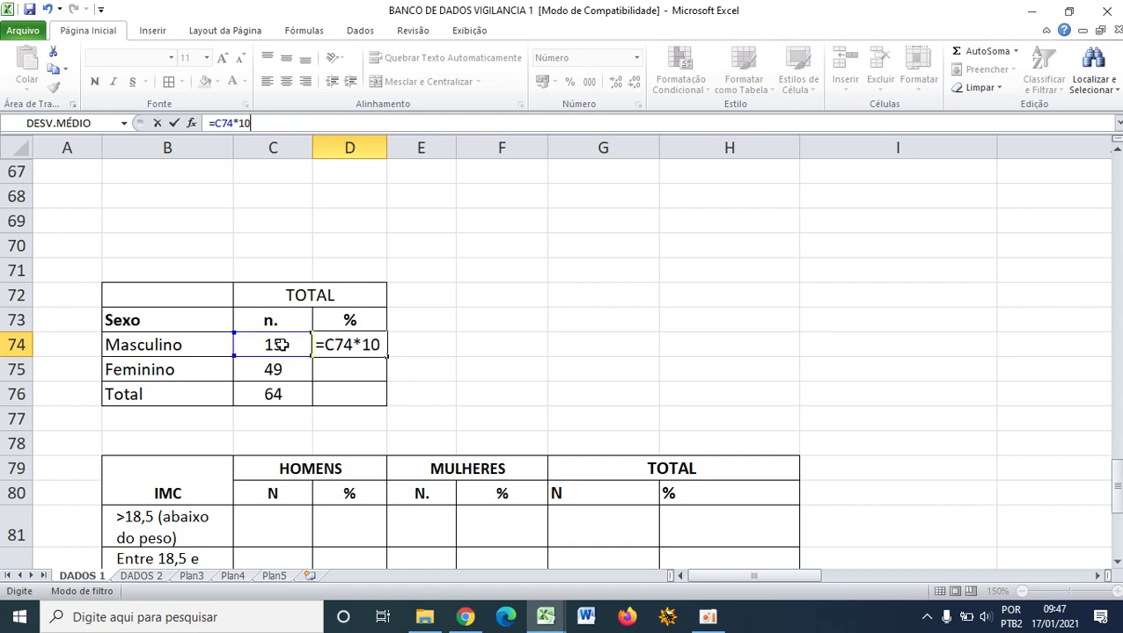
pyautogui.write('0/')
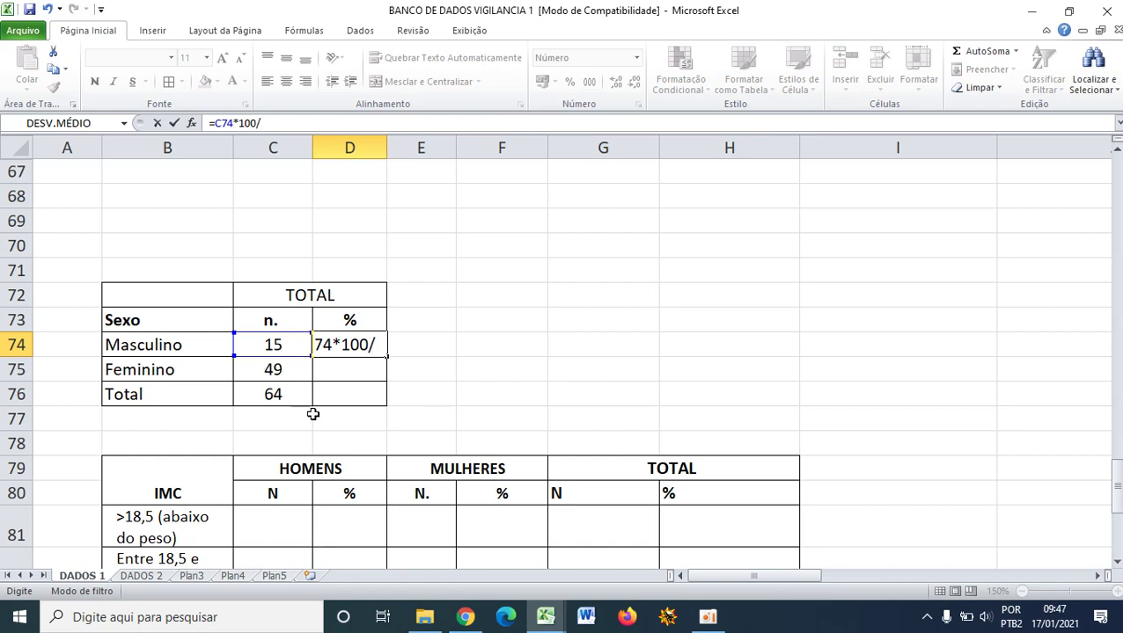
pyautogui.click(273, 394)
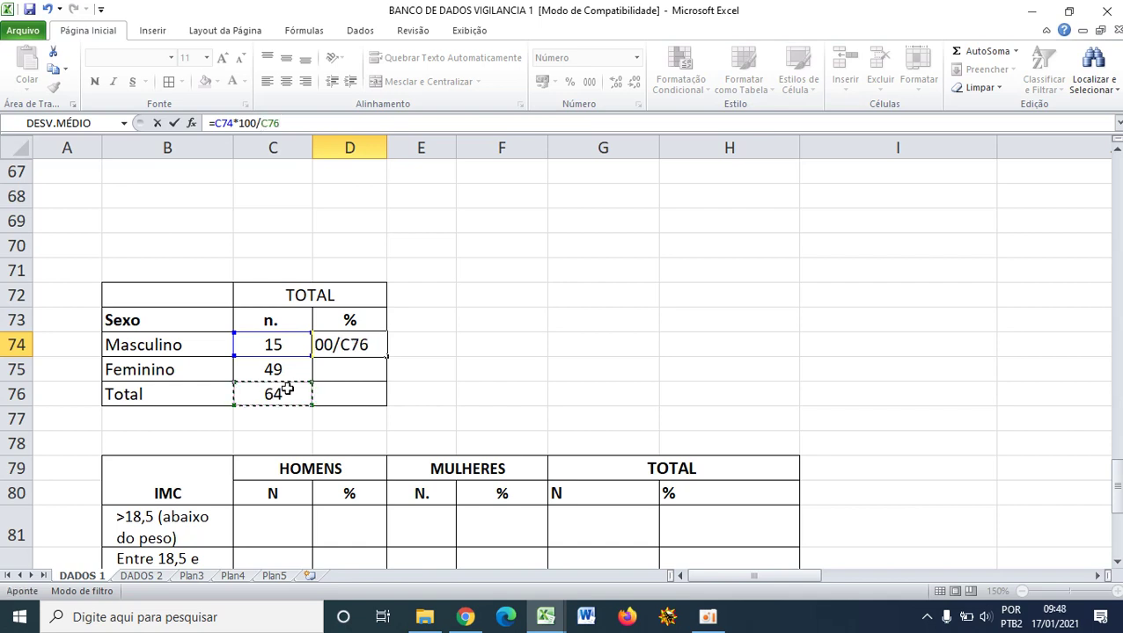
# - Replace the C76 reference in the Masculino percentage formula with the fixed value 64, making it =C74*100/64
pyautogui.click(321, 122)
pyautogui.press('BackSpace')
pyautogui.press('BackSpace')
pyautogui.press('BackSpace')
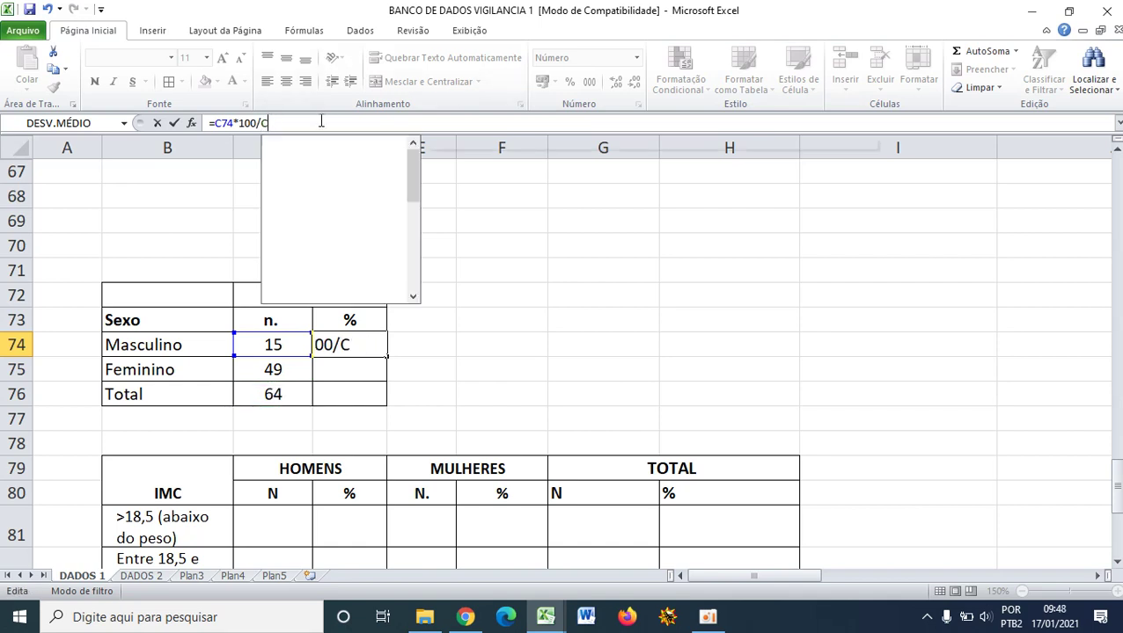
pyautogui.write('64')
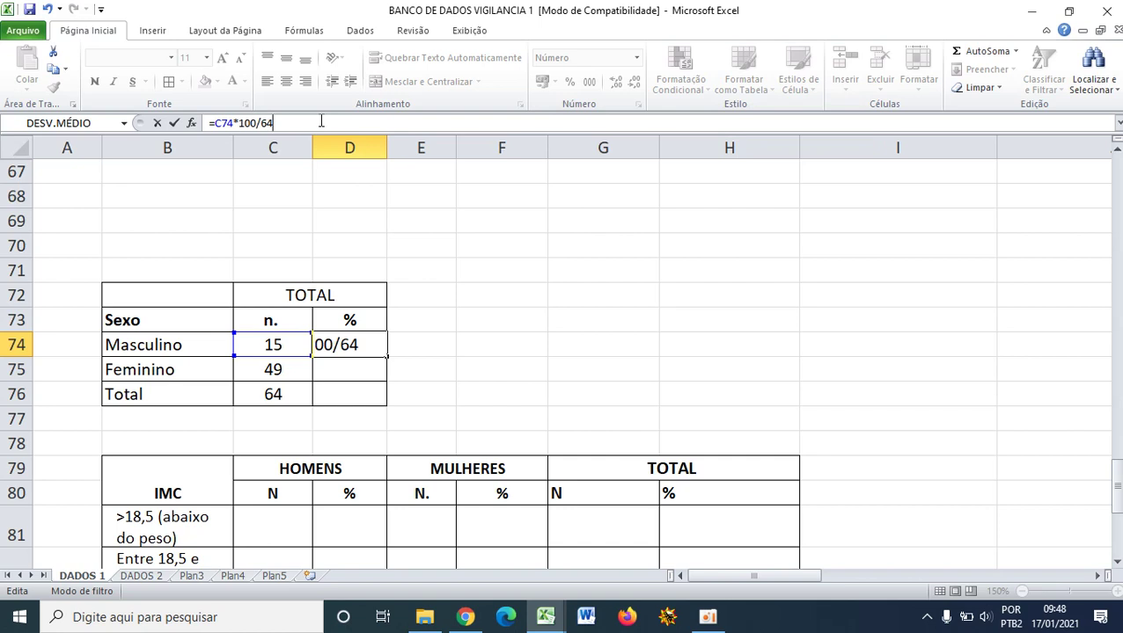
# - Finish the Masculino percentage formula =C74*100/64 in D74 and calculate the Feminino percentage in D75 with =49*100/64
pyautogui.press('Return')
pyautogui.click(457, 290)
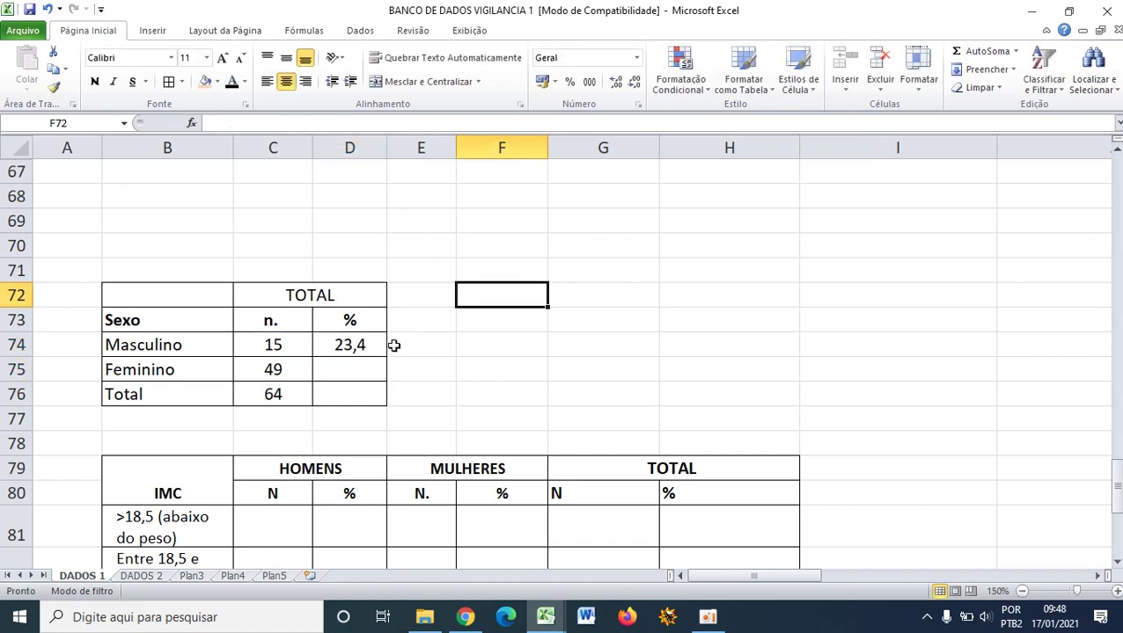
pyautogui.click(356, 365)
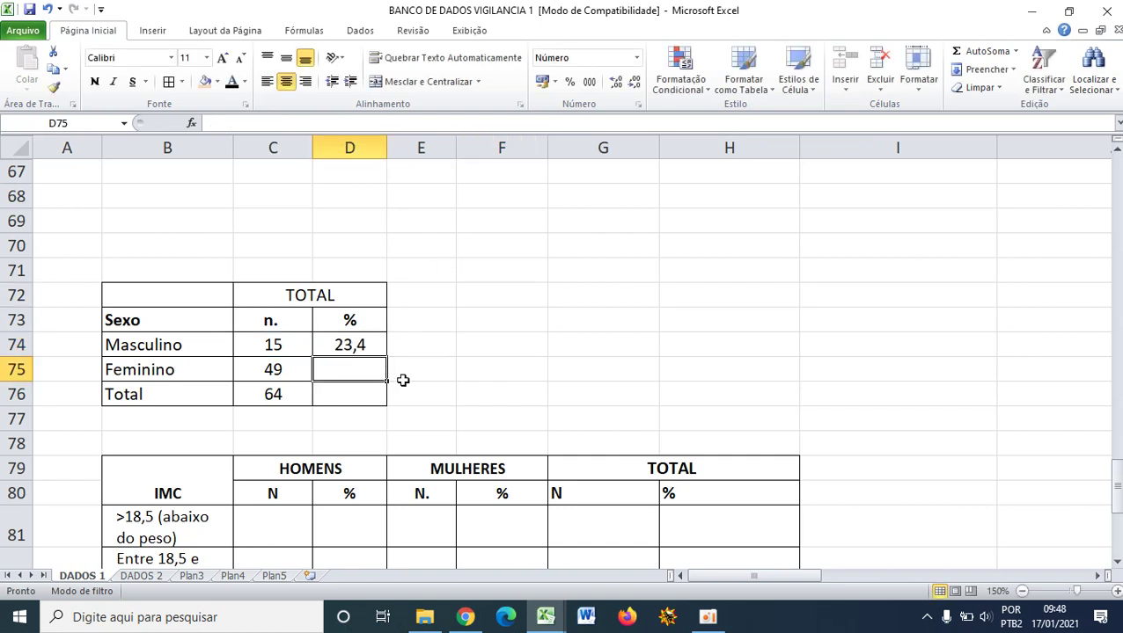
pyautogui.click(305, 124)
pyautogui.write('=')
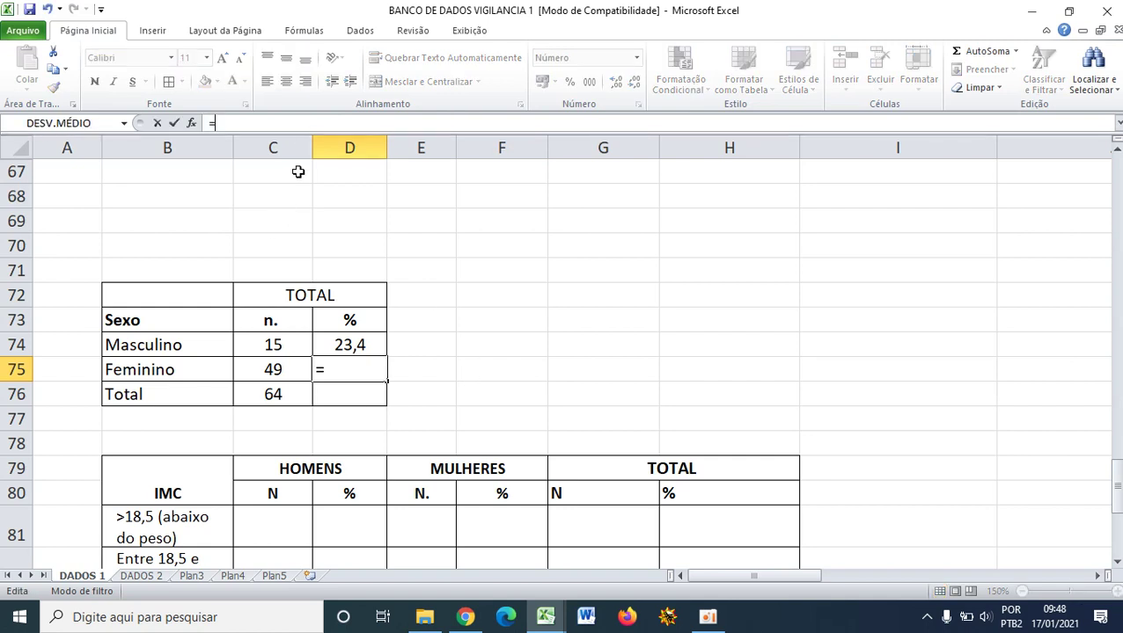
pyautogui.write('49*100')
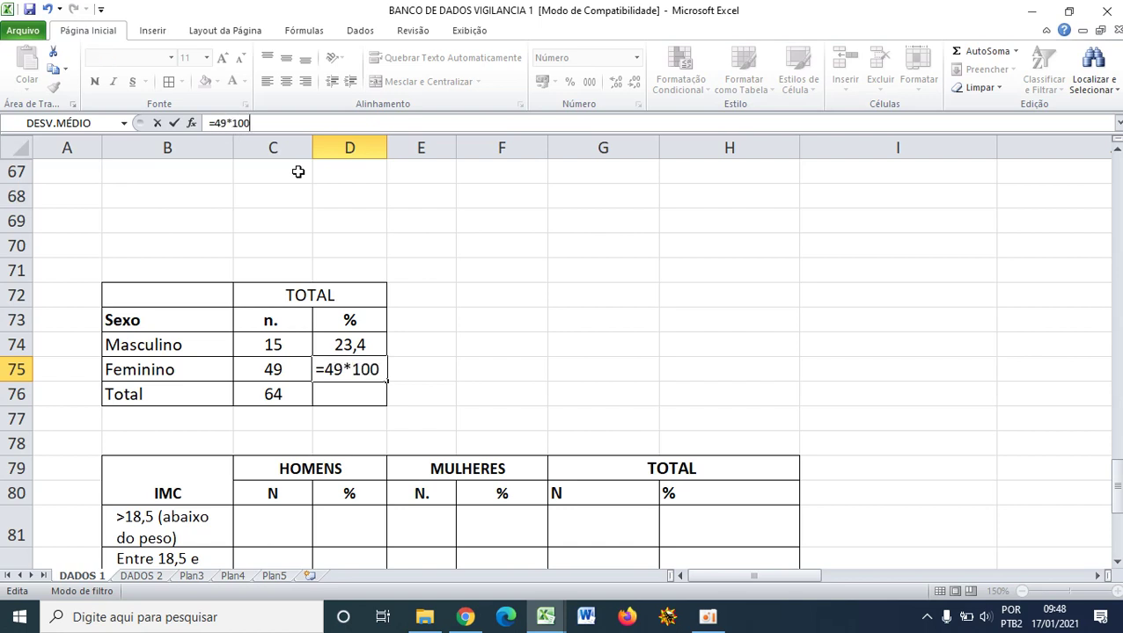
pyautogui.write('/64')
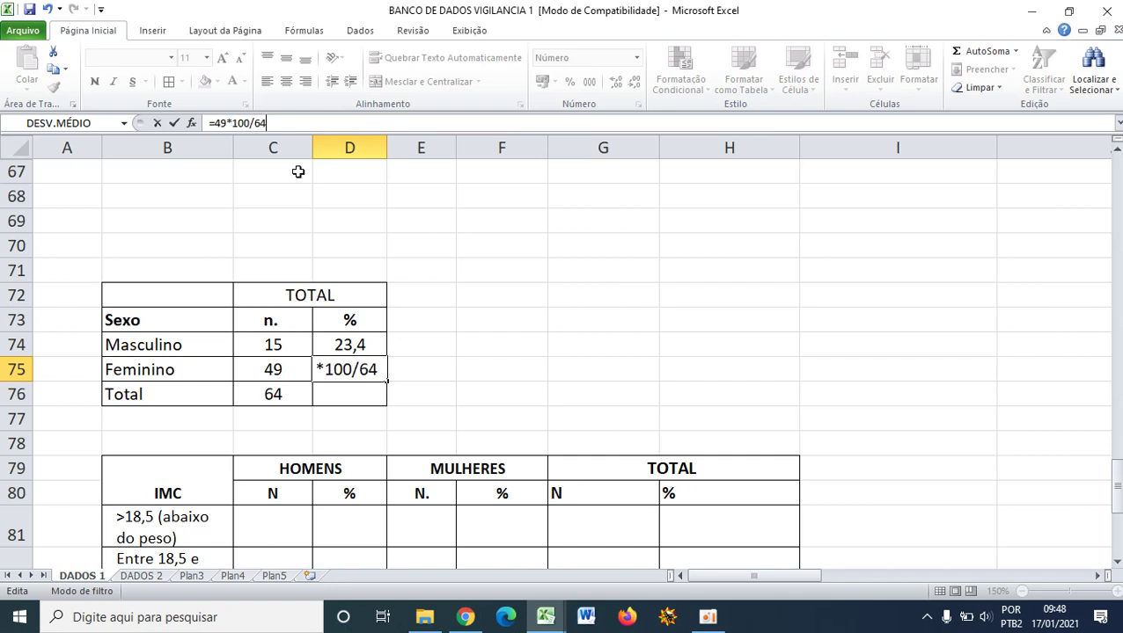
pyautogui.press('Return')
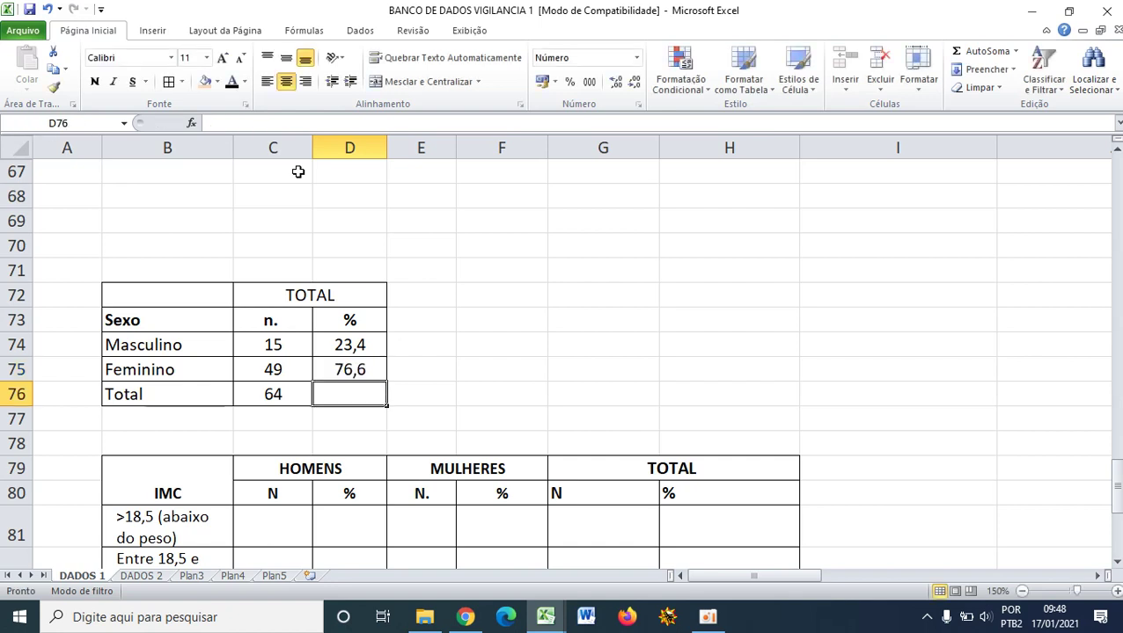
# - Sum the Masculino and Feminino percentages into the Total row at D76 with AutoSum
pyautogui.click(519, 365)
pyautogui.moveTo(368, 389); pyautogui.dragTo(370, 345)
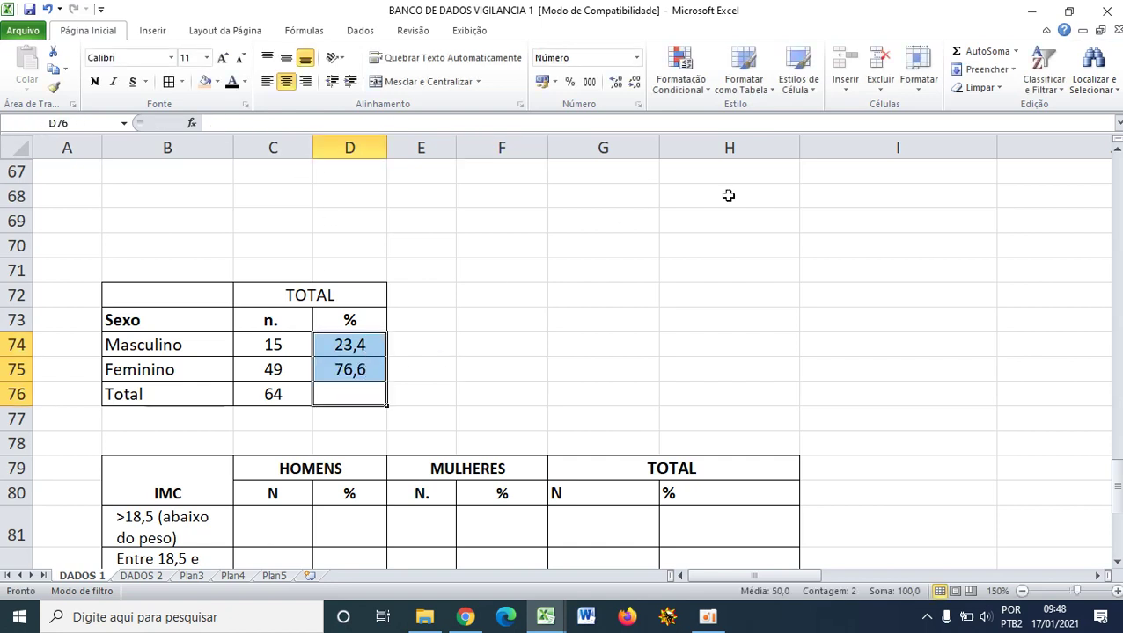
pyautogui.click(981, 51)
pyautogui.click(431, 374)
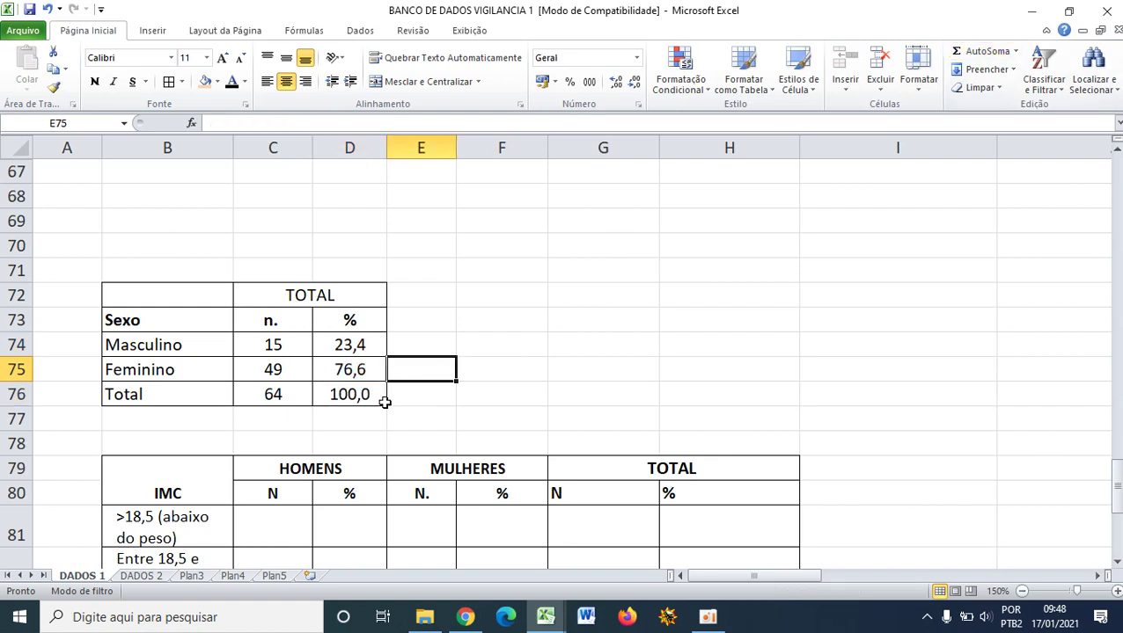
# - Examine the Masculino, Feminino and Total percentages in the Sexo table and the formulas behind them
pyautogui.click(383, 400)
pyautogui.click(364, 349)
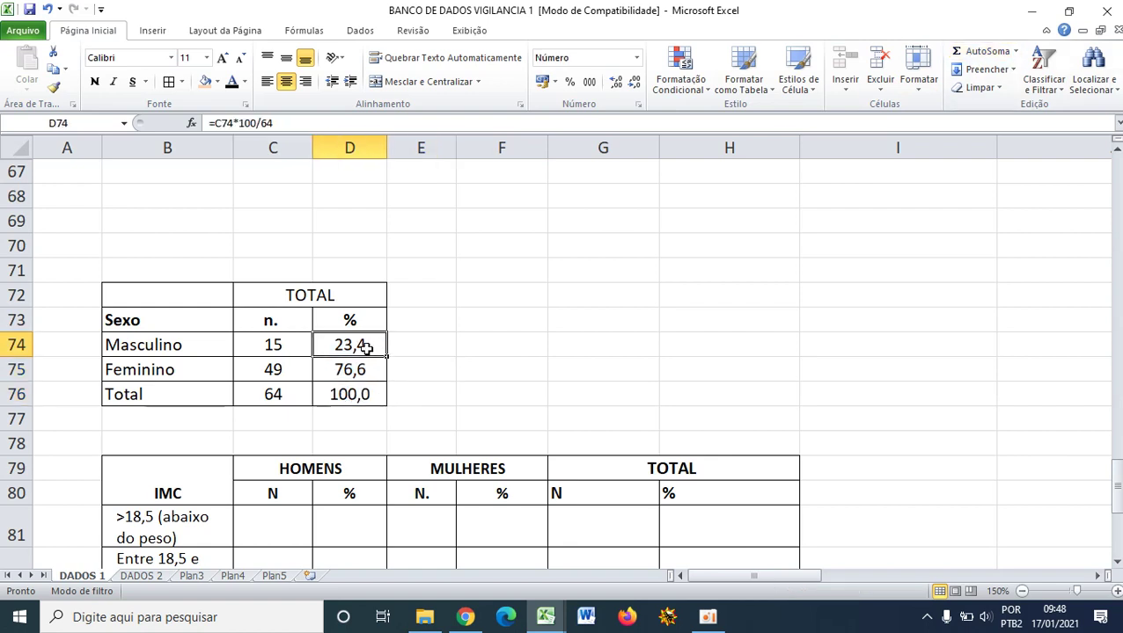
pyautogui.click(175, 350)
pyautogui.click(369, 349)
pyautogui.click(1116, 591)
pyautogui.click(1115, 592)
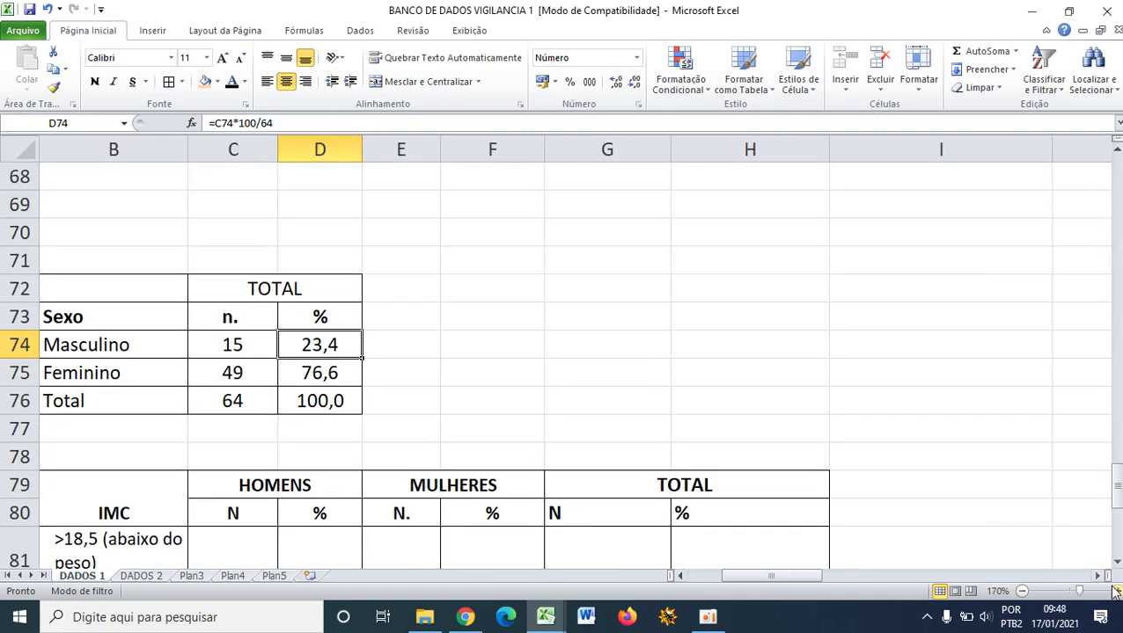
pyautogui.click(1115, 592)
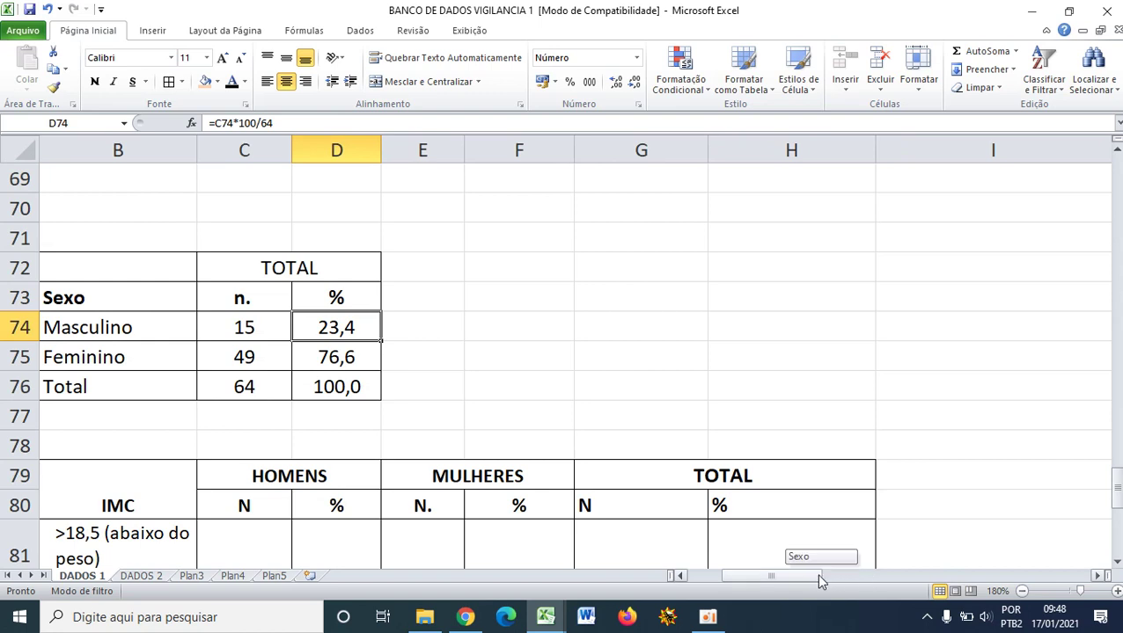
pyautogui.moveTo(818, 581); pyautogui.dragTo(783, 578)
pyautogui.click(414, 357)
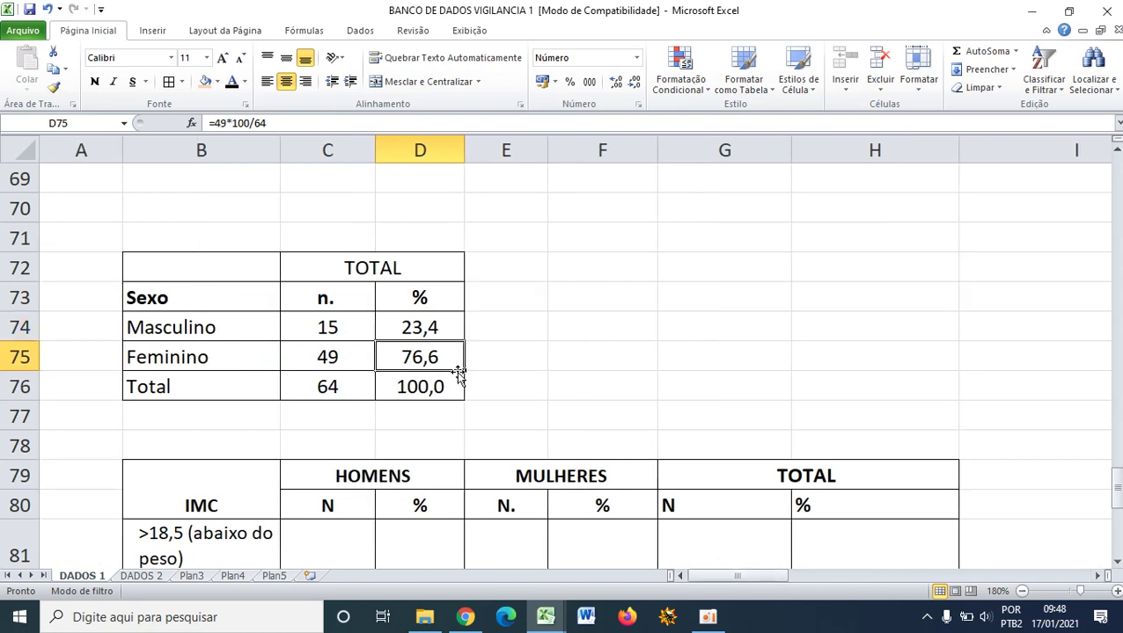
pyautogui.click(584, 335)
pyautogui.click(440, 324)
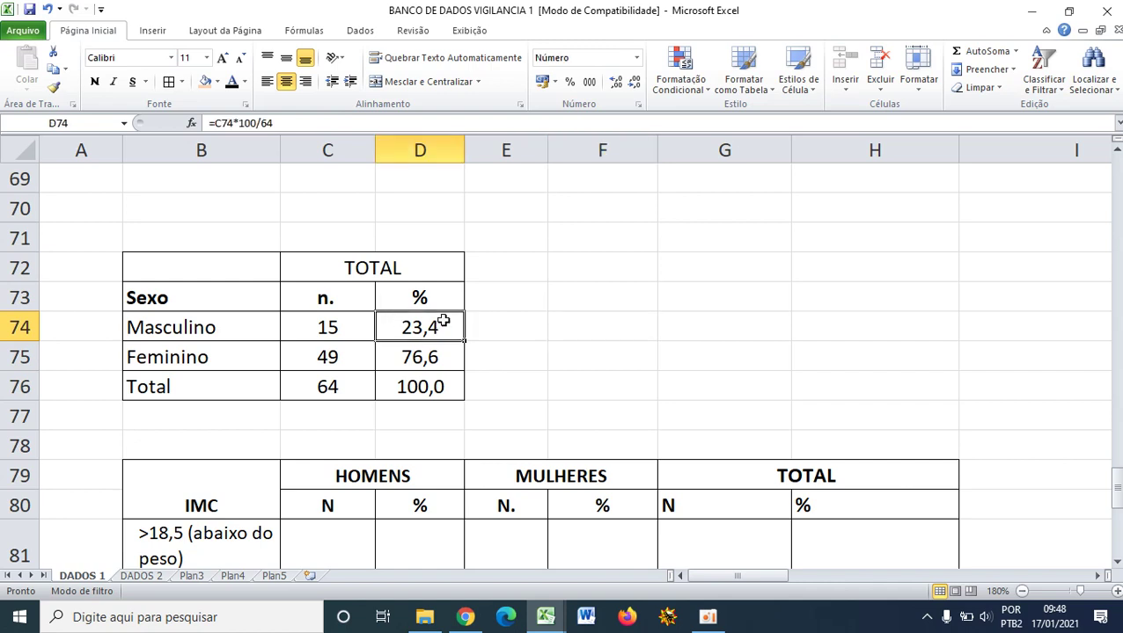
pyautogui.click(422, 367)
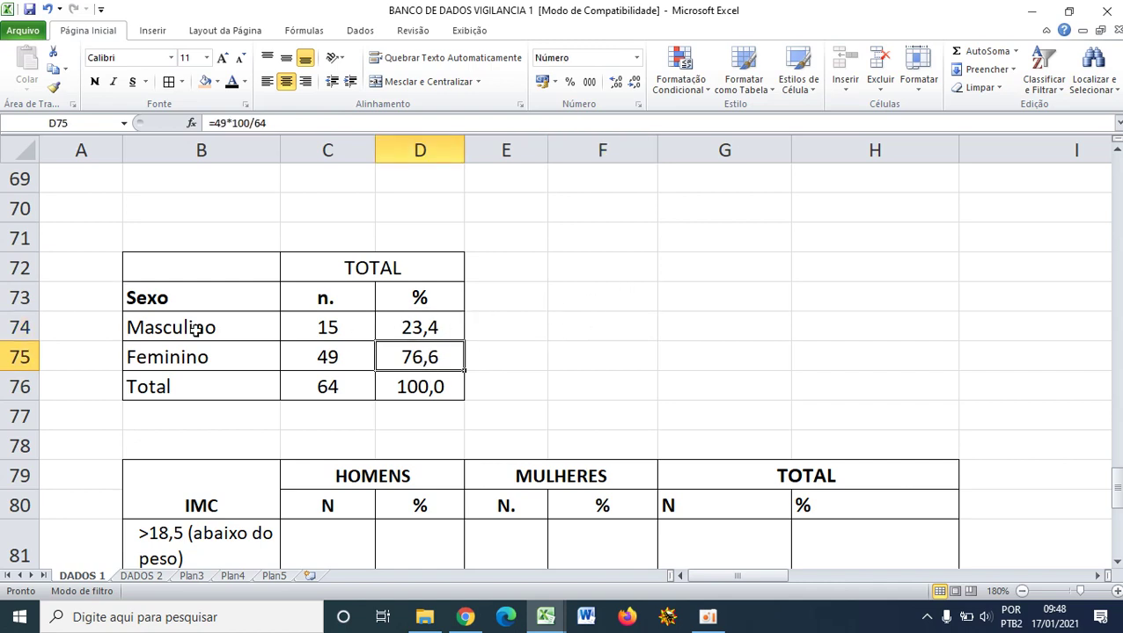
# - Copy the Masculino and Feminino labels from B74:B75 to F73:F74
pyautogui.moveTo(197, 329); pyautogui.dragTo(200, 357)
pyautogui.hotkey('ctrl', 'c')
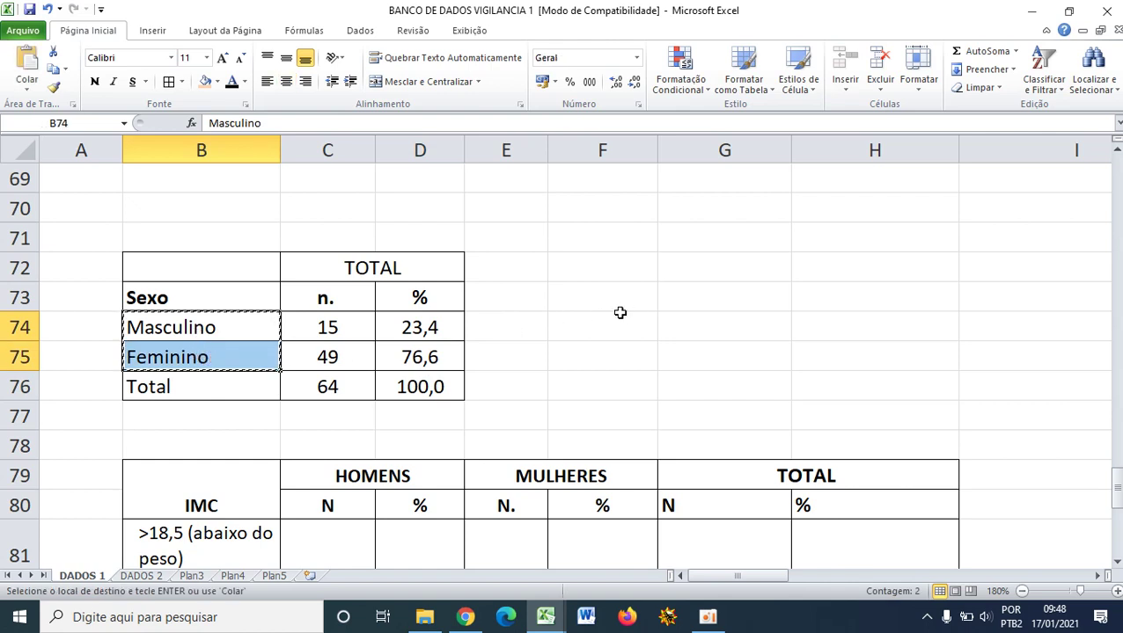
pyautogui.click(615, 299)
pyautogui.hotkey('ctrl', 'v')
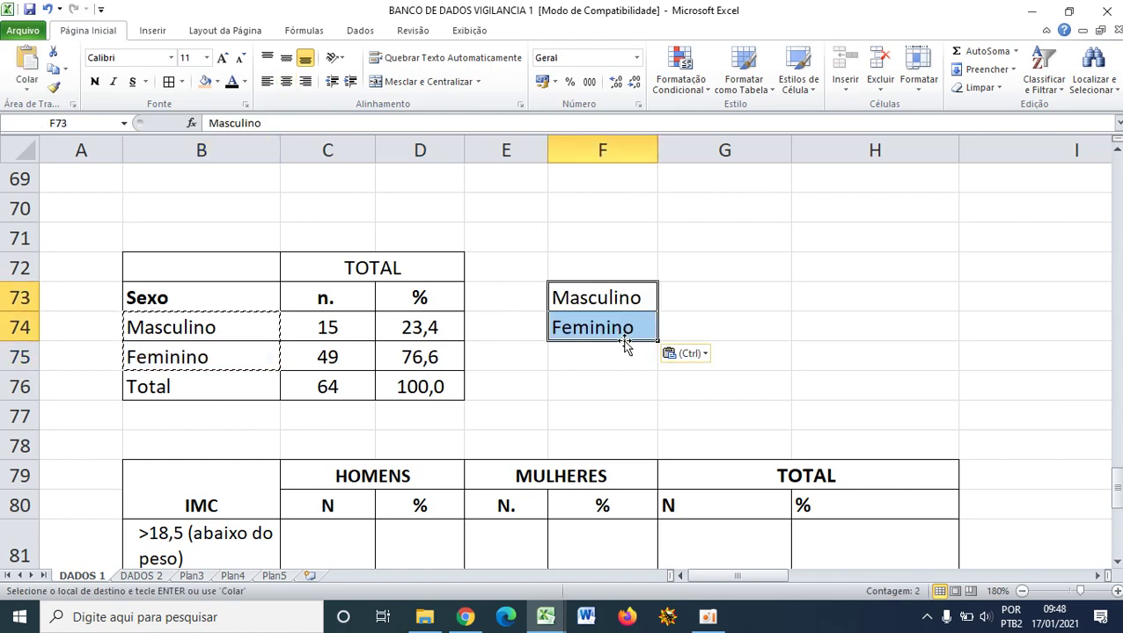
pyautogui.click(627, 350)
pyautogui.moveTo(430, 327); pyautogui.dragTo(430, 355)
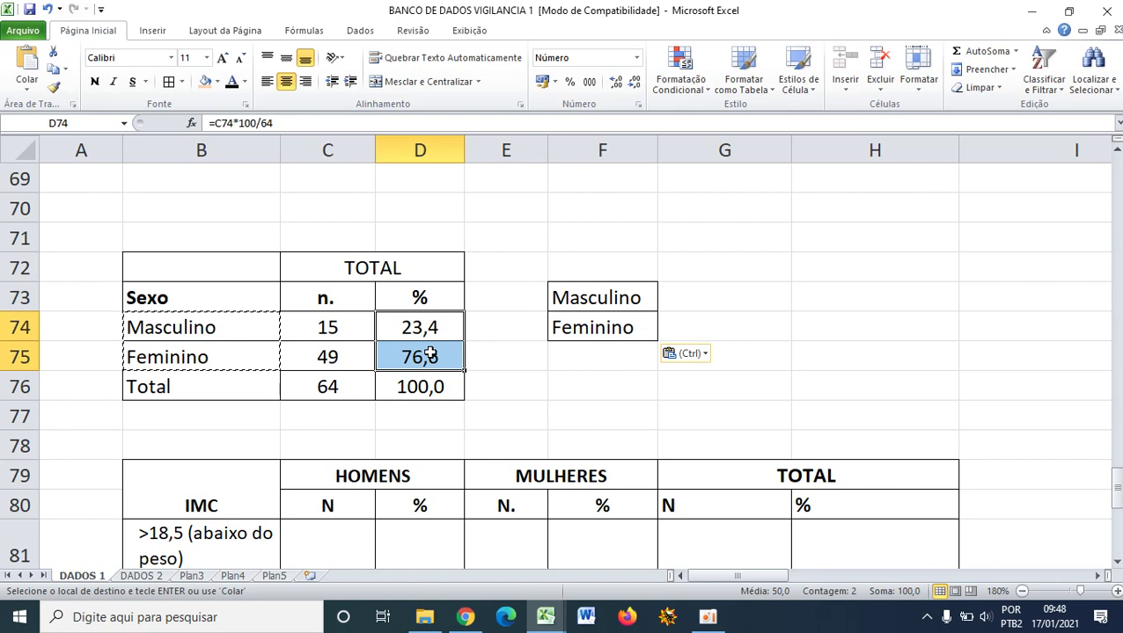
pyautogui.hotkey('ctrl', 'c')
pyautogui.click(575, 351)
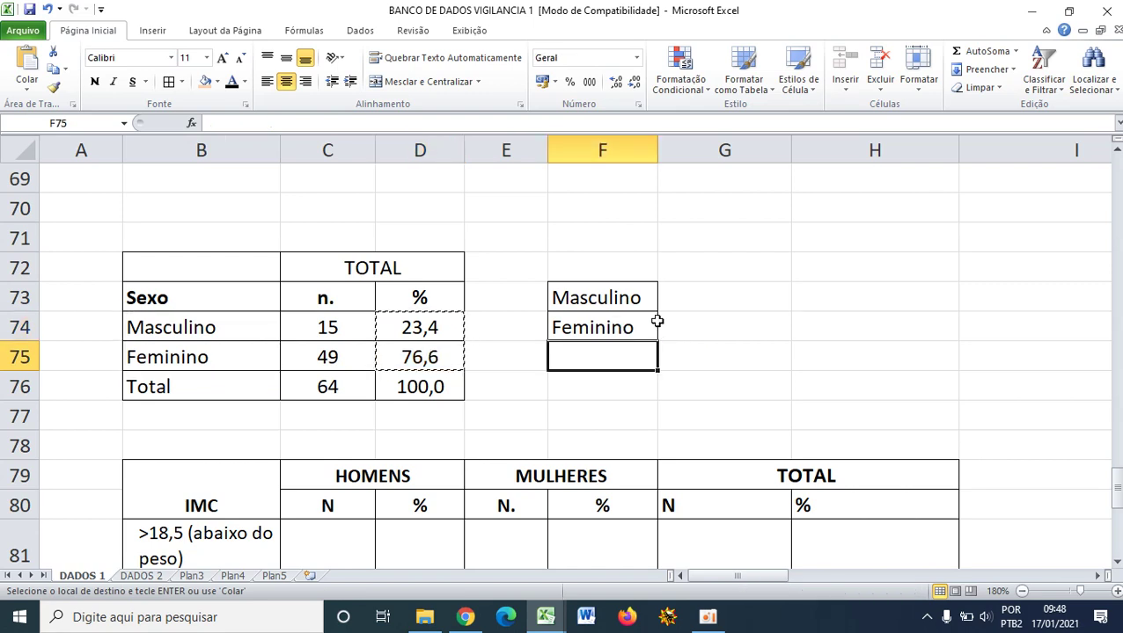
# - Enter 23,4 in G73 for Masculino and 76,6 in G74 for Feminino
pyautogui.click(671, 302)
pyautogui.write('23')
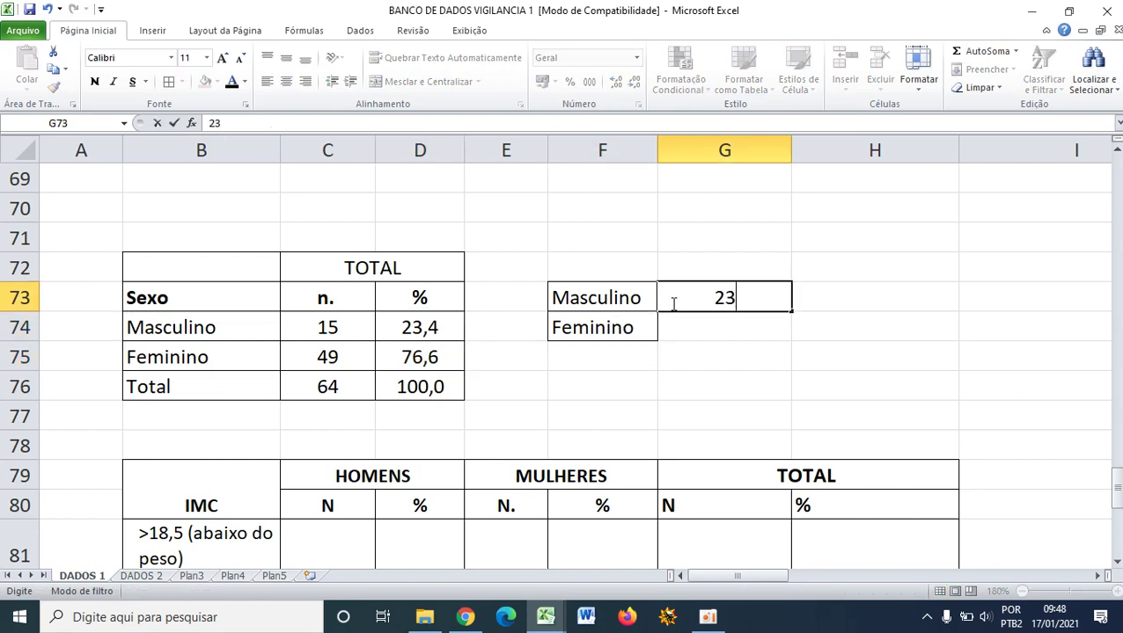
pyautogui.write(',4')
pyautogui.press('Return')
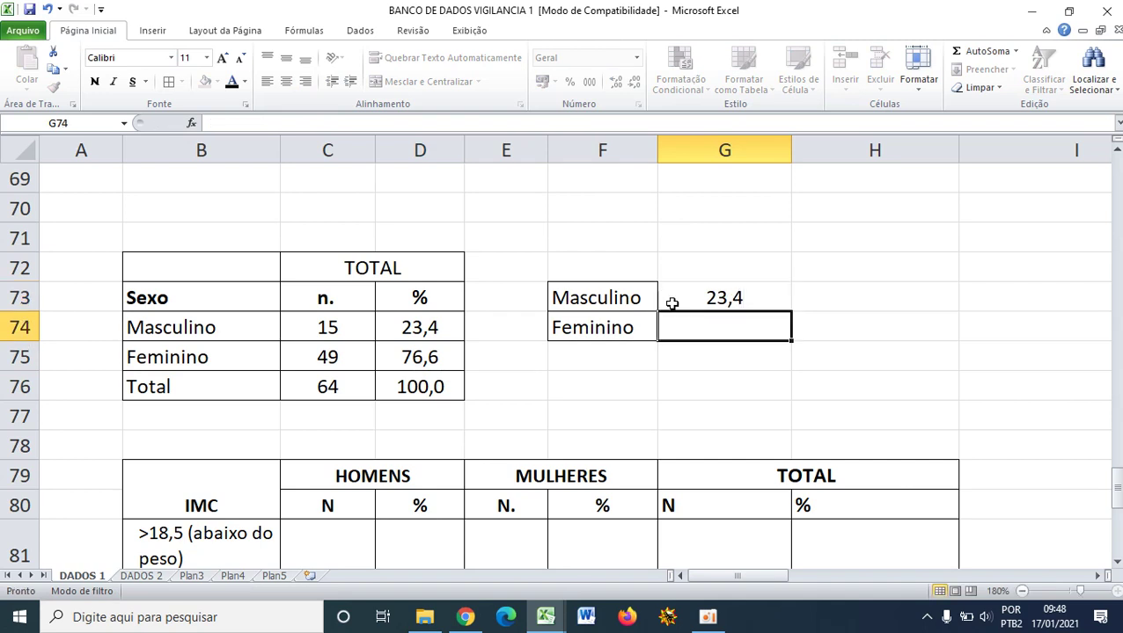
pyautogui.write('76')
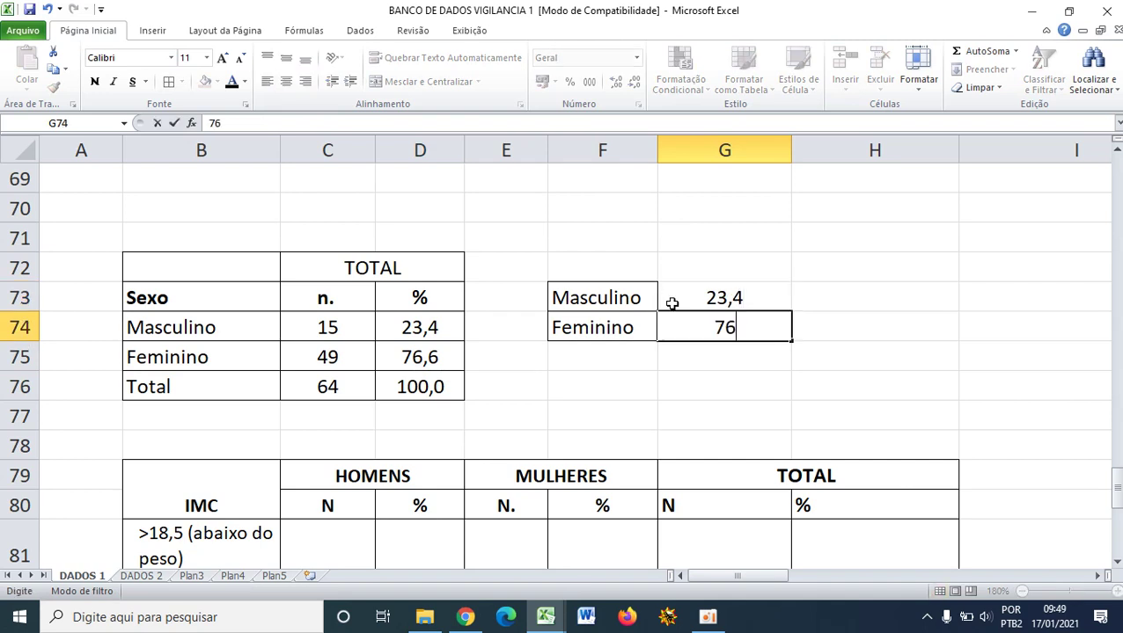
pyautogui.write(',6')
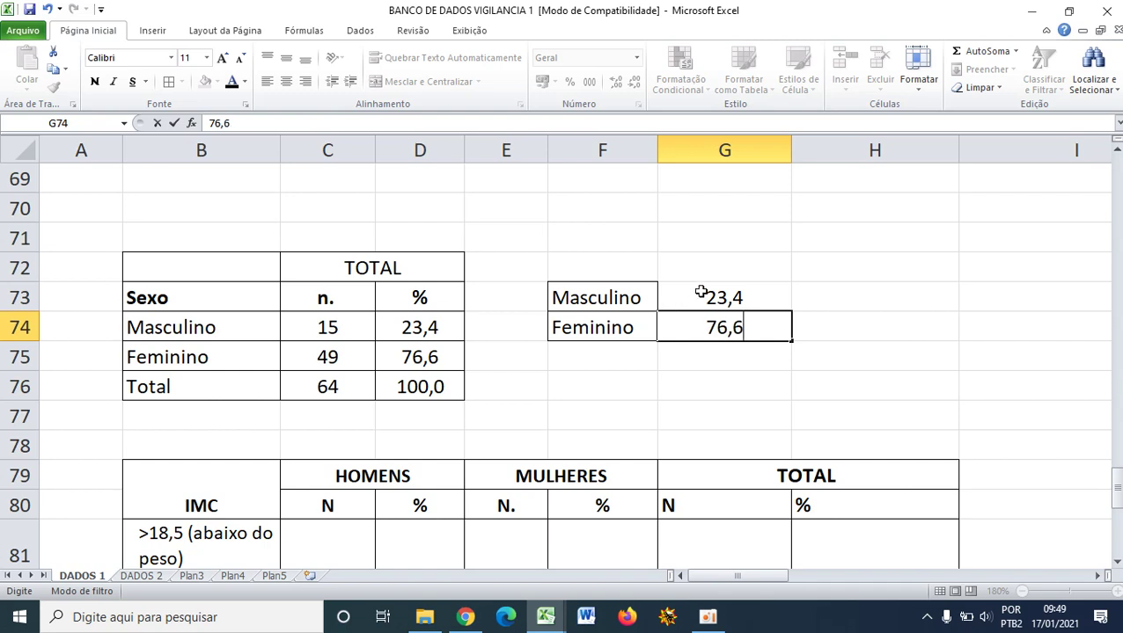
# - Enter the header % in G72 and apply cell borders to G72:G74
pyautogui.click(711, 259)
pyautogui.write('%')
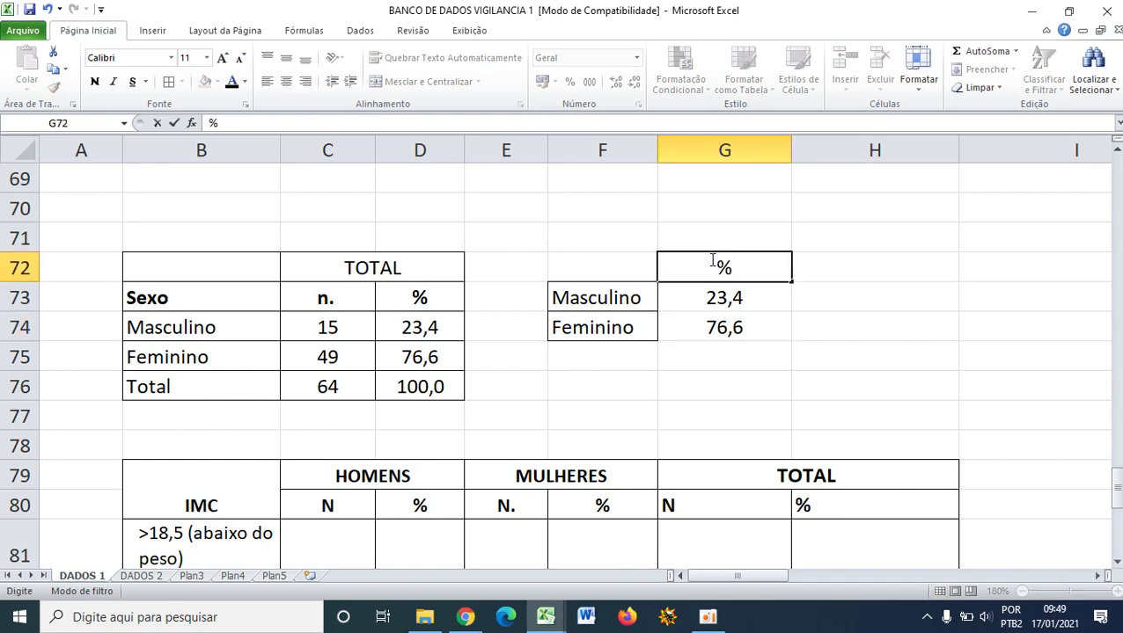
pyautogui.click(764, 377)
pyautogui.moveTo(735, 273); pyautogui.dragTo(732, 329)
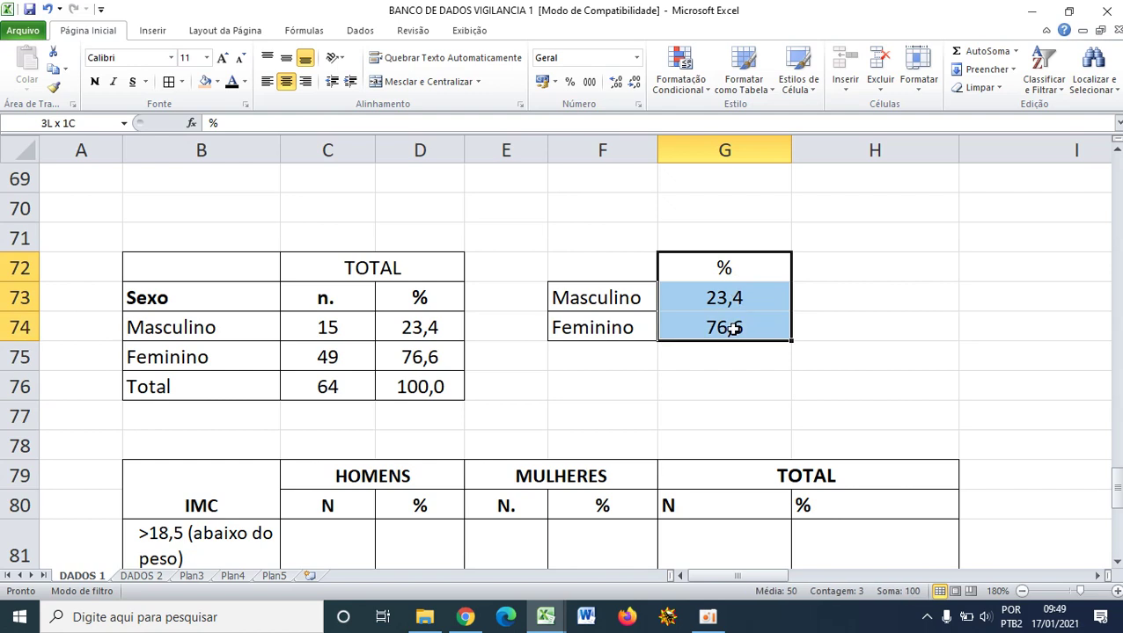
pyautogui.click(727, 322)
# - Insert a 2-D clustered column chart from the range F72:G74
pyautogui.click(624, 272)
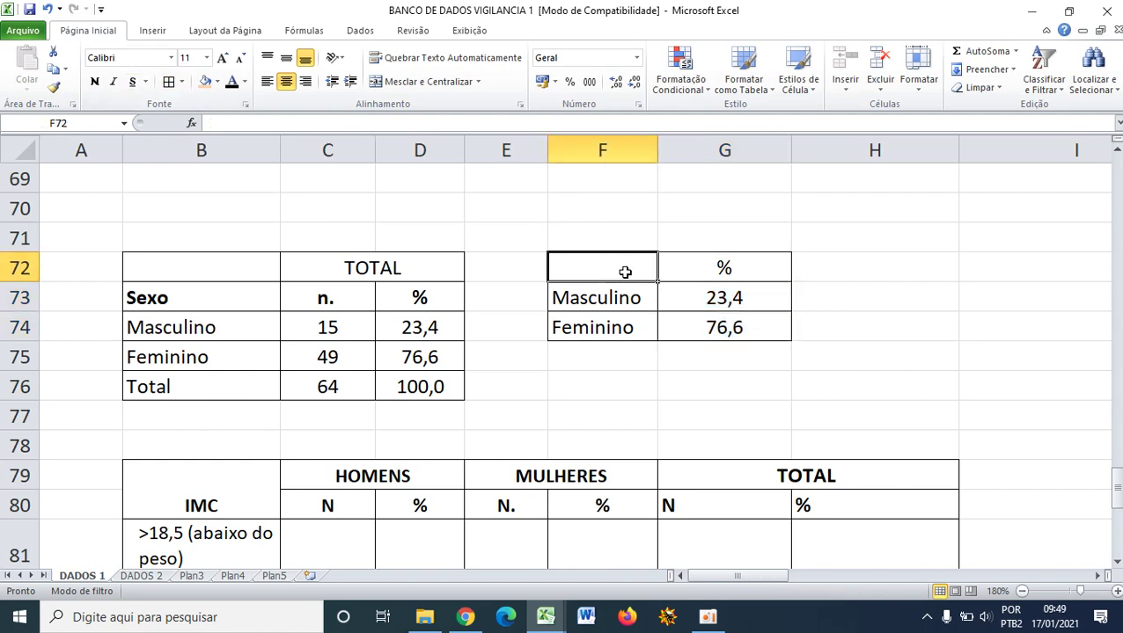
pyautogui.moveTo(624, 272); pyautogui.dragTo(684, 315)
pyautogui.click(167, 34)
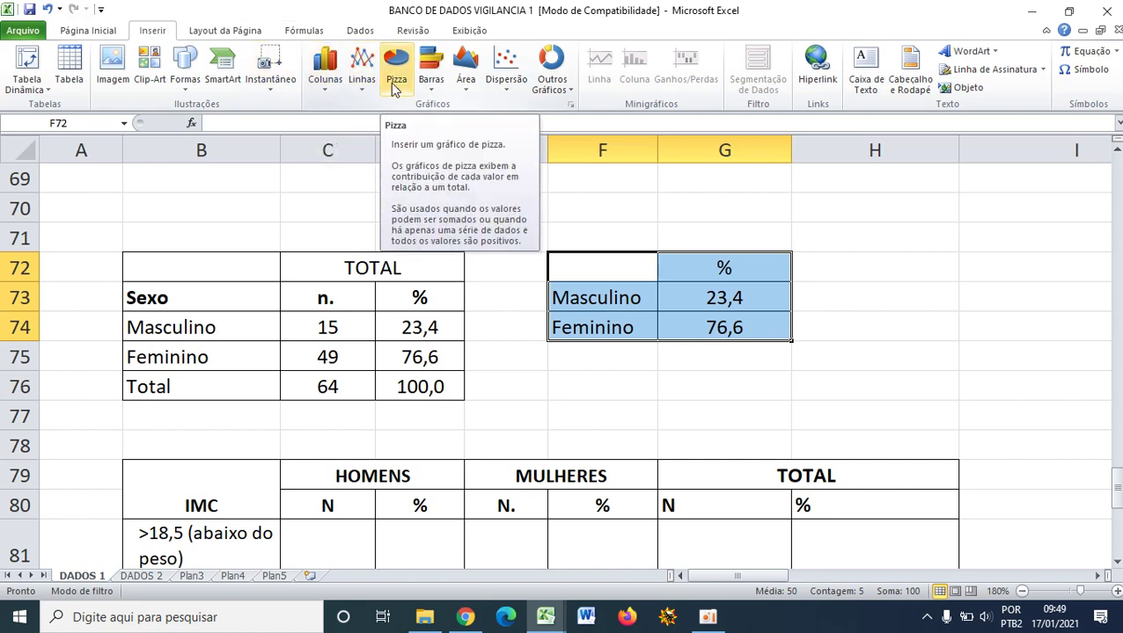
pyautogui.click(325, 71)
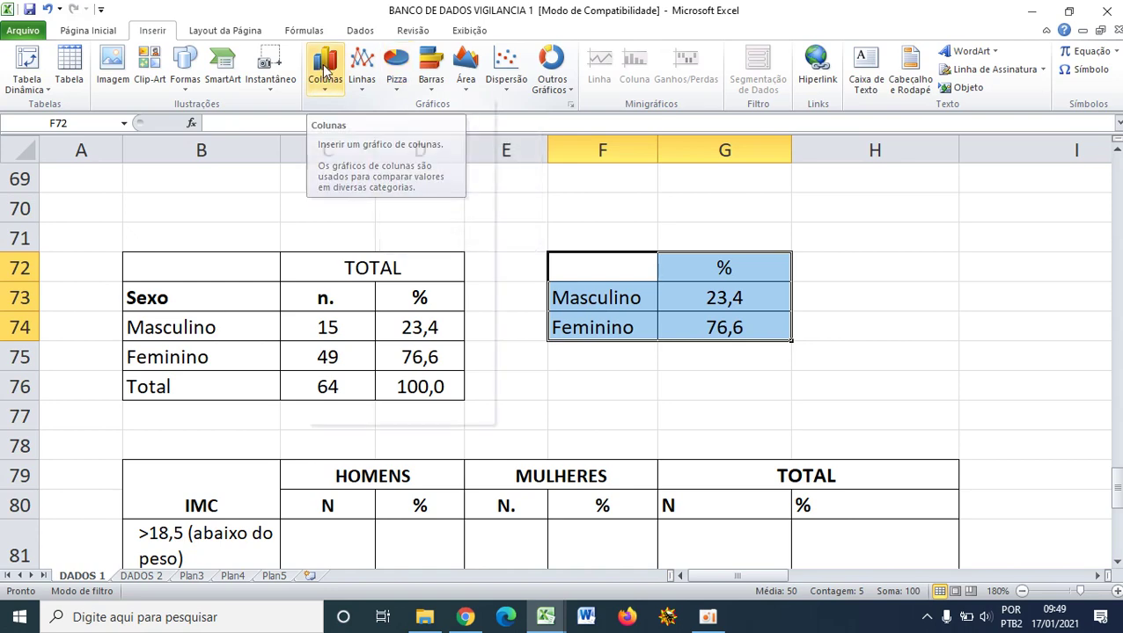
pyautogui.click(343, 144)
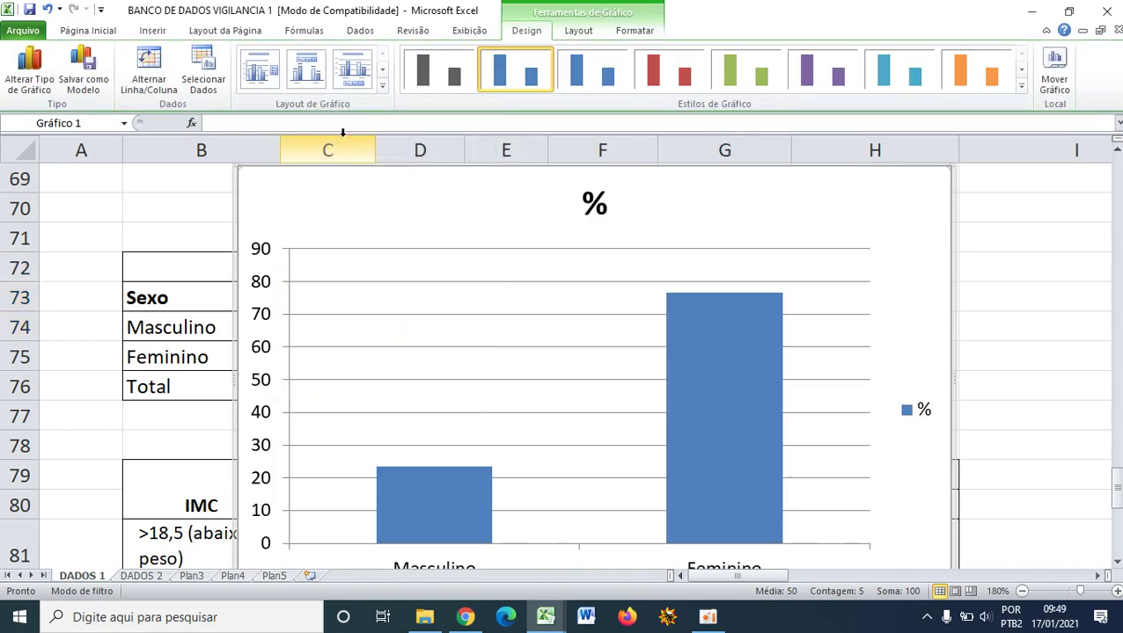
# - Delete the % title and the legend from the column chart
pyautogui.scroll(-1, 556, 234)
pyautogui.scroll(1, 948, 324)
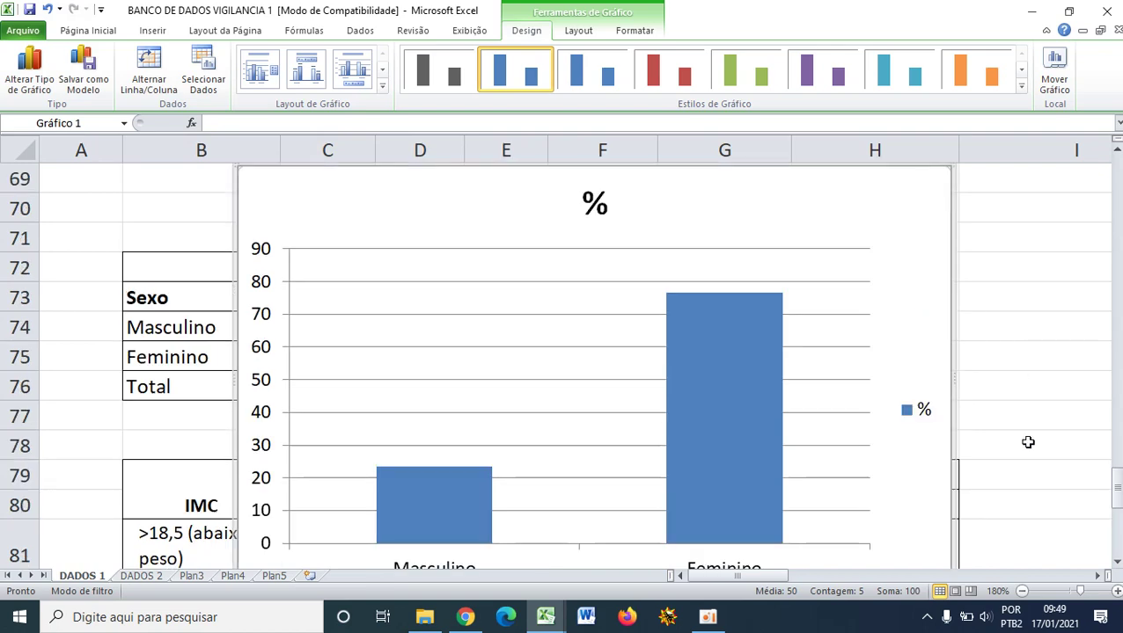
pyautogui.click(1021, 592)
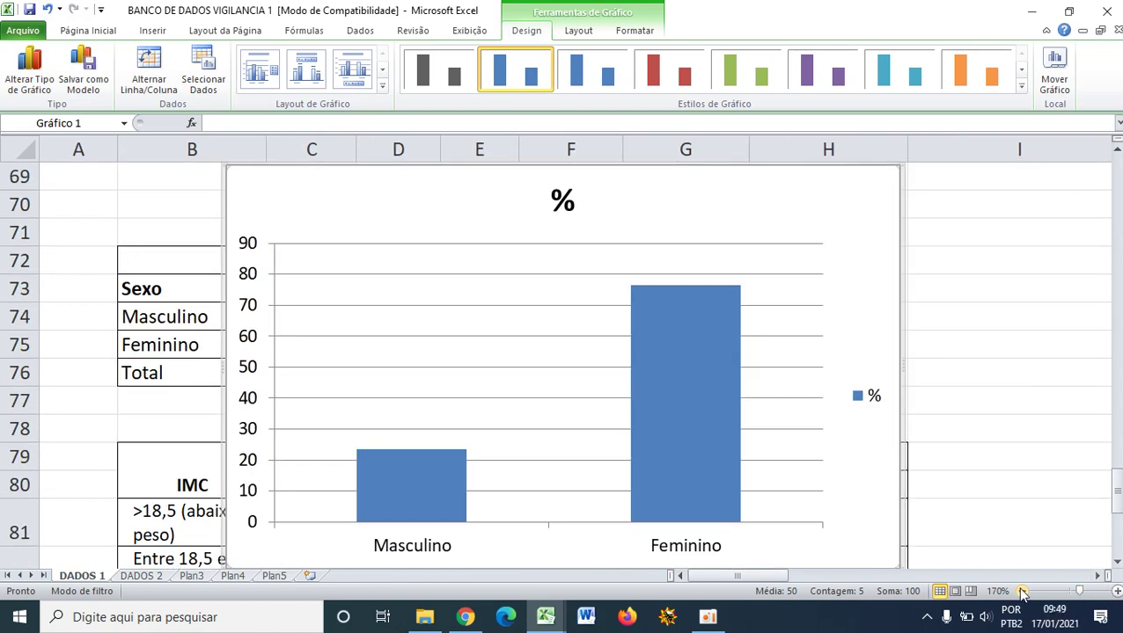
pyautogui.click(1020, 592)
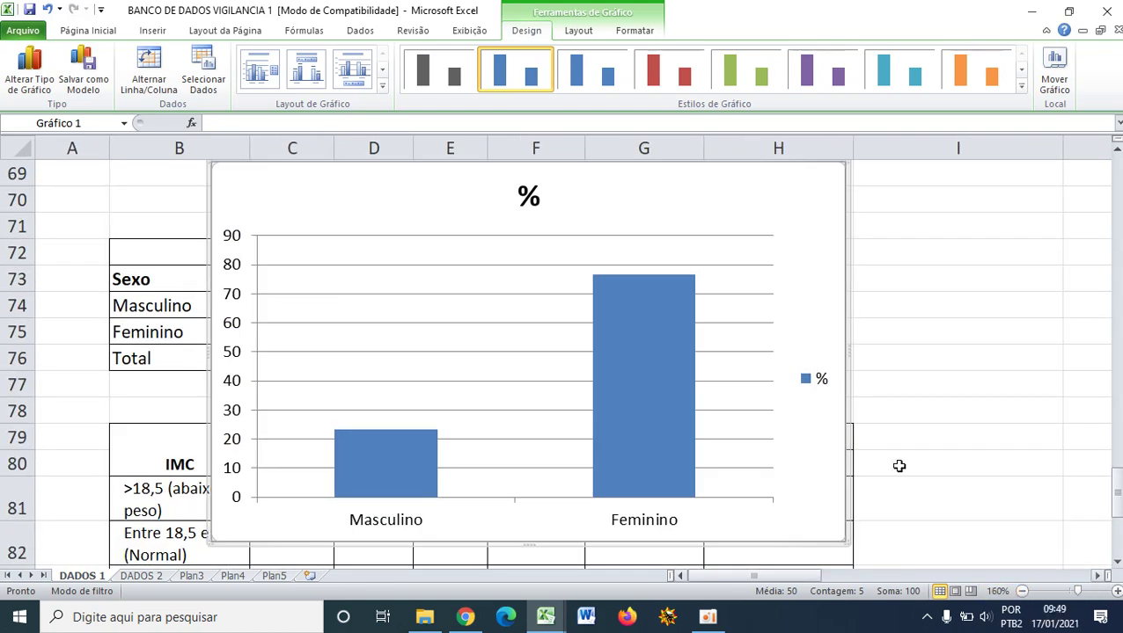
pyautogui.click(533, 205)
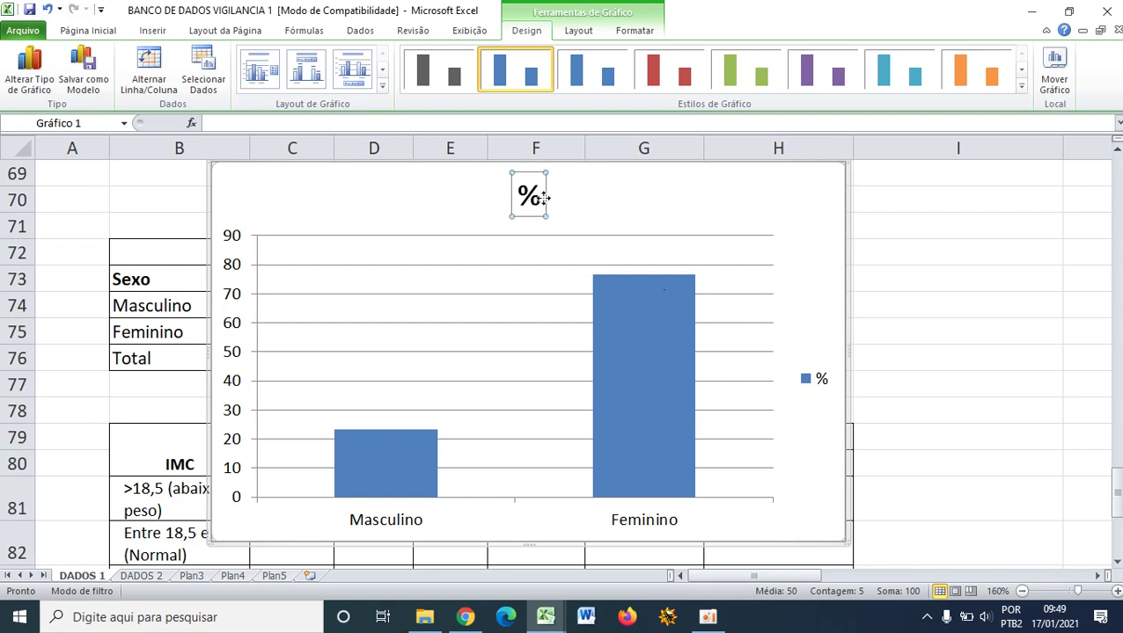
pyautogui.press('Delete')
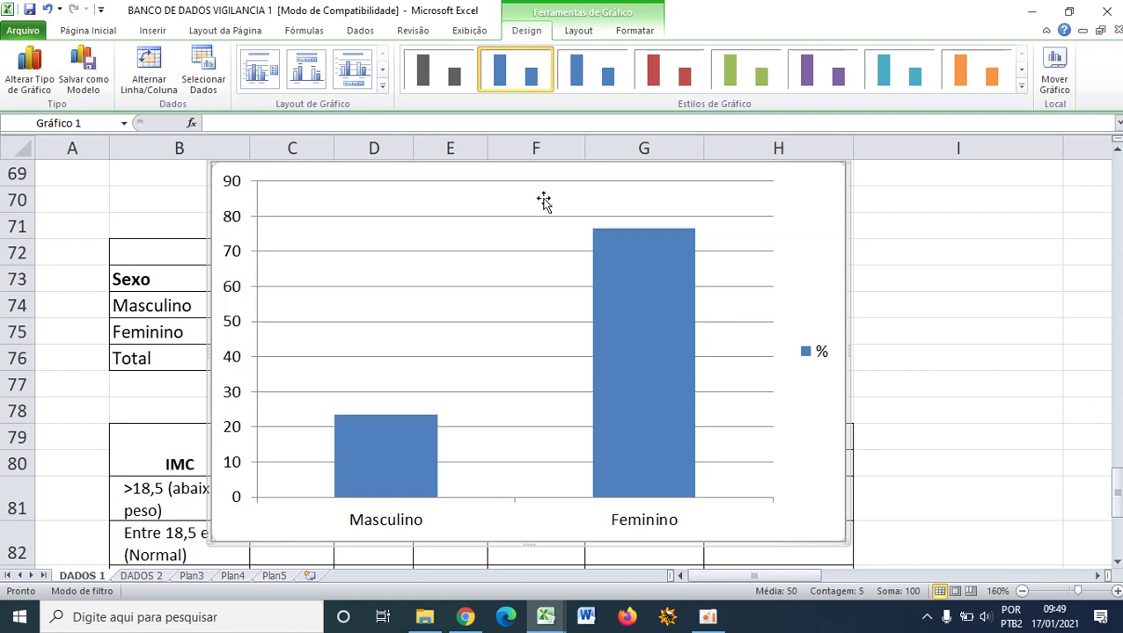
pyautogui.click(818, 369)
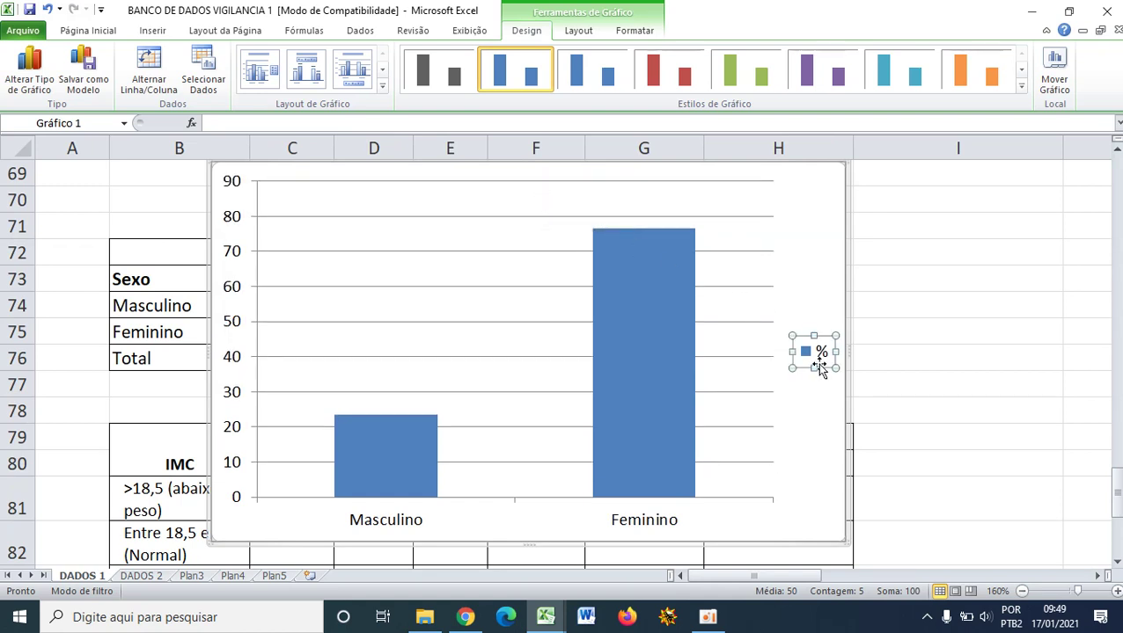
pyautogui.press('Delete')
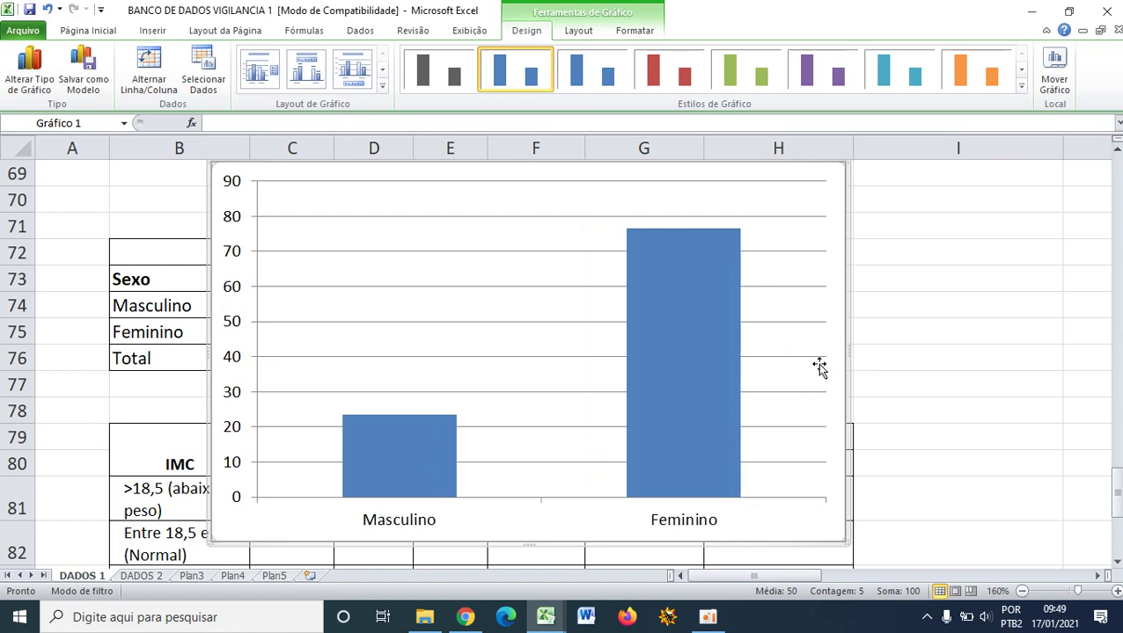
# - Fill only the Feminino column of the chart with red
pyautogui.click(397, 457)
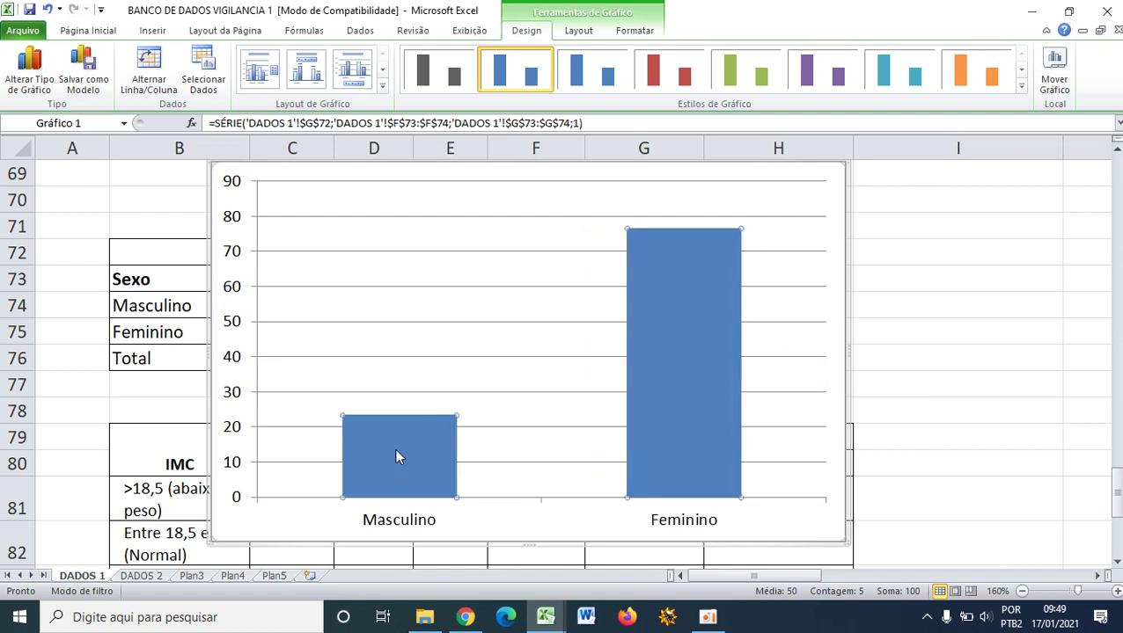
pyautogui.click(652, 337)
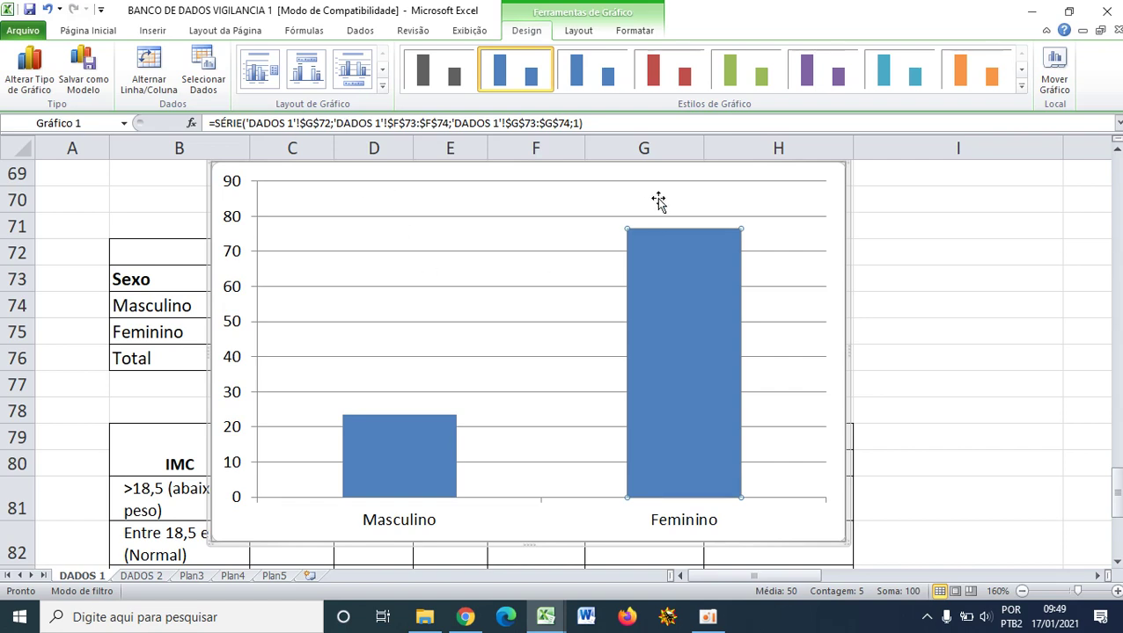
pyautogui.click(89, 31)
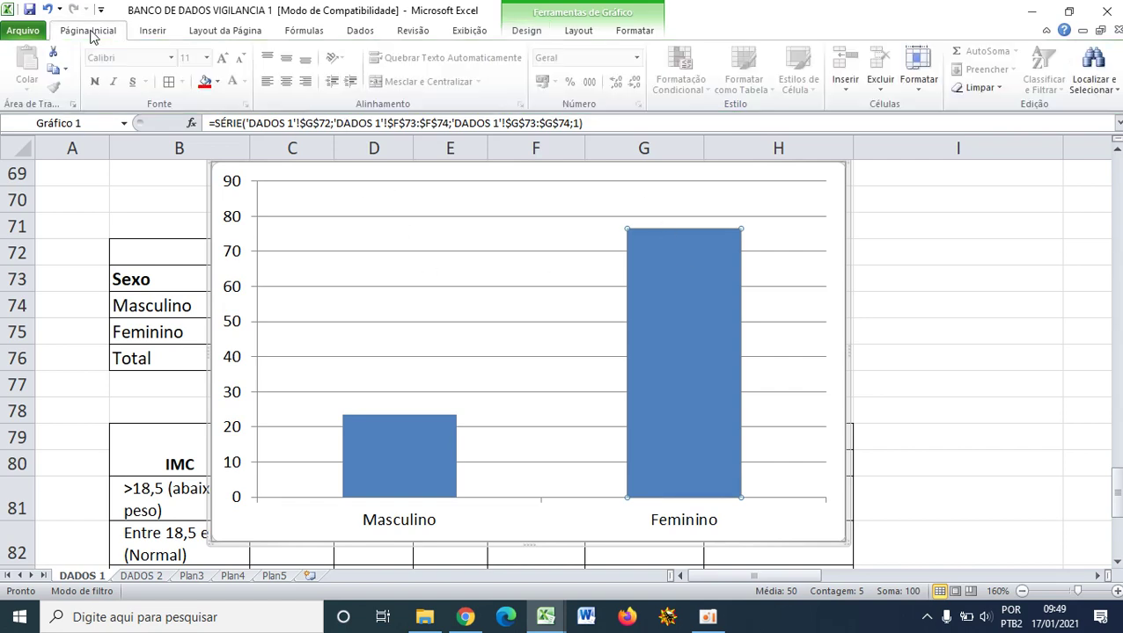
pyautogui.click(205, 83)
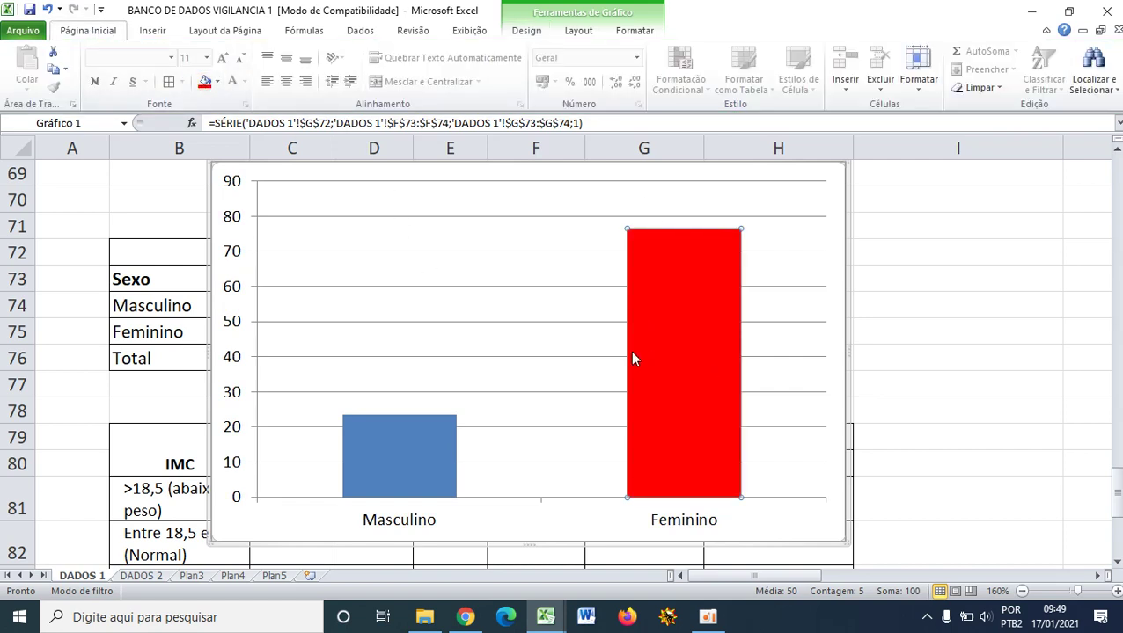
# - Delete the horizontal gridlines from the column chart
pyautogui.click(579, 349)
pyautogui.click(486, 391)
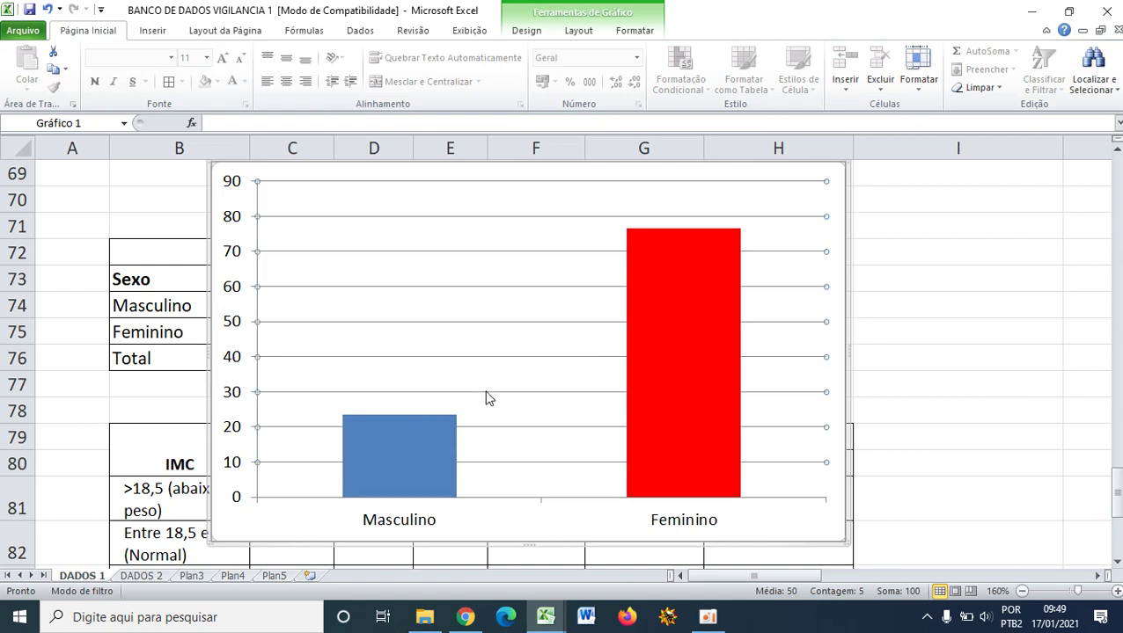
pyautogui.press('Delete')
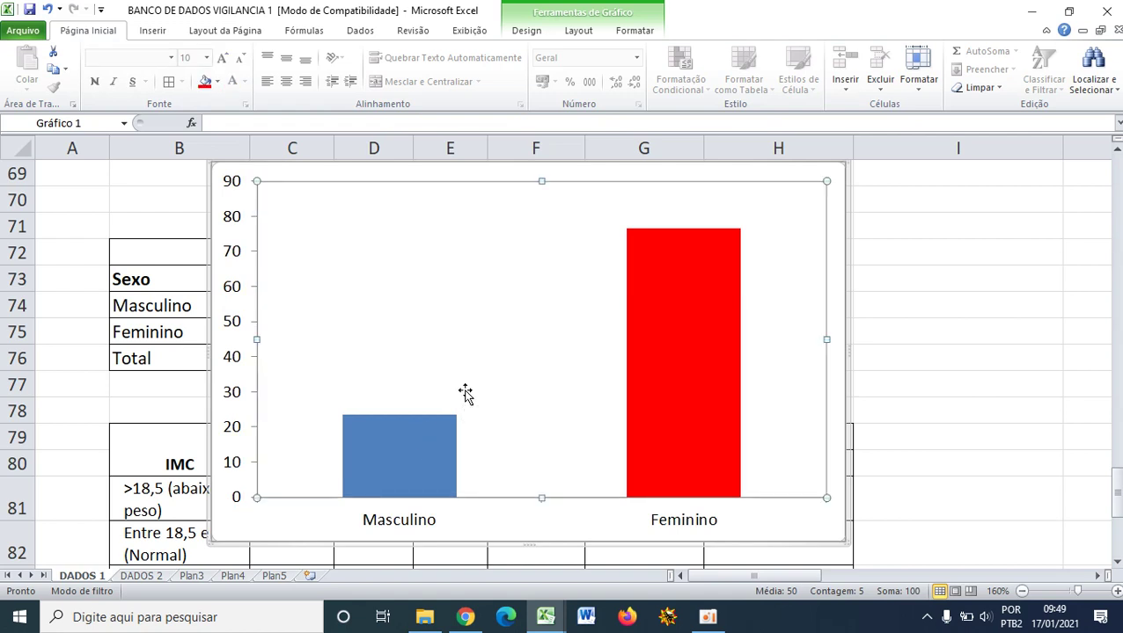
# - Add data labels to the % series for the Masculino and Feminino columns
pyautogui.click(380, 459)
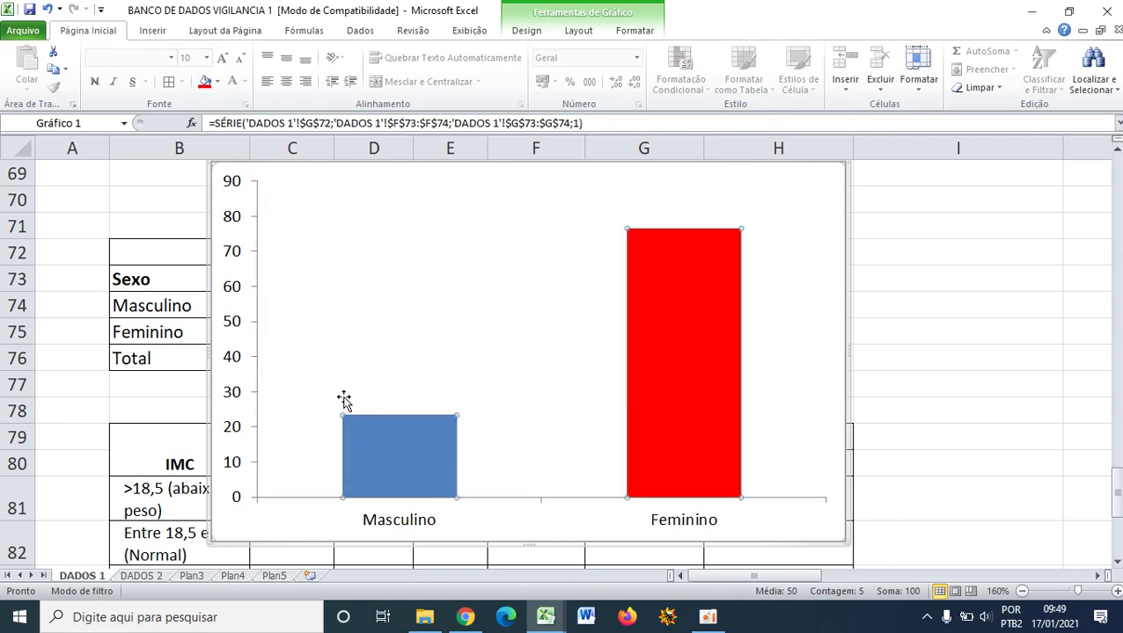
pyautogui.rightClick(393, 441)
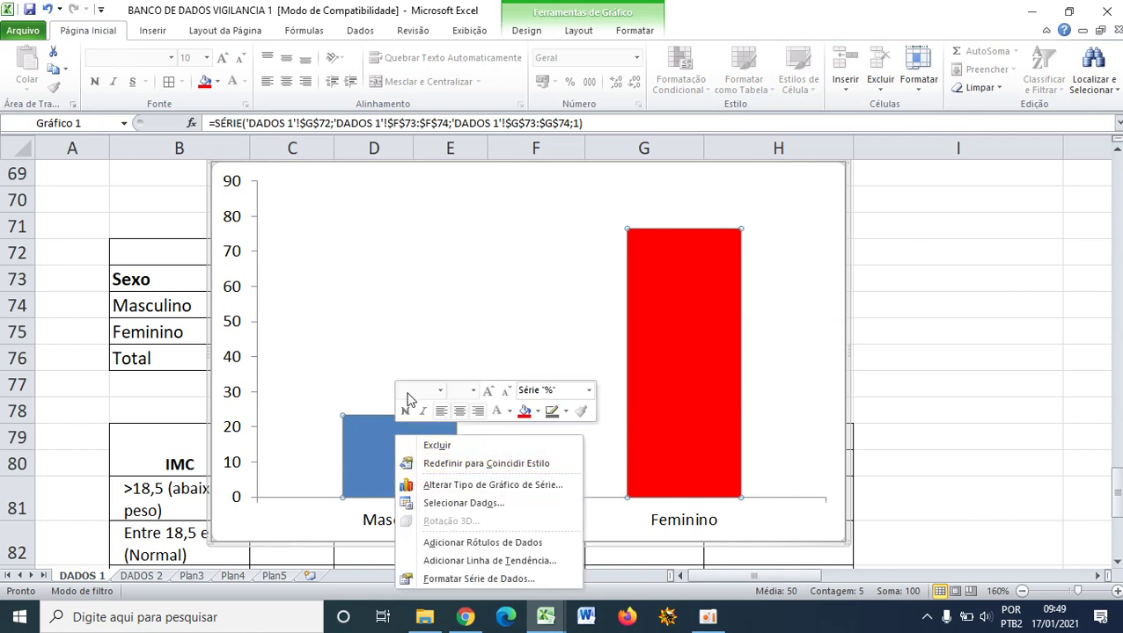
pyautogui.click(517, 545)
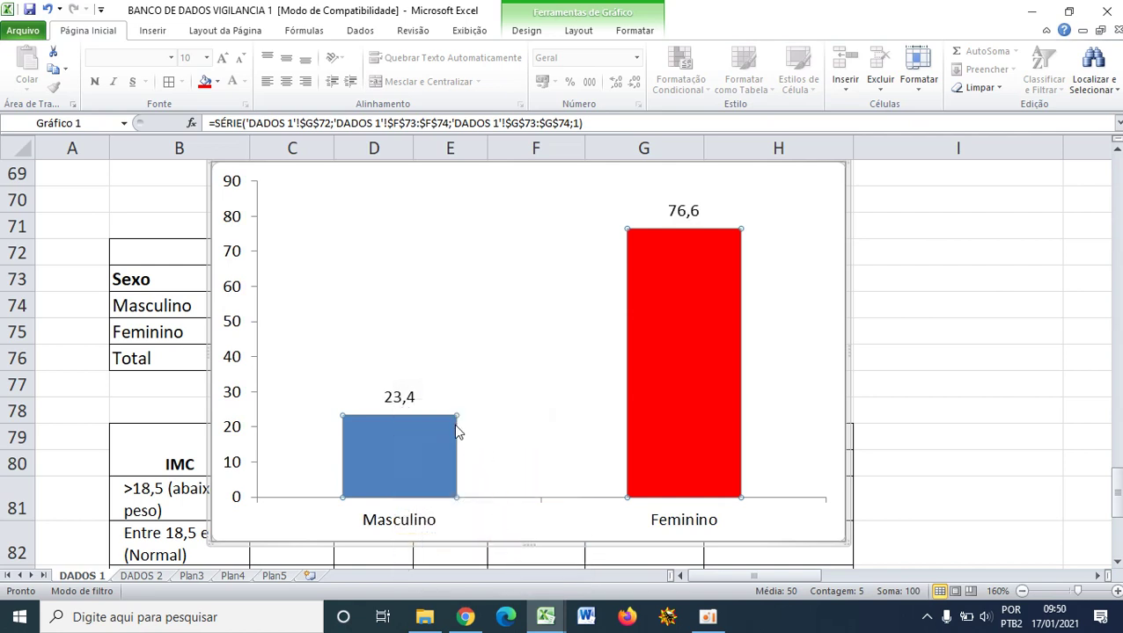
pyautogui.click(499, 360)
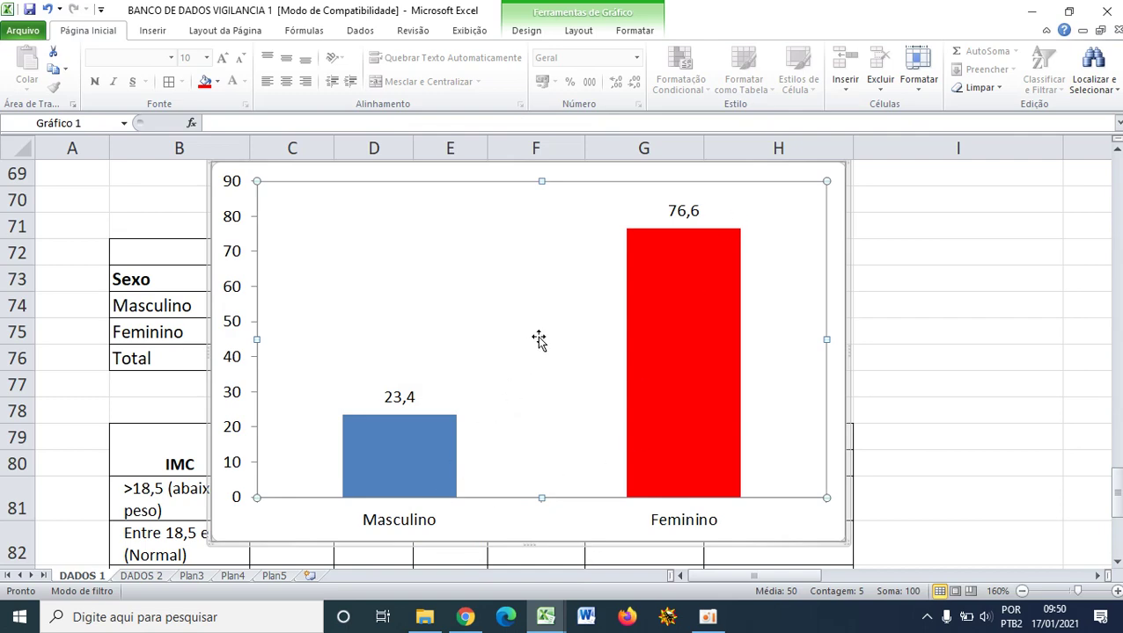
# - Convert the column chart of Masculino and Feminino percentages to a basic 2-D pie chart
pyautogui.click(1021, 591)
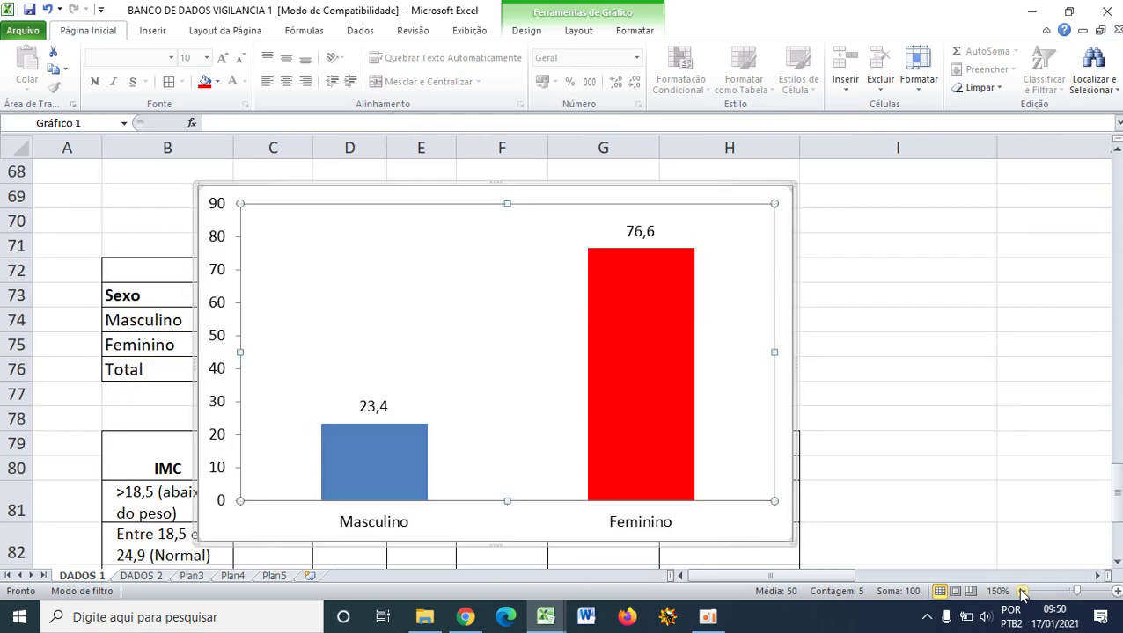
pyautogui.click(1021, 591)
pyautogui.click(834, 440)
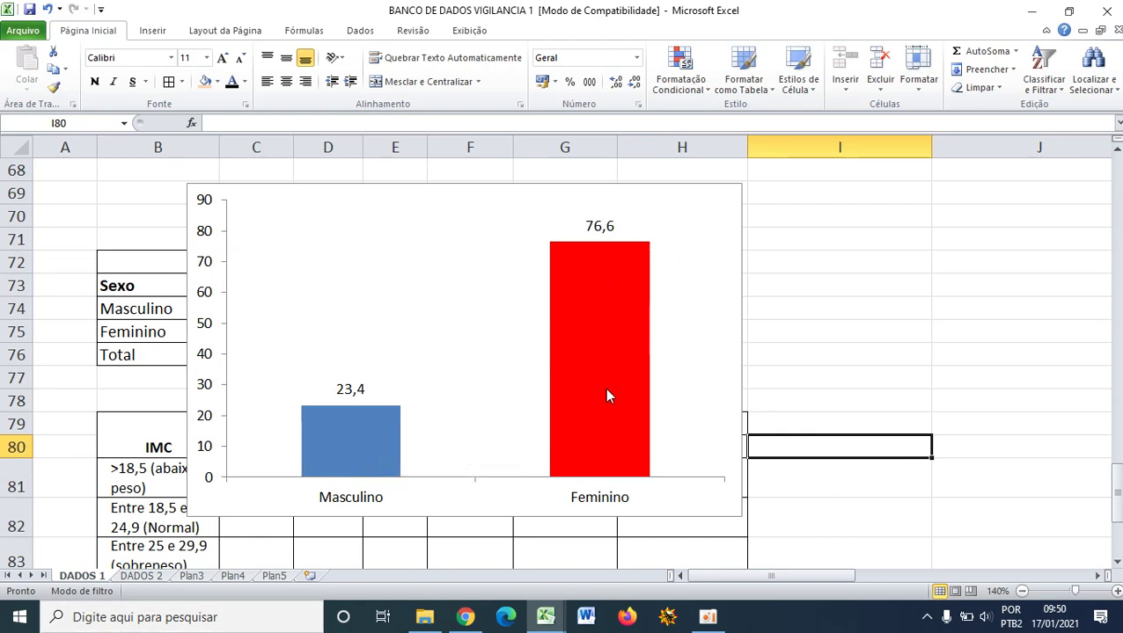
pyautogui.click(435, 339)
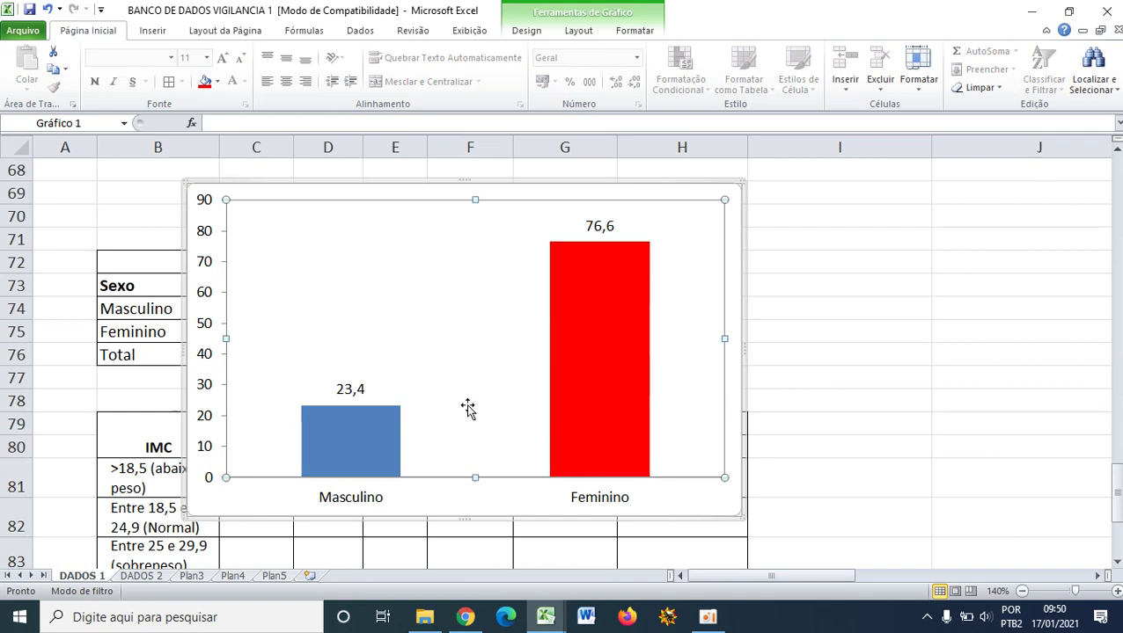
pyautogui.click(667, 506)
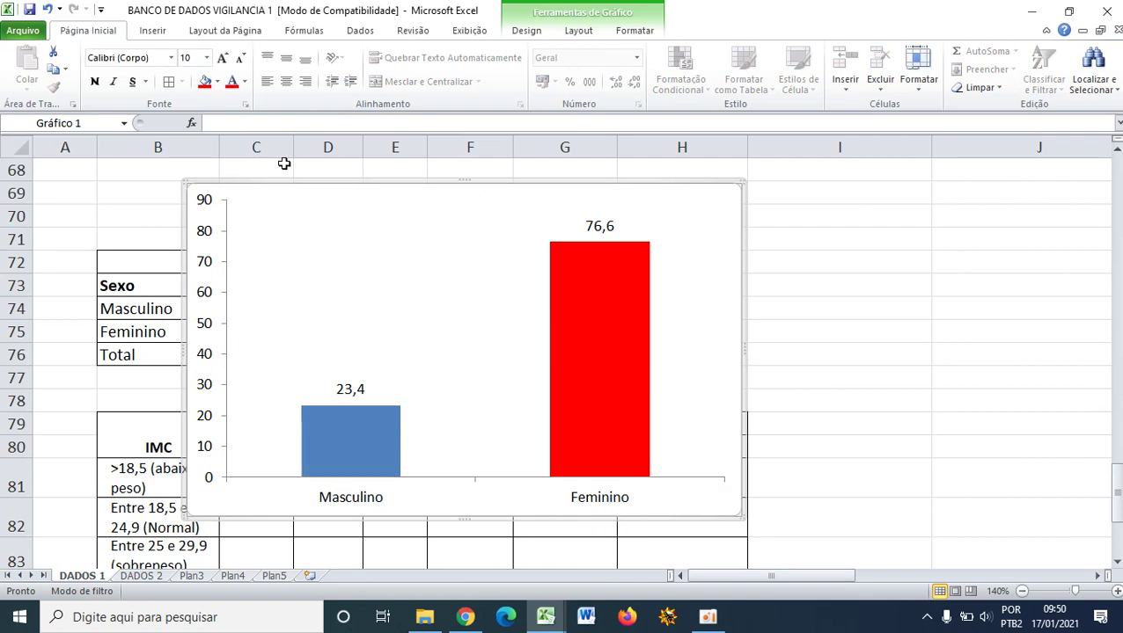
pyautogui.click(148, 31)
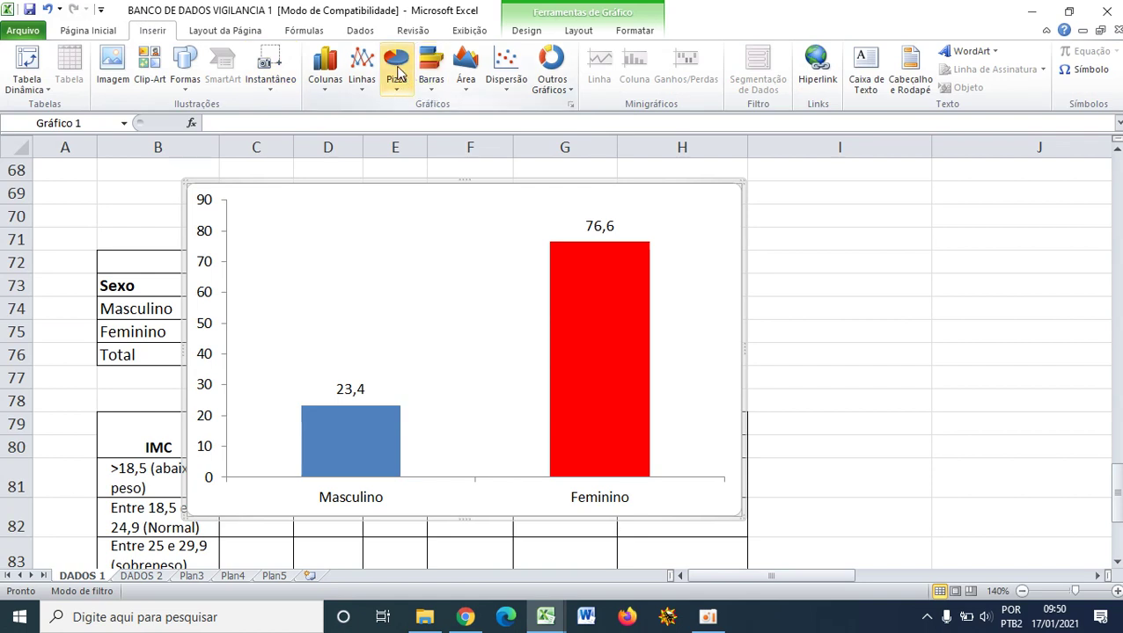
pyautogui.click(398, 72)
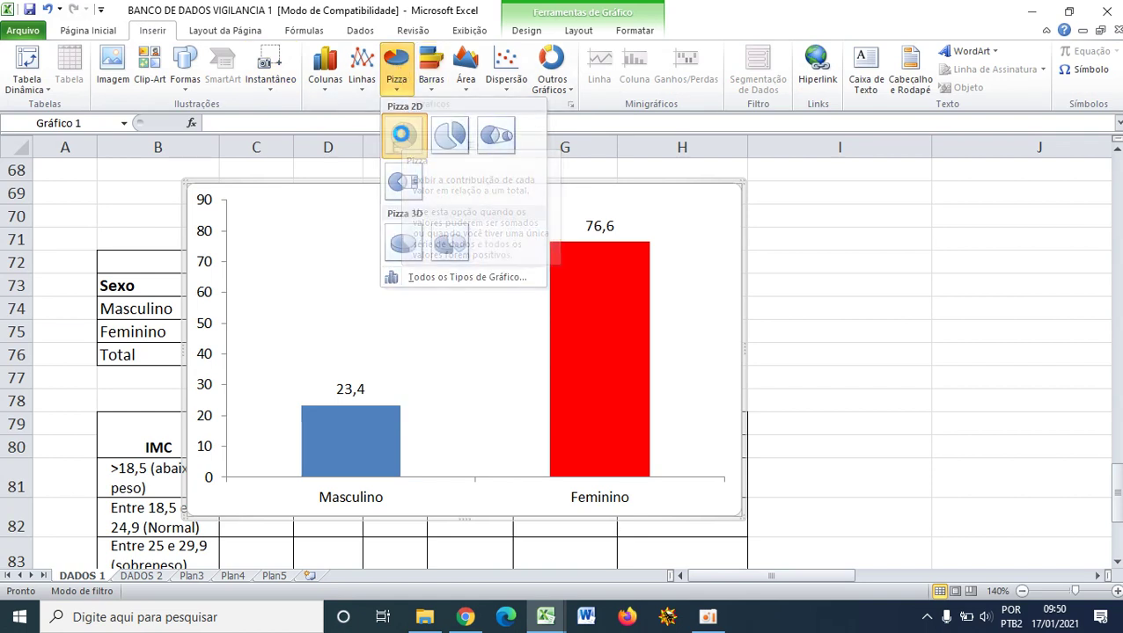
pyautogui.click(403, 136)
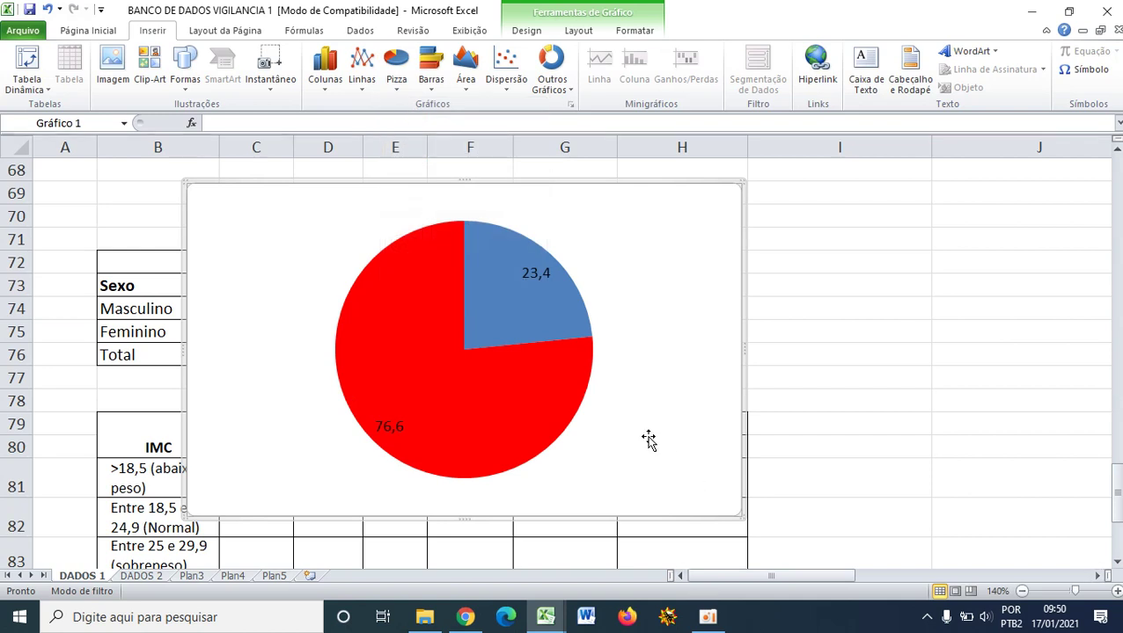
pyautogui.click(472, 387)
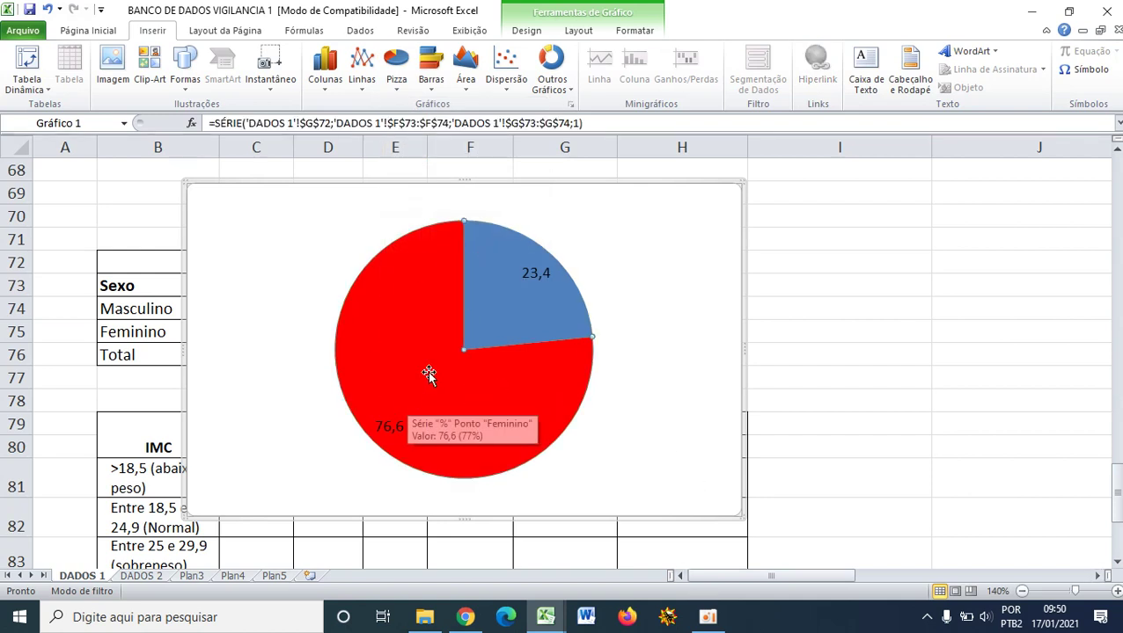
pyautogui.click(649, 326)
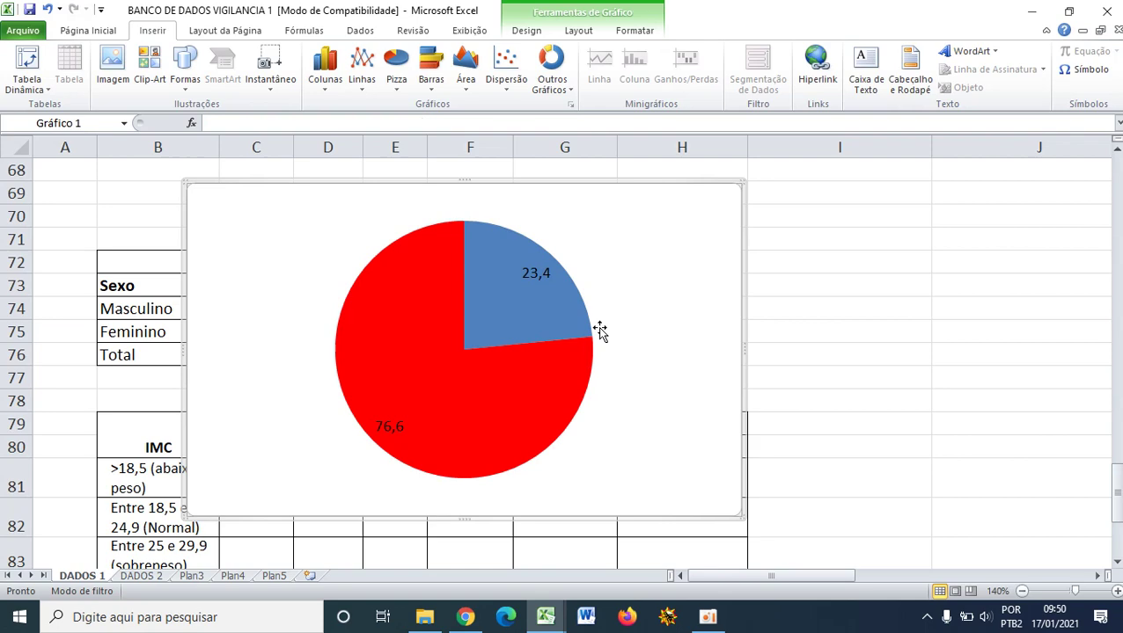
# - Show the Masculino and Feminino legend aligned to the right of the pie
pyautogui.rightClick(666, 271)
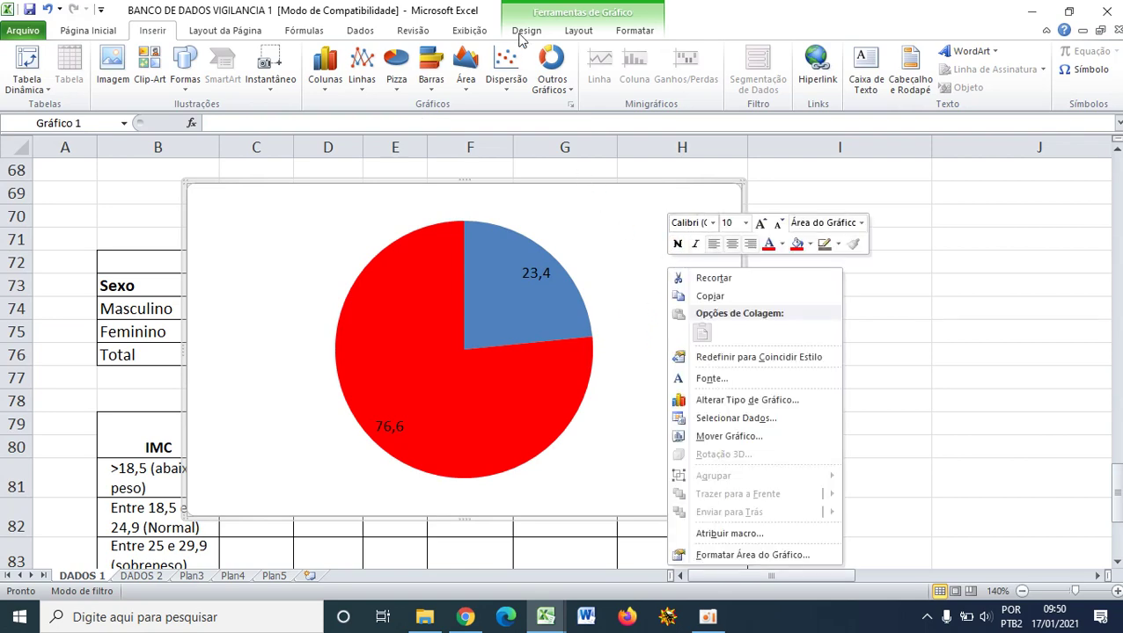
pyautogui.click(578, 31)
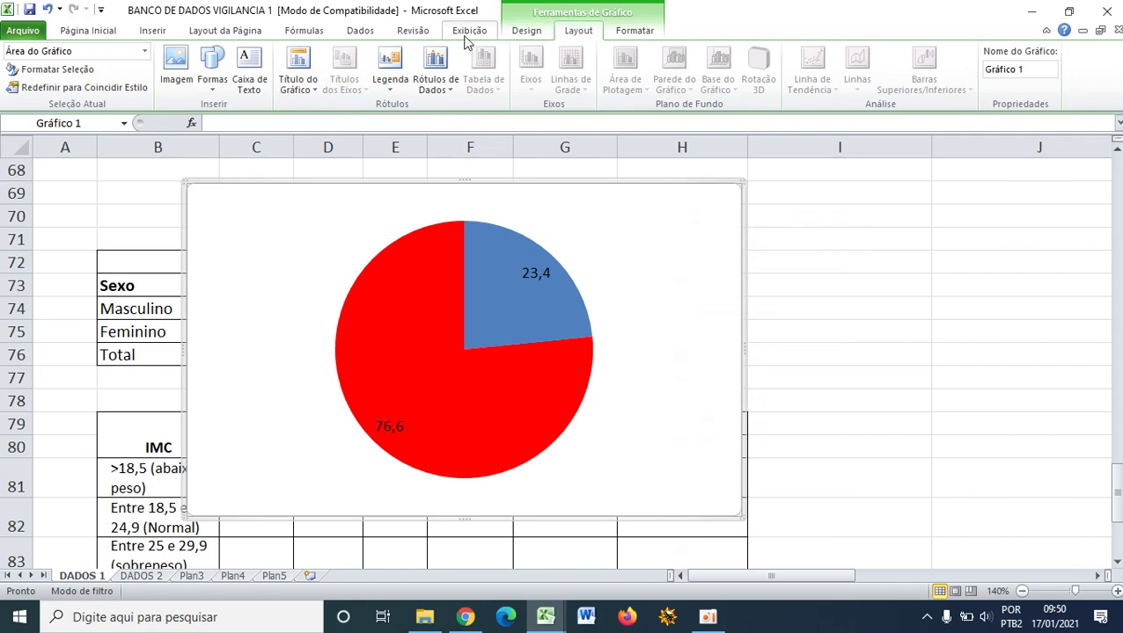
pyautogui.click(401, 93)
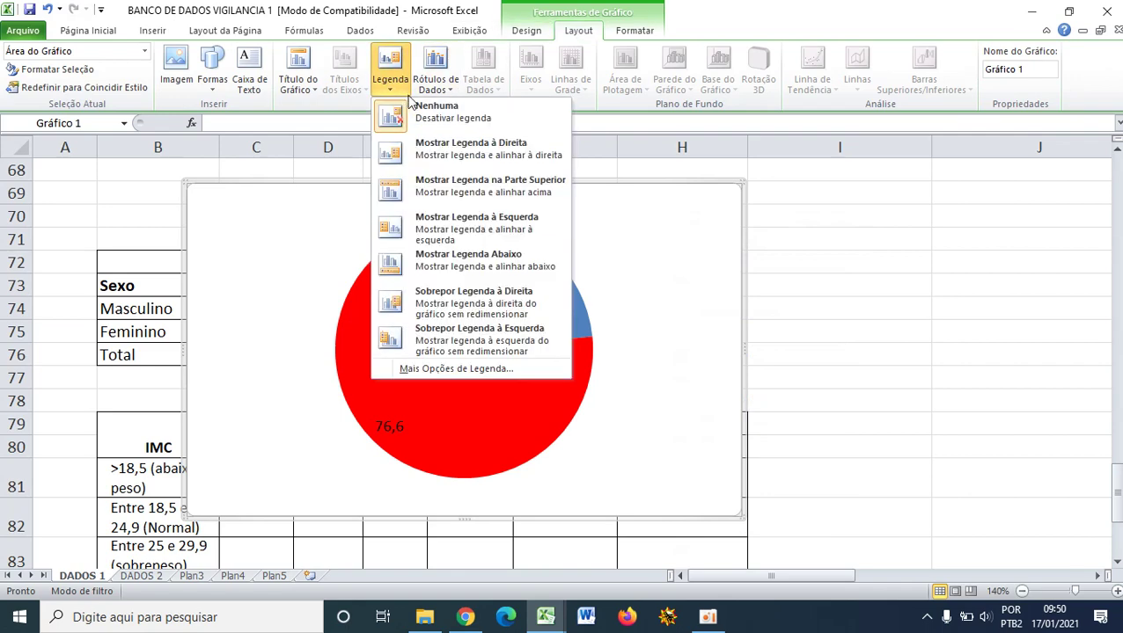
pyautogui.click(454, 158)
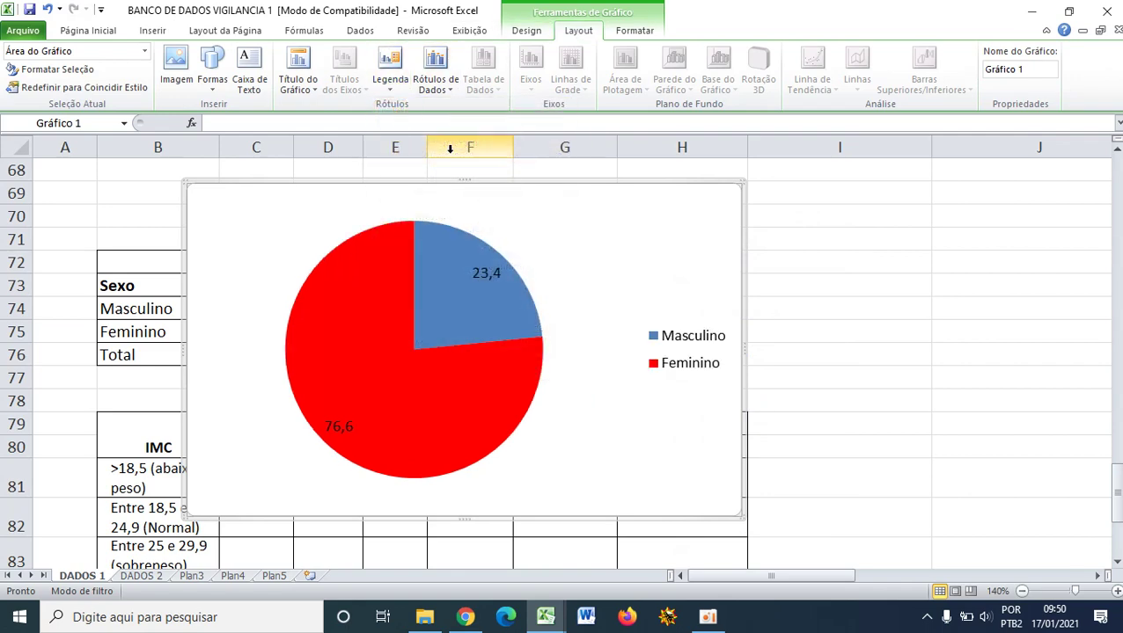
pyautogui.click(694, 360)
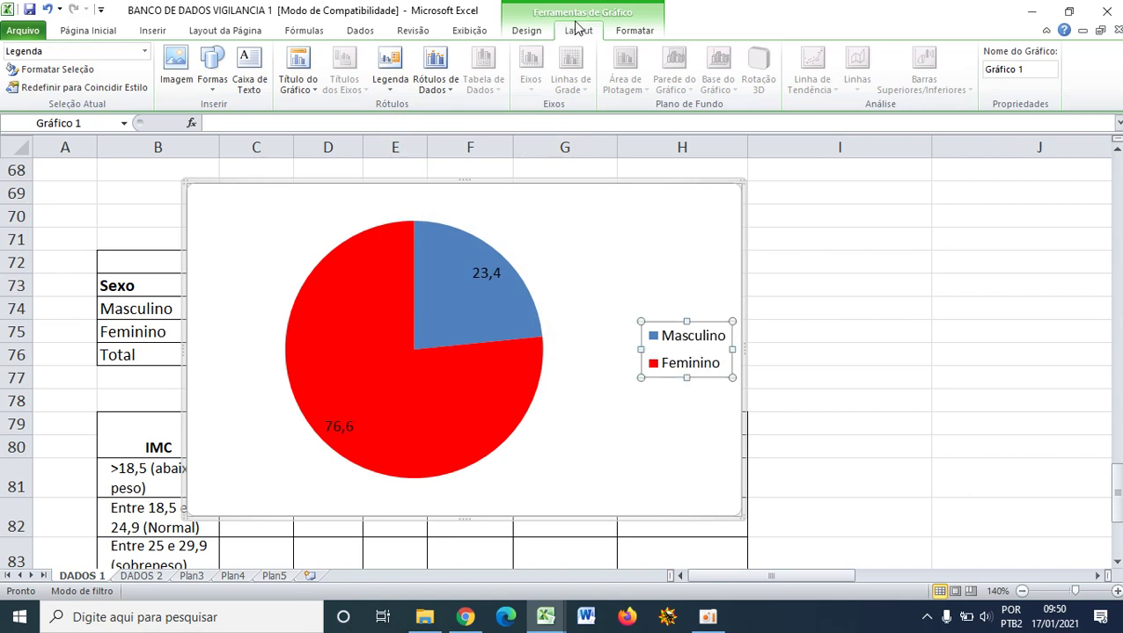
pyautogui.click(579, 434)
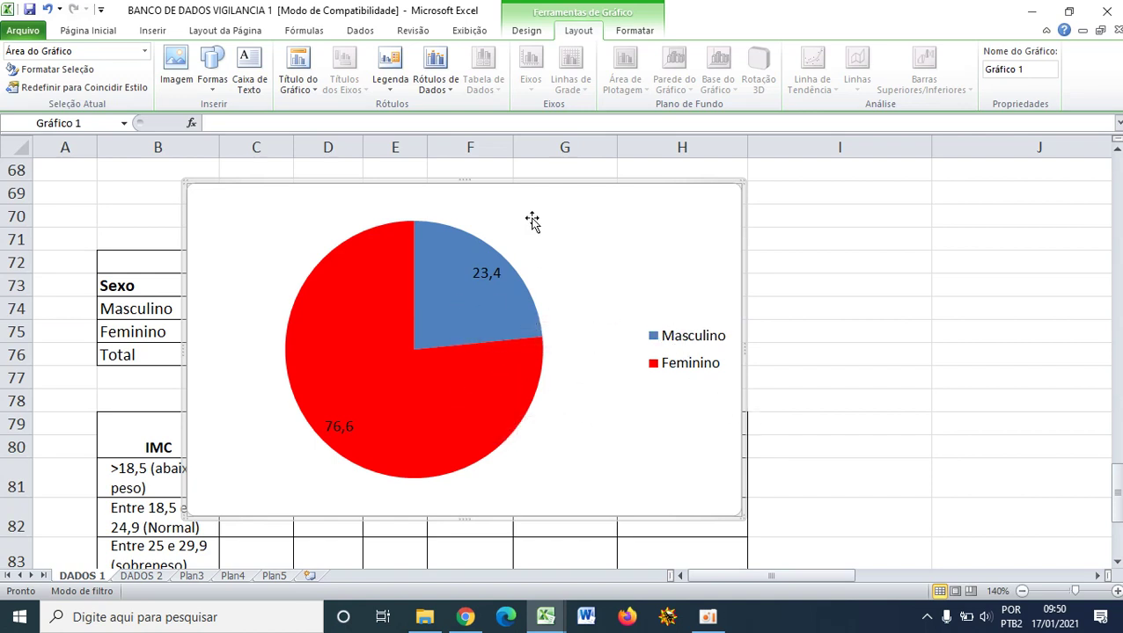
# - Add a centered overlay title to the pie chart without resizing the chart
pyautogui.click(510, 32)
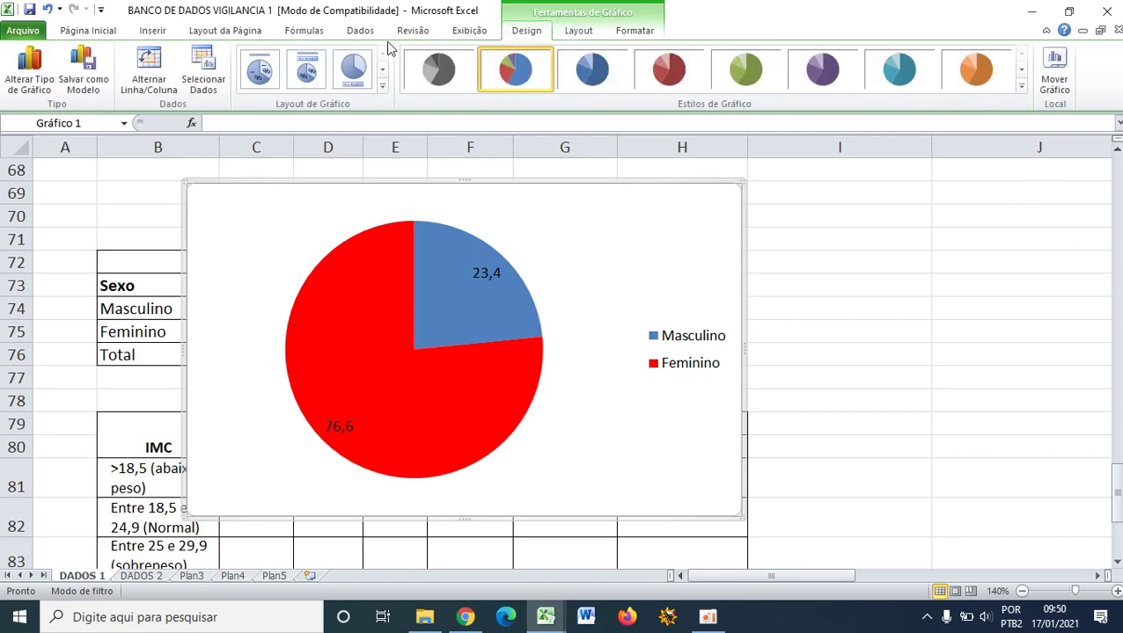
pyautogui.click(578, 31)
pyautogui.click(298, 70)
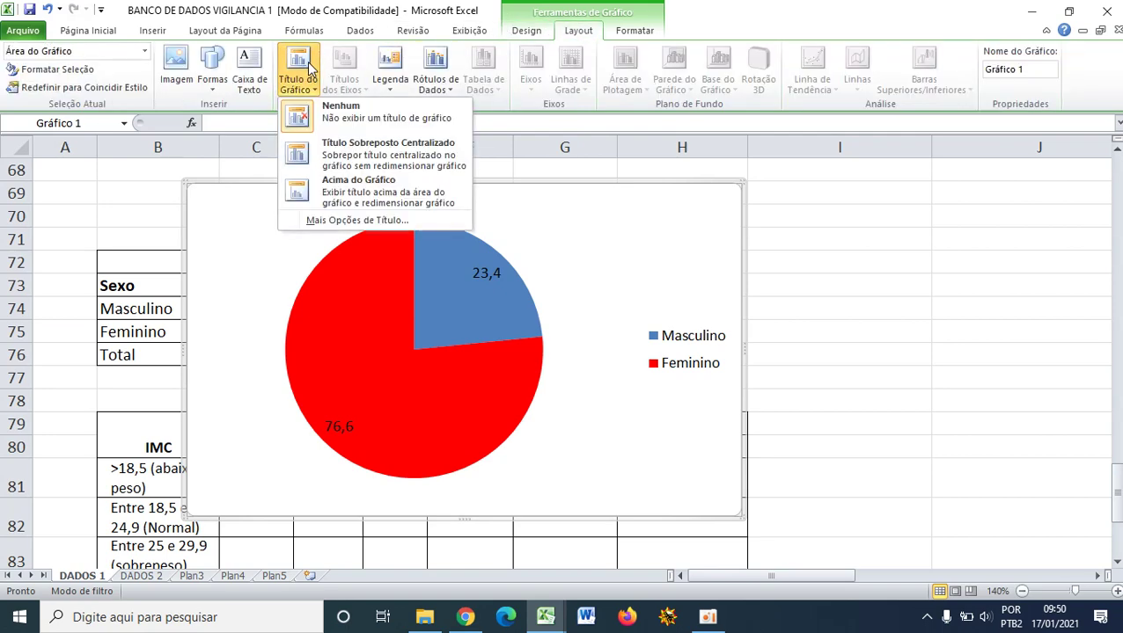
pyautogui.click(344, 149)
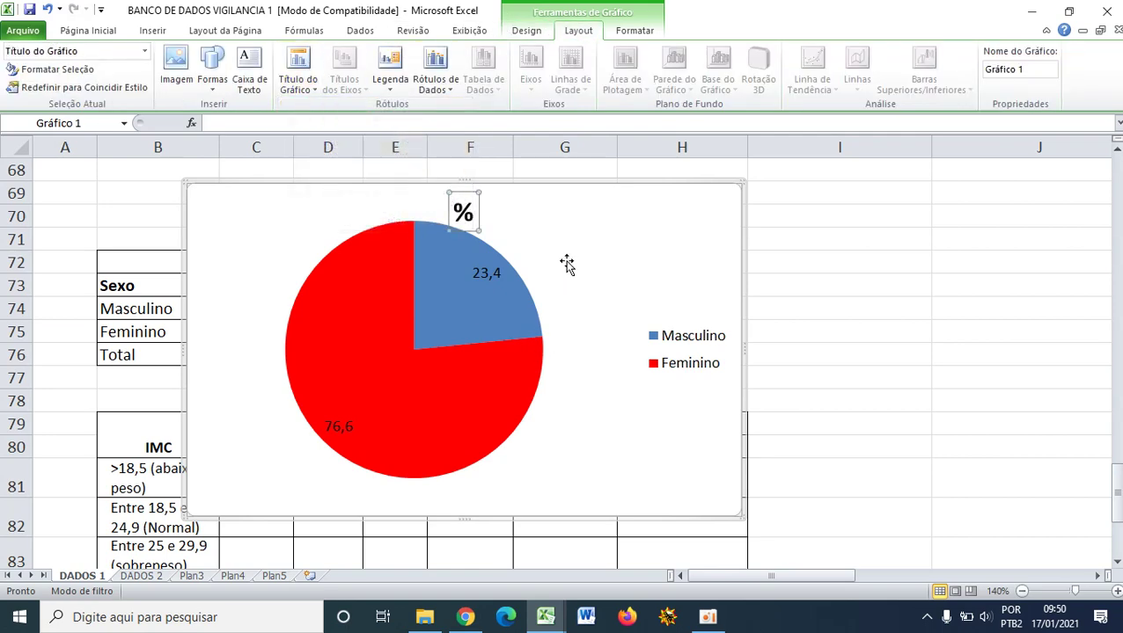
# - Replace the pie chart's title text with "Sexo da População Estudada (%)"
pyautogui.click(466, 216)
pyautogui.press('BackSpace')
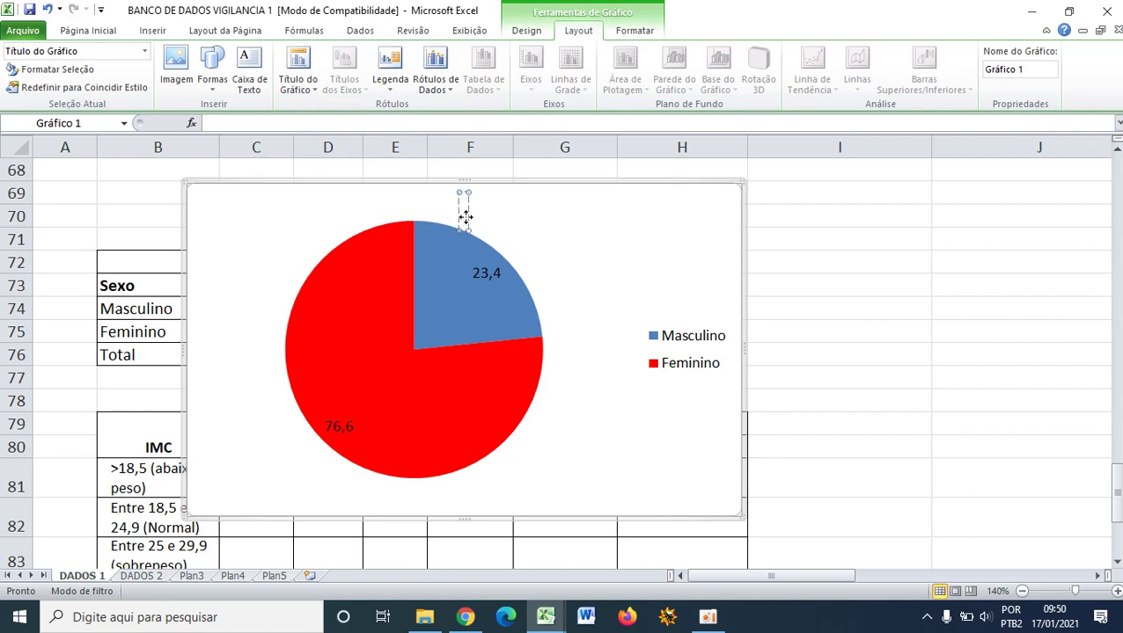
pyautogui.write('n')
pyautogui.press('BackSpace')
pyautogui.write('nUM')
pyautogui.press('BackSpace')
pyautogui.press('BackSpace')
pyautogui.press('BackSpace')
pyautogui.write('Nu')
pyautogui.press('BackSpace')
pyautogui.press('BackSpace')
pyautogui.write('Sexo')
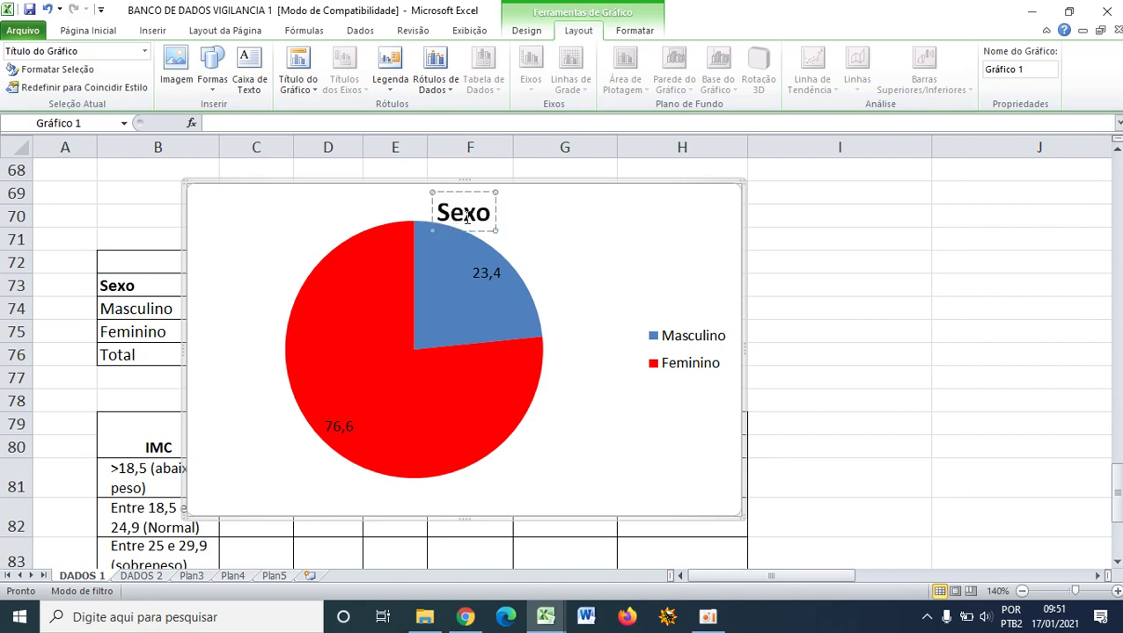
pyautogui.write(' d')
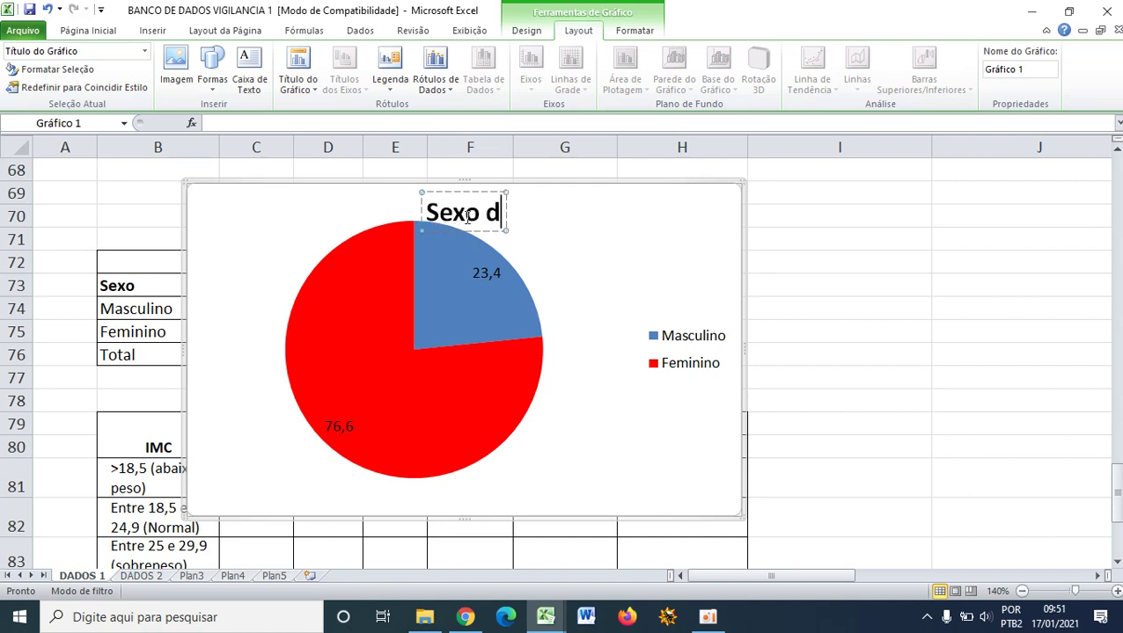
pyautogui.write('a Po')
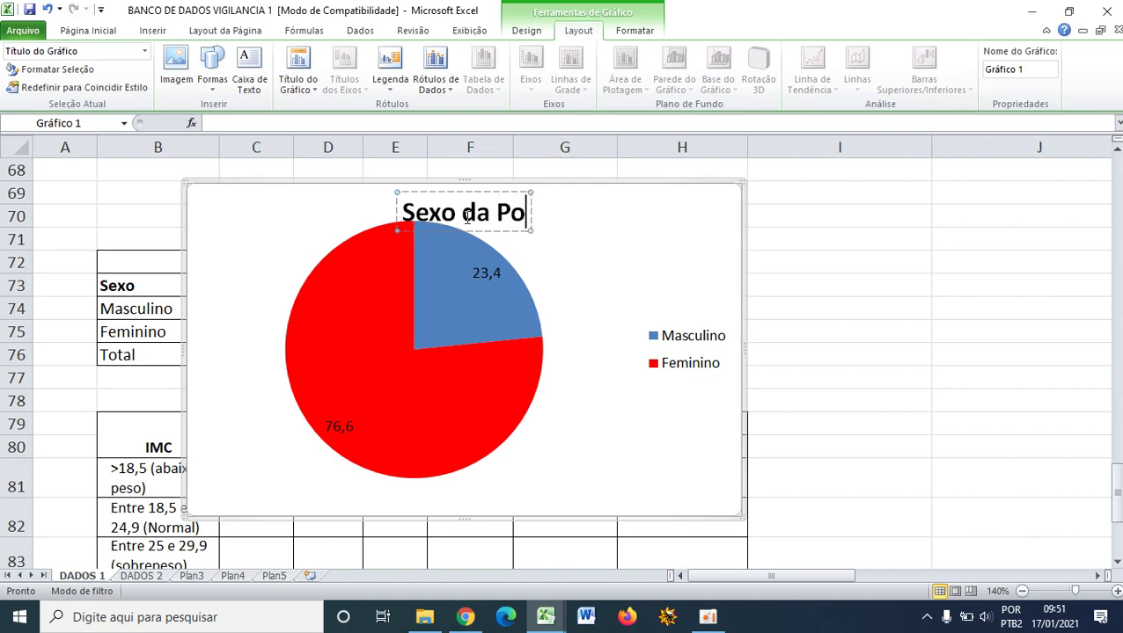
pyautogui.write('pulação ')
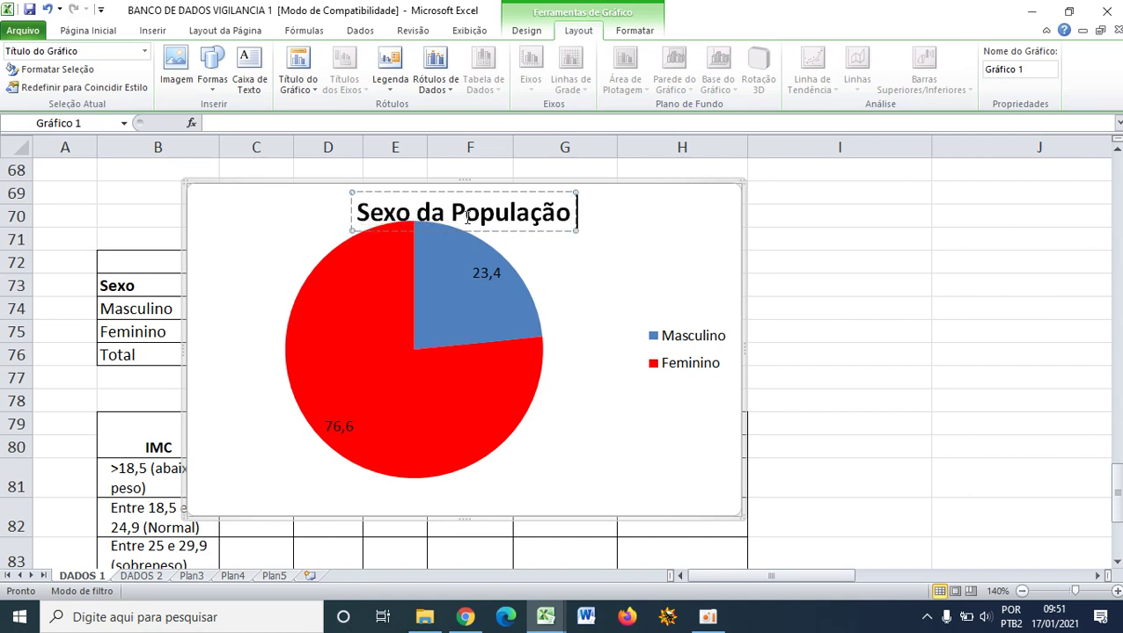
pyautogui.write('Estu')
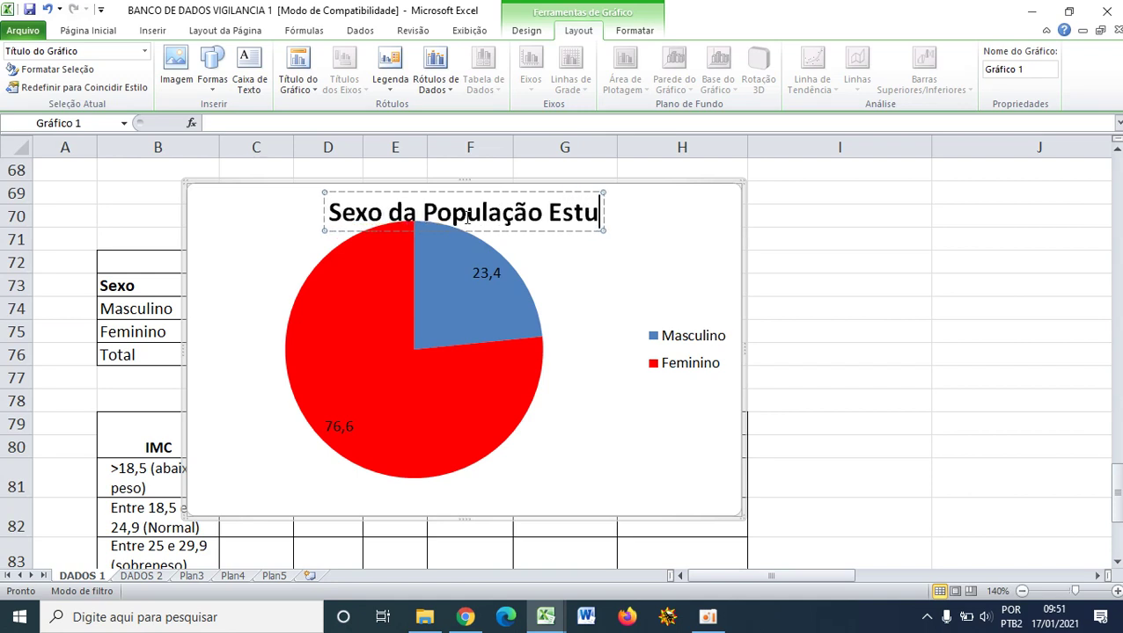
pyautogui.write('dada (')
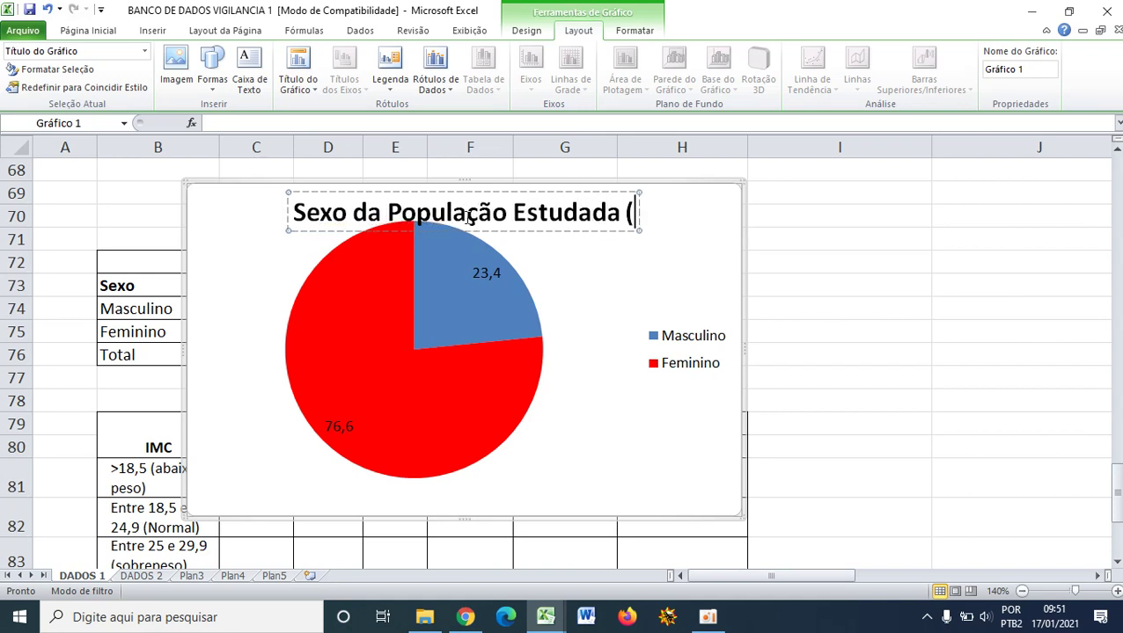
pyautogui.write('%)')
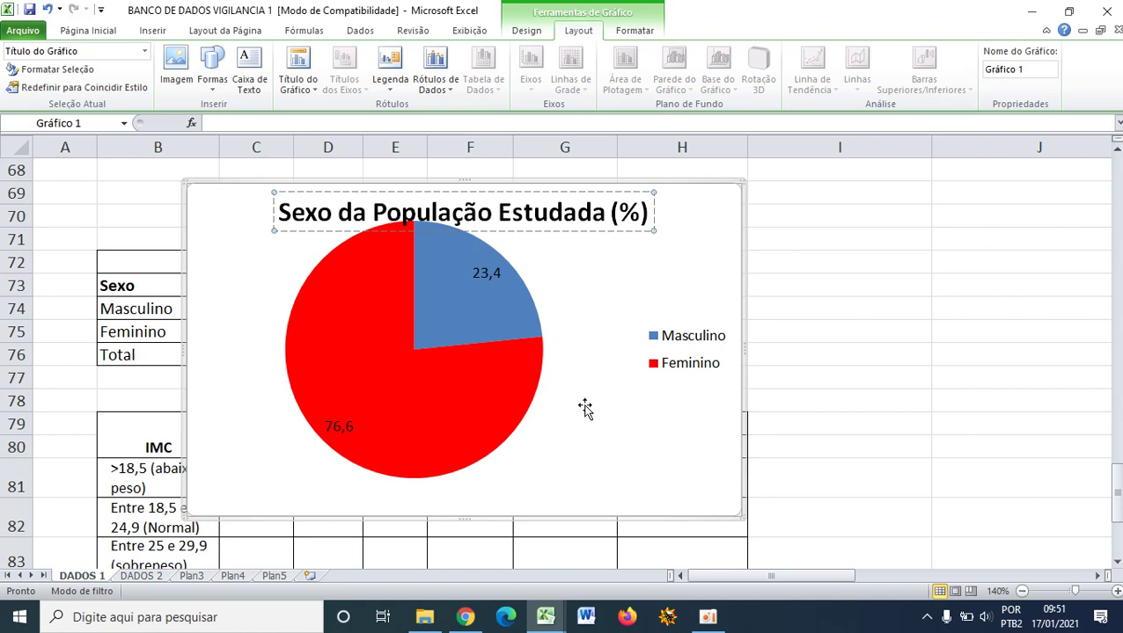
# - Shrink the pie's plot area and position it between the title and the legend without overlapping either
pyautogui.click(514, 396)
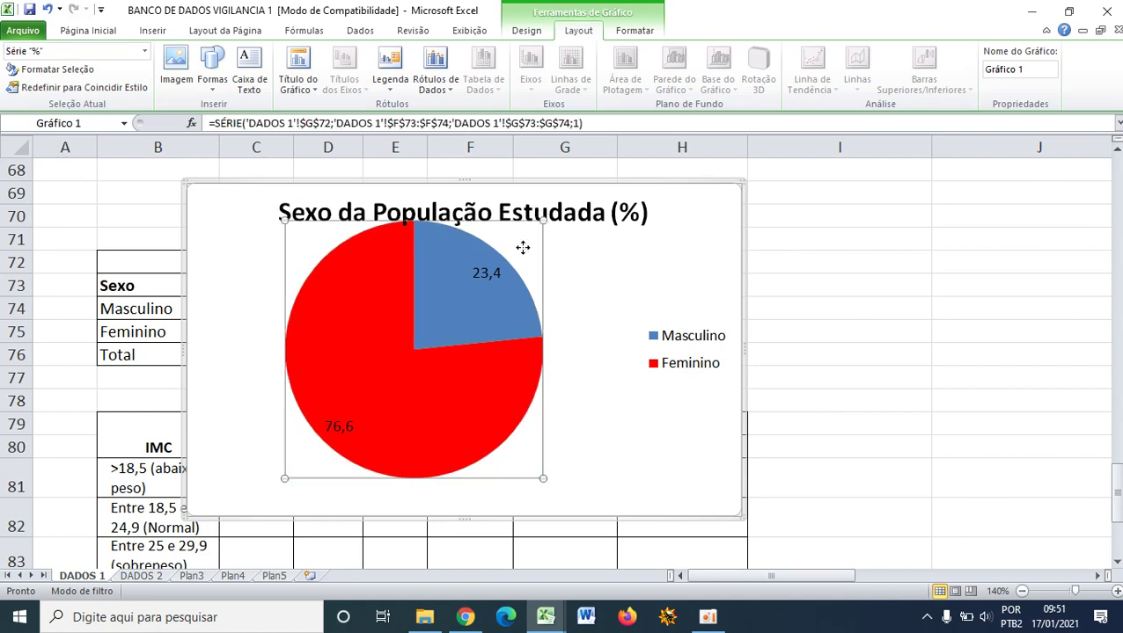
pyautogui.moveTo(539, 426); pyautogui.dragTo(627, 456)
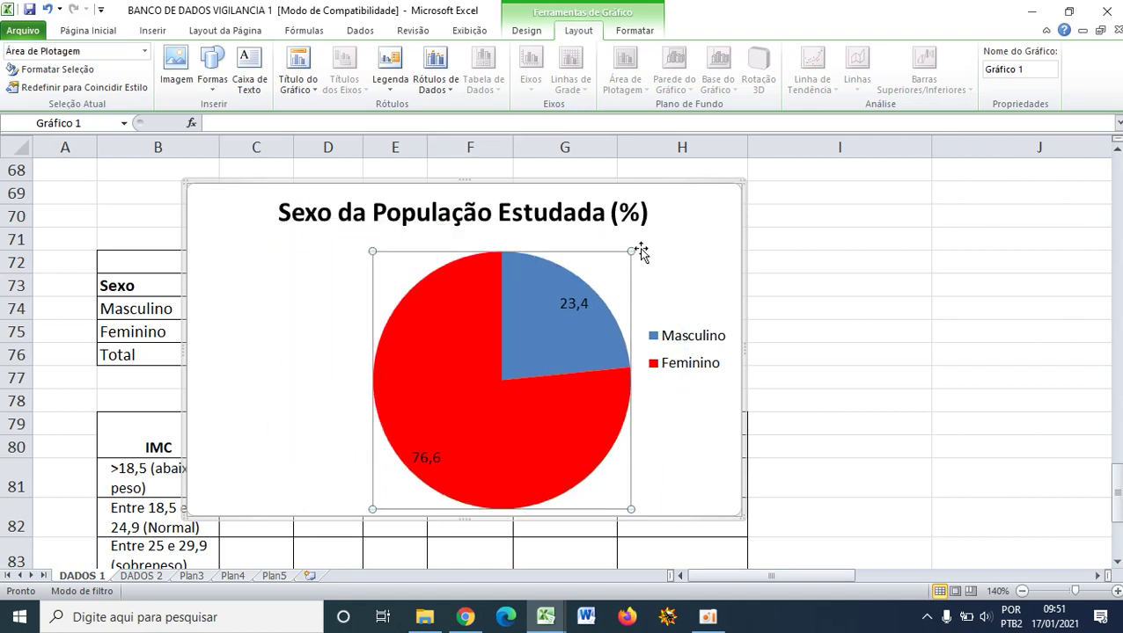
pyautogui.moveTo(631, 252); pyautogui.dragTo(603, 280)
pyautogui.click(526, 428)
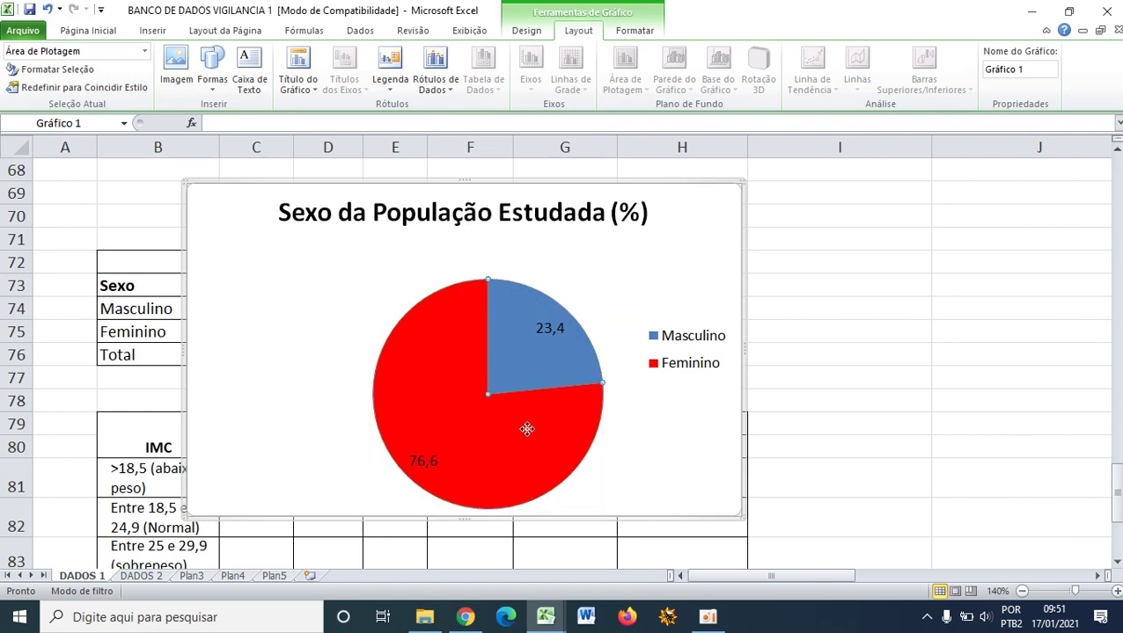
pyautogui.moveTo(527, 429); pyautogui.dragTo(495, 404)
pyautogui.click(608, 462)
pyautogui.moveTo(568, 344); pyautogui.dragTo(514, 328)
pyautogui.click(570, 340)
pyautogui.click(574, 306)
pyautogui.click(503, 284)
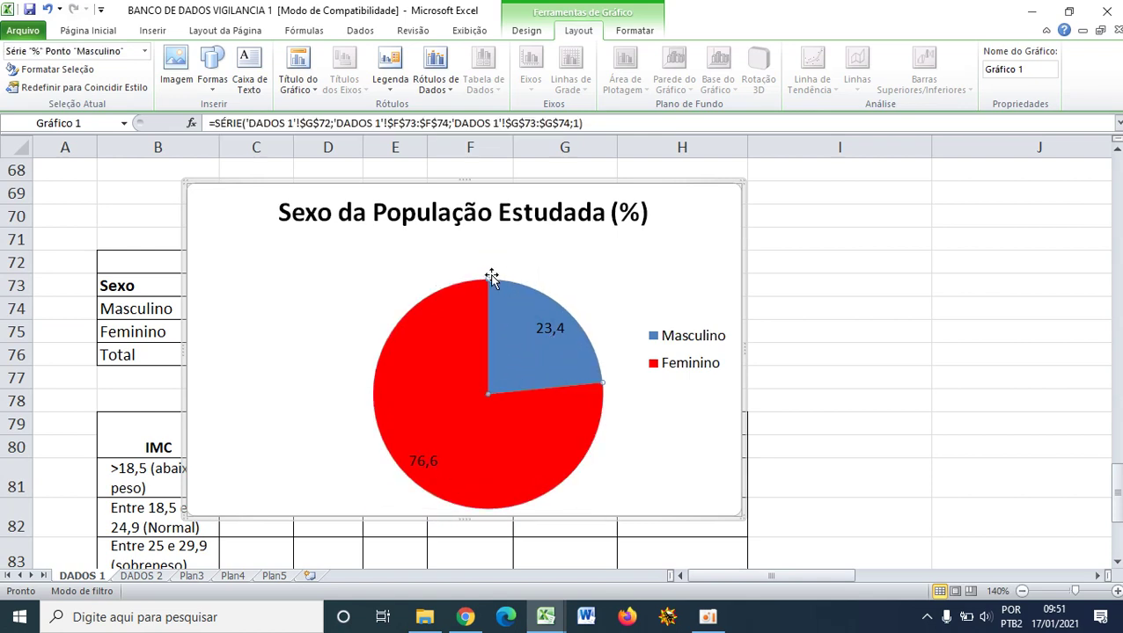
pyautogui.click(440, 283)
pyautogui.moveTo(594, 454); pyautogui.dragTo(564, 434)
# - Fill the Feminino slice with standard yellow
pyautogui.click(384, 286)
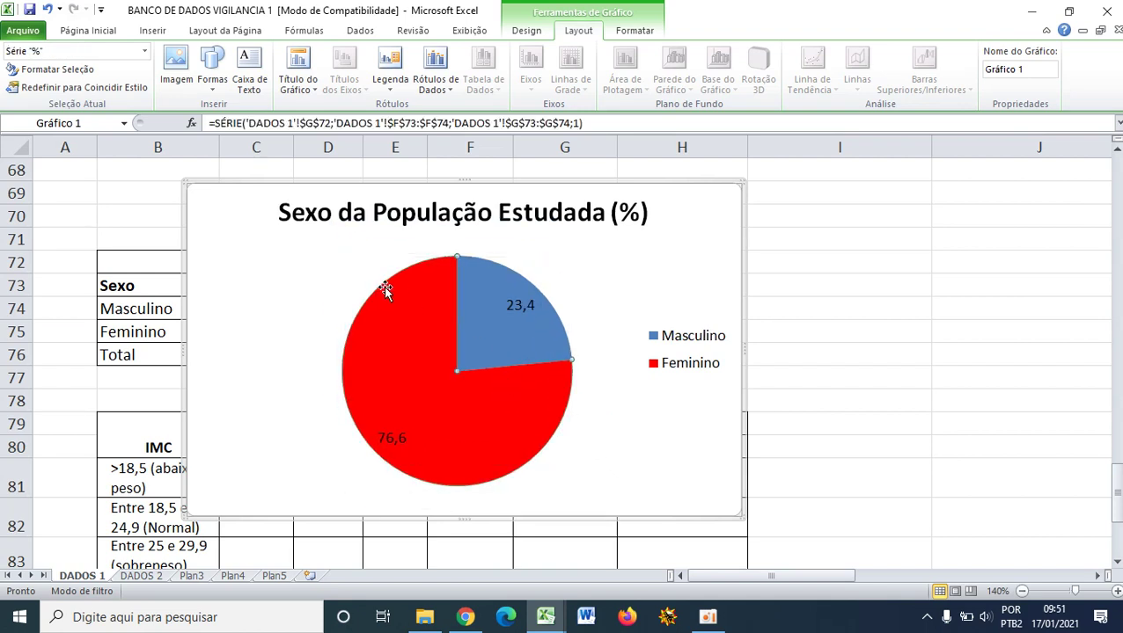
pyautogui.click(394, 303)
pyautogui.click(88, 30)
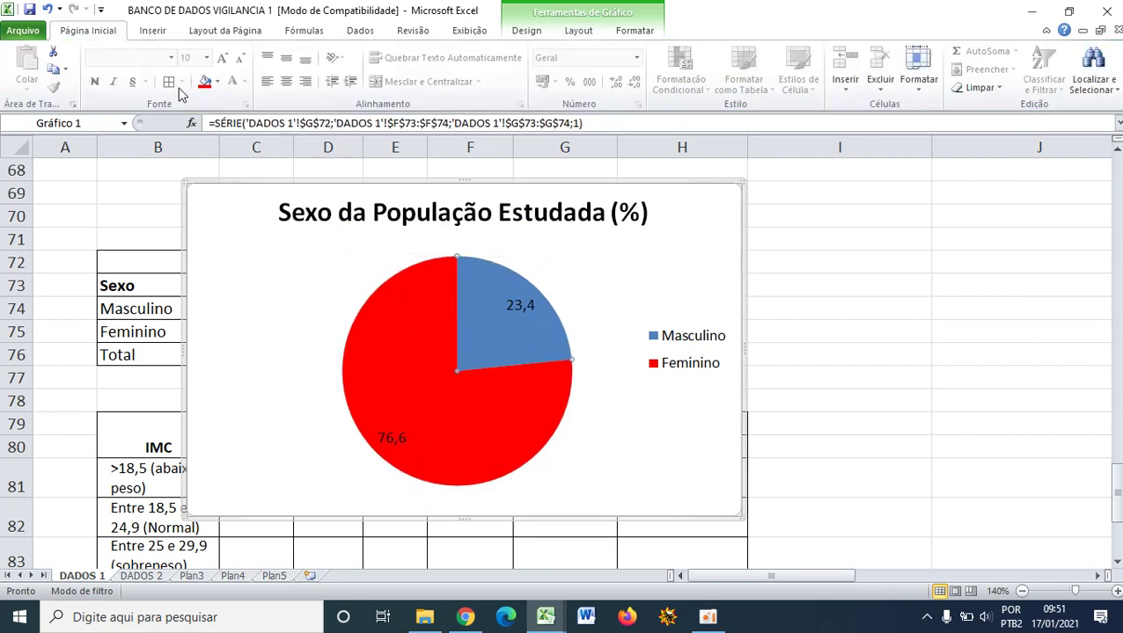
pyautogui.click(218, 82)
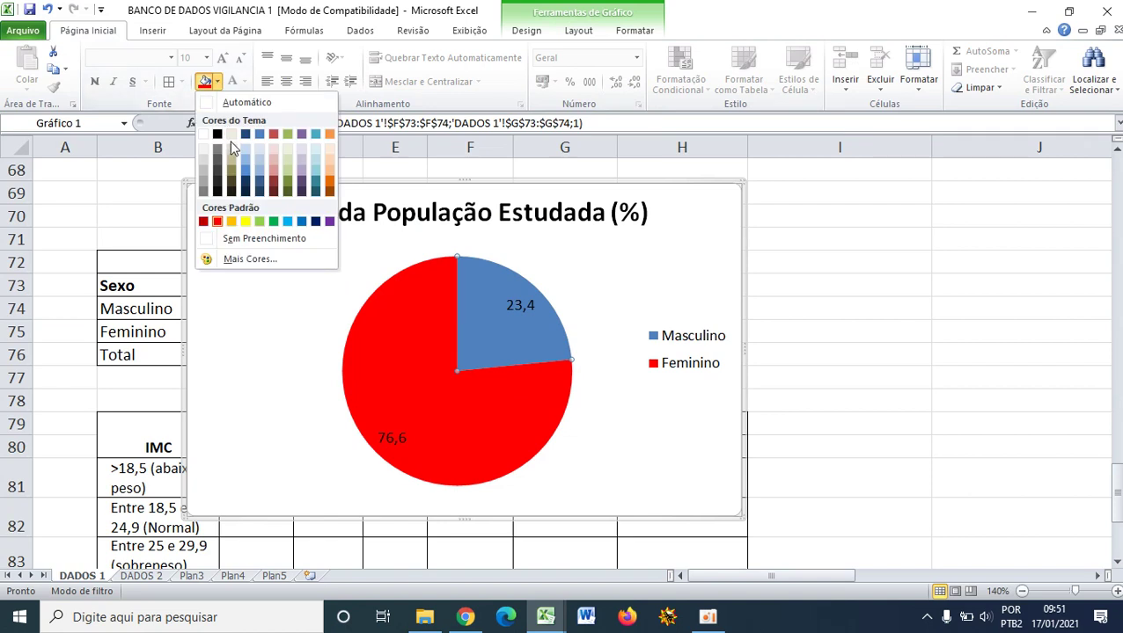
pyautogui.click(246, 220)
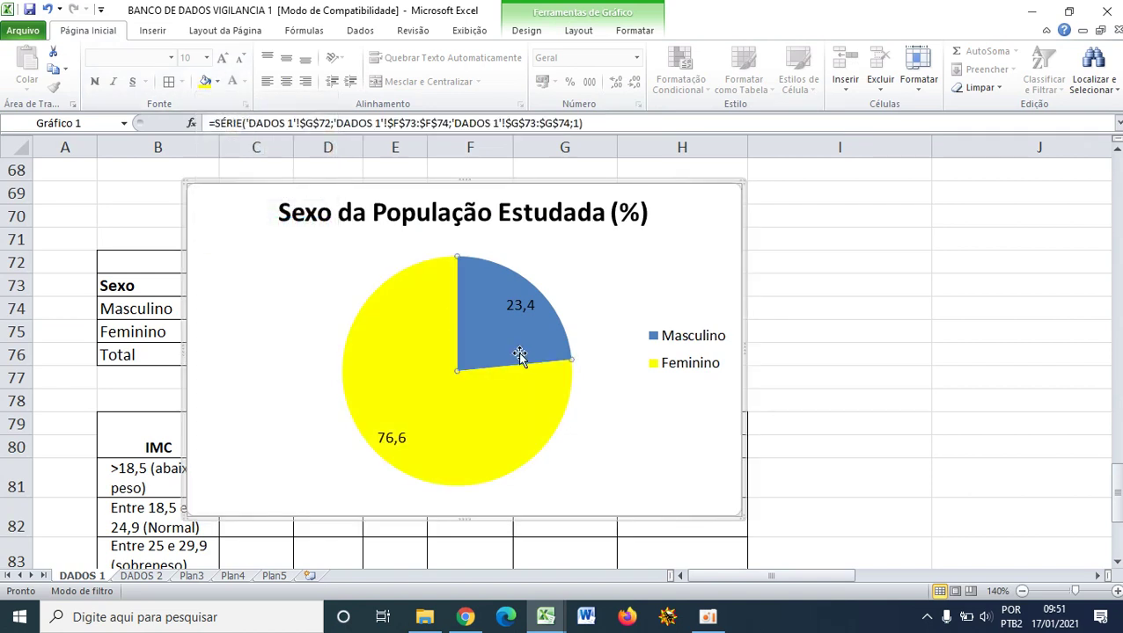
# - Fill the Masculino slice with standard red
pyautogui.click(218, 82)
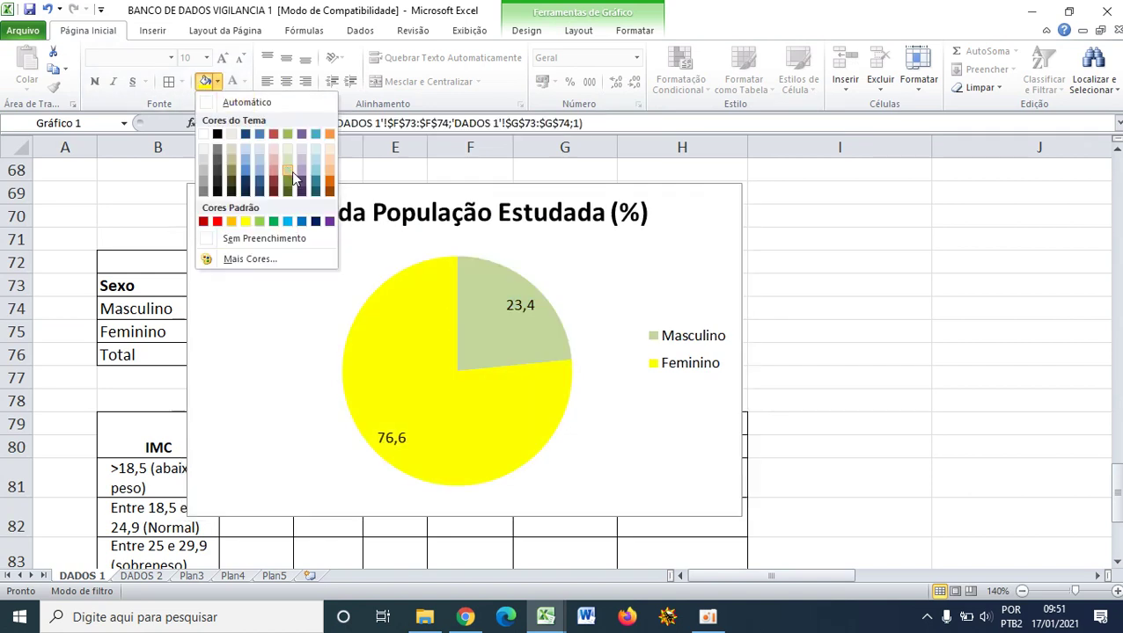
pyautogui.click(218, 222)
pyautogui.moveTo(556, 396); pyautogui.dragTo(539, 406)
# - Give the Feminino slice a solid dark grey border line
pyautogui.click(487, 339)
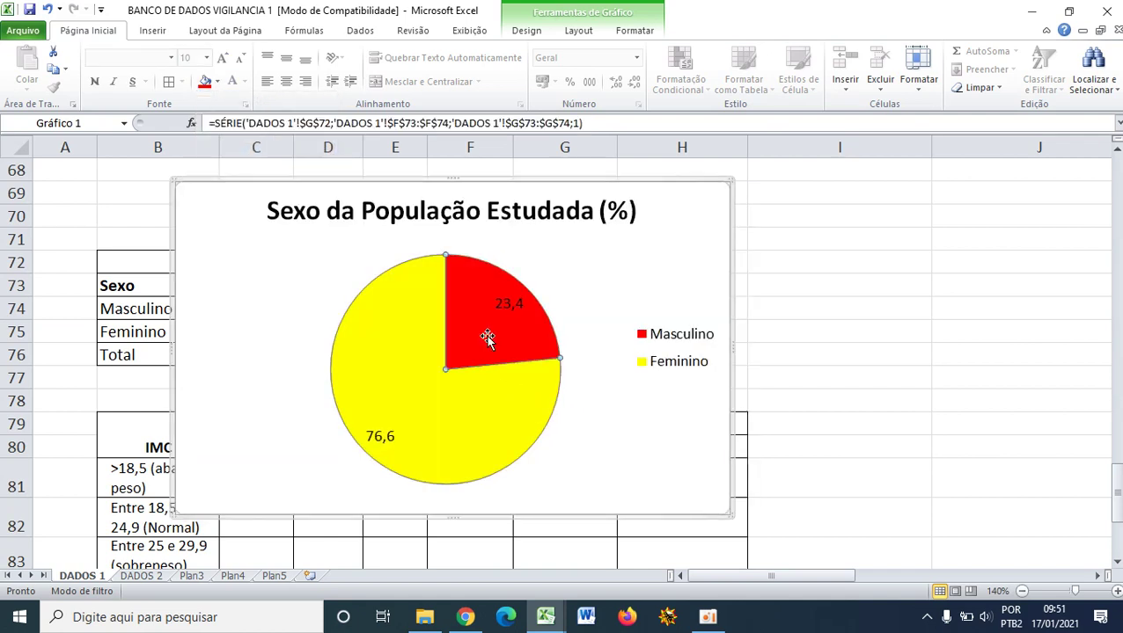
pyautogui.click(485, 401)
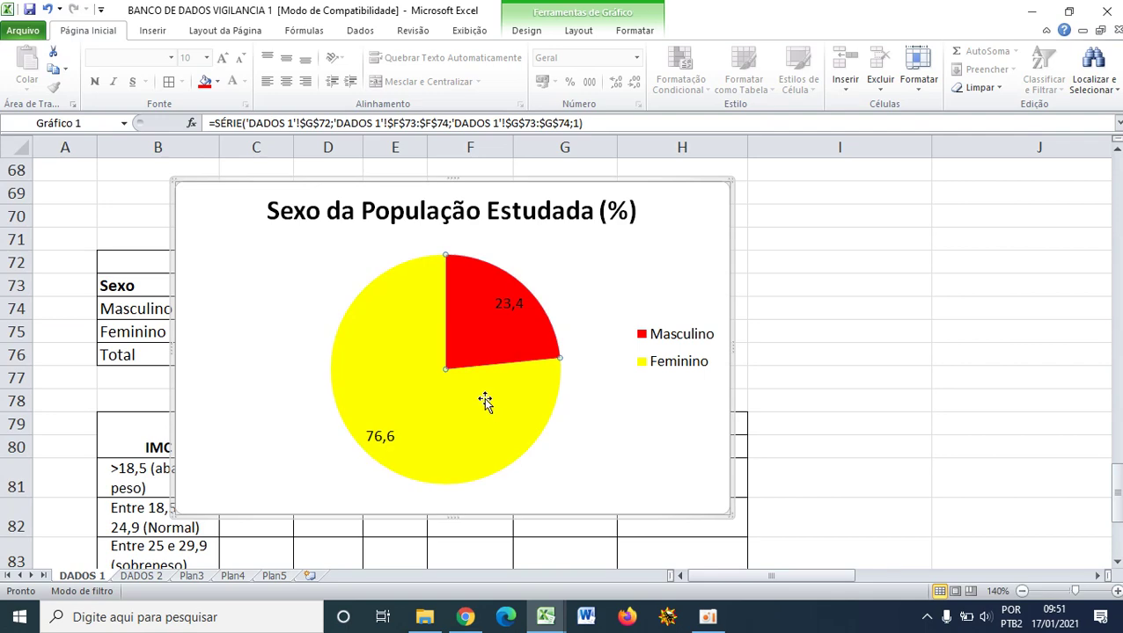
pyautogui.rightClick(485, 402)
pyautogui.click(537, 542)
pyautogui.click(384, 159)
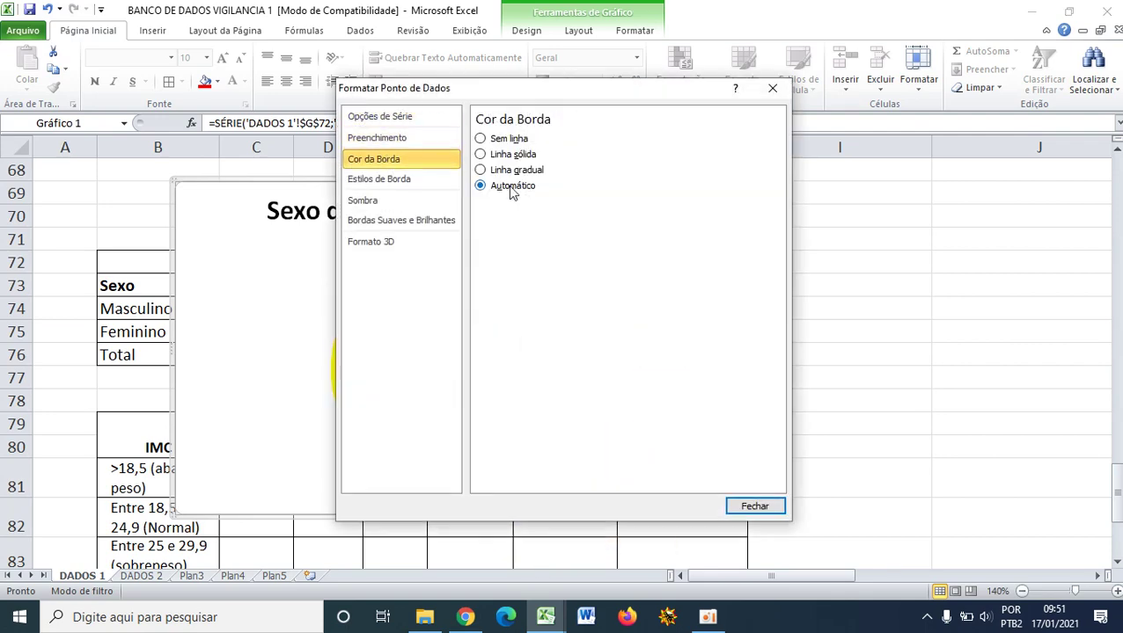
pyautogui.click(509, 155)
pyautogui.click(533, 205)
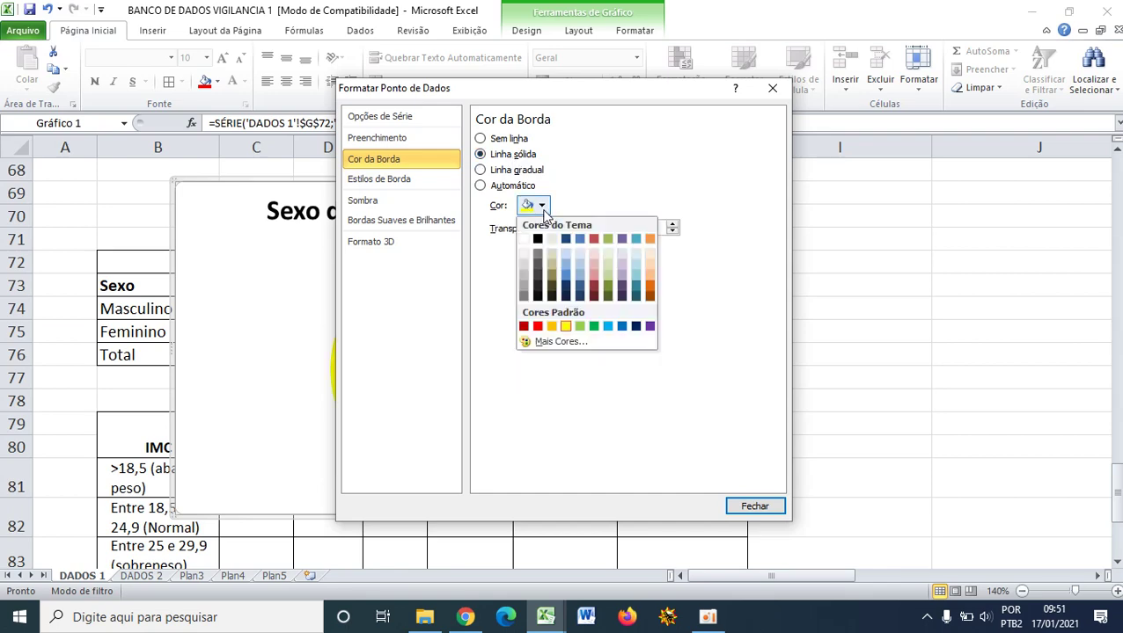
pyautogui.click(537, 277)
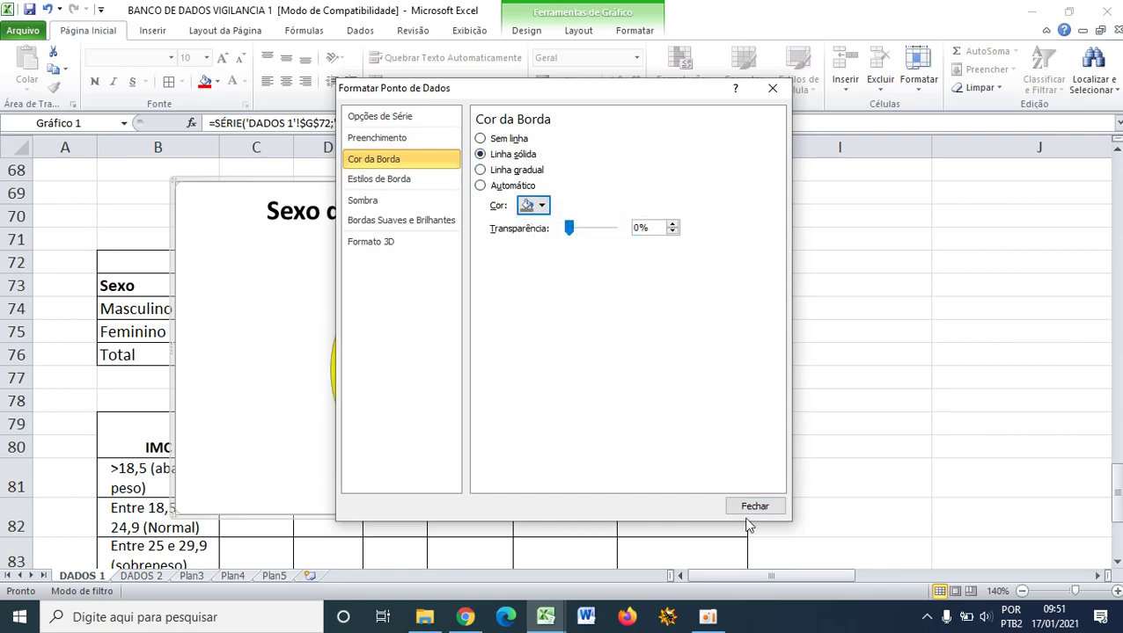
pyautogui.click(752, 507)
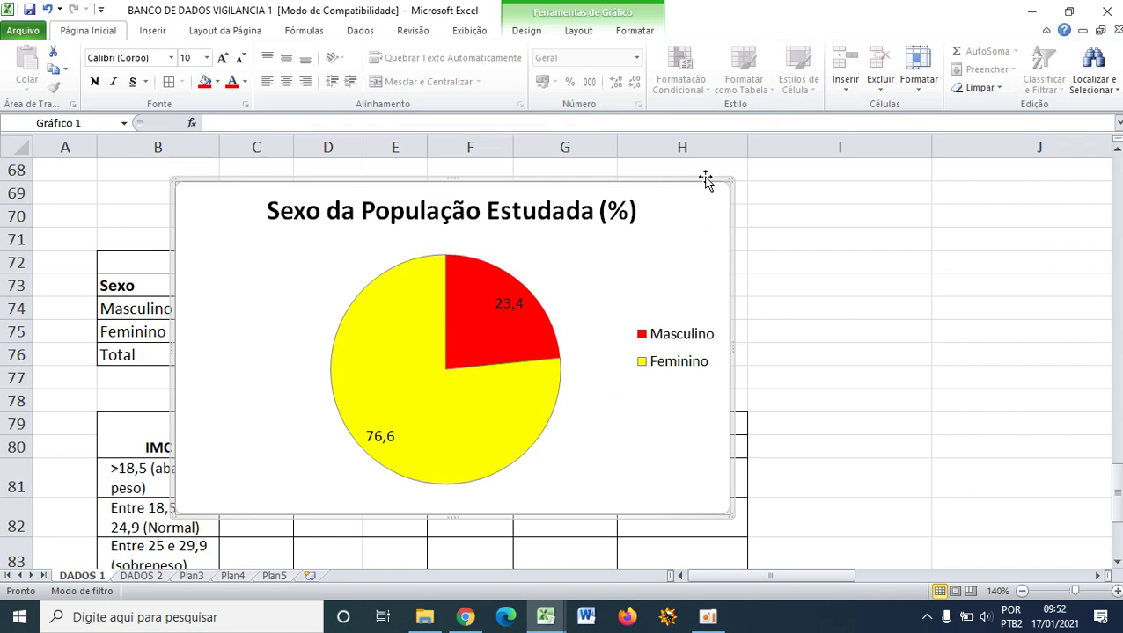
# - Move the chart clear of the Sexo table, placing it over columns G to J beside the chart's source data
pyautogui.moveTo(706, 181); pyautogui.dragTo(1100, 189)
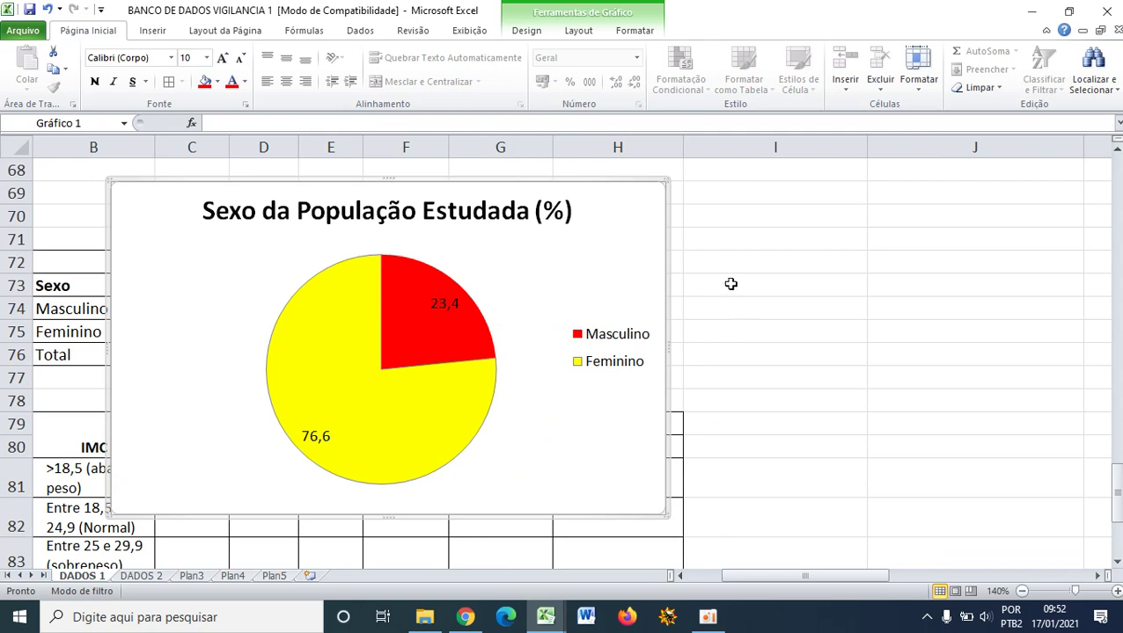
pyautogui.moveTo(601, 175); pyautogui.dragTo(963, 195)
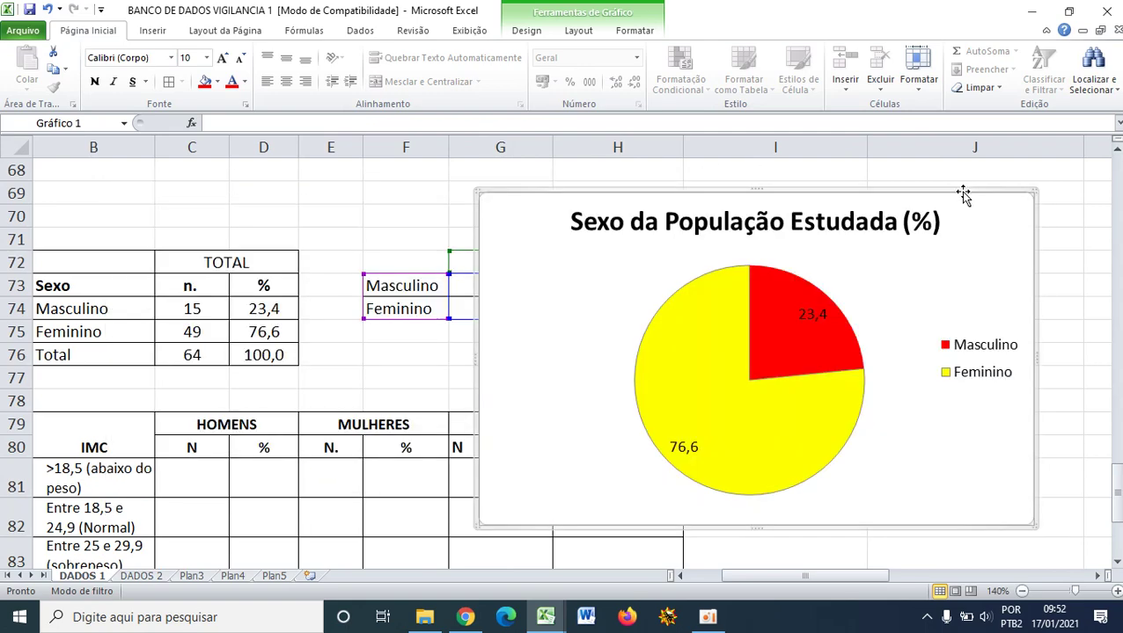
pyautogui.moveTo(807, 190); pyautogui.dragTo(846, 170)
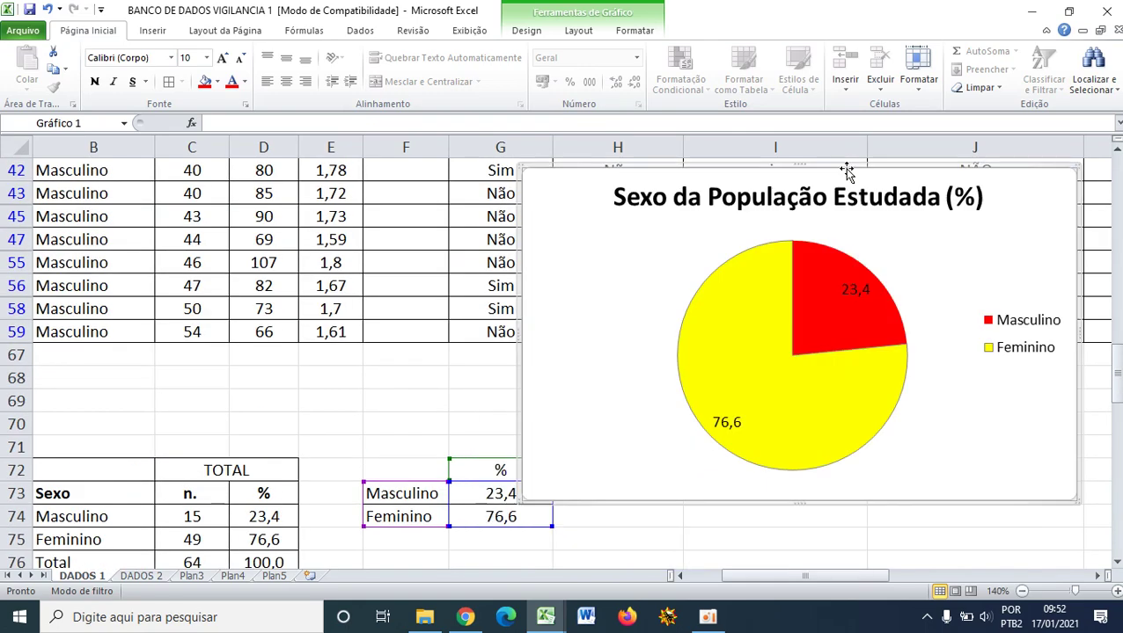
pyautogui.moveTo(774, 167); pyautogui.dragTo(777, 266)
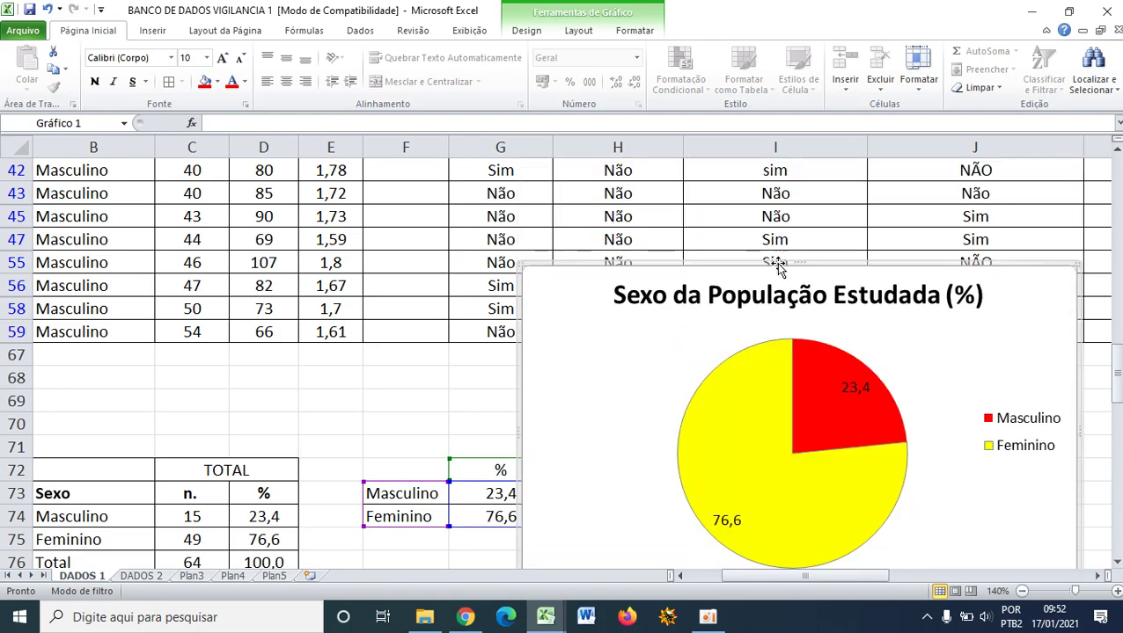
pyautogui.scroll(-2, 778, 266)
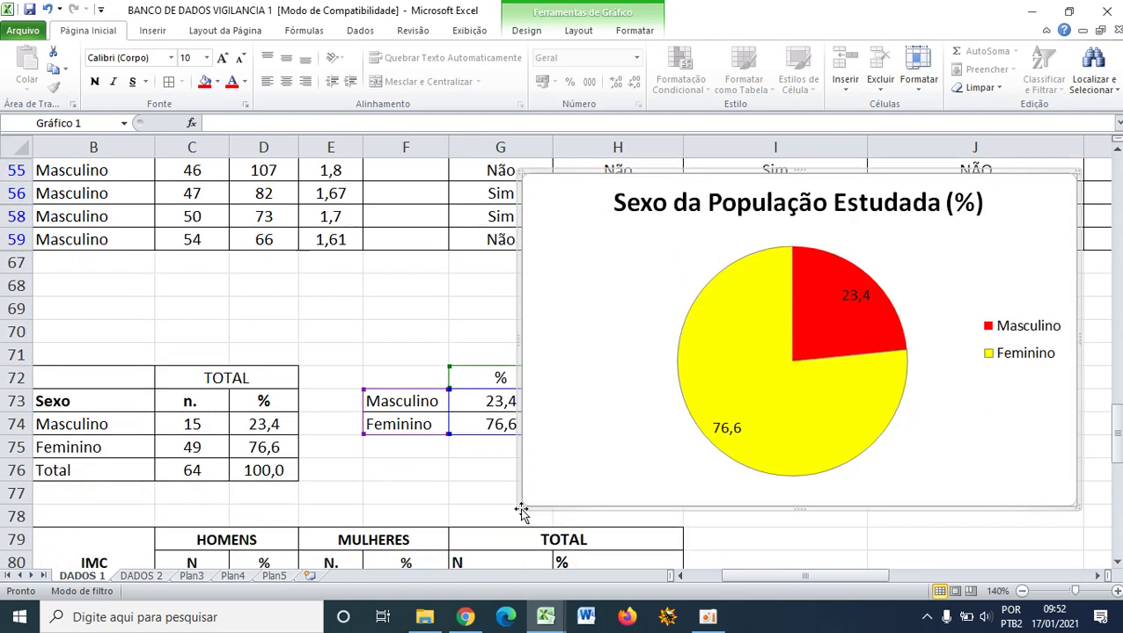
pyautogui.moveTo(521, 509); pyautogui.dragTo(528, 499)
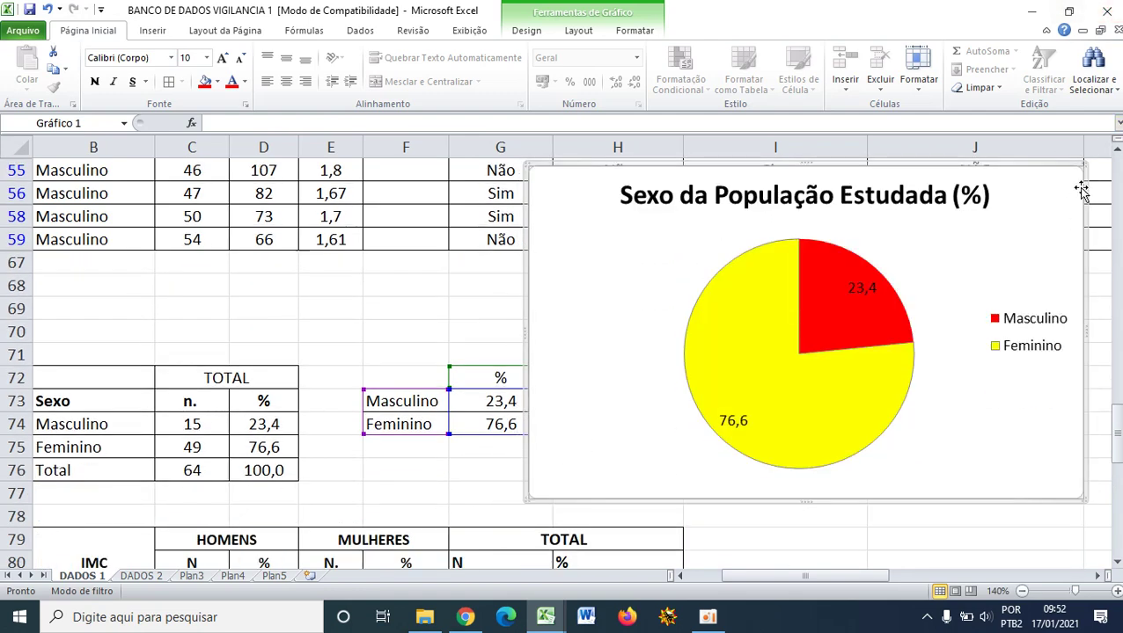
# - Make the chart smaller and reduce its title's font size so the title fits on one line
pyautogui.moveTo(1085, 165); pyautogui.dragTo(1000, 205)
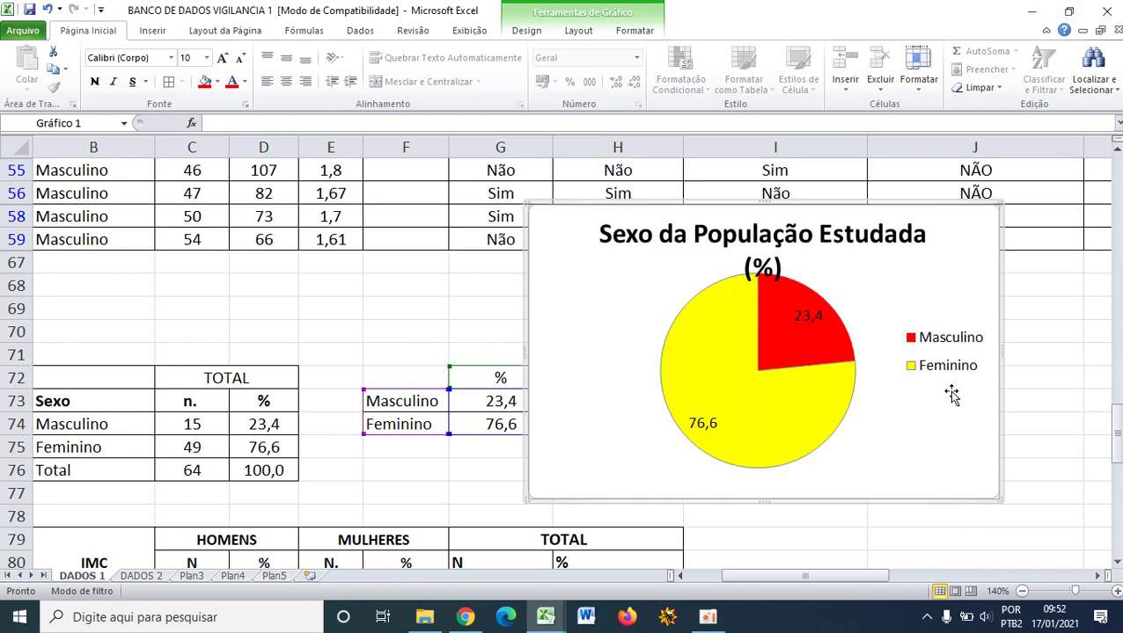
pyautogui.click(771, 265)
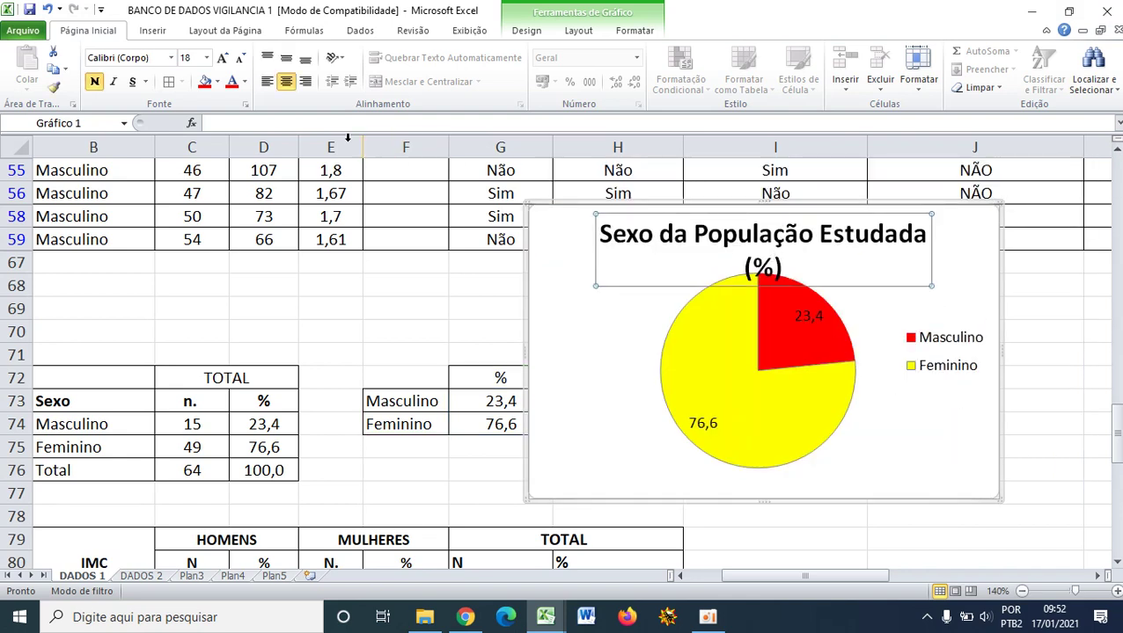
pyautogui.click(206, 57)
pyautogui.click(190, 119)
pyautogui.click(954, 419)
# - Look over the empty IMC table for men, women and total, and return to the Masculino records
pyautogui.scroll(-3, 837, 471)
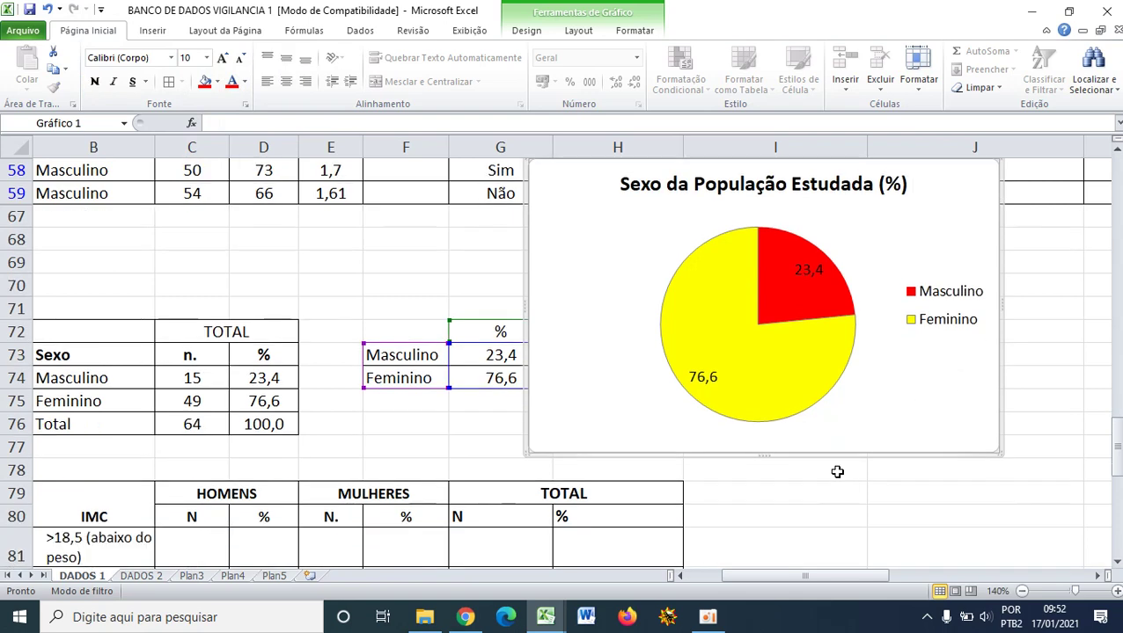
pyautogui.scroll(-2, 765, 454)
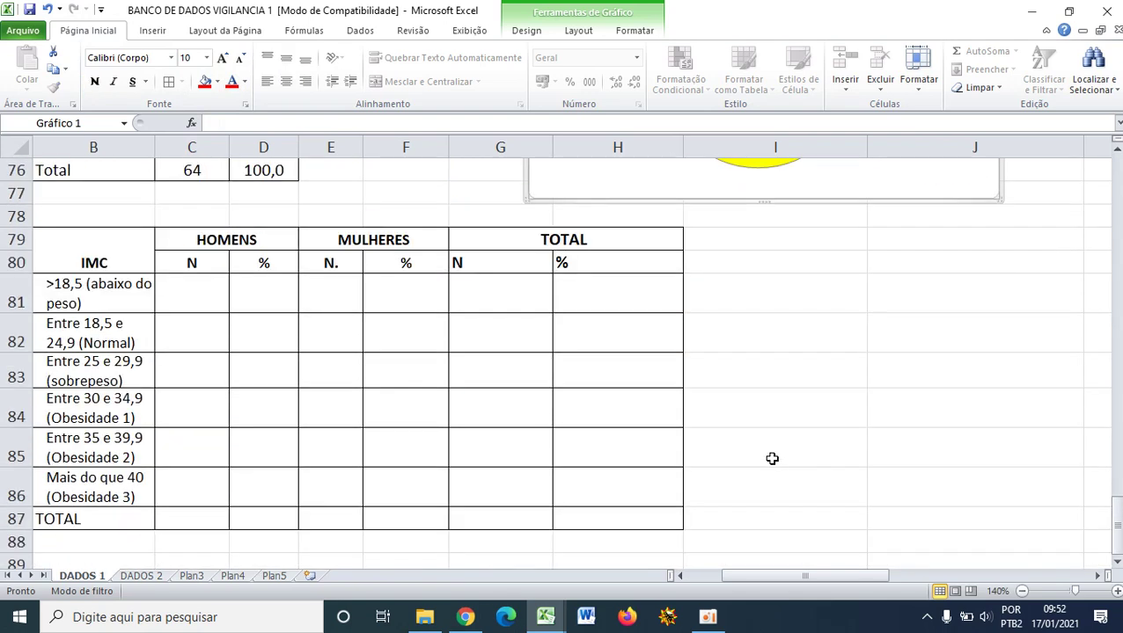
pyautogui.click(342, 325)
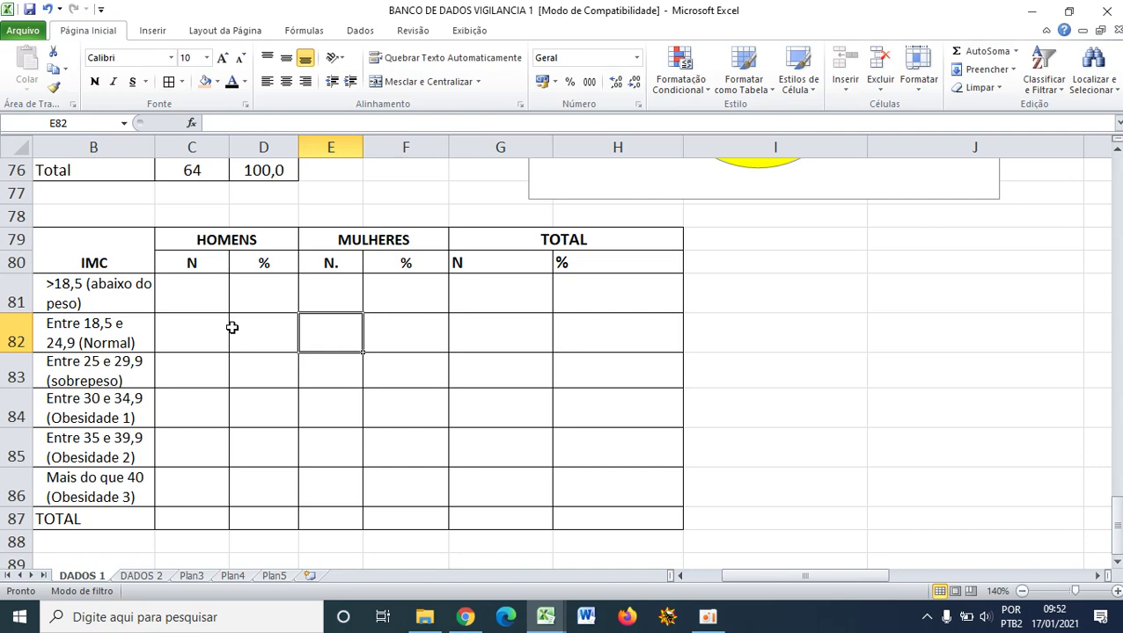
pyautogui.scroll(7, 264, 328)
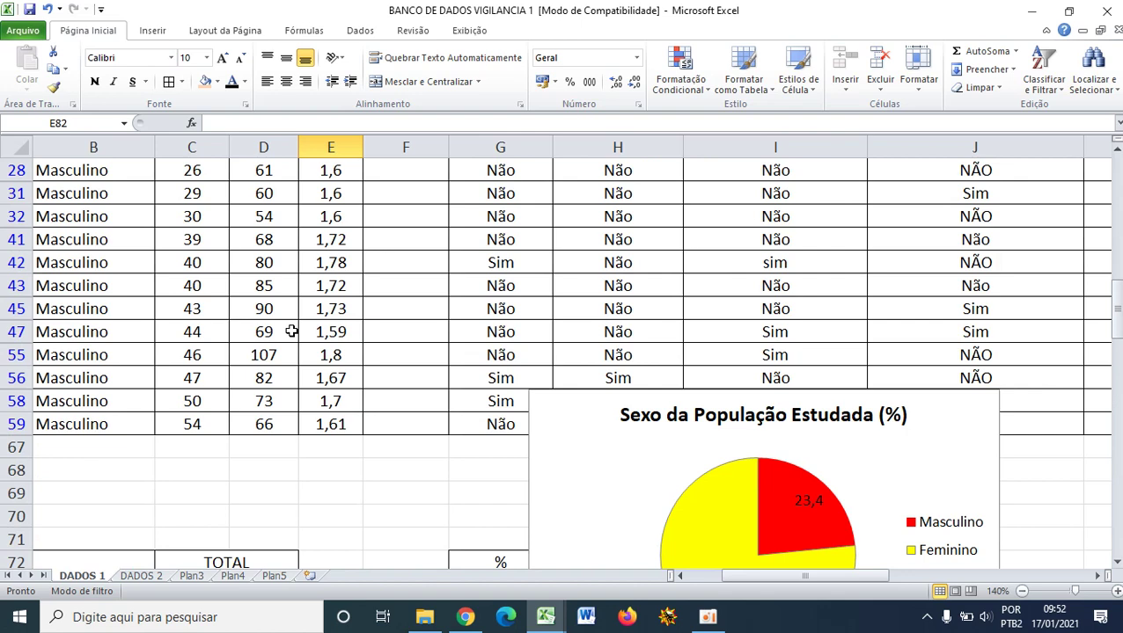
# - Reset the Sexo column's filter so that all Feminino and Masculino records are shown
pyautogui.scroll(2, 652, 484)
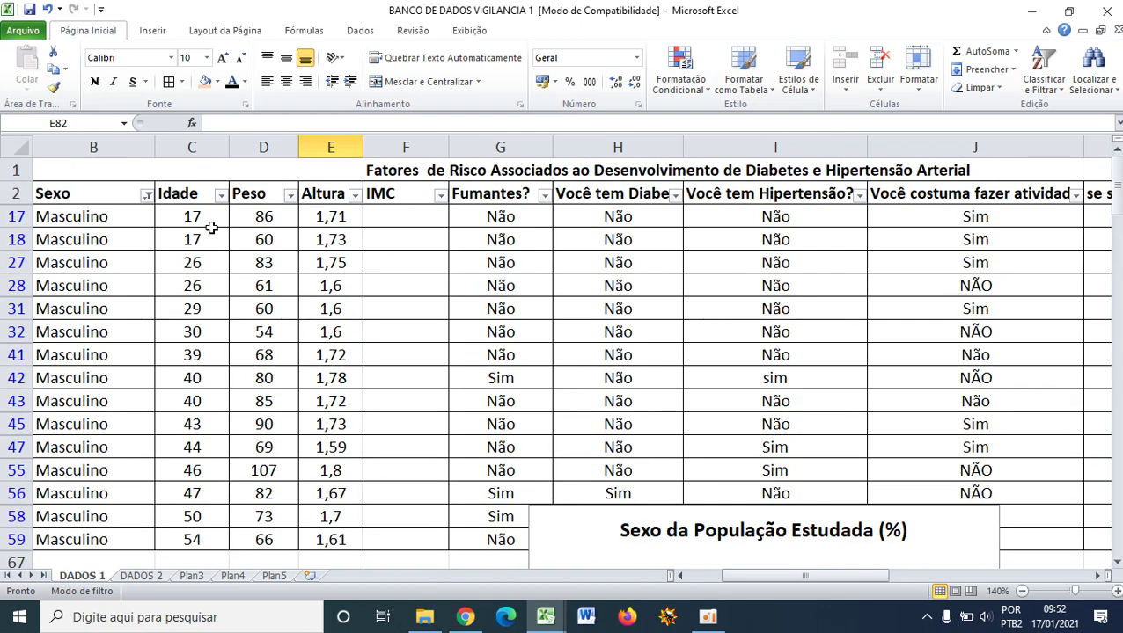
pyautogui.click(146, 195)
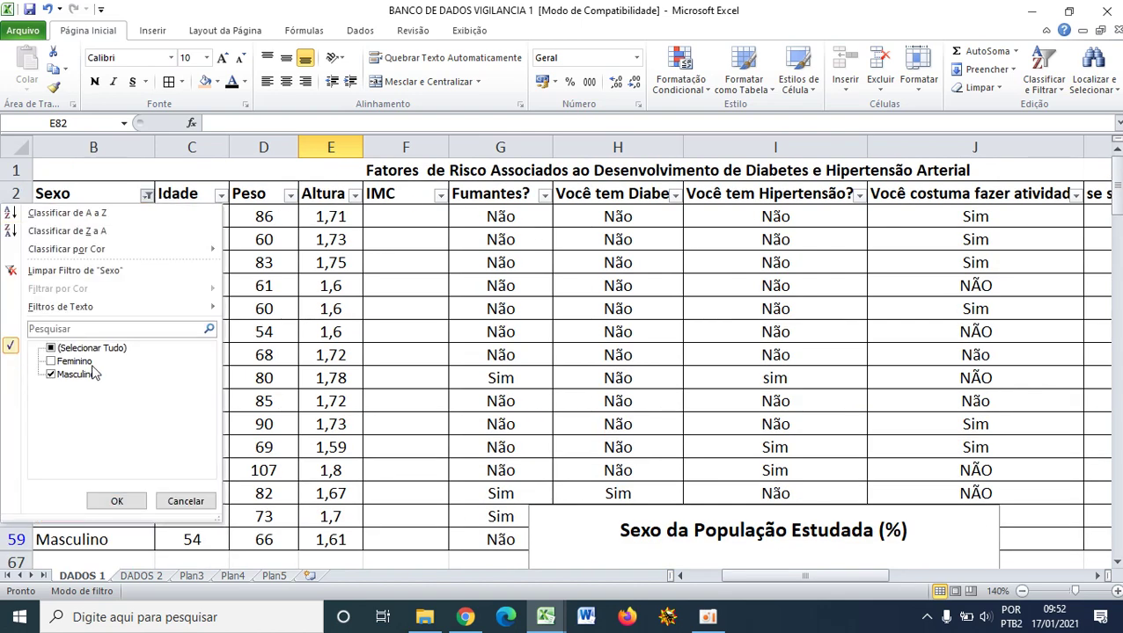
pyautogui.click(91, 348)
pyautogui.click(115, 499)
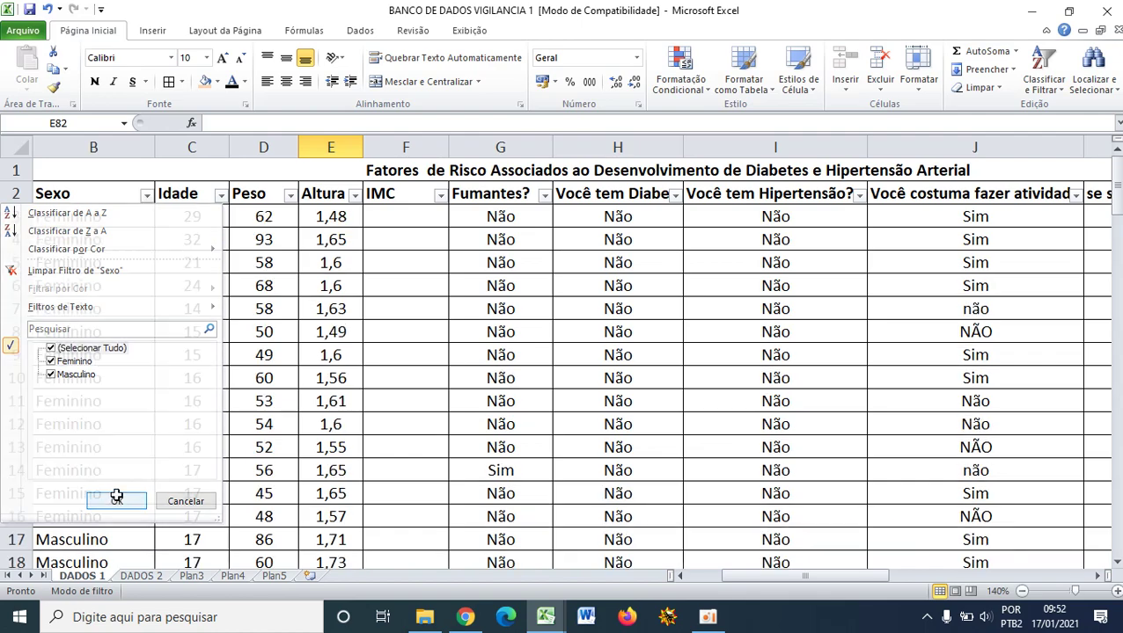
# - Move the pie chart away from the summary tables, placing it over columns K and L
pyautogui.scroll(-14, 193, 290)
pyautogui.scroll(-6, 184, 268)
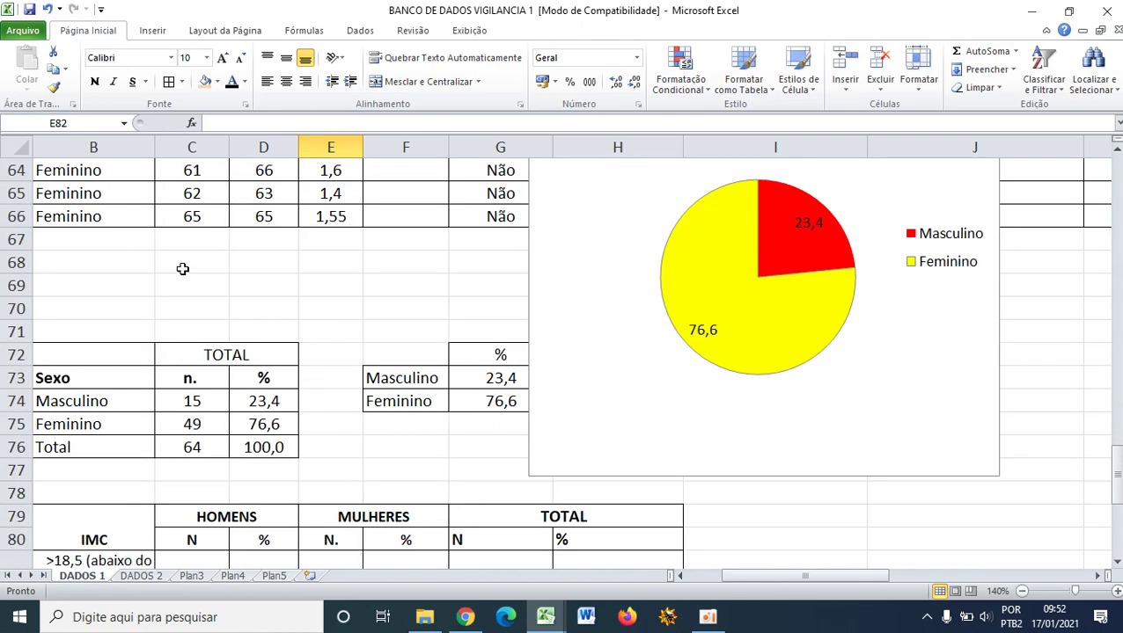
pyautogui.scroll(11, 180, 264)
pyautogui.scroll(-5, 181, 260)
pyautogui.scroll(-9, 667, 453)
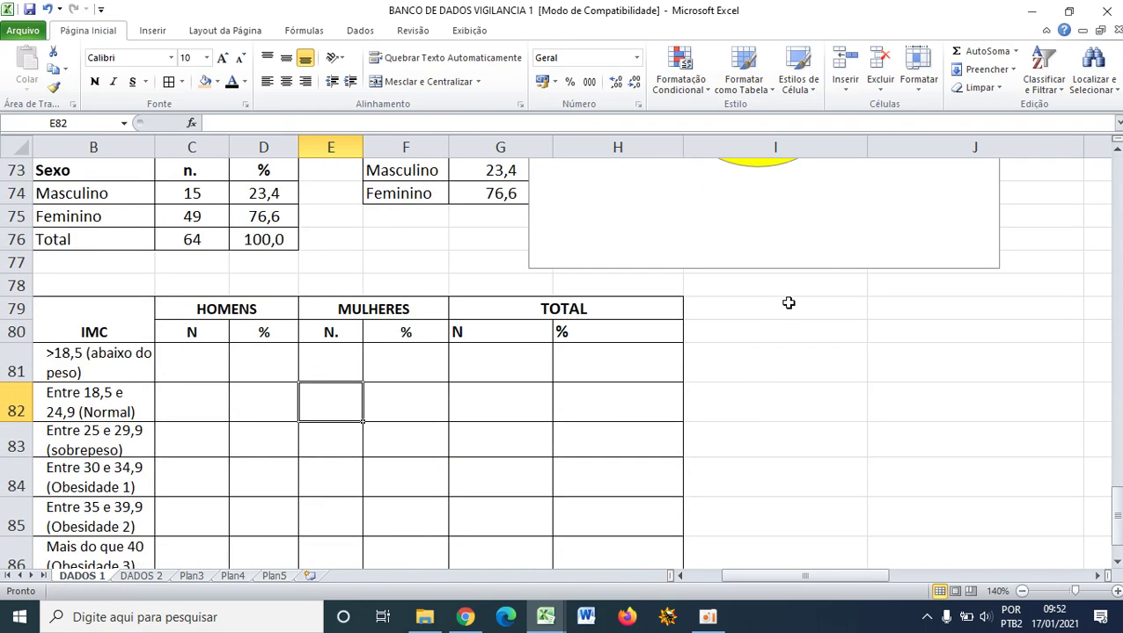
pyautogui.moveTo(922, 265); pyautogui.dragTo(940, 400)
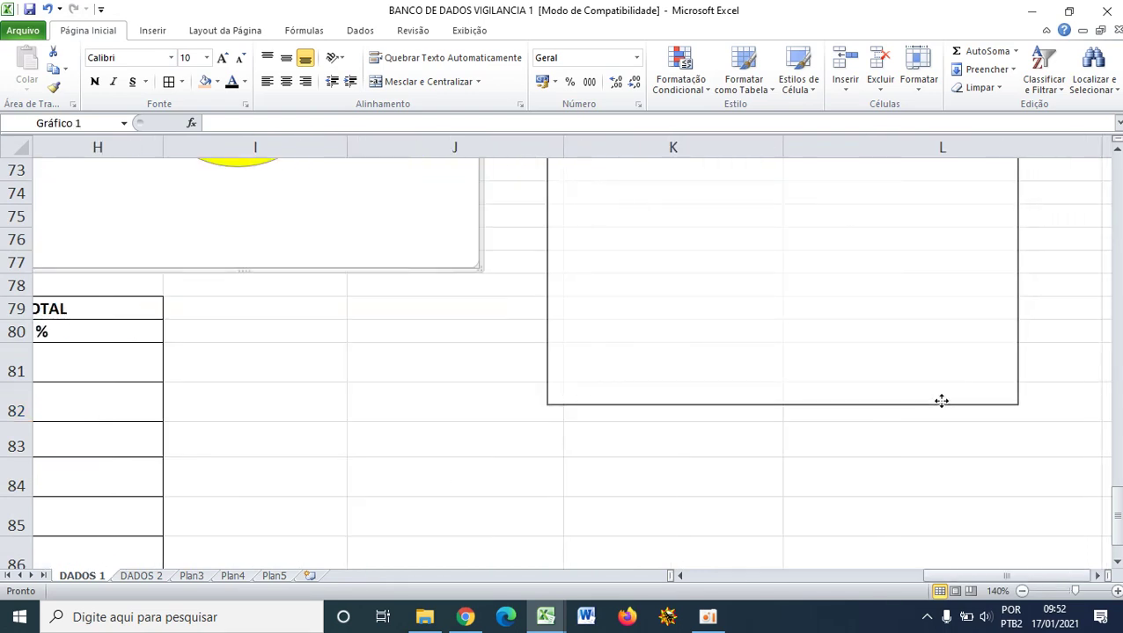
# - Enter the formula =D3/E3*E3 in the first record's IMC cell, F3
pyautogui.scroll(12, 704, 383)
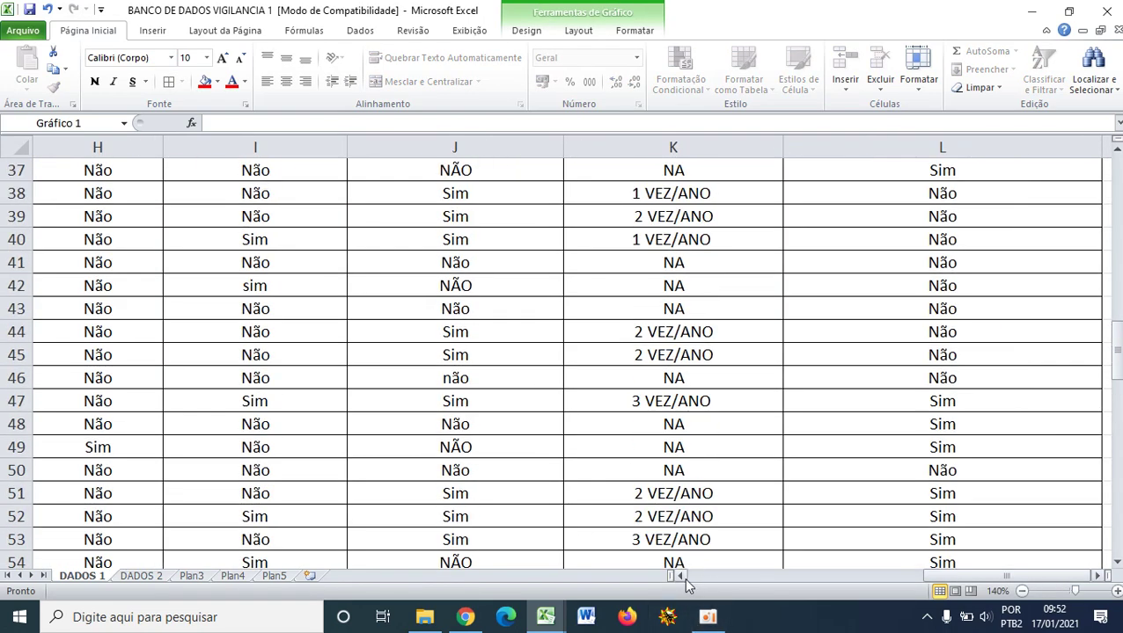
pyautogui.click(693, 576)
pyautogui.scroll(12, 366, 252)
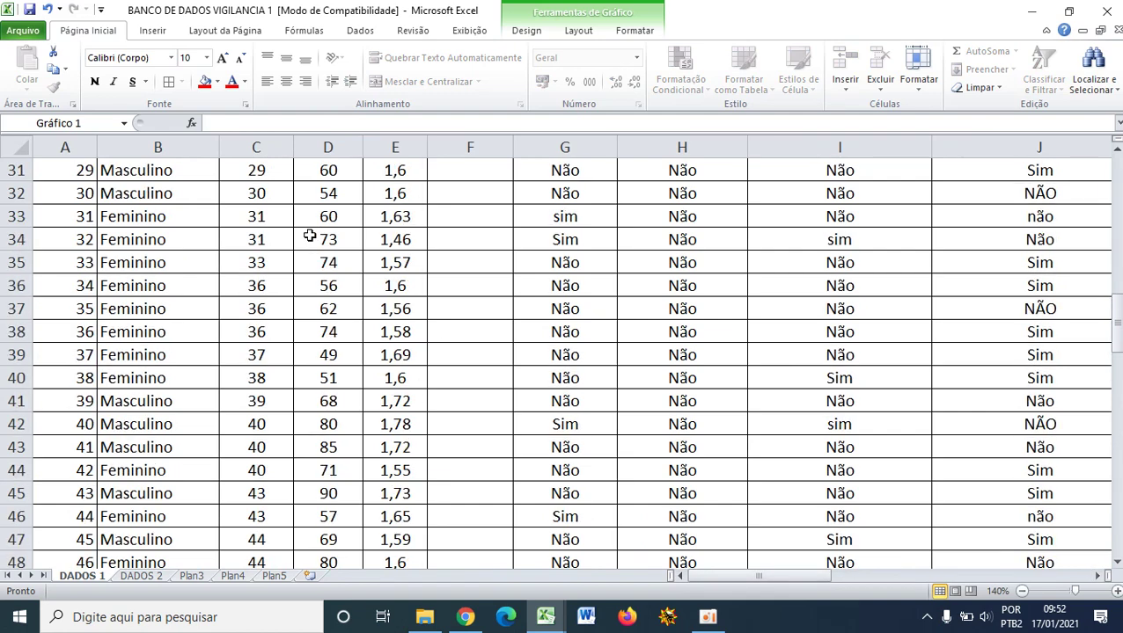
pyautogui.click(472, 216)
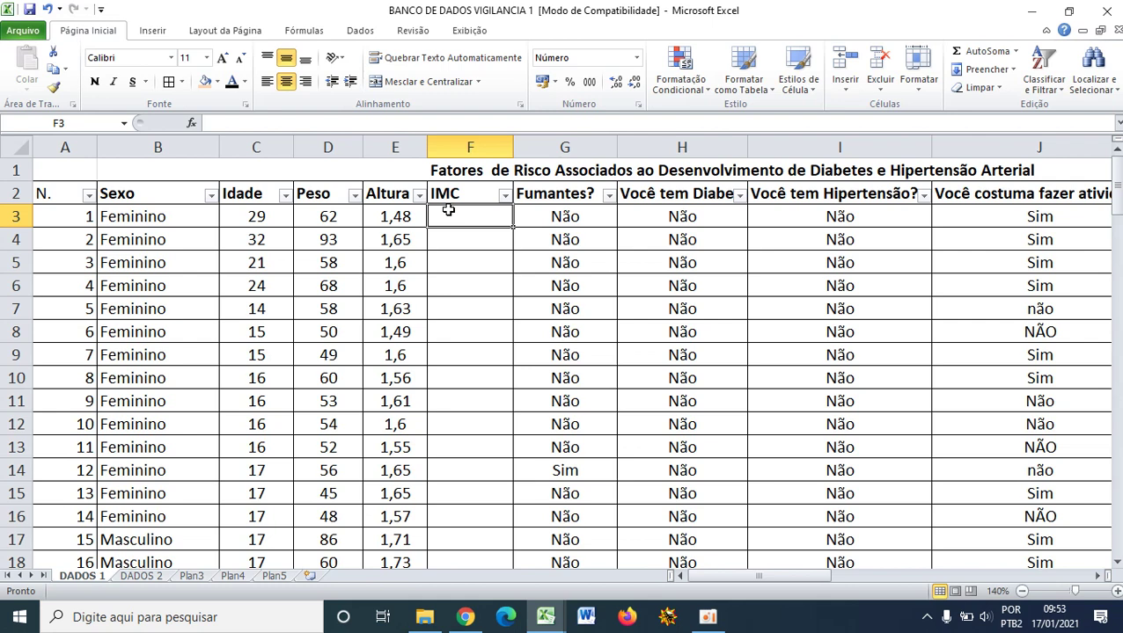
pyautogui.click(389, 126)
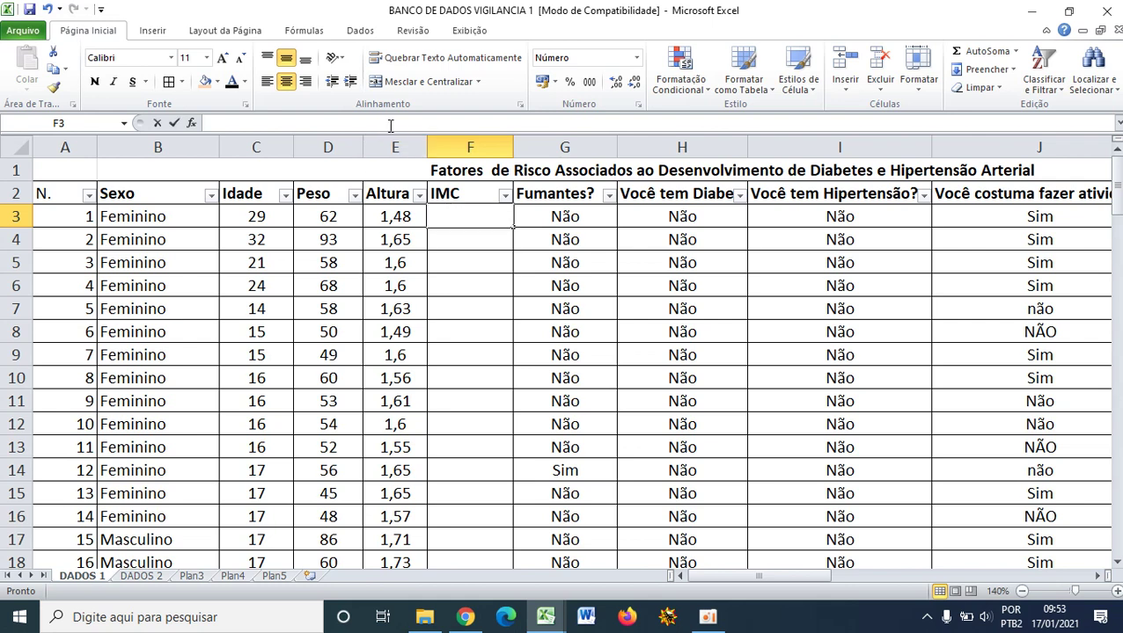
pyautogui.write('=')
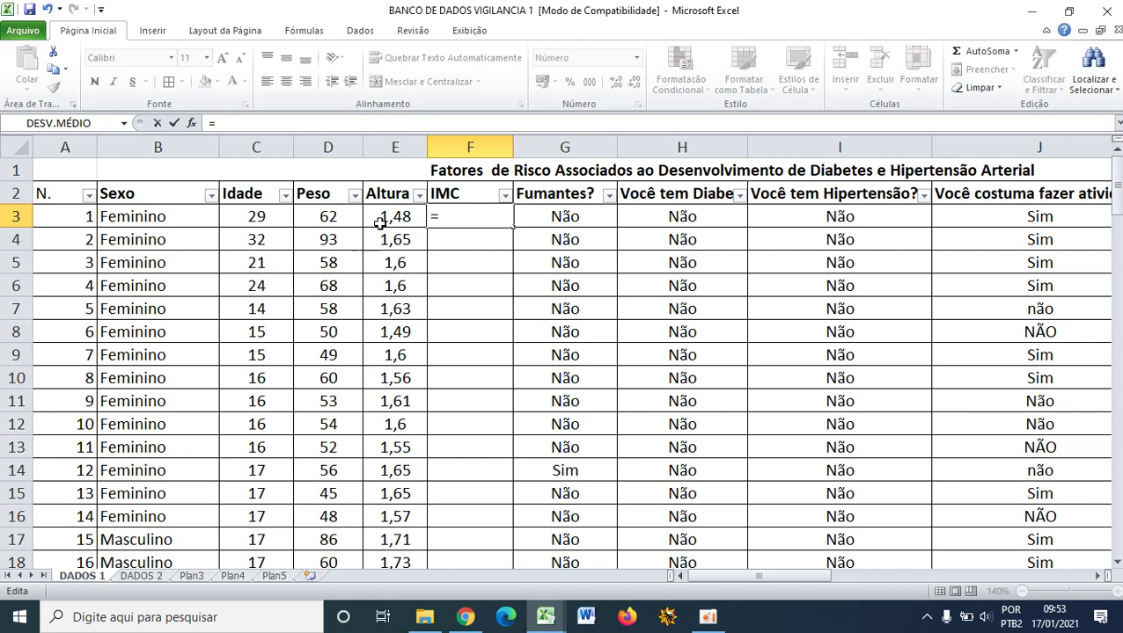
pyautogui.click(328, 217)
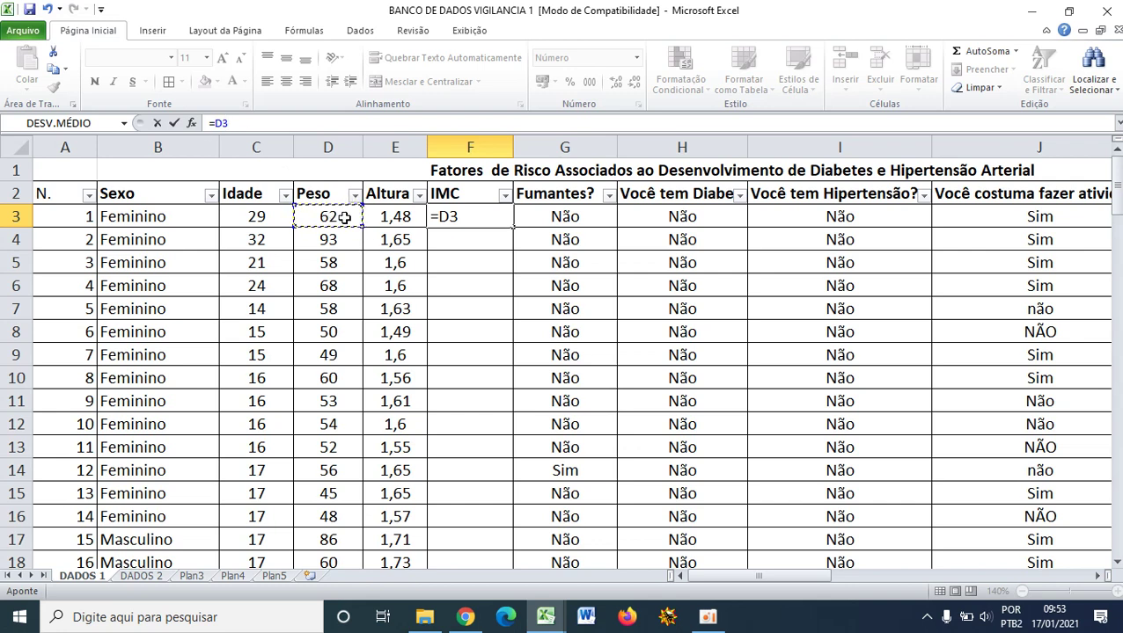
pyautogui.write('/')
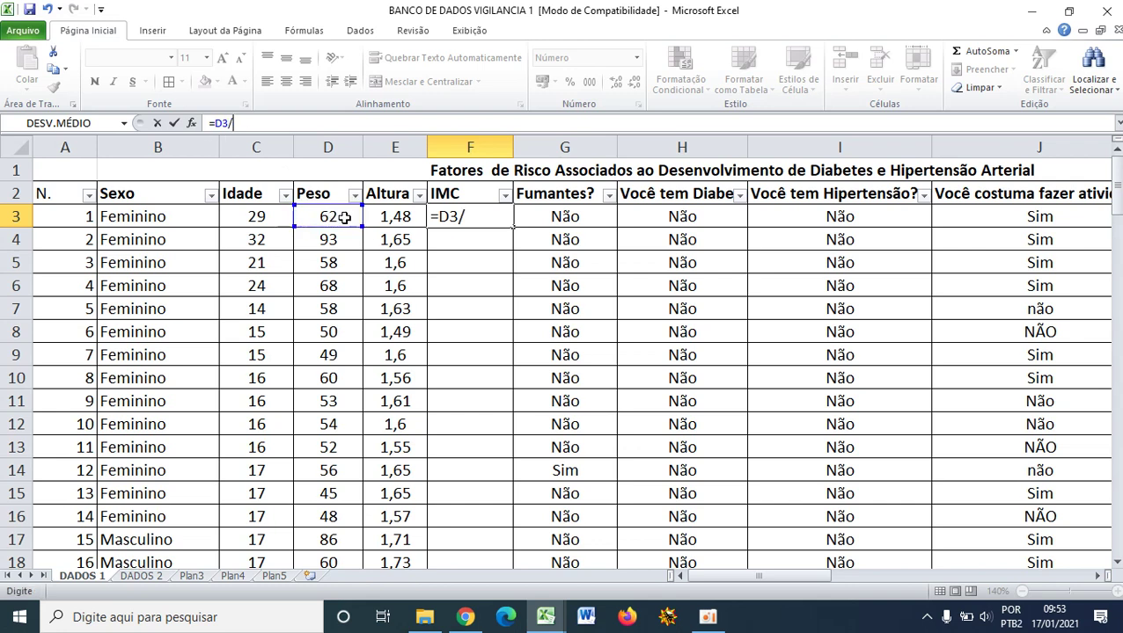
pyautogui.click(402, 220)
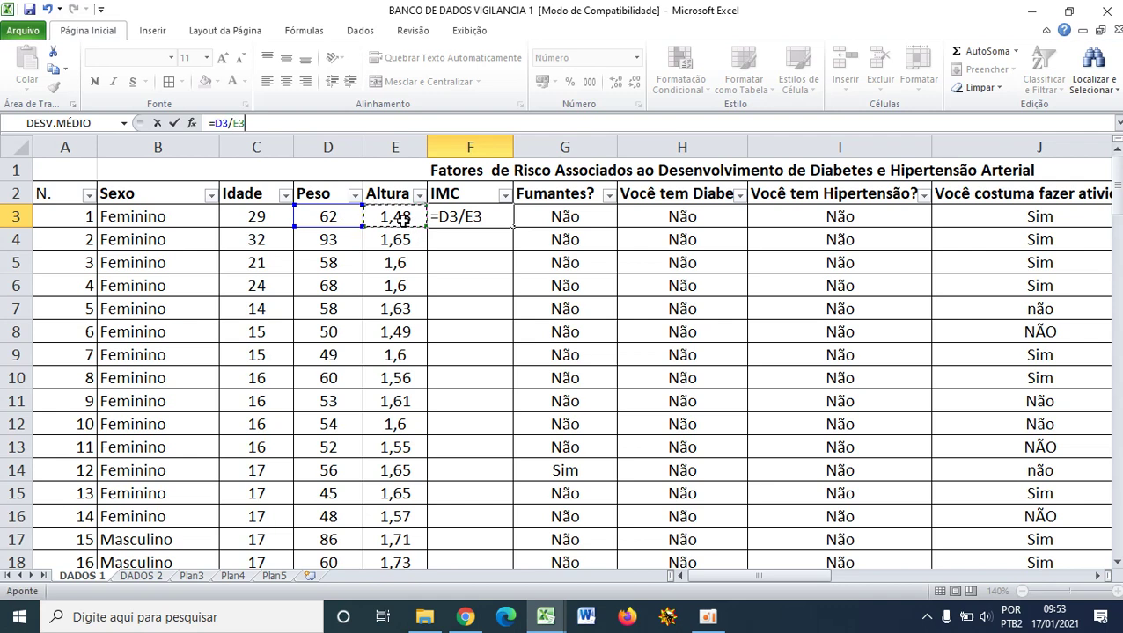
pyautogui.write('*')
pyautogui.click(402, 220)
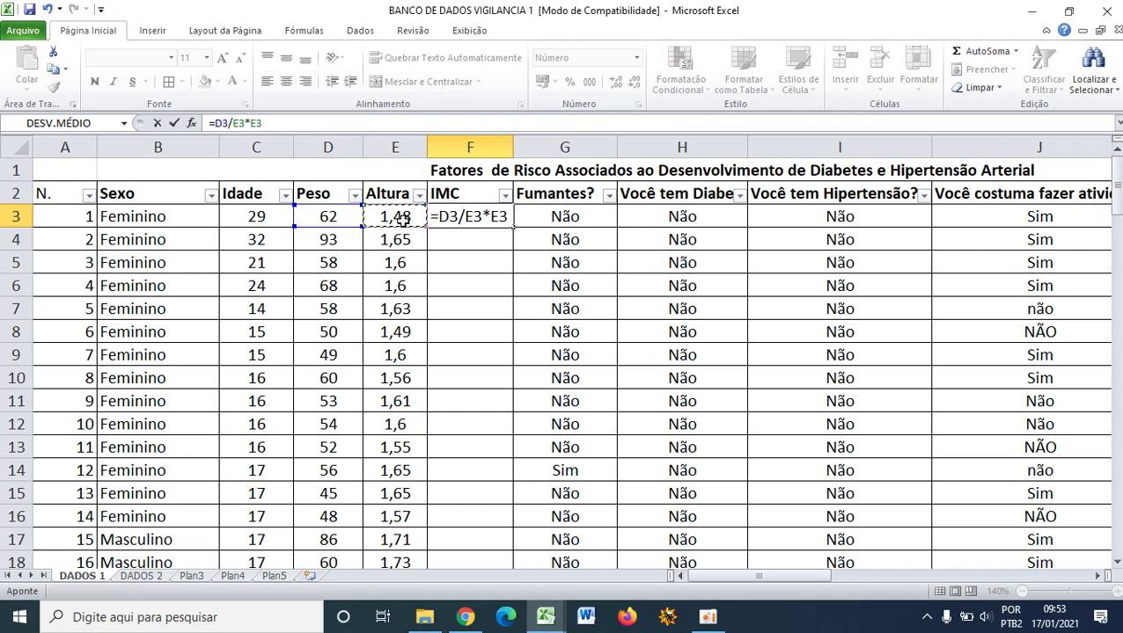
pyautogui.press('Return')
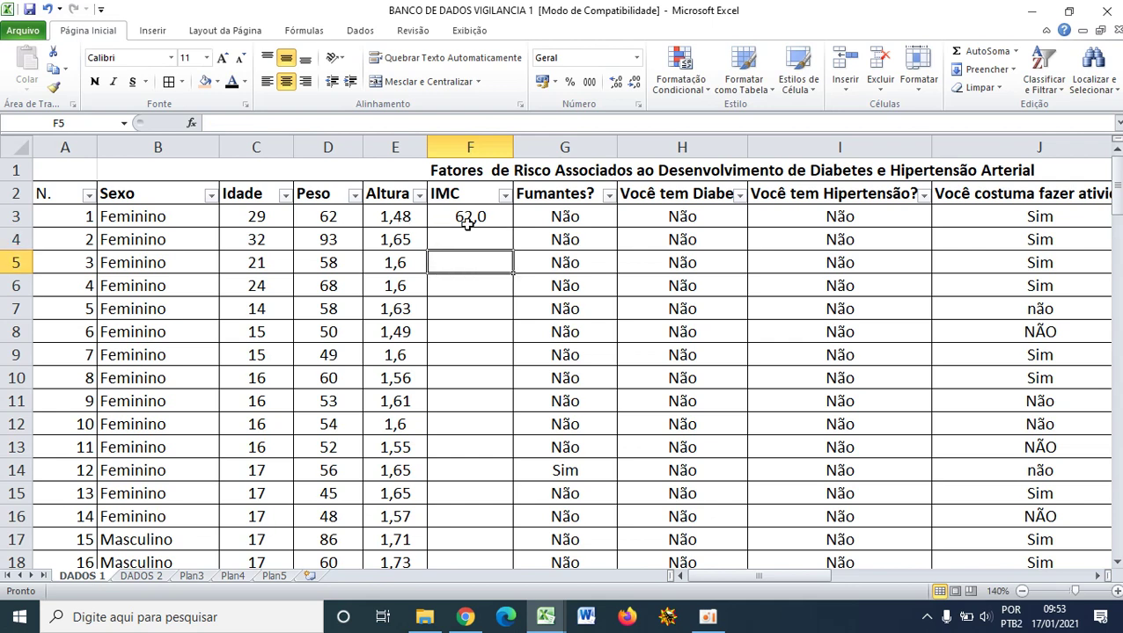
# - Add parentheses around the squared height in F3 so the IMC formula reads =D3/(E3*E3)
pyautogui.click(483, 220)
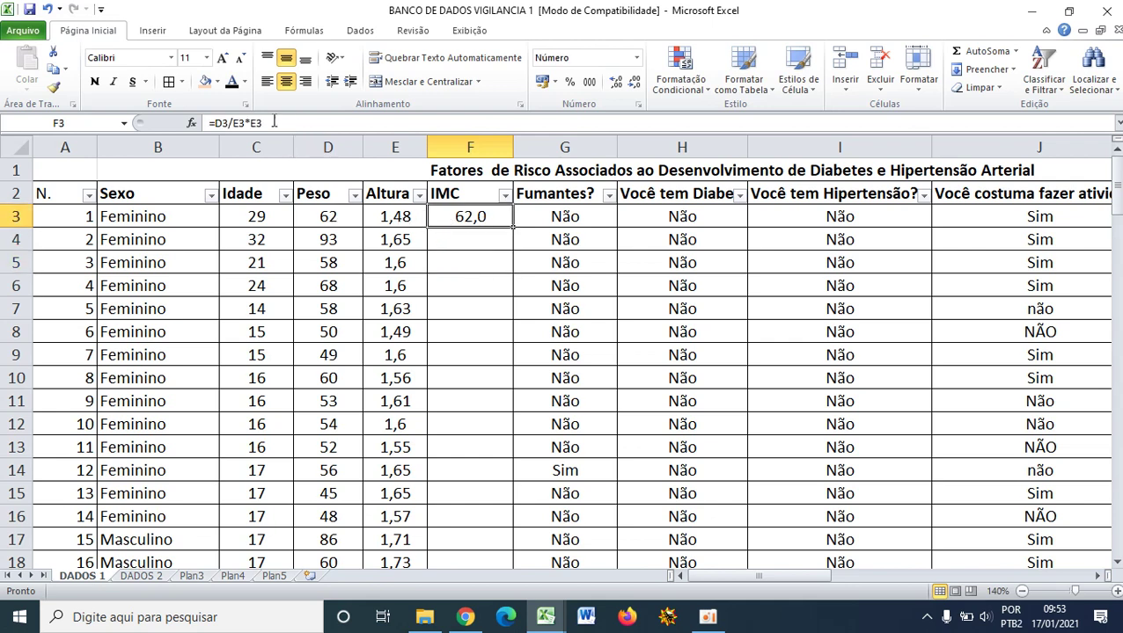
pyautogui.click(238, 126)
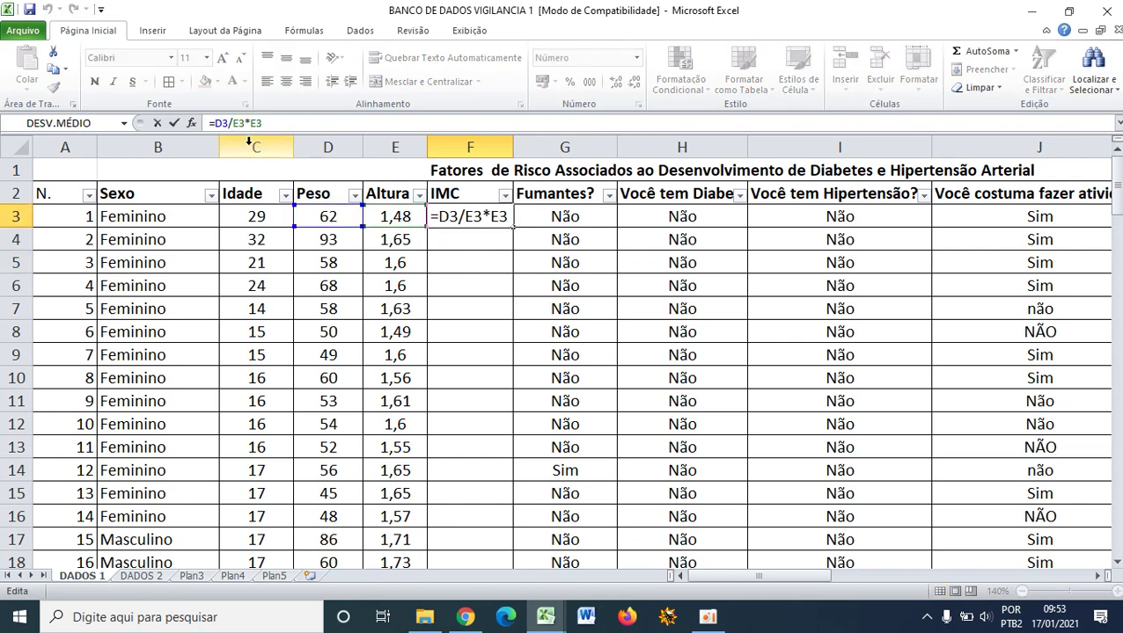
pyautogui.write('(')
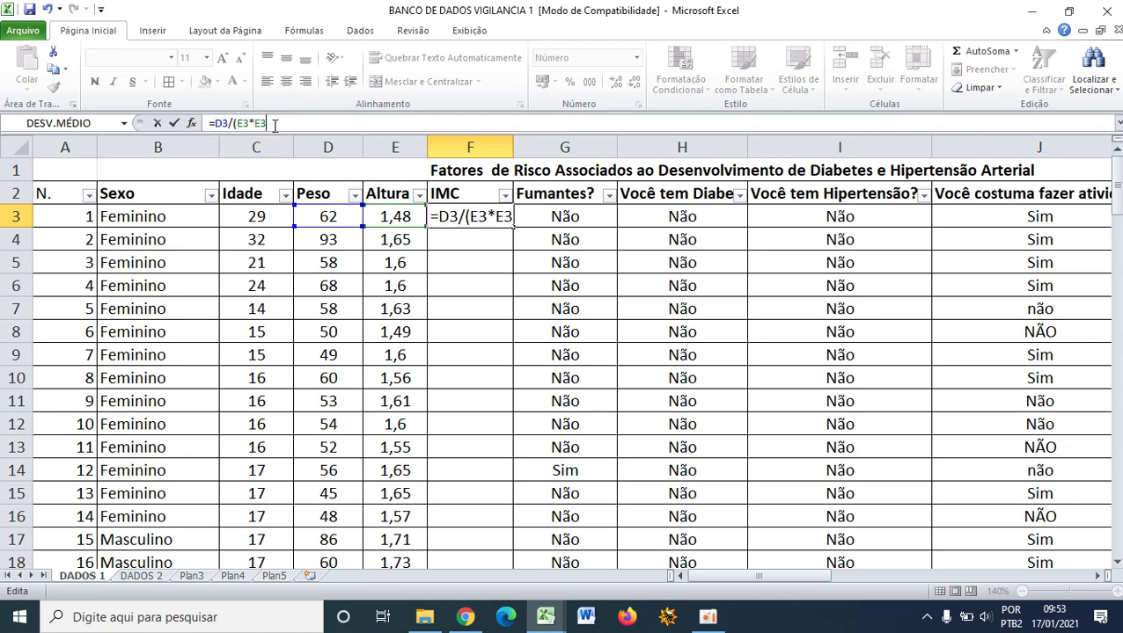
pyautogui.write(')')
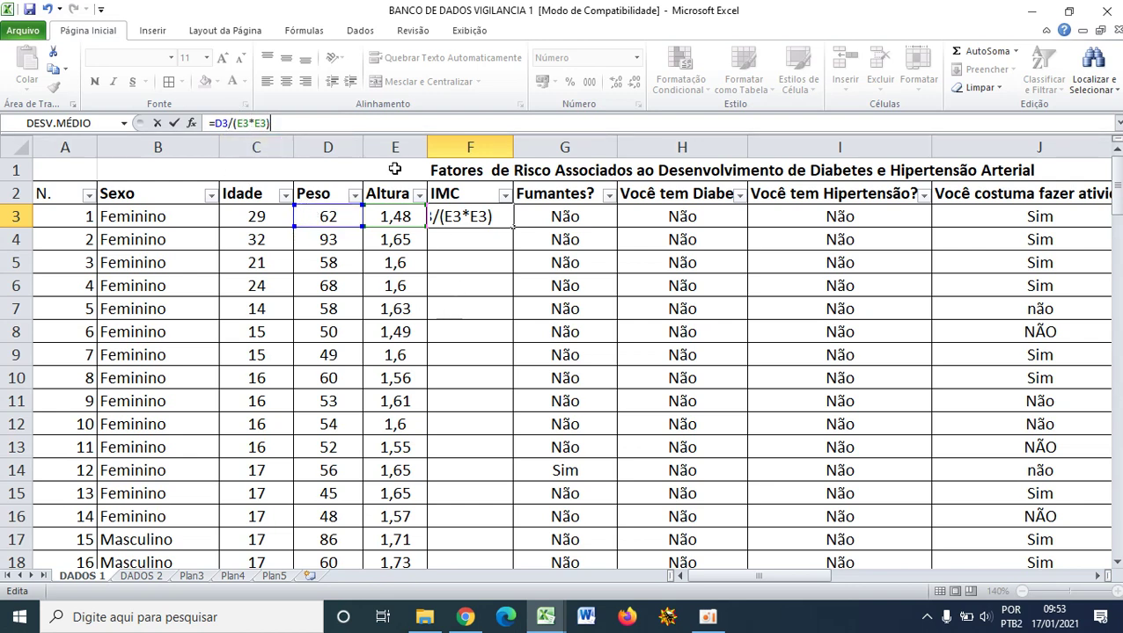
pyautogui.press('Return')
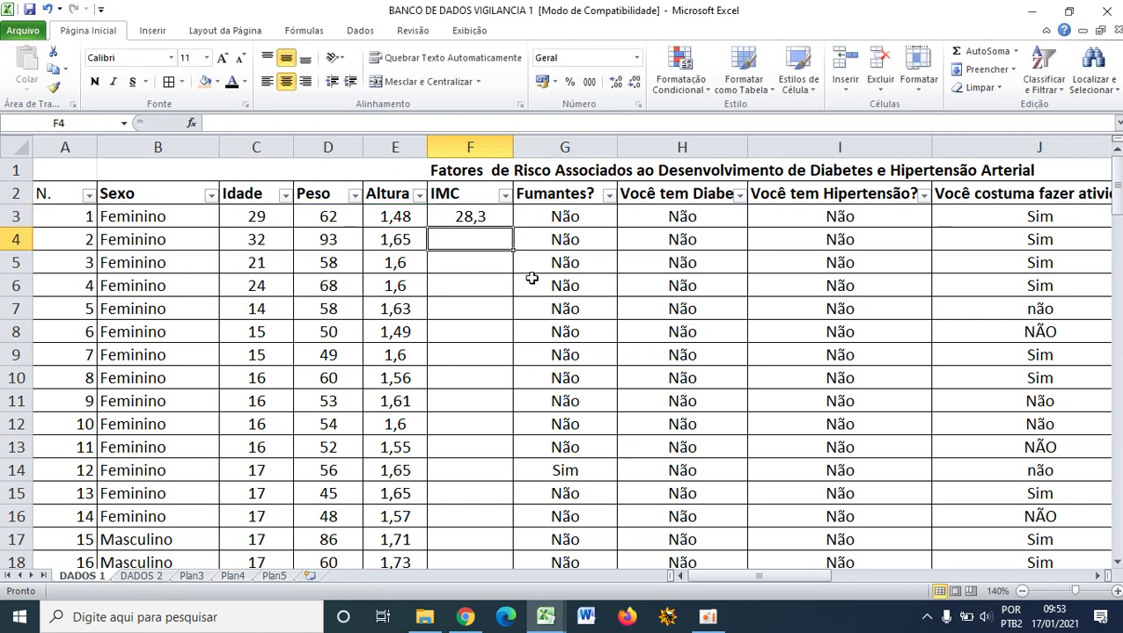
# - Centre the IMC column header in cell F2
pyautogui.click(457, 323)
pyautogui.click(474, 197)
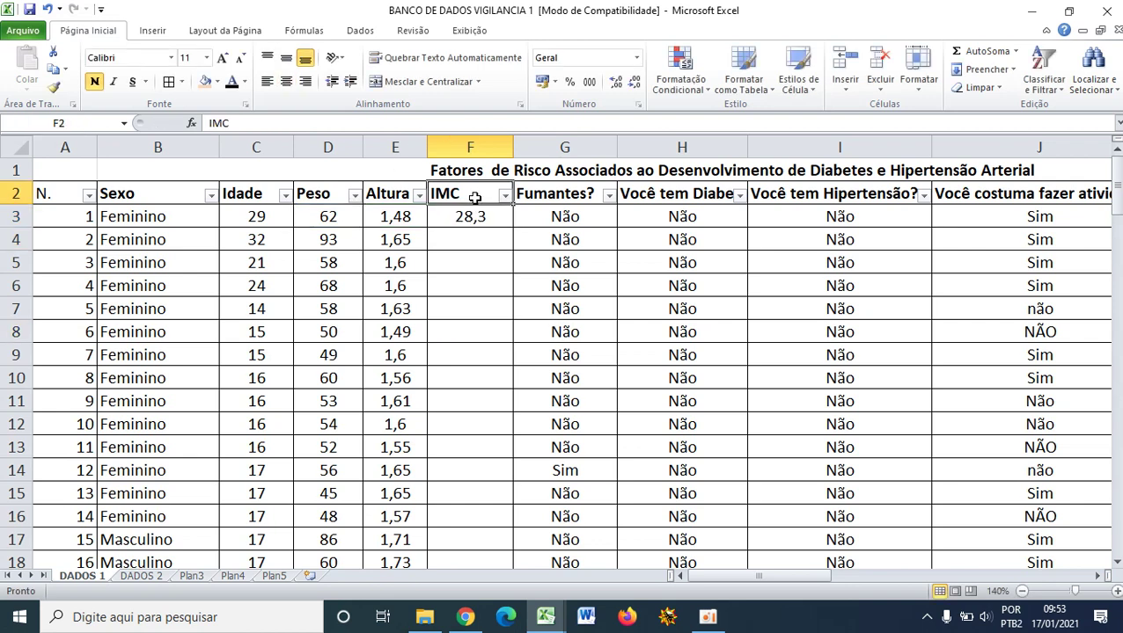
pyautogui.click(286, 81)
# - Fill the IMC formula from F3 down to the last record in row 66
pyautogui.click(463, 265)
pyautogui.click(472, 217)
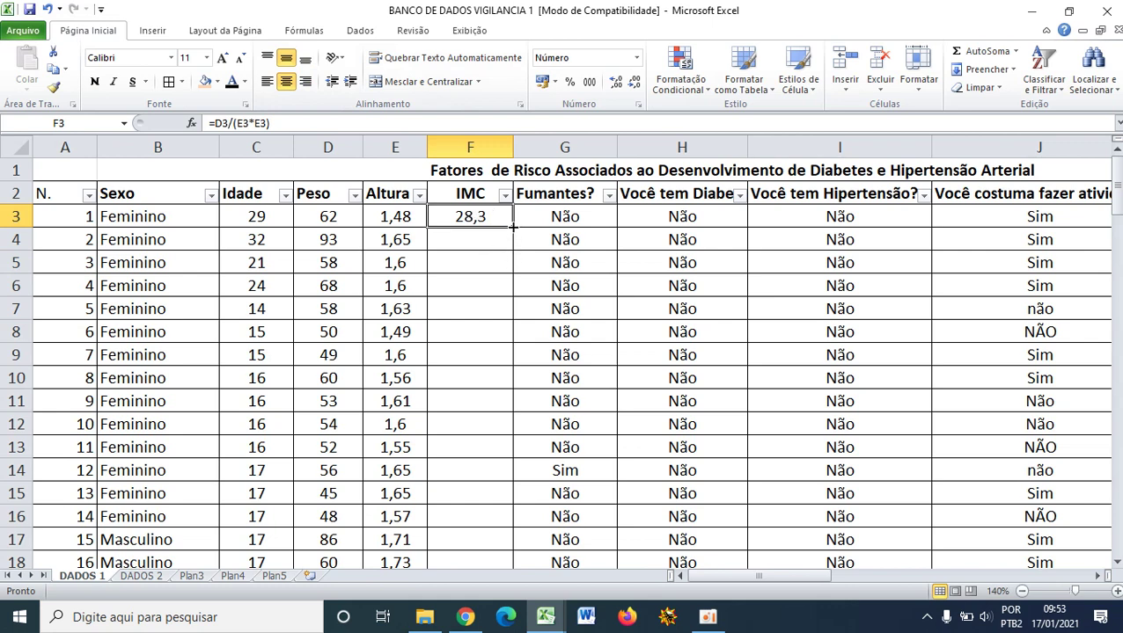
pyautogui.moveTo(512, 227); pyautogui.dragTo(466, 524)
pyautogui.click(433, 534)
# - Review the calculated IMC values and their copied formulas, and the weight categories listed in the IMC classification table
pyautogui.scroll(6, 434, 534)
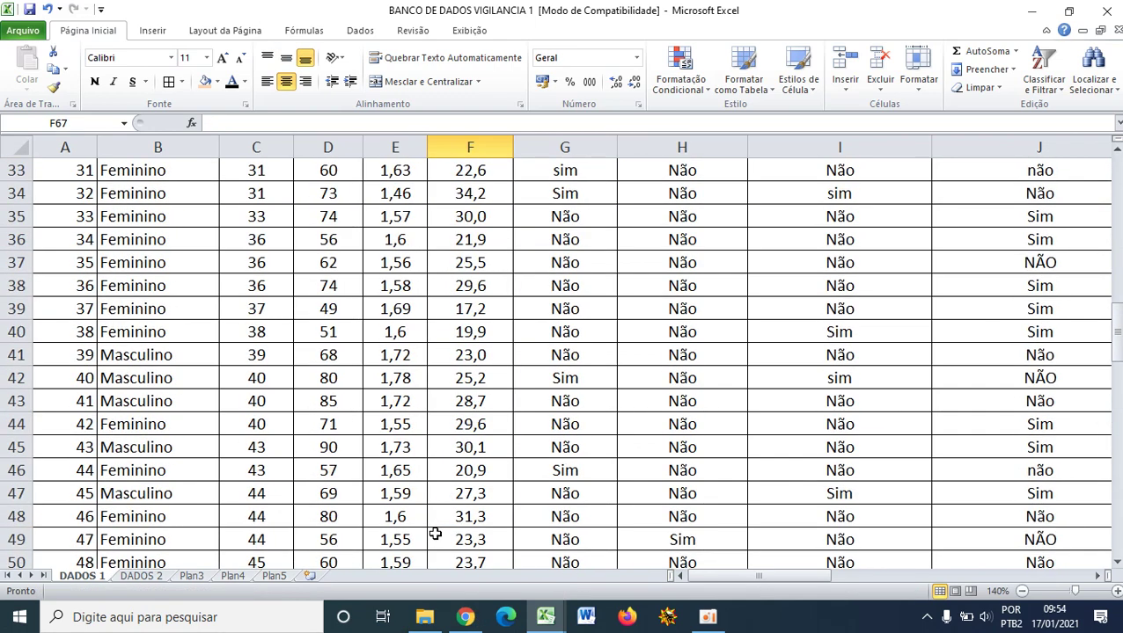
pyautogui.scroll(11, 435, 534)
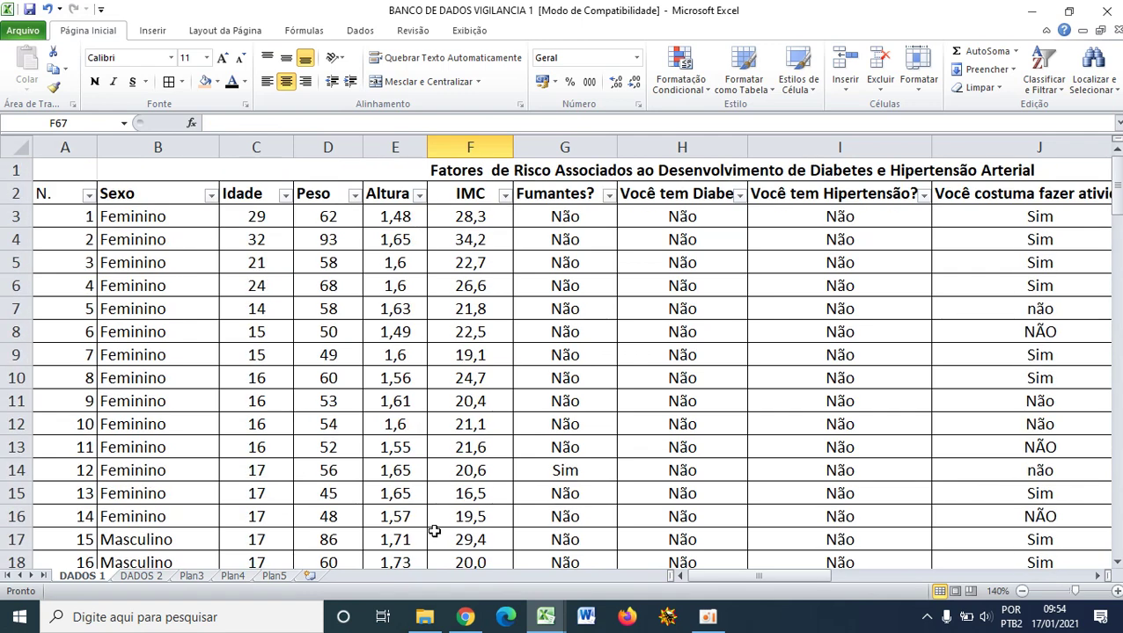
pyautogui.click(561, 401)
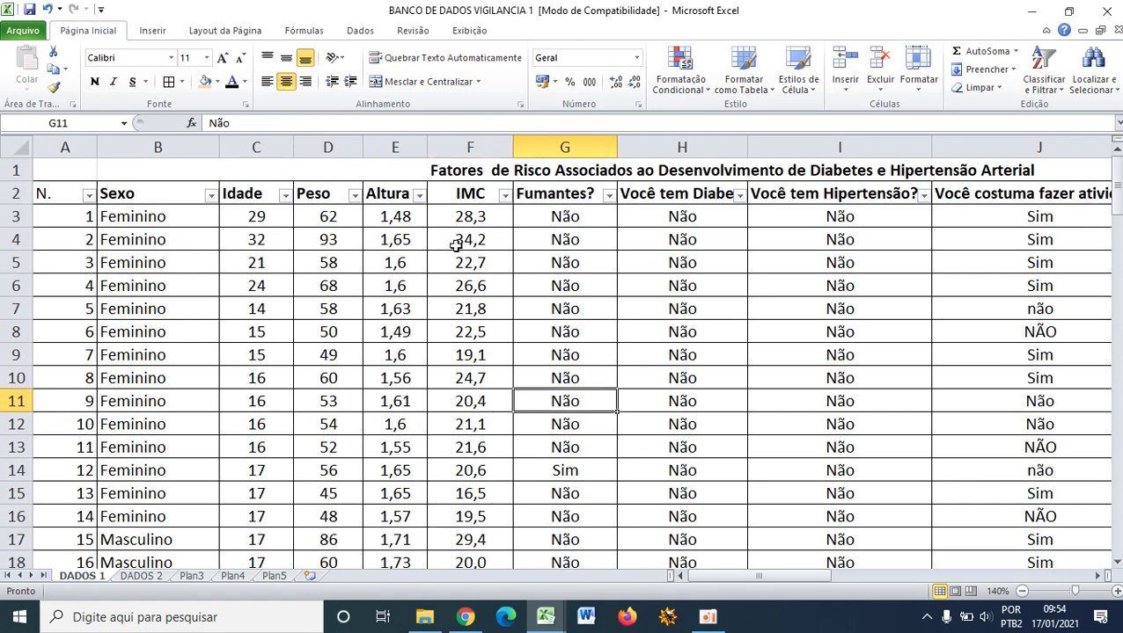
pyautogui.click(452, 255)
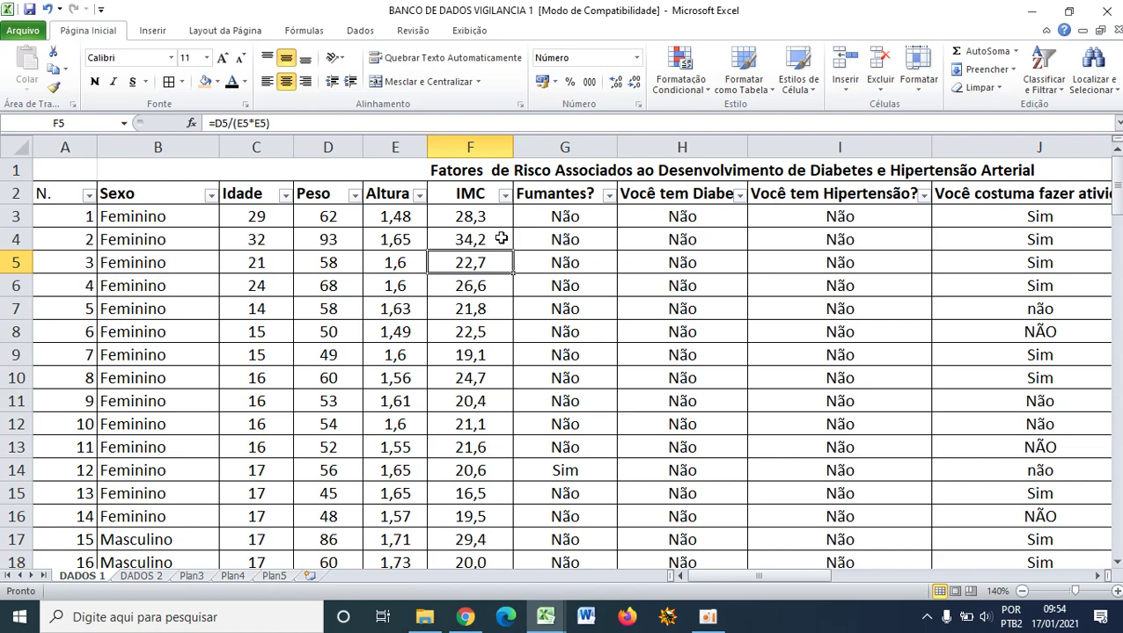
pyautogui.scroll(-20, 500, 238)
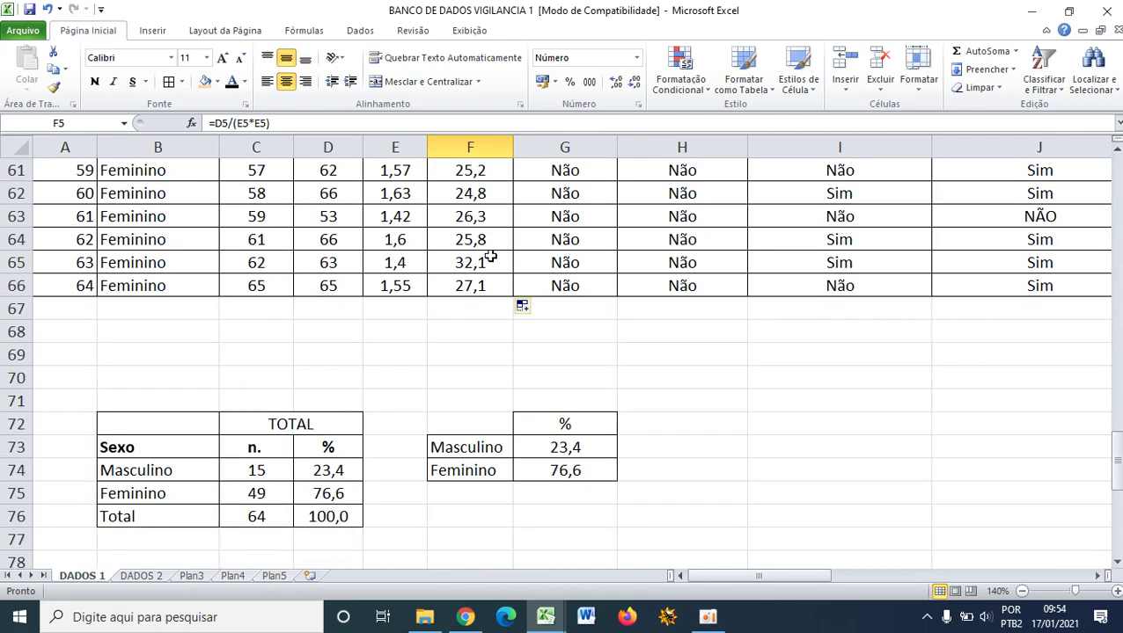
pyautogui.scroll(2, 489, 257)
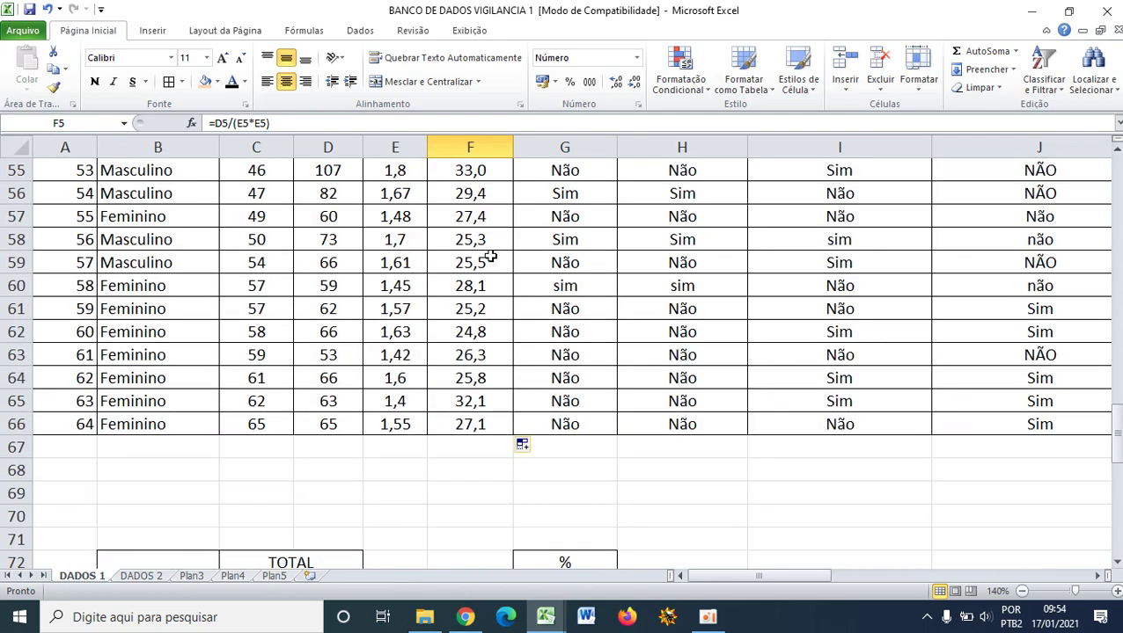
pyautogui.scroll(-9, 476, 281)
pyautogui.scroll(1, 370, 290)
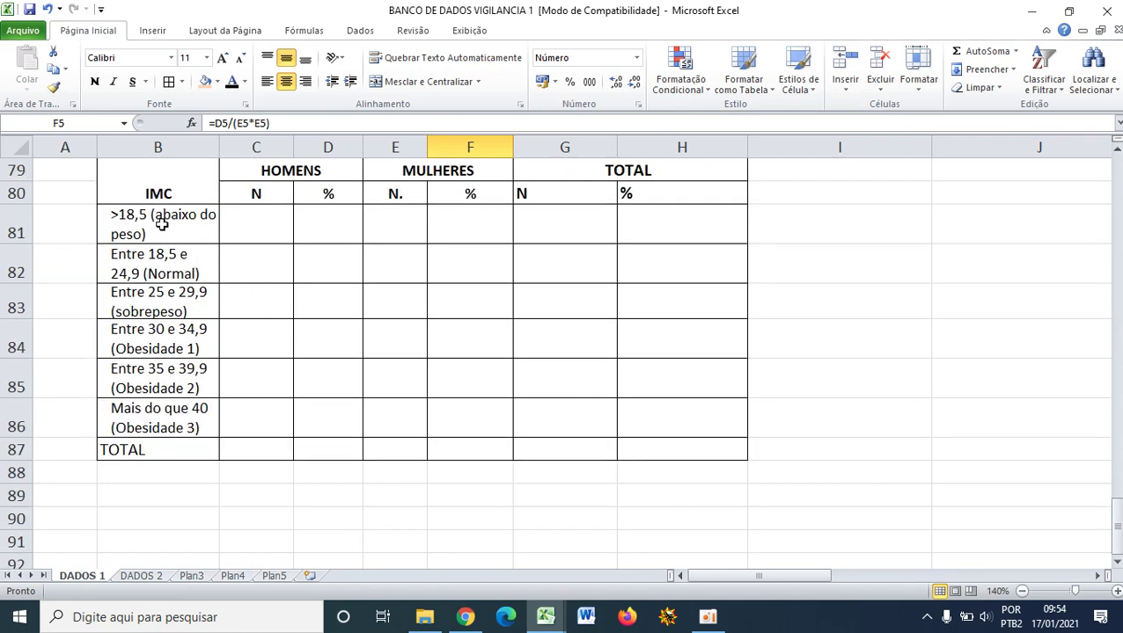
pyautogui.scroll(-1, 176, 233)
pyautogui.scroll(4, 198, 248)
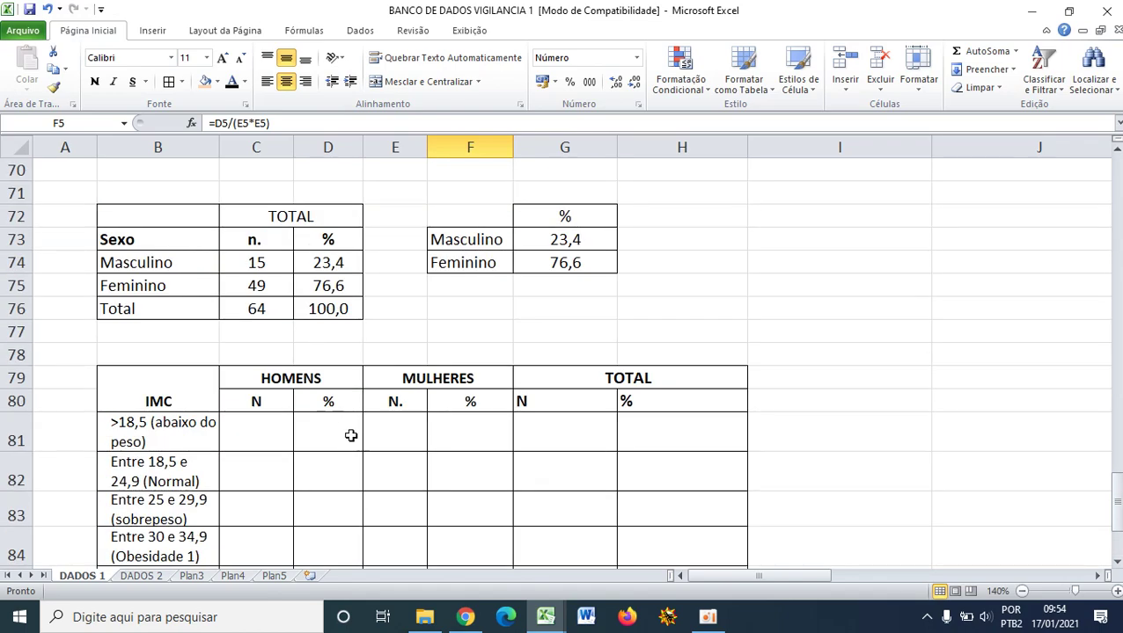
pyautogui.scroll(-2, 347, 413)
pyautogui.scroll(14, 461, 314)
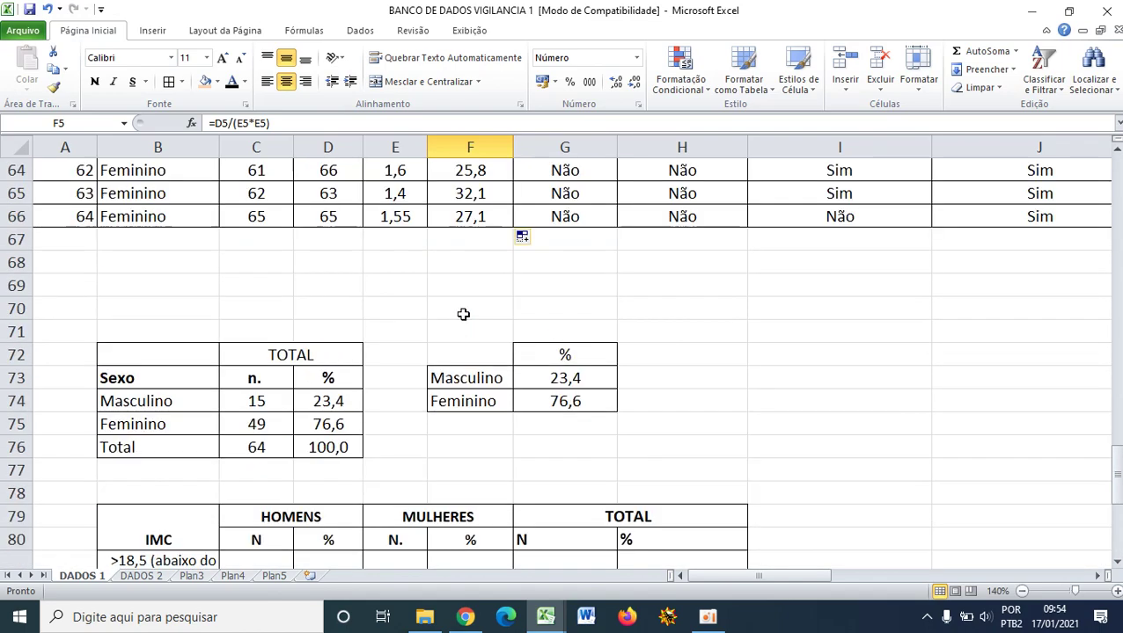
# - Filter the Sexo column to show only the Feminino records
pyautogui.scroll(11, 462, 313)
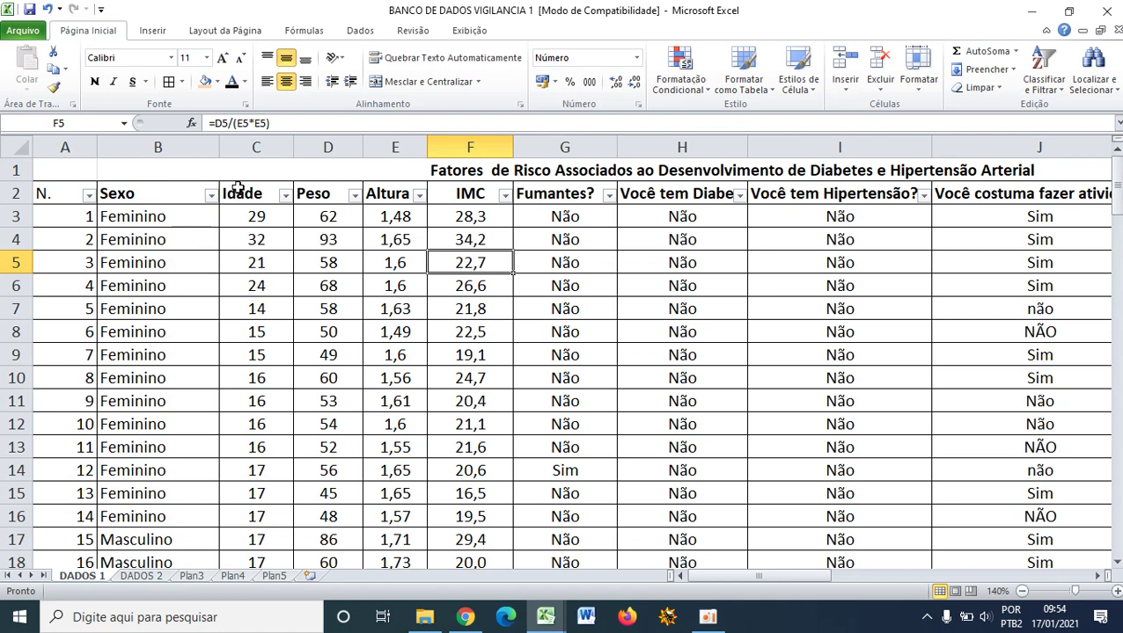
pyautogui.click(210, 195)
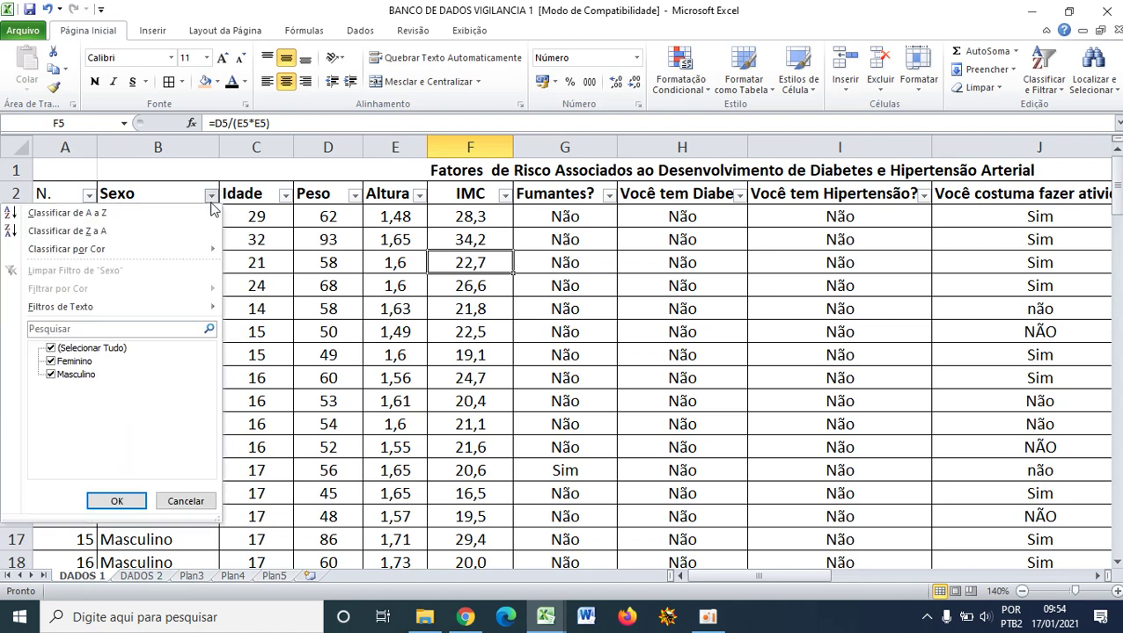
pyautogui.click(91, 349)
pyautogui.click(81, 362)
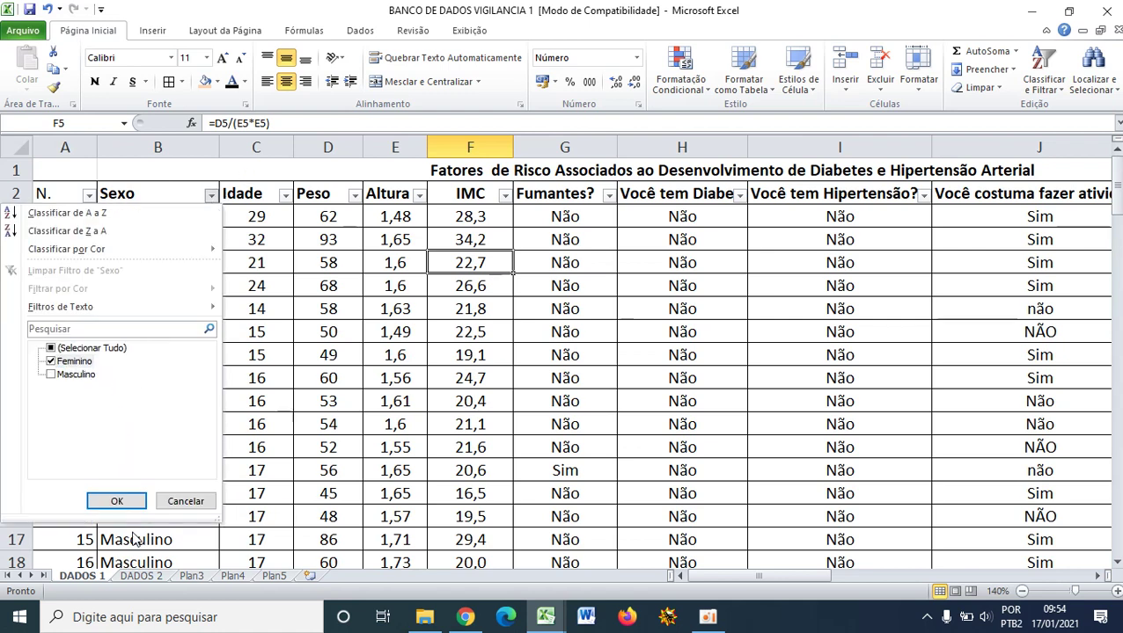
pyautogui.click(118, 502)
pyautogui.click(307, 364)
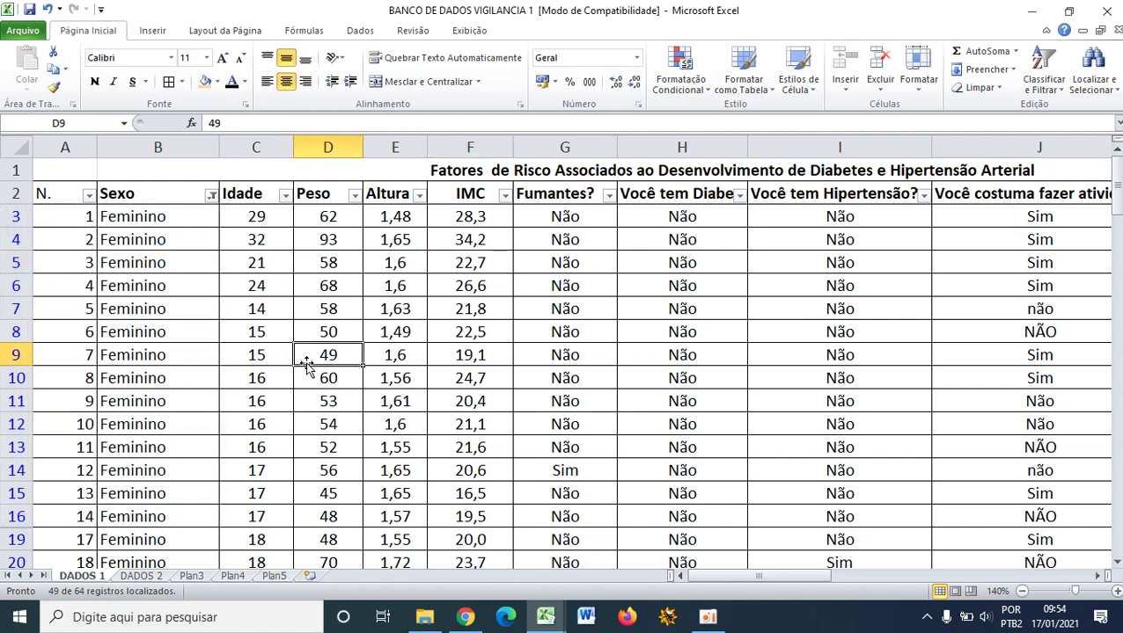
# - Examine the IMC values of the filtered female records and the weight ranges listed in the IMC classification table
pyautogui.scroll(-16, 431, 263)
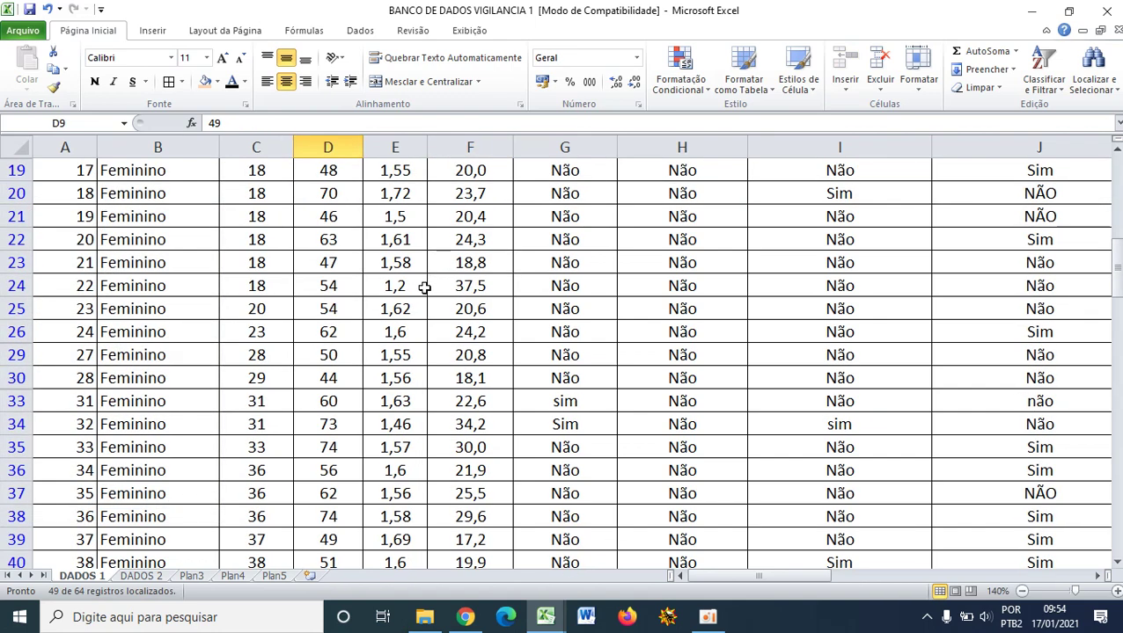
pyautogui.scroll(-1, 428, 292)
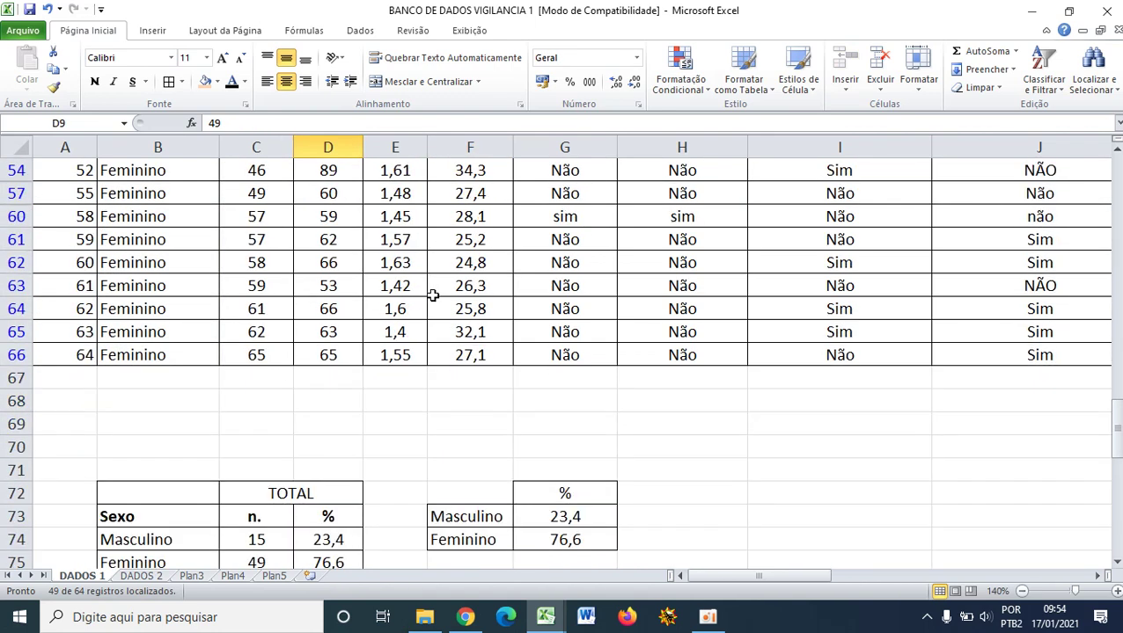
pyautogui.scroll(-1, 433, 294)
pyautogui.scroll(15, 433, 296)
pyautogui.scroll(2, 435, 309)
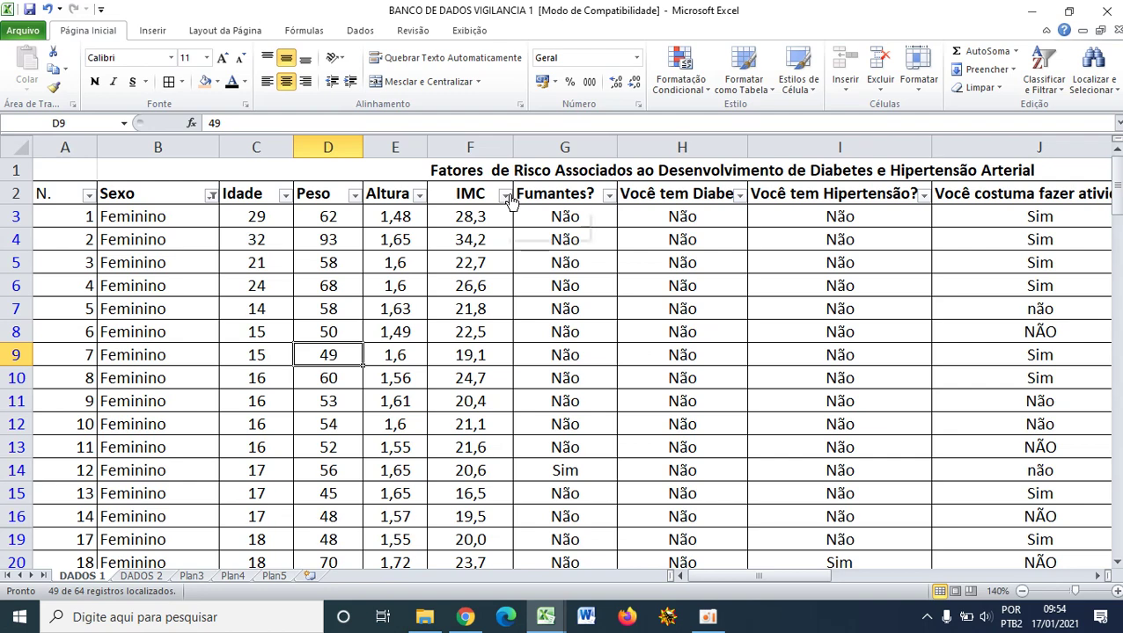
pyautogui.scroll(-20, 526, 223)
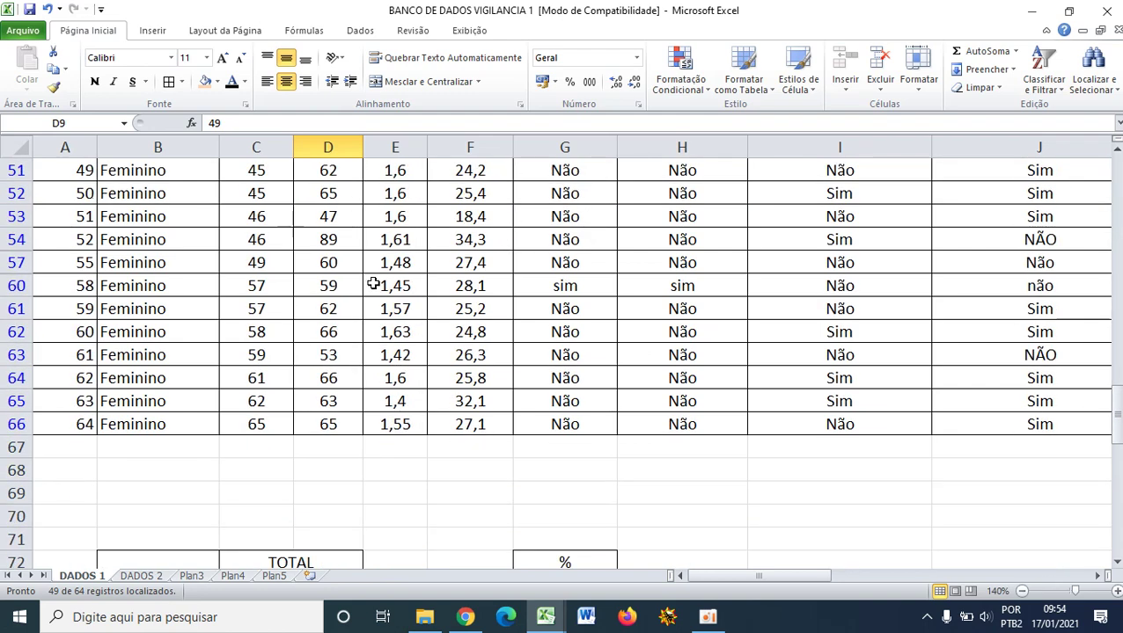
pyautogui.scroll(-3, 343, 431)
pyautogui.scroll(2, 339, 435)
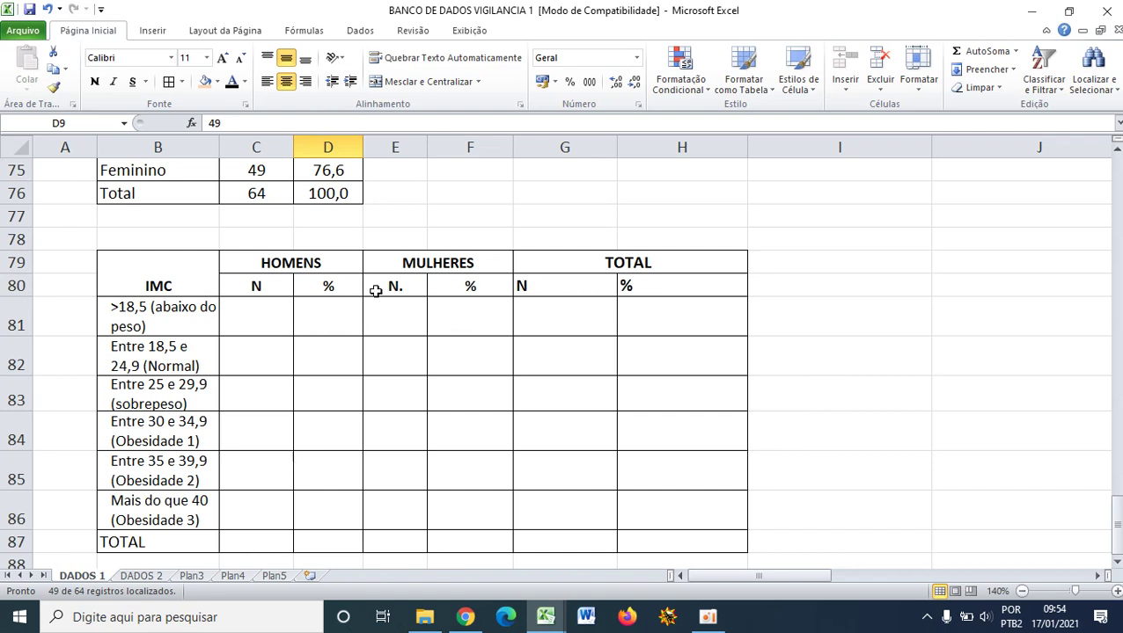
pyautogui.scroll(20, 444, 295)
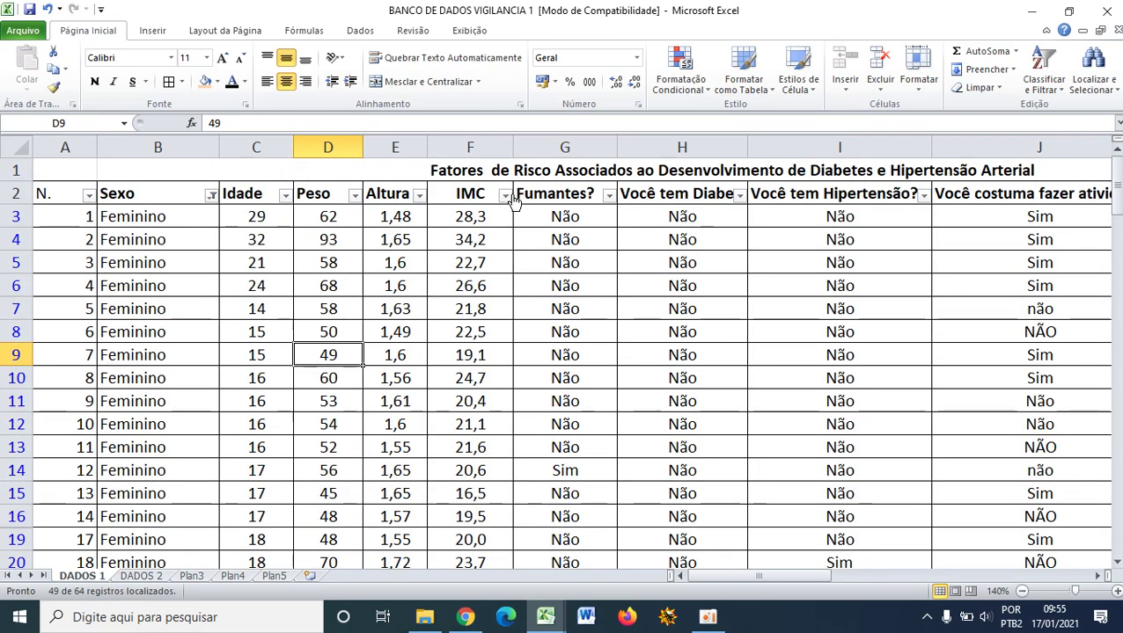
pyautogui.click(505, 196)
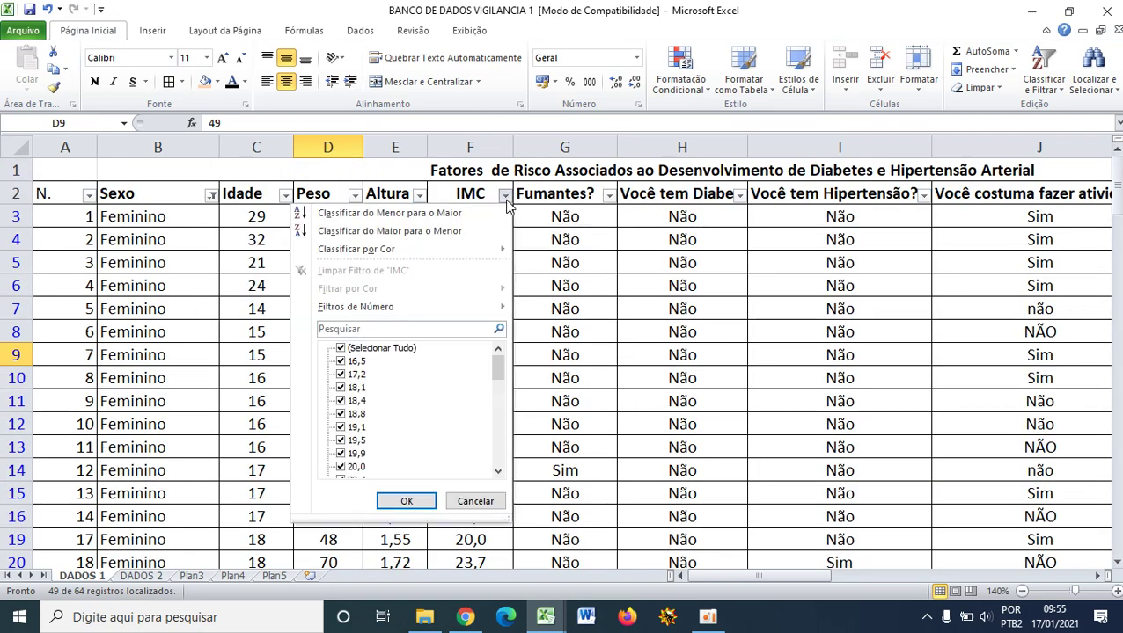
pyautogui.click(387, 351)
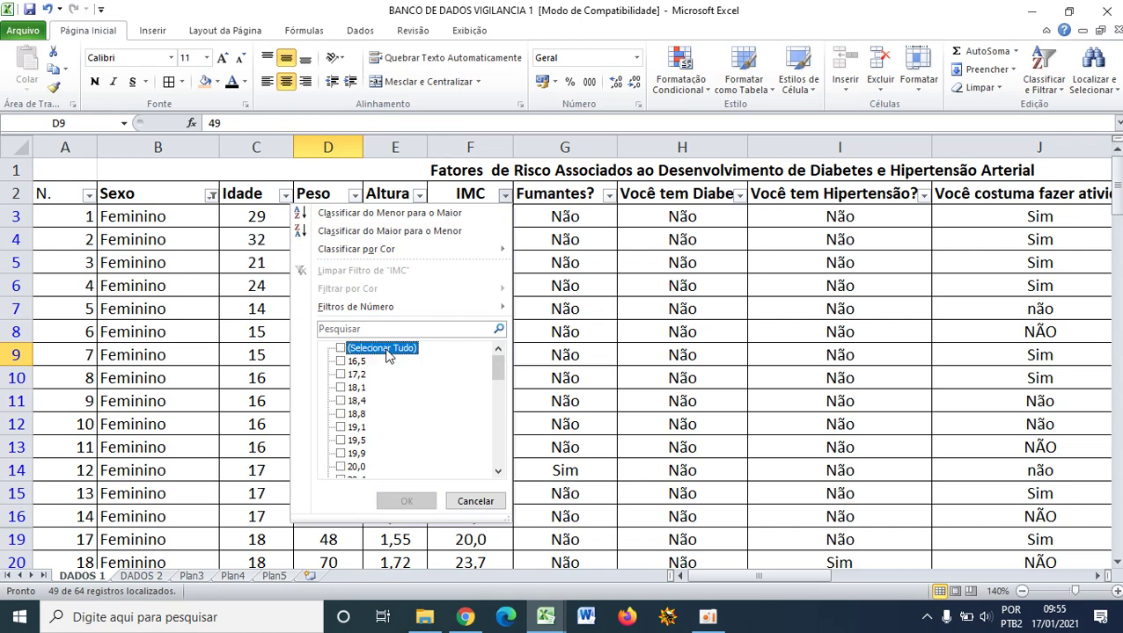
pyautogui.click(343, 361)
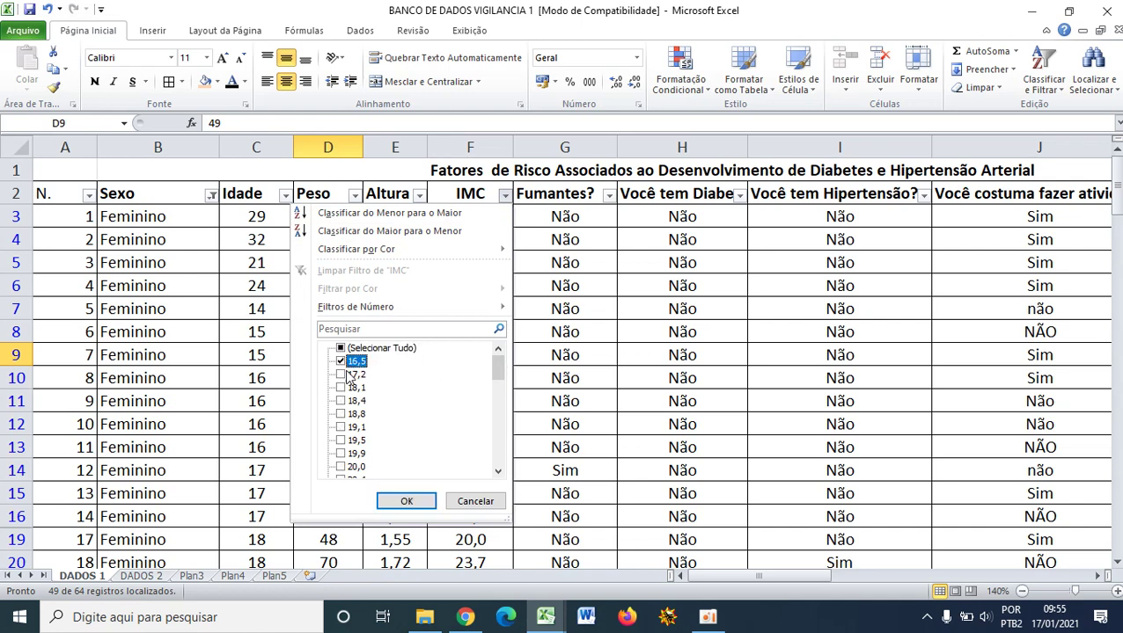
pyautogui.click(342, 375)
pyautogui.click(343, 388)
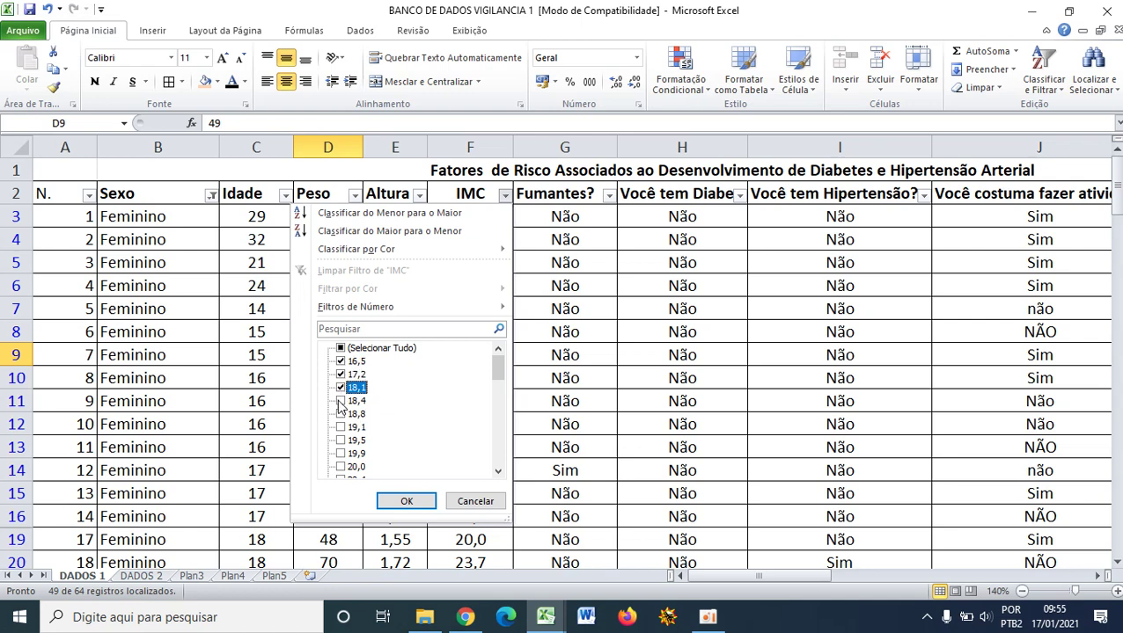
pyautogui.click(406, 501)
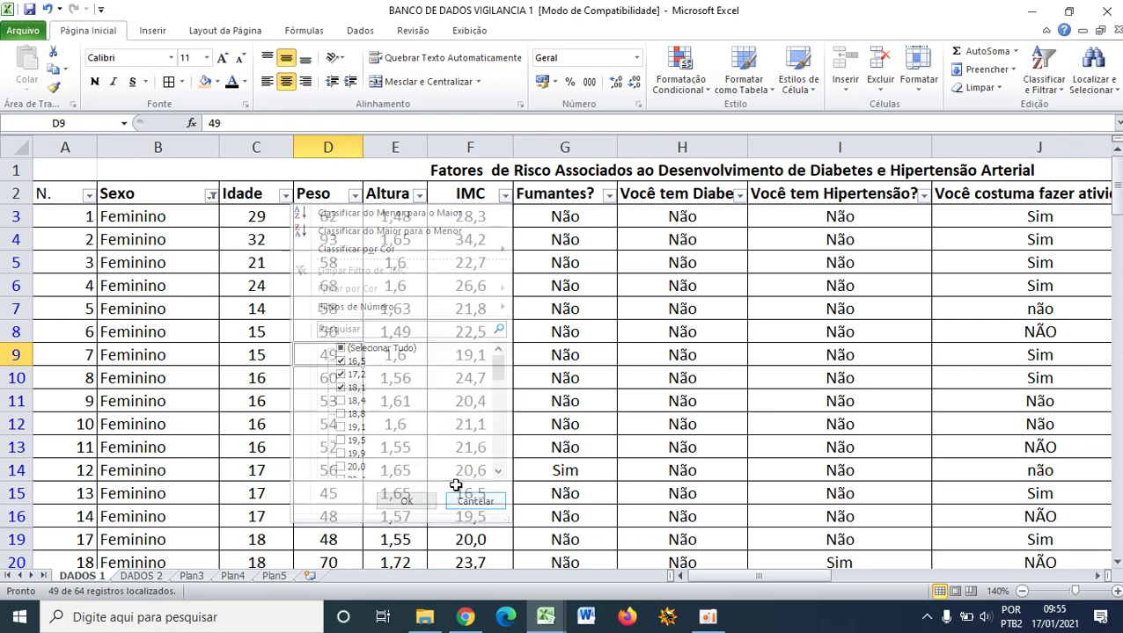
pyautogui.scroll(-18, 381, 466)
pyautogui.scroll(-4, 294, 457)
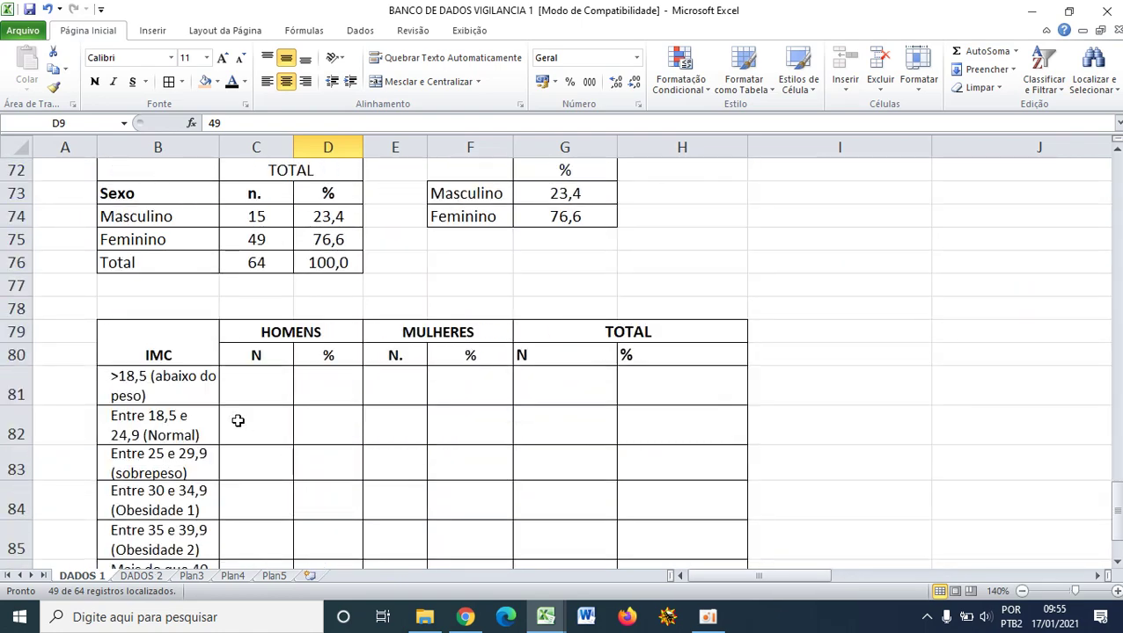
pyautogui.scroll(8, 519, 254)
pyautogui.scroll(13, 524, 253)
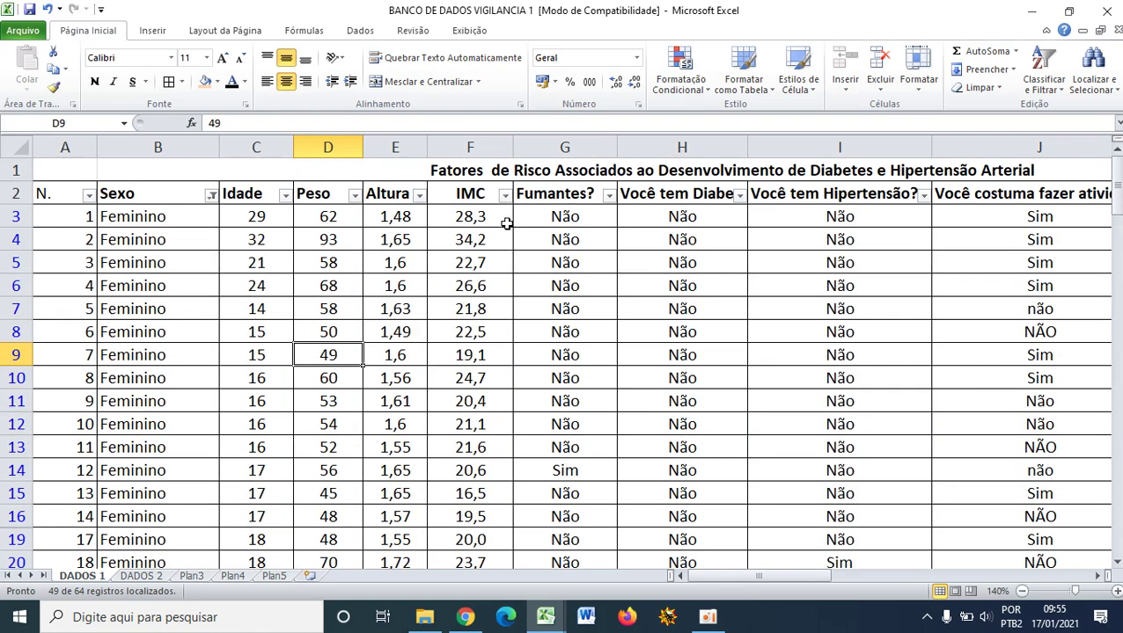
# - Filter the IMC column to the underweight values 16,5, 17,2, 18,1 and 18,4
pyautogui.click(504, 194)
pyautogui.click(402, 351)
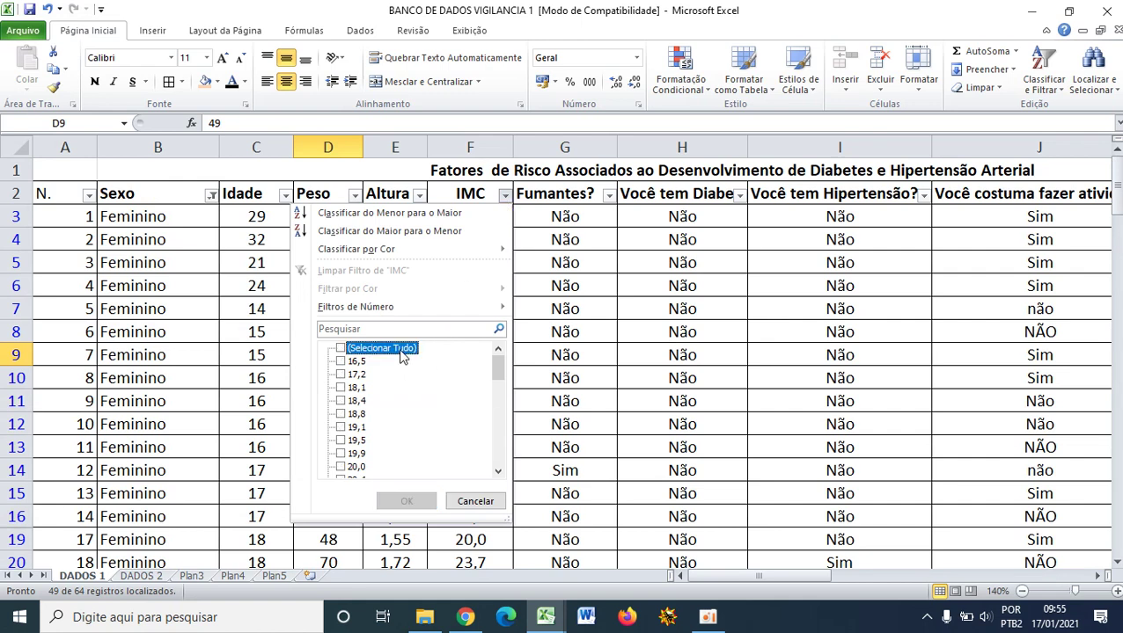
pyautogui.click(355, 363)
pyautogui.click(352, 375)
pyautogui.click(343, 388)
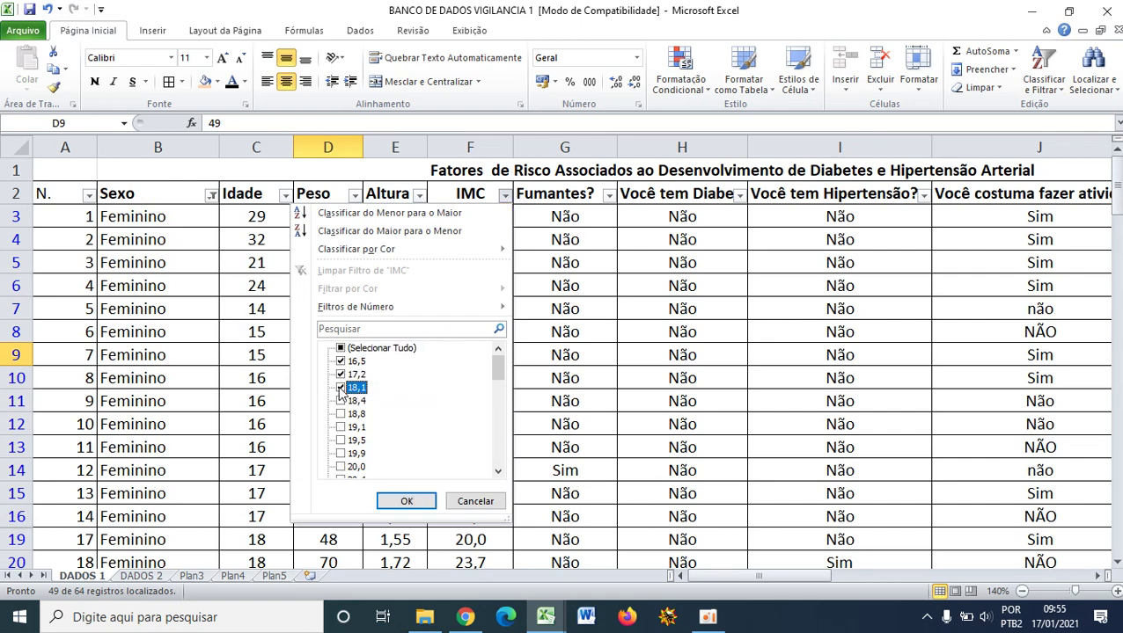
pyautogui.click(341, 401)
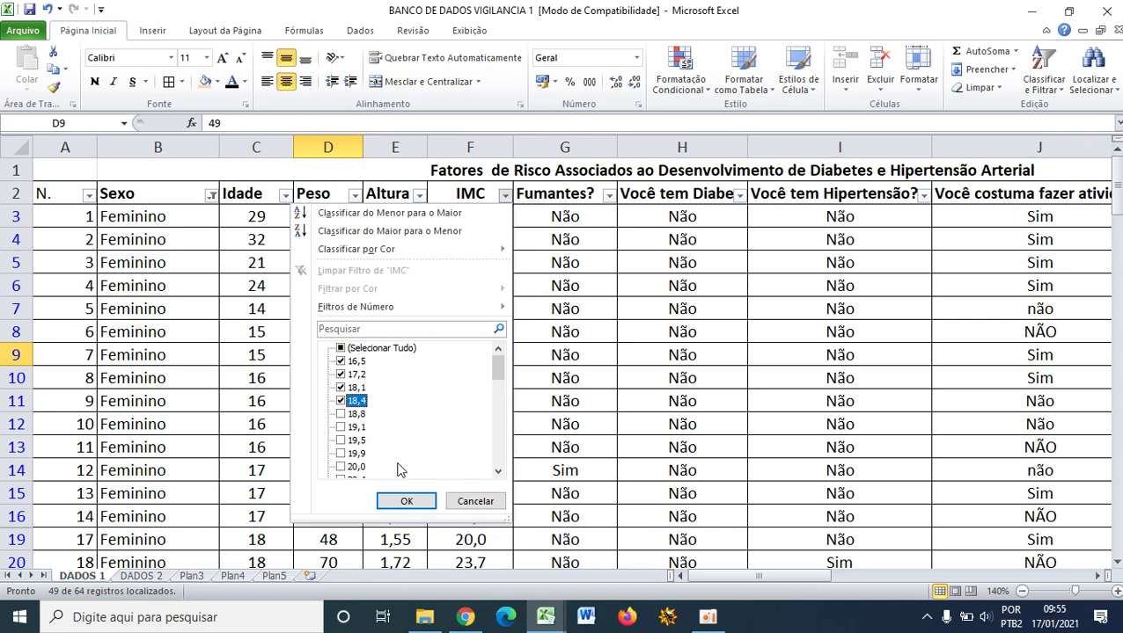
pyautogui.click(401, 502)
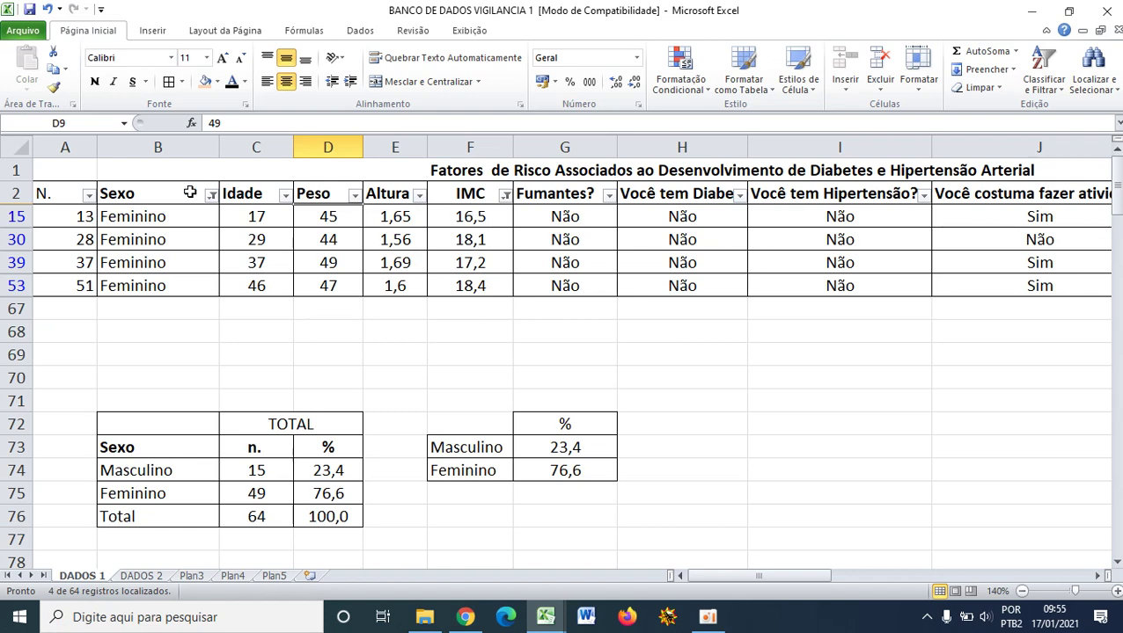
# - Enter 4 in cell E81 as the number of underweight women in the IMC classification table
pyautogui.scroll(-7, 431, 313)
pyautogui.scroll(2, 385, 299)
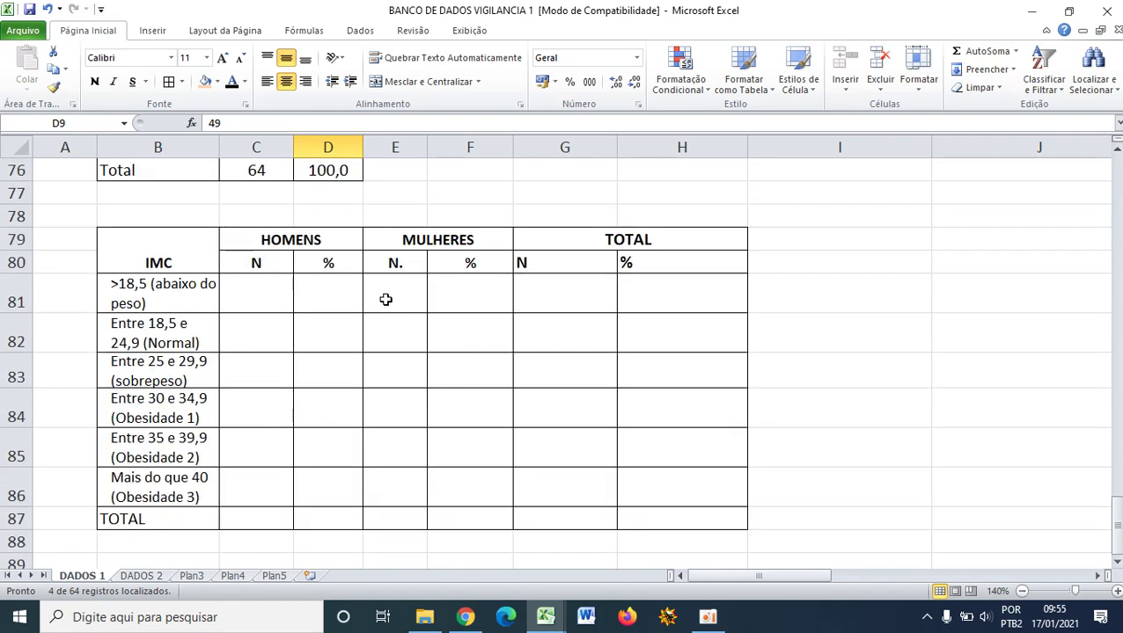
pyautogui.click(395, 297)
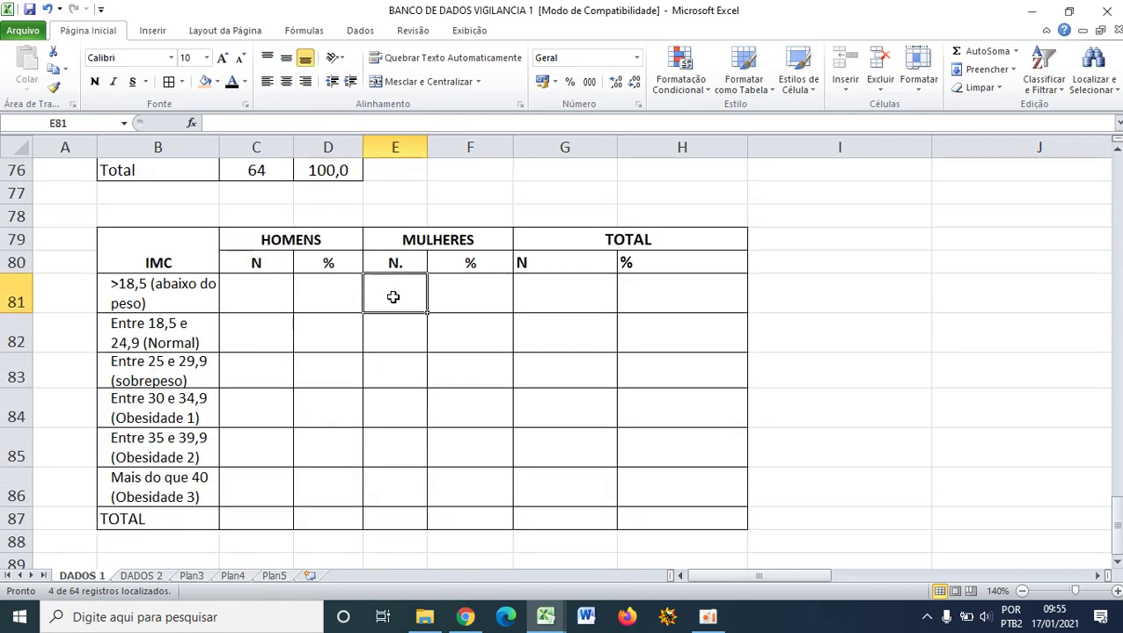
pyautogui.write('4')
pyautogui.click(397, 363)
pyautogui.scroll(1, 391, 359)
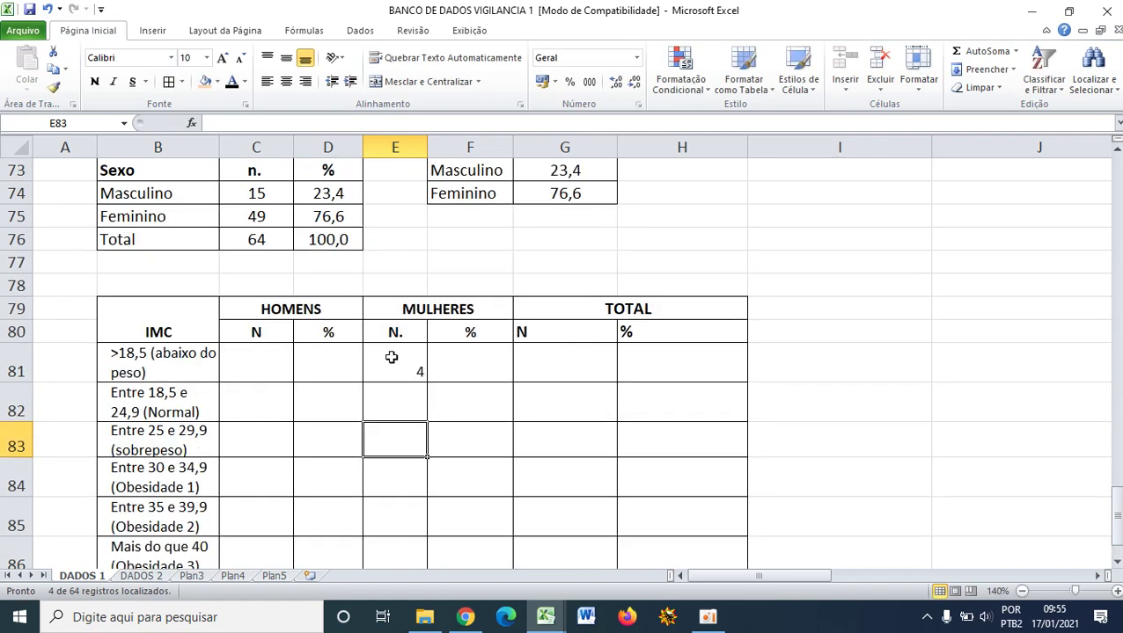
pyautogui.scroll(-2, 237, 414)
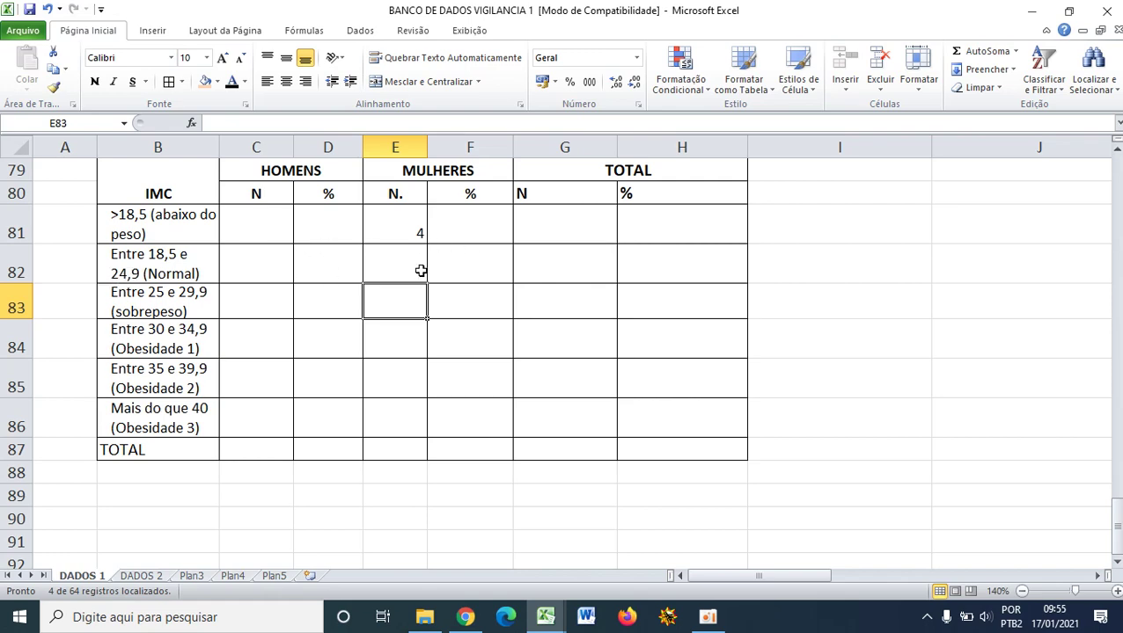
pyautogui.scroll(6, 421, 269)
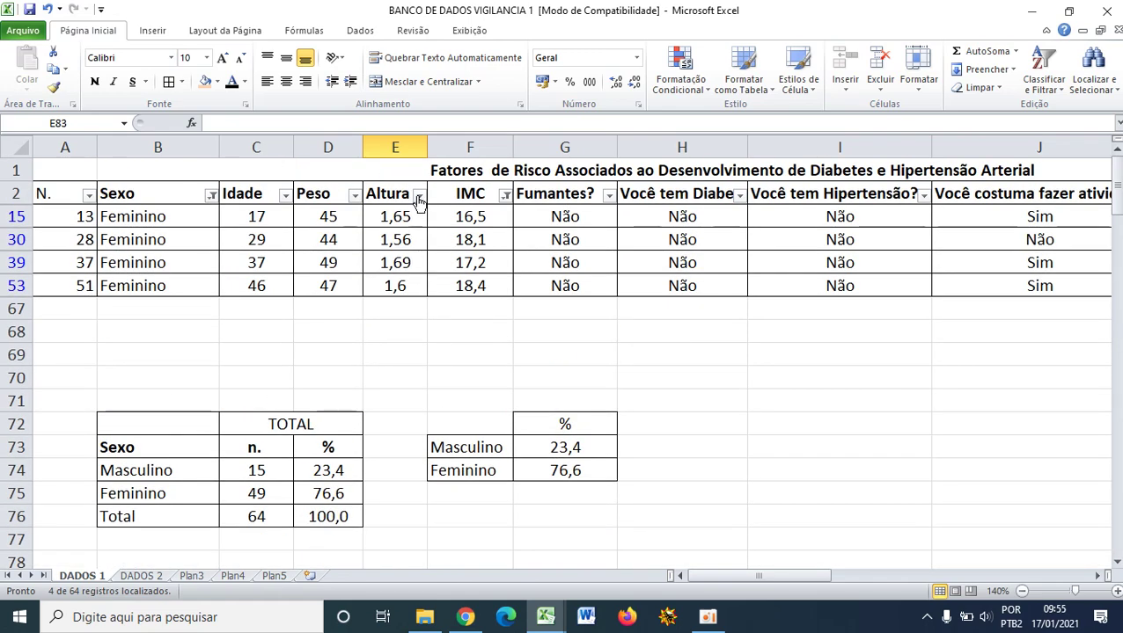
pyautogui.click(418, 195)
pyautogui.click(296, 350)
pyautogui.click(297, 350)
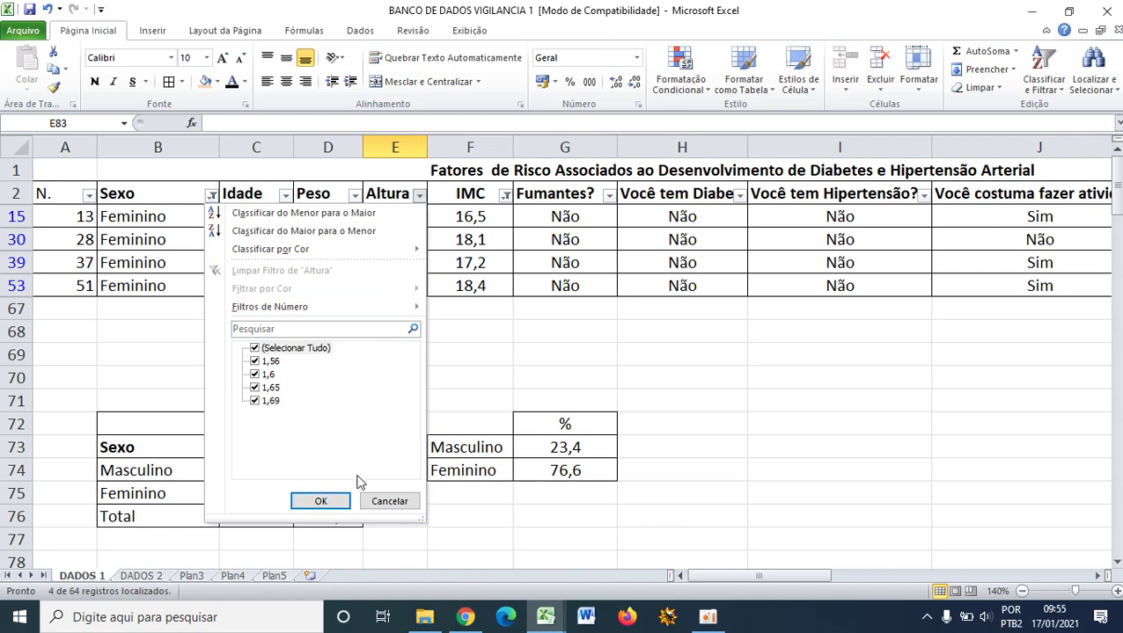
pyautogui.click(390, 502)
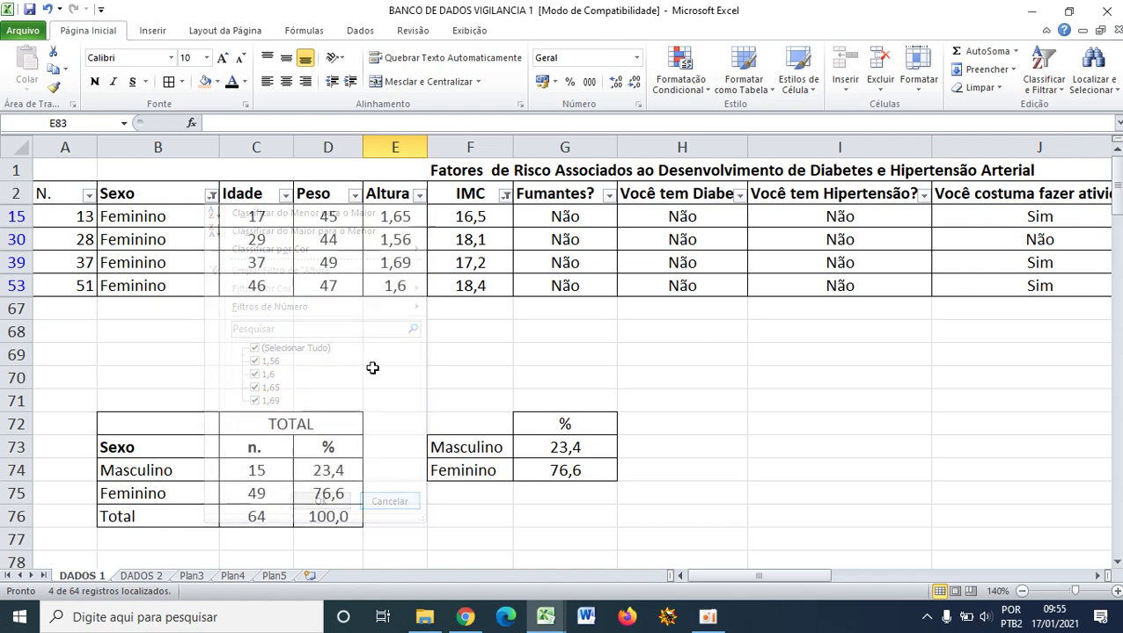
# - Filter the IMC column to only the normal-weight values, from 18,8 through 24,8, replacing the underweight selection
pyautogui.click(504, 195)
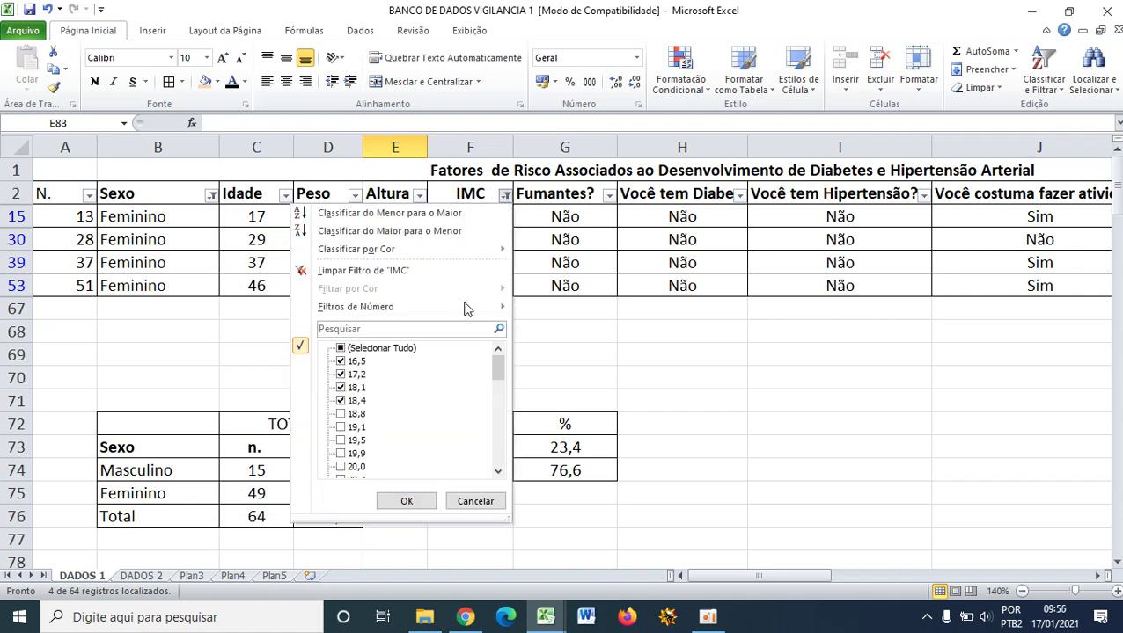
pyautogui.click(392, 350)
pyautogui.click(362, 352)
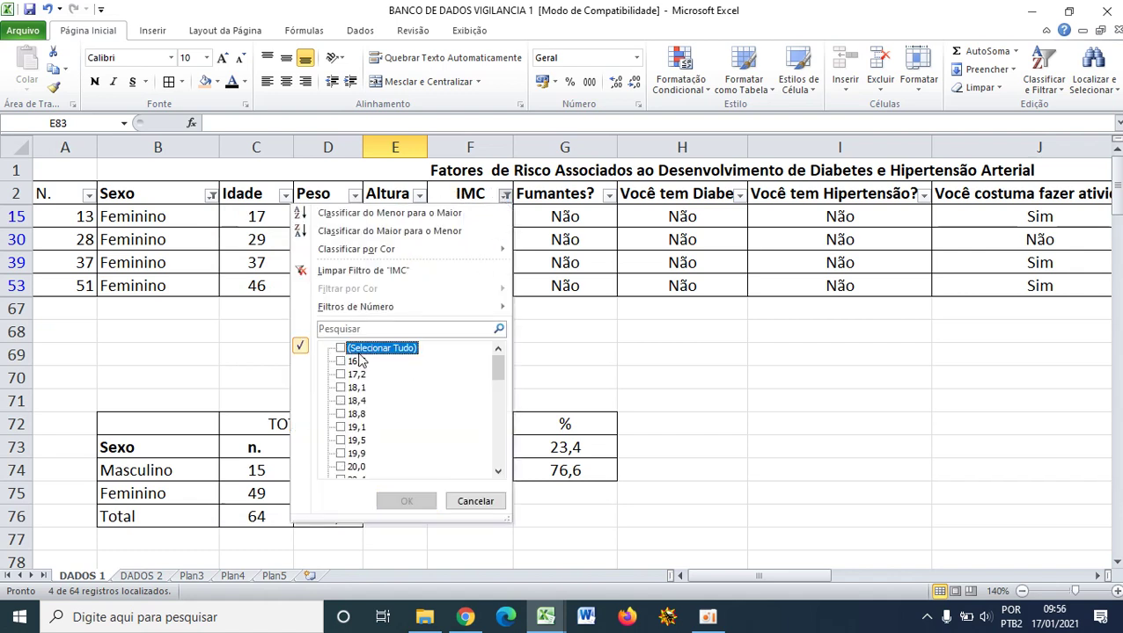
pyautogui.scroll(-1, 433, 424)
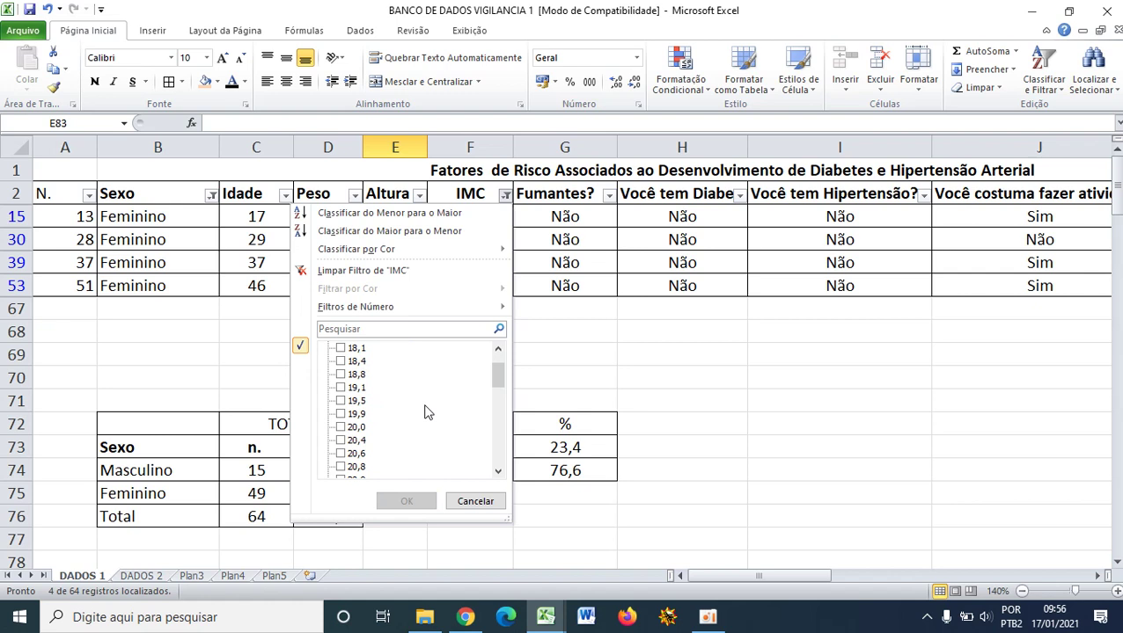
pyautogui.click(342, 375)
pyautogui.click(341, 389)
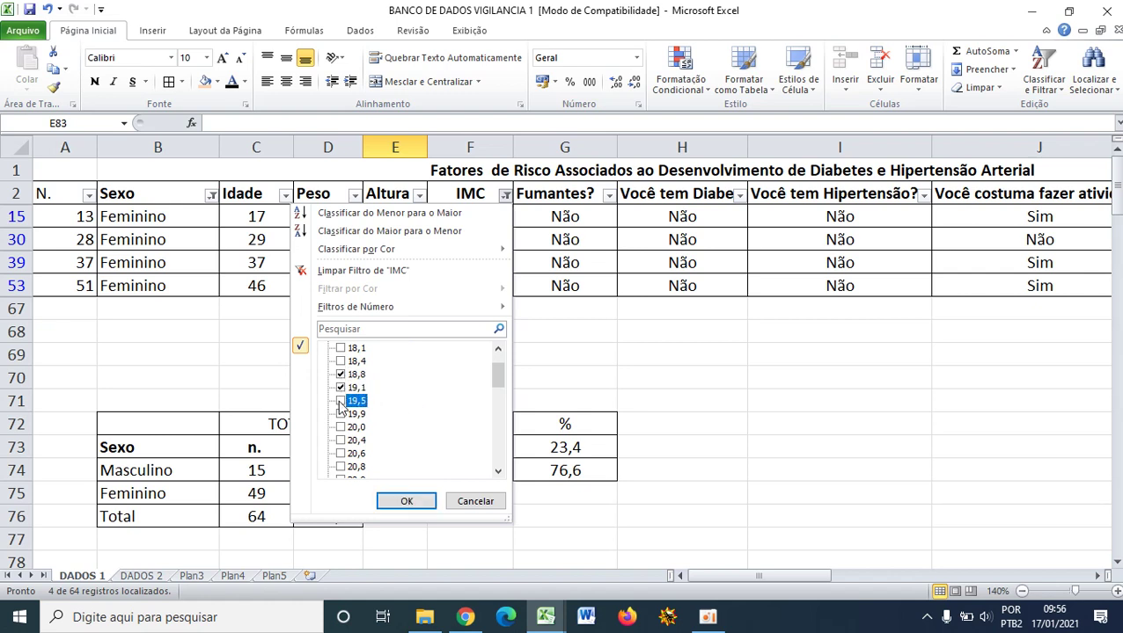
pyautogui.click(340, 414)
pyautogui.click(340, 428)
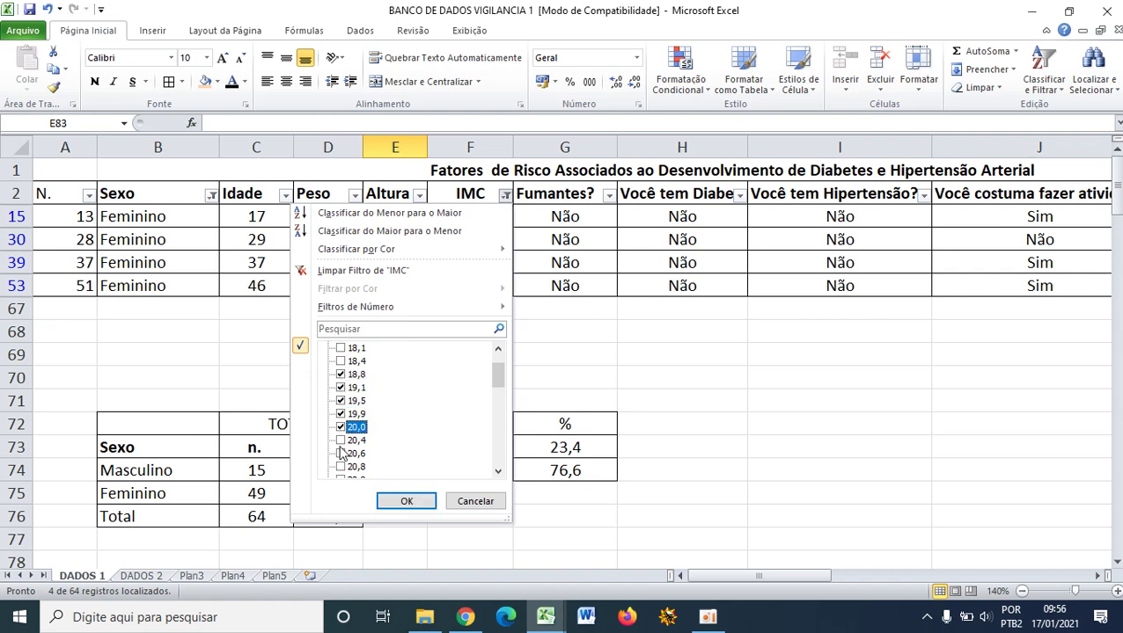
pyautogui.click(340, 441)
pyautogui.click(341, 454)
pyautogui.click(496, 472)
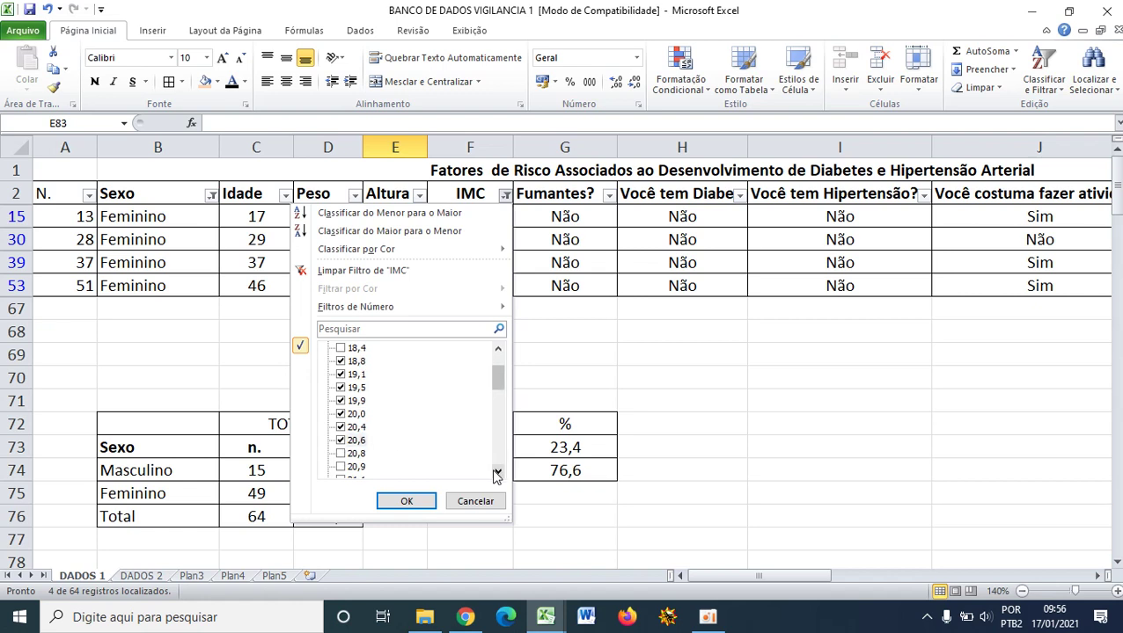
pyautogui.click(341, 454)
pyautogui.click(497, 471)
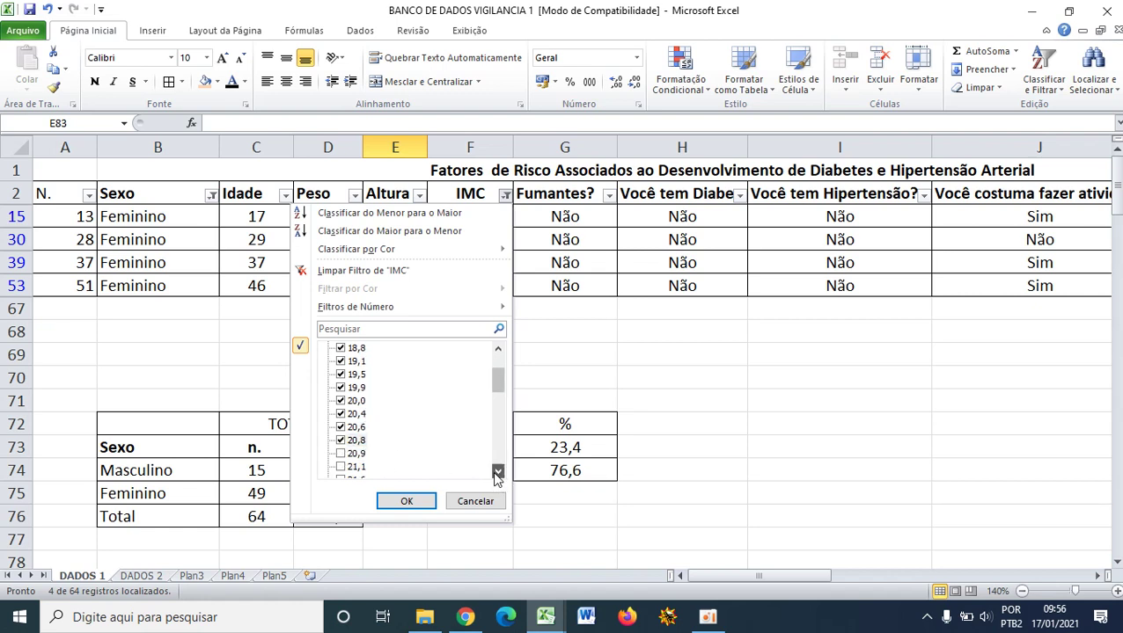
pyautogui.click(497, 472)
pyautogui.click(497, 472)
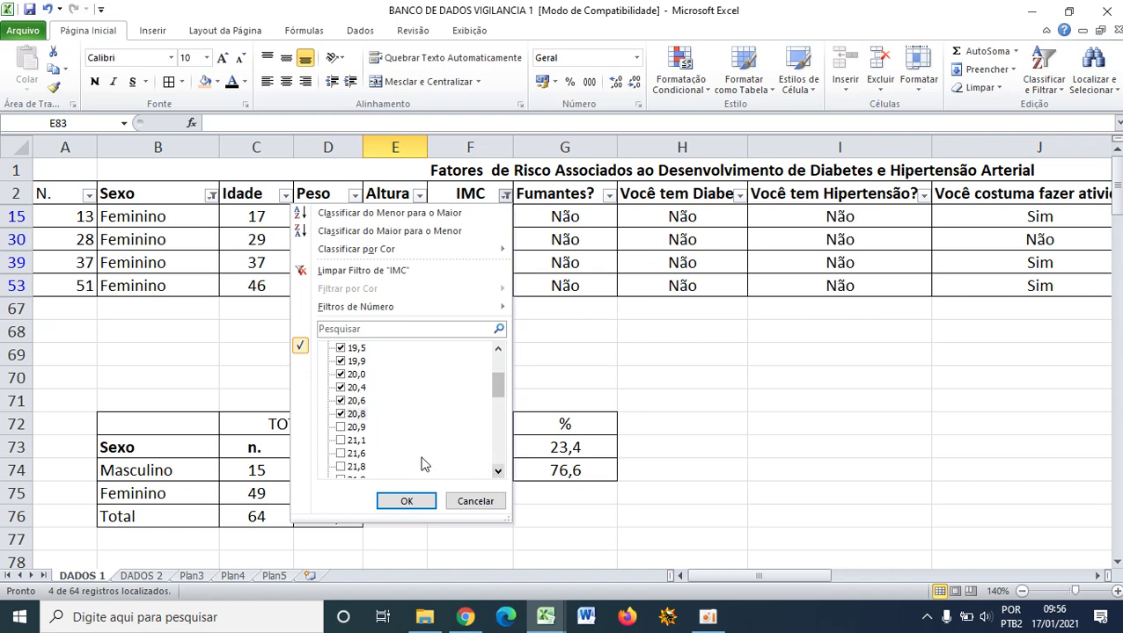
pyautogui.click(341, 441)
pyautogui.click(340, 454)
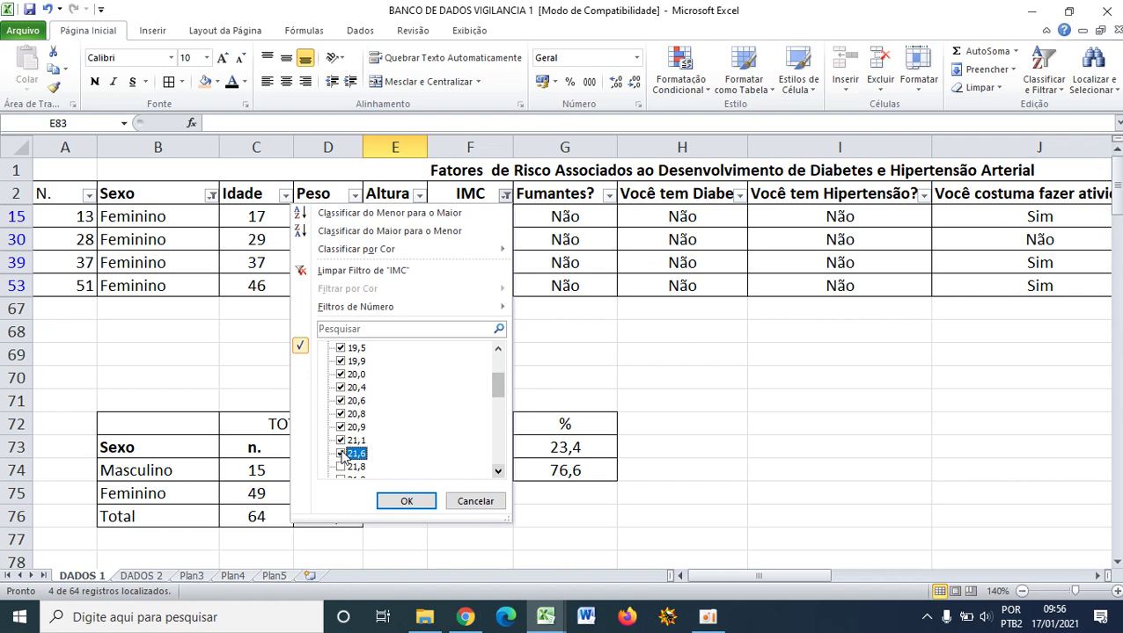
pyautogui.click(497, 473)
pyautogui.click(497, 473)
pyautogui.click(497, 474)
pyautogui.click(497, 473)
pyautogui.click(497, 474)
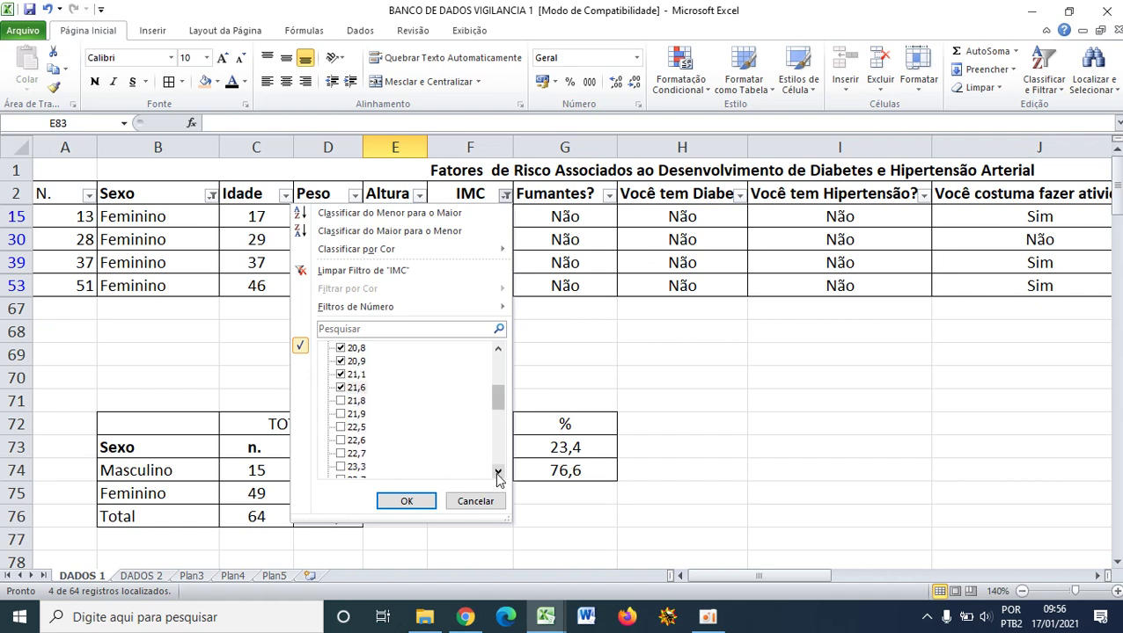
pyautogui.click(340, 402)
pyautogui.click(341, 415)
pyautogui.click(340, 428)
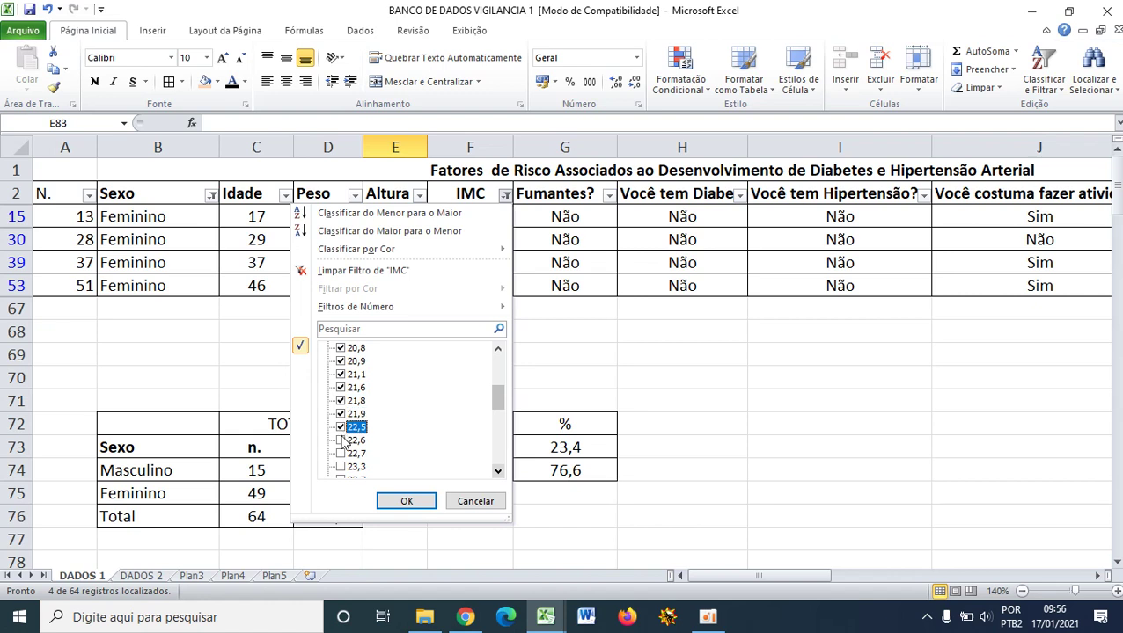
pyautogui.click(498, 472)
pyautogui.click(497, 471)
pyautogui.click(497, 472)
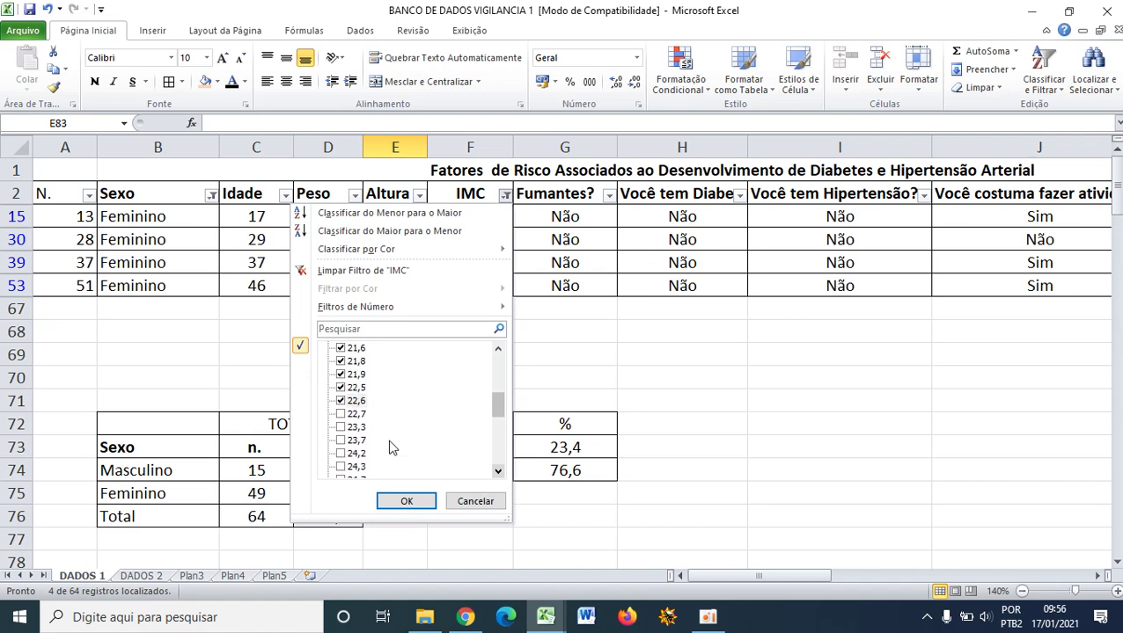
pyautogui.click(340, 415)
pyautogui.click(340, 427)
pyautogui.click(340, 441)
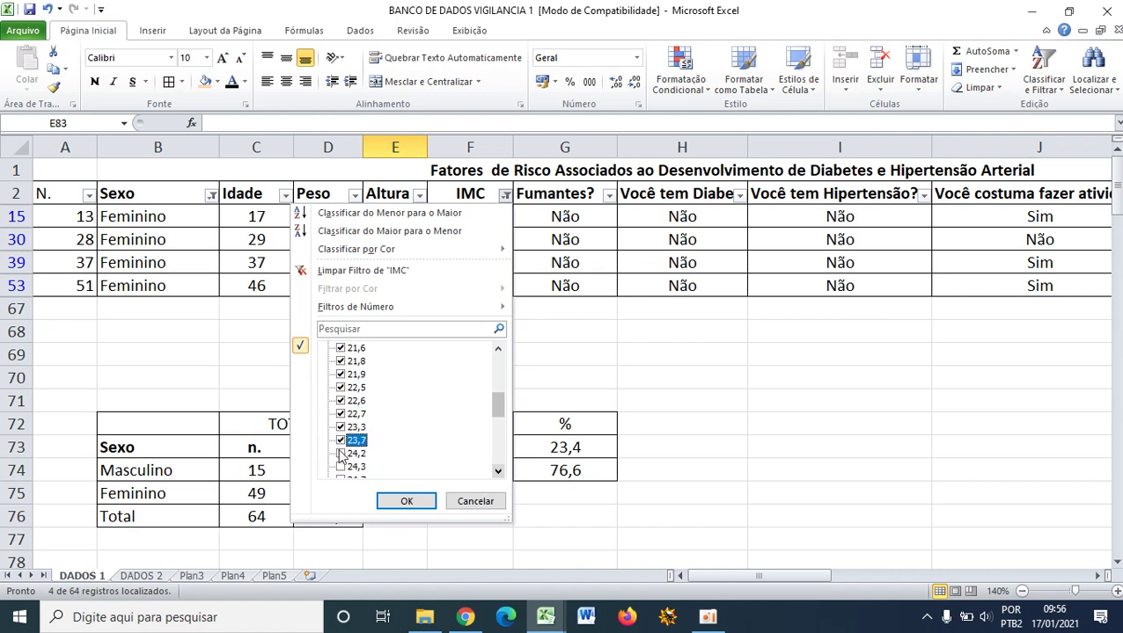
pyautogui.click(341, 454)
pyautogui.click(497, 471)
pyautogui.click(497, 471)
pyautogui.click(497, 471)
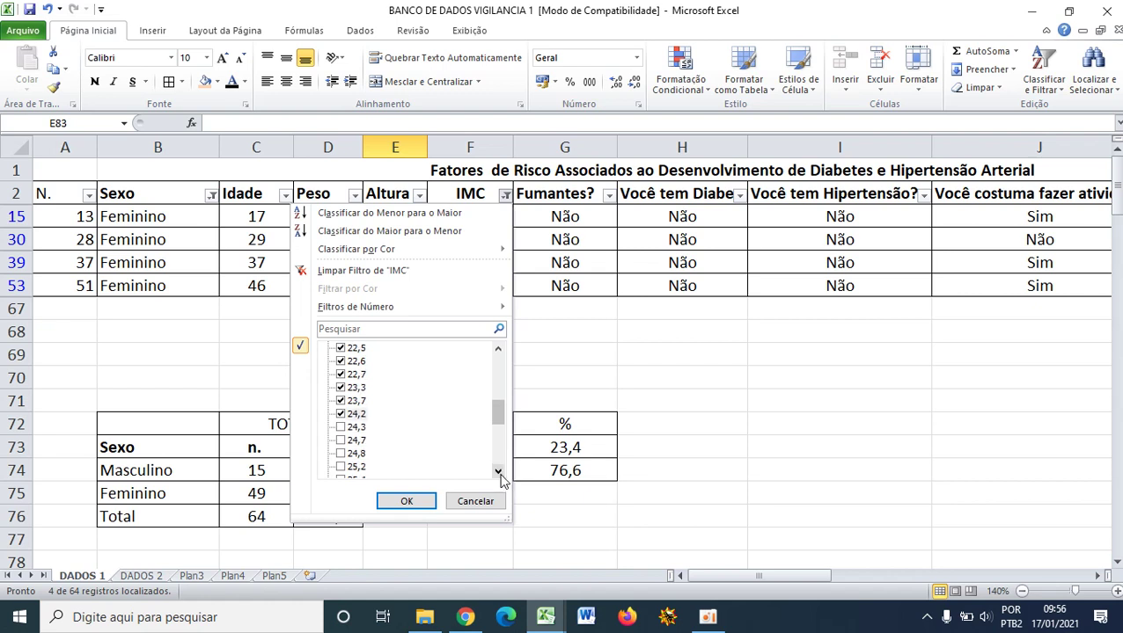
pyautogui.click(340, 441)
pyautogui.click(497, 472)
pyautogui.click(345, 443)
pyautogui.click(414, 503)
# - Enter 26 in cell E82 as the number of normal-weight women in the IMC classification table
pyautogui.scroll(-10, 334, 497)
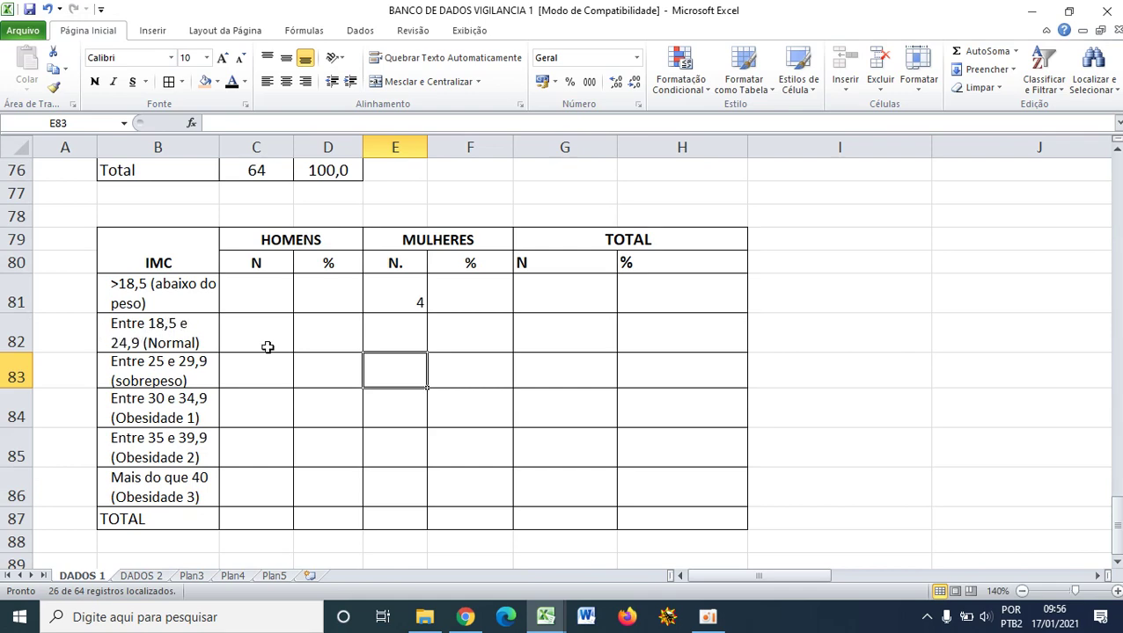
pyautogui.scroll(10, 269, 348)
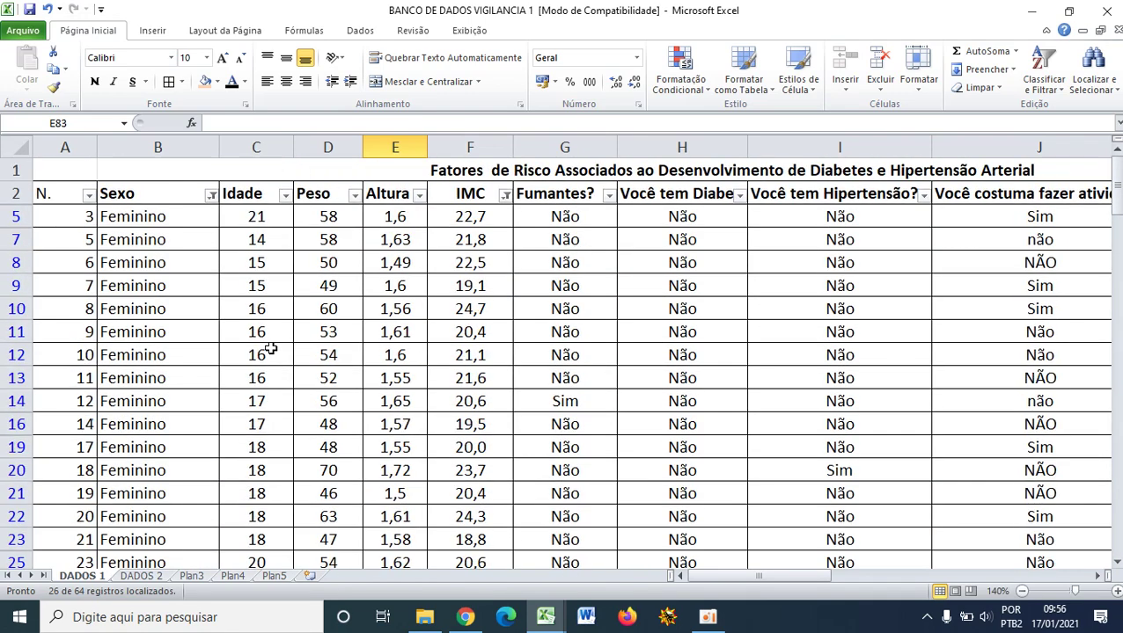
pyautogui.scroll(-6, 470, 325)
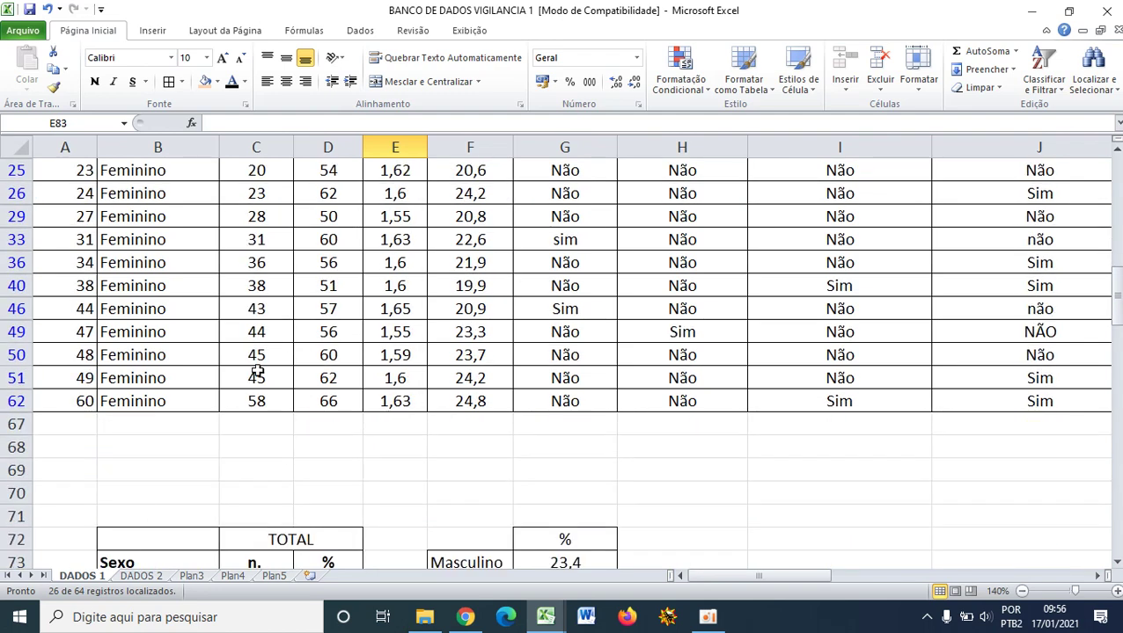
pyautogui.moveTo(51, 599)
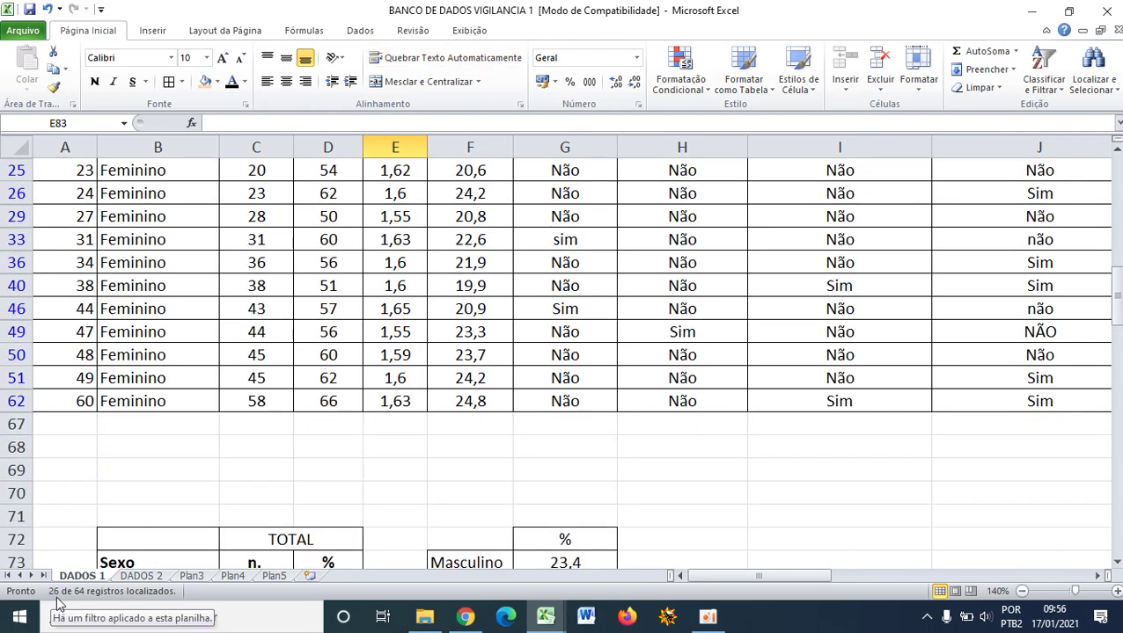
pyautogui.scroll(-4, 373, 309)
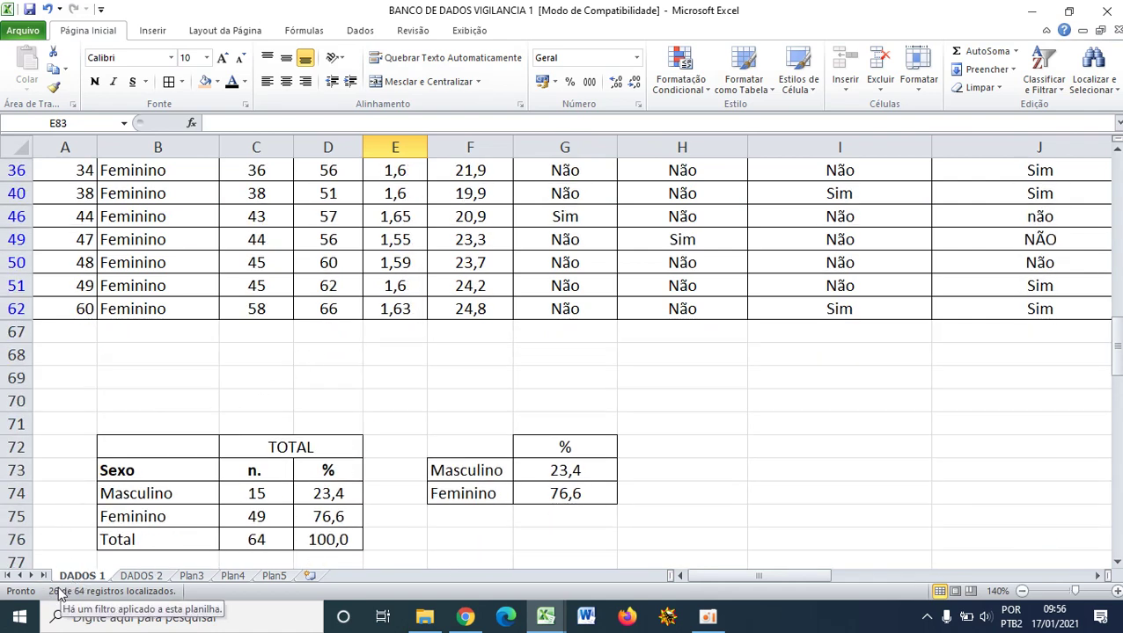
pyautogui.scroll(-2, 336, 533)
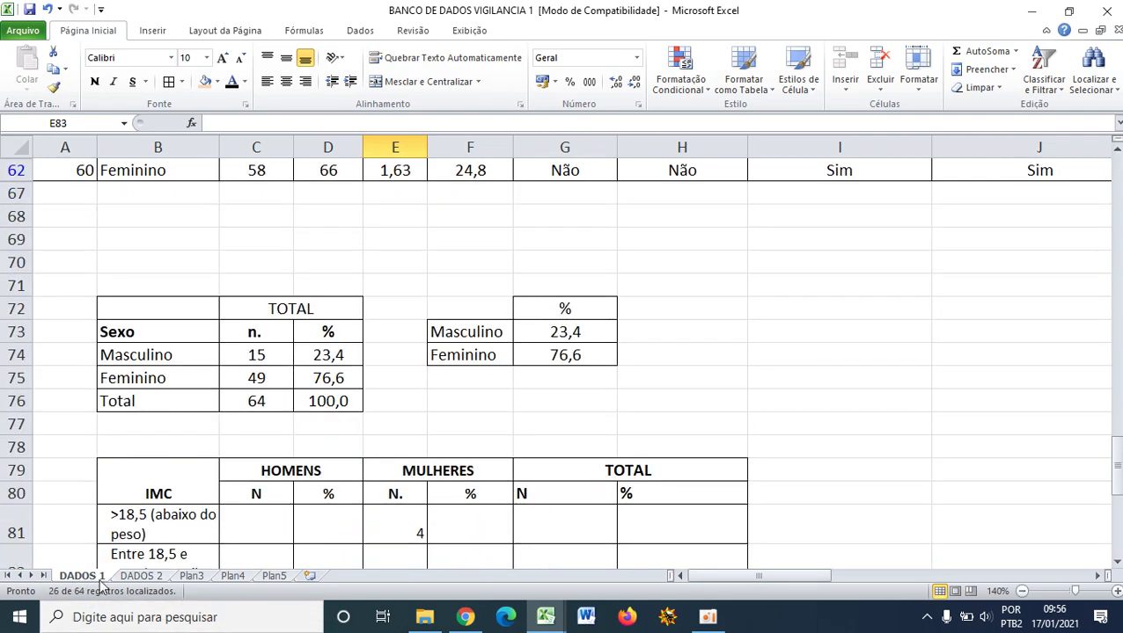
pyautogui.scroll(-3, 396, 493)
pyautogui.click(398, 403)
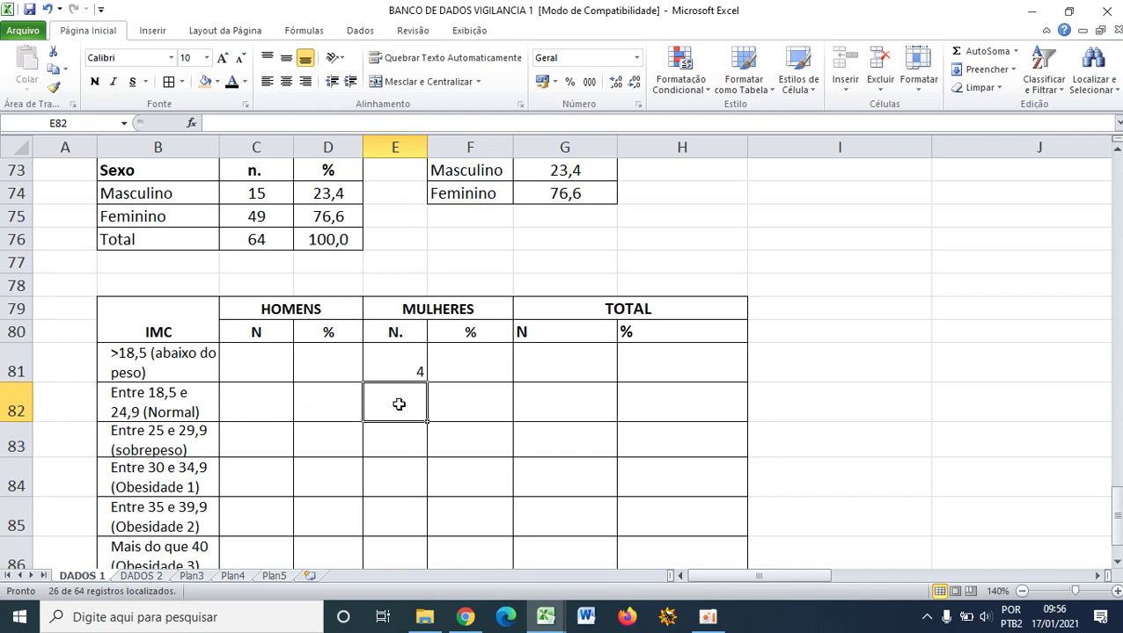
pyautogui.write('26')
pyautogui.click(413, 484)
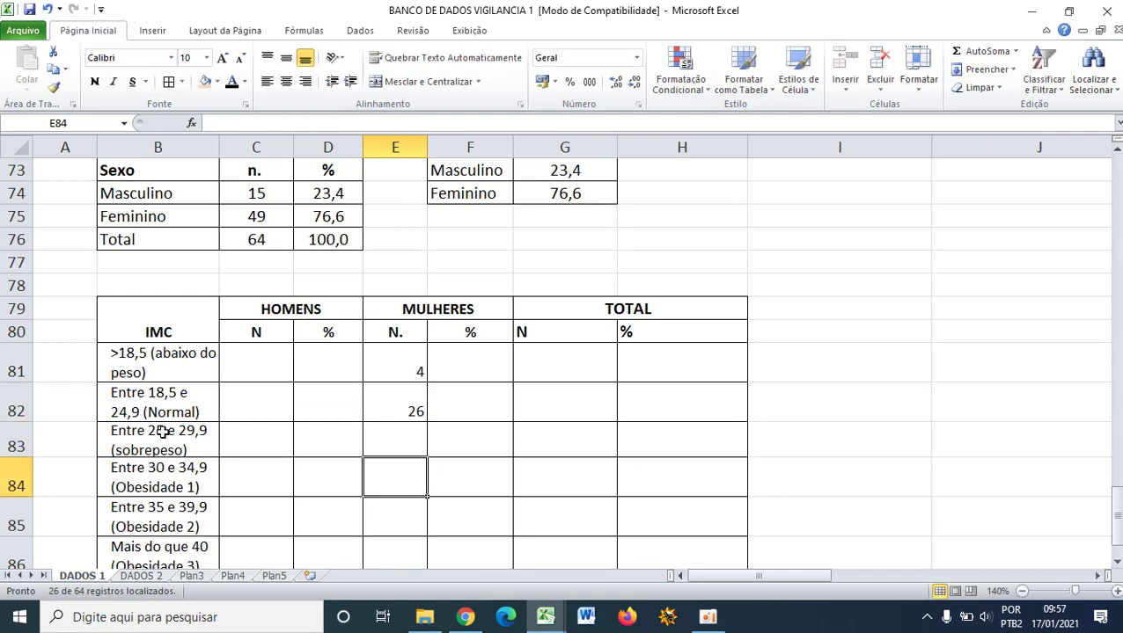
# - Filter the IMC column to only the overweight values, from 25,2 through 29,6, replacing the normal-weight selection
pyautogui.scroll(6, 447, 454)
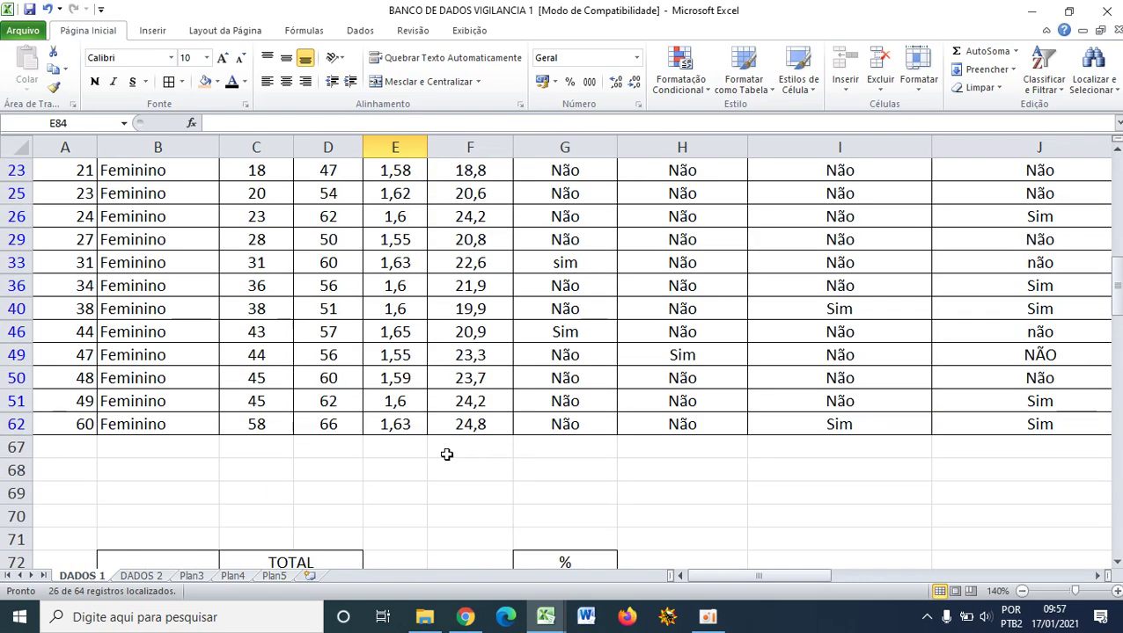
pyautogui.scroll(5, 447, 454)
pyautogui.click(505, 195)
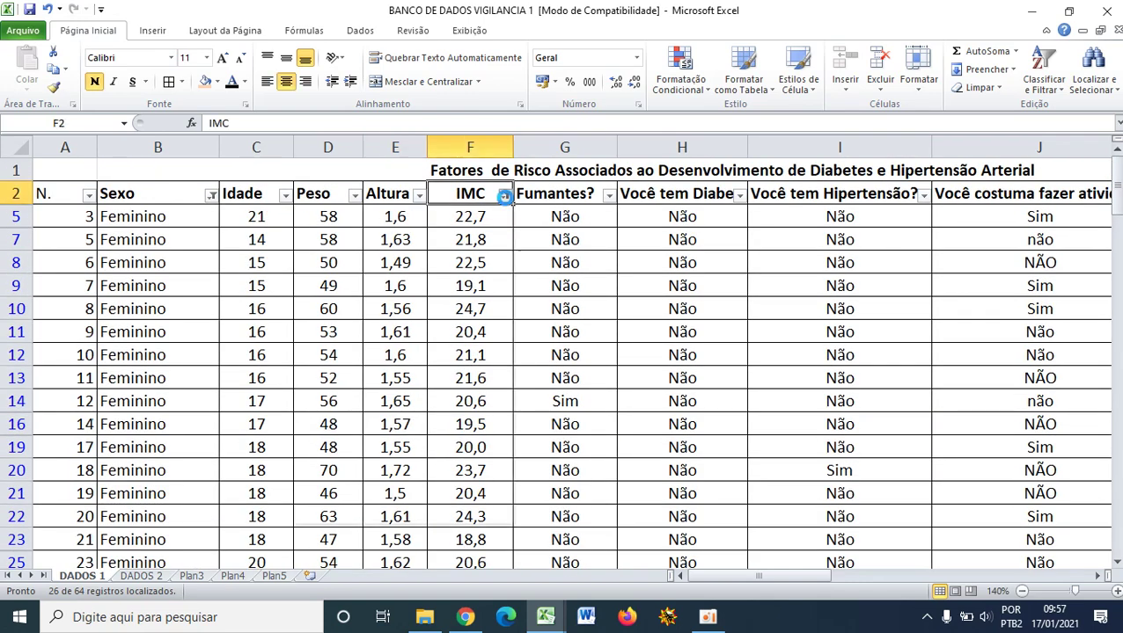
pyautogui.click(350, 417)
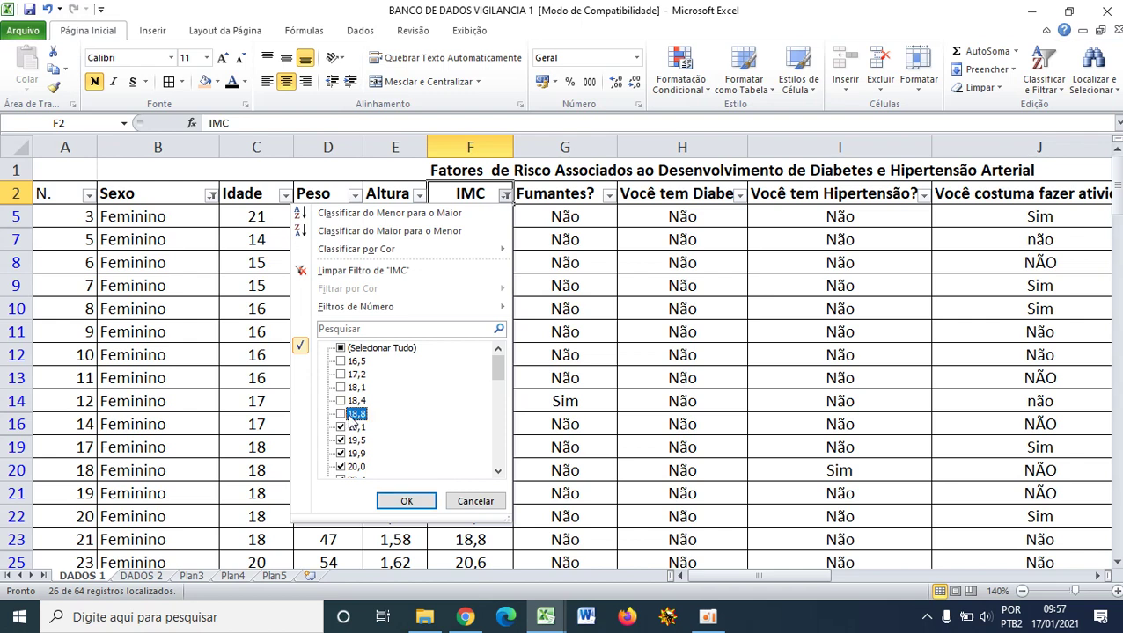
pyautogui.click(370, 348)
pyautogui.click(369, 348)
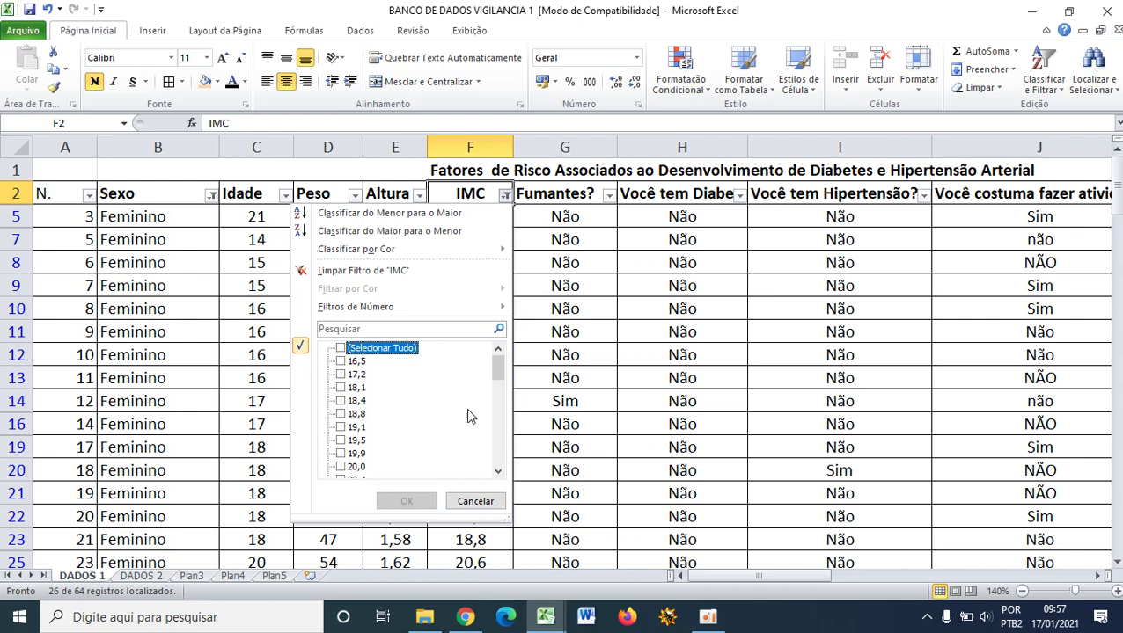
pyautogui.scroll(-2, 461, 451)
pyautogui.scroll(-4, 458, 449)
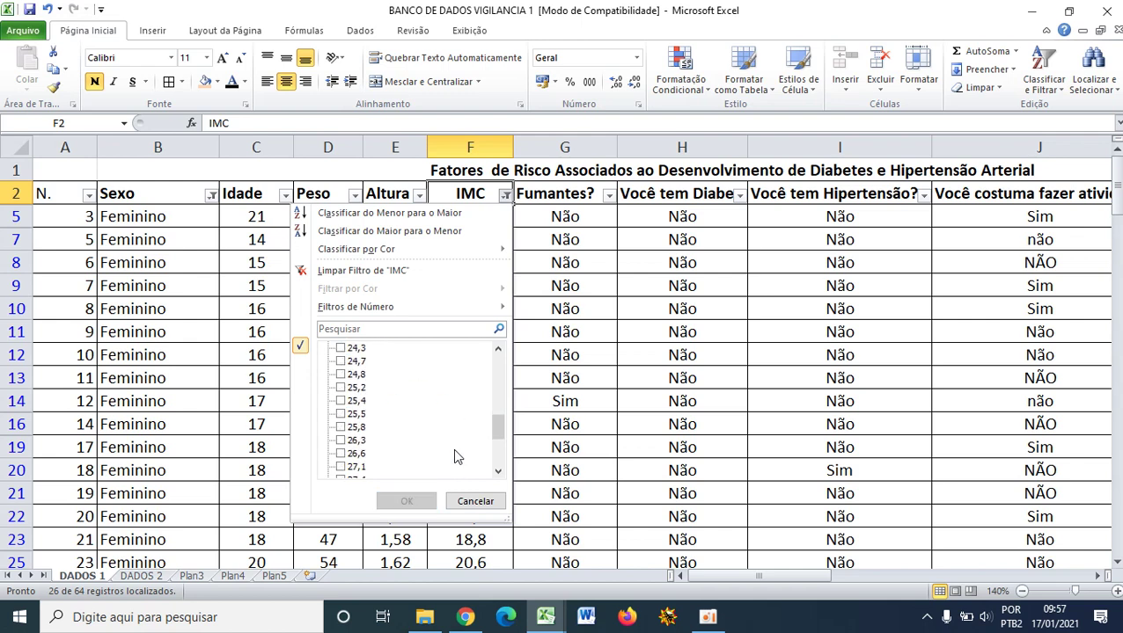
pyautogui.click(343, 388)
pyautogui.click(341, 401)
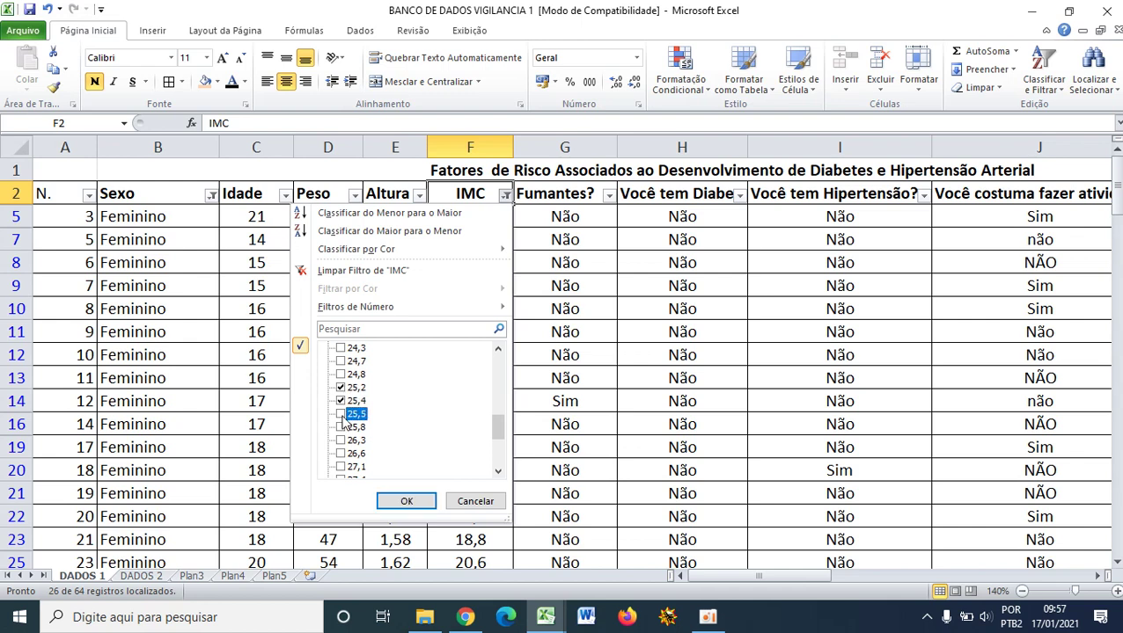
pyautogui.click(341, 414)
pyautogui.click(341, 427)
pyautogui.click(342, 440)
pyautogui.click(342, 453)
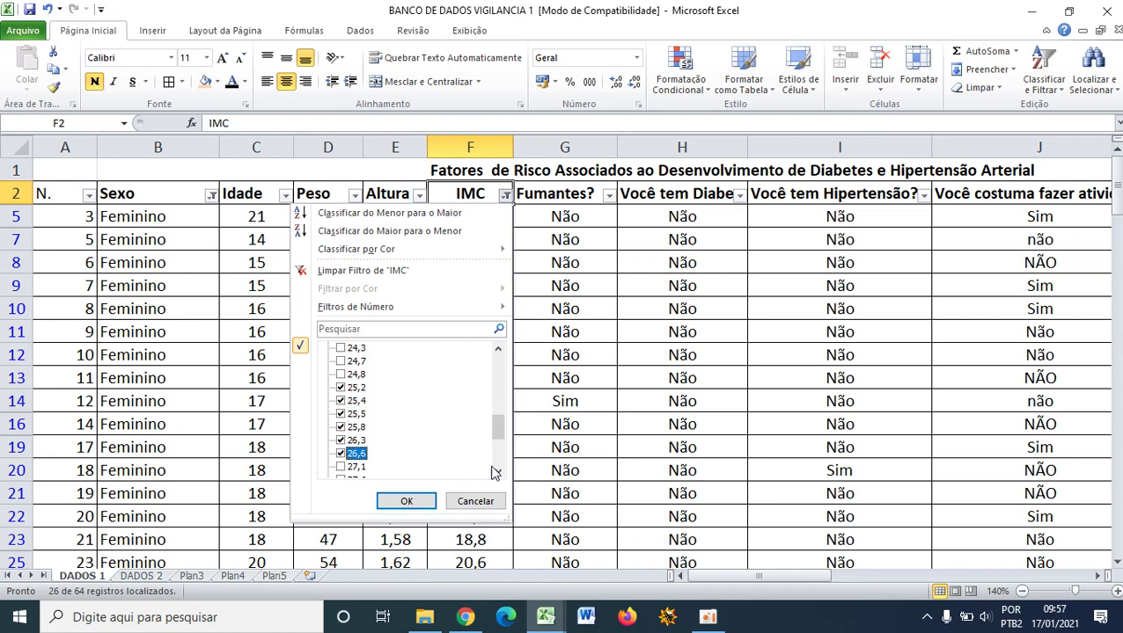
pyautogui.click(498, 471)
pyautogui.click(498, 472)
pyautogui.click(342, 440)
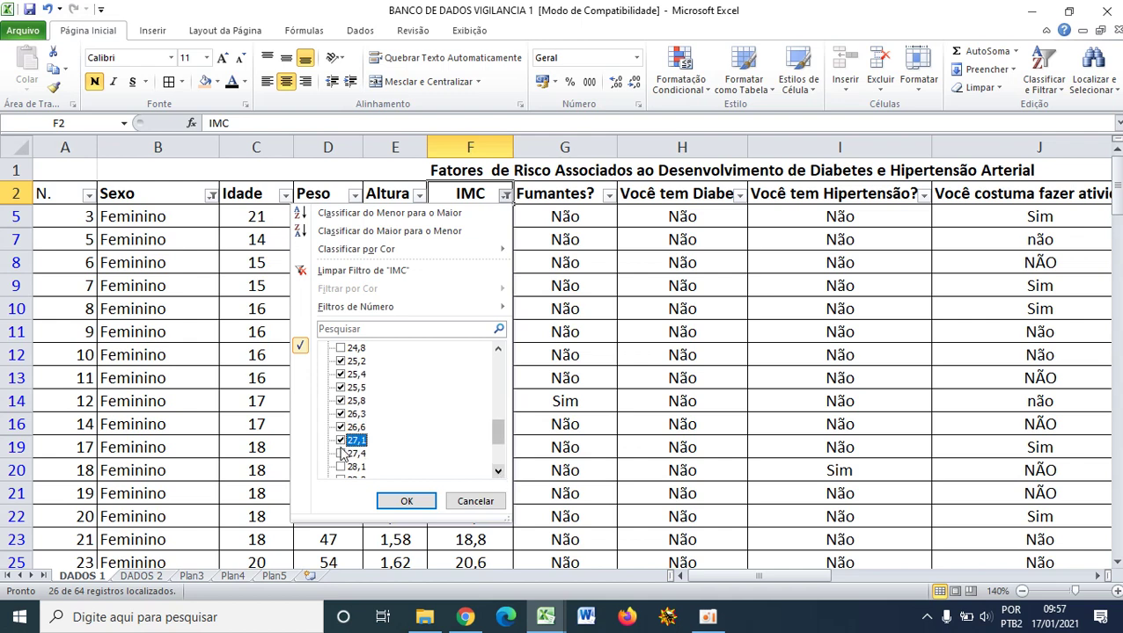
pyautogui.click(342, 453)
pyautogui.click(343, 467)
pyautogui.click(498, 472)
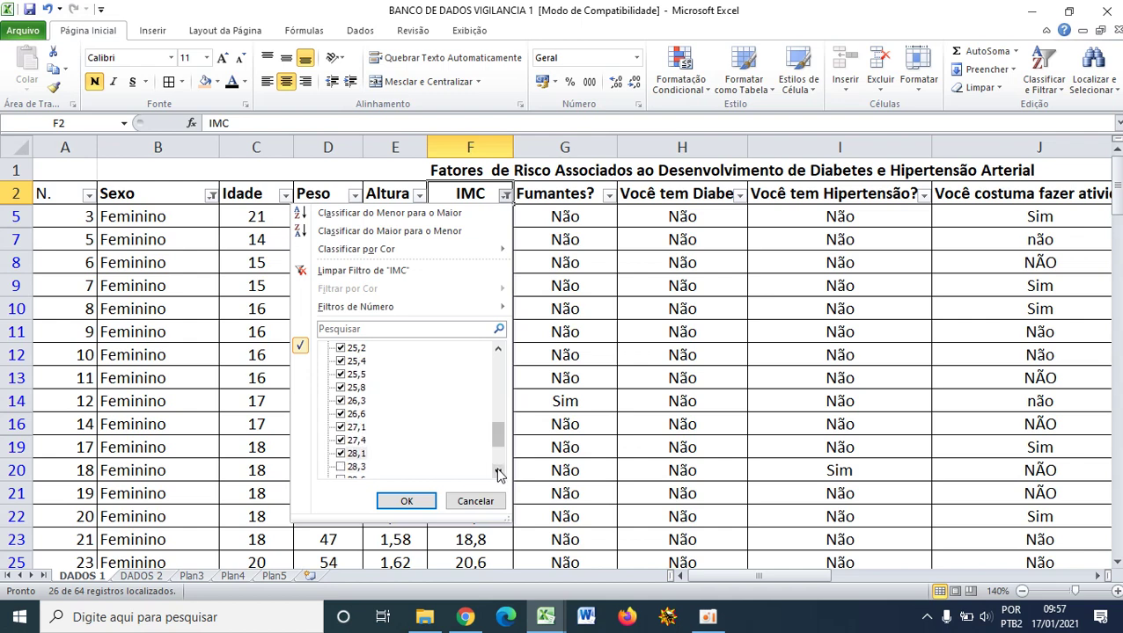
pyautogui.click(498, 471)
pyautogui.click(498, 472)
pyautogui.click(498, 471)
pyautogui.click(343, 427)
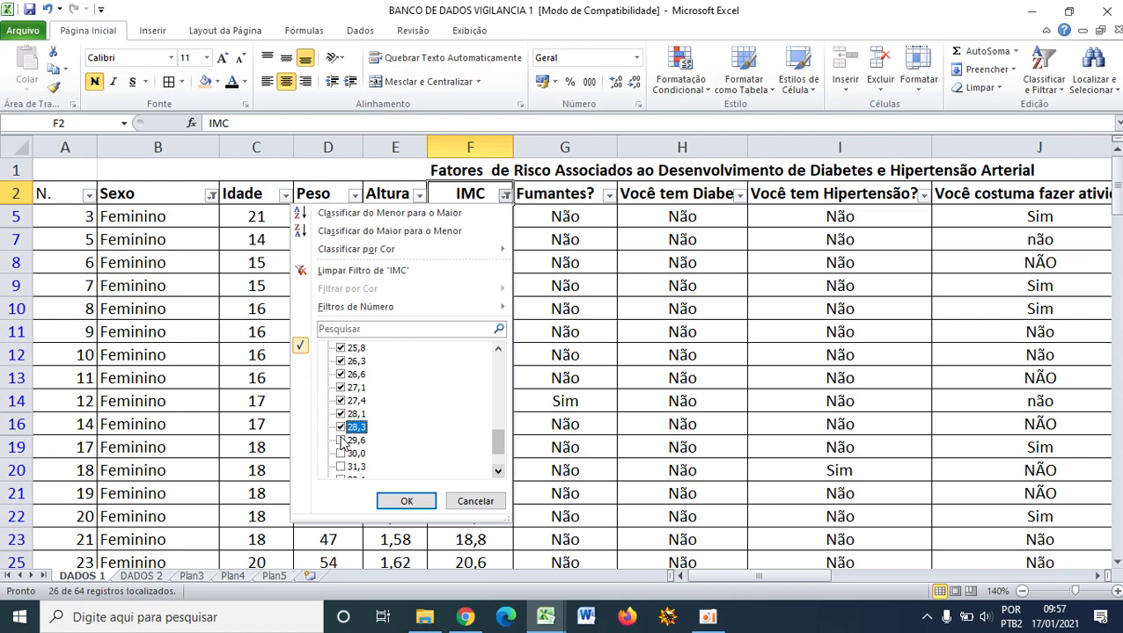
pyautogui.click(343, 440)
pyautogui.click(407, 502)
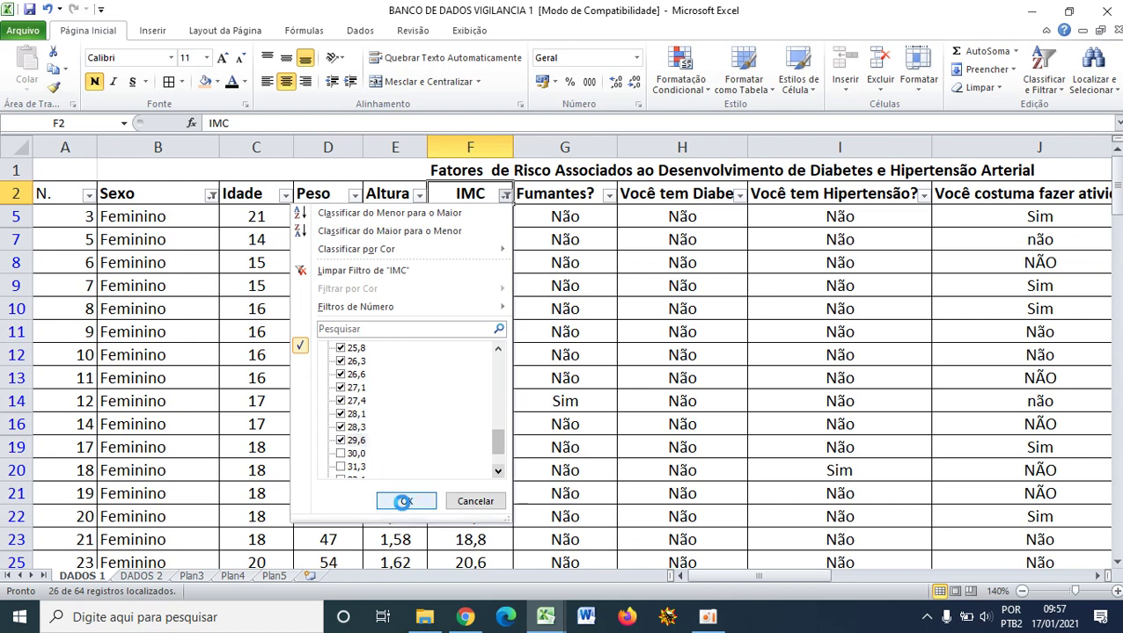
pyautogui.scroll(-1, 390, 378)
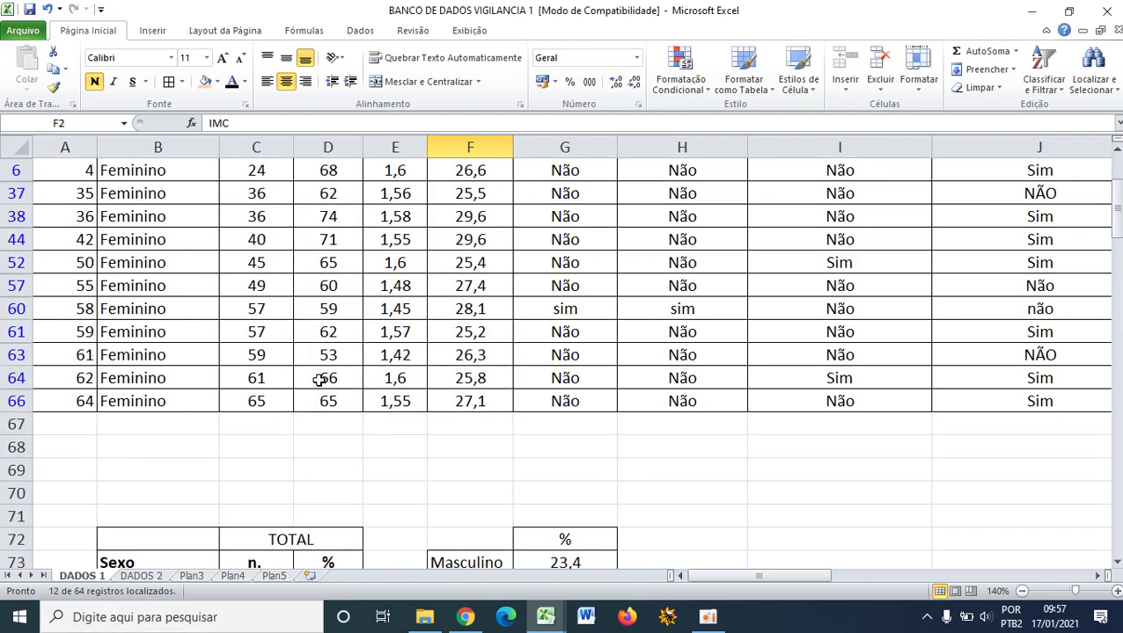
pyautogui.scroll(1, 476, 220)
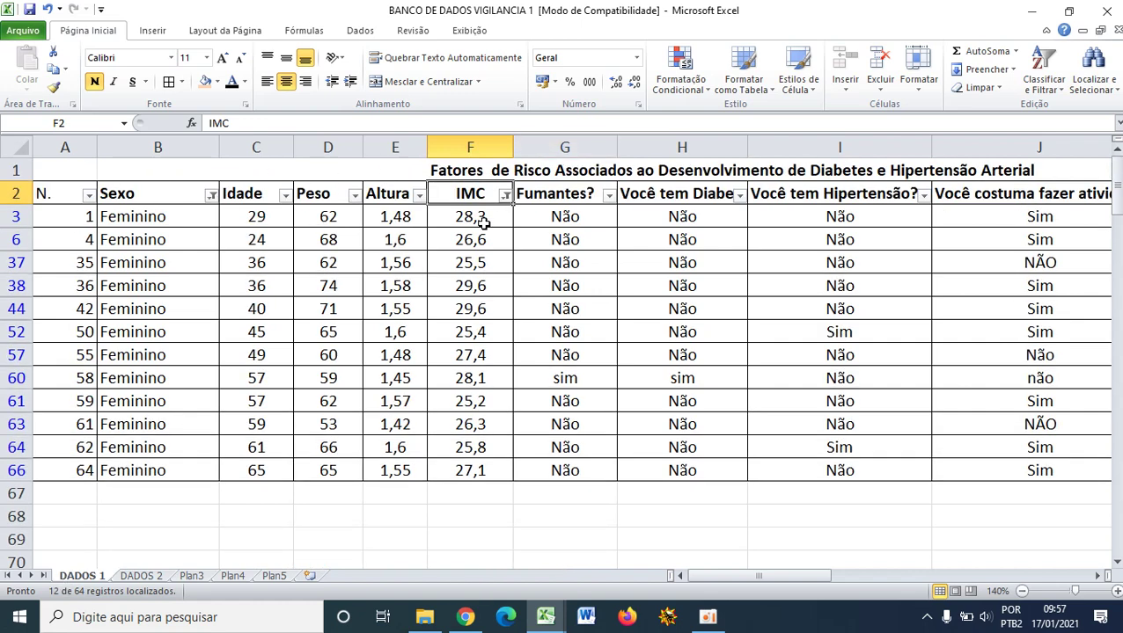
# - Enter 12 in cell E83 as the number of overweight women in the IMC classification table
pyautogui.scroll(-2, 471, 281)
pyautogui.scroll(-9, 473, 282)
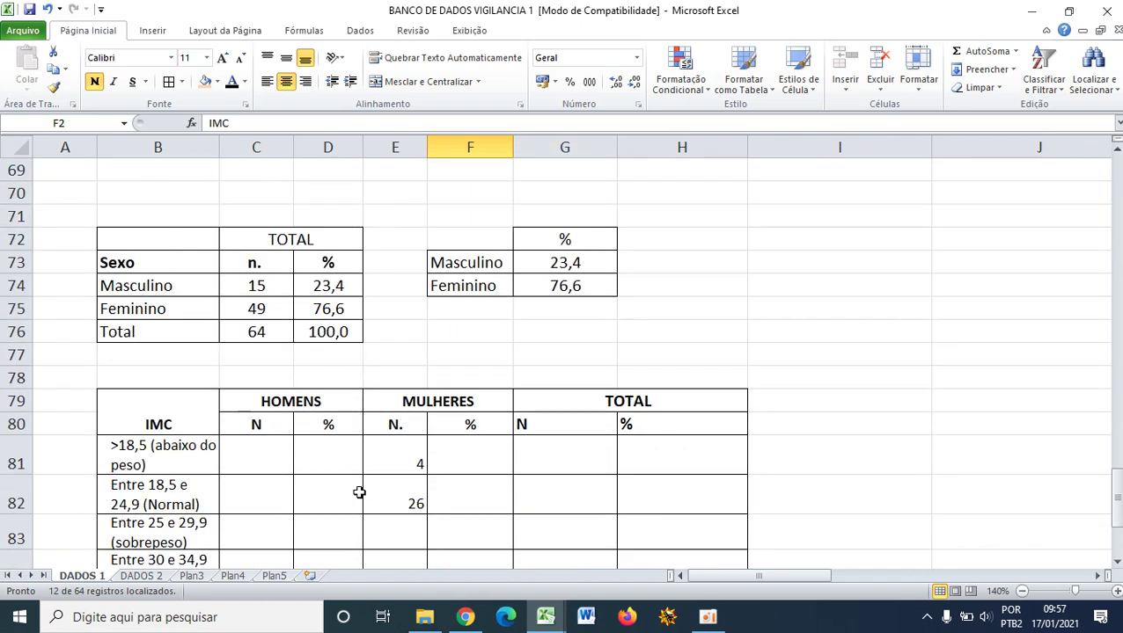
pyautogui.scroll(2, 410, 368)
pyautogui.click(402, 332)
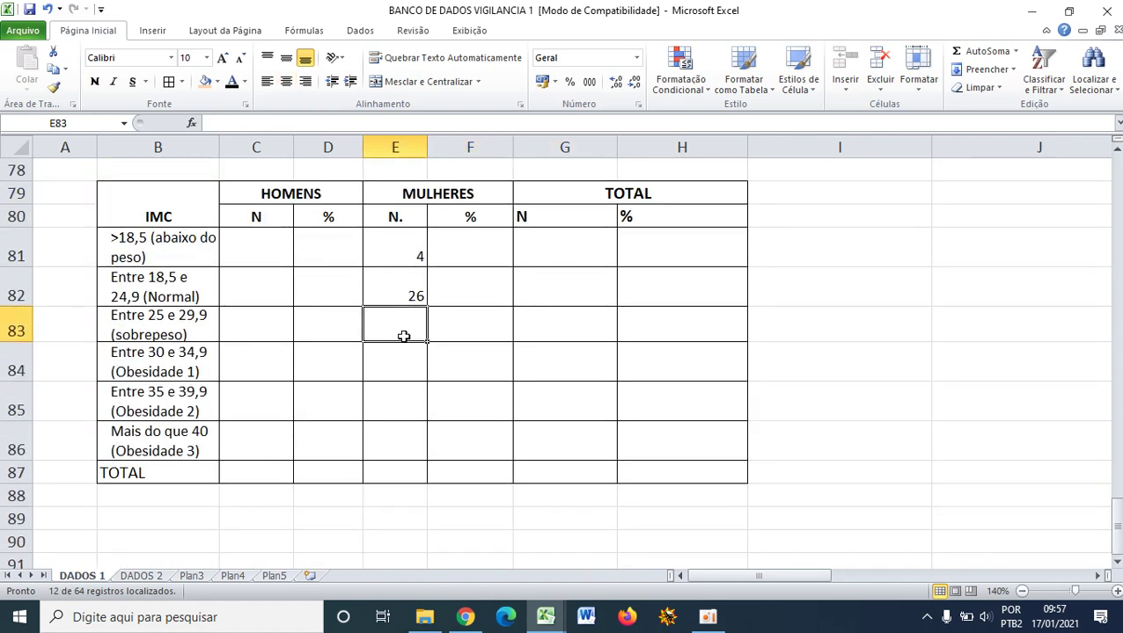
pyautogui.scroll(2, 400, 334)
pyautogui.write('1')
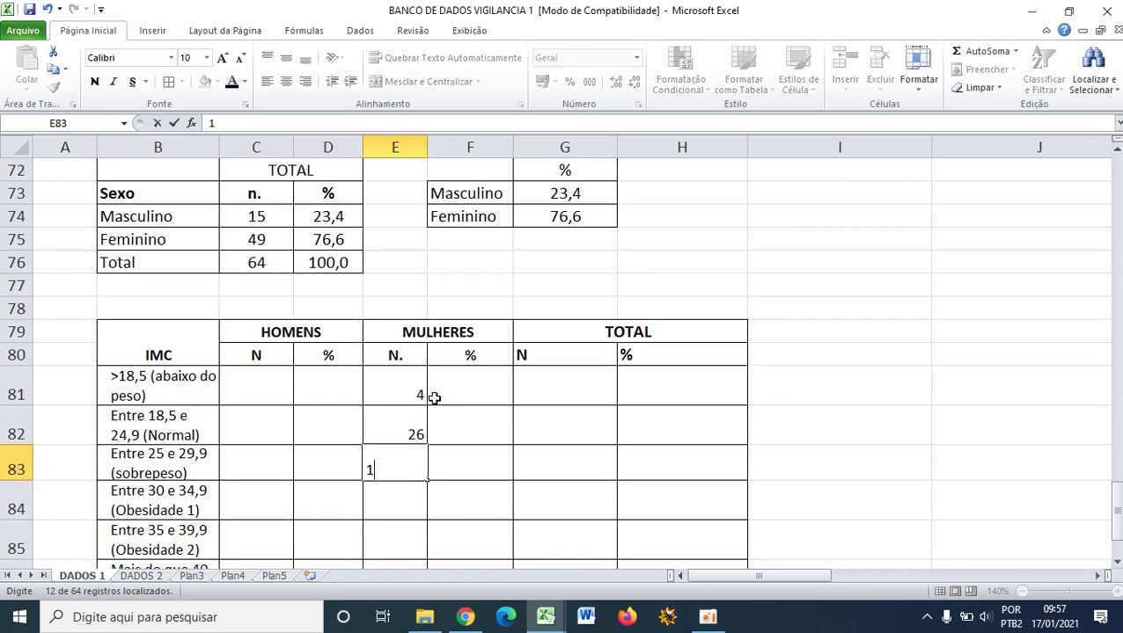
pyautogui.write('2')
pyautogui.click(517, 506)
pyautogui.click(387, 491)
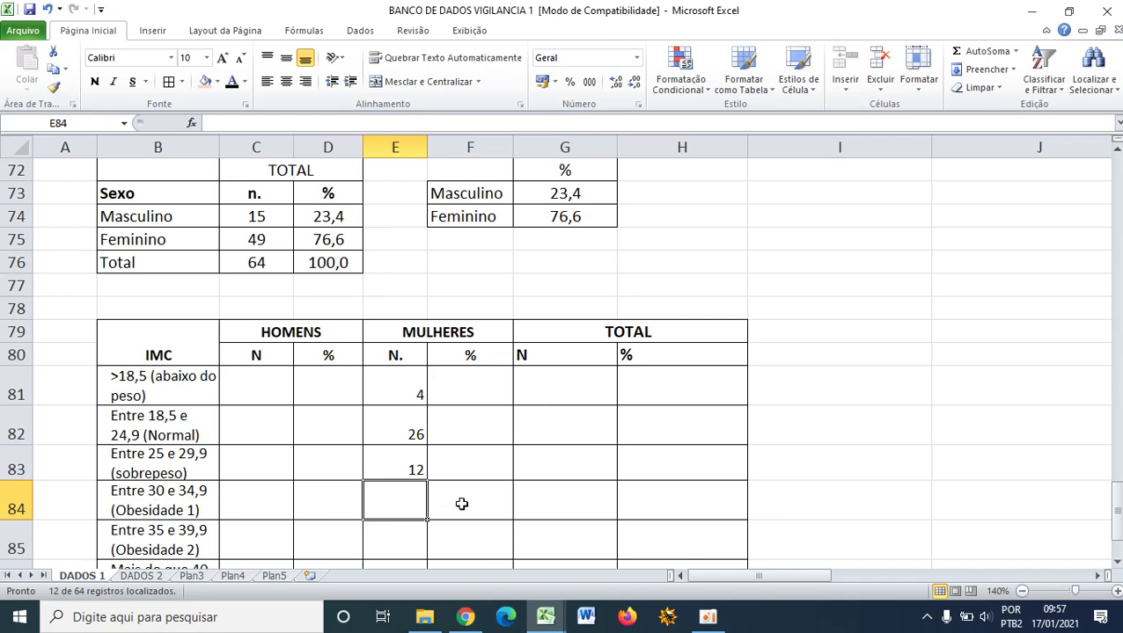
# - Filter the IMC column to only the Obesidade 1 values, from 30,0 through 34,3, replacing the overweight selection
pyautogui.scroll(7, 459, 493)
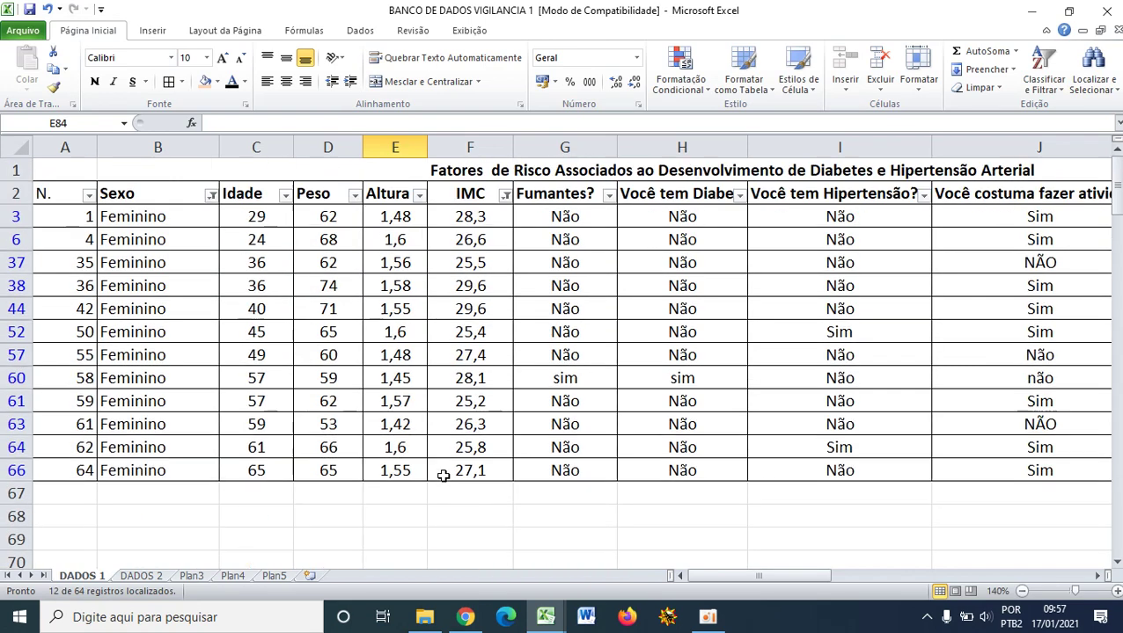
pyautogui.click(505, 195)
pyautogui.click(393, 352)
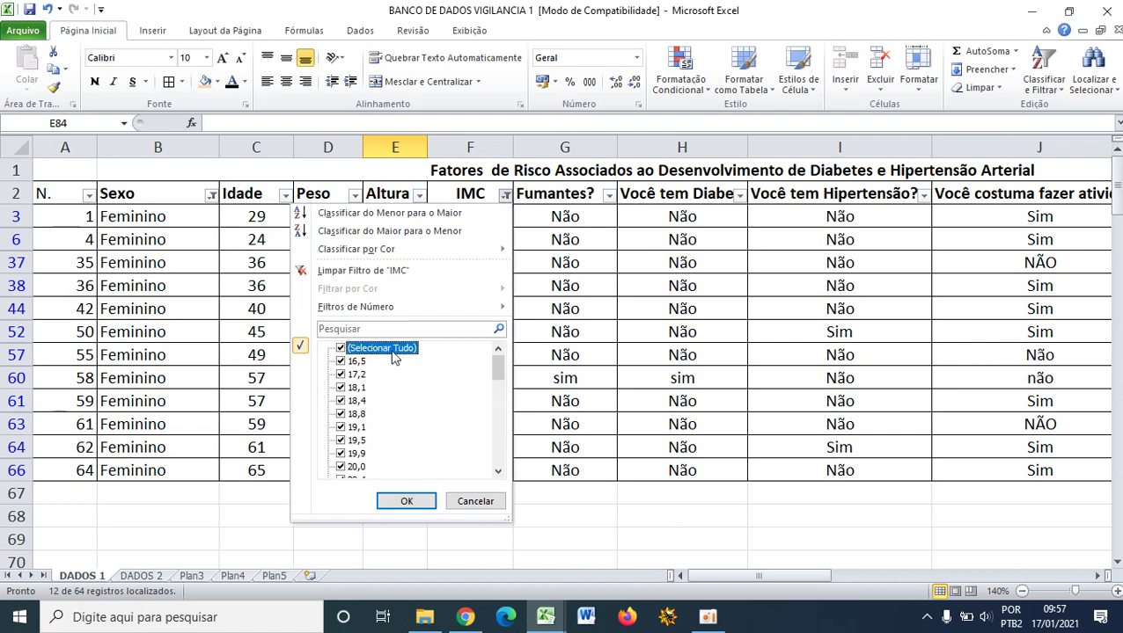
pyautogui.click(394, 354)
pyautogui.moveTo(497, 366); pyautogui.dragTo(476, 452)
pyautogui.click(350, 415)
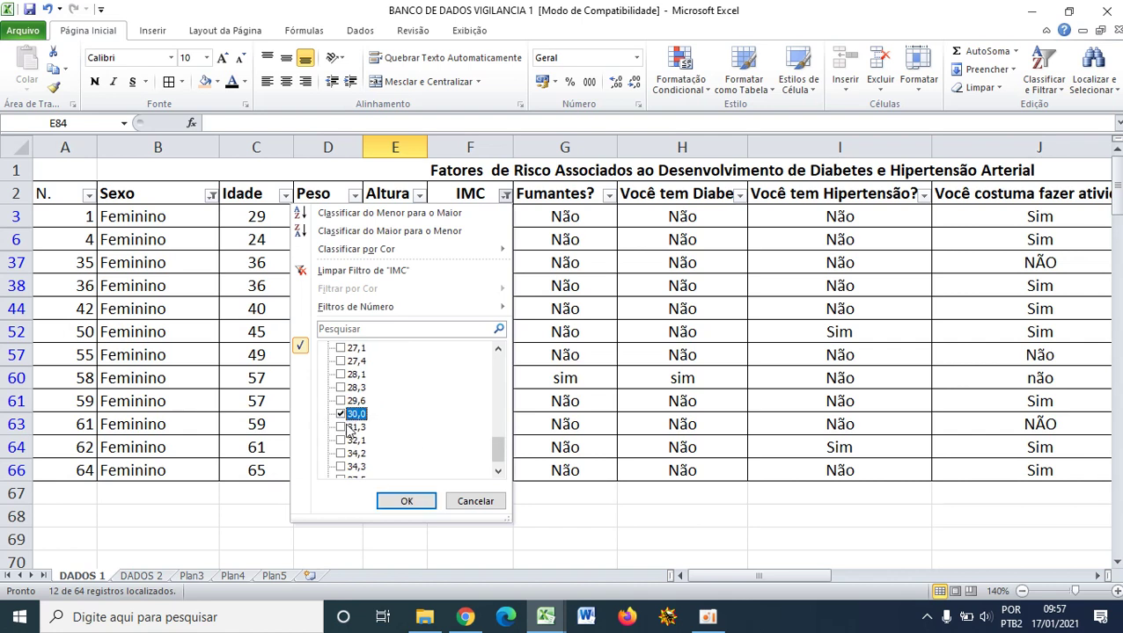
pyautogui.click(348, 428)
pyautogui.click(349, 440)
pyautogui.click(348, 454)
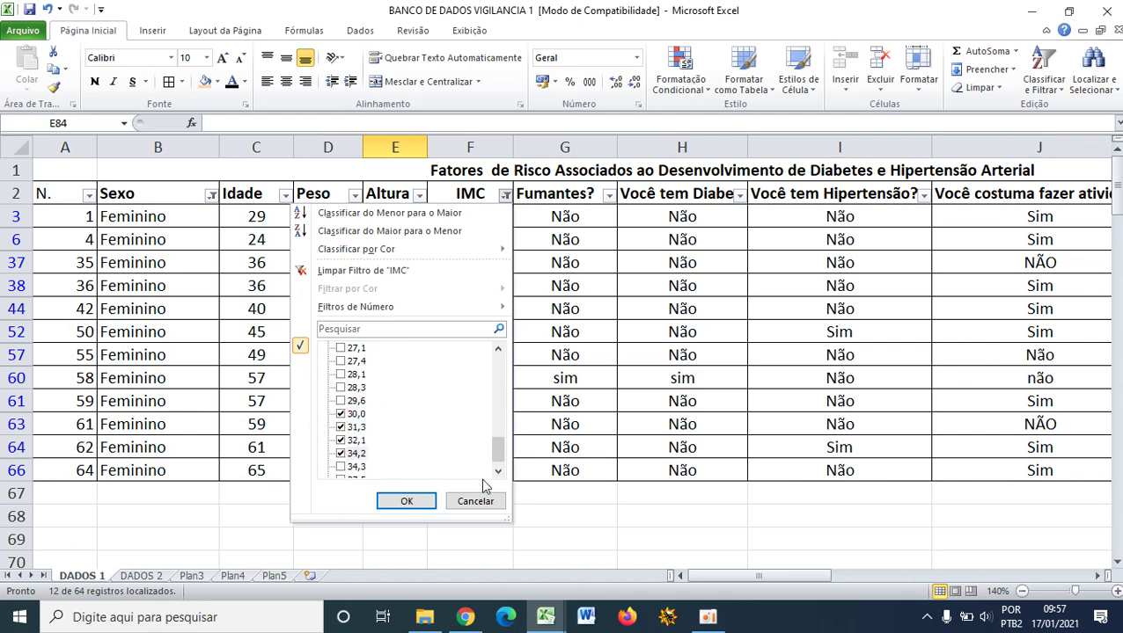
pyautogui.click(497, 473)
pyautogui.click(351, 454)
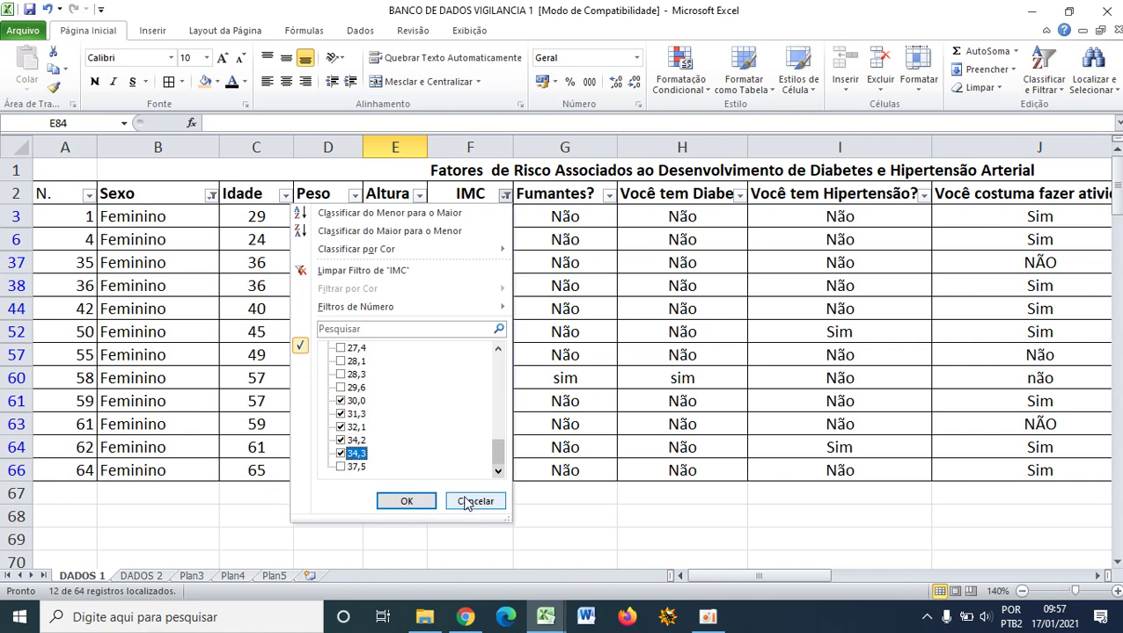
pyautogui.click(397, 510)
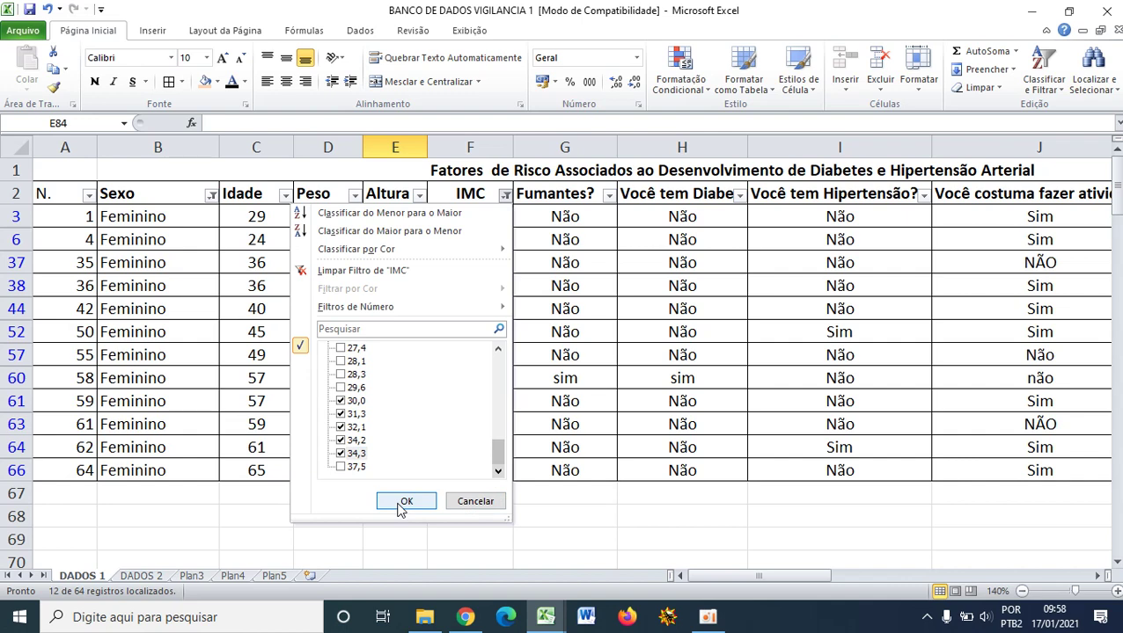
pyautogui.click(402, 503)
# - Enter 6 in cell E84 as the number of women in the Obesidade 1 category
pyautogui.scroll(-6, 389, 490)
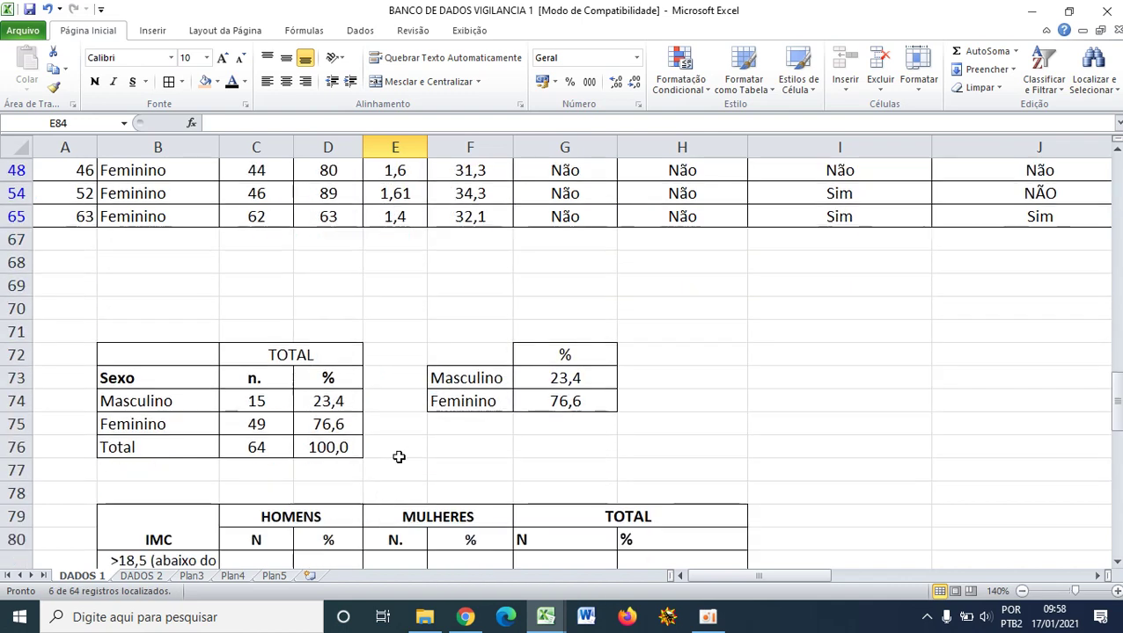
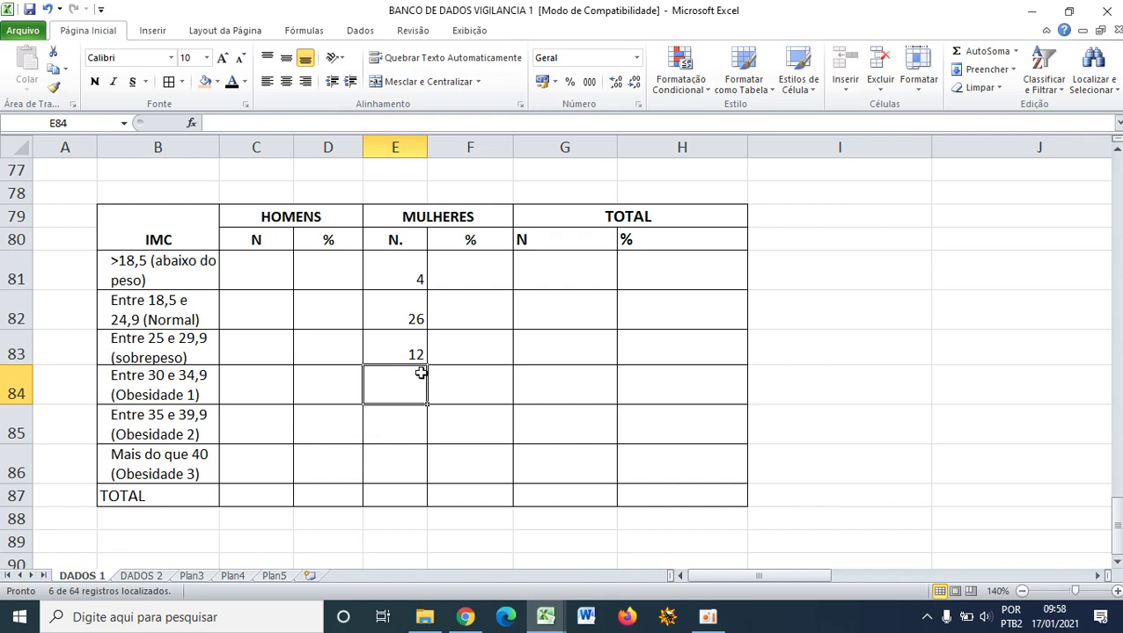
pyautogui.write('6')
pyautogui.click(378, 466)
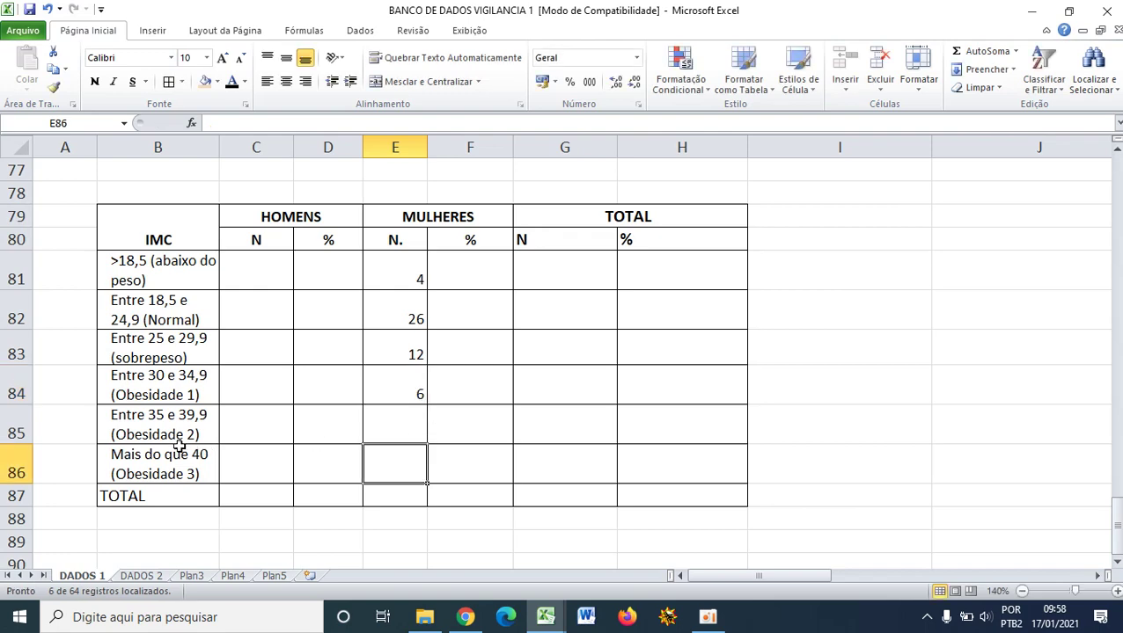
# - Filter the IMC column to only the Obesidade 2 value 37,5, replacing the Obesidade 1 selection
pyautogui.scroll(4, 407, 416)
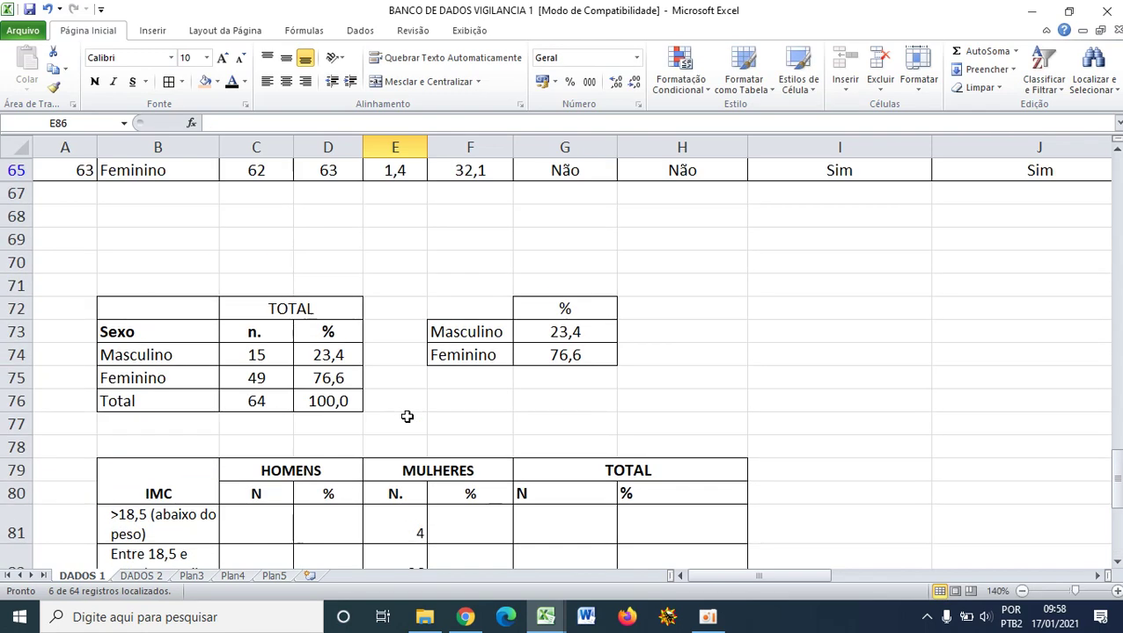
pyautogui.scroll(3, 407, 416)
pyautogui.scroll(-6, 431, 443)
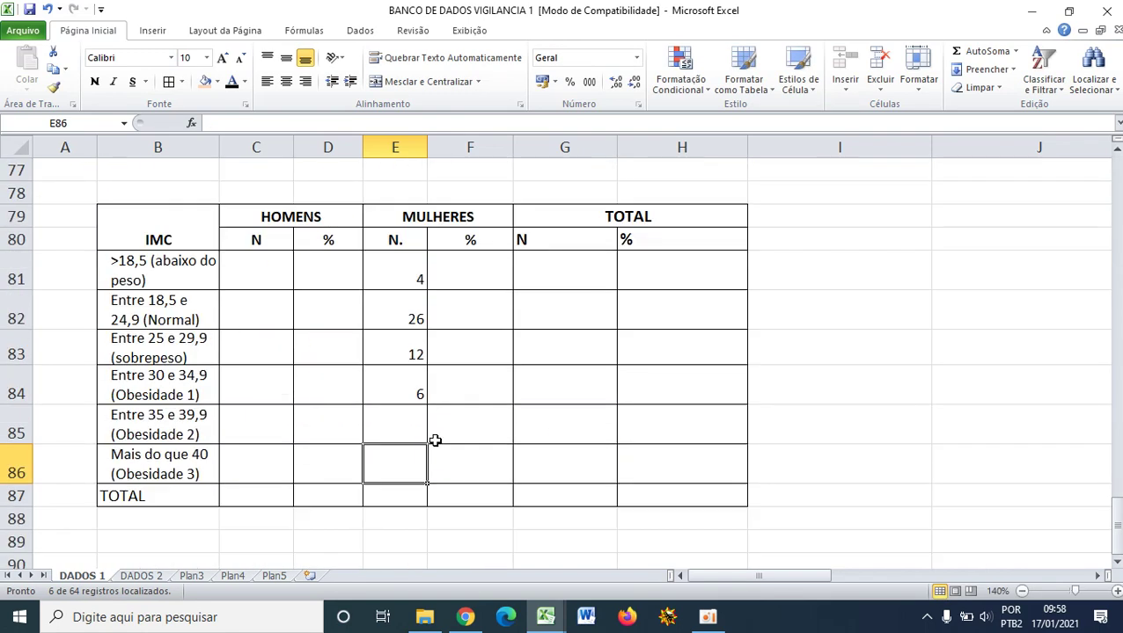
pyautogui.scroll(1, 460, 388)
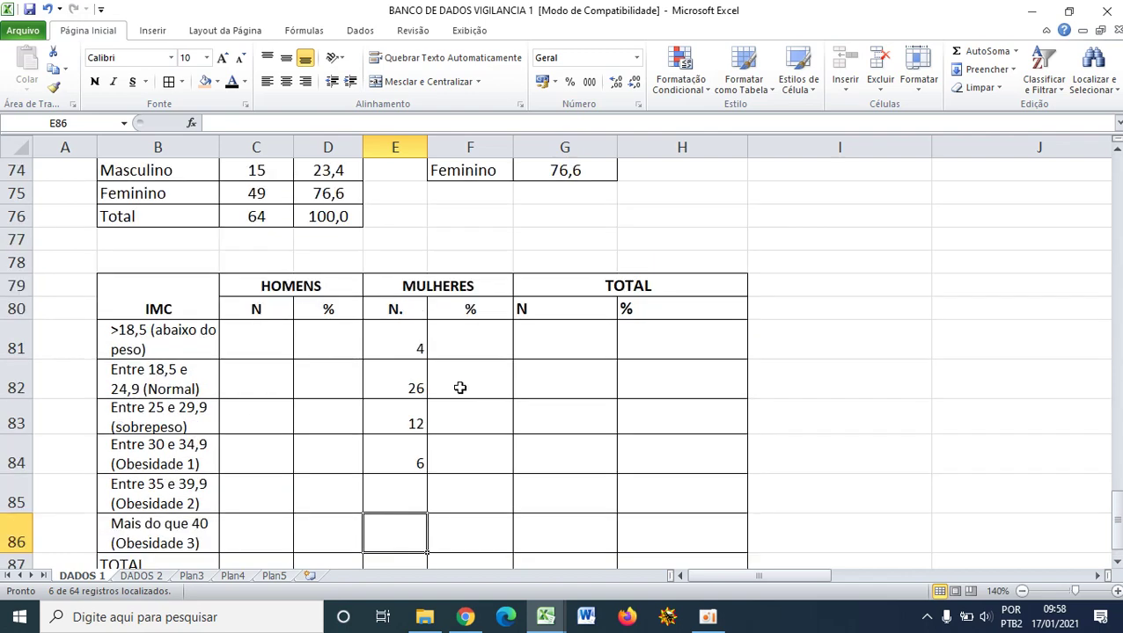
pyautogui.scroll(5, 459, 388)
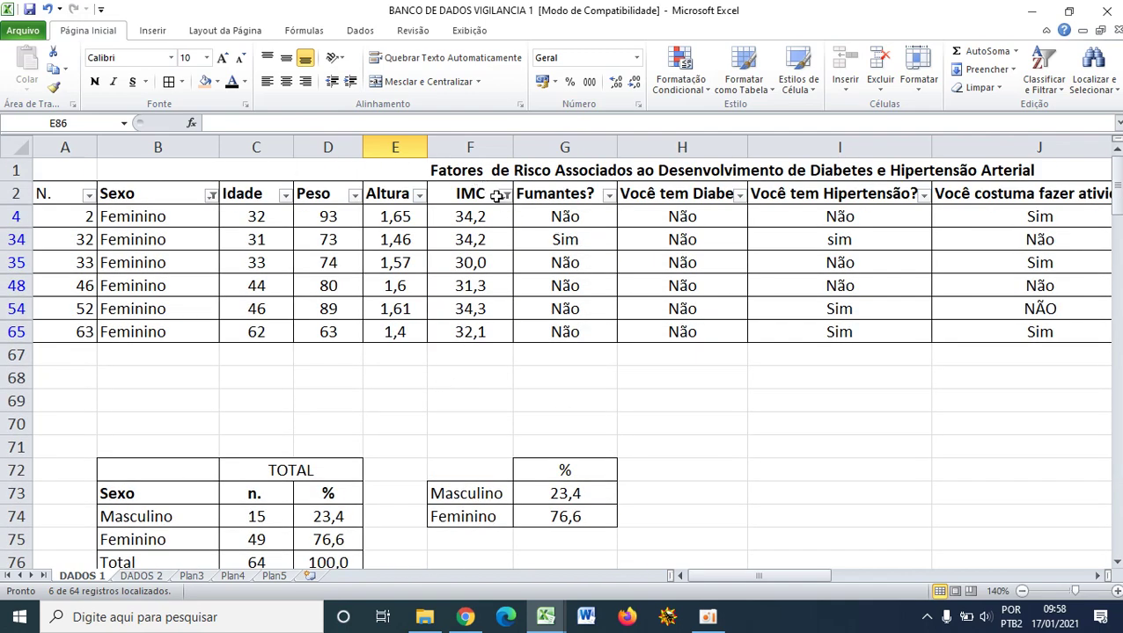
pyautogui.click(505, 195)
pyautogui.click(382, 348)
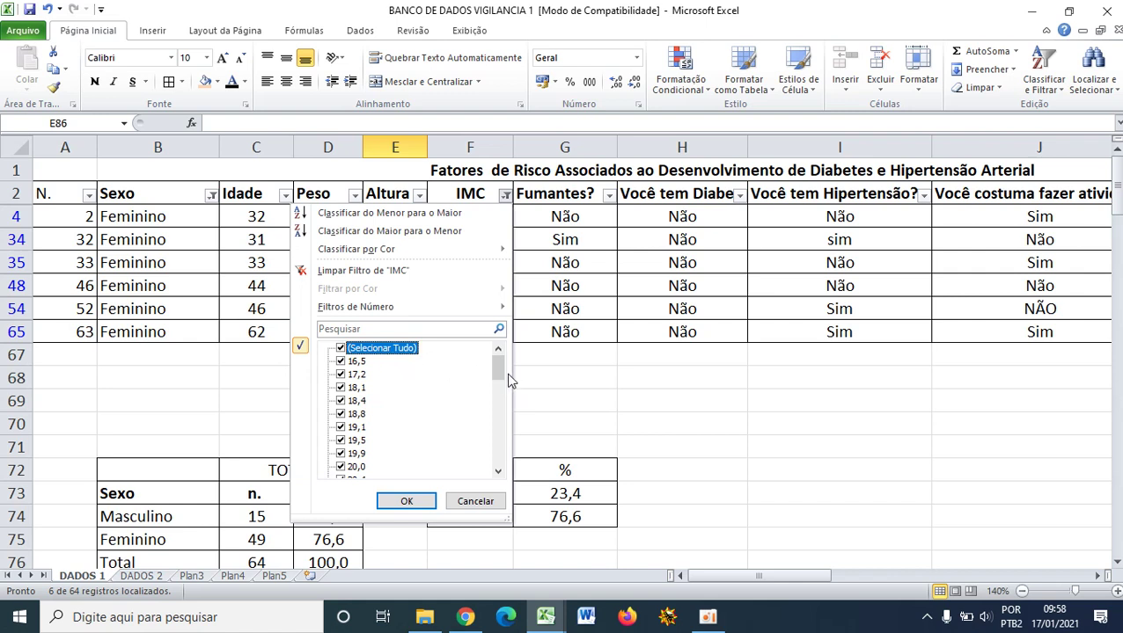
pyautogui.click(382, 348)
pyautogui.moveTo(498, 369); pyautogui.dragTo(498, 451)
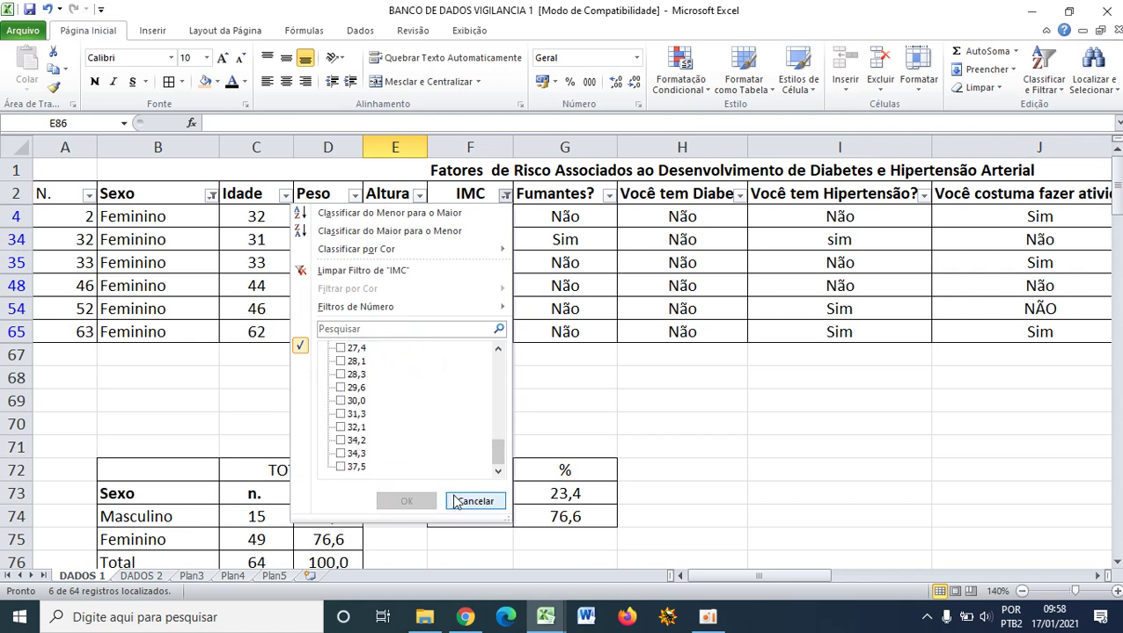
pyautogui.click(340, 467)
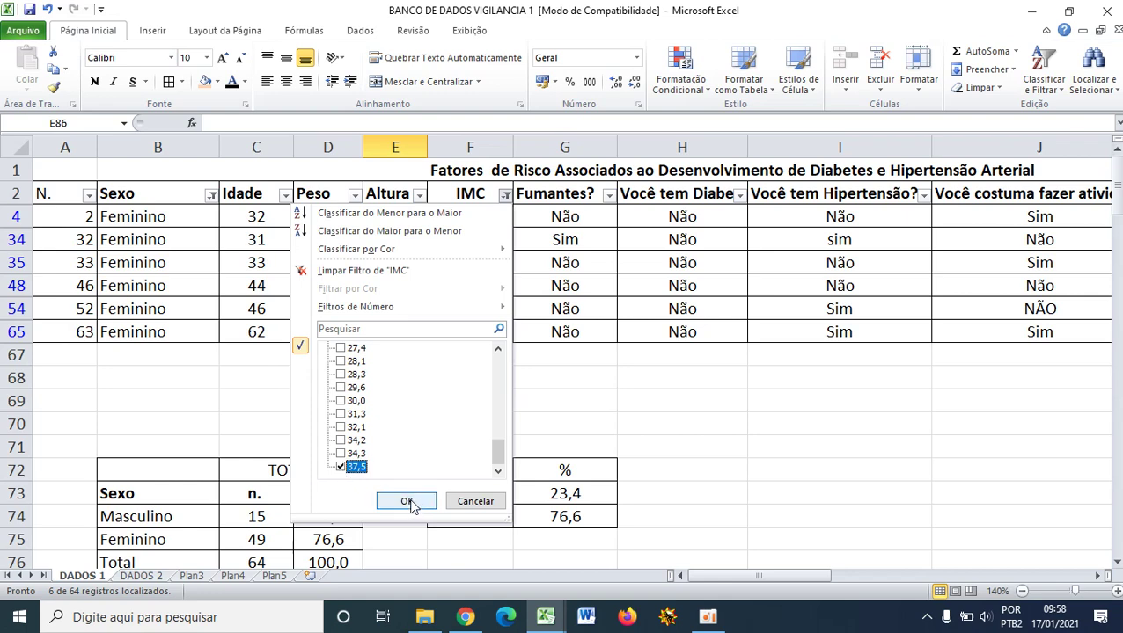
pyautogui.click(407, 501)
# - Enter 1 in cell E85 for women with Obesidade 2 and 0 in cell E86 for women with Obesidade 3
pyautogui.scroll(-5, 414, 466)
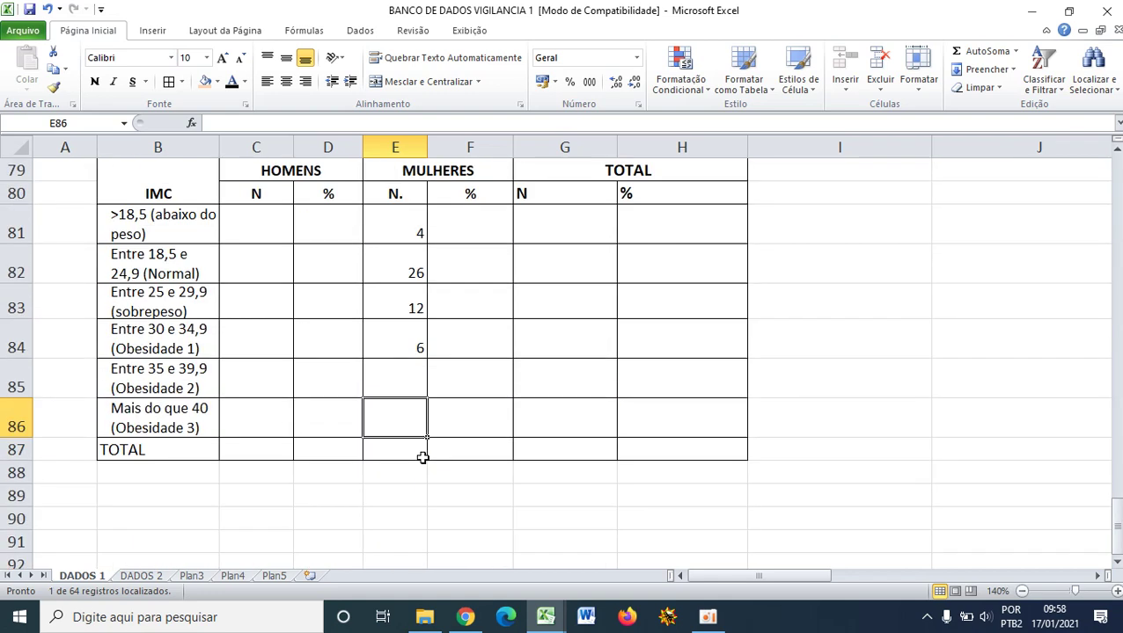
pyautogui.click(419, 379)
pyautogui.write('1')
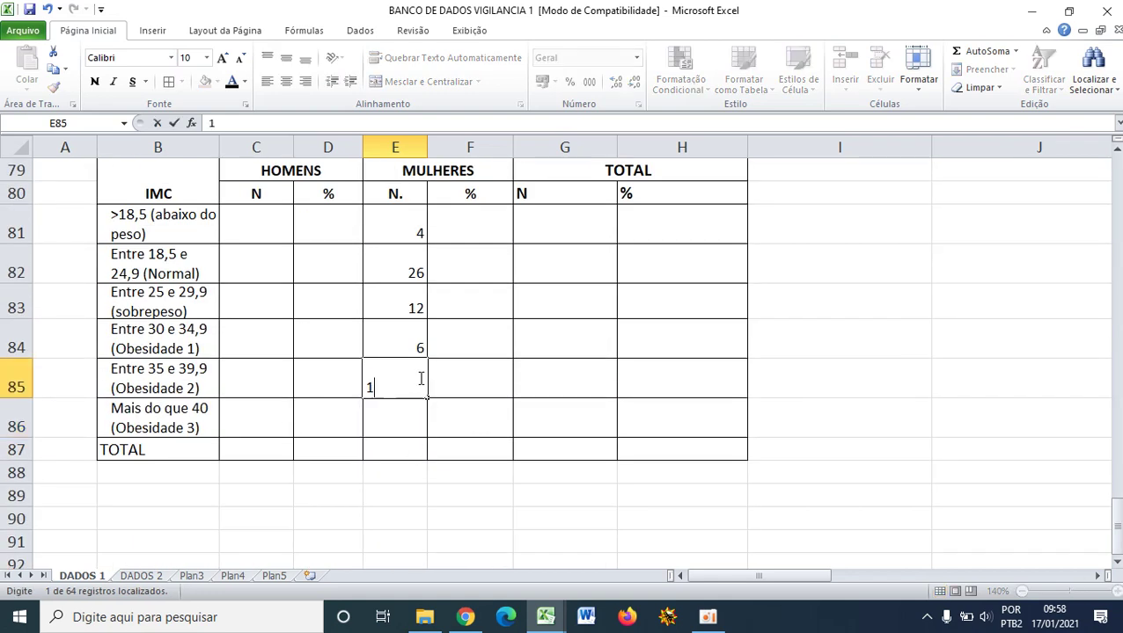
pyautogui.click(476, 448)
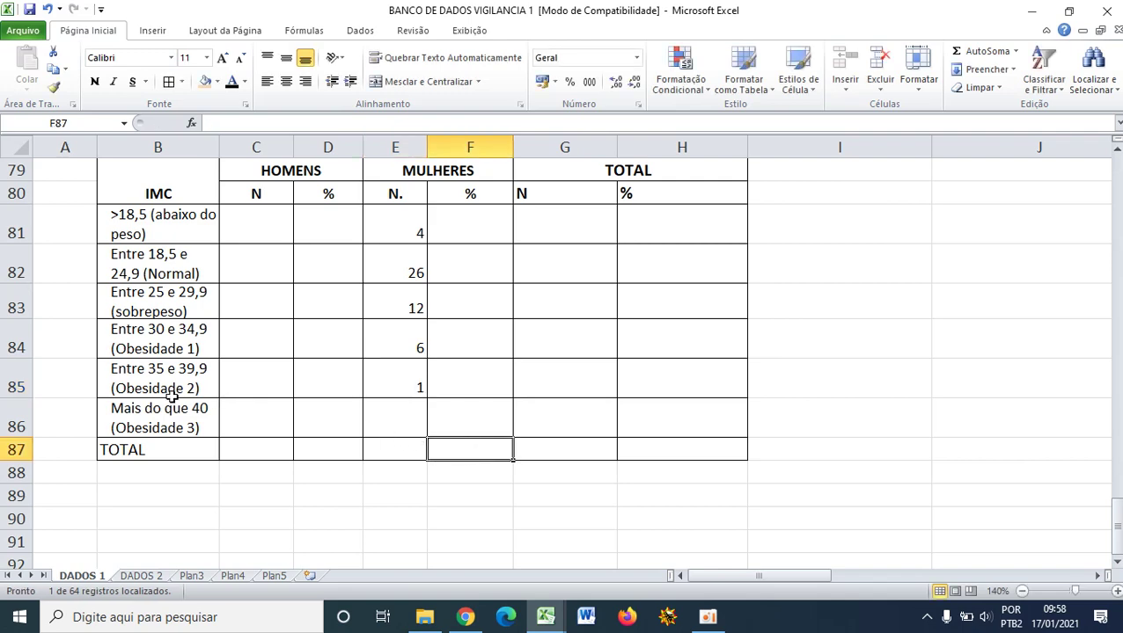
pyautogui.click(396, 411)
pyautogui.write('0')
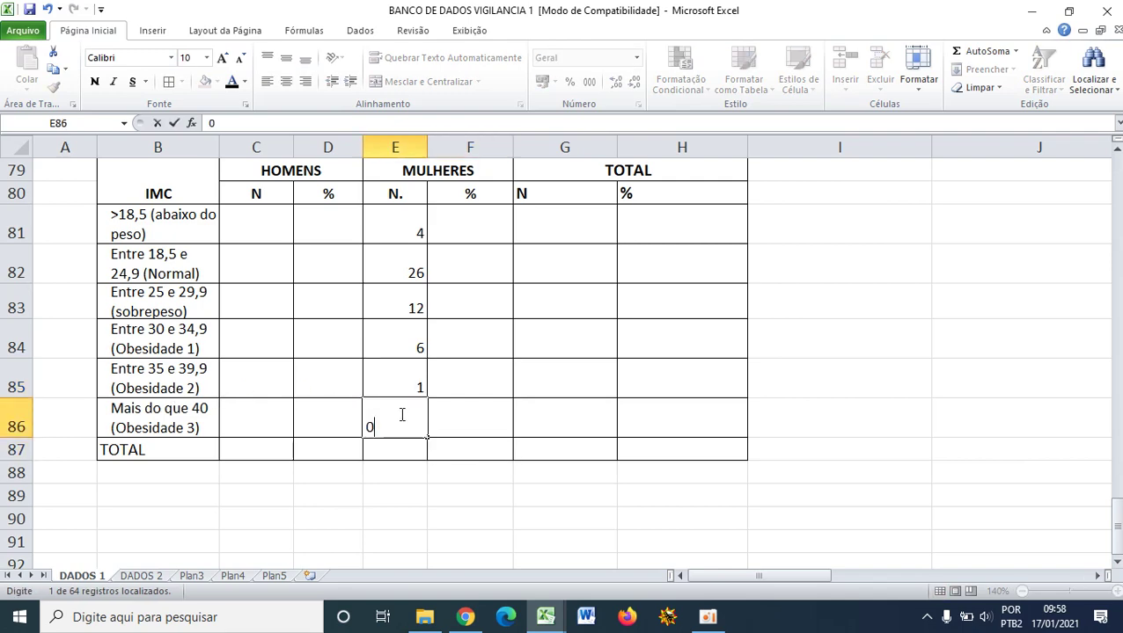
pyautogui.click(409, 467)
# - Select all values again in the IMC column filter to show every female record
pyautogui.scroll(3, 439, 389)
pyautogui.scroll(1, 439, 388)
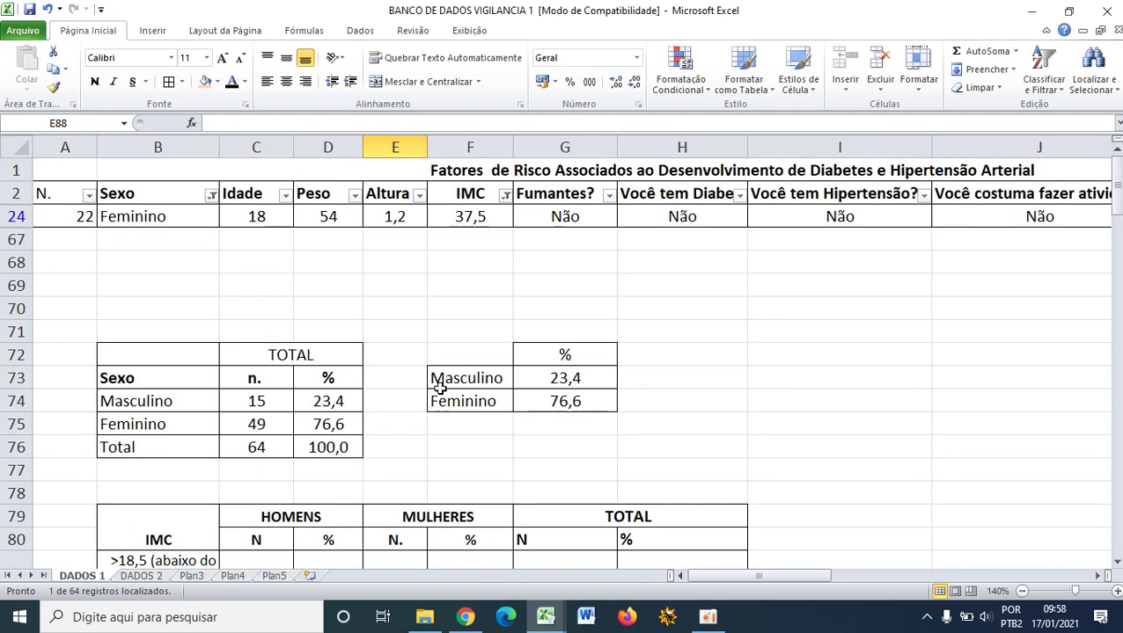
pyautogui.click(506, 196)
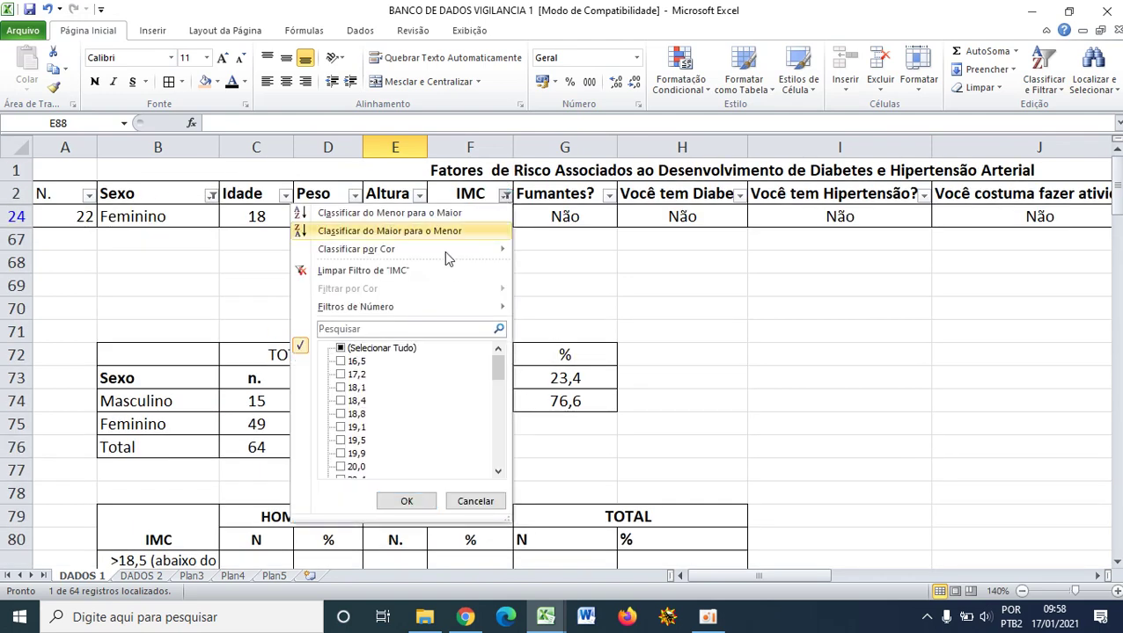
pyautogui.click(369, 349)
pyautogui.click(407, 501)
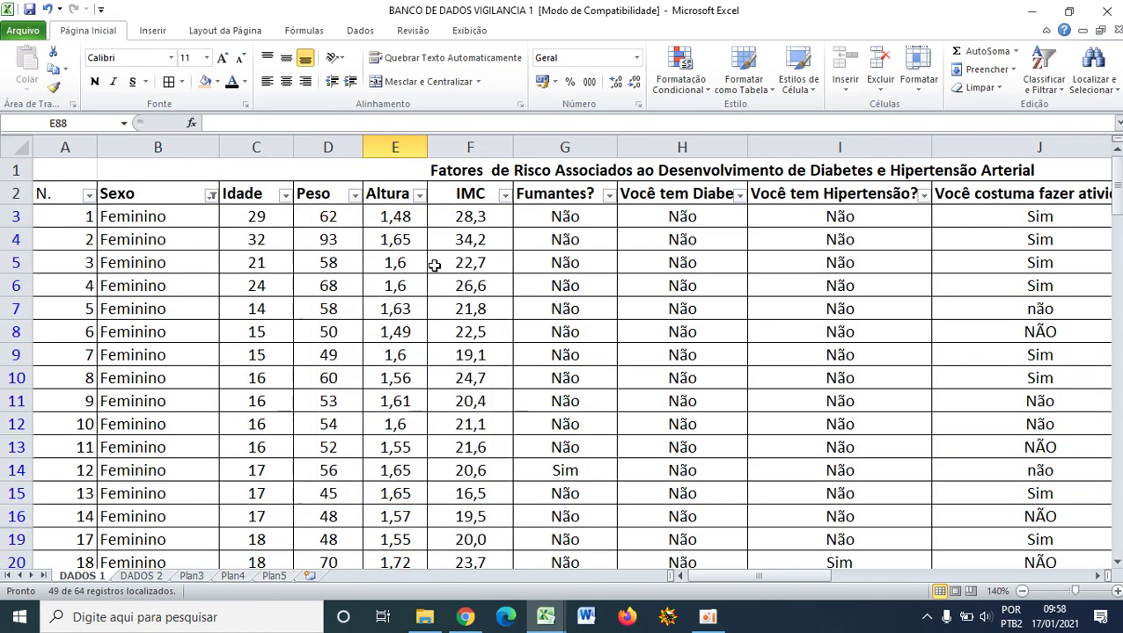
# - Change the Sexo column filter from Feminino to only Masculino
pyautogui.click(212, 199)
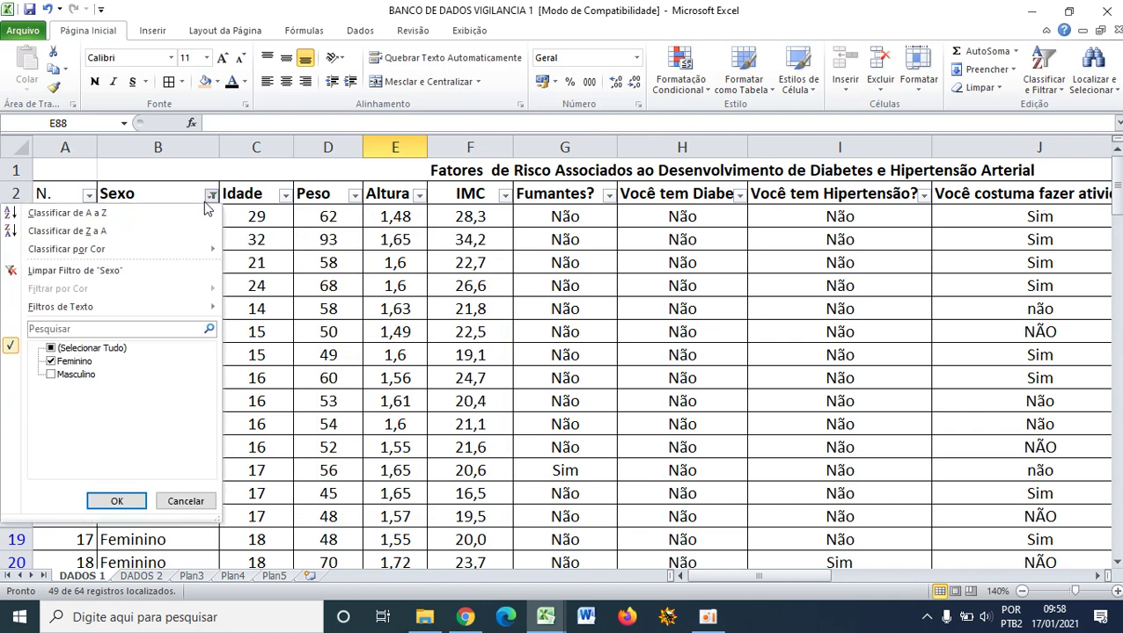
pyautogui.click(74, 361)
pyautogui.click(76, 375)
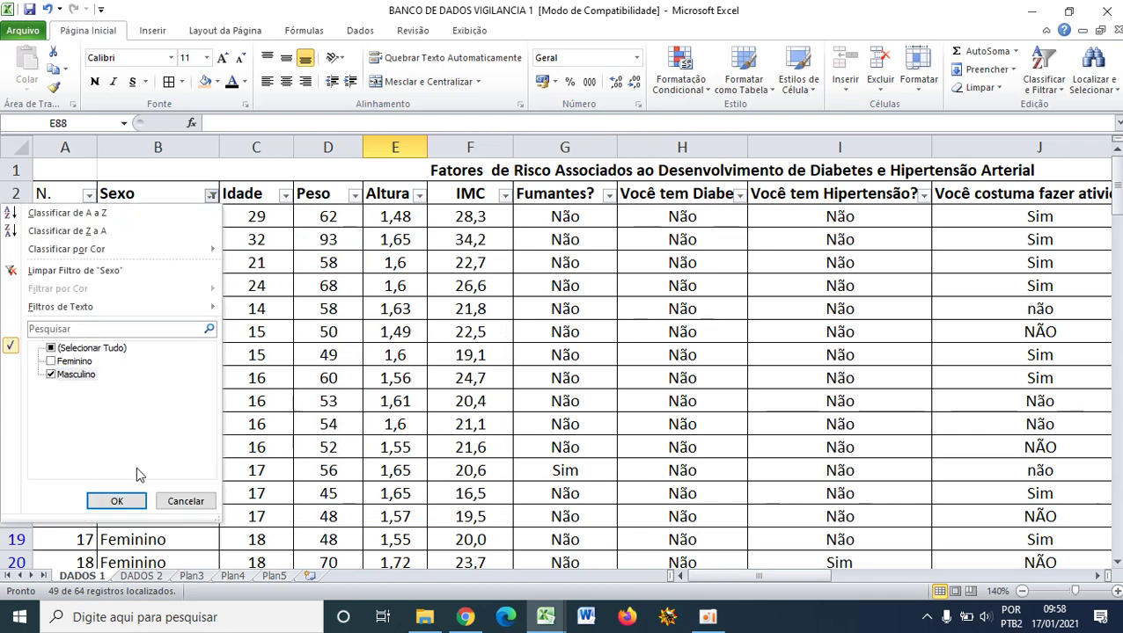
pyautogui.click(116, 501)
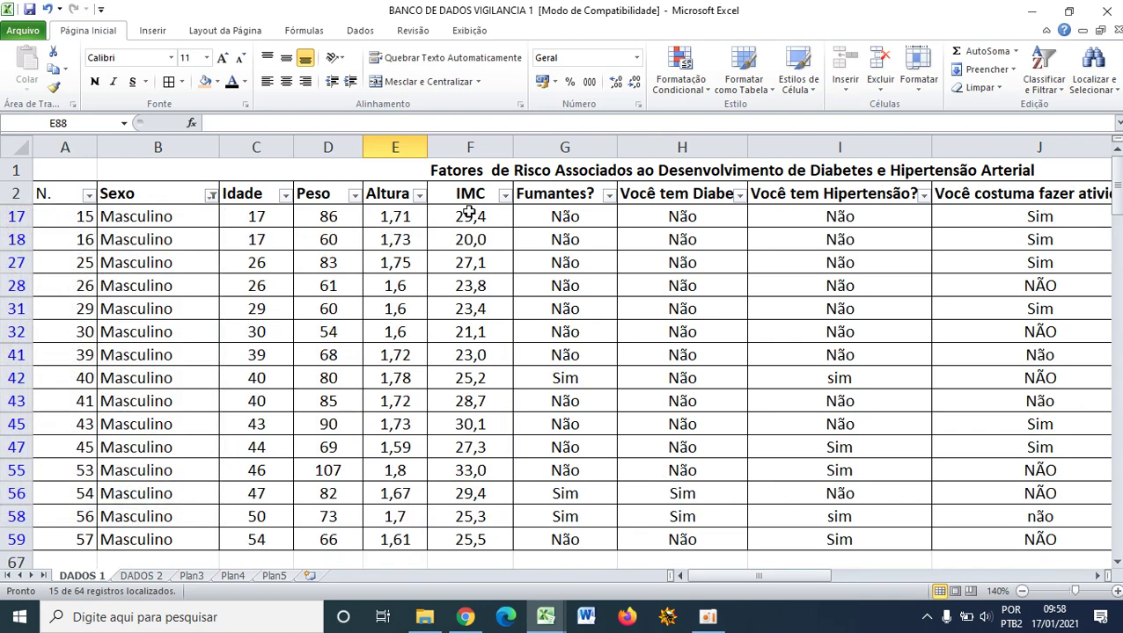
# - Compare the men's IMC values available in the IMC column filter with the ranges of the IMC classification table
pyautogui.click(505, 196)
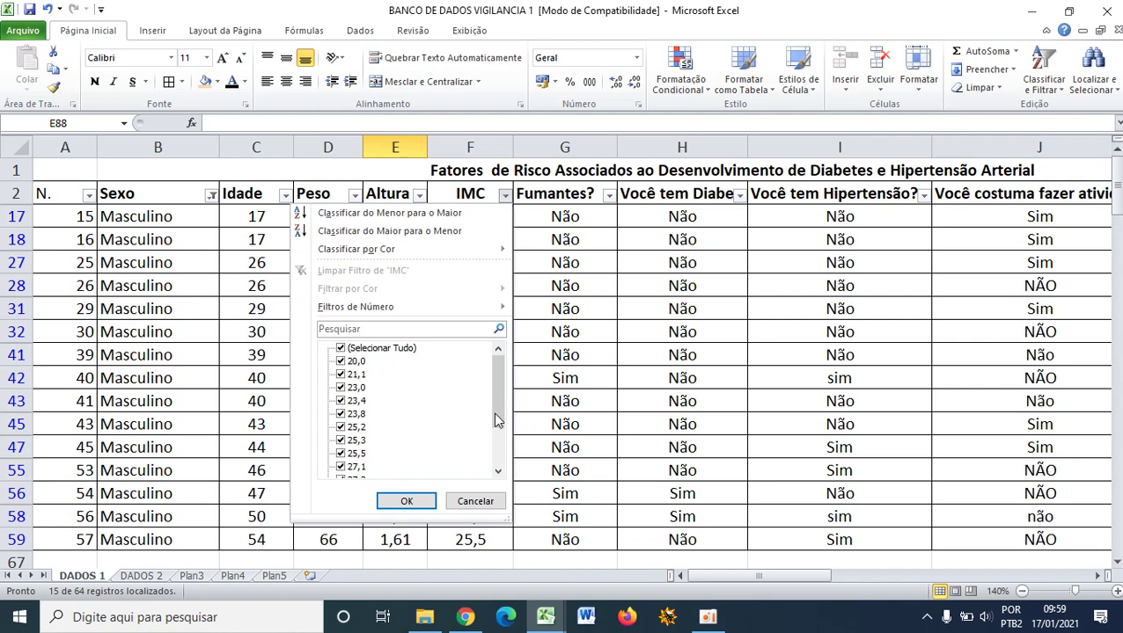
pyautogui.click(474, 504)
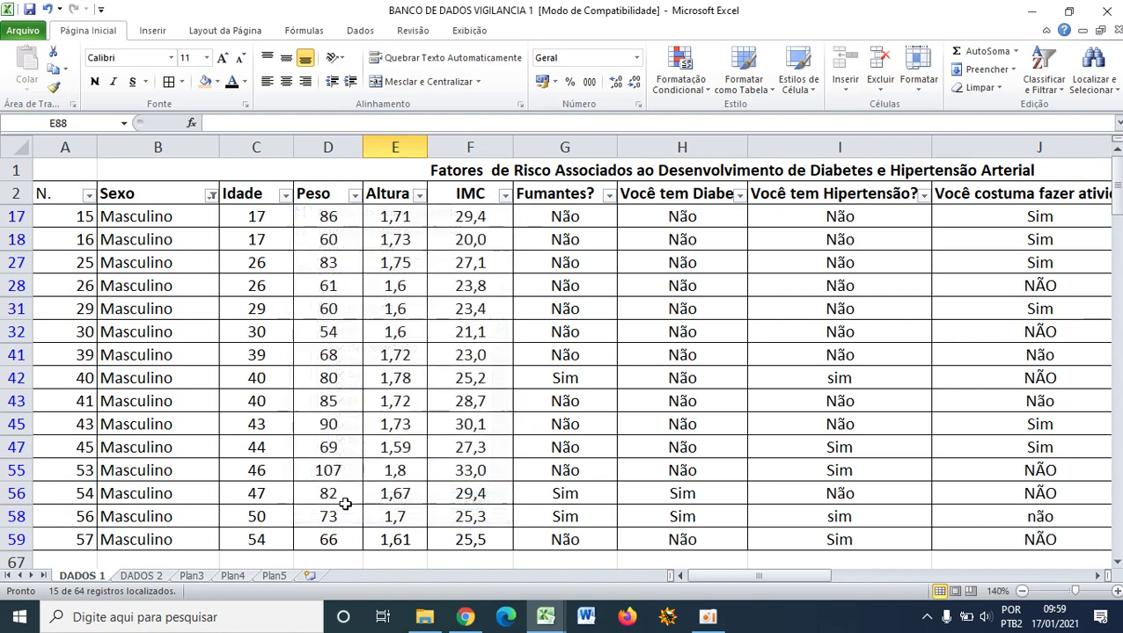
pyautogui.scroll(-3, 355, 471)
pyautogui.scroll(-9, 355, 471)
pyautogui.scroll(4, 340, 464)
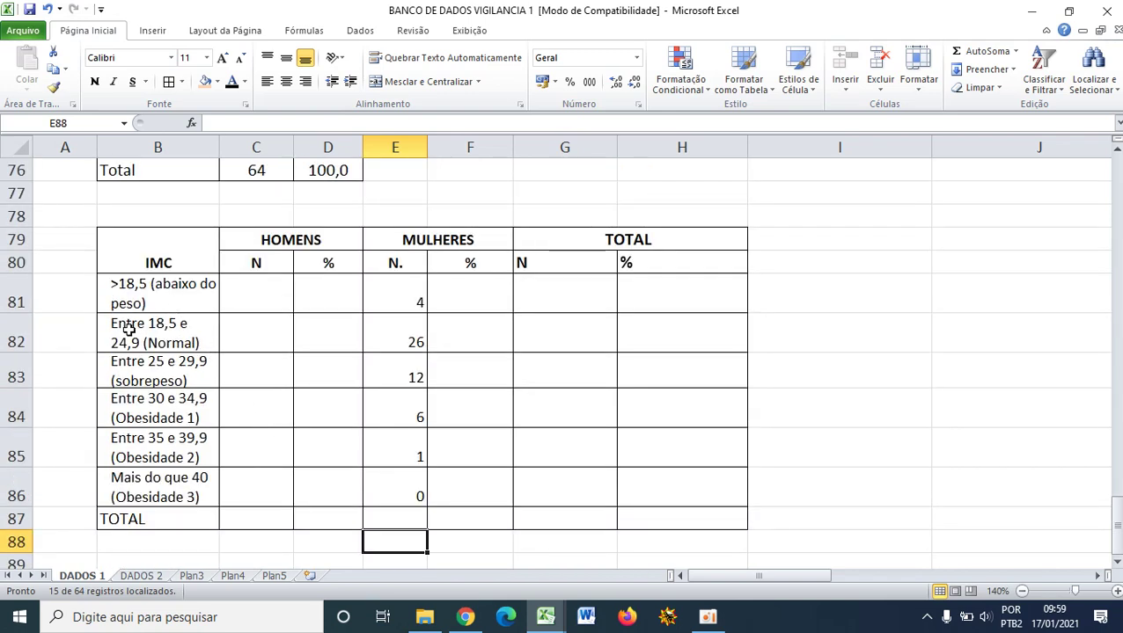
pyautogui.scroll(6, 579, 352)
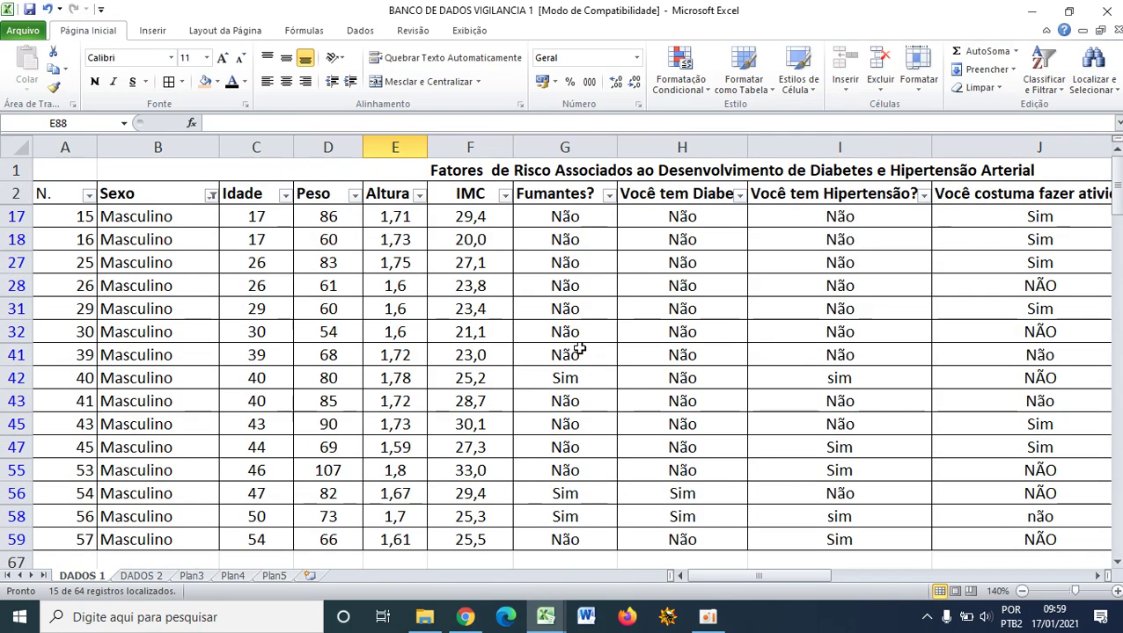
# - Filter the IMC column to only the Normal range values 20,0, 21,1, 23,0, 23,4 and 23,8
pyautogui.click(505, 195)
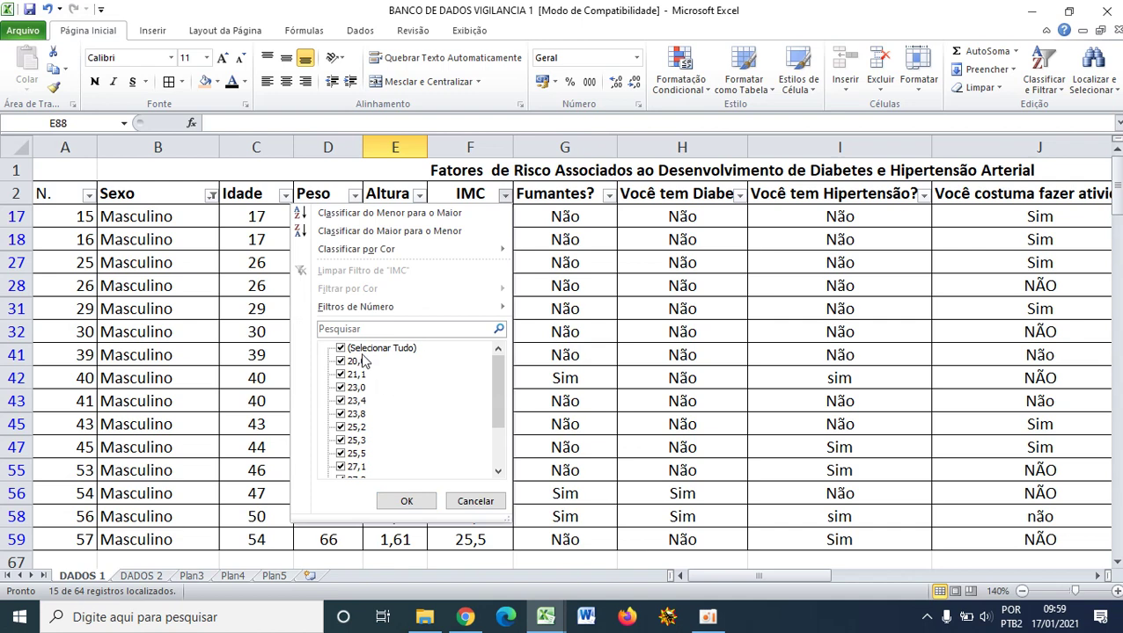
pyautogui.click(362, 349)
pyautogui.click(356, 361)
pyautogui.click(357, 376)
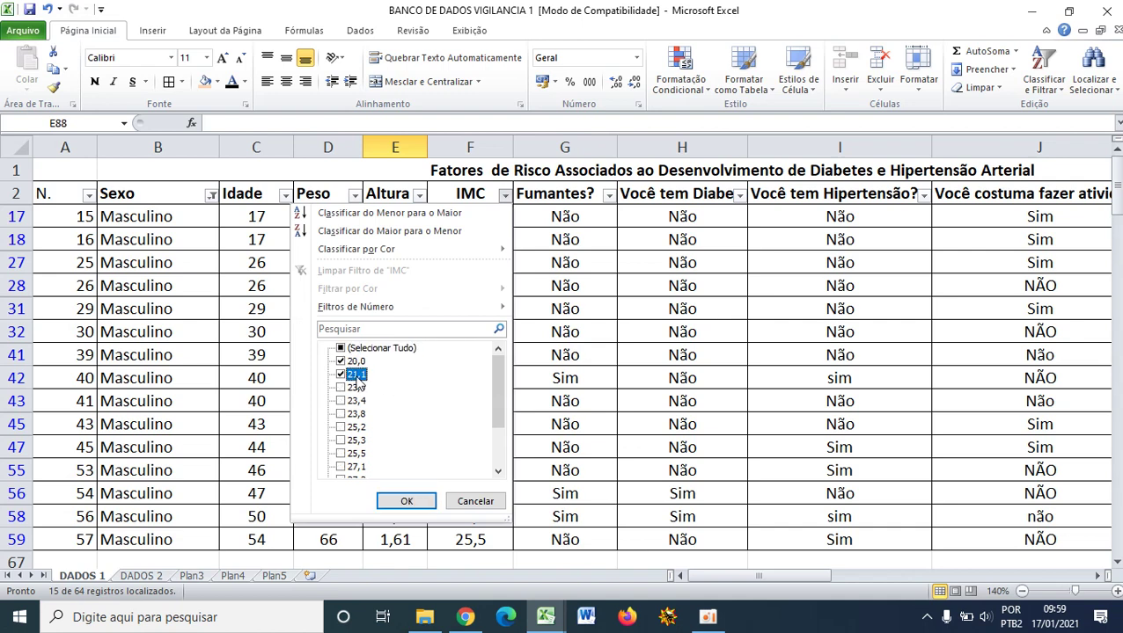
pyautogui.click(356, 388)
pyautogui.click(356, 401)
pyautogui.click(357, 415)
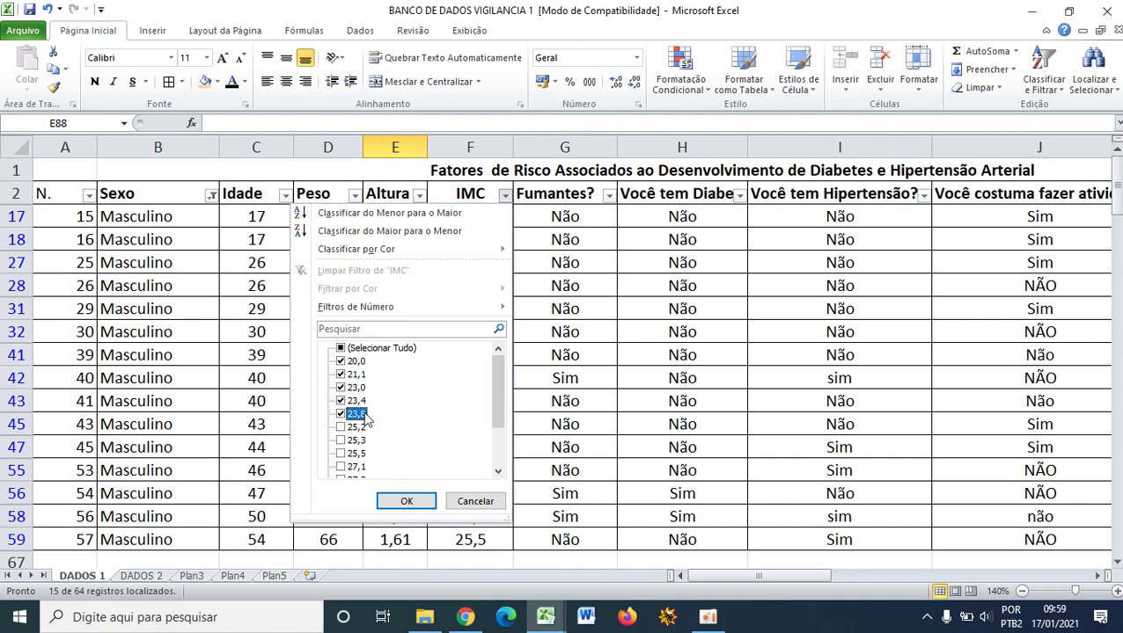
pyautogui.click(407, 501)
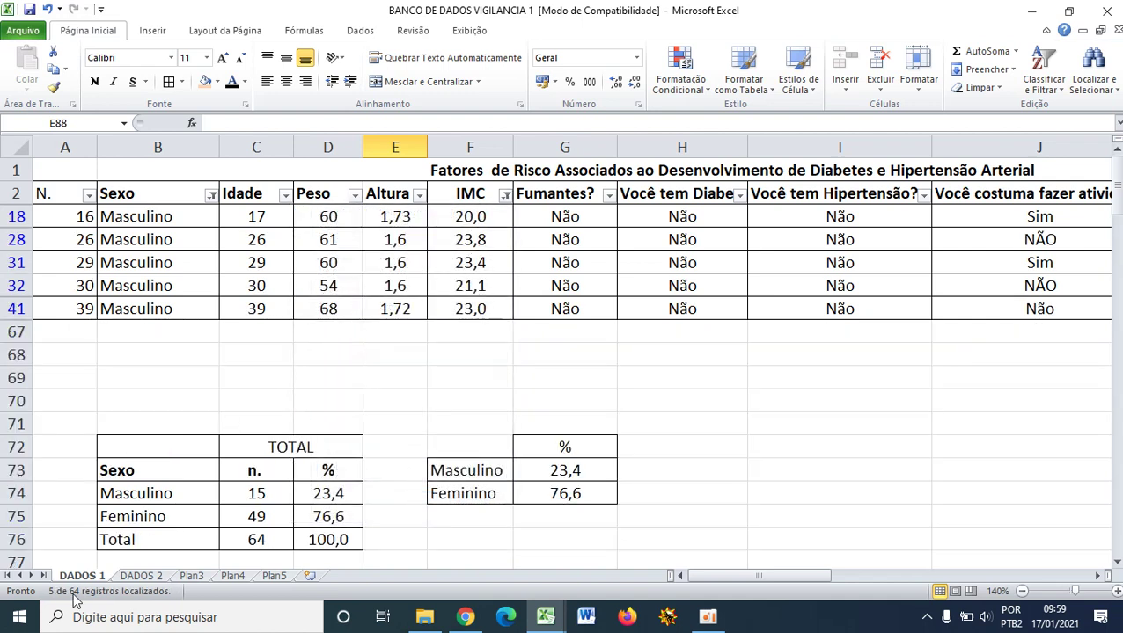
# - Enter 5 in cell C82 for men with Normal IMC and 0 in cell C81 for men below weight
pyautogui.scroll(-4, 357, 488)
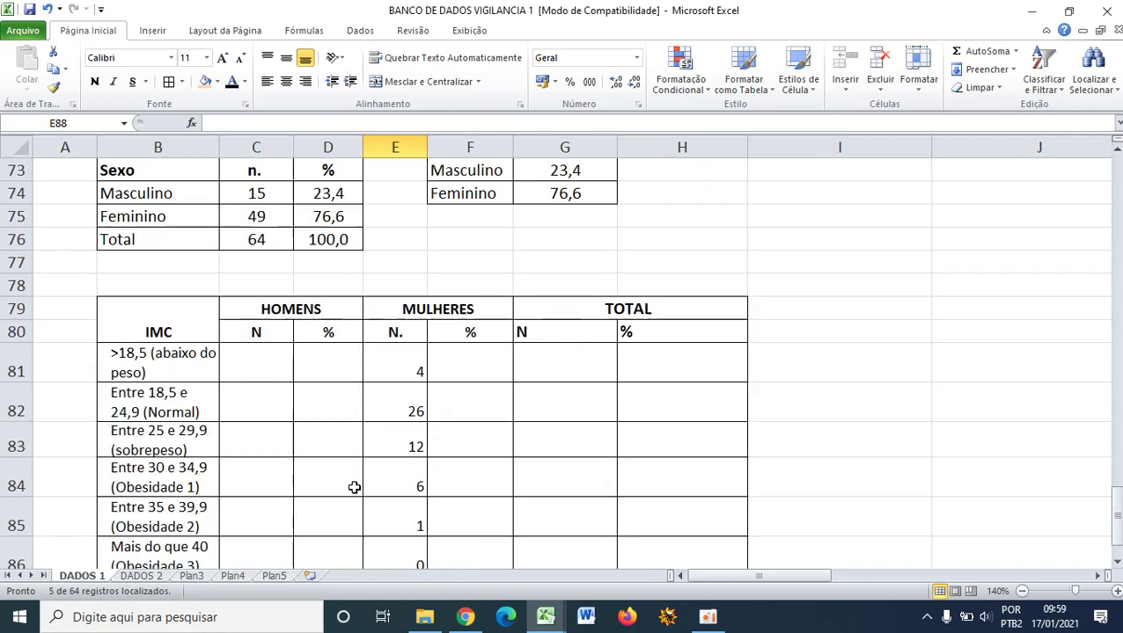
pyautogui.click(266, 407)
pyautogui.write('5')
pyautogui.click(262, 371)
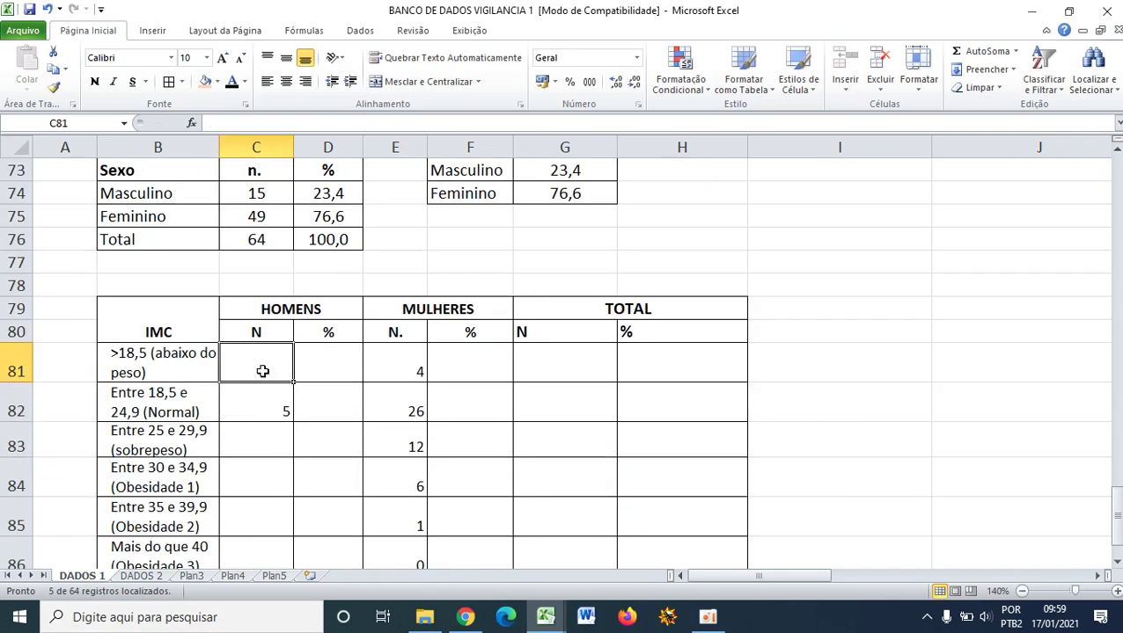
pyautogui.write('0')
pyautogui.click(265, 460)
pyautogui.scroll(-1, 269, 458)
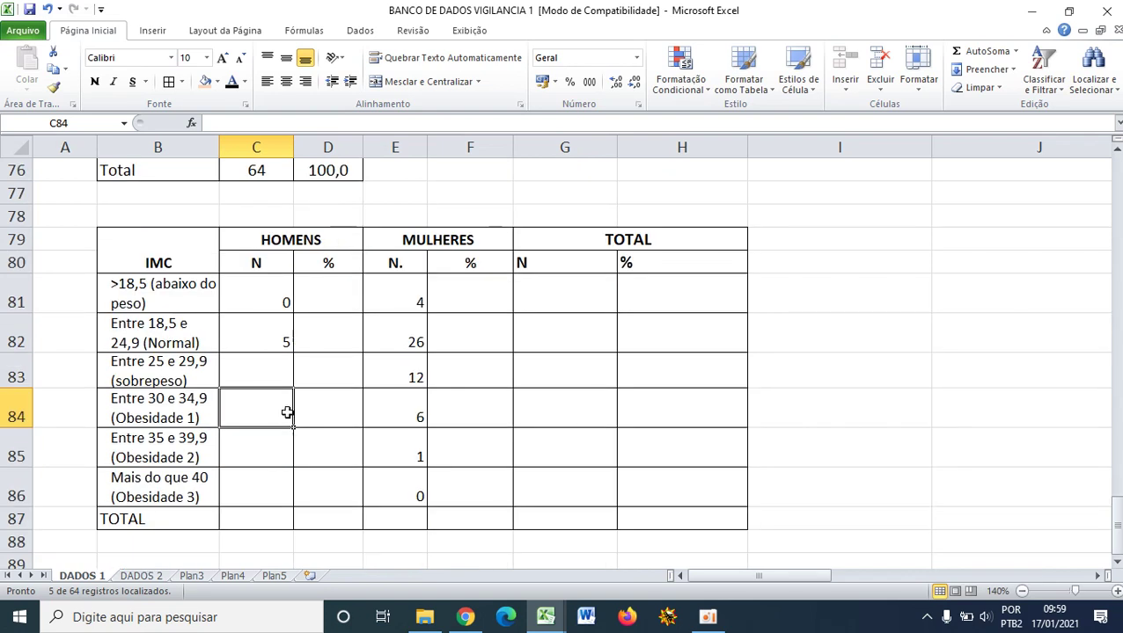
pyautogui.click(267, 372)
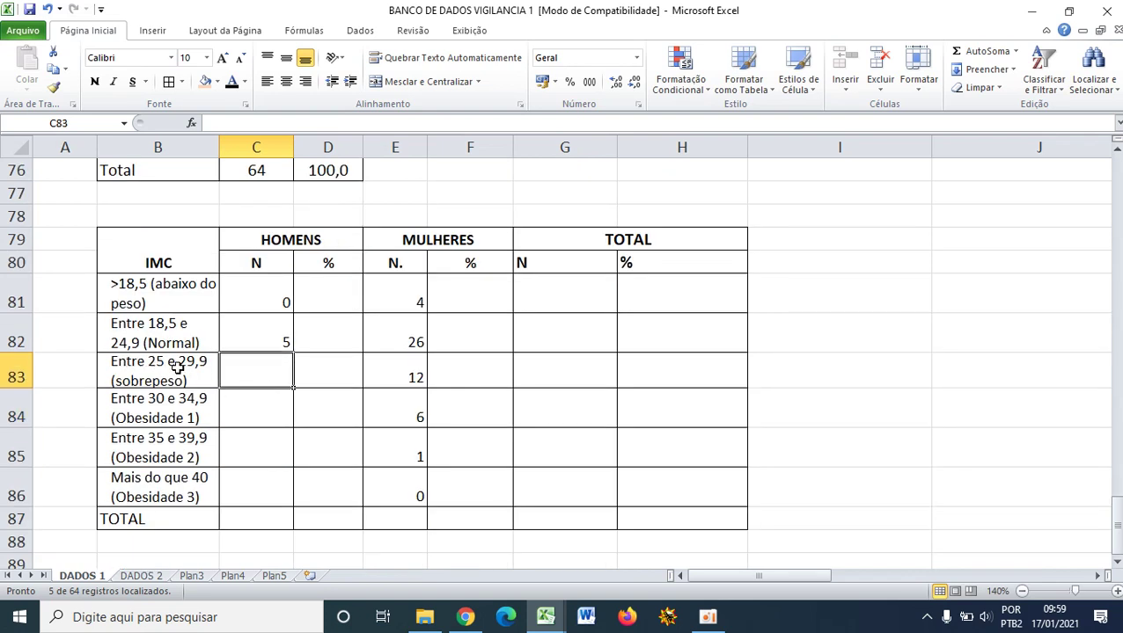
# - Filter the IMC column to only the sobrepeso values 25,2, 25,3, 25,5, 27,1, 27,3, 28,7 and 29,4, replacing the Normal selection
pyautogui.scroll(5, 405, 384)
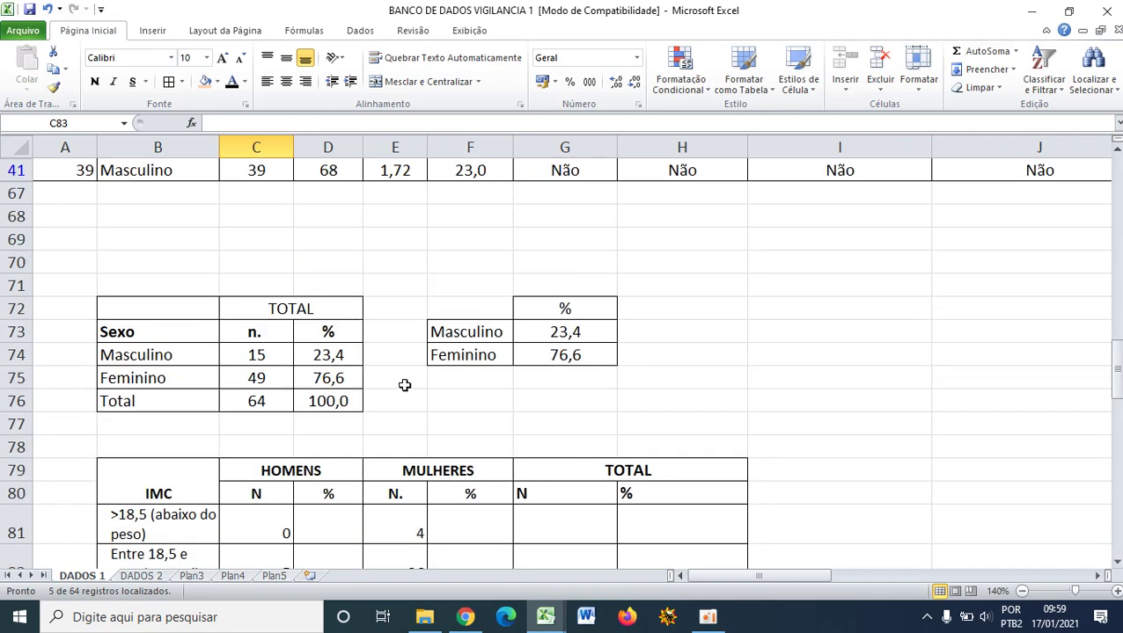
pyautogui.click(506, 195)
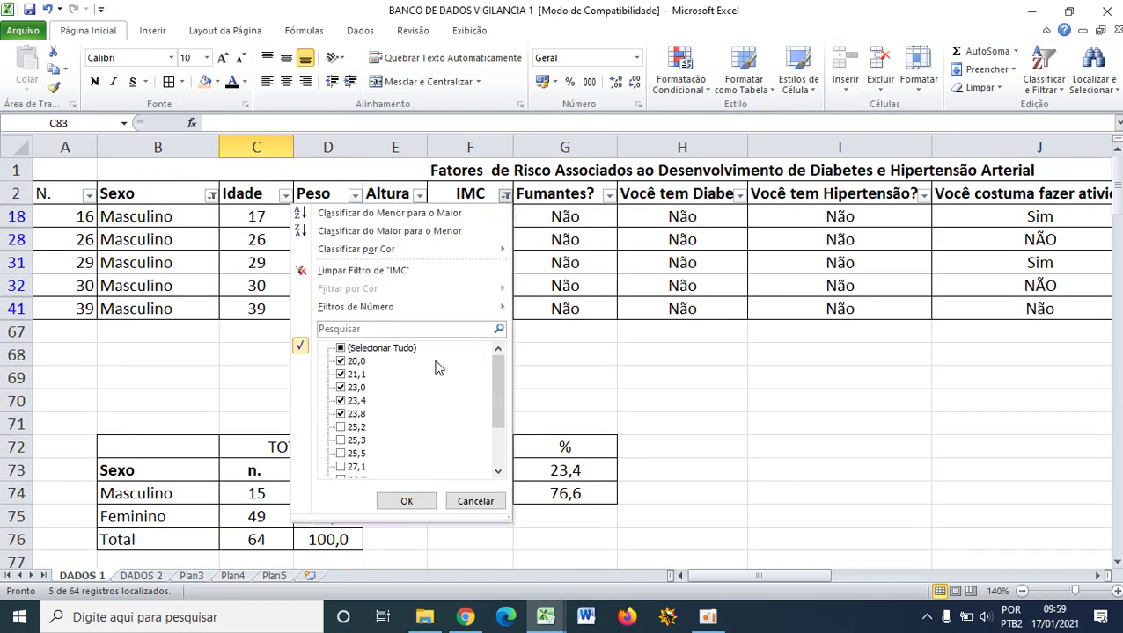
pyautogui.click(383, 348)
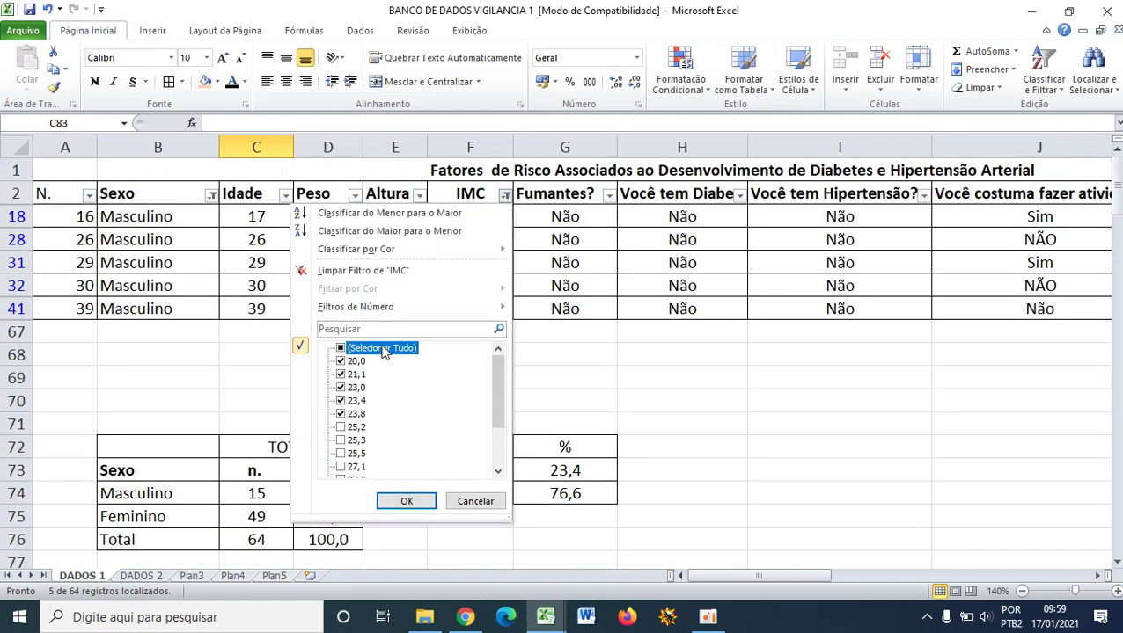
pyautogui.click(341, 427)
pyautogui.click(340, 440)
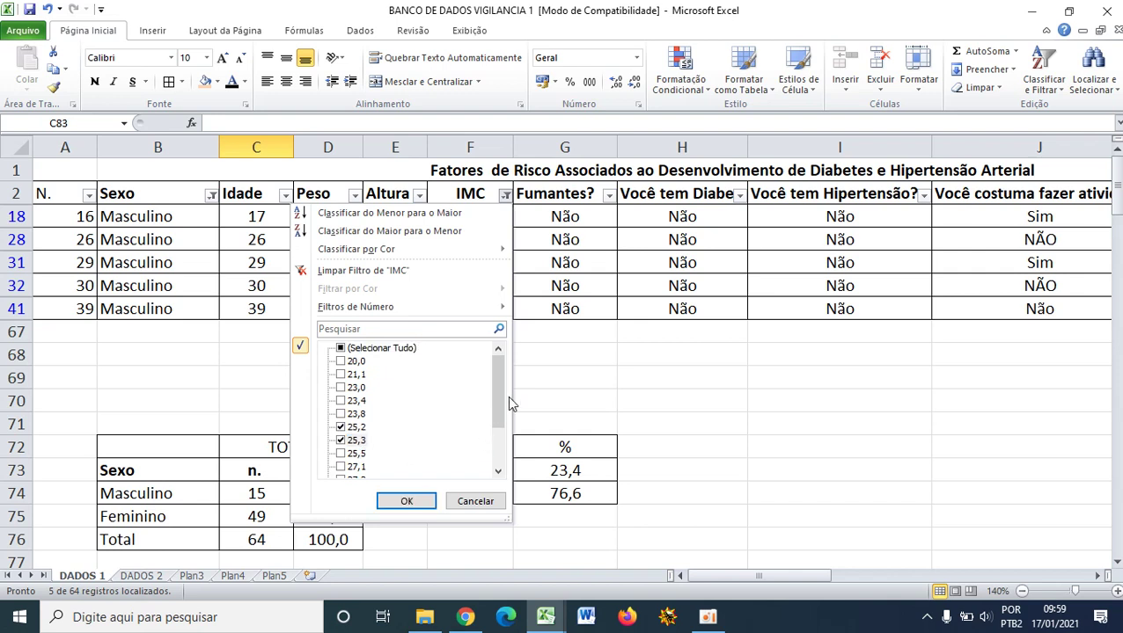
pyautogui.scroll(-2, 503, 406)
pyautogui.click(356, 401)
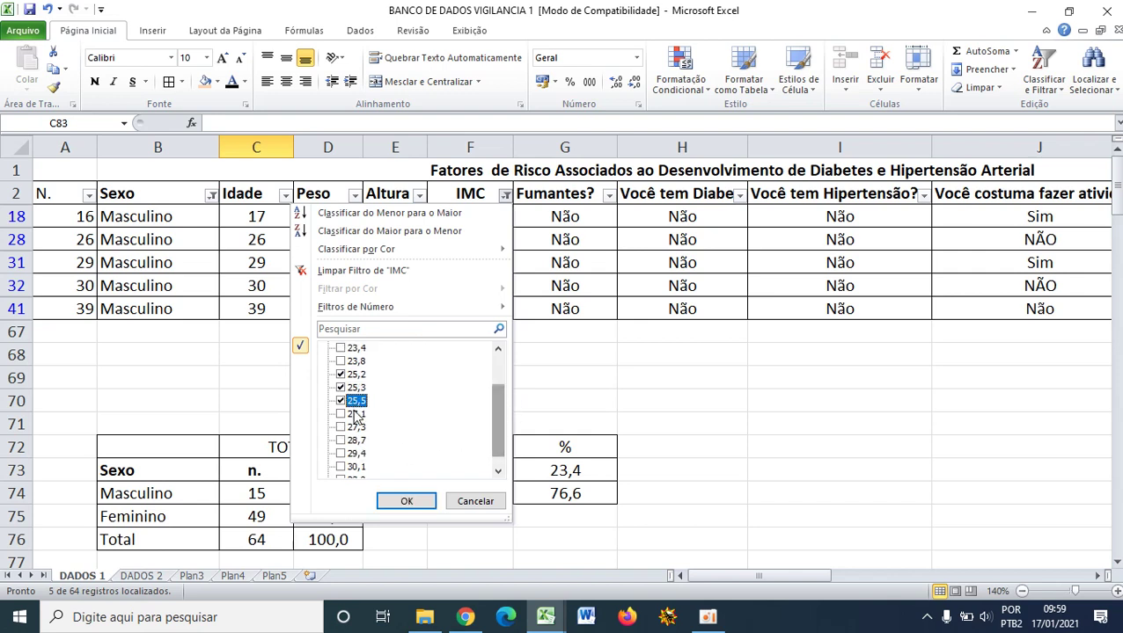
pyautogui.click(357, 415)
pyautogui.click(357, 427)
pyautogui.click(357, 440)
pyautogui.click(356, 453)
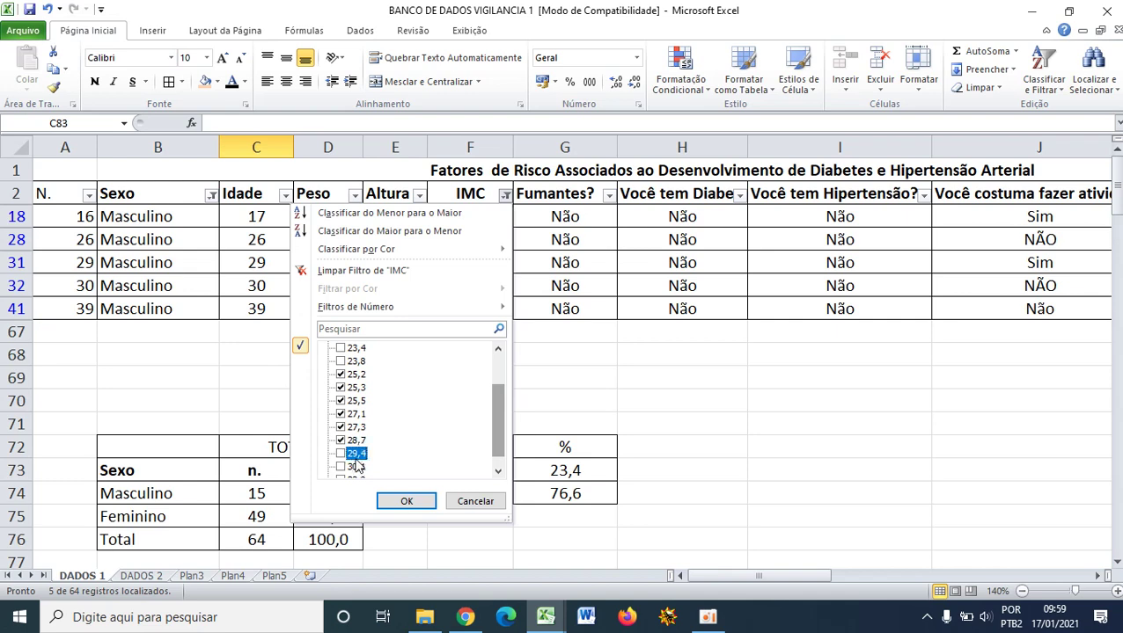
pyautogui.click(406, 501)
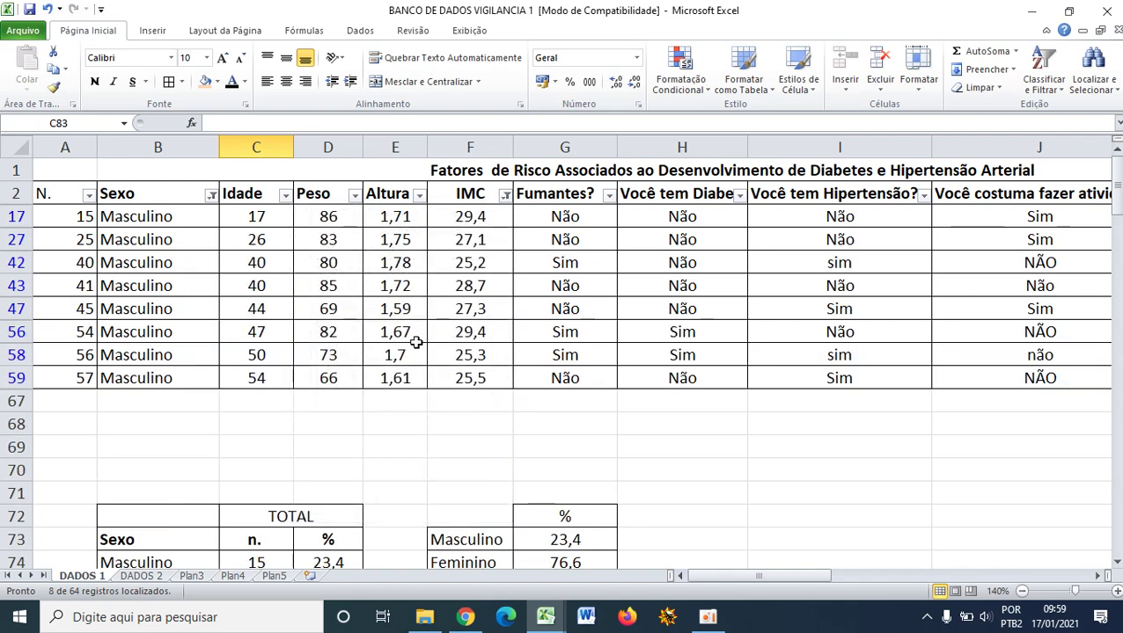
# - Enter 8 in cell C83 for men with sobrepeso
pyautogui.scroll(-1, 418, 368)
pyautogui.scroll(1, 417, 367)
pyautogui.scroll(-5, 413, 363)
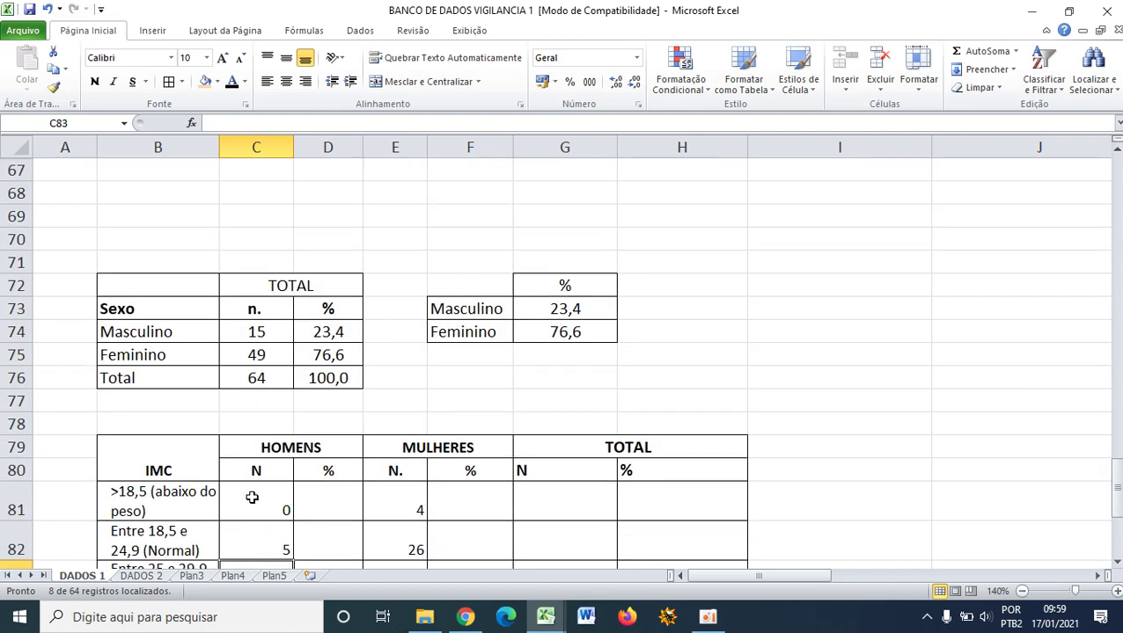
pyautogui.write('8')
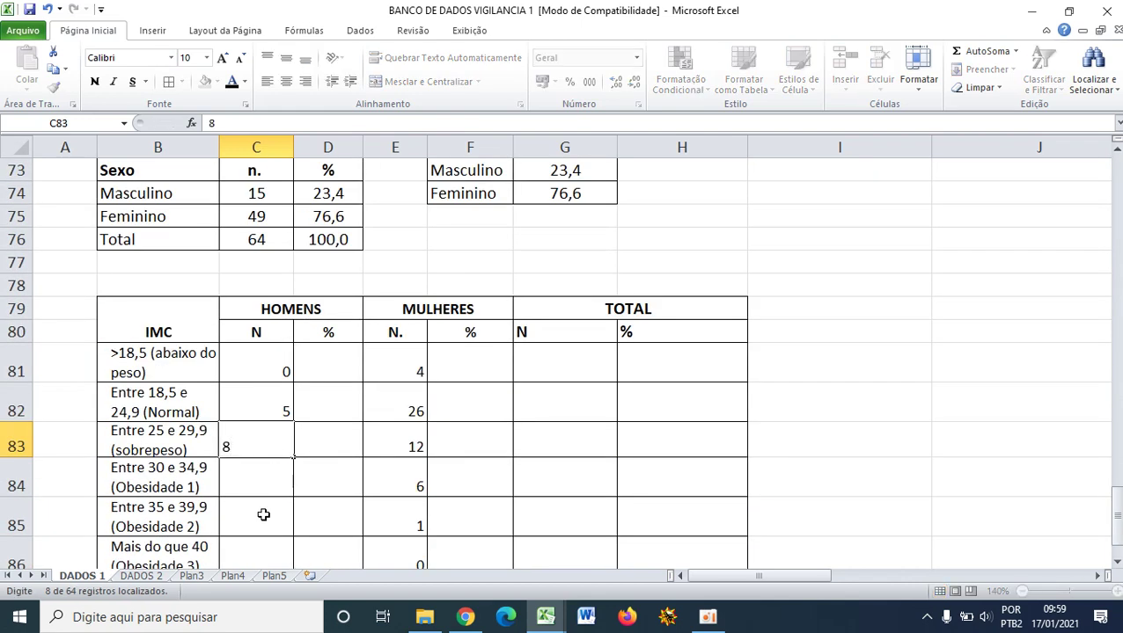
pyautogui.click(262, 513)
pyautogui.scroll(-2, 260, 505)
pyautogui.click(277, 346)
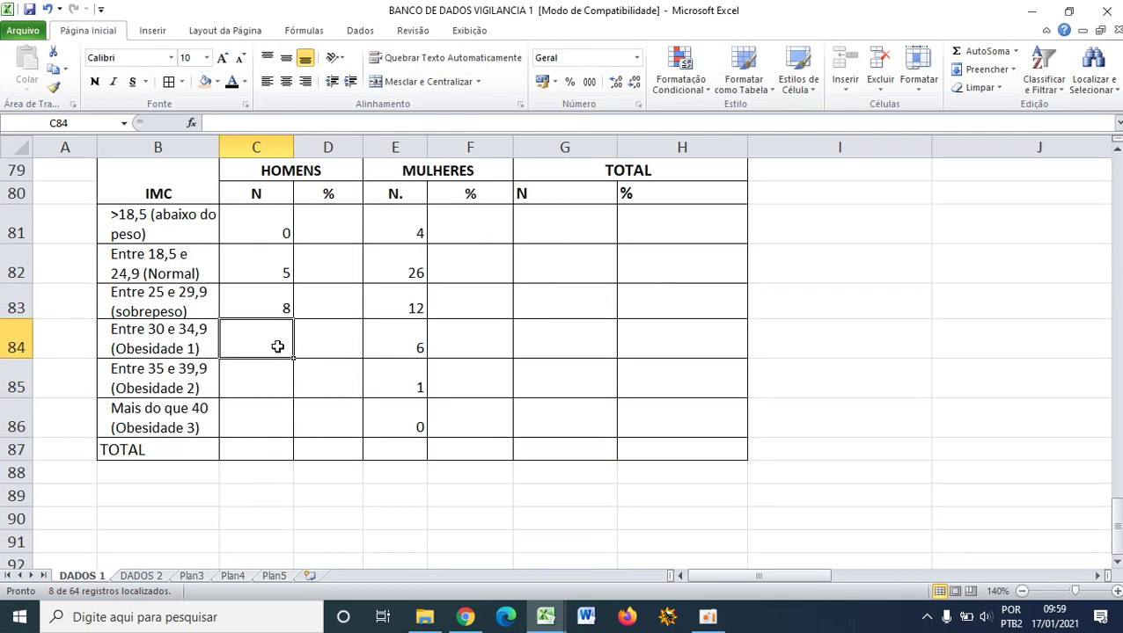
# - Filter the IMC column to only the Obesidade 1 values 30,1 and 33,0, replacing the sobrepeso selection
pyautogui.scroll(7, 423, 363)
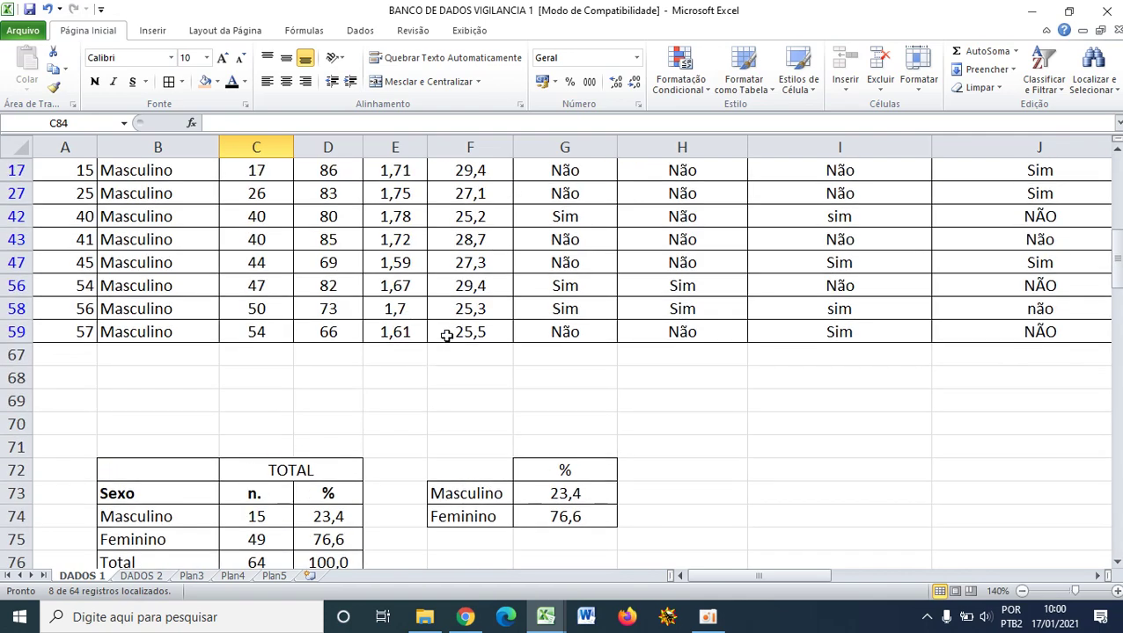
pyautogui.click(505, 194)
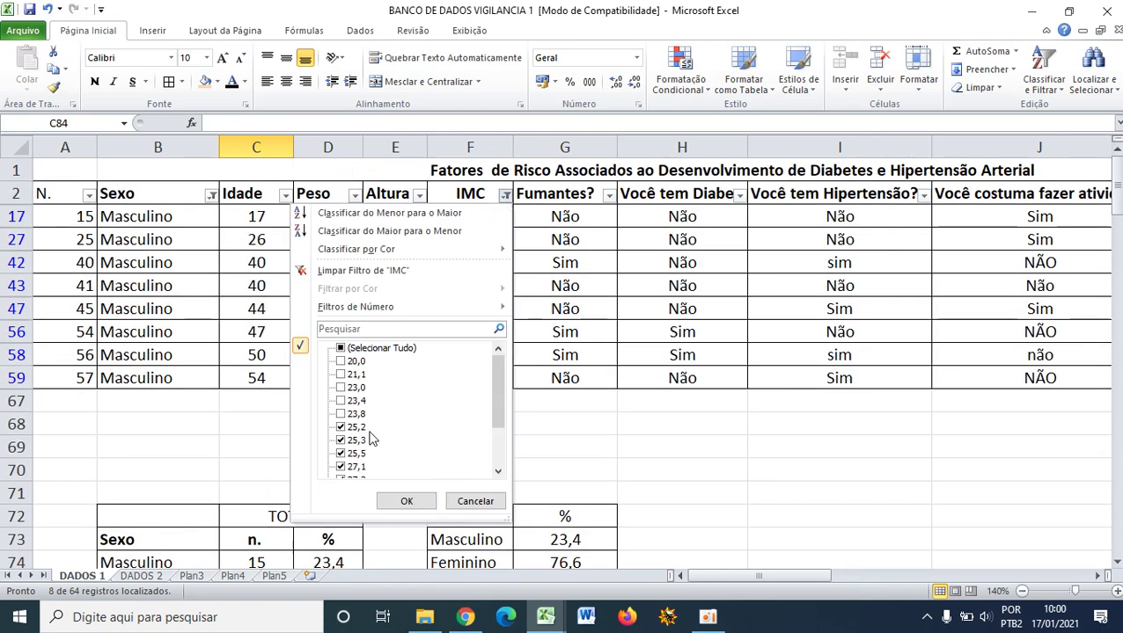
pyautogui.click(350, 352)
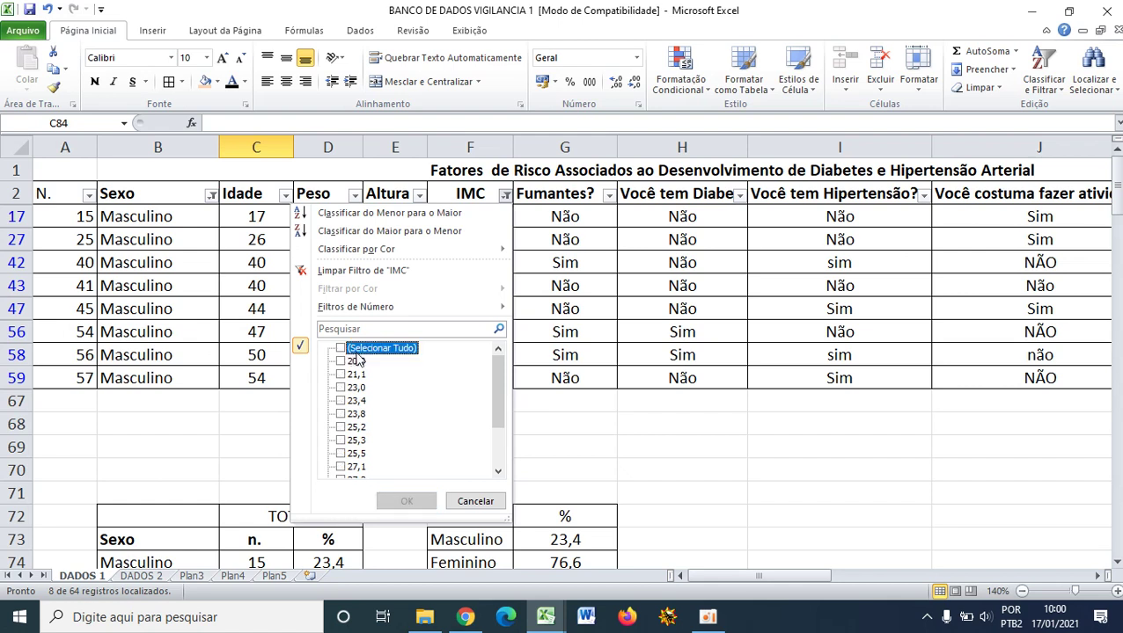
pyautogui.scroll(-3, 466, 405)
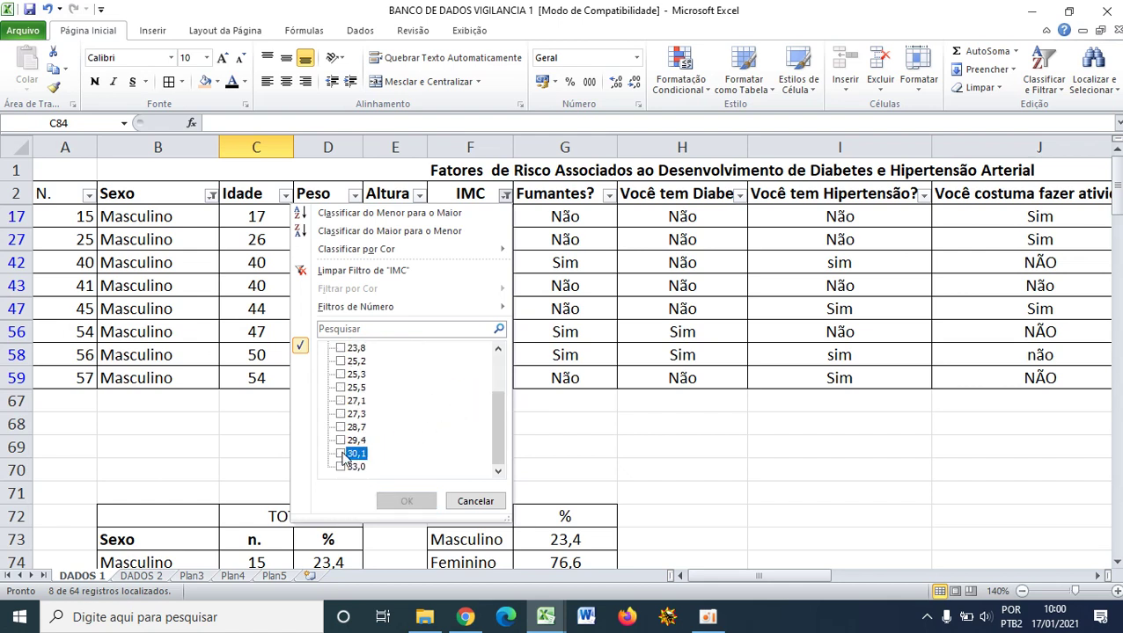
pyautogui.click(342, 453)
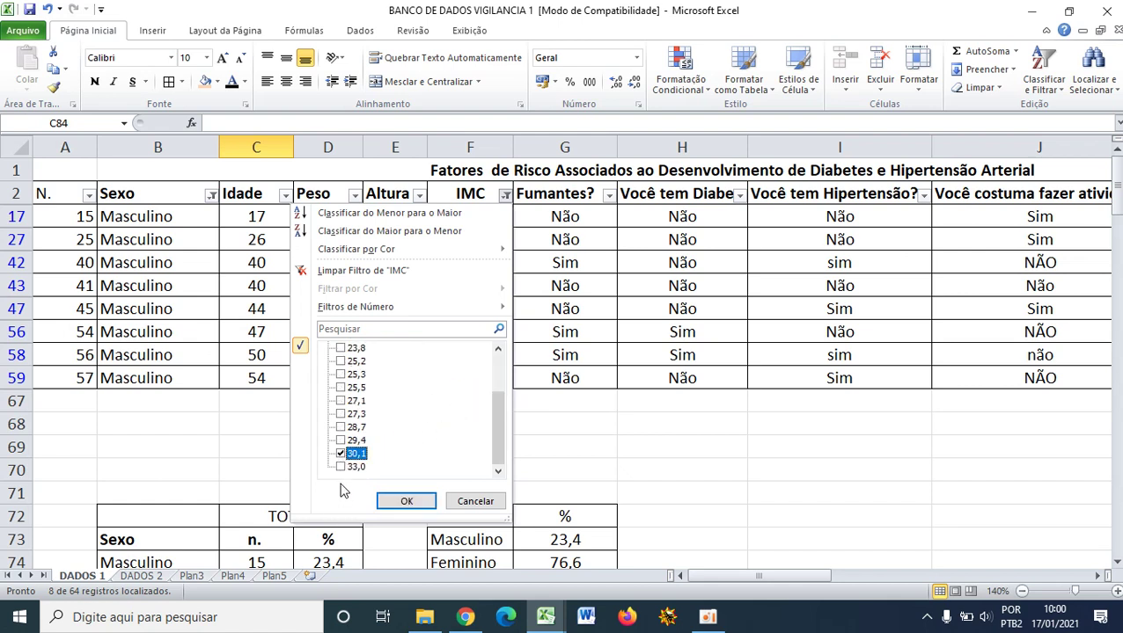
pyautogui.click(412, 500)
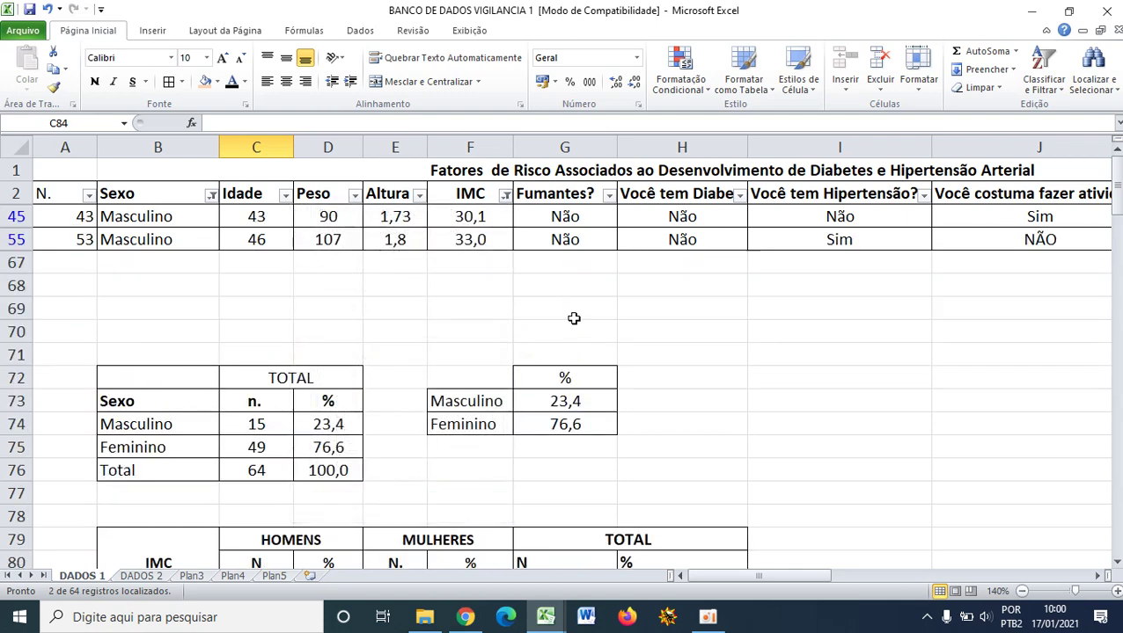
# - Enter 2 in cell C84 for men with Obesidade 1
pyautogui.scroll(-7, 553, 355)
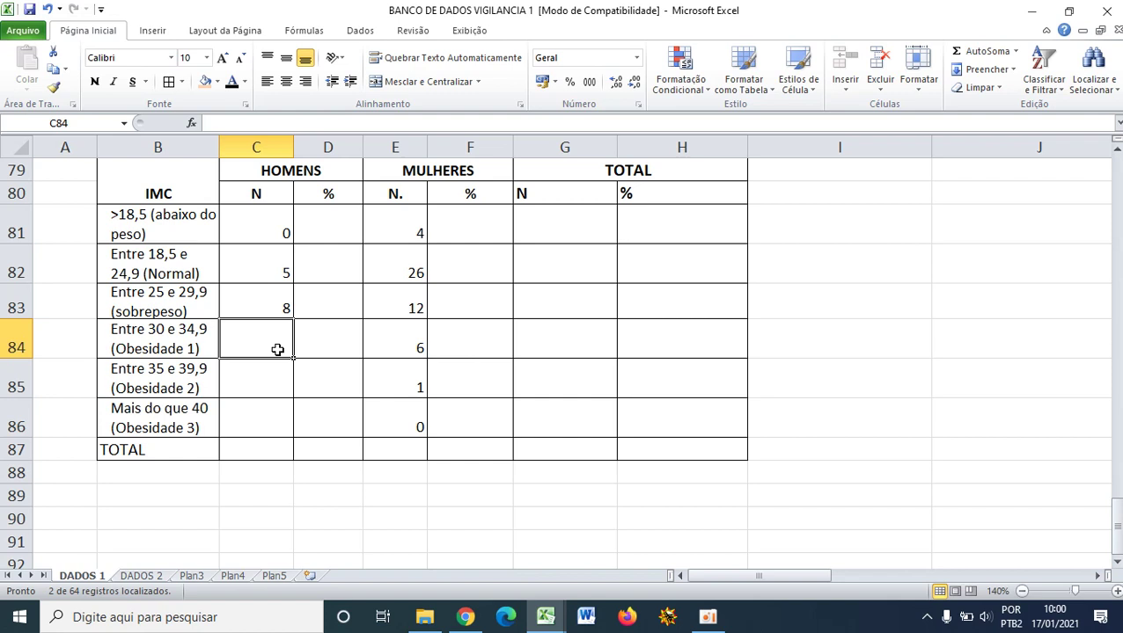
pyautogui.write('3')
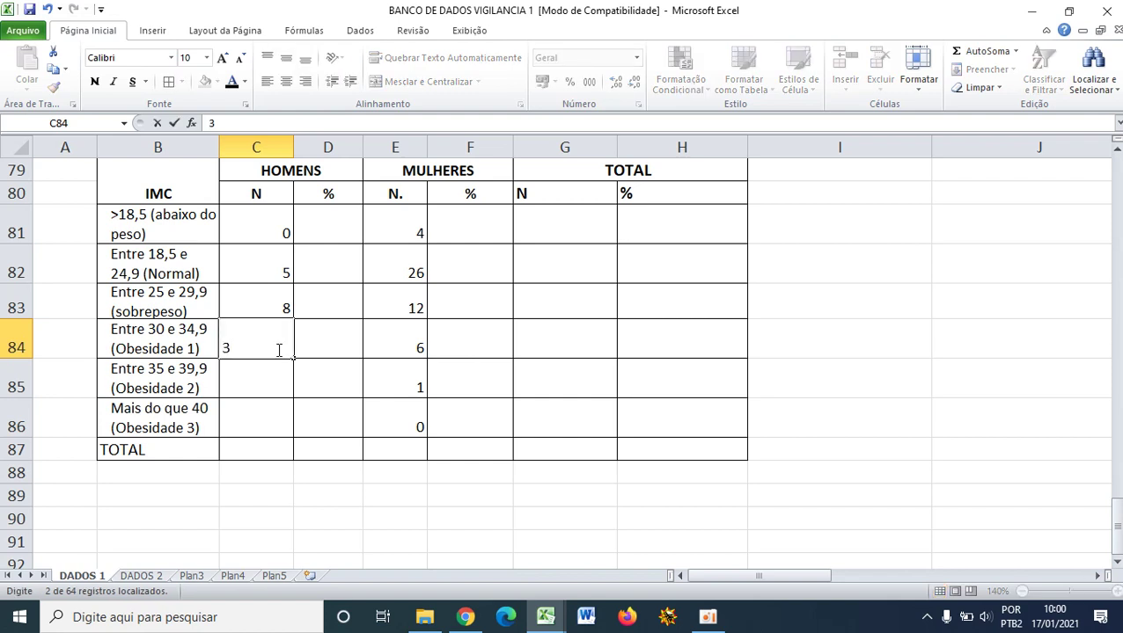
pyautogui.write('0')
pyautogui.press('BackSpace')
pyautogui.press('BackSpace')
pyautogui.write('2')
pyautogui.click(293, 468)
pyautogui.click(282, 379)
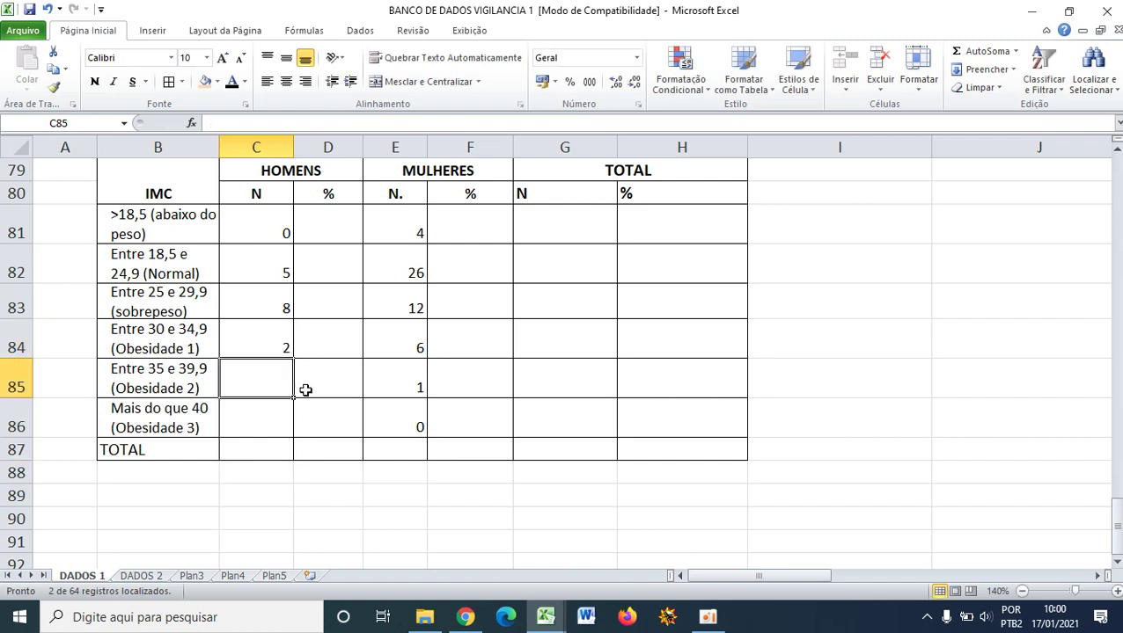
# - Enter 0 in cells C85 and C86 for men with Obesidade 2 and Obesidade 3
pyautogui.write('0')
pyautogui.click(271, 420)
pyautogui.write('0')
pyautogui.click(299, 466)
# - Total the men's counts from C81 to C86 in cell C87 with AutoSoma and check it against the Sexo table
pyautogui.moveTo(255, 451); pyautogui.dragTo(257, 220)
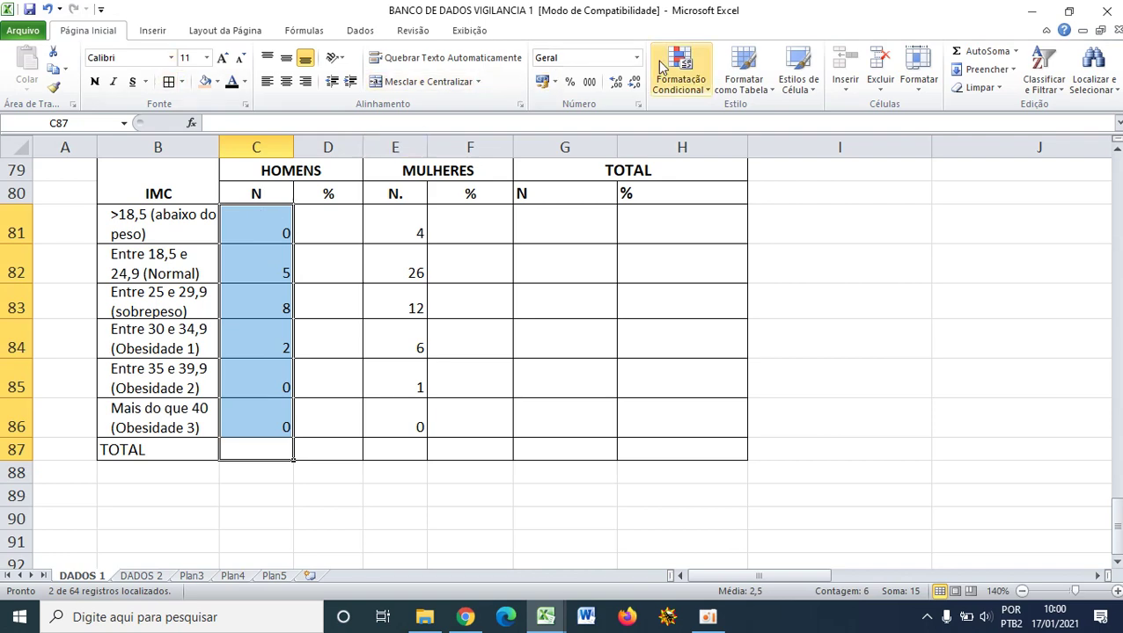
pyautogui.click(981, 51)
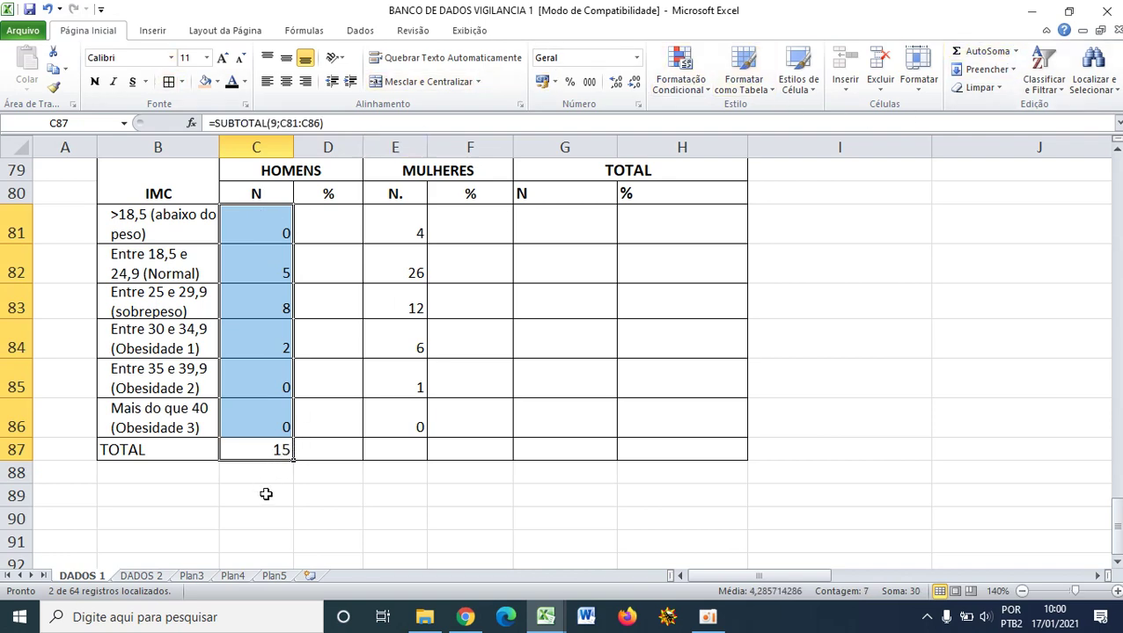
pyautogui.click(265, 495)
pyautogui.scroll(2, 269, 435)
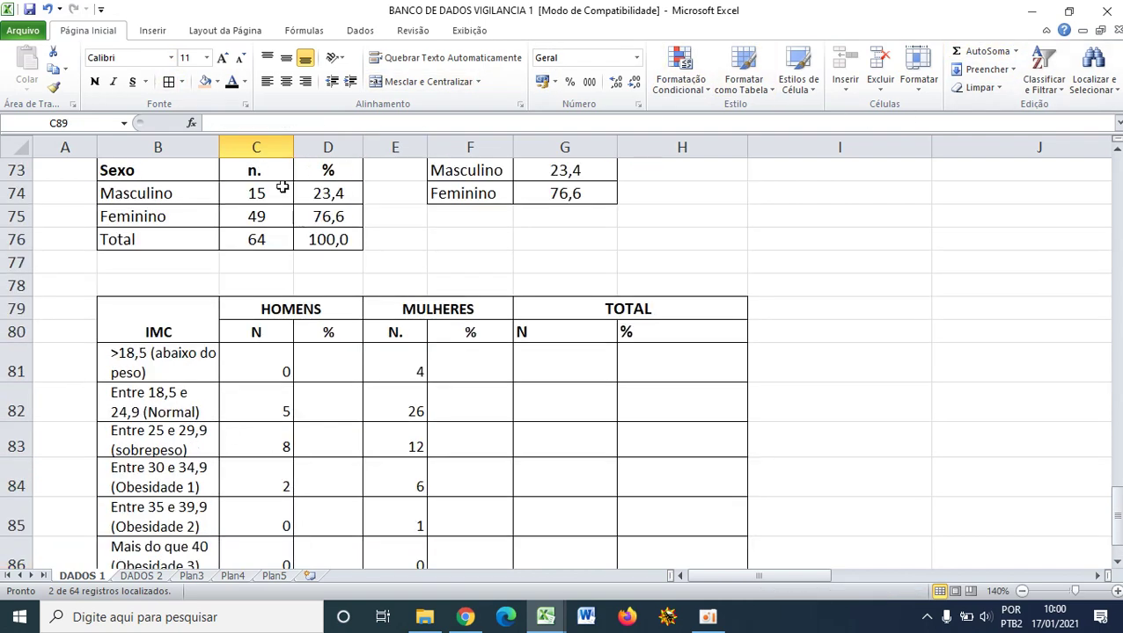
pyautogui.scroll(-2, 281, 188)
# - Total the women's counts from E81 to E86 in cell E87 with AutoSoma
pyautogui.moveTo(394, 447); pyautogui.dragTo(401, 226)
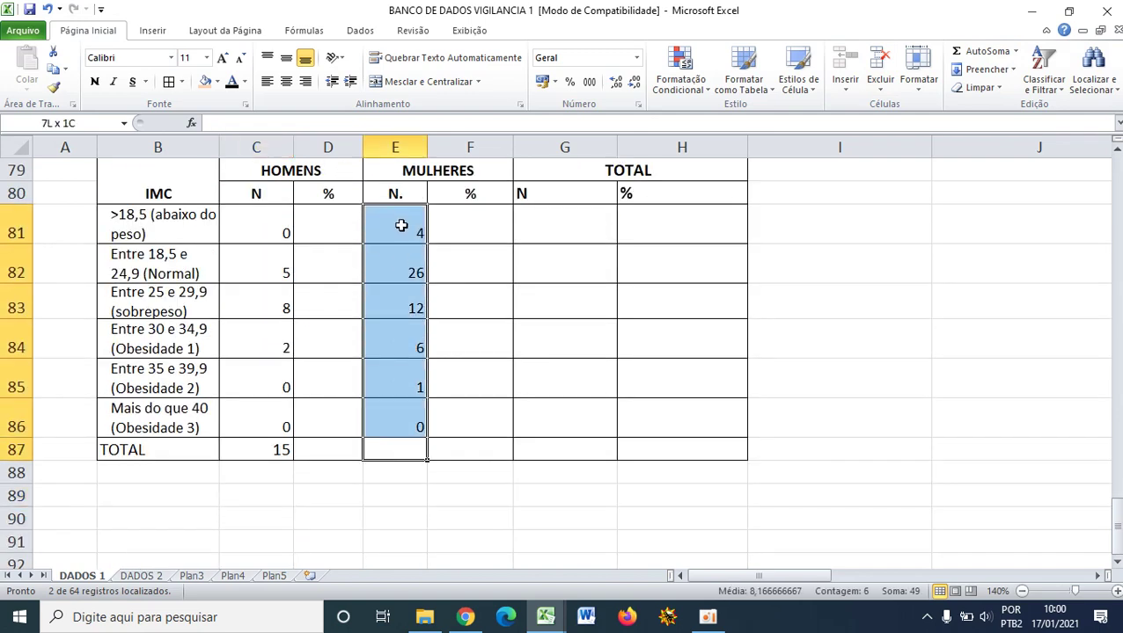
pyautogui.click(981, 51)
pyautogui.click(414, 542)
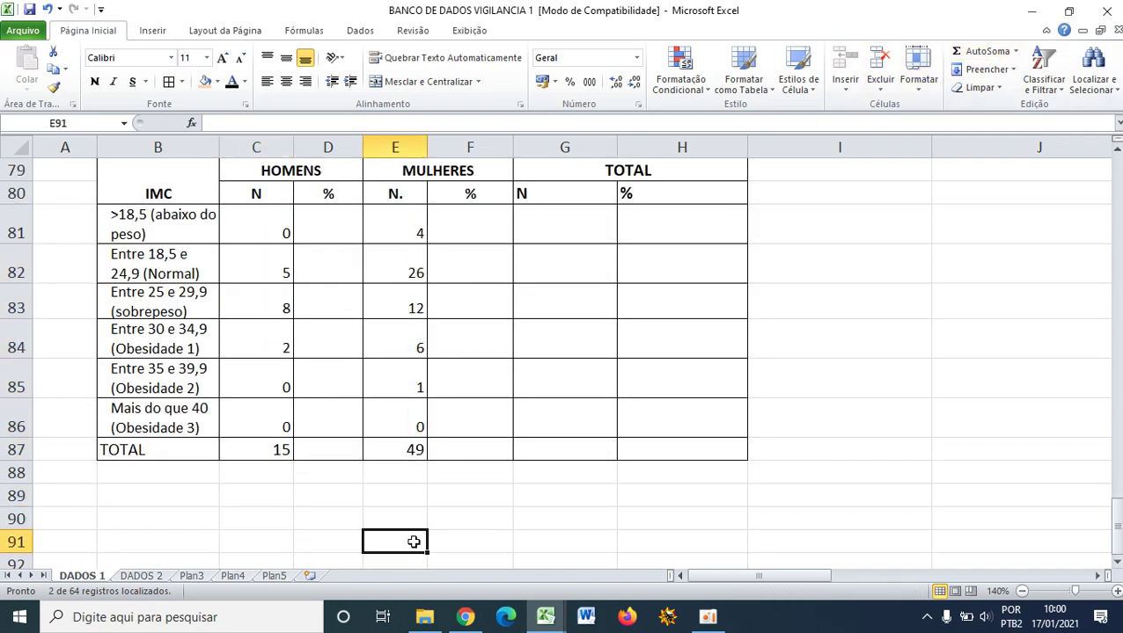
pyautogui.scroll(1, 281, 341)
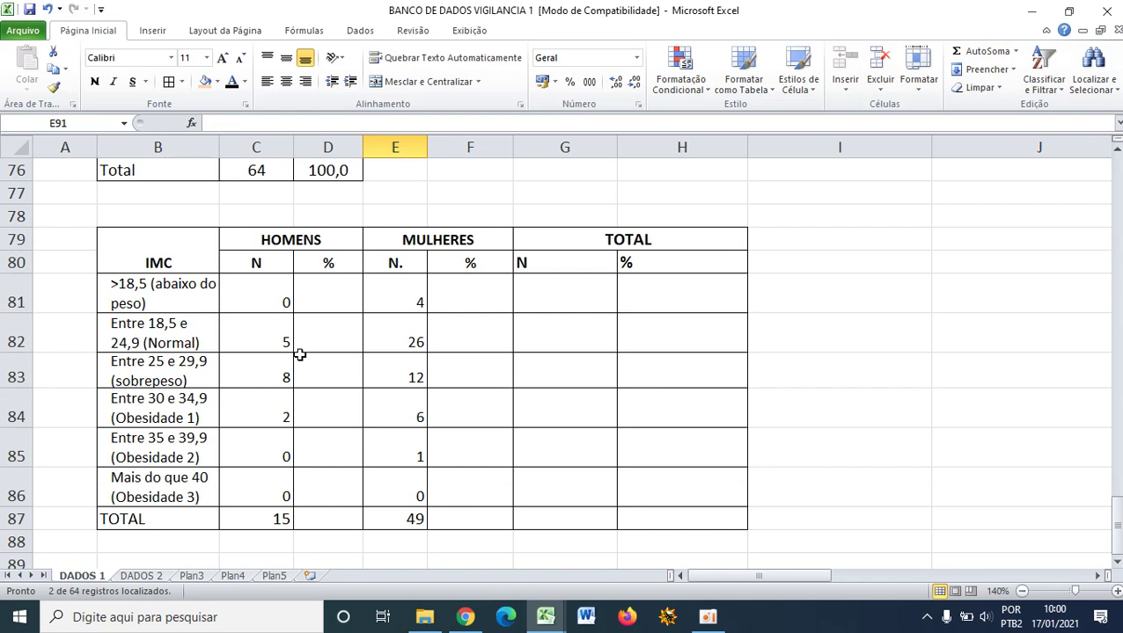
pyautogui.click(351, 526)
pyautogui.click(334, 334)
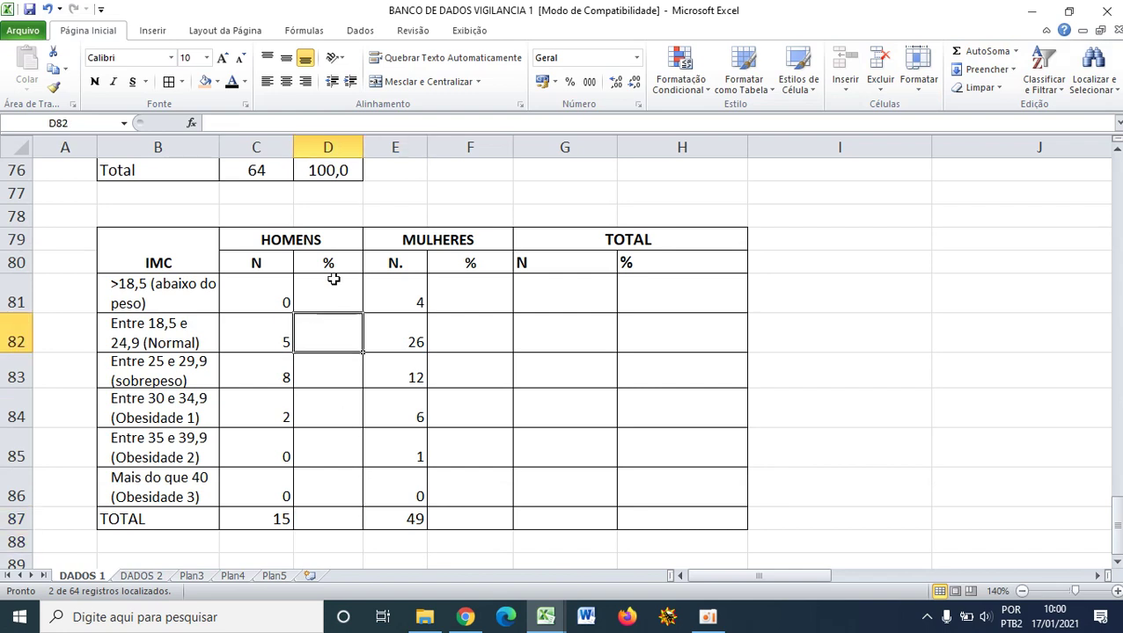
pyautogui.click(330, 280)
pyautogui.click(303, 525)
pyautogui.click(276, 519)
pyautogui.click(278, 486)
pyautogui.click(323, 321)
# - Enter the formula =C81*100/C87 in cell D81 for the men's percentage in the abaixo do peso category
pyautogui.click(347, 304)
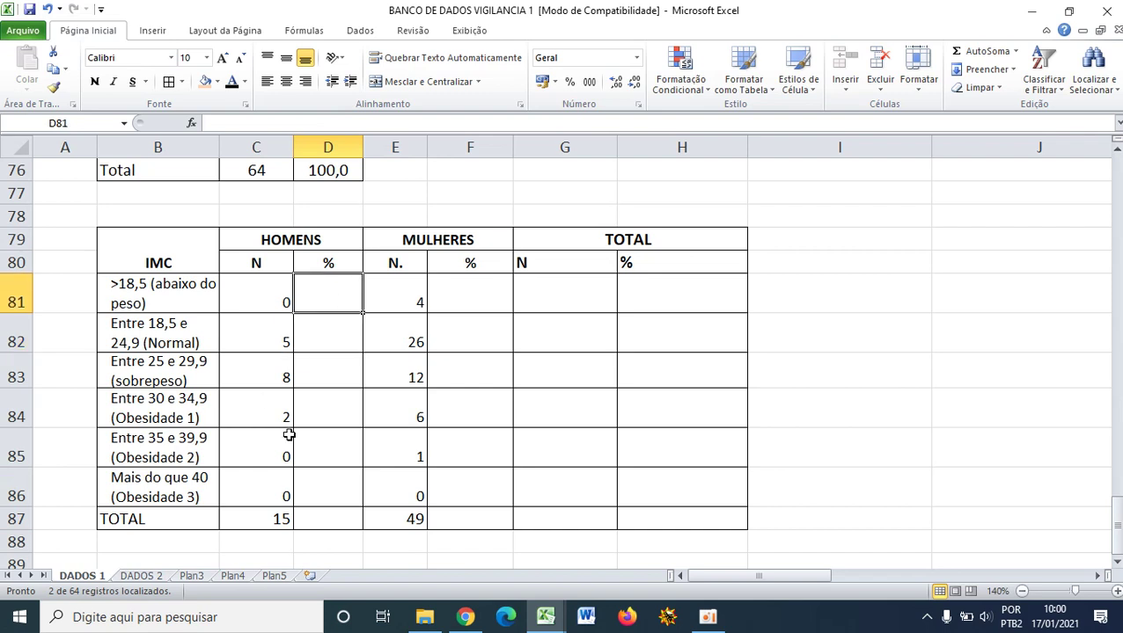
pyautogui.click(365, 124)
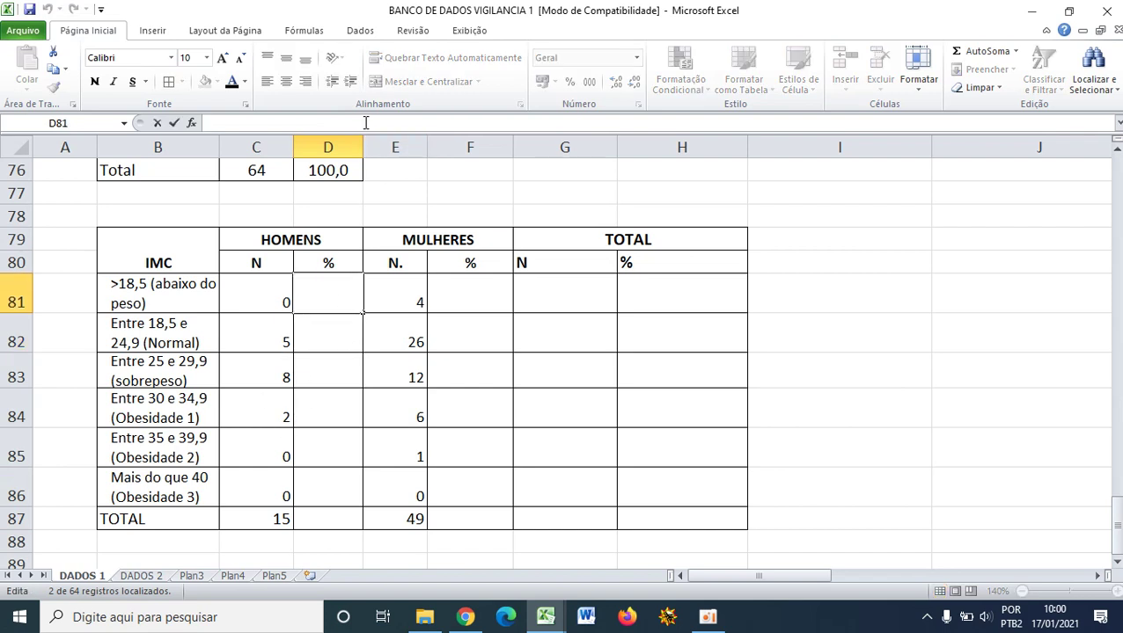
pyautogui.write('=')
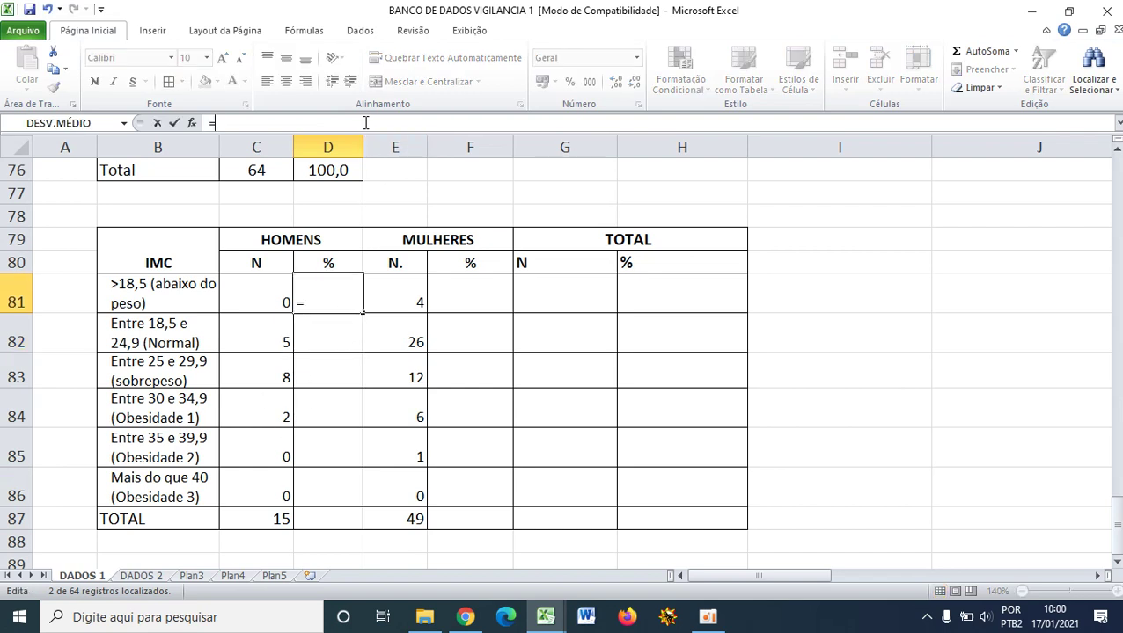
pyautogui.click(275, 303)
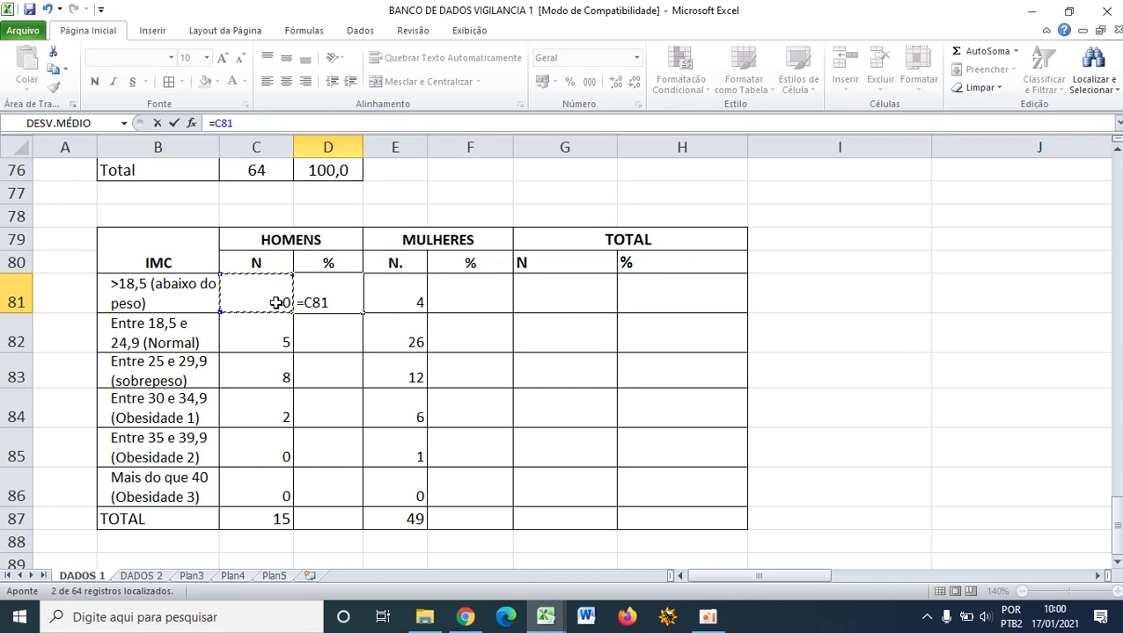
pyautogui.write('*')
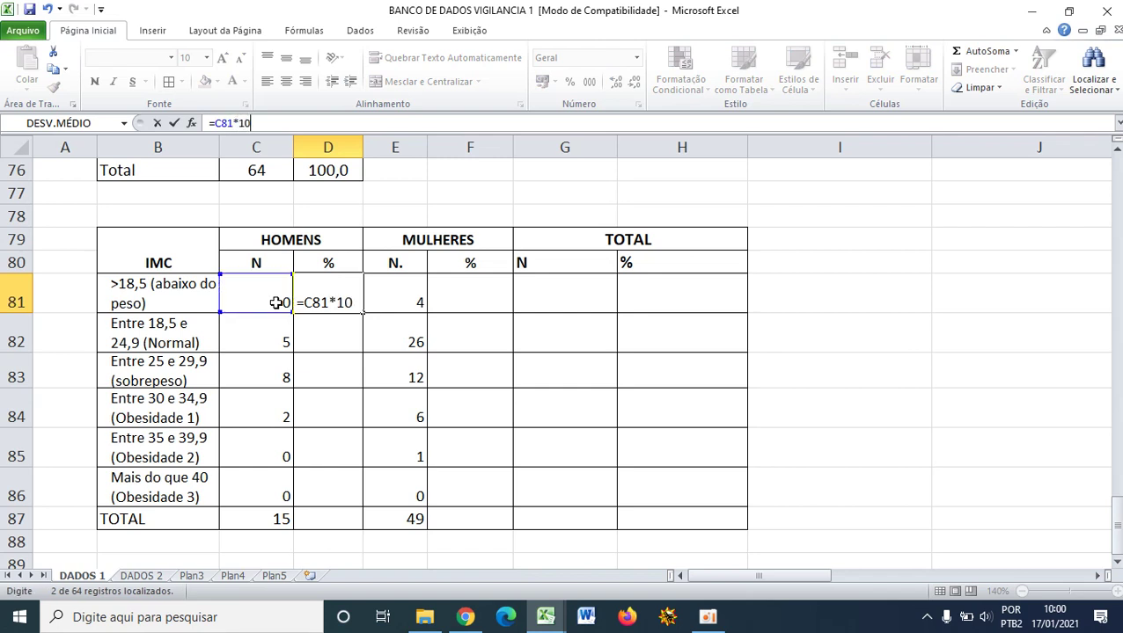
pyautogui.write('100/')
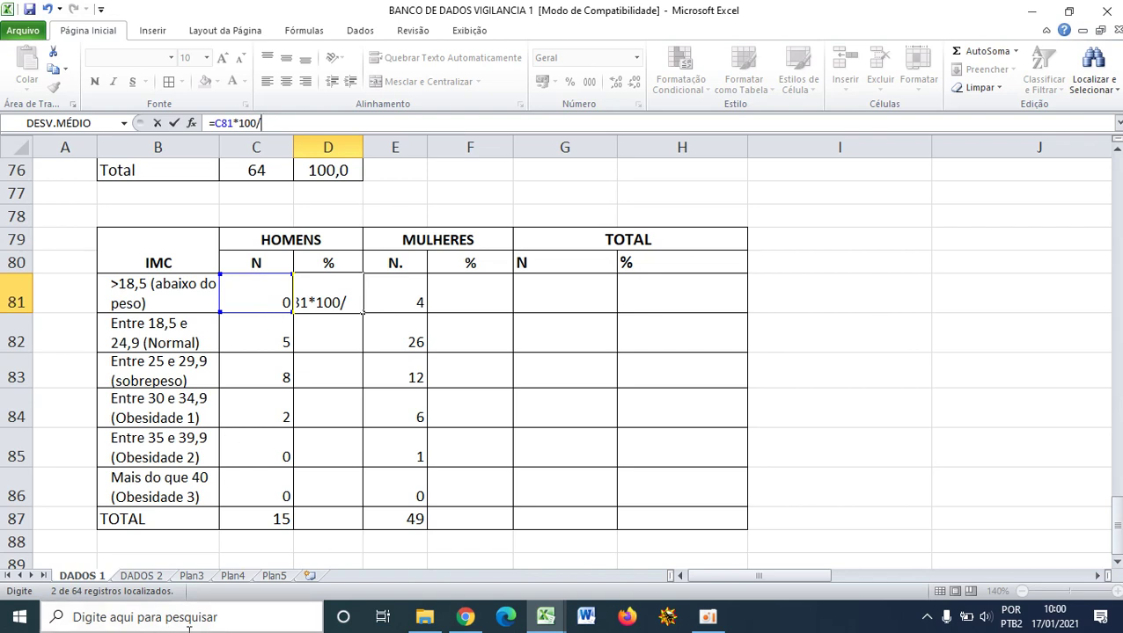
pyautogui.click(271, 522)
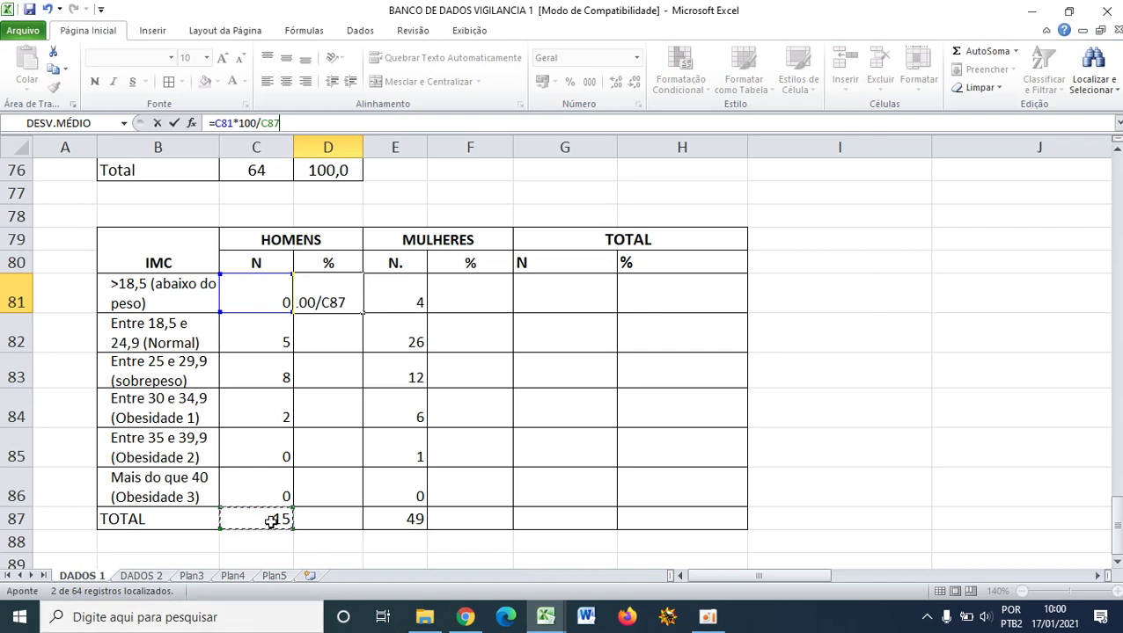
pyautogui.press('Return')
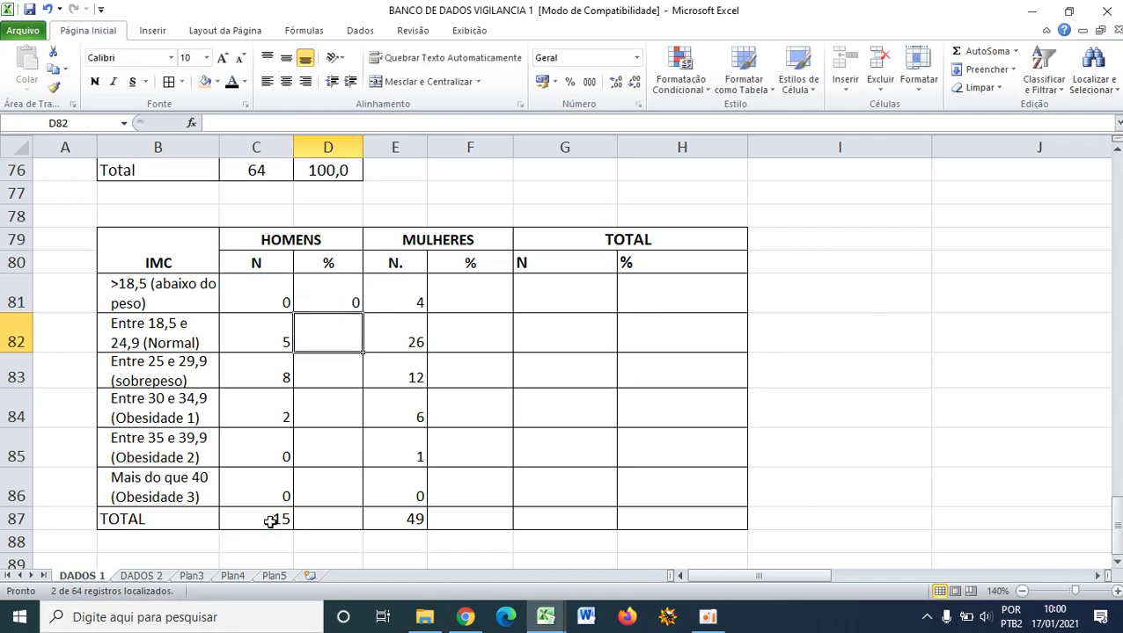
# - Fill the men's percentage formula from D81 down to D87
pyautogui.click(375, 381)
pyautogui.click(351, 298)
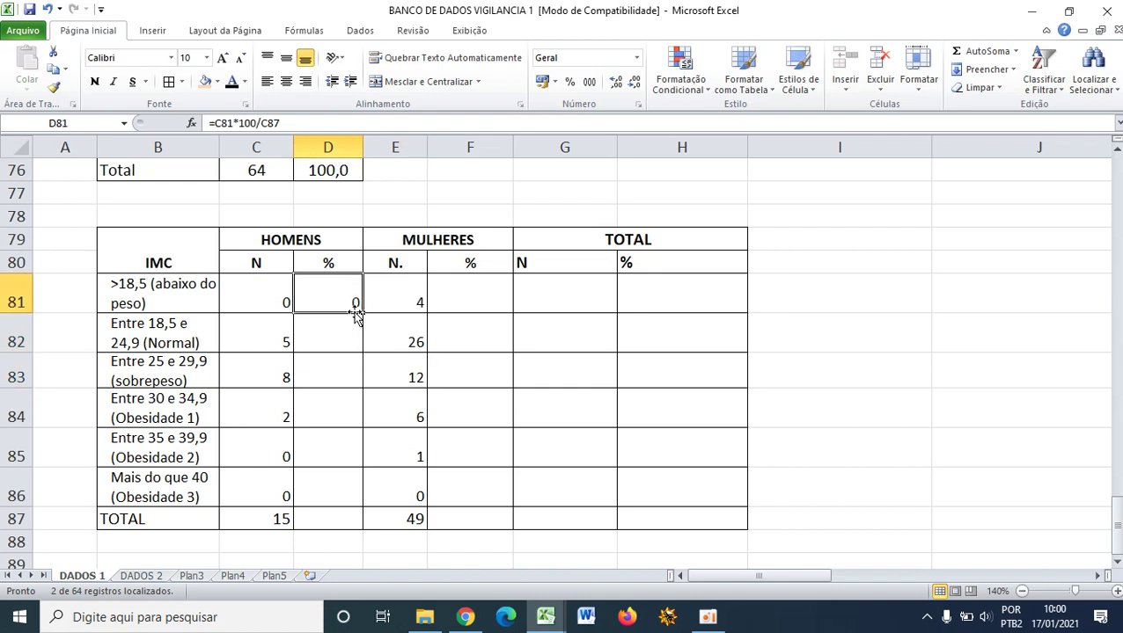
pyautogui.moveTo(361, 314); pyautogui.dragTo(339, 524)
pyautogui.click(343, 297)
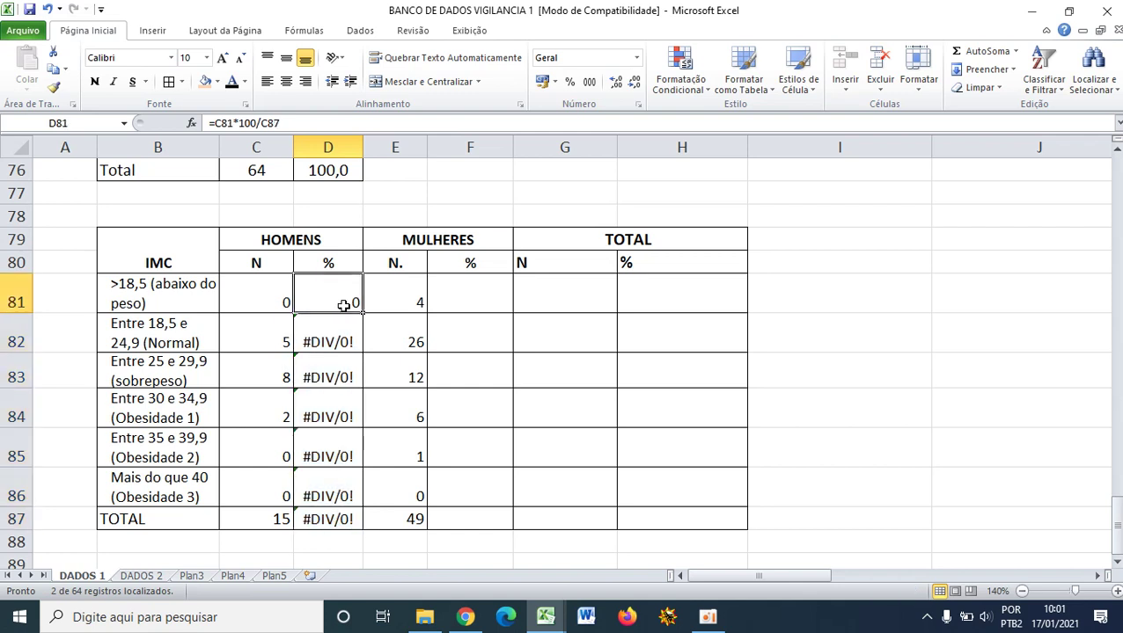
# - Change the men's percentage formula in cell D82 to =C82*100/15, using a fixed divisor
pyautogui.click(339, 334)
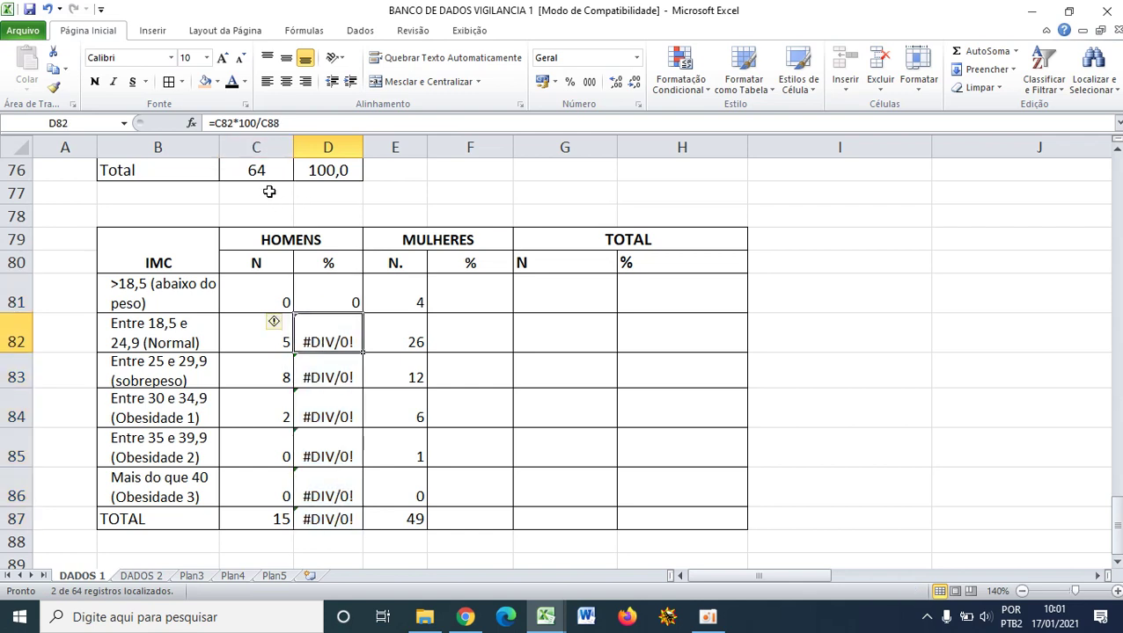
pyautogui.click(293, 124)
pyautogui.press('BackSpace')
pyautogui.press('BackSpace')
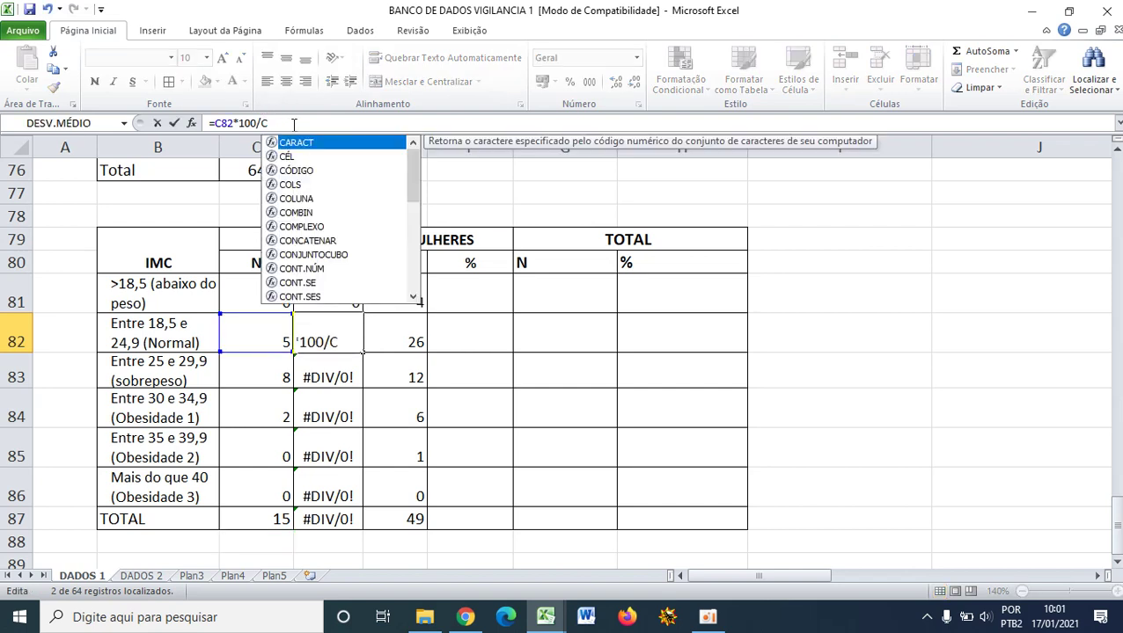
pyautogui.press('BackSpace')
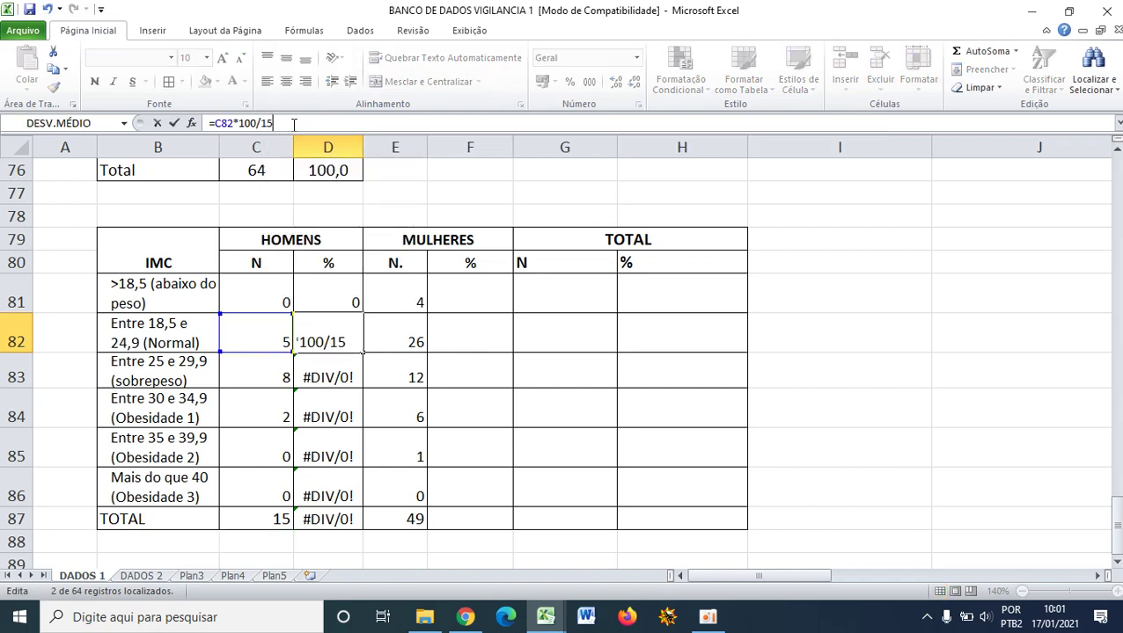
pyautogui.press('Return')
# - Fill the corrected percentage formula from D82 down to the total row in D87
pyautogui.click(345, 336)
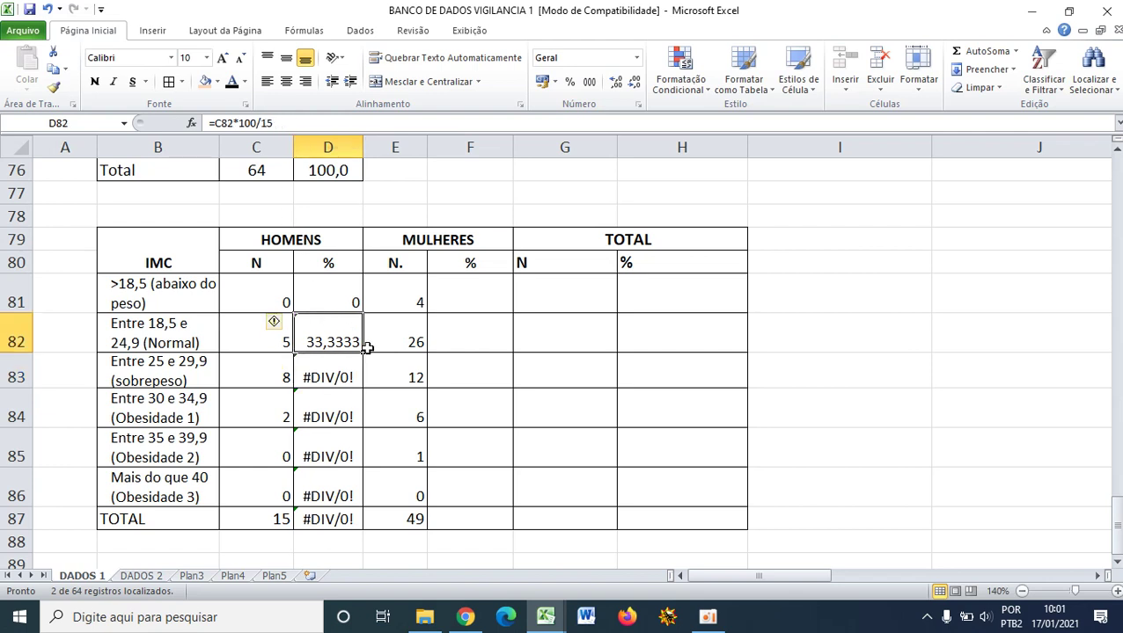
pyautogui.moveTo(362, 355); pyautogui.dragTo(345, 505)
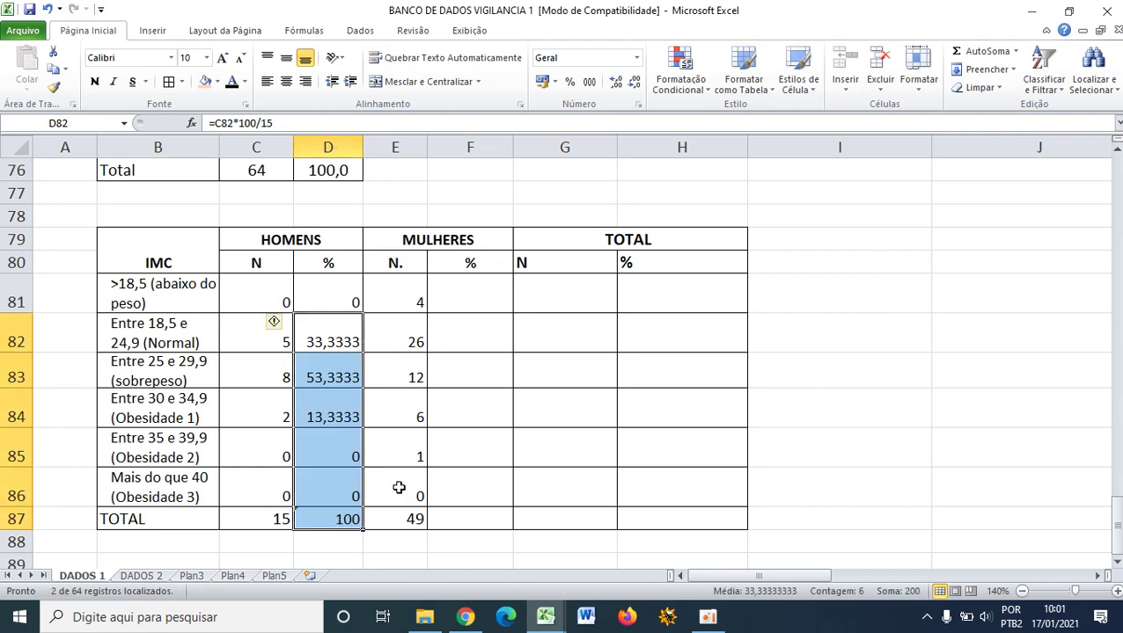
pyautogui.click(402, 493)
# - Reduce the men's percentages in D82 to D84 to whole numbers without decimal places
pyautogui.moveTo(345, 339); pyautogui.dragTo(349, 418)
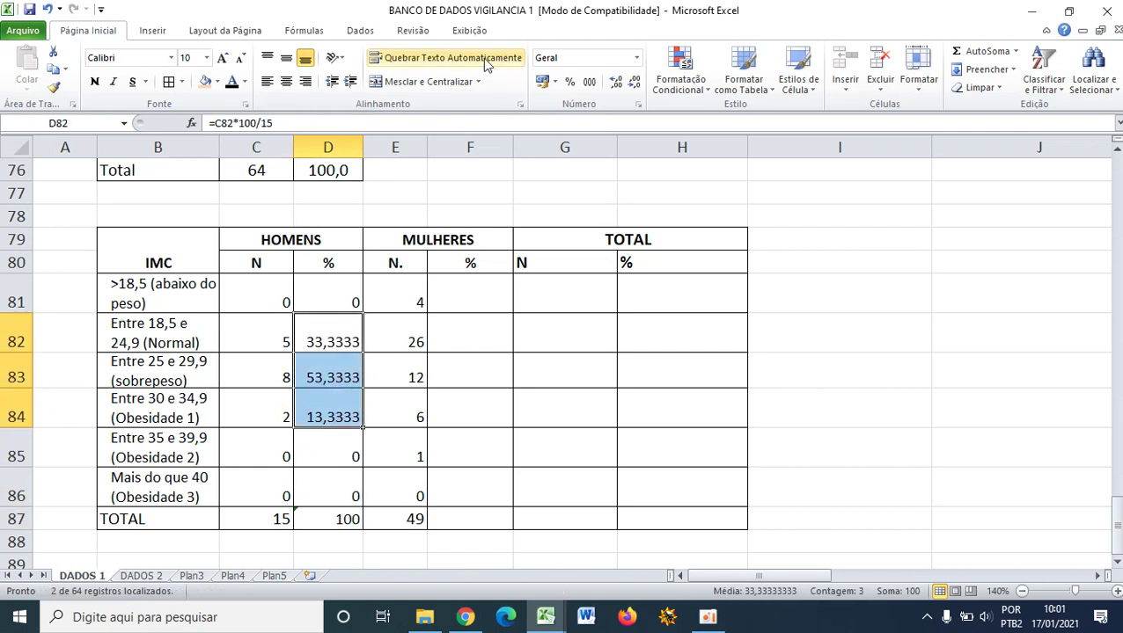
pyautogui.click(633, 83)
pyautogui.click(634, 82)
pyautogui.click(634, 83)
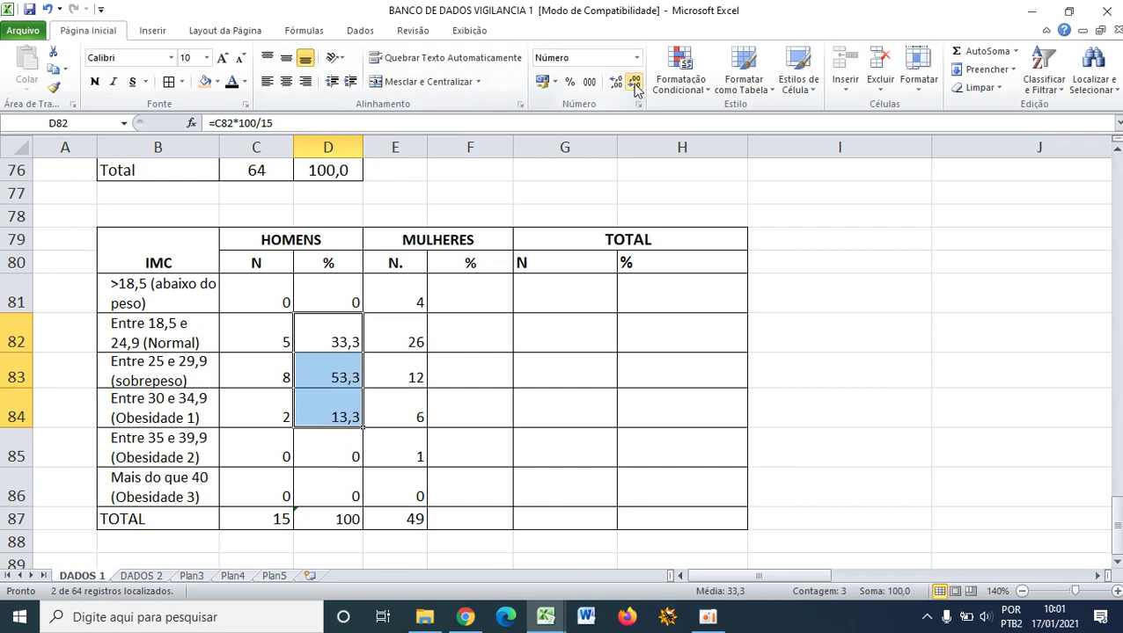
pyautogui.click(633, 82)
pyautogui.click(396, 383)
# - Review the men's percentages and total in column D of the IMC table at 150% zoom
pyautogui.click(327, 351)
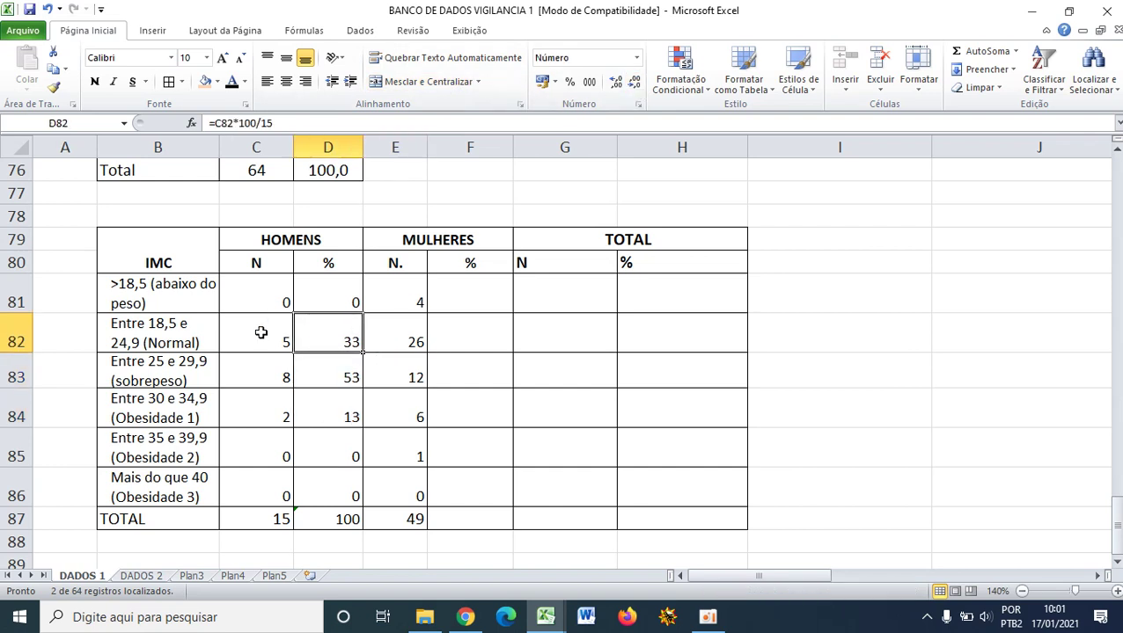
pyautogui.click(337, 523)
pyautogui.click(338, 344)
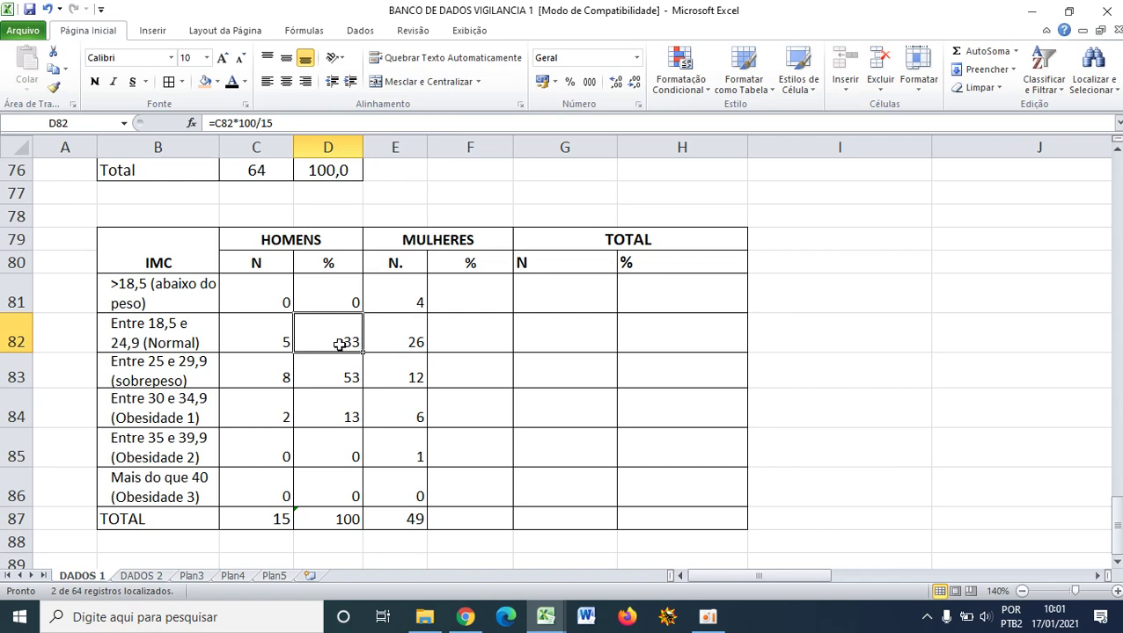
pyautogui.click(226, 338)
pyautogui.click(351, 339)
pyautogui.click(350, 369)
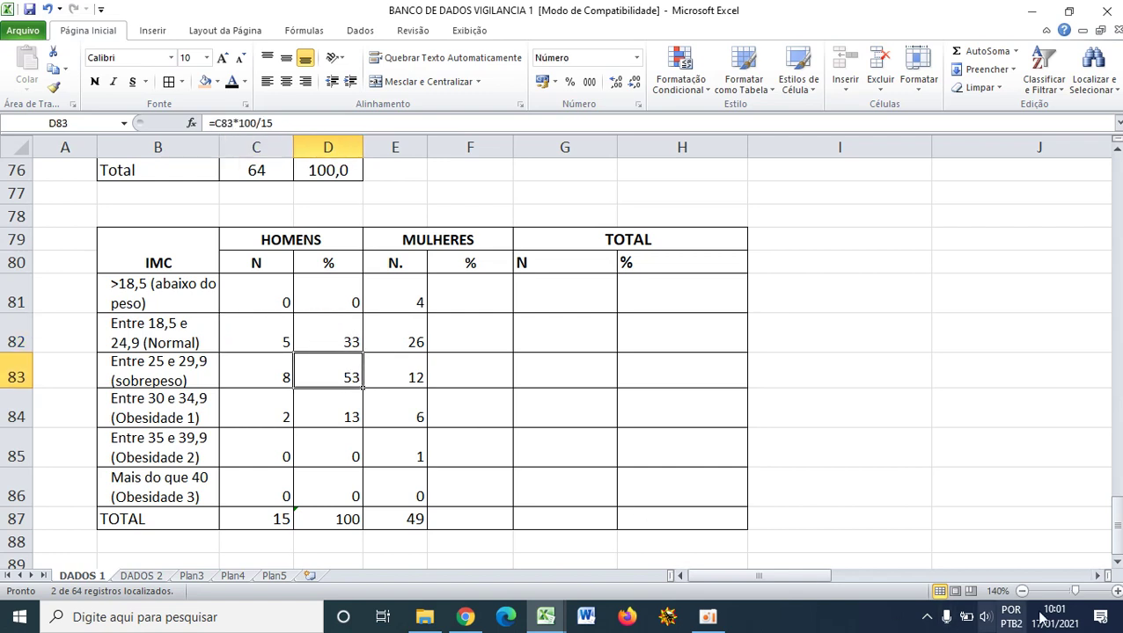
pyautogui.click(1116, 593)
pyautogui.click(401, 436)
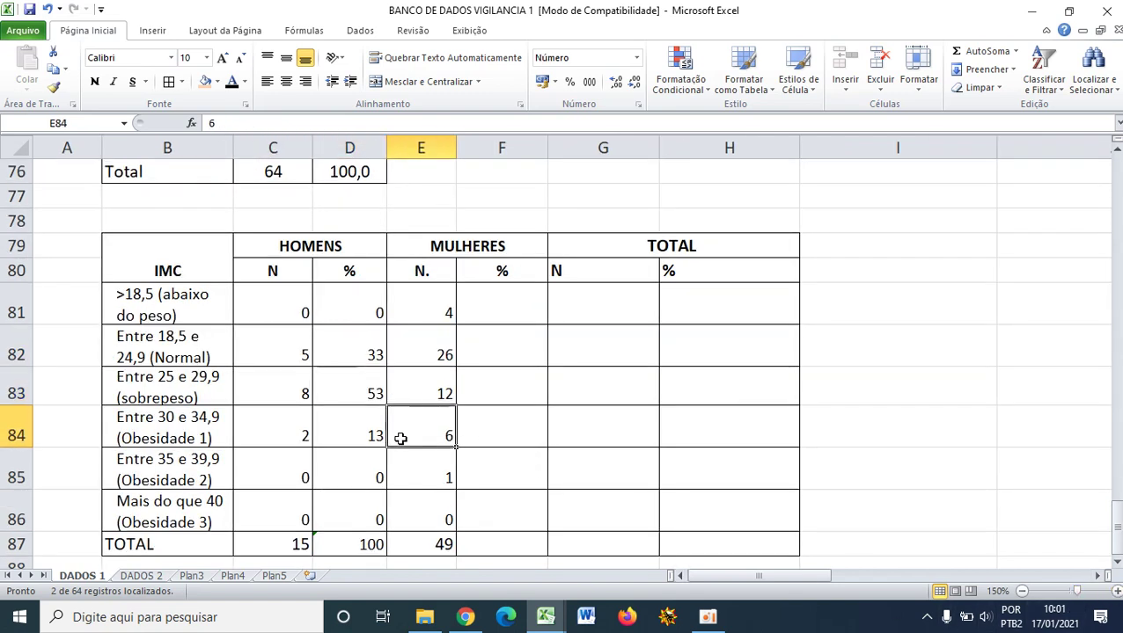
pyautogui.click(361, 388)
pyautogui.click(374, 434)
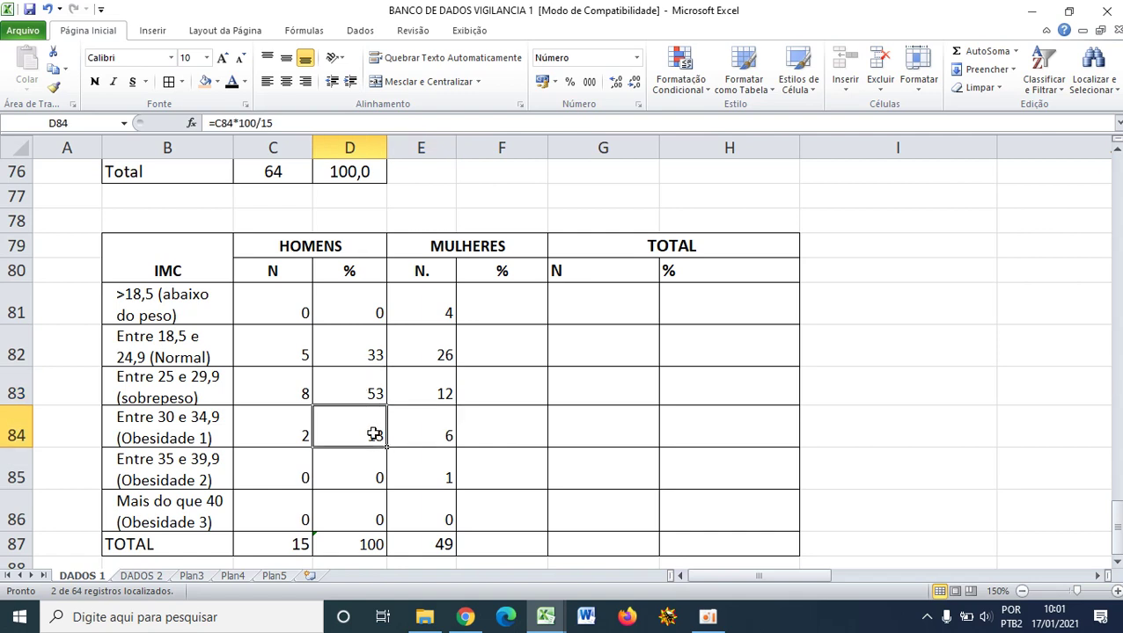
pyautogui.click(358, 539)
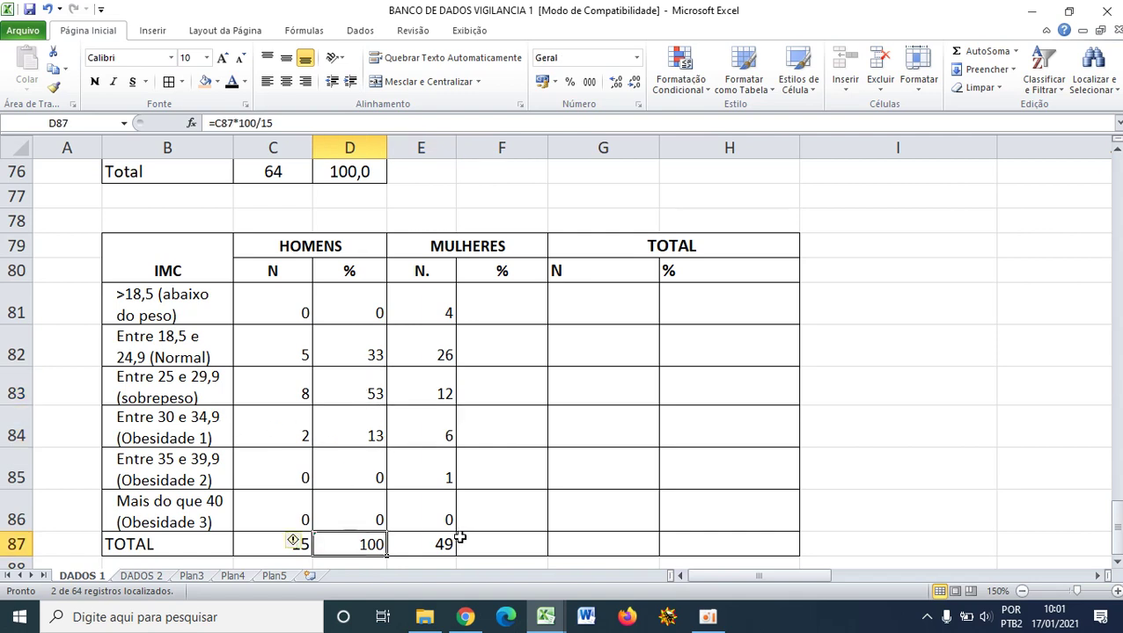
pyautogui.click(489, 540)
# - Enter the formula =E81*100/49 in cell F81 for the women's percentage in the abaixo do peso category
pyautogui.click(514, 316)
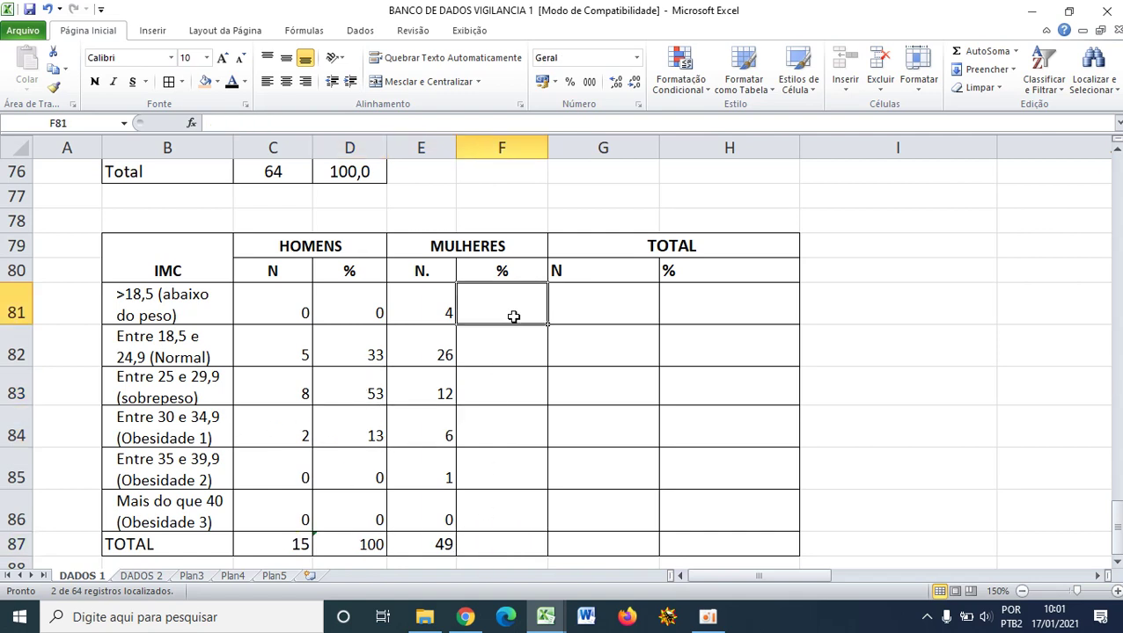
pyautogui.click(476, 124)
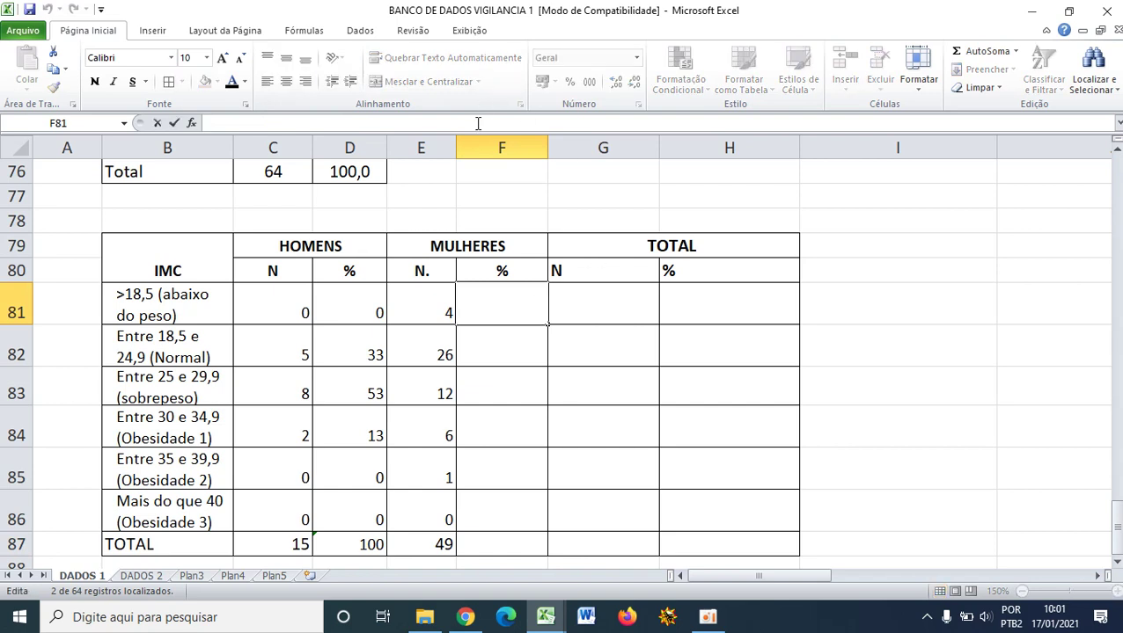
pyautogui.write('=')
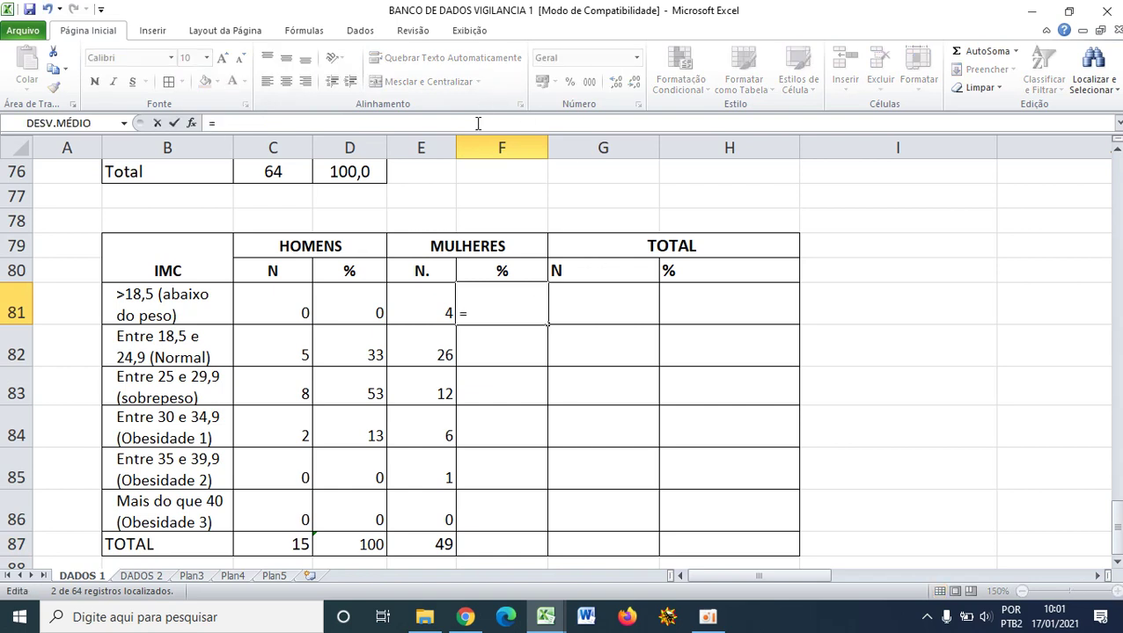
pyautogui.click(410, 309)
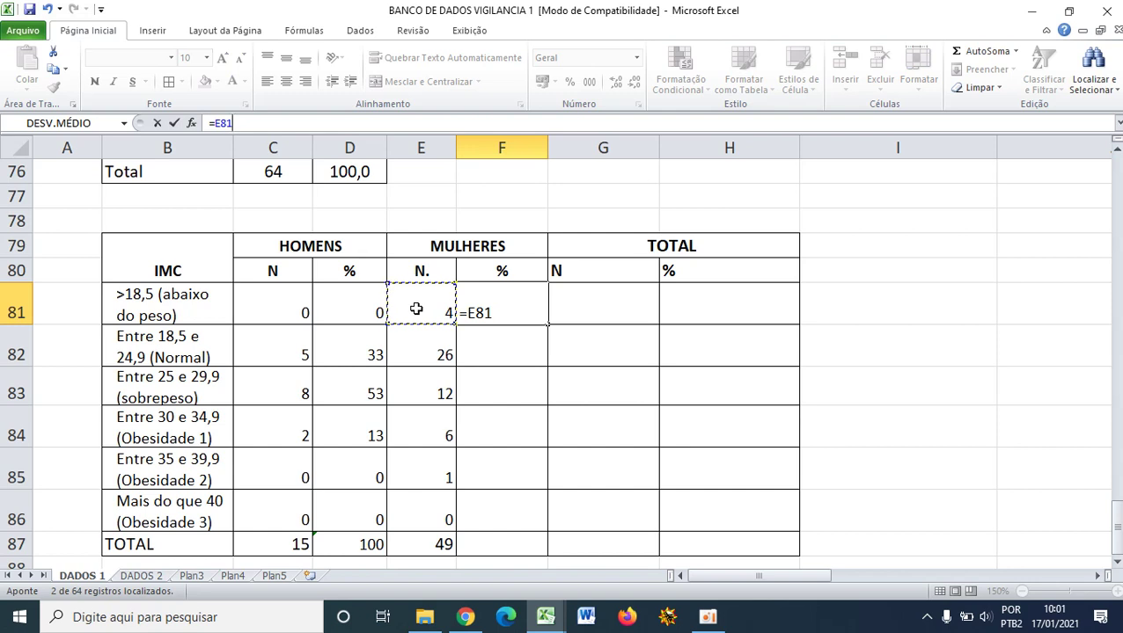
pyautogui.write('*')
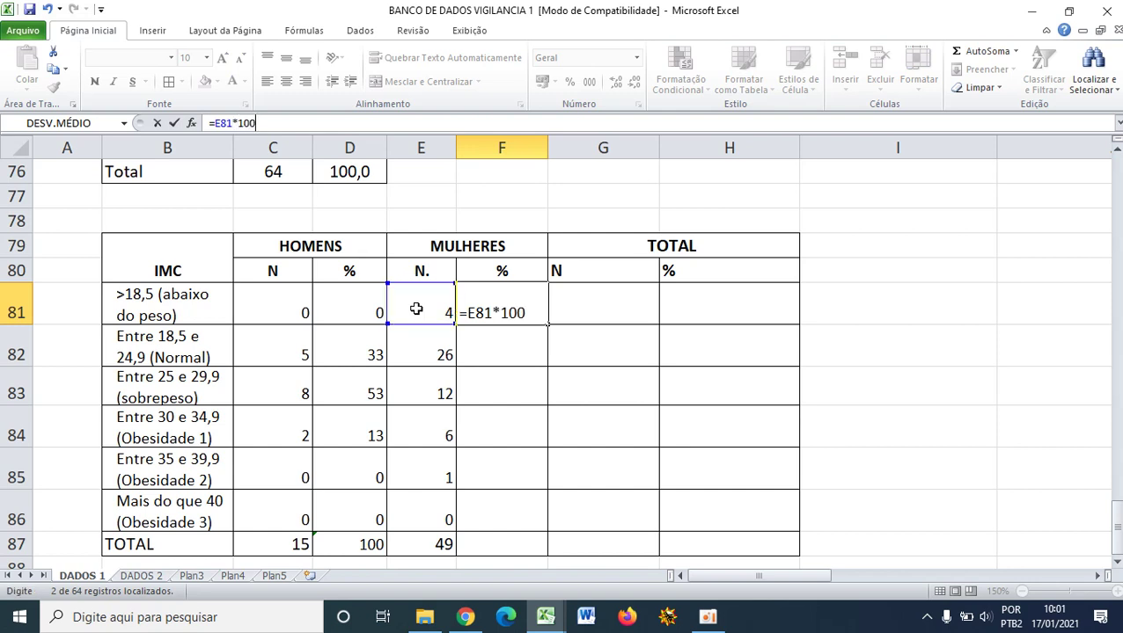
pyautogui.write('100/49')
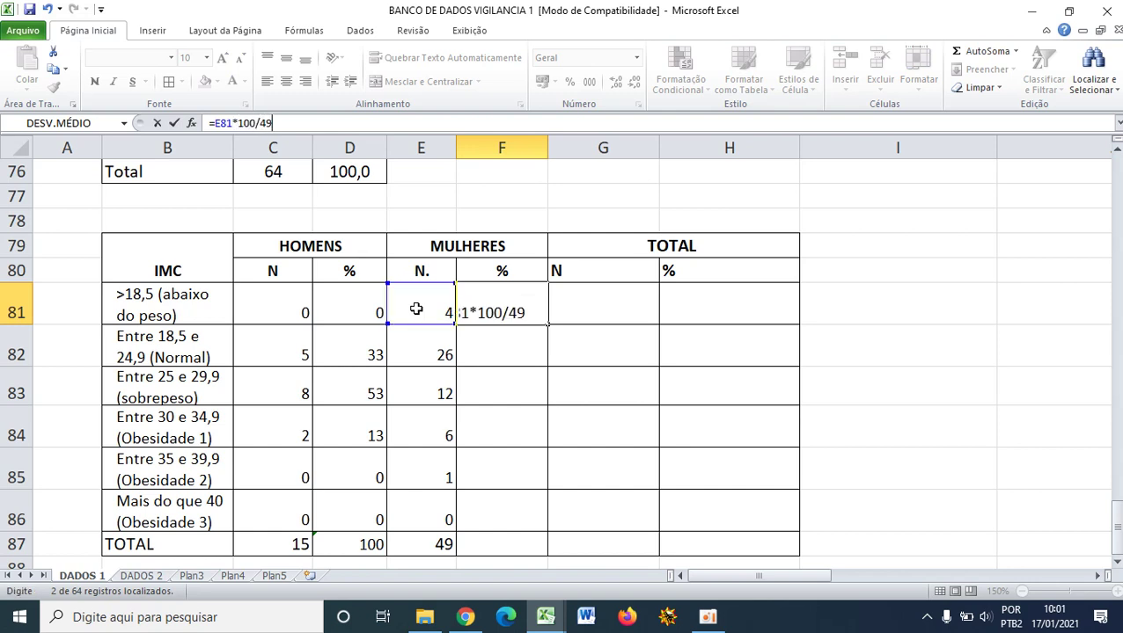
pyautogui.press('Return')
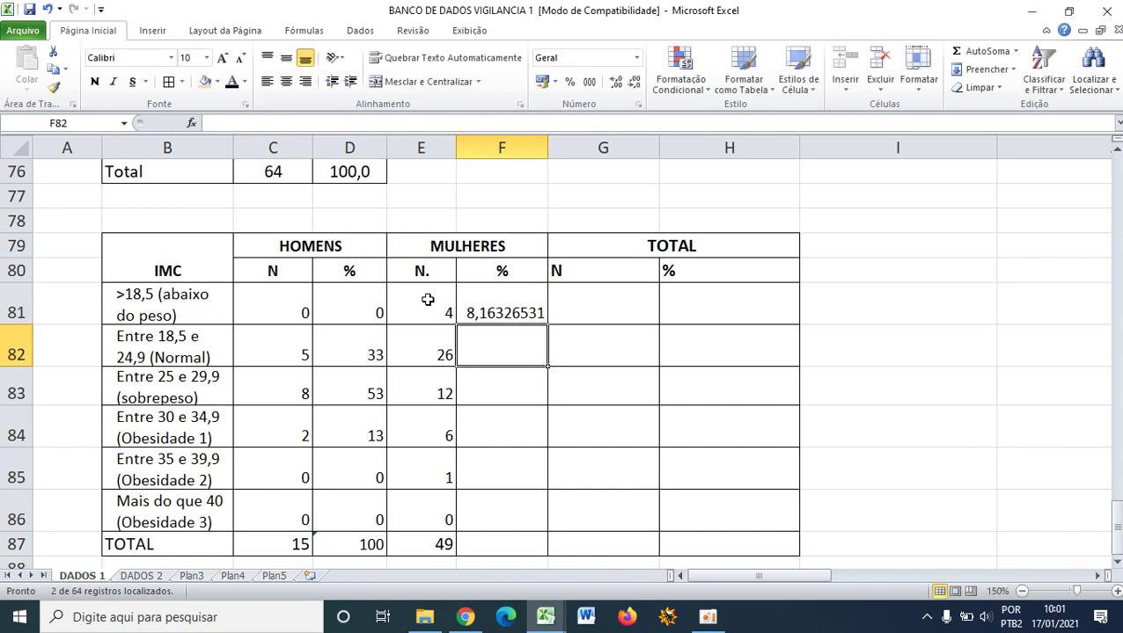
pyautogui.click(497, 310)
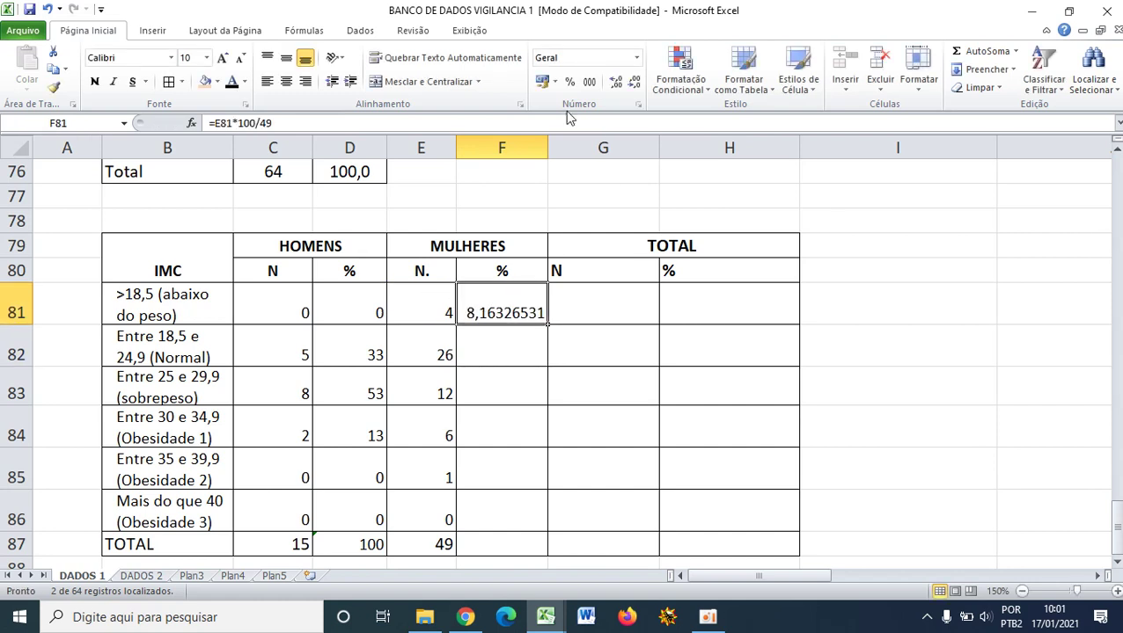
# - Reduce the women's percentage in F81 to one decimal place
pyautogui.click(633, 83)
pyautogui.click(634, 82)
pyautogui.click(633, 82)
pyautogui.click(633, 83)
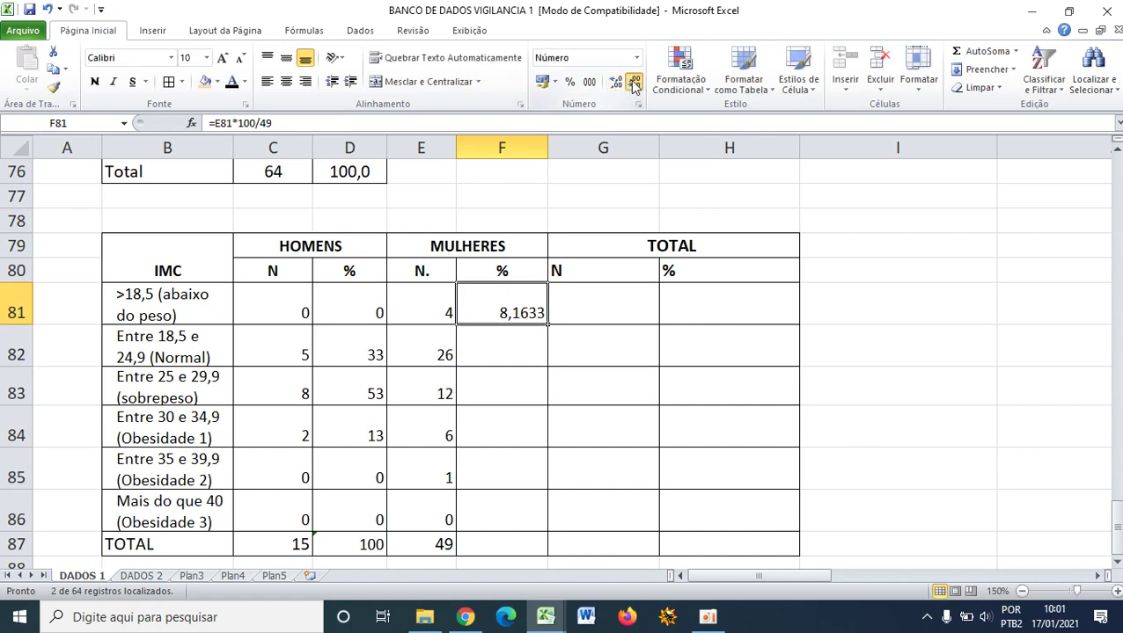
pyautogui.click(633, 83)
pyautogui.click(634, 82)
pyautogui.click(633, 82)
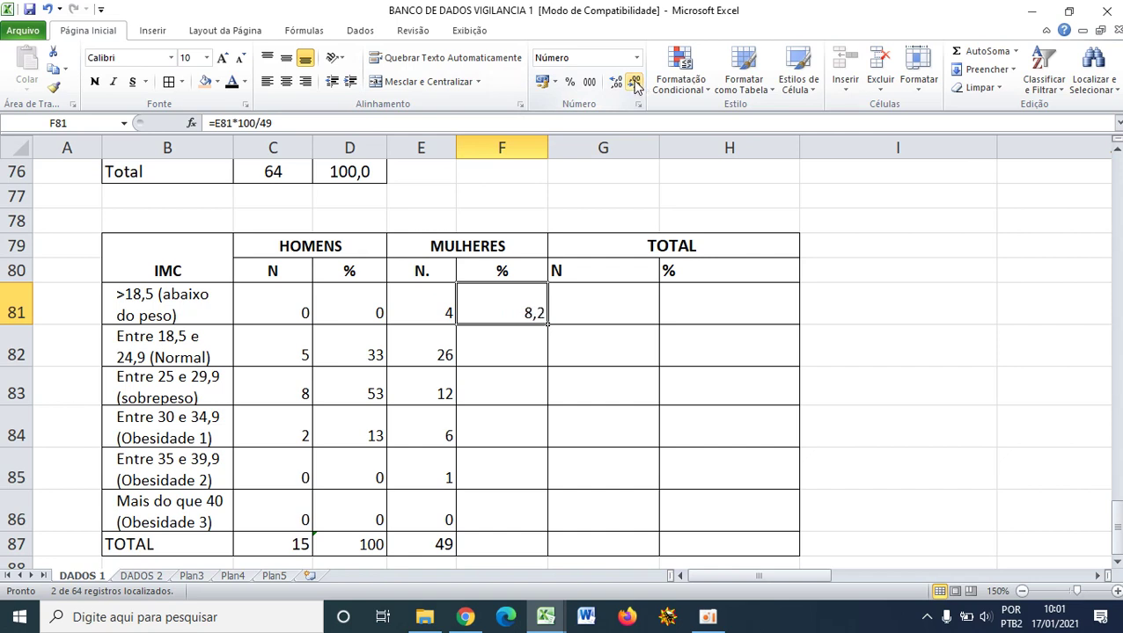
# - Fill the women's percentage formula from F81 down to the total row in F87
pyautogui.click(530, 341)
pyautogui.click(534, 310)
pyautogui.moveTo(545, 326); pyautogui.dragTo(518, 550)
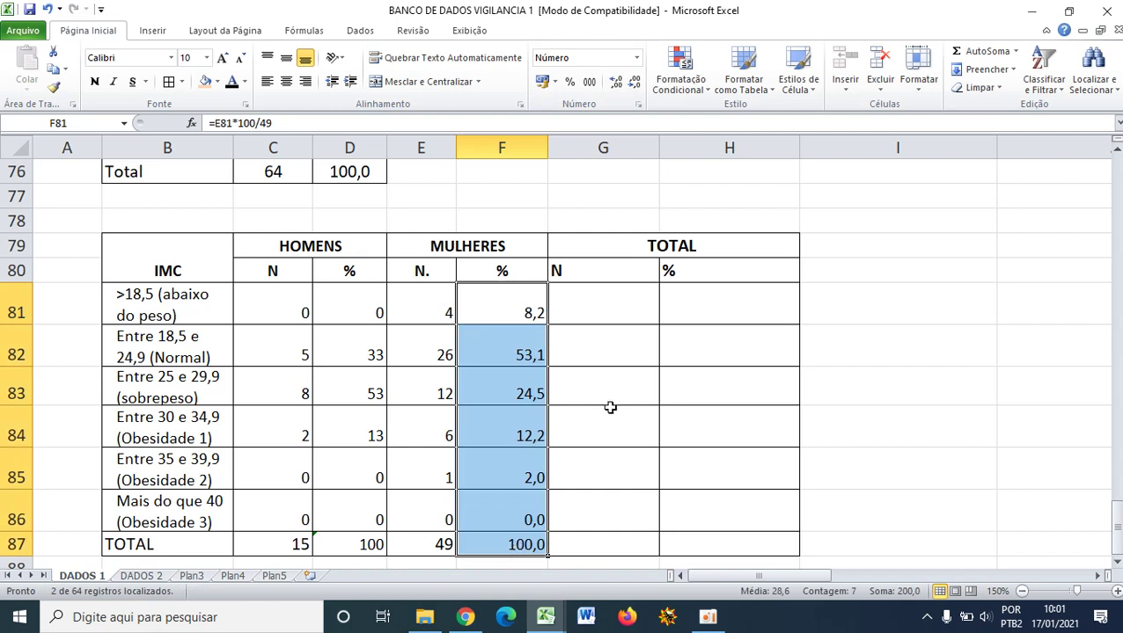
pyautogui.click(605, 392)
# - Review the women's percentages in column F against the IMC categories, from abaixo do peso to the total
pyautogui.click(520, 547)
pyautogui.click(530, 393)
pyautogui.click(541, 299)
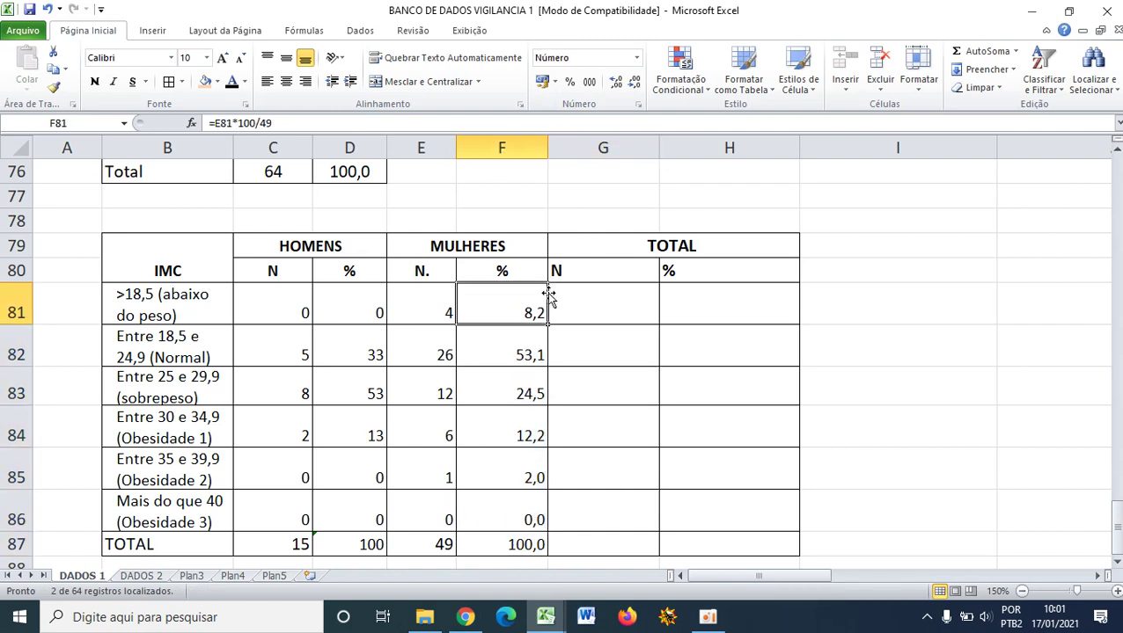
pyautogui.click(175, 369)
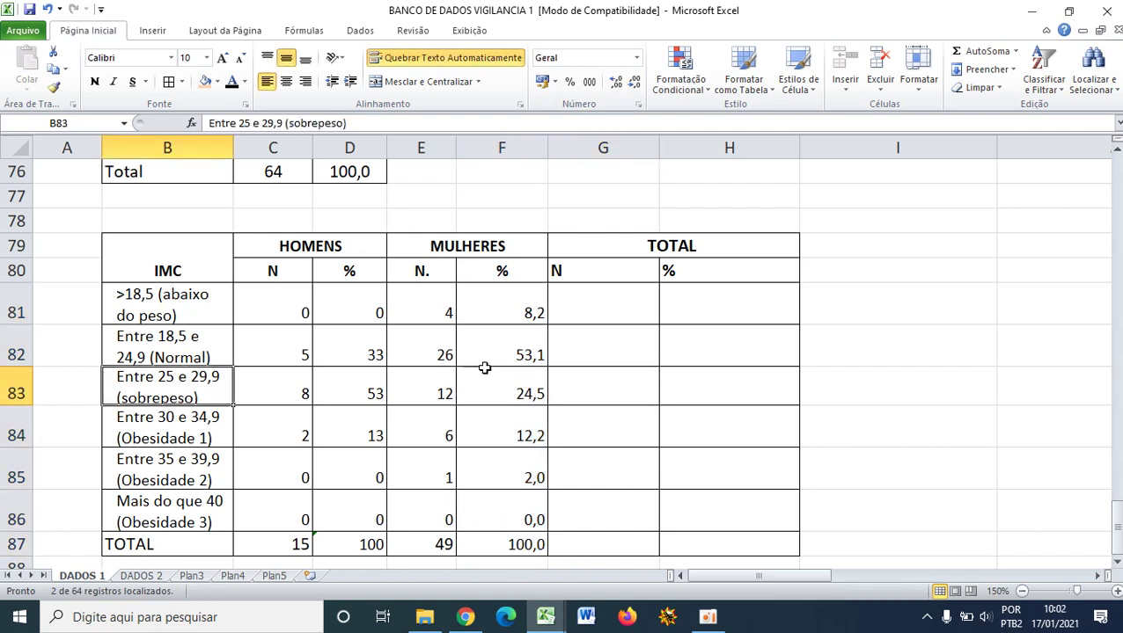
pyautogui.click(494, 355)
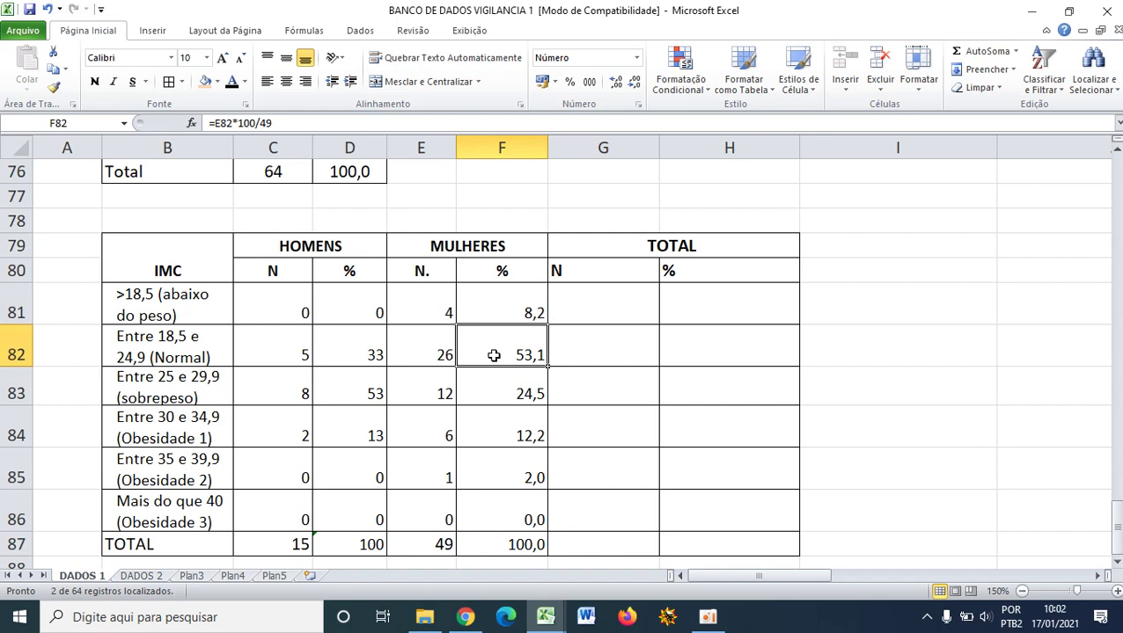
pyautogui.click(169, 358)
pyautogui.click(532, 355)
pyautogui.click(514, 390)
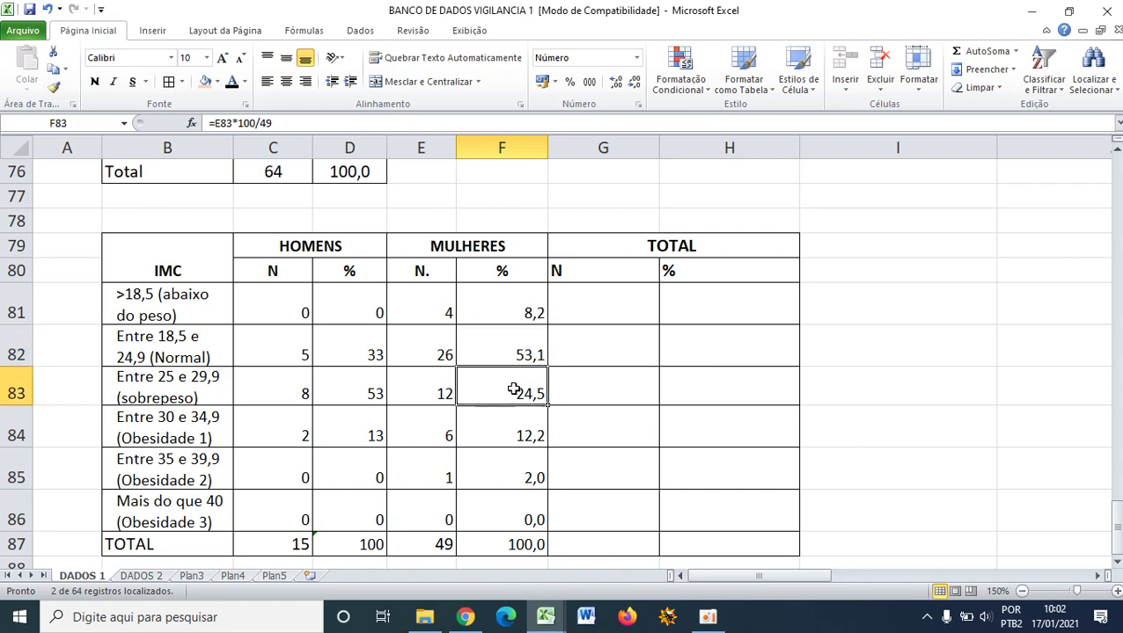
pyautogui.click(1116, 595)
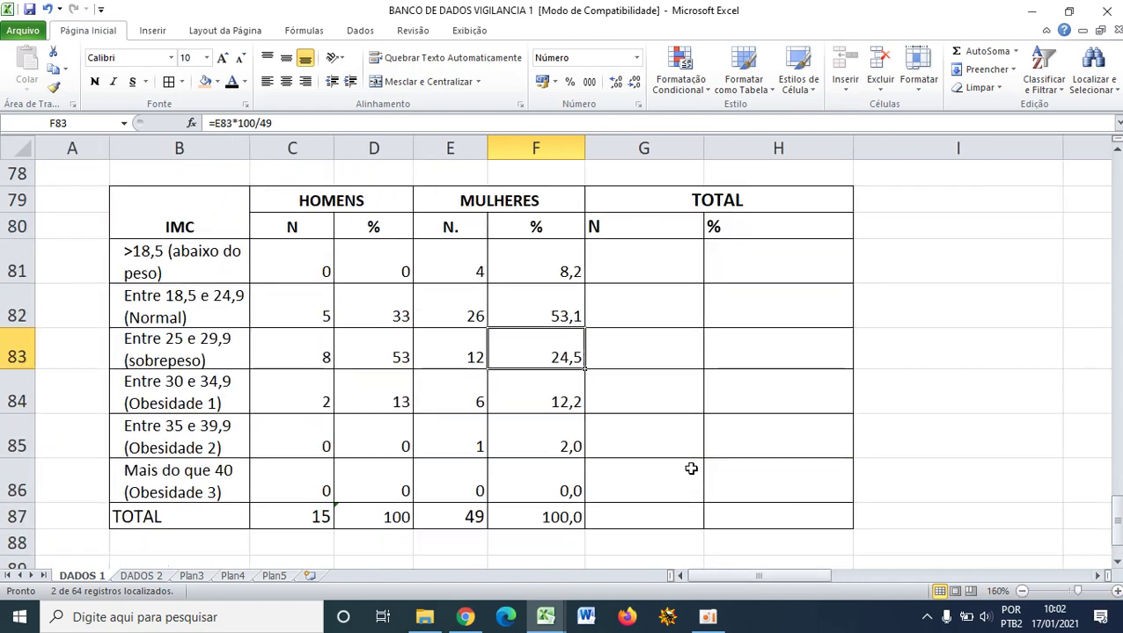
pyautogui.click(563, 403)
pyautogui.click(545, 353)
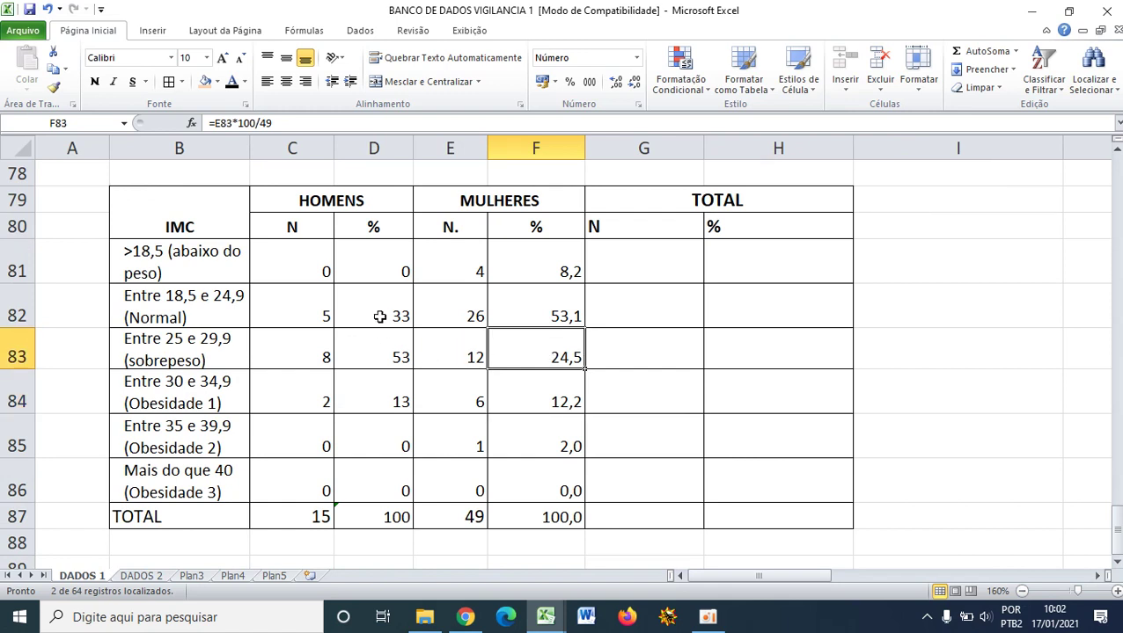
# - Shade the men's sobrepeso cells C83:D83 and the women's Normal cells E82:F82 in light orange
pyautogui.click(242, 332)
pyautogui.moveTo(407, 351); pyautogui.dragTo(304, 348)
pyautogui.click(210, 84)
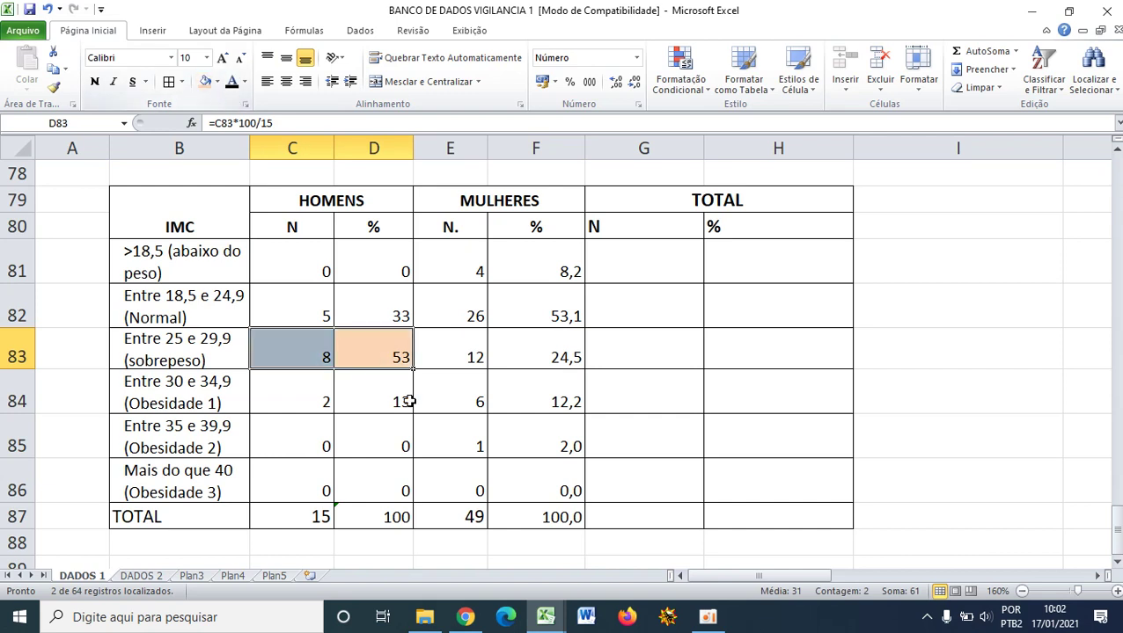
pyautogui.click(408, 404)
pyautogui.moveTo(461, 305); pyautogui.dragTo(508, 303)
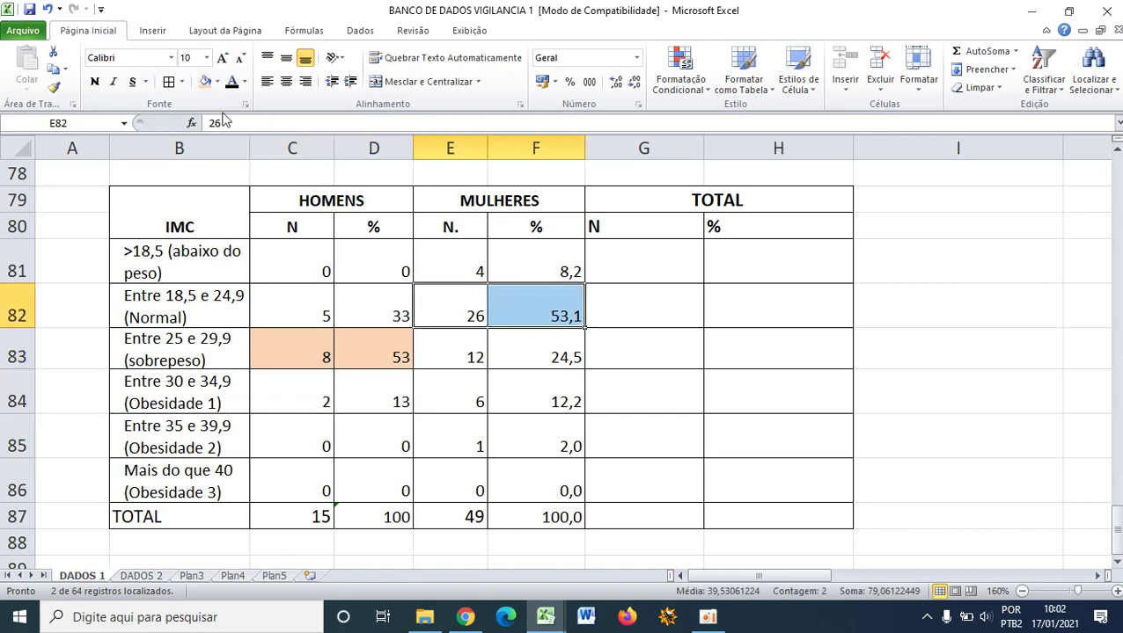
pyautogui.click(205, 81)
pyautogui.click(498, 354)
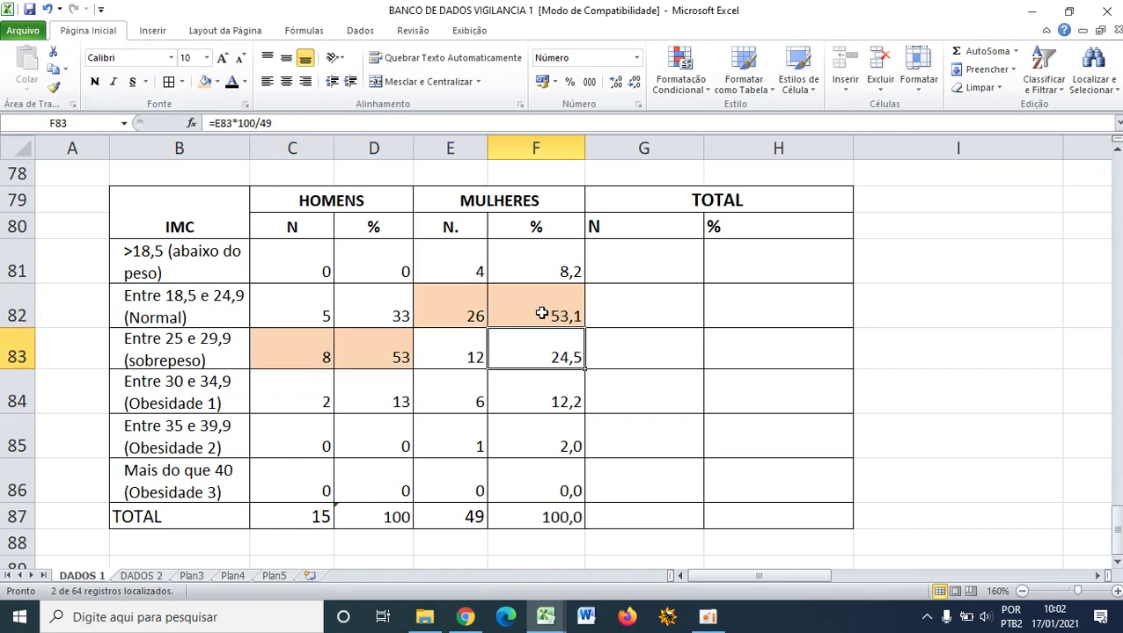
pyautogui.click(530, 381)
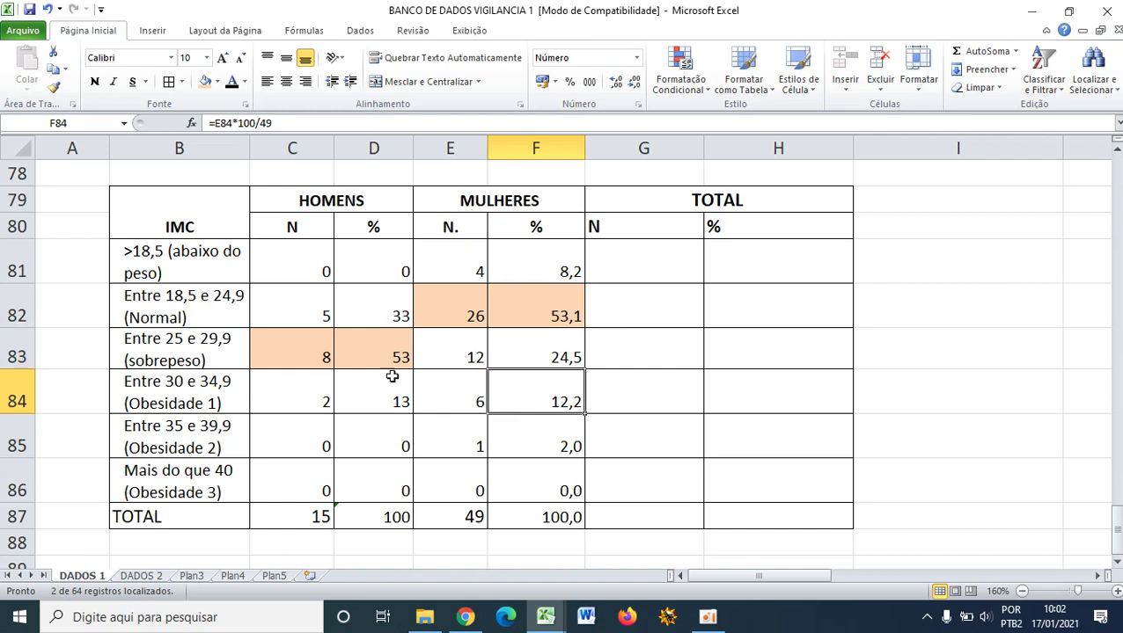
pyautogui.click(344, 348)
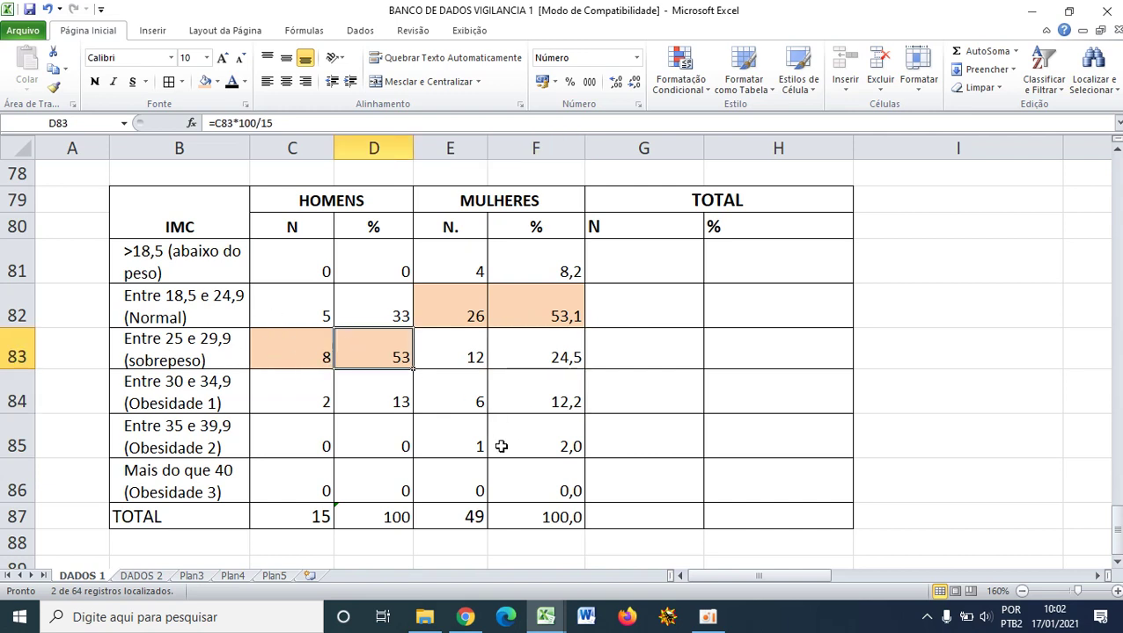
# - Highlight the women's Obesidade 1 count and percentage in E84:F84 with yellow fill
pyautogui.click(502, 446)
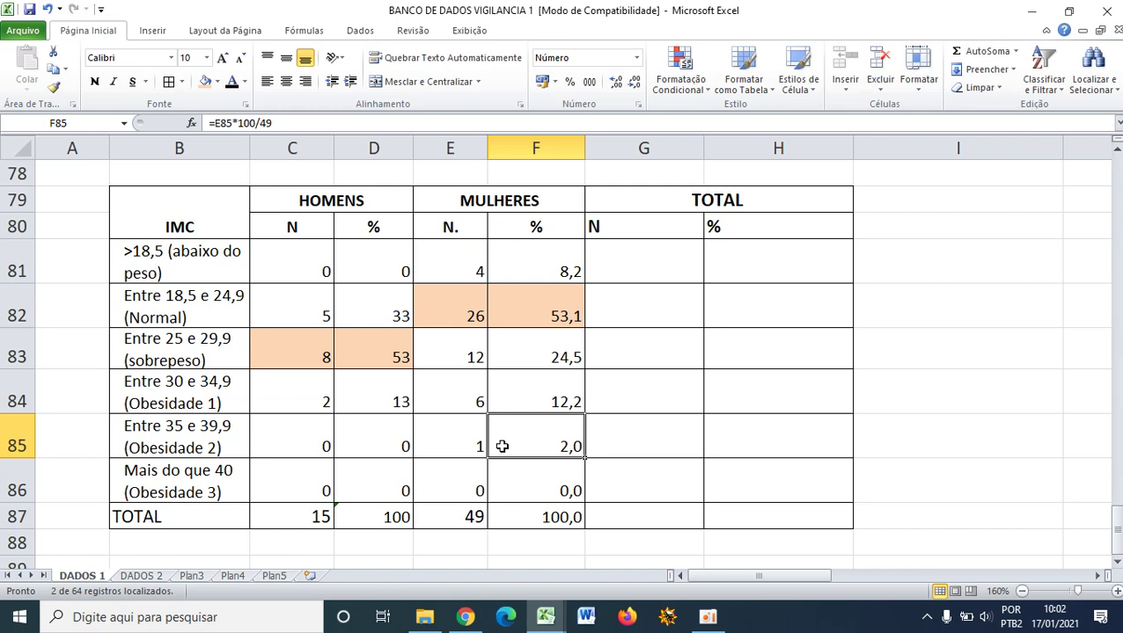
pyautogui.moveTo(551, 390); pyautogui.dragTo(425, 378)
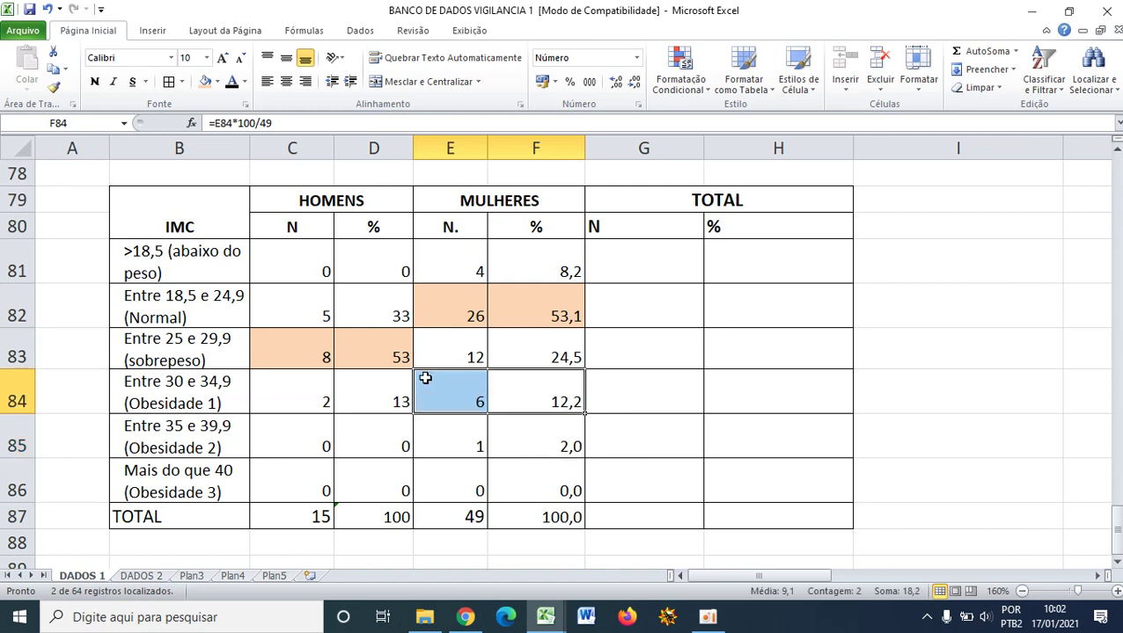
pyautogui.click(217, 81)
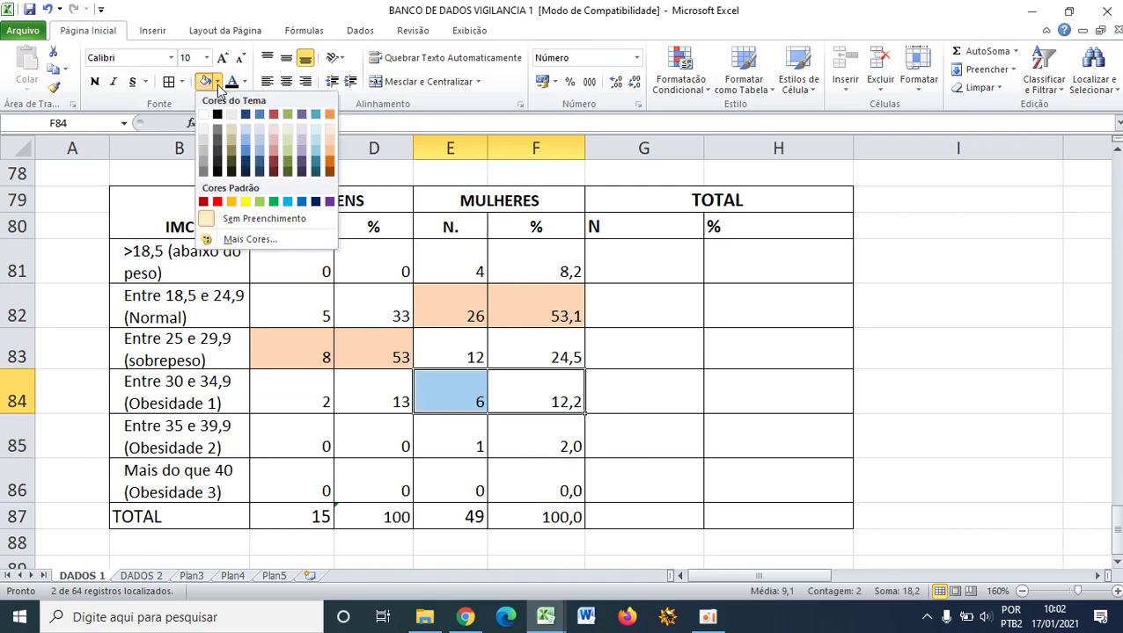
pyautogui.click(246, 202)
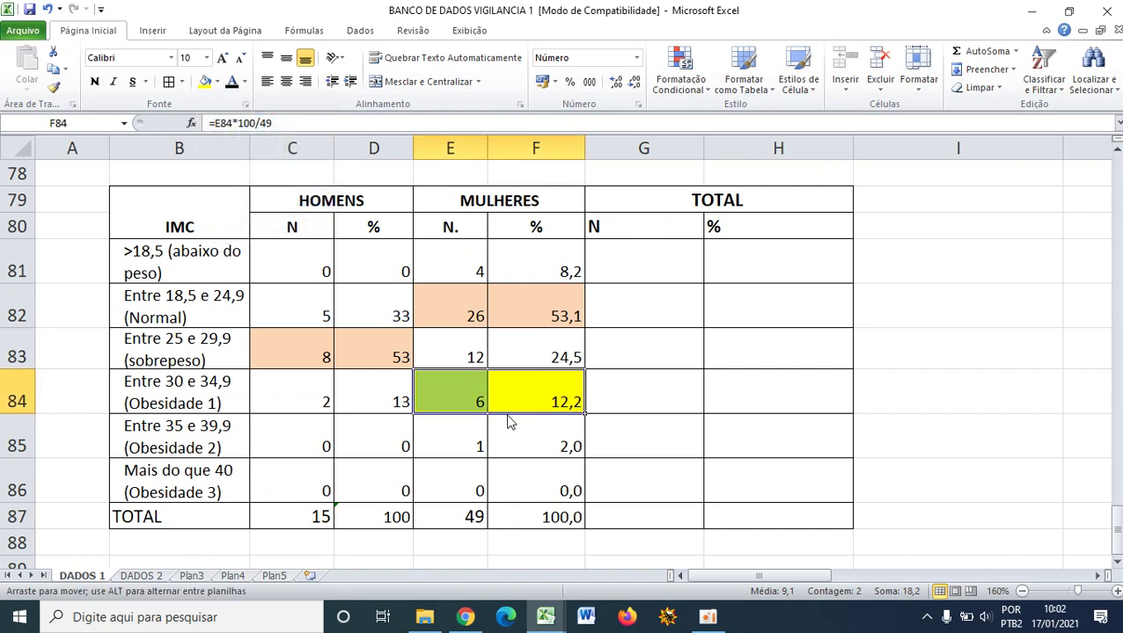
pyautogui.moveTo(509, 422); pyautogui.dragTo(511, 465)
pyautogui.click(602, 348)
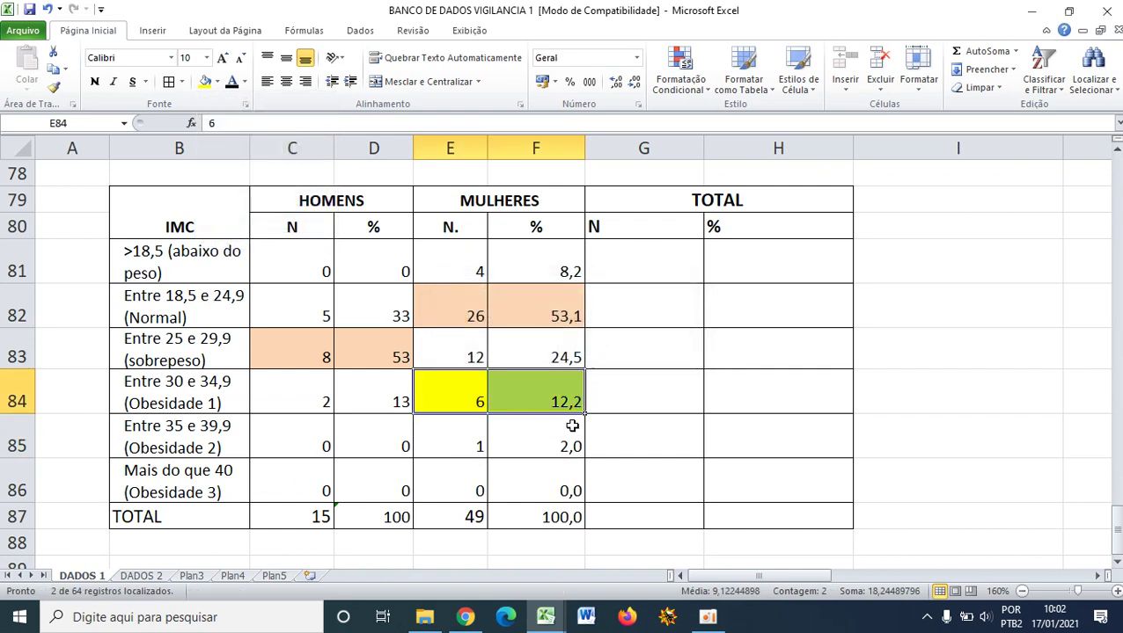
pyautogui.click(541, 426)
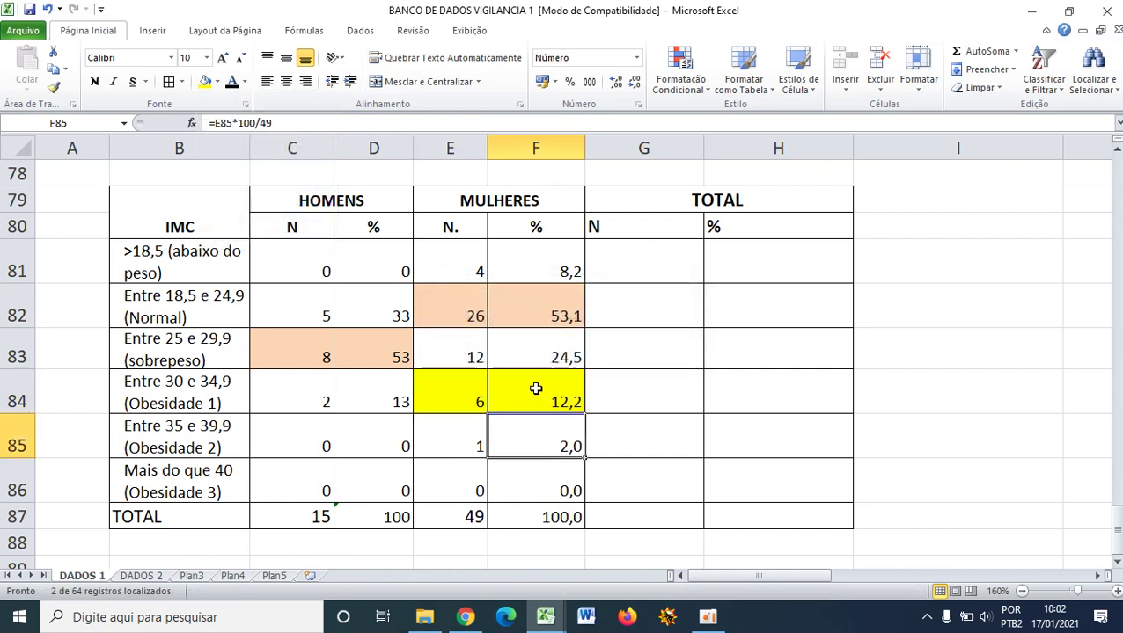
pyautogui.click(525, 508)
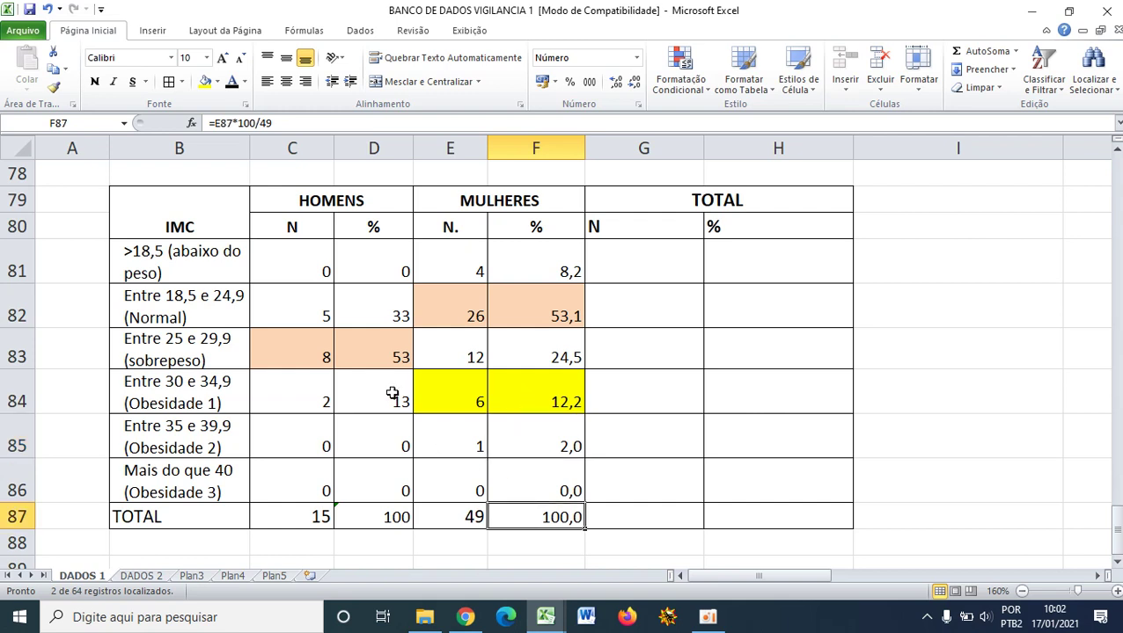
# - Apply the same yellow fill to the men's Obesidade 1 count and percentage in C84:D84
pyautogui.moveTo(383, 394); pyautogui.dragTo(308, 396)
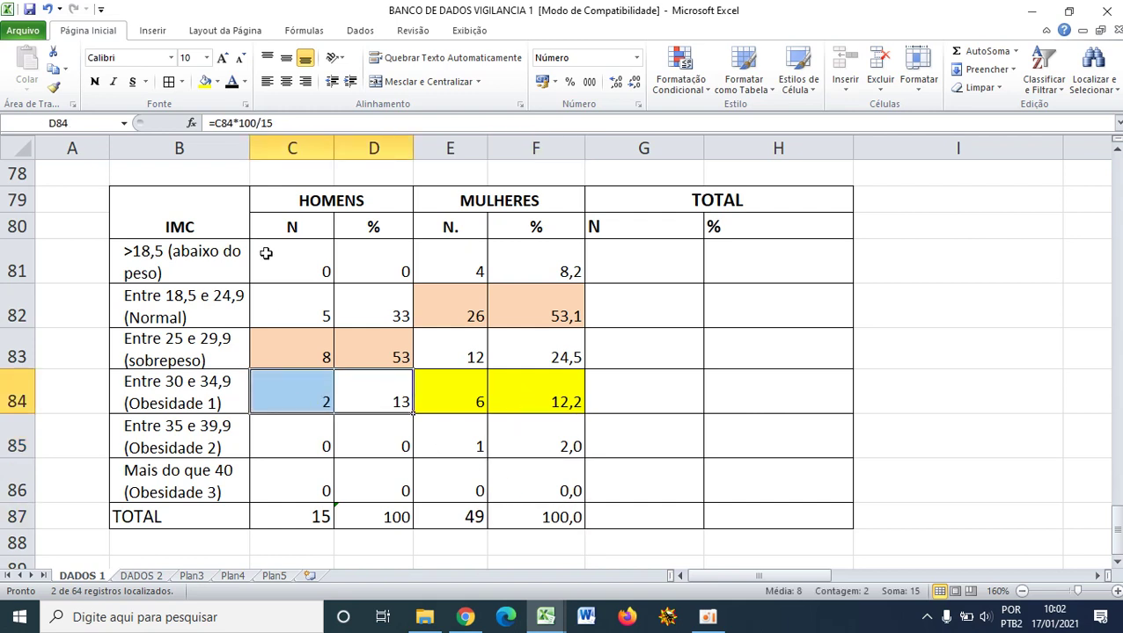
pyautogui.click(204, 82)
pyautogui.click(356, 444)
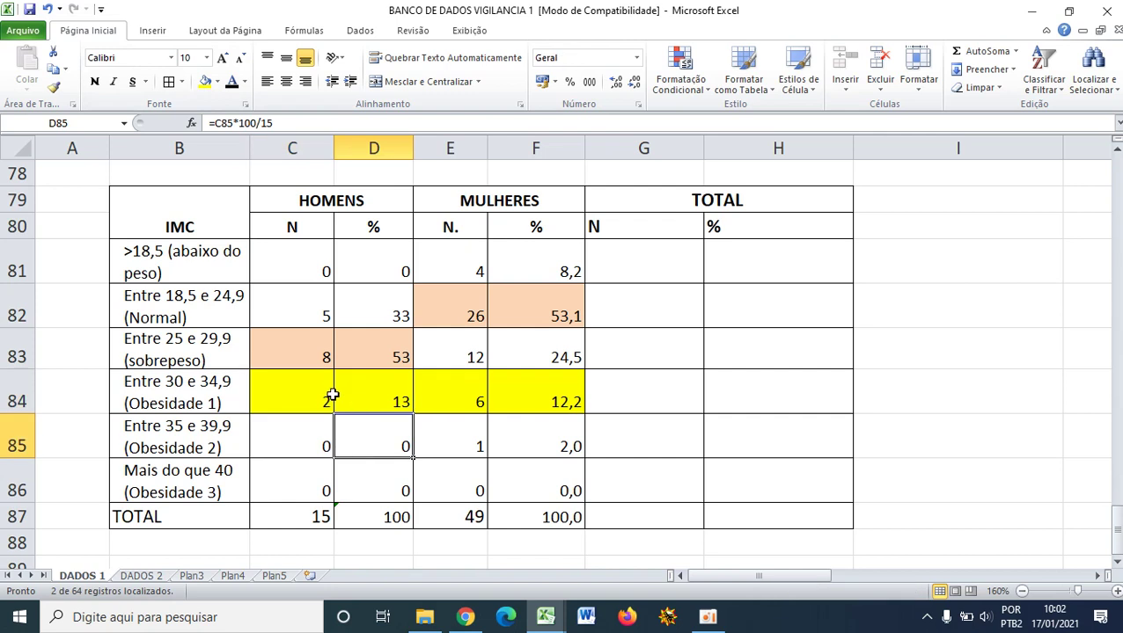
pyautogui.click(516, 480)
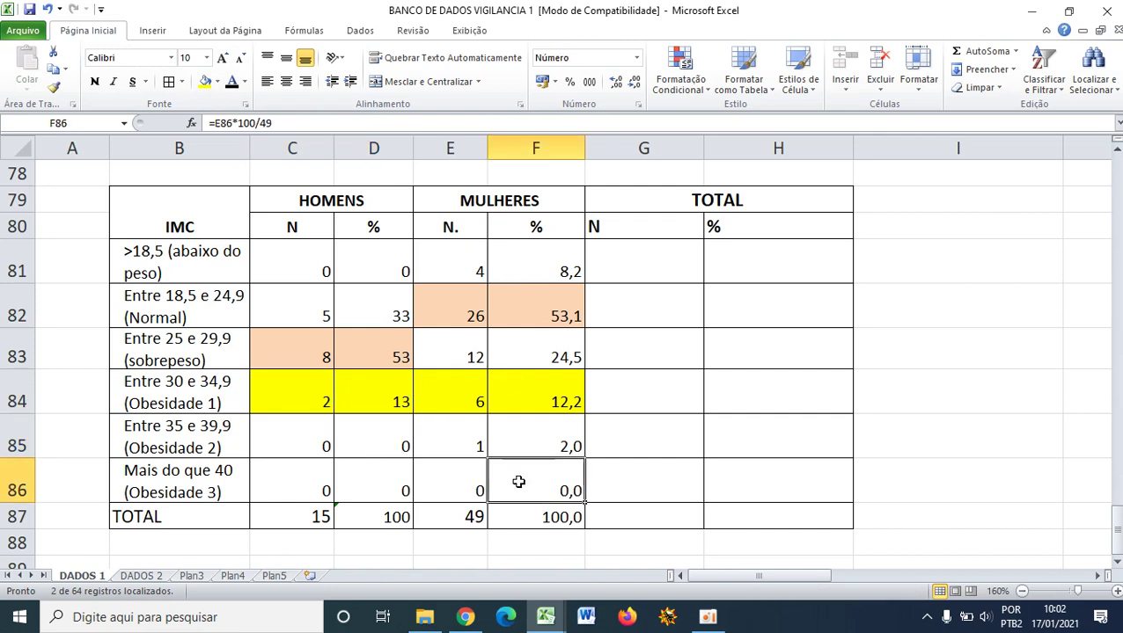
# - Center the contents of the TOTAL columns from the N and % headers down to row 87 (G80:H87)
pyautogui.click(738, 387)
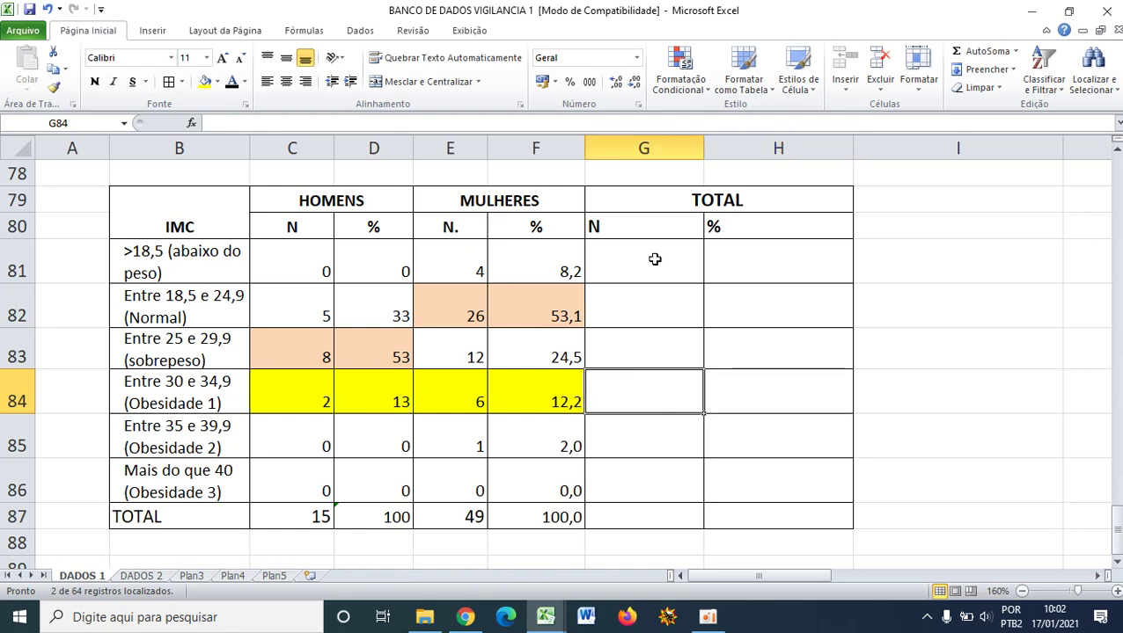
pyautogui.moveTo(660, 227); pyautogui.dragTo(726, 511)
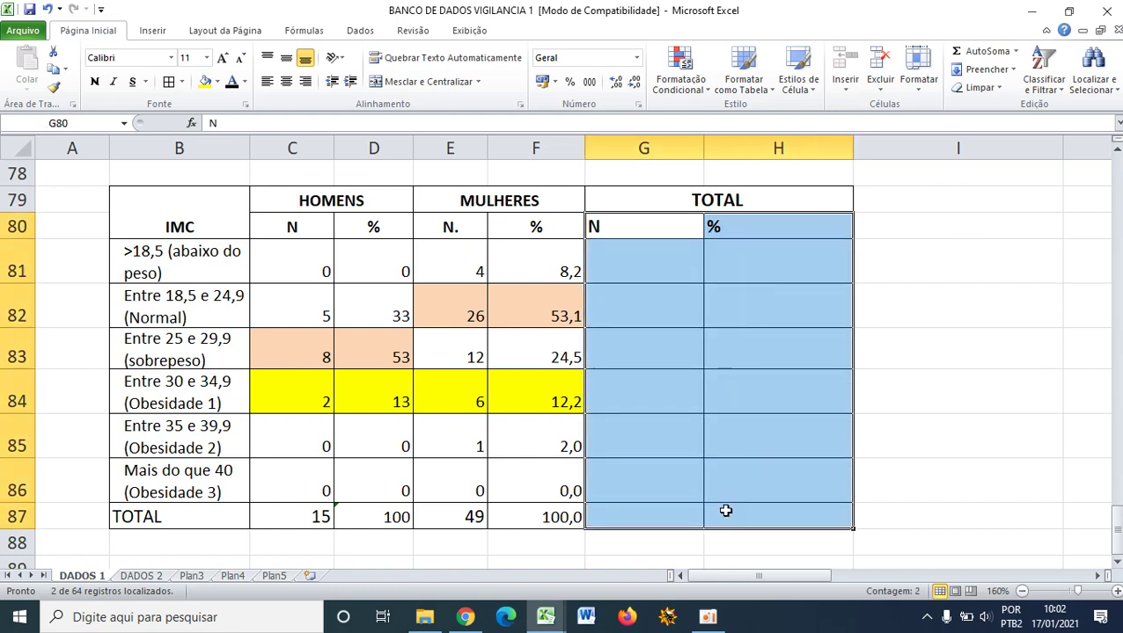
pyautogui.click(286, 81)
pyautogui.click(689, 324)
# - Enter the formula =C81+E81 in G81 to add the men's and women's abaixo do peso counts
pyautogui.click(631, 261)
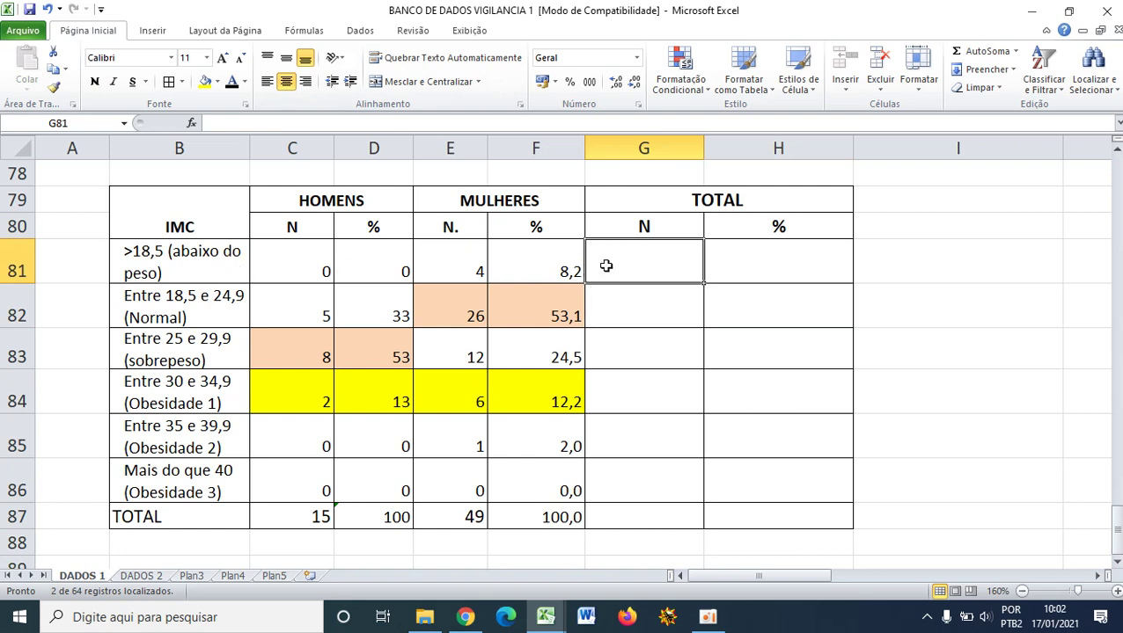
pyautogui.click(484, 128)
pyautogui.write('=')
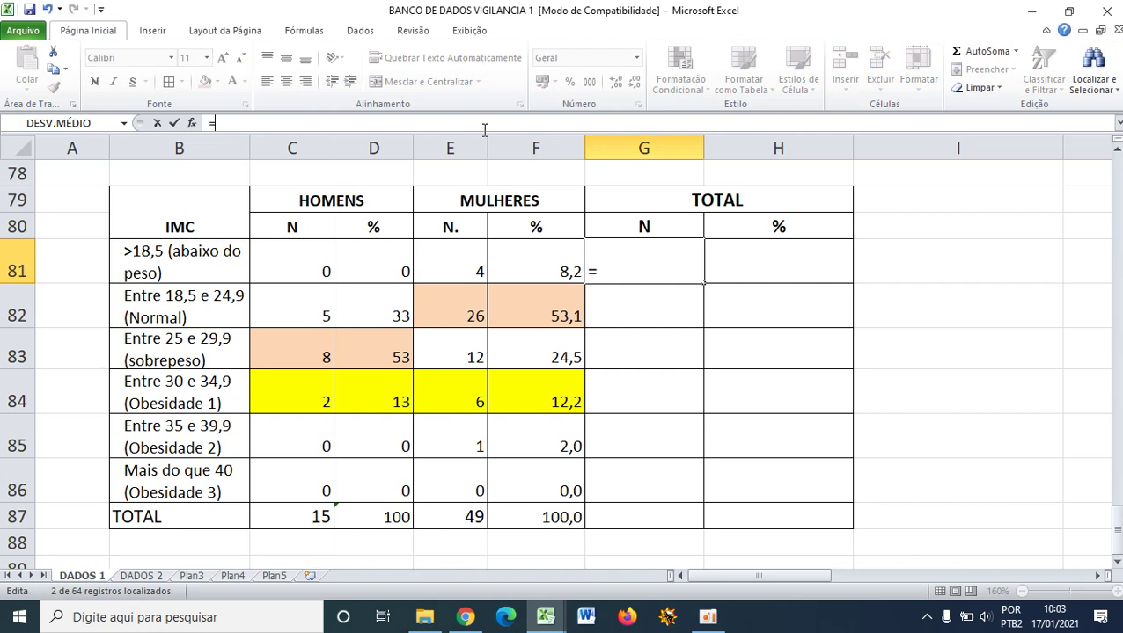
pyautogui.click(312, 264)
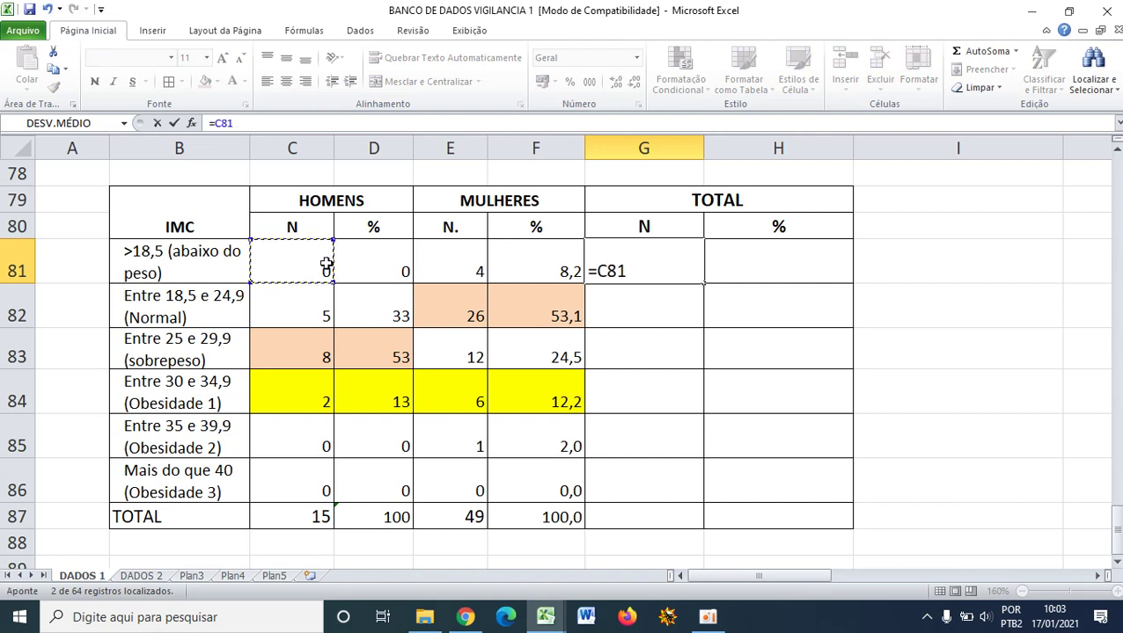
pyautogui.write('+')
pyautogui.click(484, 268)
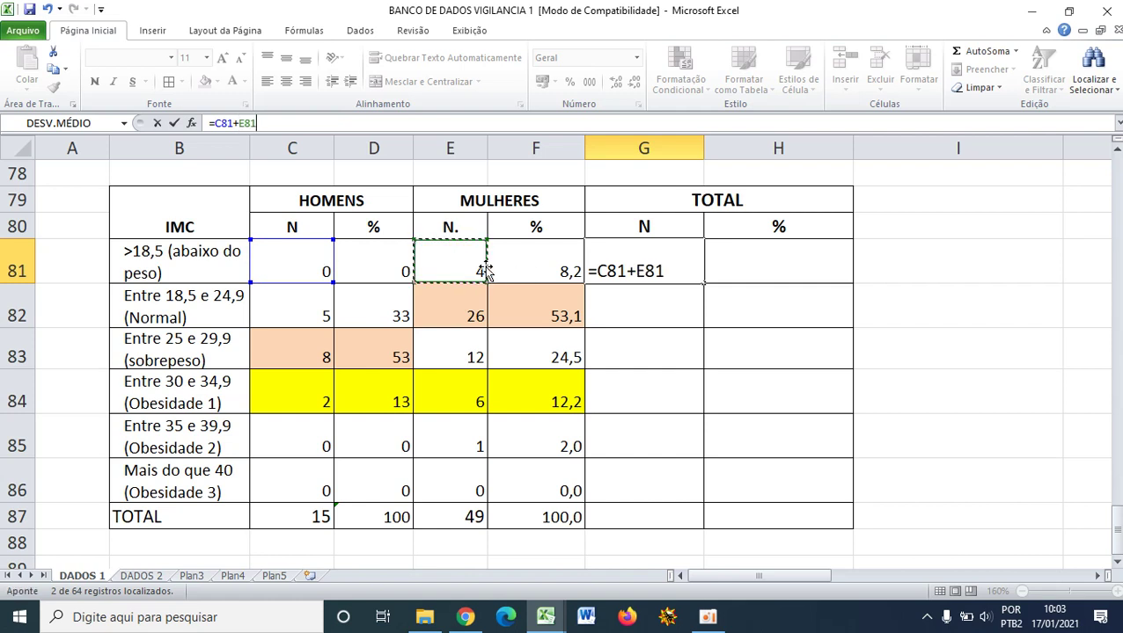
pyautogui.press('Return')
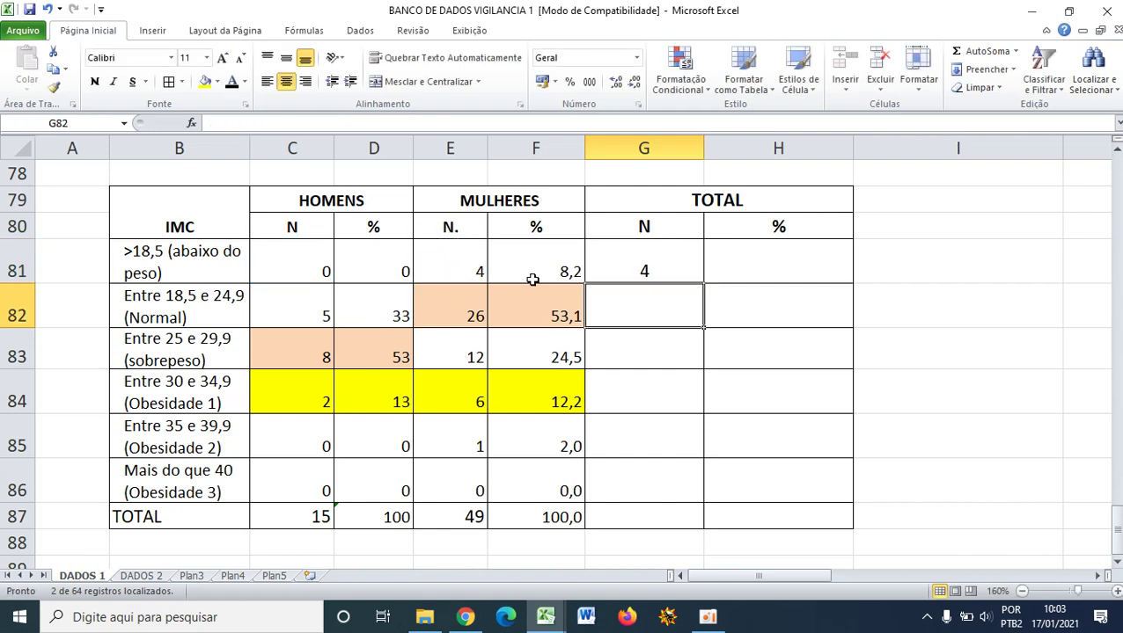
# - Fill the combined count formula from G81 down to the total row in G87
pyautogui.click(661, 281)
pyautogui.moveTo(703, 283); pyautogui.dragTo(666, 516)
pyautogui.click(792, 453)
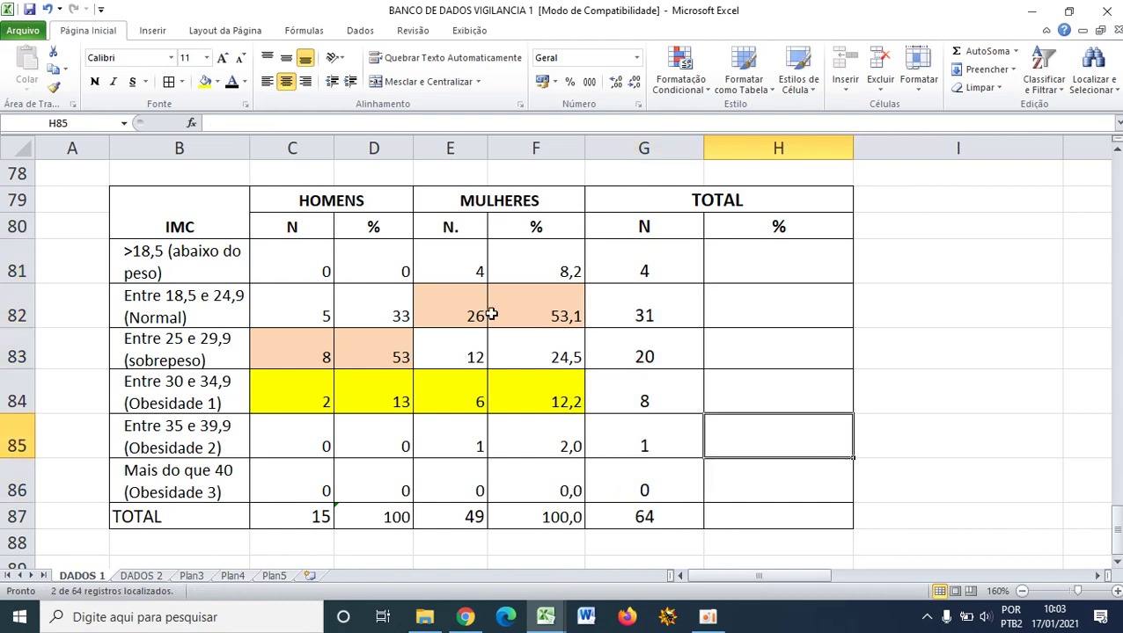
# - Check the combined counts in column G against the men's and women's counts for Normal, sobrepeso and the total row
pyautogui.click(334, 313)
pyautogui.click(448, 313)
pyautogui.click(645, 314)
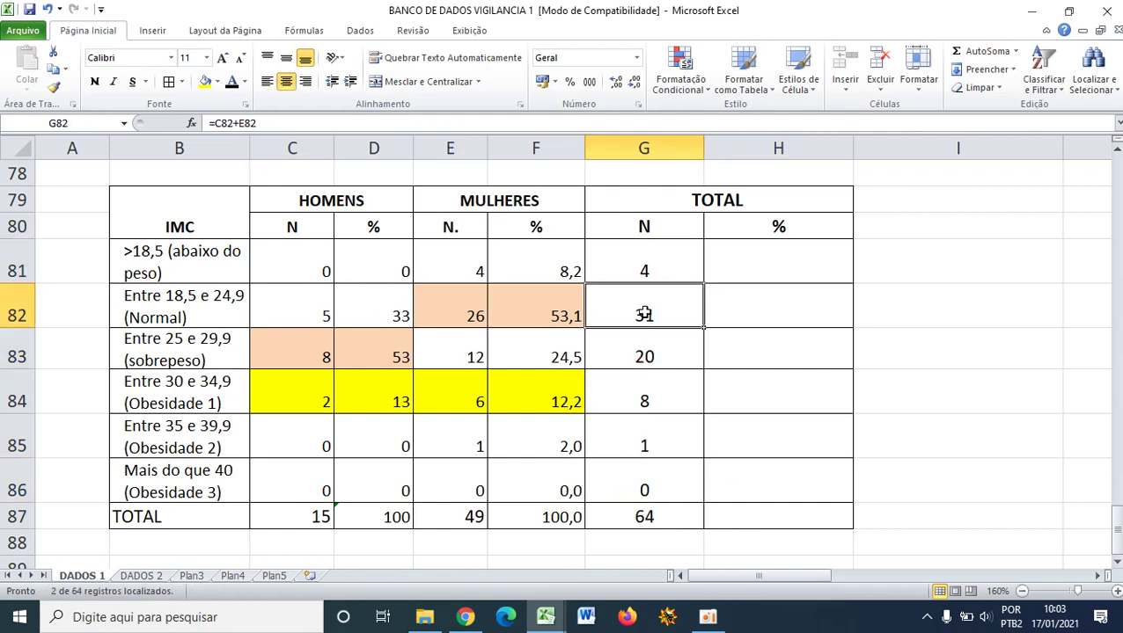
pyautogui.click(333, 356)
pyautogui.click(445, 354)
pyautogui.click(646, 356)
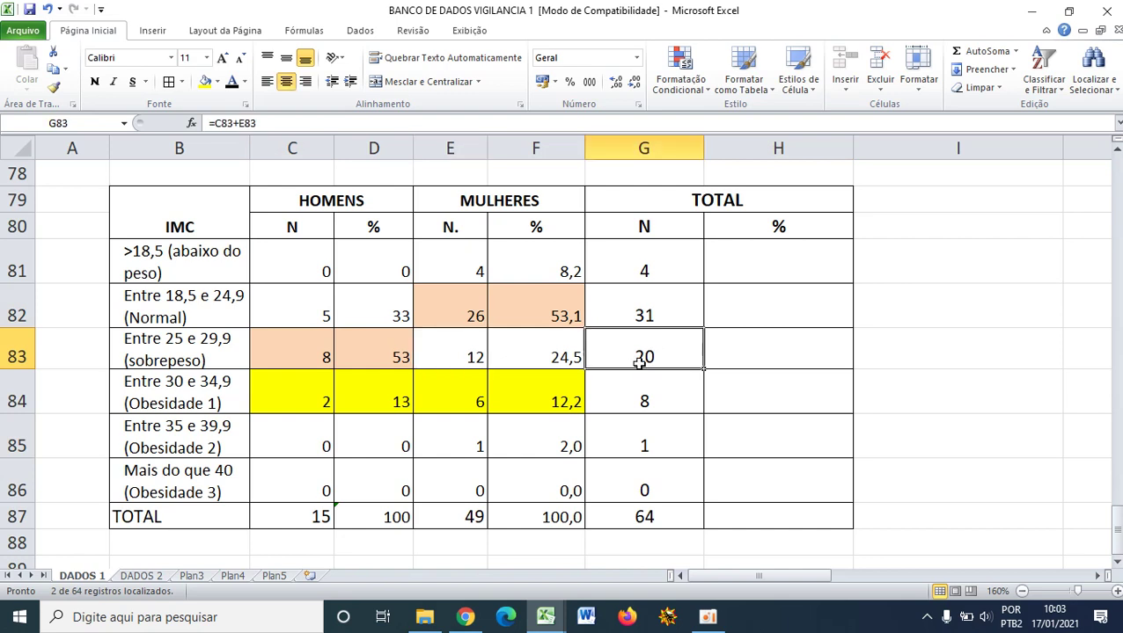
pyautogui.click(661, 517)
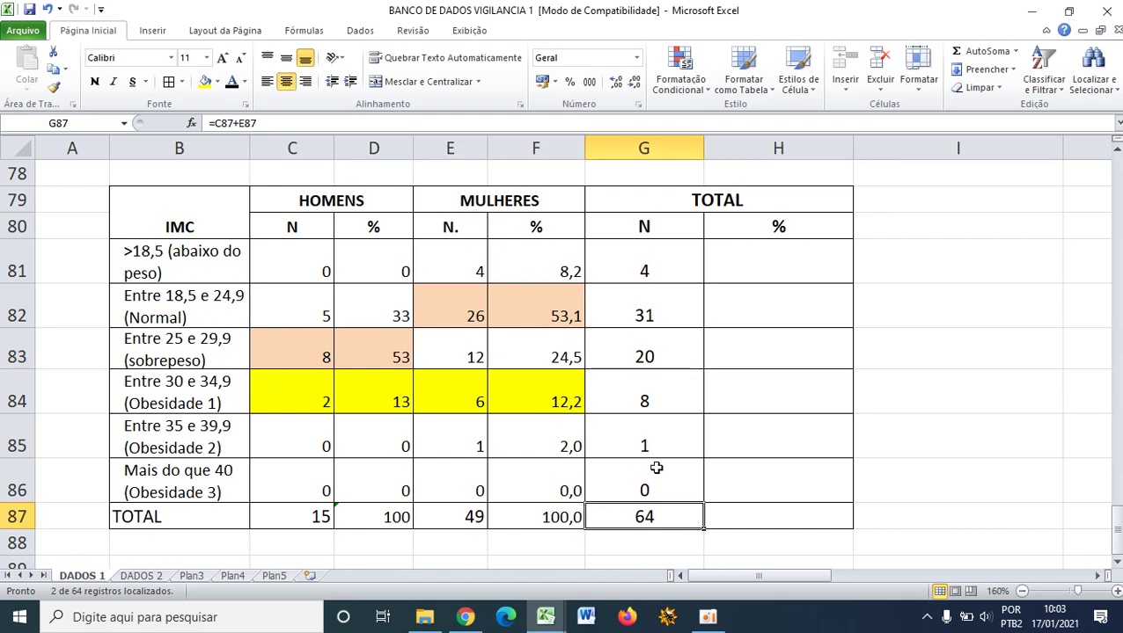
# - Enter the formula =G81*100/64 in H81 to calculate the combined abaixo do peso percentage
pyautogui.click(762, 258)
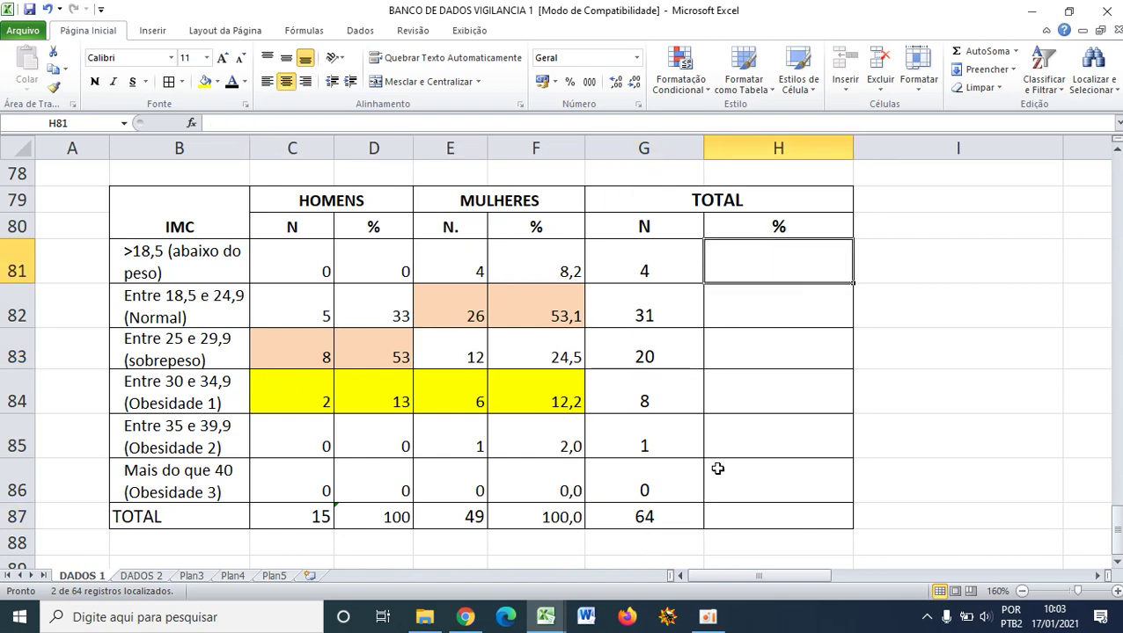
pyautogui.click(750, 330)
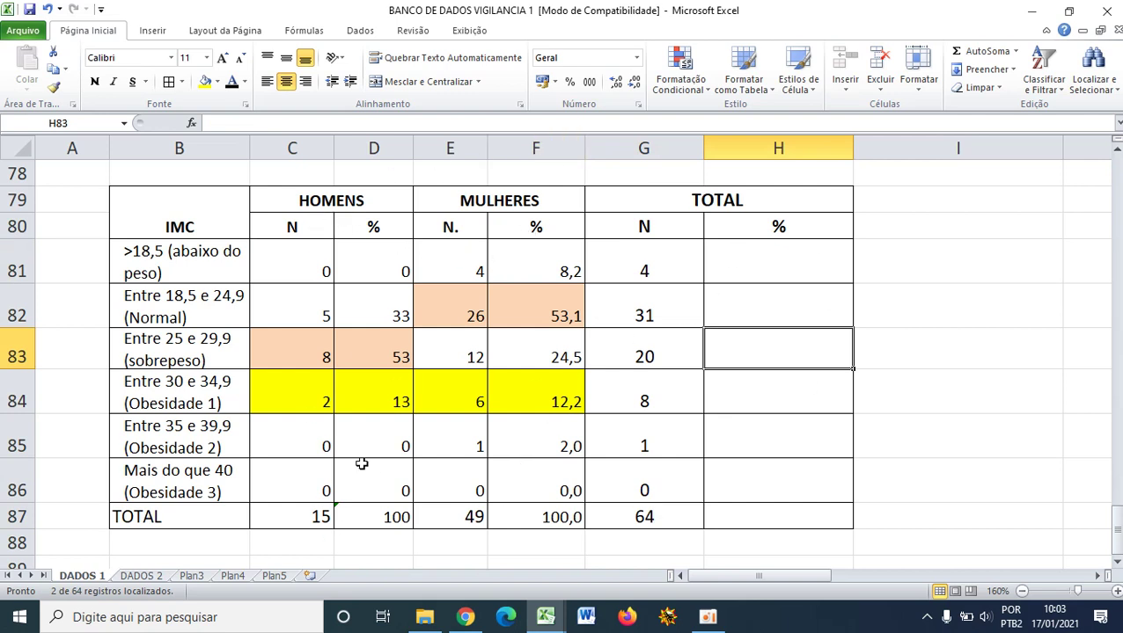
pyautogui.click(748, 271)
pyautogui.click(380, 122)
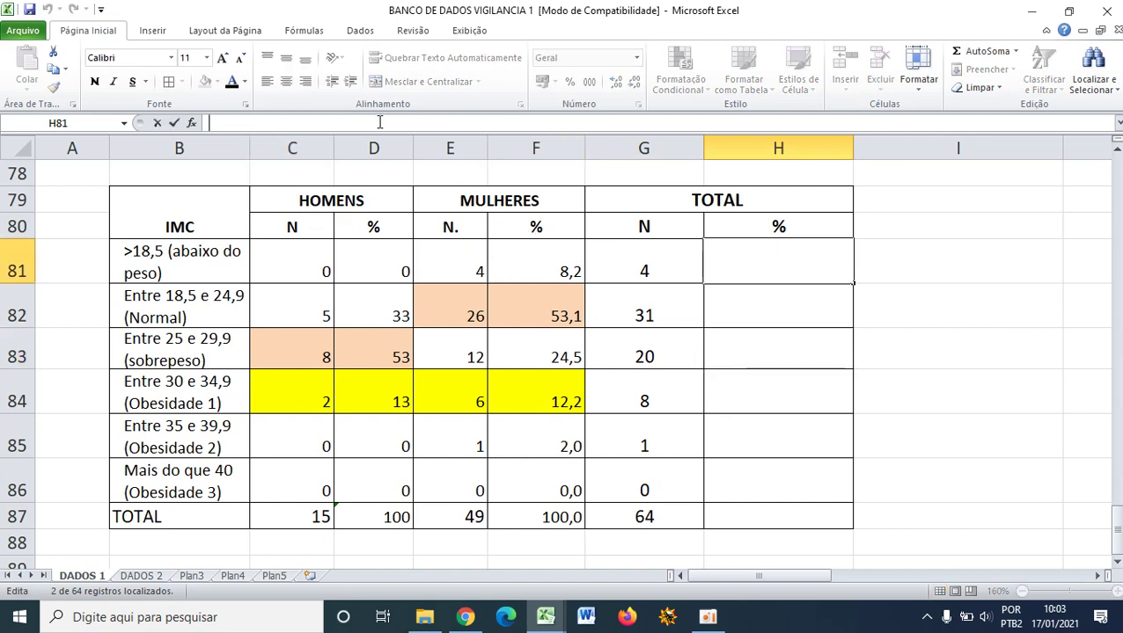
pyautogui.write('=')
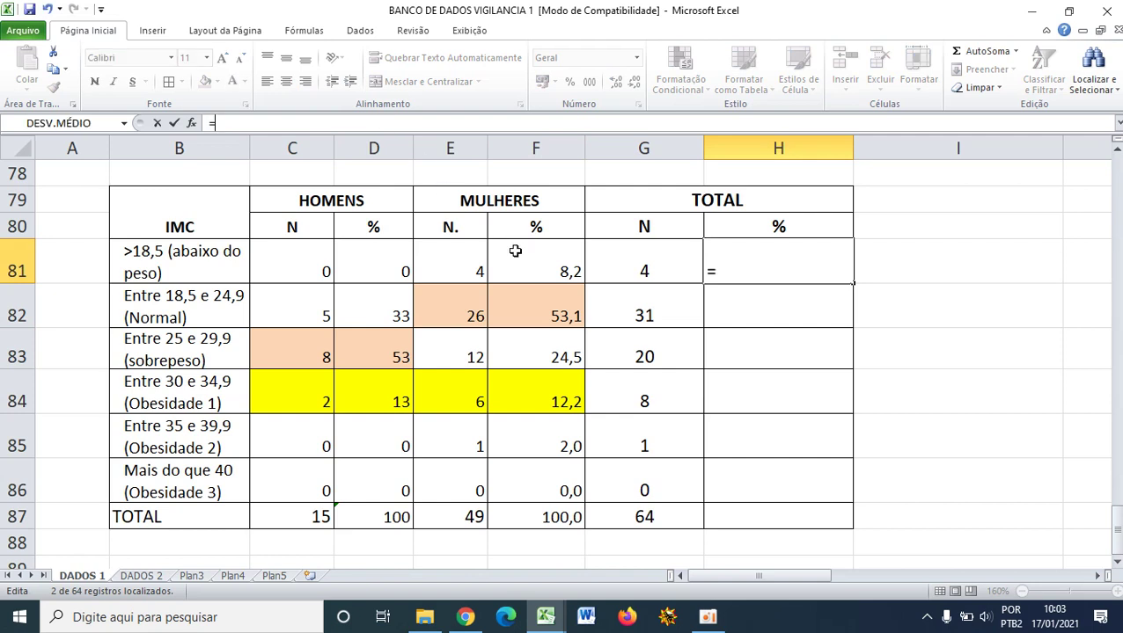
pyautogui.click(627, 262)
pyautogui.write('*')
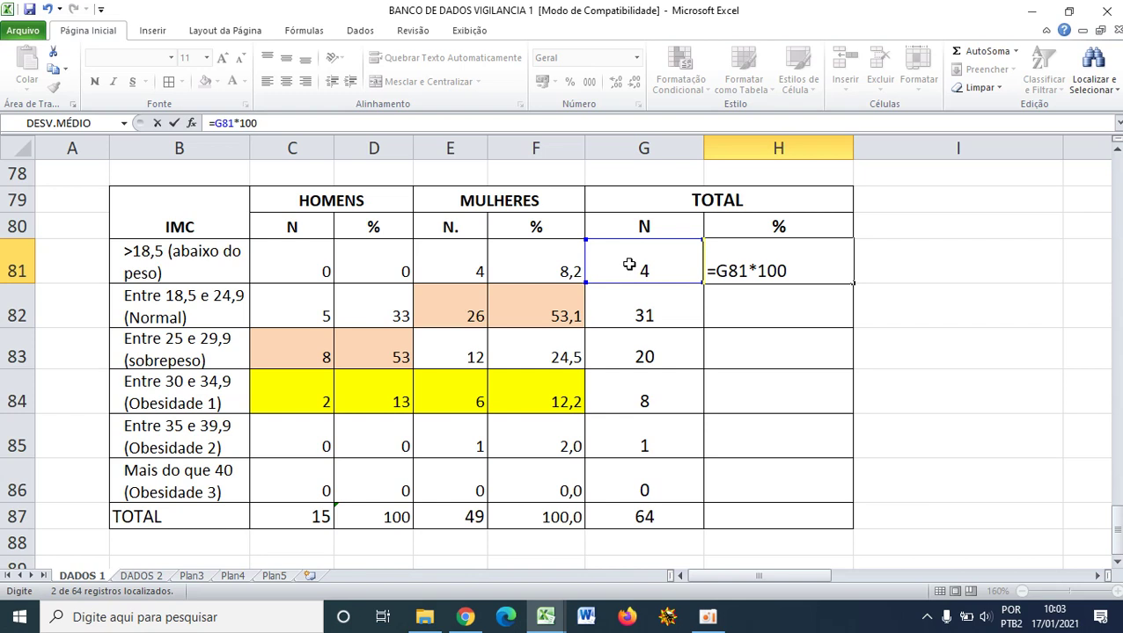
pyautogui.write('64')
pyautogui.press('Return')
pyautogui.press('Down')
pyautogui.press('Down')
# - Fill the combined percentage formula from H81 down to the total row in H87
pyautogui.click(779, 264)
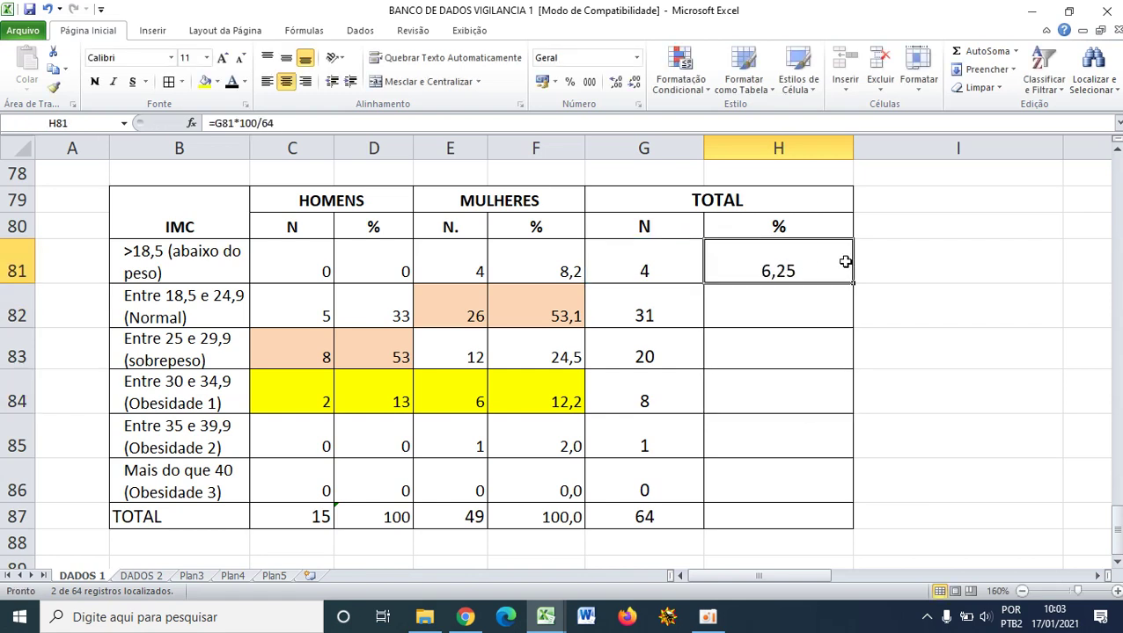
pyautogui.moveTo(857, 286); pyautogui.dragTo(825, 523)
pyautogui.click(874, 485)
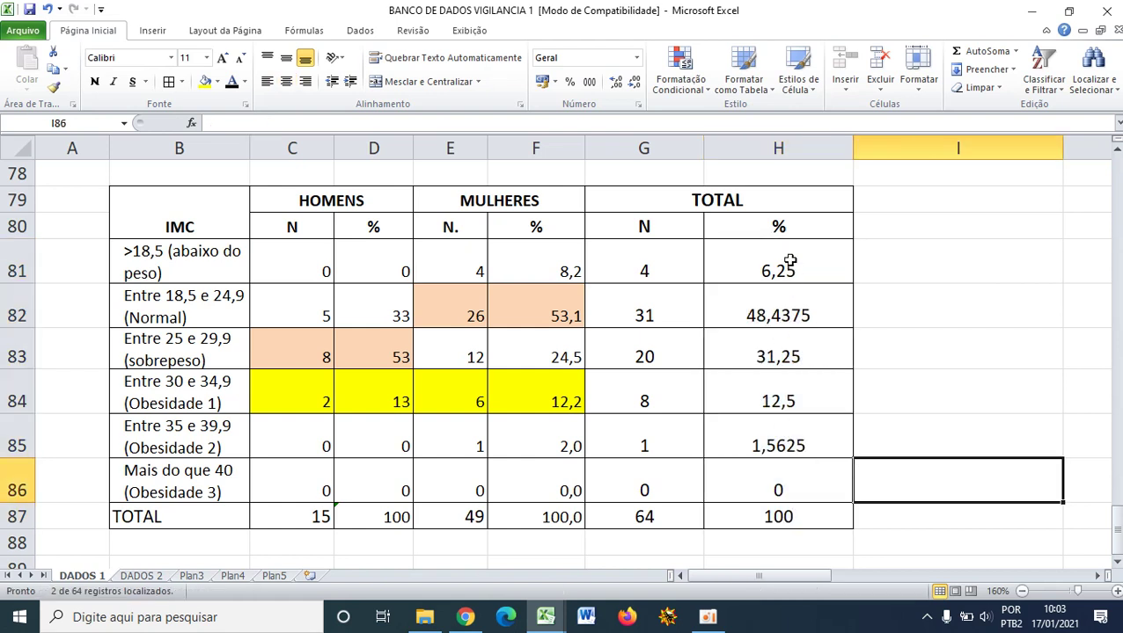
# - Format the combined percentages in H81:H85 to one decimal place
pyautogui.moveTo(787, 258); pyautogui.dragTo(790, 438)
pyautogui.click(634, 81)
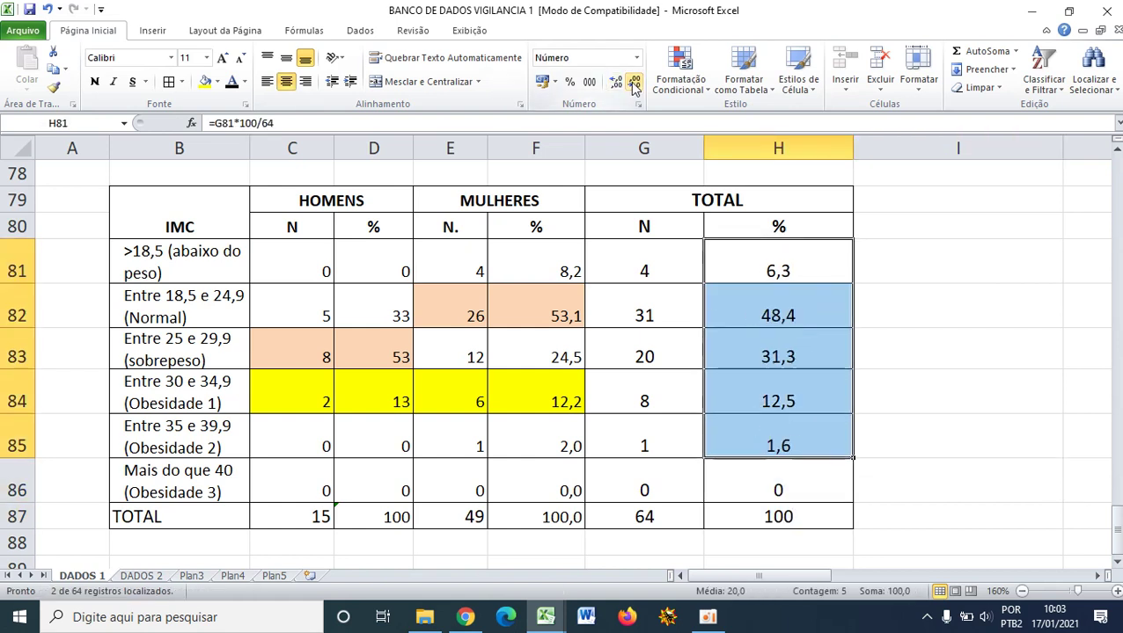
pyautogui.click(857, 292)
pyautogui.click(892, 387)
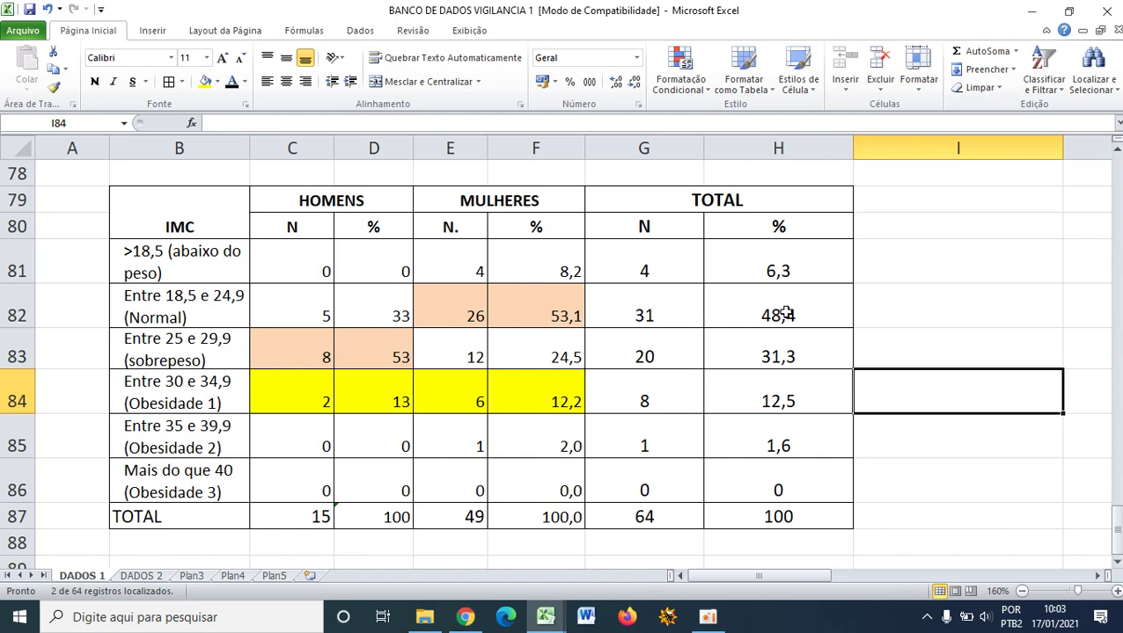
# - Shade the combined count and percentage of the Normal category (G82:H82) light olive green
pyautogui.moveTo(781, 310); pyautogui.dragTo(624, 305)
pyautogui.click(747, 485)
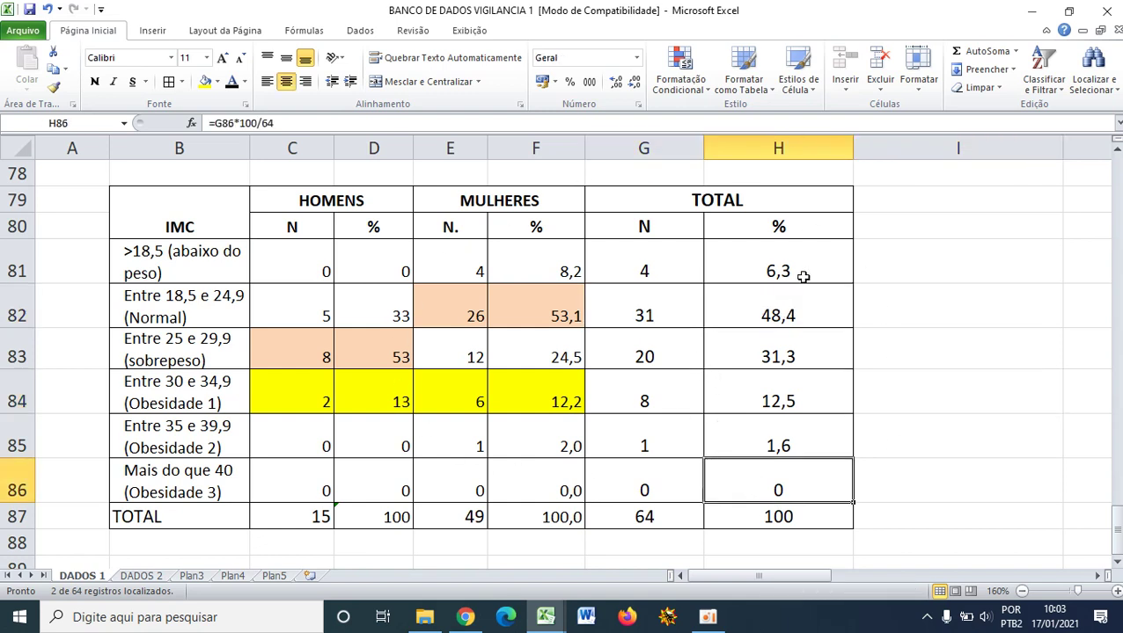
pyautogui.moveTo(781, 311); pyautogui.dragTo(636, 309)
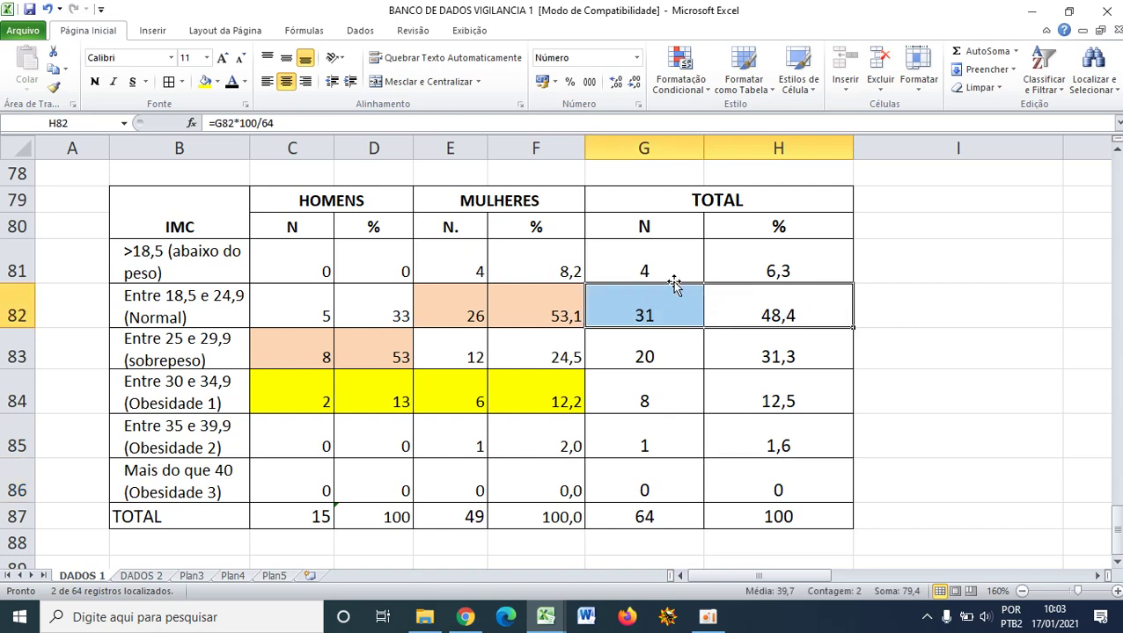
pyautogui.click(218, 83)
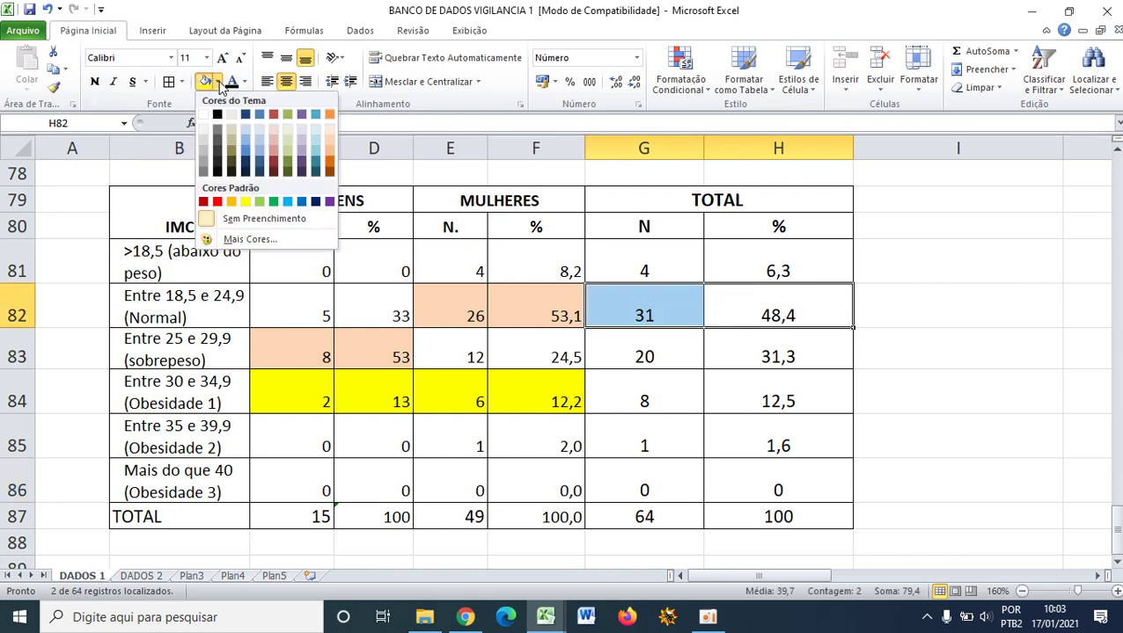
pyautogui.click(290, 155)
pyautogui.click(784, 380)
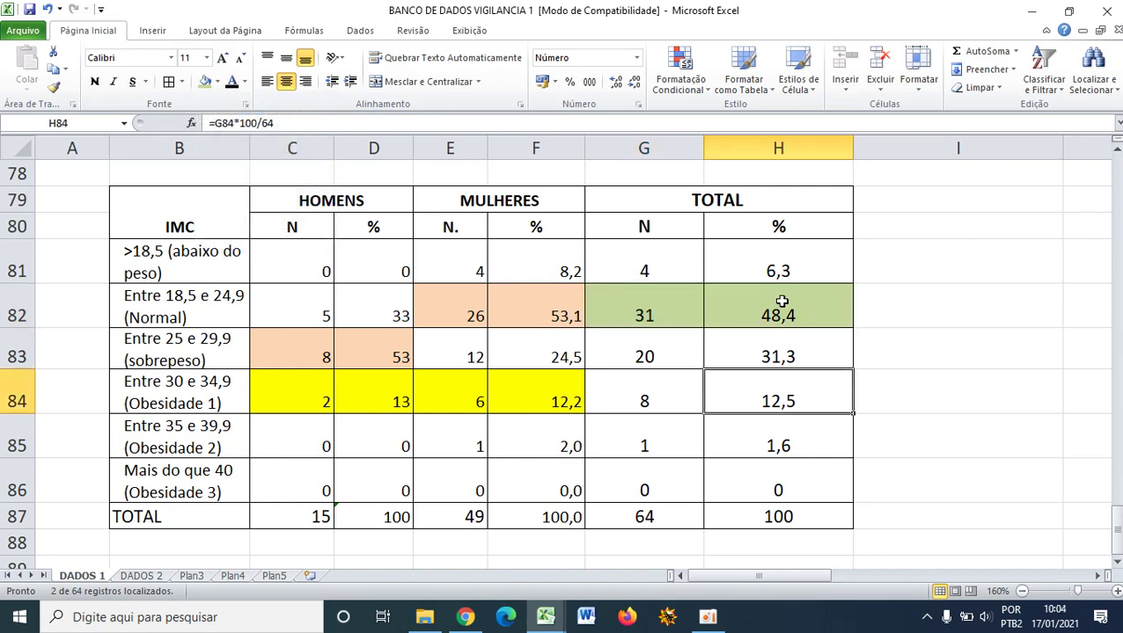
# - Shade the combined count and percentage of the sobrepeso category (G83:H83) yellow
pyautogui.click(676, 345)
pyautogui.moveTo(827, 352); pyautogui.dragTo(666, 352)
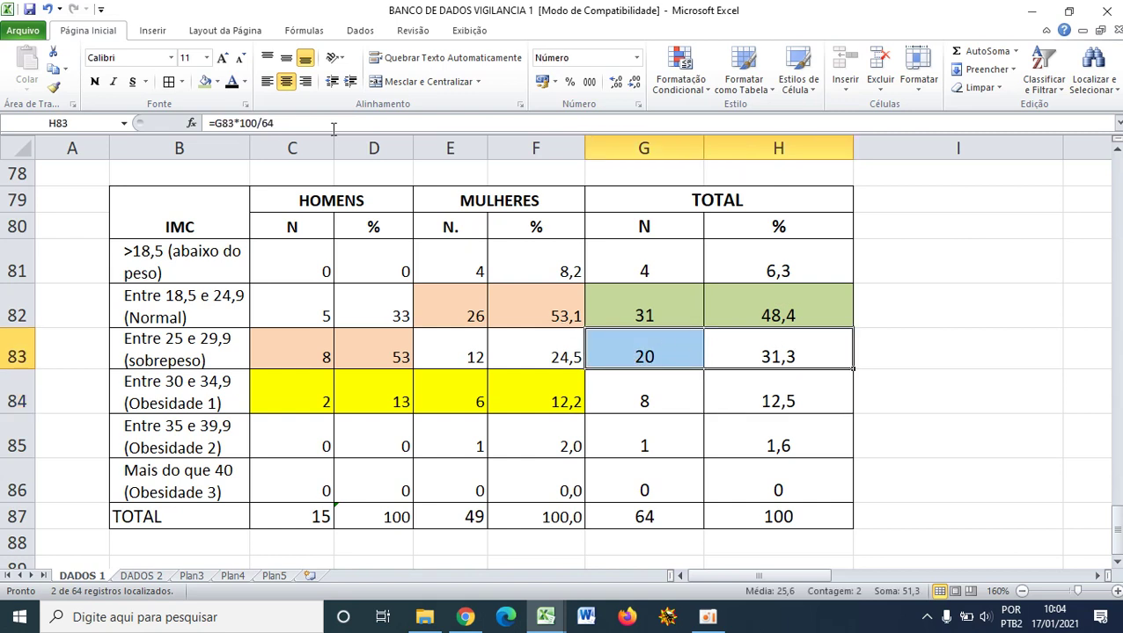
pyautogui.click(217, 81)
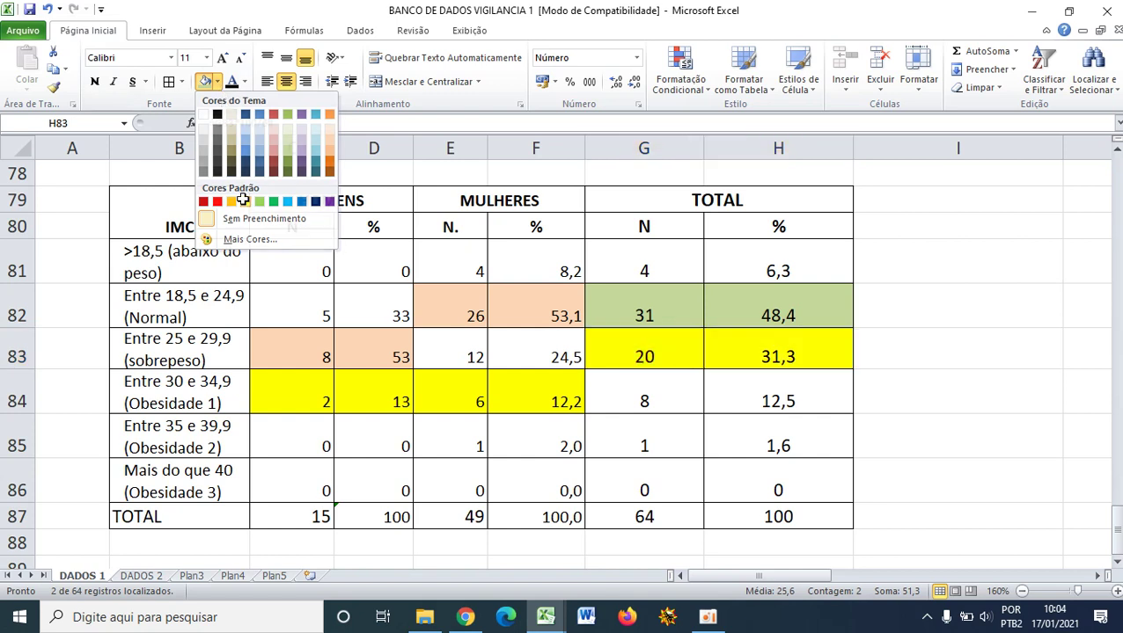
pyautogui.click(233, 202)
pyautogui.click(670, 444)
# - Shade the combined count and percentage of the Obesidade 1 category (G84:H84) light olive green
pyautogui.moveTo(783, 400); pyautogui.dragTo(666, 398)
pyautogui.click(218, 81)
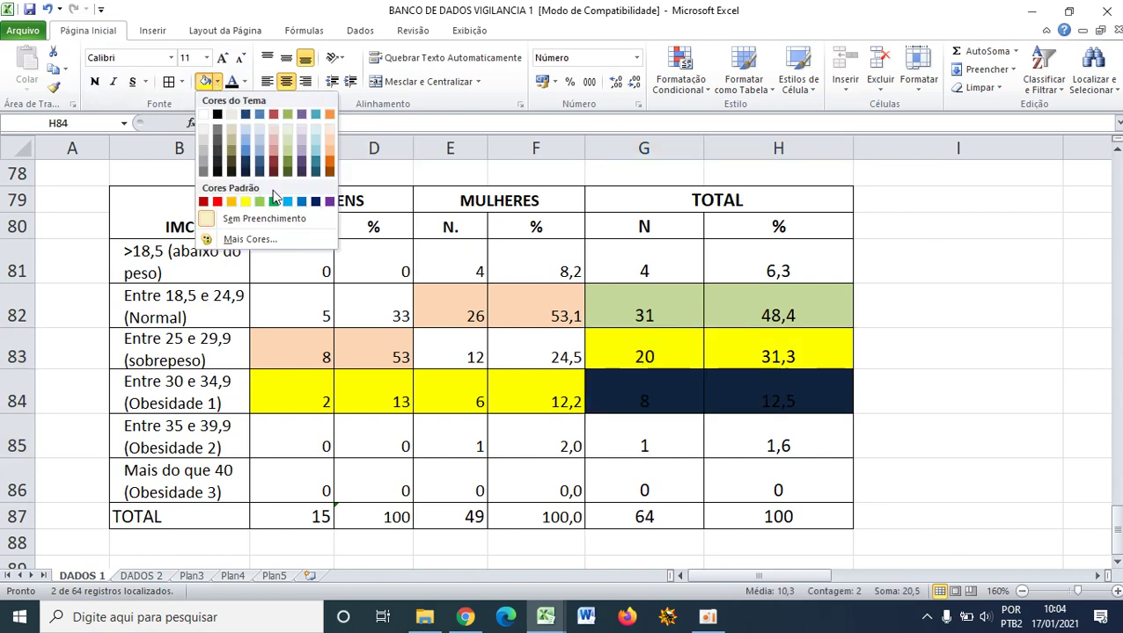
pyautogui.click(284, 149)
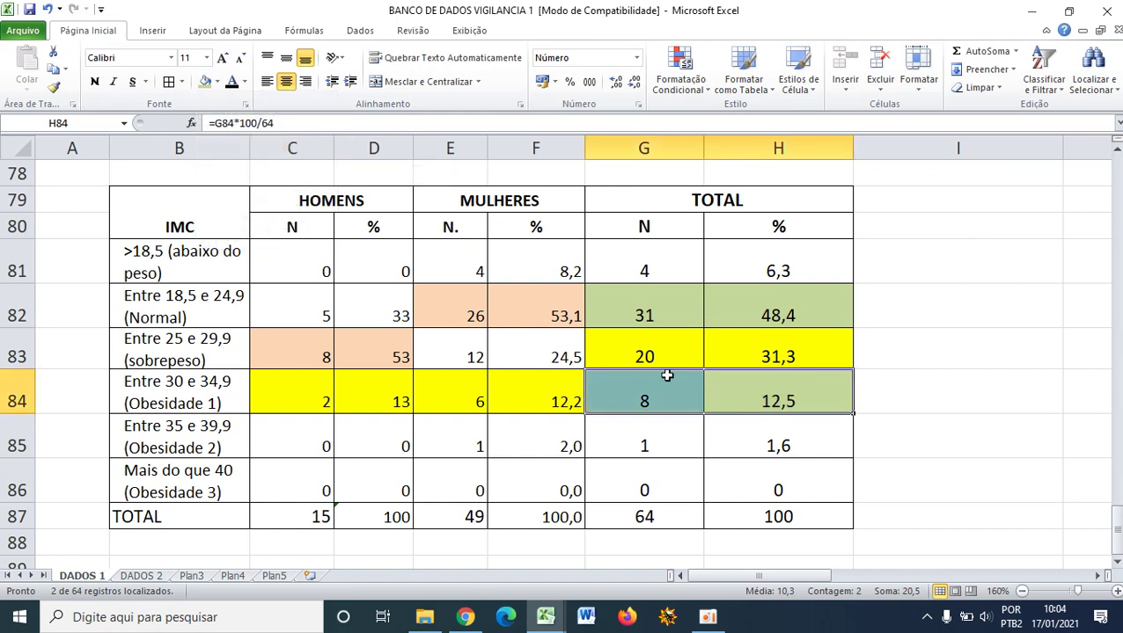
pyautogui.click(856, 394)
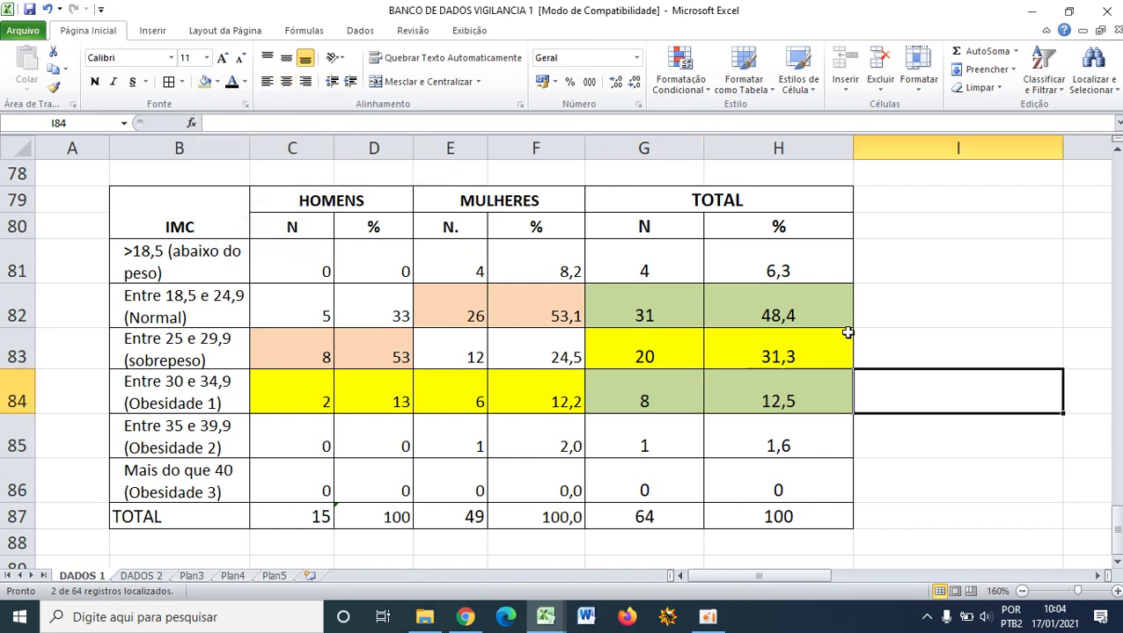
# - Compare the highlighted combined results for Normal, sobrepeso and Obesidade 1 with the highlighted categories for men and women
pyautogui.click(903, 303)
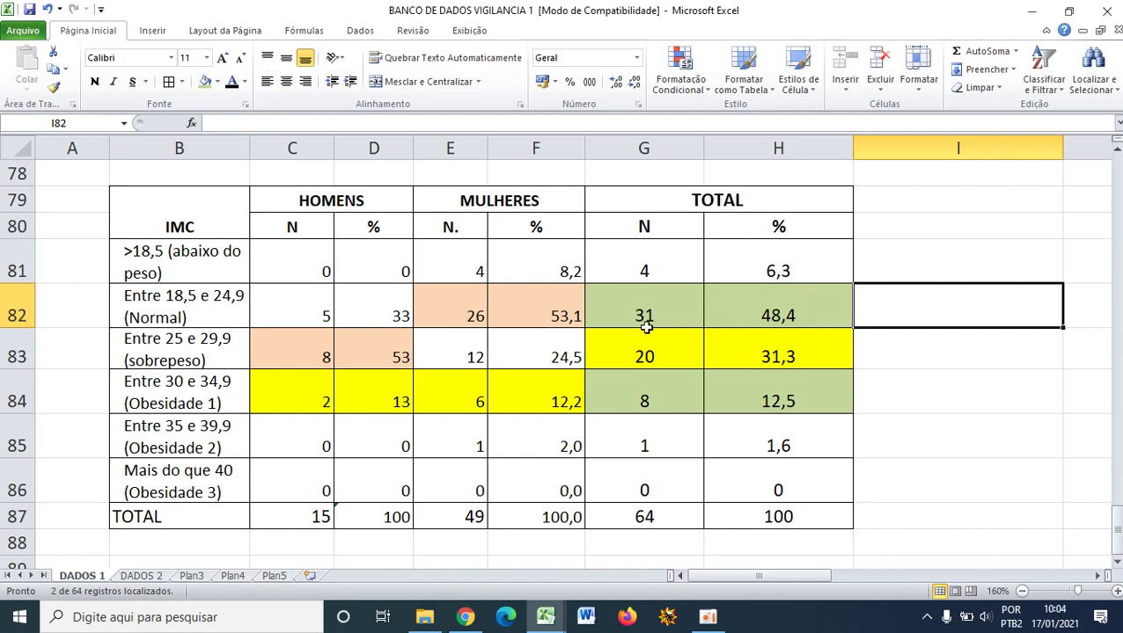
pyautogui.click(796, 303)
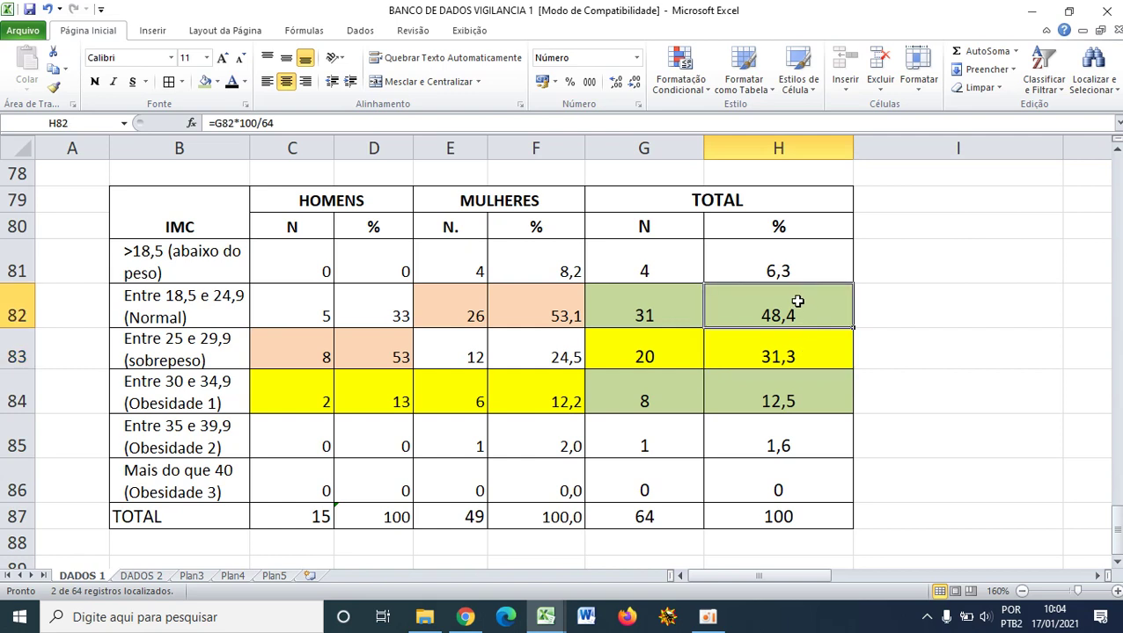
pyautogui.click(646, 310)
pyautogui.click(838, 314)
pyautogui.scroll(2, 897, 314)
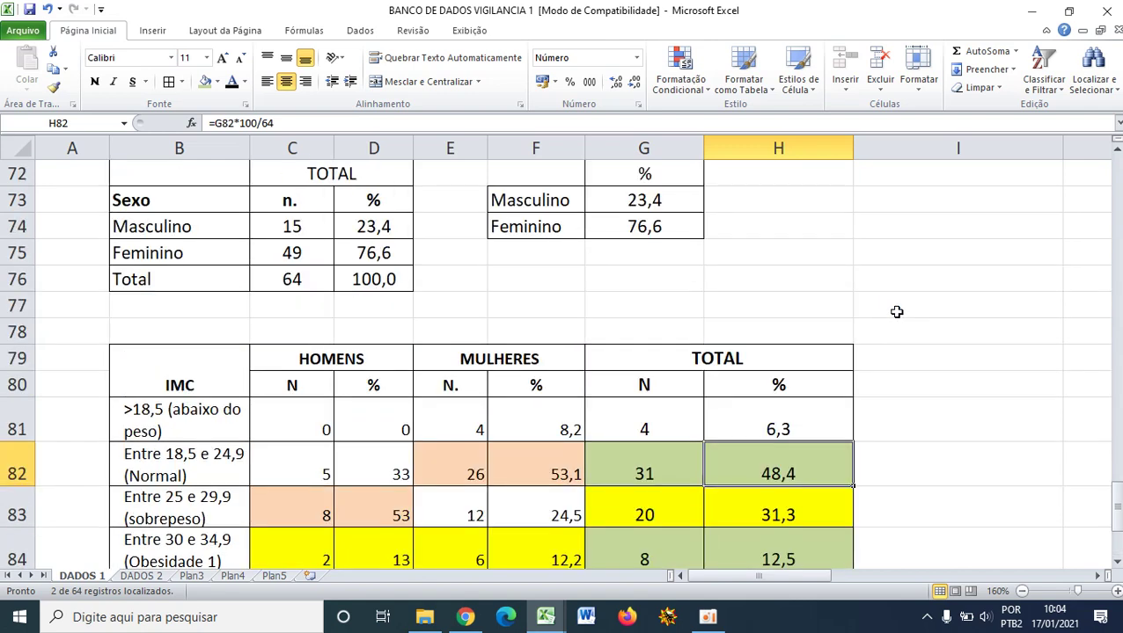
pyautogui.scroll(-2, 874, 328)
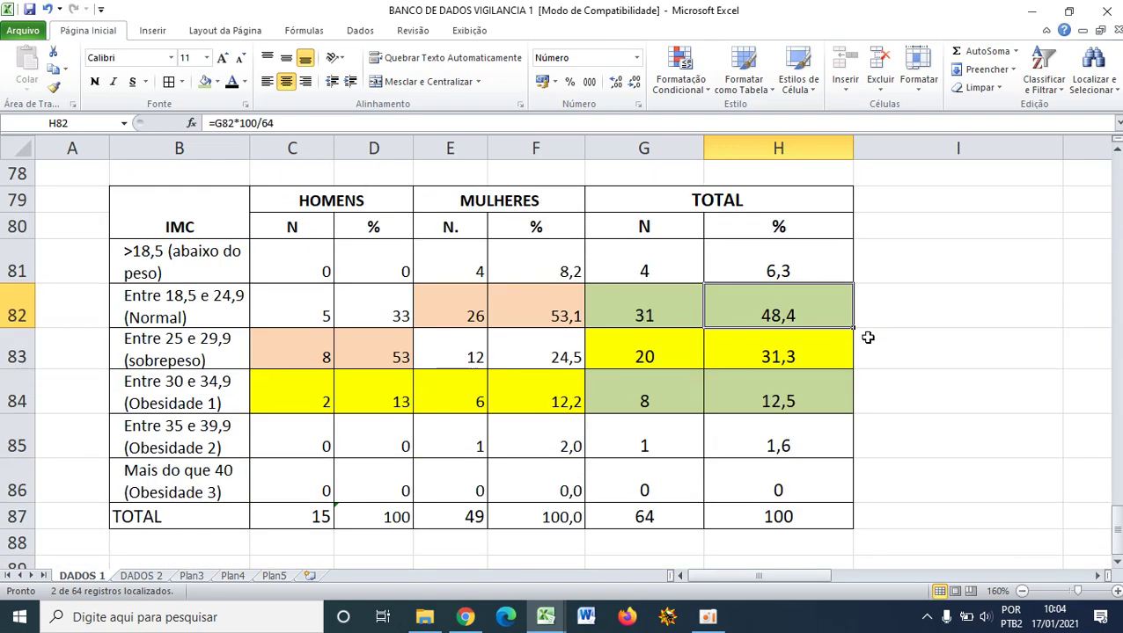
pyautogui.click(677, 359)
pyautogui.click(553, 319)
pyautogui.moveTo(445, 307); pyautogui.dragTo(526, 313)
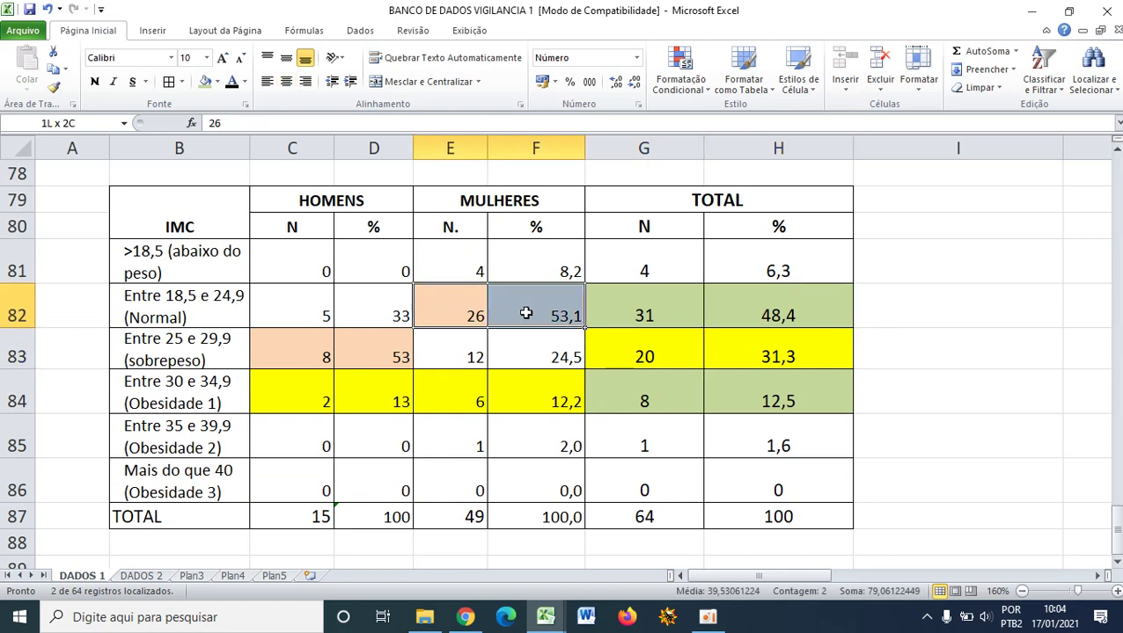
pyautogui.click(402, 358)
pyautogui.moveTo(402, 358); pyautogui.dragTo(327, 359)
pyautogui.moveTo(456, 310); pyautogui.dragTo(547, 315)
pyautogui.moveTo(387, 351)
pyautogui.mouseDown()
pyautogui.moveTo(301, 343)
pyautogui.moveTo(378, 343)
pyautogui.mouseUp()
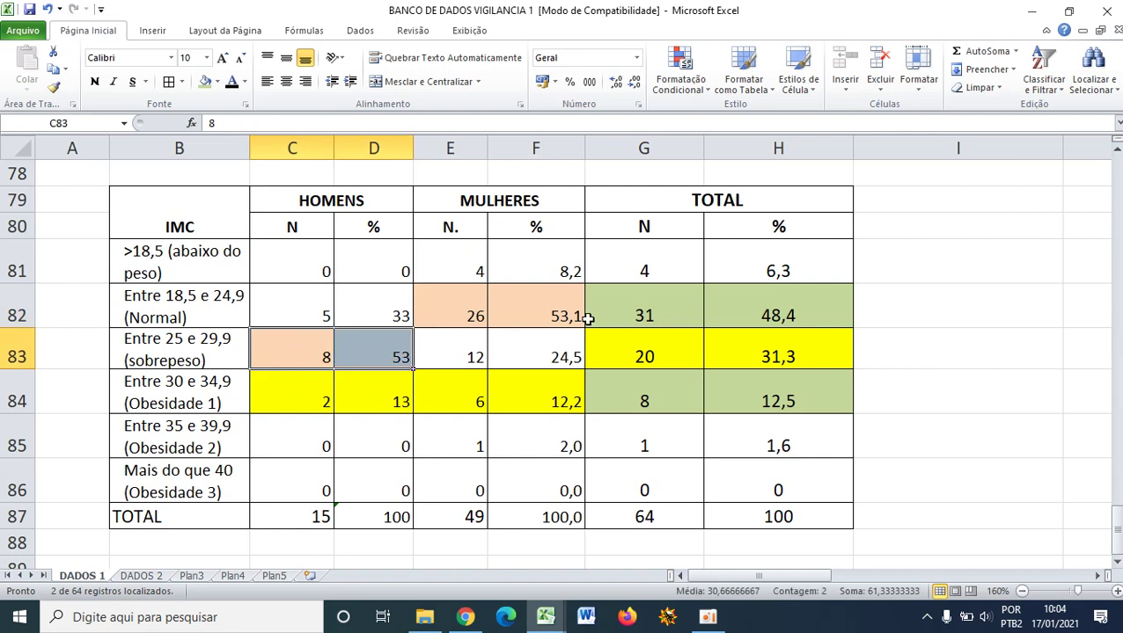
pyautogui.click(649, 340)
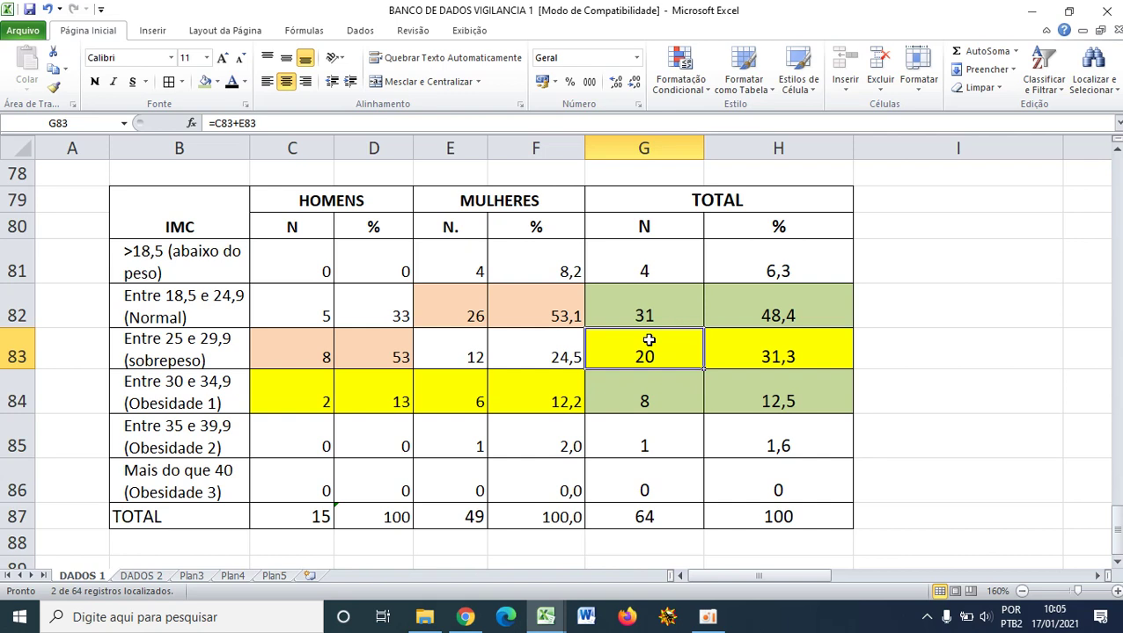
pyautogui.click(683, 385)
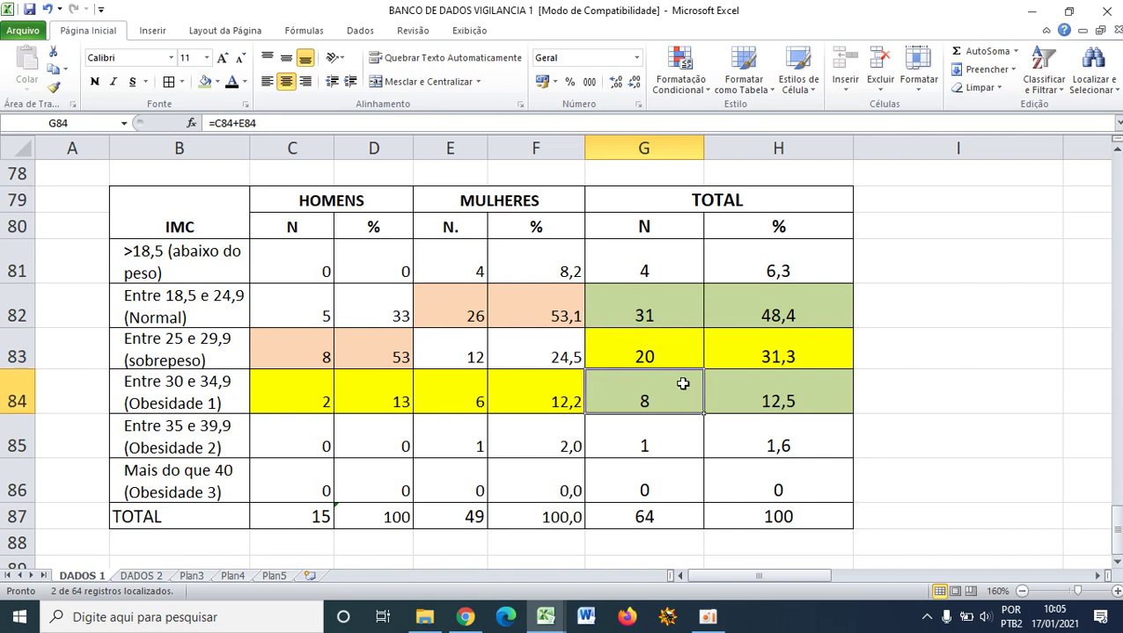
# - Widen column E slightly and narrow column F so the TOTAL columns keep their position
pyautogui.moveTo(487, 145); pyautogui.dragTo(507, 146)
pyautogui.moveTo(604, 145); pyautogui.dragTo(583, 159)
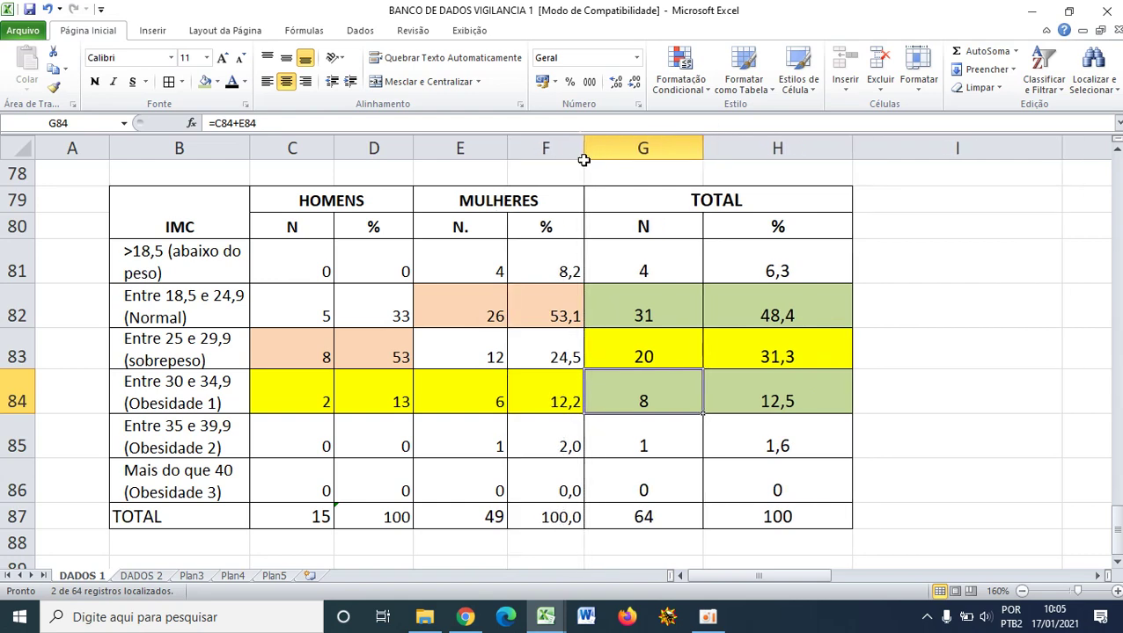
# - Remove the IMC and Sexo filters from the data table to show the records of both sexes
pyautogui.scroll(5, 582, 161)
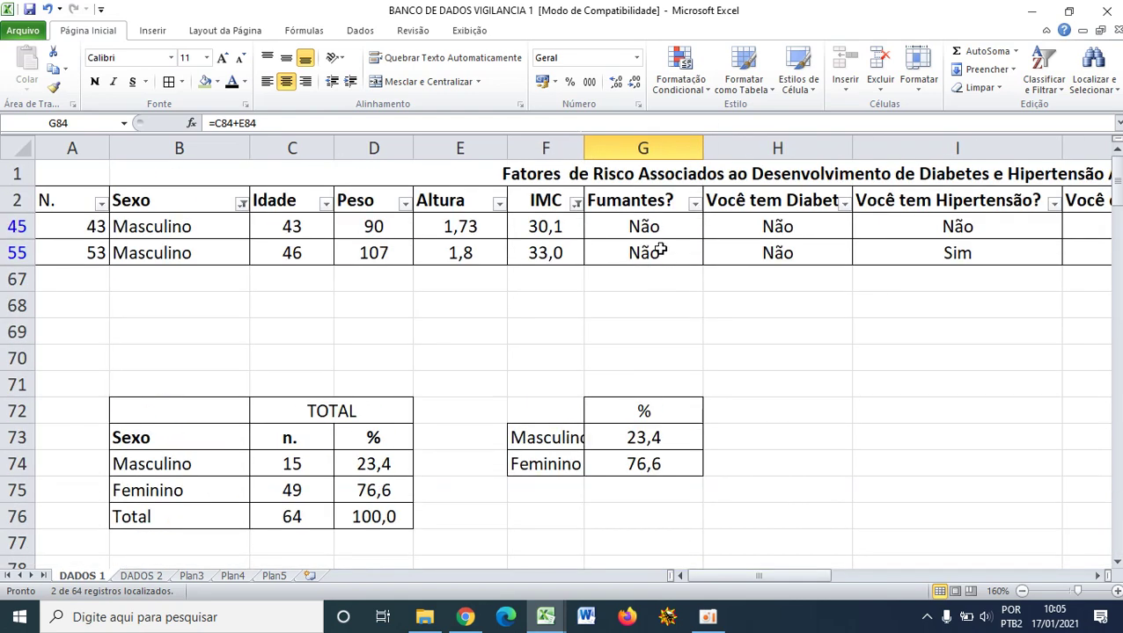
pyautogui.click(577, 203)
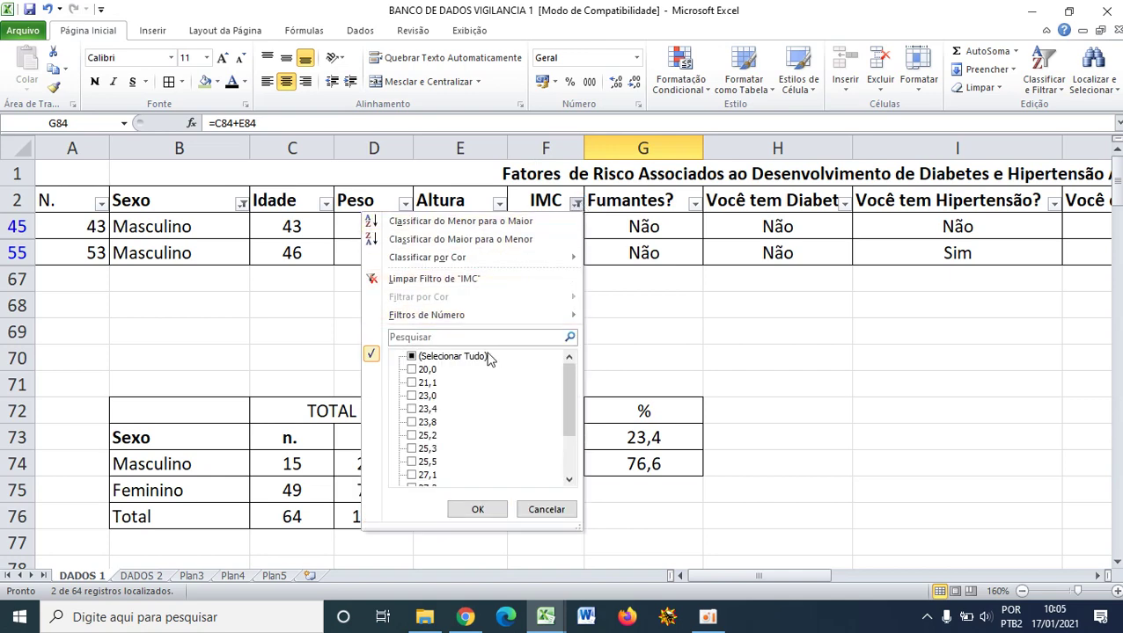
pyautogui.click(482, 510)
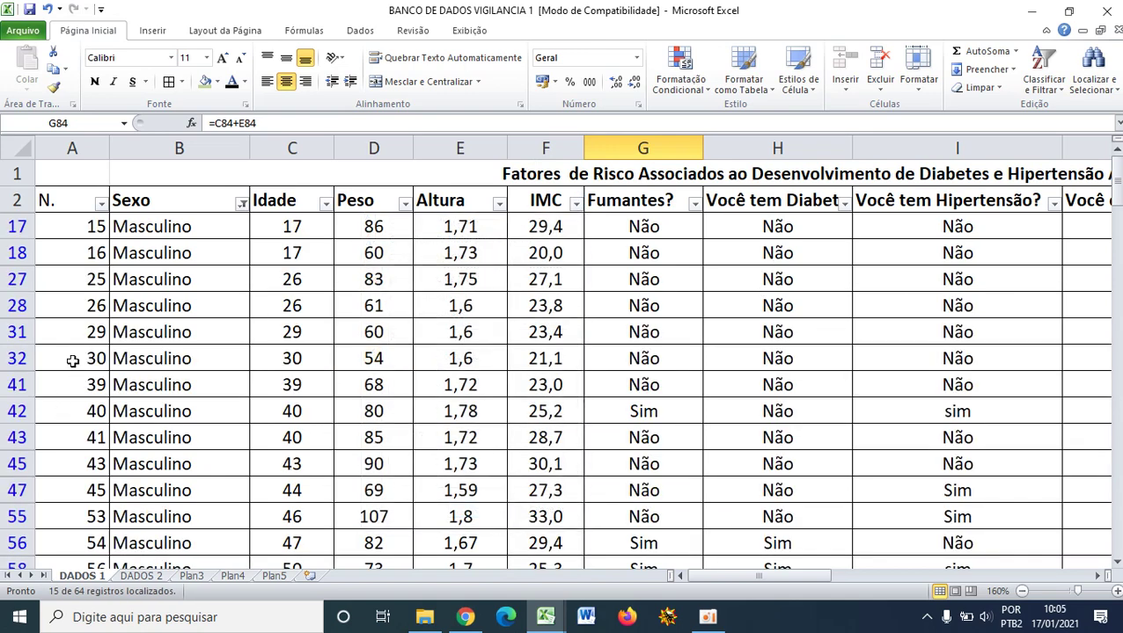
pyautogui.click(241, 204)
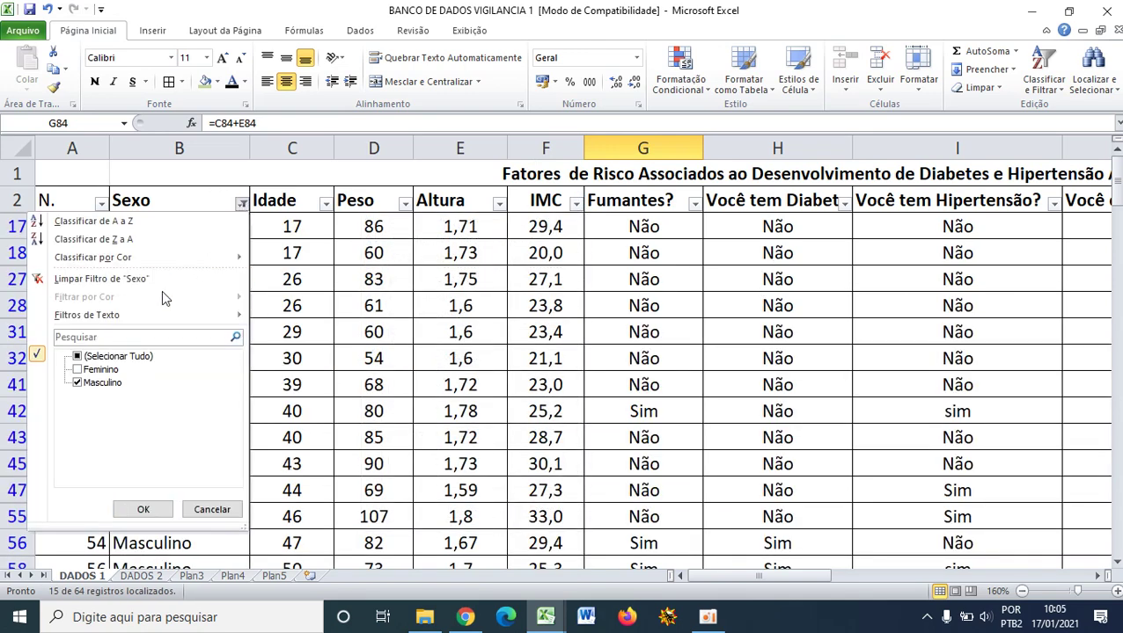
pyautogui.click(112, 357)
pyautogui.click(142, 509)
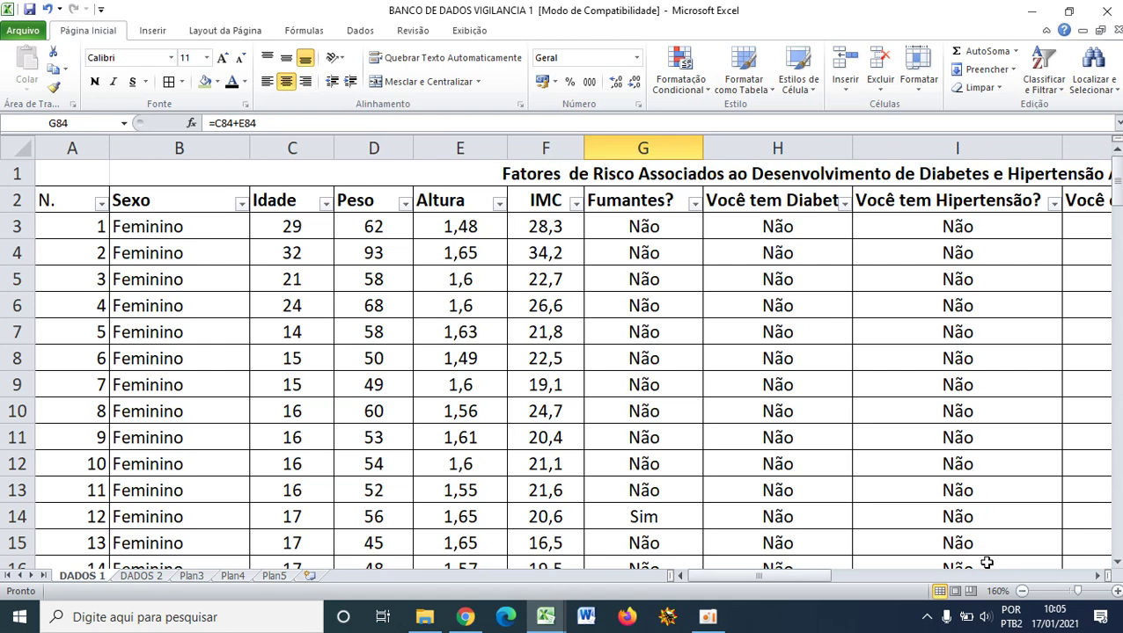
# - Look through the unfiltered survey records and the question columns up to the use of continuous medication
pyautogui.click(1116, 562)
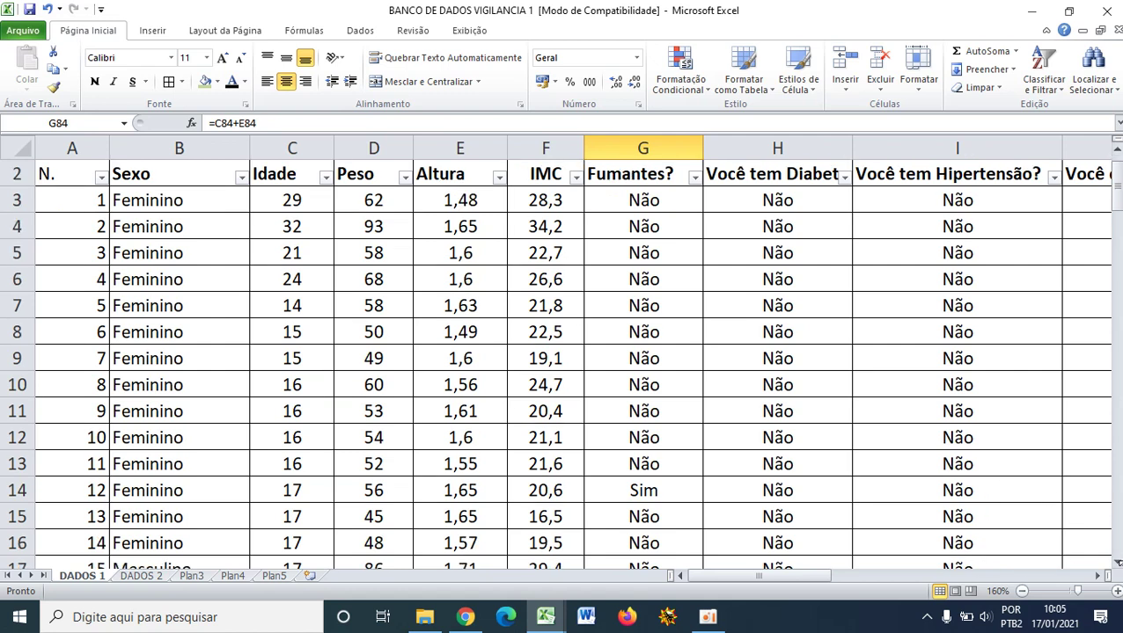
pyautogui.moveTo(1115, 563); pyautogui.dragTo(1116, 565)
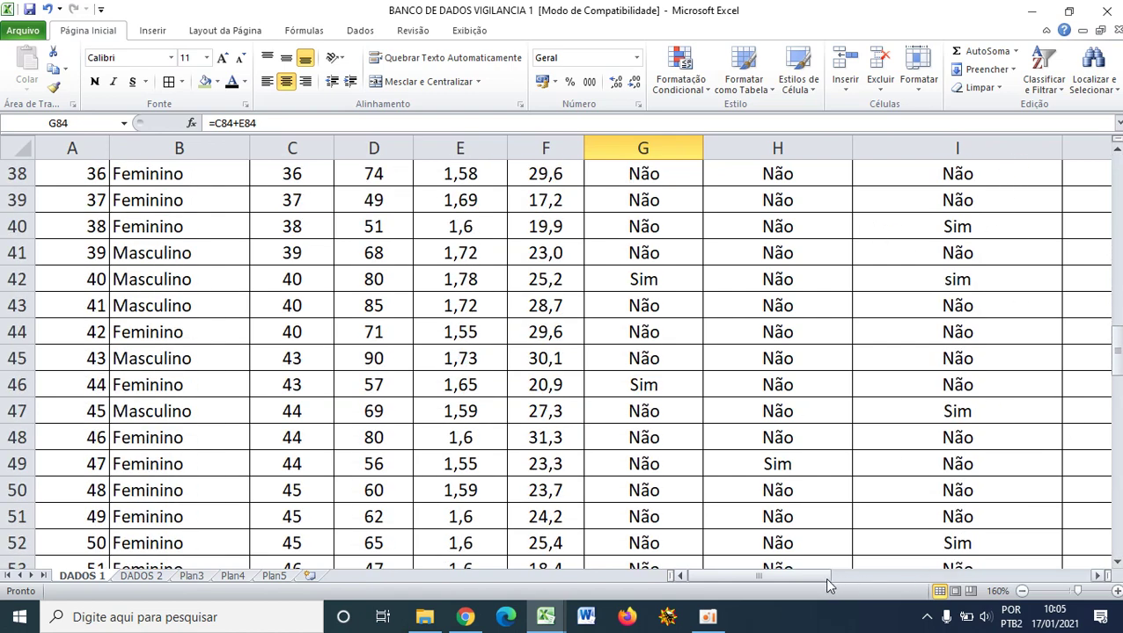
pyautogui.moveTo(824, 578); pyautogui.dragTo(1050, 580)
pyautogui.scroll(12, 529, 391)
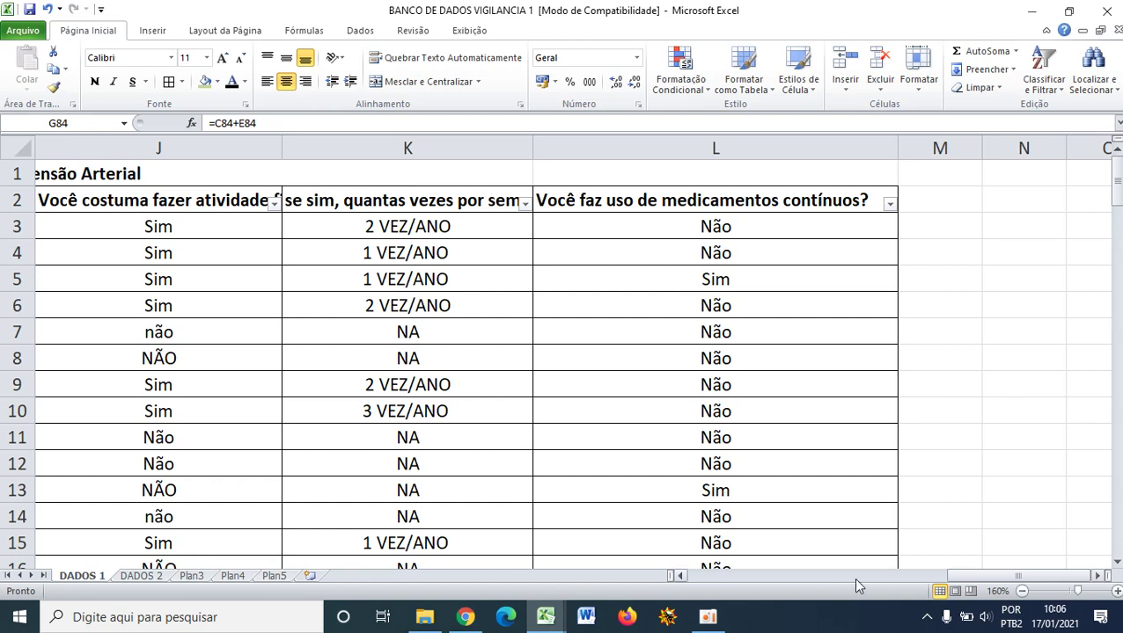
pyautogui.moveTo(990, 580); pyautogui.dragTo(716, 572)
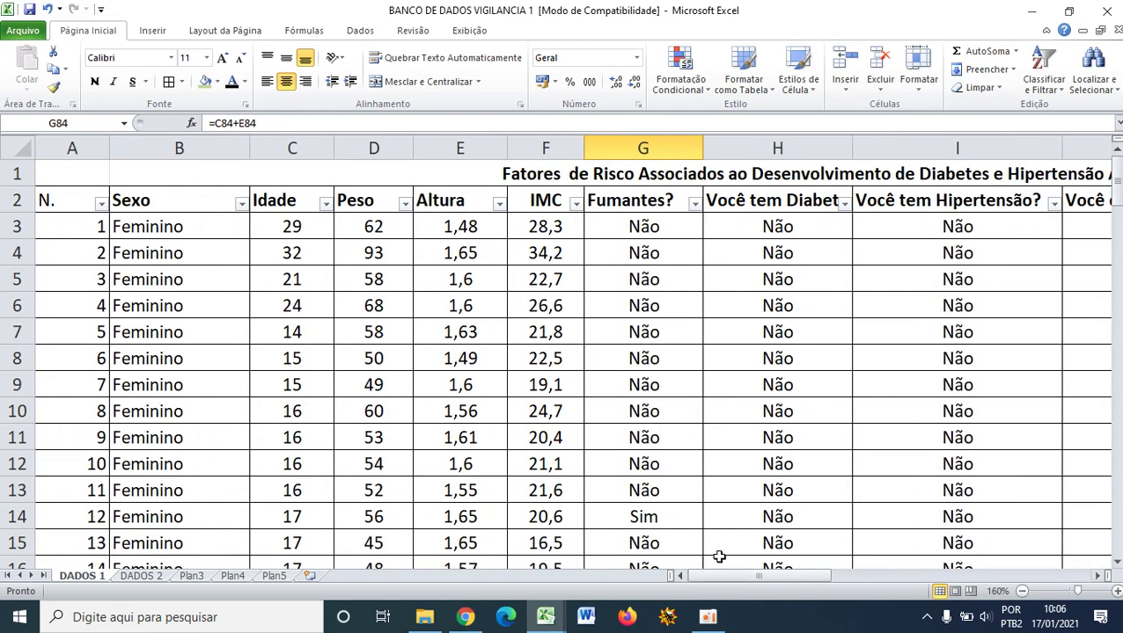